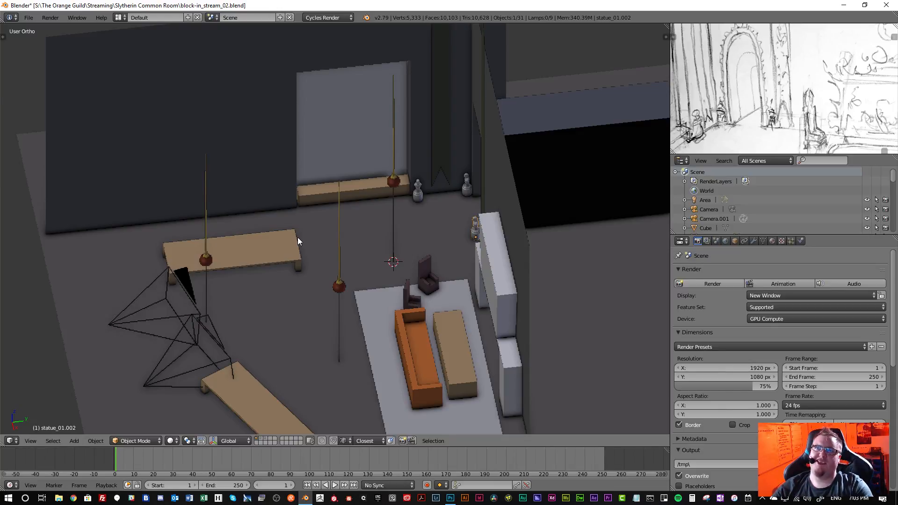
- Examine the room block-in from above, looking closely at the statues in the corner beside the banners
middle_click_drag(310, 227, 394, 217)
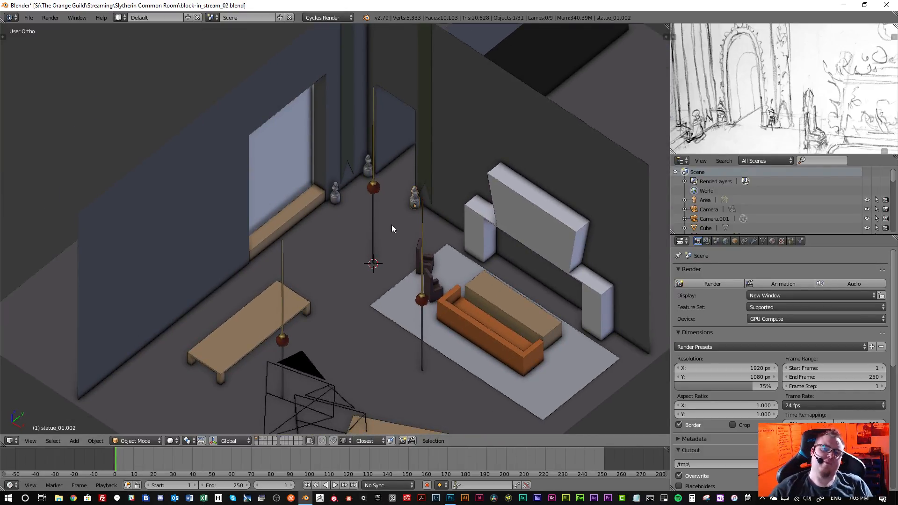
scroll(372, 208, "up", 4)
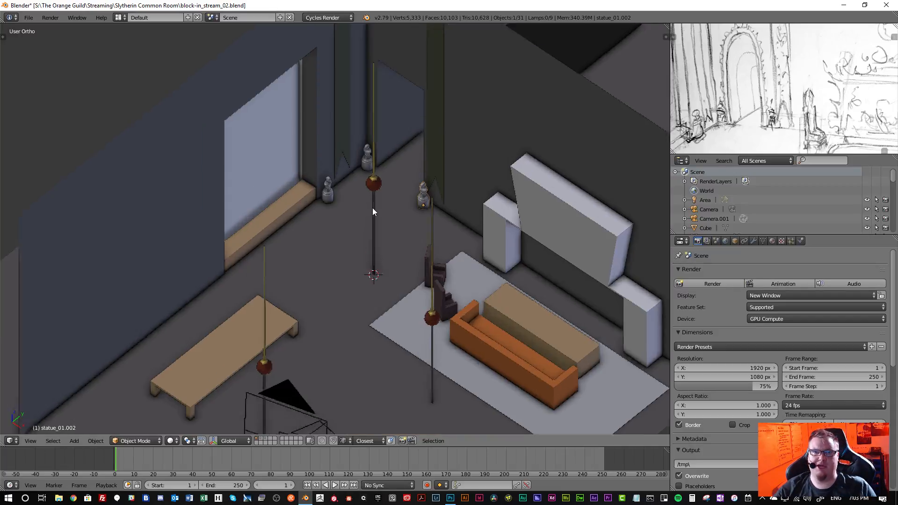
scroll(377, 185, "up", 2)
middle_click_drag(377, 185, 374, 184)
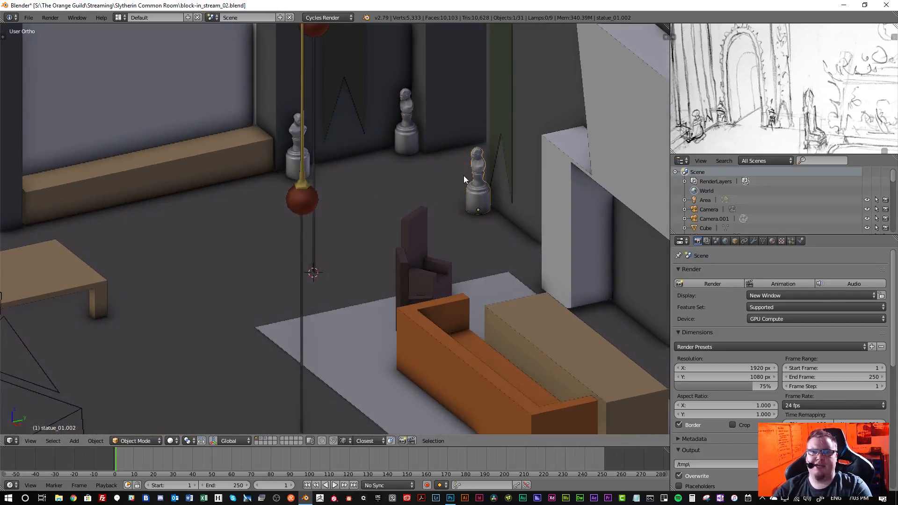
scroll(464, 175, "up", 6)
middle_click_drag(492, 153, 381, 225, "shift")
scroll(428, 204, "up", 4)
scroll(420, 217, "up", 1)
scroll(442, 209, "down", 6)
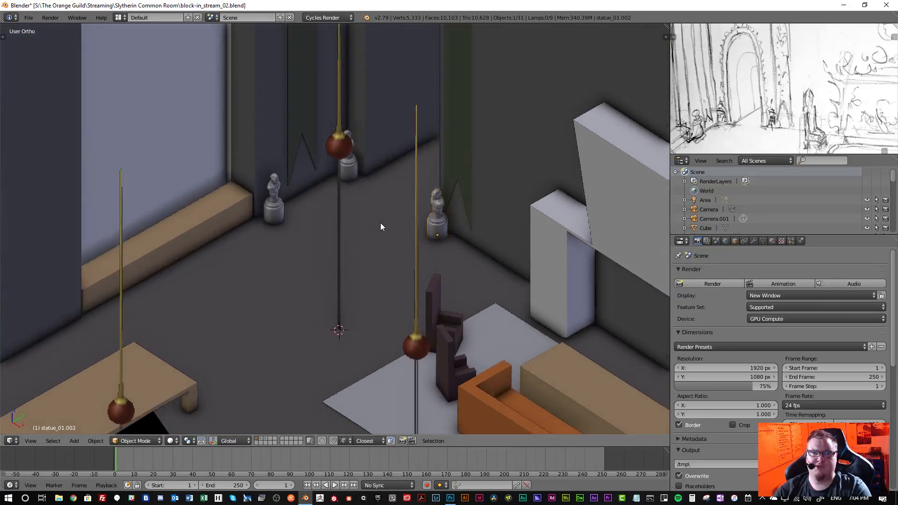
scroll(384, 225, "down", 4)
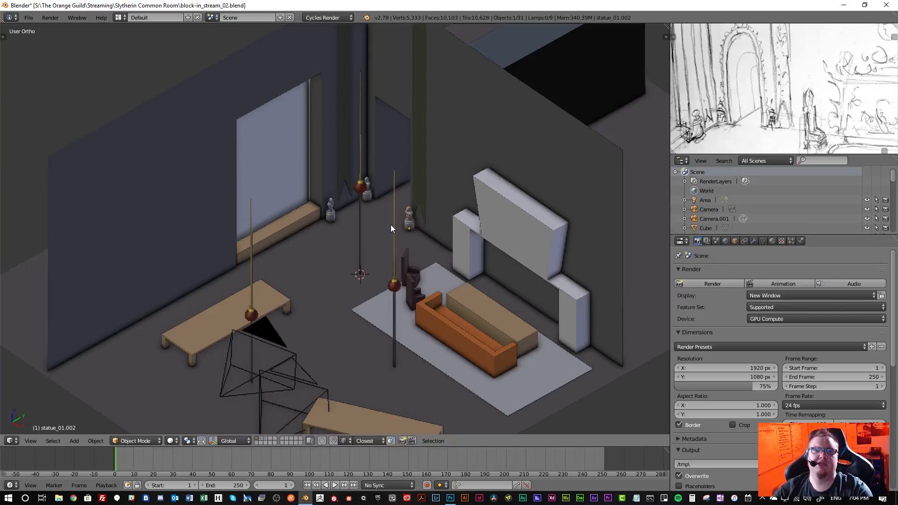
middle_click_drag(385, 230, 395, 241)
scroll(394, 244, "up", 2)
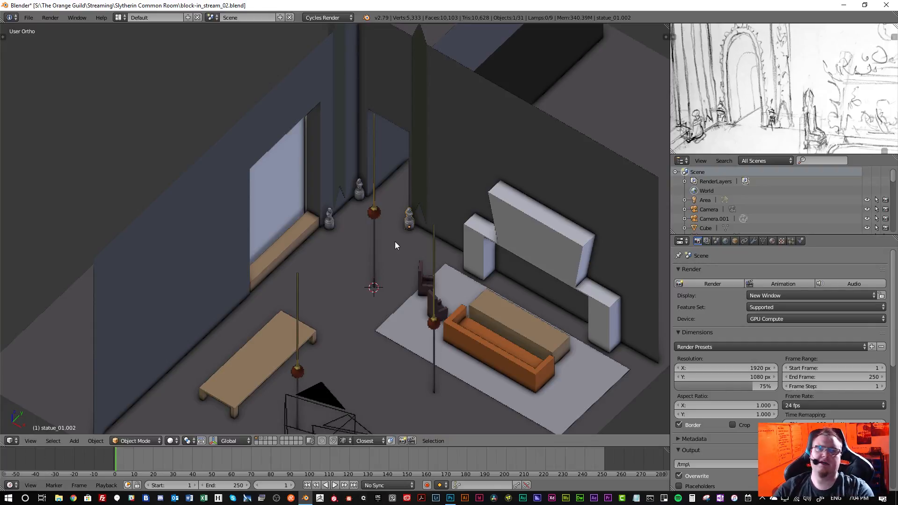
middle_click_drag(359, 218, 387, 219)
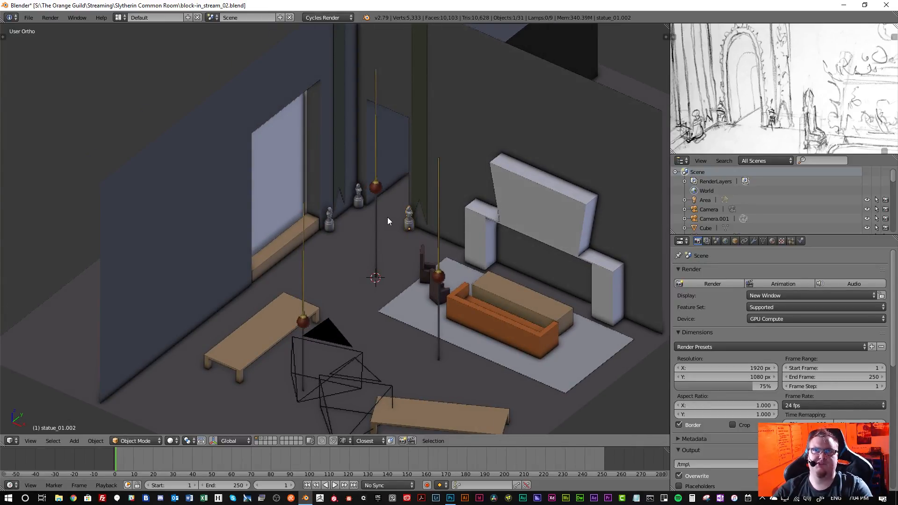
middle_click_drag(388, 212, 391, 222)
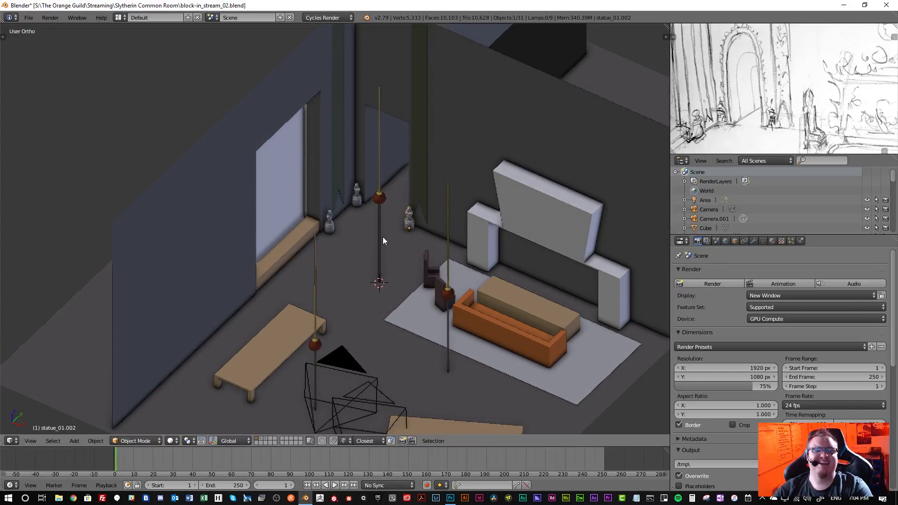
middle_click_drag(382, 240, 379, 230)
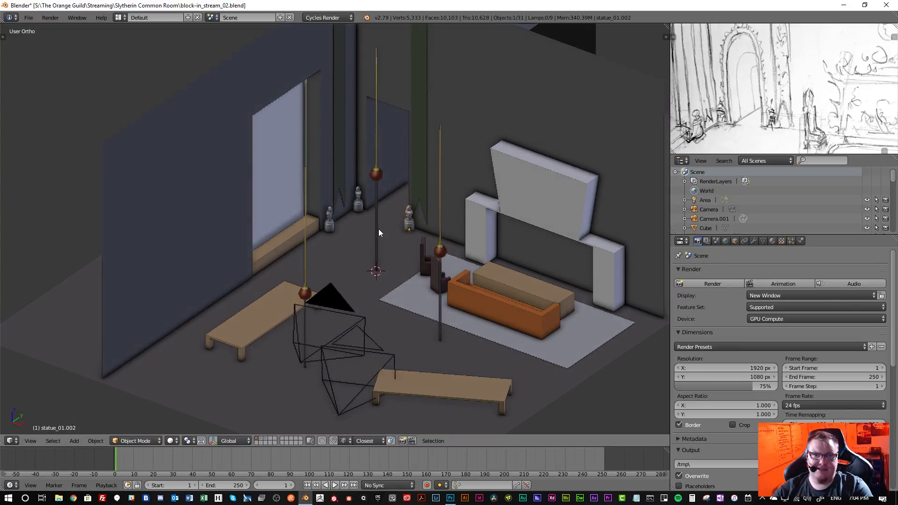
scroll(369, 258, "up", 4)
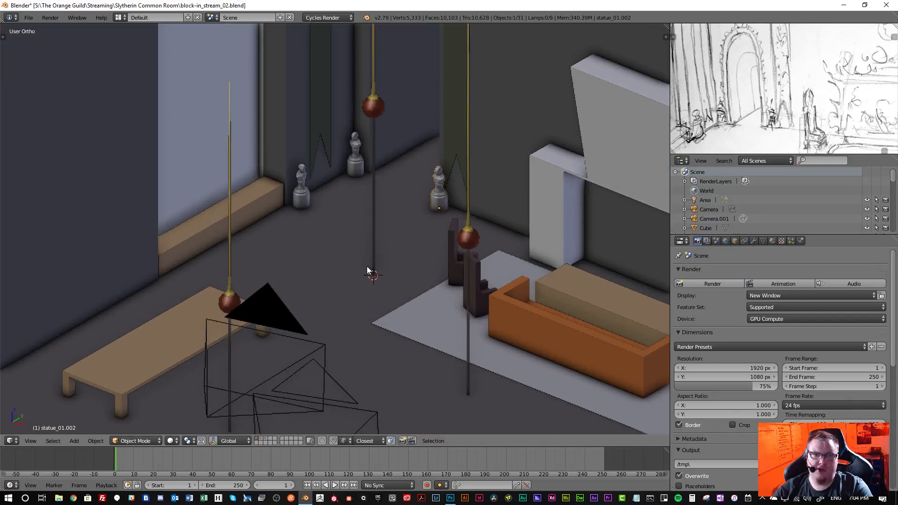
middle_click_drag(368, 228, 369, 226, "shift")
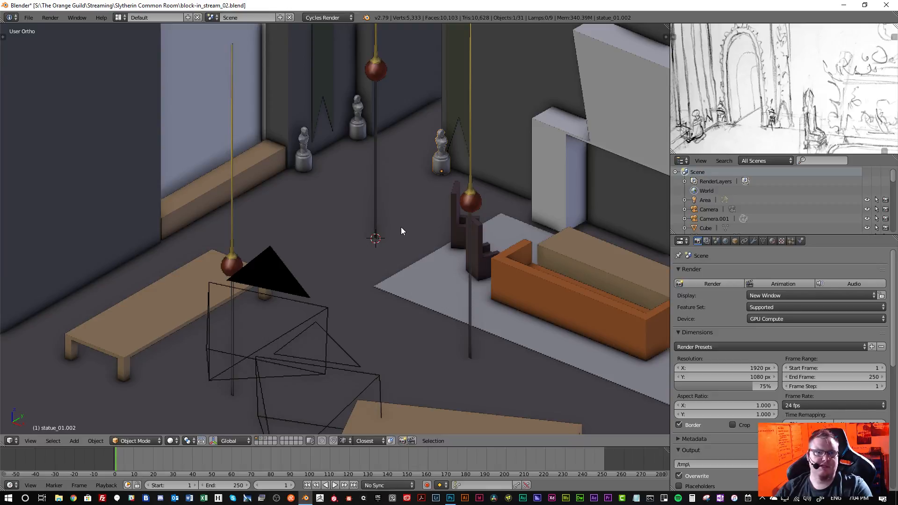
- Select the high-backed armchair at the far edge of the rug and inspect its blocked-in shape up close
middle_click_drag(439, 238, 400, 265)
scroll(406, 260, "up", 3)
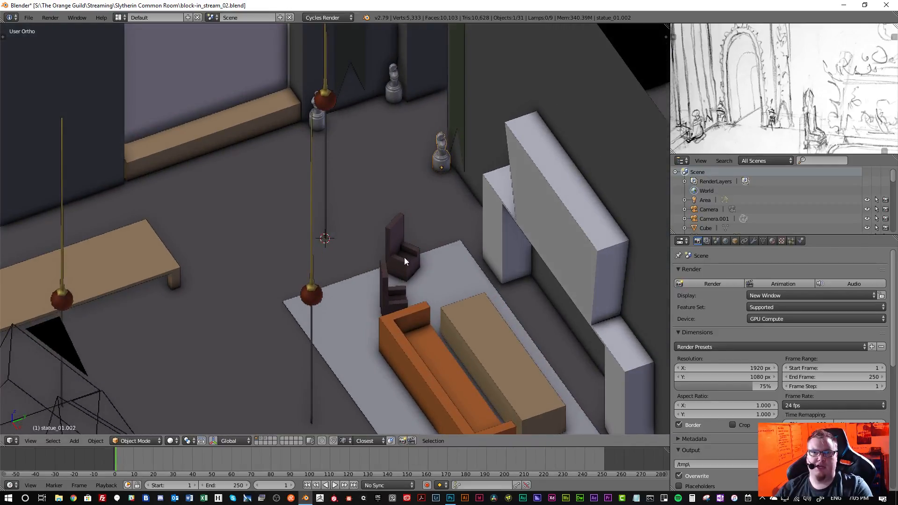
right_click(404, 260)
scroll(404, 258, "up", 6)
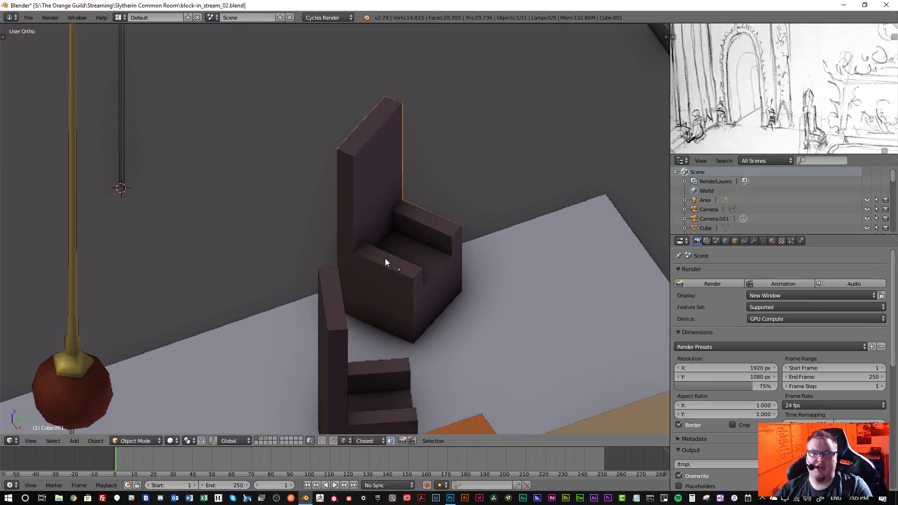
middle_click_drag(385, 258, 362, 263)
scroll(374, 250, "up", 3)
scroll(374, 249, "down", 2)
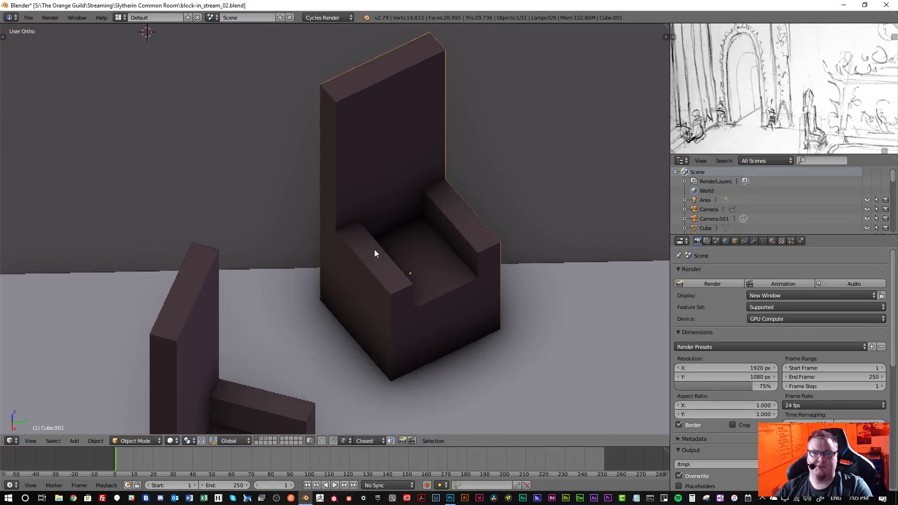
scroll(374, 249, "down", 8)
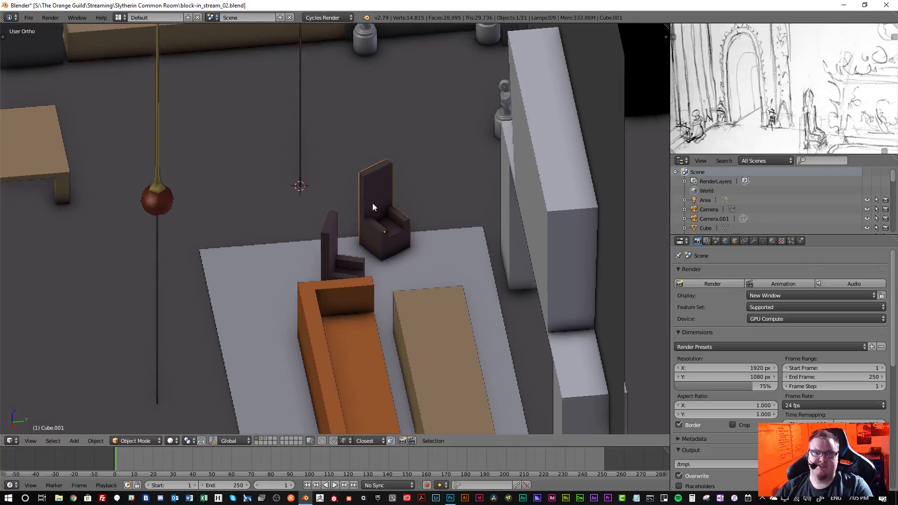
- Inspect the remaining furniture by selecting the block beside the sofa, the sofa, both long tables and the other armchair in turn
middle_click_drag(373, 203, 367, 139, "shift")
right_click(403, 211)
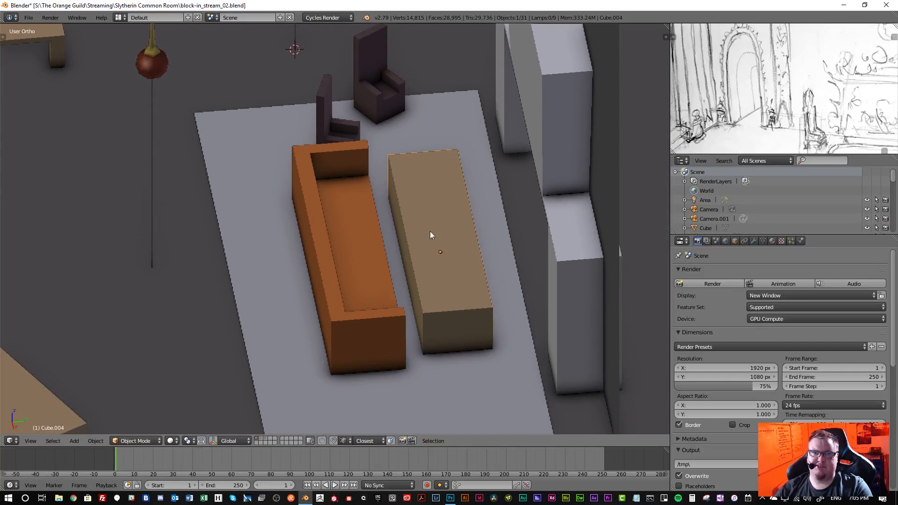
right_click(344, 253)
scroll(331, 227, "down", 2)
middle_click_drag(332, 223, 547, 186)
right_click(340, 322)
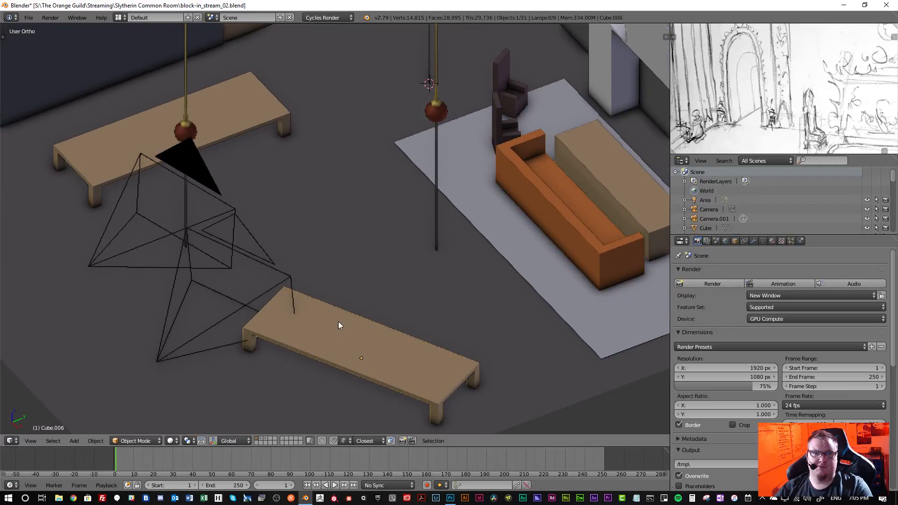
right_click(222, 131)
scroll(239, 187, "down", 4)
middle_click_drag(235, 178, 386, 187)
right_click(382, 188)
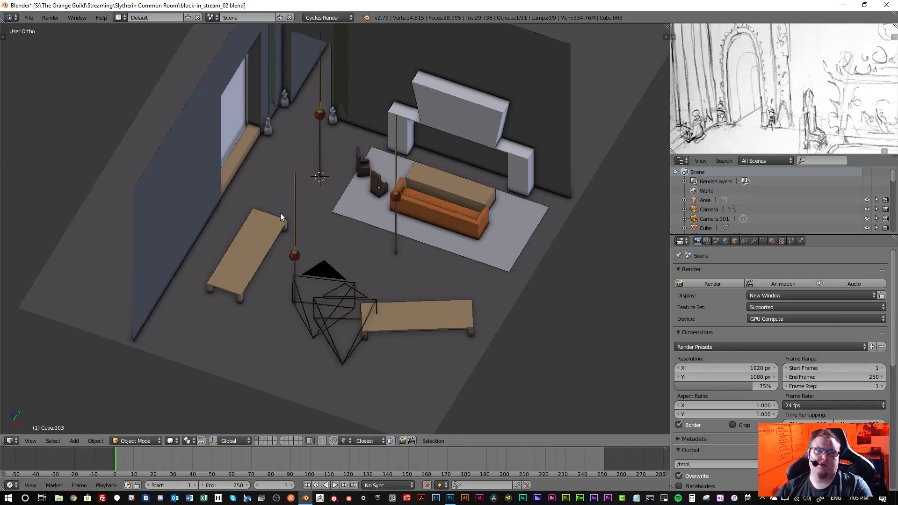
- Preview the room through the scene camera with rendered shading
scroll(271, 220, "up", 2)
middle_click_drag(281, 226, 253, 207)
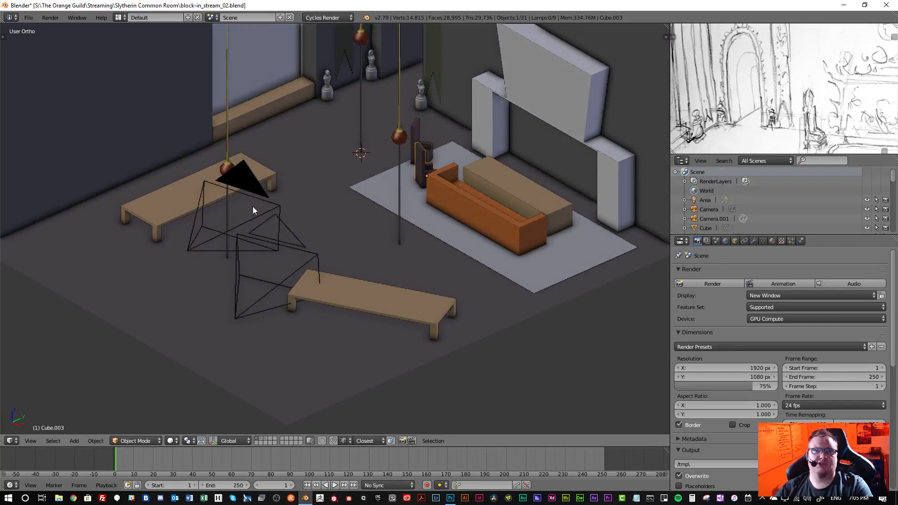
middle_click_drag(282, 168, 317, 223, "shift")
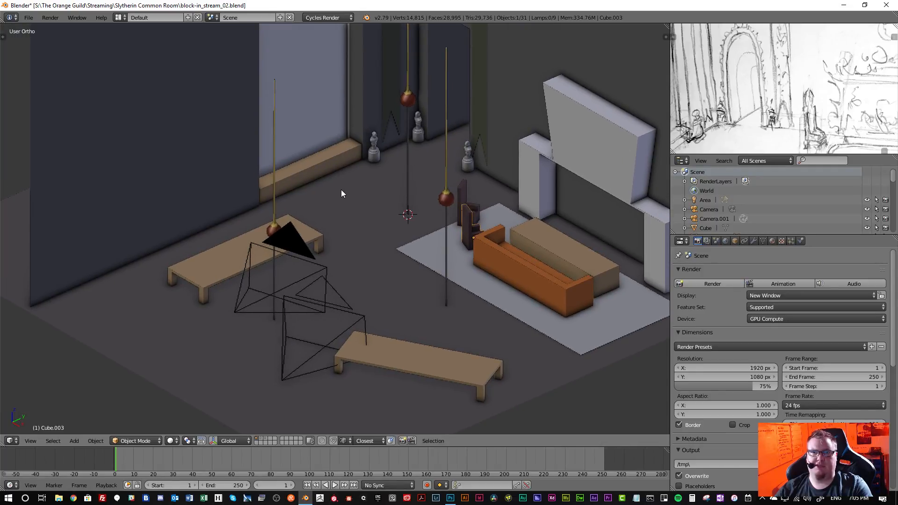
scroll(337, 143, "down", 2)
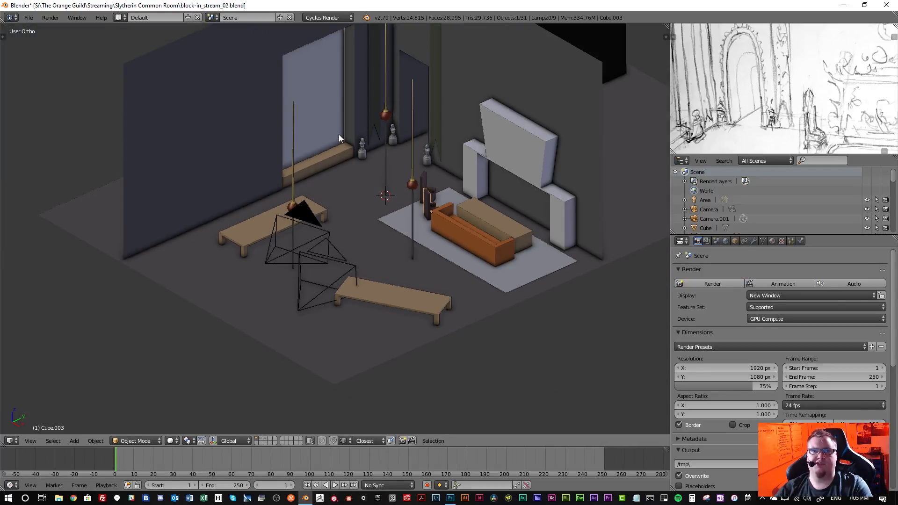
middle_click_drag(339, 134, 369, 201, "shift")
key("KP_0")
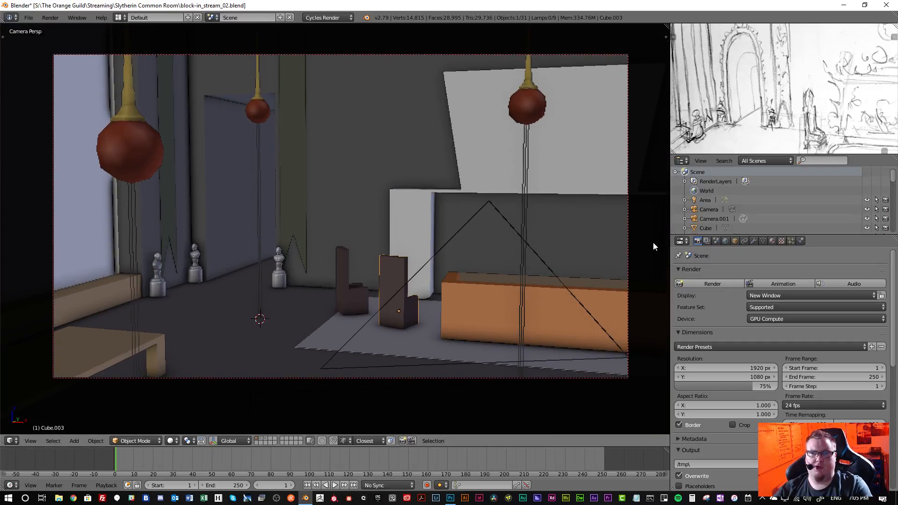
key("shift+z")
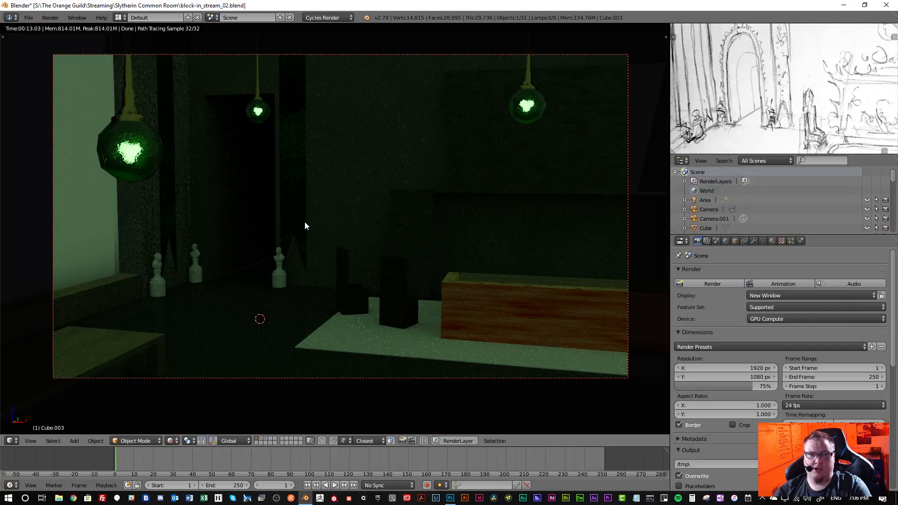
- Turn on the additional scene layers that hold the extra lights and objects
key("ctrl+z")
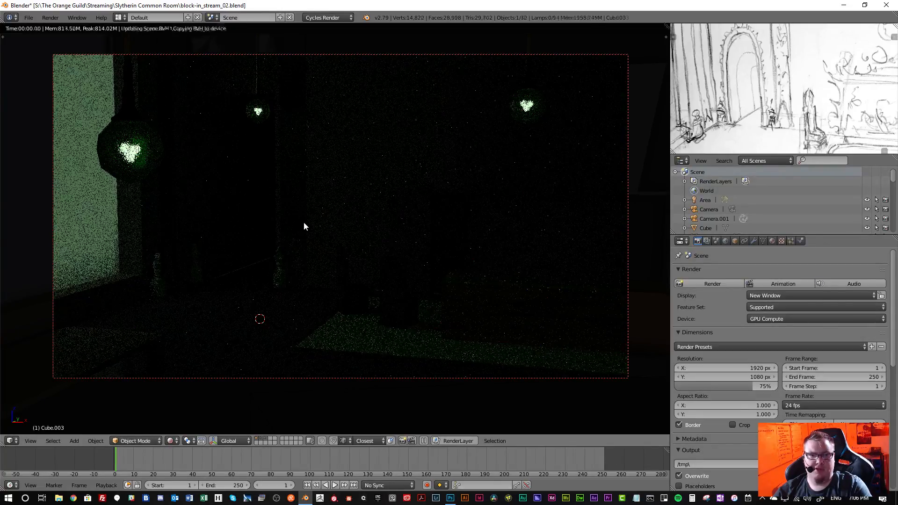
key("shift+3")
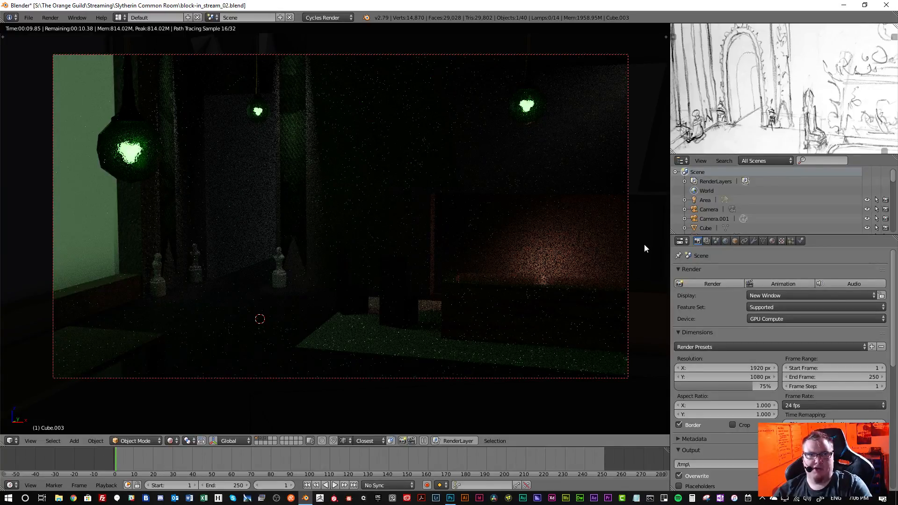
- Return the scene to solid shading and examine the hanging lamp and arched doorway sketches in the reference image
scroll(803, 116, "down", 3)
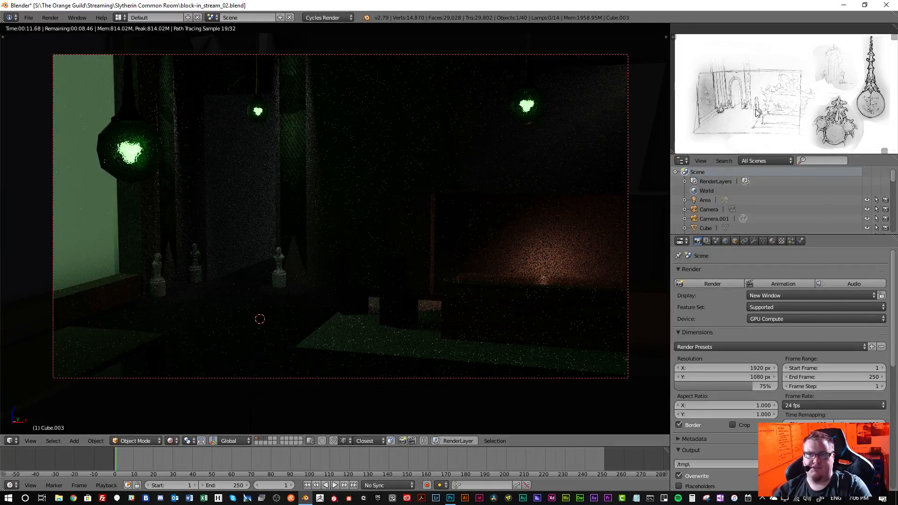
mouse_move(803, 115)
middle_mouse_down()
mouse_move(790, 107)
mouse_move(767, 116)
middle_mouse_up()
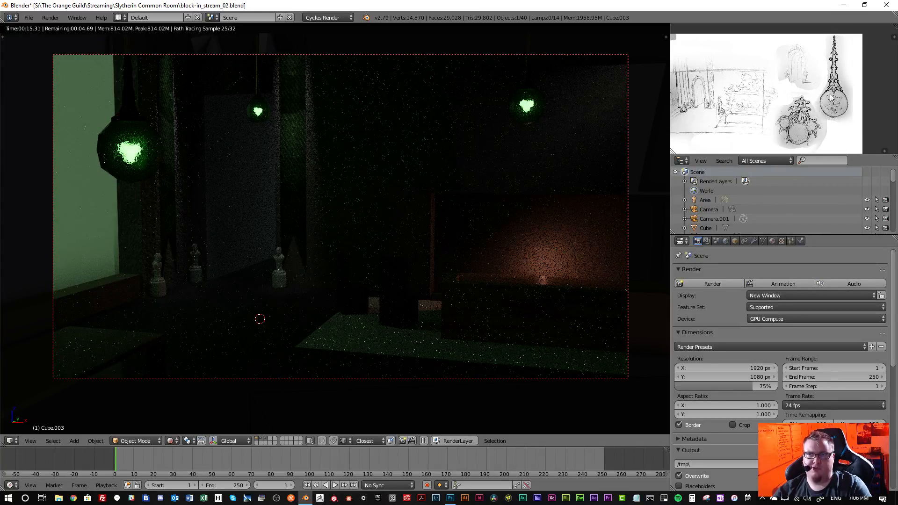
key("shift+z")
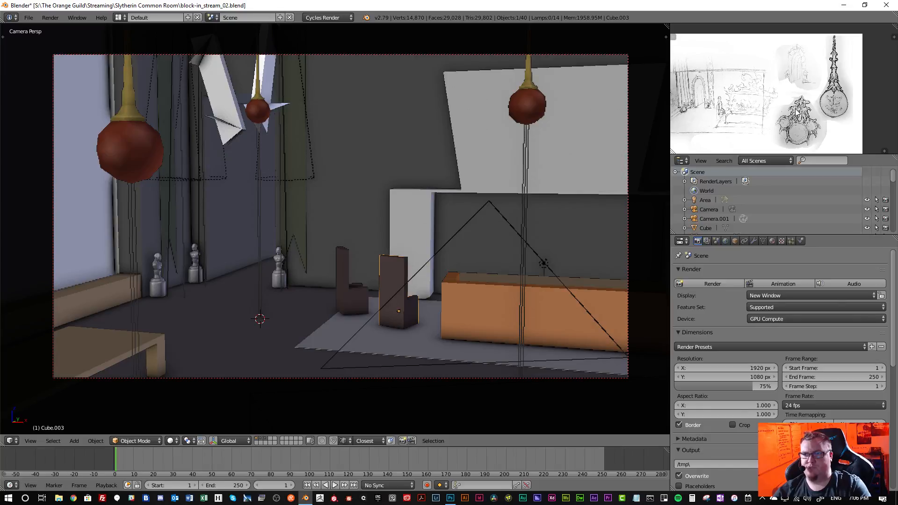
scroll(796, 112, "up", 5)
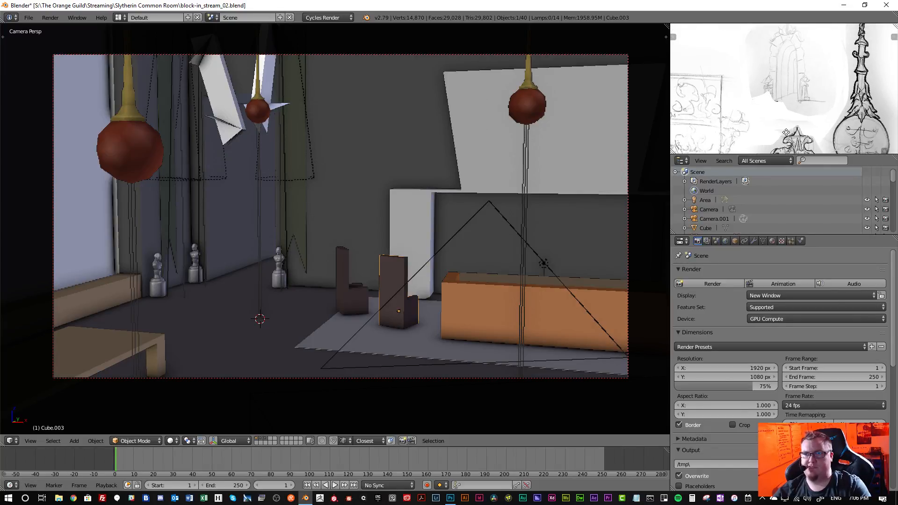
middle_click_drag(803, 87, 782, 73)
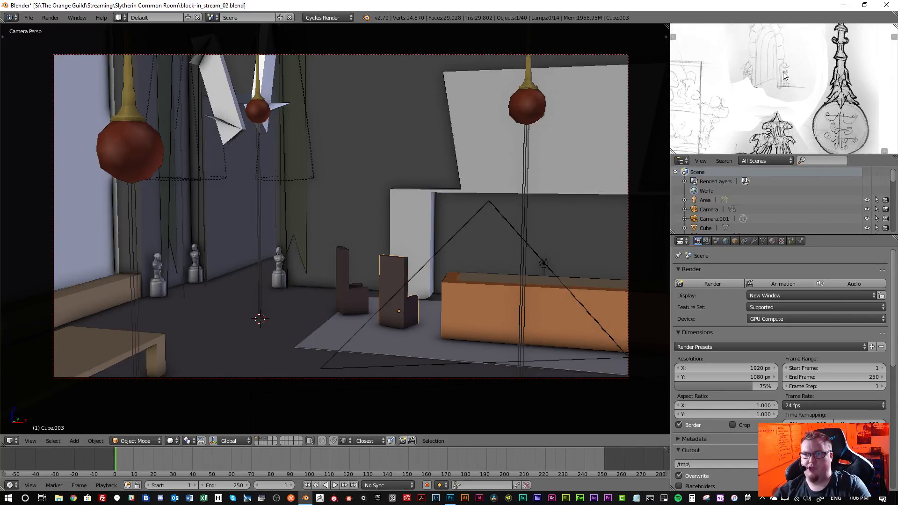
middle_click_drag(841, 103, 835, 134)
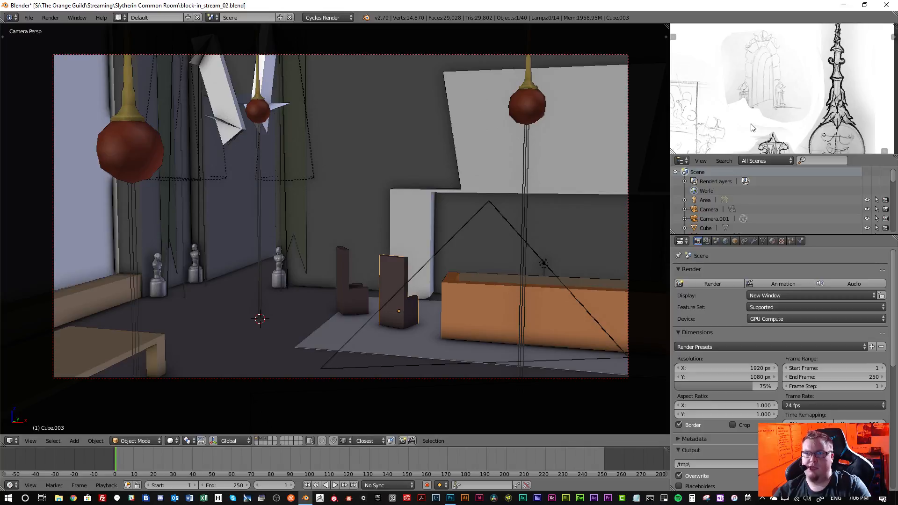
middle_click_drag(752, 124, 784, 32)
middle_click_drag(794, 69, 788, 136)
middle_click_drag(781, 56, 765, 88)
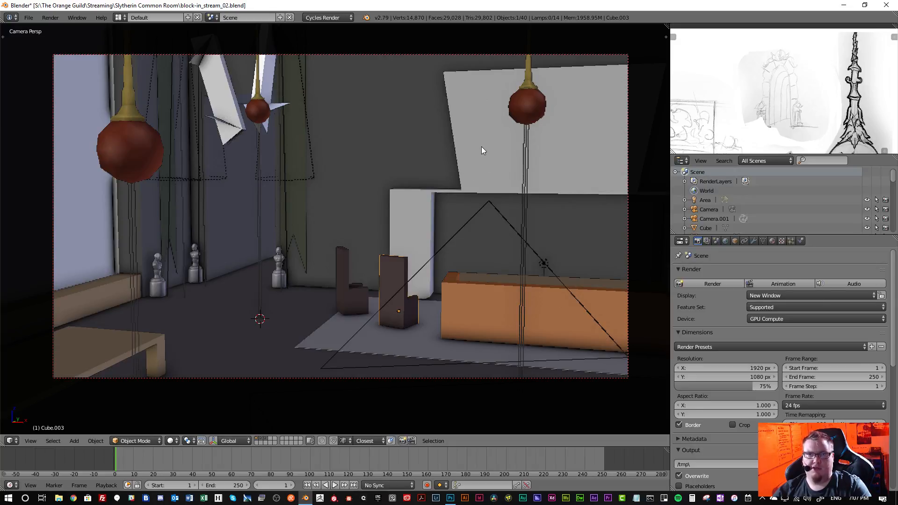
- Leave the camera view and display only the first scene layer so the common room's interior is exposed
scroll(400, 184, "down", 2)
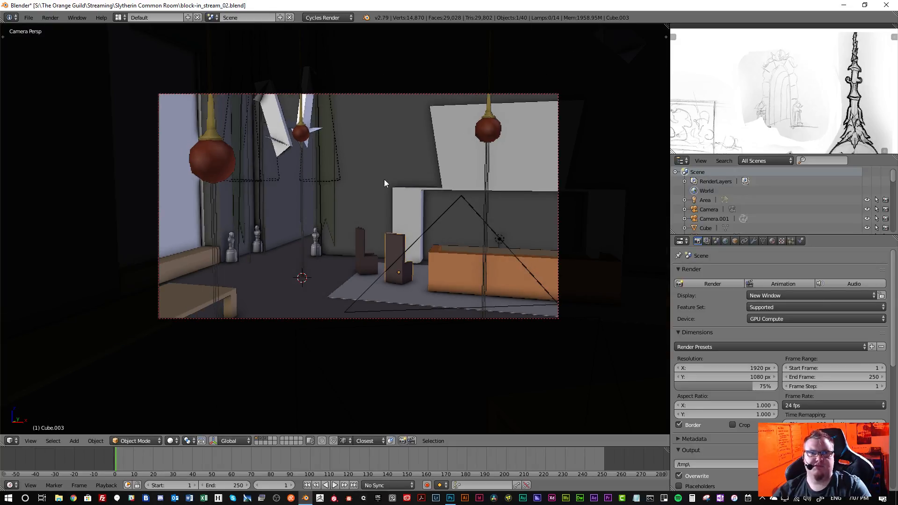
middle_click_drag(384, 180, 396, 193)
scroll(390, 211, "down", 3)
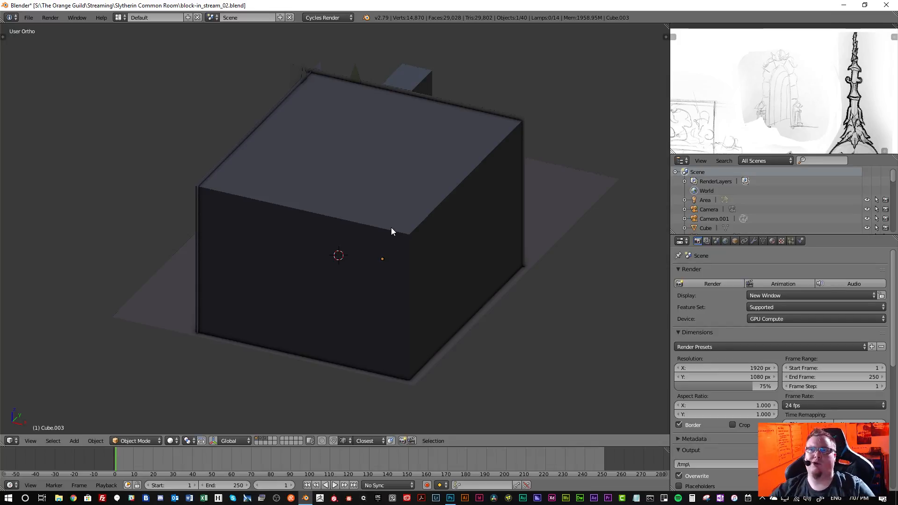
right_click(391, 228)
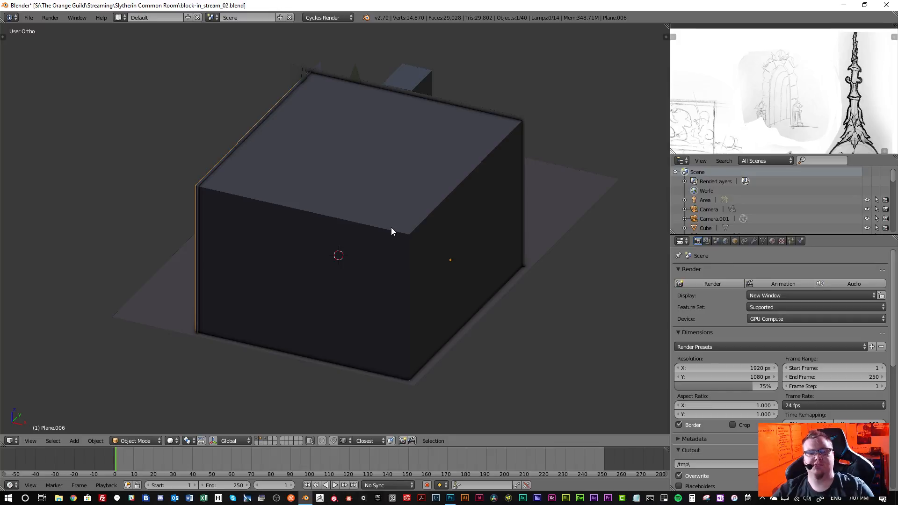
key("1")
mouse_move(361, 235)
middle_mouse_down()
mouse_move(338, 262)
mouse_move(369, 193)
mouse_move(317, 238)
mouse_move(238, 236)
mouse_move(362, 231)
middle_mouse_up()
scroll(354, 263, "up", 4)
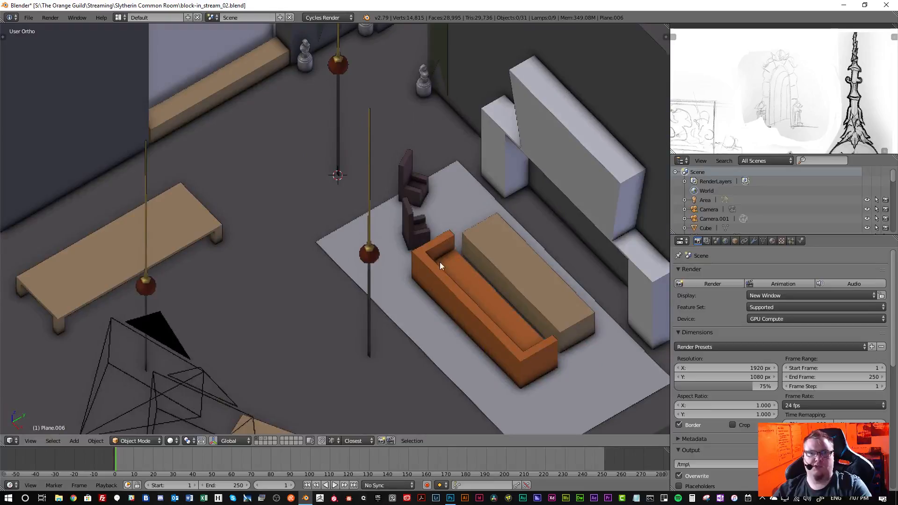
- Examine the room's layout from several angles, covering the furniture, fireplace, hanging lamps and the doorway corner
scroll(440, 262, "down", 3)
middle_click_drag(400, 260, 433, 248)
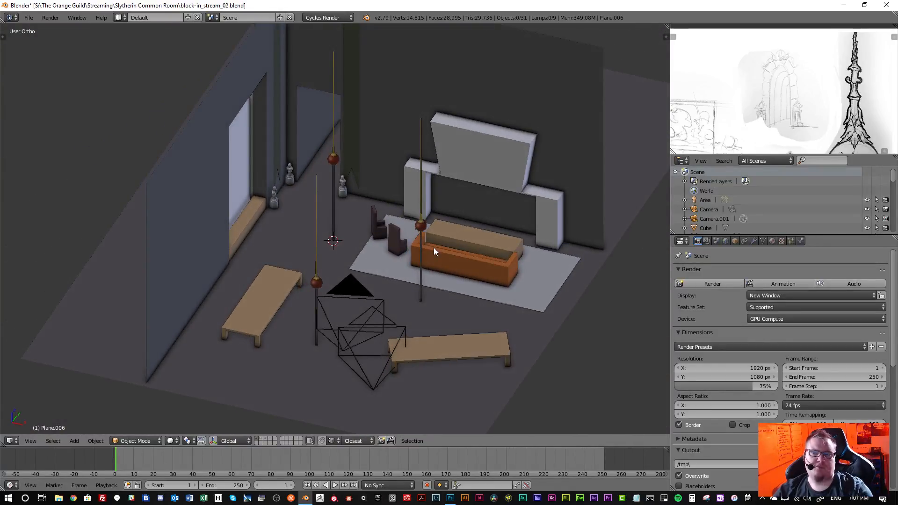
middle_click_drag(262, 249, 243, 238)
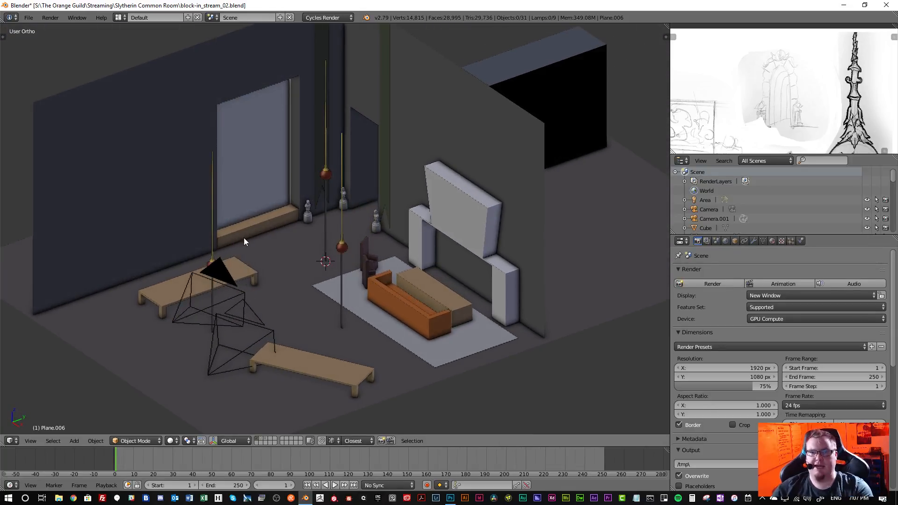
scroll(360, 251, "up", 5)
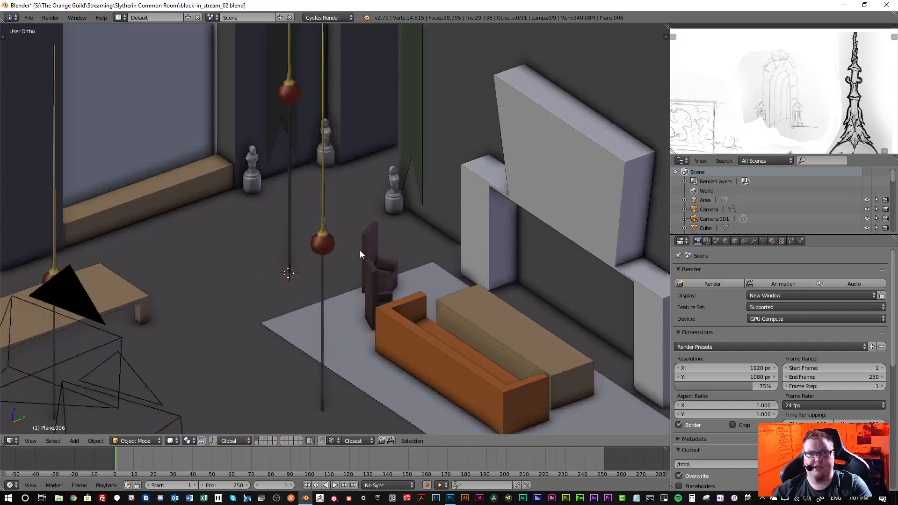
middle_click_drag(350, 271, 457, 188, "shift")
scroll(351, 247, "down", 3)
middle_click_drag(351, 247, 386, 245)
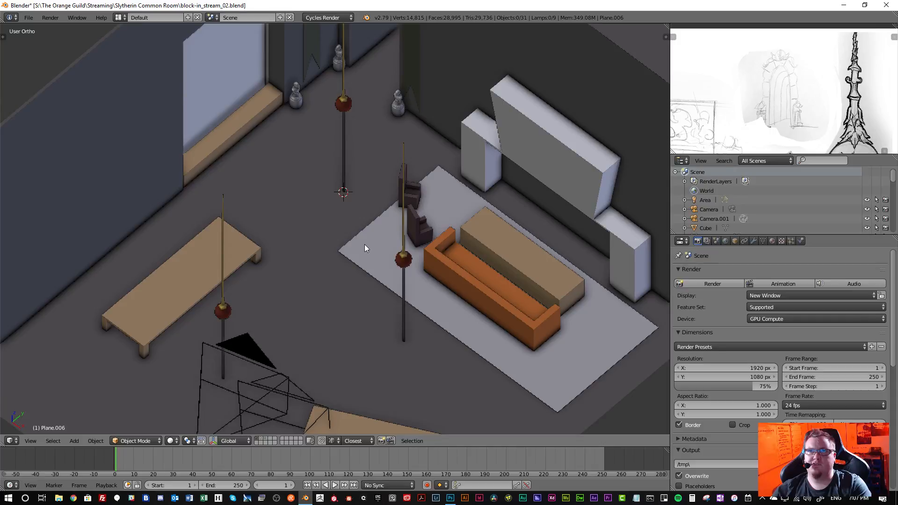
scroll(364, 244, "down", 4)
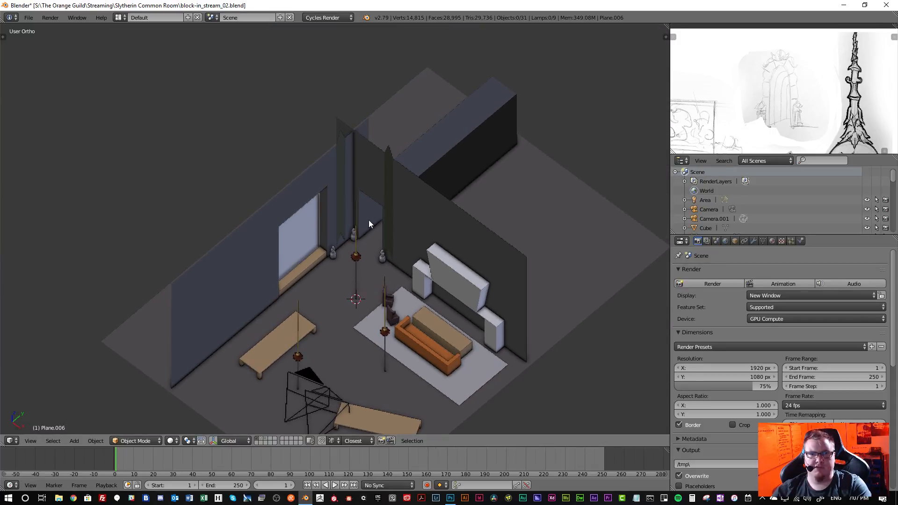
scroll(374, 234, "up", 8)
middle_click_drag(384, 260, 400, 212)
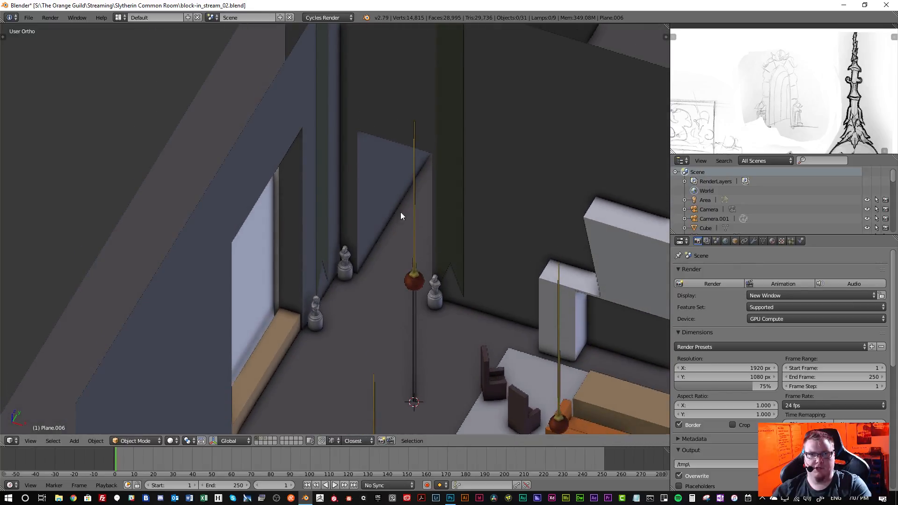
- Select the wall containing the fireplace and doorway opening and enter Edit Mode on its mesh
right_click(384, 132)
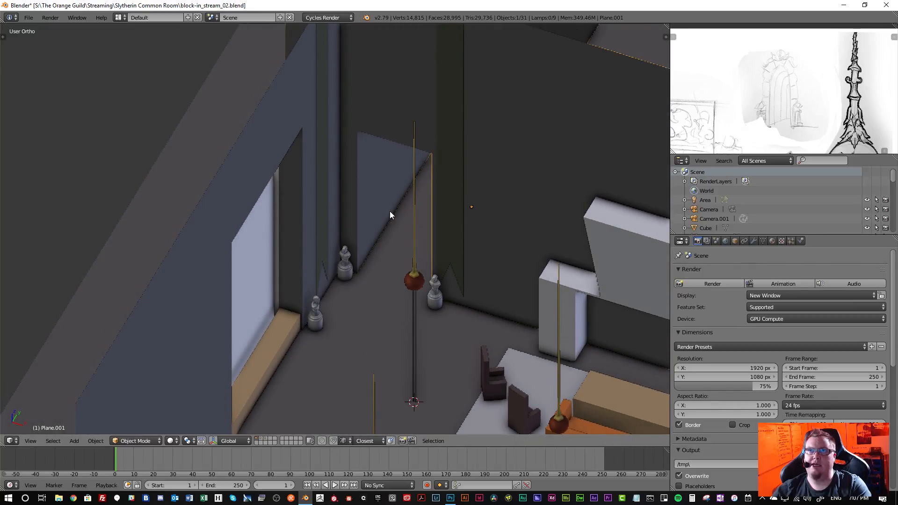
scroll(472, 223, "down", 5)
scroll(461, 224, "up", 2)
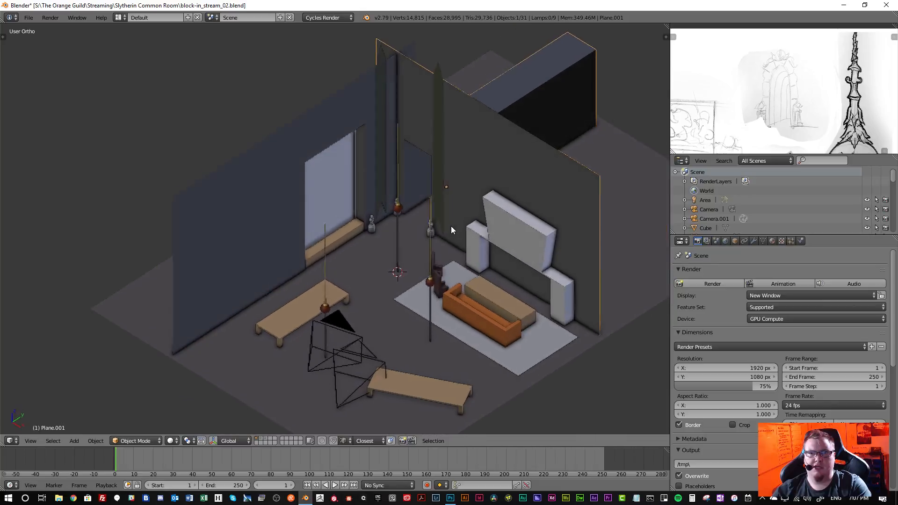
mouse_move(451, 229)
middle_mouse_down()
mouse_move(422, 233)
mouse_move(452, 234)
middle_mouse_up()
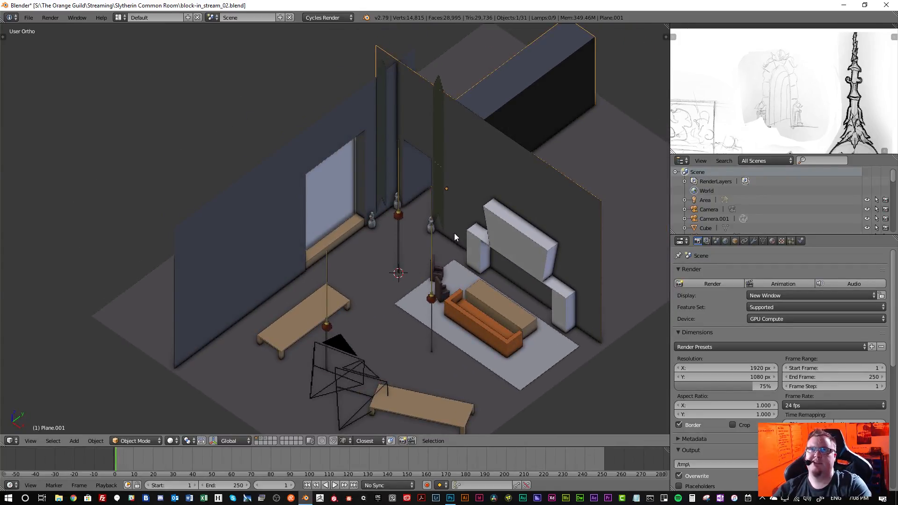
scroll(387, 266, "down", 4)
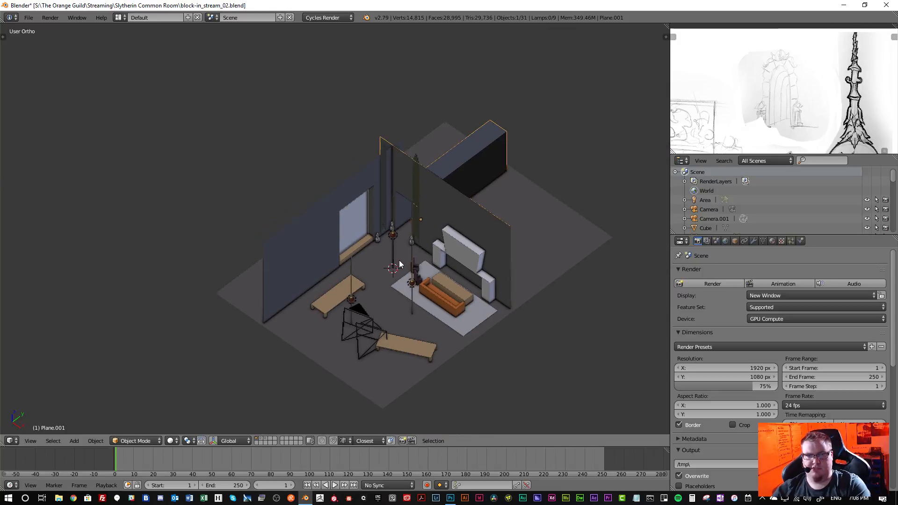
middle_click_drag(388, 265, 419, 234)
scroll(414, 212, "up", 5)
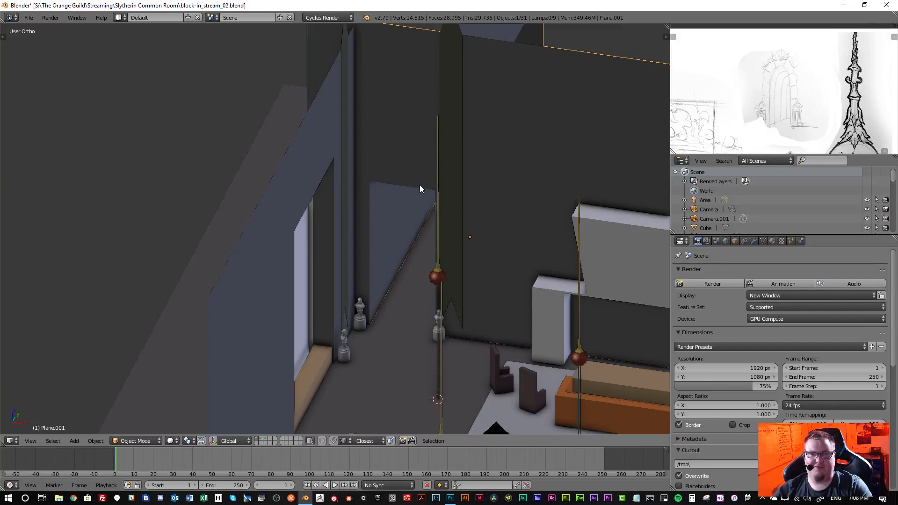
scroll(420, 186, "down", 5)
mouse_move(418, 210)
middle_mouse_down()
mouse_move(419, 176)
mouse_move(409, 209)
middle_mouse_up()
key("Tab")
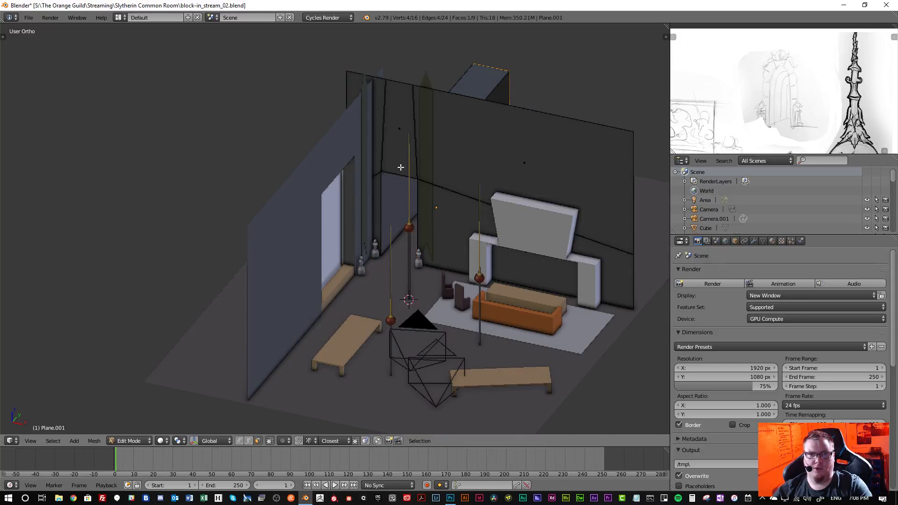
- Add a centred vertical loop cut through the wall section above the doorway and along the corridor ceiling
scroll(419, 159, "up", 6)
scroll(421, 161, "down", 4)
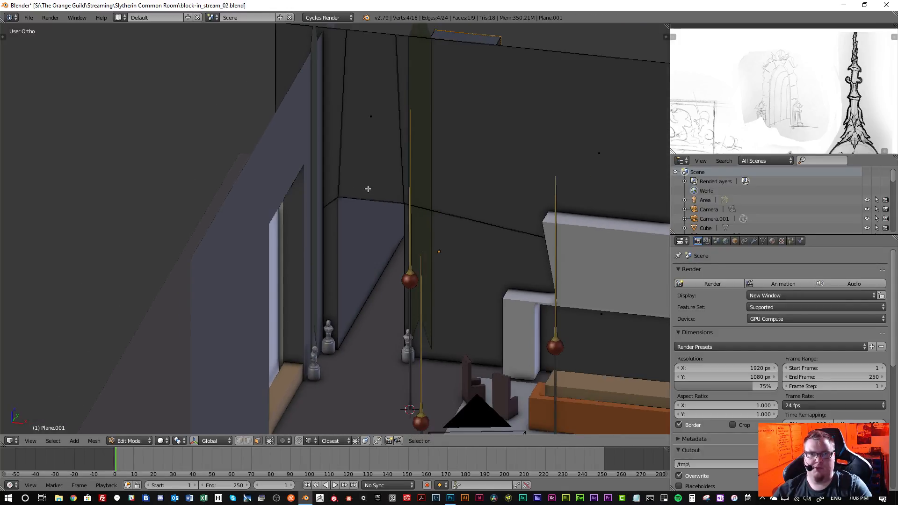
key("ctrl+r")
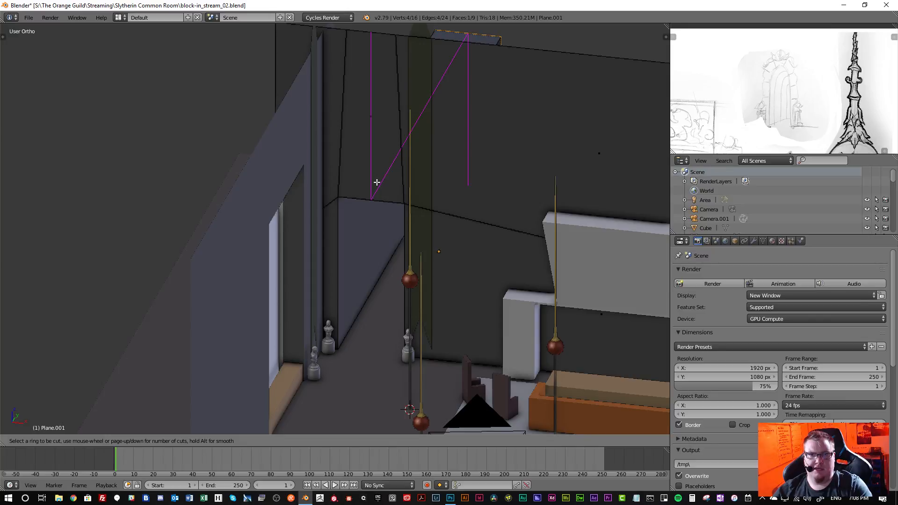
left_click(377, 188)
right_click(377, 196)
- In wireframe, select the middle vertices of the doorway's top edge and raise them along Z into a peak
middle_click_drag(377, 198, 359, 193)
key("ctrl+Tab")
left_click(378, 179)
key("z")
scroll(357, 177, "up", 1)
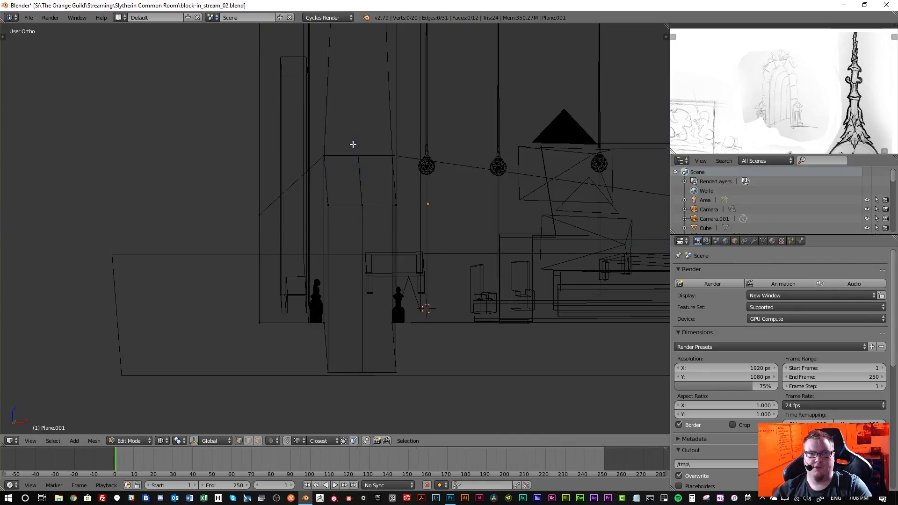
key("b")
left_click_drag(351, 142, 365, 195)
mouse_move(365, 188)
middle_mouse_down()
mouse_move(366, 212)
mouse_move(365, 190)
middle_mouse_up()
key("g")
key("z")
left_click(370, 198)
- Add a horizontal loop cut around the lower wall and corridor, made level with the Even option at slide 0
scroll(366, 224, "down", 4)
scroll(365, 224, "up", 5)
key("ctrl+r")
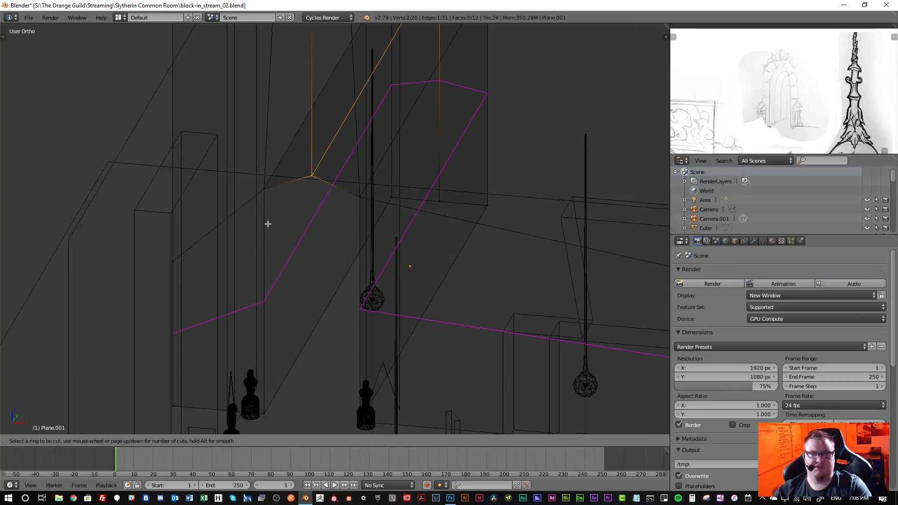
left_click(267, 224)
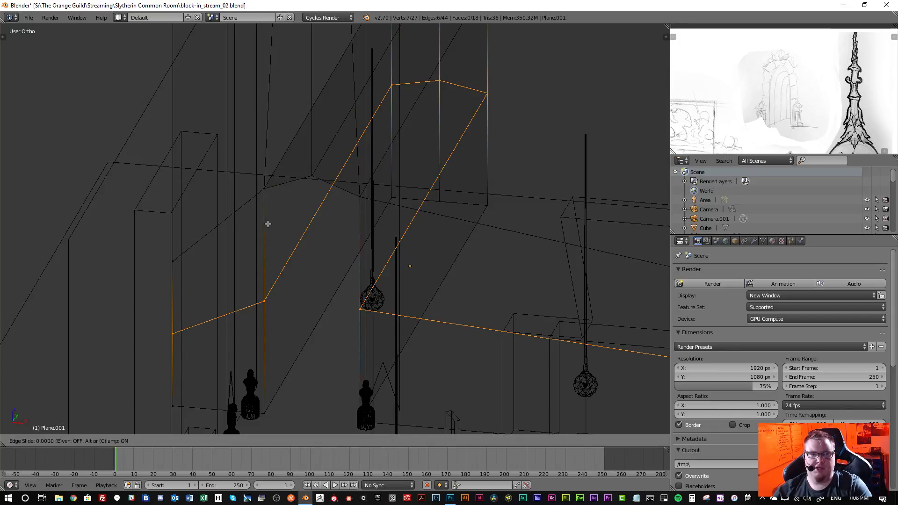
key("e")
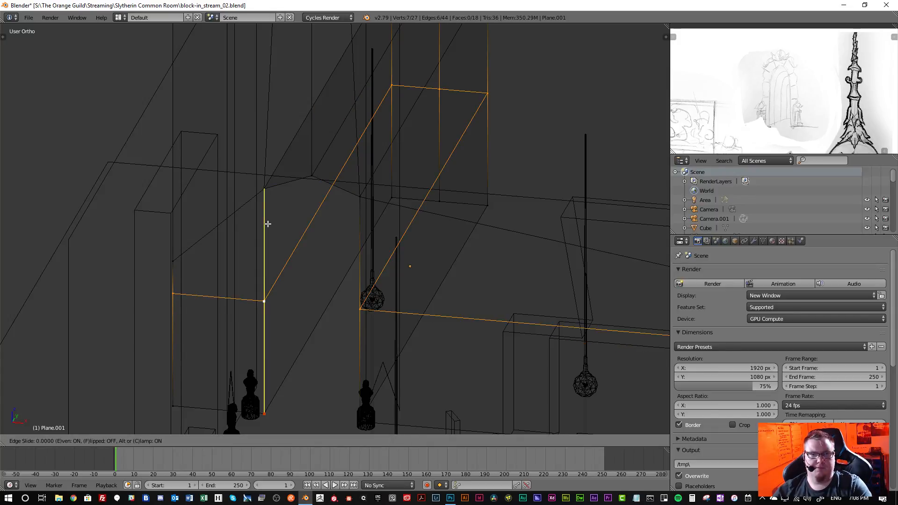
left_click(267, 224)
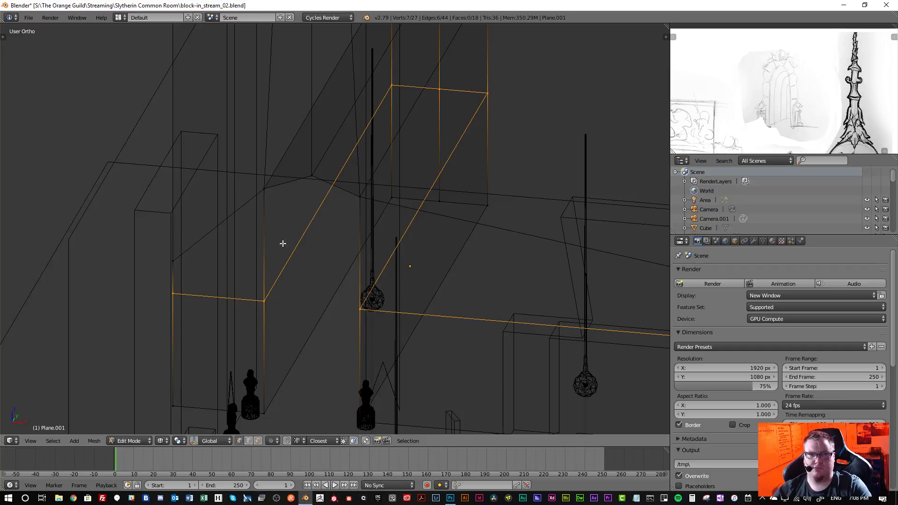
- Slide the vertex on the wall's outer edge beside the doorway upward, roughly level with the doorway's upper corners
scroll(331, 257, "down", 6)
middle_click_drag(338, 239, 345, 235)
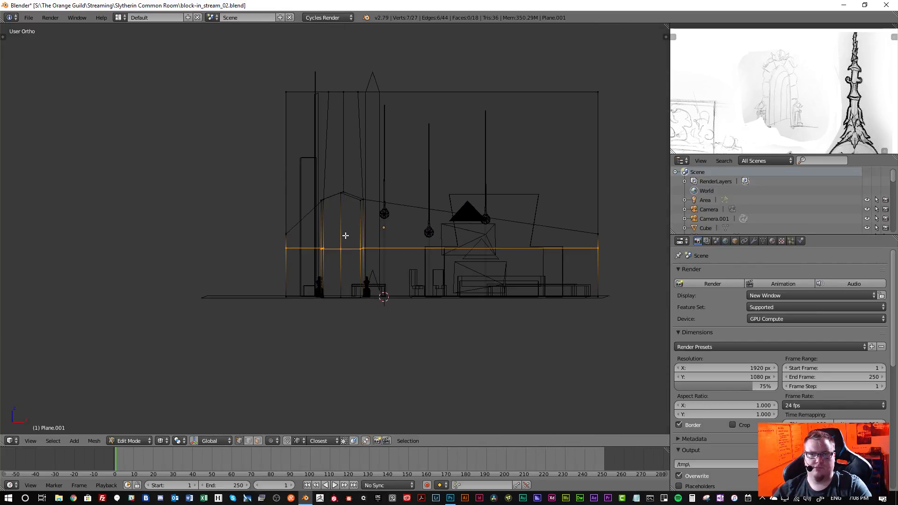
scroll(341, 239, "up", 3)
left_click(257, 233)
key("g")
key("g")
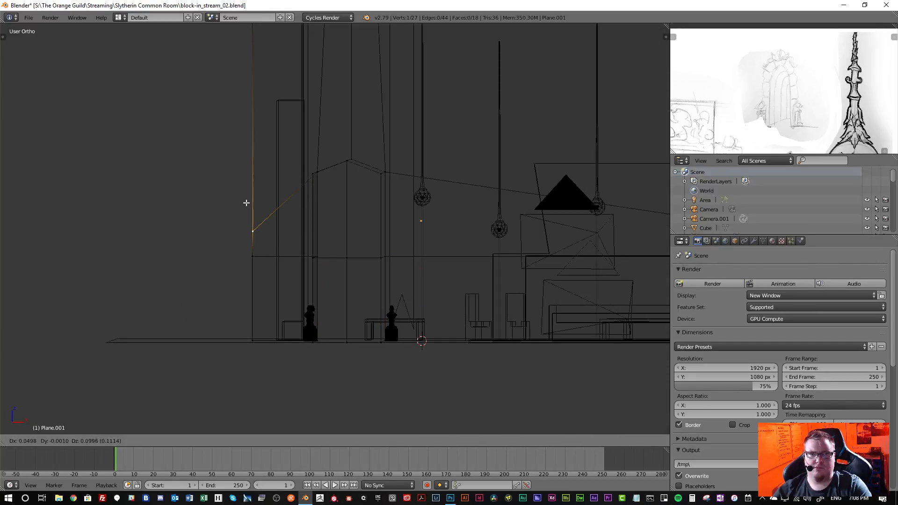
left_click(248, 144)
- Slide the matching vertex at the fireplace end of the wall upward by about 0.21 to straighten the sloping edge
scroll(327, 182, "down", 2)
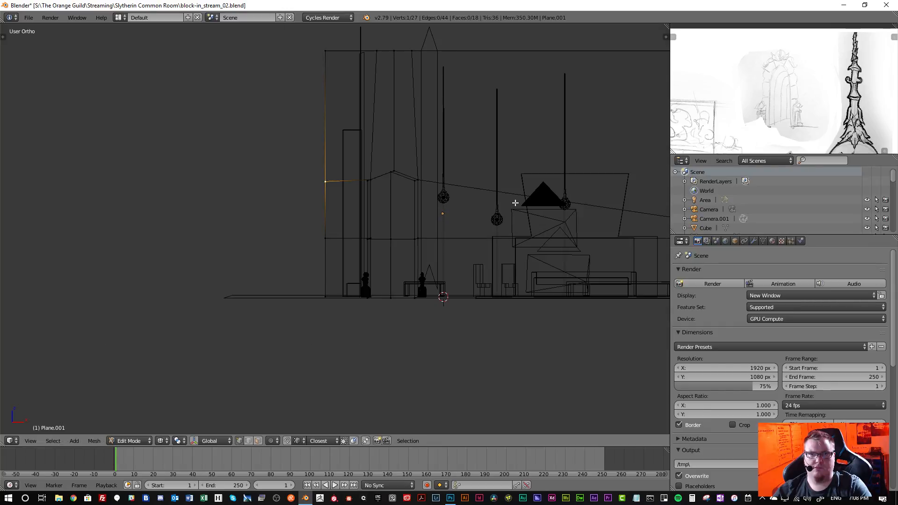
left_click(604, 232)
key("g")
key("g")
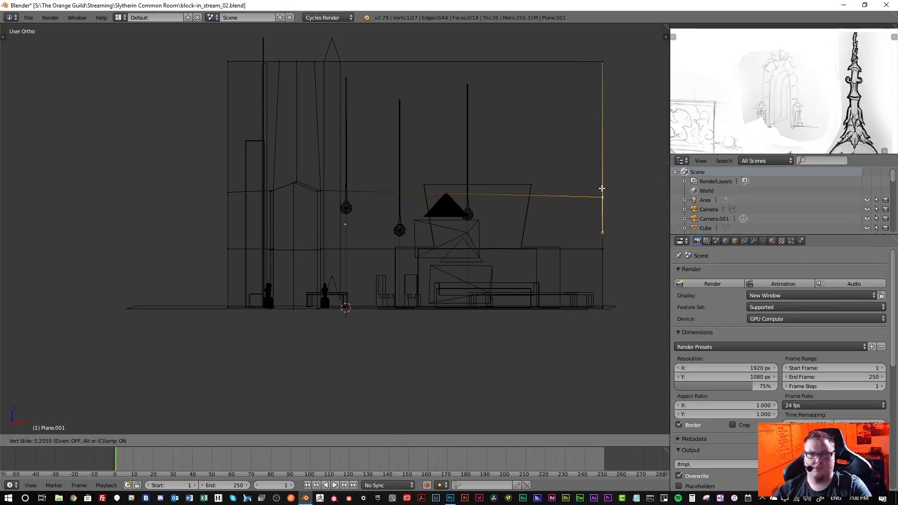
left_click(543, 230)
- Turn on the Screencast Keys display in the 3D view's properties and hide the properties again
key("n")
scroll(608, 350, "down", 1)
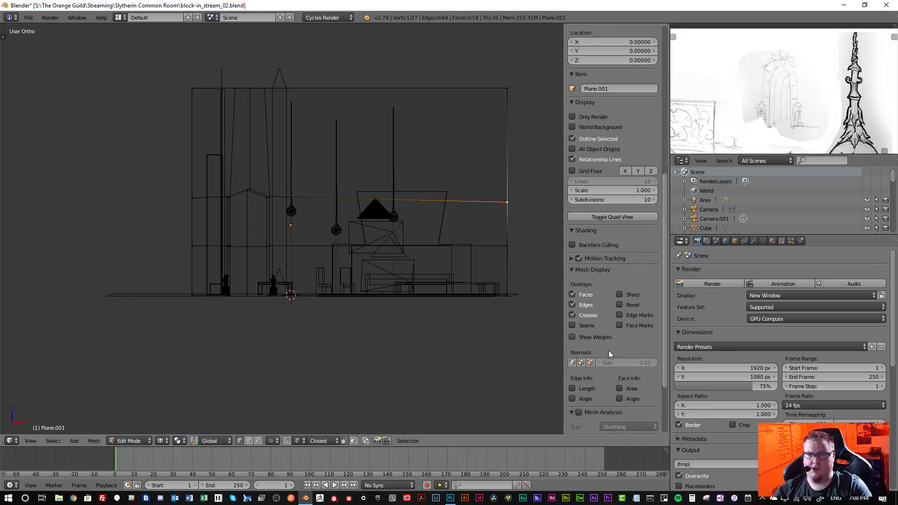
left_click(593, 425)
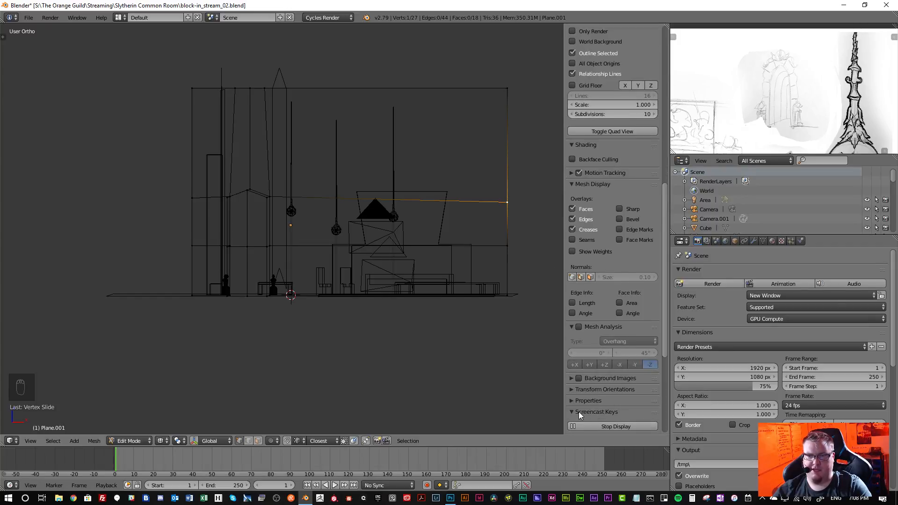
left_click(579, 412)
key("n")
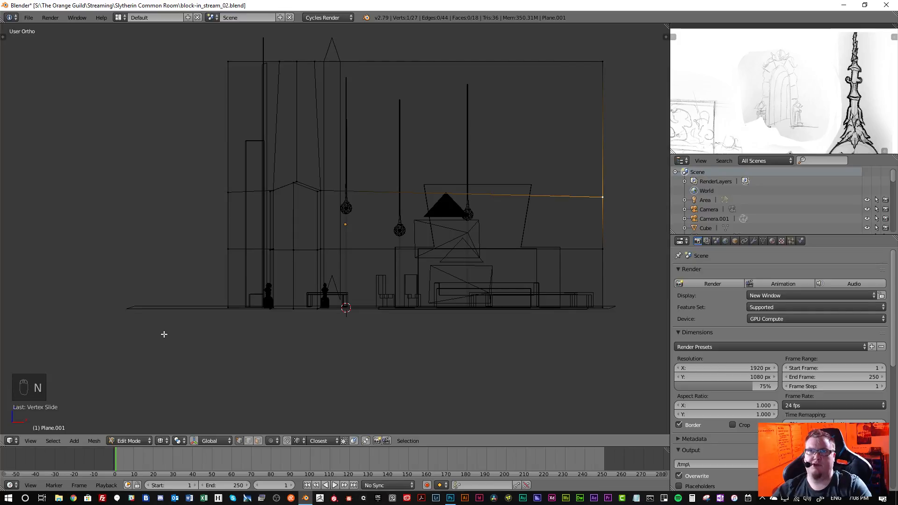
- Fine-tune the height of the outer edge vertex beside the doorway with a vertex slide of about 0.02
scroll(328, 230, "up", 2)
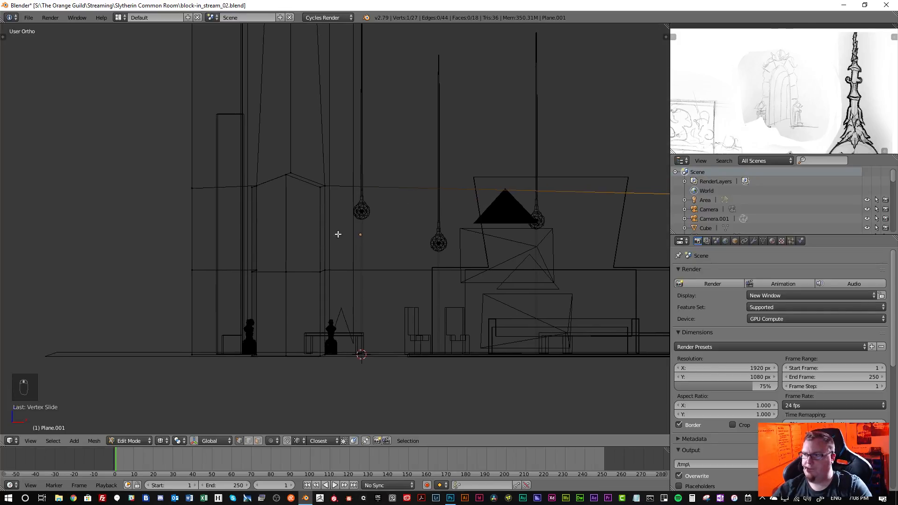
middle_click_drag(338, 234, 346, 273, "shift")
right_click(203, 229)
key("g")
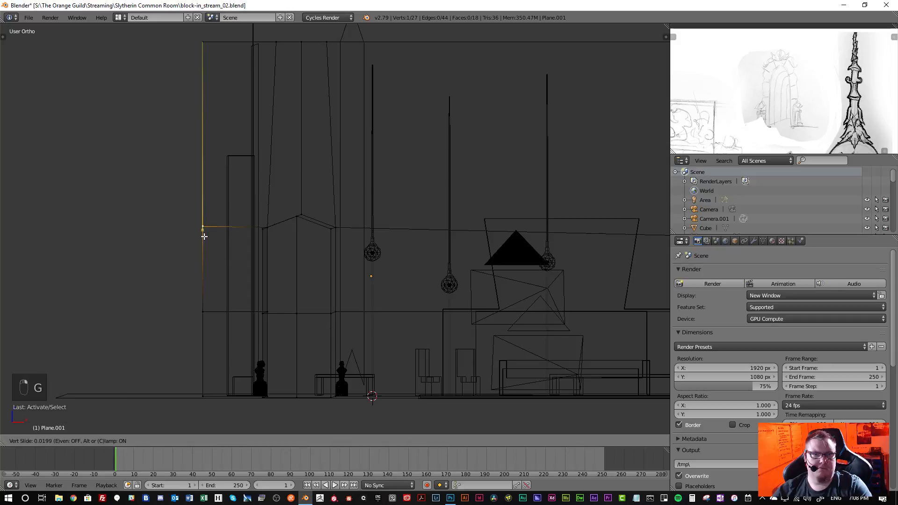
right_click(203, 234)
- Return to solid shading and inspect the peaked doorway and the wall's new edge loops from above
middle_click_drag(267, 261, 257, 301)
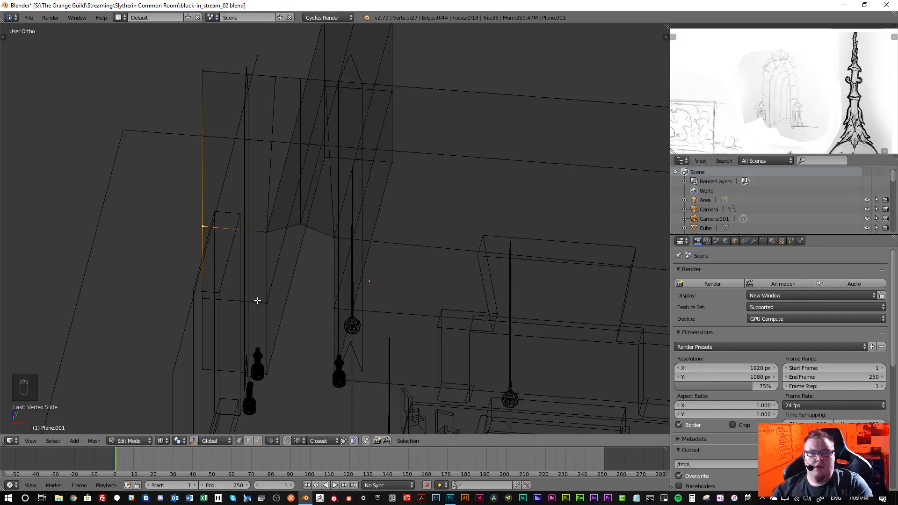
key("z")
middle_click_drag(356, 211, 341, 255)
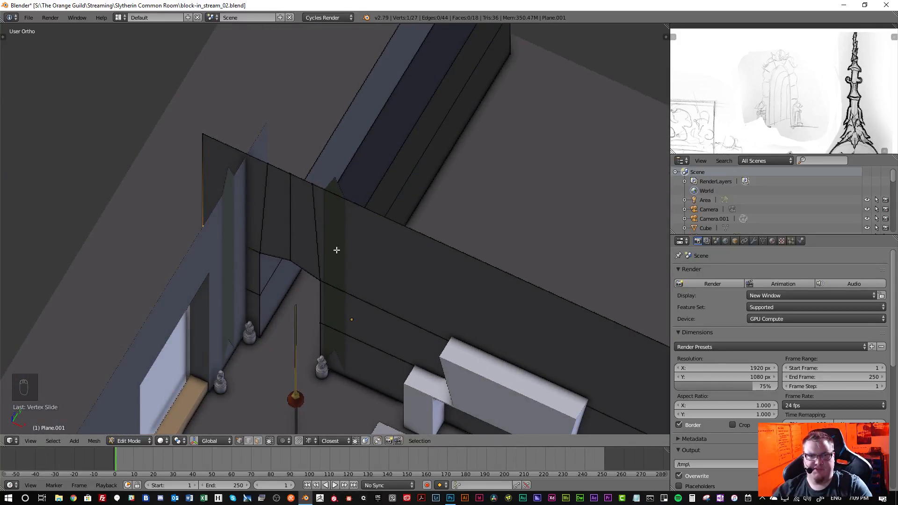
scroll(335, 278, "up", 1)
scroll(337, 281, "down", 2)
scroll(338, 282, "up", 2)
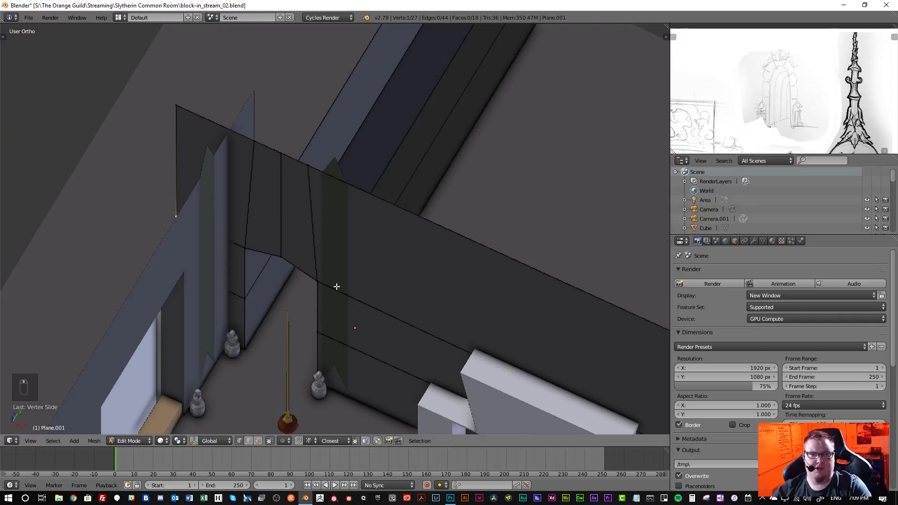
- Add two centred horizontal loop cuts across the wall and doorway, one above and one below the existing mid-height edge
scroll(337, 287, "down", 1)
middle_click_drag(300, 261, 329, 220)
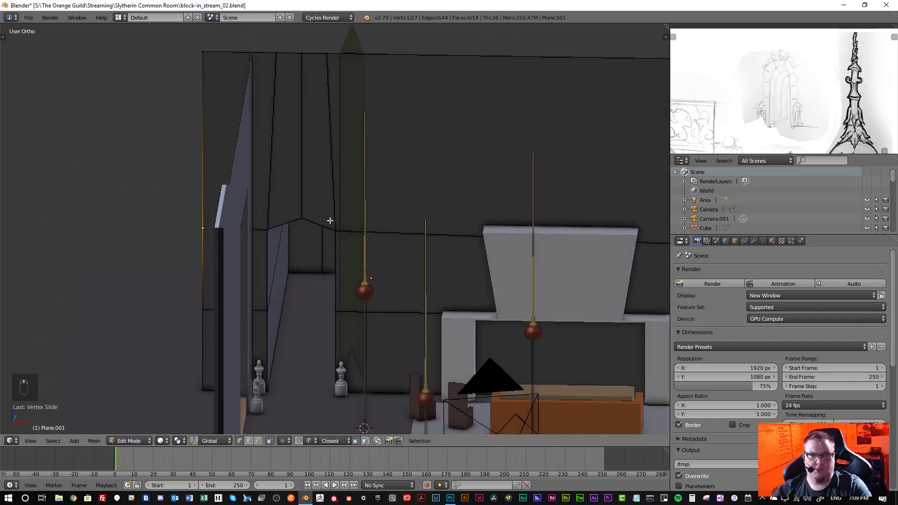
scroll(336, 264, "up", 5)
middle_click_drag(337, 265, 327, 257)
scroll(202, 264, "down", 4)
key("ctrl+r")
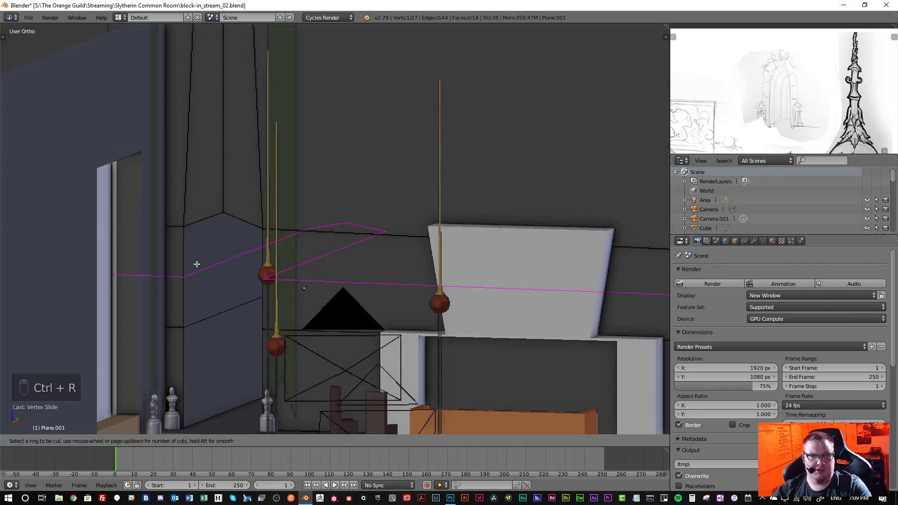
left_click(197, 264)
right_click(197, 264)
scroll(207, 365, "down", 2)
key("ctrl+r")
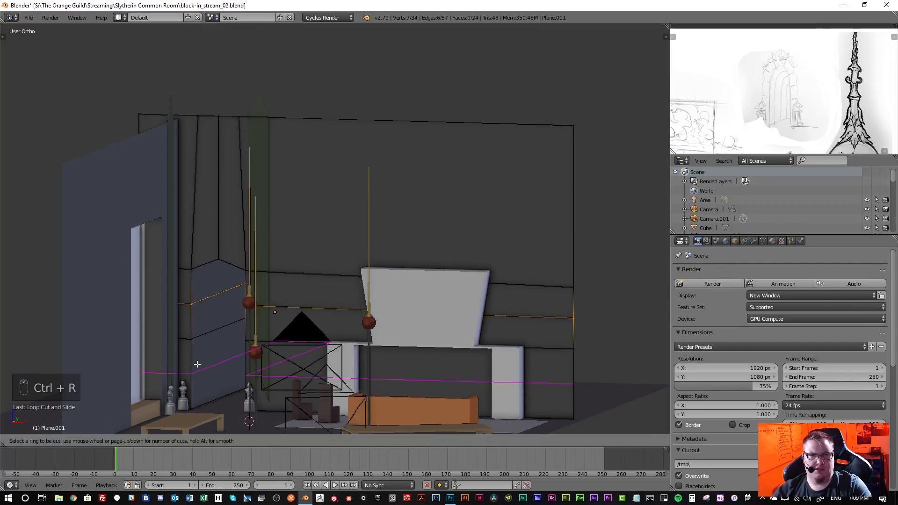
left_click(197, 364)
right_click(197, 365)
- Add a centred vertical loop cut on each side of the doorway's peak and clear the selection
middle_click_drag(292, 286, 317, 257)
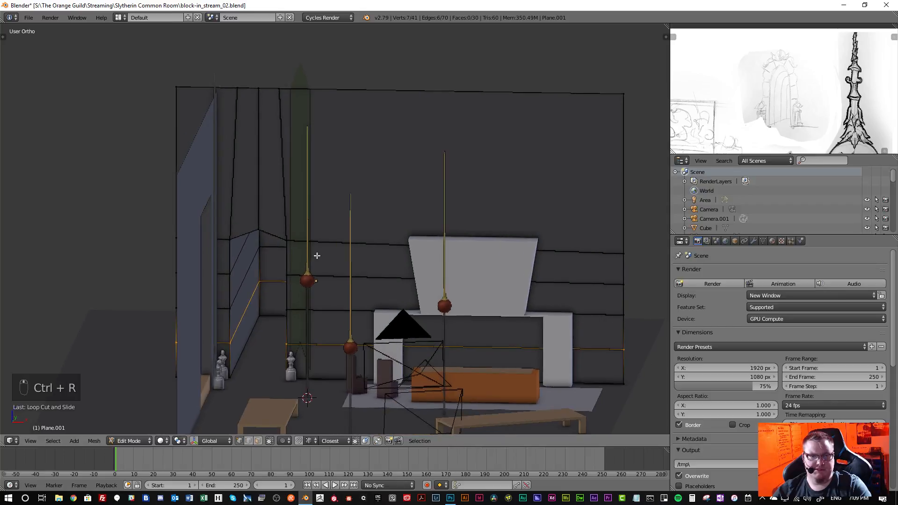
scroll(253, 274, "up", 5)
middle_click_drag(223, 272, 226, 255)
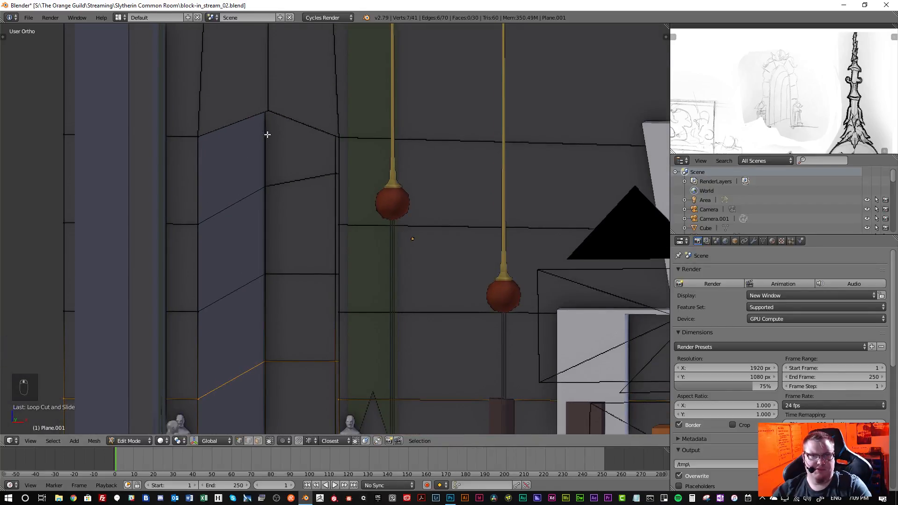
scroll(267, 134, "down", 3)
key("ctrl+r")
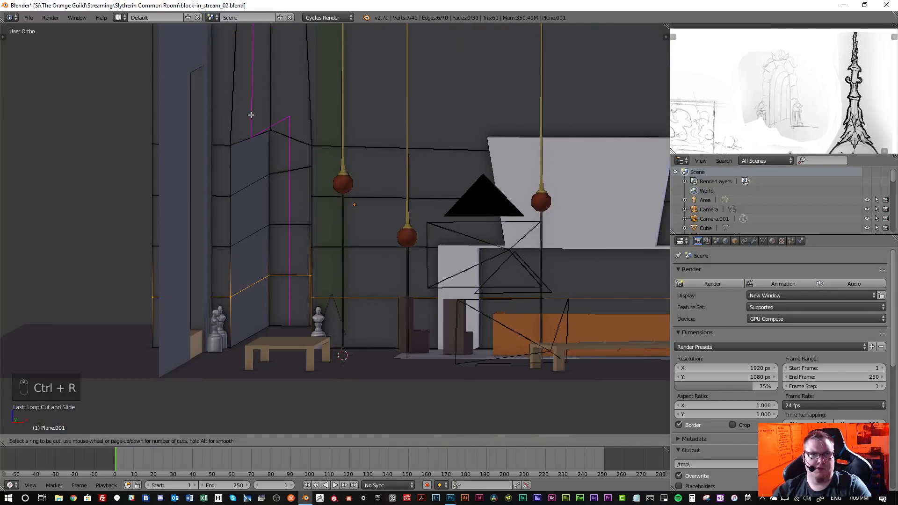
left_click(251, 114)
left_click(252, 114)
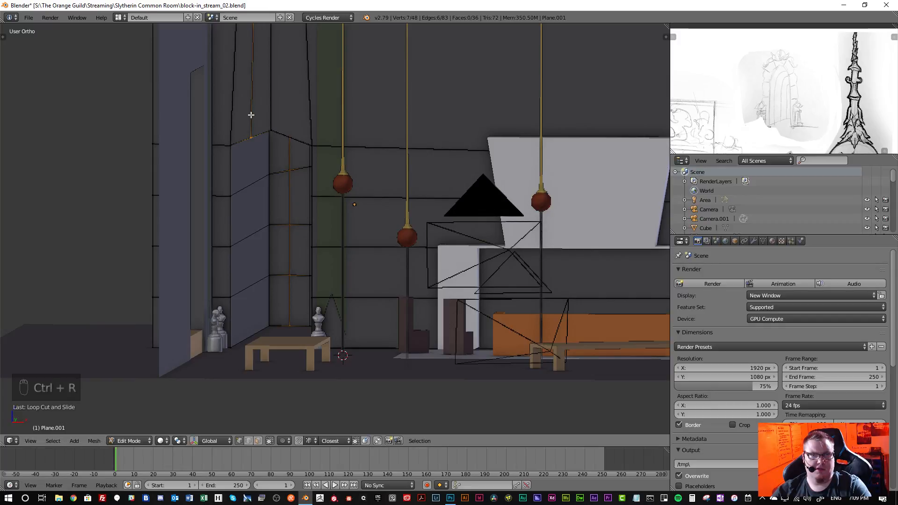
key("ctrl+r")
left_click(290, 125)
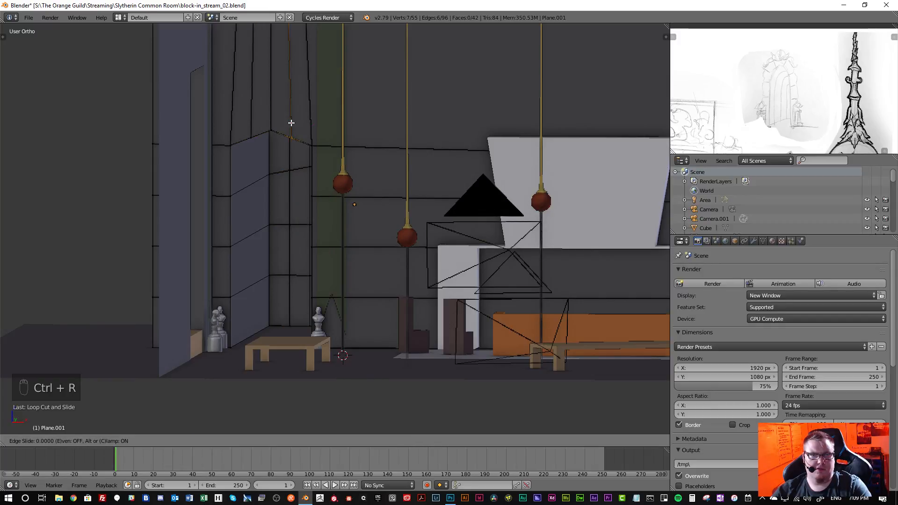
left_click(290, 133)
scroll(288, 156, "down", 5)
mouse_move(289, 158)
middle_mouse_down()
mouse_move(302, 192)
mouse_move(282, 148)
mouse_move(285, 164)
middle_mouse_up()
key("a")
- Raise the two intermediate edges of the doorway's top along the global Z axis to round the peak into an arch
scroll(292, 183, "up", 5)
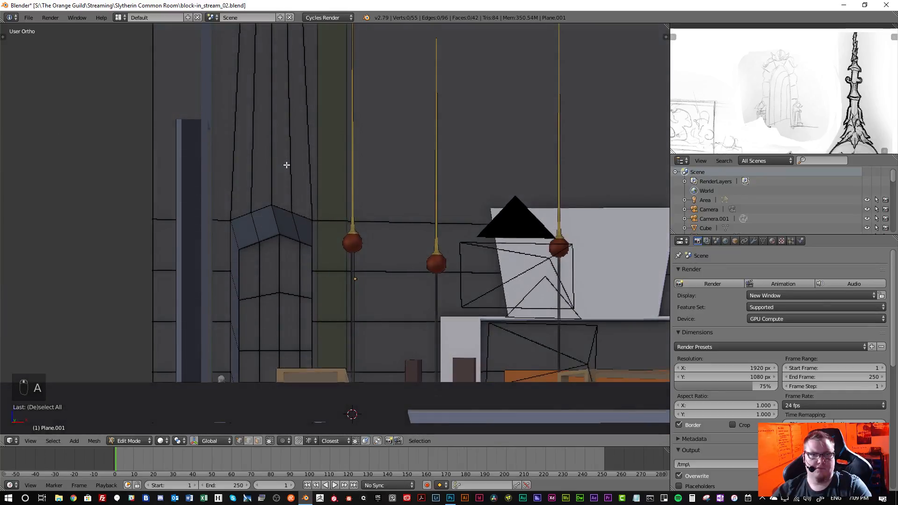
scroll(285, 200, "up", 3)
key("ctrl+Tab")
left_click(286, 224)
right_click(294, 237)
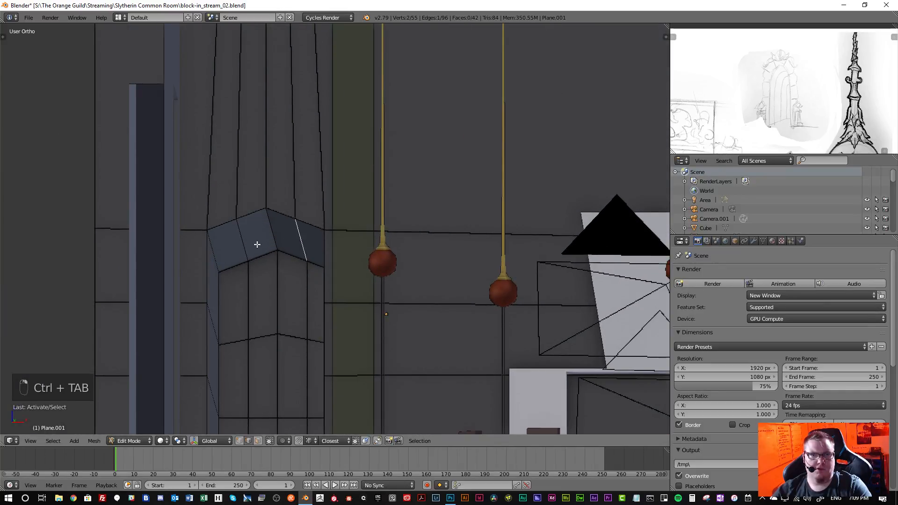
right_click(247, 244, "shift")
key("g")
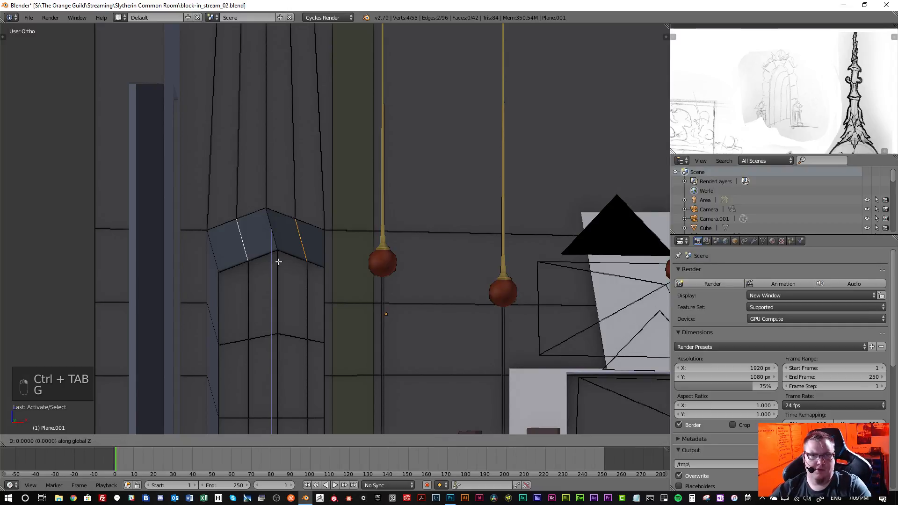
middle_click(279, 260)
left_click(280, 257)
- Add a horizontal loop cut just below the spring of the arch, using an even edge slide toward the upper edge
scroll(291, 276, "down", 5)
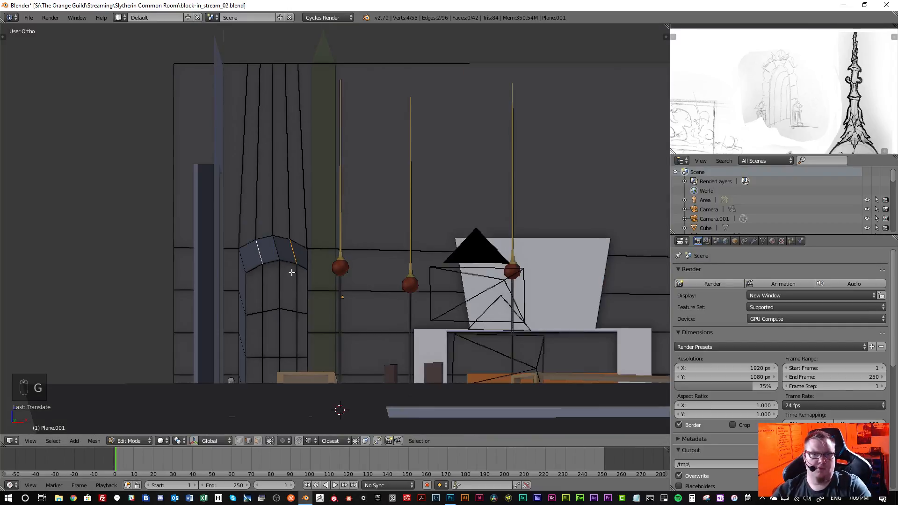
scroll(293, 279, "up", 8)
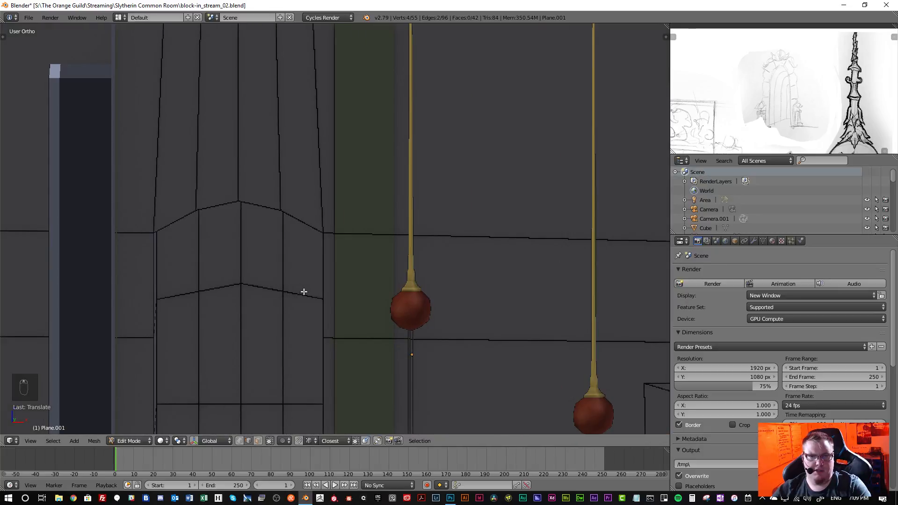
mouse_move(333, 278)
middle_mouse_down()
mouse_move(317, 285)
mouse_move(329, 278)
middle_mouse_up()
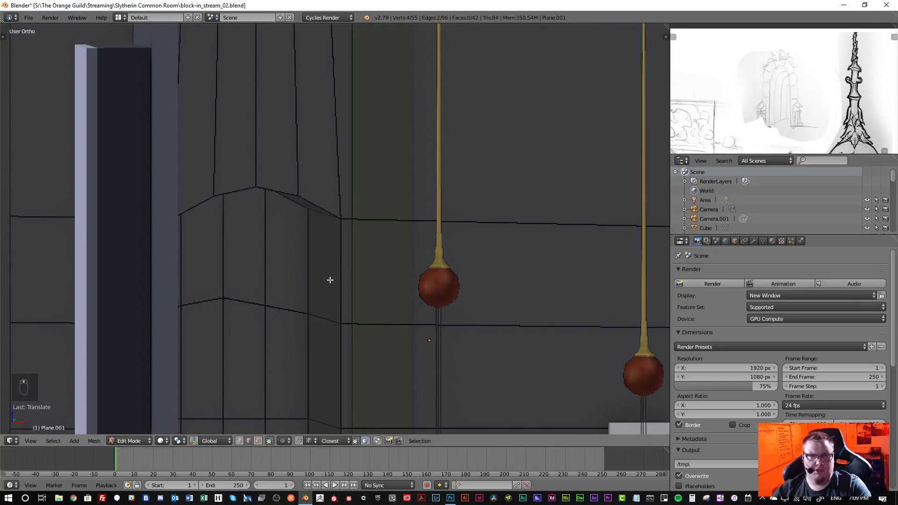
key("ctrl+r")
left_click(335, 258)
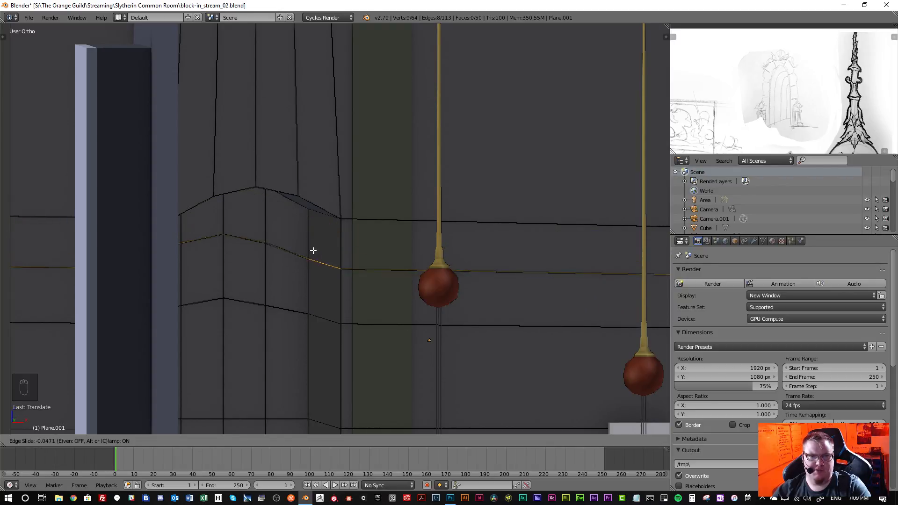
key("e")
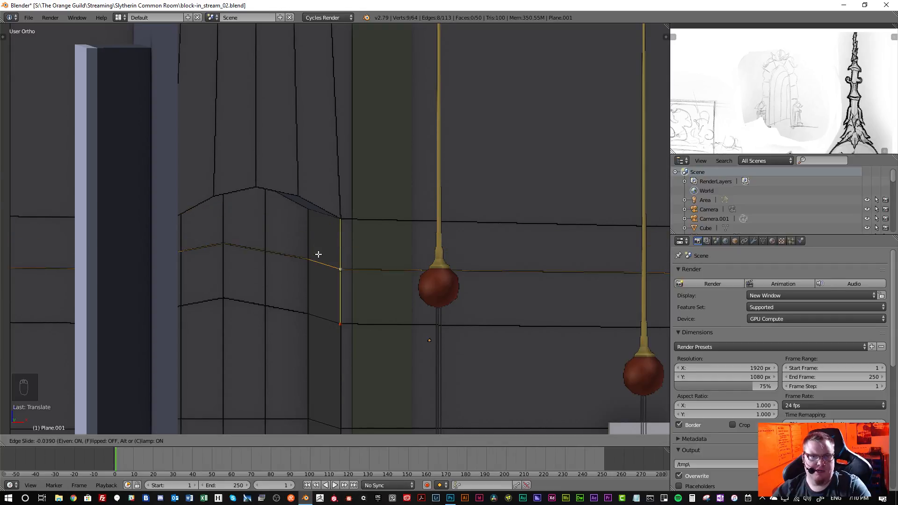
left_click(329, 233)
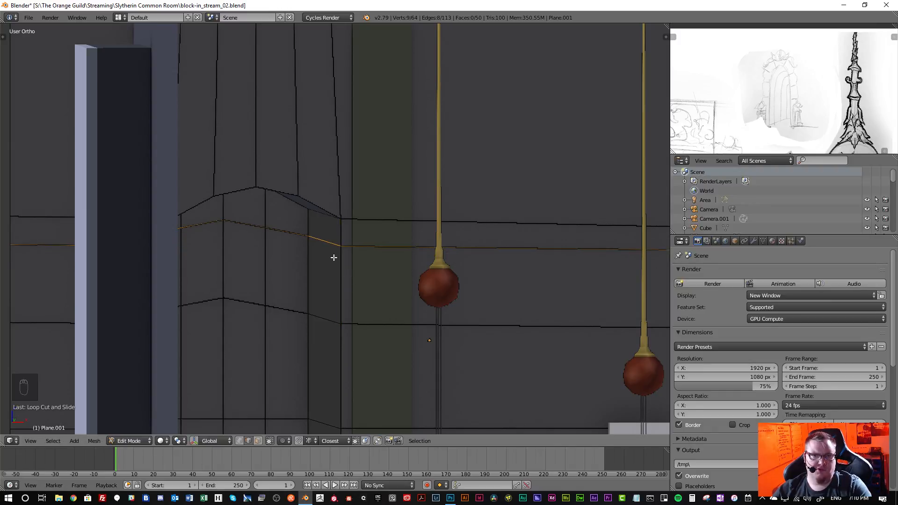
- Scale the two depth edges at the arch's outer shoulders inward with the Y axis locked
middle_click_drag(333, 255, 335, 254)
key("ctrl+Tab")
left_click(334, 250)
right_click(330, 205)
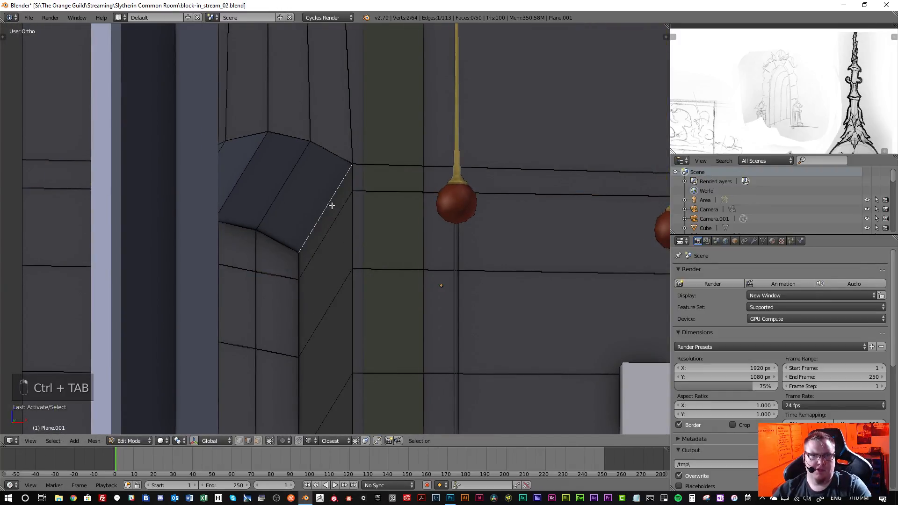
middle_click_drag(304, 225, 285, 234)
right_click(143, 207, "shift")
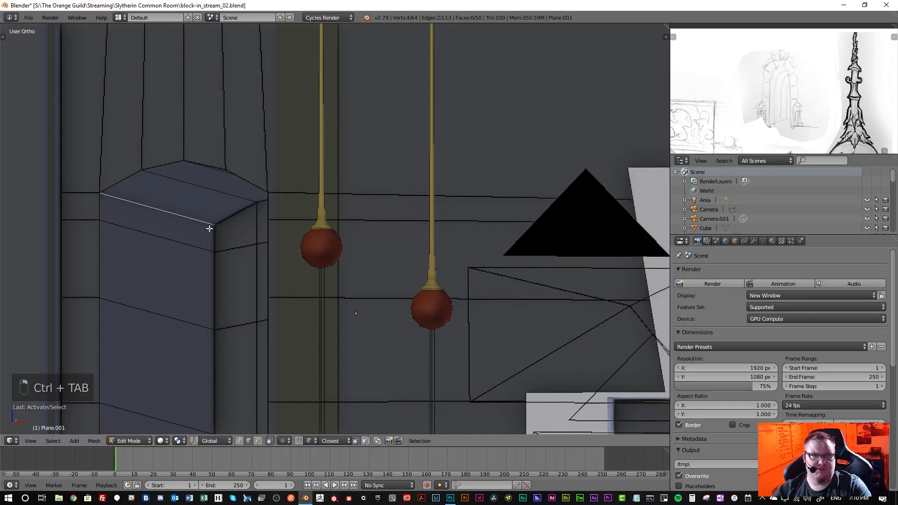
middle_click_drag(208, 227, 216, 229)
key("s")
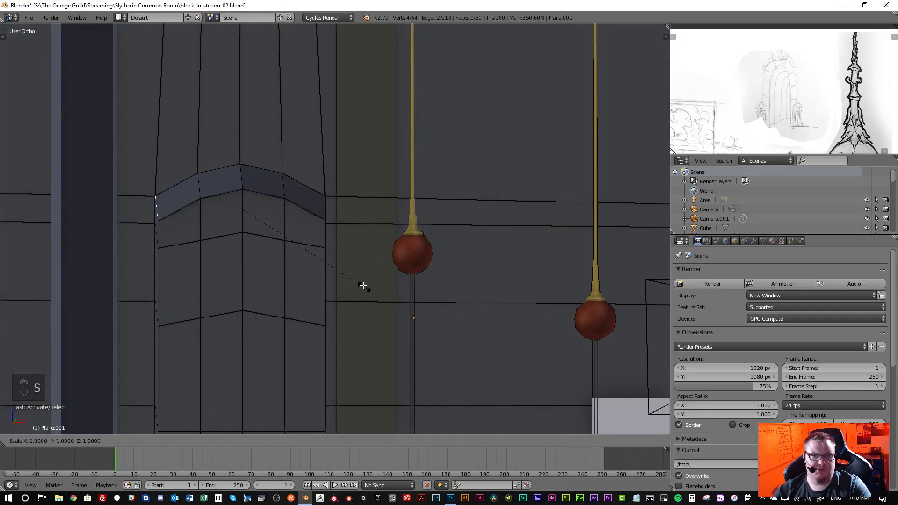
left_click(358, 283)
middle_click_drag(344, 283, 311, 297)
middle_click_drag(224, 301, 305, 253, "shift")
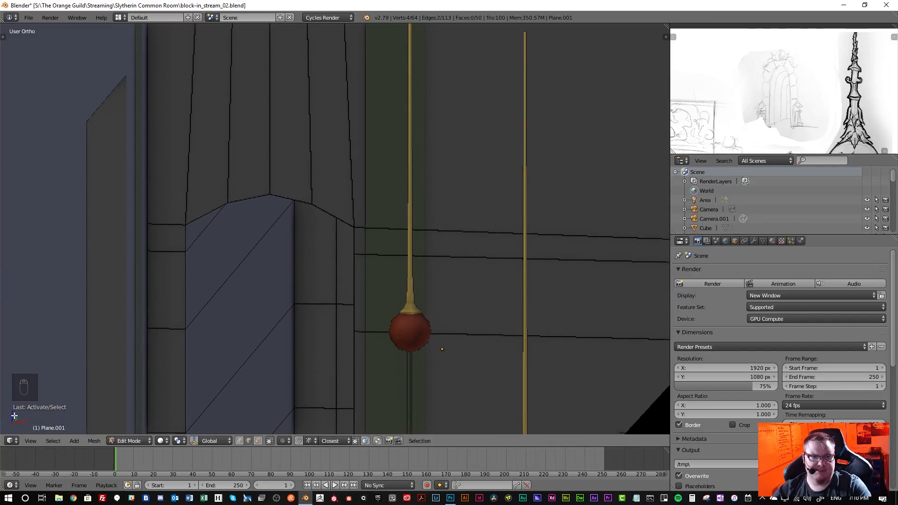
middle_click_drag(202, 363, 314, 252)
scroll(293, 283, "down", 5)
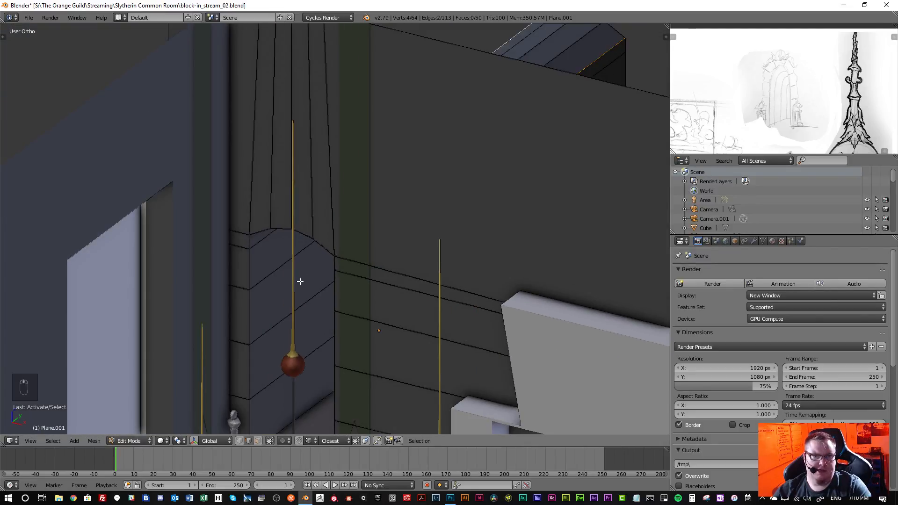
key("s")
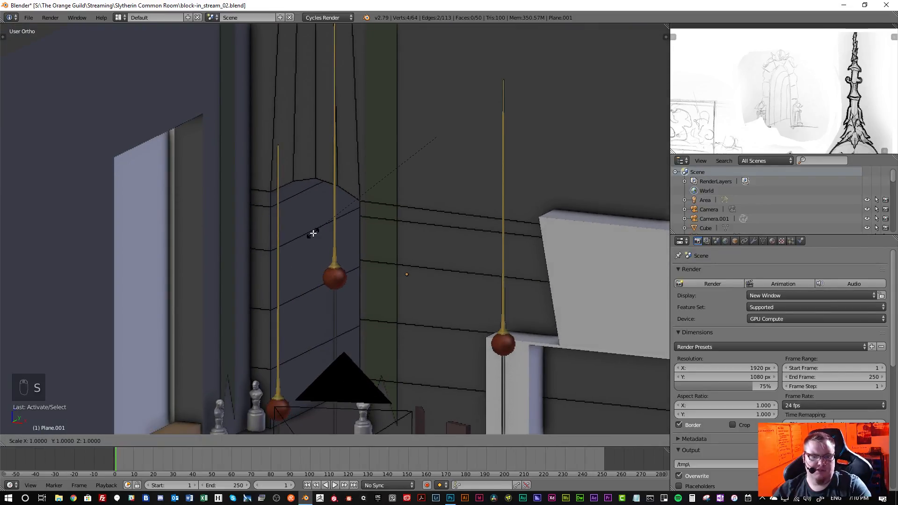
key("shift+y")
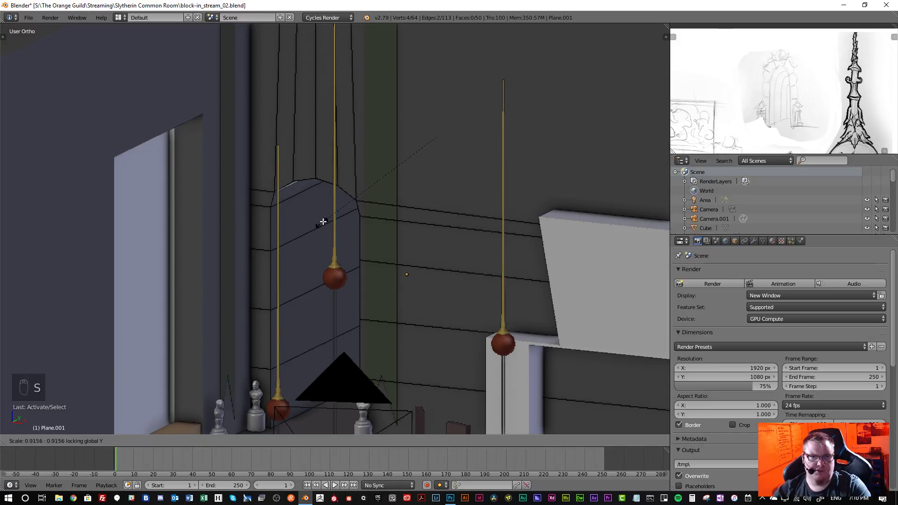
left_click(328, 216)
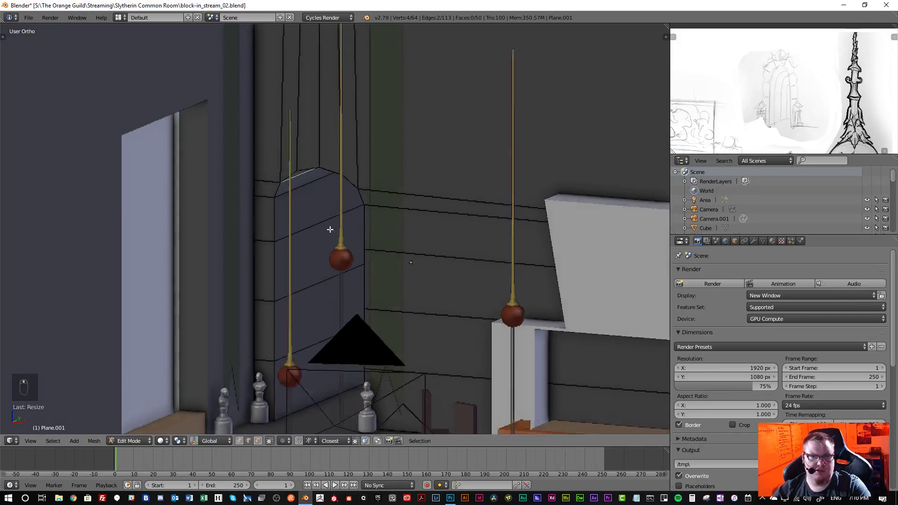
- Scale the next lower pair of side edges of the arch inward to about 0.97 with the Y axis locked
middle_click_drag(331, 226, 352, 219)
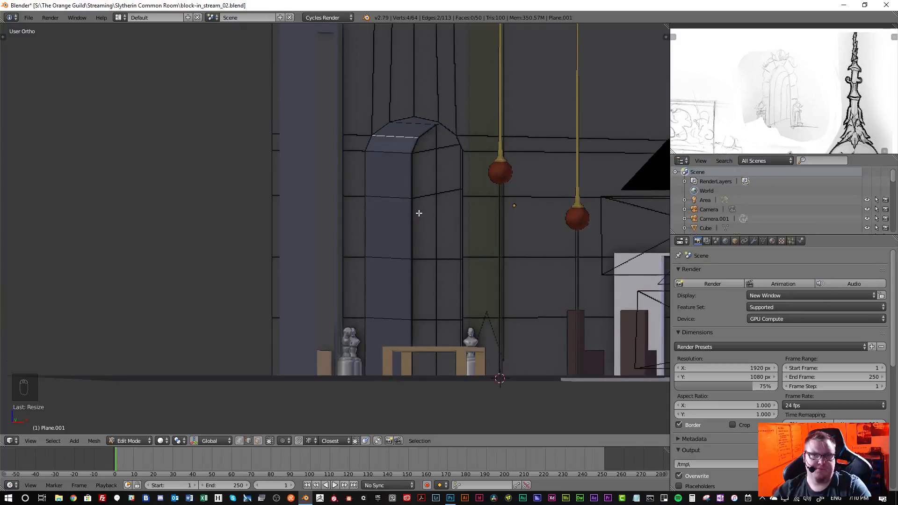
middle_click_drag(420, 213, 354, 226)
scroll(434, 234, "up", 4)
middle_click_drag(309, 199, 382, 148)
right_click(281, 132)
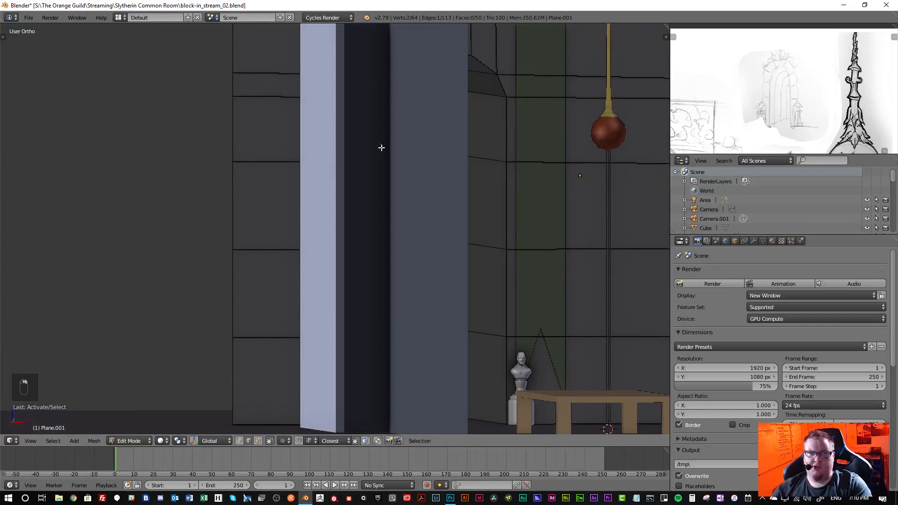
right_click(482, 97, "shift")
middle_click_drag(482, 97, 465, 120)
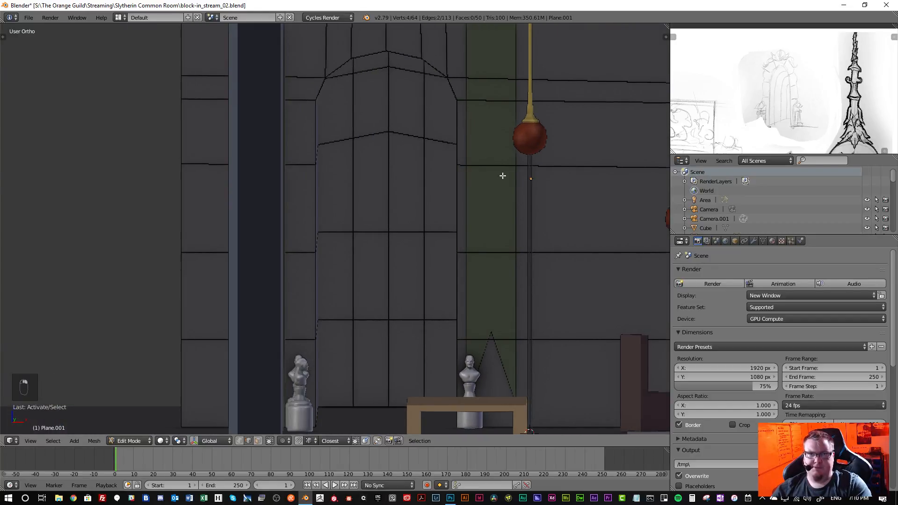
key("s")
key("shift+y")
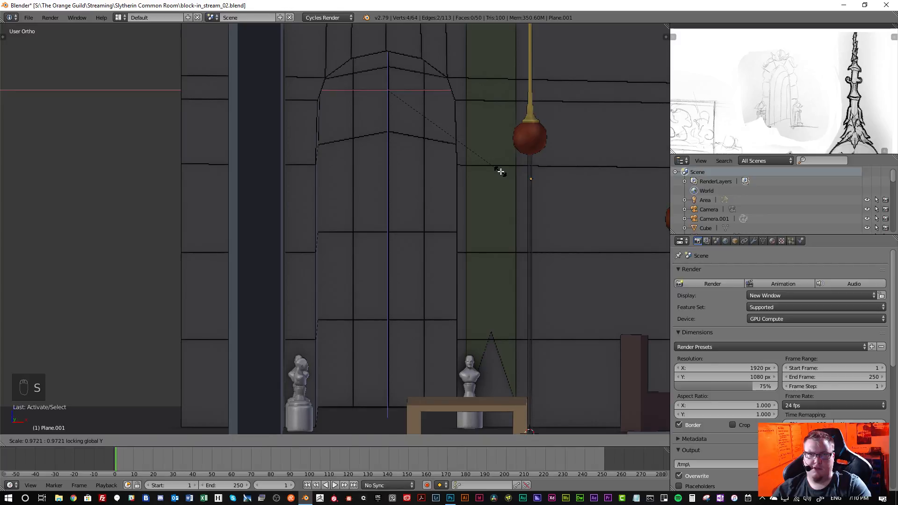
left_click(501, 171)
- Slide the centre vertex of the middle peaked row on the doorway's back face down by about 0.06
middle_click_drag(445, 172, 415, 160)
key("a")
key("ctrl+Tab")
left_click(432, 166)
right_click(418, 154)
scroll(419, 153, "up", 3)
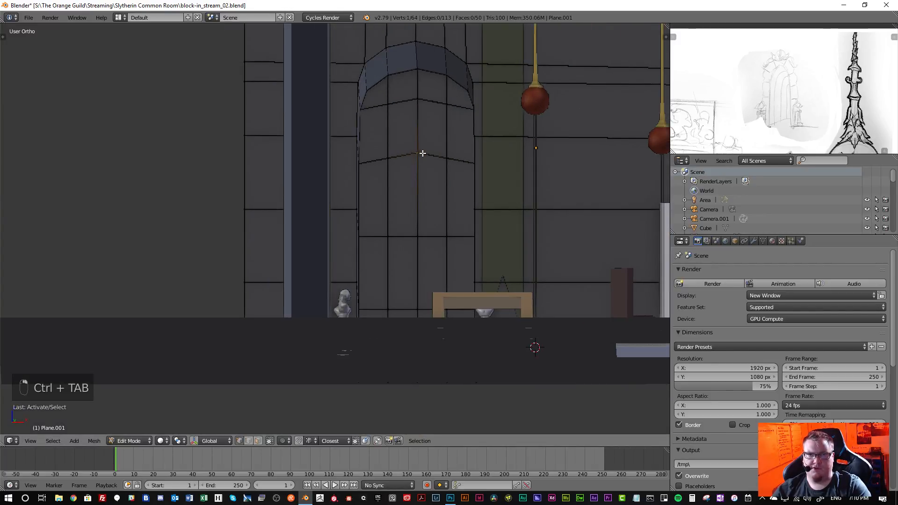
key("g")
key("g")
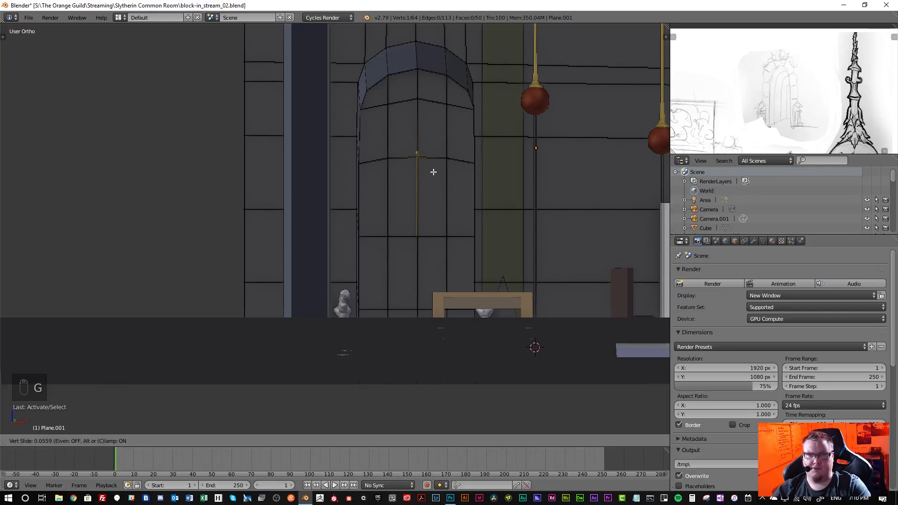
left_click(434, 173)
- Slide that row's three inner vertices down together to level them with the row's ends
right_click(449, 160, "shift")
right_click(389, 162, "shift")
key("g")
key("g")
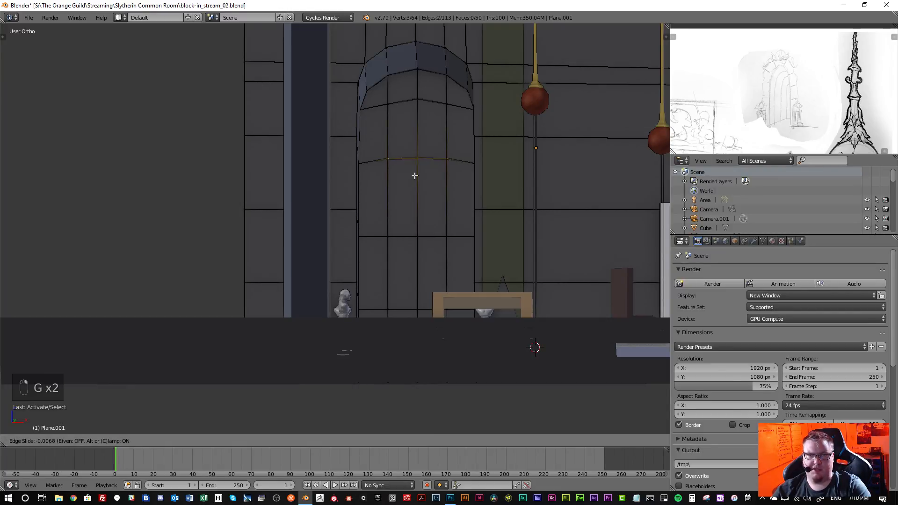
left_click(417, 178)
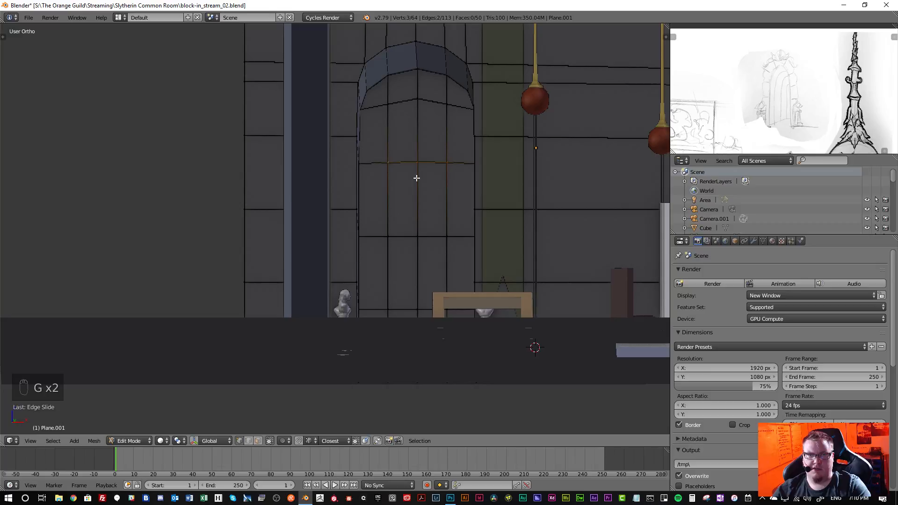
- Level the row just below the arch on the back face by sliding its inner vertices down, and clear the selection
right_click(418, 108)
key("g")
key("g")
left_click(421, 120)
right_click(443, 105, "shift")
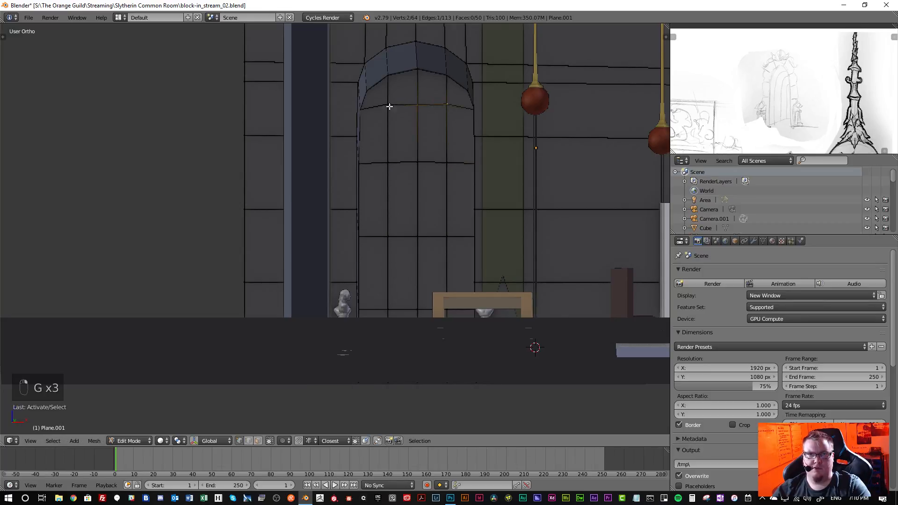
key("g")
left_click(439, 138)
key("a")
scroll(421, 155, "down", 3)
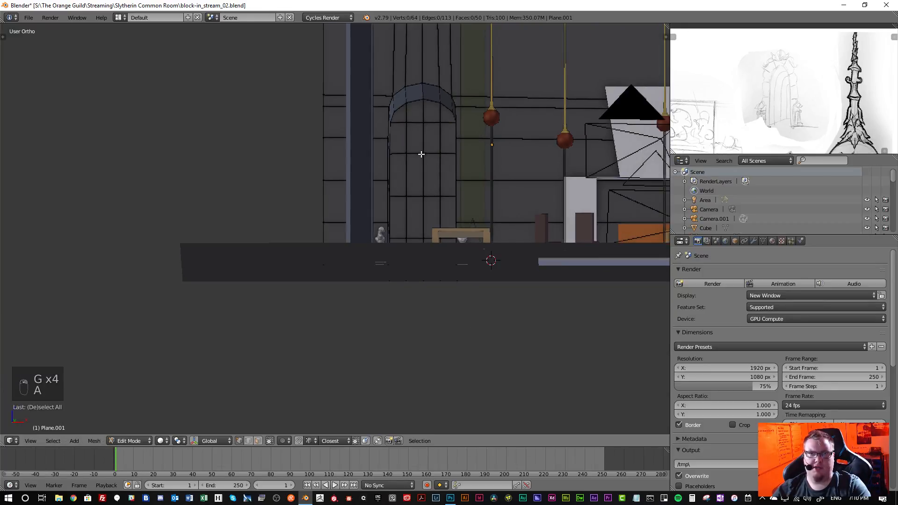
- Leave mesh editing and examine the arched doorway and its corridor from several angles within the whole room
middle_click_drag(422, 155, 363, 209)
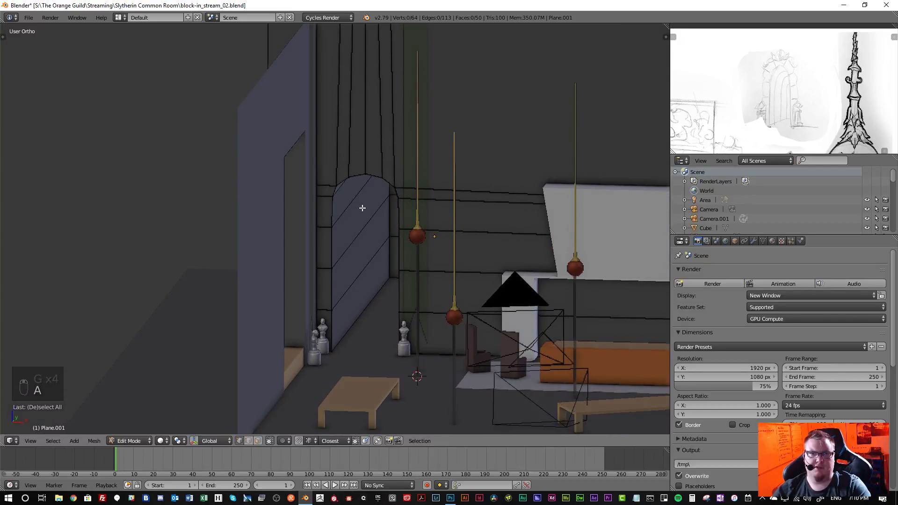
scroll(370, 212, "down", 3)
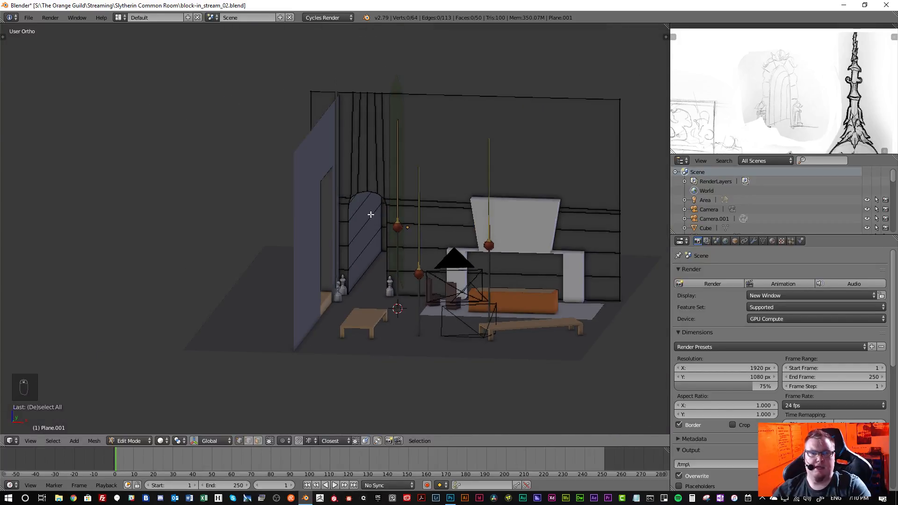
key("Tab")
middle_click_drag(372, 215, 389, 167)
scroll(391, 205, "up", 4)
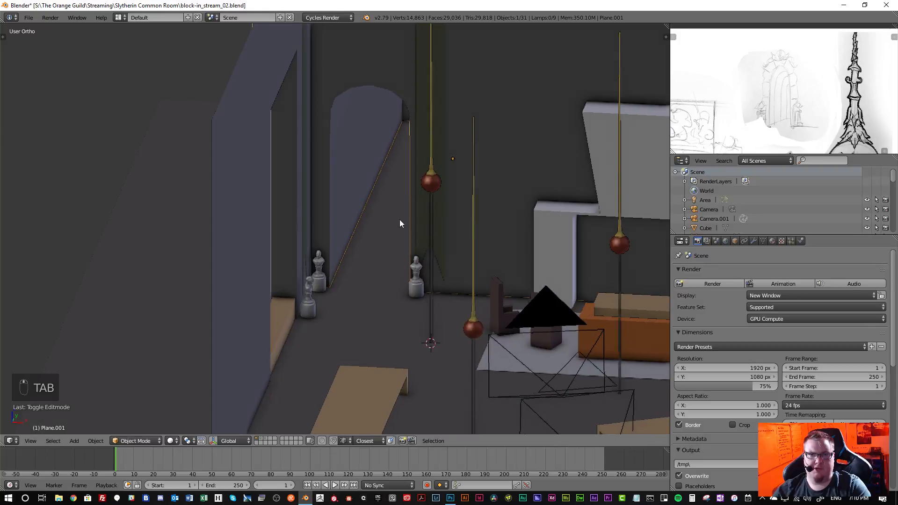
middle_click_drag(400, 220, 408, 242)
scroll(411, 217, "down", 6)
middle_click_drag(439, 176, 411, 205)
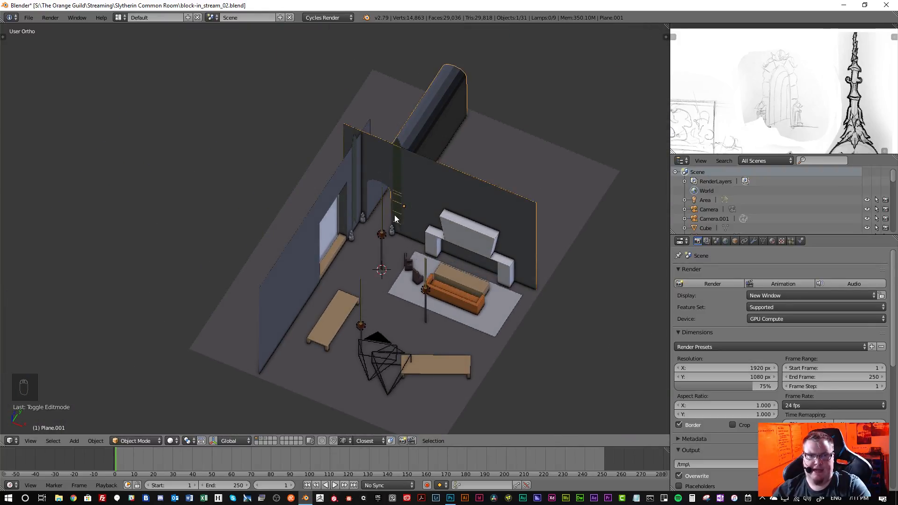
- Check layers 2 and 3, and display the room's layer 1 together with layer 3's spotlights and angular props
key("2")
right_click(403, 247)
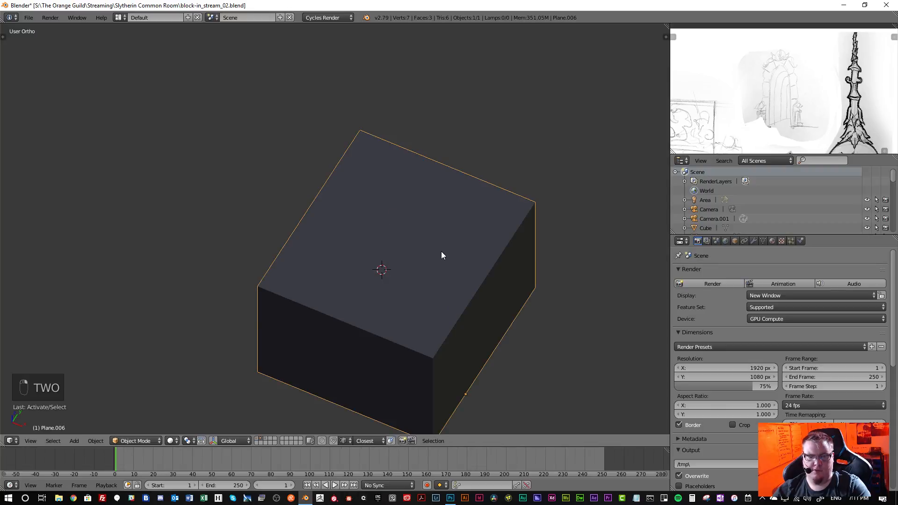
middle_click_drag(442, 251, 369, 229)
key("3")
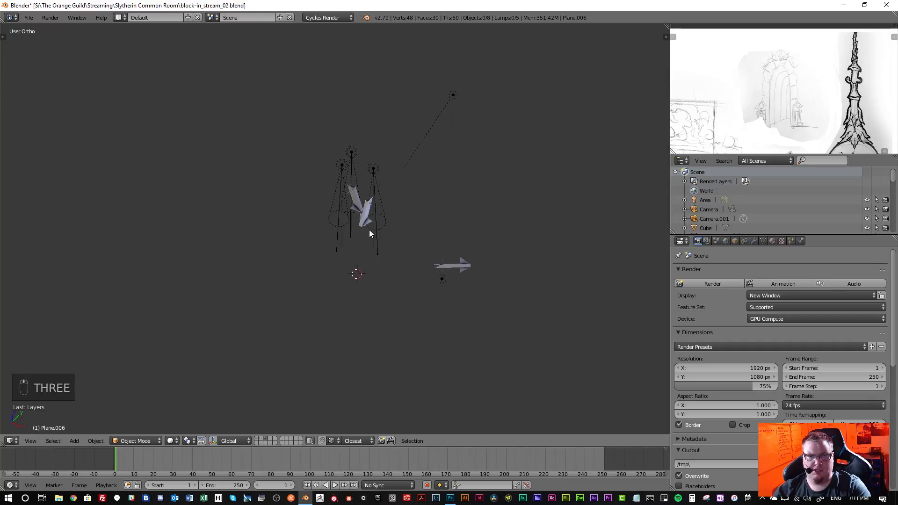
scroll(369, 229, "up", 5)
scroll(349, 200, "down", 2)
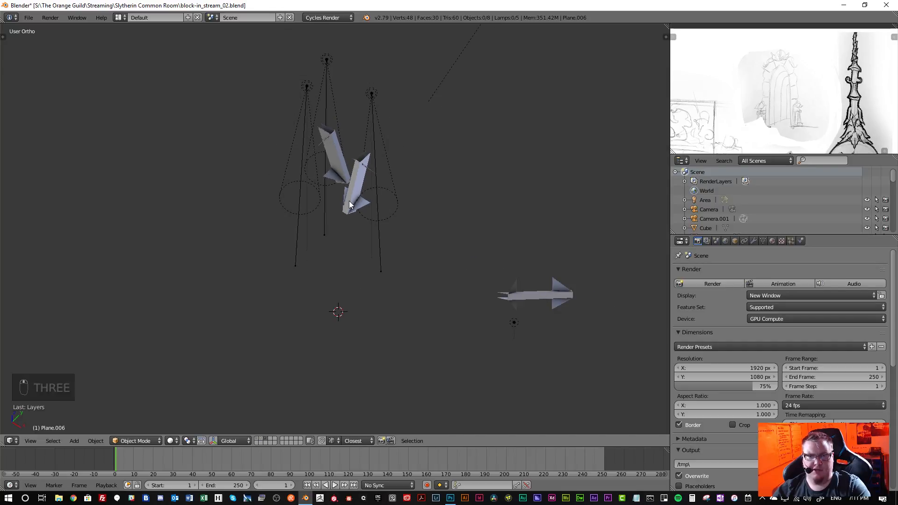
key("shift+1")
middle_click_drag(339, 211, 374, 289)
scroll(390, 186, "up", 4)
scroll(390, 187, "up", 1)
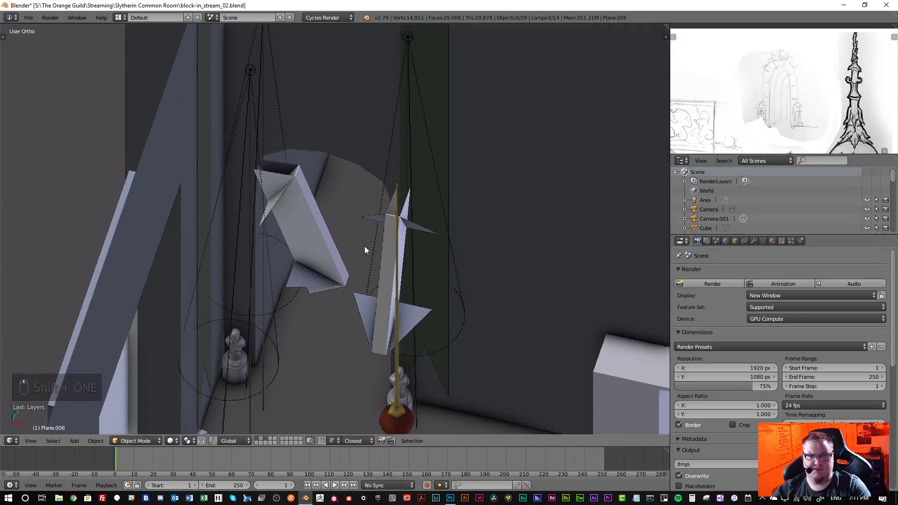
mouse_move(360, 245)
middle_mouse_down()
mouse_move(366, 226)
mouse_move(351, 253)
middle_mouse_up()
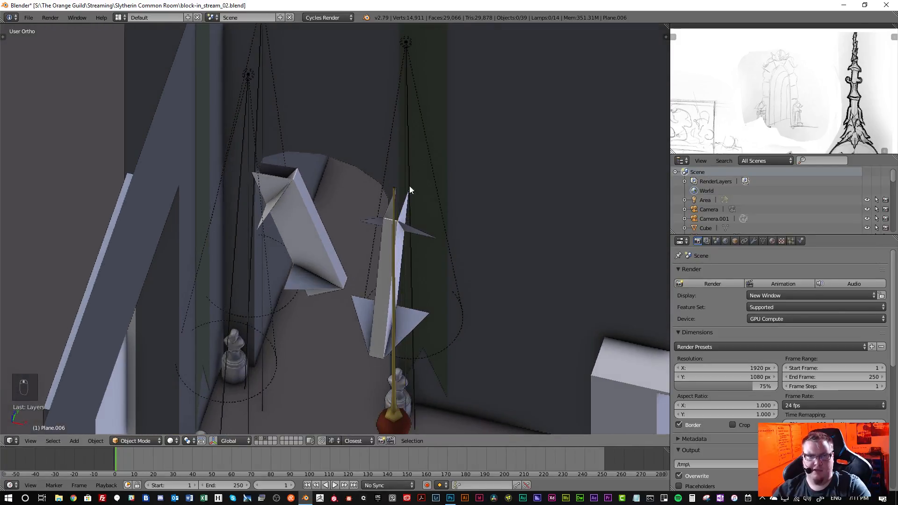
- Move the banner beside the doorway, with its statue, angular prop and spotlight, along X away from the opening
right_click(434, 142)
scroll(439, 252, "down", 4)
scroll(431, 299, "up", 6)
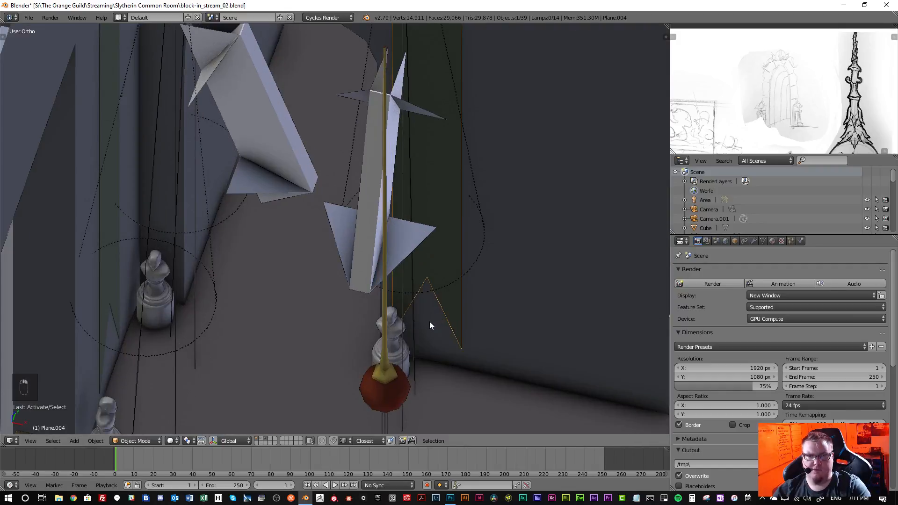
middle_click_drag(441, 253, 457, 241)
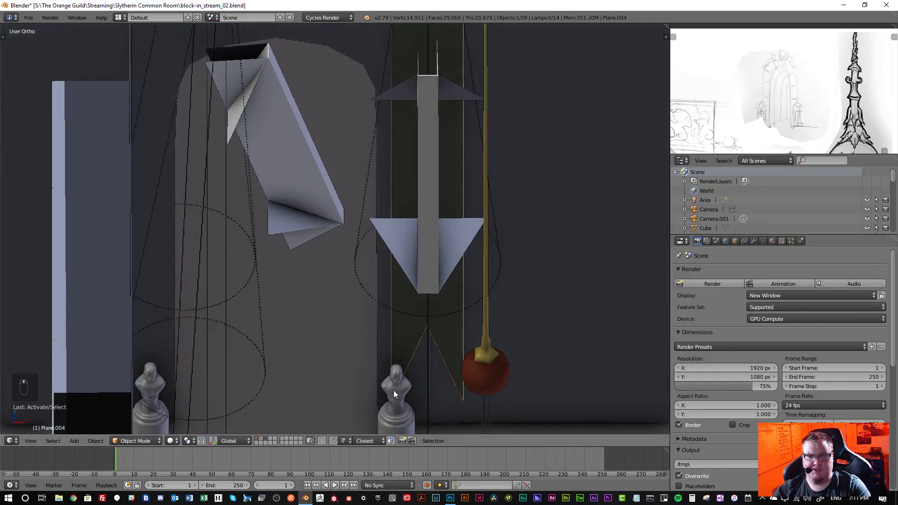
right_click(393, 411, "shift")
scroll(411, 378, "down", 2)
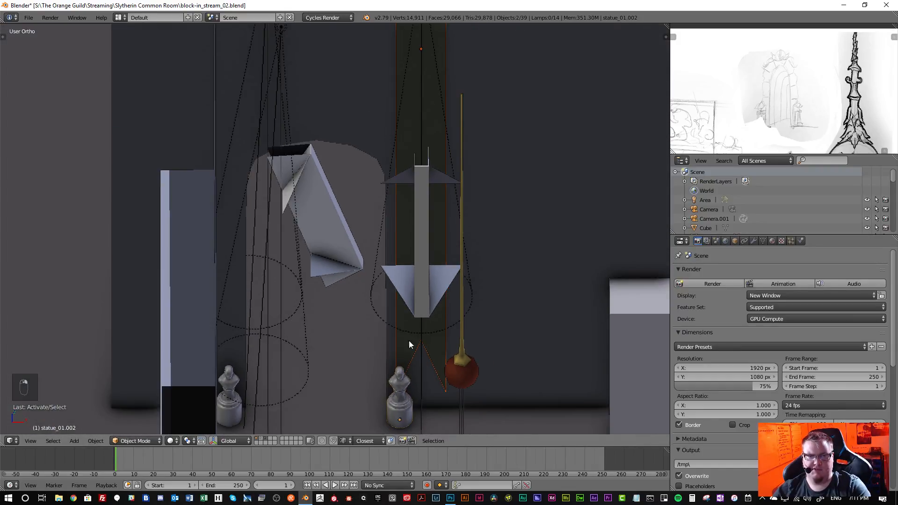
right_click(419, 287, "shift")
middle_click_drag(425, 312, 421, 280)
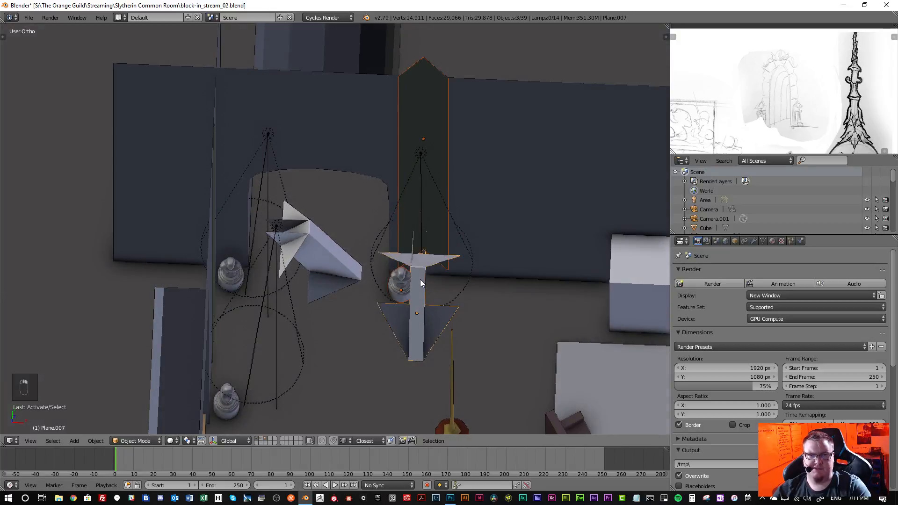
right_click(421, 156, "shift")
scroll(426, 343, "down", 2)
mouse_move(426, 343)
middle_mouse_down()
mouse_move(406, 327)
mouse_move(419, 338)
middle_mouse_up()
key("g")
key("x")
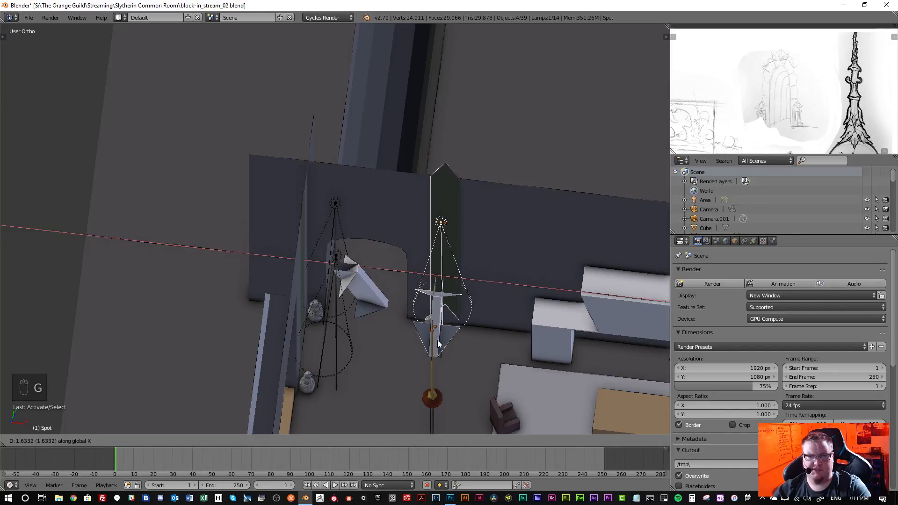
left_click(435, 345)
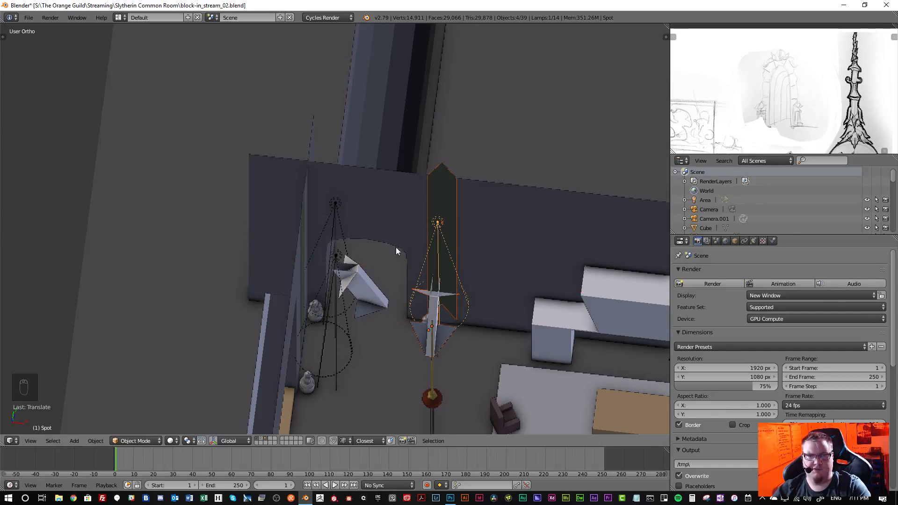
- Fine-tune the selected banner group's position along X beside the doorway
middle_click_drag(323, 269, 312, 280)
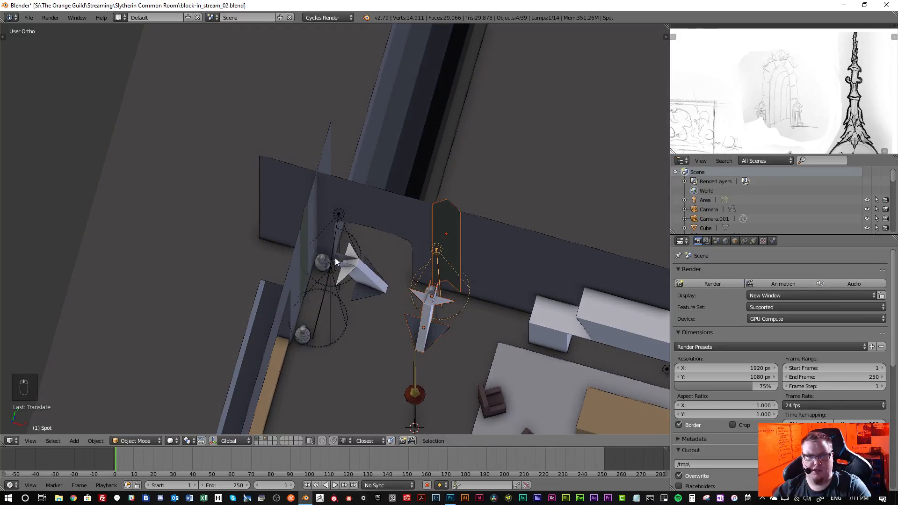
scroll(341, 260, "up", 5)
key("g")
key("x")
left_click(426, 300)
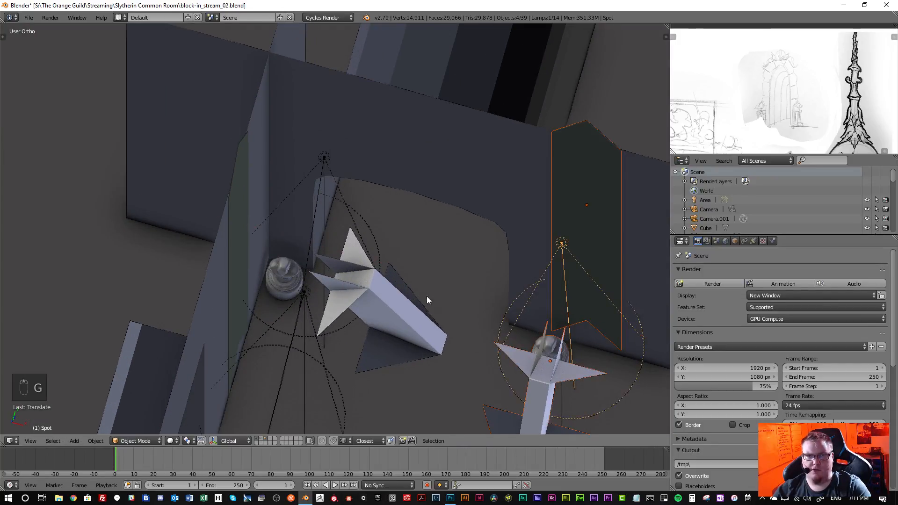
scroll(311, 141, "down", 5)
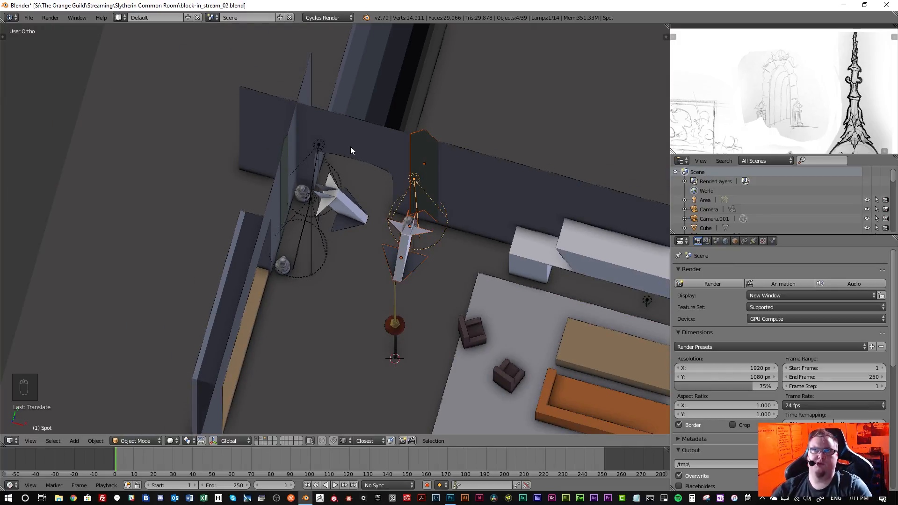
scroll(307, 158, "up", 5)
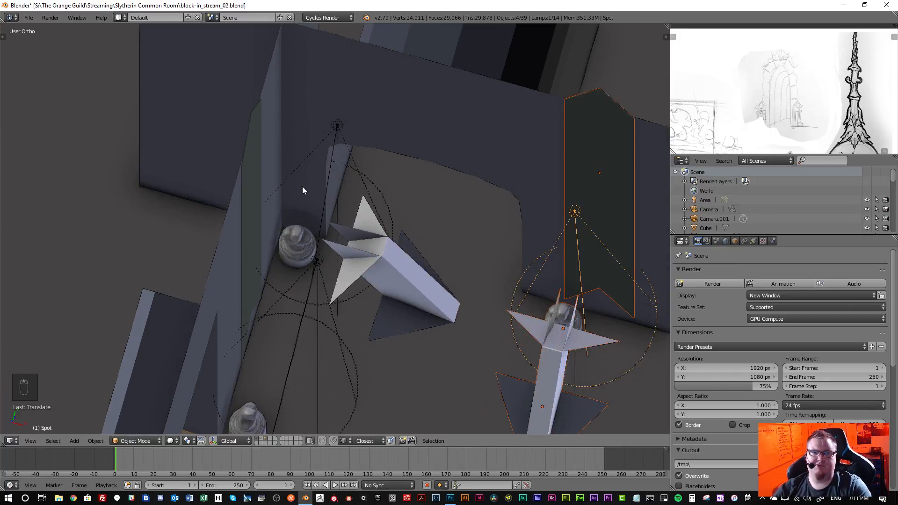
- Shift the doorway arch and its corridor in the fireplace wall's mesh by about 0.62 along X
right_click(355, 102)
scroll(380, 112, "down", 4)
key("Tab")
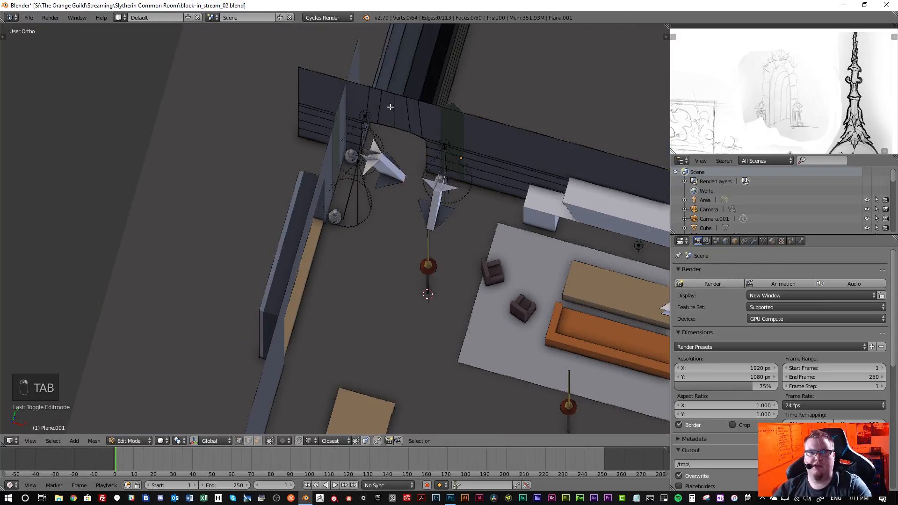
middle_click_drag(390, 107, 358, 167)
key("ctrl+Tab")
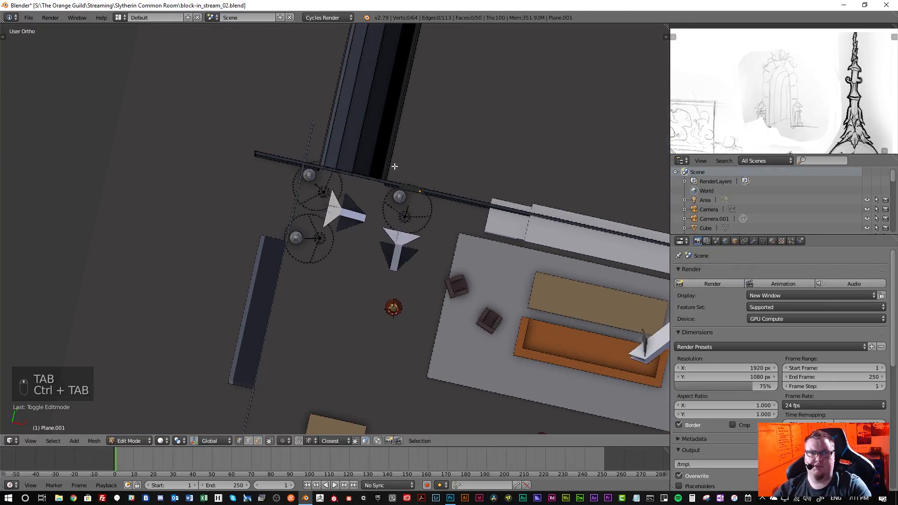
key("KP_7")
scroll(344, 256, "down", 4)
key("z")
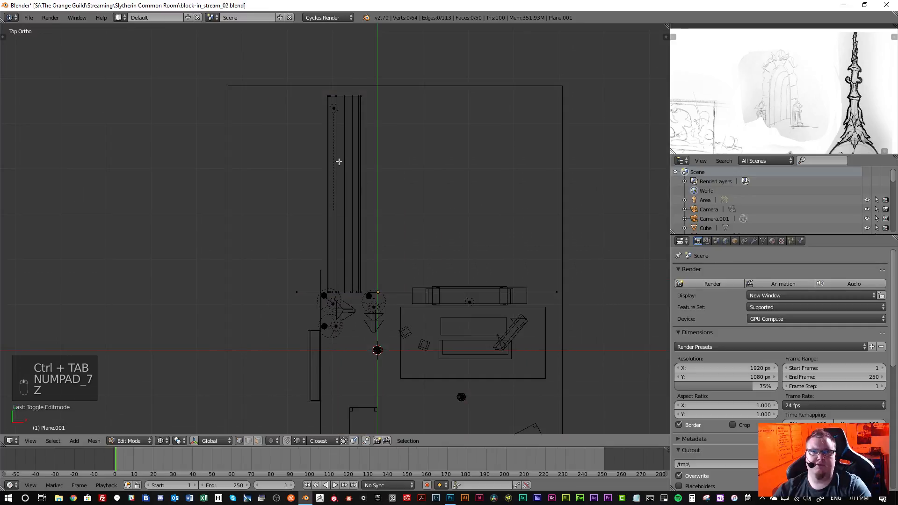
scroll(338, 161, "up", 3)
scroll(319, 122, "down", 1)
key("b")
left_click_drag(312, 45, 378, 349)
scroll(367, 295, "up", 3)
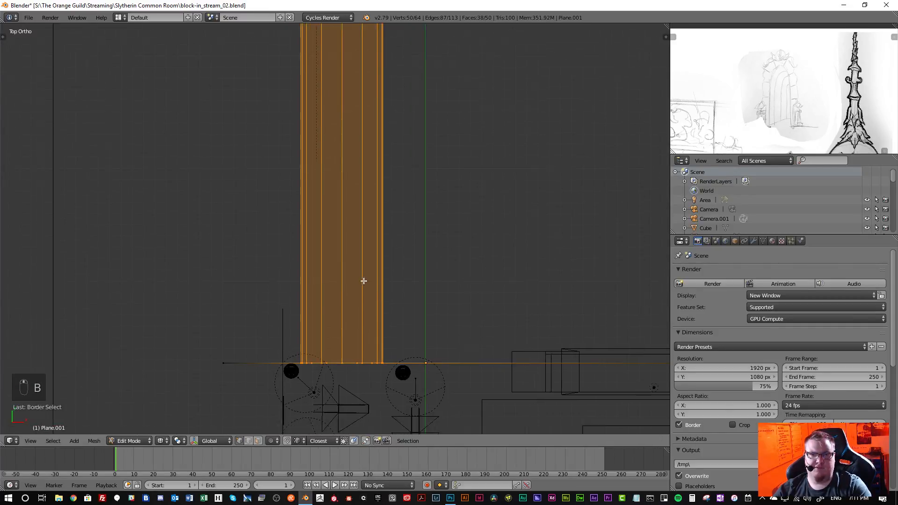
mouse_move(364, 280)
middle_mouse_down()
mouse_move(377, 284)
mouse_move(375, 265)
middle_mouse_up()
key("z")
key("g")
key("x")
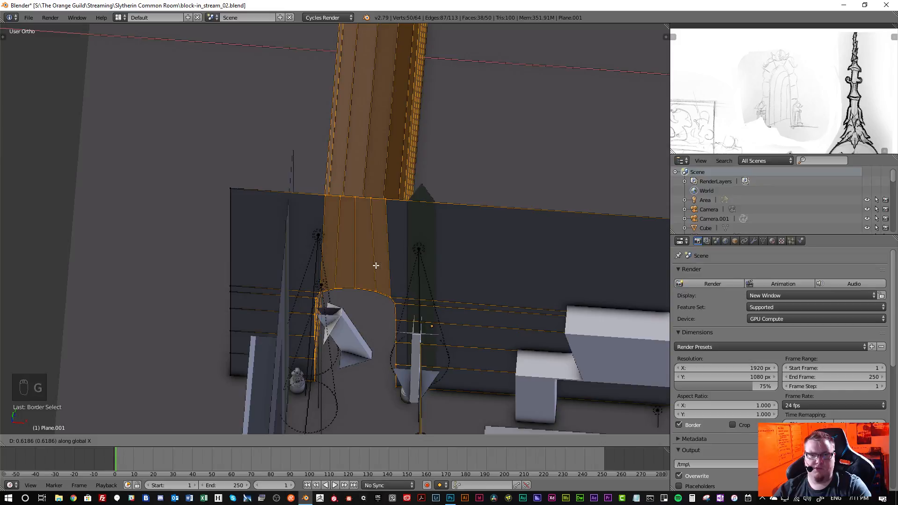
left_click(376, 266)
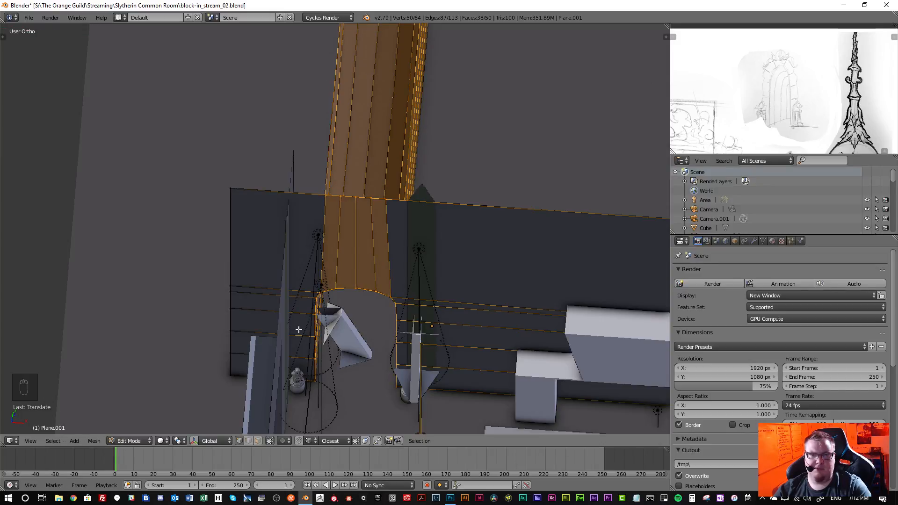
- Enlarge the doorway reference sketch, leave mesh editing, and nudge the statue in the wall corner slightly toward the doorway
scroll(300, 317, "up", 2)
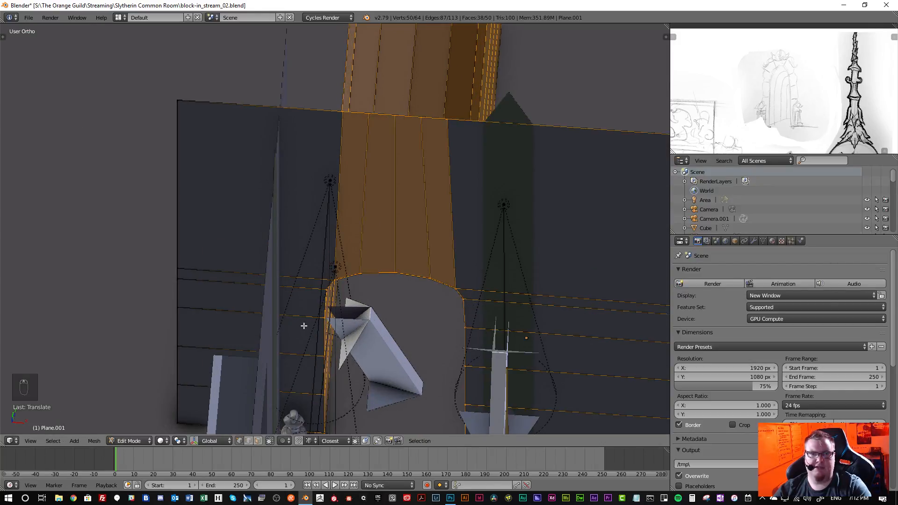
middle_click_drag(304, 326, 333, 211, "shift")
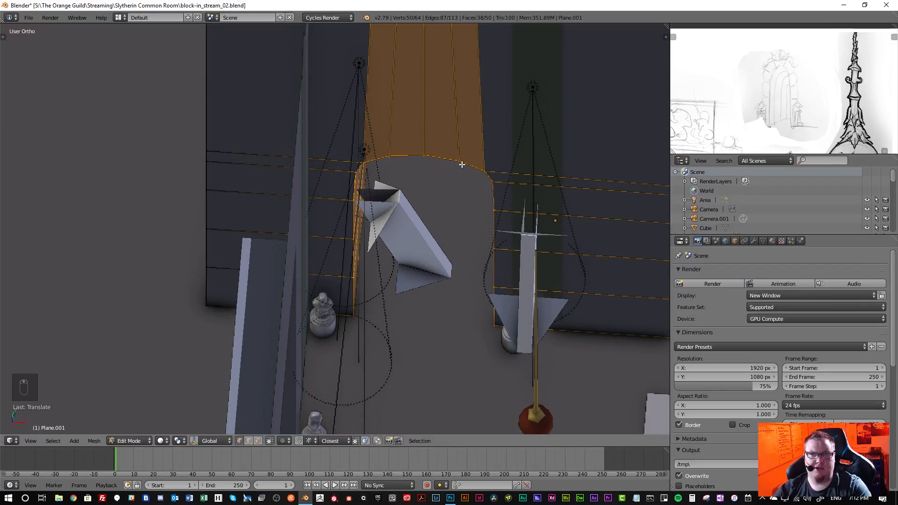
scroll(781, 70, "up", 4)
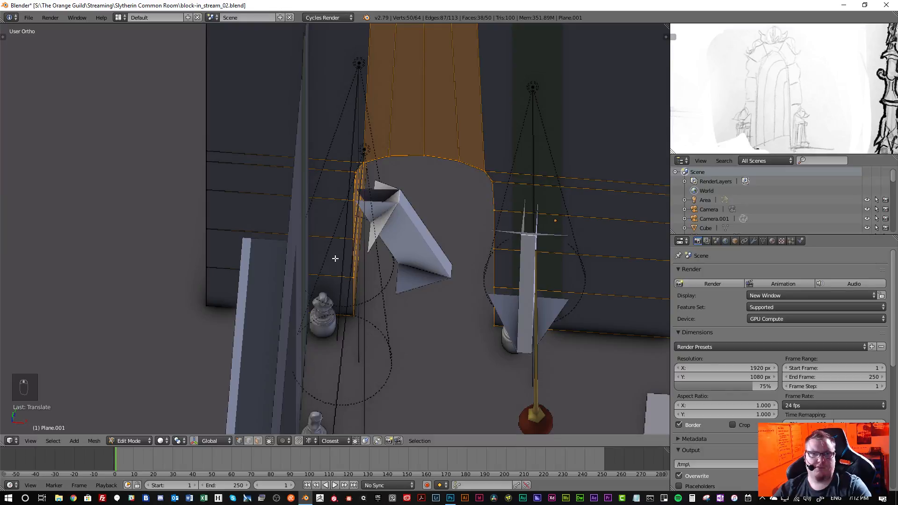
key("Tab")
middle_click_drag(335, 259, 325, 289)
scroll(264, 226, "up", 4)
right_click(283, 223)
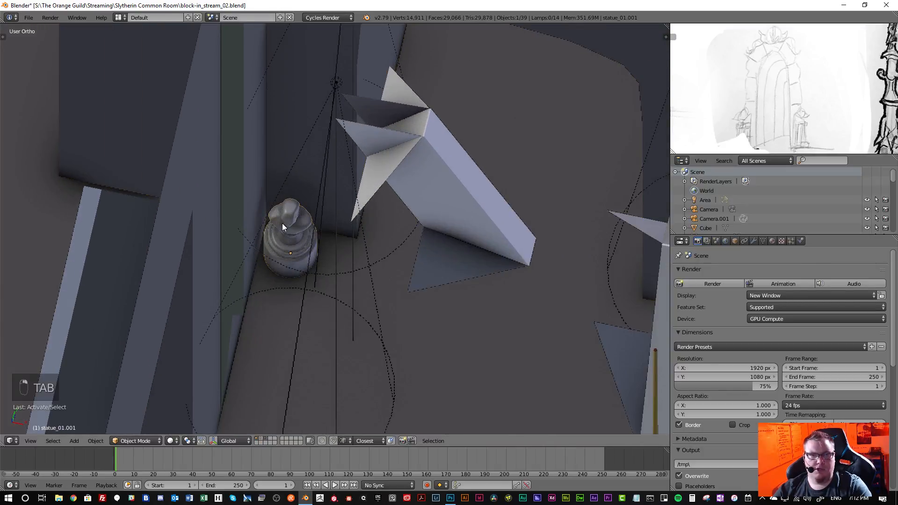
key("g")
left_click(280, 237)
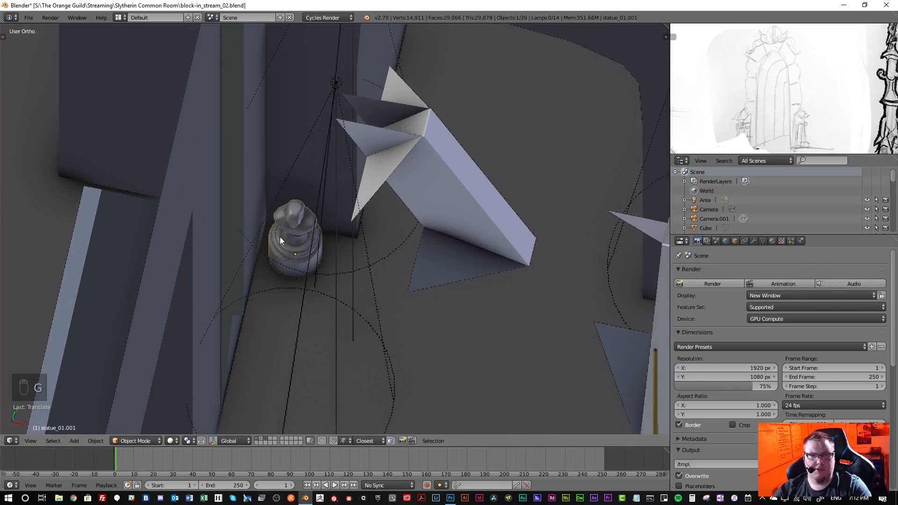
- Move the corner statue about -0.09 along Y, away from the fireplace wall
scroll(261, 224, "down", 4)
middle_click_drag(455, 264, 423, 295)
scroll(351, 252, "up", 4)
key("g")
key("y")
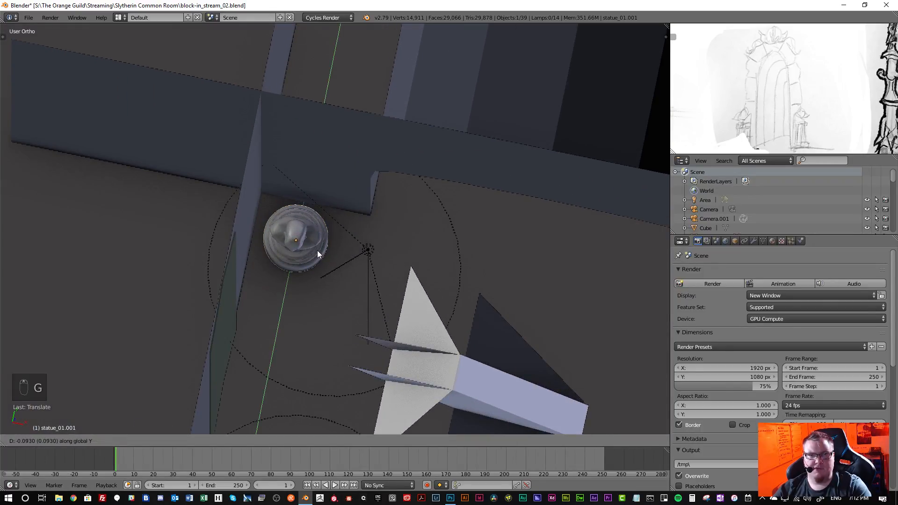
left_click(318, 251)
scroll(330, 248, "down", 5)
scroll(475, 276, "up", 4)
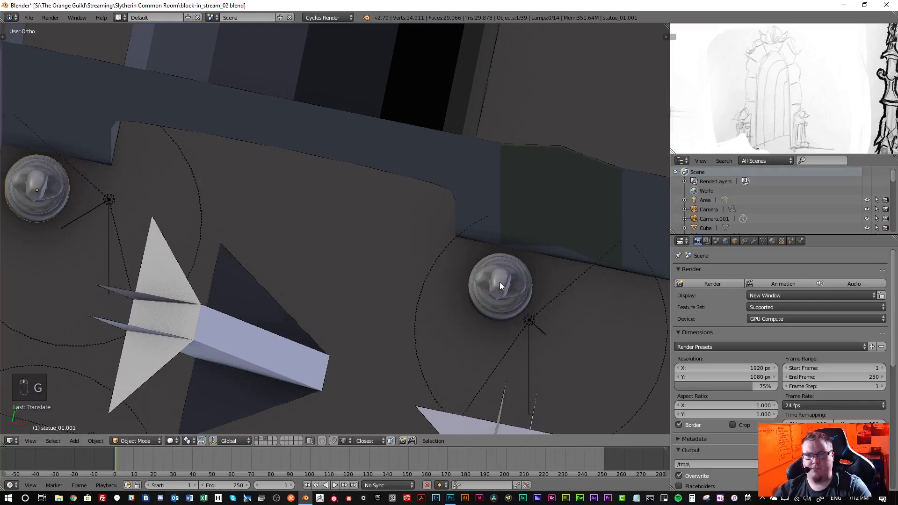
- Move the banner, its spotlight and the angular prop slightly farther from the doorway along X, leaving the statue out
right_click(476, 280)
middle_click_drag(475, 279, 473, 257)
scroll(475, 257, "down", 4)
right_click(504, 115)
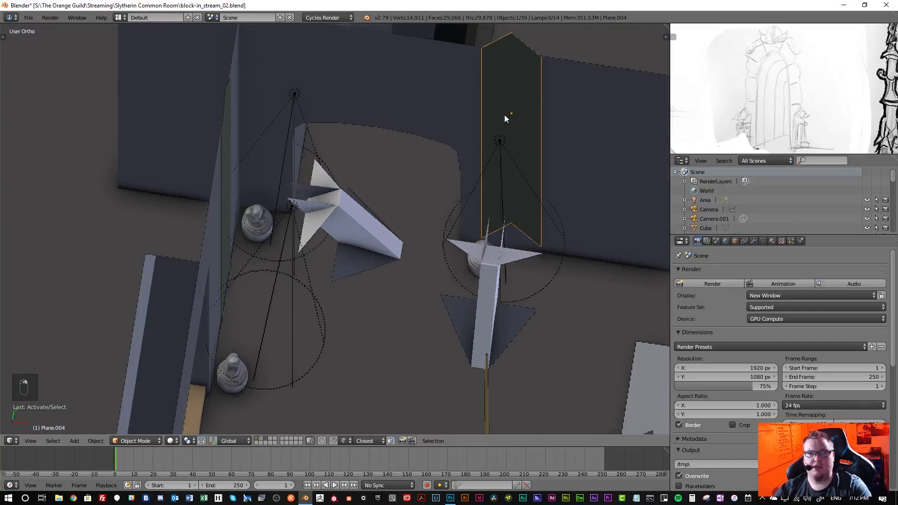
right_click(499, 138, "shift")
scroll(502, 154, "down", 2)
right_click(495, 246, "shift")
key("g")
key("x")
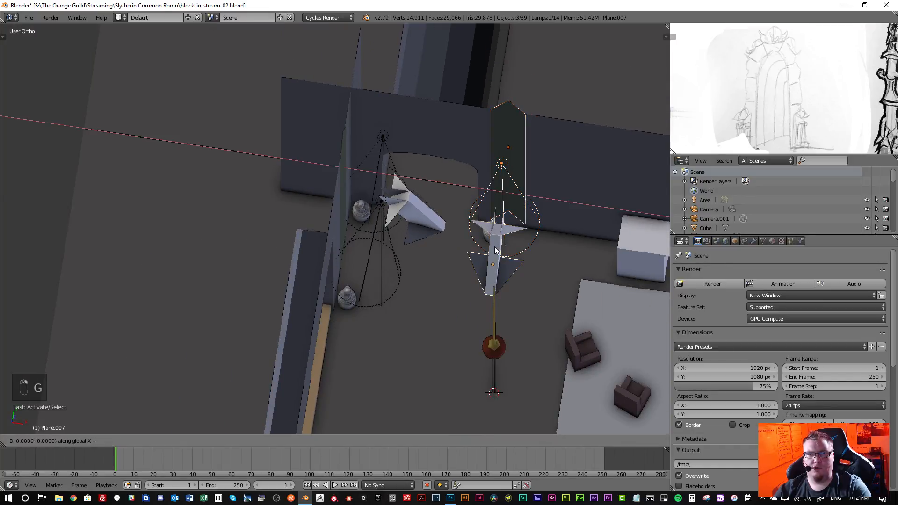
left_click(525, 254)
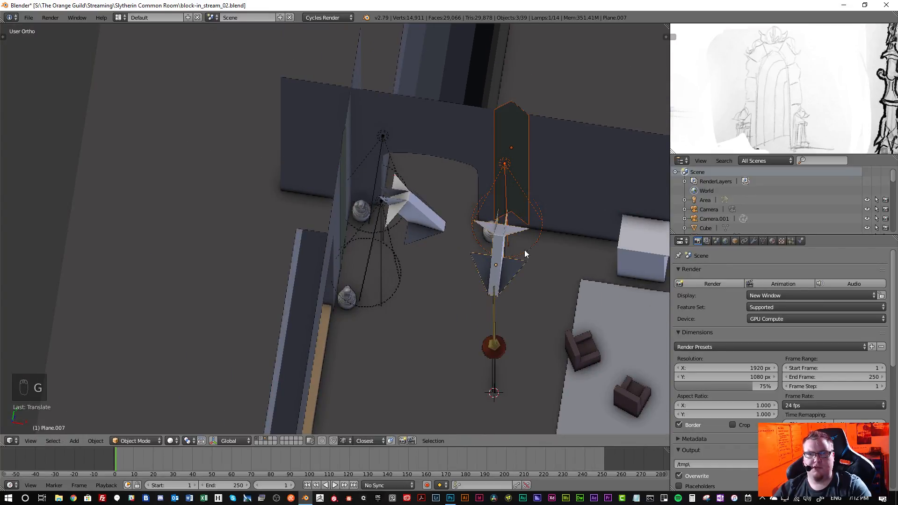
- Deselect all objects in the common room scene
scroll(525, 253, "down", 3)
middle_click_drag(525, 253, 489, 165)
scroll(479, 223, "up", 3)
key("a")
scroll(476, 226, "up", 4)
scroll(492, 264, "down", 3)
scroll(478, 242, "up", 3)
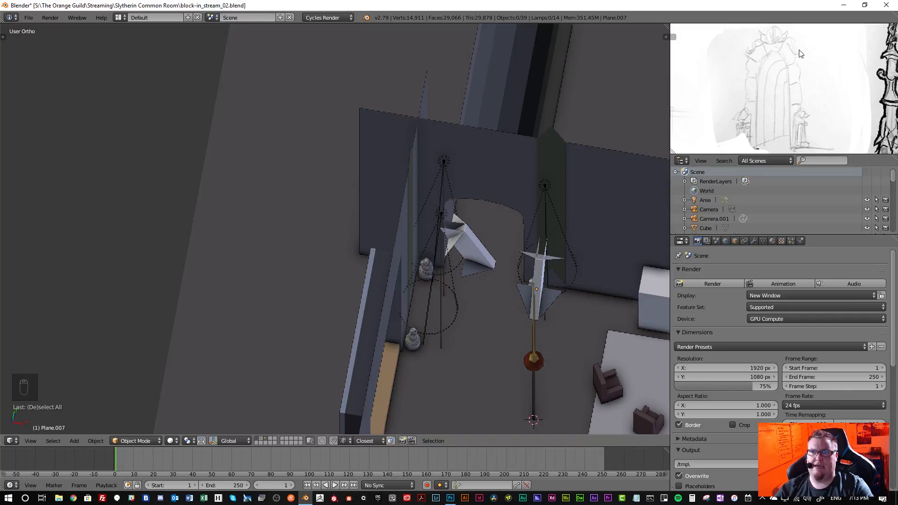
- Examine the arch doorway reference sketch in an enlarged full-window view, then restore the normal layout
key("shift+space")
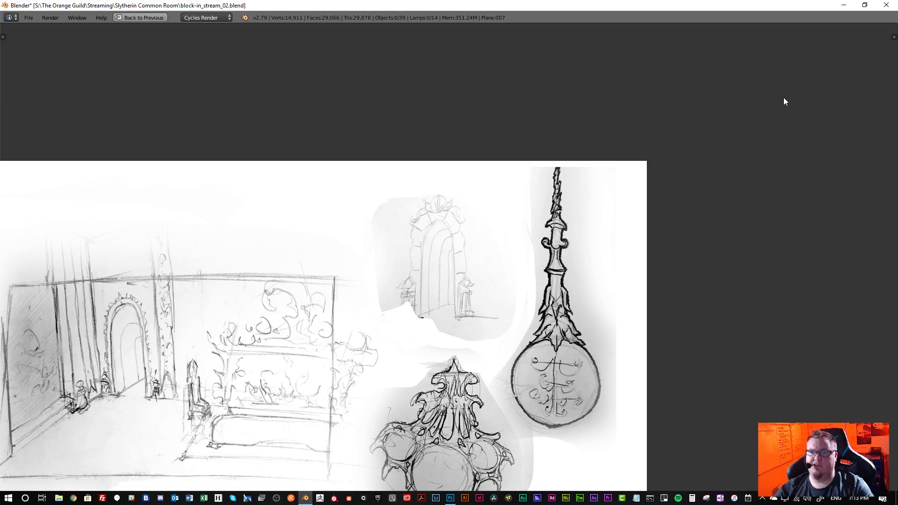
scroll(432, 265, "up", 4)
middle_click_drag(443, 259, 436, 253, "shift")
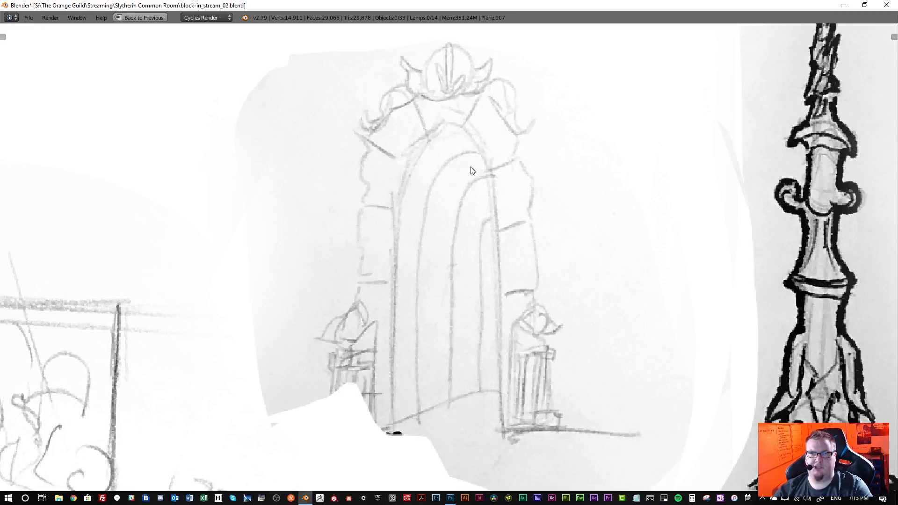
scroll(451, 229, "down", 1)
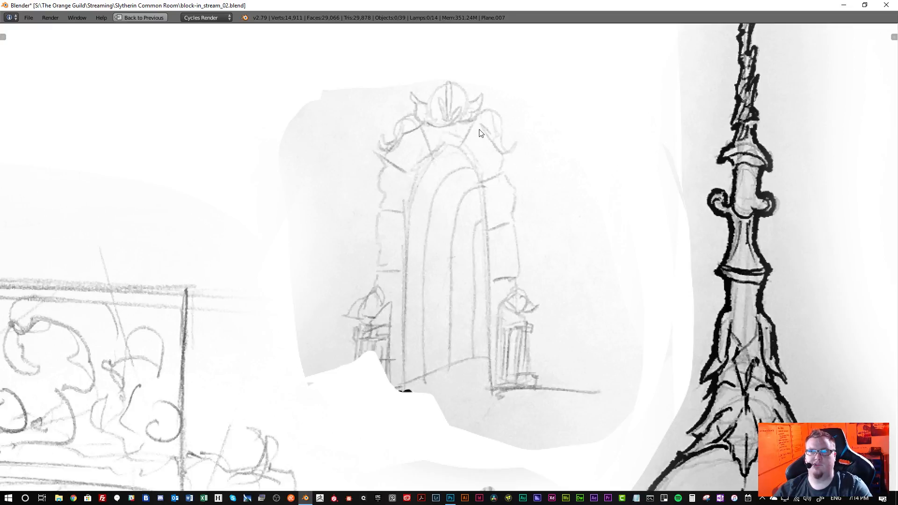
key("shift+space")
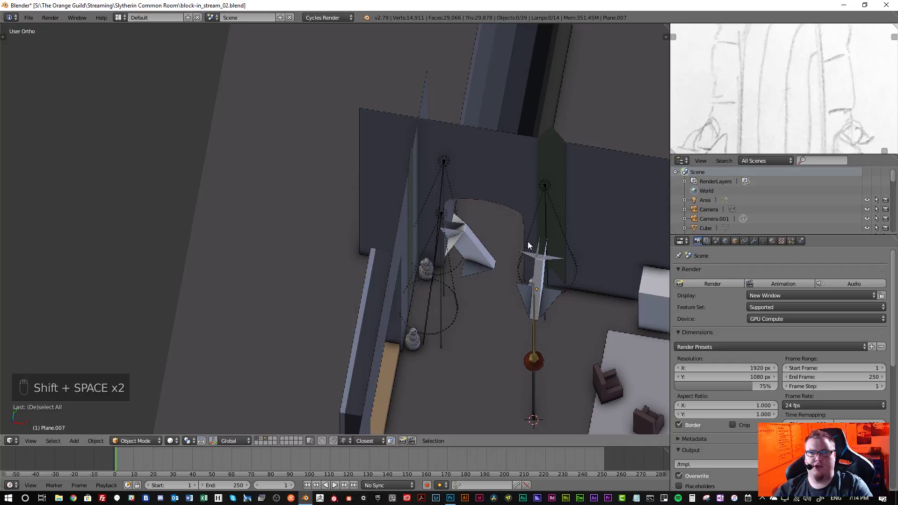
- Add a mesh plane at the 3D cursor on the room floor
mouse_move(498, 243)
middle_mouse_down()
mouse_move(479, 231)
mouse_move(481, 239)
middle_mouse_up()
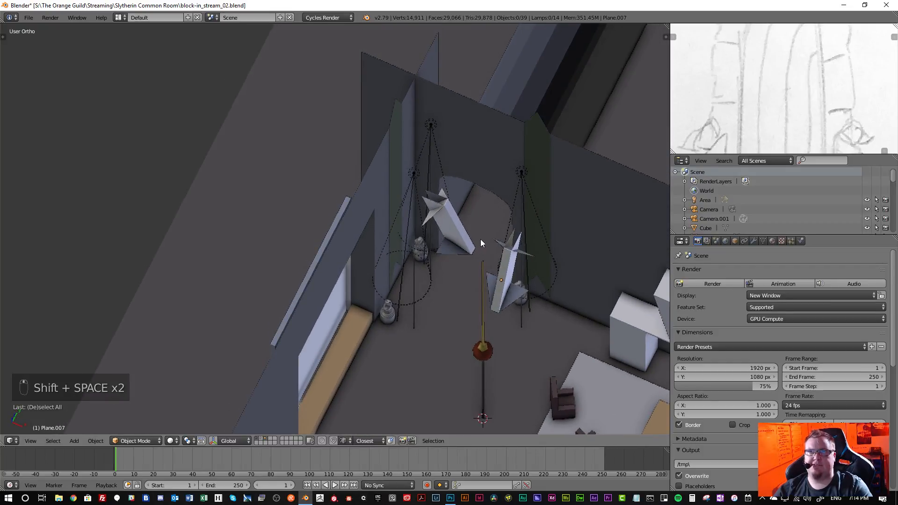
scroll(477, 212, "up", 2)
key("shift+a")
mouse_move(476, 213)
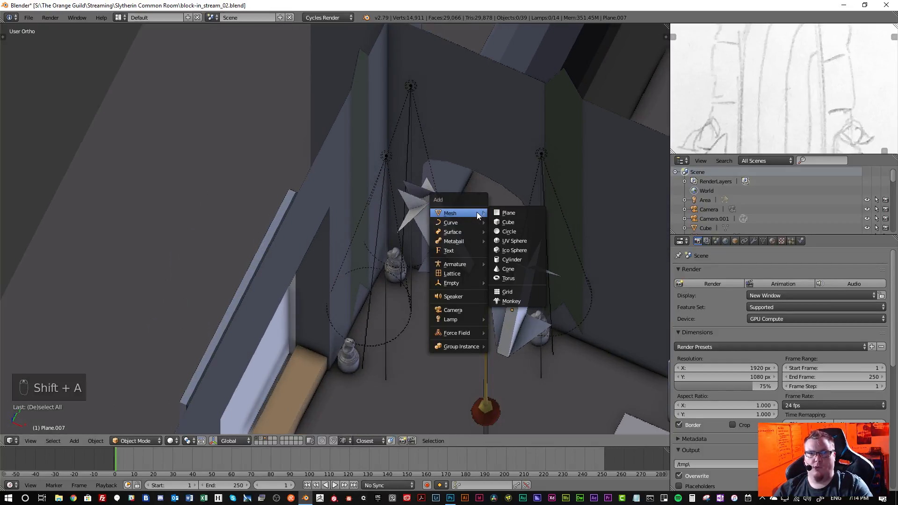
left_click(511, 214)
middle_click_drag(470, 241, 456, 265)
scroll(462, 262, "down", 8)
scroll(408, 261, "up", 8)
scroll(435, 259, "down", 1)
scroll(459, 262, "up", 3)
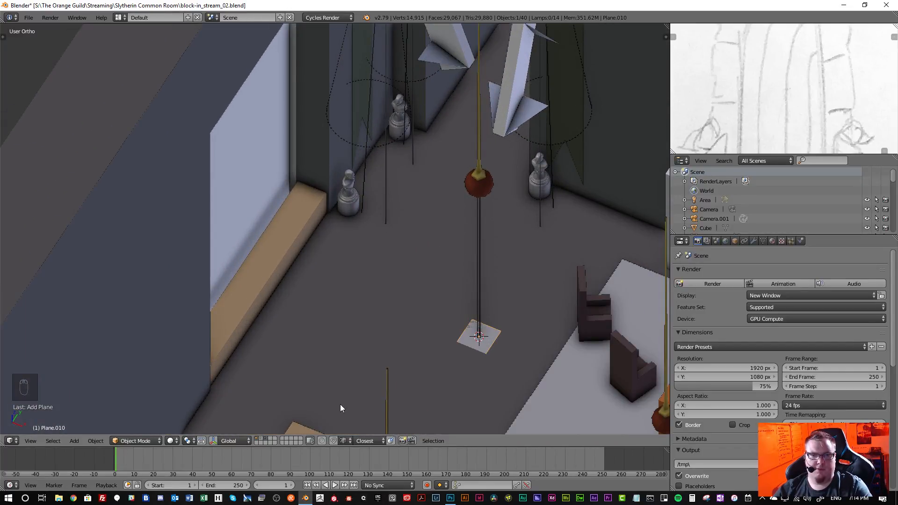
- Set the snap element to Face and make snapped objects align their rotation with the target surface
left_click(350, 440)
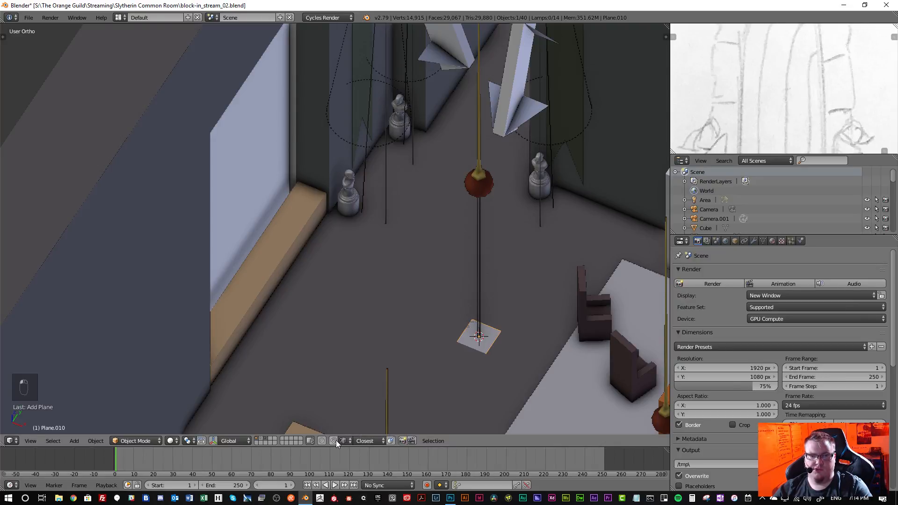
left_click(344, 440)
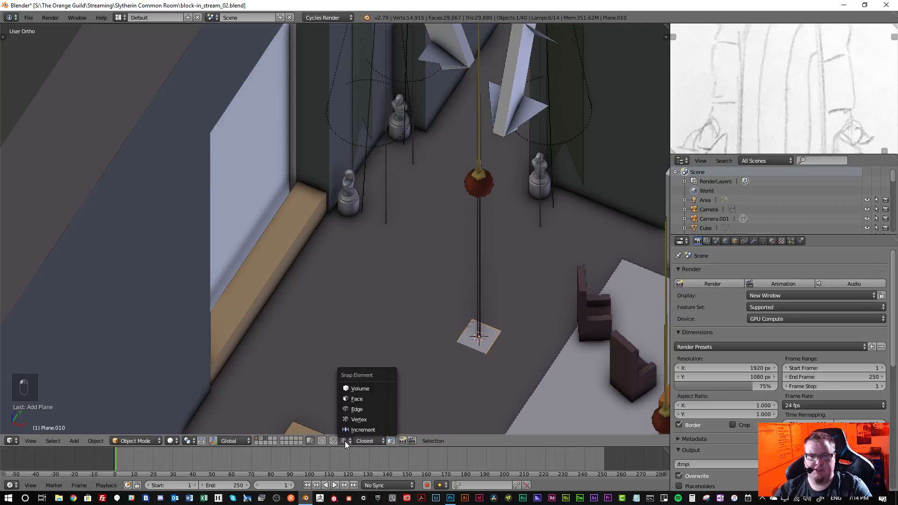
left_click(364, 398)
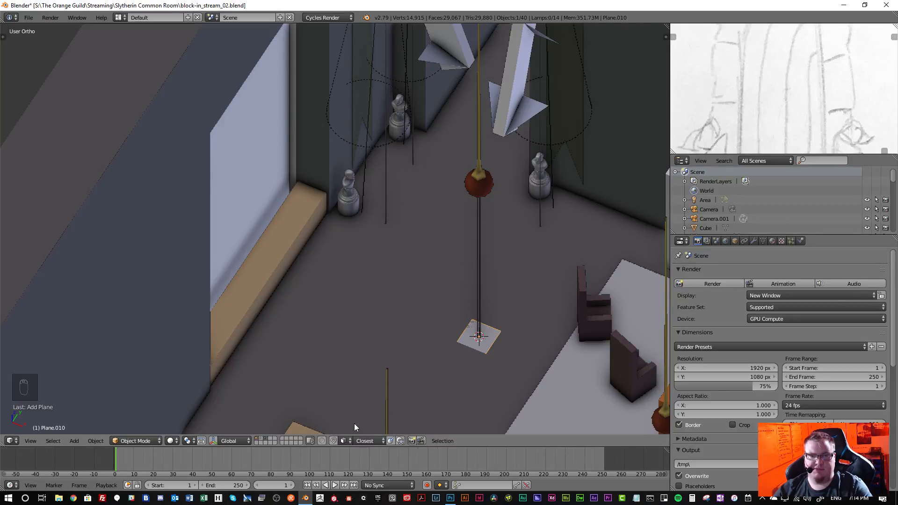
left_click(391, 441)
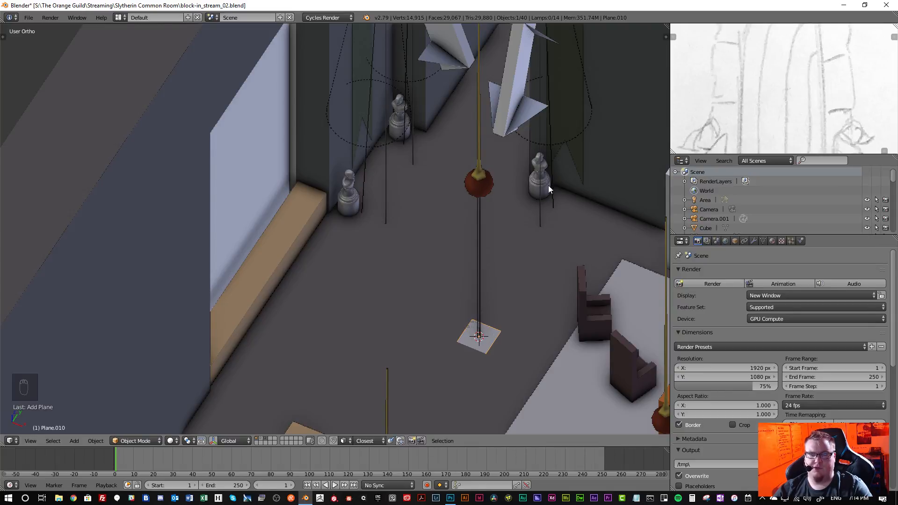
- Turn on snapping and try moving the new plane onto the room's wall and bench surfaces
key("g")
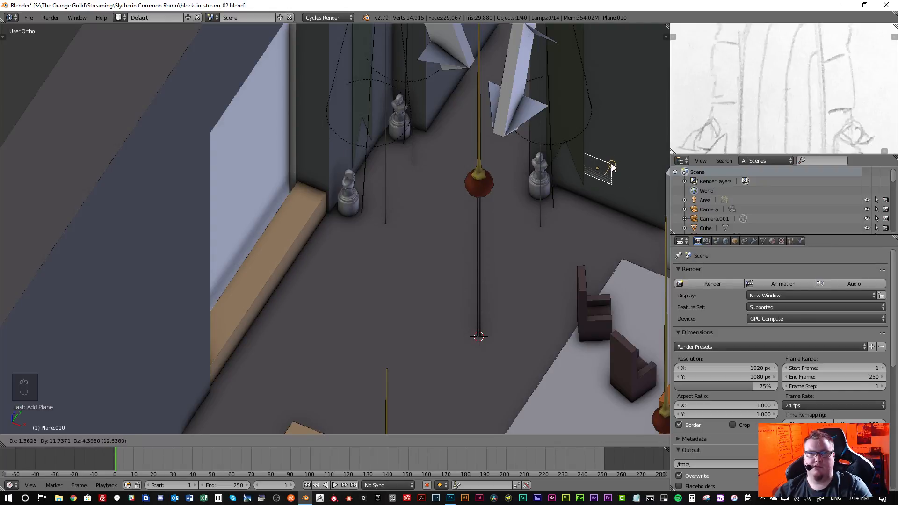
key("Escape")
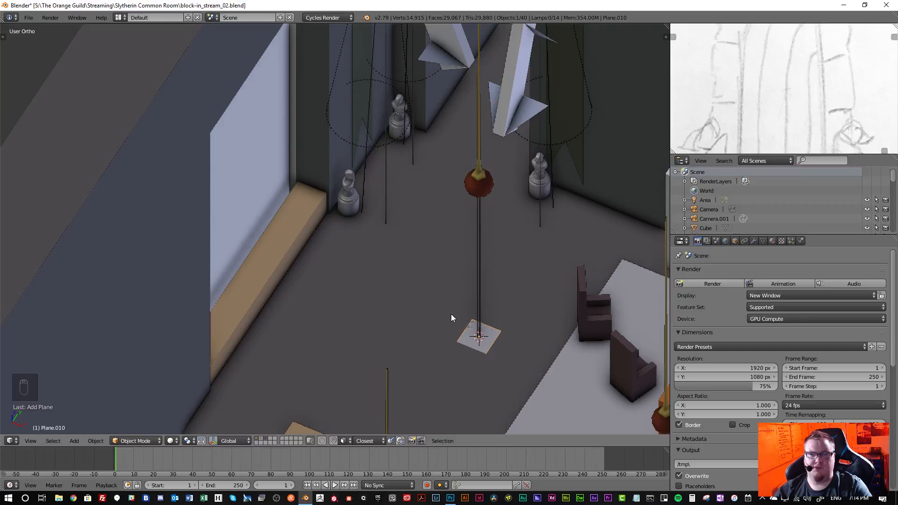
left_click(333, 442)
key("g")
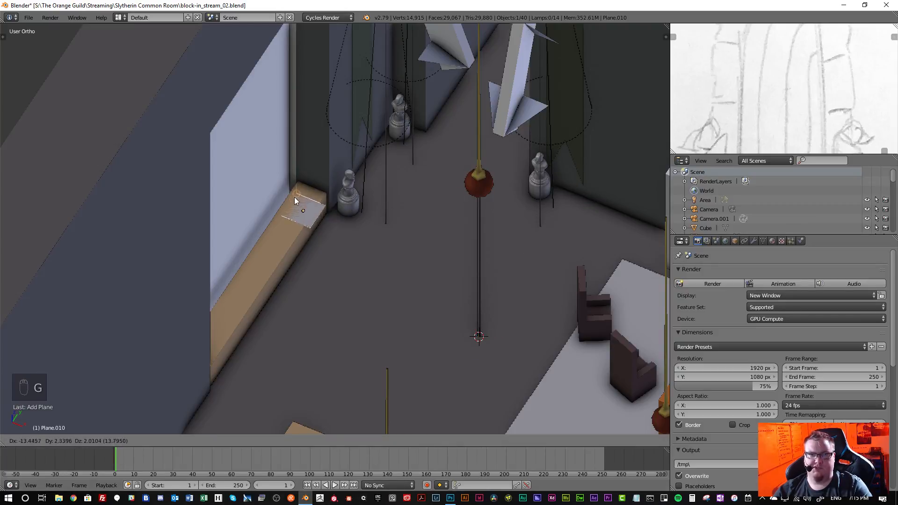
right_click(498, 232)
- Move the new plane to the first layer
scroll(448, 274, "down", 3)
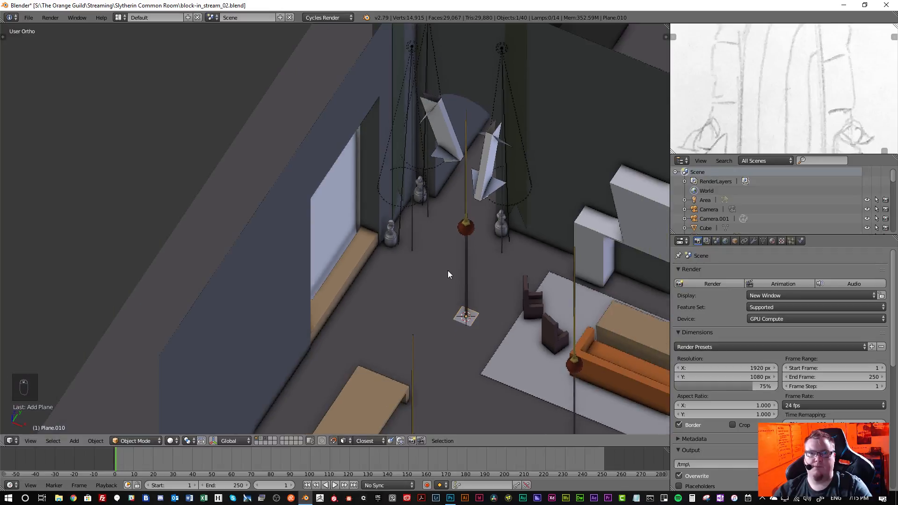
mouse_move(448, 270)
middle_mouse_down("shift")
mouse_move(463, 355)
mouse_move(473, 334)
mouse_move(460, 344)
mouse_move(446, 268)
middle_mouse_up("shift")
scroll(459, 344, "up", 2)
middle_click_drag(436, 320, 431, 327)
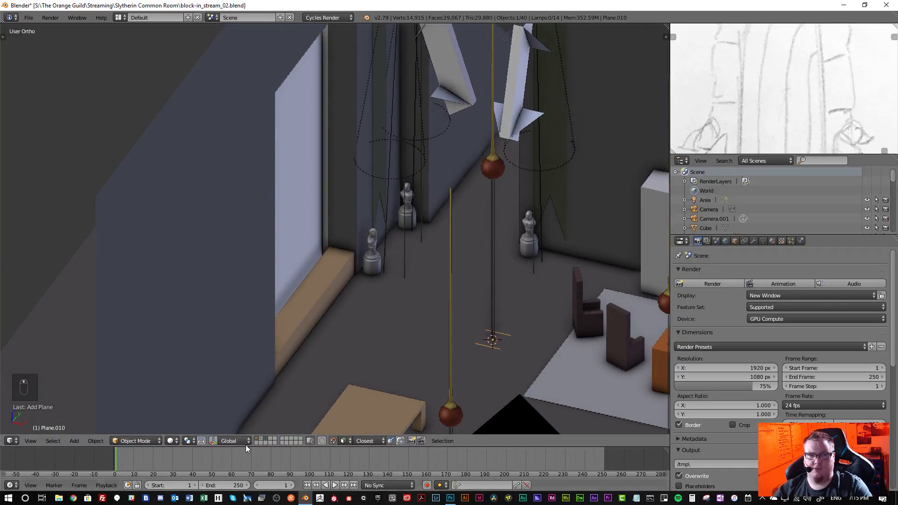
mouse_move(487, 349)
middle_mouse_down()
mouse_move(476, 330)
mouse_move(504, 347)
middle_mouse_up()
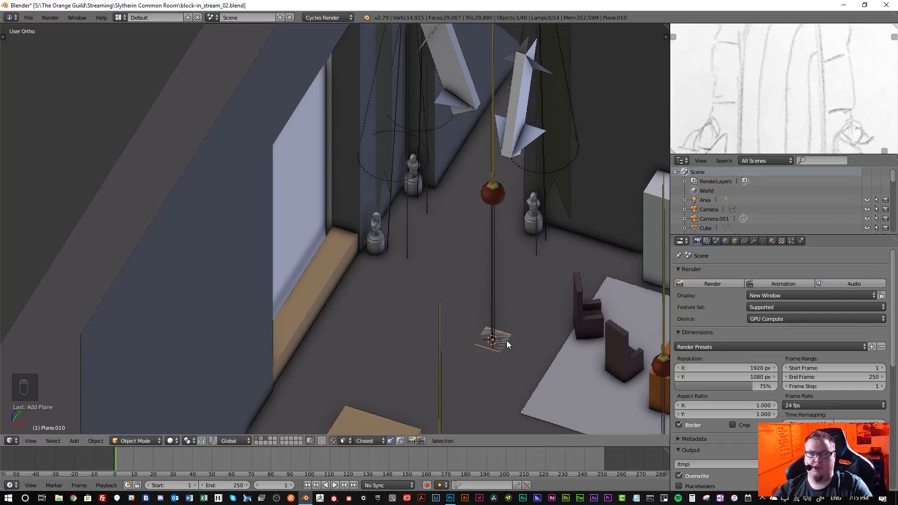
key("m")
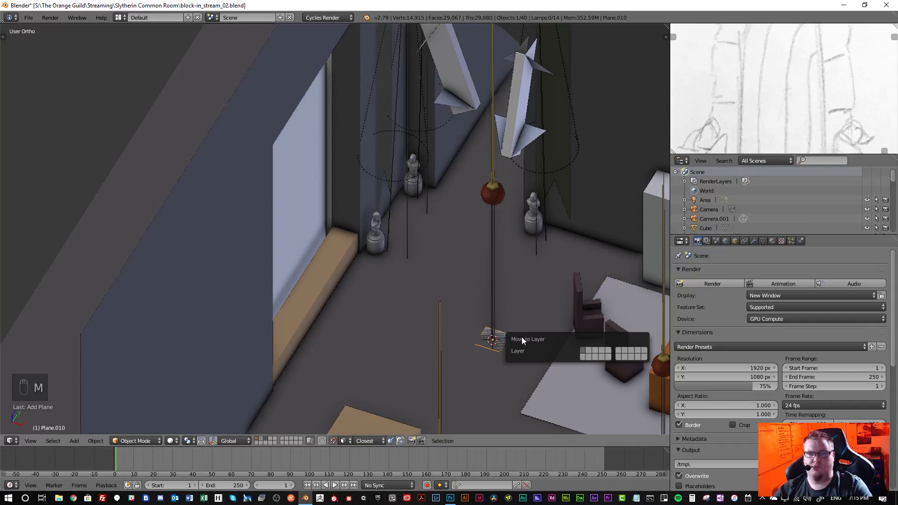
left_click(584, 352)
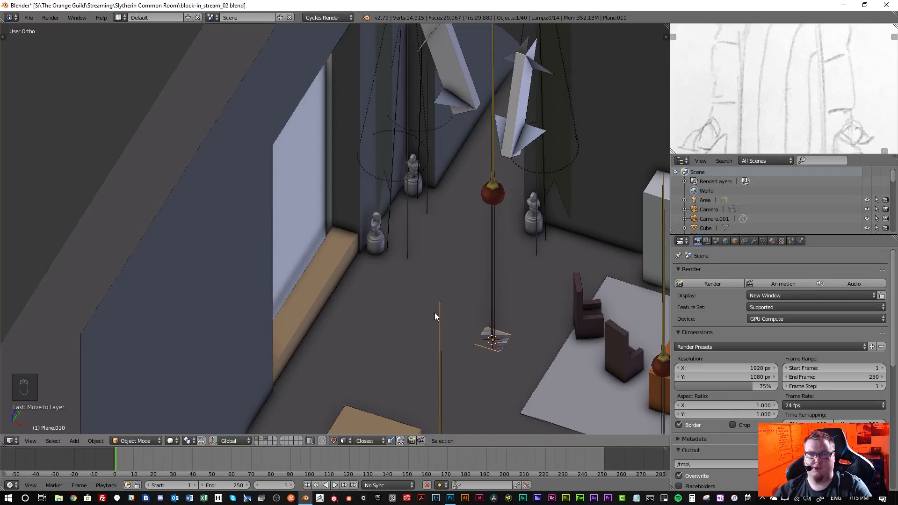
- Hide layer 3, which holds the spotlights and angular props around the doorway
scroll(435, 316, "down", 3)
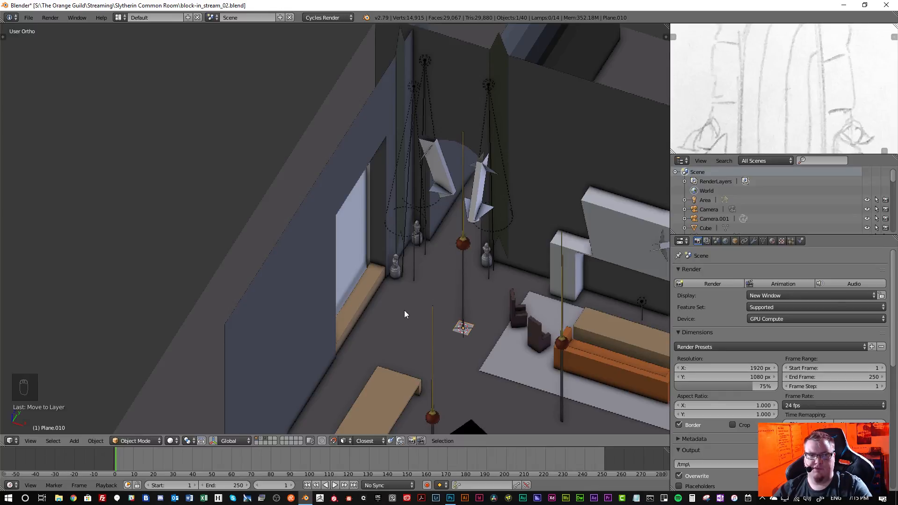
key("shift+3")
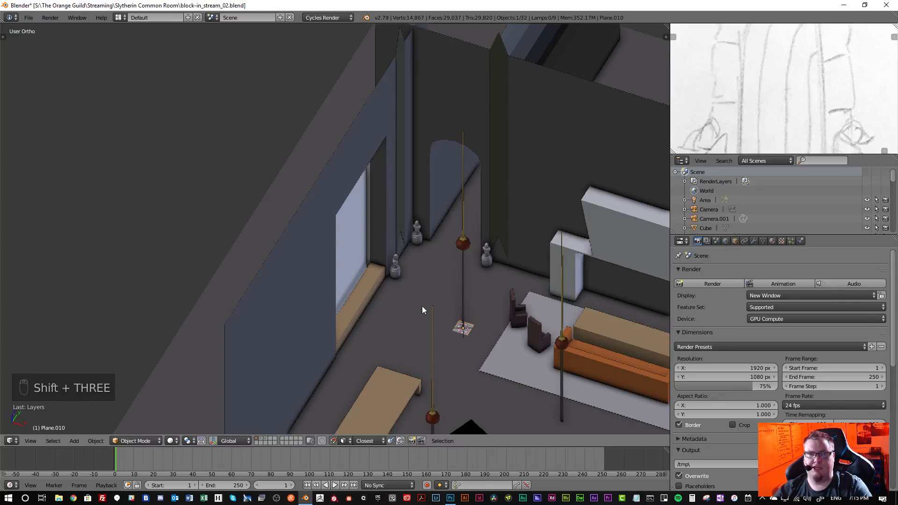
scroll(424, 305, "down", 2)
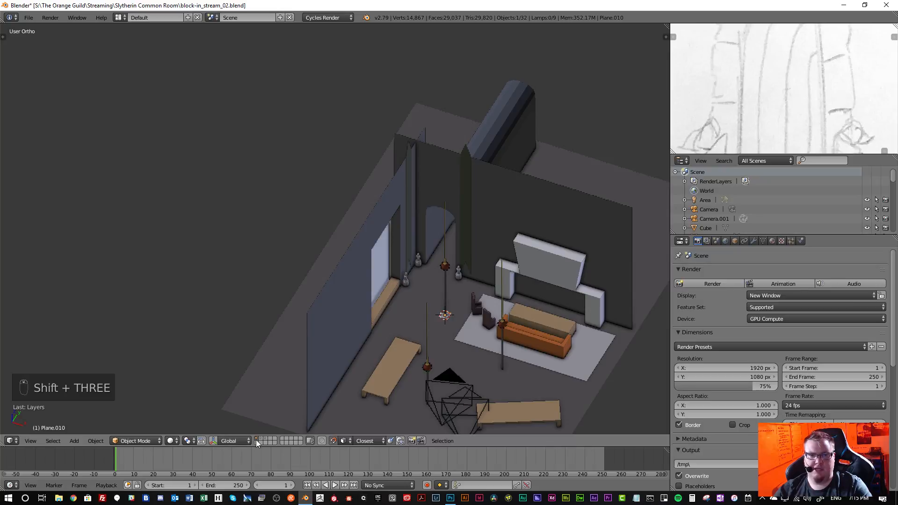
scroll(445, 324, "up", 5)
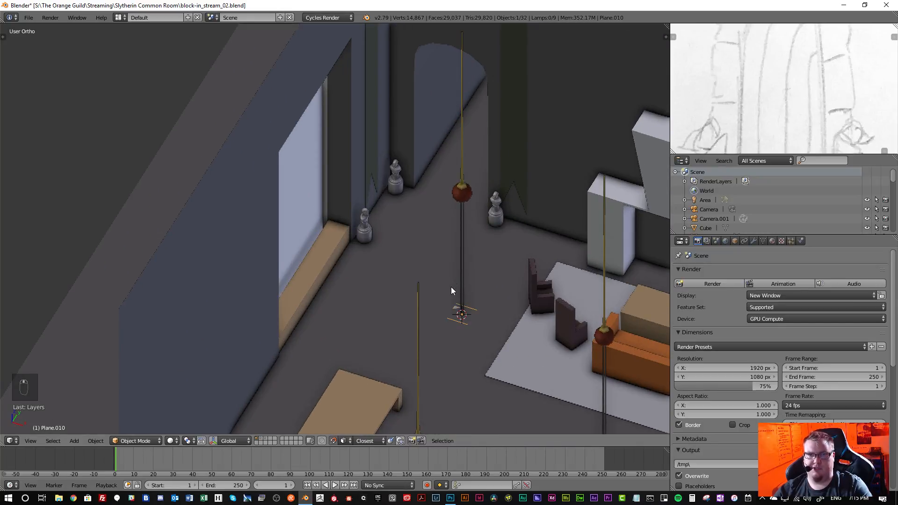
middle_click_drag(451, 290, 450, 314, "shift")
- Snap the plane flat onto the doorway wall, just beside the corner statue's pedestal
key("g")
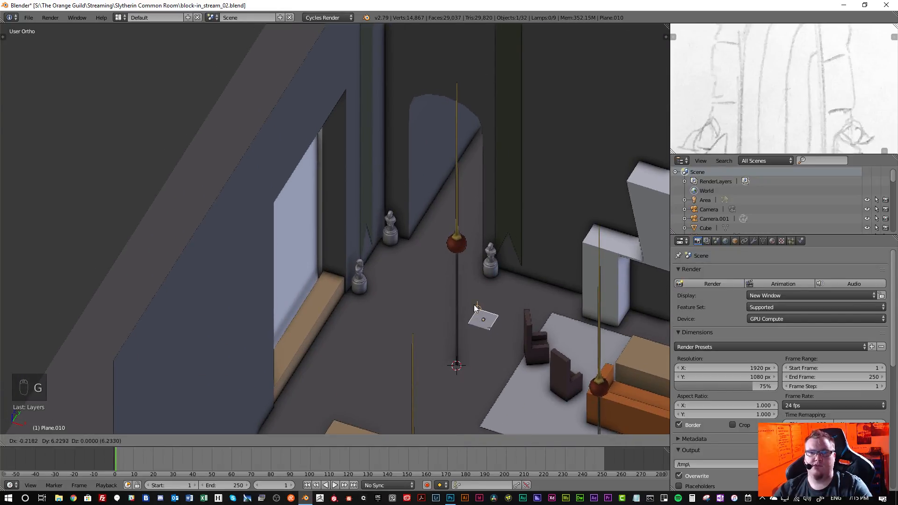
left_click(392, 218)
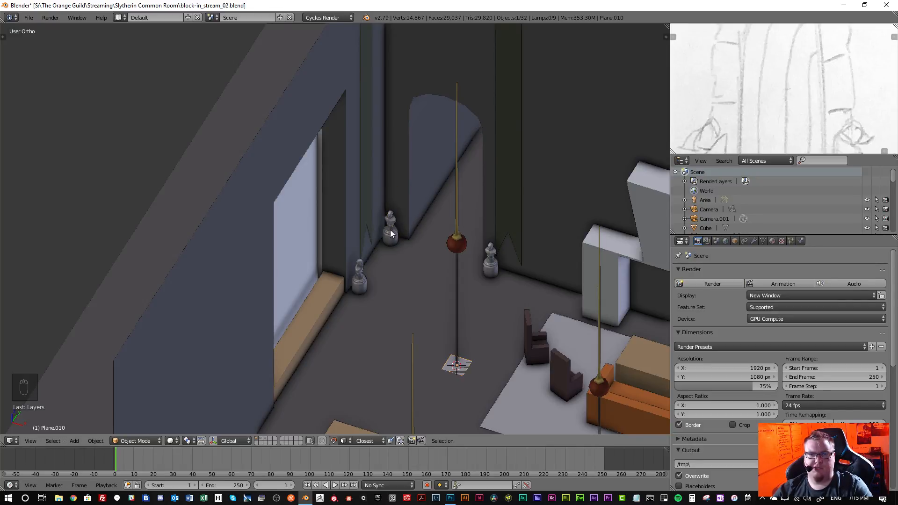
scroll(390, 230, "up", 8)
scroll(358, 226, "down", 2)
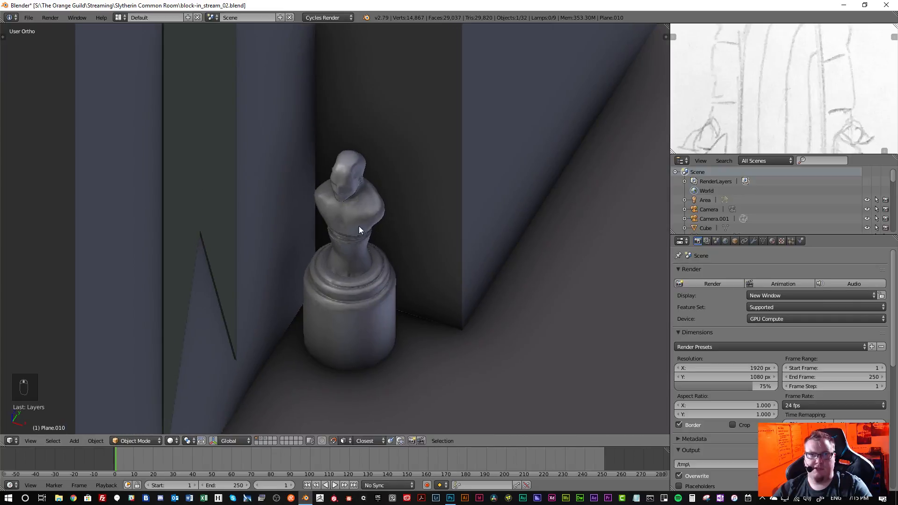
key("g")
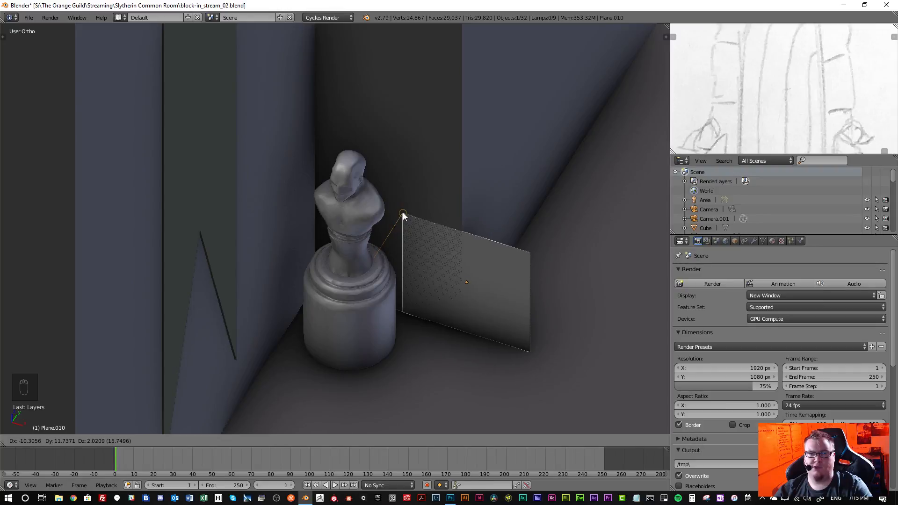
left_click(402, 213)
- Edit the plane's mesh in edge select mode and select its vertical edge farthest from the statue
middle_click_drag(431, 246, 437, 274)
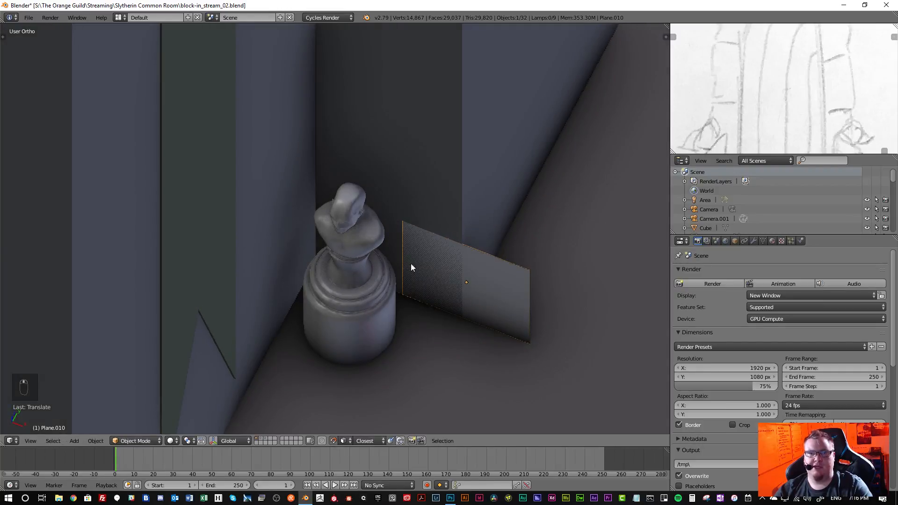
scroll(444, 247, "up", 4)
scroll(444, 252, "down", 4)
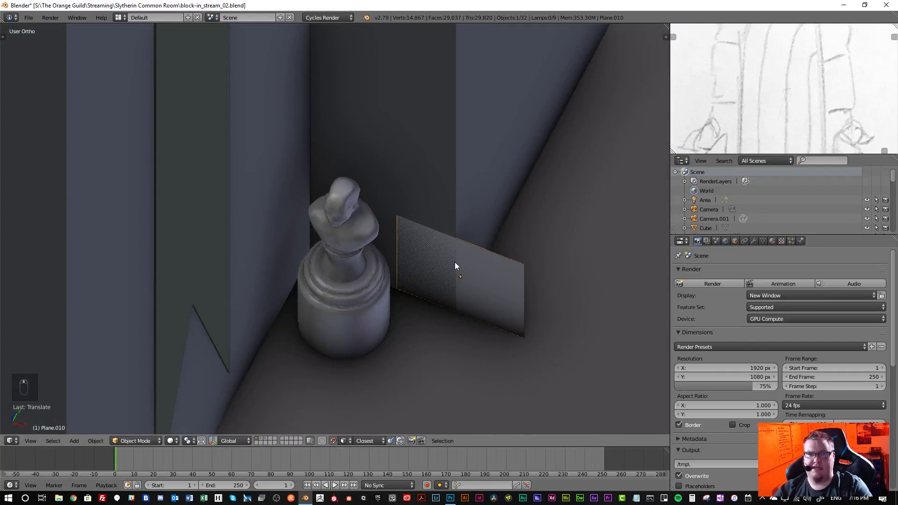
key("Tab")
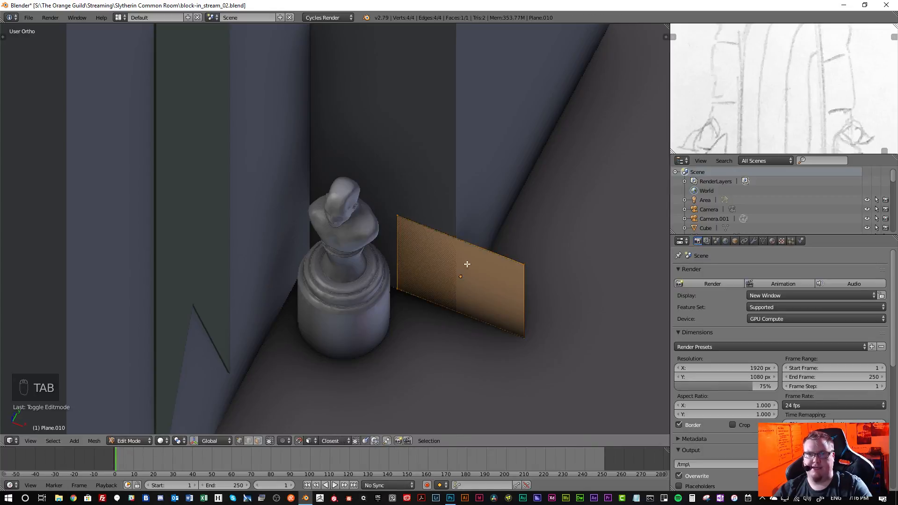
scroll(531, 283, "up", 3)
key("ctrl+Tab")
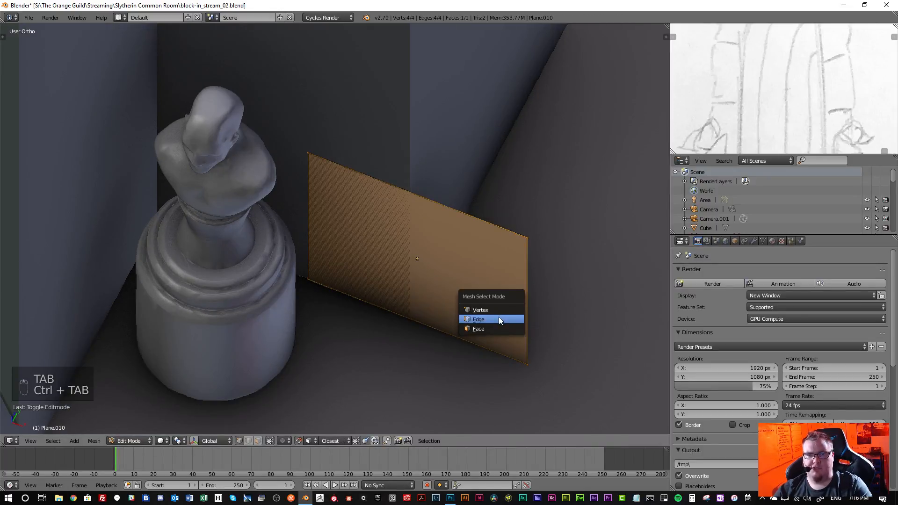
left_click(499, 321)
right_click(526, 307)
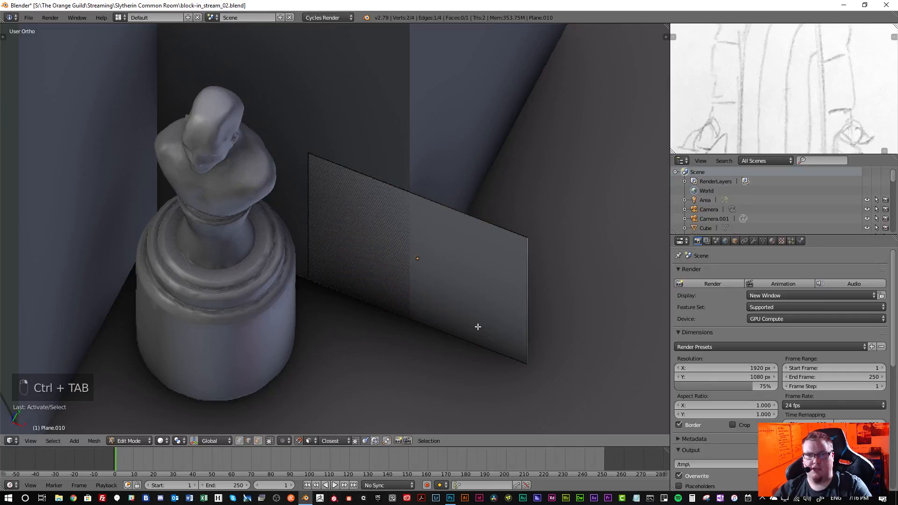
middle_click_drag(477, 326, 479, 297)
key("g")
key("x")
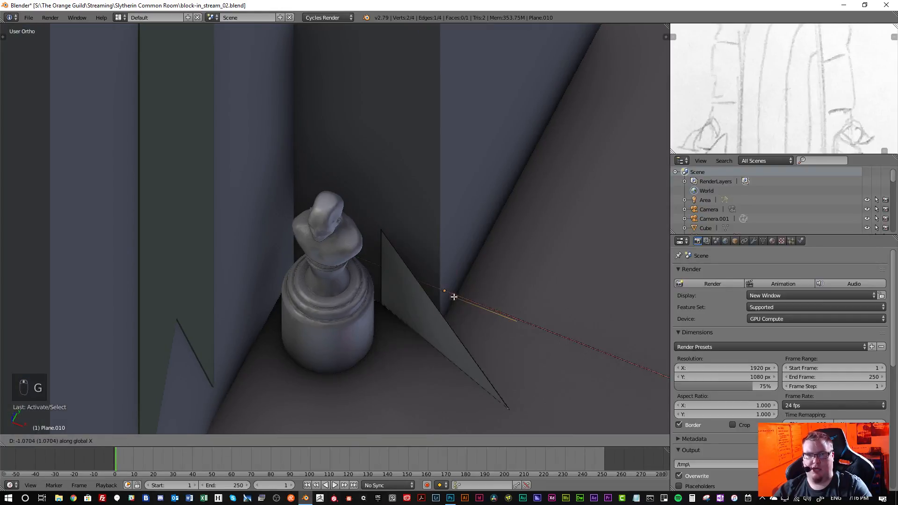
key("Escape")
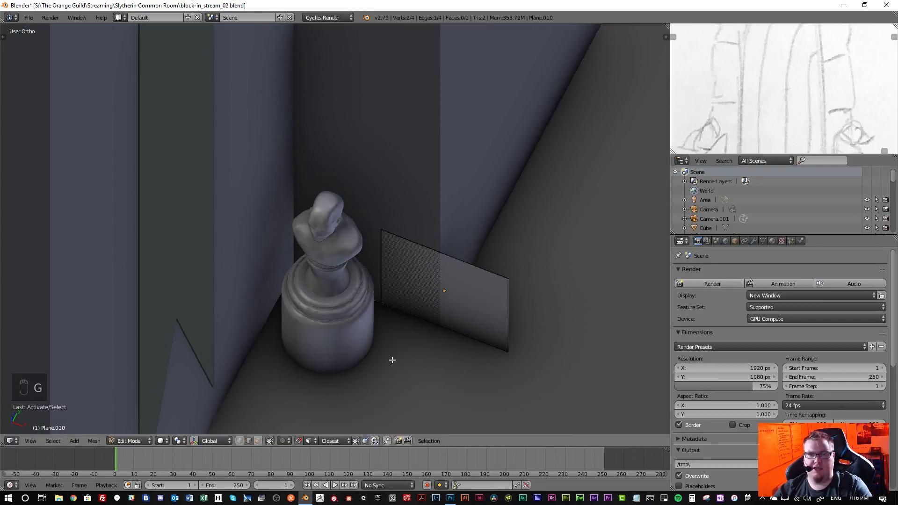
- Turn off snapping and move the selected vertical edge about 1.1 units along negative X to the doorway's corner
left_click(299, 442)
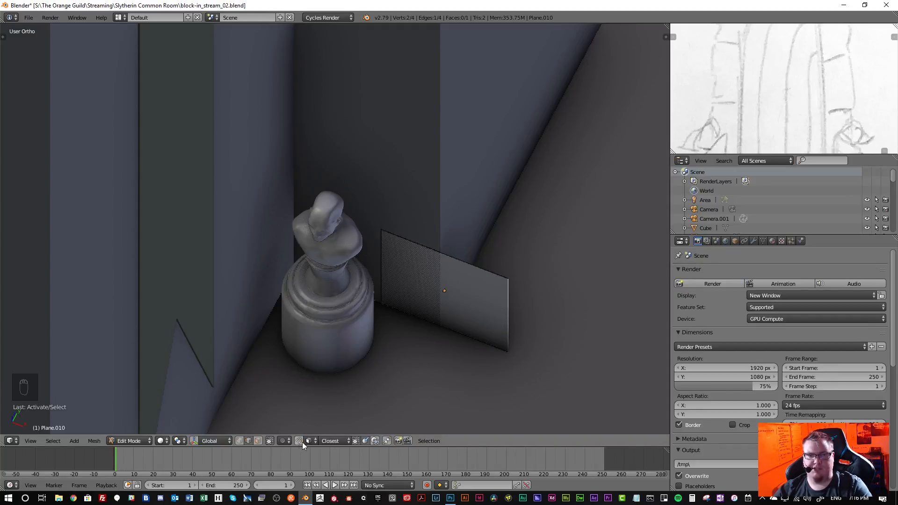
key("g")
key("x")
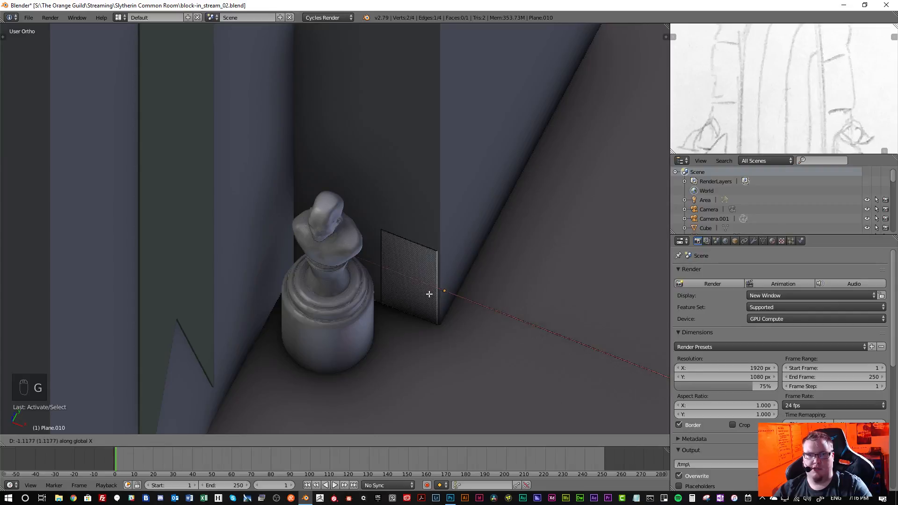
left_click(432, 293)
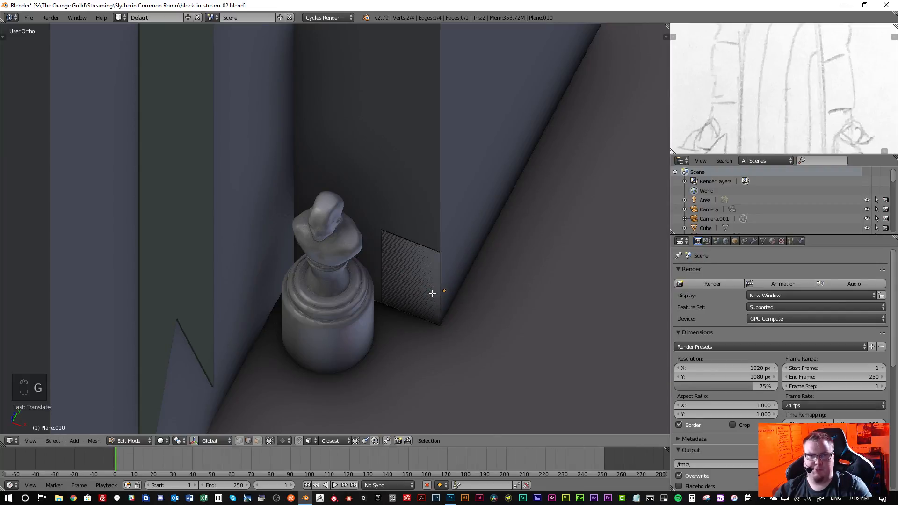
- In face select mode, select the plane's face and move it about 0.11 units along negative Y, off the wall
scroll(401, 266, "up", 2)
middle_click_drag(402, 269, 421, 268)
key("ctrl+Tab")
left_click(421, 294)
right_click(422, 259)
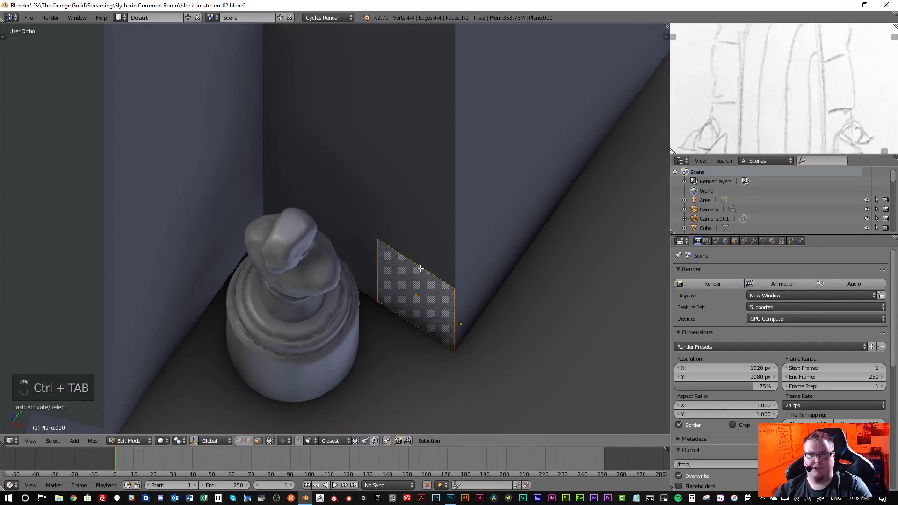
key("g")
middle_click(416, 291)
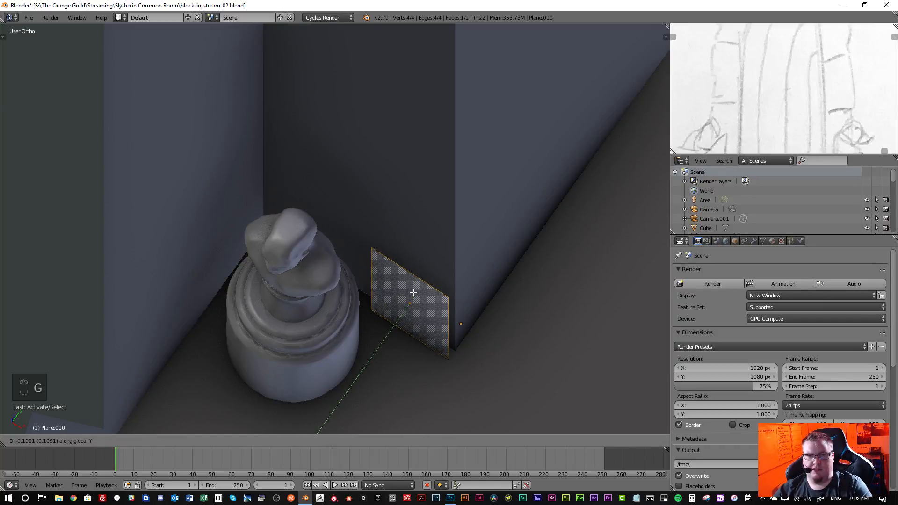
left_click(413, 295)
- Extrude the face about 0.12 units back toward the wall to give the plane thickness
mouse_move(414, 295)
middle_mouse_down()
mouse_move(424, 301)
mouse_move(407, 296)
middle_mouse_up()
key("e")
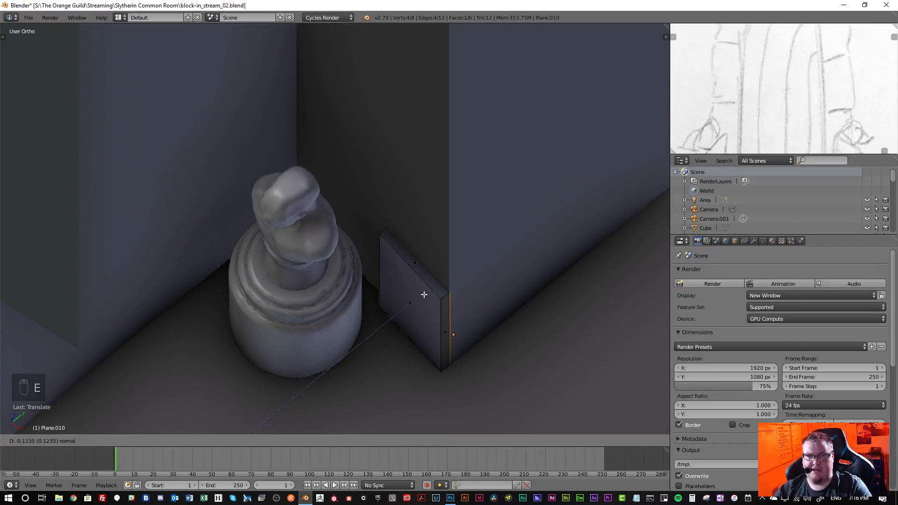
left_click(425, 295)
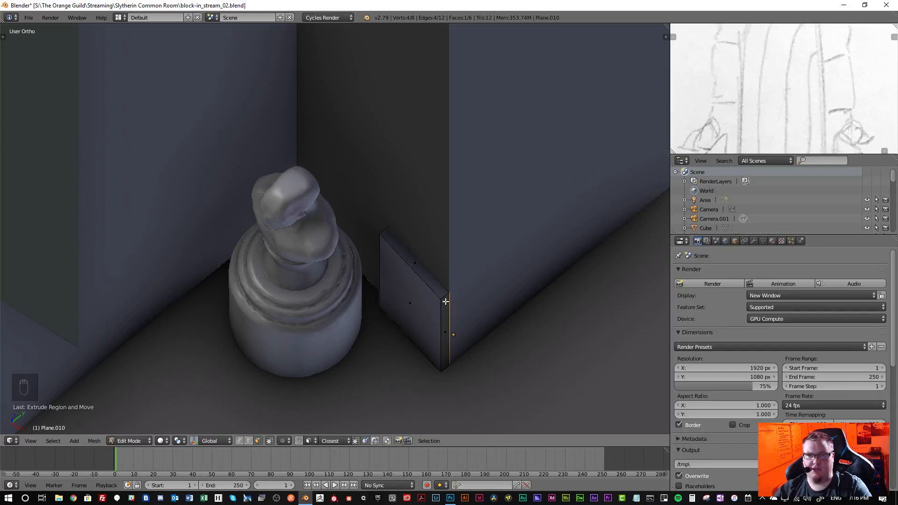
scroll(446, 302, "up", 4)
scroll(442, 331, "down", 2)
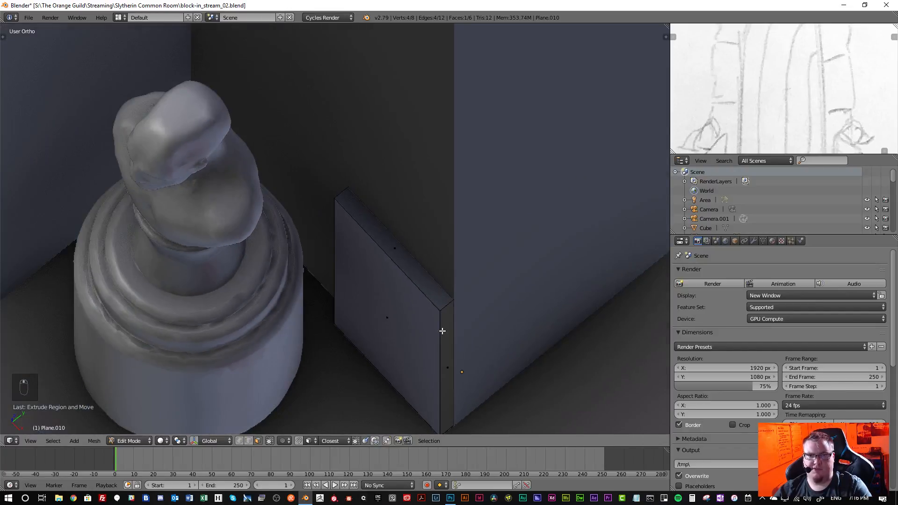
- Select the whole block and make its normals consistent
key("a")
key("a")
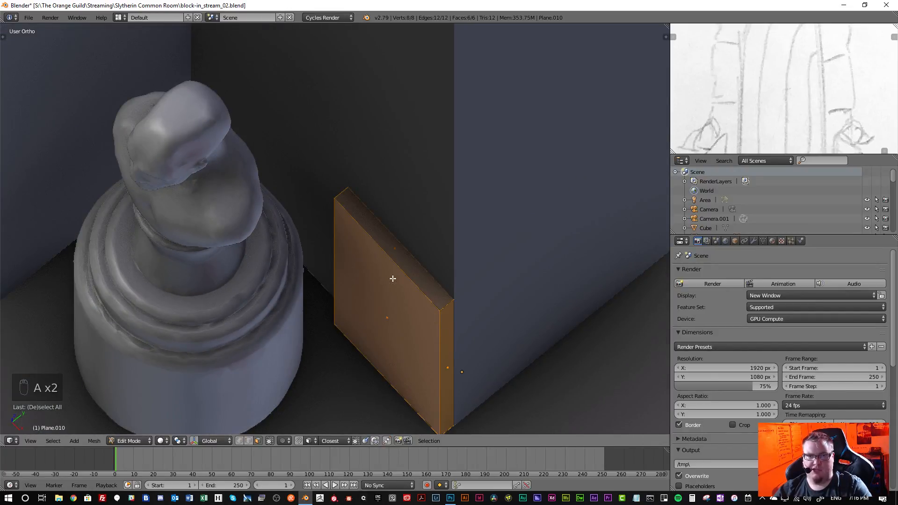
key("ctrl+n")
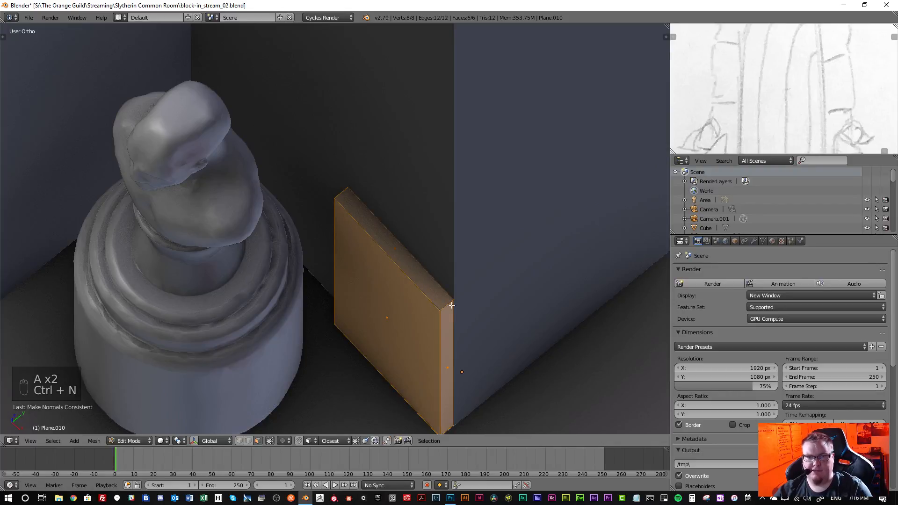
middle_click_drag(452, 306, 396, 270)
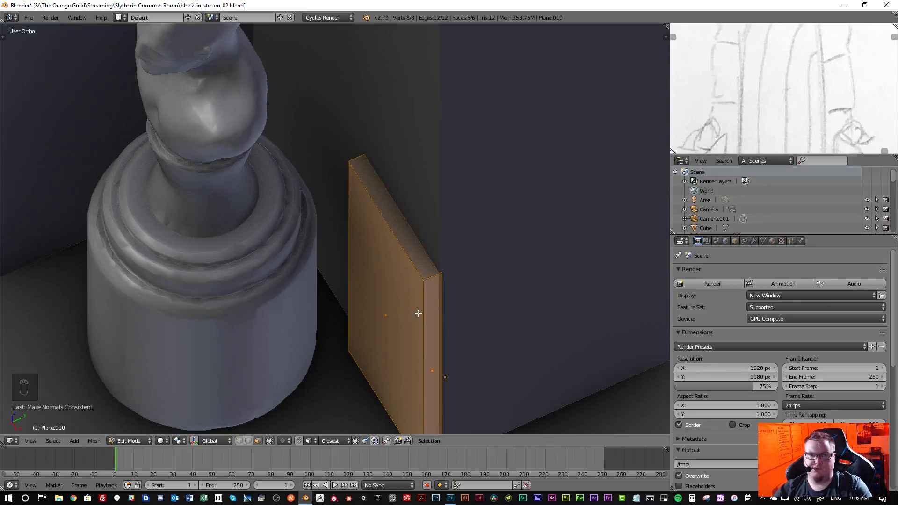
- Using wireframe shading, select the block's hidden back face against the wall, delete it, and restore solid shading
key("z")
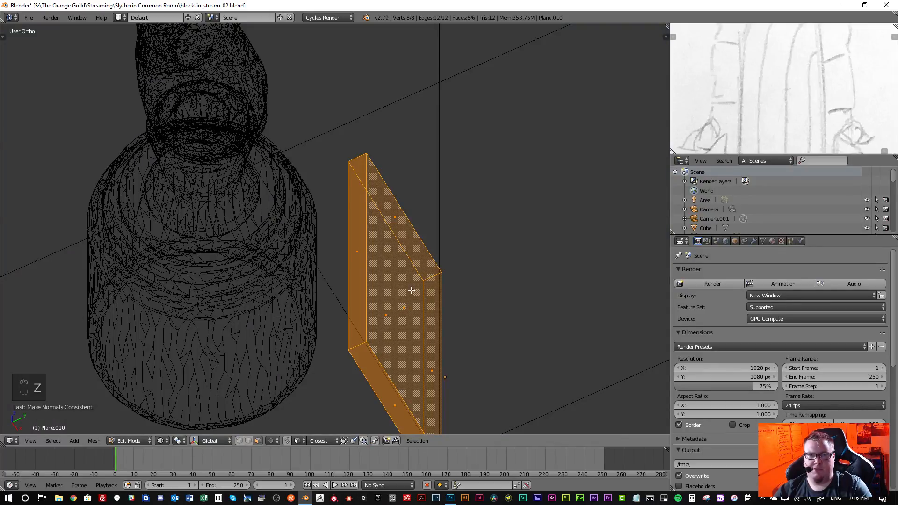
key("ctrl+Tab")
left_click(410, 305)
right_click(408, 307)
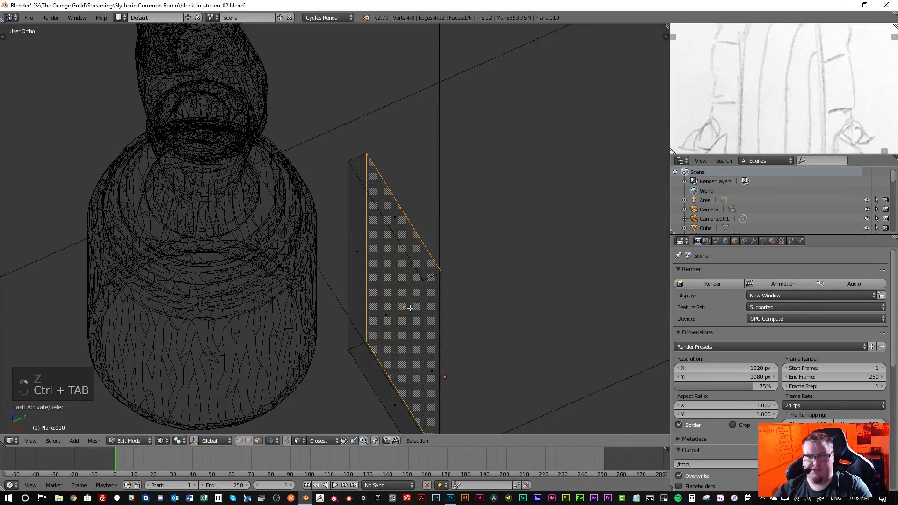
middle_click_drag(408, 307, 441, 303)
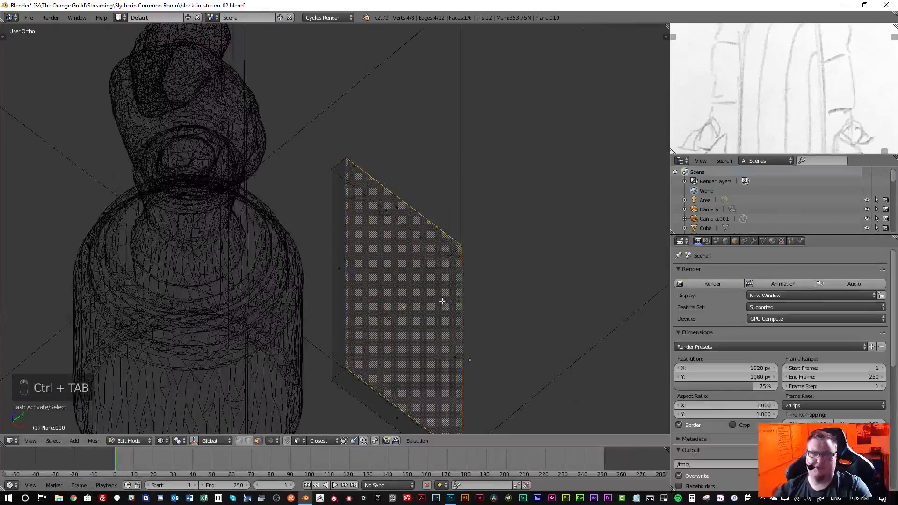
key("x")
left_click(409, 279)
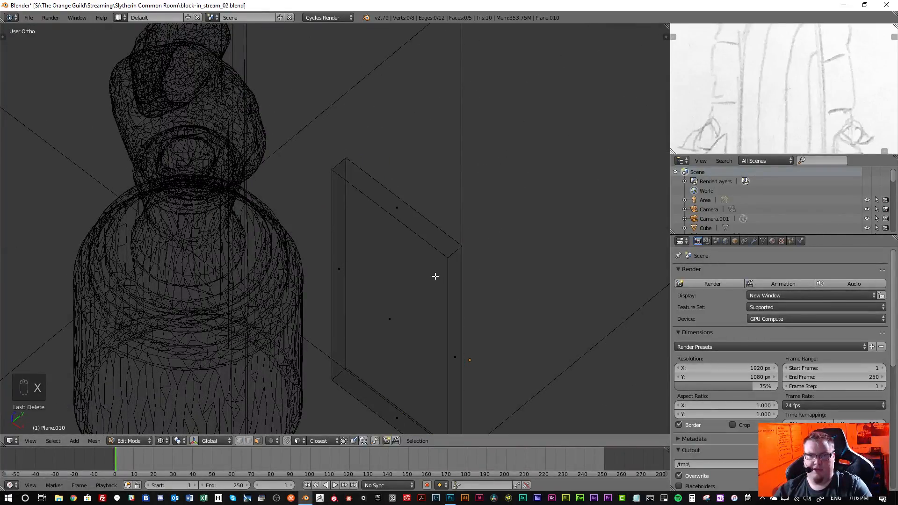
key("z")
key("Tab")
key("Tab")
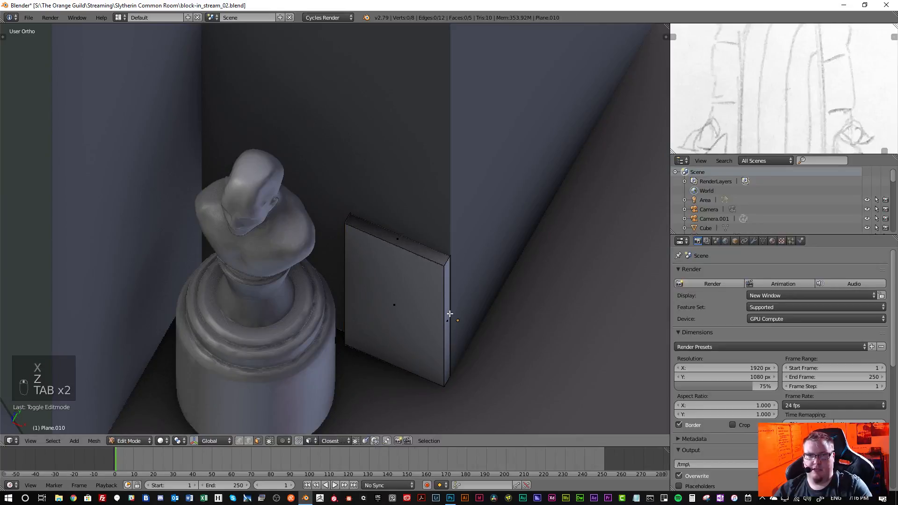
- Select the block's narrow side face by the doorway opening and adjust it along X to meet the wall's corner
right_click(447, 311)
scroll(459, 301, "up", 3)
key("g")
key("x")
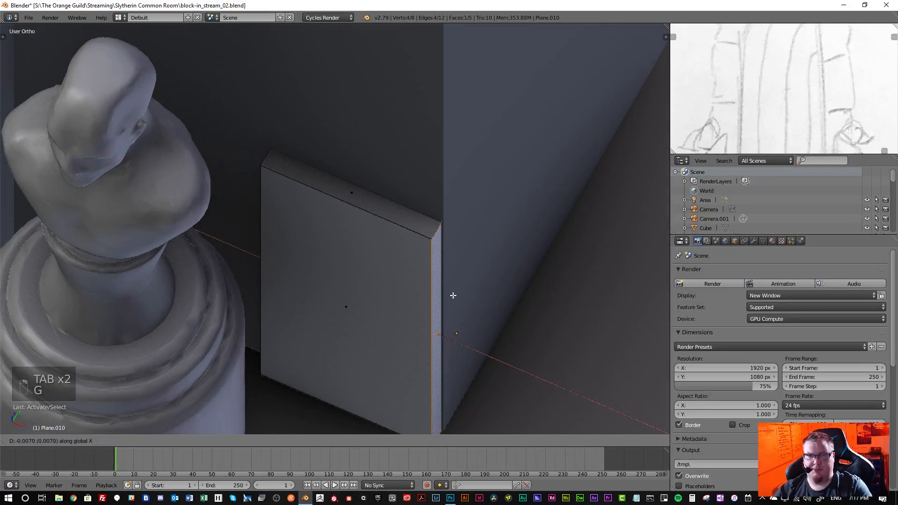
left_click(459, 297)
- In object mode, move the block about 8 units along X to the opposite side of the arch, behind the other statue
scroll(336, 230, "down", 7)
middle_click_drag(347, 237, 363, 291)
scroll(356, 201, "down", 7)
scroll(358, 274, "up", 2)
scroll(356, 284, "up", 2)
scroll(353, 282, "down", 4)
middle_click_drag(355, 249, 352, 291, "shift")
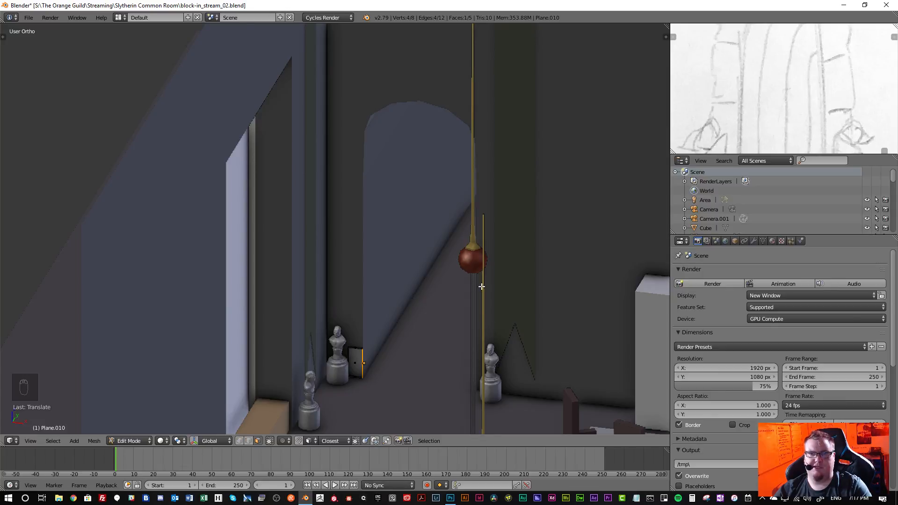
middle_click_drag(482, 286, 489, 304)
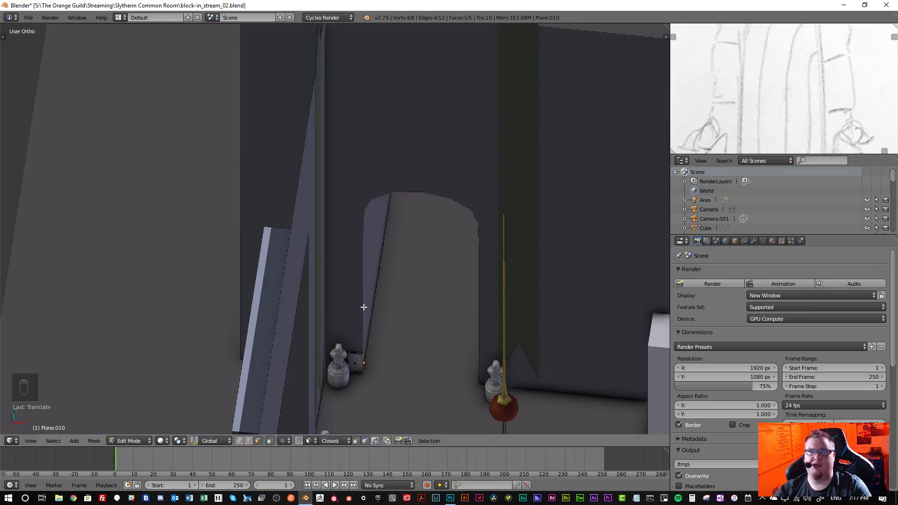
key("Tab")
scroll(357, 369, "up", 5)
scroll(373, 366, "down", 6)
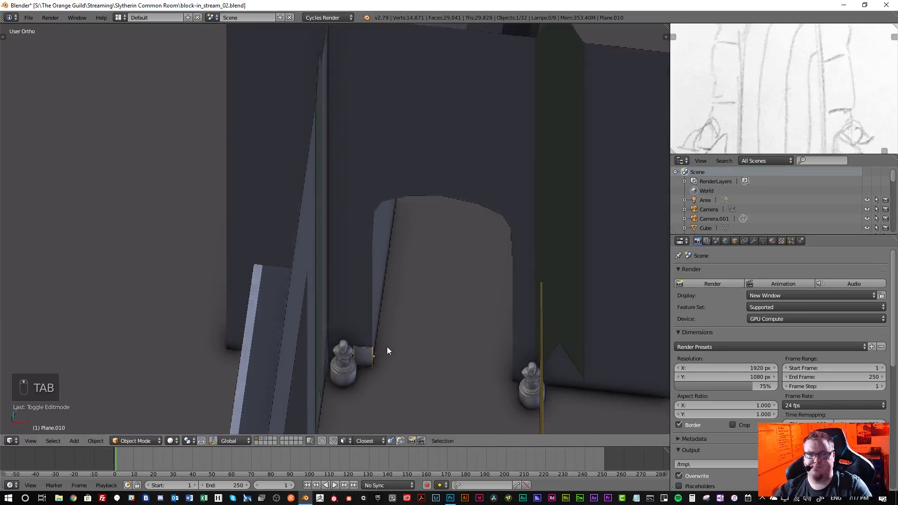
key("g")
key("x")
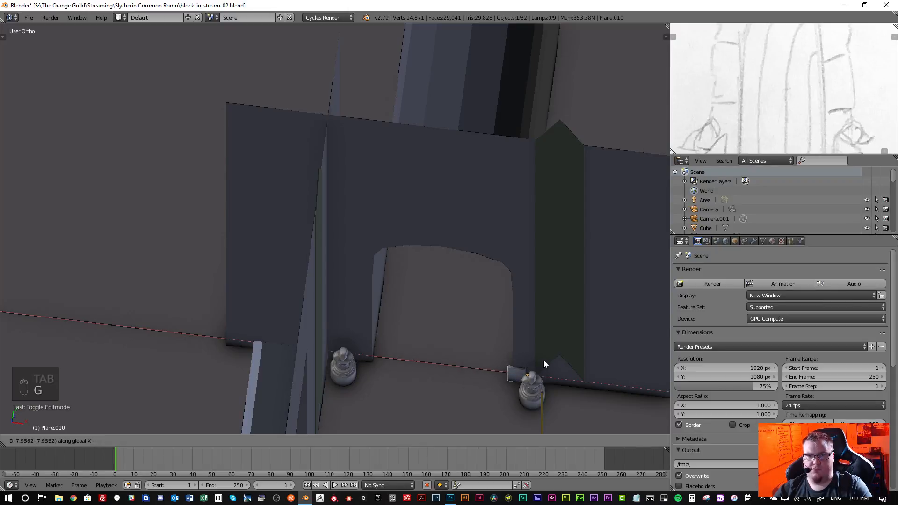
left_click(547, 361)
- Edit the block's mesh and move its side face nearest the green banner along X, close to the banner's edge
scroll(526, 352, "up", 8)
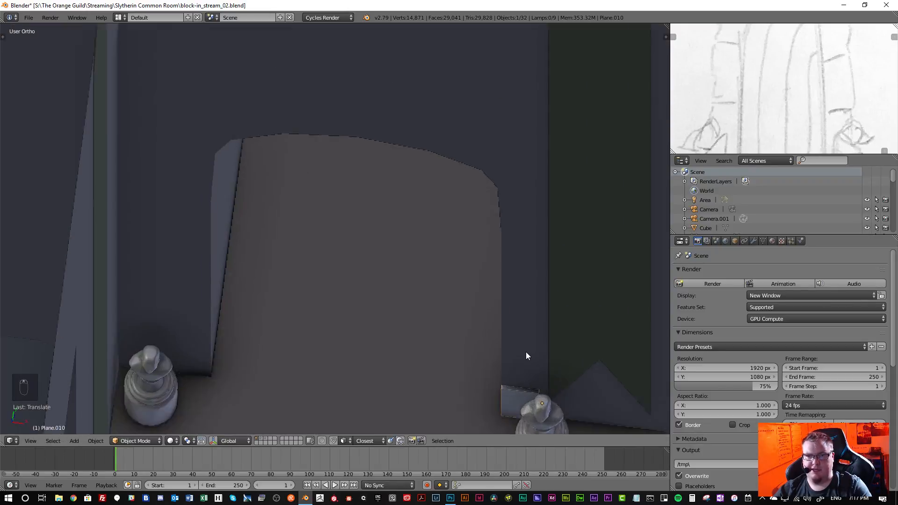
middle_click_drag(414, 348, 398, 363)
key("Tab")
key("g")
key("x")
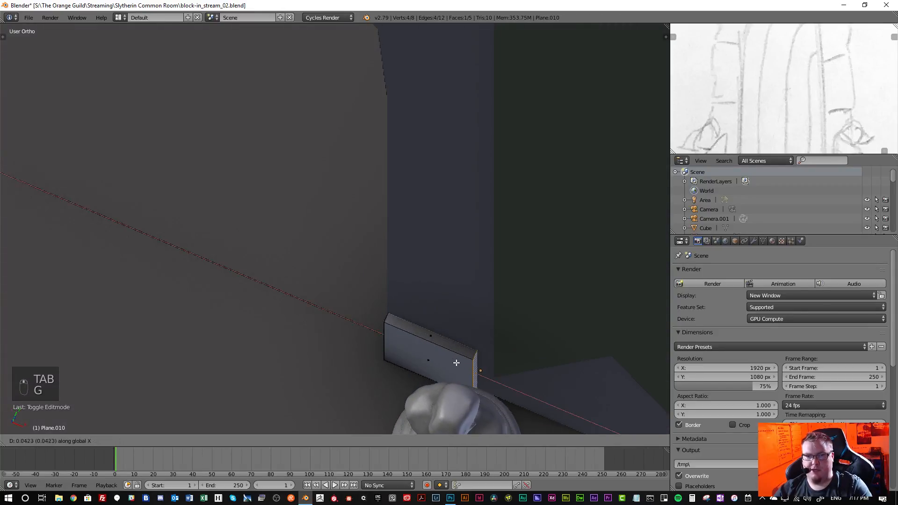
left_click(469, 362)
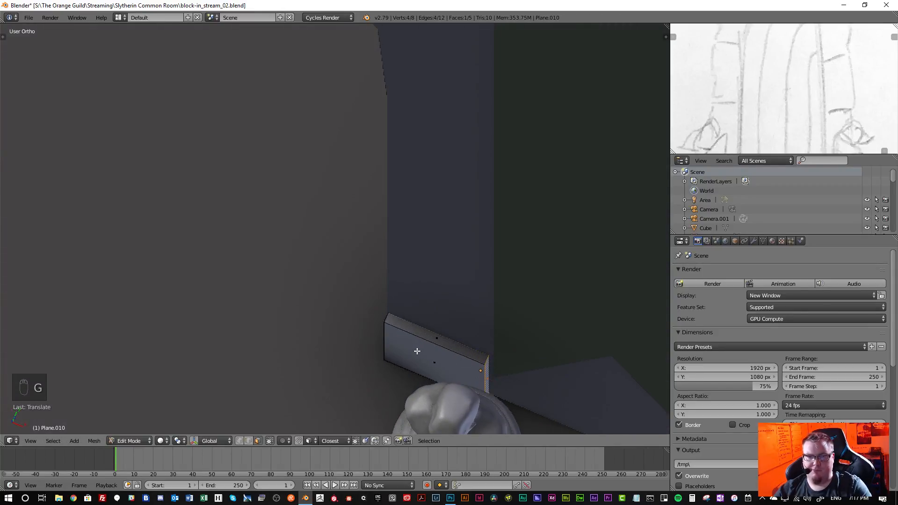
- Check the doorway sketch, then select the block's front face and move it slightly along Y, away from the wall
middle_click_drag(419, 354, 360, 343)
scroll(395, 359, "down", 10)
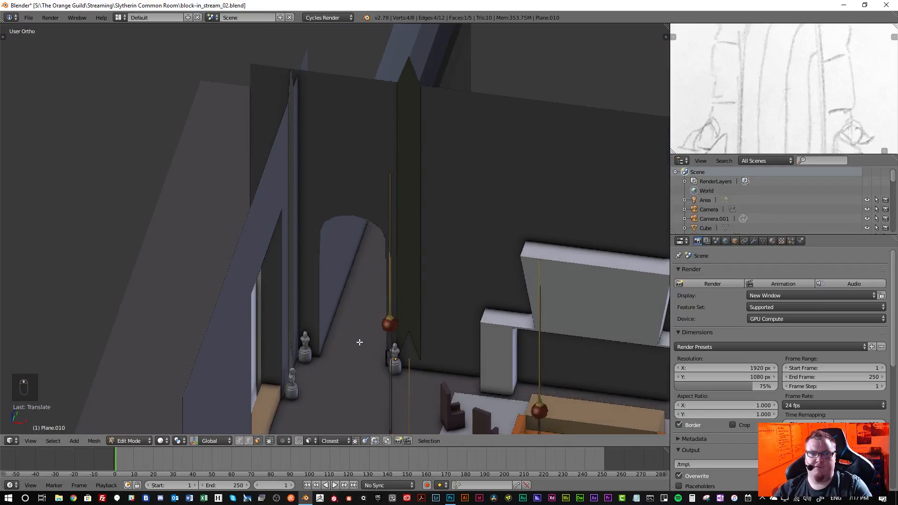
scroll(779, 125, "down", 4)
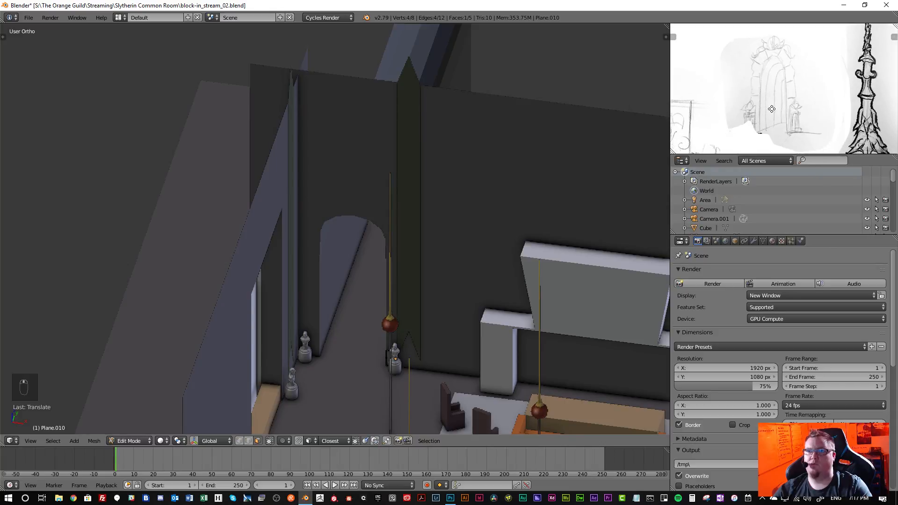
middle_click_drag(771, 111, 770, 123)
mouse_move(439, 323)
middle_mouse_down()
mouse_move(395, 354)
mouse_move(387, 335)
mouse_move(423, 379)
middle_mouse_up()
scroll(388, 363, "up", 5)
scroll(391, 346, "down", 1)
scroll(415, 369, "up", 5)
right_click(417, 372)
key("g")
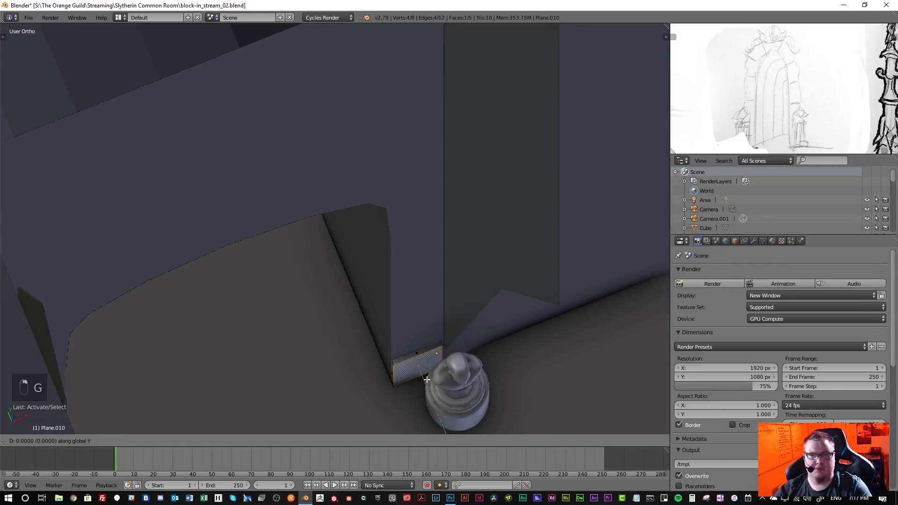
left_click(425, 381)
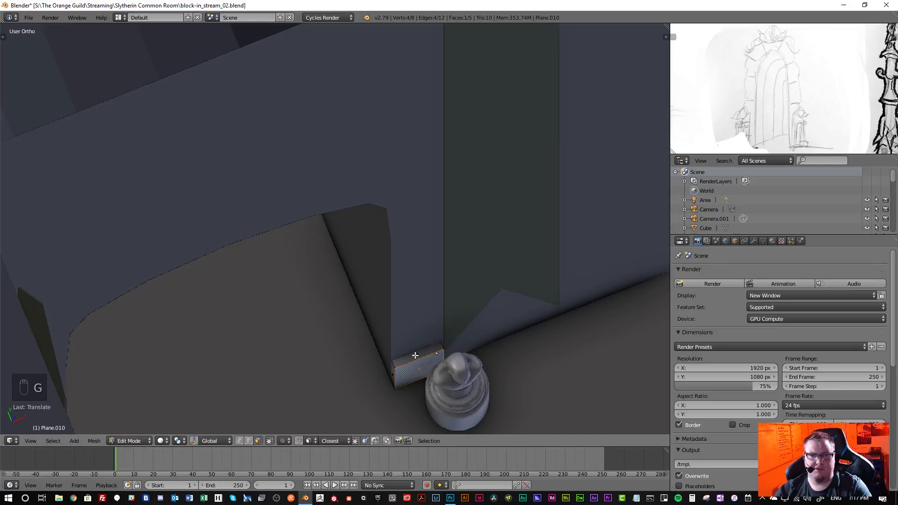
- Examine from several angles how the block meets the arch edge, wall and statue, and select its front face
right_click(415, 356)
scroll(409, 372, "down", 4)
middle_click_drag(407, 375, 385, 368)
scroll(385, 367, "up", 5)
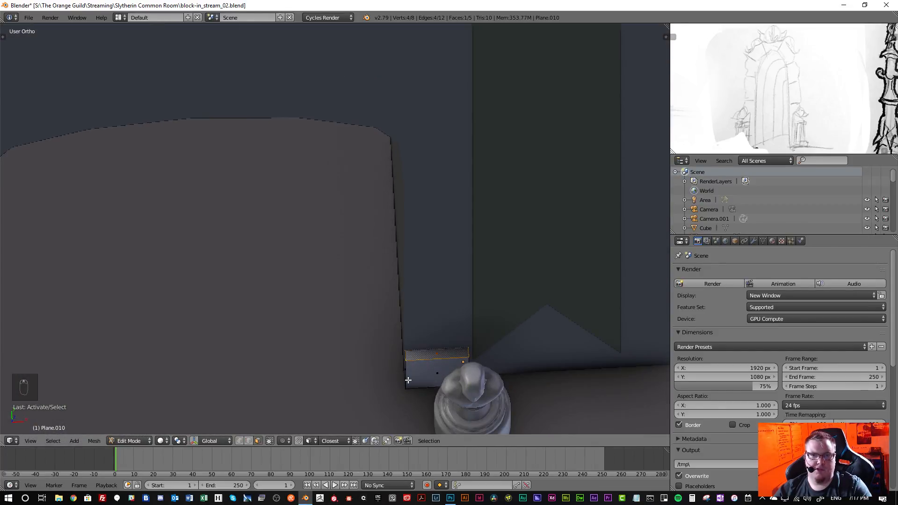
scroll(421, 367, "up", 2)
middle_click_drag(431, 371, 425, 302)
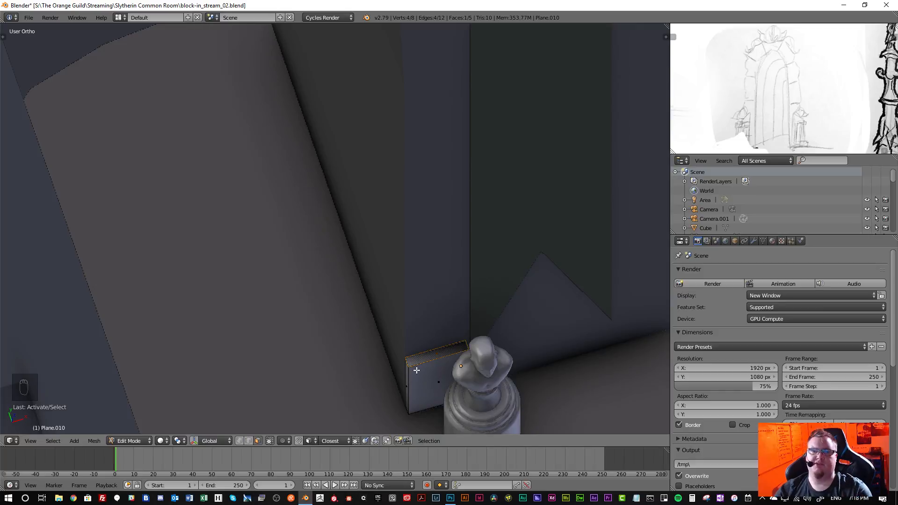
middle_click_drag(416, 371, 415, 363)
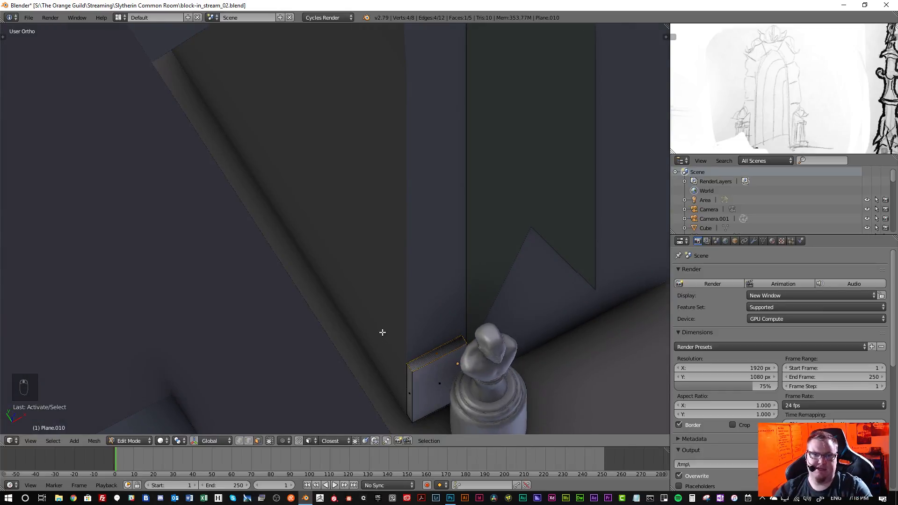
scroll(395, 337, "down", 1)
scroll(397, 341, "down", 1)
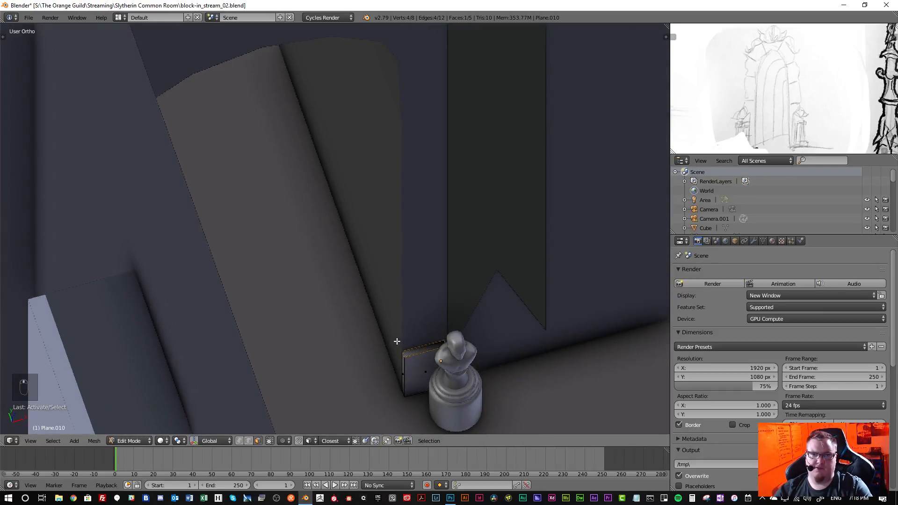
middle_click_drag(396, 342, 385, 359)
scroll(404, 341, "up", 4)
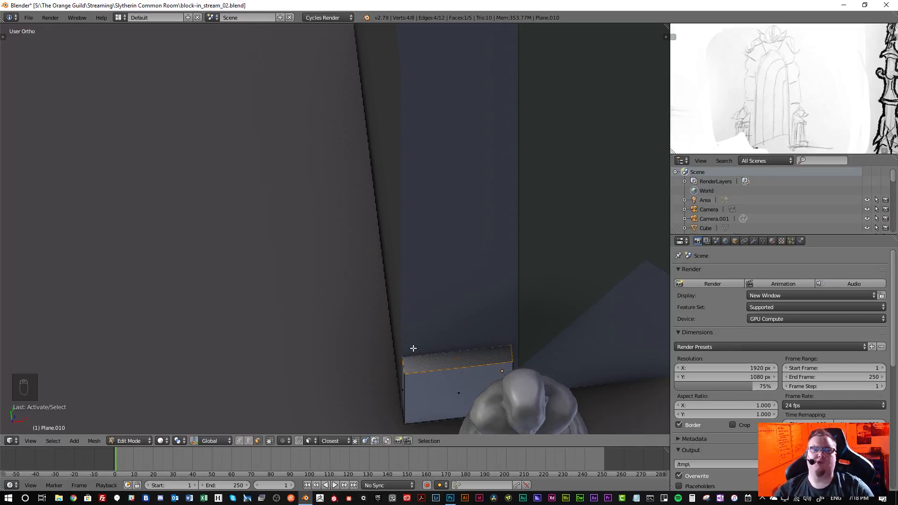
right_click(456, 389)
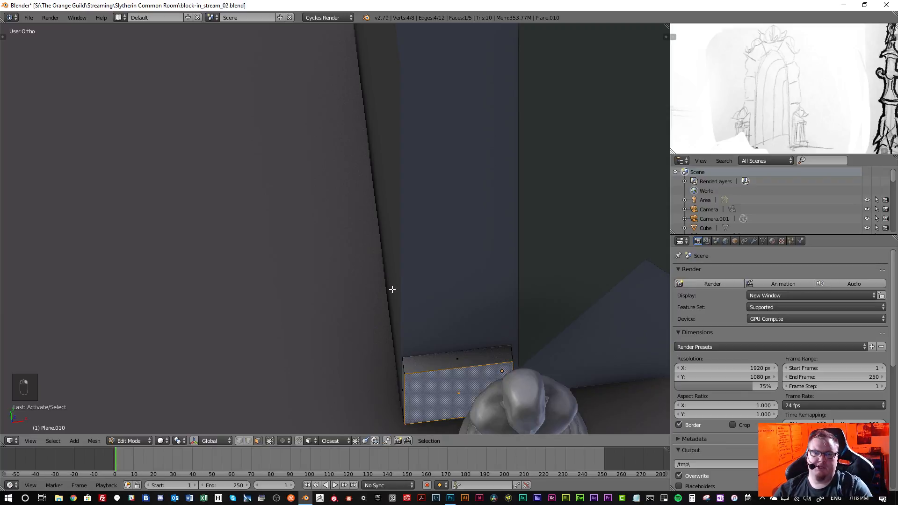
middle_click_drag(441, 331, 470, 340)
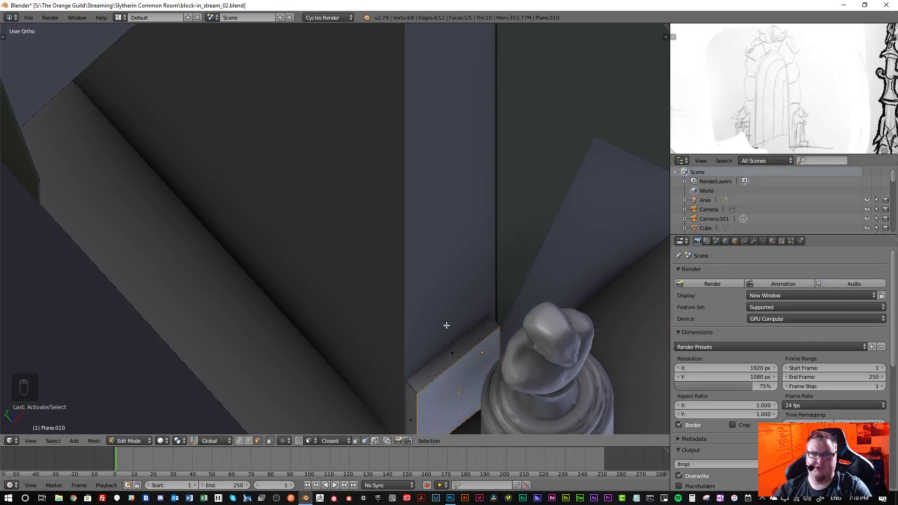
- Examine the base block against the doorway sketch from several distances and angles, and return to object mode
middle_click_drag(447, 325, 428, 318)
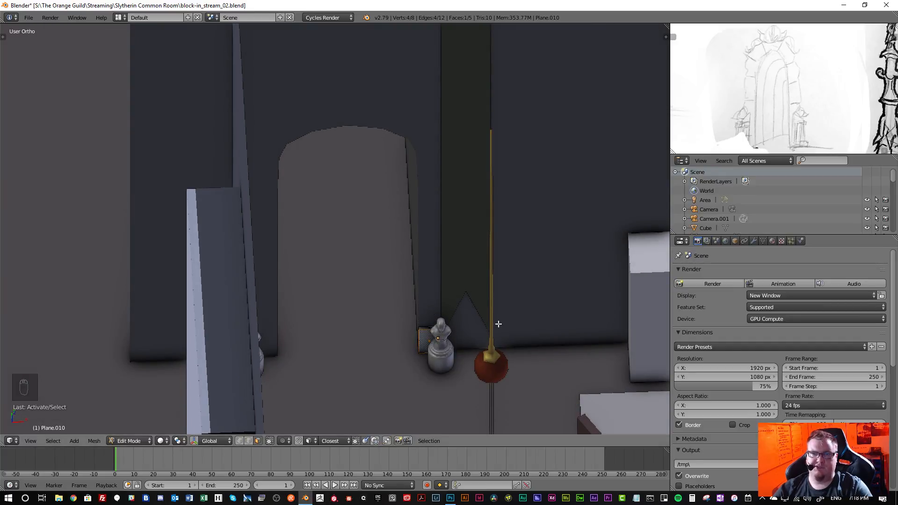
scroll(395, 337, "up", 5)
middle_click_drag(478, 333, 481, 344)
scroll(469, 292, "down", 5)
scroll(467, 289, "down", 3)
middle_click_drag(468, 284, 454, 253)
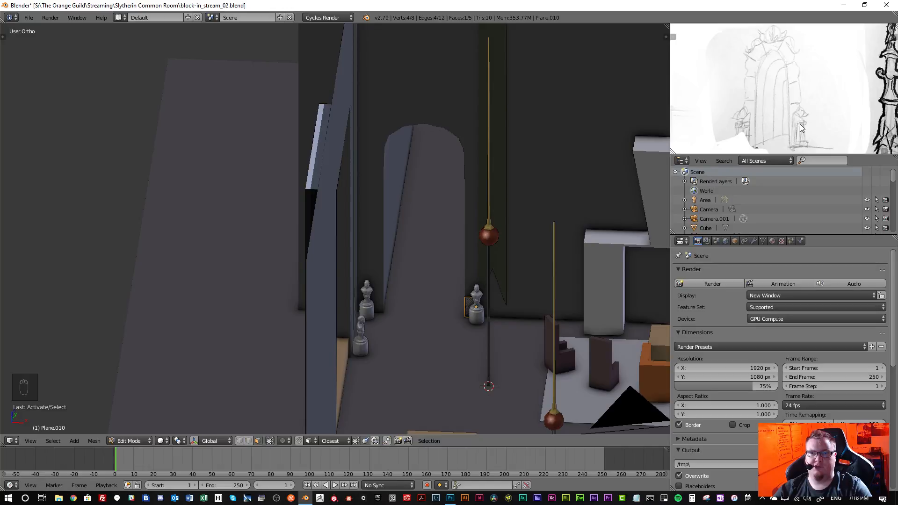
scroll(453, 310, "up", 7)
middle_click_drag(465, 344, 459, 383)
key("Tab")
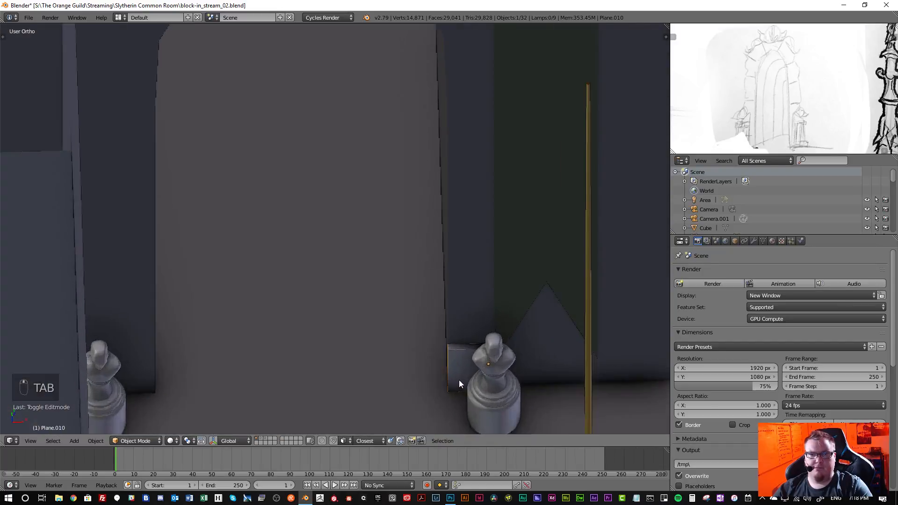
- Make two independent copies of the base block, placing them in a row across the arch opening
scroll(459, 380, "up", 2)
key("t")
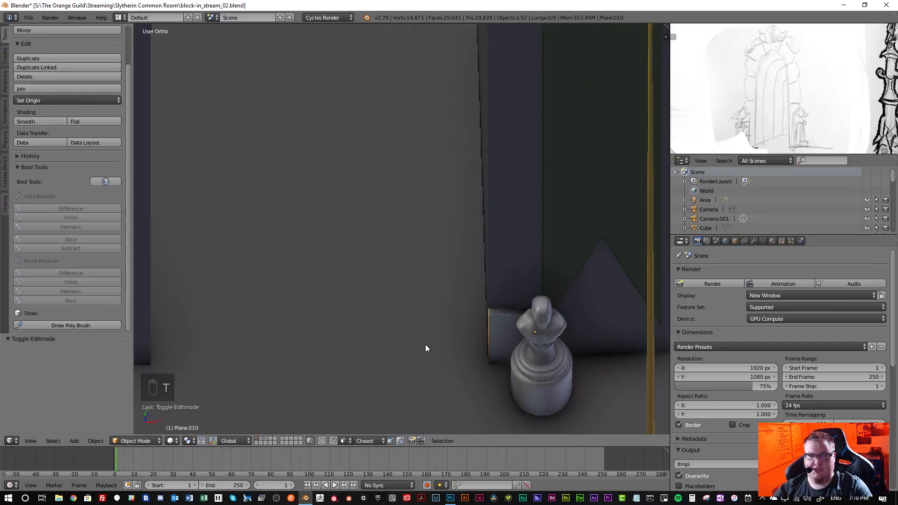
scroll(49, 150, "up", 3)
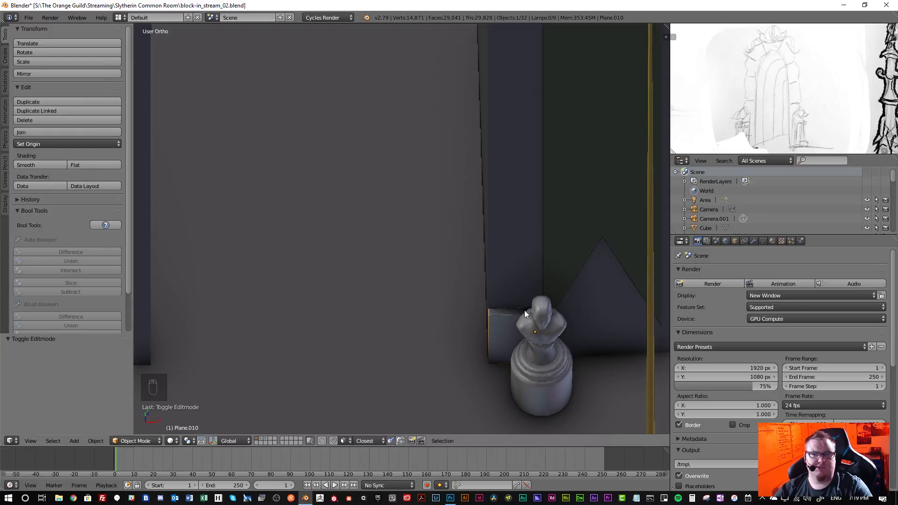
key("shift+d")
left_click(417, 302)
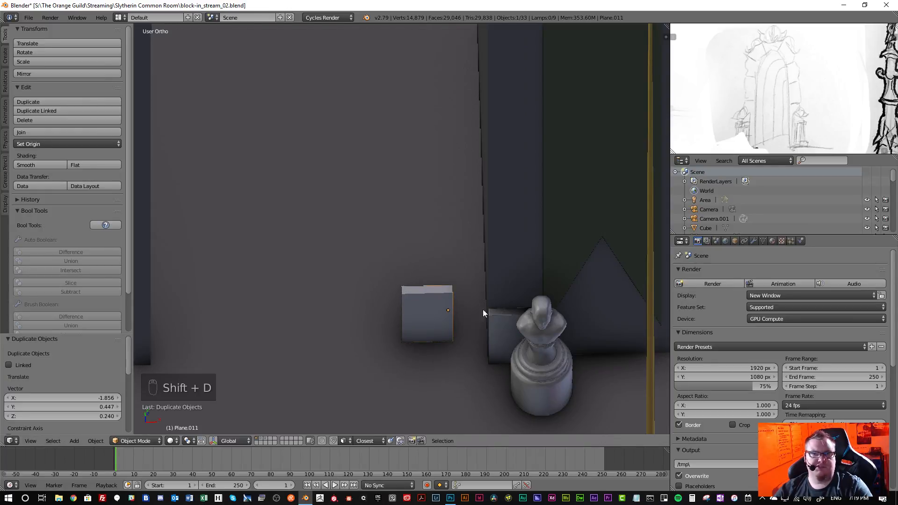
left_click(48, 101)
left_click(632, 84)
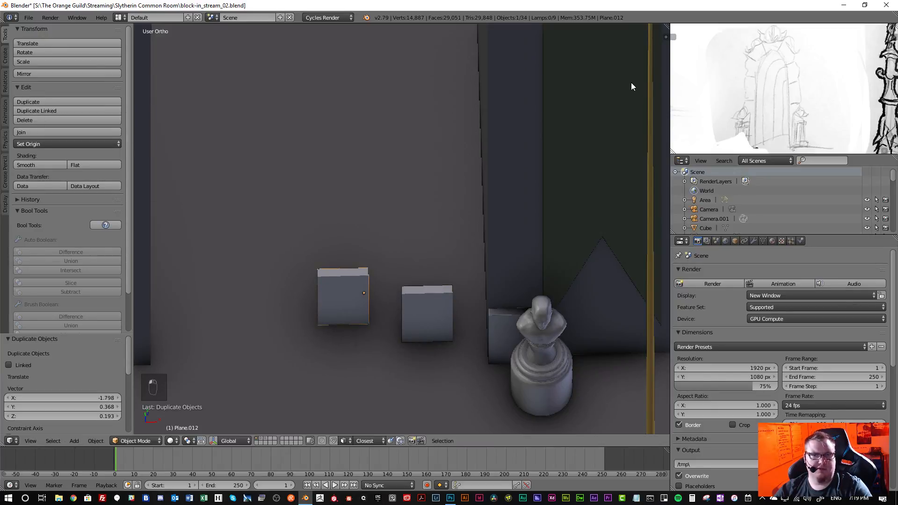
- Scale down the front face of the copy farthest from the original block to give it tapered sides
key("Tab")
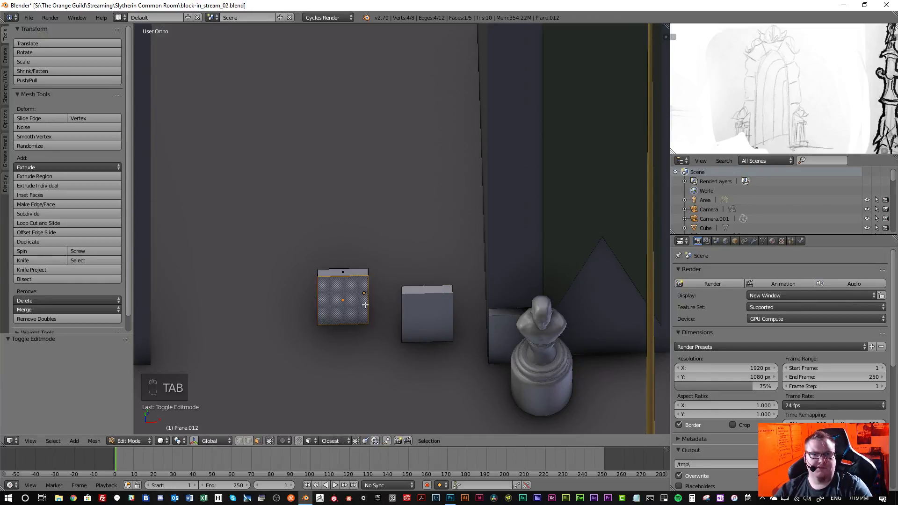
key("s")
left_click(398, 314)
key("Tab")
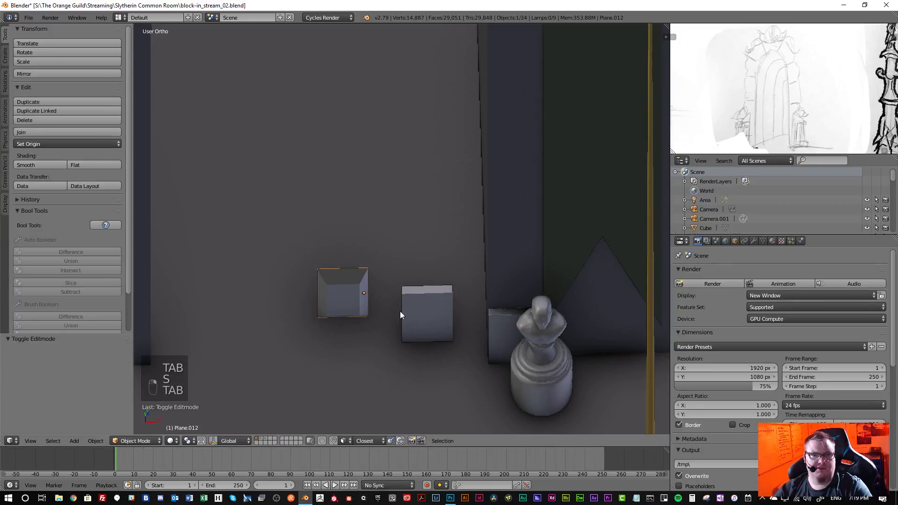
- Delete both copies of the block and reselect the original beside the statue
right_click(420, 309)
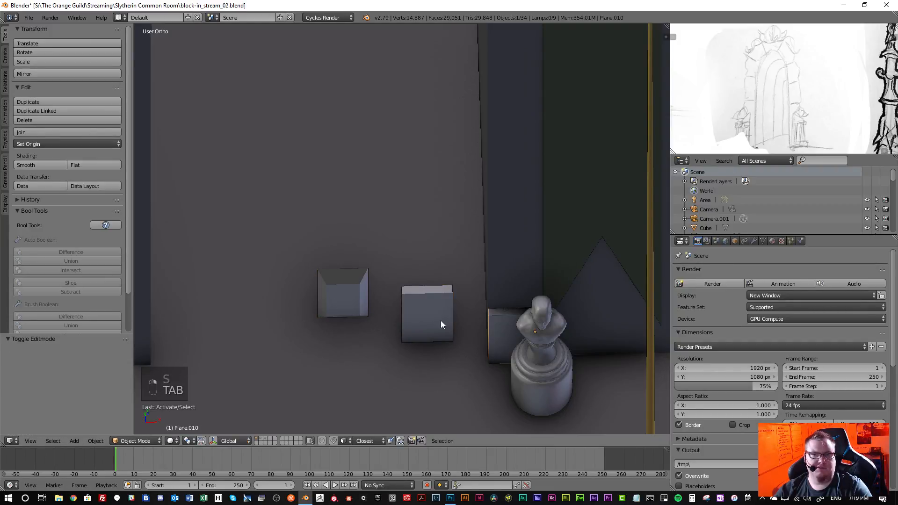
right_click(339, 290, "shift")
key("x")
left_click(341, 292)
right_click(505, 339)
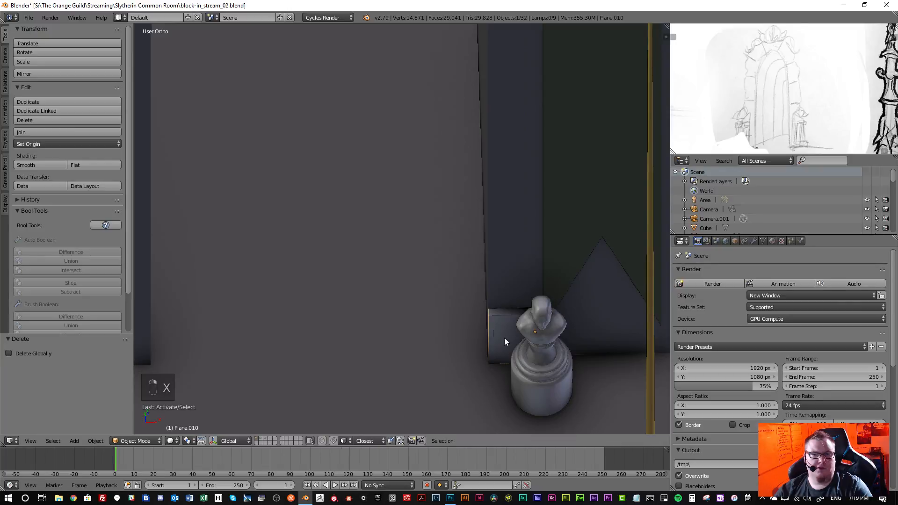
- Make a linked duplicate of the base block and place it in the arch opening, about 2.7 units away along X
left_click(59, 111)
left_click(583, 150)
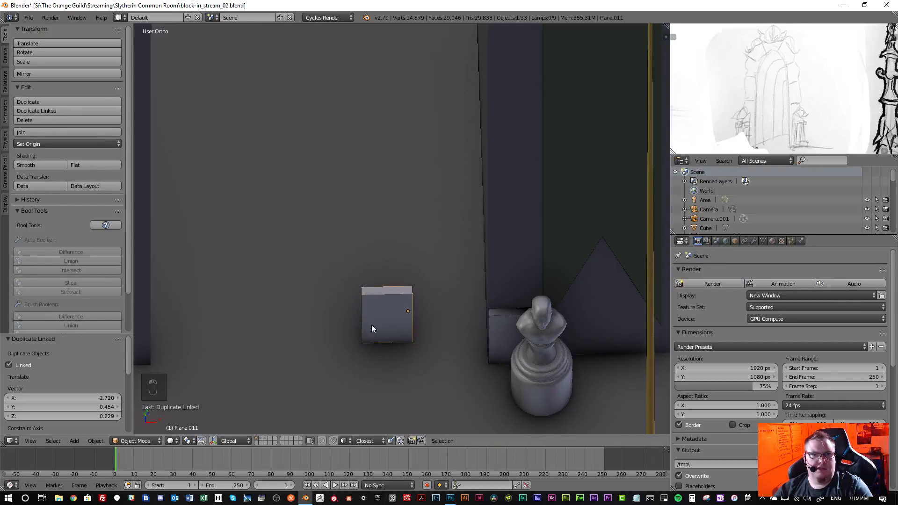
right_click(502, 330)
right_click(379, 312)
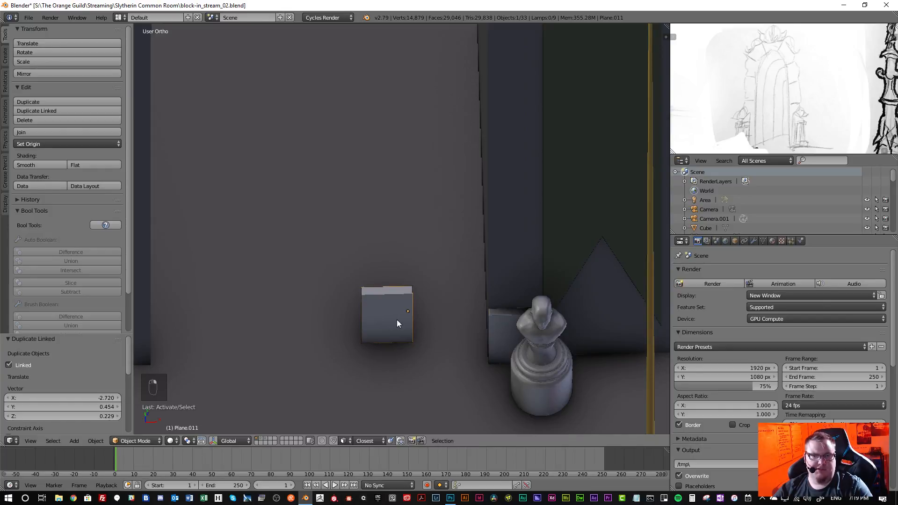
- Taper the linked copy by scaling down its front face in edit mode, and return to object mode
key("Tab")
key("s")
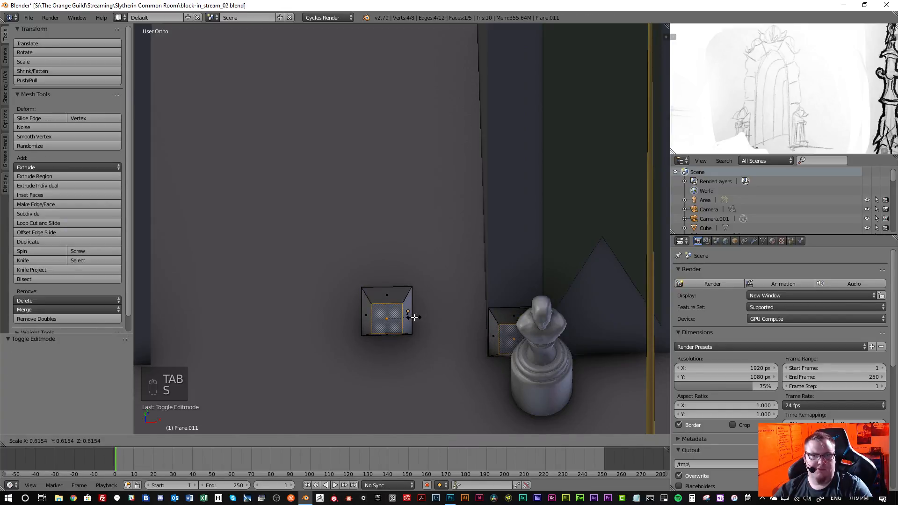
left_click(411, 315)
key("Tab")
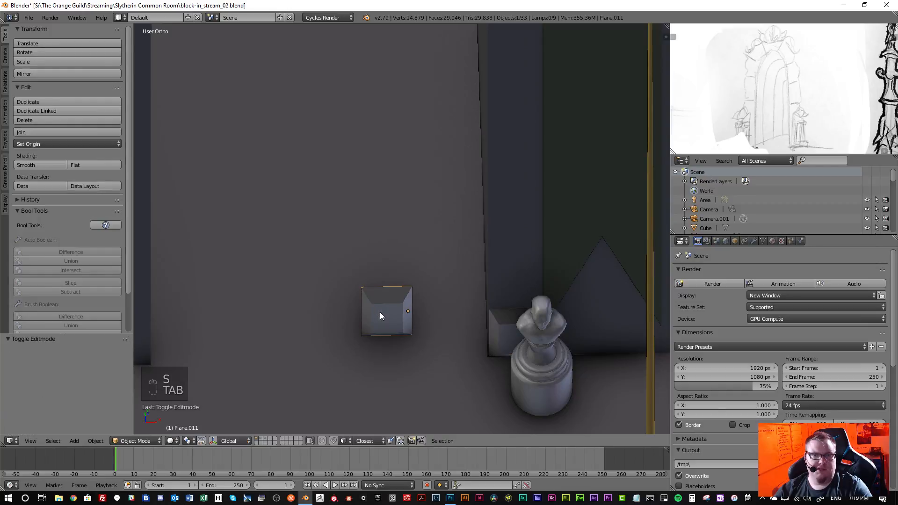
- Edit the statue in front of the base block, circle-select vertices on its head and scale them down, checking the other linked statues
scroll(380, 312, "down", 5)
scroll(391, 316, "up", 2)
right_click(453, 336)
key("Tab")
middle_click_drag(446, 347, 464, 351)
scroll(463, 351, "up", 5)
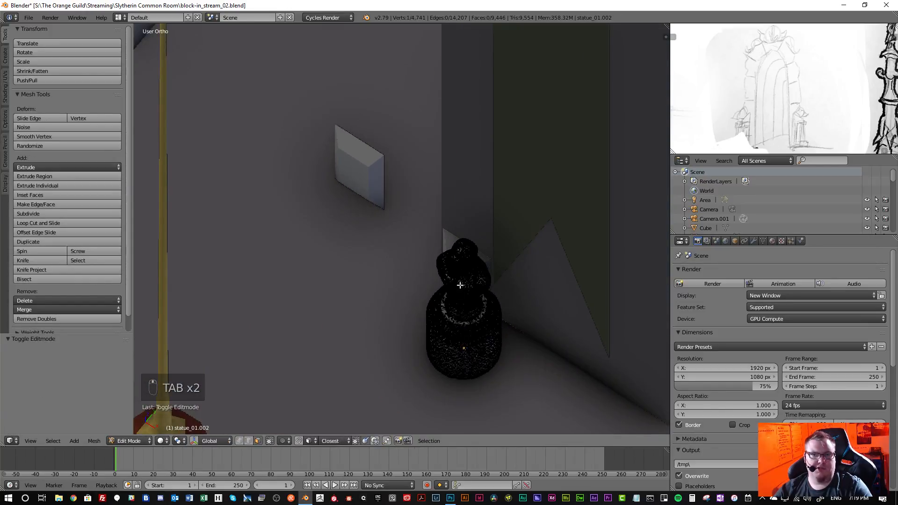
key("c")
left_click_drag(457, 255, 467, 270)
scroll(435, 292, "down", 4)
right_click(414, 298)
scroll(400, 312, "up", 1)
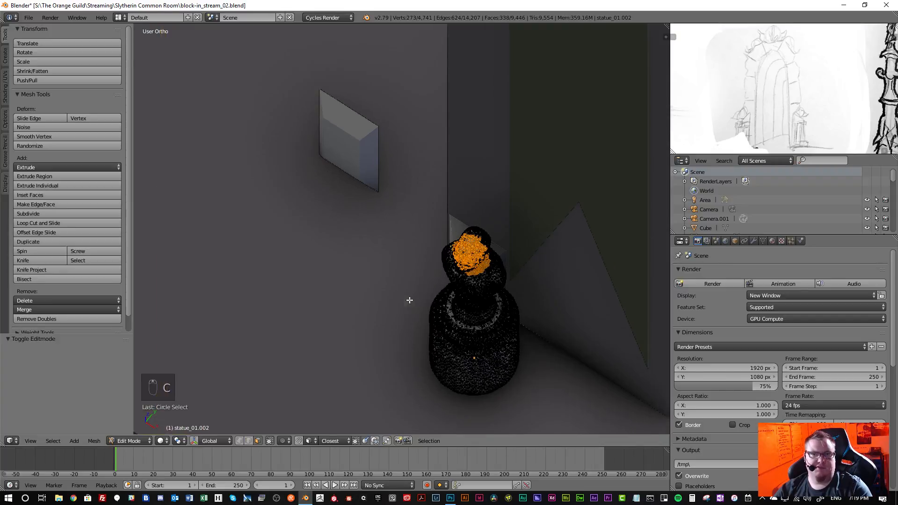
scroll(386, 306, "down", 7)
middle_click_drag(330, 277, 411, 281, "shift")
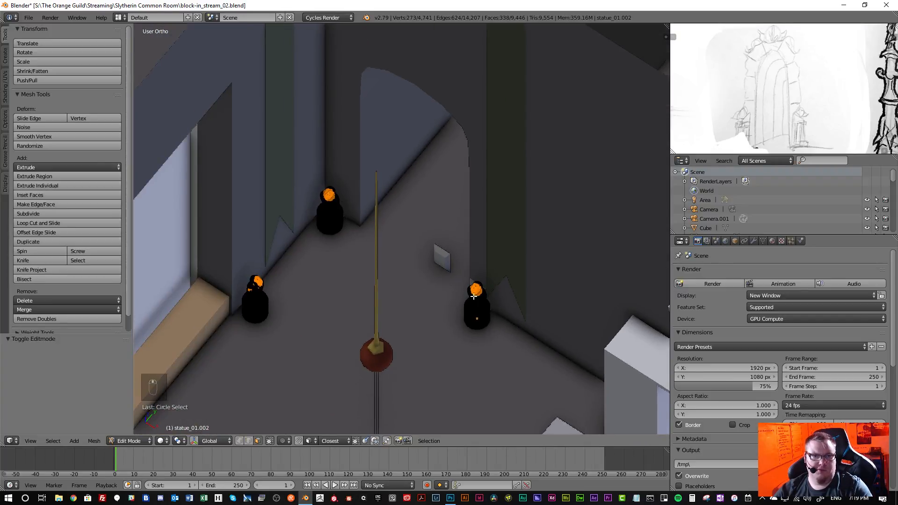
scroll(501, 321, "up", 5)
key("s")
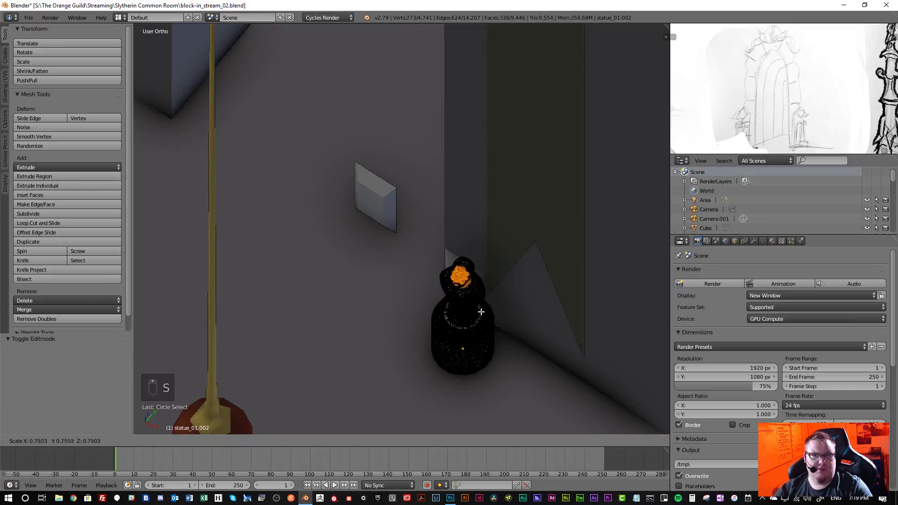
left_click(468, 308)
scroll(287, 250, "down", 6)
middle_click_drag(286, 250, 349, 279, "shift")
key("Tab")
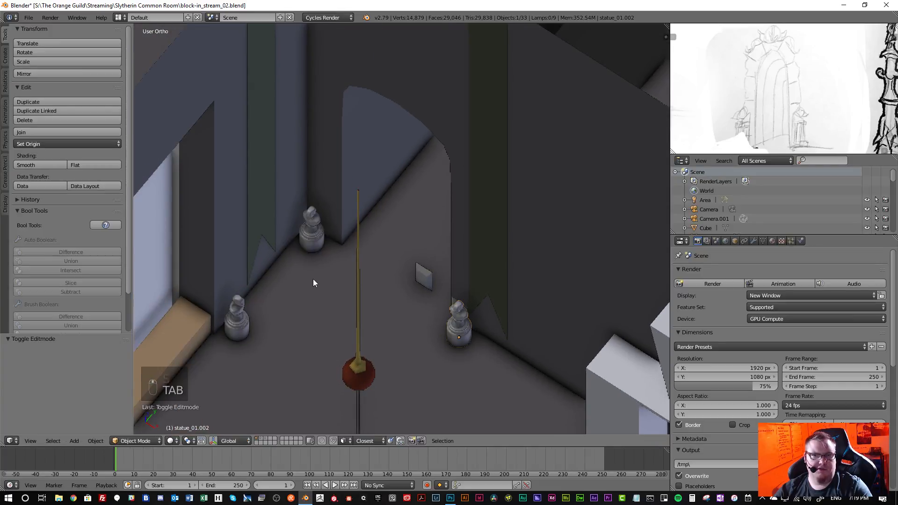
- Select the linked block copy, then undo the statue head scaling and the blocks' front-face taper
scroll(394, 321, "up", 3)
scroll(456, 299, "up", 5)
right_click(505, 212)
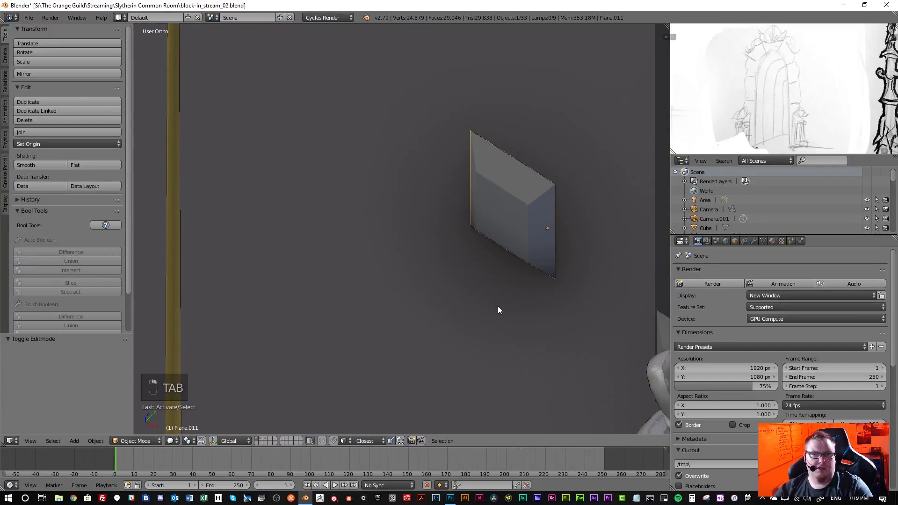
scroll(451, 323, "down", 5)
middle_click_drag(434, 313, 473, 304)
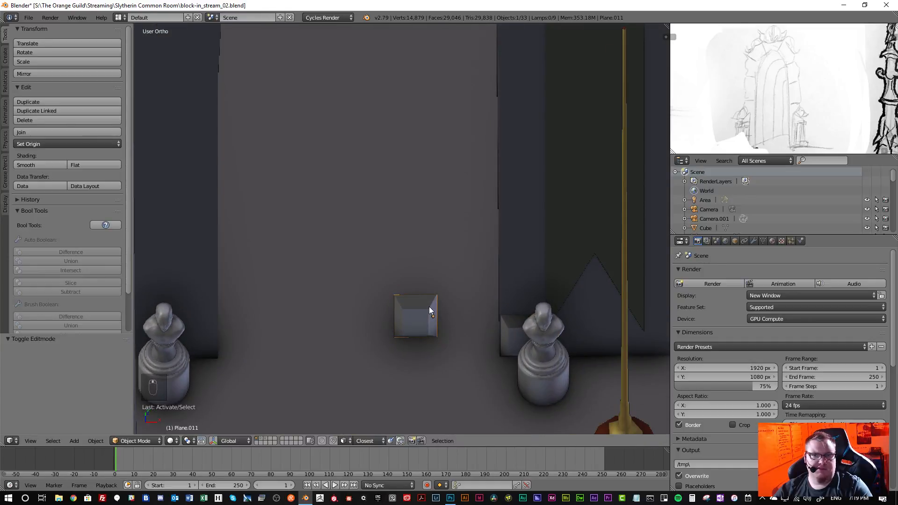
scroll(425, 315, "down", 1)
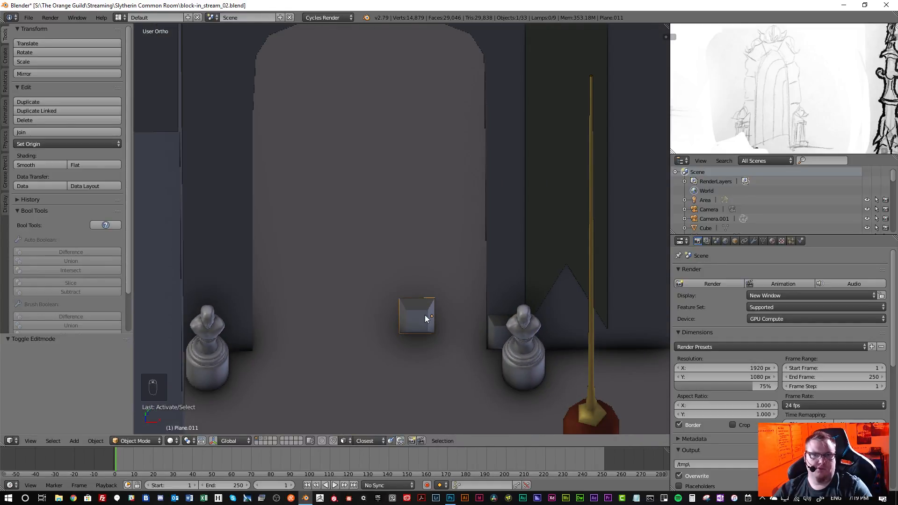
key("ctrl+z")
key("ctrl+z")
key("ctrl+z")
key("ctrl+z")
key("ctrl+z")
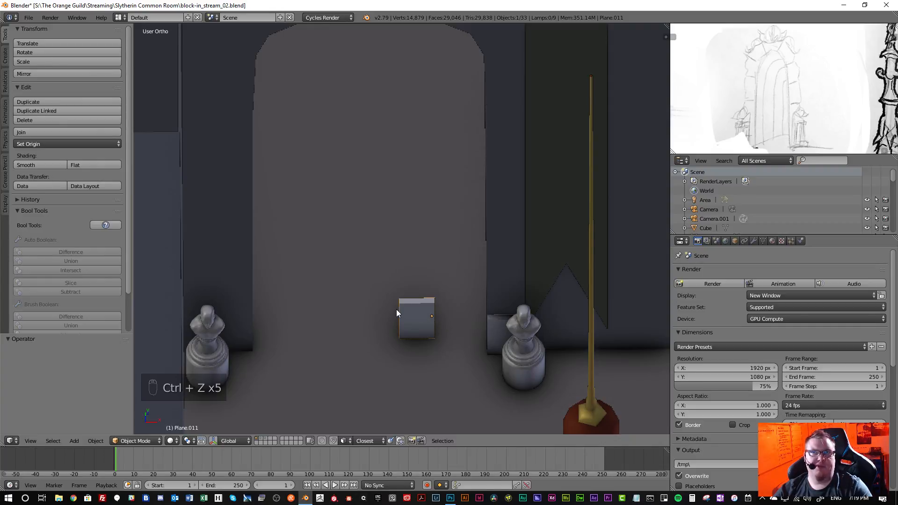
scroll(415, 316, "down", 3)
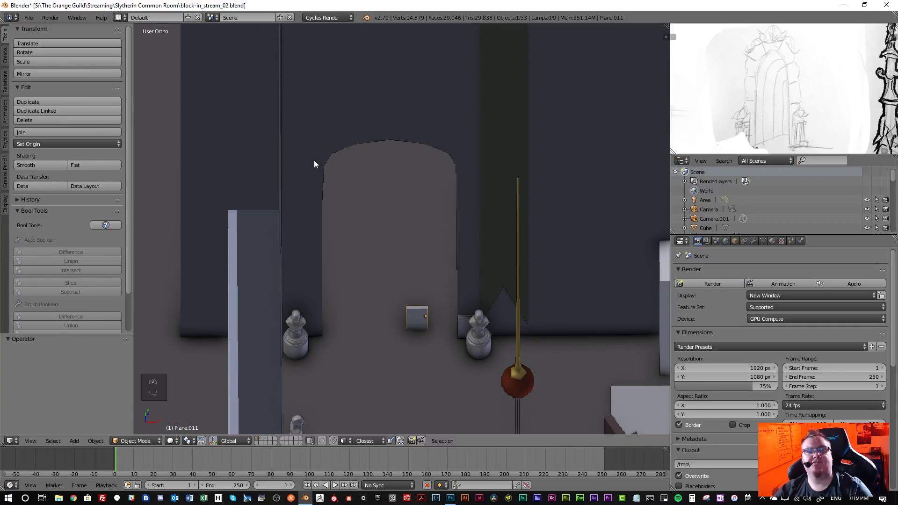
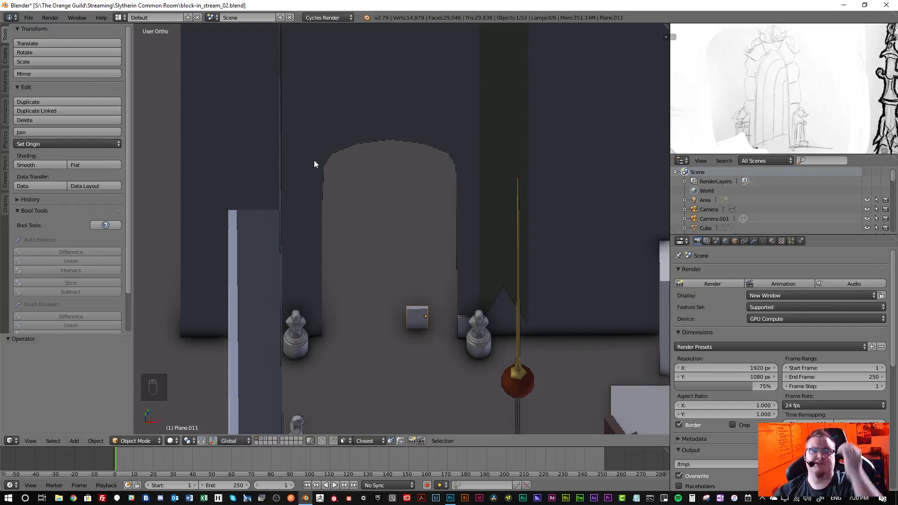
- Delete the linked copy of the block standing in the arch opening
scroll(426, 309, "up", 4)
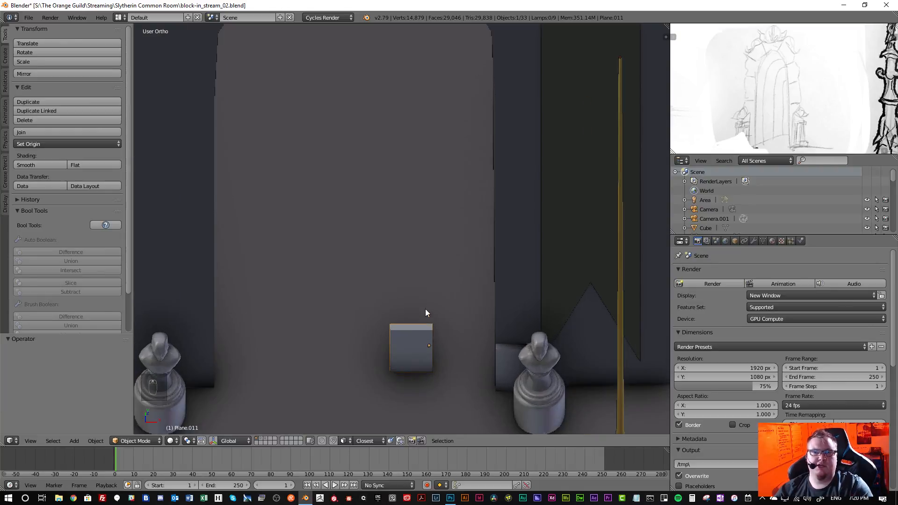
scroll(412, 339, "down", 3)
middle_click_drag(414, 338, 408, 251)
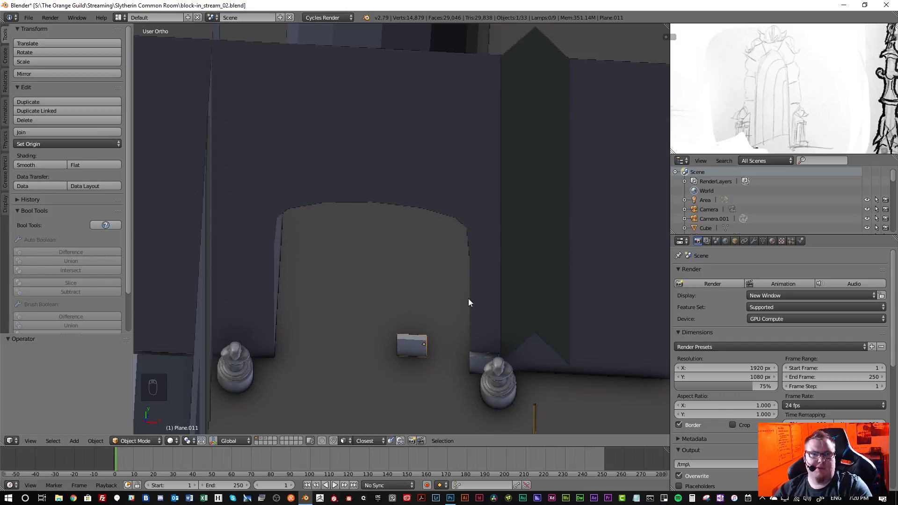
middle_click_drag(412, 342, 439, 338)
scroll(424, 336, "up", 3)
right_click(412, 339)
key("x")
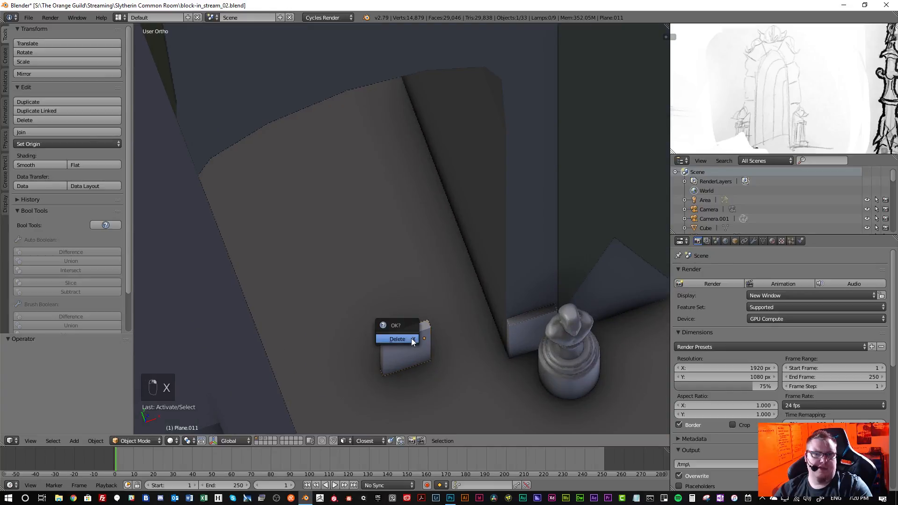
left_click(411, 339)
- Compare the base block and the arch opening with the doorway sketch, and select the wall containing the arch
right_click(517, 332)
scroll(518, 334, "down", 2)
key("Tab")
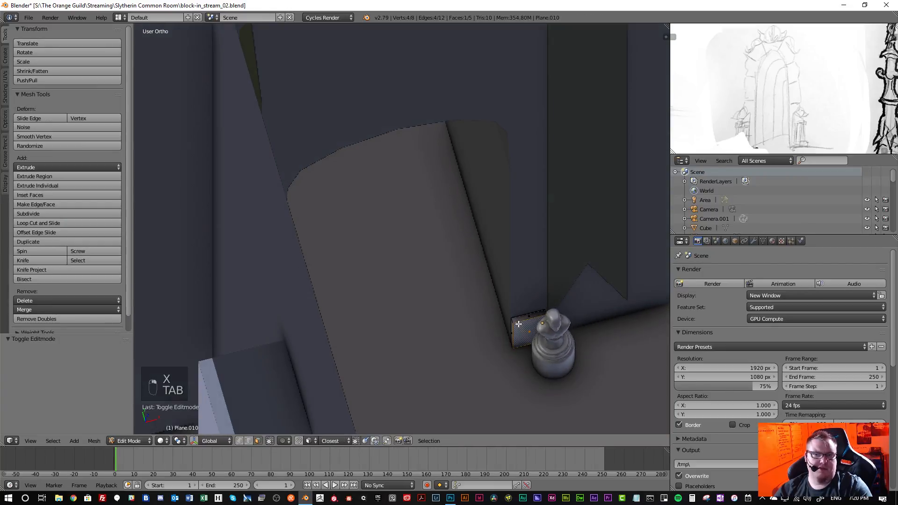
middle_click_drag(517, 325, 462, 315)
key("Tab")
scroll(472, 317, "down", 4)
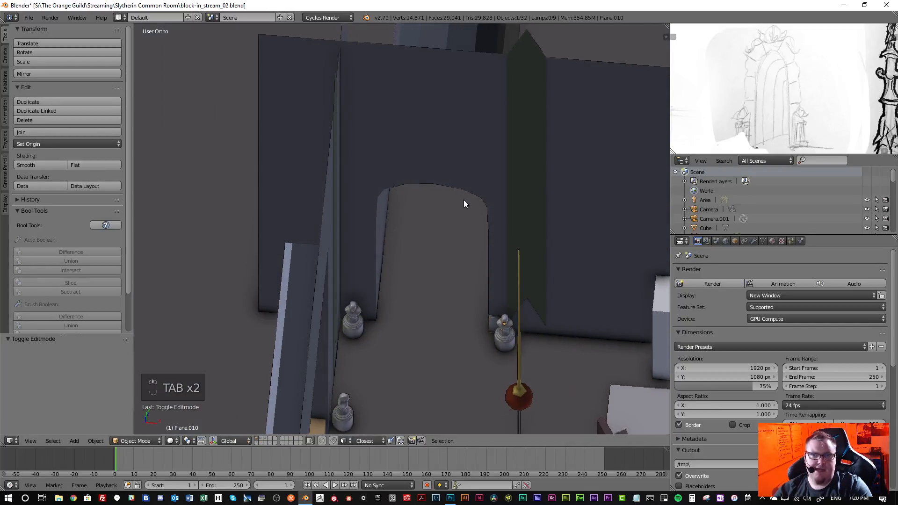
right_click(483, 204)
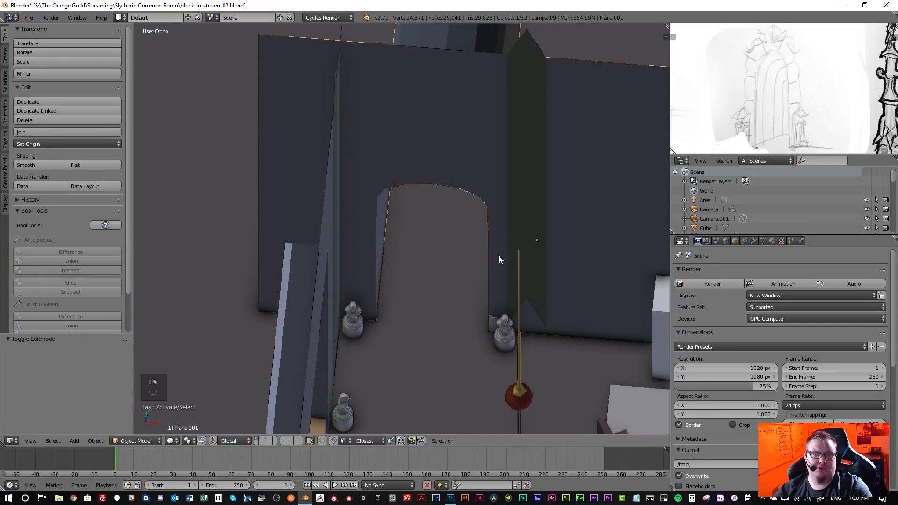
middle_click_drag(488, 298, 529, 319)
scroll(566, 338, "up", 2)
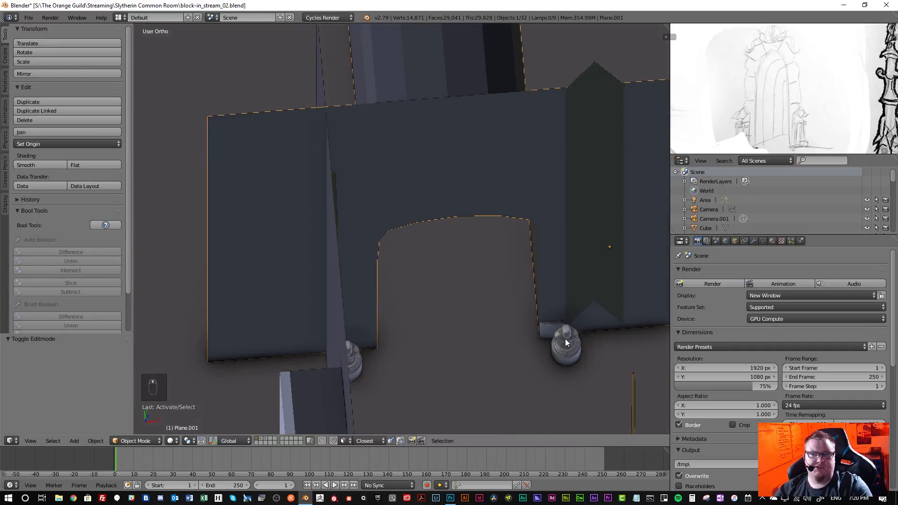
right_click(547, 332)
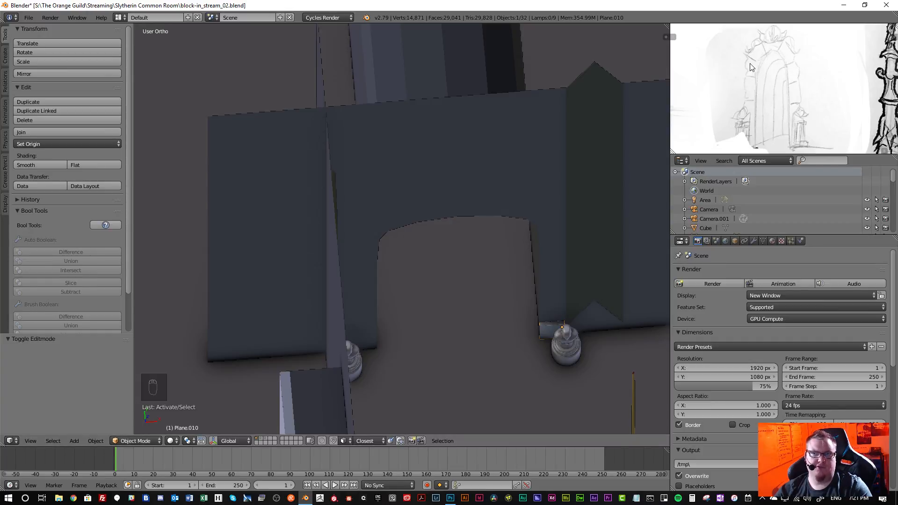
right_click(473, 208)
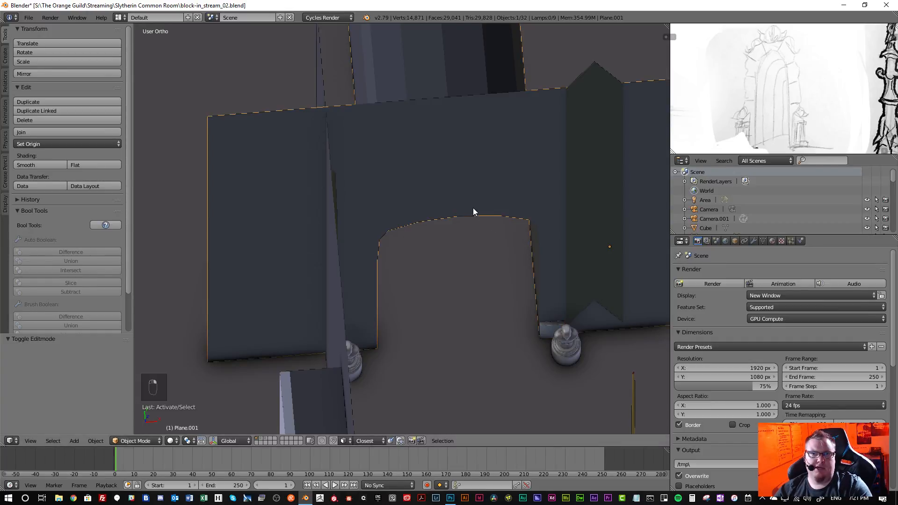
- Edit the arch wall's mesh in vertex select mode and select two opposite vertices, one on each side of the opening
right_click(548, 338)
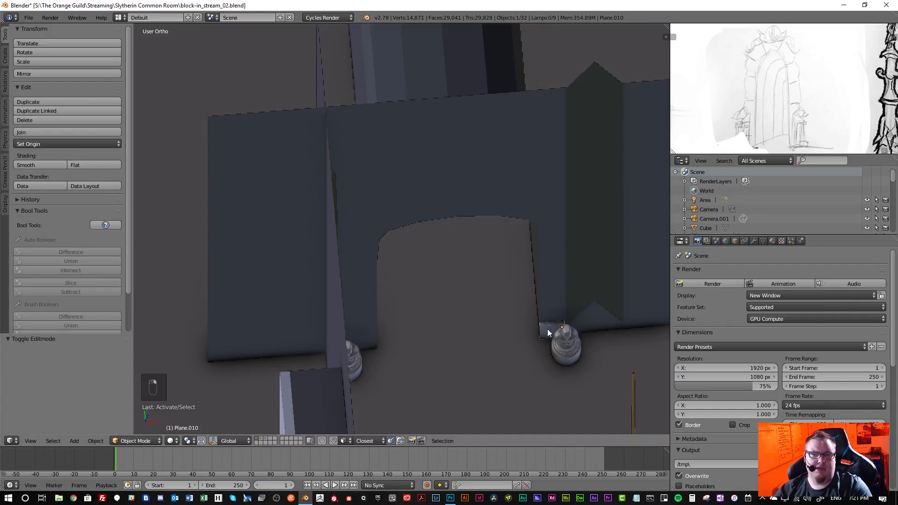
mouse_move(544, 332)
middle_mouse_down()
mouse_move(530, 344)
mouse_move(548, 334)
middle_mouse_up()
scroll(549, 329, "up", 4)
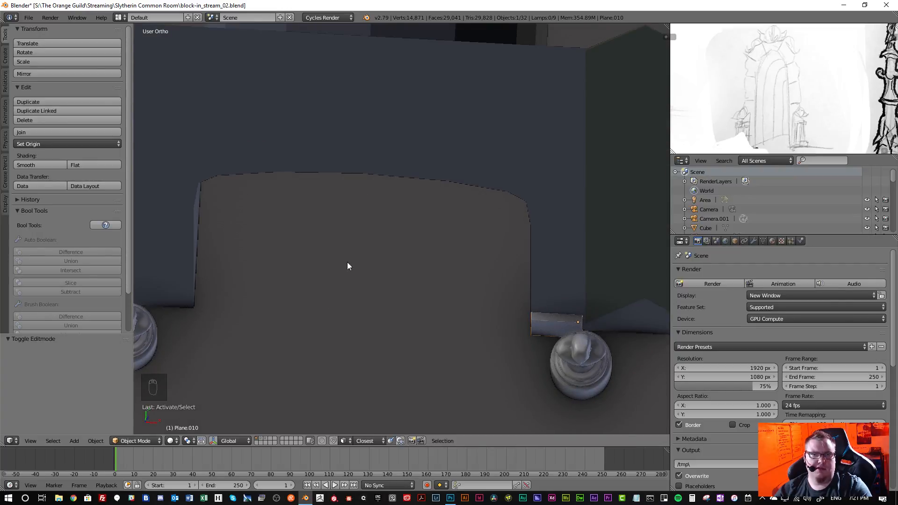
scroll(369, 247, "down", 4)
right_click(390, 209)
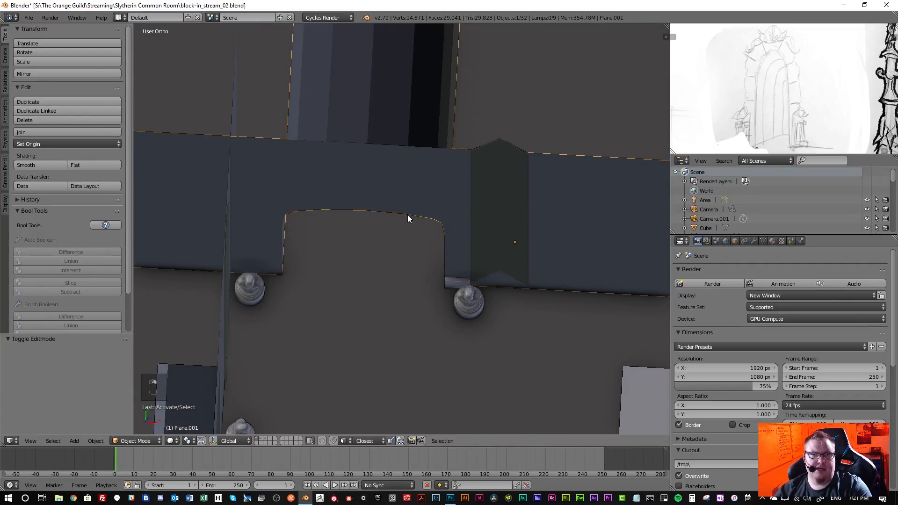
key("Tab")
middle_click_drag(358, 253, 417, 229)
key("ctrl+Tab")
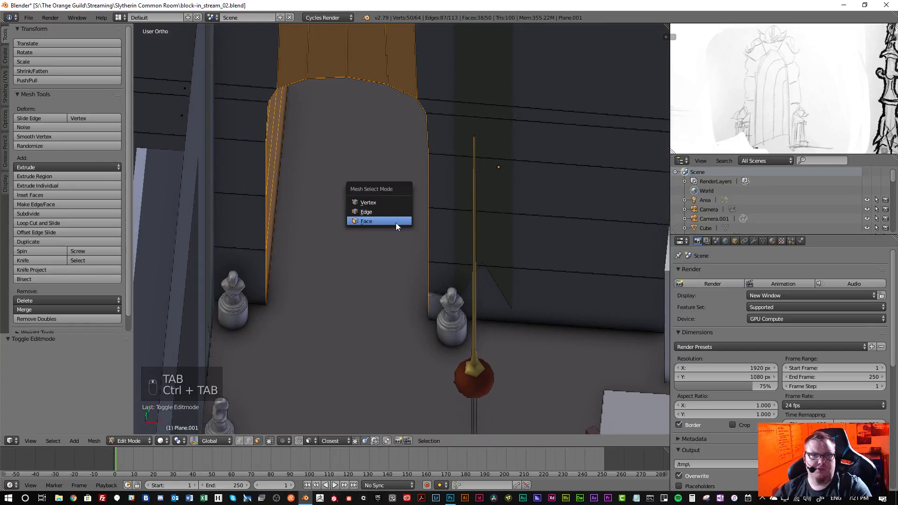
left_click(388, 207)
right_click(427, 205)
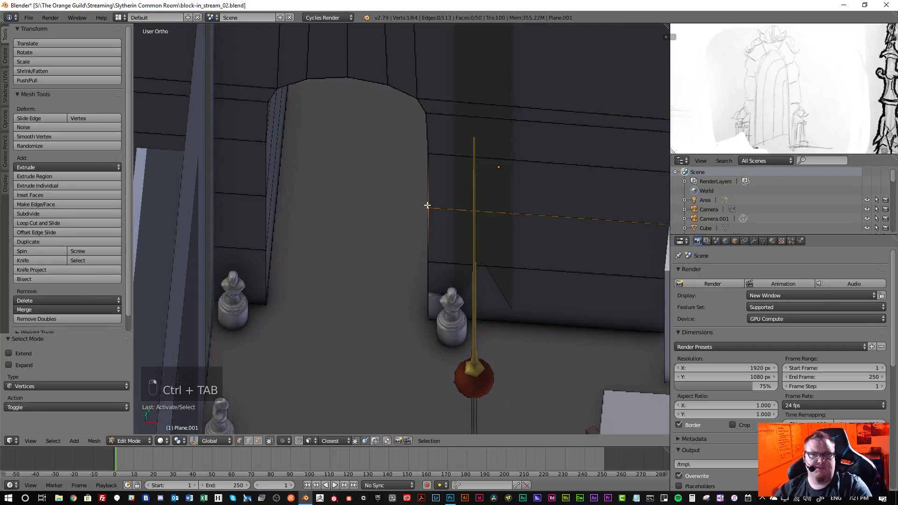
right_click(265, 199, "shift")
- Snap the 3D cursor to the midpoint between the two selected arch vertices
scroll(291, 250, "down", 4)
middle_click_drag(315, 195, 349, 236)
scroll(351, 227, "up", 3)
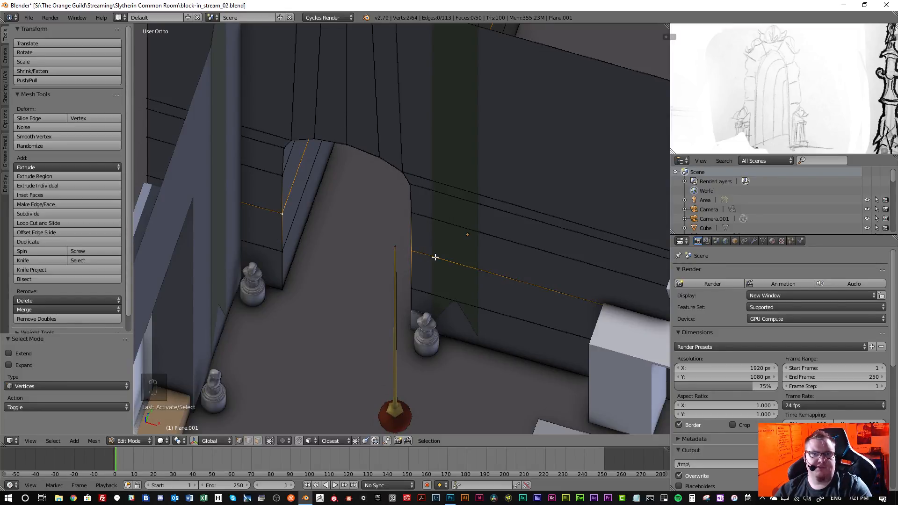
middle_click_drag(354, 232, 369, 239)
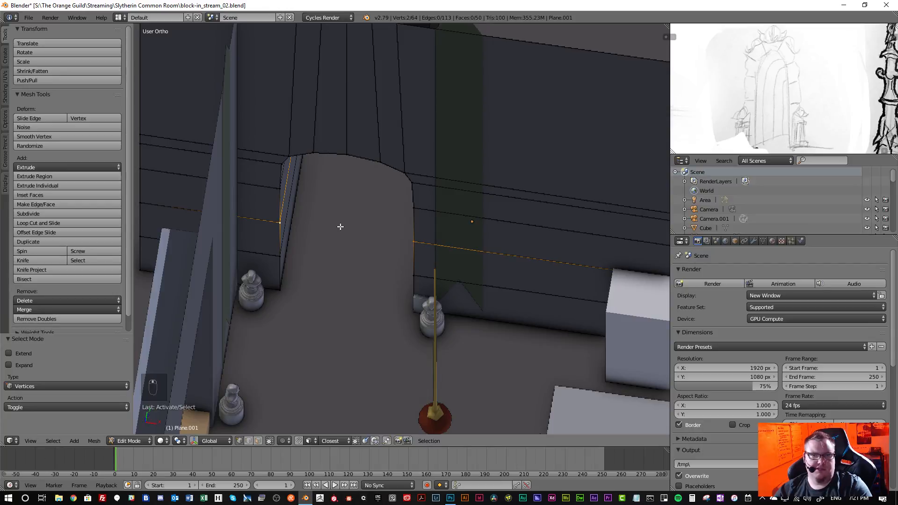
key("shift+s")
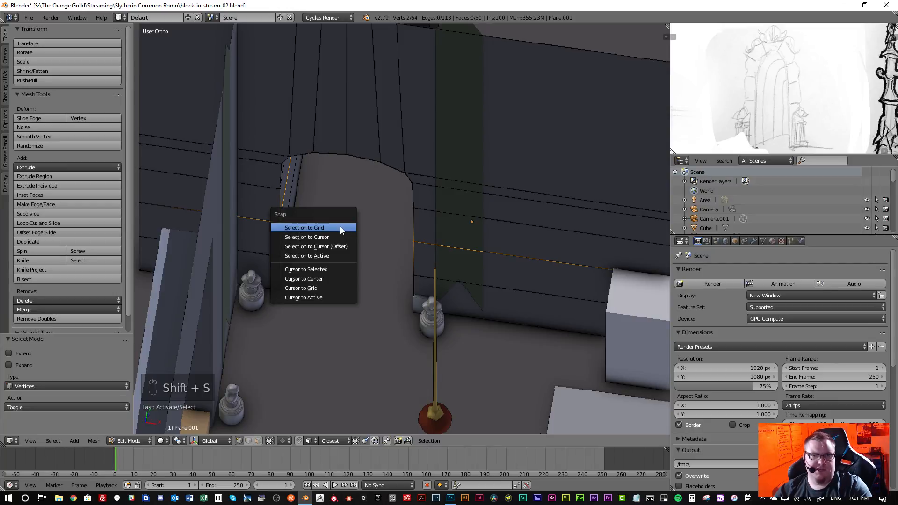
left_click(338, 268)
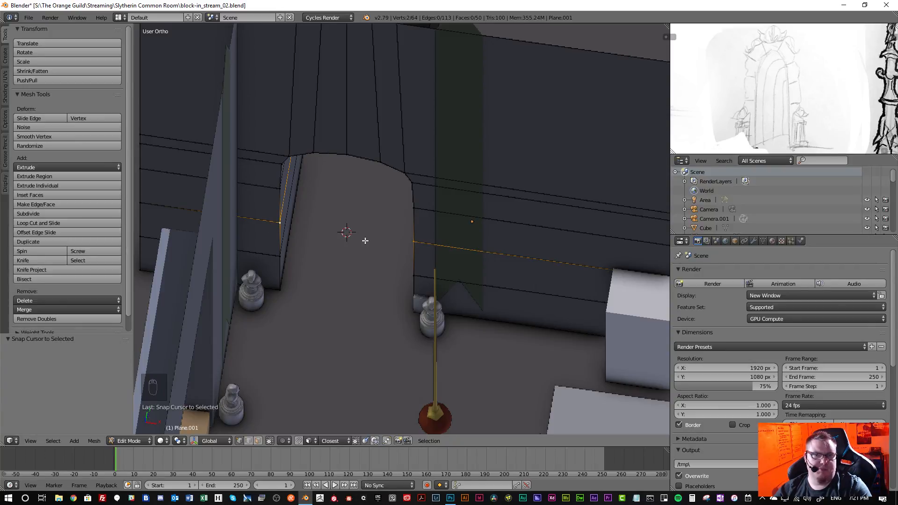
- Leave the wall's mesh editing and select the base block behind the statue beside the arch
scroll(359, 258, "down", 2)
middle_click_drag(359, 257, 372, 266)
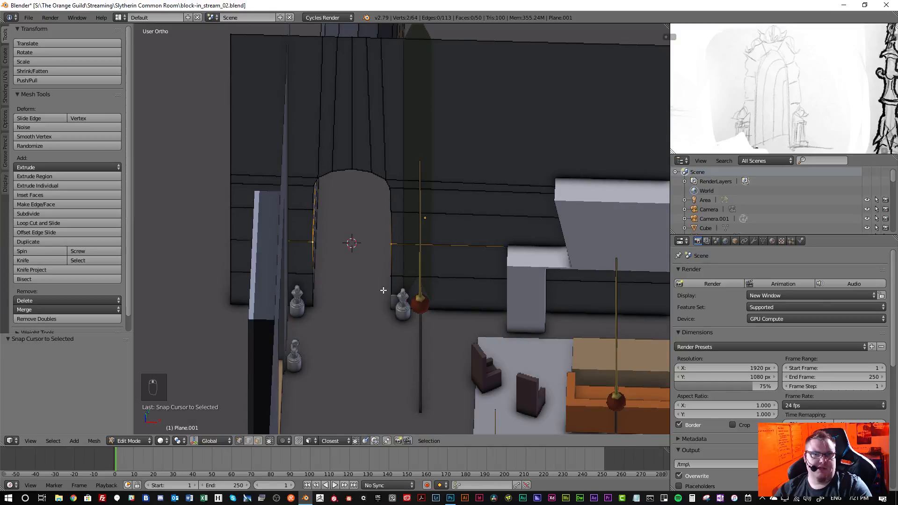
scroll(390, 303, "up", 4)
key("Tab")
left_click(402, 293)
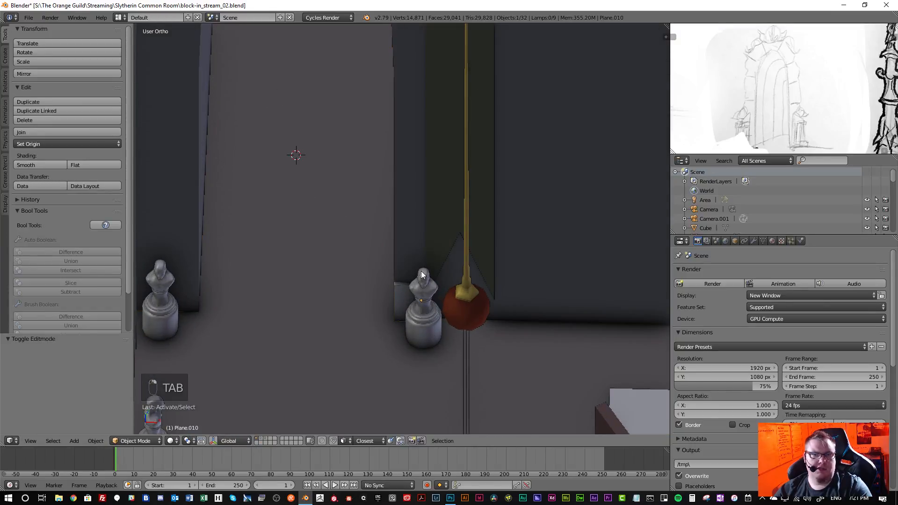
- Set the base block's origin to the 3D cursor in the middle of the arch opening
scroll(369, 202, "down", 2)
middle_click_drag(367, 208, 384, 244)
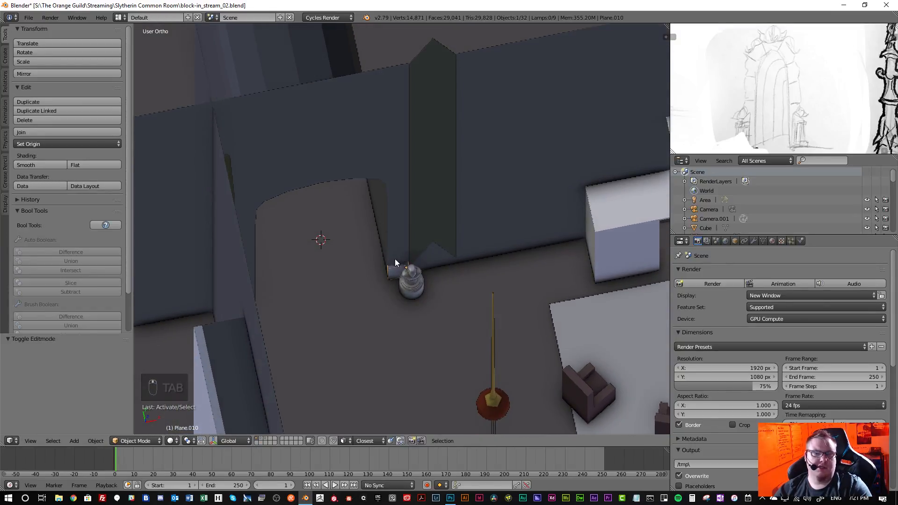
scroll(396, 272, "up", 3)
middle_click_drag(397, 276, 542, 296)
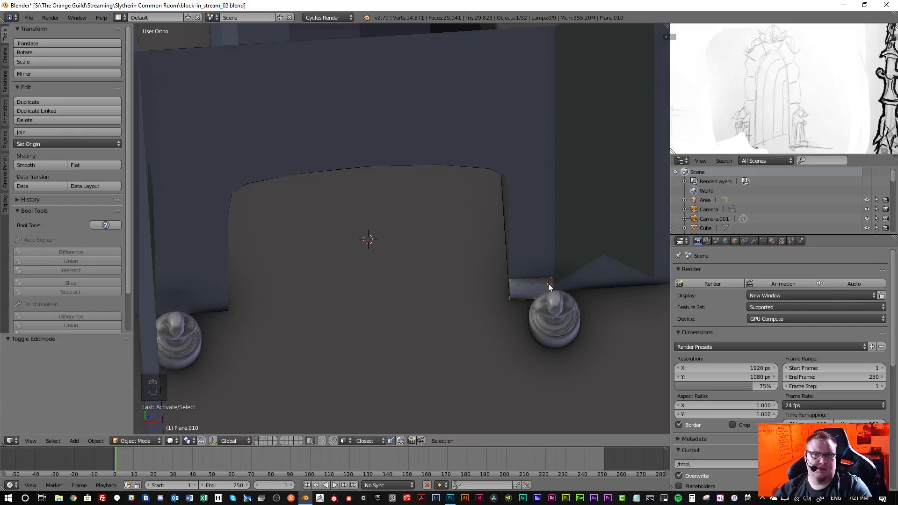
middle_click_drag(549, 283, 517, 283)
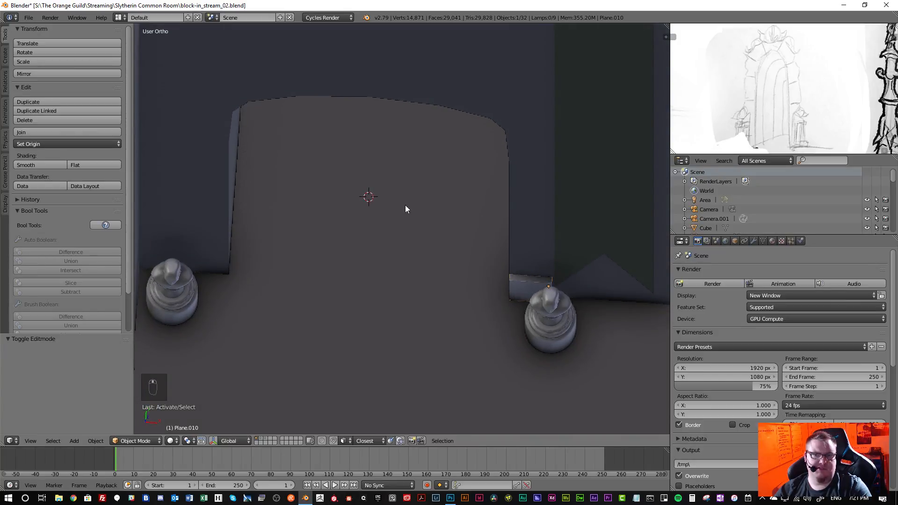
middle_click_drag(375, 196, 390, 206)
key("shift+s")
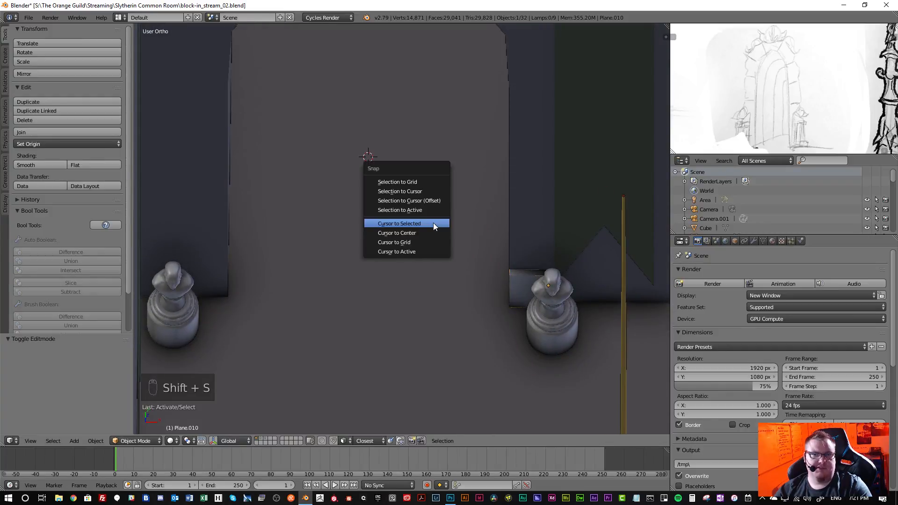
key("shift+s")
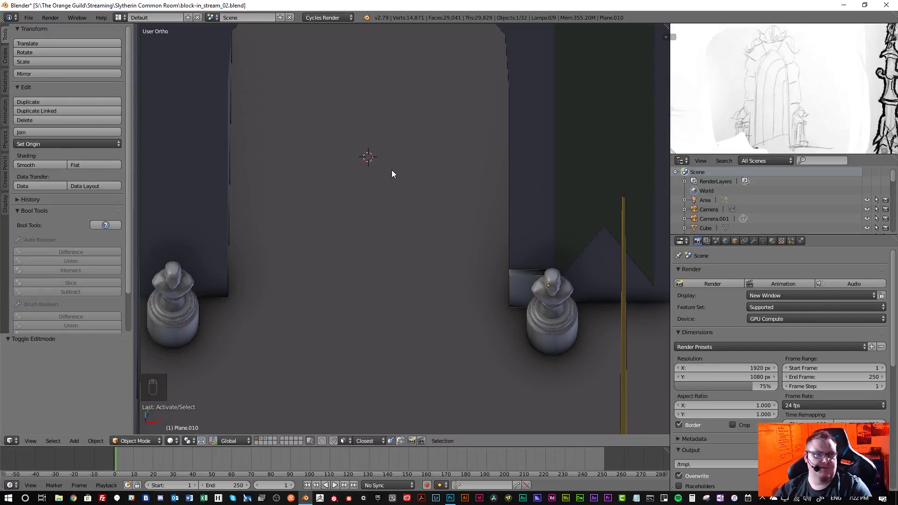
left_click(94, 144)
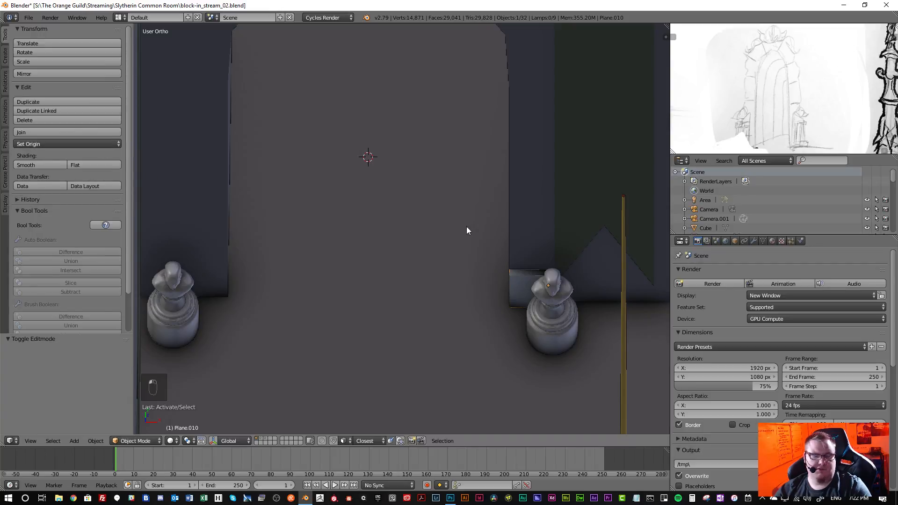
key("ctrl+alt+shift+c")
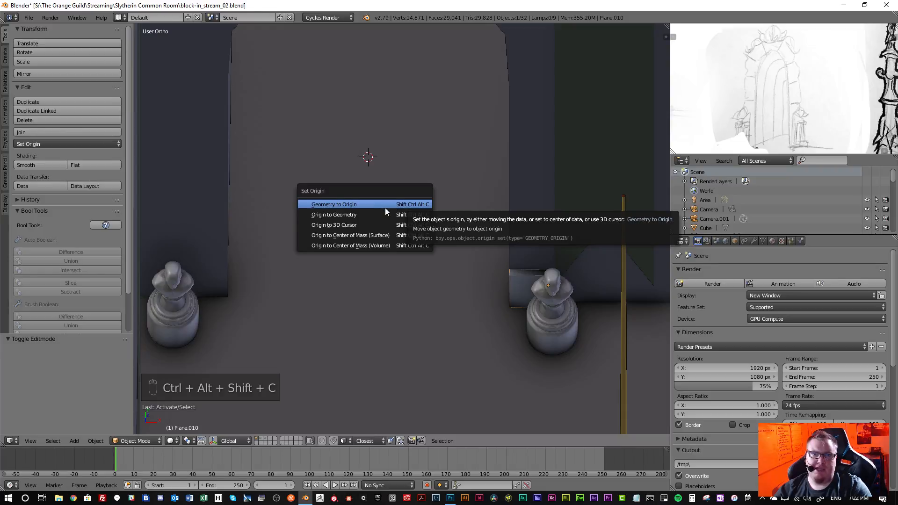
left_click(343, 224)
- Reselect the base block and add a Mirror modifier on the X axis to repeat it across the arch
middle_click_drag(372, 160, 362, 182)
right_click(483, 264)
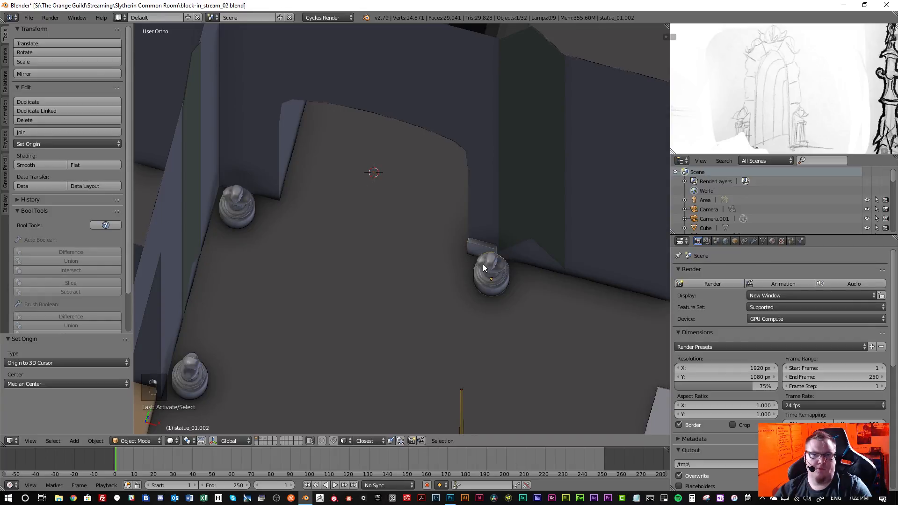
right_click(479, 246)
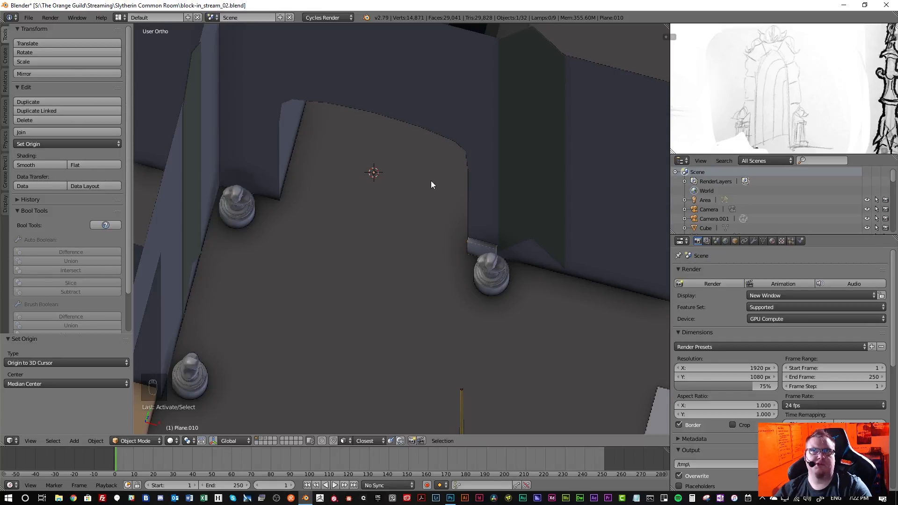
scroll(472, 242, "down", 1)
middle_click_drag(465, 245, 478, 236)
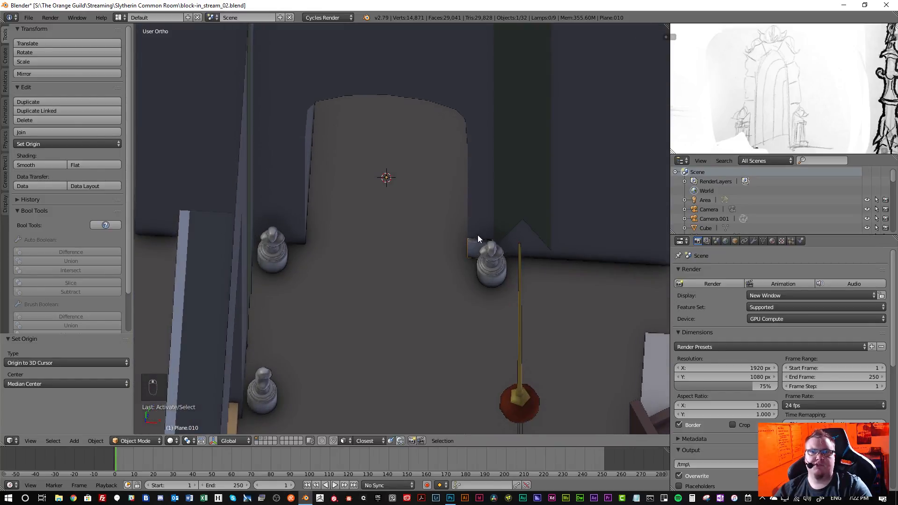
scroll(473, 245, "up", 3)
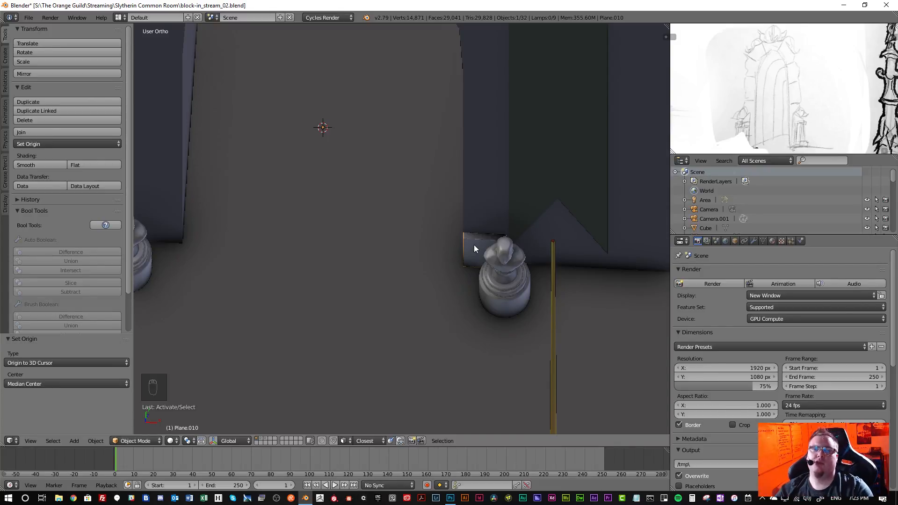
scroll(470, 239, "down", 2)
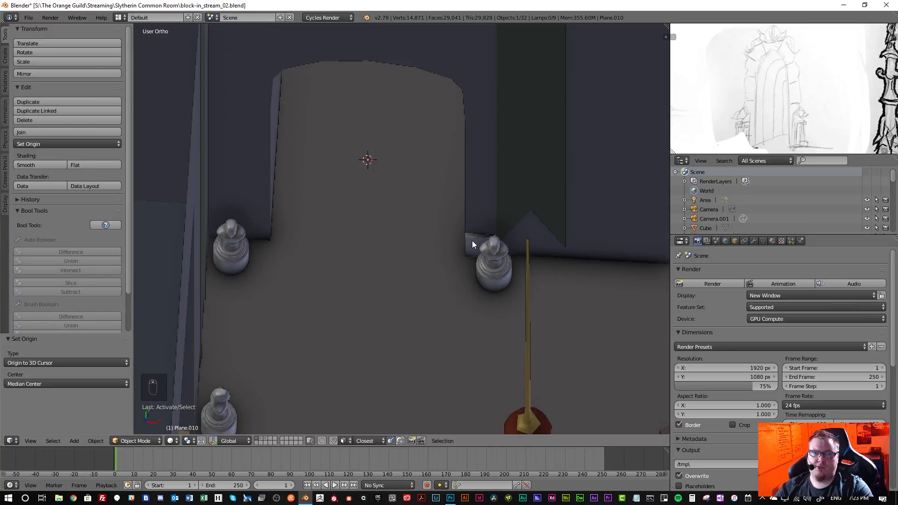
middle_click_drag(473, 240, 467, 248)
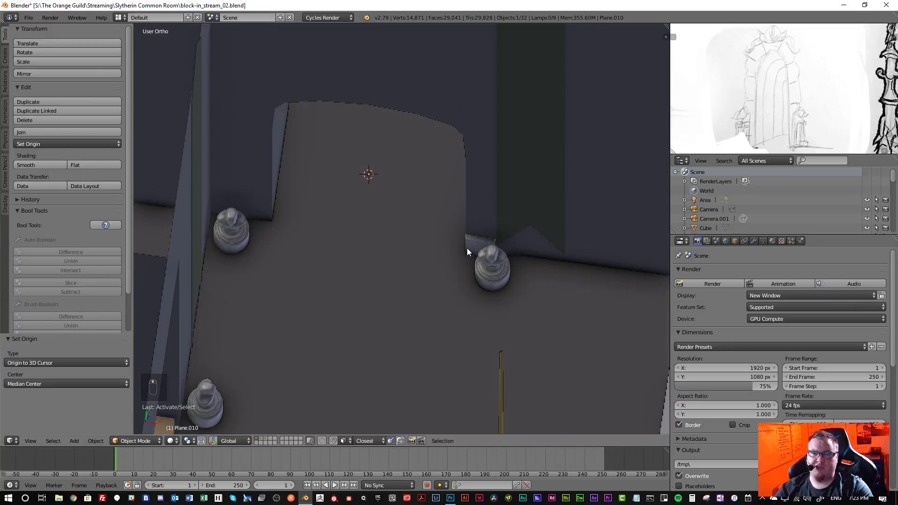
left_click(754, 241)
left_click(728, 271)
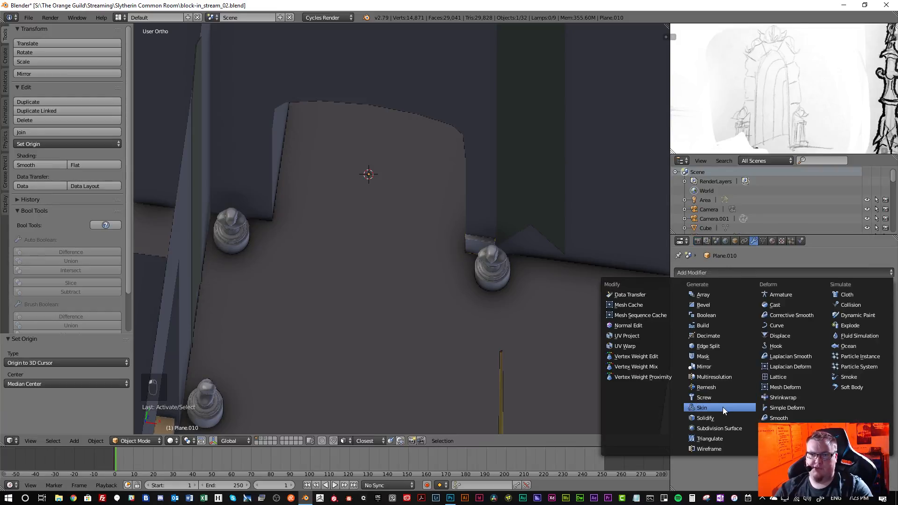
left_click(715, 366)
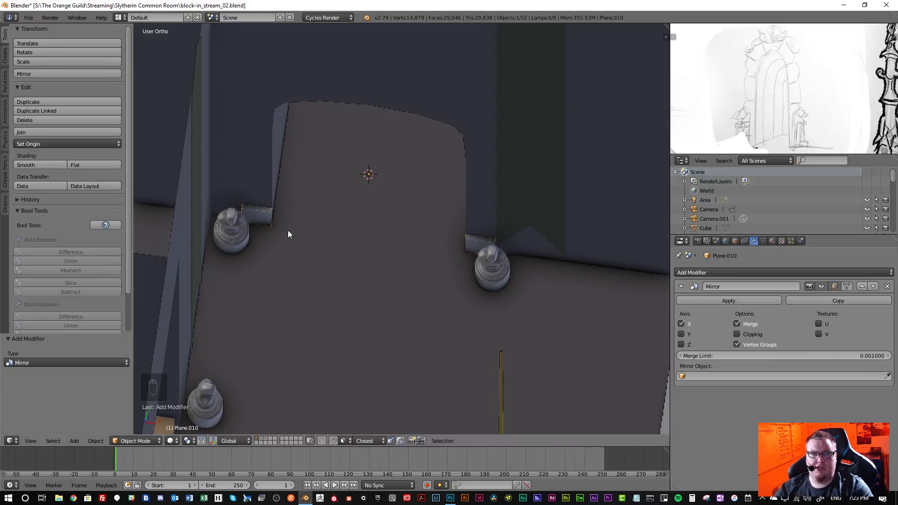
- Edit the mirrored block in front wireframe view and raise its top face about 13.3 units along Z, to just below the arch's curve
middle_click_drag(288, 230, 393, 230)
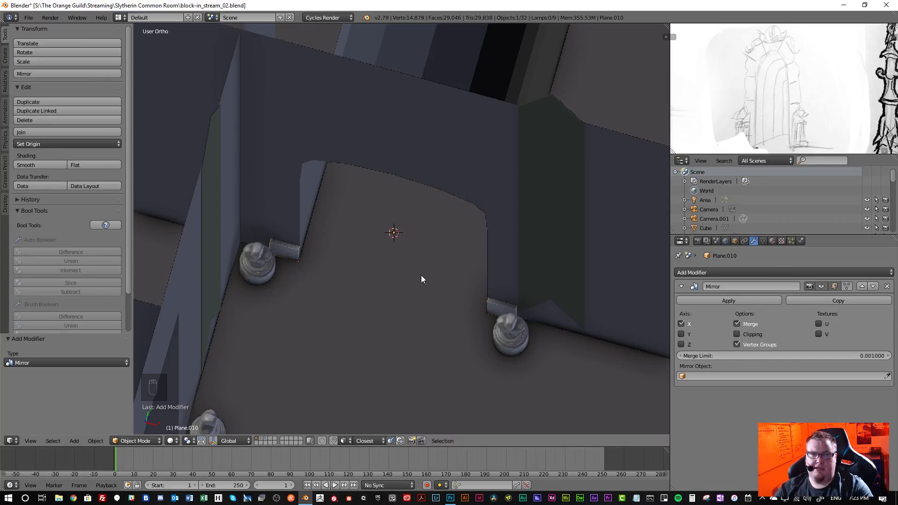
key("Tab")
scroll(500, 299, "up", 2)
right_click(500, 302)
scroll(499, 296, "down", 2)
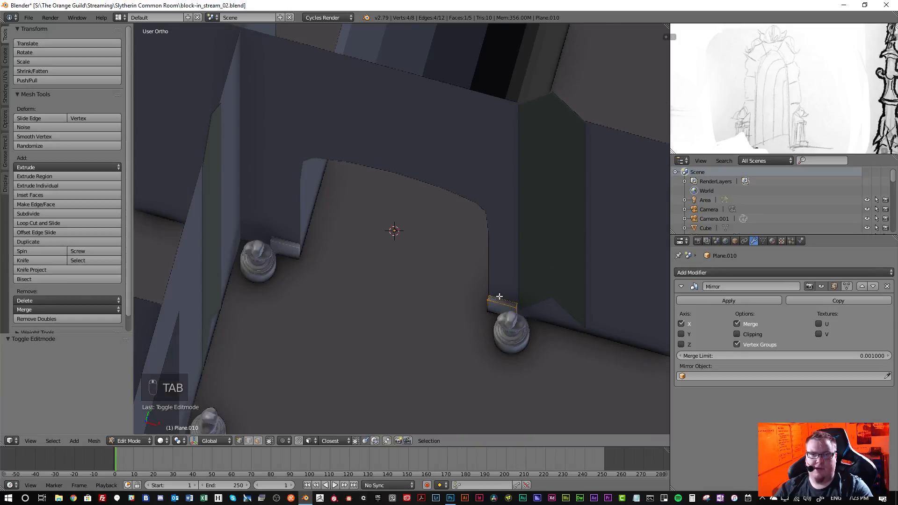
middle_click_drag(497, 285, 557, 274, "shift")
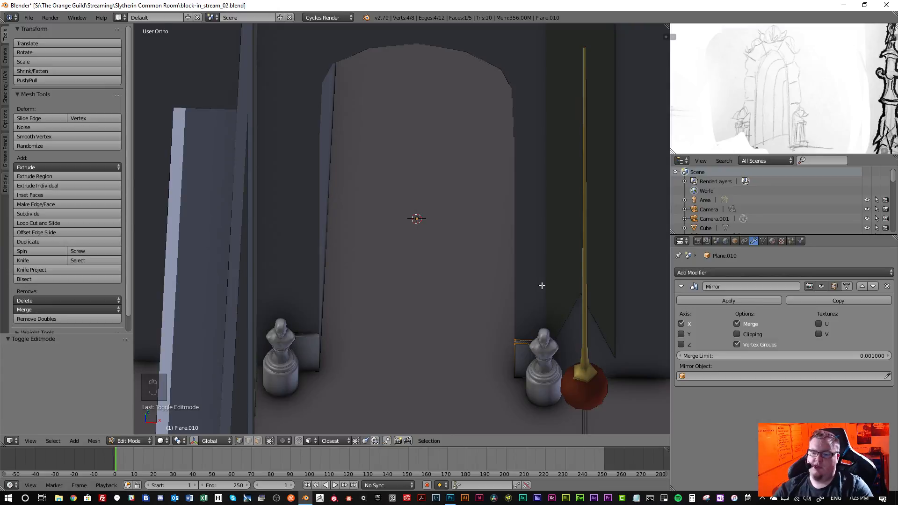
key("KP_3")
key("KP_1")
scroll(541, 286, "down", 2)
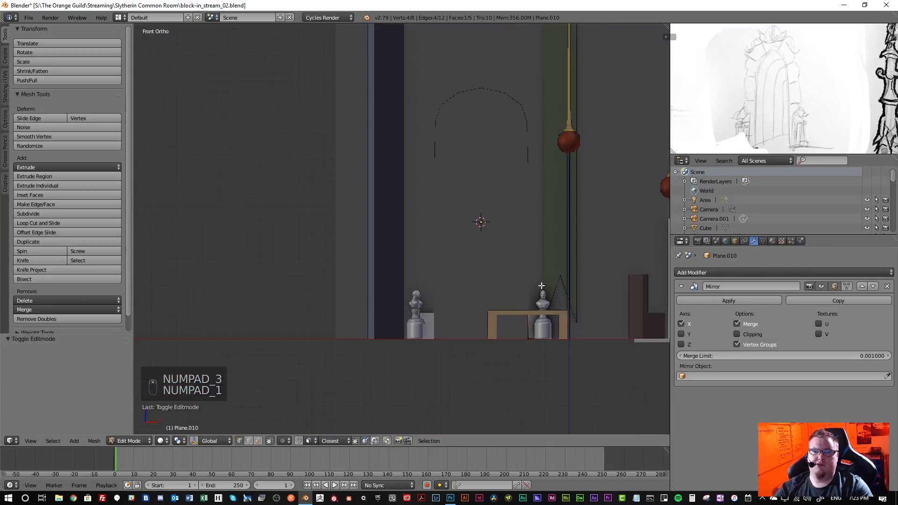
key("z")
scroll(482, 320, "up", 3)
key("g")
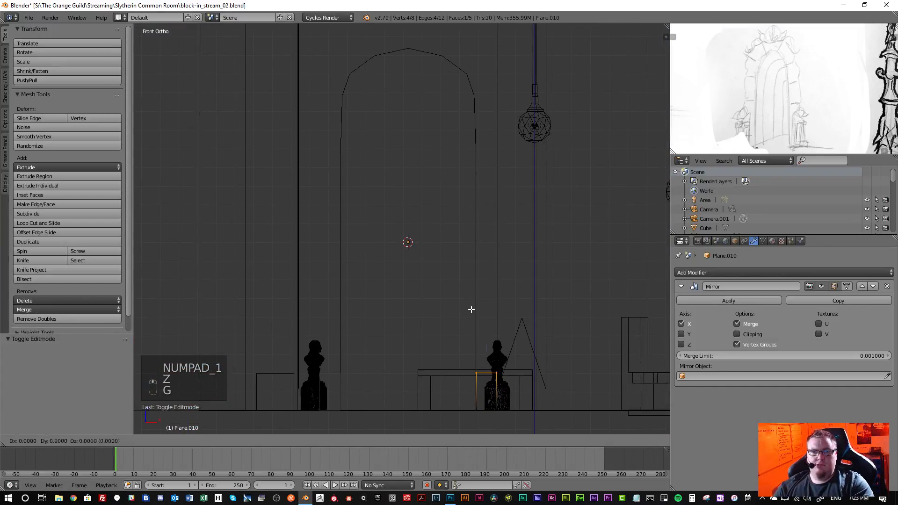
left_click(443, 69)
- Extrude the column's top face about 1.5 units up, shift it against the arch edge, rotate it about -8° and scale it about 1.08
scroll(442, 243, "up", 3)
key("e")
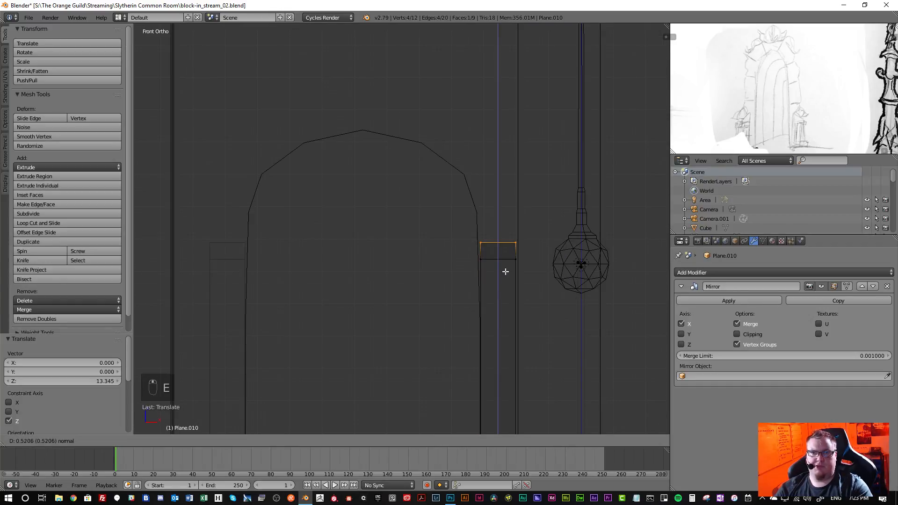
left_click(503, 252)
key("g")
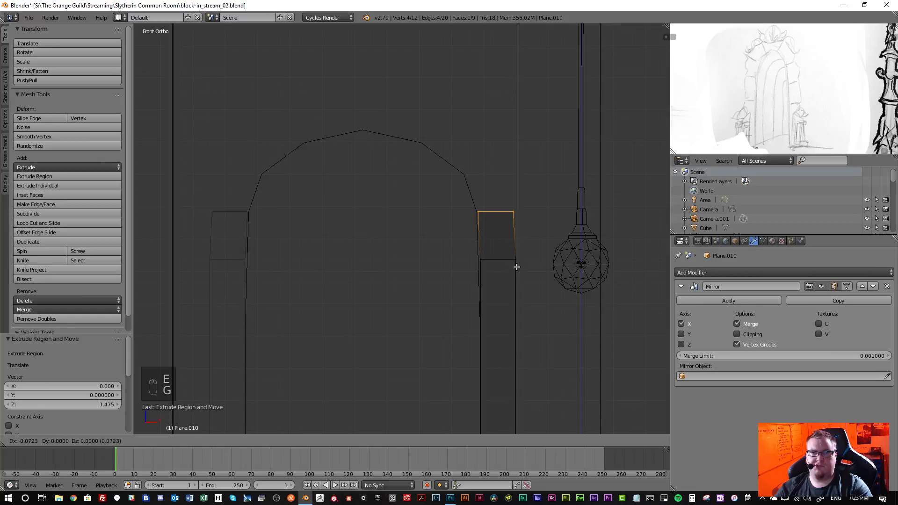
left_click(519, 274)
key("r")
key("g")
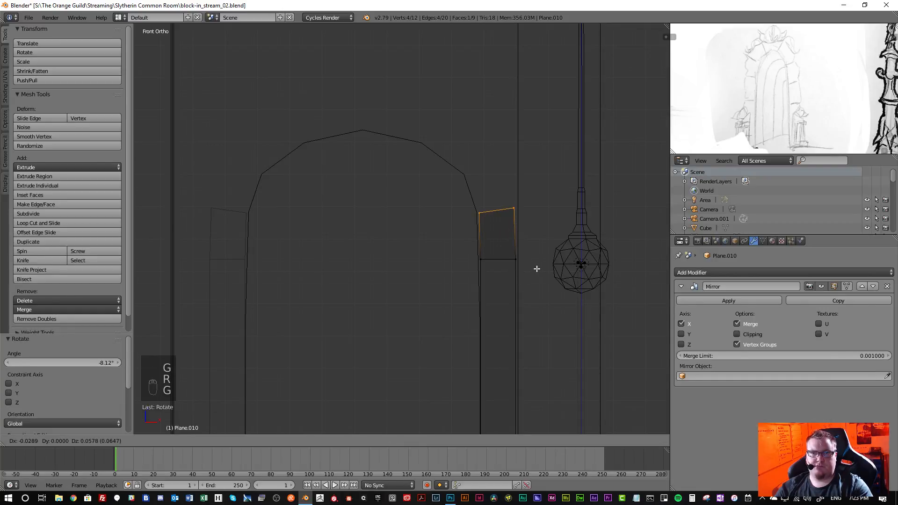
left_click(536, 274)
key("s")
right_click(538, 273)
- Extrude the column's end face again about 1.2 units, shift it against the arch edge and rotate it about -16.5°
key("e")
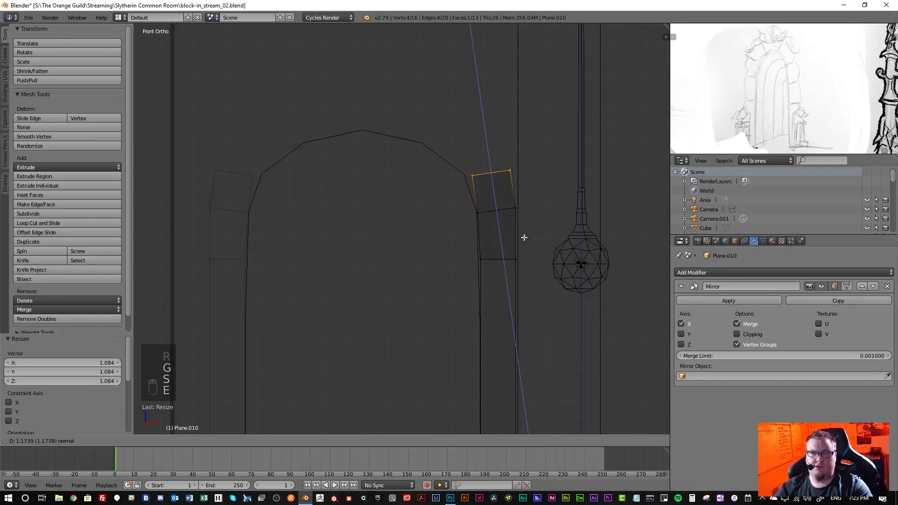
left_click(522, 236)
key("g")
left_click(517, 236)
key("r")
left_click(537, 220)
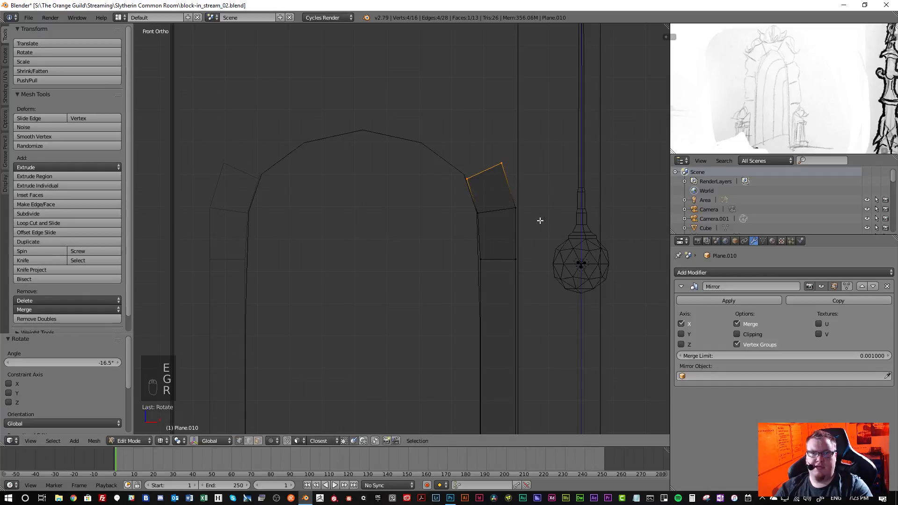
- Move the end face onto the arch's next corner and scale it about 1.18 on X and Z only
key("g")
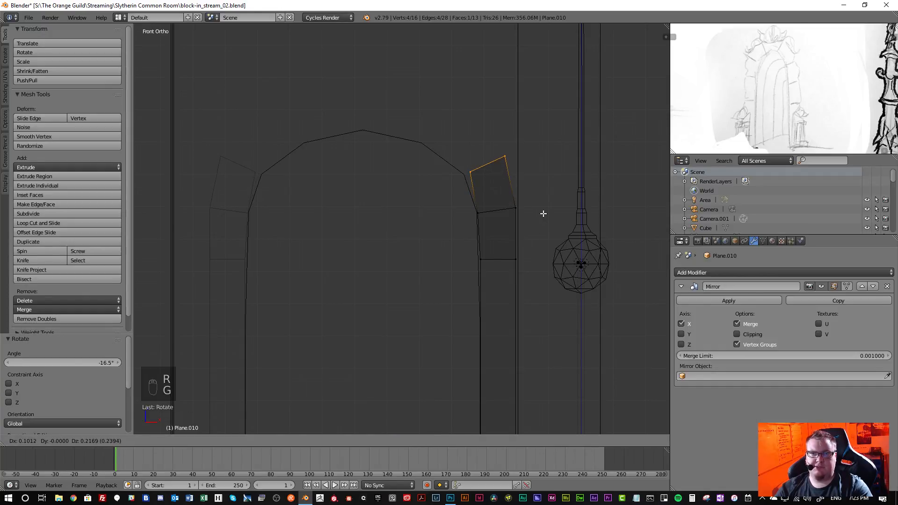
left_click(541, 215)
key("s")
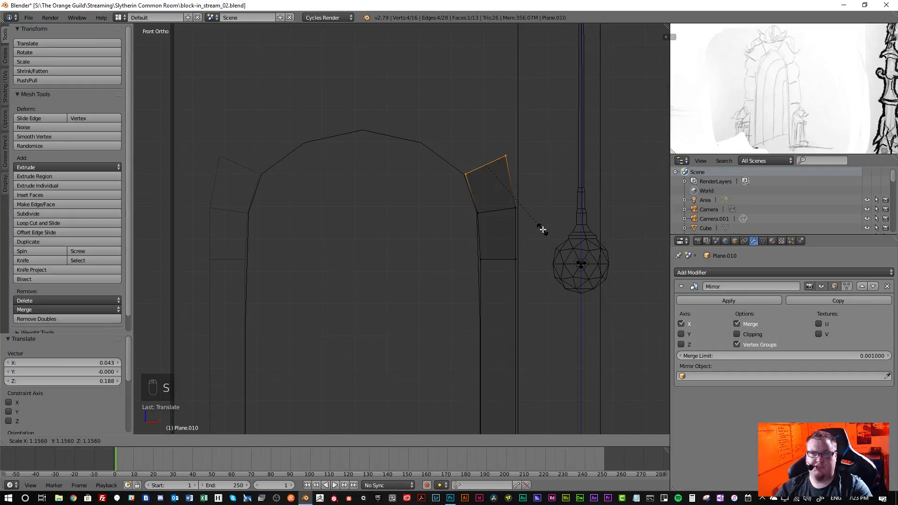
key("shift+y")
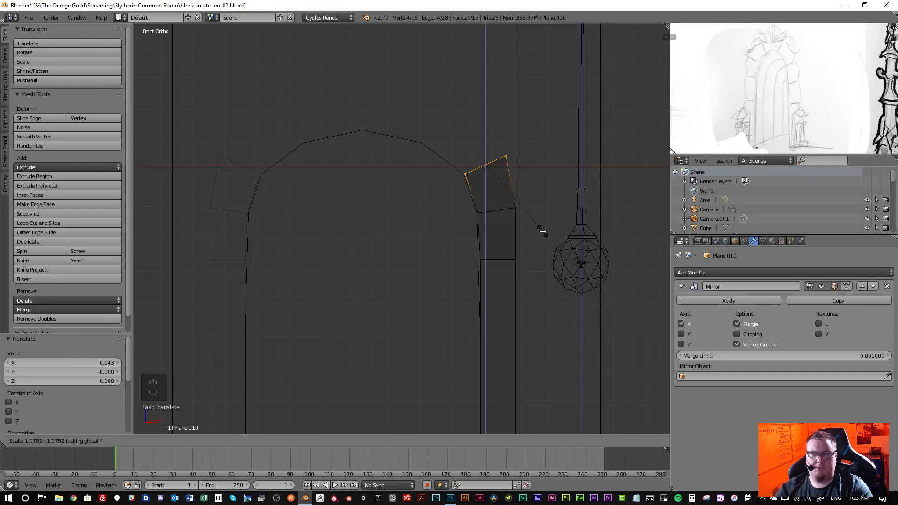
left_click(543, 233)
scroll(482, 190, "up", 4)
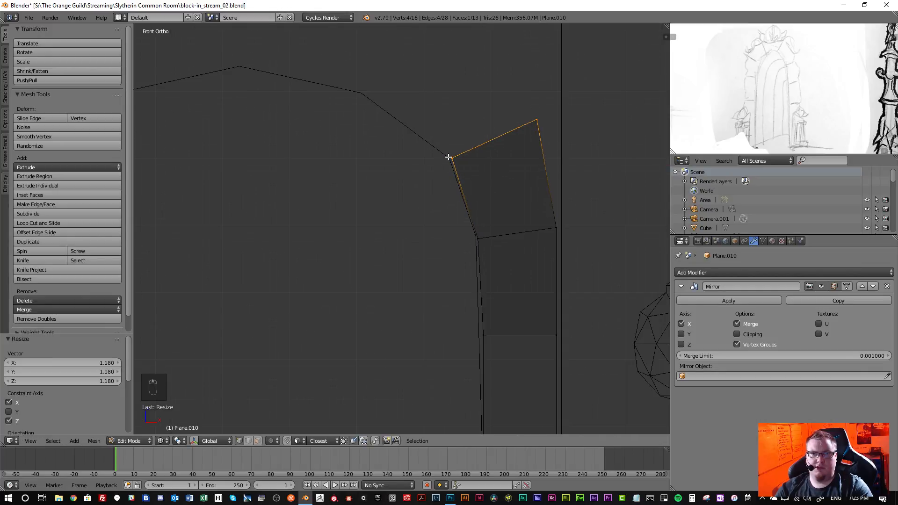
key("g")
left_click(568, 226)
key("s")
key("shift+y")
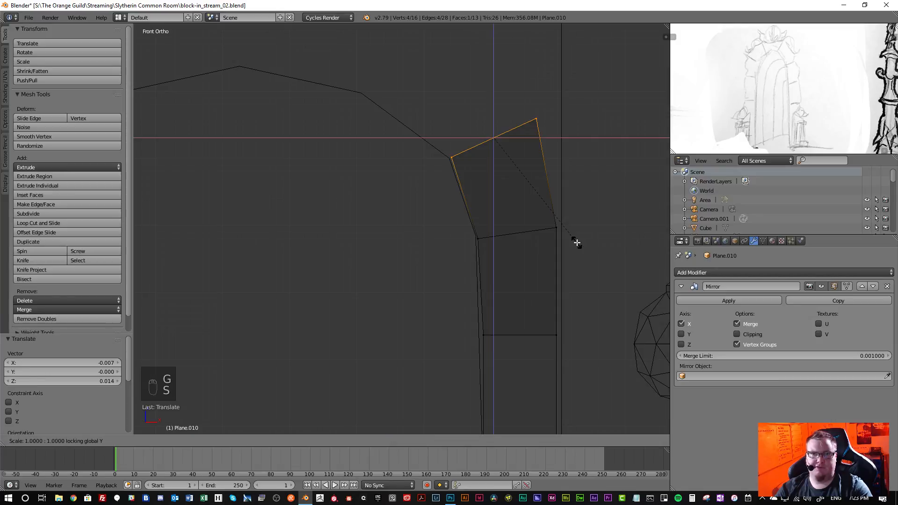
left_click(507, 247)
- Rotate the joint below the end segment about 3.8° and widen it about 1.06 on X and Z to meet the arch edge
key("a")
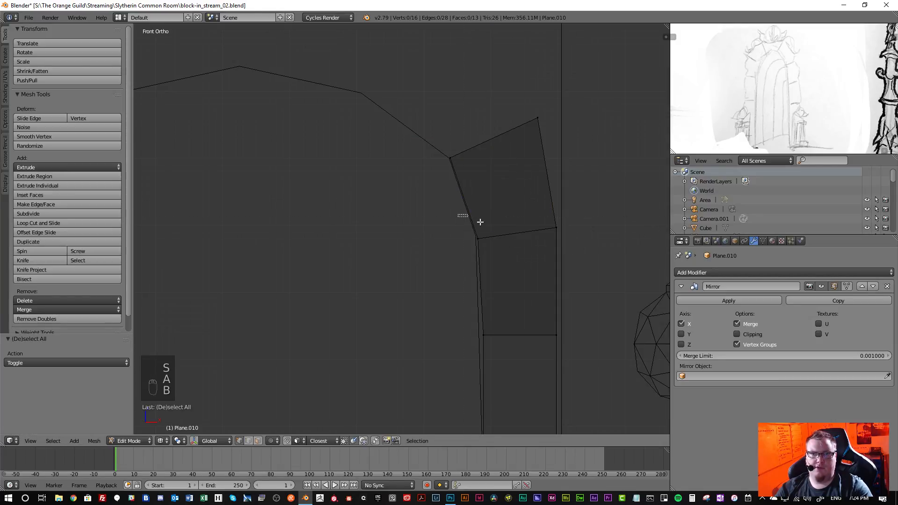
key("b")
left_click_drag(461, 215, 604, 261)
key("r")
left_click(607, 270)
key("s")
key("y")
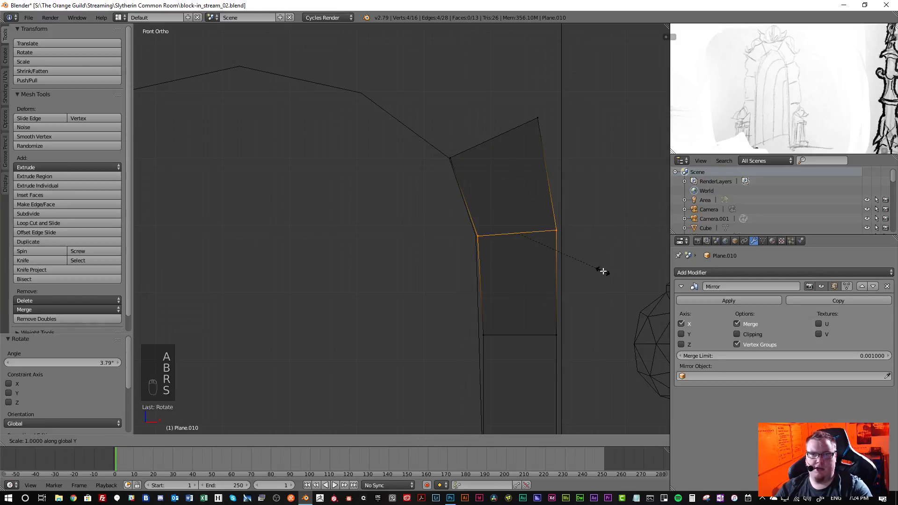
right_click(269, 391)
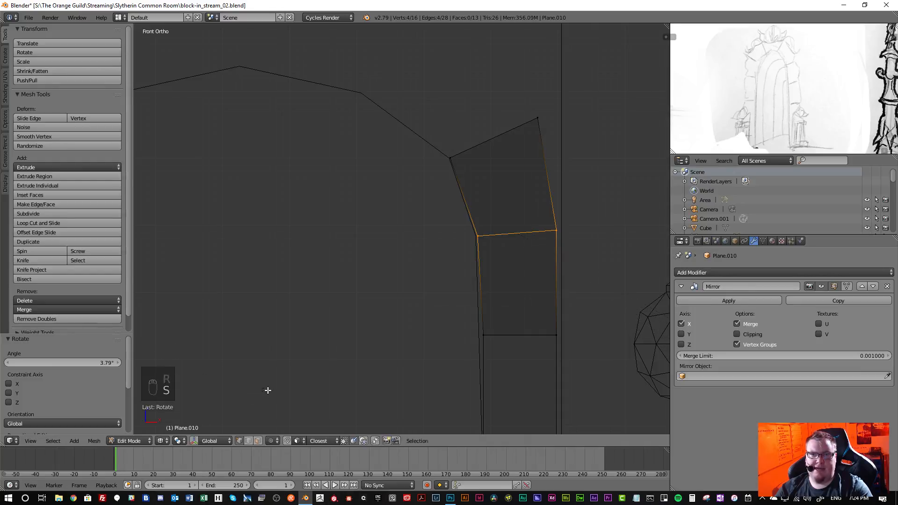
key("s")
key("shift+y")
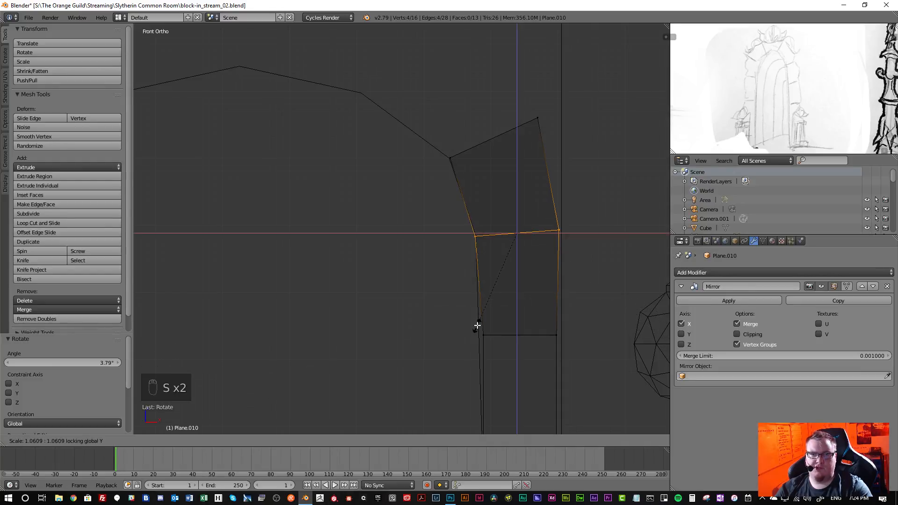
left_click(476, 329)
- Scale the joint at the top of the straight column about 1.12 along X to fit the arch edge
scroll(474, 338, "down", 2)
key("a")
key("b")
left_click_drag(469, 334, 554, 365)
key("s")
key("x")
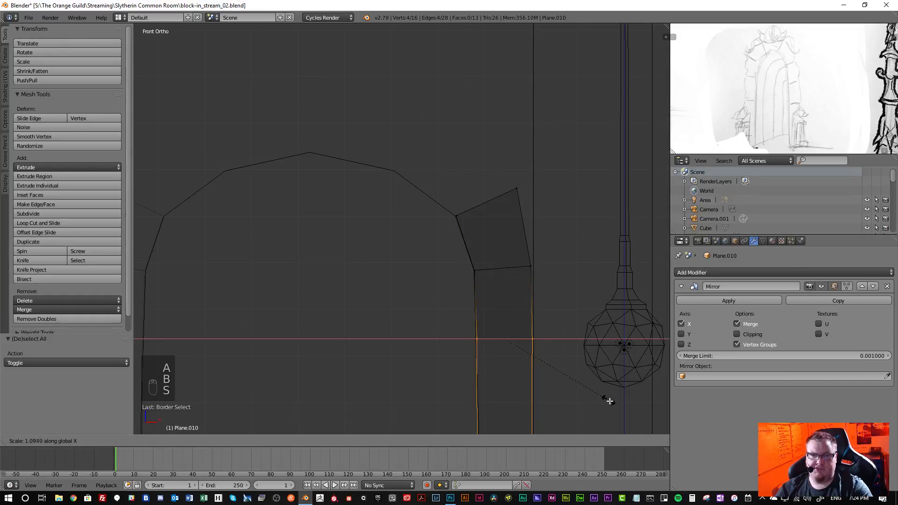
left_click(570, 371)
- Examine the column's fit along the arch edge down to the floor and back up to the curve
middle_click_drag(538, 342, 525, 257, "shift")
scroll(491, 234, "down", 2)
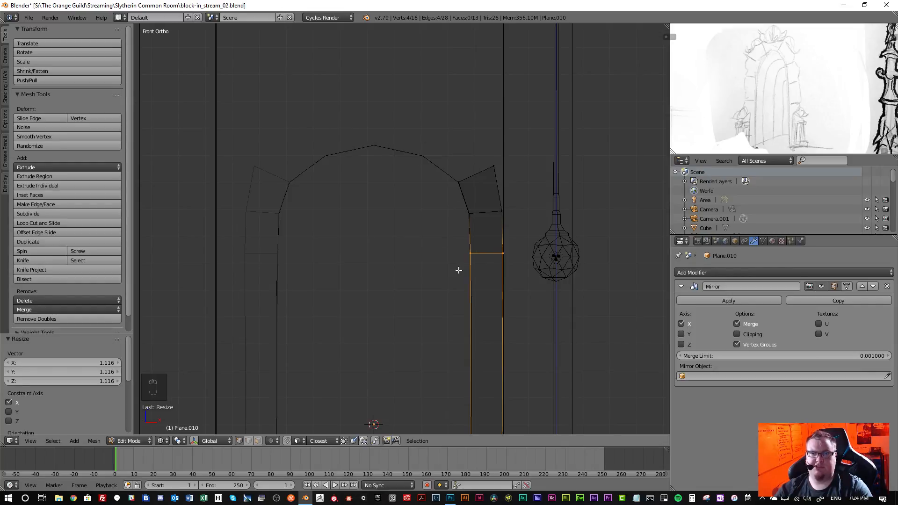
scroll(459, 270, "down", 4)
middle_click_drag(458, 286, 439, 151, "shift")
scroll(456, 337, "up", 6)
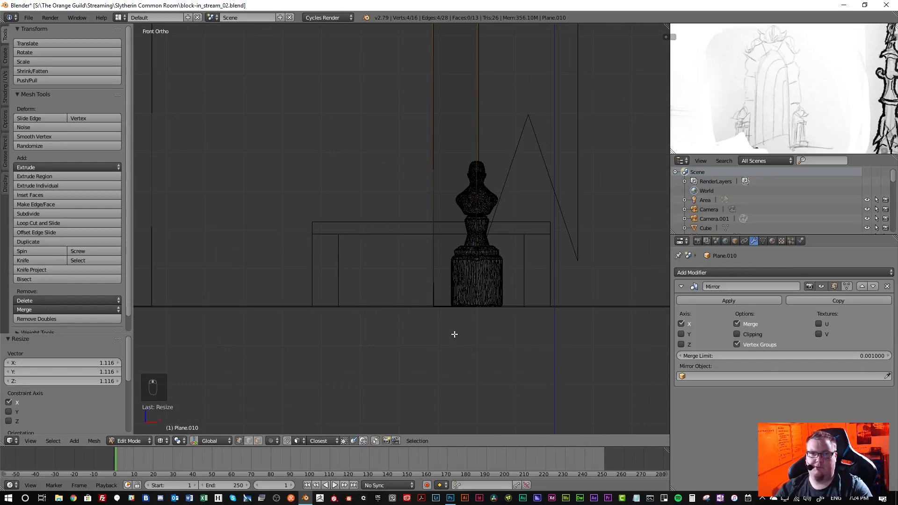
scroll(455, 328, "down", 6)
middle_click_drag(445, 212, 452, 373, "shift")
scroll(453, 285, "up", 8)
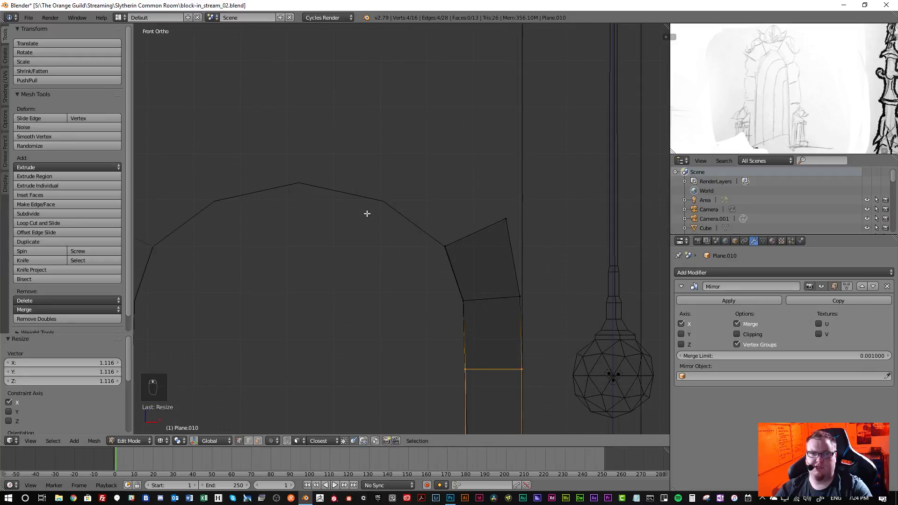
- Extrude the surround's end face about 1.3 units and move it to the arch's next upper corner
key("a")
key("b")
left_click_drag(417, 184, 544, 269)
key("e")
left_click(463, 233)
key("g")
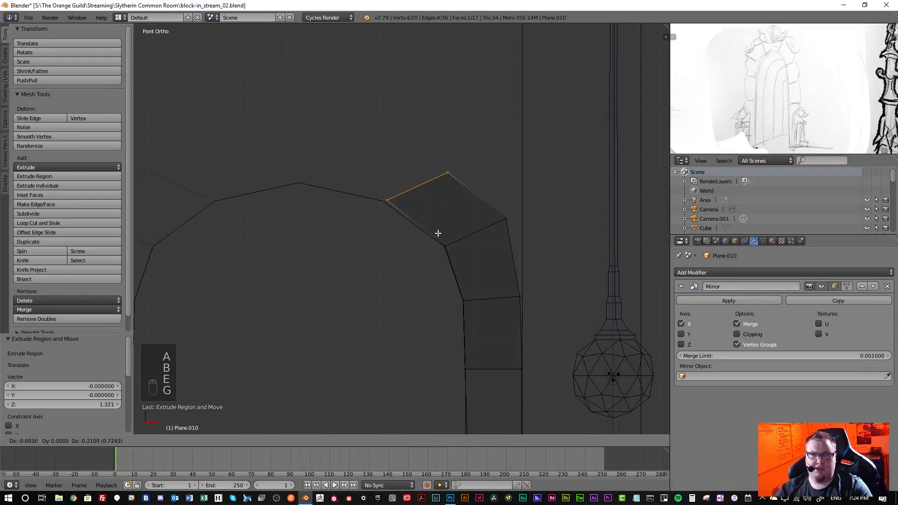
left_click(438, 231)
- Rotate the new end face about -34°, realign it with the arch corner and scale it about 1.13 on X and Z only
key("r")
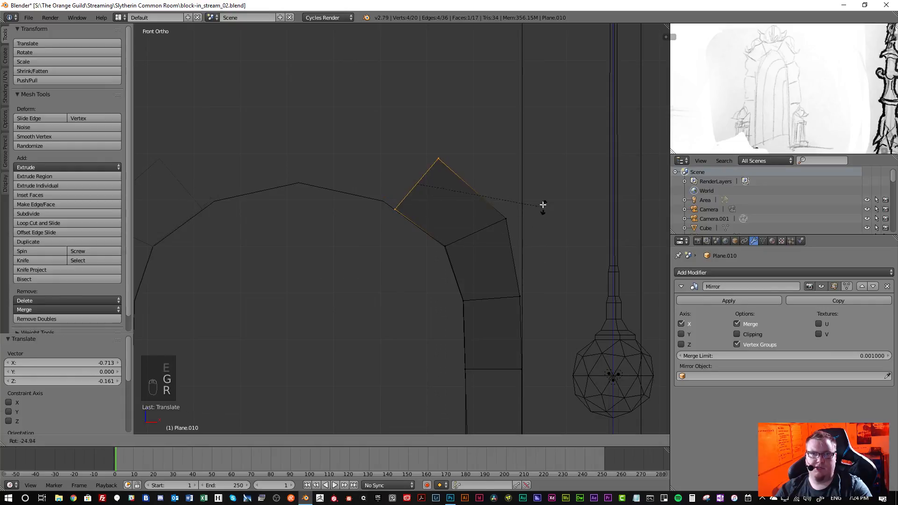
left_click(532, 188)
key("g")
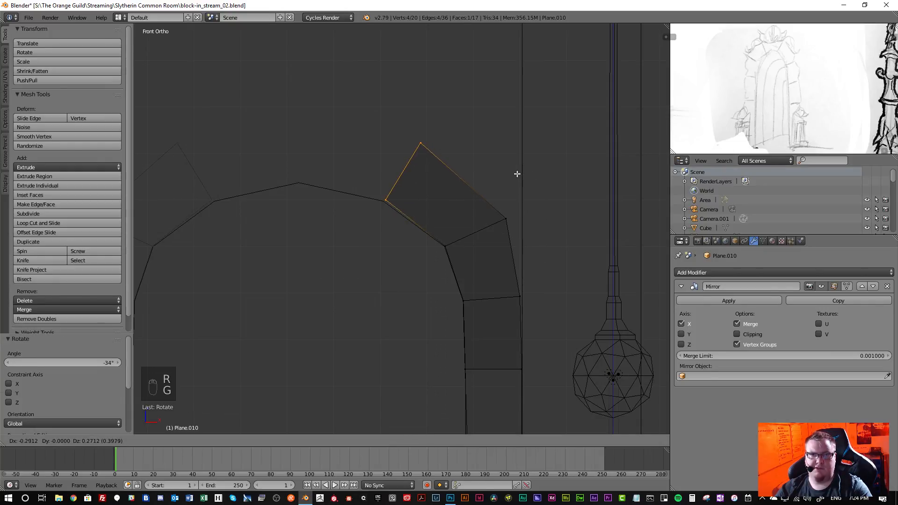
left_click(516, 174)
key("g")
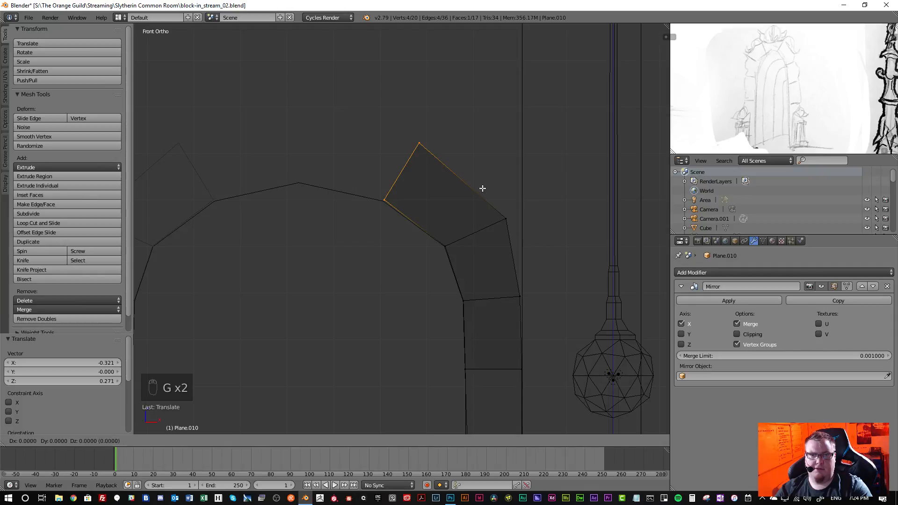
left_click(484, 187)
key("s")
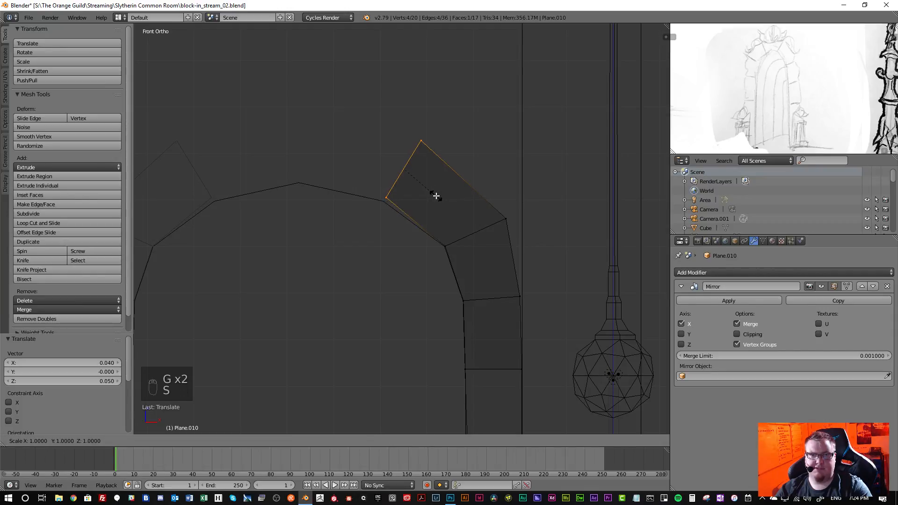
key("shift+y")
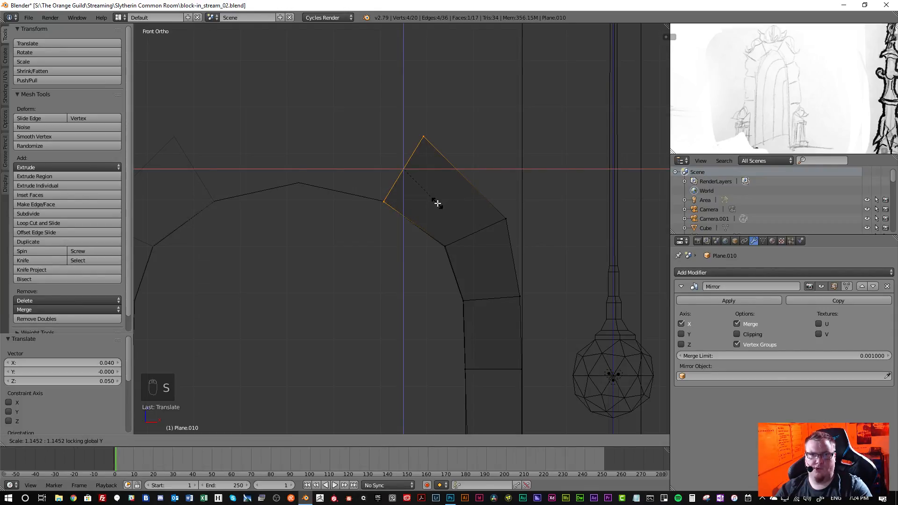
left_click(437, 202)
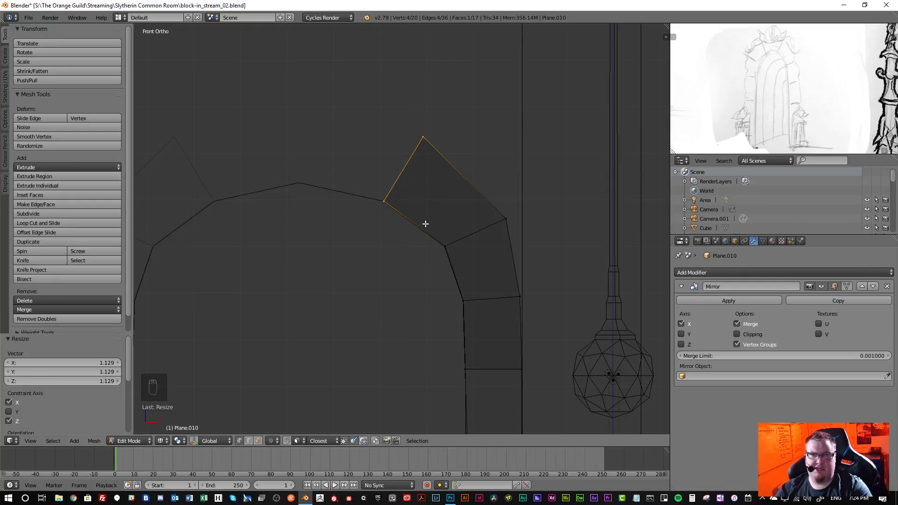
- Extrude the end face about 1.15 units towards the arch's peak and enable Clipping on the Mirror modifier
middle_click_drag(426, 225, 441, 187)
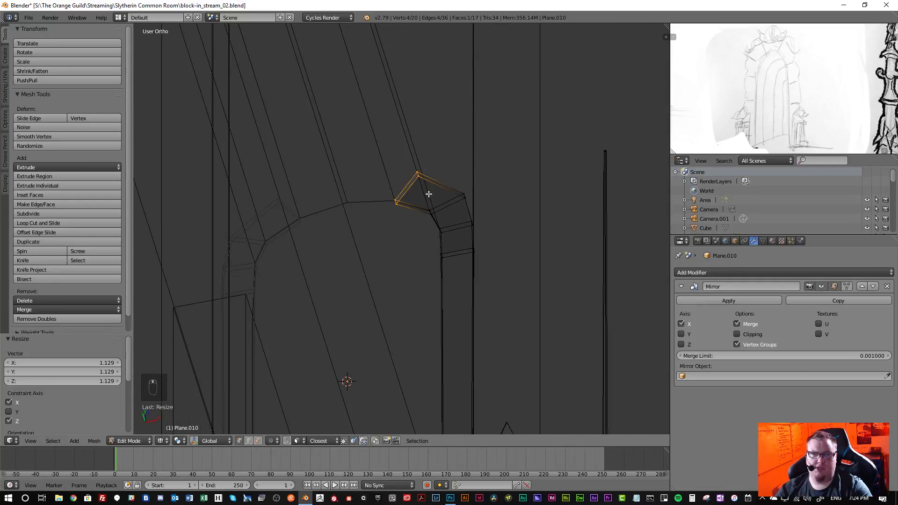
key("KP_1")
scroll(422, 161, "up", 2)
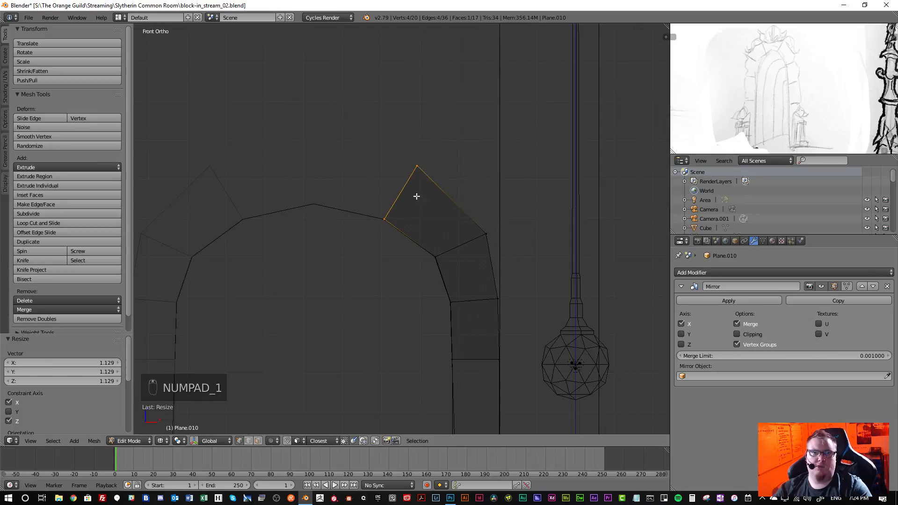
key("e")
left_click(388, 192)
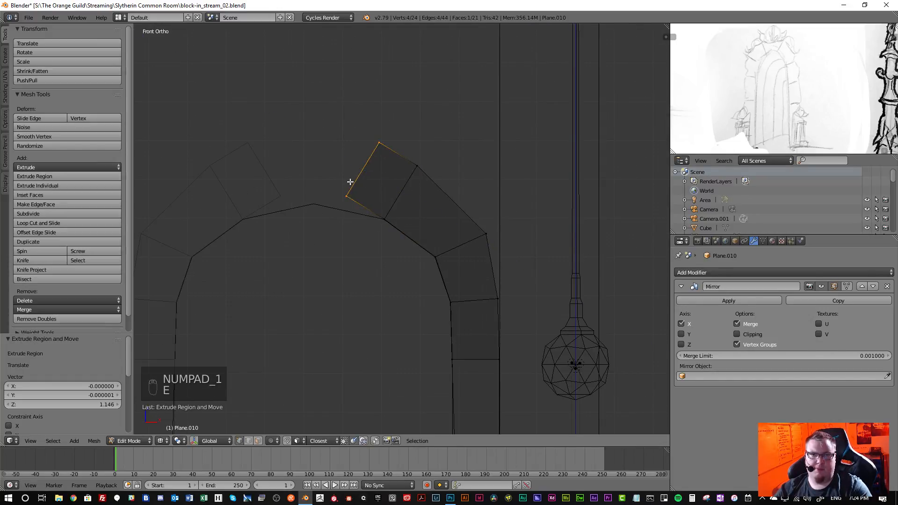
left_click(752, 335)
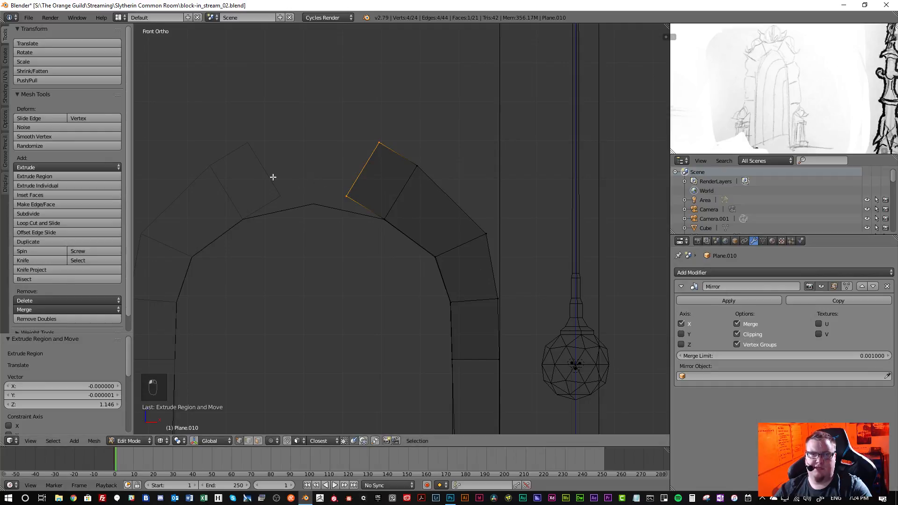
- Rotate the end face about -31° to make it vertical and move it onto the mirror centre line at the arch's peak
scroll(319, 184, "up", 2)
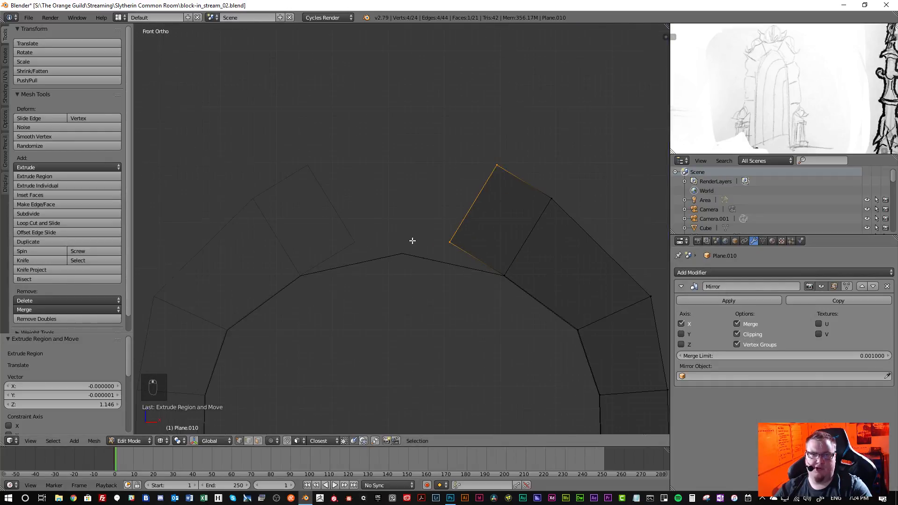
key("r")
left_click(504, 261)
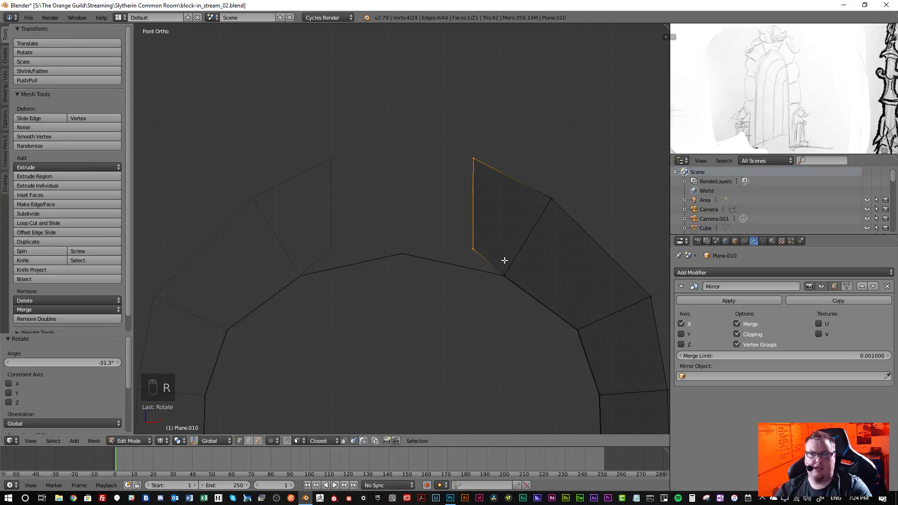
key("g")
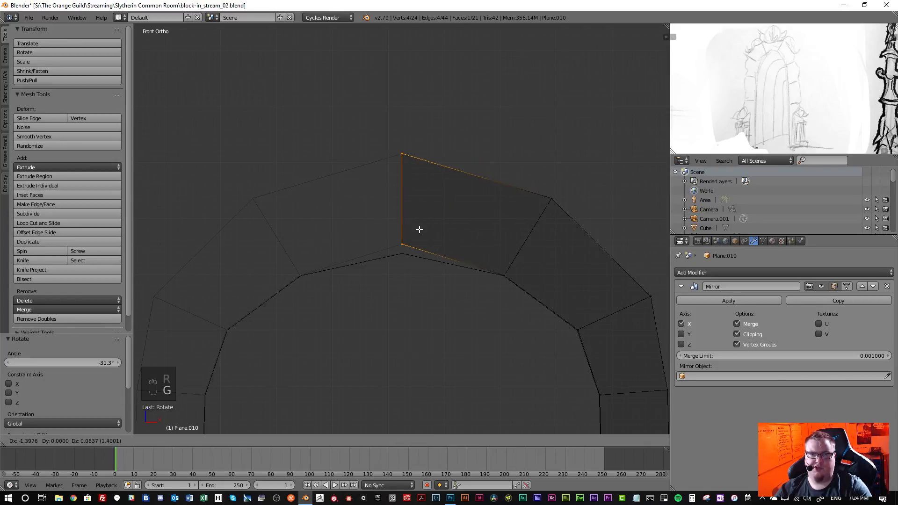
left_click(348, 229)
key("g")
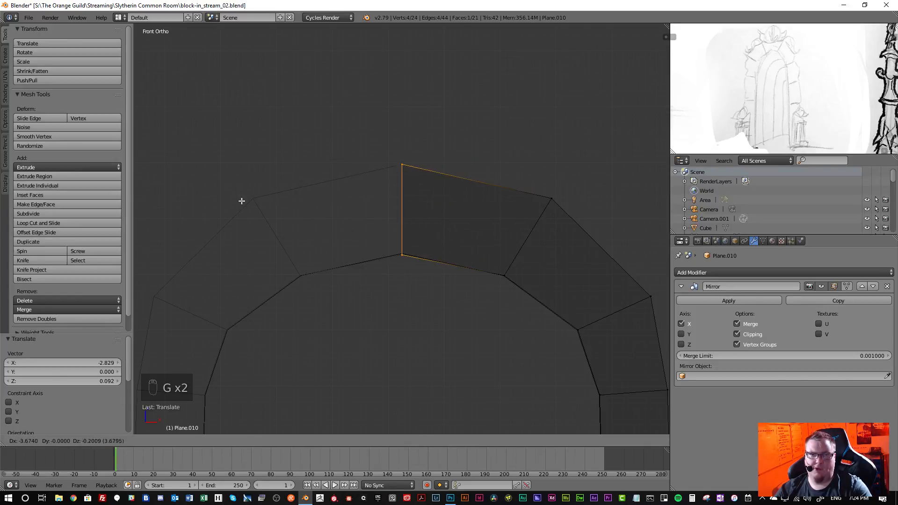
left_click(497, 200)
key("g")
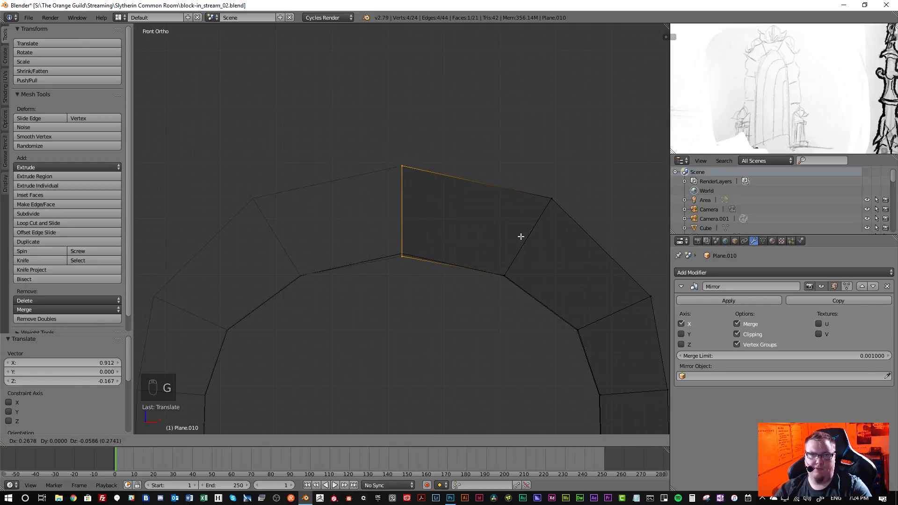
key("Escape")
- Nudge the surround's inner vertices at the centre line onto the arch's peak
scroll(412, 253, "up", 3)
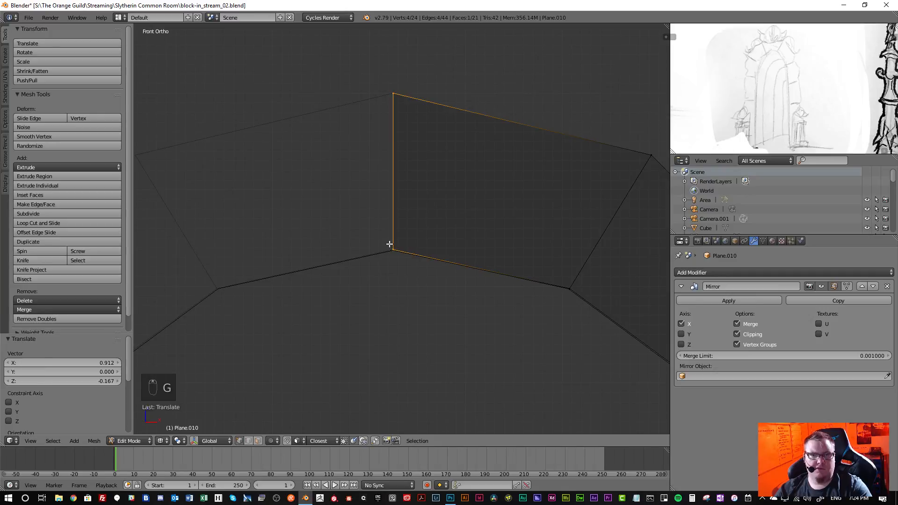
key("a")
key("b")
left_click_drag(387, 238, 398, 259)
key("g")
left_click(399, 255)
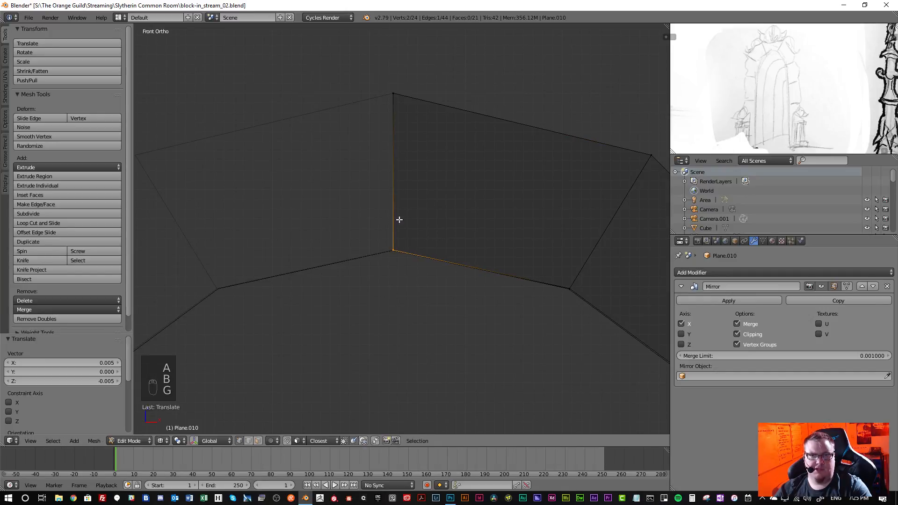
- Raise the surround's outer vertices at the centre line slightly to make the peak taller
key("a")
key("b")
left_click_drag(371, 85, 407, 108)
scroll(408, 177, "down", 5)
key("g")
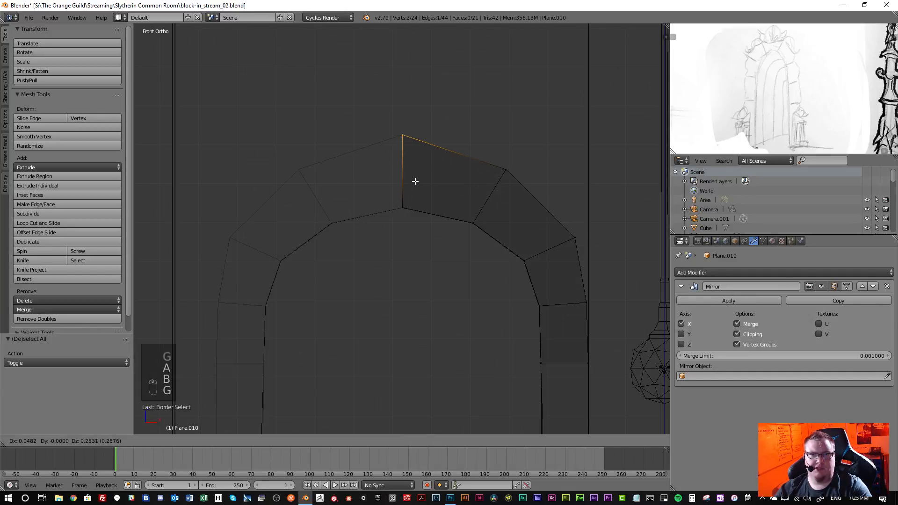
left_click(418, 178)
- Move the outer corner next to the peak slightly upward to smooth the surround's outer curve
key("a")
key("b")
left_click_drag(479, 157, 580, 245)
key("g")
left_click(538, 132)
- Raise the outer corner at the surround's shoulder by about 0.40 to smooth the outer curve
key("a")
key("b")
key("g")
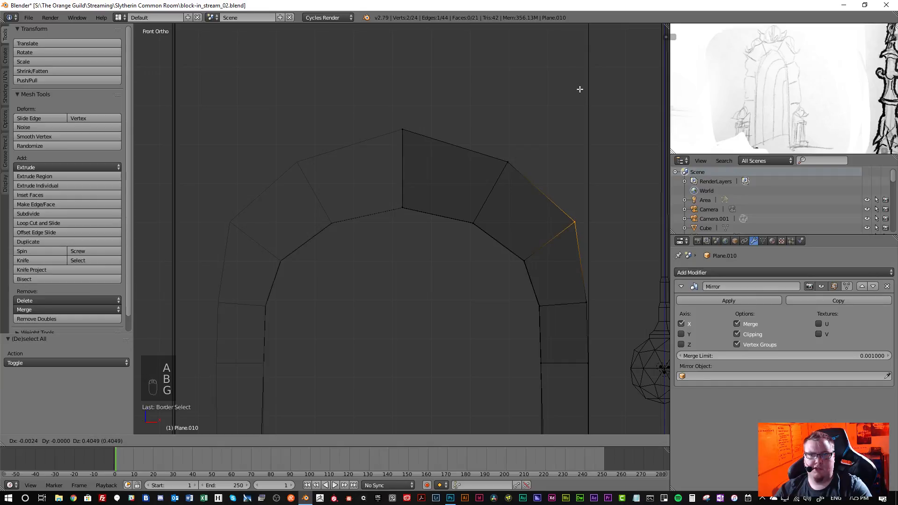
left_click(603, 109)
key("a")
scroll(501, 230, "down", 8)
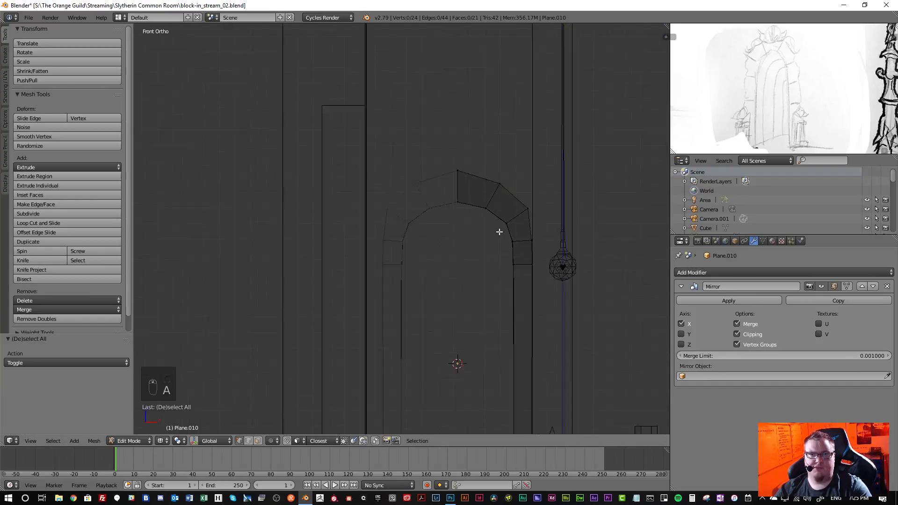
- Leave mesh editing and examine the arch surround in solid shading against the room, from several angles and distances
key("Tab")
mouse_move(504, 267)
middle_mouse_down()
mouse_move(507, 232)
mouse_move(421, 250)
mouse_move(478, 258)
middle_mouse_up()
key("z")
scroll(482, 220, "up", 5)
scroll(467, 272, "up", 5)
middle_click_drag(403, 193, 353, 165, "shift")
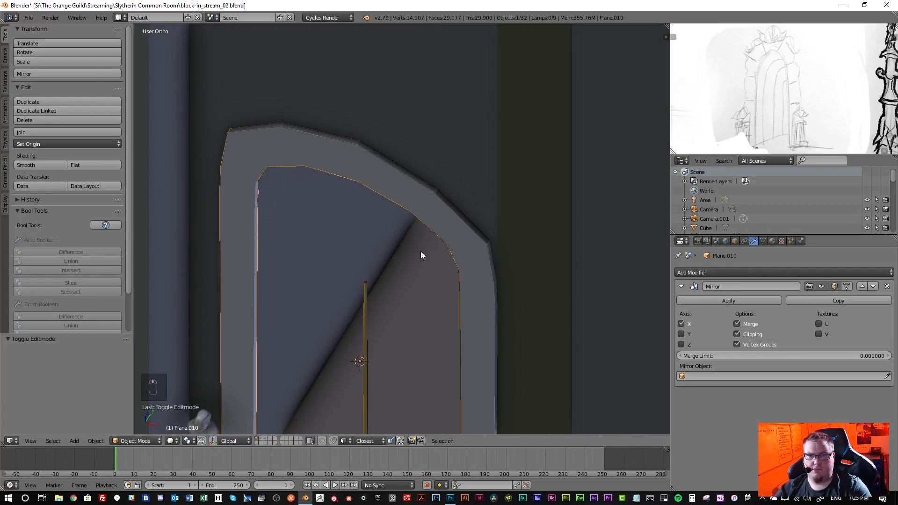
scroll(459, 297, "down", 7)
scroll(447, 202, "up", 2)
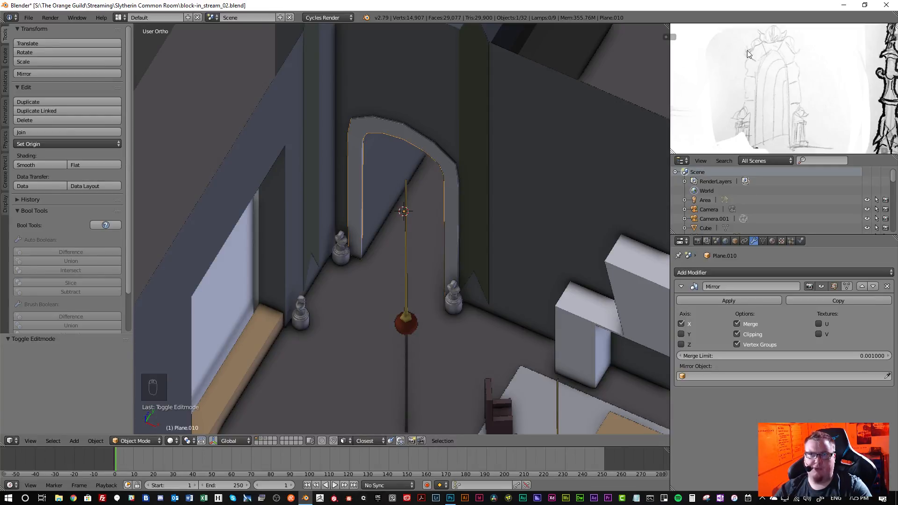
middle_click_drag(439, 147, 434, 190, "shift")
scroll(426, 192, "up", 4)
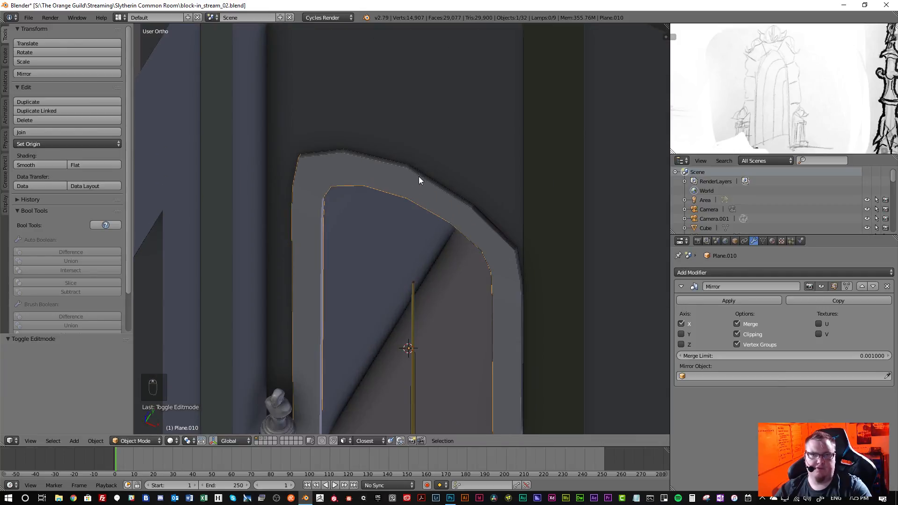
middle_click_drag(433, 194, 438, 189)
middle_click_drag(438, 189, 428, 82, "shift")
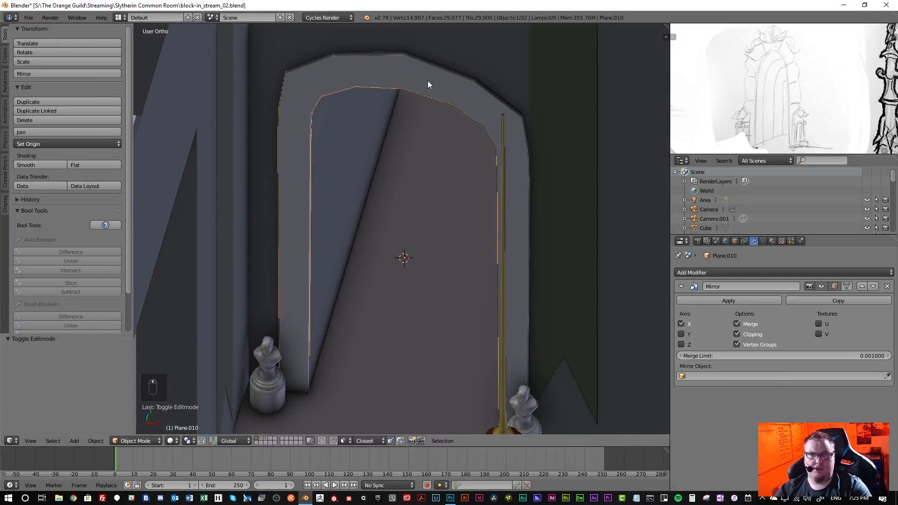
scroll(426, 86, "down", 3)
- Move the arch surround to layer 4 and display only that layer to isolate it
right_click(419, 79)
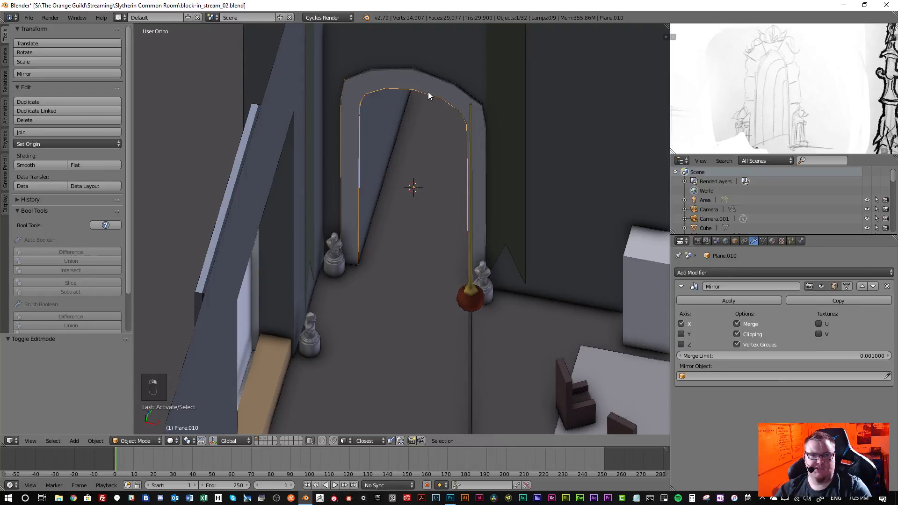
key("m")
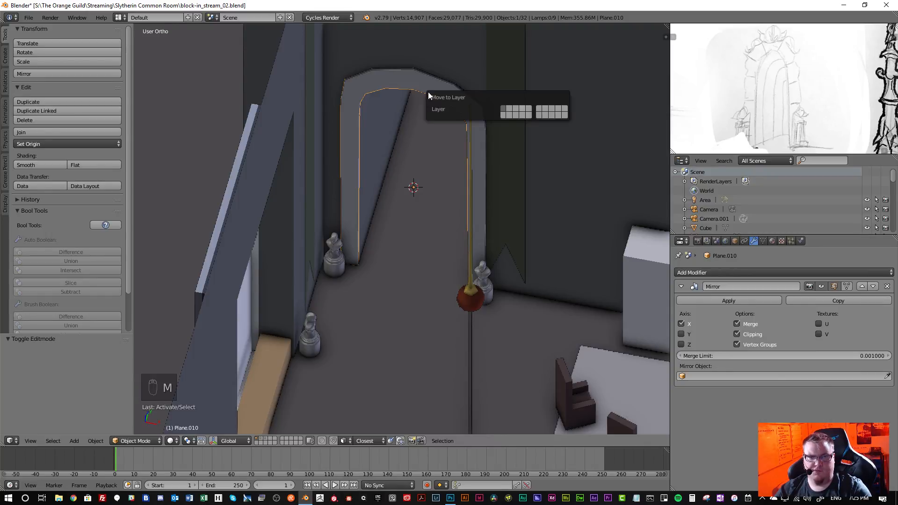
key("4")
key("4")
scroll(408, 169, "down", 2)
middle_click_drag(424, 160, 430, 181, "shift")
scroll(431, 200, "up", 5)
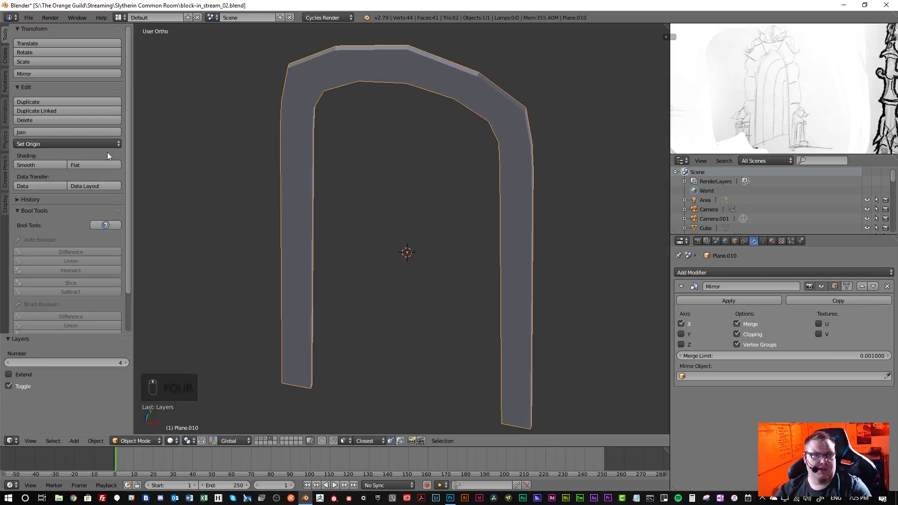
left_click(142, 441)
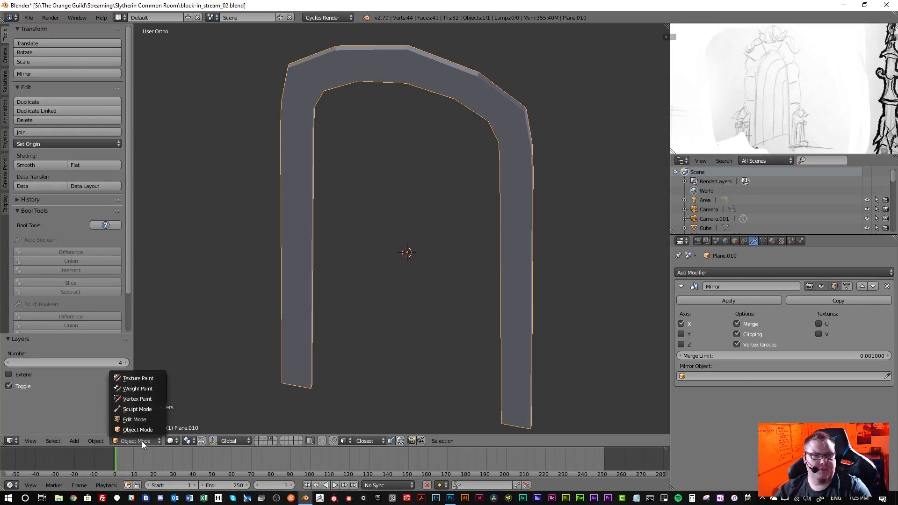
left_click(139, 410)
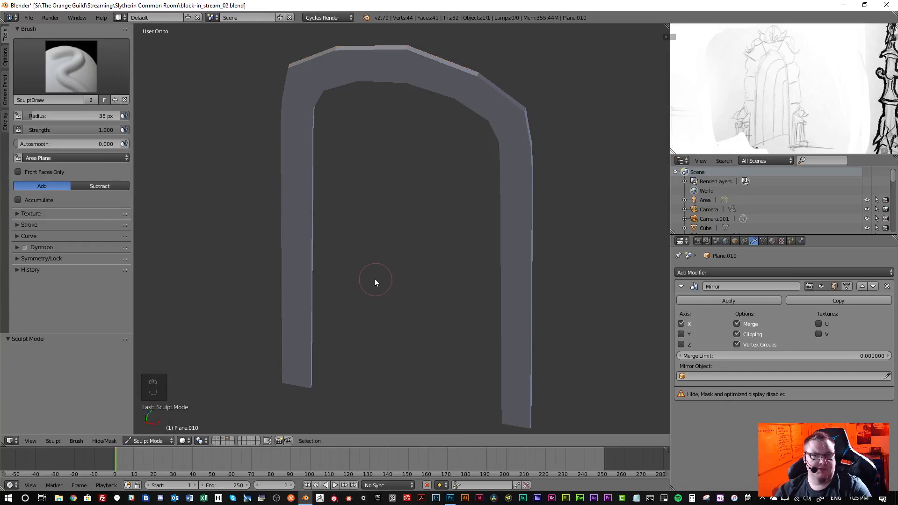
scroll(378, 291, "down", 1)
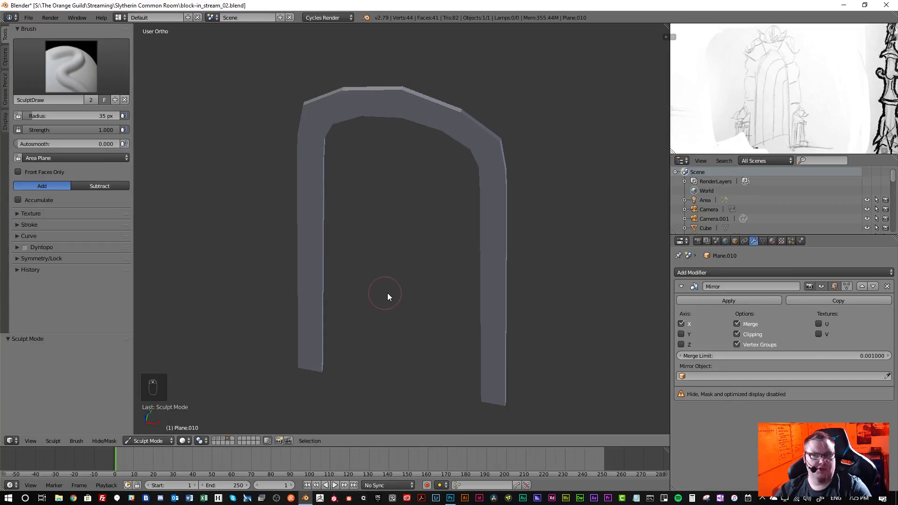
- Return to Object Mode and apply the surround's Mirror modifier
left_click(148, 439)
left_click(146, 431)
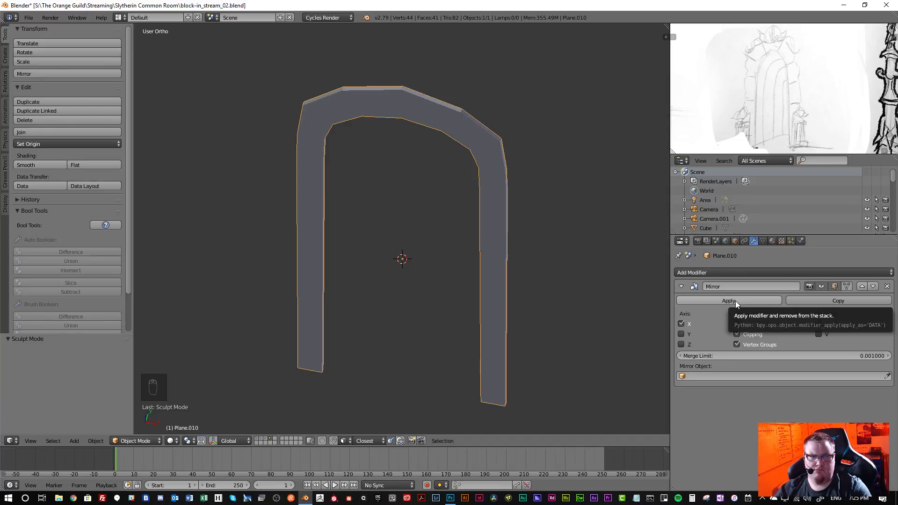
left_click(722, 301)
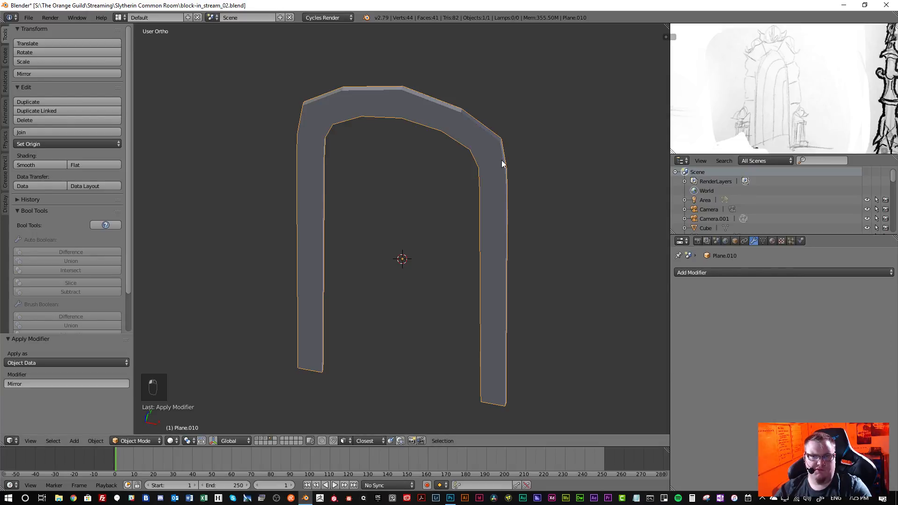
left_click(161, 442)
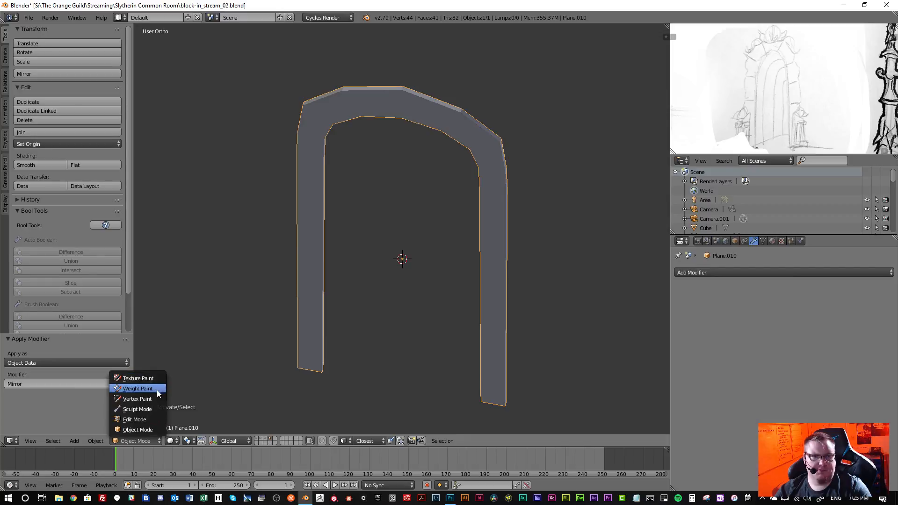
left_click(138, 410)
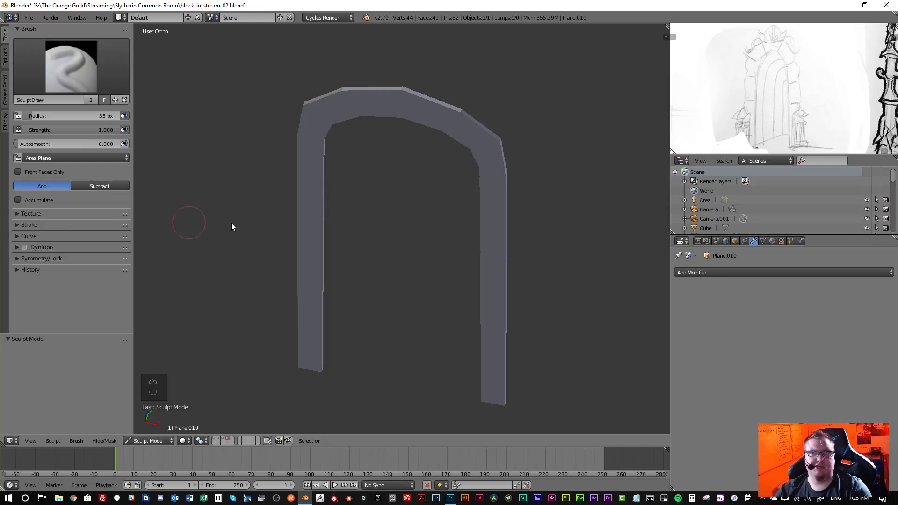
middle_click_drag(400, 203, 289, 83)
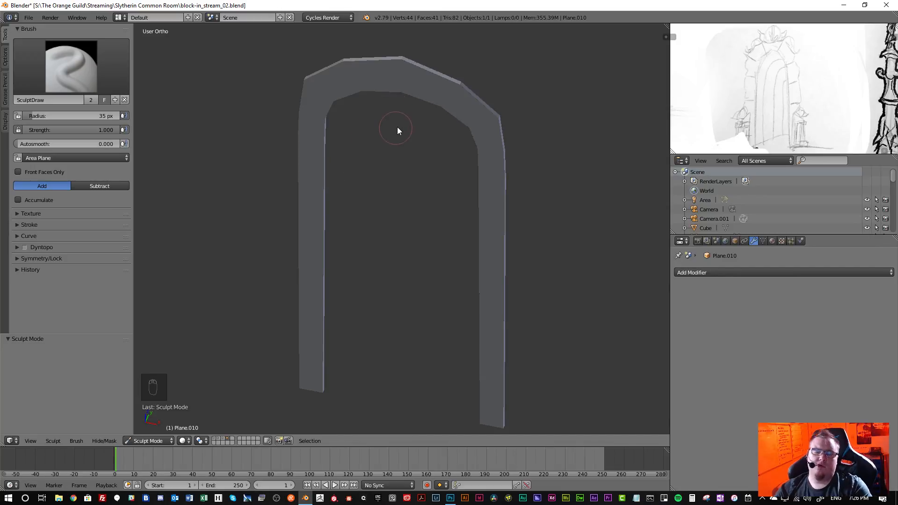
middle_click_drag(398, 127, 330, 105)
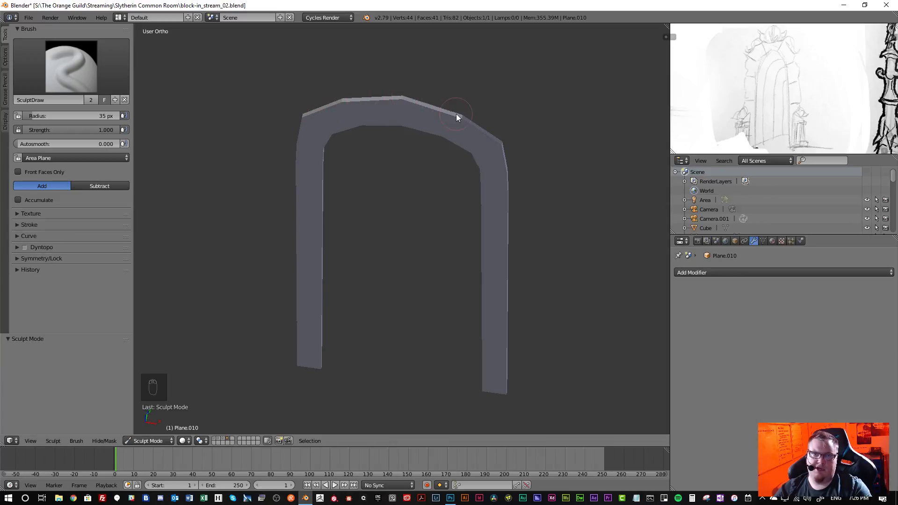
middle_click_drag(388, 150, 397, 211)
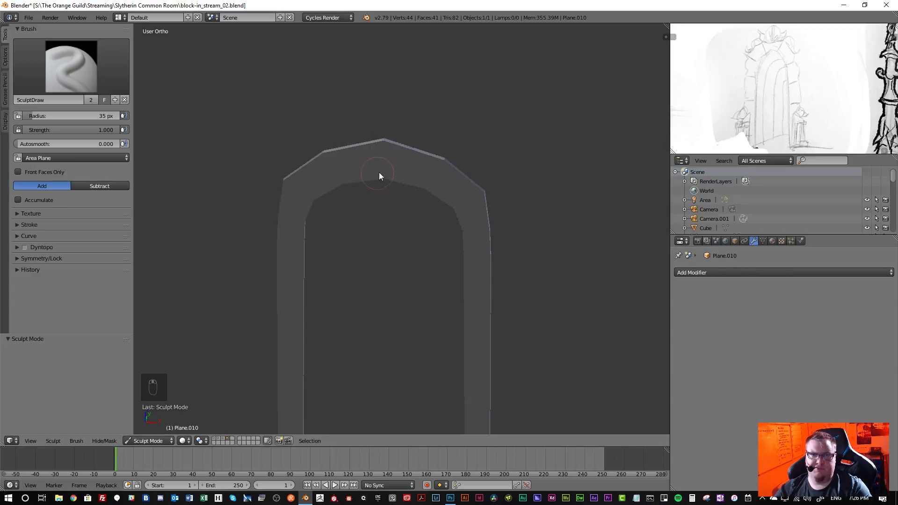
scroll(331, 204, "down", 4)
middle_click_drag(363, 221, 351, 205)
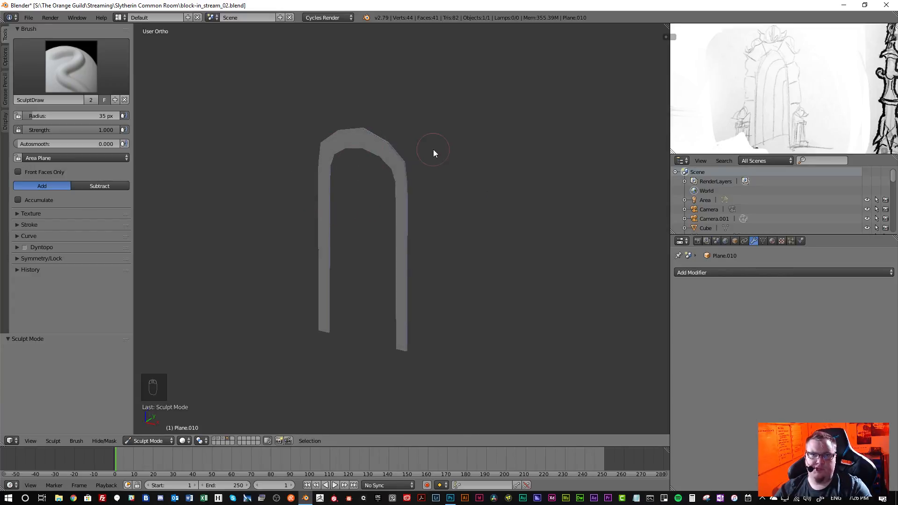
left_click(142, 439)
left_click(191, 377)
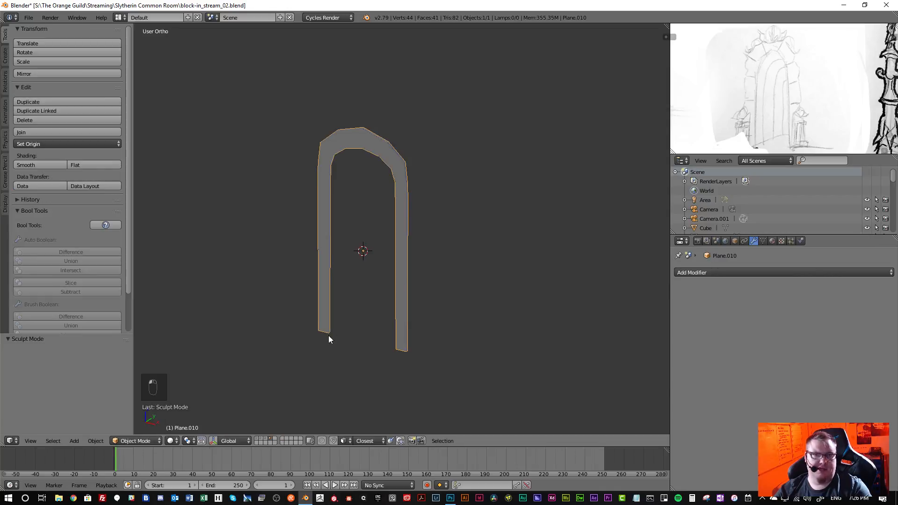
- Add a Subdivision Surface modifier to the surround and set its view subdivisions to 2
middle_click_drag(357, 278, 373, 258)
scroll(373, 259, "up", 2)
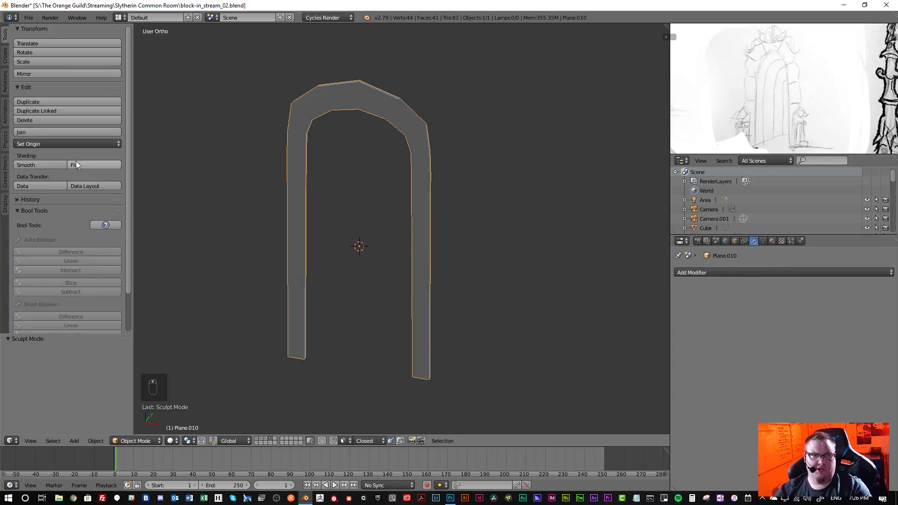
left_click(751, 273)
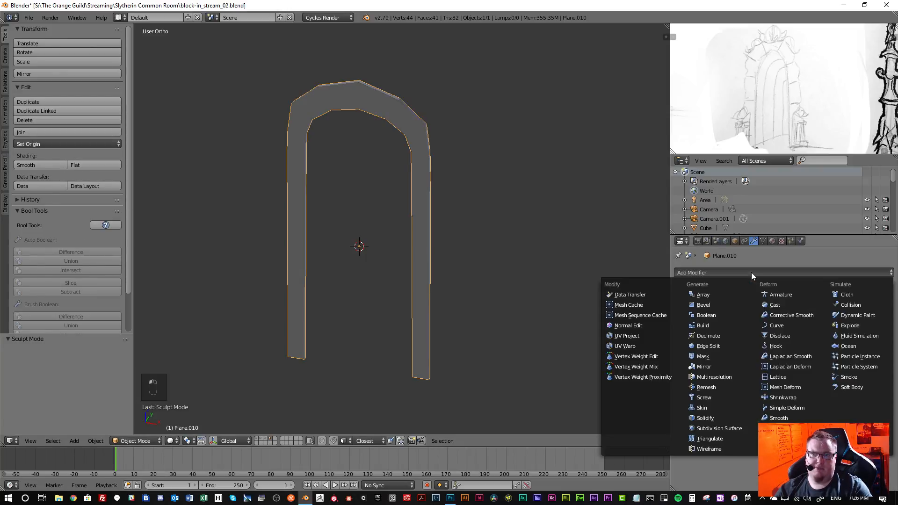
left_click(728, 428)
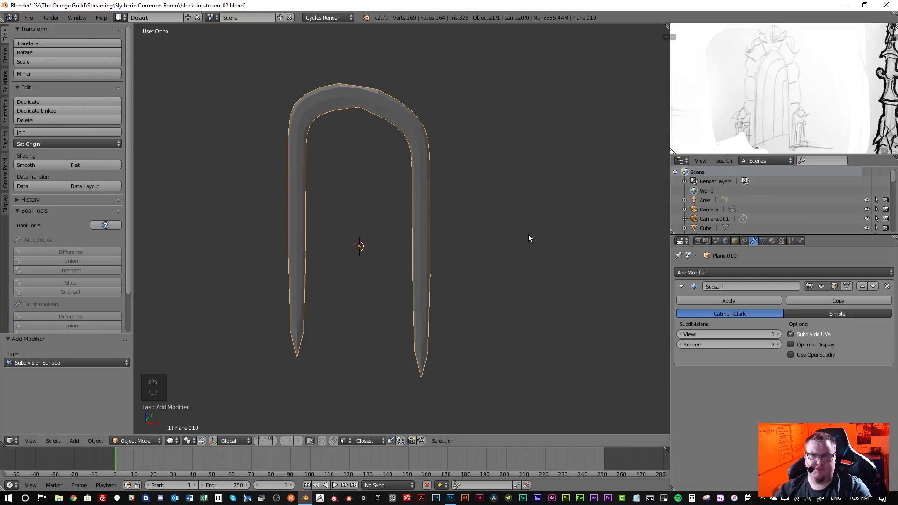
left_click(778, 335)
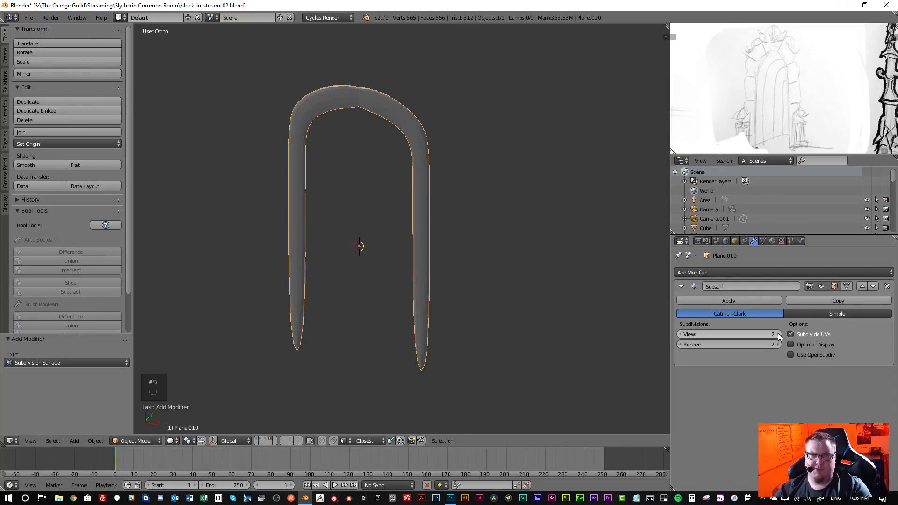
left_click(778, 334)
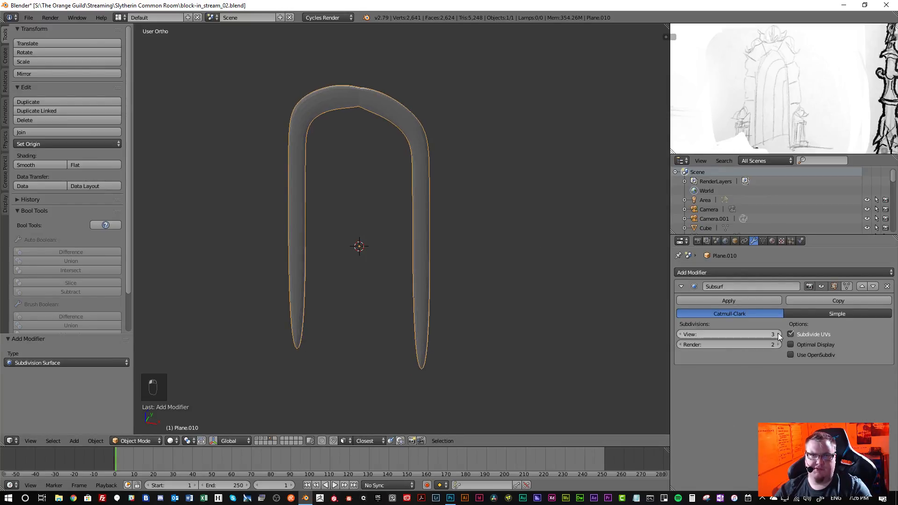
left_click(681, 334)
mouse_move(456, 189)
middle_mouse_down()
mouse_move(453, 208)
mouse_move(293, 195)
mouse_move(454, 190)
middle_mouse_up()
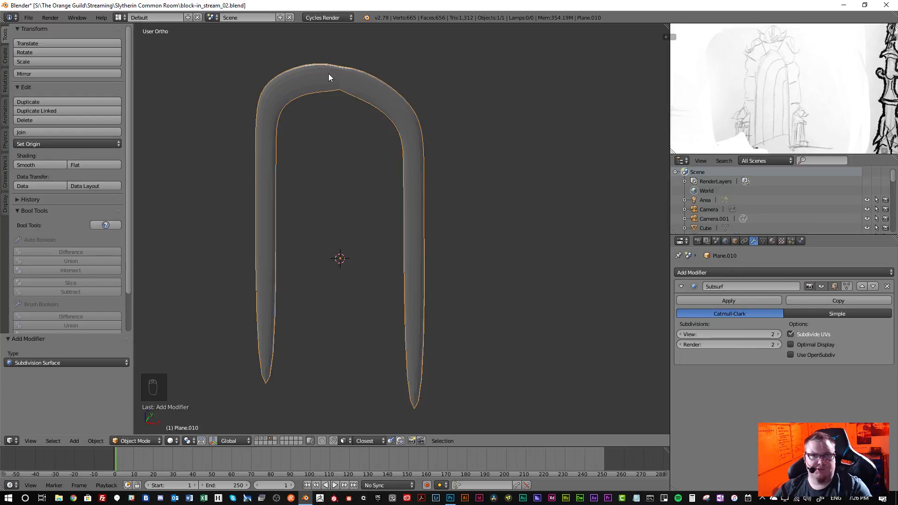
- Apply smooth shading to the subdivided arch surround
middle_click_drag(329, 77, 276, 143)
middle_click_drag(348, 187, 396, 189)
scroll(338, 147, "up", 3)
middle_click_drag(347, 125, 399, 147, "shift")
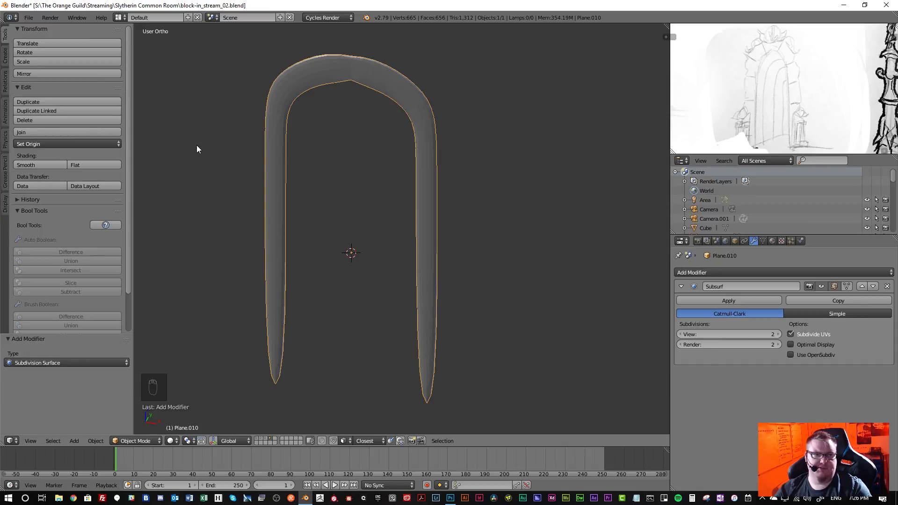
scroll(326, 109, "up", 5)
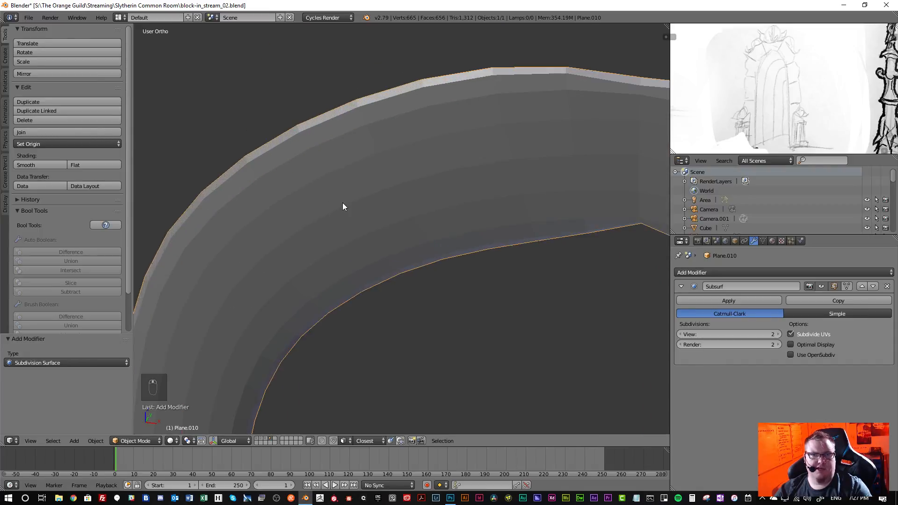
scroll(287, 206, "down", 2)
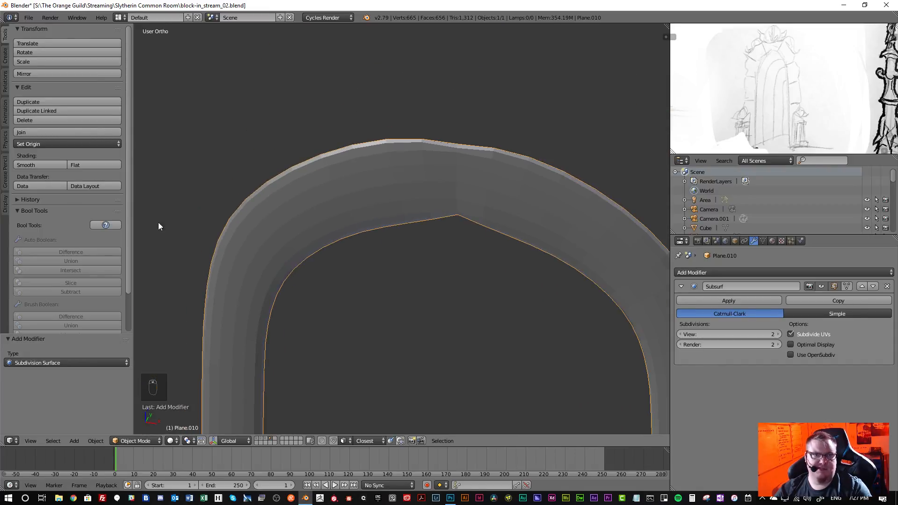
left_click(89, 167)
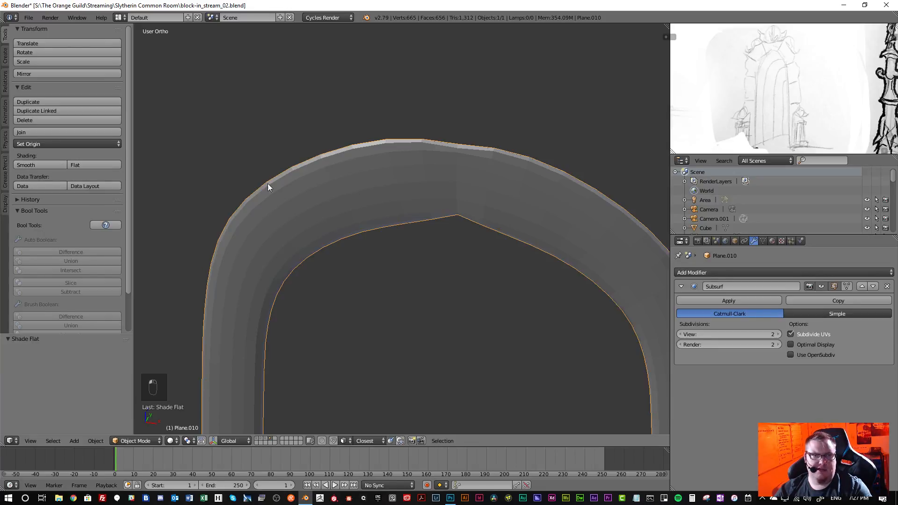
left_click(45, 165)
scroll(382, 227, "down", 4)
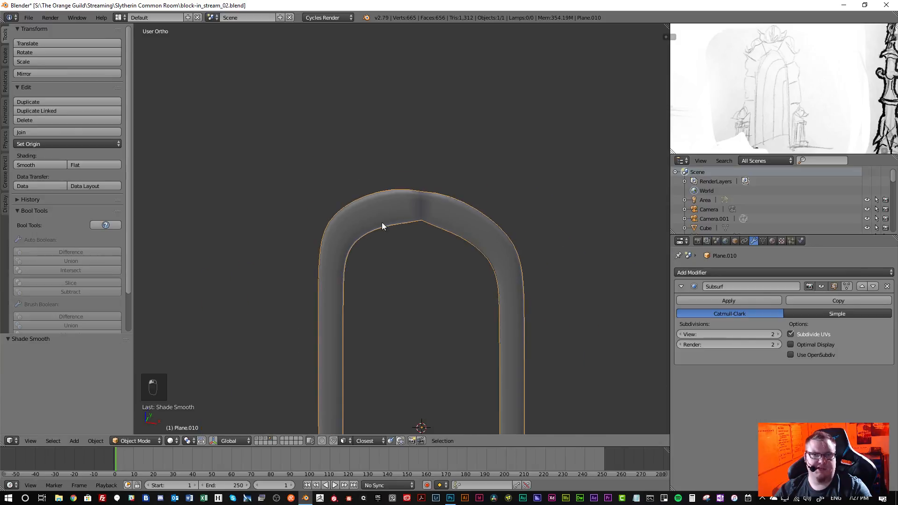
scroll(521, 358, "down", 3)
middle_click_drag(517, 358, 458, 234, "shift")
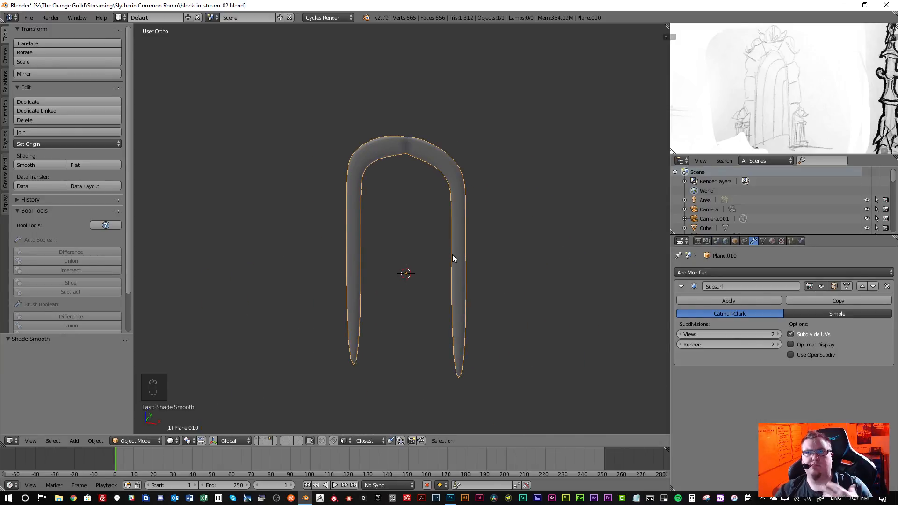
scroll(422, 196, "up", 1)
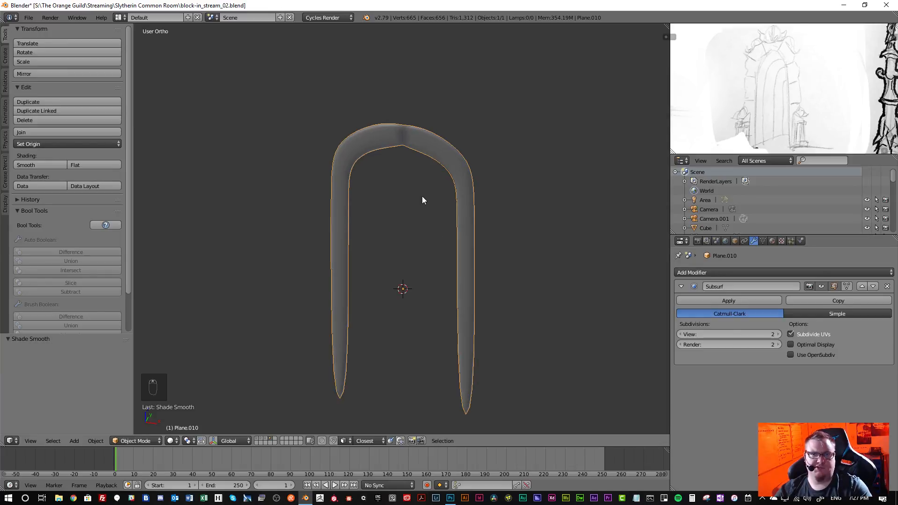
scroll(422, 195, "up", 2)
middle_click_drag(392, 256, 383, 202, "shift")
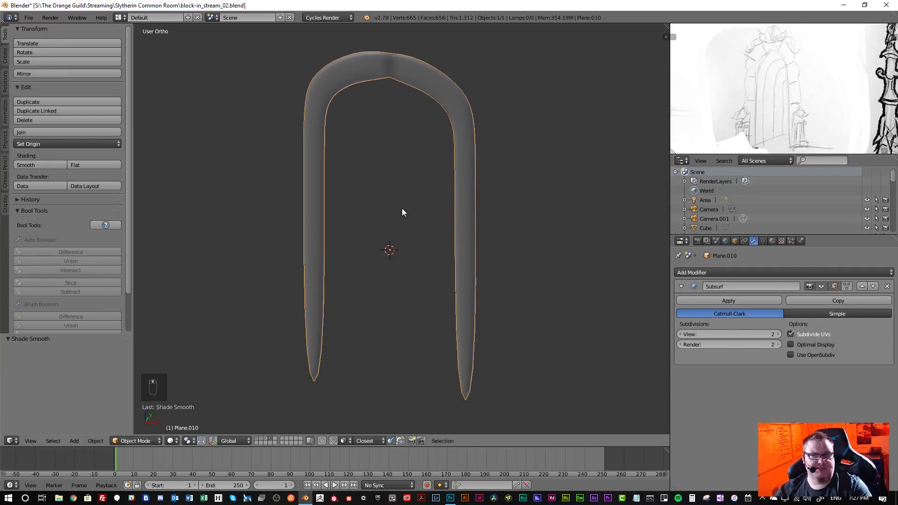
- Inspect the arch surround's base shape with the Subdivision Surface viewport display switched off, and switch that display back on
middle_click_drag(473, 147, 279, 192)
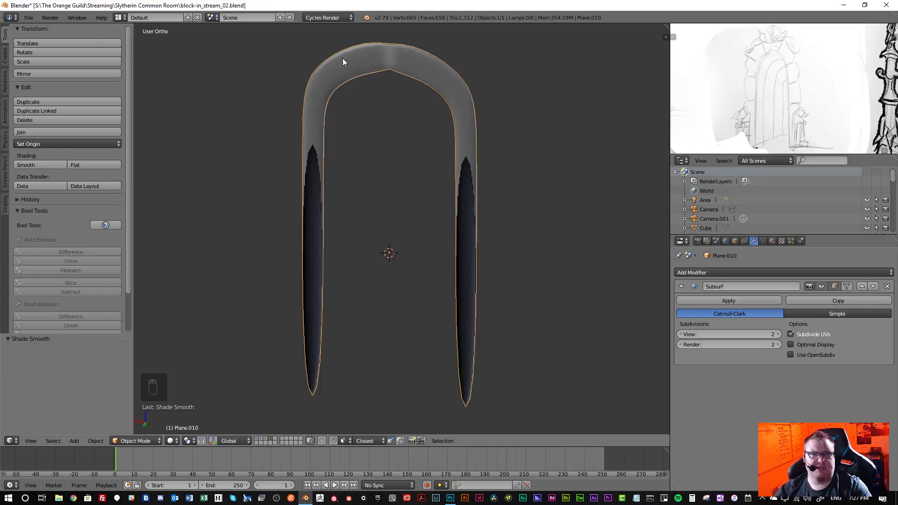
left_click(822, 287)
middle_click_drag(608, 254, 332, 163)
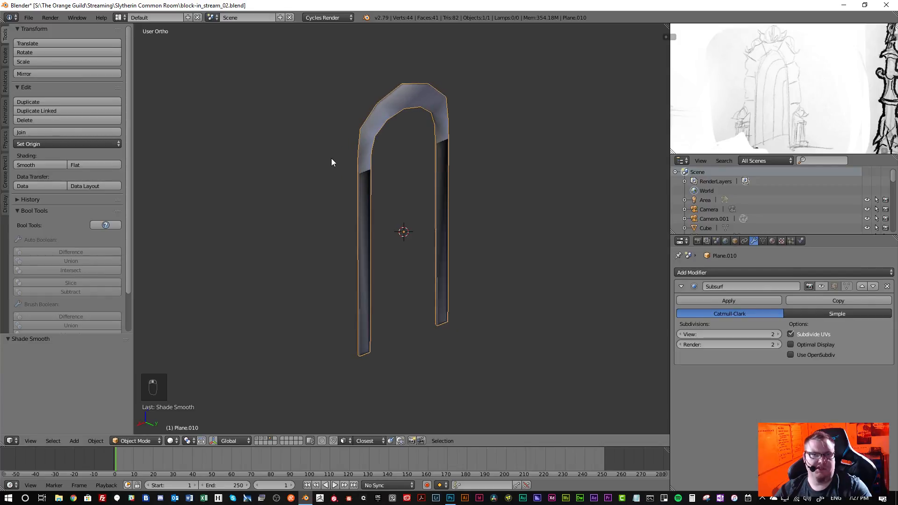
scroll(331, 159, "up", 5)
middle_click_drag(453, 150, 178, 267, "shift")
scroll(310, 237, "down", 4)
middle_click_drag(323, 235, 352, 235)
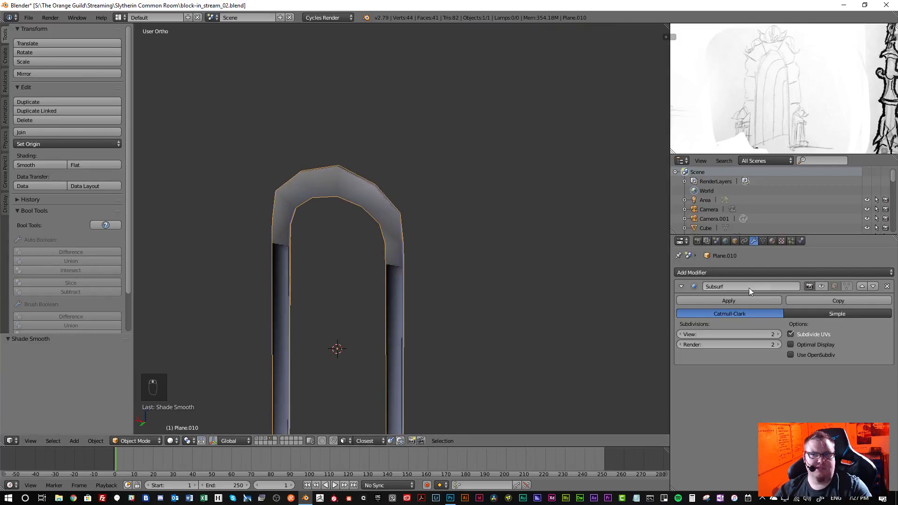
left_click(822, 287)
- Enter Edit Mode on the arch surround and switch to face selection
middle_click_drag(456, 248, 402, 168)
key("Tab")
scroll(400, 172, "up", 4)
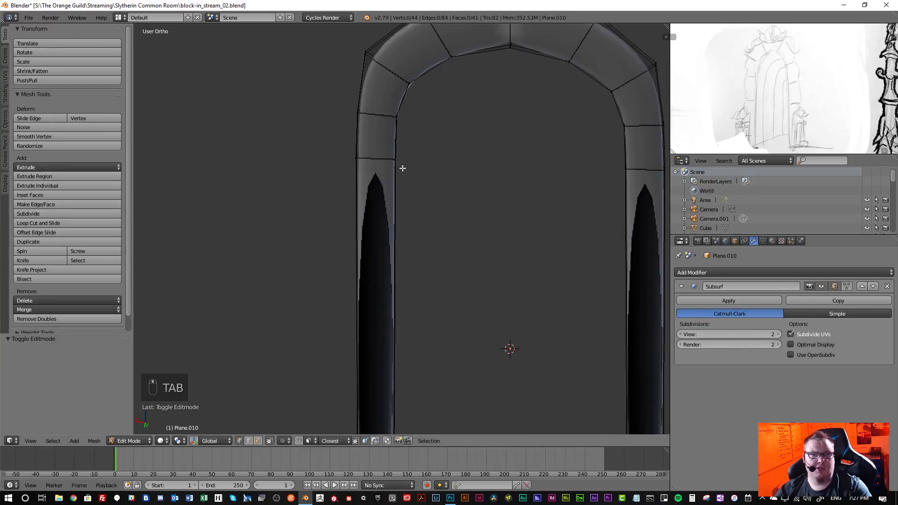
key("ctrl+Tab")
left_click(397, 186)
scroll(341, 210, "down", 3)
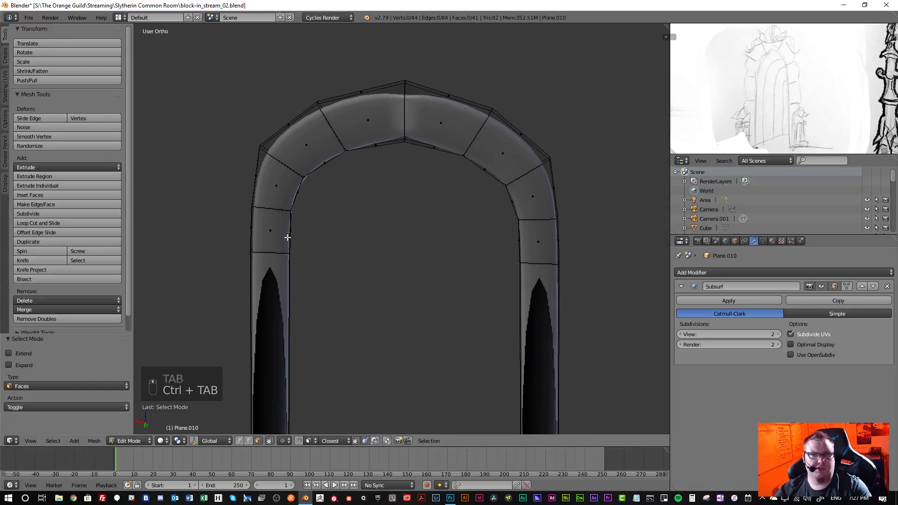
- Delete the eight faces covering the arch's curved section on the side where the legs are already open, and return to Object Mode
left_click(287, 237)
left_click(281, 187, "shift")
left_click(309, 147, "shift")
left_click(370, 121, "shift")
left_click(446, 125, "shift")
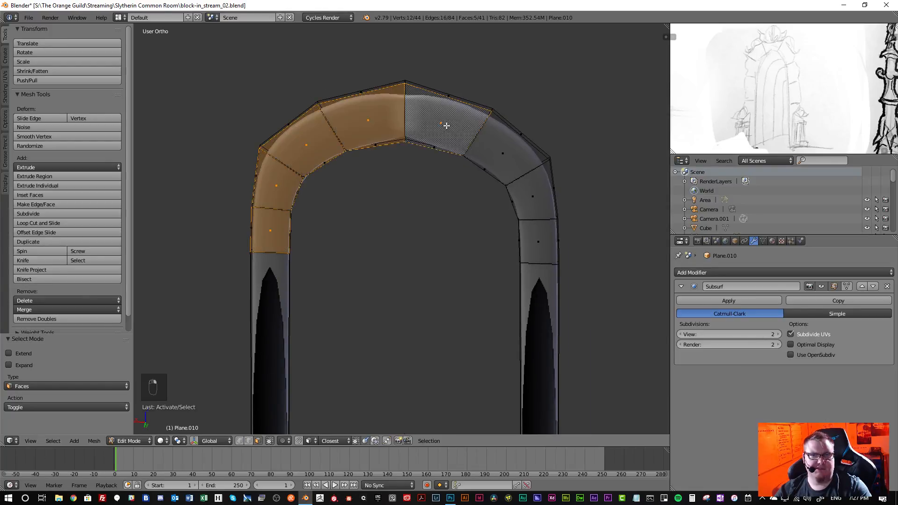
left_click(503, 153, "shift")
left_click(533, 196, "shift")
left_click(538, 241, "shift")
key("x")
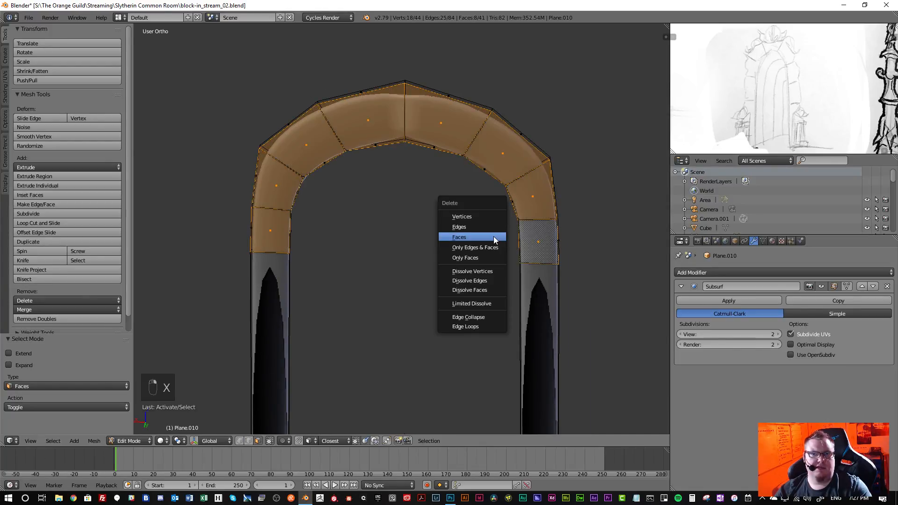
left_click(483, 238)
middle_click_drag(483, 238, 630, 249)
key("Tab")
- Examine the crease at the arch's peak from the front and the open back
middle_click_drag(557, 224, 377, 273)
scroll(414, 149, "up", 5)
scroll(383, 227, "up", 4)
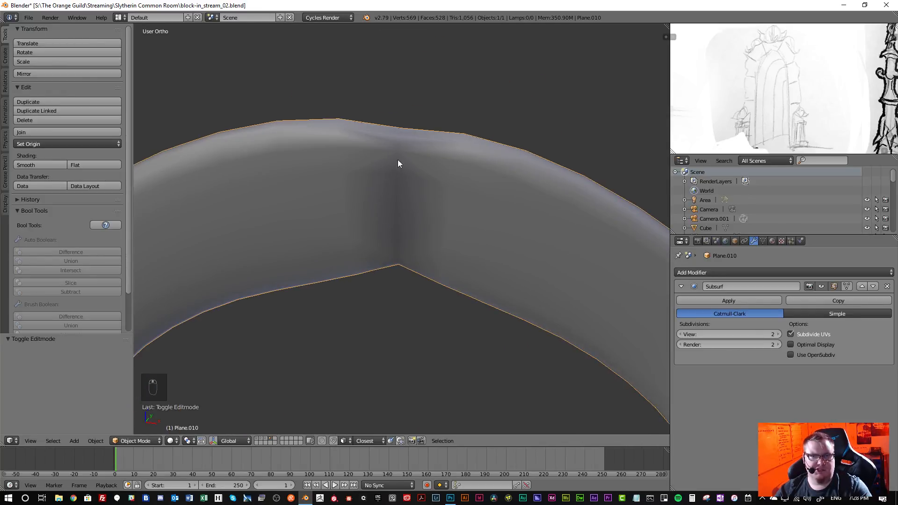
scroll(400, 262, "down", 4)
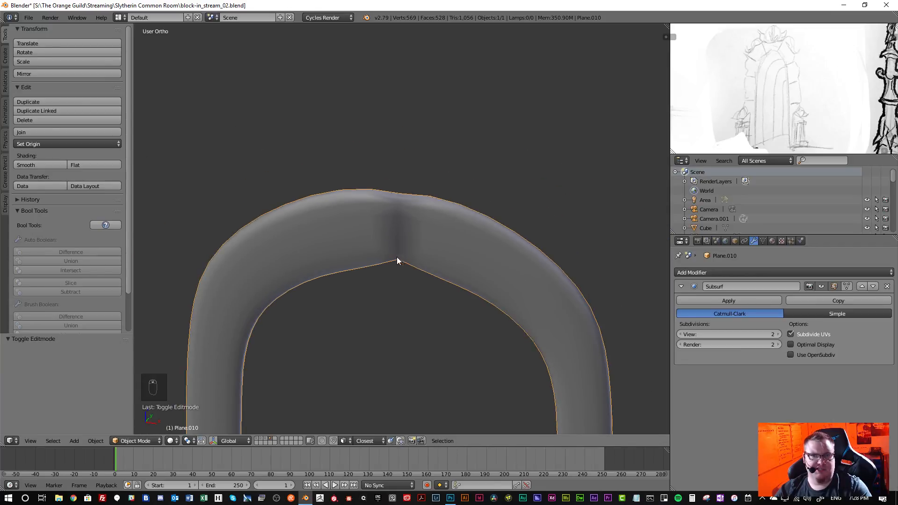
middle_click_drag(400, 262, 249, 225)
scroll(397, 253, "up", 4)
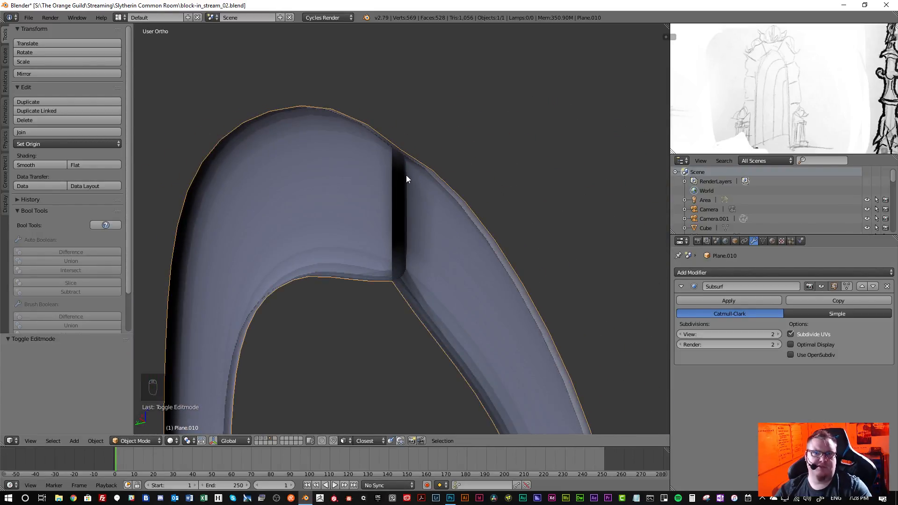
scroll(303, 259, "down", 5)
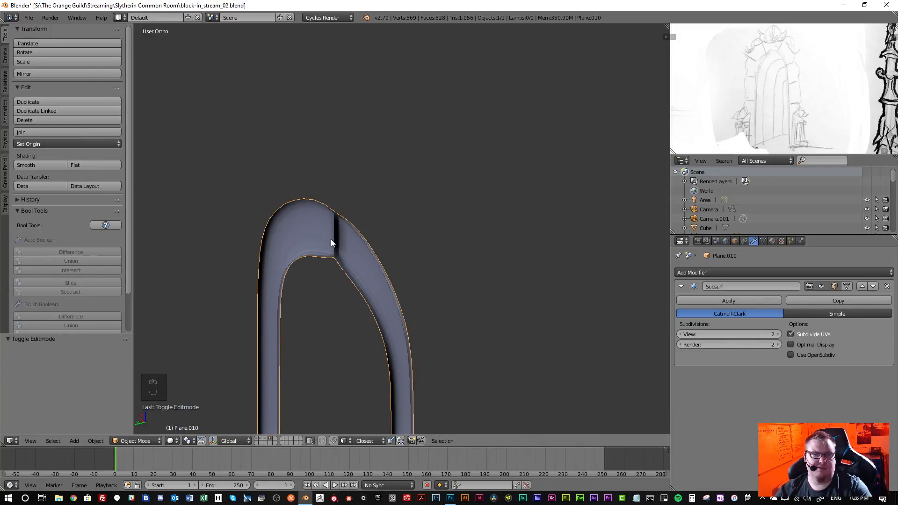
scroll(332, 242, "up", 4)
scroll(347, 239, "down", 1)
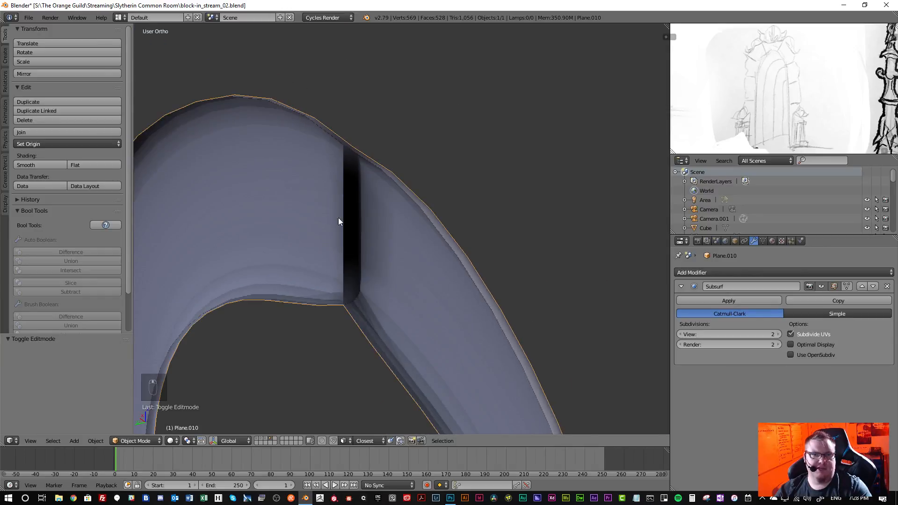
scroll(354, 163, "down", 3)
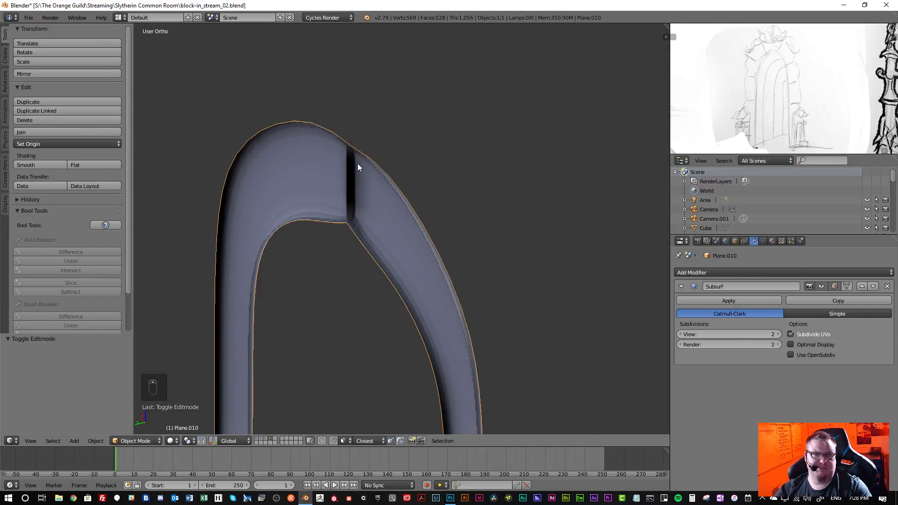
middle_click_drag(358, 163, 376, 185)
scroll(382, 220, "up", 2)
- Delete the leftover internal face across the arch's centre seam in Edit Mode, and return to Object Mode to check the smoothed peak
key("Tab")
scroll(356, 227, "up", 4)
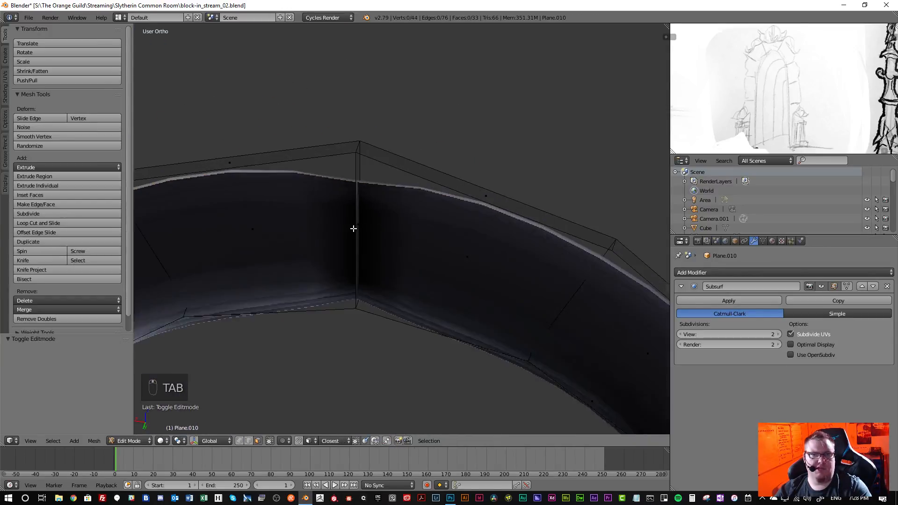
right_click(368, 224)
middle_click_drag(367, 224, 304, 227)
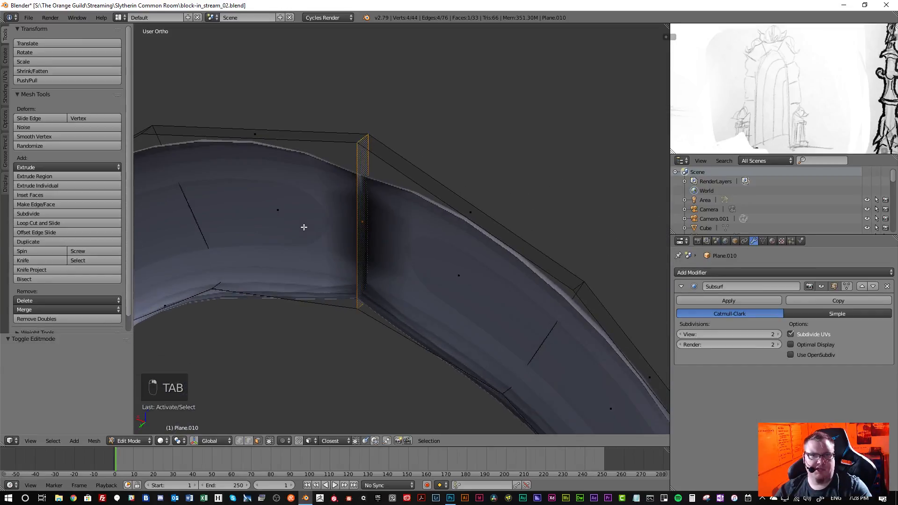
key("x")
left_click(302, 228)
scroll(370, 253, "down", 3)
mouse_move(371, 247)
middle_mouse_down()
mouse_move(246, 241)
mouse_move(395, 247)
mouse_move(353, 235)
mouse_move(363, 287)
mouse_move(334, 213)
mouse_move(324, 214)
middle_mouse_up()
key("Tab")
scroll(369, 235, "up", 5)
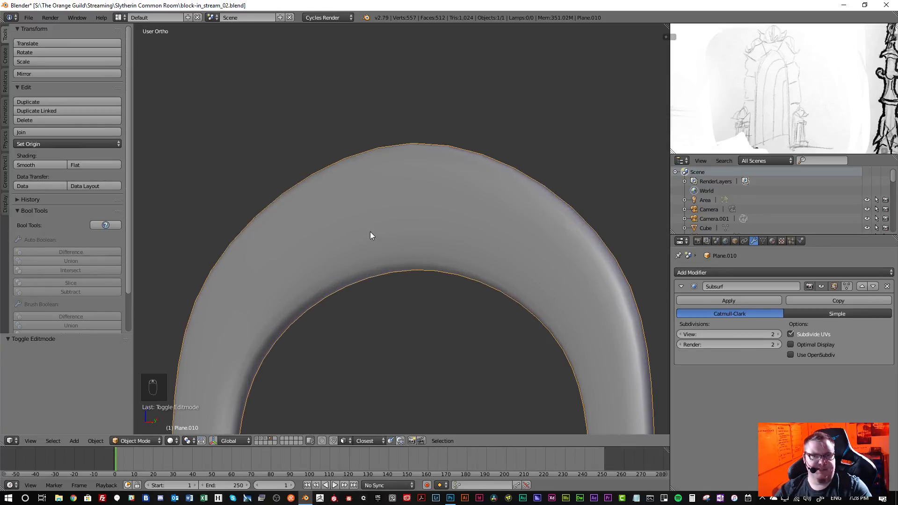
middle_click_drag(414, 264, 436, 326)
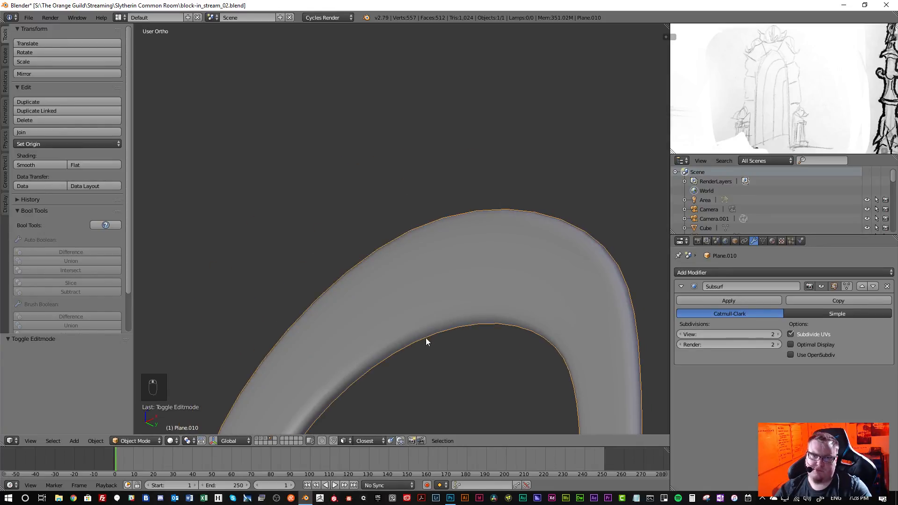
- Extend the outer vertex at the arch's apex with Extend Vertices, placing the new vertex just beside the original
scroll(431, 335, "down", 4)
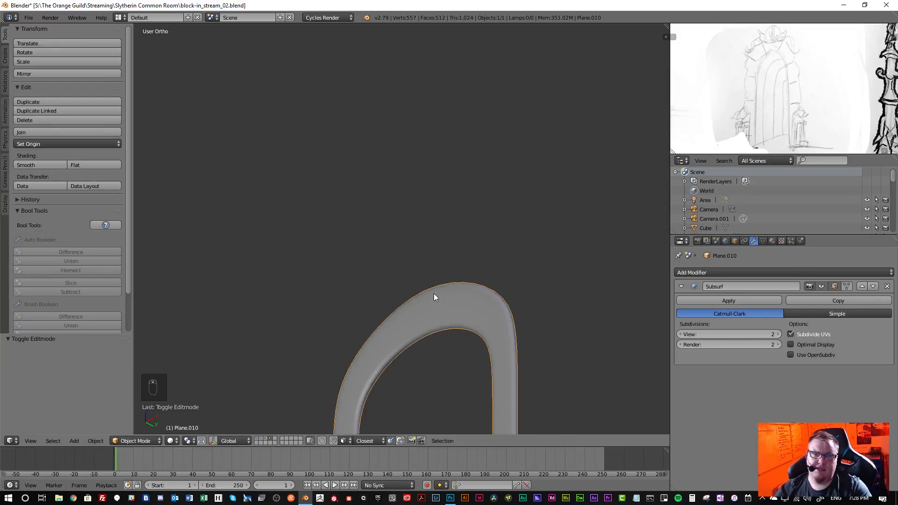
middle_click_drag(433, 293, 468, 365)
key("Tab")
scroll(435, 324, "up", 3)
key("ctrl+Tab")
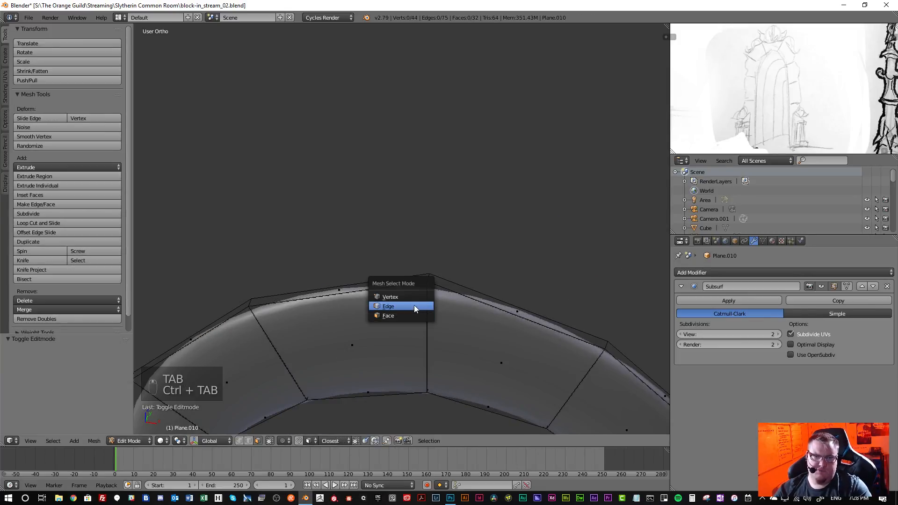
left_click(414, 305)
right_click(442, 293)
middle_click_drag(442, 293, 446, 341)
scroll(435, 281, "up", 12)
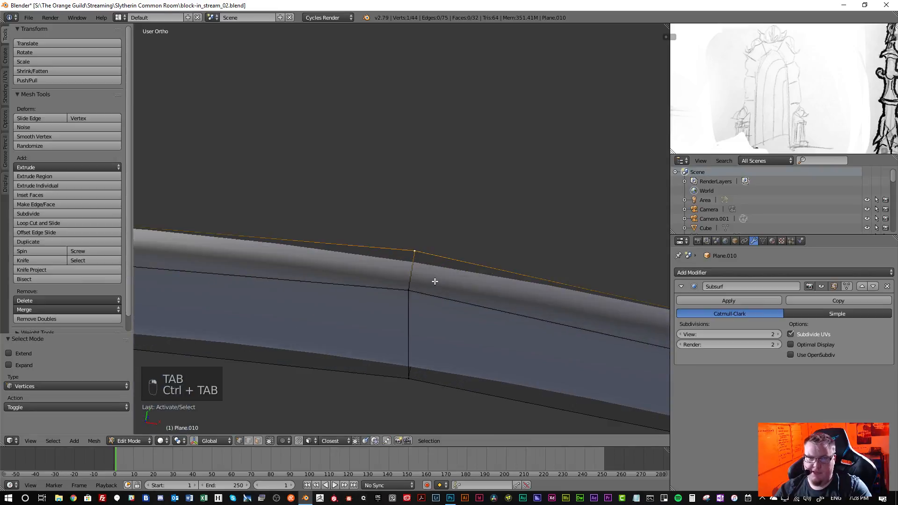
key("g")
left_click(387, 243)
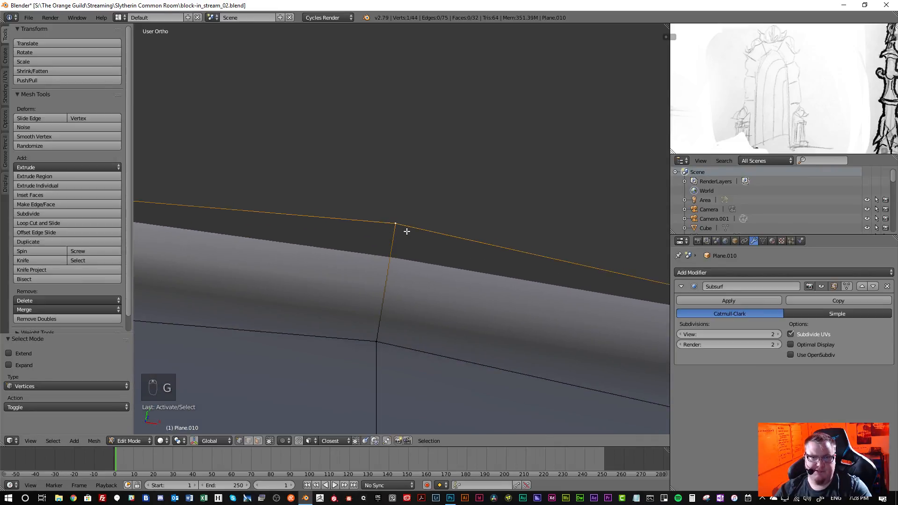
key("alt+d")
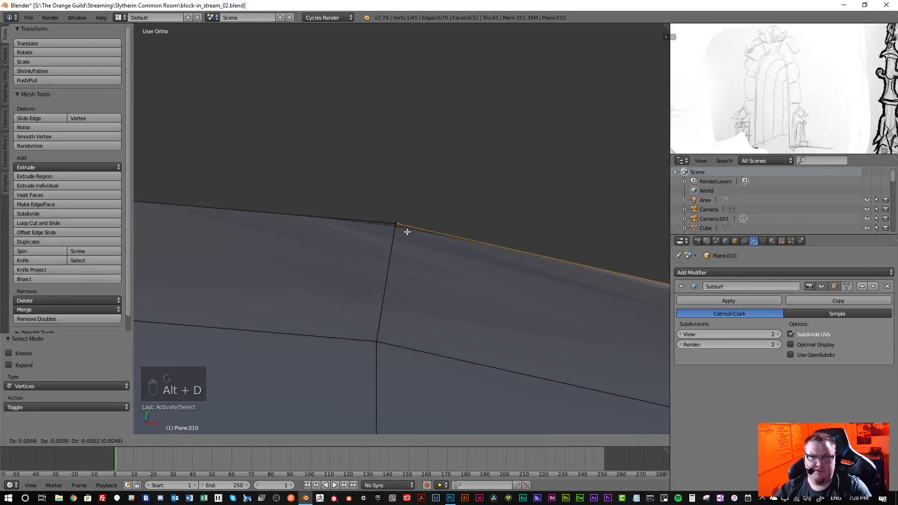
left_click(408, 234)
key("Tab")
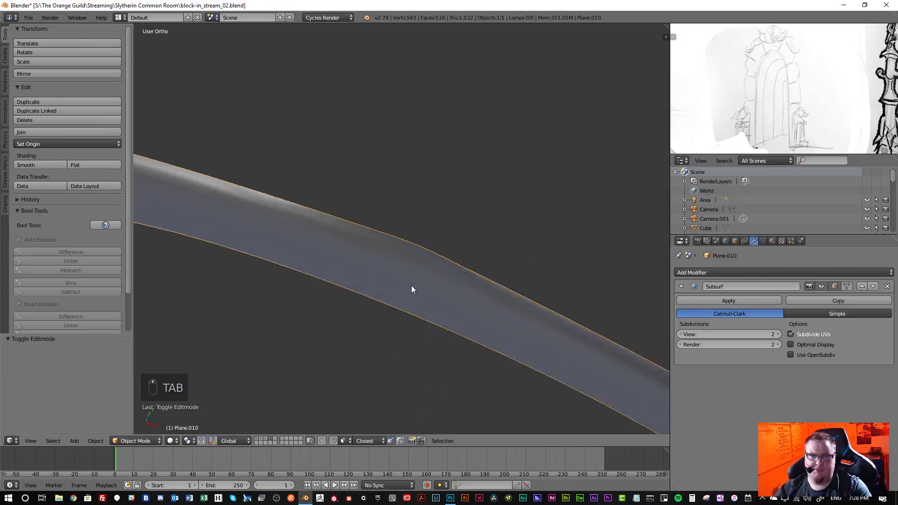
middle_click_drag(412, 286, 427, 262)
scroll(427, 234, "down", 7)
mouse_move(428, 186)
middle_mouse_down("shift")
mouse_move(421, 343)
mouse_move(431, 293)
mouse_move(418, 183)
middle_mouse_up("shift")
scroll(421, 208, "down", 4)
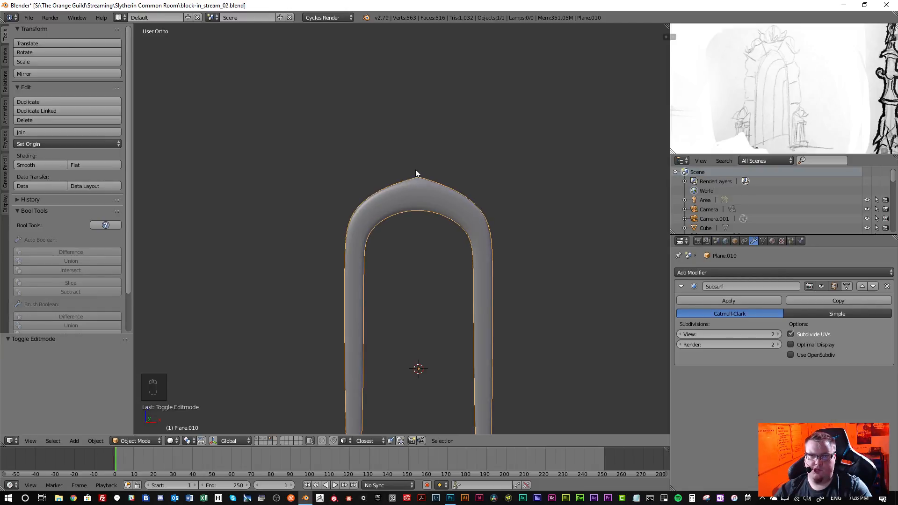
scroll(429, 159, "up", 8)
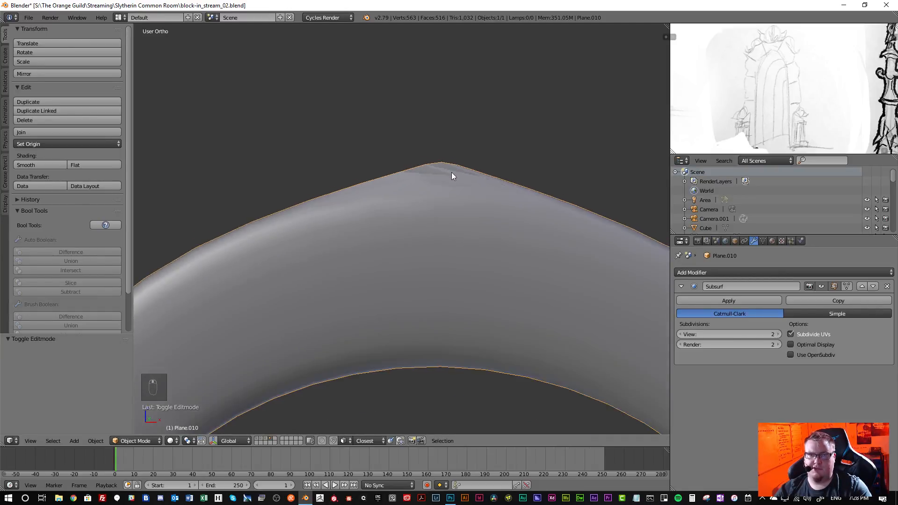
- Dissolve the extra vertex beside the arch's outer apex vertex
key("Tab")
scroll(449, 177, "up", 2)
scroll(435, 220, "down", 8)
key("a")
key("a")
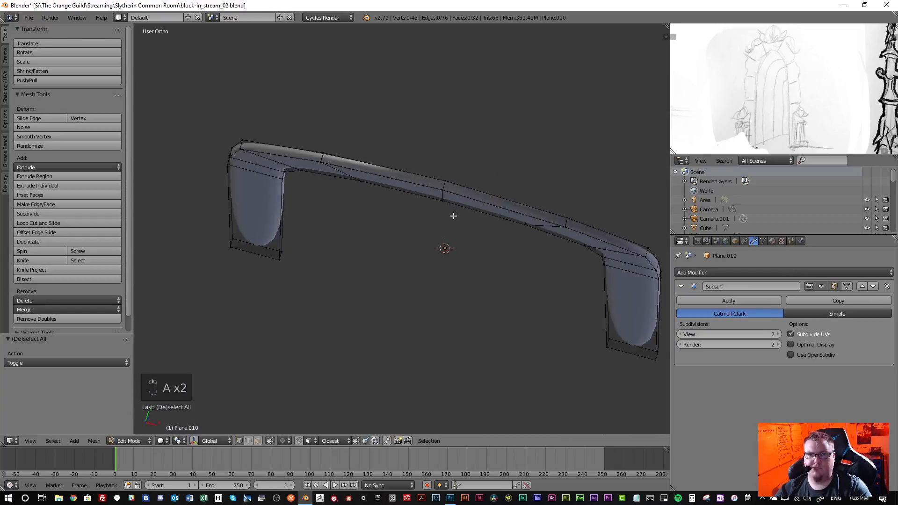
middle_click_drag(454, 215, 445, 315)
scroll(431, 170, "up", 8)
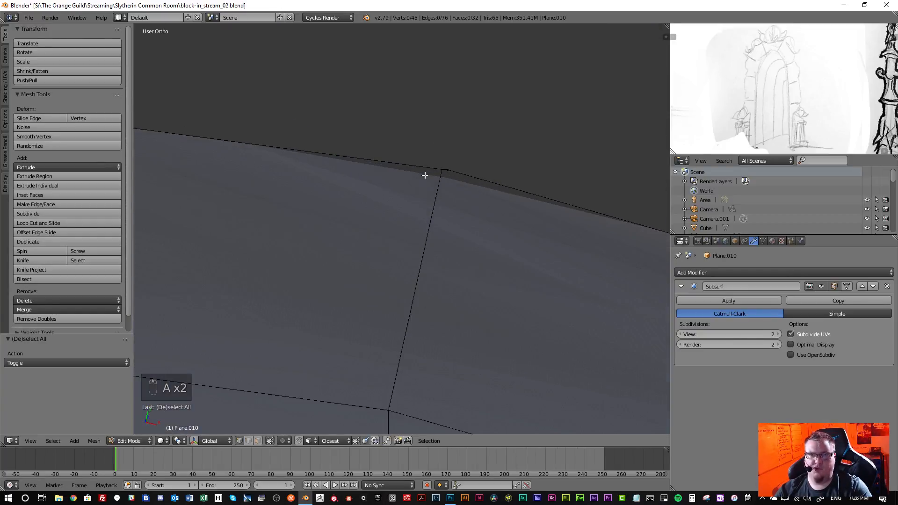
right_click(470, 154)
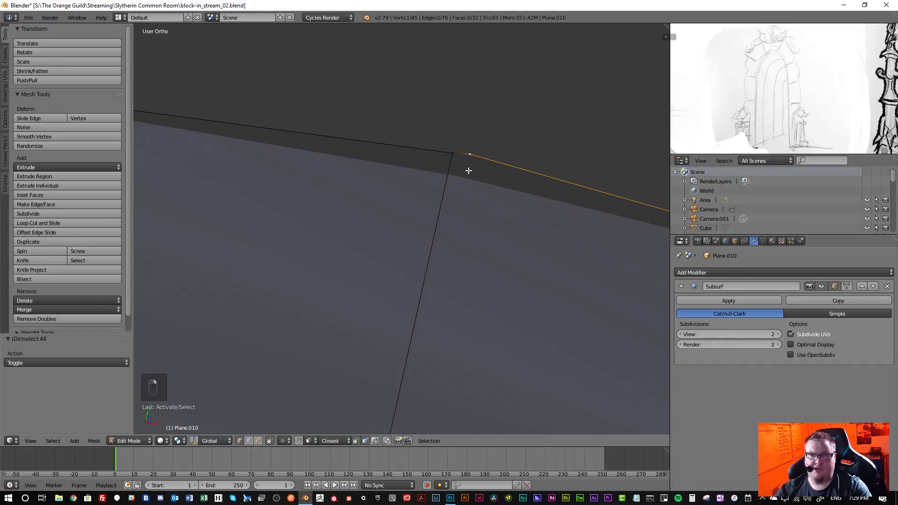
middle_click_drag(489, 165, 496, 189)
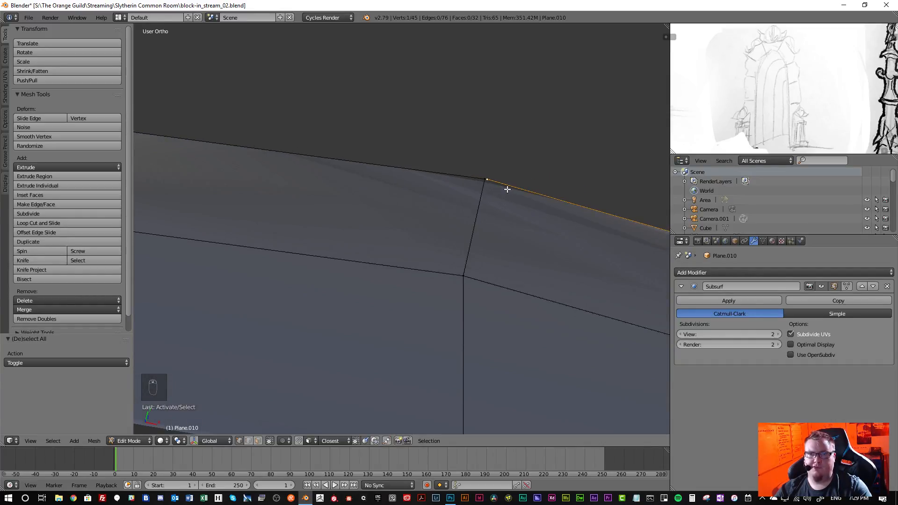
key("x")
middle_click_drag(564, 201, 339, 172)
scroll(325, 177, "up", 6)
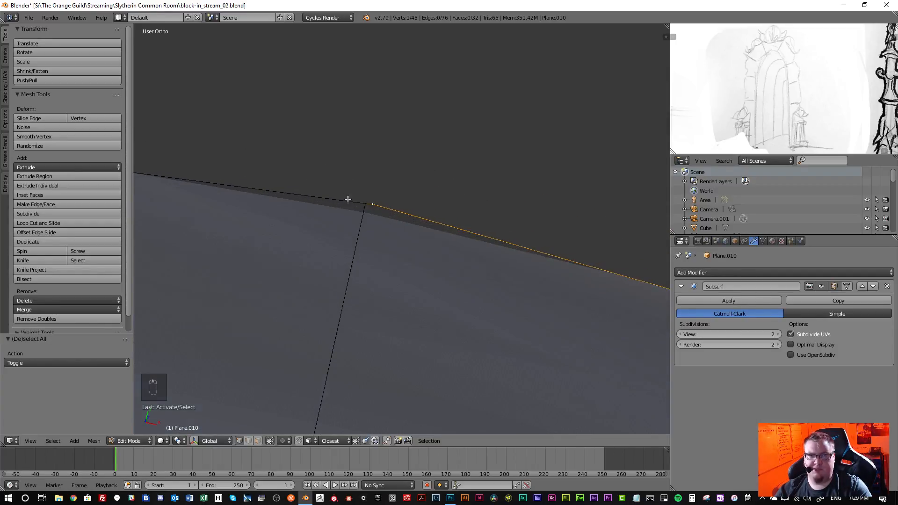
key("x")
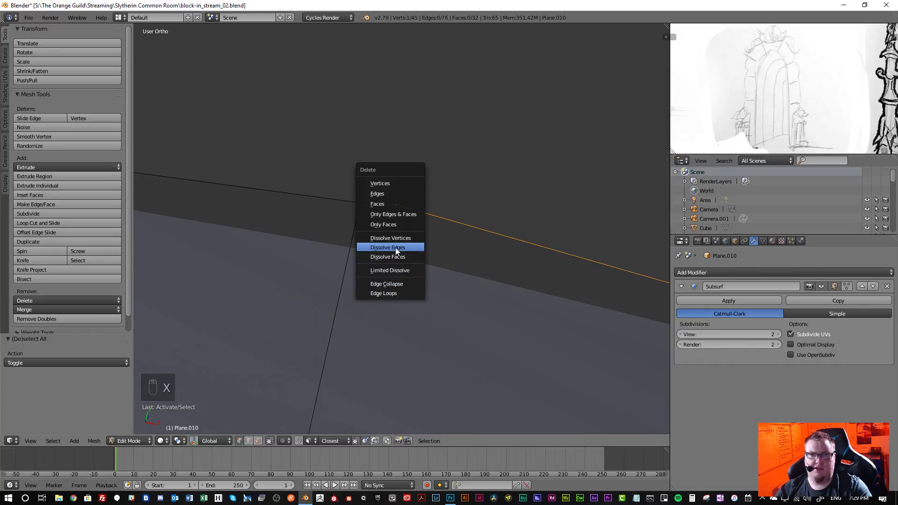
left_click(401, 238)
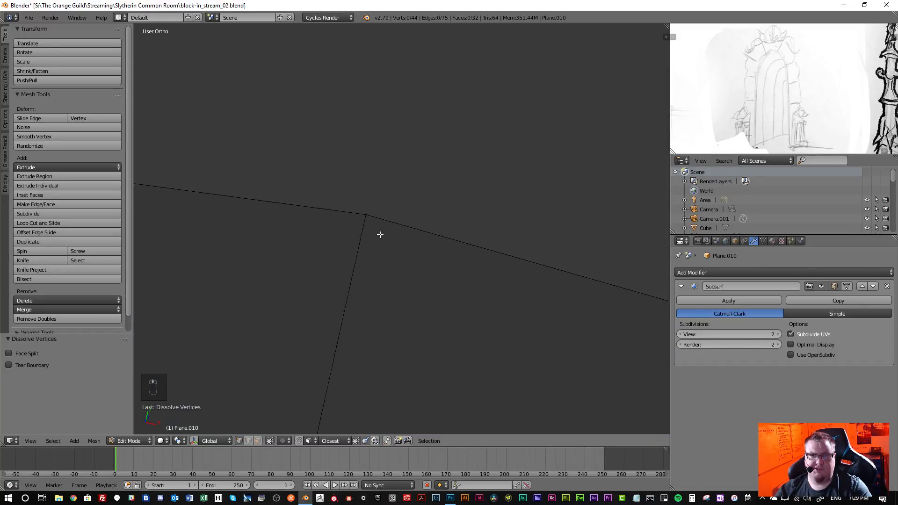
- Examine the smoothed arch in Object Mode from several angles and compare it with its mesh cage
scroll(380, 235, "down", 6)
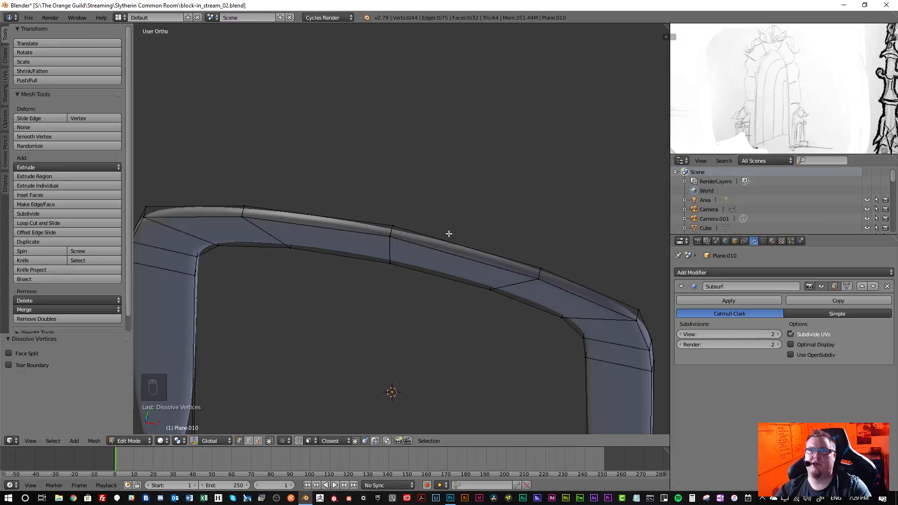
key("Tab")
scroll(410, 262, "down", 6)
middle_click_drag(428, 259, 422, 217)
scroll(421, 217, "up", 5)
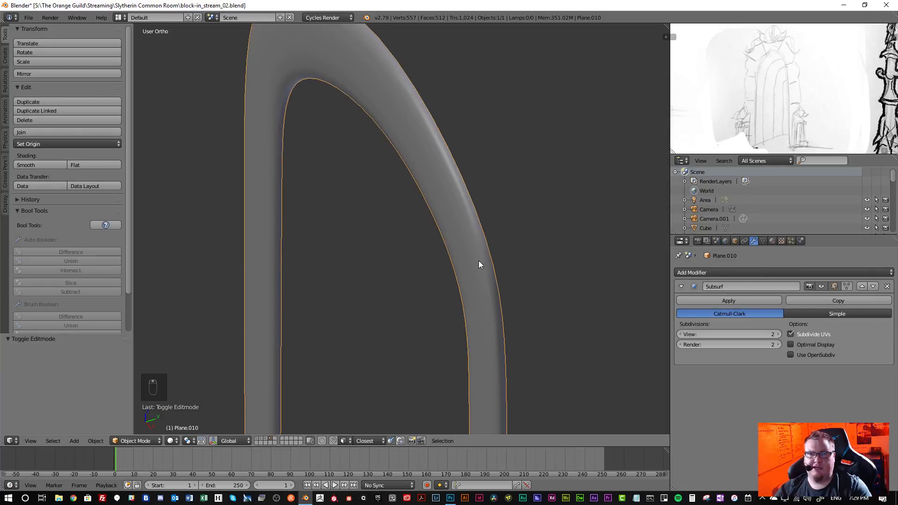
scroll(468, 234, "down", 5)
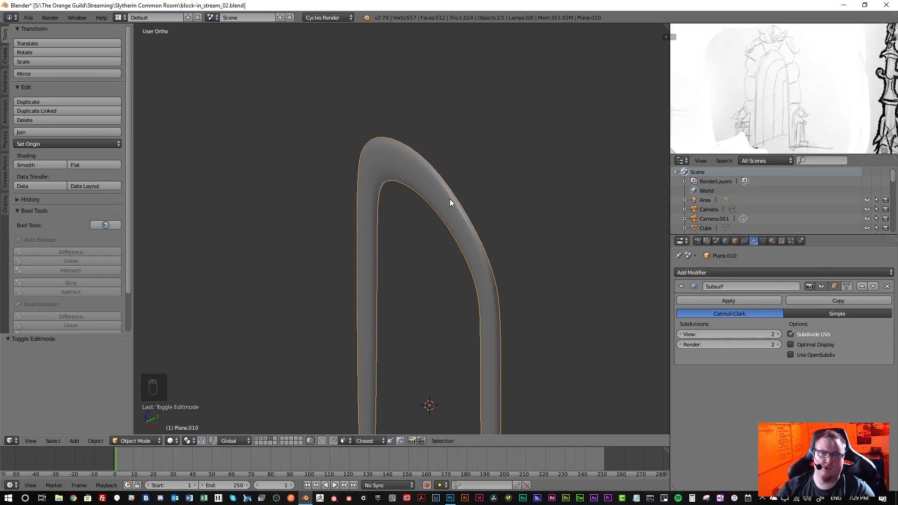
mouse_move(450, 198)
middle_mouse_down()
mouse_move(467, 226)
mouse_move(451, 209)
mouse_move(475, 198)
mouse_move(438, 206)
middle_mouse_up()
key("Tab")
scroll(465, 220, "up", 5)
scroll(418, 212, "down", 3)
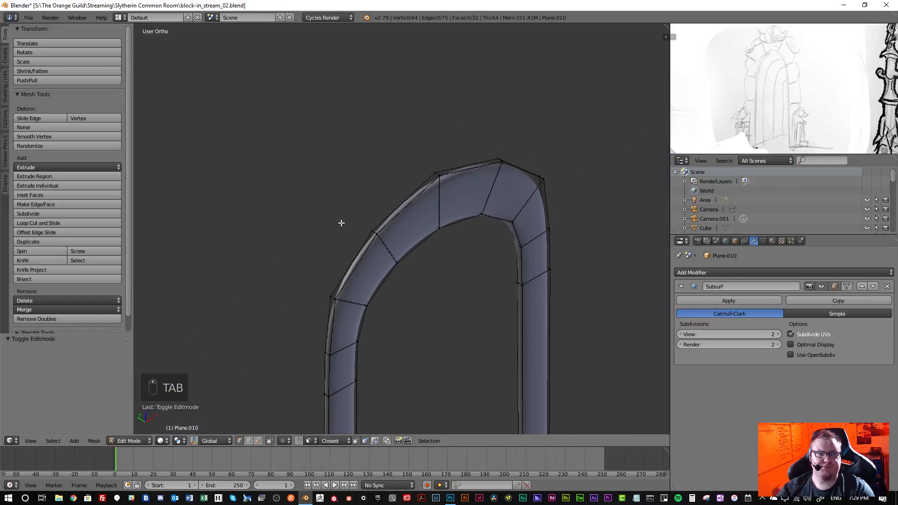
- Switch to edge selection and select the outer edge loop on the arch's front face
key("ctrl+Tab")
left_click(357, 302)
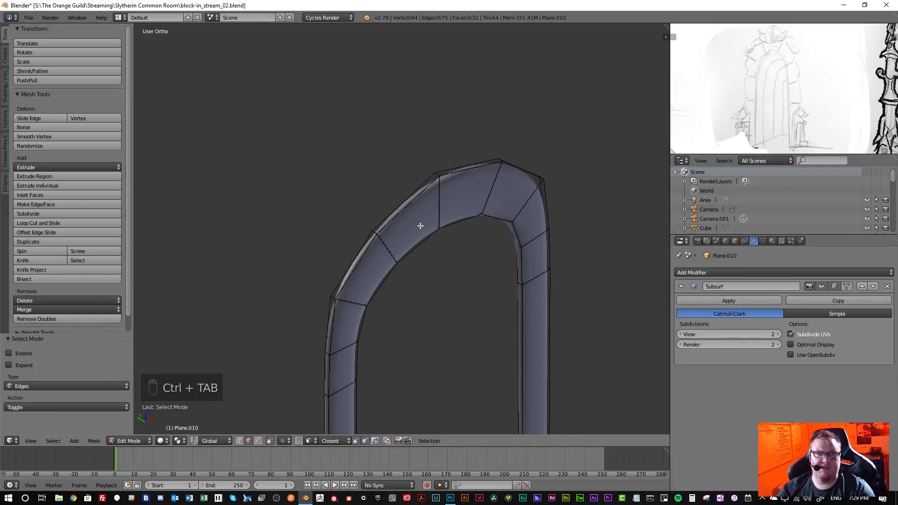
middle_click_drag(420, 226, 422, 234)
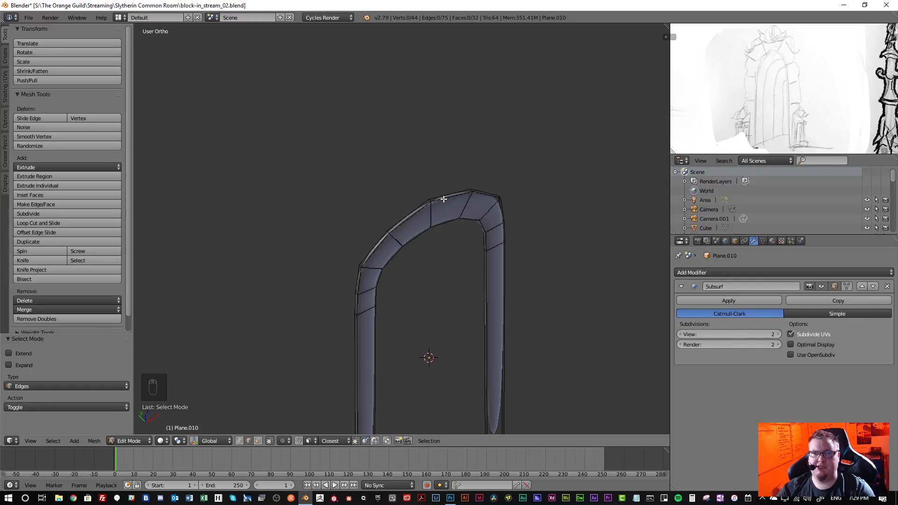
scroll(429, 207, "up", 5)
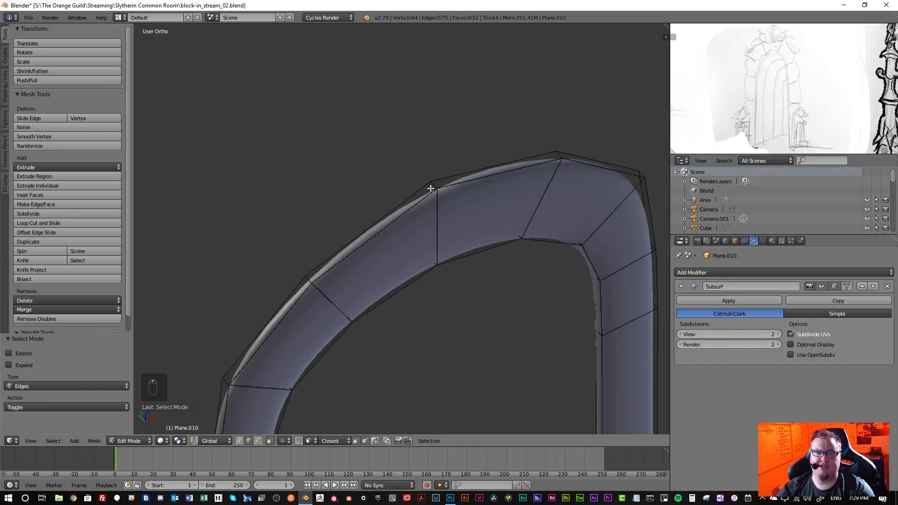
scroll(450, 198, "up", 6)
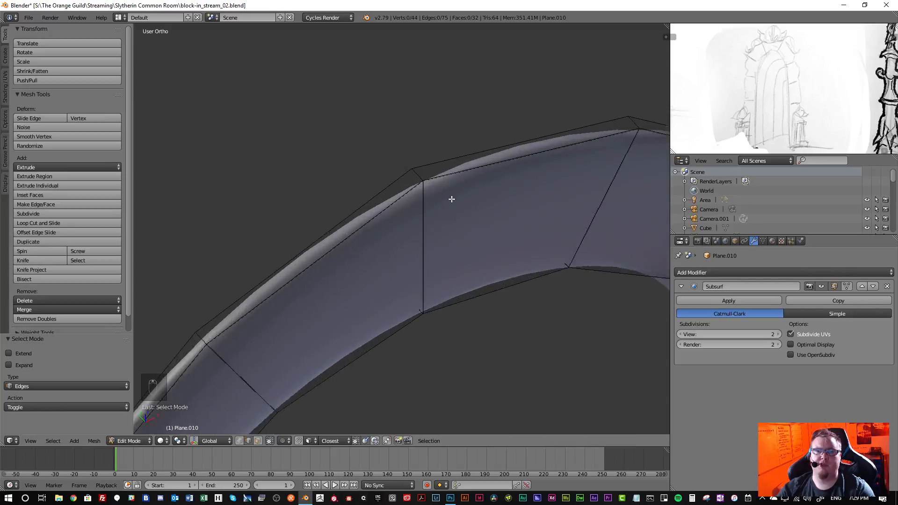
scroll(394, 165, "down", 2)
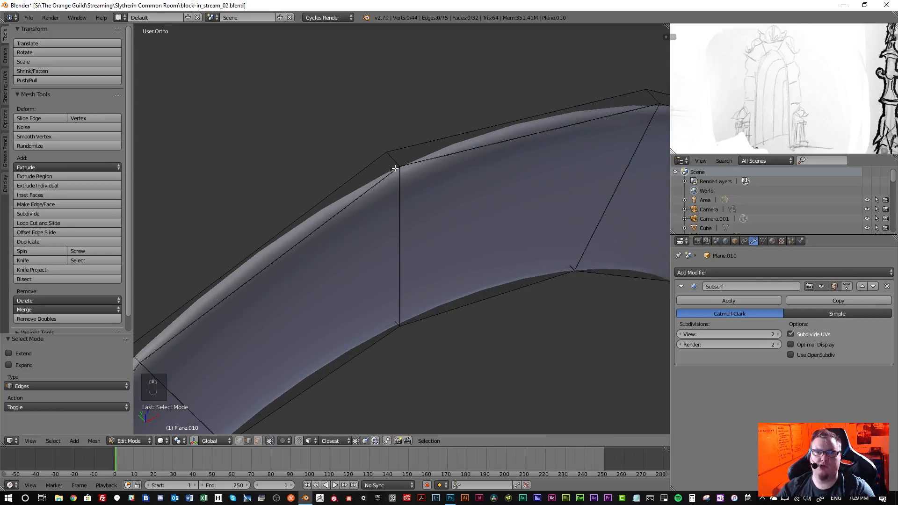
middle_click_drag(395, 166, 337, 195)
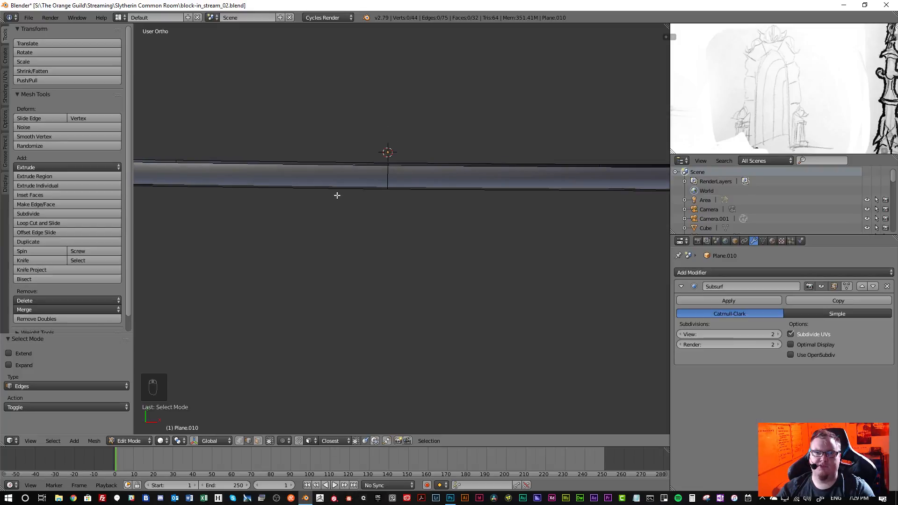
middle_click_drag(421, 189, 399, 194)
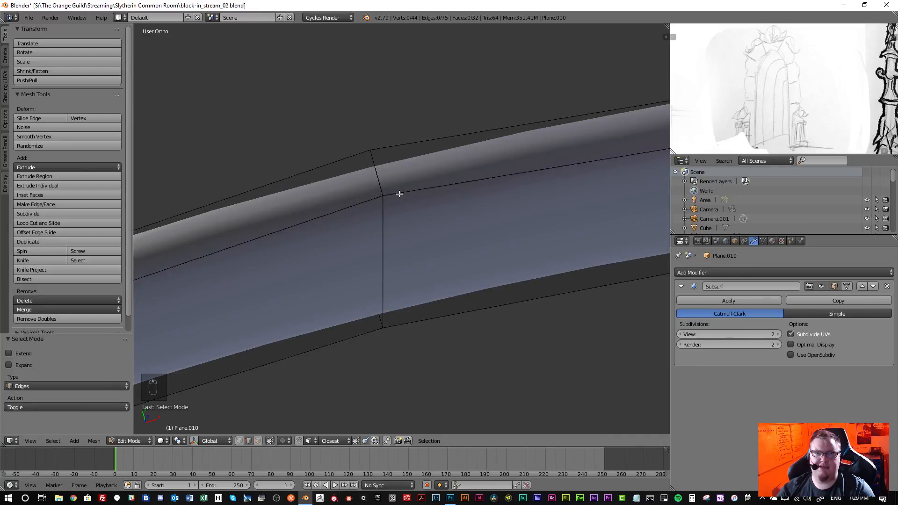
right_click(448, 186, "alt")
- Add the inner edge loop of the arch's front face to the selection
scroll(438, 220, "down", 6)
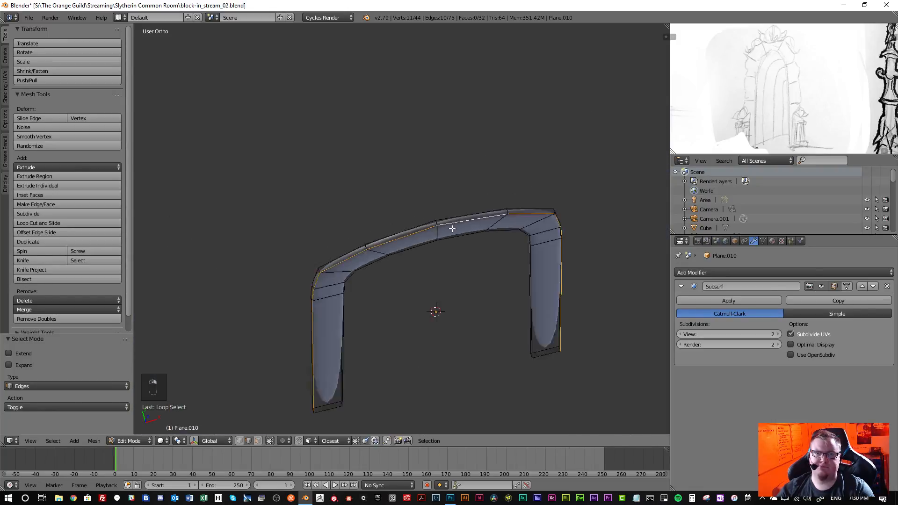
scroll(457, 232, "up", 3)
middle_click_drag(518, 223, 588, 136)
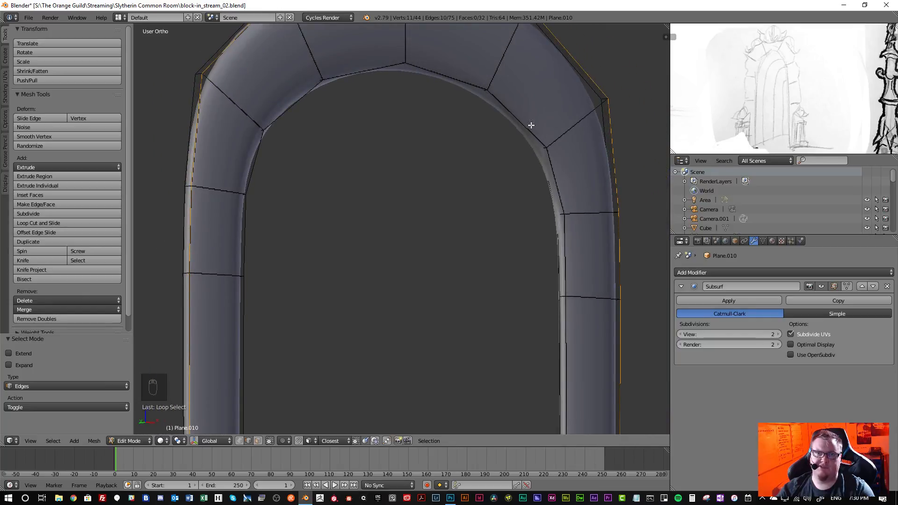
middle_click_drag(531, 125, 427, 144)
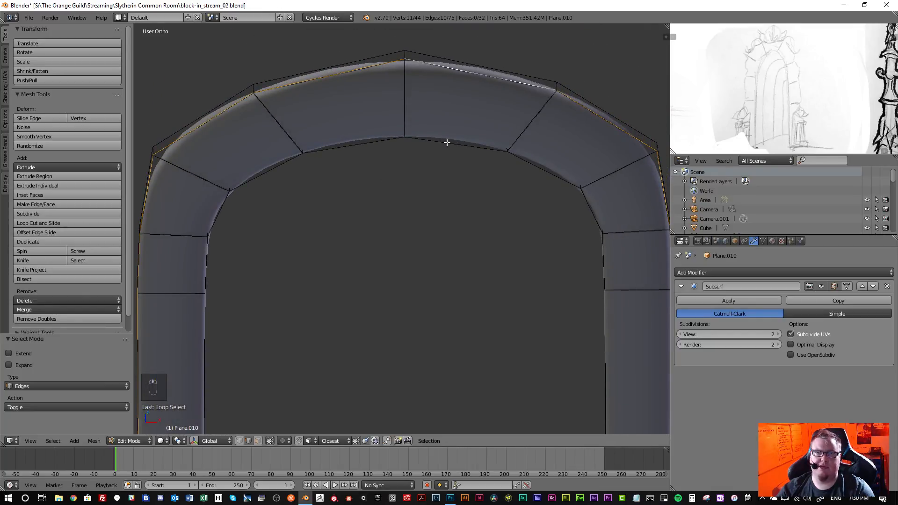
right_click(447, 142, "alt+shift")
scroll(440, 182, "down", 6)
middle_click_drag(453, 209, 451, 87)
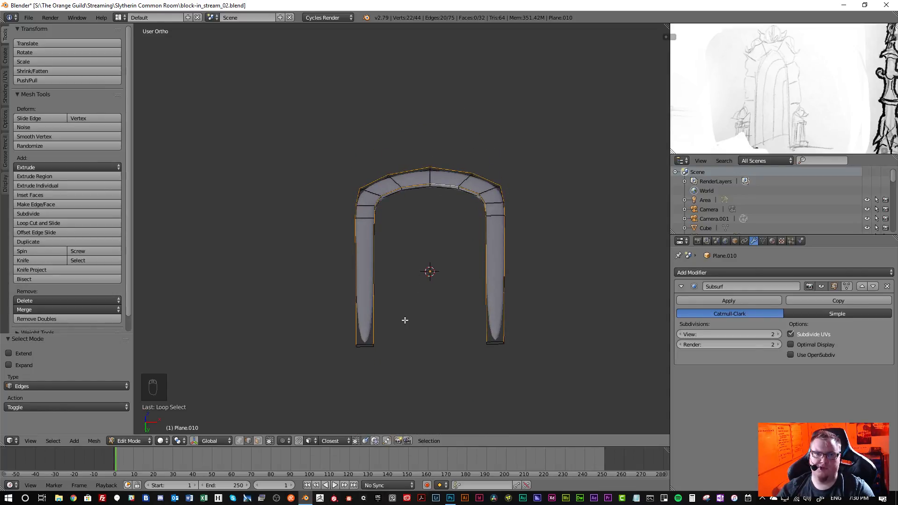
- Add the bottom edges of both legs on the same face to the selection, completing the outline around the arch
scroll(405, 321, "up", 6)
middle_click_drag(326, 349, 395, 237, "shift")
scroll(368, 262, "up", 5)
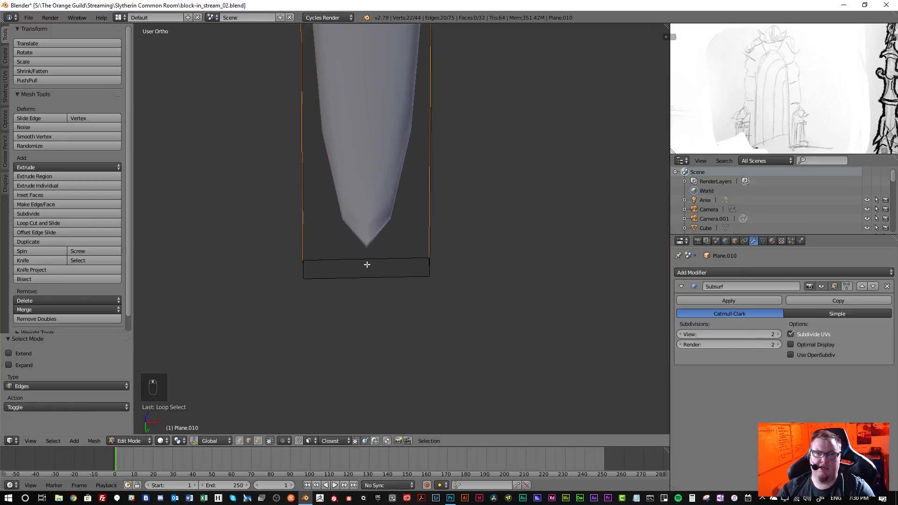
right_click(369, 258)
scroll(369, 259, "down", 5)
middle_click_drag(515, 283, 430, 316)
scroll(450, 236, "up", 5)
right_click(435, 204, "shift")
scroll(290, 192, "down", 10)
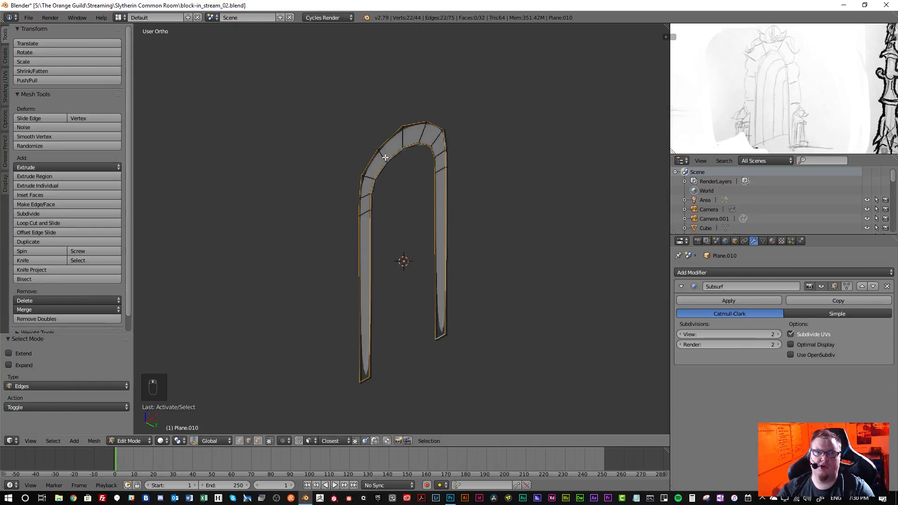
middle_click_drag(317, 393, 454, 314)
scroll(441, 216, "up", 6)
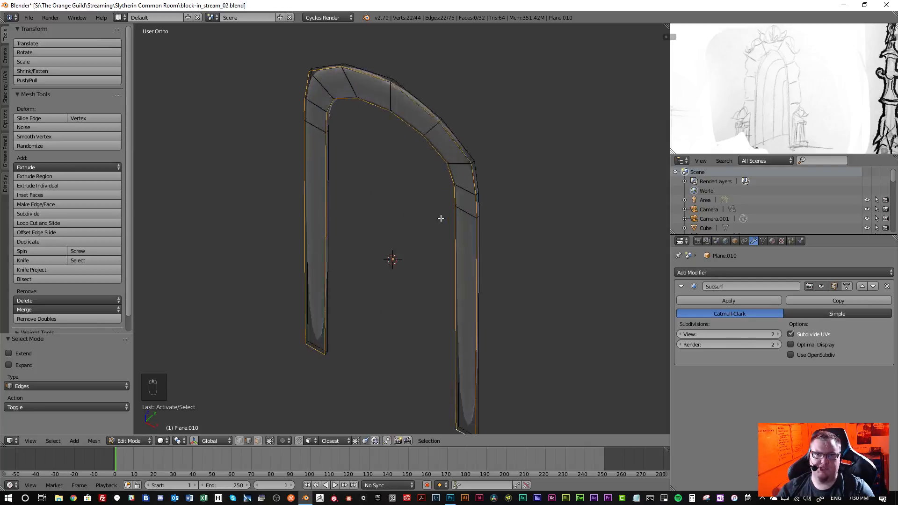
scroll(478, 195, "up", 5)
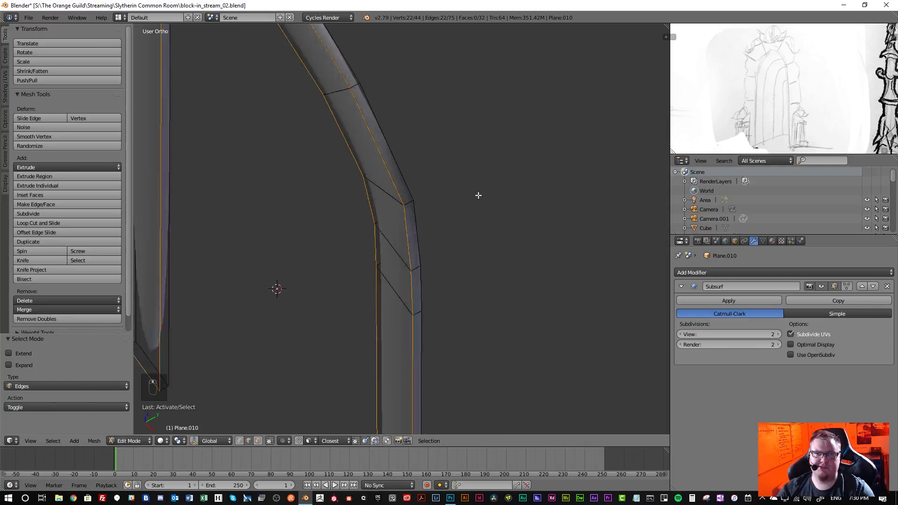
middle_click_drag(361, 201, 471, 193, "shift")
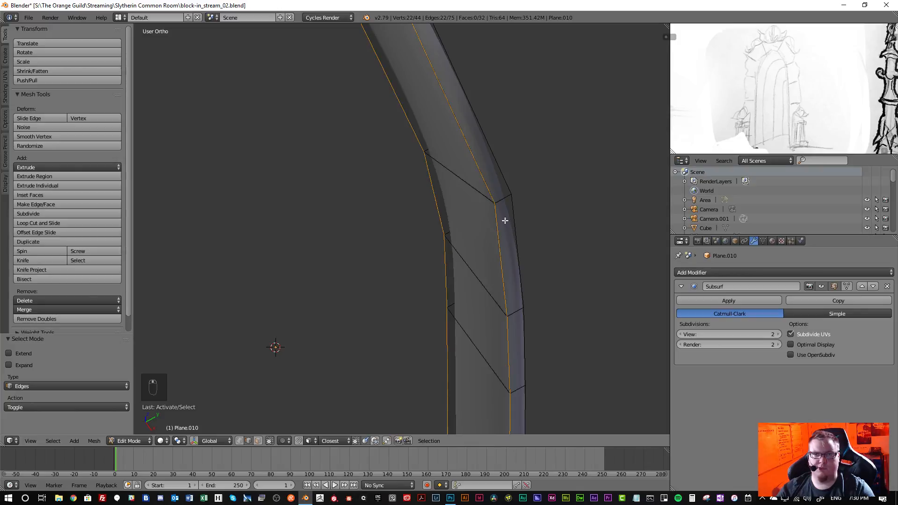
- Bevel the selected outline edges of the arch's front face with 2 segments and an offset of about 0.036
key("ctrl+b")
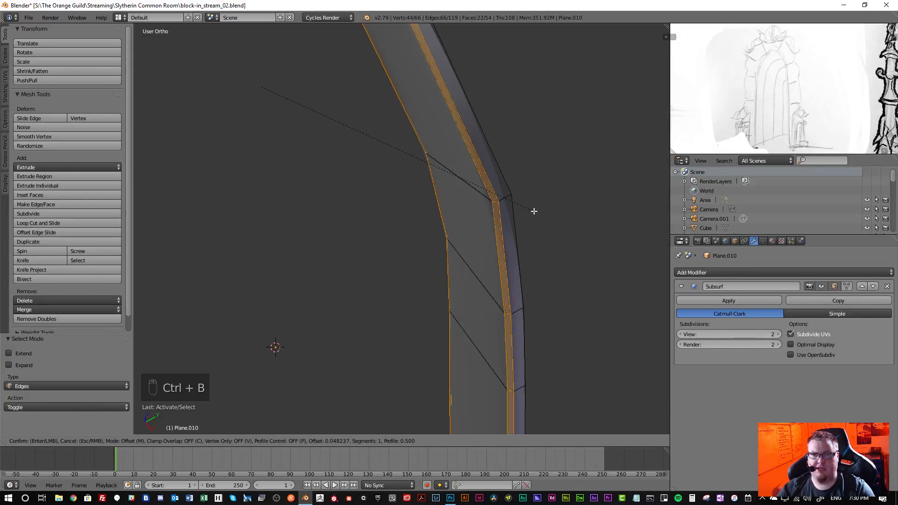
mouse_move(539, 211)
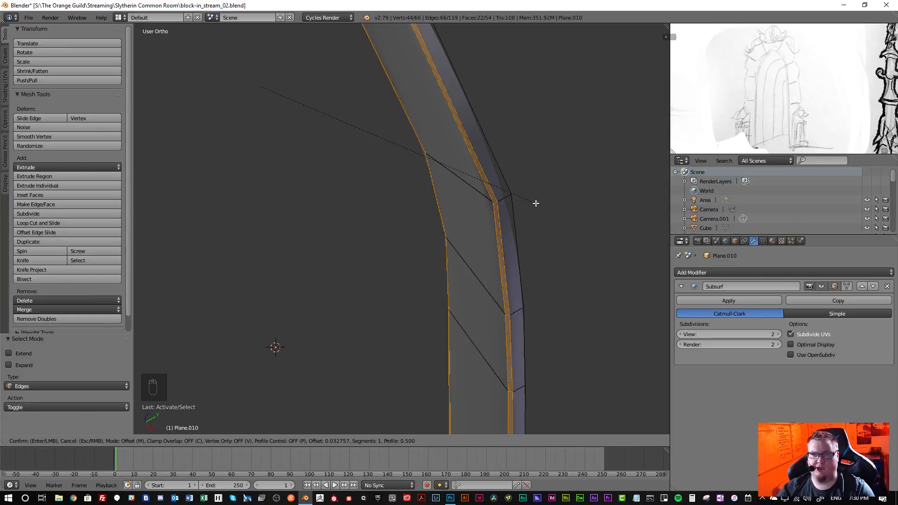
scroll(535, 203, "up", 1)
scroll(538, 205, "up", 3)
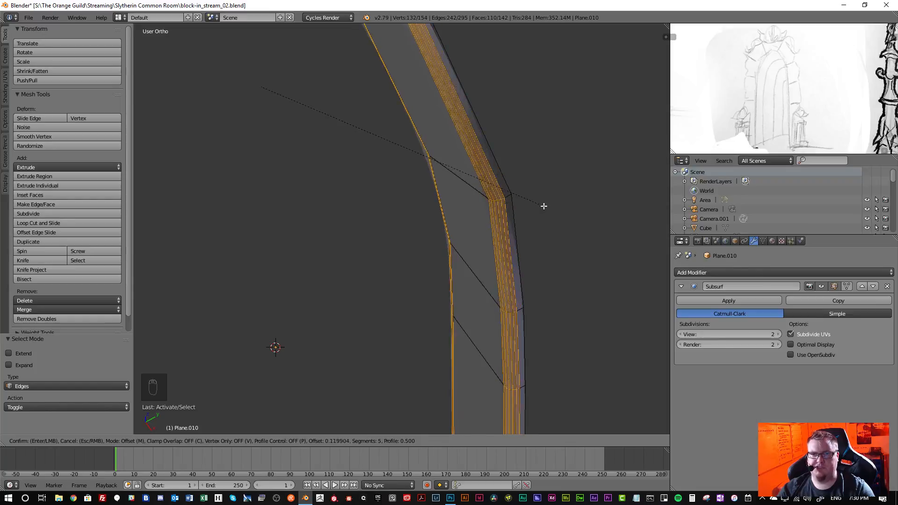
scroll(538, 197, "down", 4)
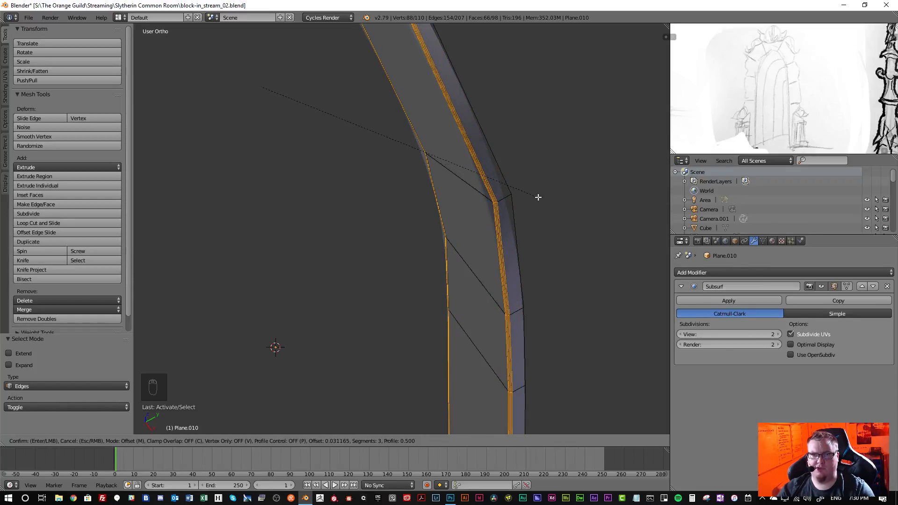
scroll(540, 200, "up", 1)
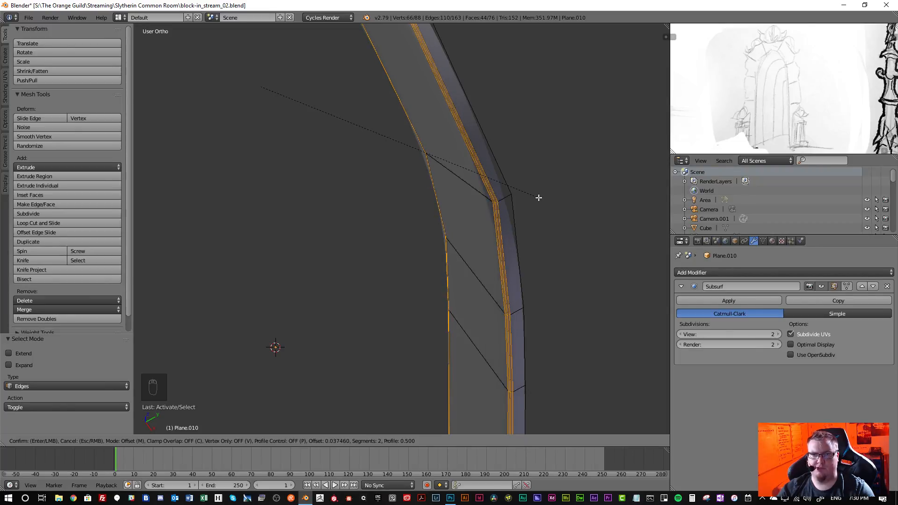
left_click(538, 198)
- Examine the bevelled arch's smoothing in Object Mode from several angles, from its upper corners down to the ends of both legs
scroll(501, 234, "down", 4)
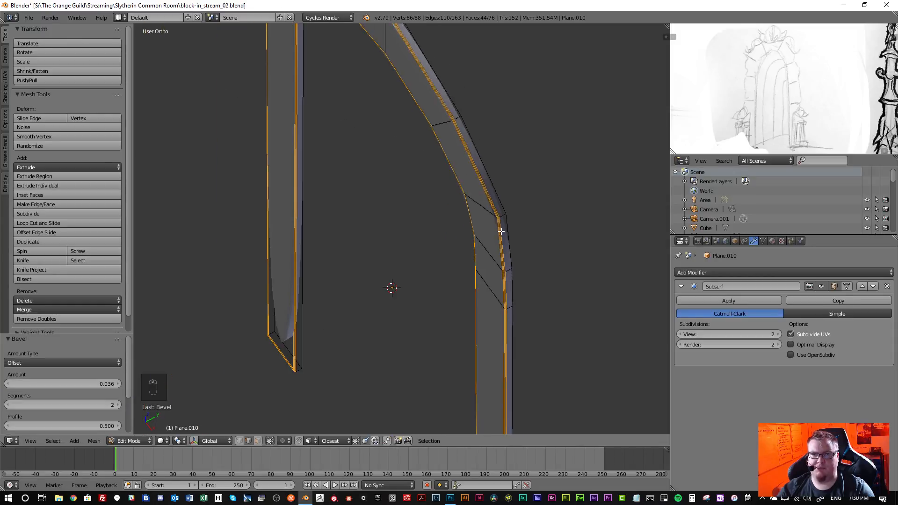
key("Tab")
scroll(500, 234, "down", 5)
middle_click_drag(496, 240, 488, 224)
scroll(417, 167, "up", 6)
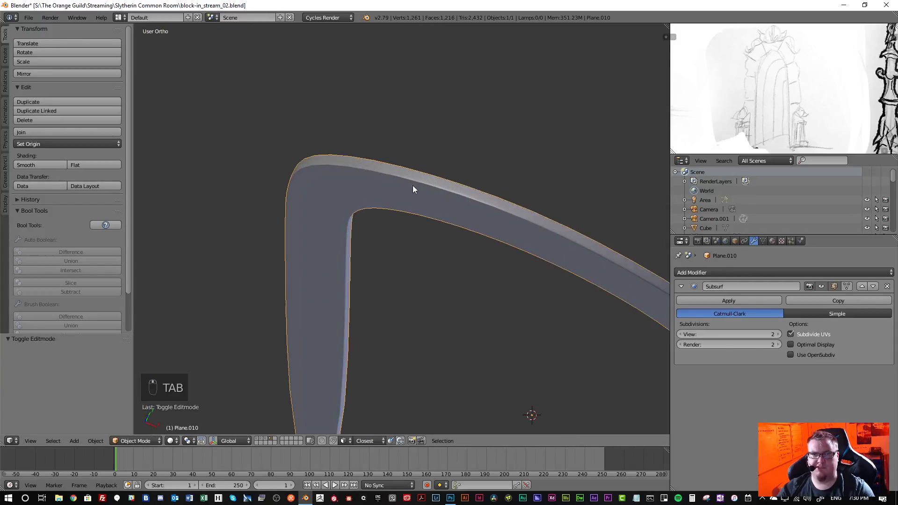
mouse_move(412, 185)
middle_mouse_down()
mouse_move(409, 198)
mouse_move(517, 153)
mouse_move(465, 158)
mouse_move(420, 189)
middle_mouse_up()
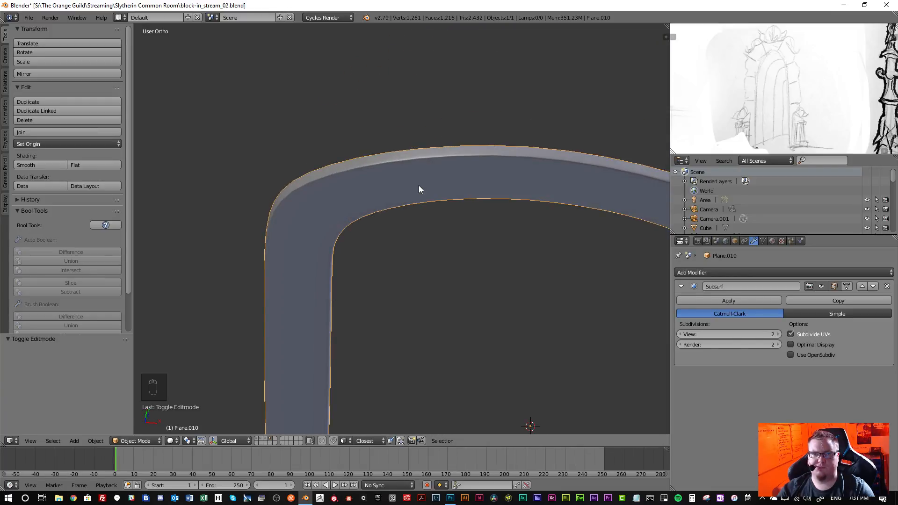
scroll(482, 206, "down", 3)
middle_click_drag(482, 205, 530, 195)
scroll(441, 241, "up", 3)
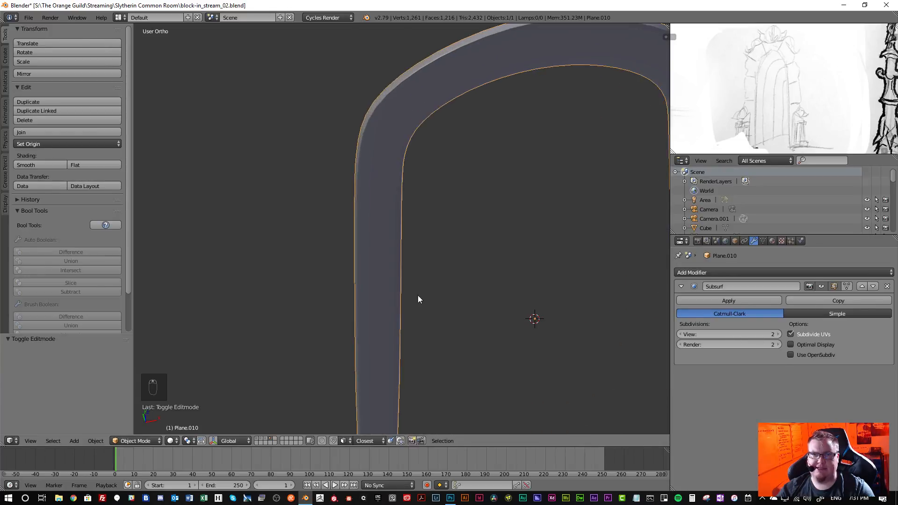
middle_click_drag(417, 298, 397, 229, "shift")
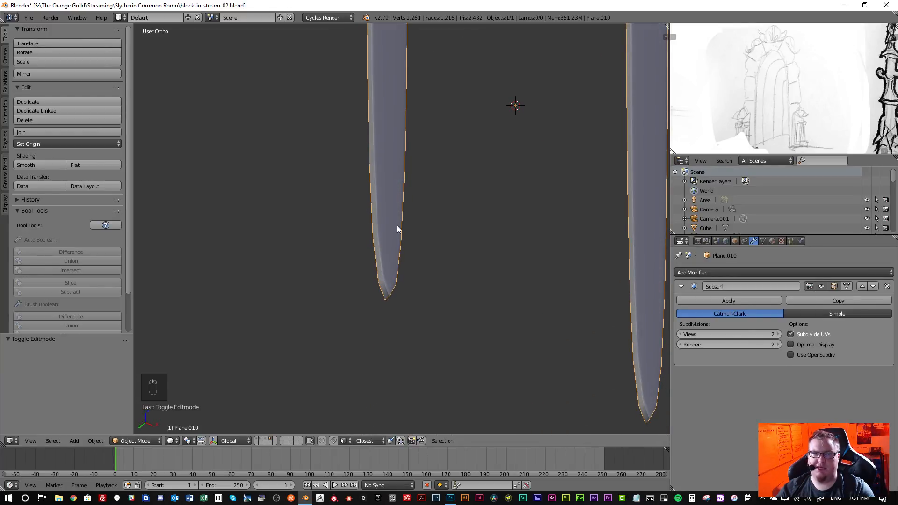
- In Edit Mode, clear the selection and add a single loop cut across one leg, slid down near its bottom end
key("Tab")
middle_click_drag(389, 289, 401, 292)
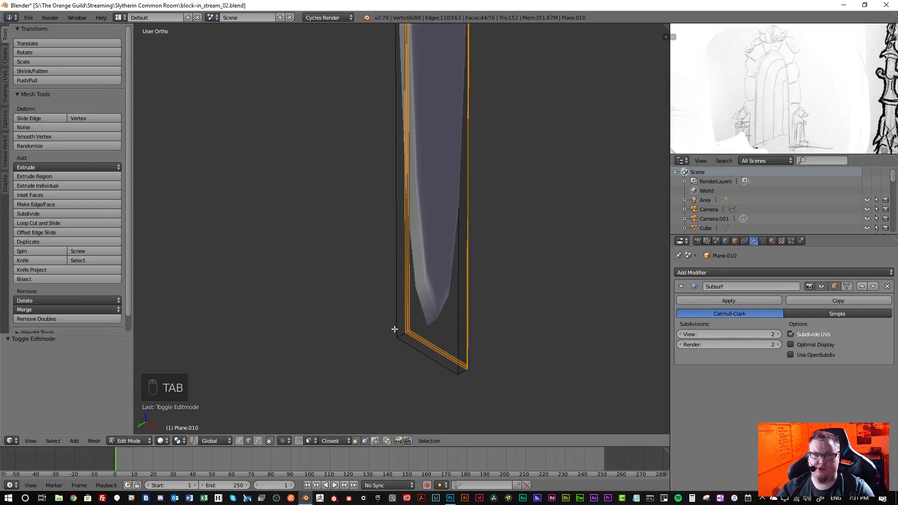
scroll(405, 295, "down", 3)
scroll(385, 313, "up", 9)
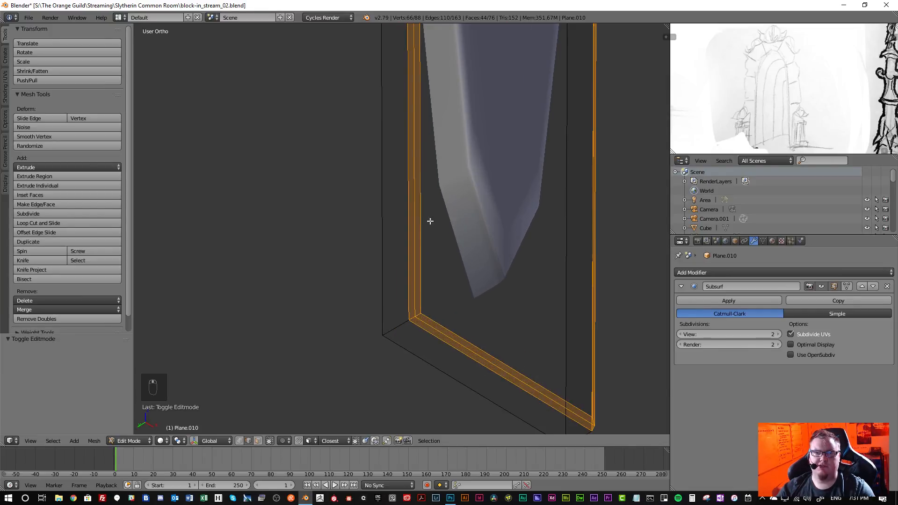
middle_click_drag(438, 132, 469, 191)
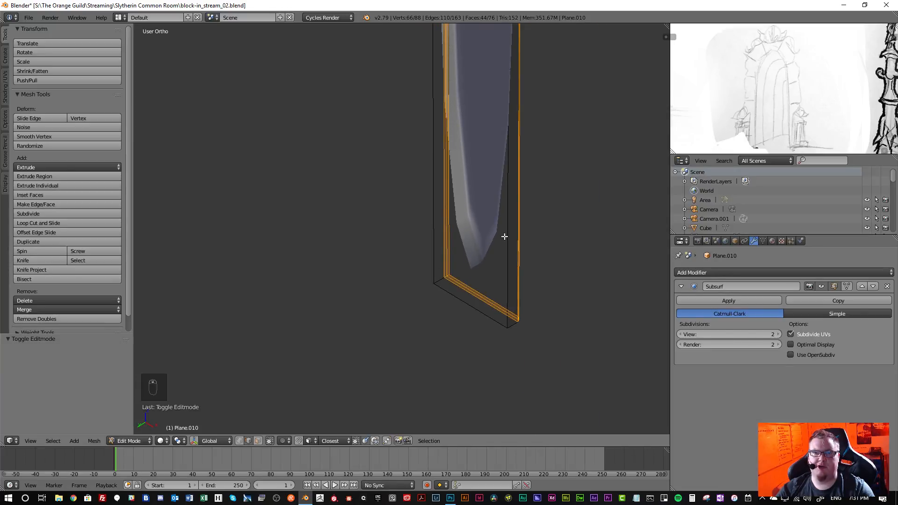
middle_click_drag(468, 228, 500, 296)
key("a")
scroll(557, 298, "up", 2)
key("ctrl+r")
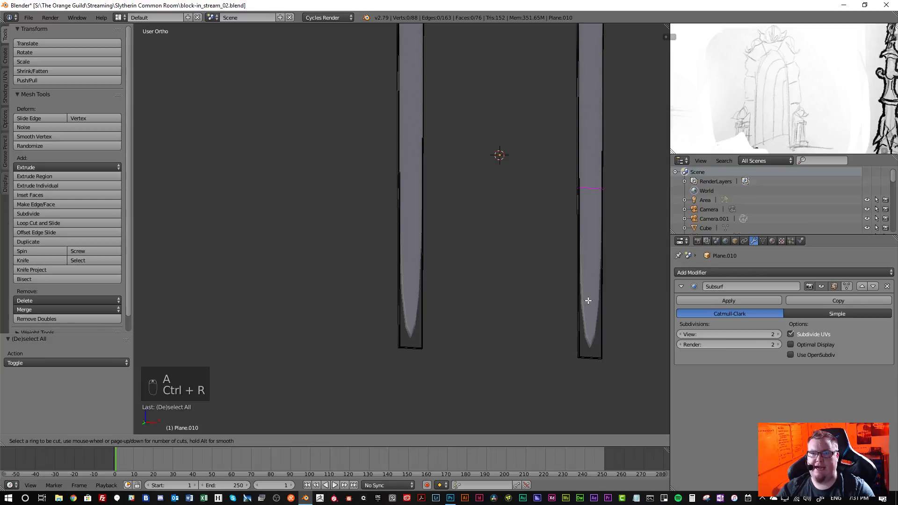
left_click(597, 193)
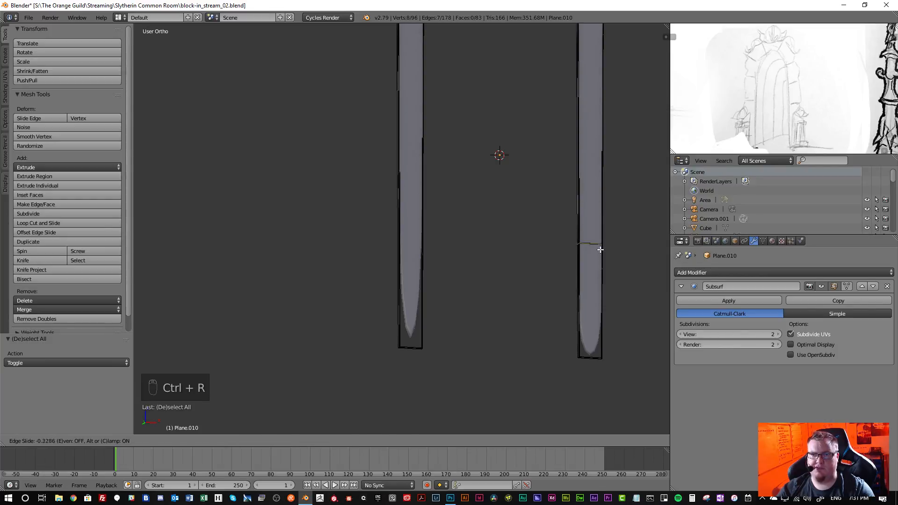
left_click(613, 360)
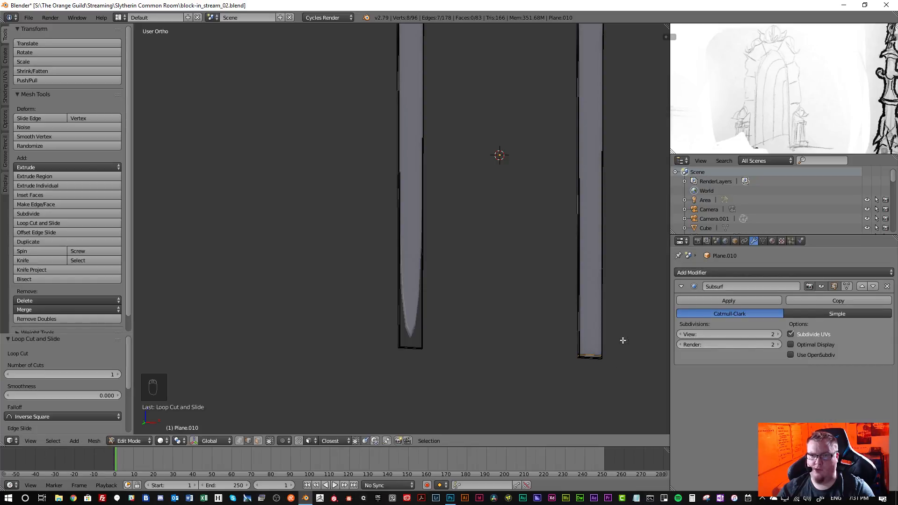
- Slide the new edge loop closer to the leg's bottom edge, with a slide factor of about -0.701
scroll(609, 337, "up", 7)
middle_click_drag(575, 336, 515, 170, "shift")
scroll(487, 248, "up", 7)
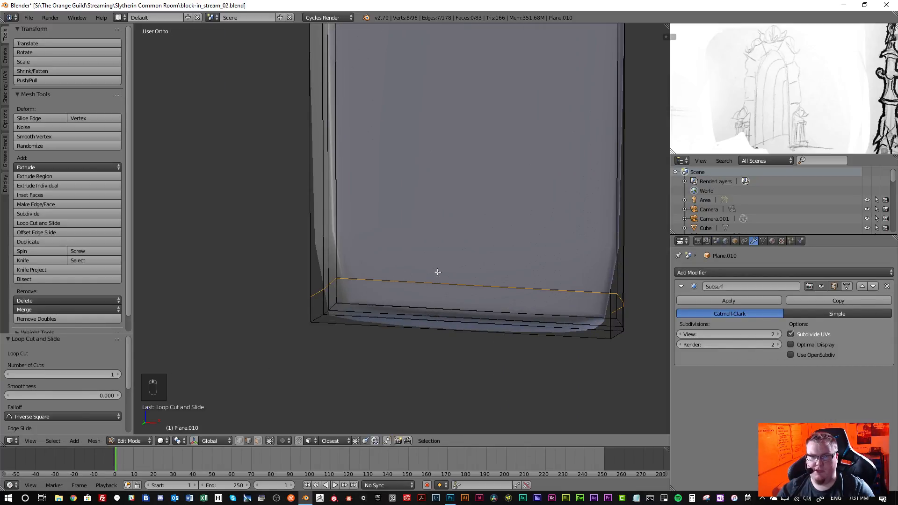
key("g")
key("g")
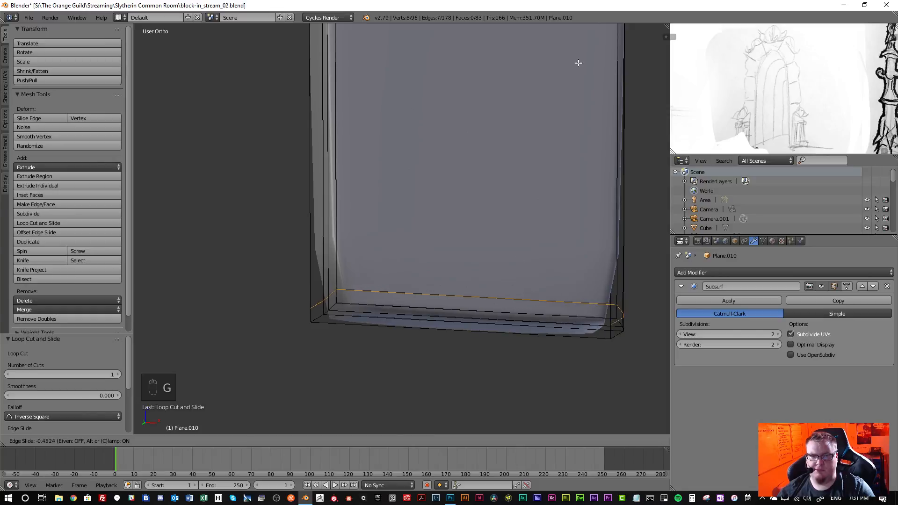
left_click(498, 163)
scroll(494, 174, "down", 6)
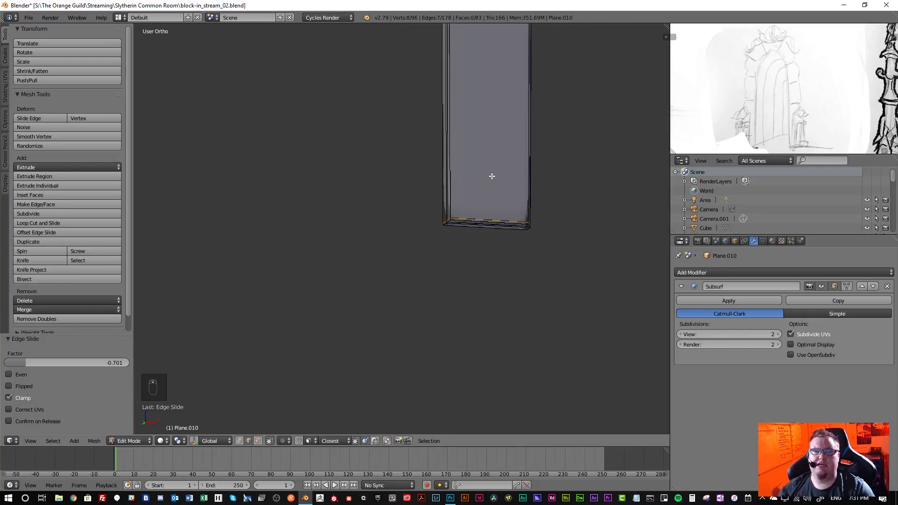
- Add a second loop cut across the same leg and slide it down near the bottom end
scroll(439, 227, "up", 5)
scroll(501, 222, "down", 4)
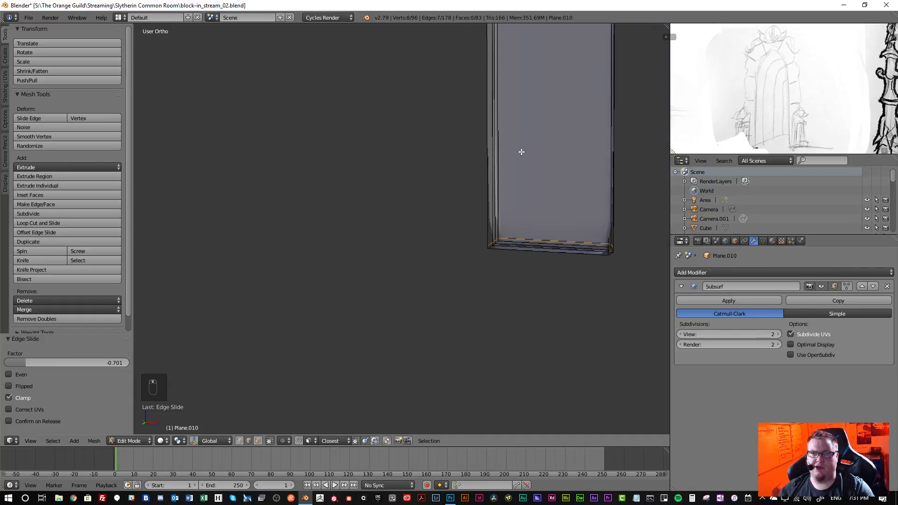
key("ctrl+r")
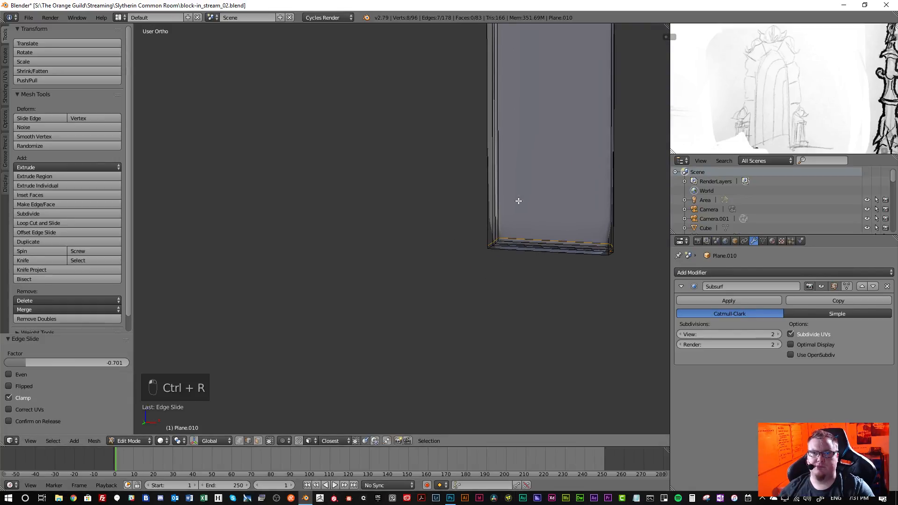
scroll(521, 189, "down", 14)
scroll(537, 137, "up", 5)
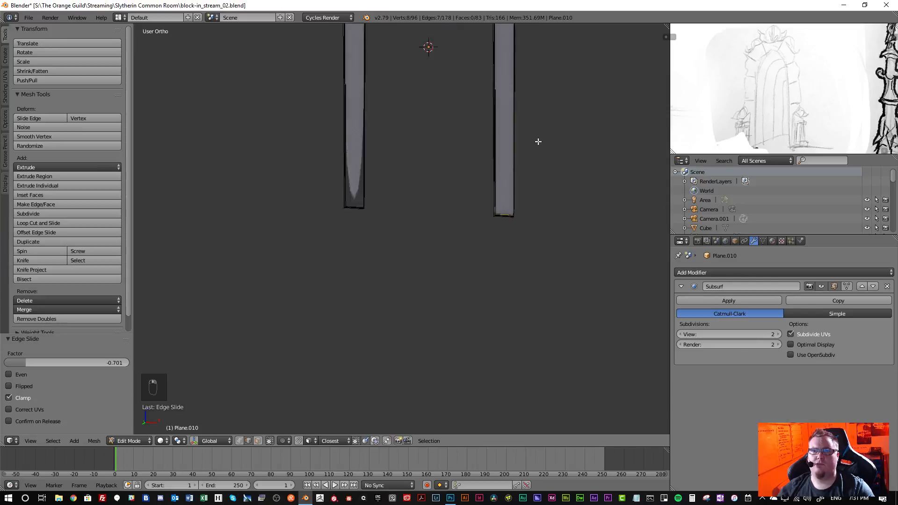
scroll(523, 139, "down", 2)
middle_click_drag(522, 115, 514, 136, "shift")
key("ctrl+r")
left_click(512, 140)
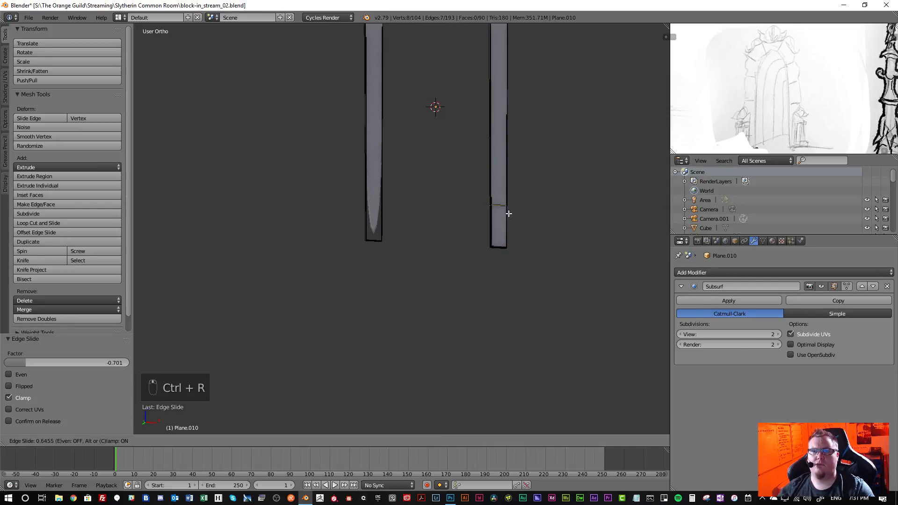
left_click(516, 246)
- Slide the second loop down to just above the first one, clear the selection and check the leg's bottom corner
scroll(491, 251, "up", 8)
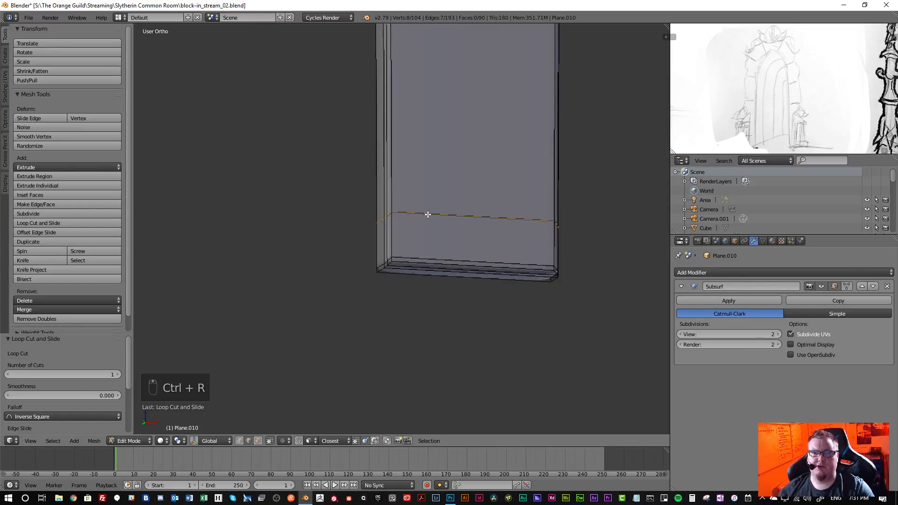
key("g")
key("g")
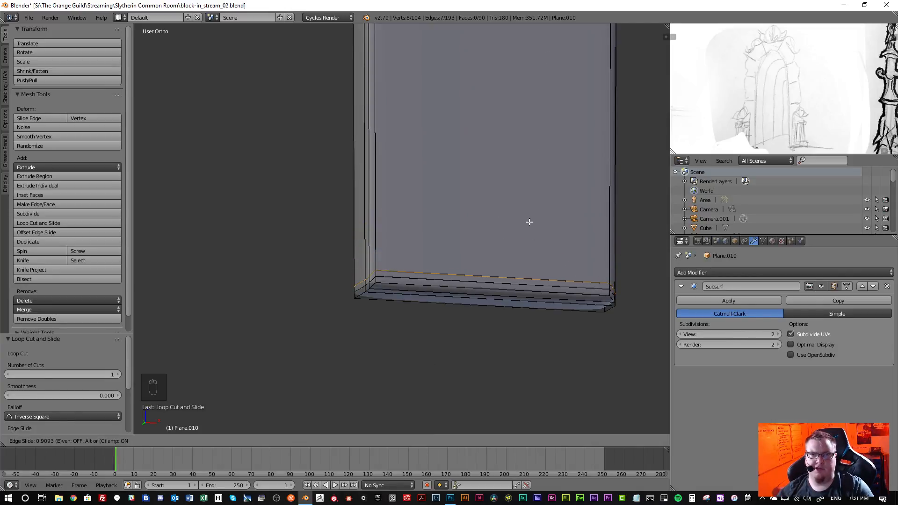
left_click(529, 208)
key("a")
scroll(474, 209, "down", 6)
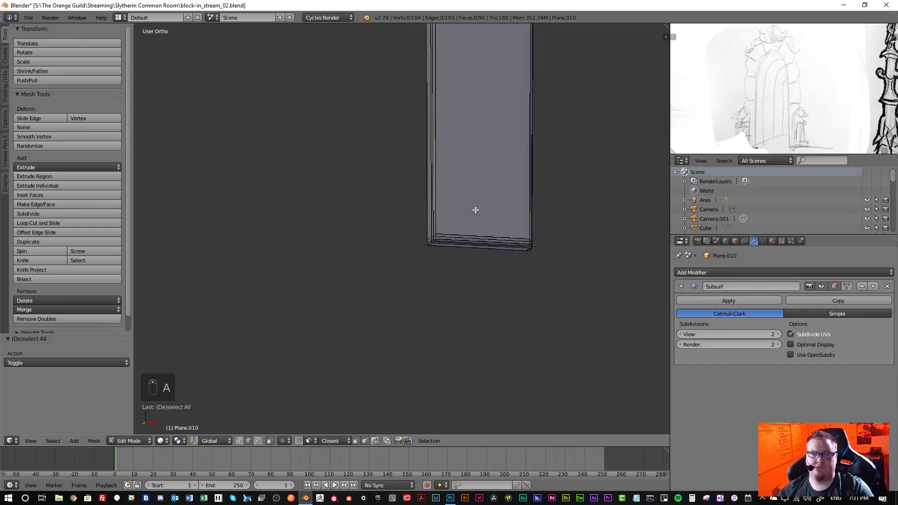
scroll(474, 209, "up", 8)
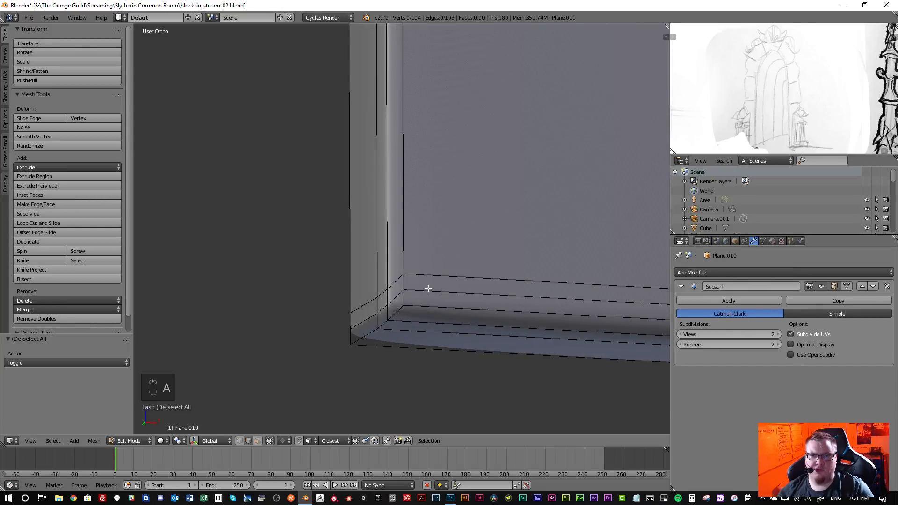
- Undo the deselection and the last edge slide, and dissolve the second loop's edges
key("ctrl+z")
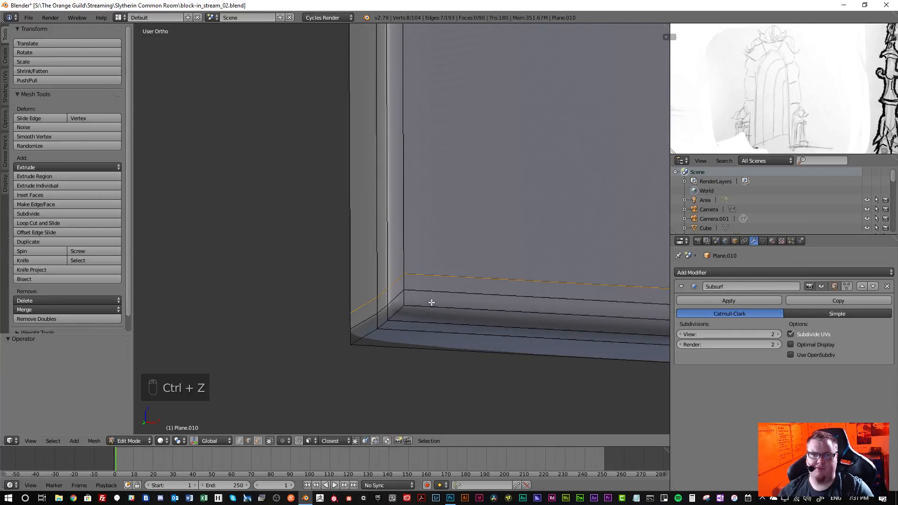
key("ctrl+z")
scroll(433, 300, "down", 2)
key("x")
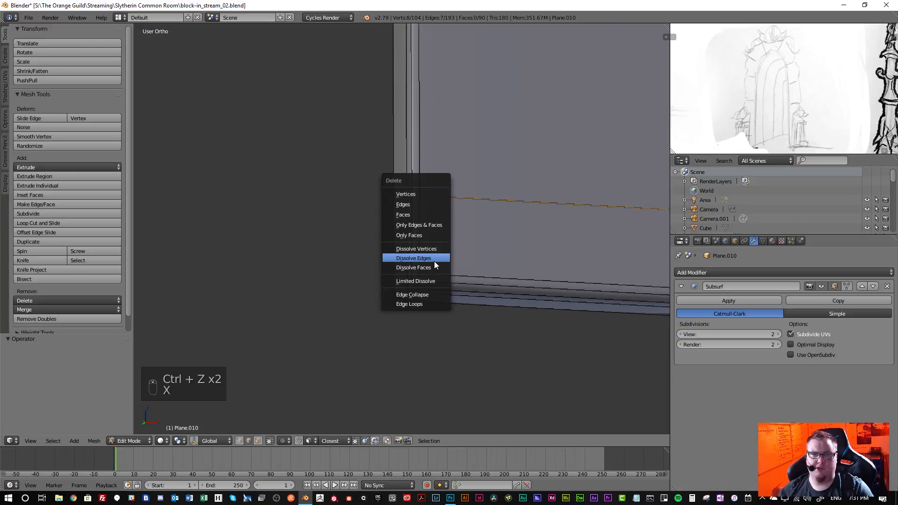
left_click(434, 259)
scroll(434, 260, "down", 3)
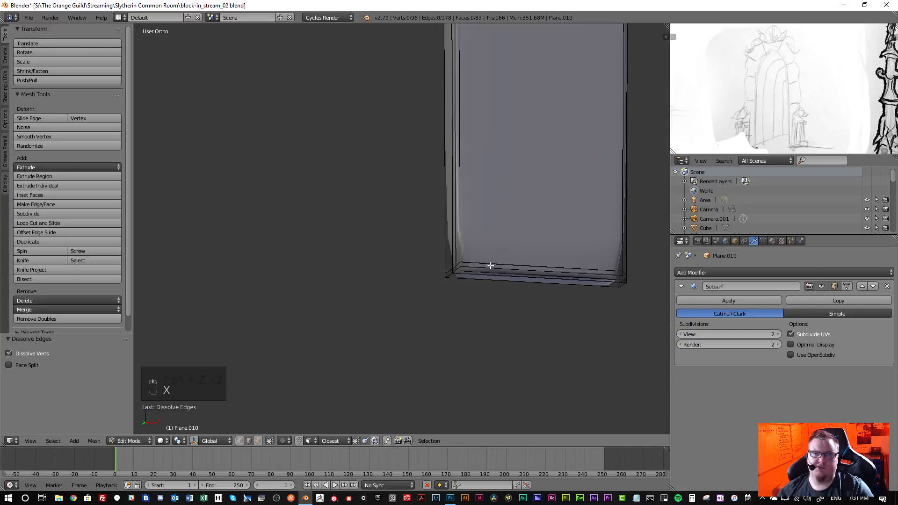
- Add a lengthwise loop cut along the arch's front face and slide it close to the inner edge
scroll(491, 265, "up", 1)
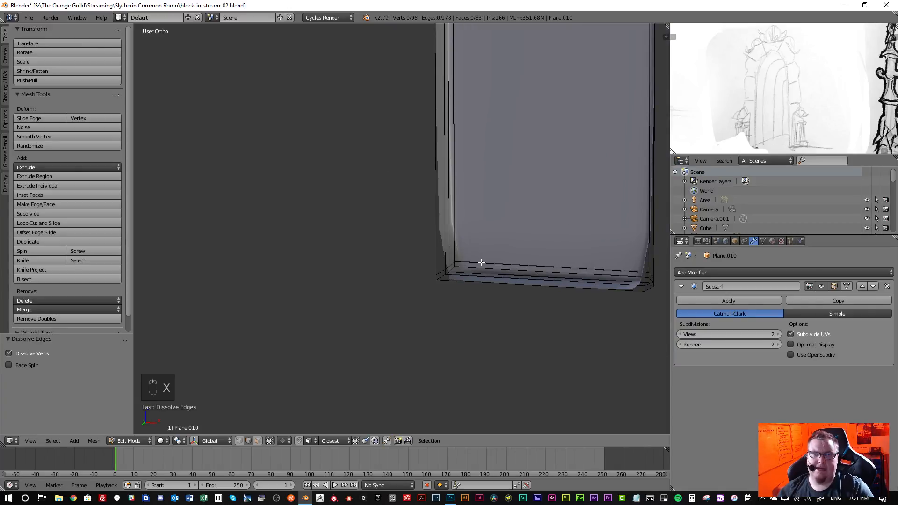
key("ctrl+r")
left_click(480, 261)
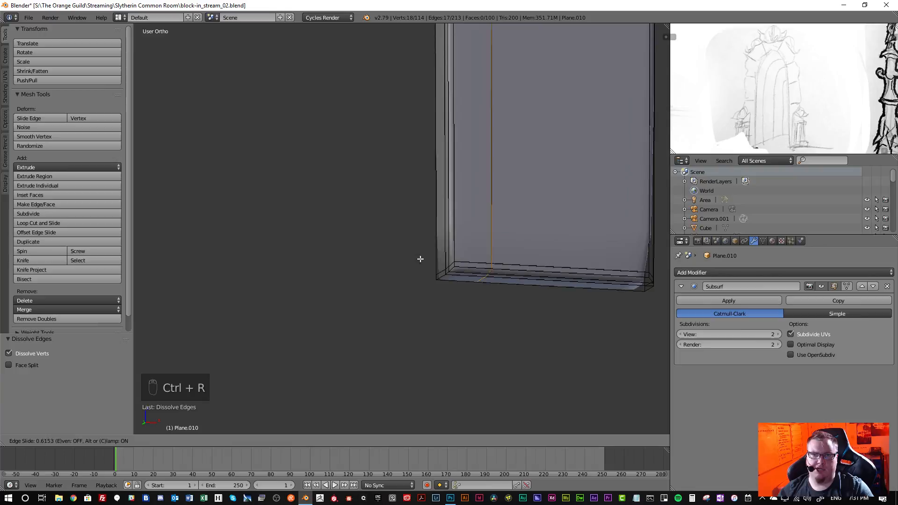
left_click(391, 259)
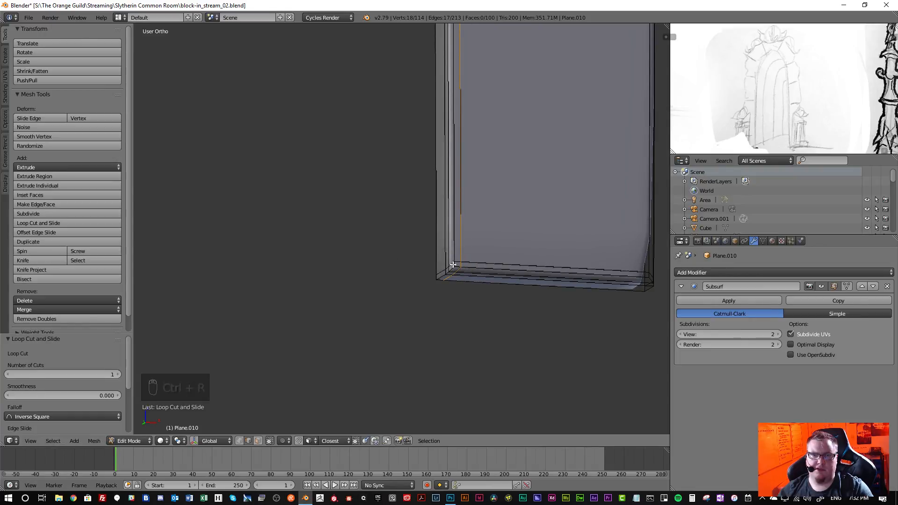
- Add another lengthwise loop cut along the arch and slide it close to the outer edge of the front face
scroll(454, 264, "down", 1)
key("ctrl+r")
left_click(566, 263)
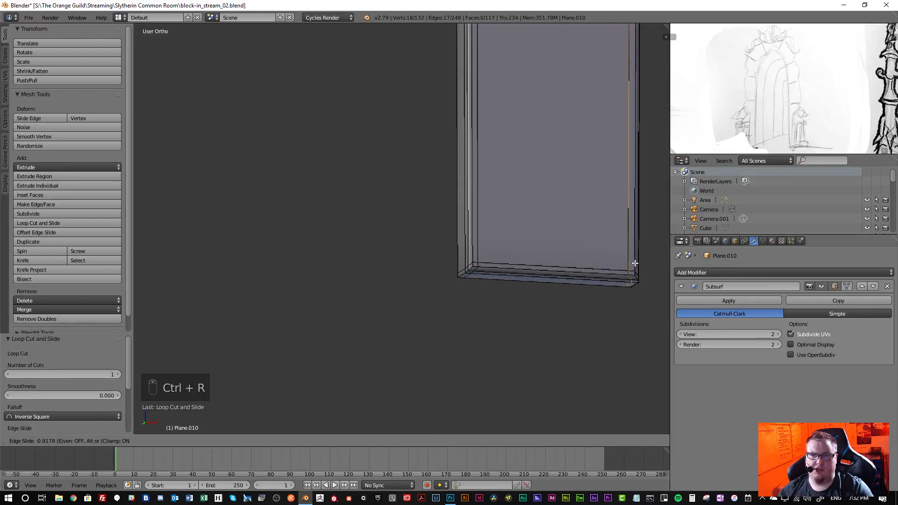
left_click(634, 263)
scroll(478, 276, "up", 2)
scroll(479, 276, "up", 3)
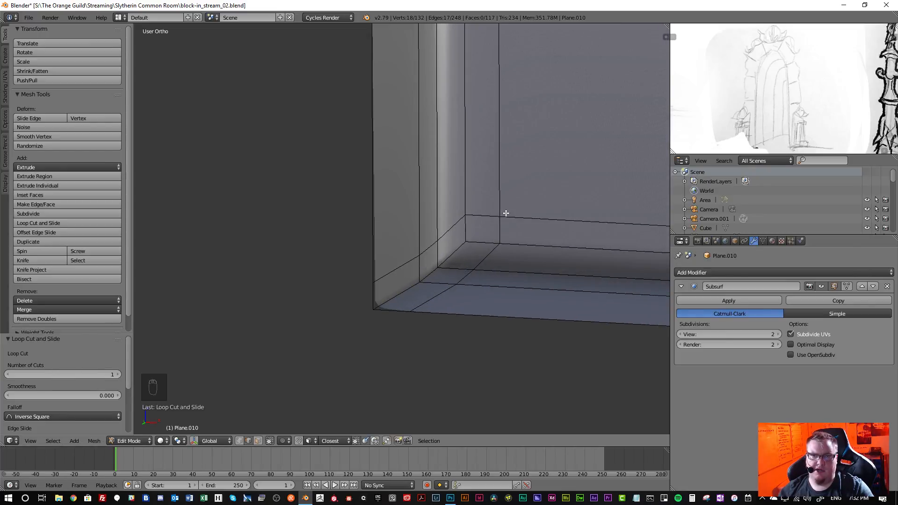
- Inspect the support loops at the leg's bottom end and clear the edge selection
scroll(440, 258, "down", 15)
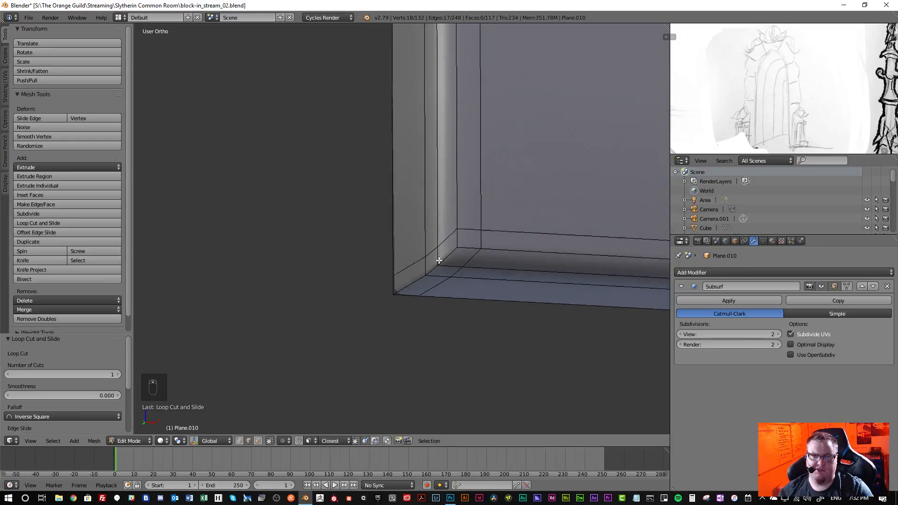
middle_click_drag(215, 262, 174, 280, "shift")
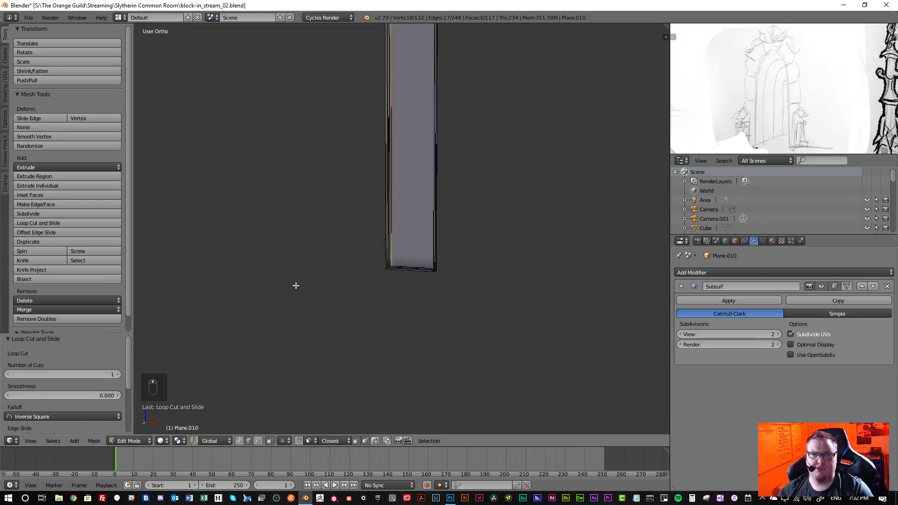
scroll(403, 265, "up", 10)
middle_click_drag(453, 245, 318, 263, "shift")
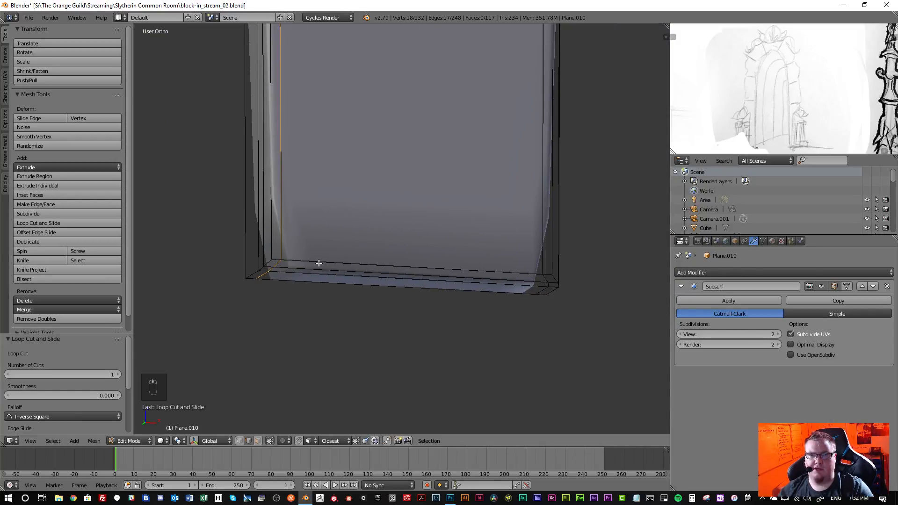
scroll(382, 240, "down", 1)
key("a")
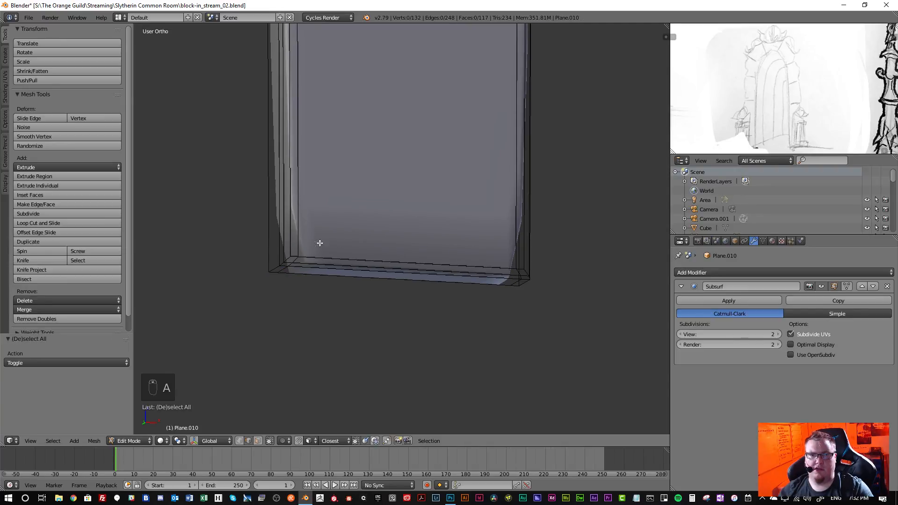
- Add a horizontal loop cut across the arch's left leg and slide it down near the leg's bottom end
scroll(524, 217, "down", 8)
middle_click_drag(582, 237, 260, 317, "shift")
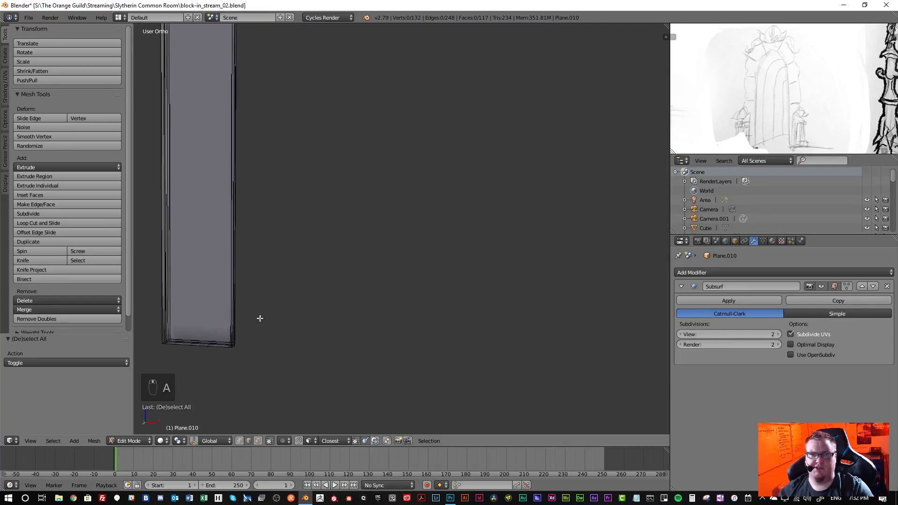
scroll(275, 273, "down", 7)
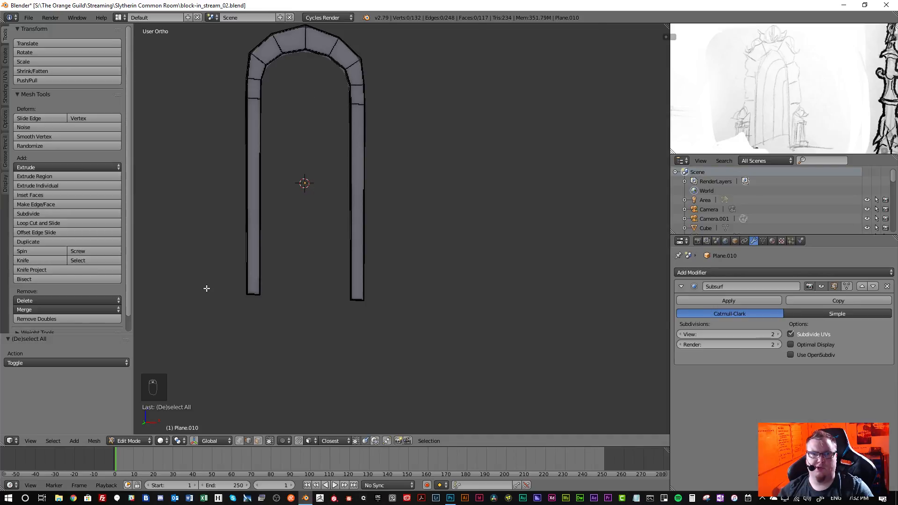
scroll(350, 297, "up", 12)
scroll(345, 249, "down", 10)
key("ctrl+r")
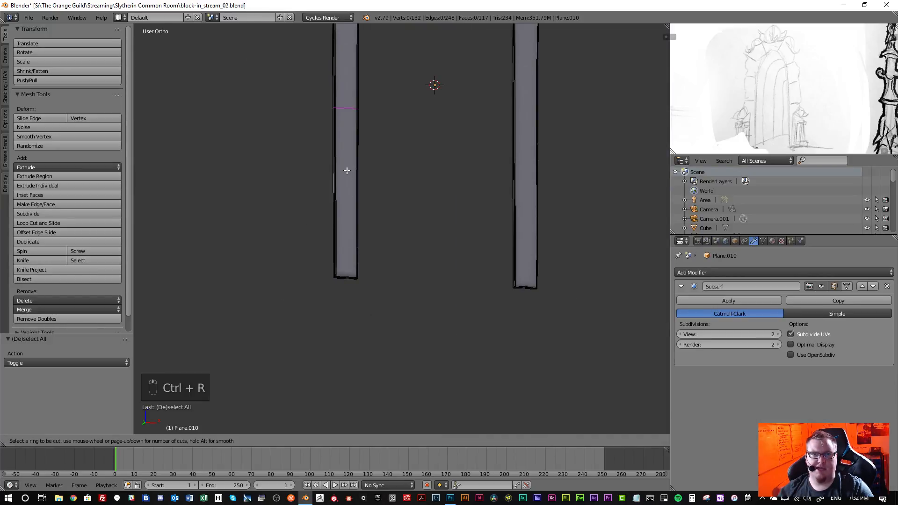
left_click(347, 171)
left_click(359, 337)
scroll(309, 307, "up", 6)
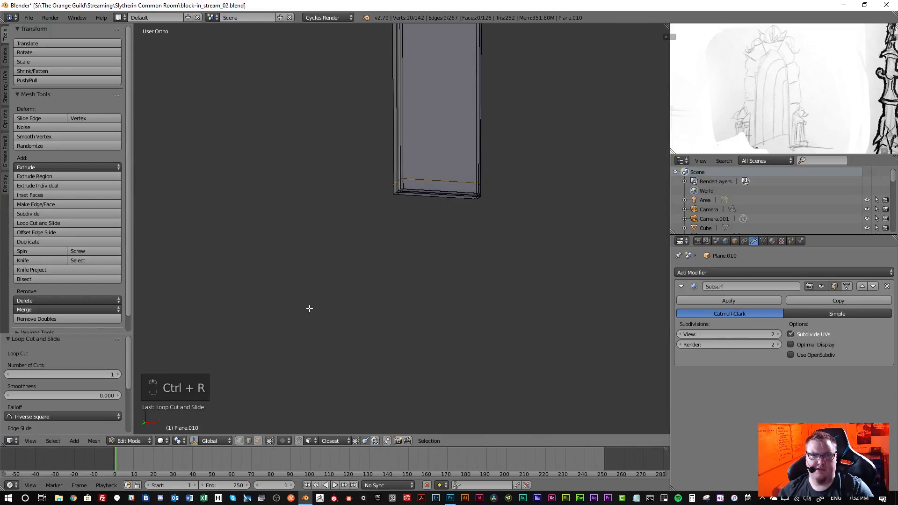
- Edge-slide the new loop closer to the left leg's bottom edge, with a factor of about -0.728, and check the corner
key("g")
key("g")
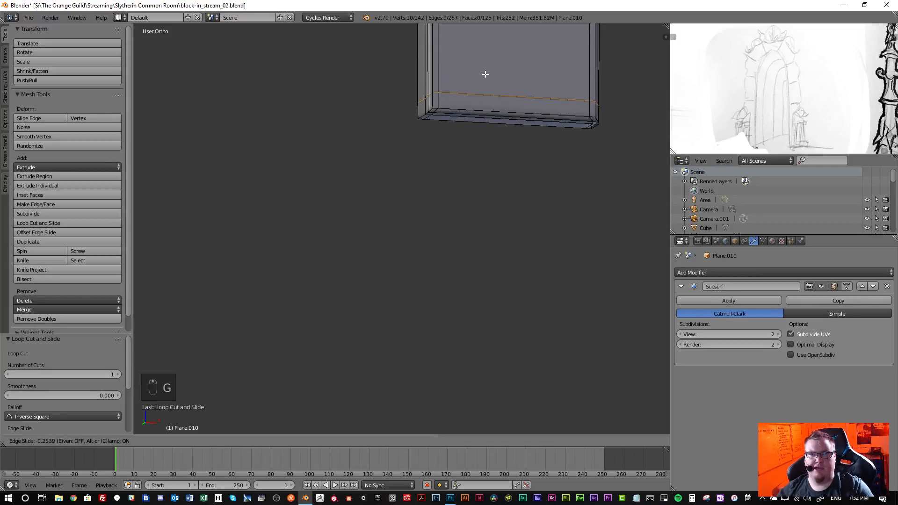
left_click(519, 225)
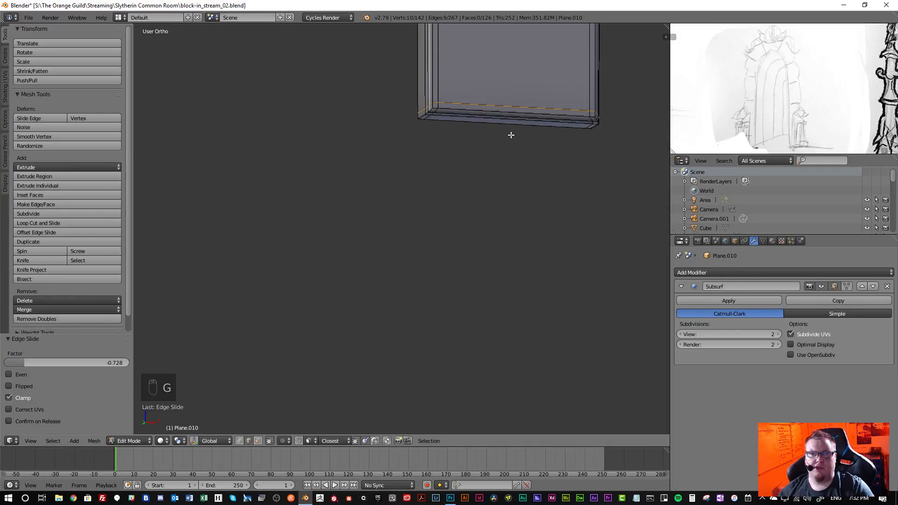
scroll(459, 114, "up", 4)
middle_click_drag(380, 152, 348, 221, "shift")
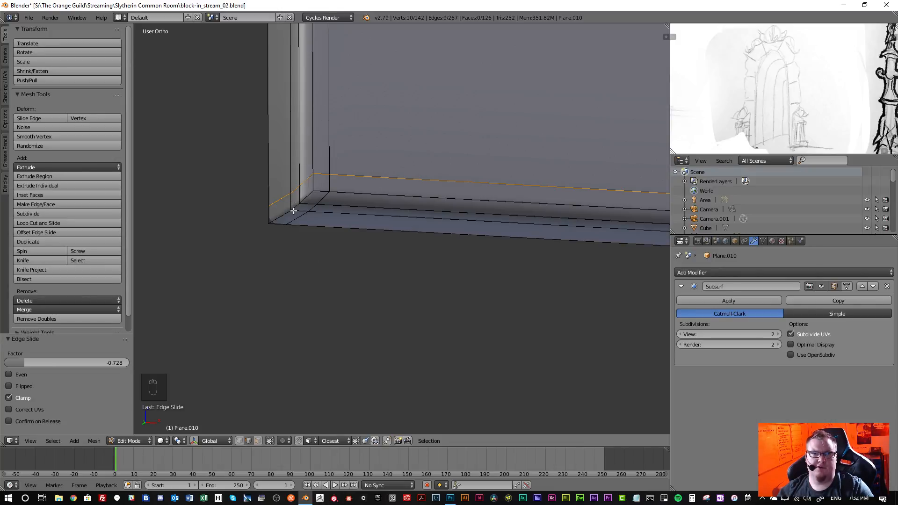
scroll(294, 211, "down", 2)
middle_click_drag(296, 212, 370, 219)
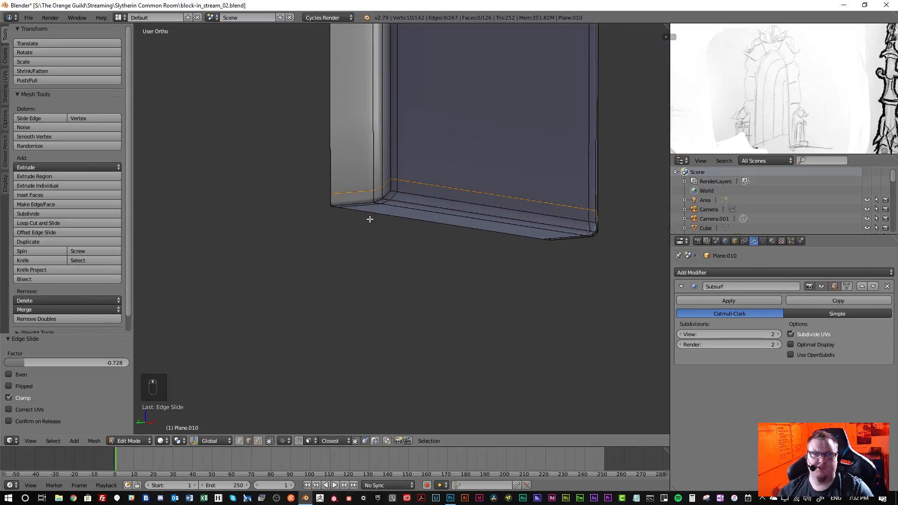
middle_click_drag(485, 186, 433, 205)
middle_click_drag(328, 220, 399, 212)
- Leave Edit Mode, check the smoothed arch and apply its Subsurf modifier
key("Tab")
scroll(484, 230, "up", 6)
scroll(452, 243, "down", 4)
middle_click_drag(449, 273, 409, 95, "shift")
scroll(434, 187, "down", 4)
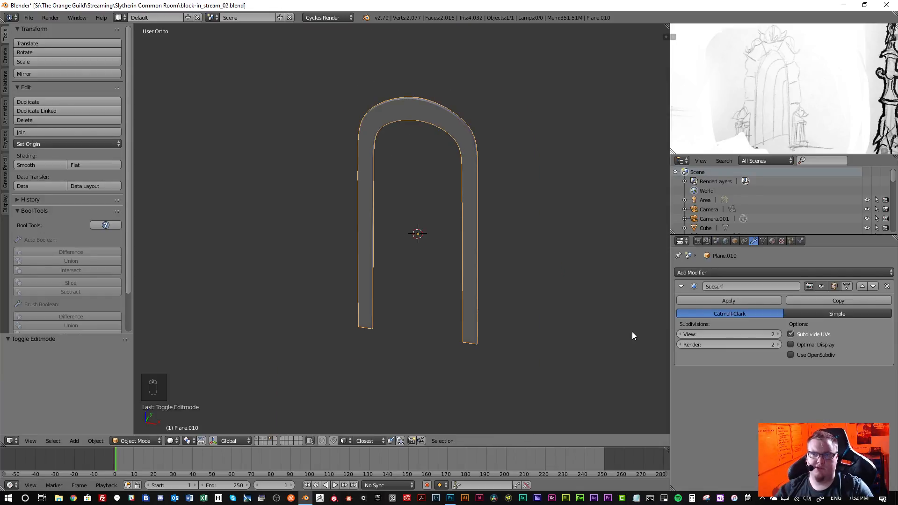
left_click(695, 302)
scroll(438, 298, "up", 2)
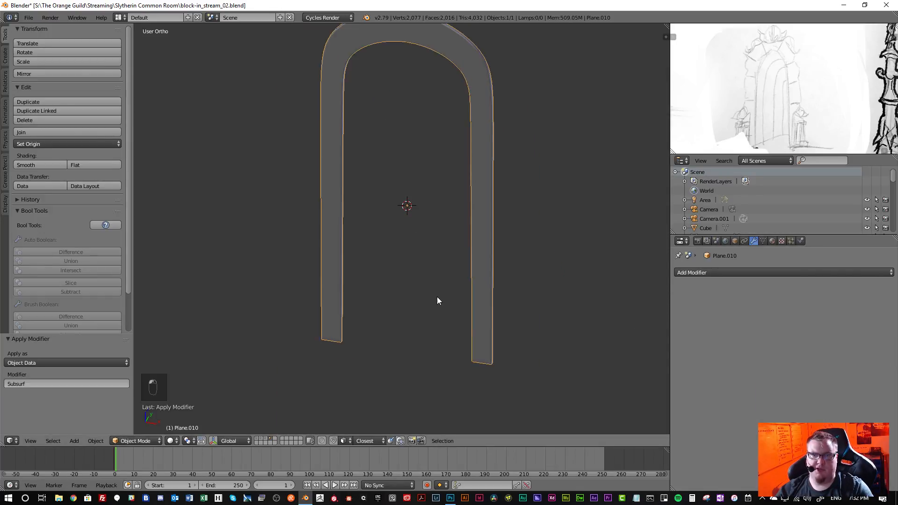
middle_click_drag(433, 279, 430, 308, "shift")
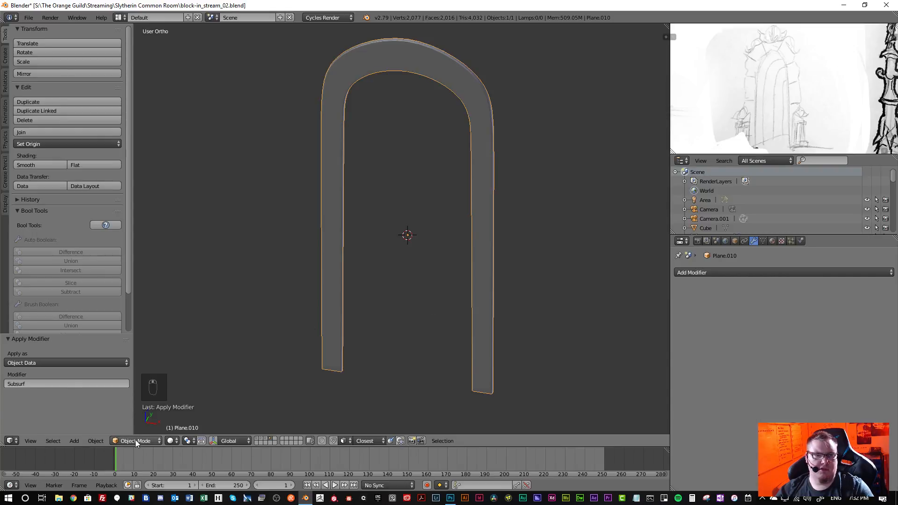
- Check the applied mesh's wireframe, switch the arch to Sculpt Mode and expand the symmetry settings
key("Tab")
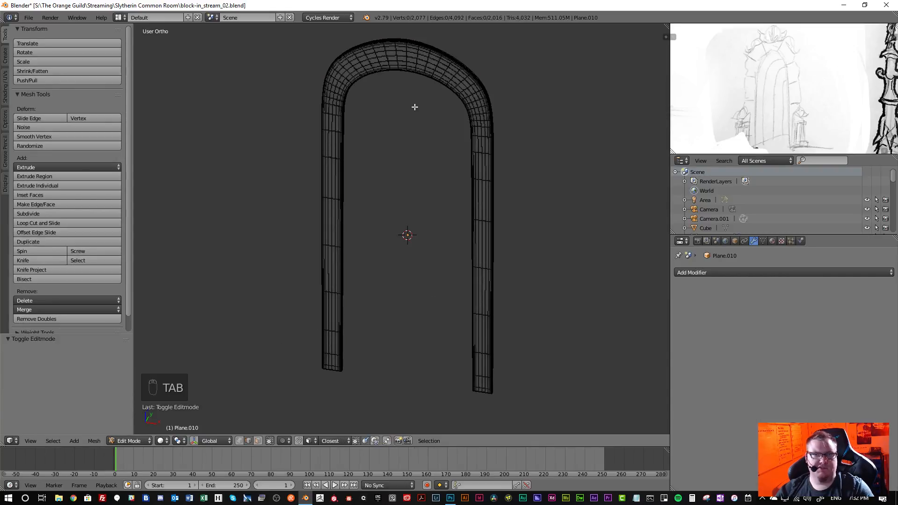
key("Tab")
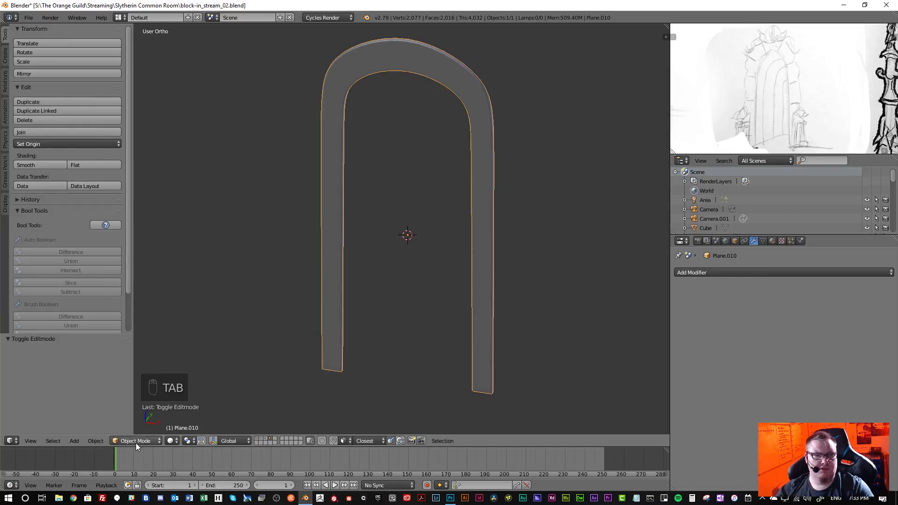
left_click(136, 442)
left_click(137, 409)
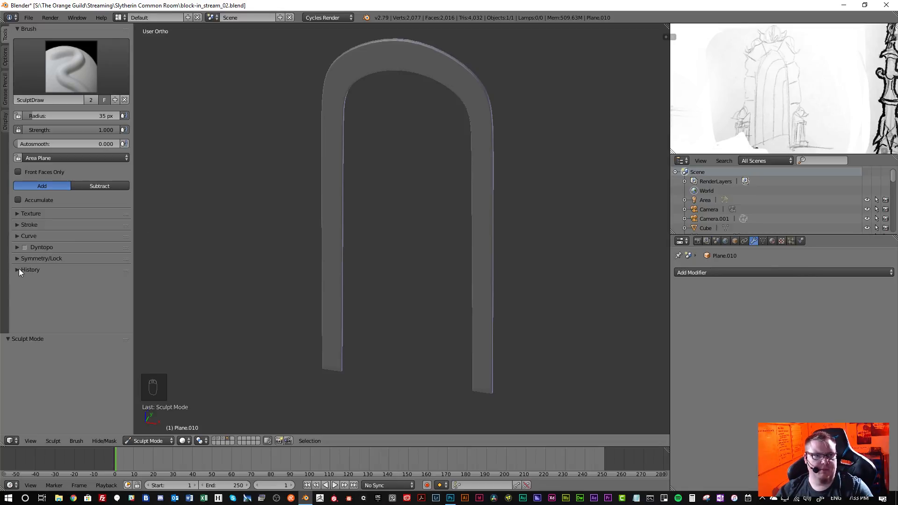
mouse_move(392, 363)
middle_mouse_down()
mouse_move(413, 356)
mouse_move(406, 358)
middle_mouse_up()
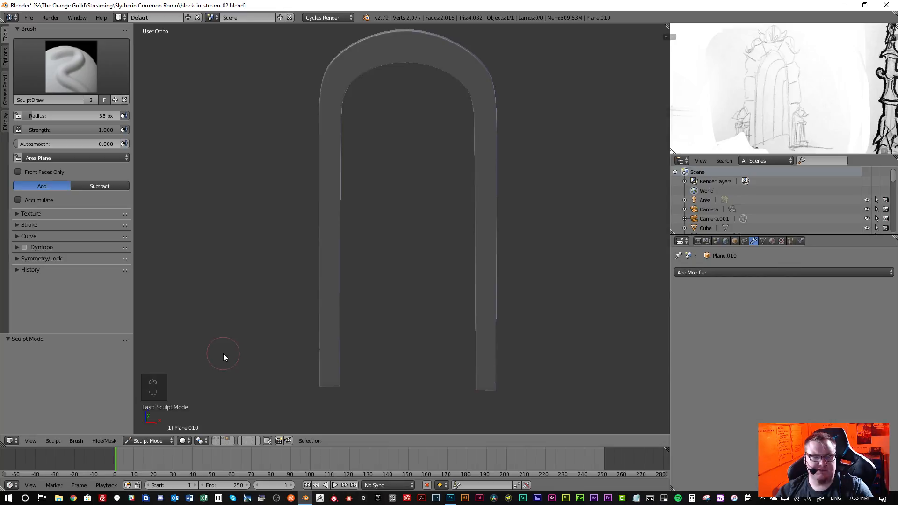
left_click(31, 259)
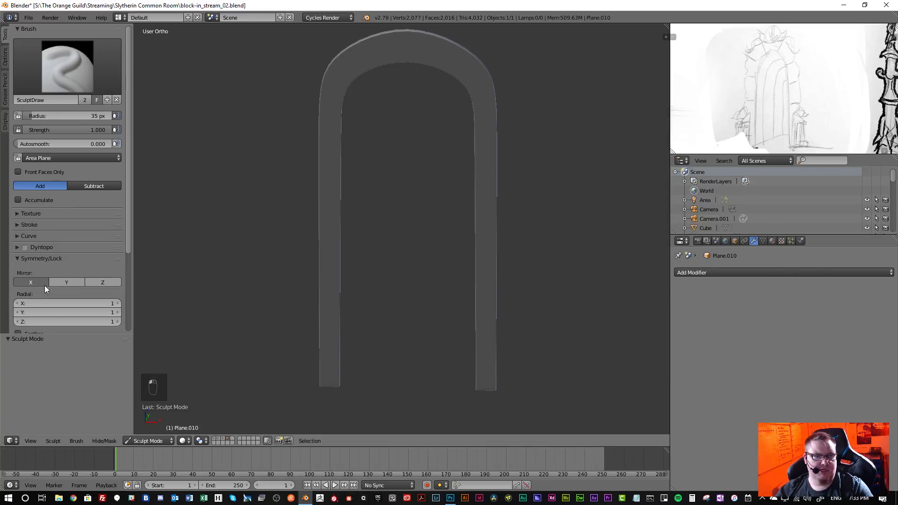
scroll(42, 287, "down", 2)
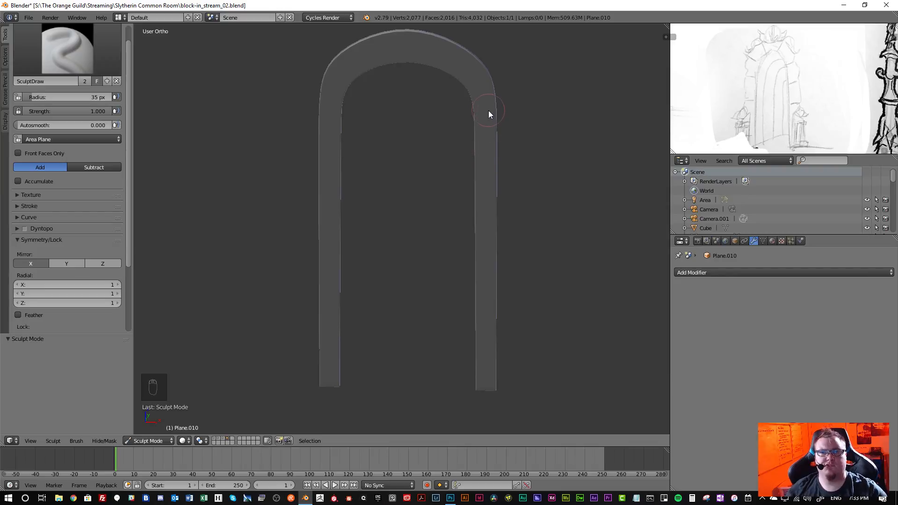
- Try X-mirrored SculptDraw strokes on the arch's upper leg and crown, and undo them
left_click_drag(489, 113, 490, 132)
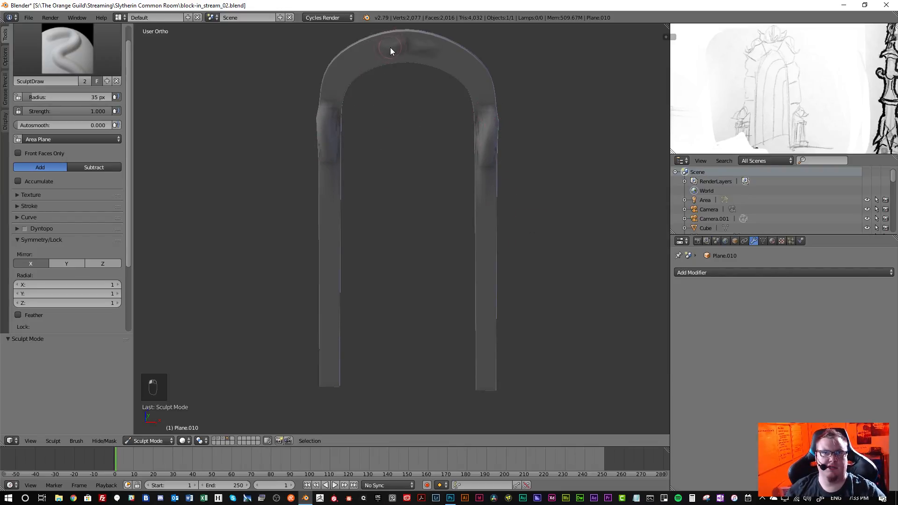
left_click_drag(391, 51, 435, 55)
key("ctrl+z")
key("ctrl+z")
key("ctrl+z")
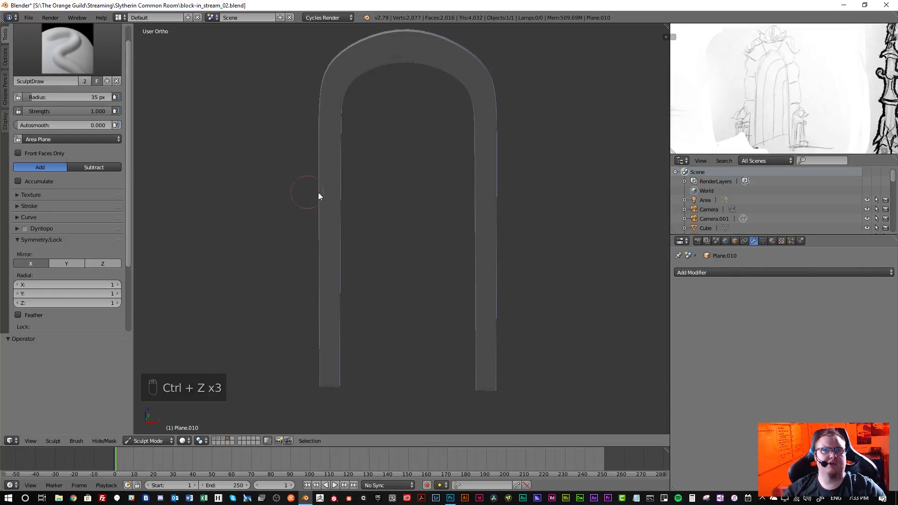
- Enable dynamic topology for the arch and set its detail size to 6 px
middle_click_drag(318, 197, 369, 214)
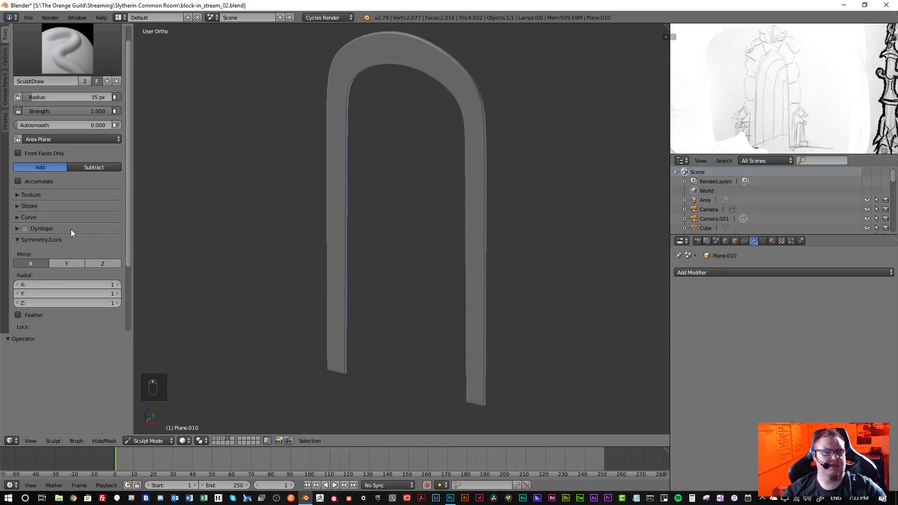
left_click(25, 229)
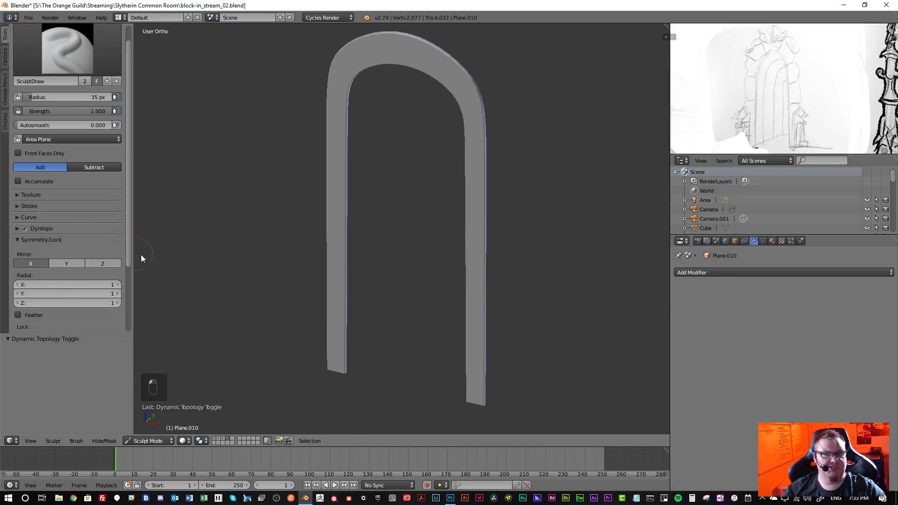
left_click(16, 229)
left_click(97, 243)
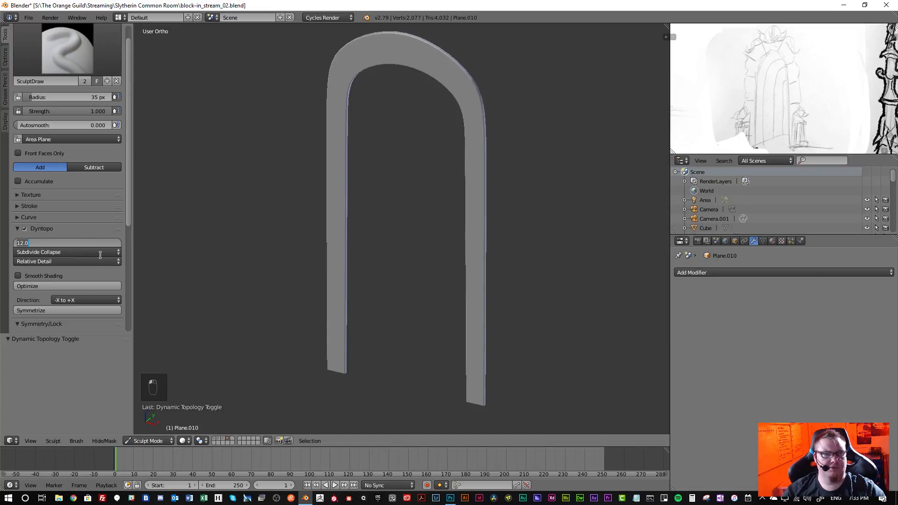
type("6")
key("Return")
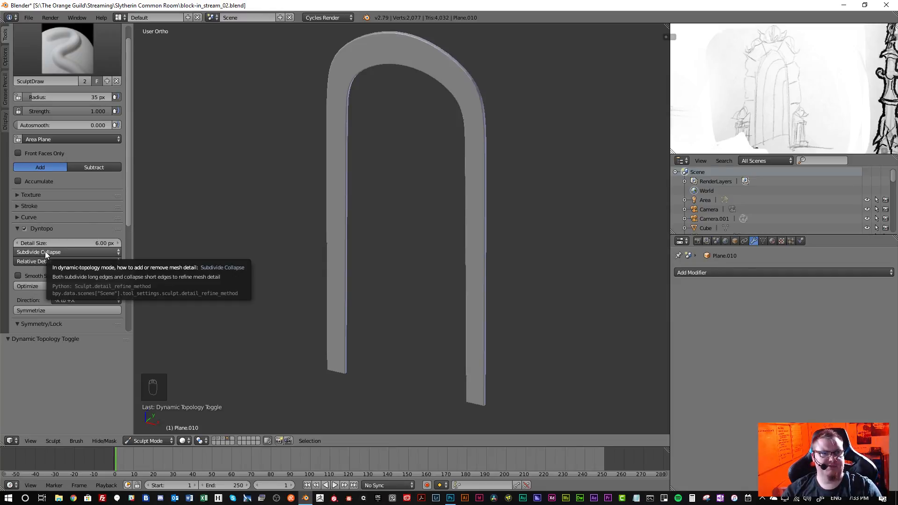
- Switch the sculpting brush to Crease and turn the arch to face the view
scroll(45, 251, "up", 1)
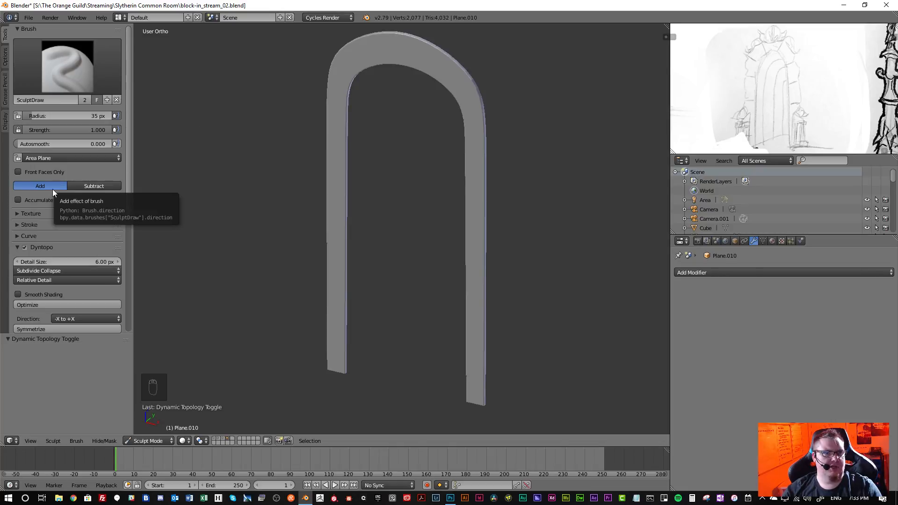
left_click(64, 62)
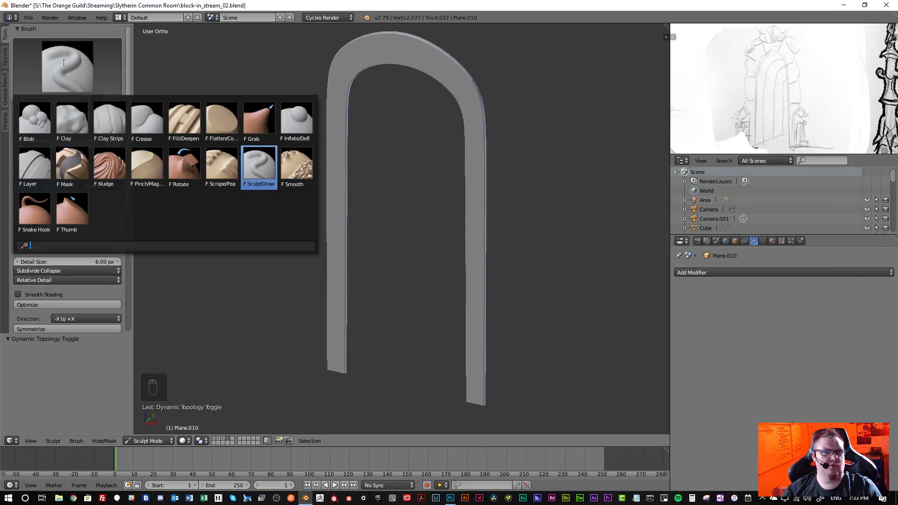
left_click(154, 128)
middle_click_drag(403, 127, 408, 170)
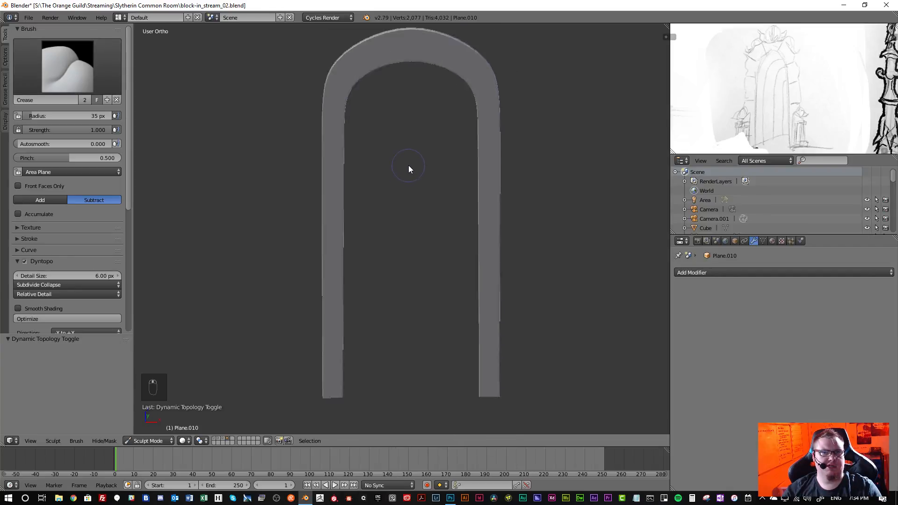
- Frame the arch's curved top and reduce the Crease brush radius to 7 px
scroll(408, 167, "down", 3)
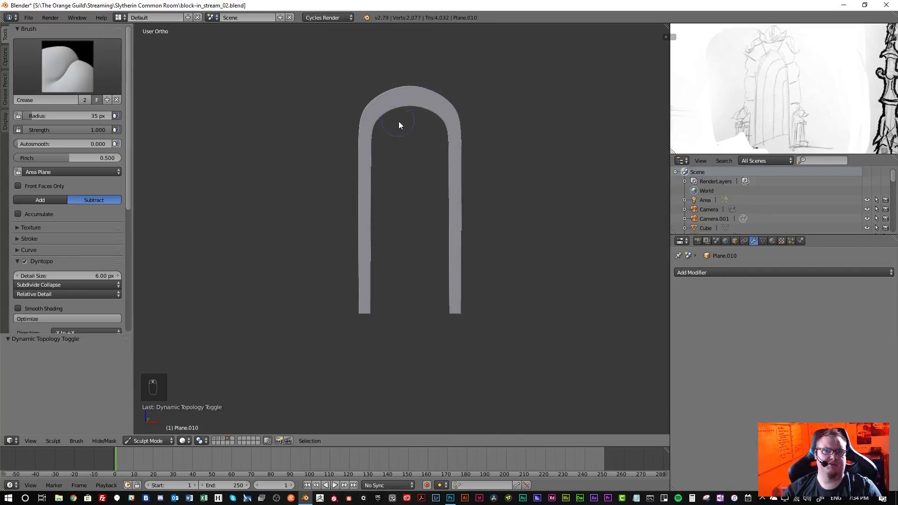
scroll(386, 127, "up", 4)
middle_click_drag(412, 121, 415, 126)
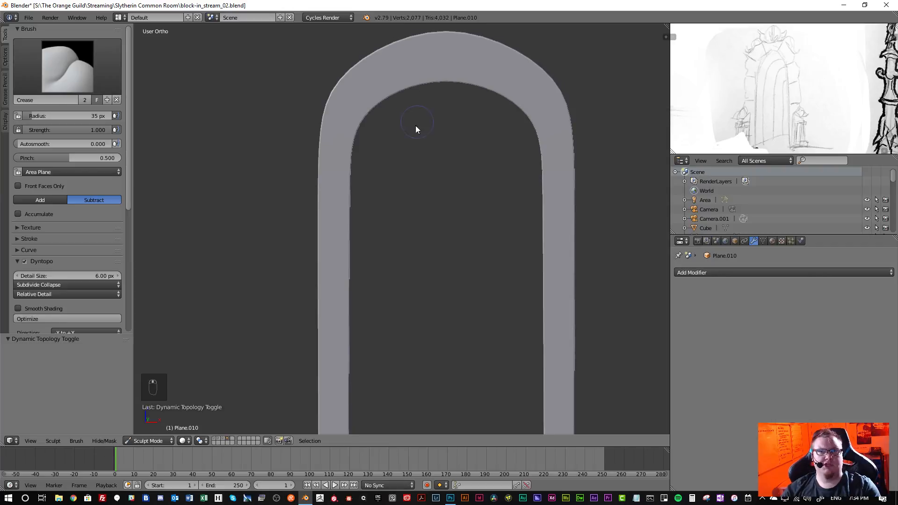
middle_click_drag(445, 85, 392, 186, "shift")
scroll(393, 179, "up", 4)
mouse_move(392, 150)
middle_mouse_down("shift")
mouse_move(408, 207)
mouse_move(381, 169)
mouse_move(415, 153)
mouse_move(412, 166)
middle_mouse_up("shift")
scroll(419, 164, "down", 1)
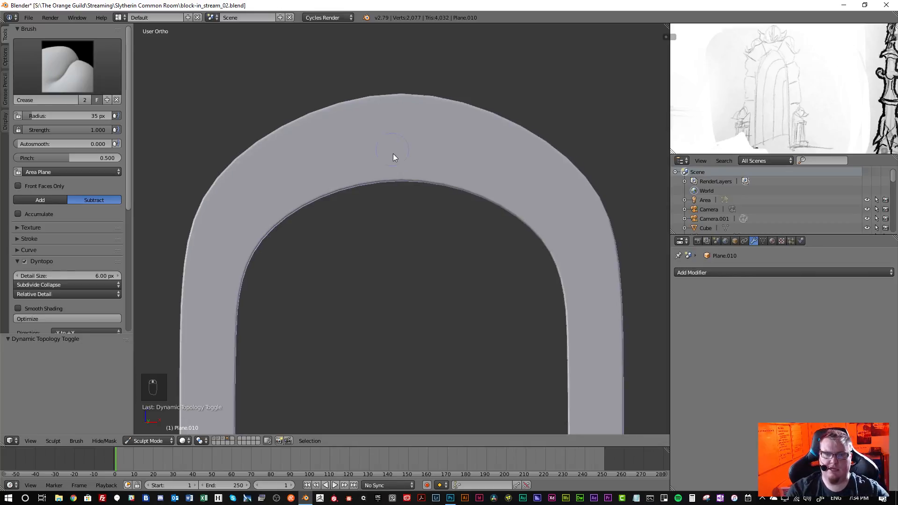
key("bracketleft")
key("bracketleft")
key("bracketleft")
key("bracketleft")
key("bracketleft")
key("bracketleft")
key("bracketleft")
key("bracketleft")
key("bracketleft")
key("bracketleft")
key("bracketleft")
key("bracketleft")
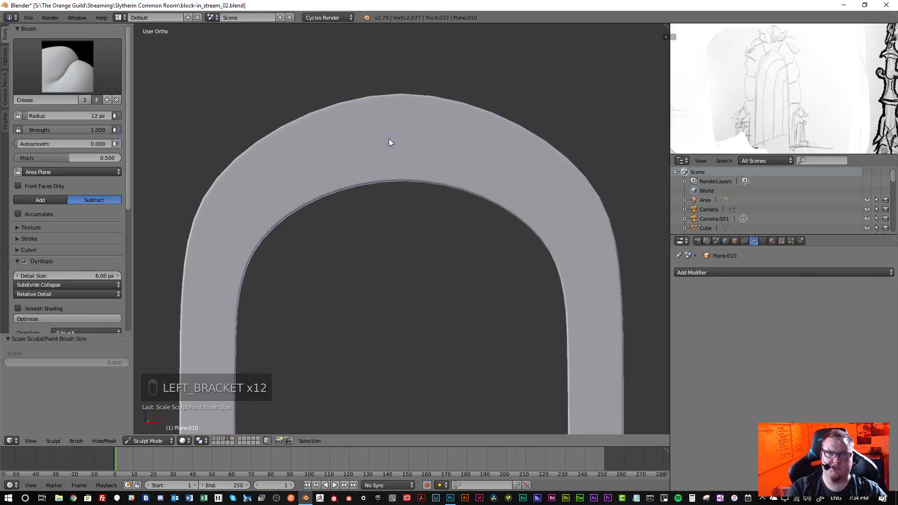
key("bracketleft")
key("bracketleft")
key("bracketleft")
key("bracketleft")
key("bracketleft")
key("bracketleft")
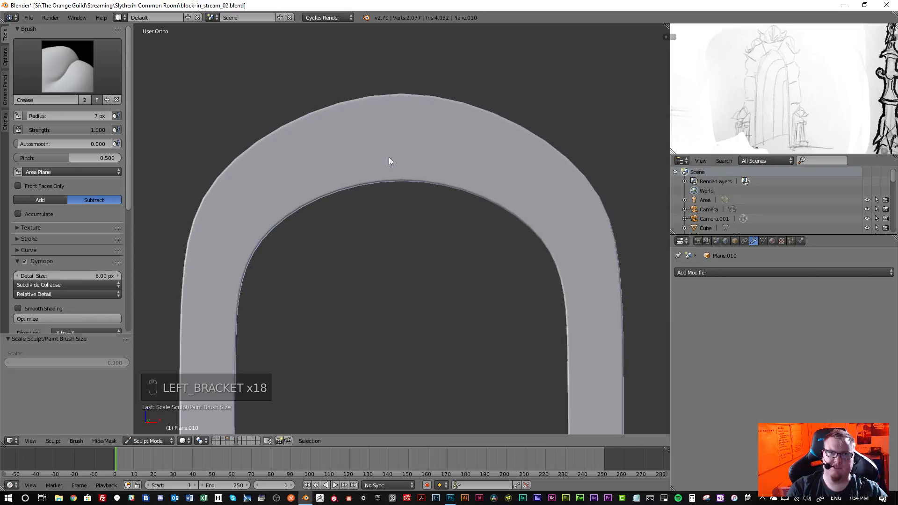
- Try an X-mirrored Crease stroke across the arch's crown, inspect it, and undo it
left_click_drag(354, 107, 375, 176)
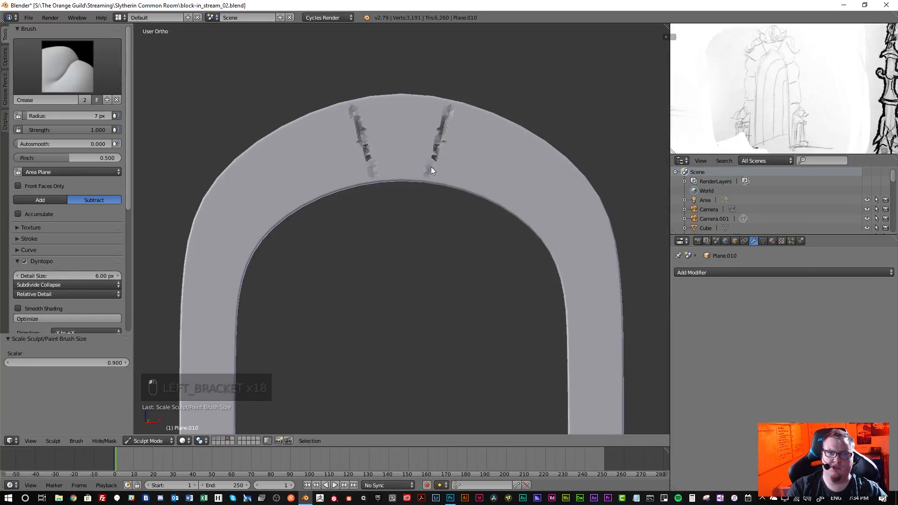
middle_click_drag(397, 147, 375, 165)
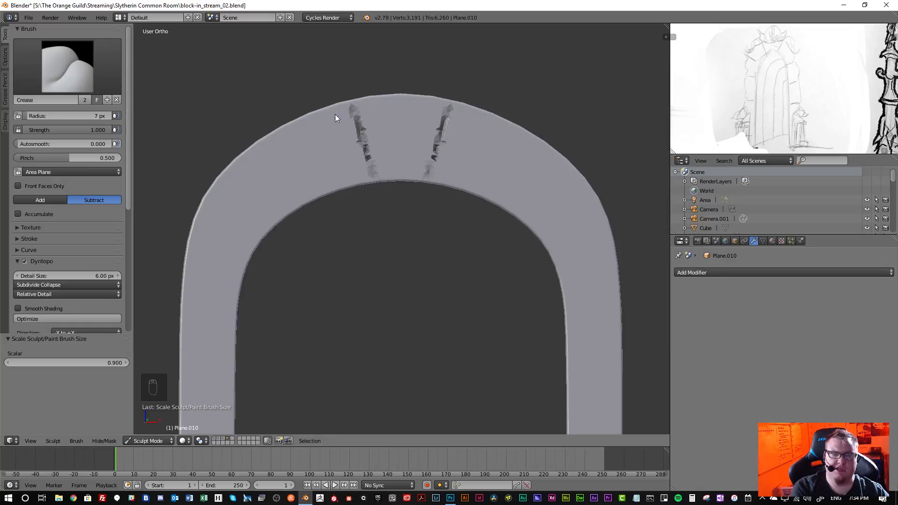
right_click(401, 156)
mouse_move(401, 154)
middle_mouse_down()
mouse_move(363, 178)
mouse_move(397, 163)
mouse_move(390, 162)
middle_mouse_up()
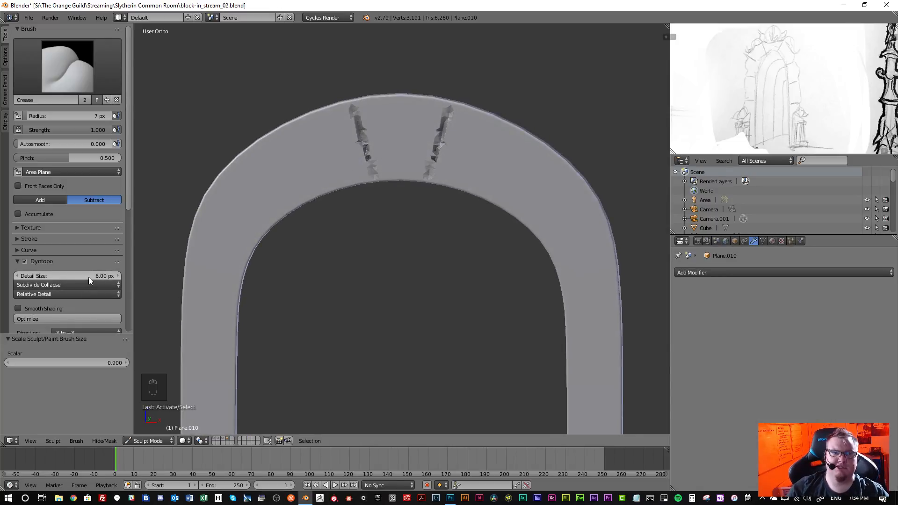
key("ctrl+z")
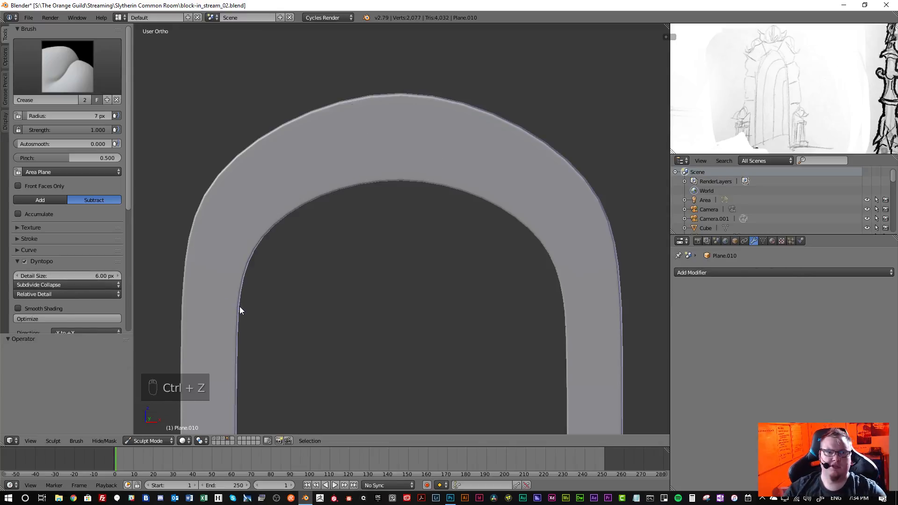
- Switch the arch to Object Mode and show its transform properties with the whole arch framed
left_click(157, 440)
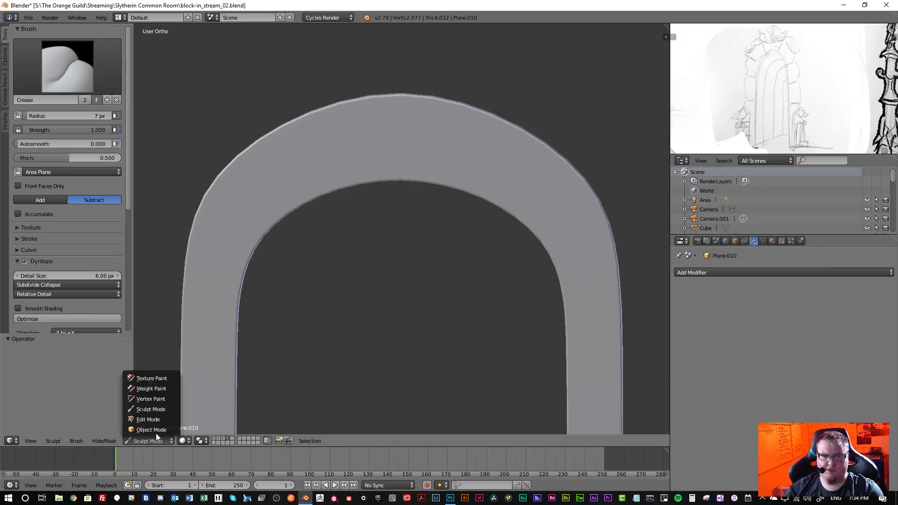
left_click(156, 431)
scroll(379, 308, "down", 3)
key("n")
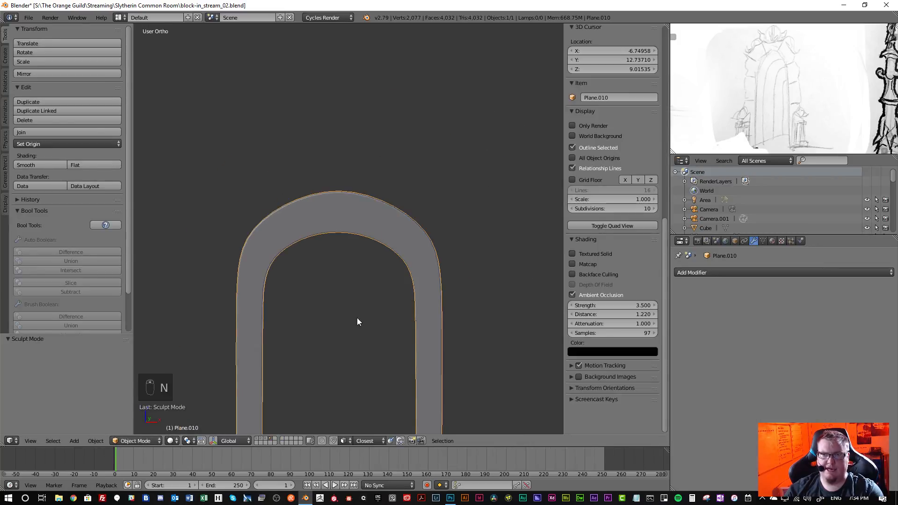
scroll(617, 263, "up", 20)
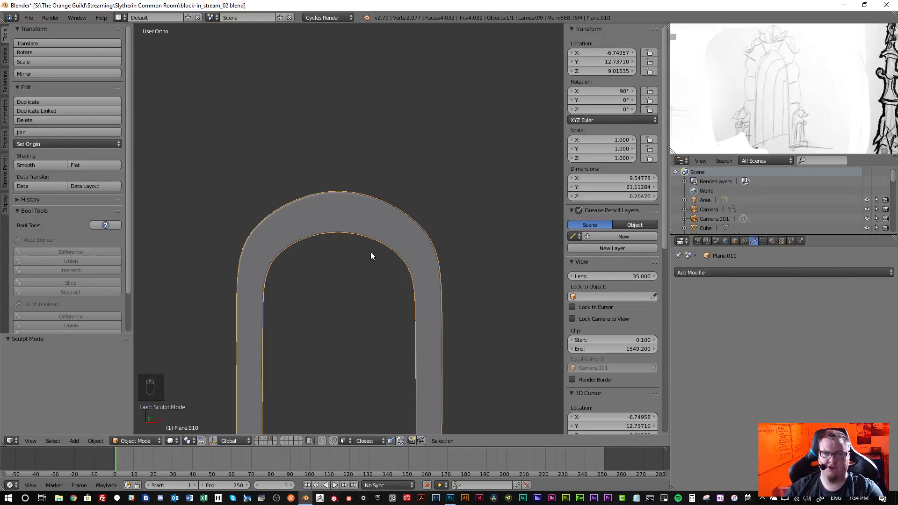
middle_click_drag(355, 257, 348, 127, "shift")
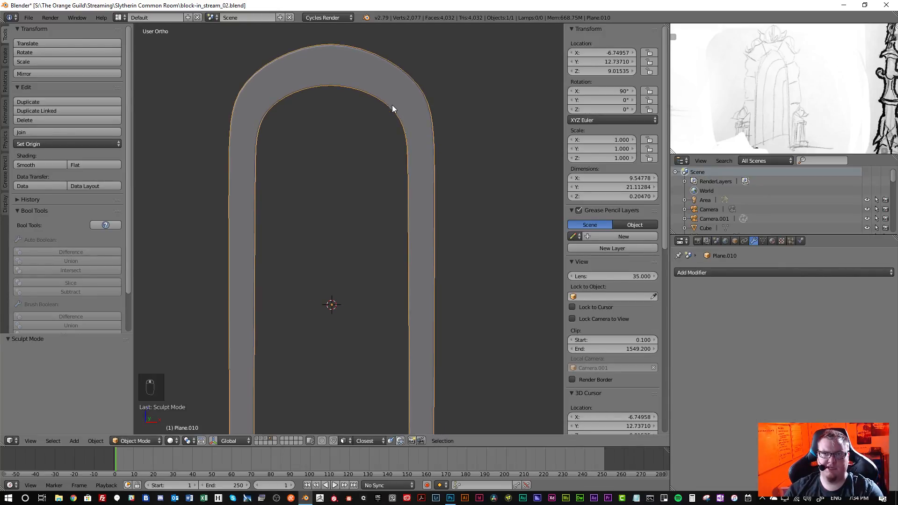
right_click(380, 97)
scroll(409, 160, "down", 3)
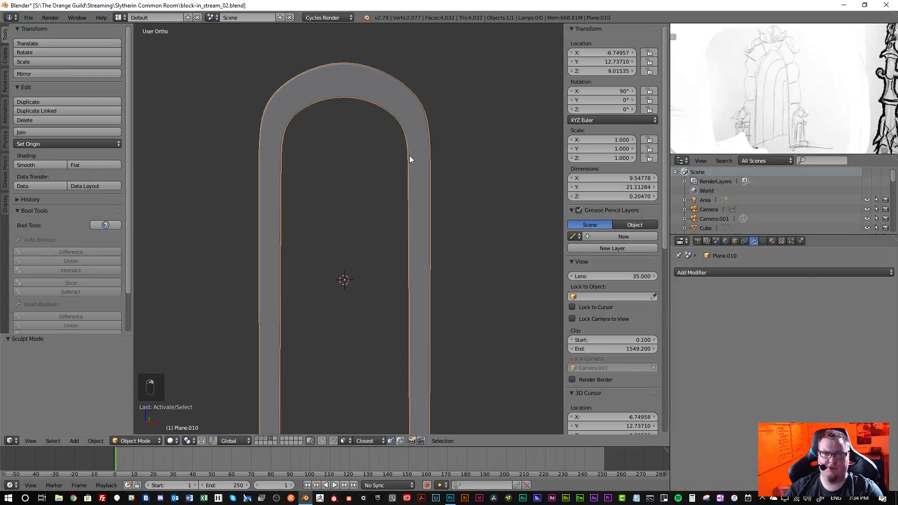
- Apply the arch's rotation and its scale
scroll(409, 160, "up", 1)
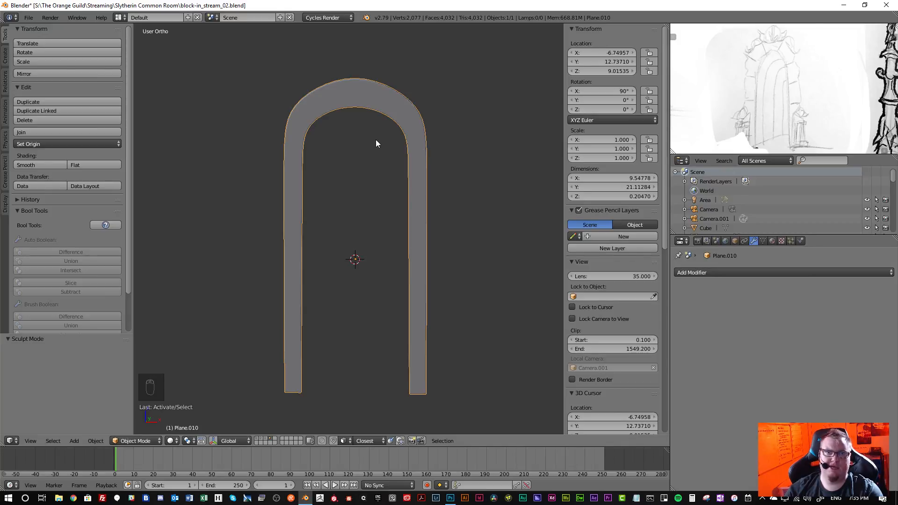
key("ctrl+a")
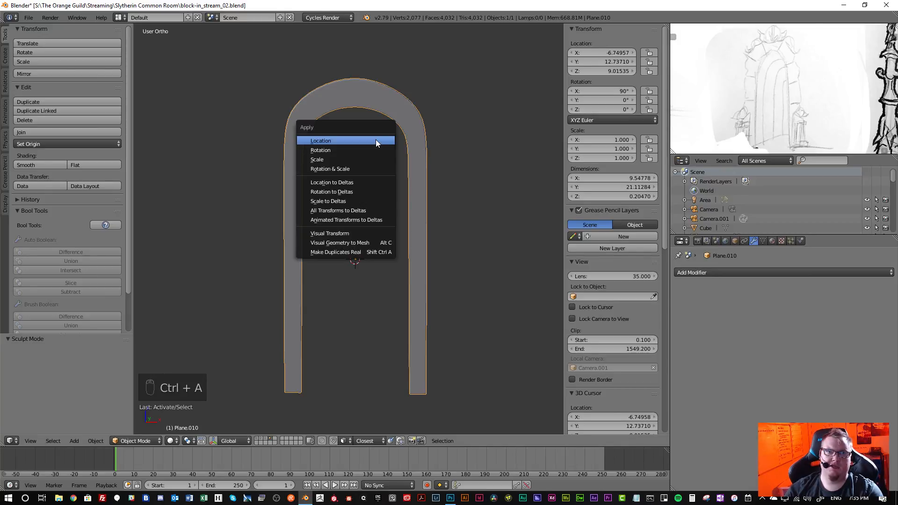
left_click(335, 149)
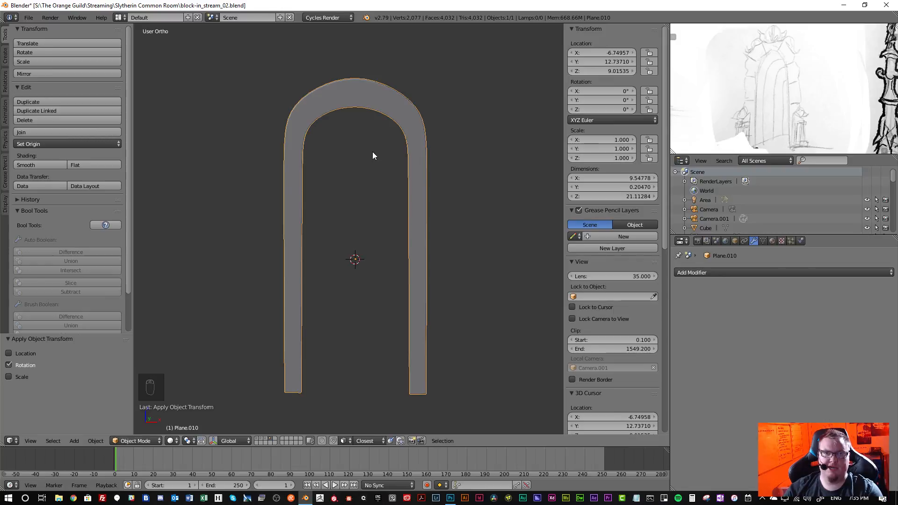
key("ctrl+a")
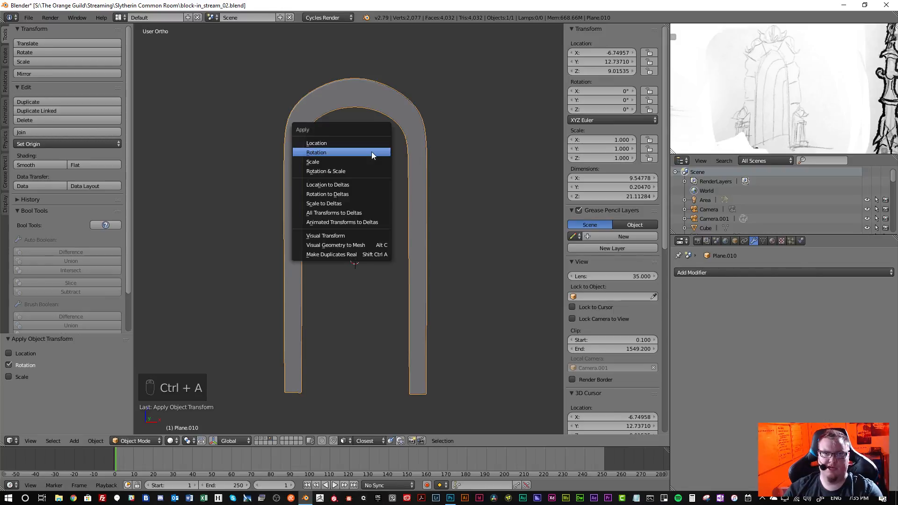
left_click(327, 162)
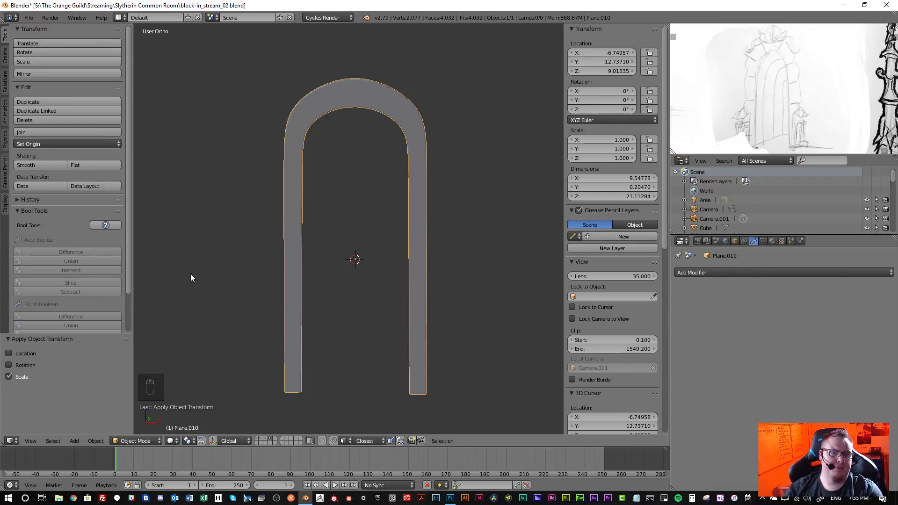
- Return the arch to Sculpt Mode, hide the transform properties and frame its curved top
left_click(130, 441)
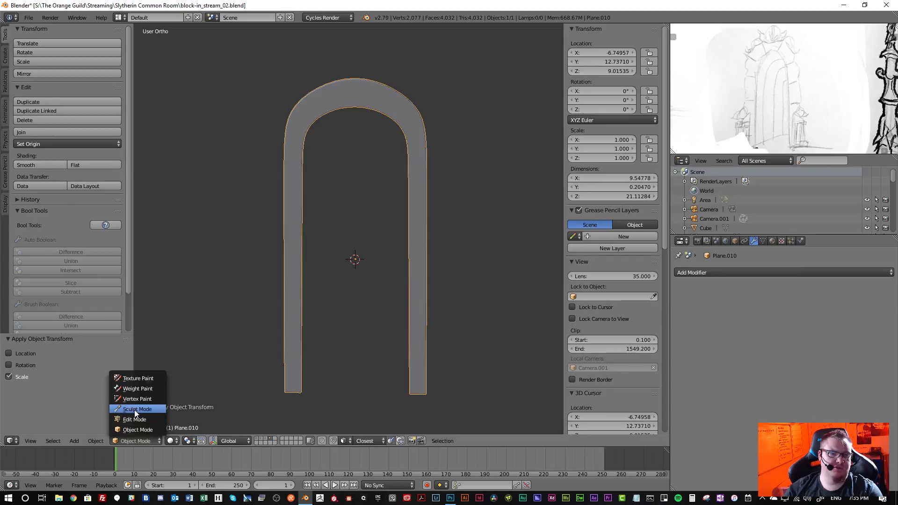
left_click(135, 410)
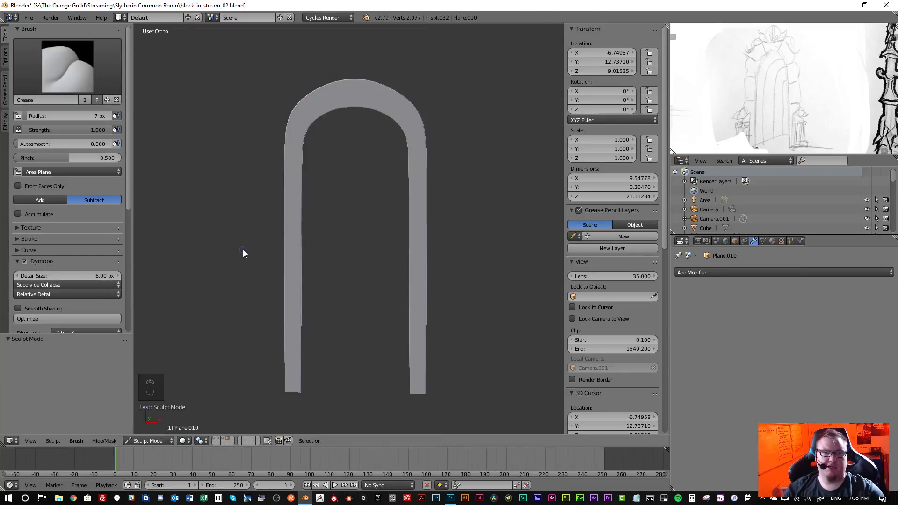
scroll(325, 140, "up", 5)
scroll(325, 139, "down", 4)
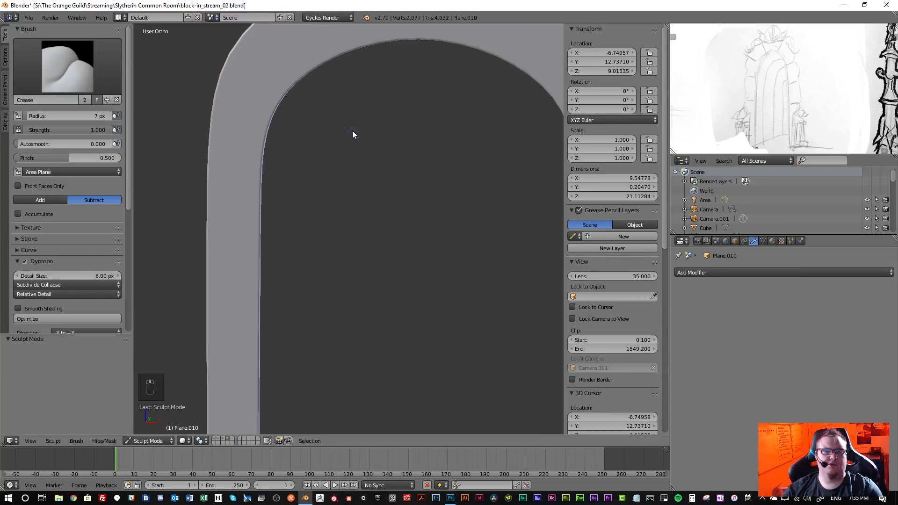
key("n")
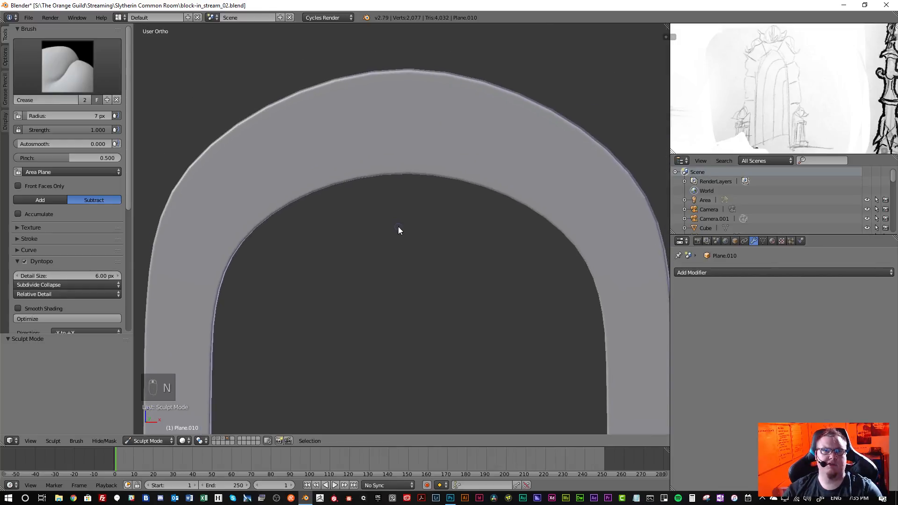
- Try mirrored Crease strokes across the arch's crown, first at 6 px and again at 3 px detail size, and undo them
mouse_move(317, 117)
left_mouse_down()
mouse_move(348, 174)
mouse_move(329, 164)
left_mouse_up()
key("ctrl+z")
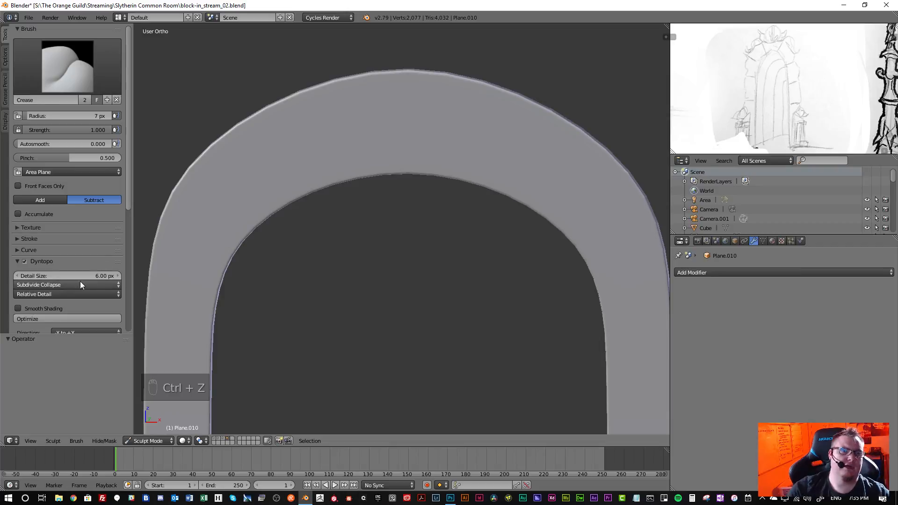
key("KP_Add")
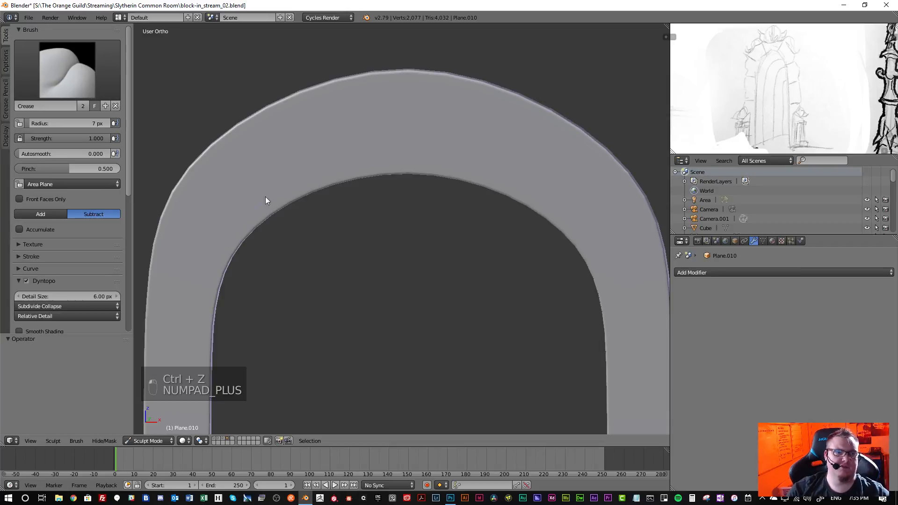
left_click(75, 297)
type("3")
key("Return")
left_click_drag(313, 98, 342, 170)
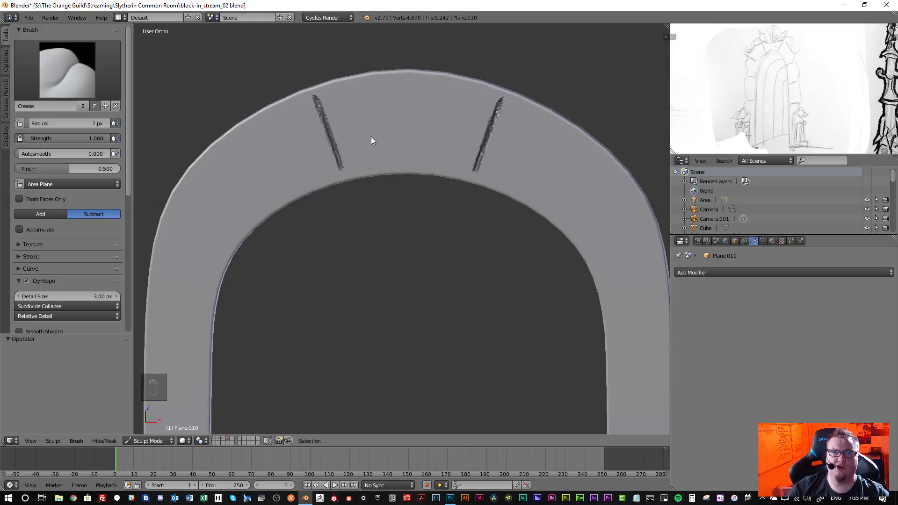
mouse_move(371, 136)
middle_mouse_down()
mouse_move(327, 155)
mouse_move(357, 153)
mouse_move(364, 142)
middle_mouse_up()
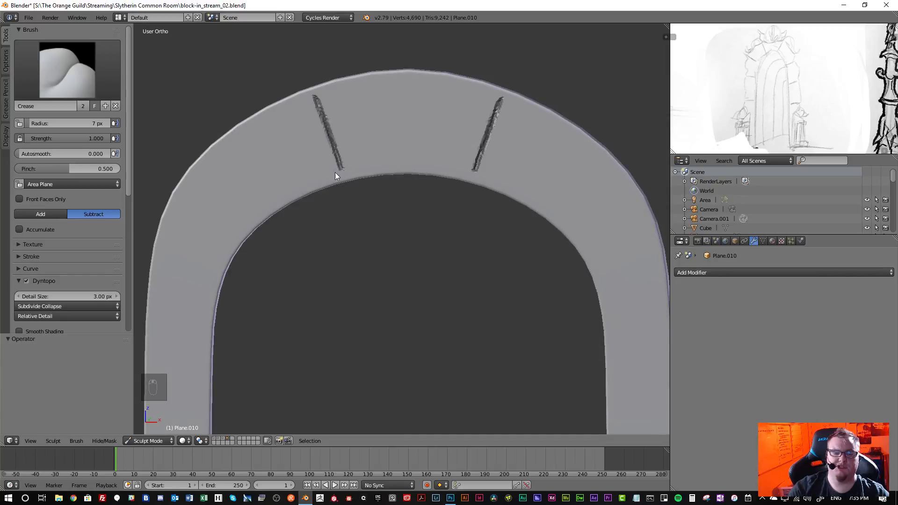
key("ctrl+z")
- Set the dynamic topology detail size to 12 px and carve a mirrored crease across the arch's upper curve
left_click(92, 296)
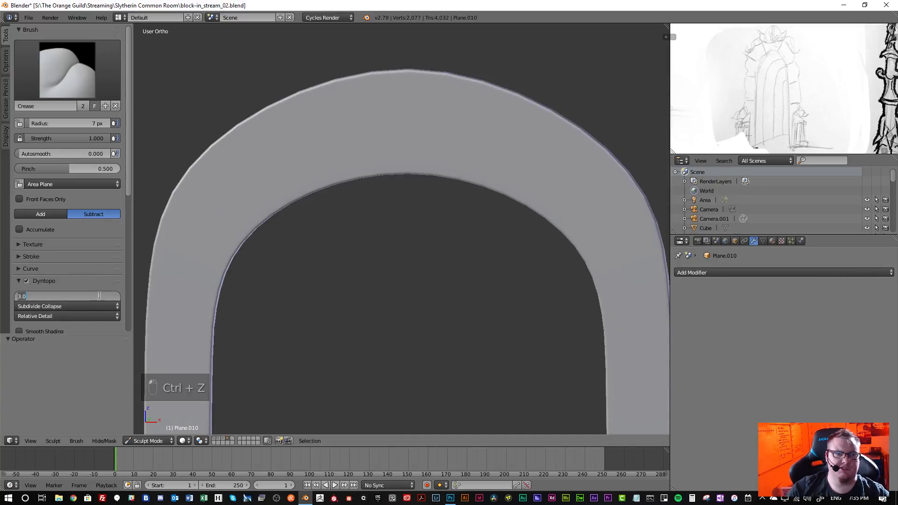
type("45")
key("Return")
left_click(92, 305)
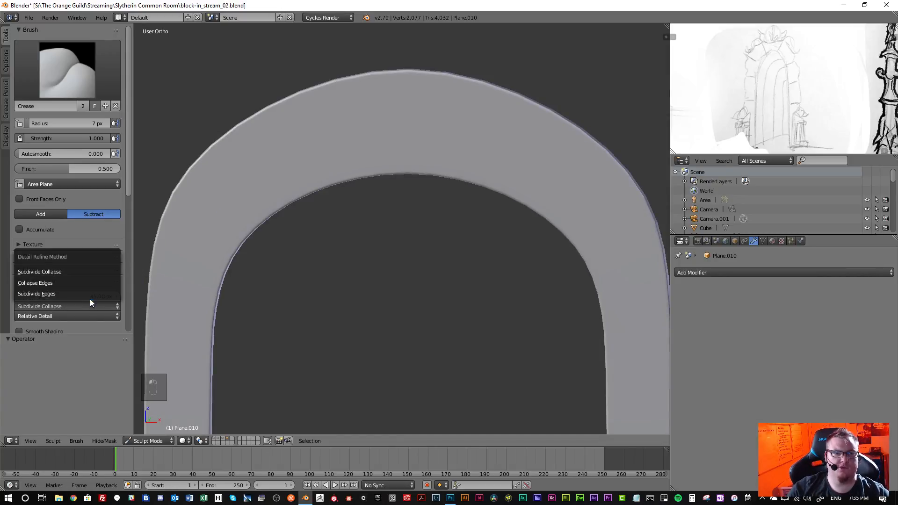
left_click(103, 295)
type("12")
key("Return")
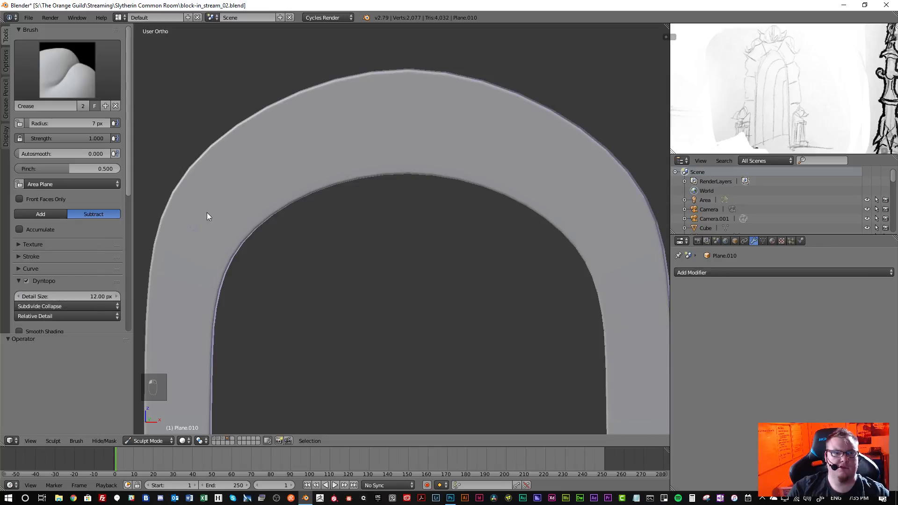
mouse_move(292, 101)
left_mouse_down()
mouse_move(308, 157)
mouse_move(288, 109)
mouse_move(328, 122)
mouse_move(339, 161)
left_mouse_up()
- Set the detail size to 6 px and carve a second mirrored crease just inward of the 12 px one
left_click(94, 296)
type("6")
key("Return")
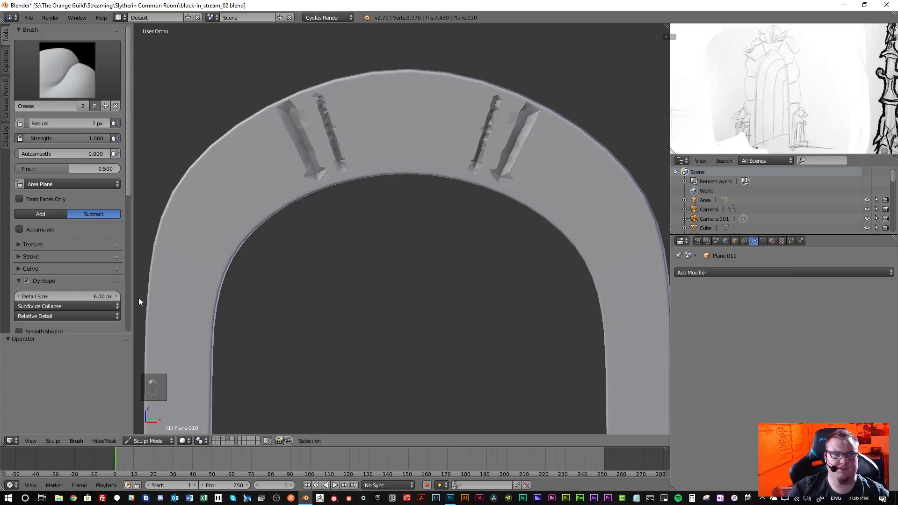
- Set the detail size to 3 px and carve a third mirrored crease closer to the centre of the crown
left_click(93, 296)
type("3")
key("Return")
left_click_drag(343, 89, 367, 165)
- Set the detail size to 1 px and carve the innermost mirrored crease beside the centre of the crown
left_click(88, 296)
type("1")
key("Return")
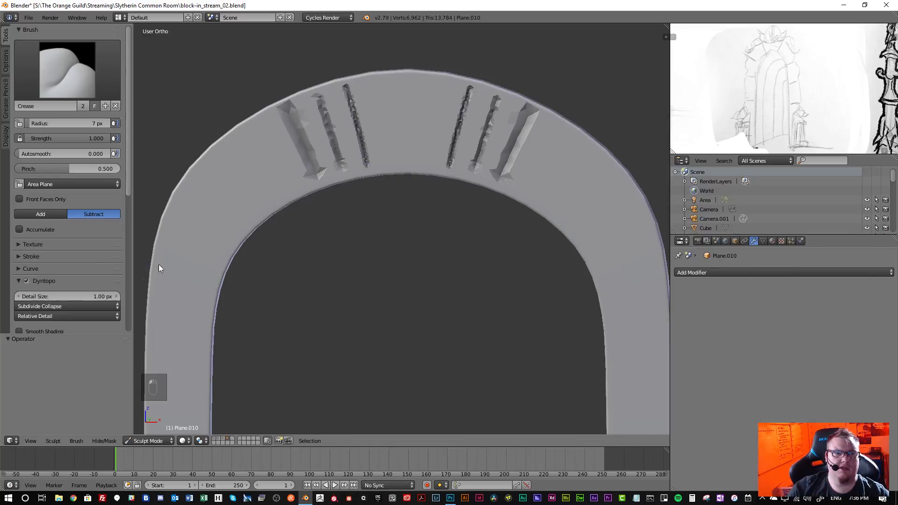
left_click_drag(373, 81, 390, 165)
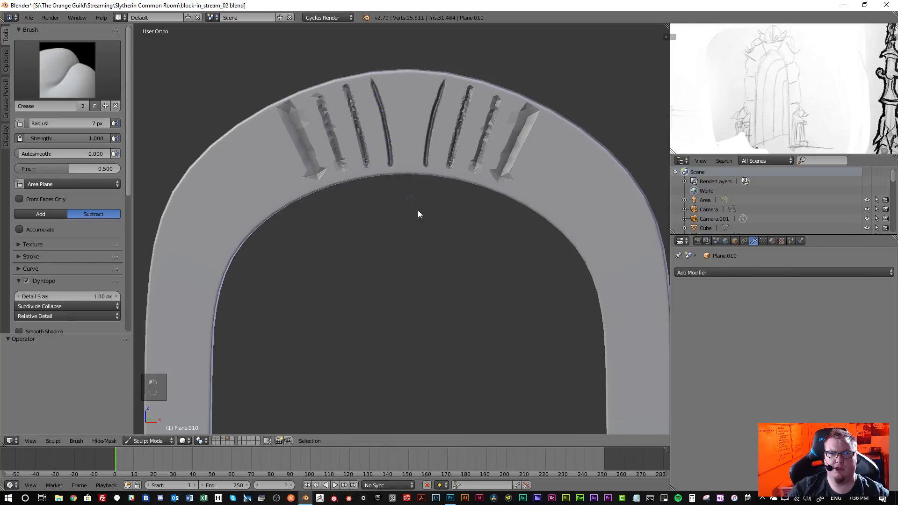
- Examine the creases on the crown up close and from farther out to compare how each detail size shapes the mesh
mouse_move(411, 135)
middle_mouse_down()
mouse_move(363, 137)
mouse_move(390, 144)
mouse_move(415, 129)
middle_mouse_up()
scroll(415, 125, "up", 8)
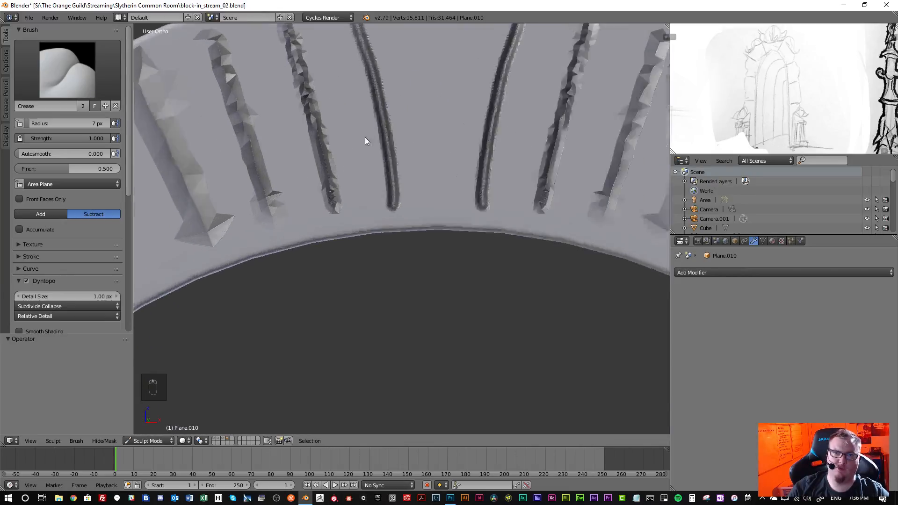
scroll(394, 179, "up", 1)
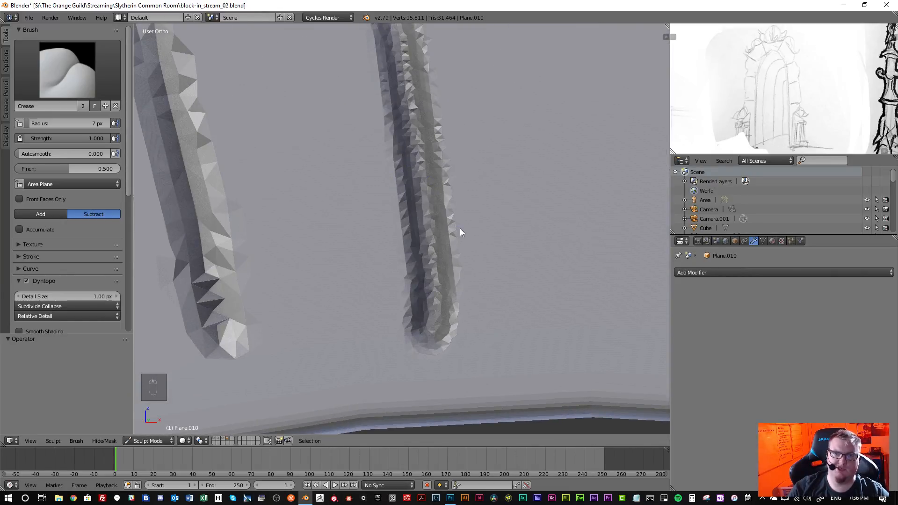
scroll(459, 228, "up", 6)
scroll(420, 223, "down", 9)
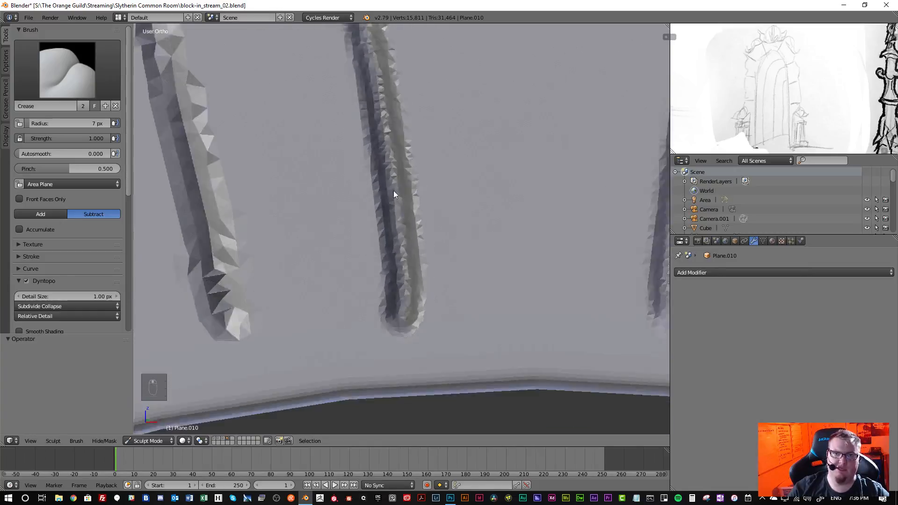
scroll(365, 160, "down", 3)
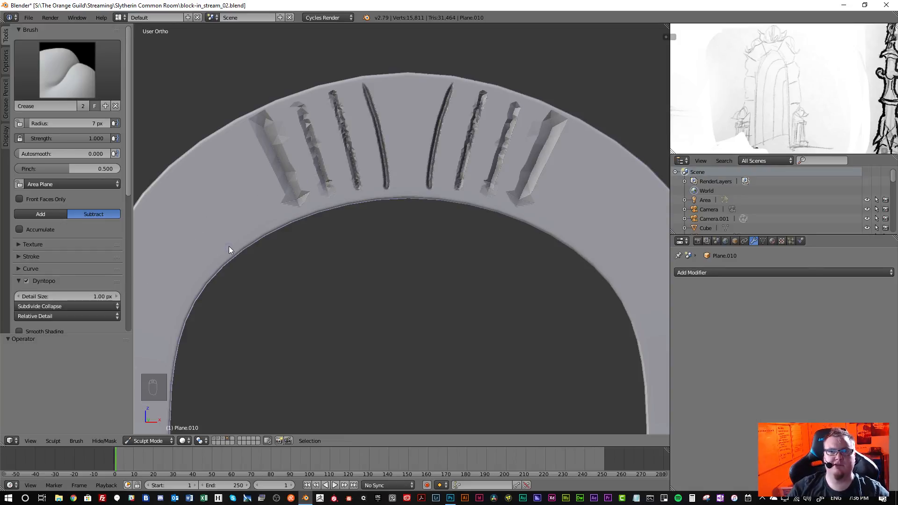
scroll(226, 204, "down", 3)
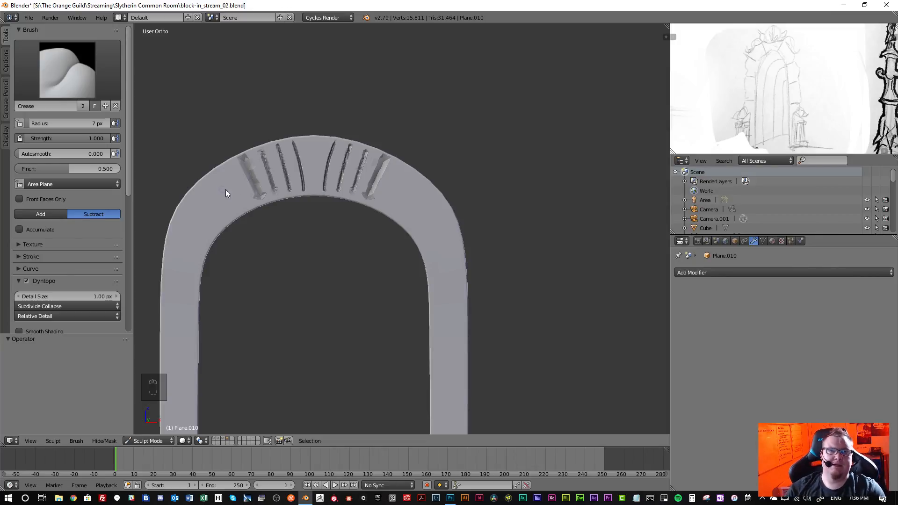
middle_click_drag(323, 189, 379, 142, "shift")
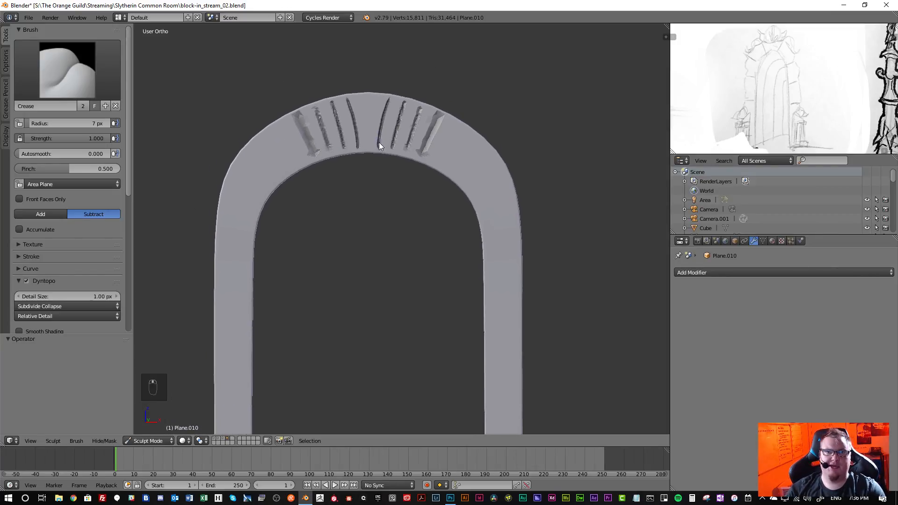
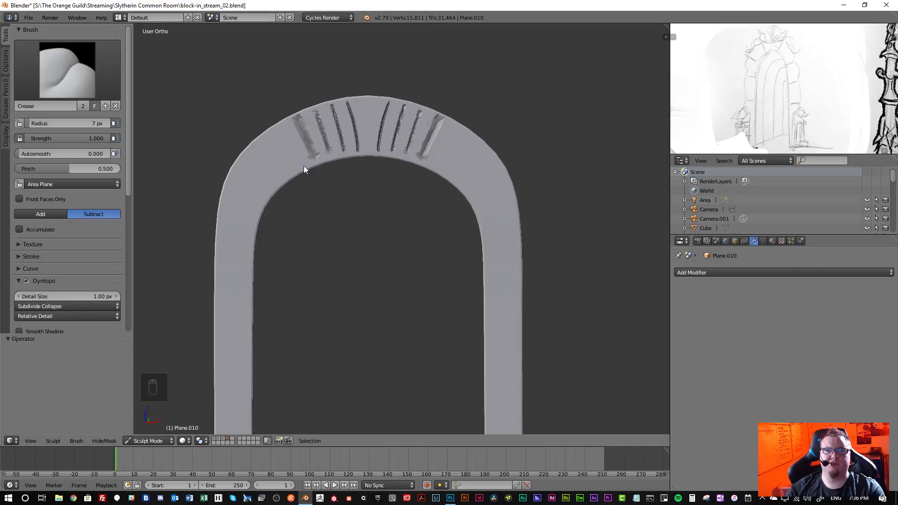
- Undo the four mirrored test creases on the crown of the arch
scroll(347, 253, "down", 5)
key("ctrl+z")
key("ctrl+z")
key("ctrl+z")
key("ctrl+z")
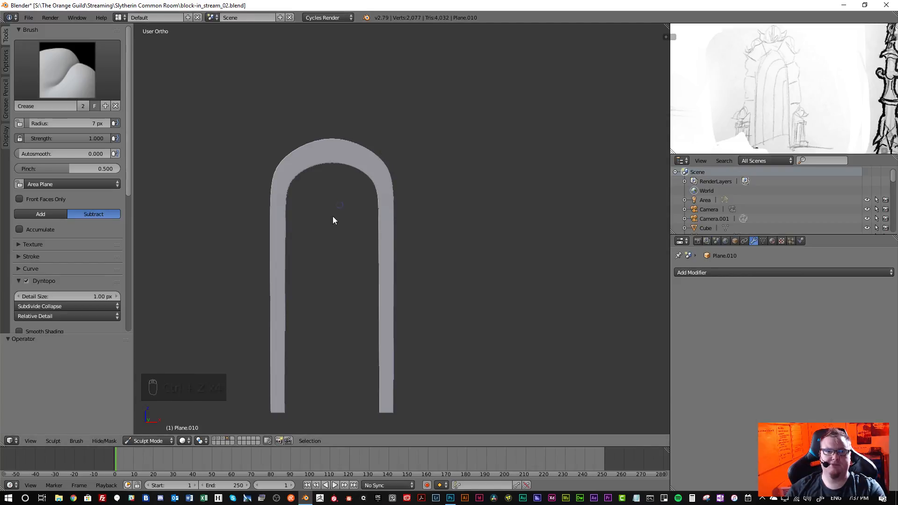
- Set the dynamic topology detail size to 6 px and the Crease brush strength to 0.596
scroll(313, 181, "up", 7)
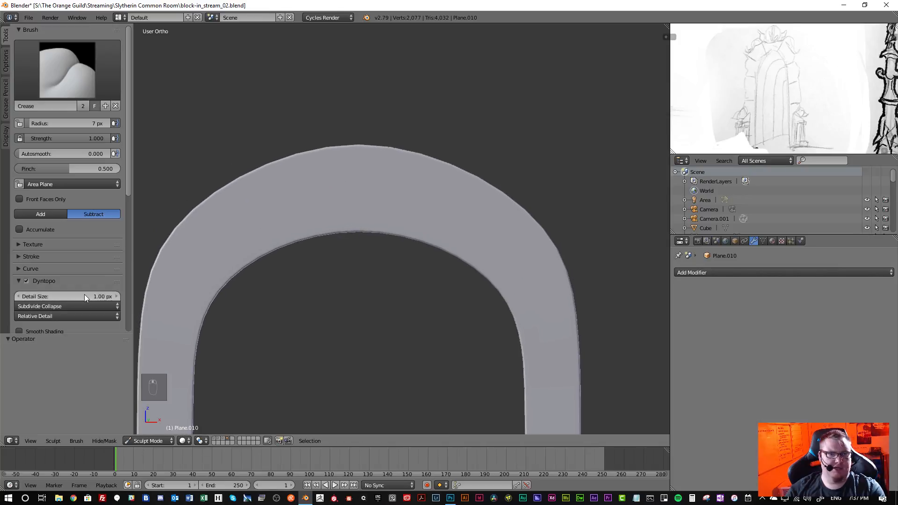
left_click(83, 295)
type("6")
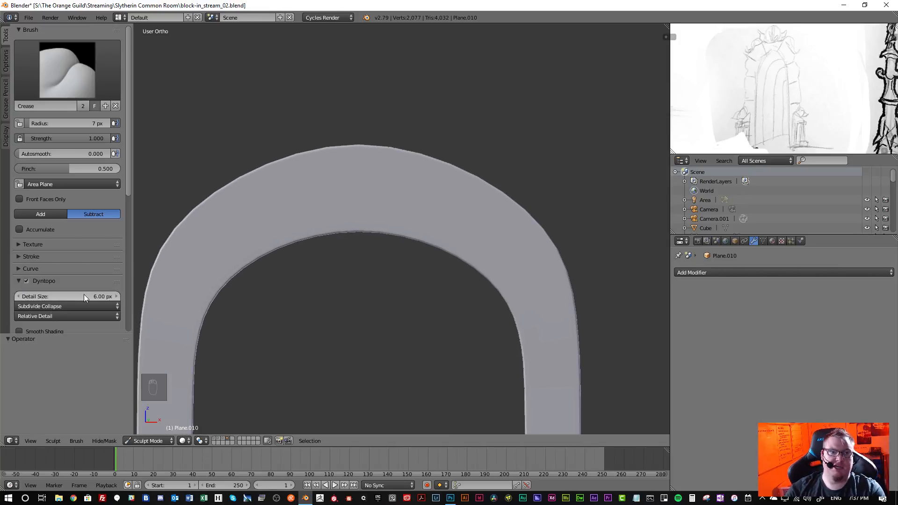
key("Return")
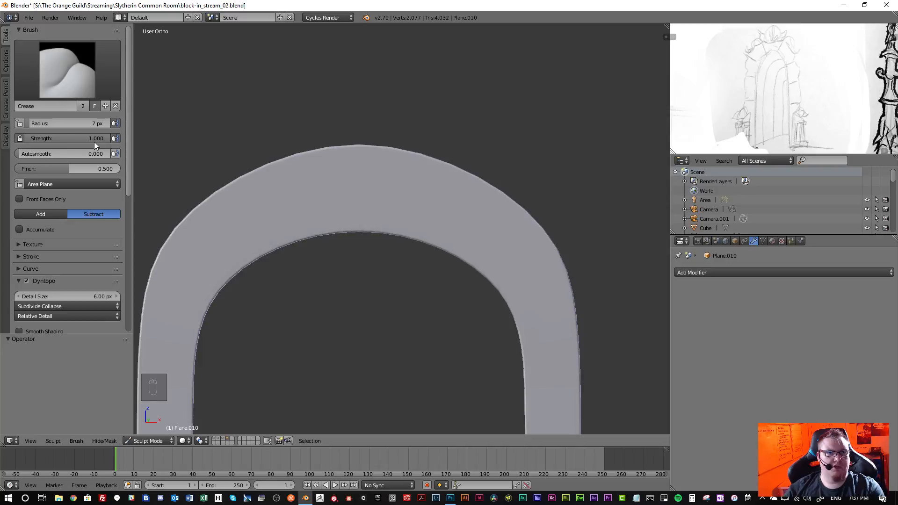
left_click_drag(94, 140, 73, 140)
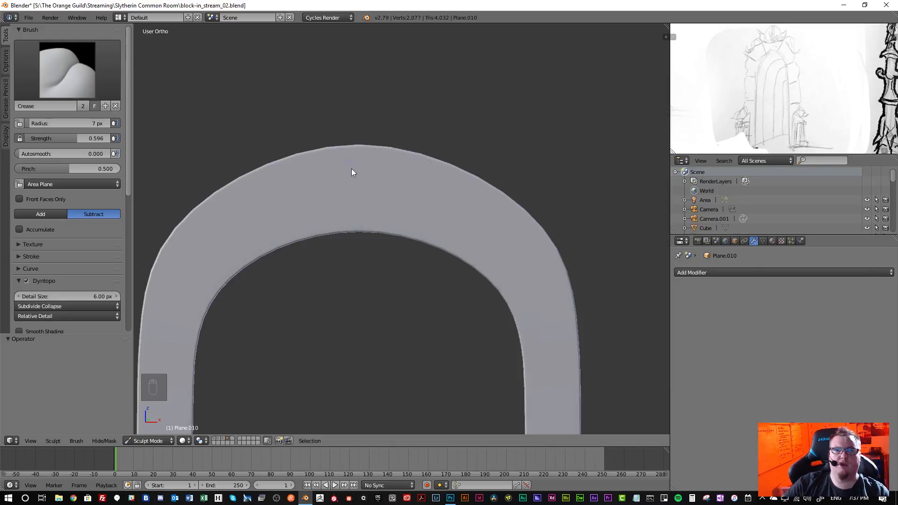
- Carve a mirrored crease across the crown on both sides of its centre to outline the keystone
scroll(356, 184, "down", 1)
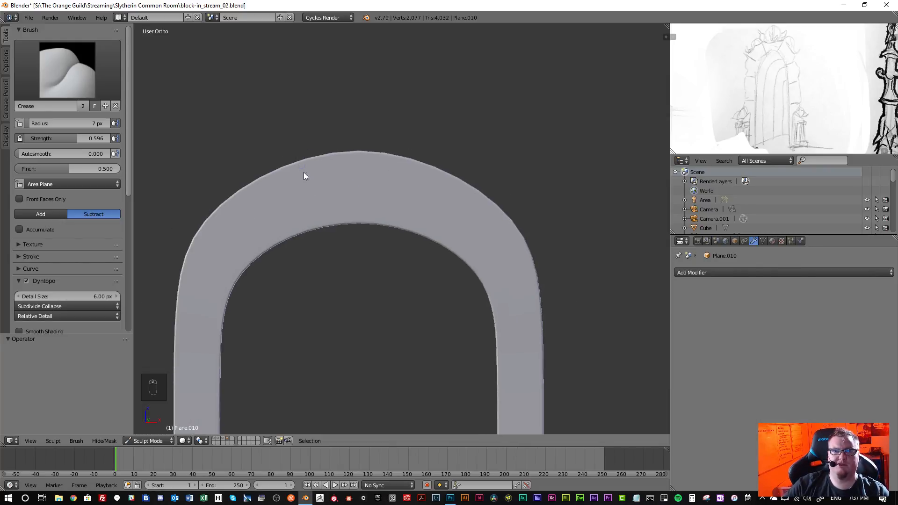
left_click_drag(415, 169, 396, 222)
left_click_drag(300, 169, 320, 221)
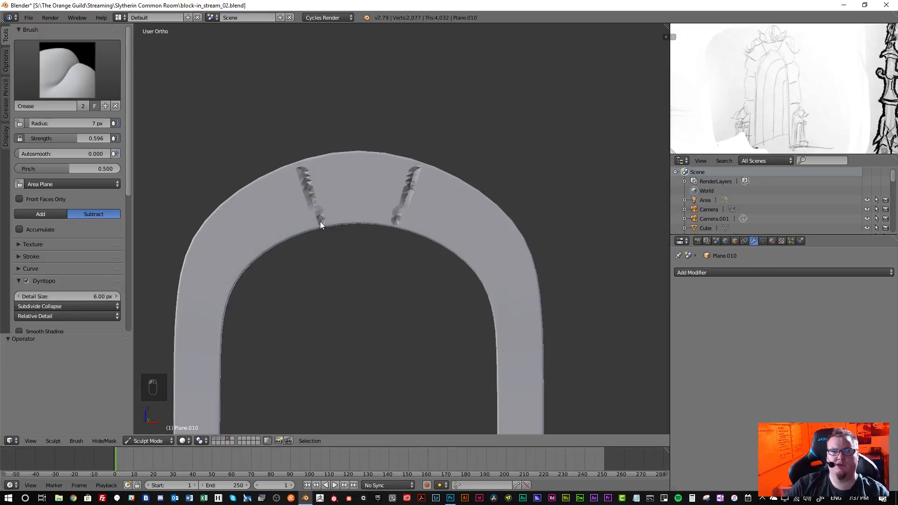
left_click_drag(298, 164, 317, 206)
scroll(323, 213, "down", 7)
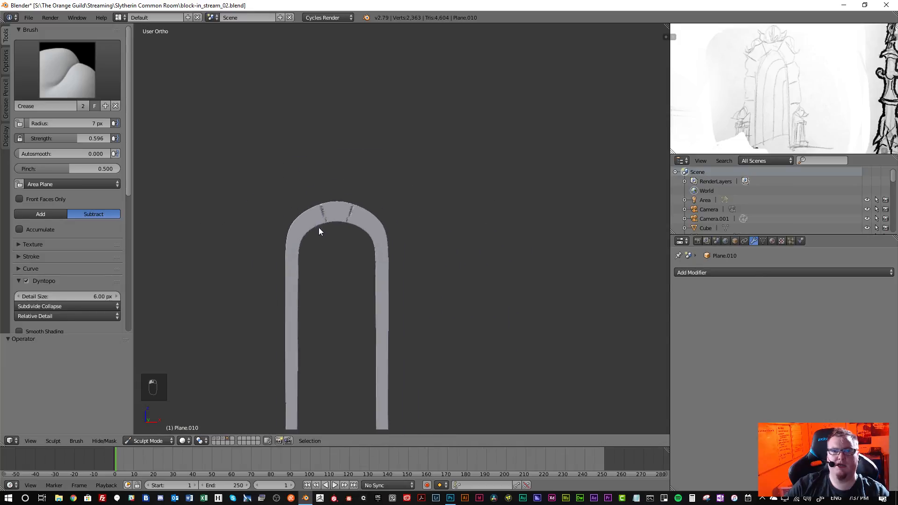
- Carve three more mirrored creases across the arch: at its shoulders, at the end of the curve and on the upper legs
scroll(308, 219, "up", 5)
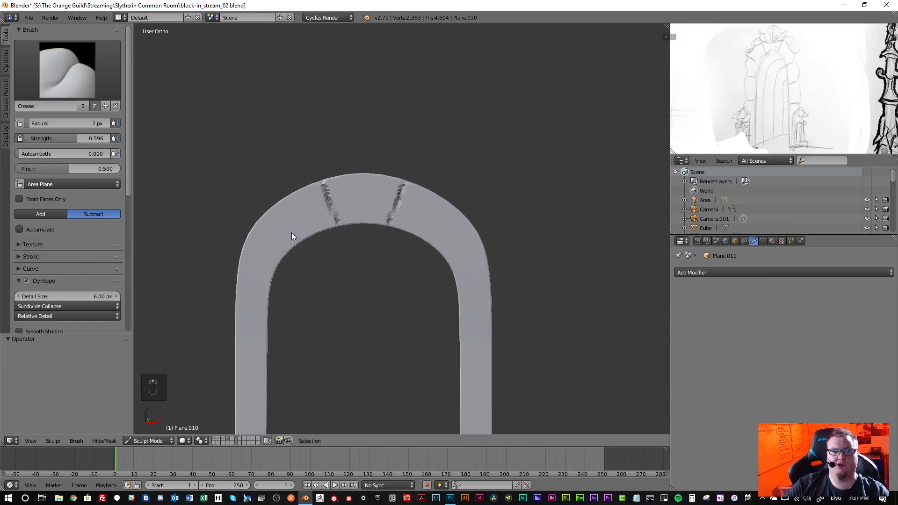
left_click_drag(261, 226, 286, 245)
scroll(271, 262, "down", 3)
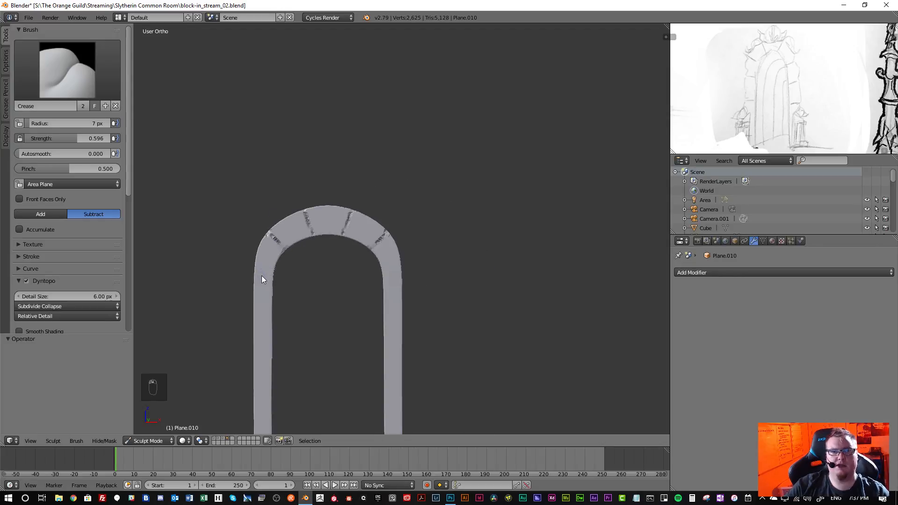
scroll(261, 278, "up", 5)
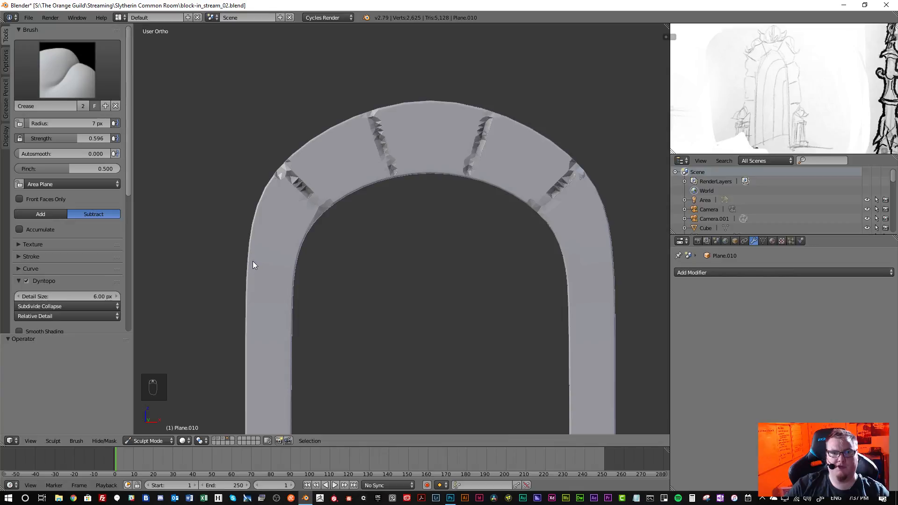
mouse_move(268, 255)
left_mouse_down()
mouse_move(290, 257)
mouse_move(254, 261)
left_mouse_up()
scroll(262, 311, "up", 1)
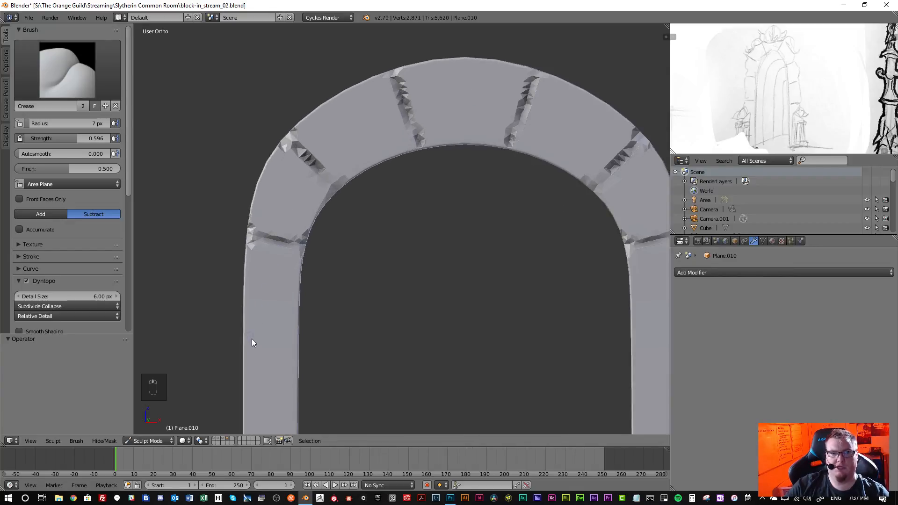
mouse_move(247, 336)
left_mouse_down()
mouse_move(289, 334)
mouse_move(249, 336)
left_mouse_up()
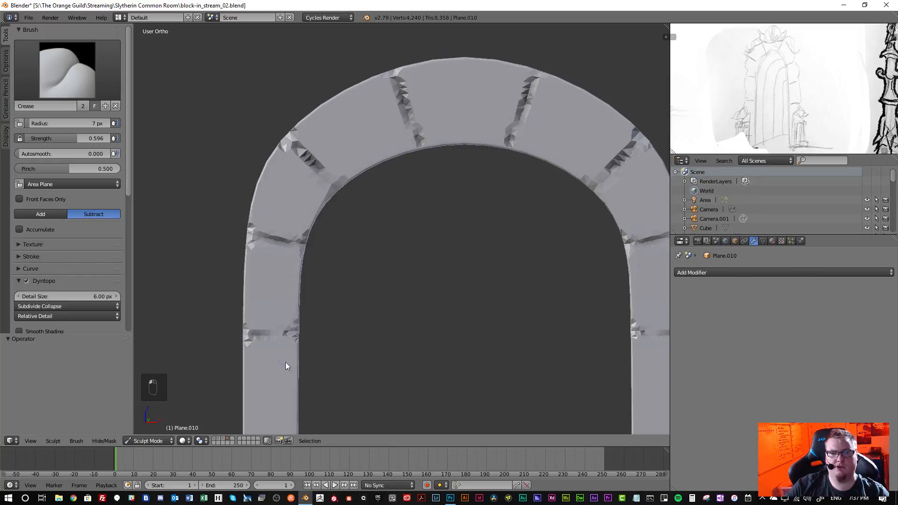
- Carve two more evenly spaced mirrored creases across the upper part of the arch's straight legs
scroll(287, 366, "down", 4)
scroll(281, 360, "up", 3)
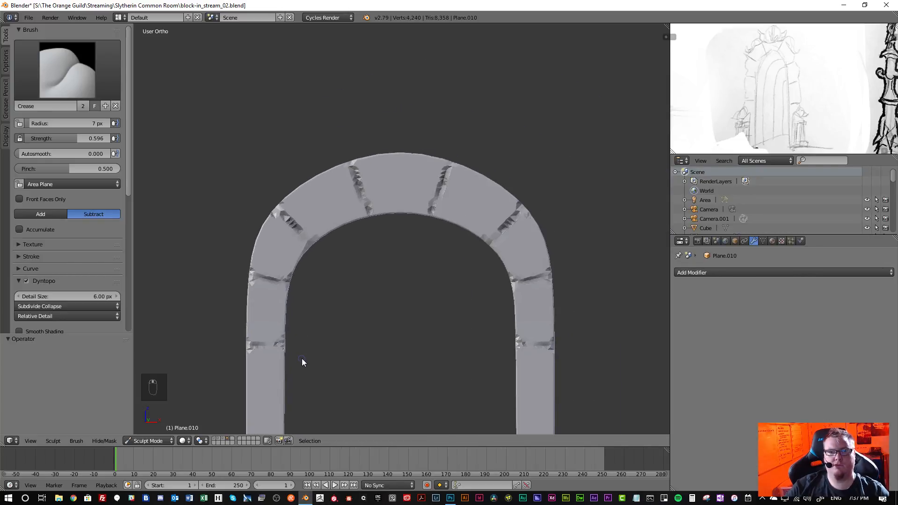
middle_click_drag(307, 354, 327, 181, "shift")
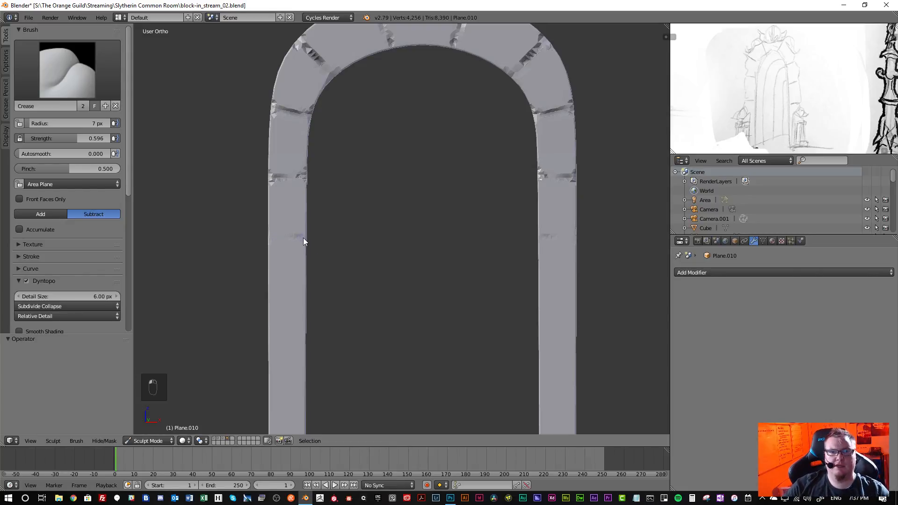
left_click_drag(304, 241, 270, 243)
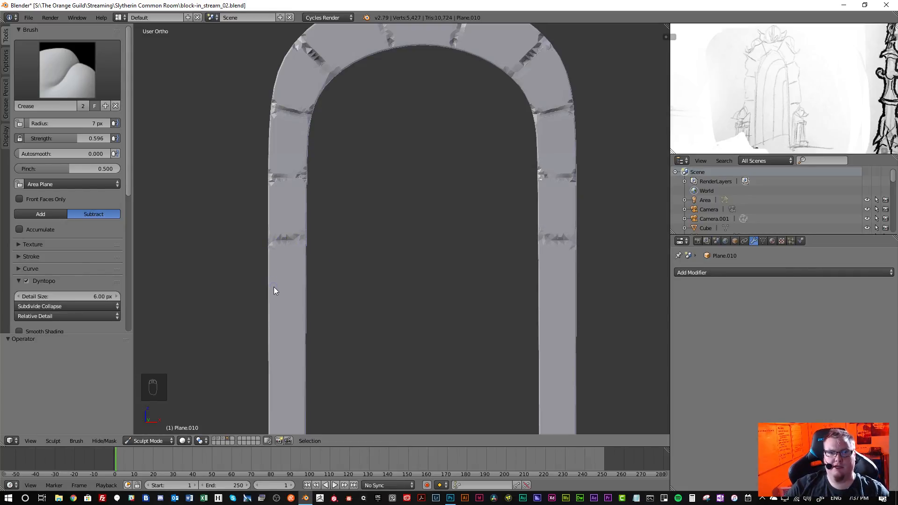
mouse_move(285, 298)
left_mouse_down()
mouse_move(273, 299)
mouse_move(304, 297)
mouse_move(289, 298)
left_mouse_up()
scroll(287, 318, "down", 1)
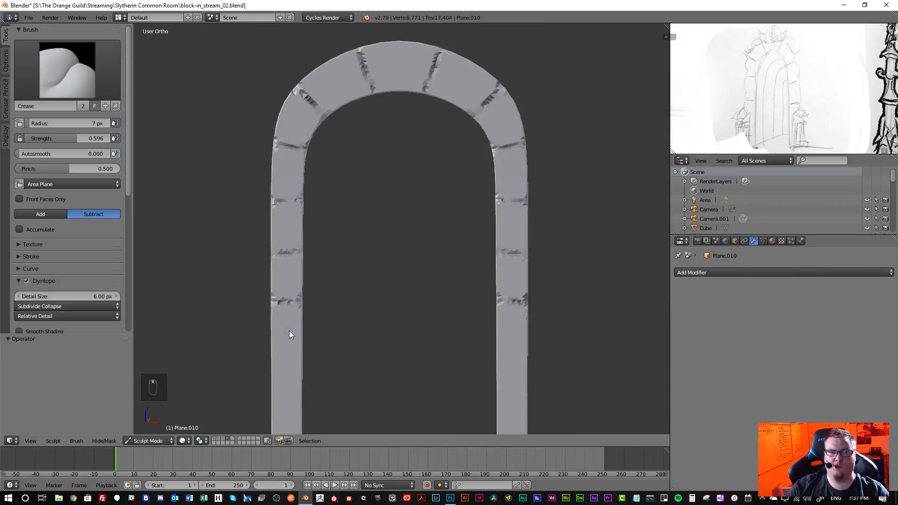
- Carve three further mirrored creases across the middle stretch of the legs at the same brick spacing
scroll(289, 330, "up", 1)
middle_click_drag(335, 327, 335, 218, "shift")
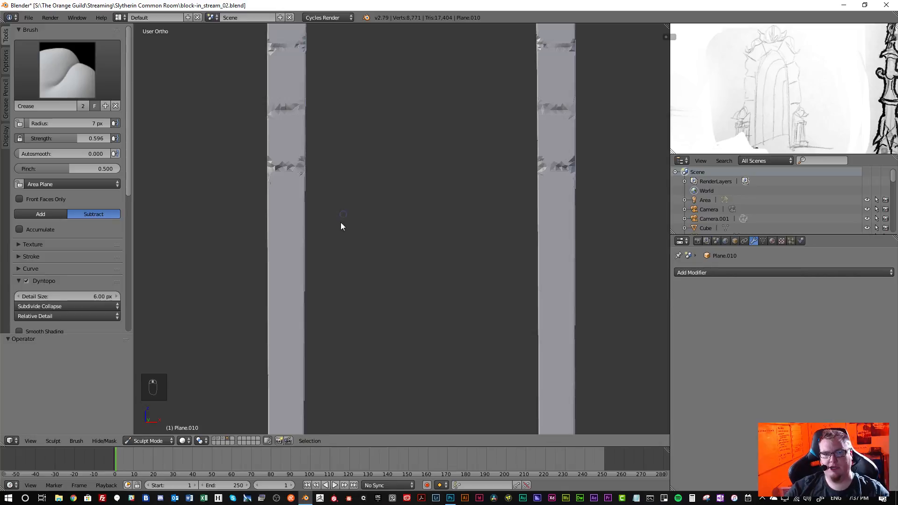
mouse_move(299, 229)
left_mouse_down()
mouse_move(274, 229)
mouse_move(306, 230)
left_mouse_up()
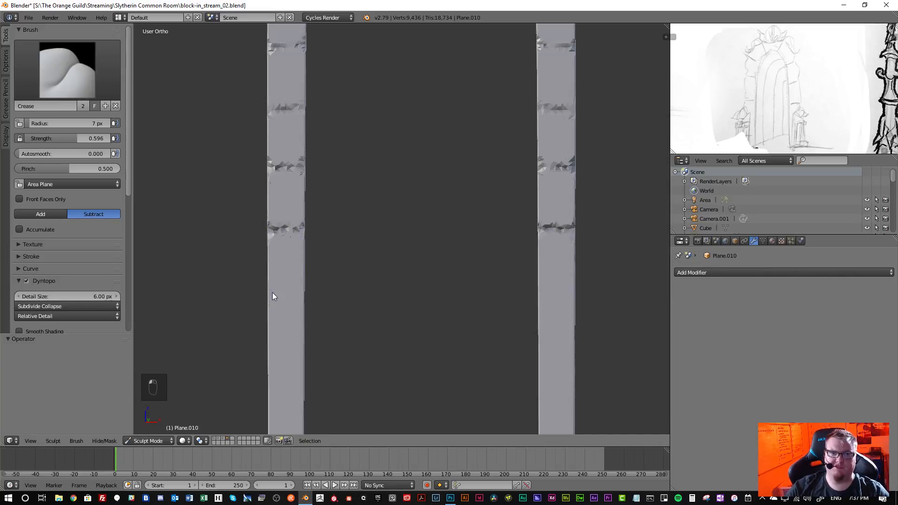
left_click_drag(273, 296, 274, 293)
mouse_move(275, 356)
left_mouse_down()
mouse_move(275, 348)
mouse_move(299, 347)
left_mouse_up()
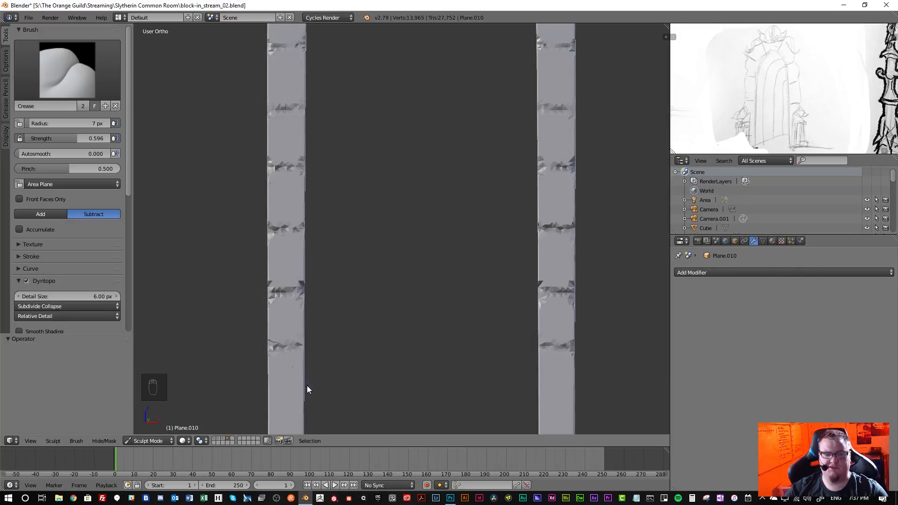
- Carve the last two mirrored creases across the lower legs to complete the row of bricks down to the base
middle_click_drag(307, 385, 293, 245, "shift")
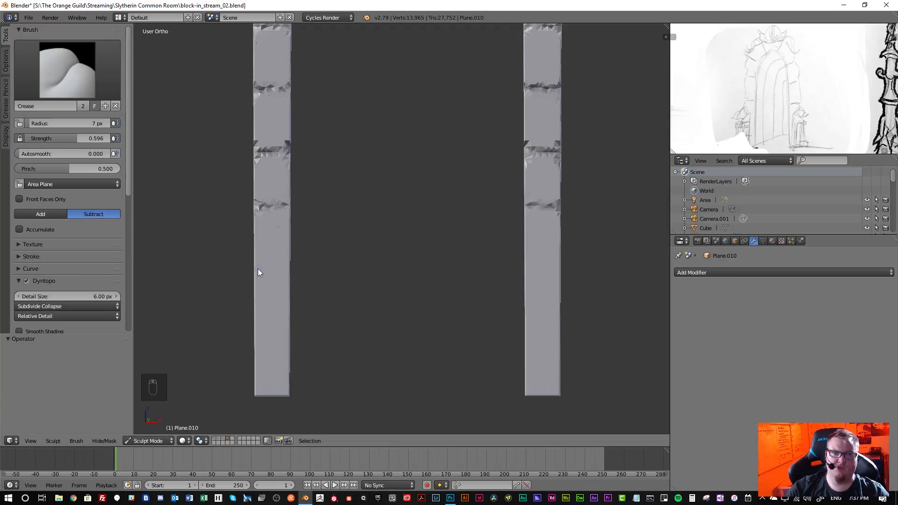
left_click_drag(258, 269, 279, 271)
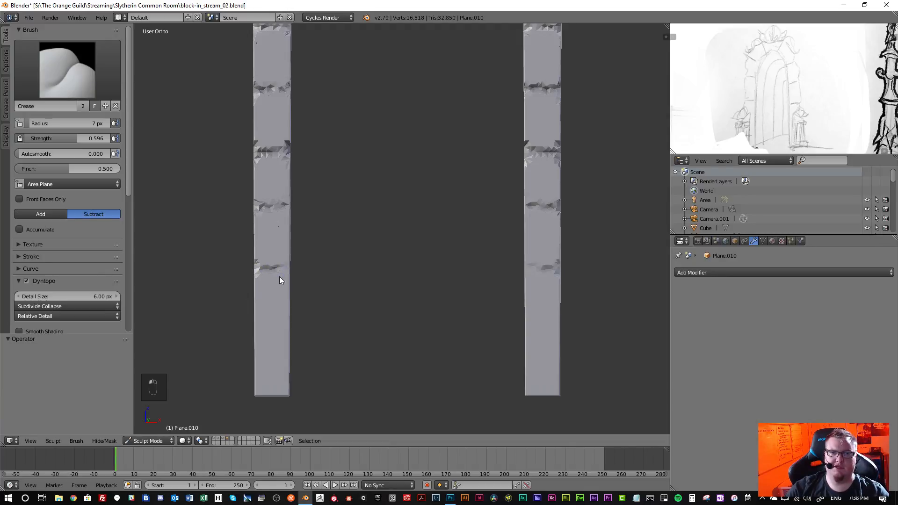
mouse_move(258, 331)
left_mouse_down()
mouse_move(279, 324)
mouse_move(277, 341)
left_mouse_up()
scroll(282, 288, "down", 4)
scroll(286, 215, "down", 2)
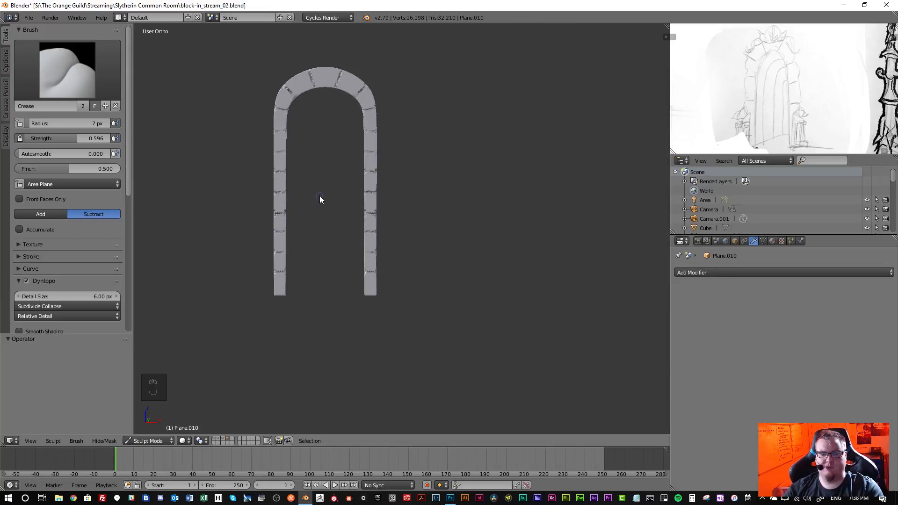
- Examine the brick creases over the whole arch up close, from farther out and in local view
middle_click_drag(319, 195, 337, 255, "shift")
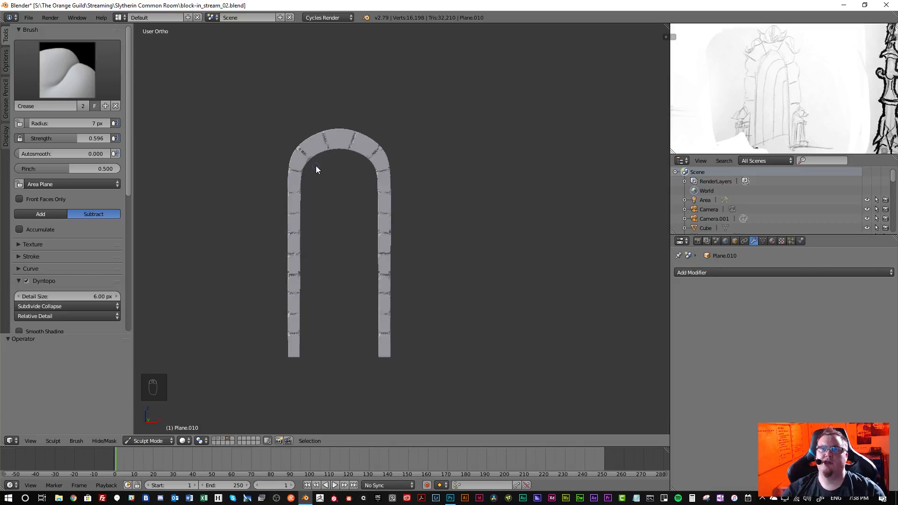
scroll(319, 180, "up", 6)
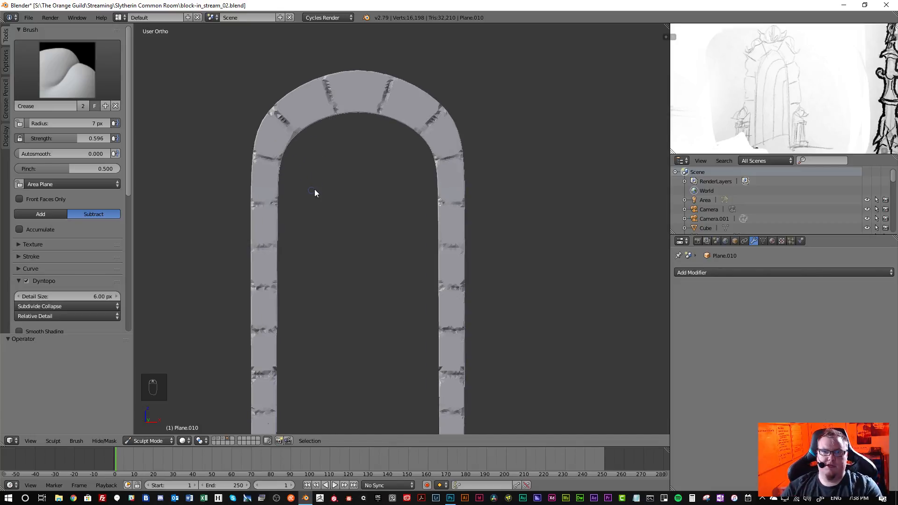
scroll(305, 194, "down", 4)
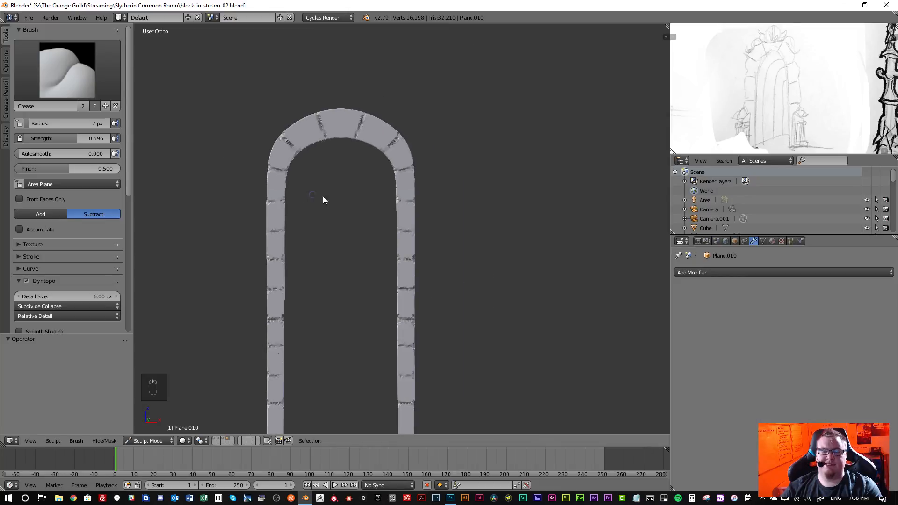
scroll(338, 206, "down", 3)
key("KP_Divide")
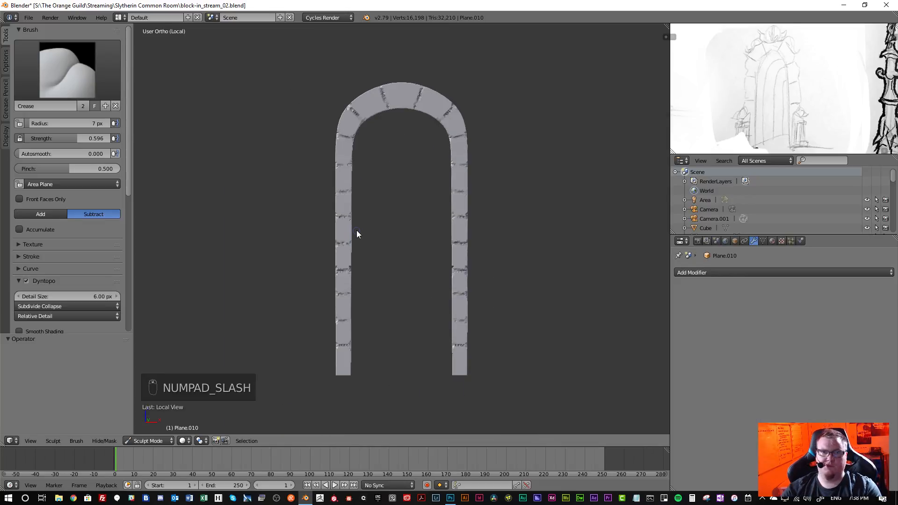
key("KP_Divide")
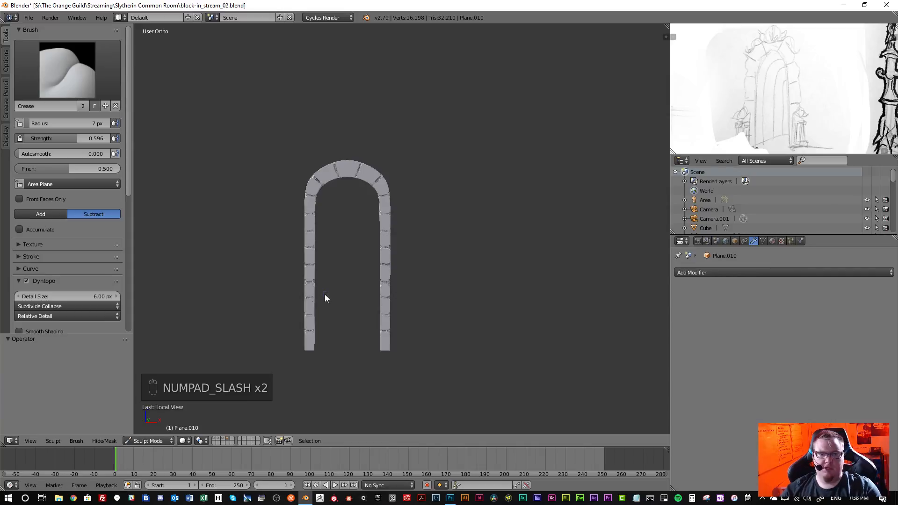
- Show the first layer with the room objects together with the arch's layer
key("shift+1")
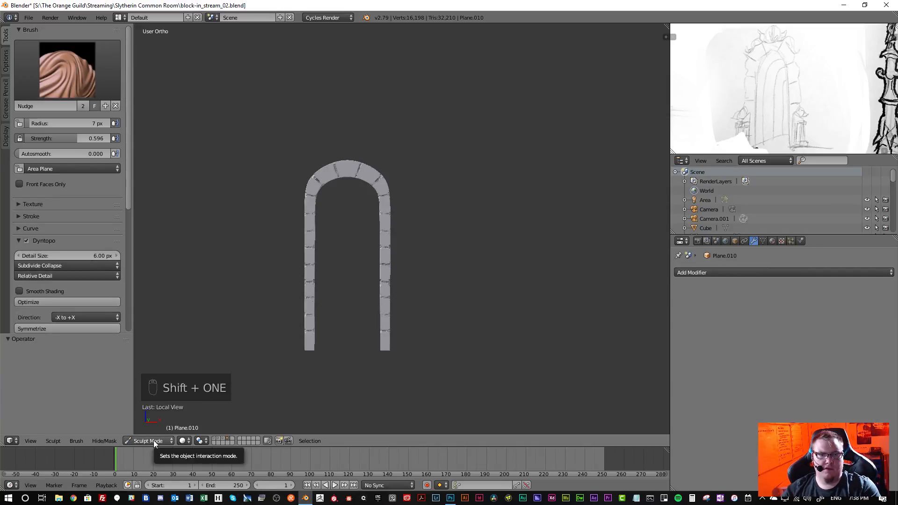
middle_click_drag(318, 317, 318, 326)
key("shift+1")
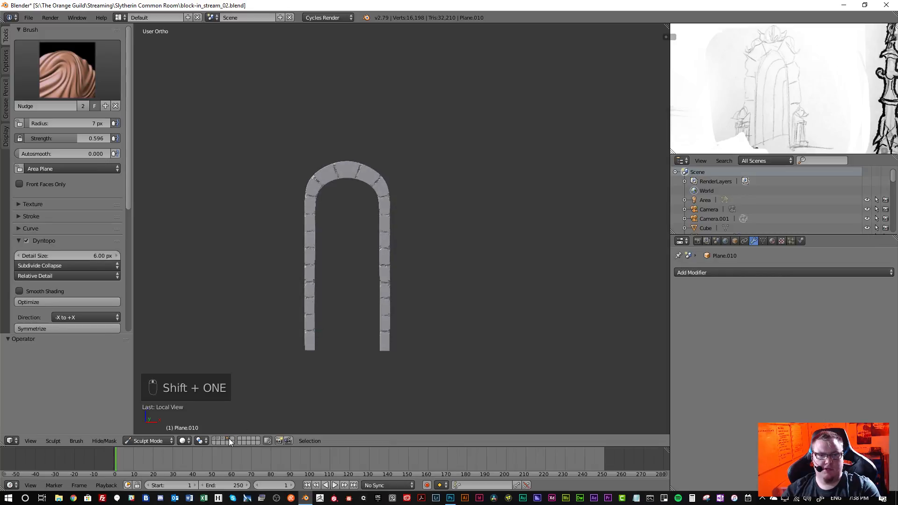
left_click(215, 438, "shift")
scroll(361, 350, "down", 3)
middle_click_drag(352, 295, 350, 339)
- Examine the brick arch within the room through the camera in a maximised viewport without the tool shelf, and leave the camera view
key("KP_0")
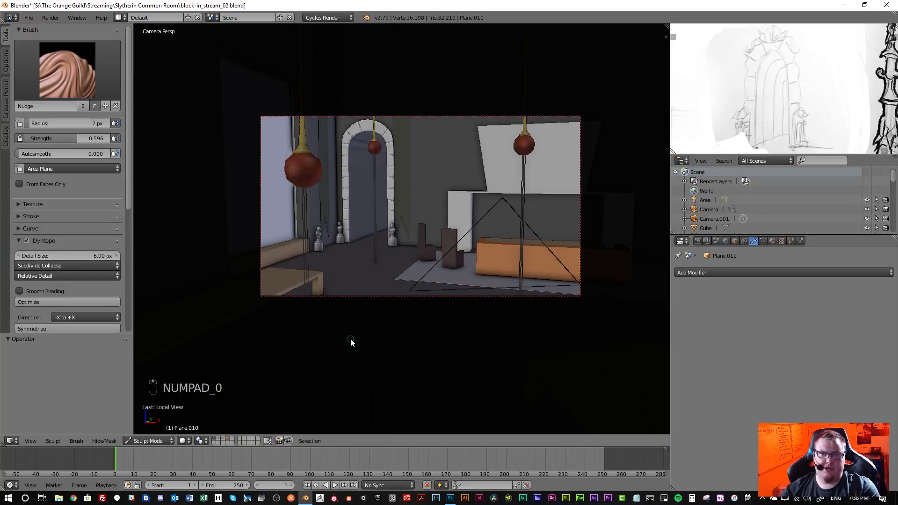
scroll(366, 195, "up", 4)
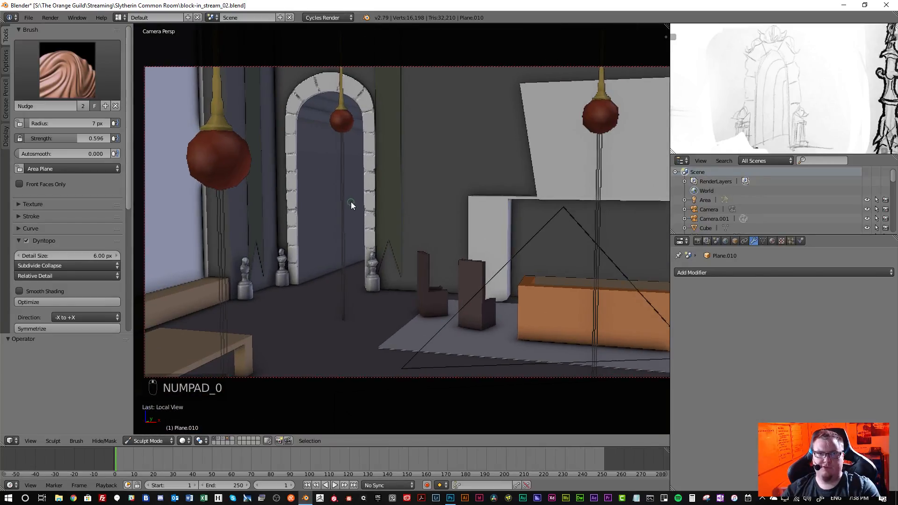
key("shift+space")
scroll(384, 214, "up", 1)
key("t")
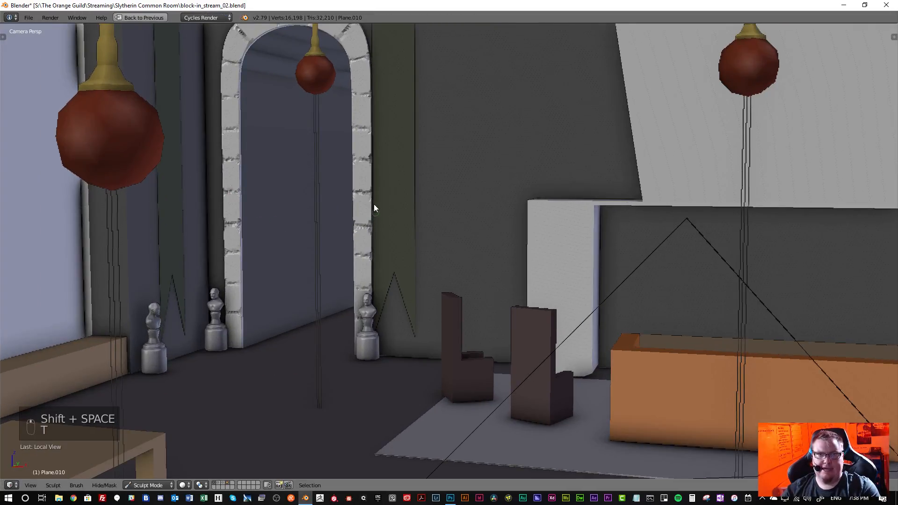
scroll(337, 216, "down", 3)
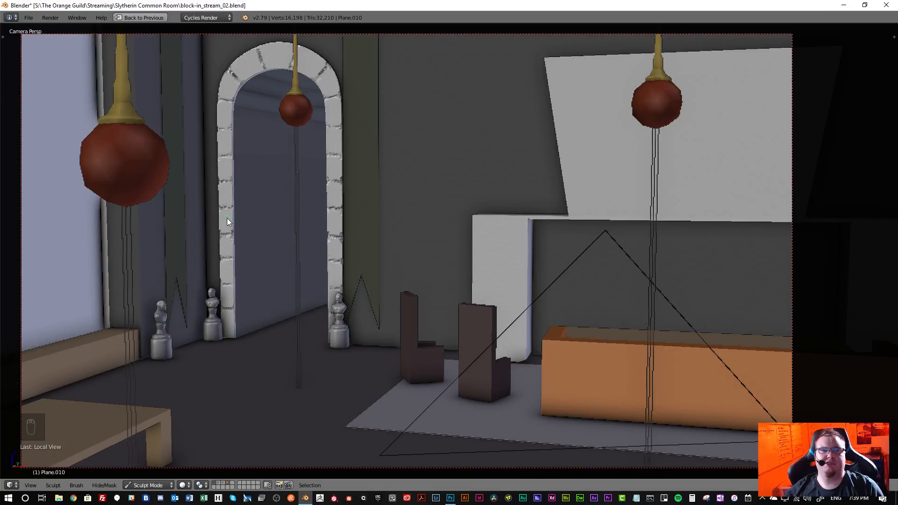
key("KP_0")
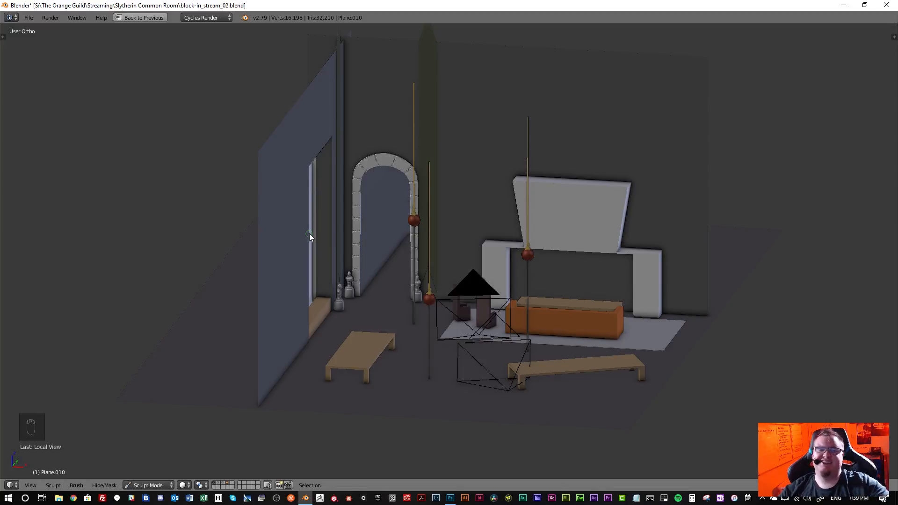
- Isolate the brick arch from the room in local view and set the dynamic topology detail size to 3 px
key("KP_Decimal")
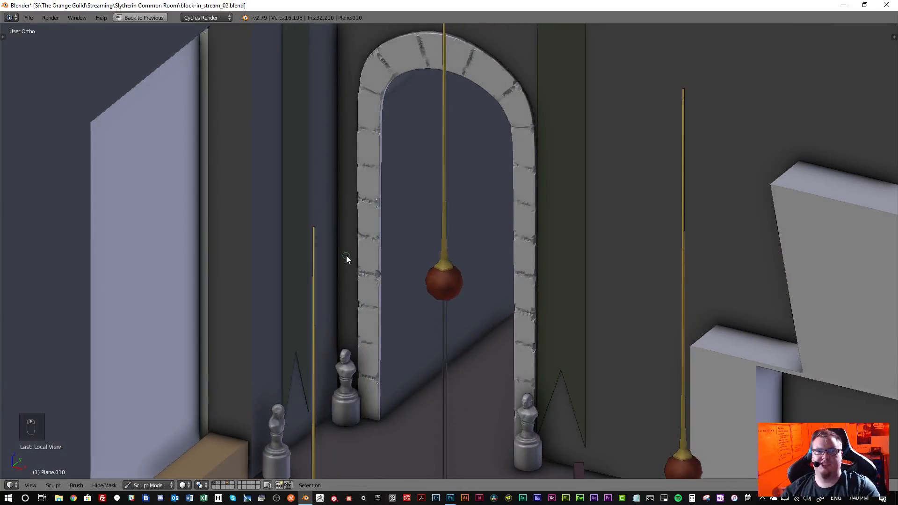
middle_click_drag(347, 255, 361, 261)
scroll(367, 257, "down", 3)
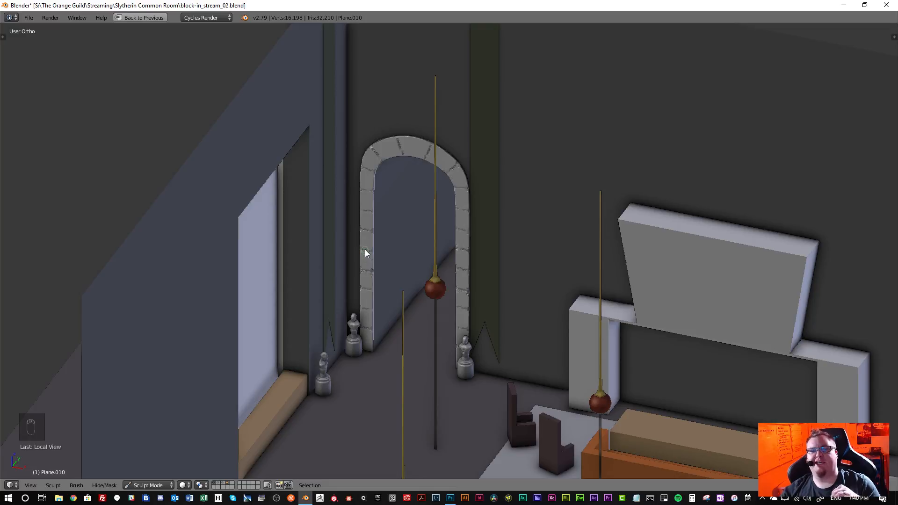
scroll(365, 249, "up", 4)
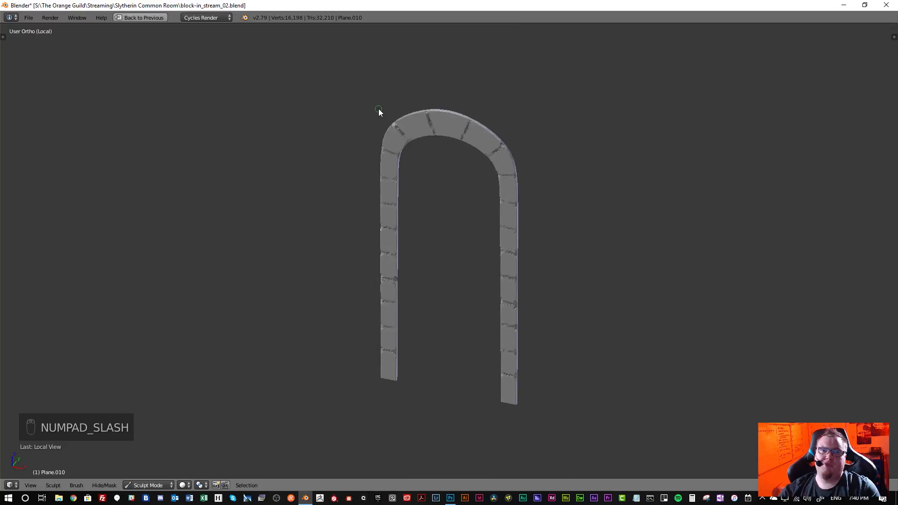
scroll(411, 156, "up", 5)
middle_click_drag(447, 140, 341, 237, "shift")
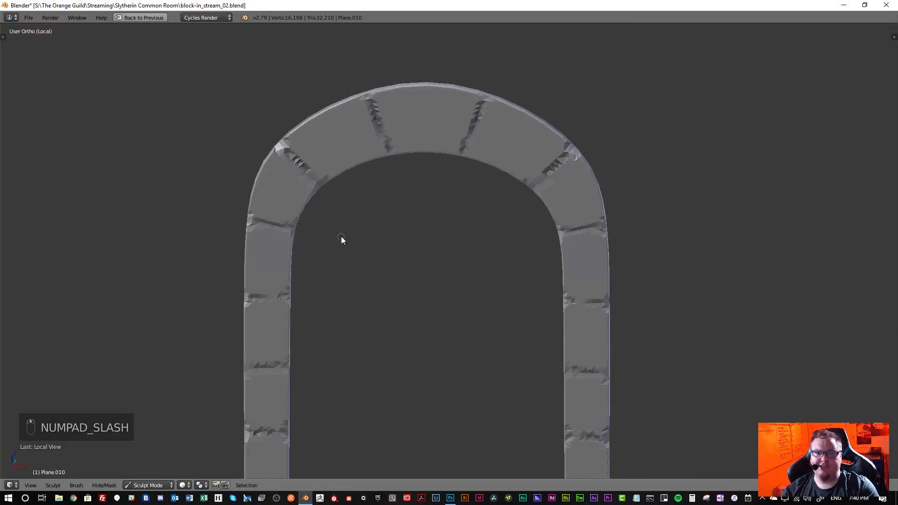
key("t")
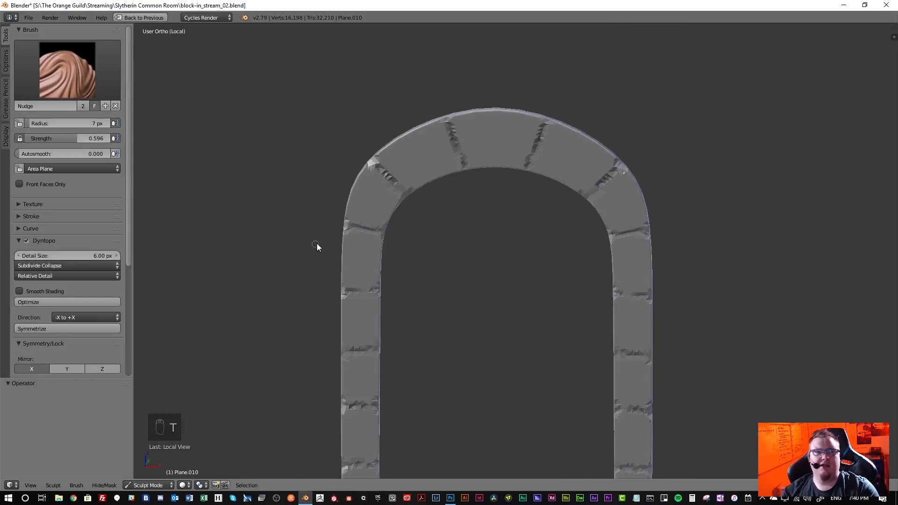
left_click(95, 255)
type("3")
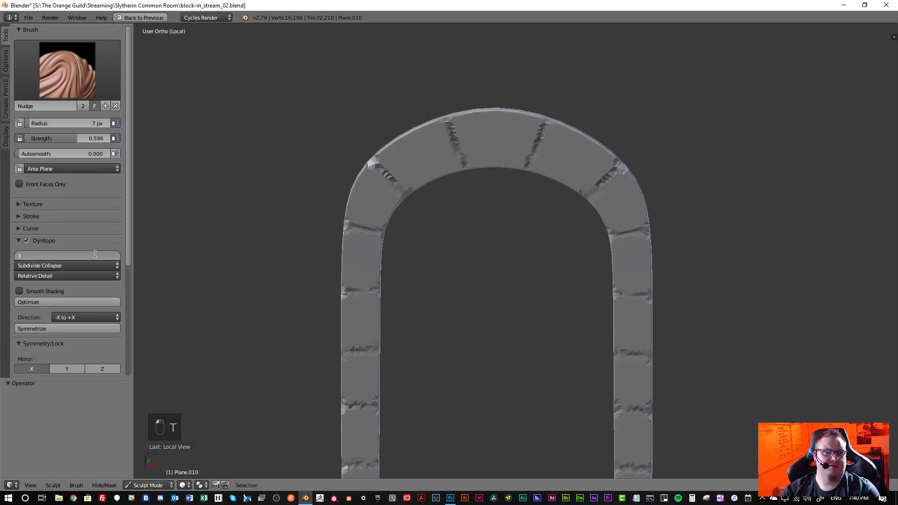
key("Return")
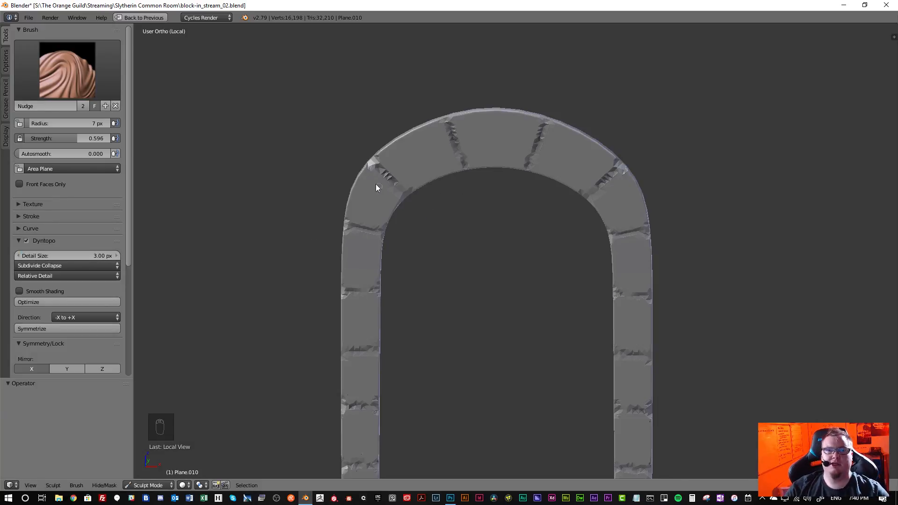
- Try nudging the mesh along the arch's diagonal shoulder crease with the Nudge brush
scroll(376, 188, "up", 3)
left_click_drag(372, 144, 371, 139)
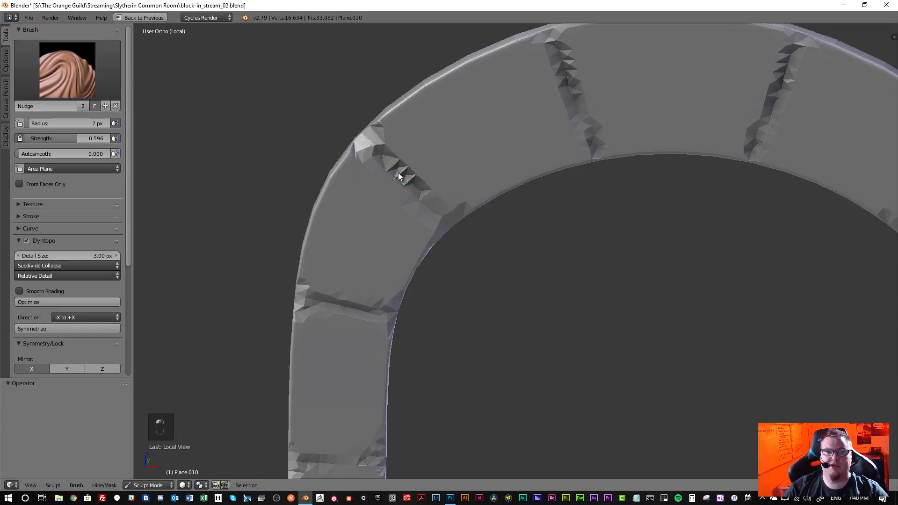
scroll(414, 178, "down", 2)
middle_click_drag(413, 178, 408, 152)
scroll(432, 197, "up", 1)
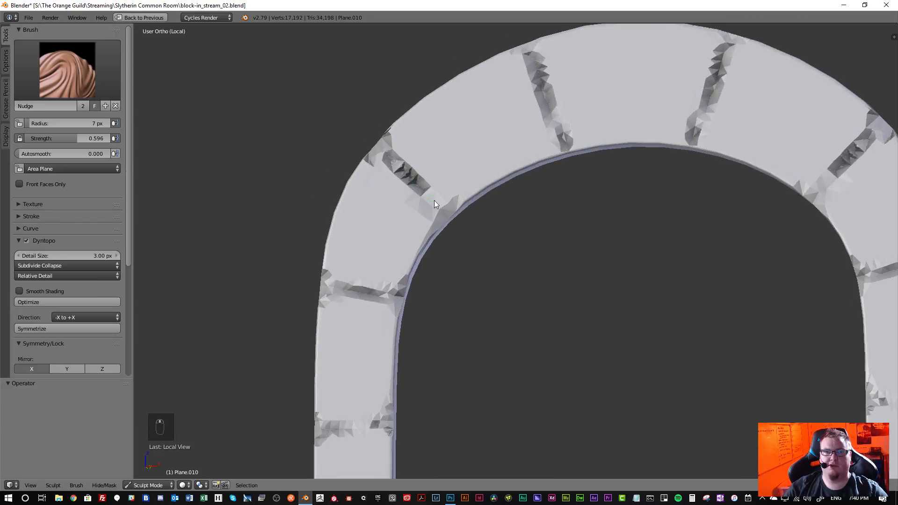
left_click_drag(438, 201, 363, 166)
- Enlarge the sculpt brush radius to 13 px
key("bracketright")
key("bracketright")
key("bracketright")
key("bracketright")
key("bracketright")
key("bracketright")
key("bracketright")
key("bracketright")
key("bracketright")
key("bracketright")
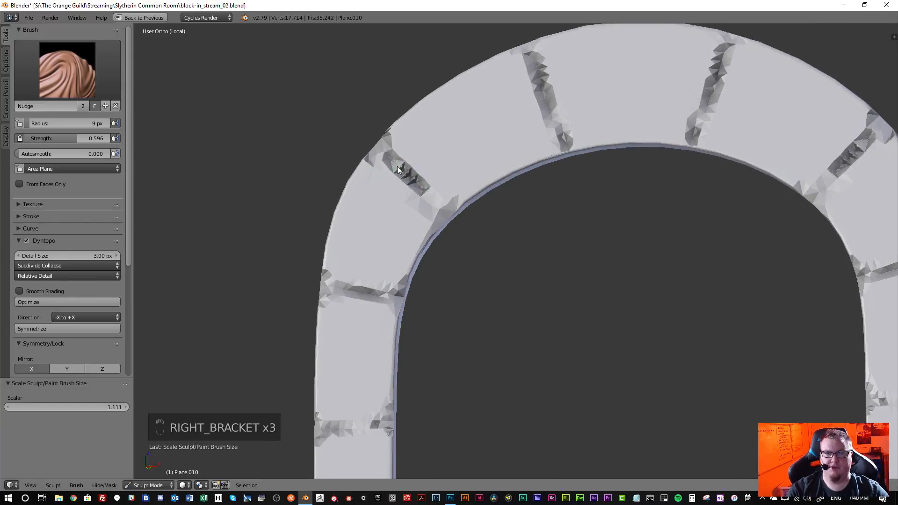
- Try the larger Nudge brush on the same shoulder crease and undo all the nudge strokes
mouse_move(408, 177)
left_mouse_down()
mouse_move(439, 204)
mouse_move(433, 196)
left_mouse_up()
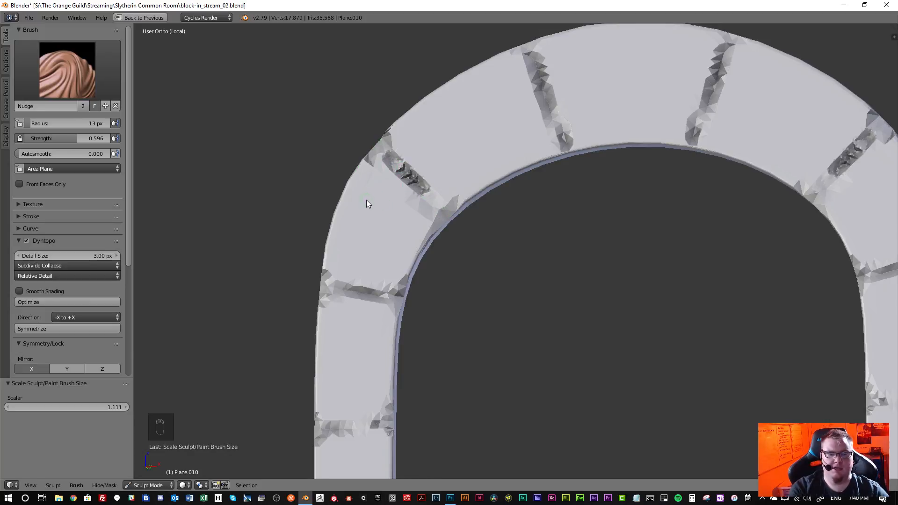
key("ctrl+z")
key("ctrl+z")
key("ctrl+z")
key("ctrl+z")
key("ctrl+z")
key("ctrl+z")
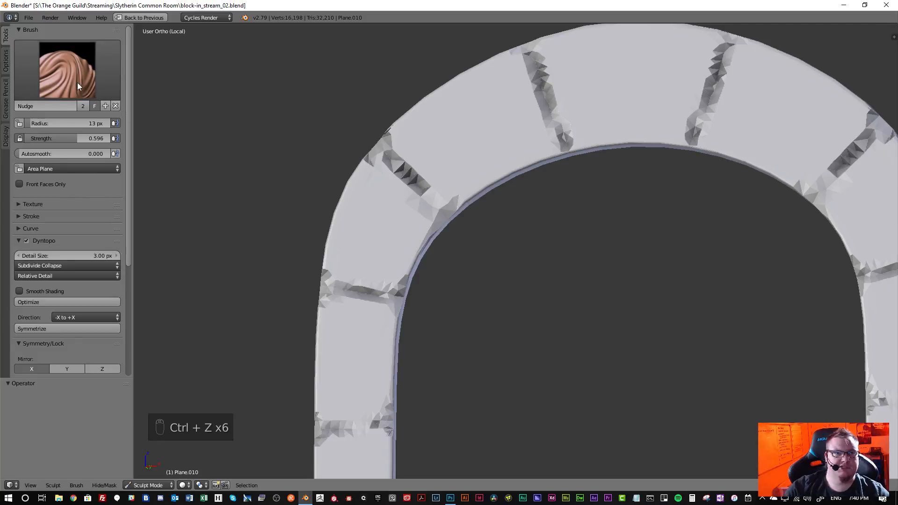
- Deepen the creases beside the crown, on the diagonal shoulder and at the foot of the curve with the Crease brush
left_click(67, 70)
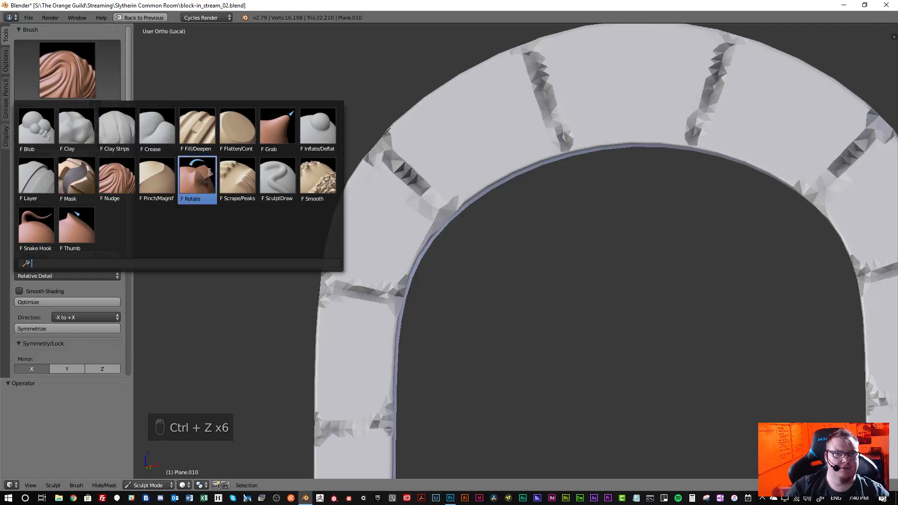
left_click(157, 129)
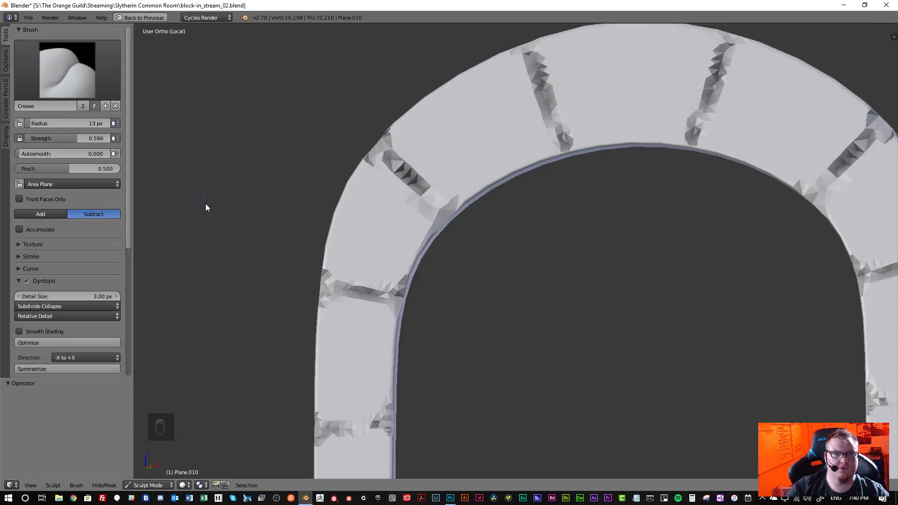
left_click_drag(382, 148, 446, 213)
left_click_drag(396, 168, 375, 141)
left_click_drag(534, 47, 567, 151)
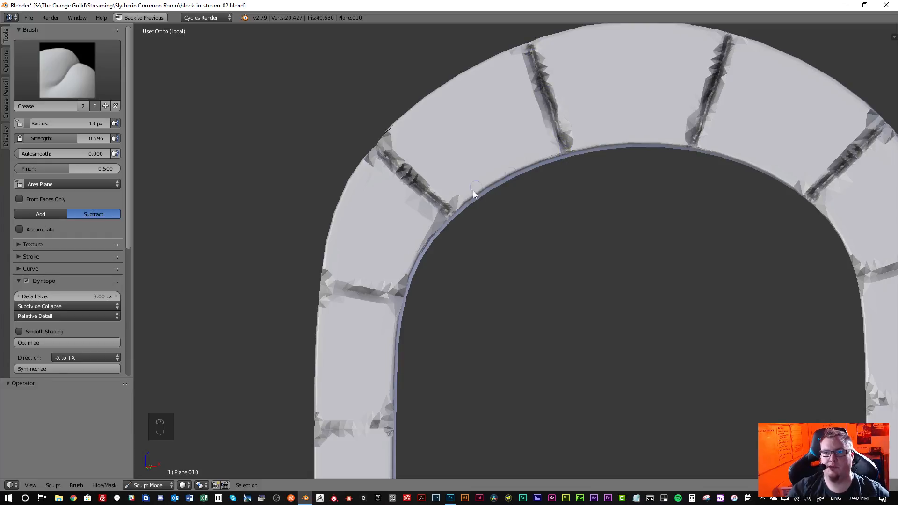
left_click_drag(327, 288, 403, 299)
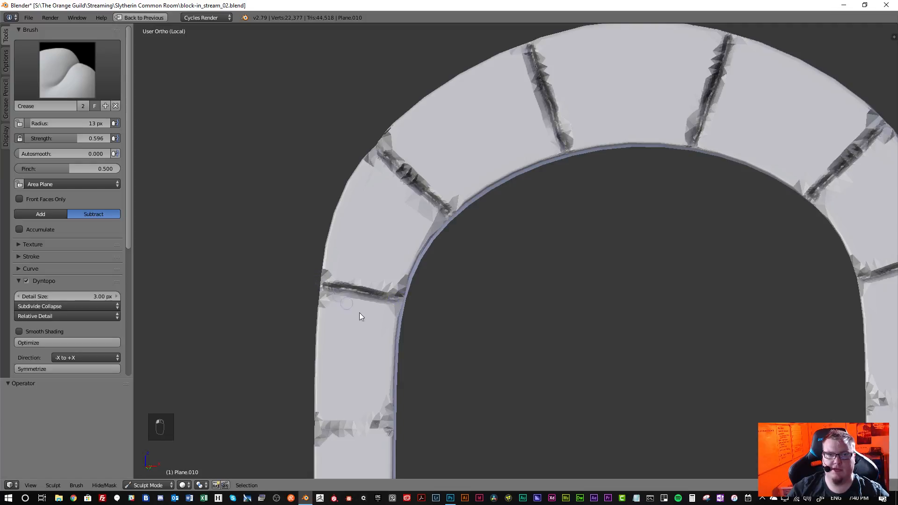
- Recarve the first three mirrored brick creases below the arch's curve at the finer detail
scroll(371, 345, "down", 2)
middle_click_drag(402, 357, 436, 186, "shift")
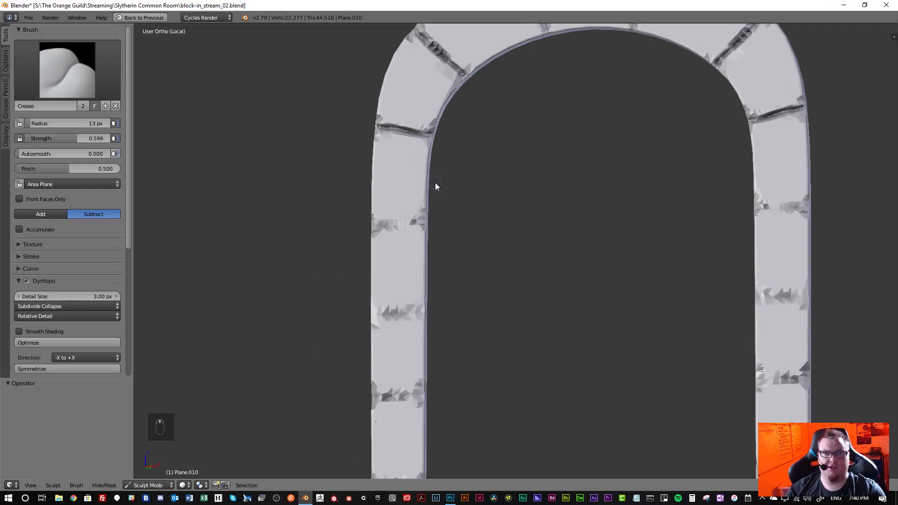
scroll(412, 212, "up", 4)
mouse_move(400, 224)
left_mouse_down()
mouse_move(343, 243)
mouse_move(327, 228)
left_mouse_up()
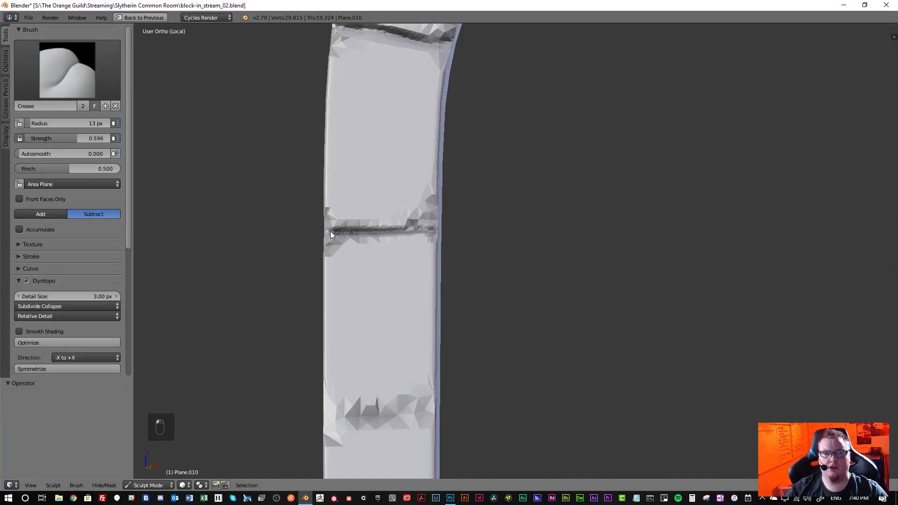
middle_click_drag(589, 316, 582, 136, "shift")
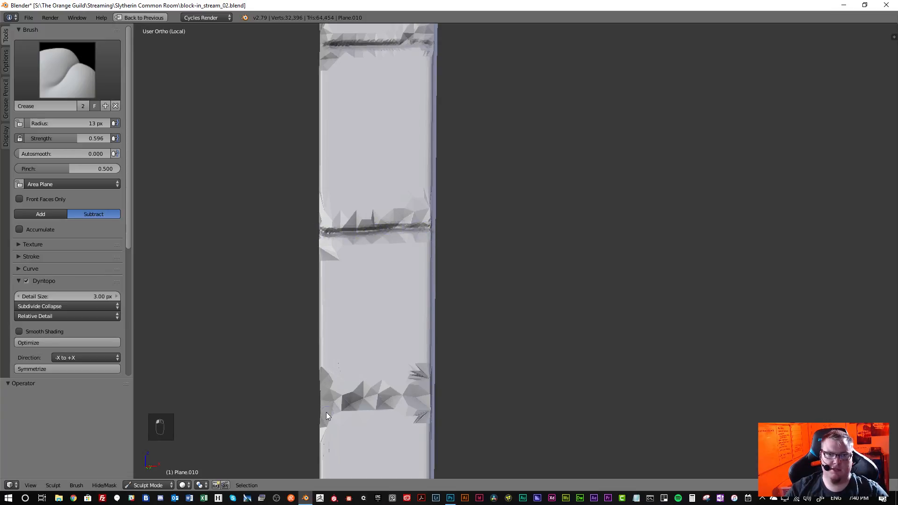
mouse_move(375, 394)
left_mouse_down()
mouse_move(425, 395)
mouse_move(314, 400)
left_mouse_up()
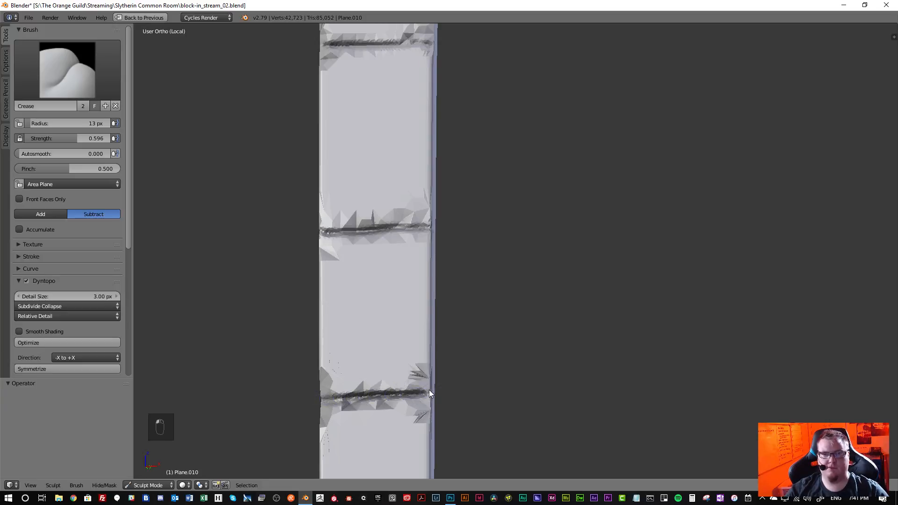
- Recarve the fourth and fifth mirrored creases down the middle of the arch's legs
mouse_move(431, 396)
middle_mouse_down()
mouse_move(438, 406)
mouse_move(403, 268)
mouse_move(364, 322)
middle_mouse_up()
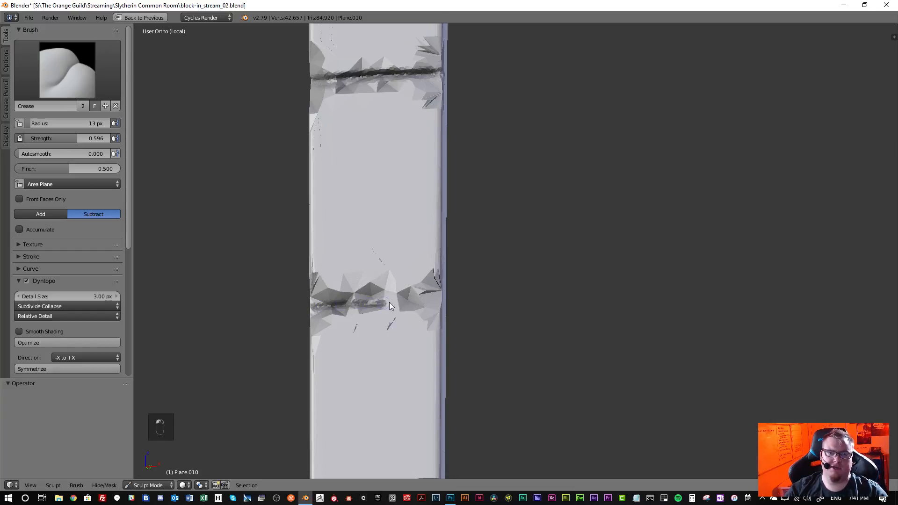
left_click_drag(444, 304, 444, 301)
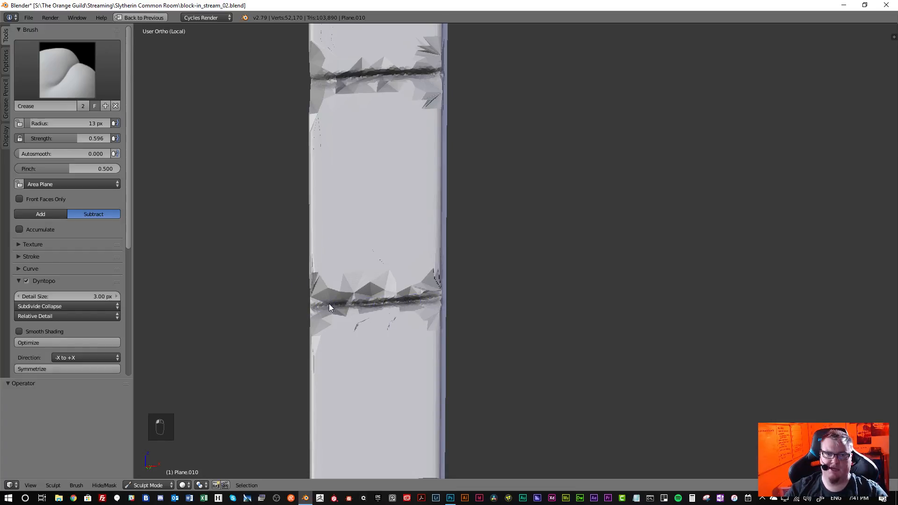
middle_click_drag(308, 307, 391, 221)
left_click_drag(323, 229, 433, 223)
- Recarve the three lowest mirrored brick creases on the arch's legs down to the base
middle_click_drag(448, 255, 471, 311)
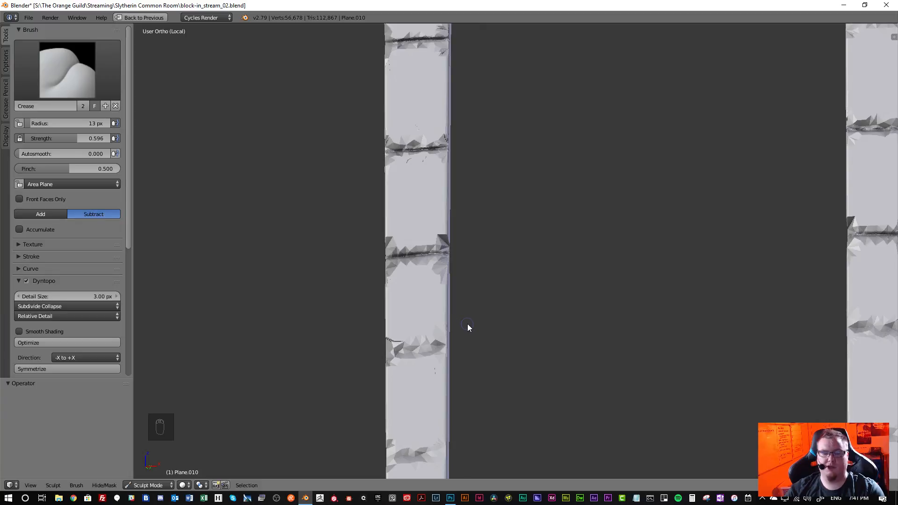
middle_click_drag(459, 337, 454, 217)
scroll(412, 186, "up", 2)
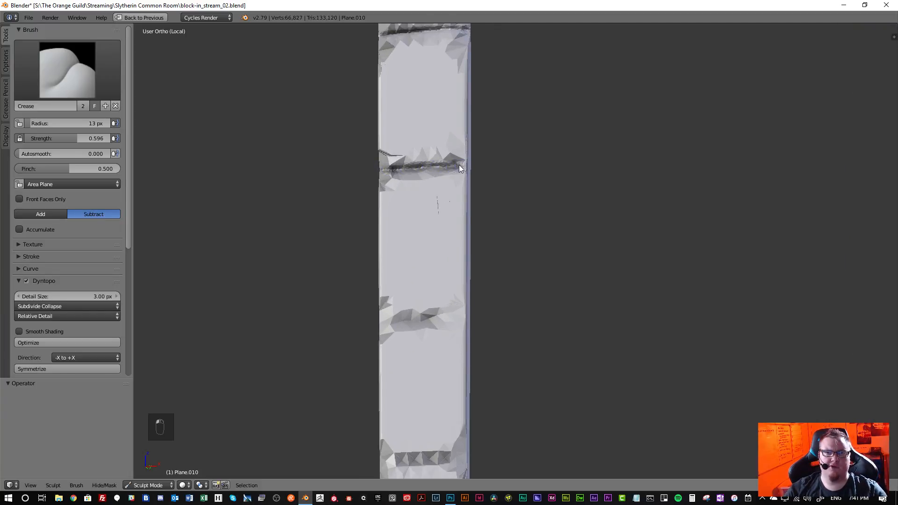
scroll(388, 173, "up", 1)
left_click_drag(377, 170, 470, 166)
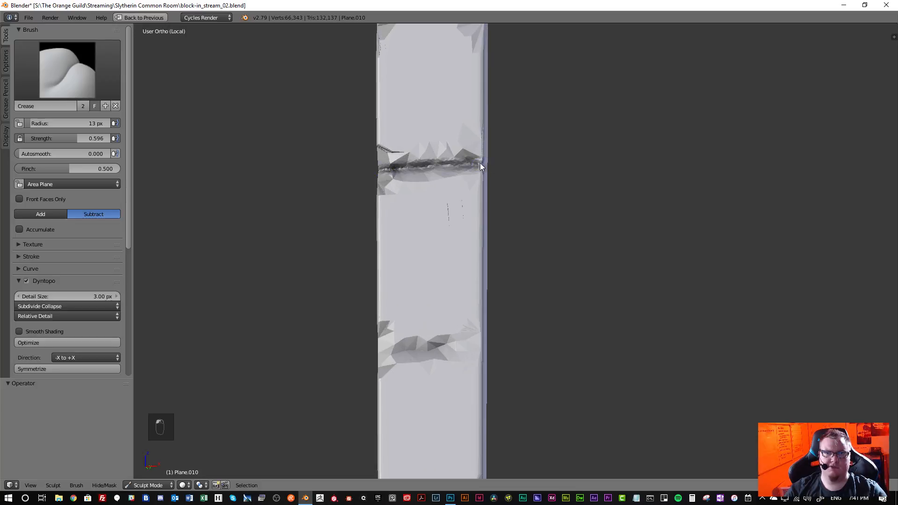
left_click_drag(377, 352, 385, 353)
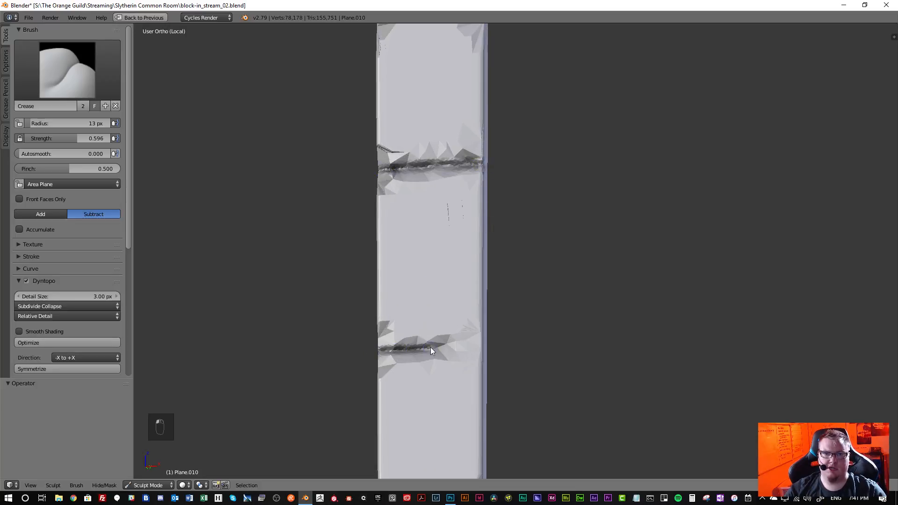
scroll(421, 360, "down", 4)
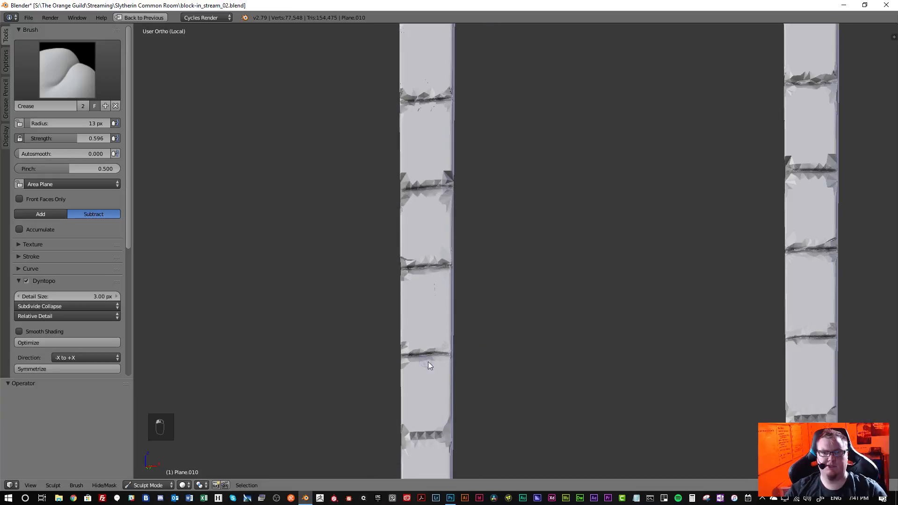
scroll(420, 297, "up", 4)
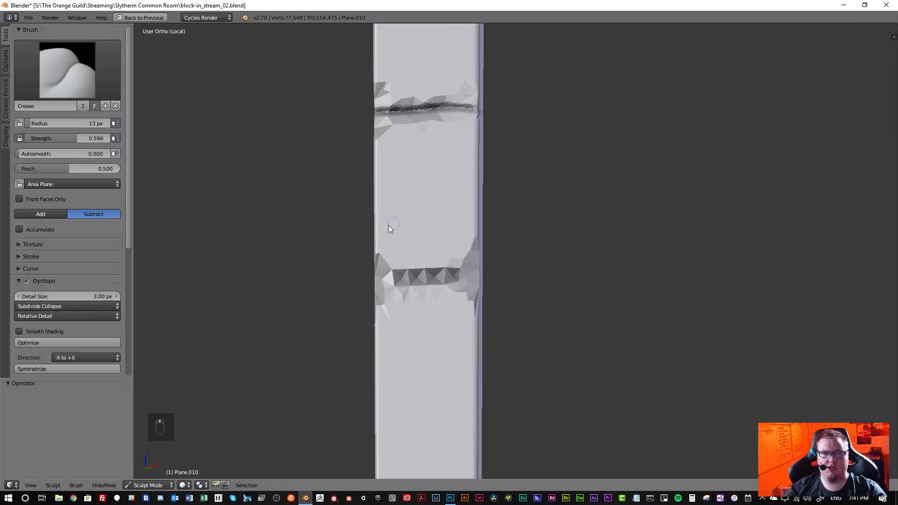
mouse_move(376, 293)
left_mouse_down()
mouse_move(424, 287)
mouse_move(371, 291)
left_mouse_up()
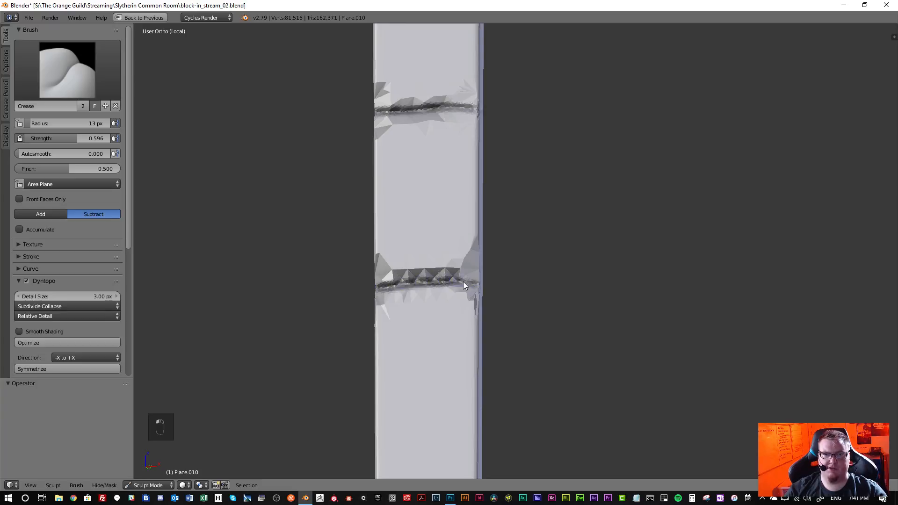
- Examine the refined brick creases over the whole arch from farther out, up close and at an angle
scroll(468, 322, "down", 8)
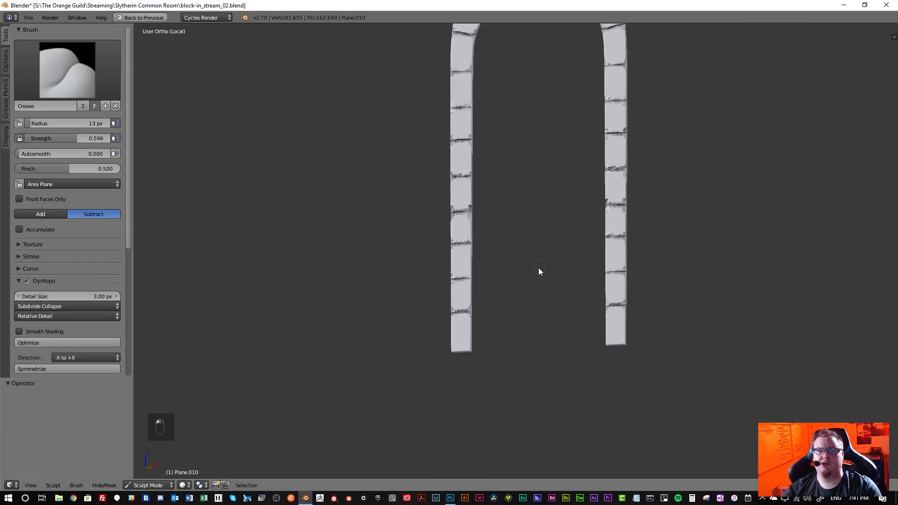
scroll(509, 263, "down", 4)
scroll(506, 240, "up", 9)
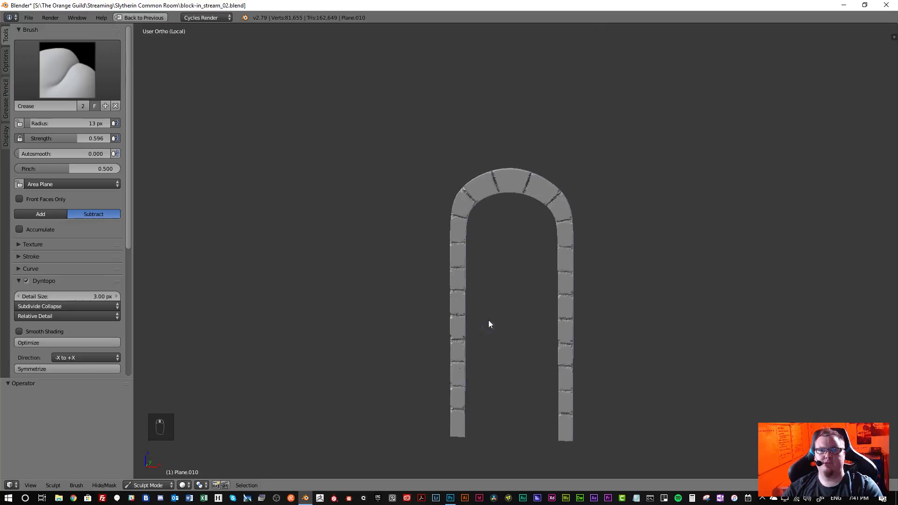
scroll(428, 242, "up", 1)
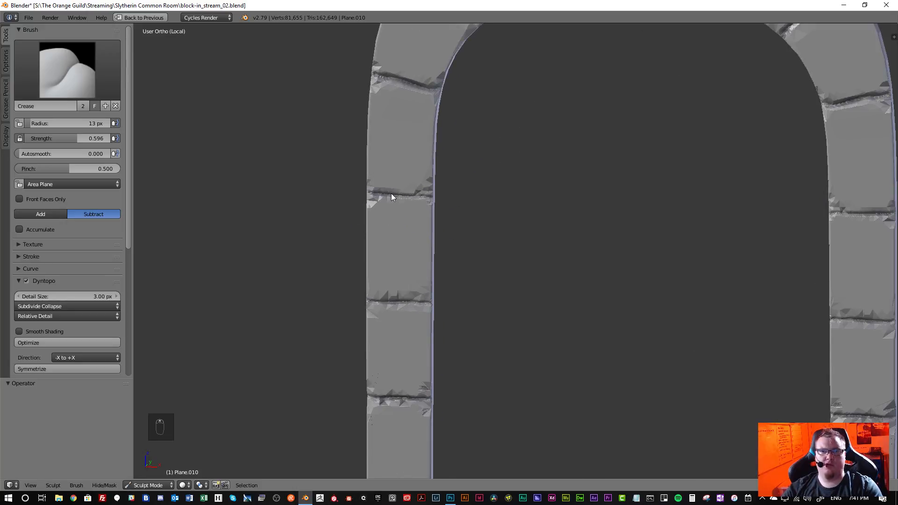
scroll(445, 227, "down", 5)
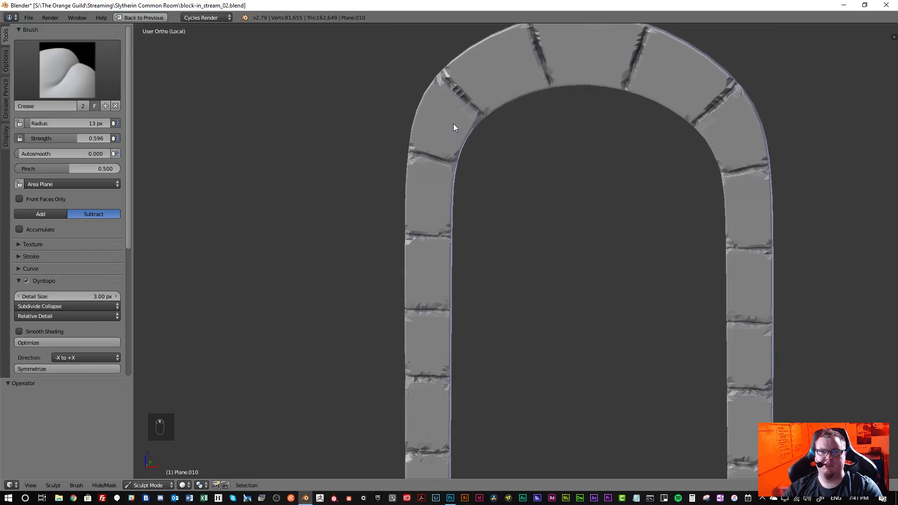
scroll(454, 117, "up", 3)
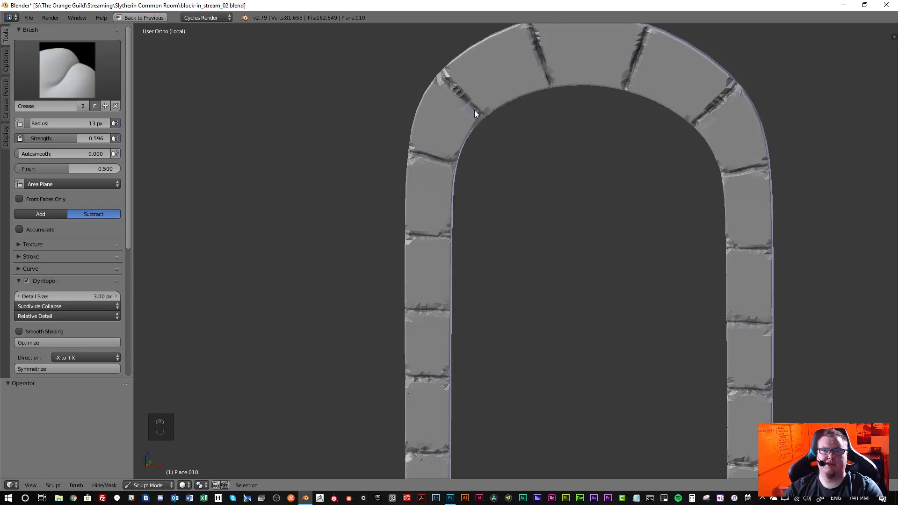
middle_click_drag(471, 153, 451, 143)
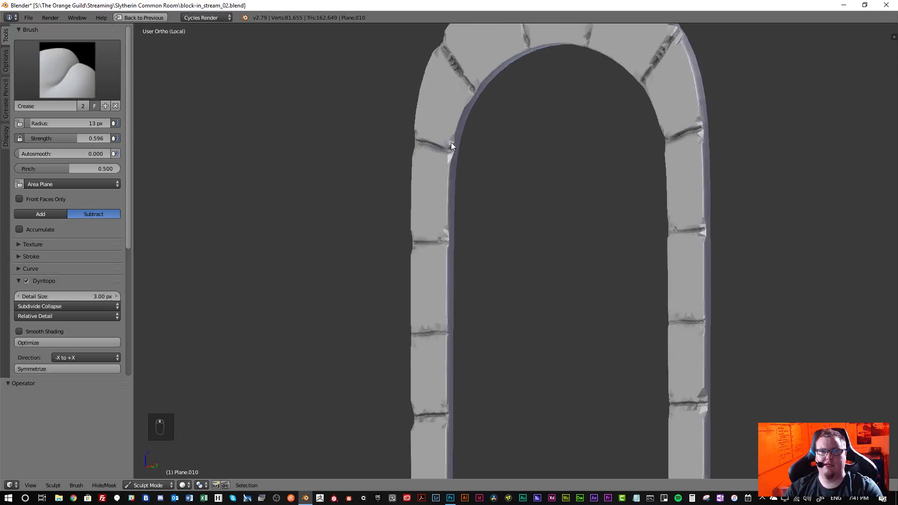
- Carve three brick creases around the arch's upper curve across onto its inner side face with the subtracting Crease brush
scroll(451, 142, "up", 4)
scroll(448, 153, "down", 8)
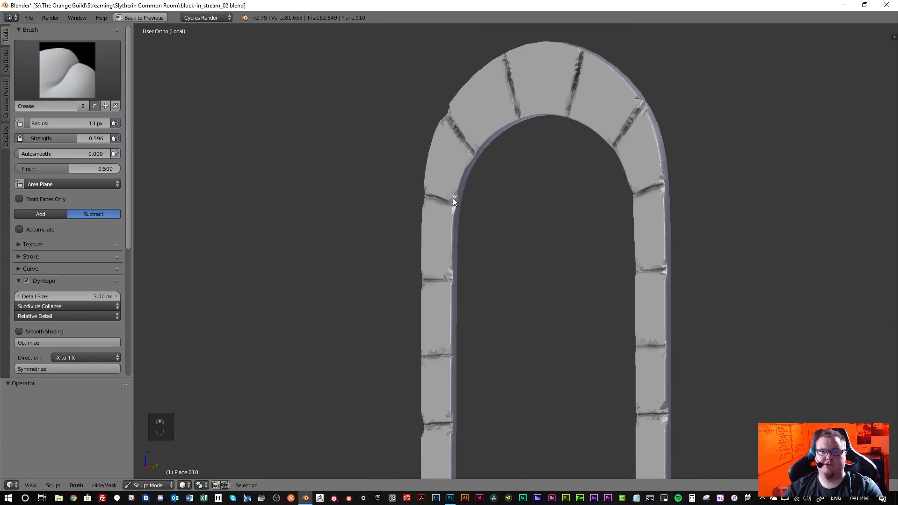
middle_click_drag(453, 198, 426, 206)
scroll(450, 203, "up", 5)
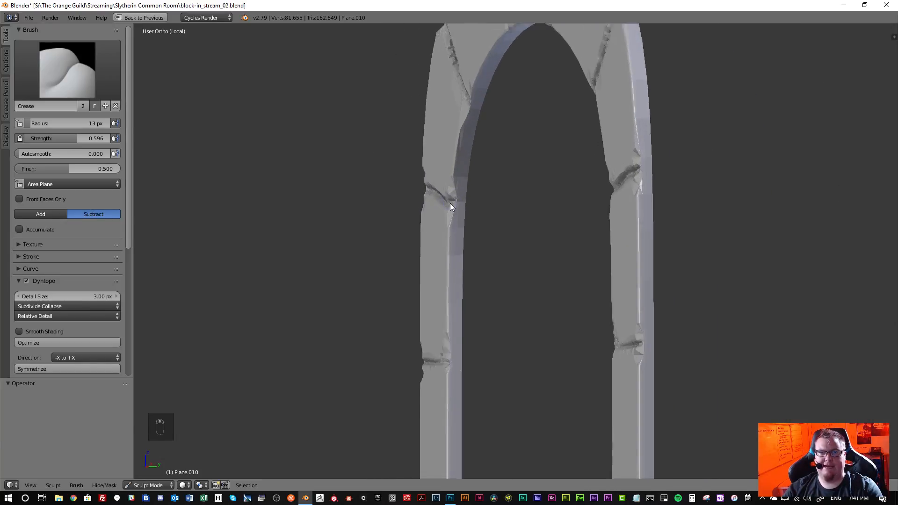
middle_click_drag(455, 204, 515, 271)
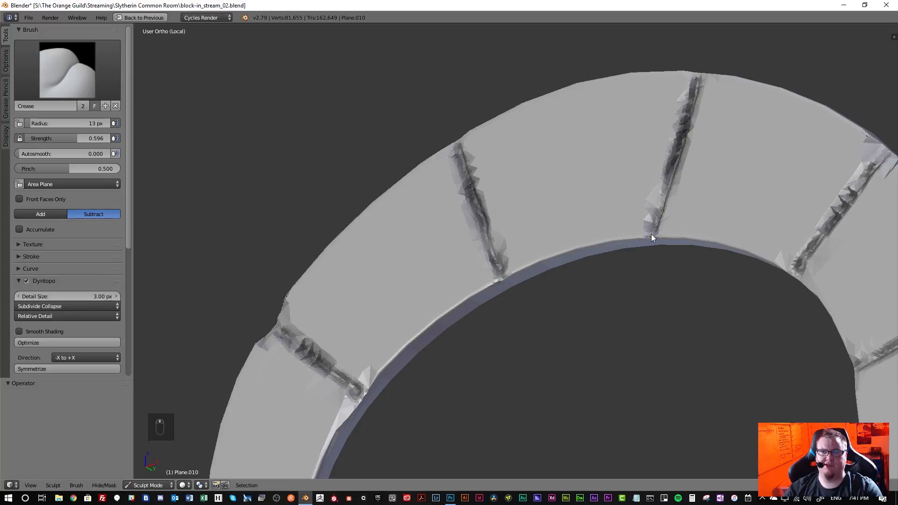
middle_click_drag(629, 238, 531, 251, "shift")
scroll(401, 298, "up", 5)
middle_click_drag(427, 285, 465, 383, "shift")
scroll(470, 304, "down", 6)
scroll(458, 435, "up", 3)
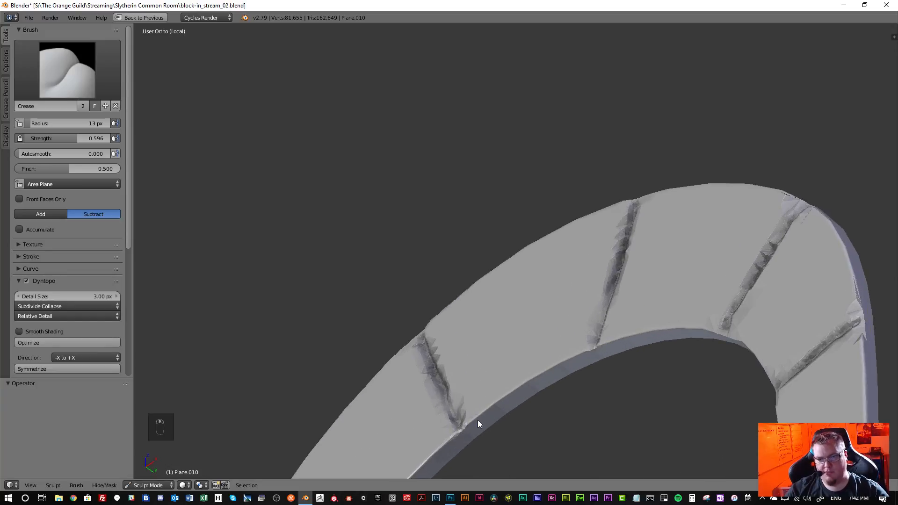
middle_click_drag(458, 461, 446, 305, "shift")
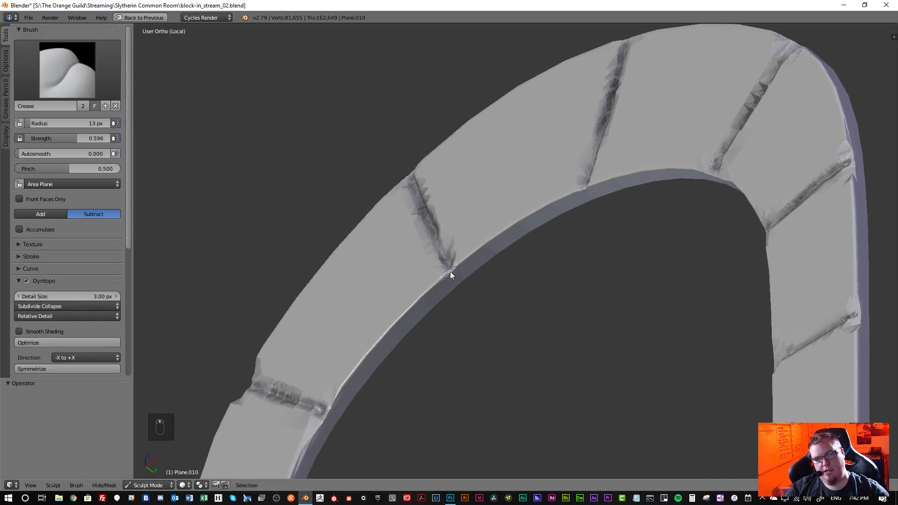
left_click_drag(454, 278, 444, 261)
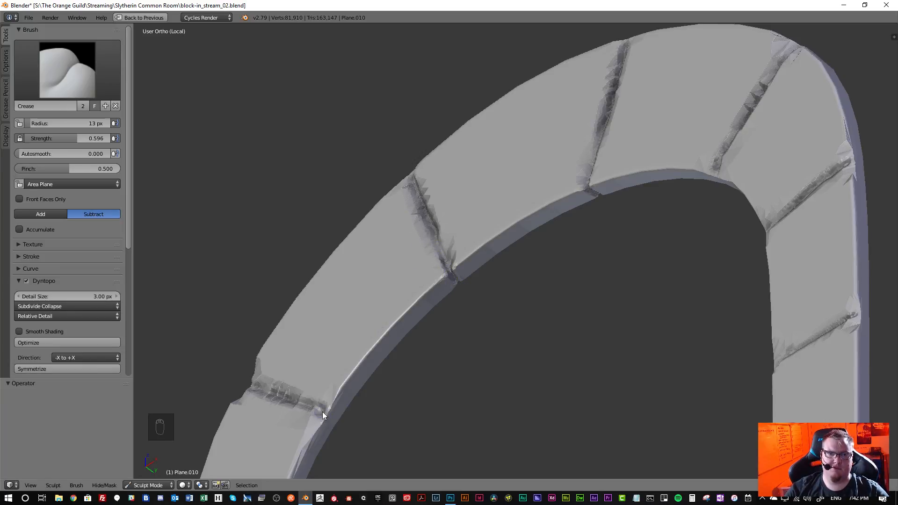
left_click_drag(322, 412, 329, 416)
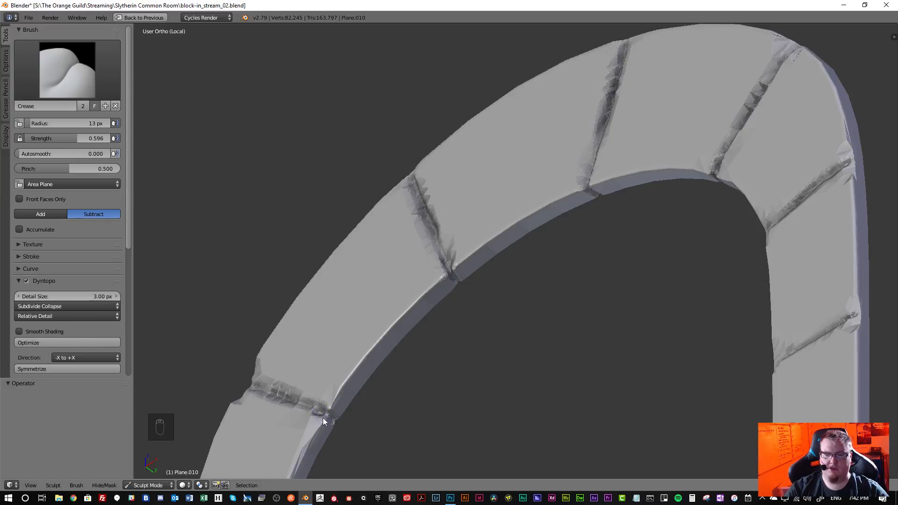
- Extend the top three creases of the arch's leg, just below the curve, across onto the inner side face
scroll(426, 385, "down", 4)
middle_click_drag(411, 391, 498, 125, "shift")
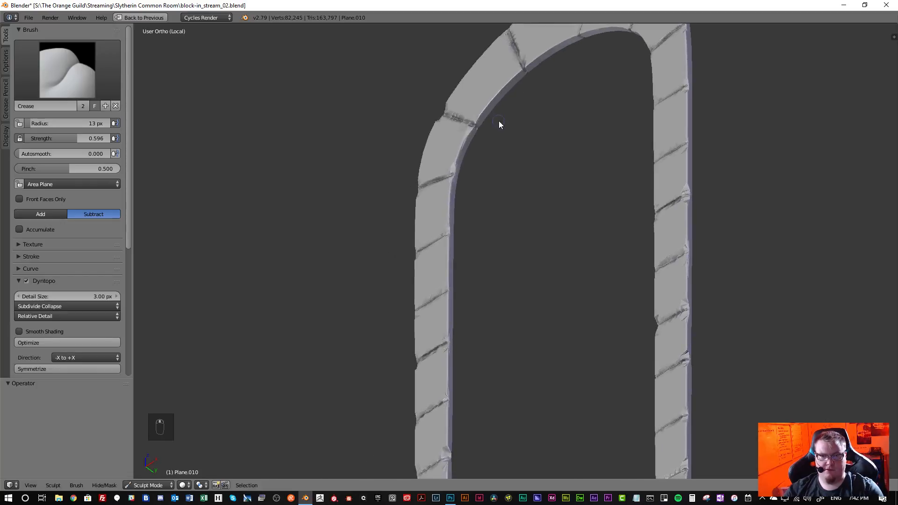
scroll(499, 125, "up", 5)
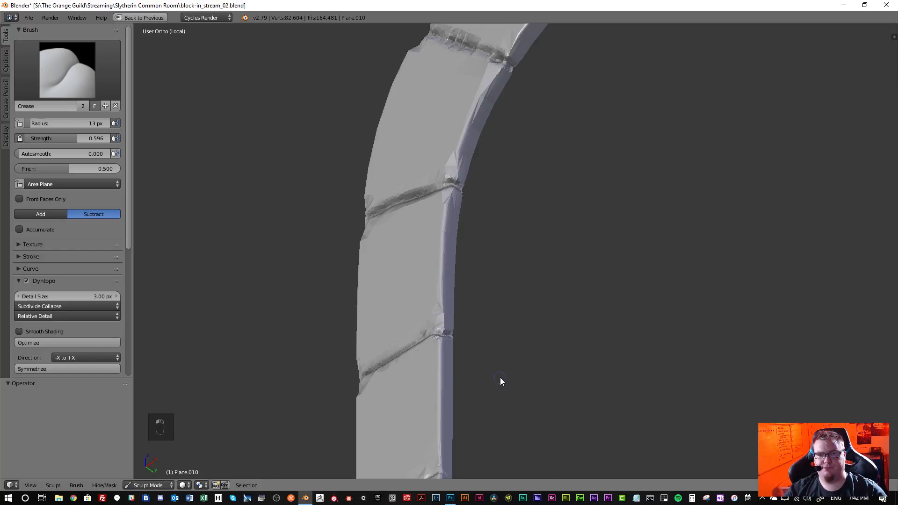
middle_click_drag(495, 400, 486, 155, "shift")
scroll(411, 241, "up", 2)
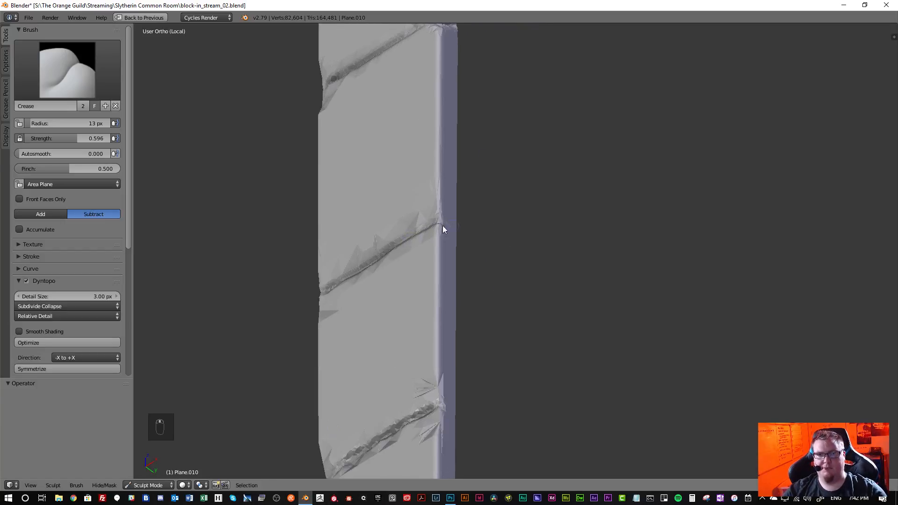
left_click_drag(443, 222, 453, 224)
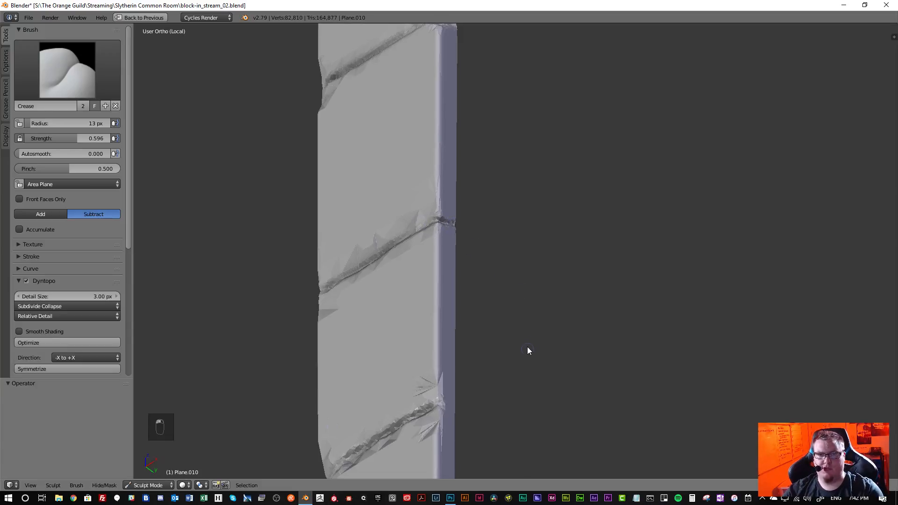
- Extend the fourth and fifth creases of the arch's leg across the inner side face and deepen the fifth at the corner
middle_click_drag(527, 350, 502, 244, "shift")
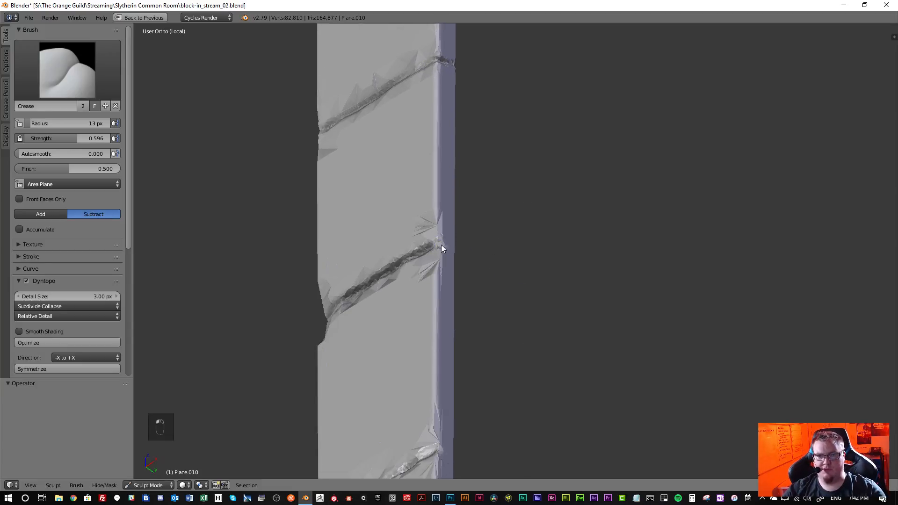
left_click_drag(455, 251, 440, 245)
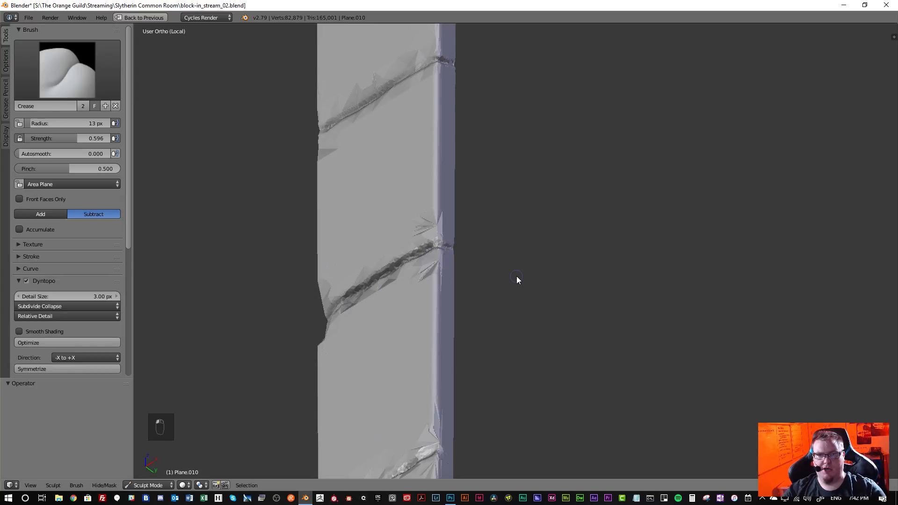
scroll(517, 277, "down", 2)
middle_click_drag(516, 290, 515, 185, "shift")
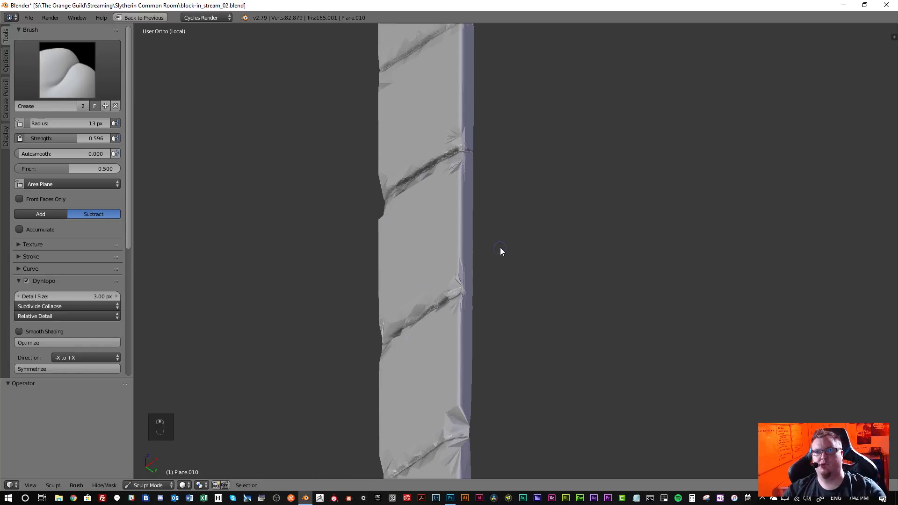
scroll(468, 286, "up", 3)
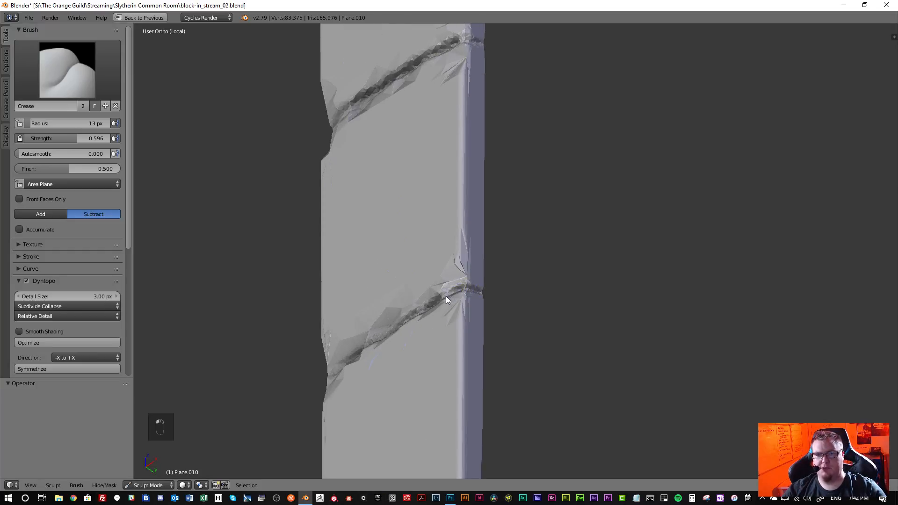
left_click_drag(446, 297, 463, 288)
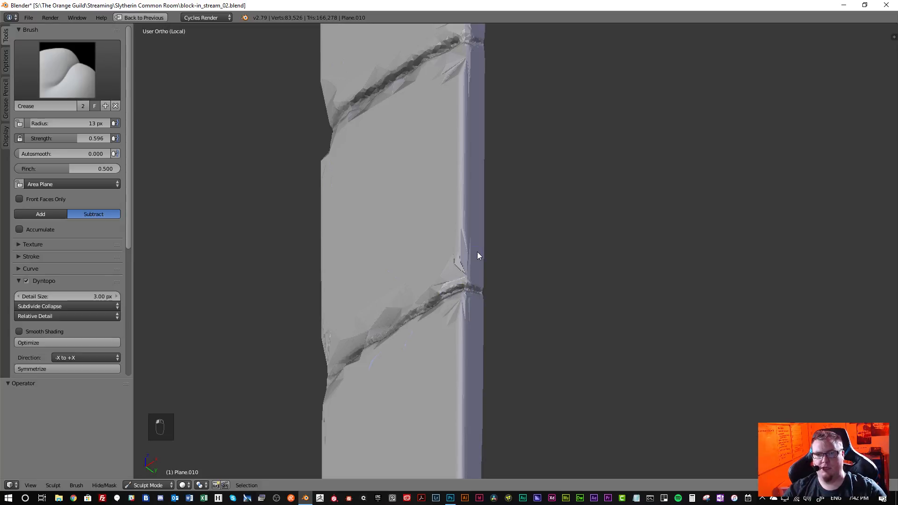
- Carve the sixth crease, at the chipped corner, and the seventh crease of the leg across the inner side face
scroll(492, 289, "down", 2)
middle_click_drag(501, 306, 470, 117, "shift")
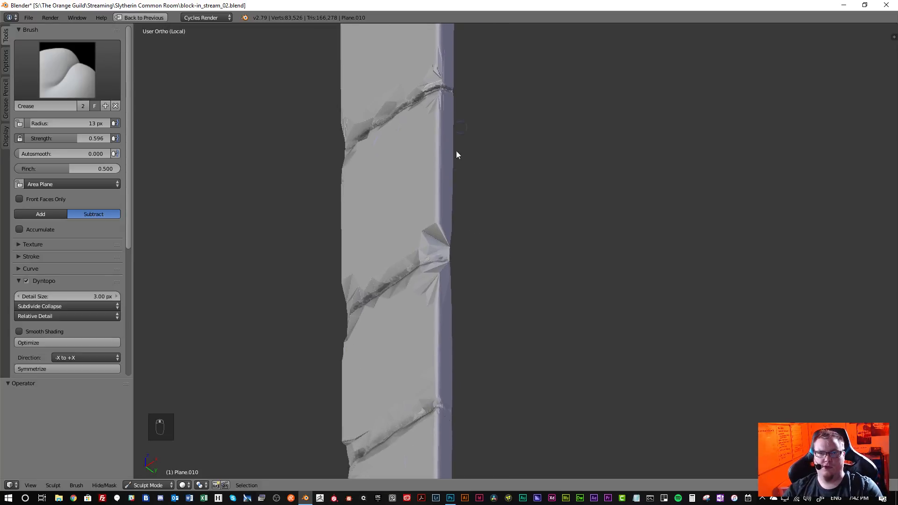
scroll(459, 268, "up", 3)
left_click_drag(442, 250, 396, 258)
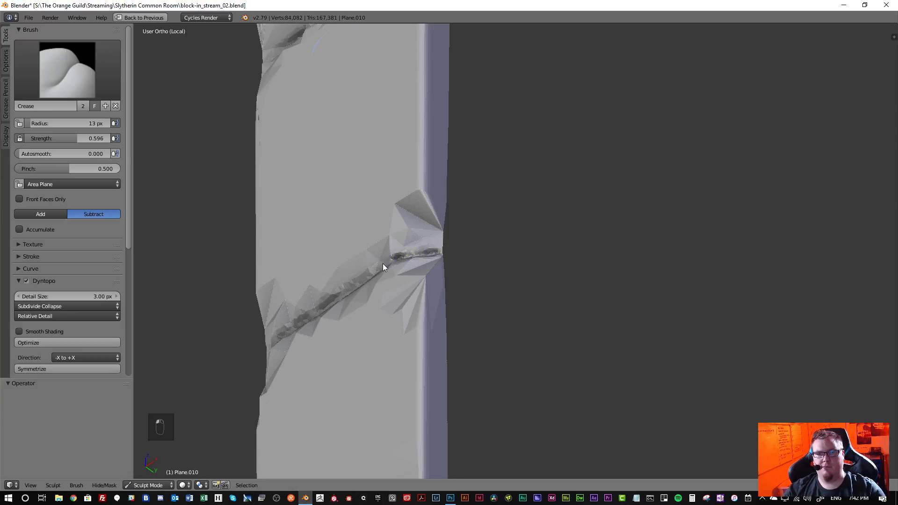
scroll(485, 258, "down", 4)
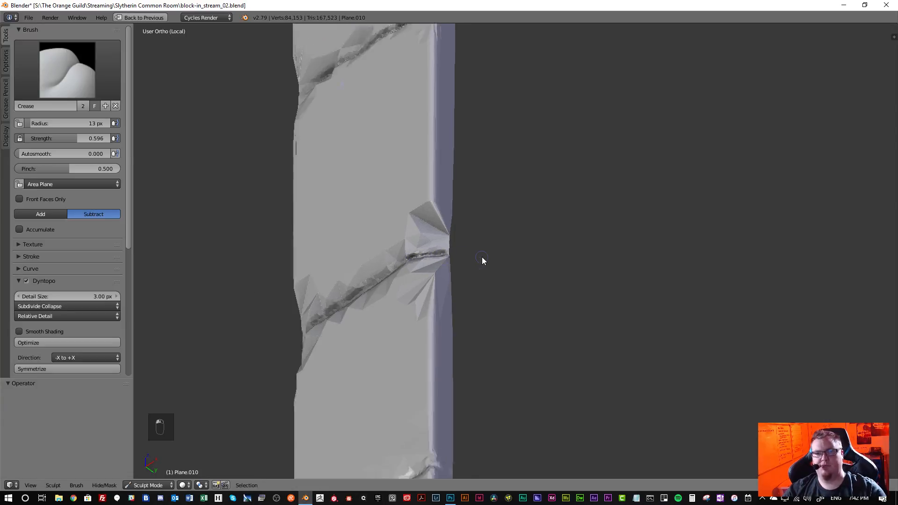
middle_click_drag(497, 273, 497, 152, "shift")
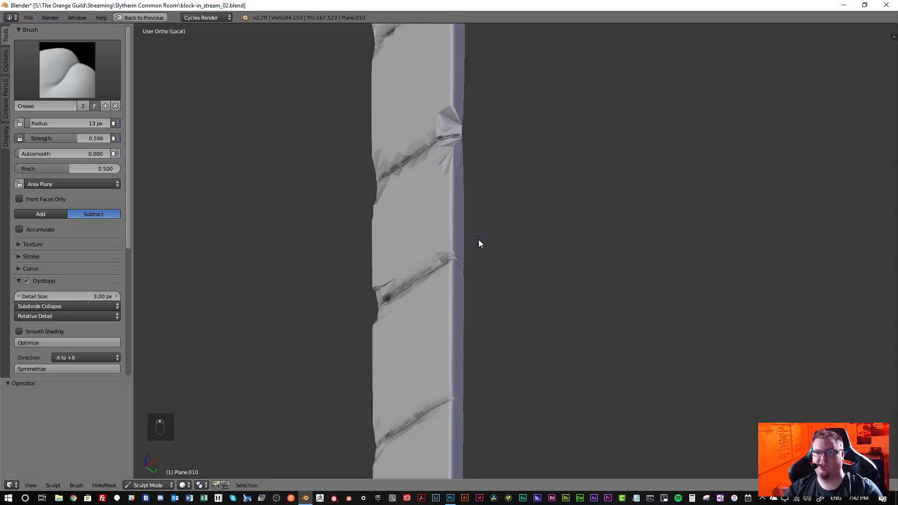
scroll(478, 240, "up", 5)
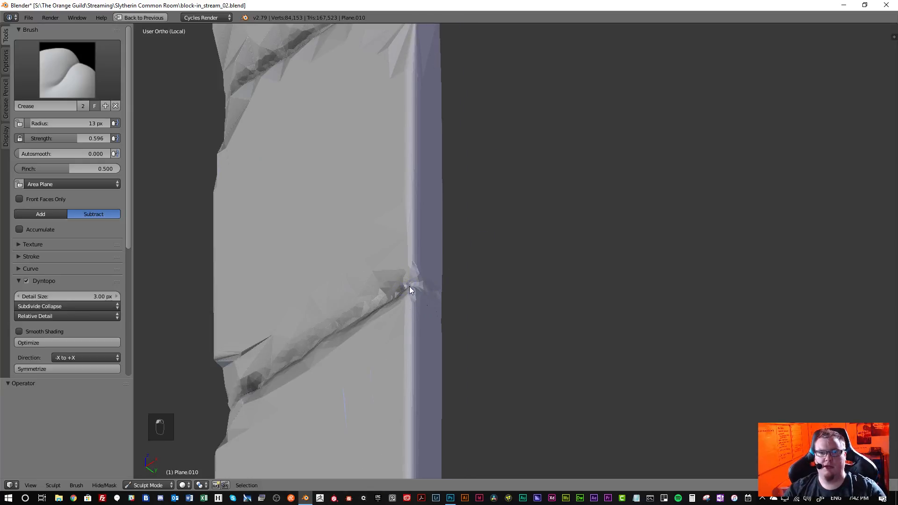
mouse_move(421, 285)
left_mouse_down()
mouse_move(447, 292)
mouse_move(388, 291)
left_mouse_up()
scroll(389, 290, "down", 4)
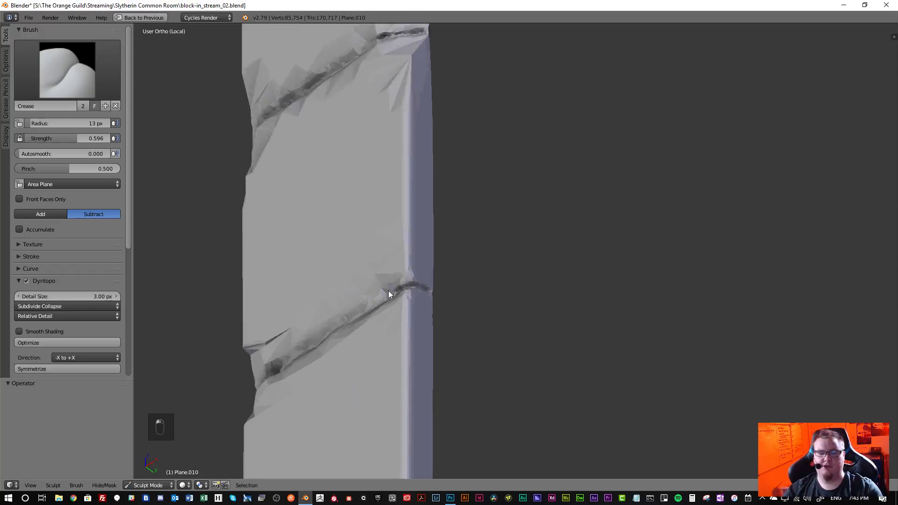
- Carve the two lowest creases of the arch's leg around the corner onto the inner side face
scroll(390, 275, "up", 4)
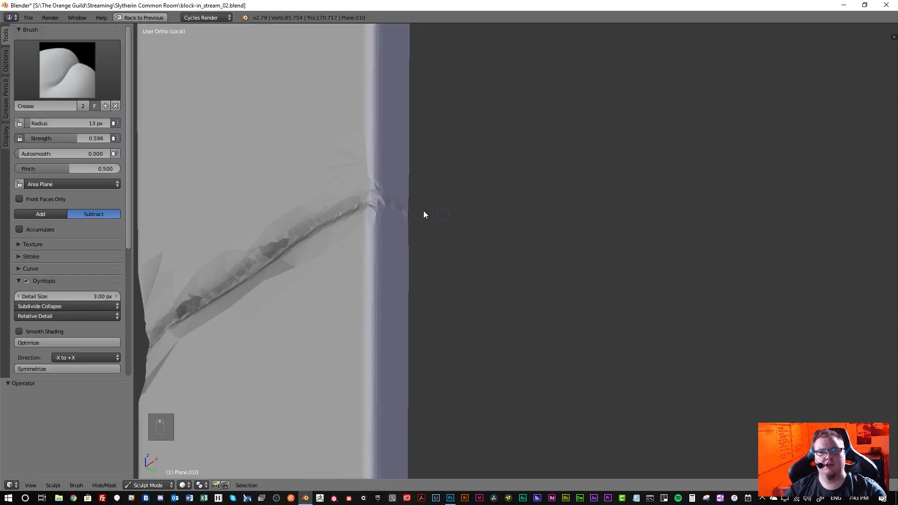
left_click_drag(424, 214, 353, 211)
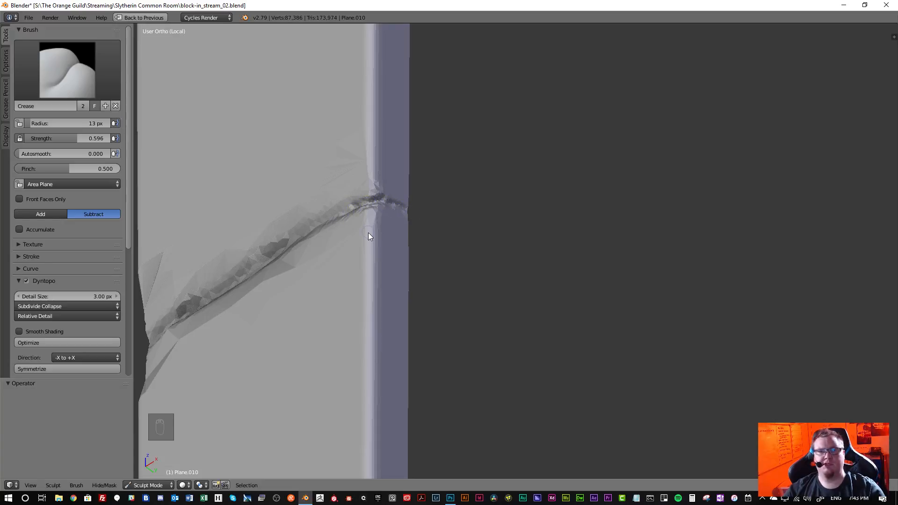
scroll(423, 283, "down", 4)
middle_click_drag(428, 317, 392, 257)
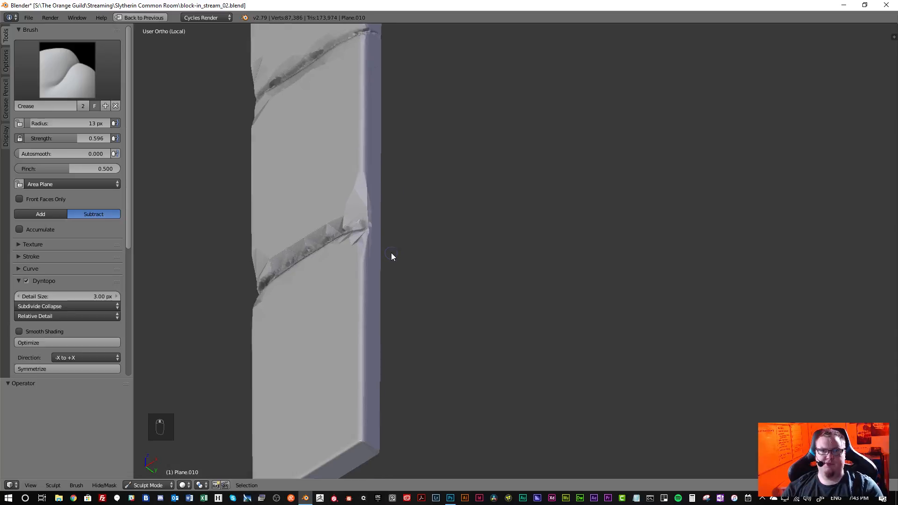
scroll(391, 257, "up", 4)
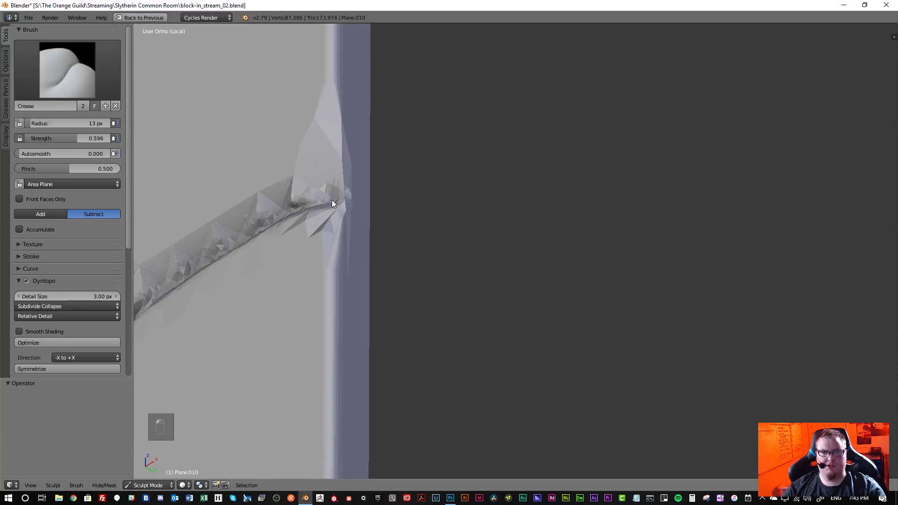
mouse_move(332, 201)
left_mouse_down()
mouse_move(340, 197)
mouse_move(329, 227)
left_mouse_up()
scroll(329, 226, "down", 5)
scroll(397, 305, "down", 3)
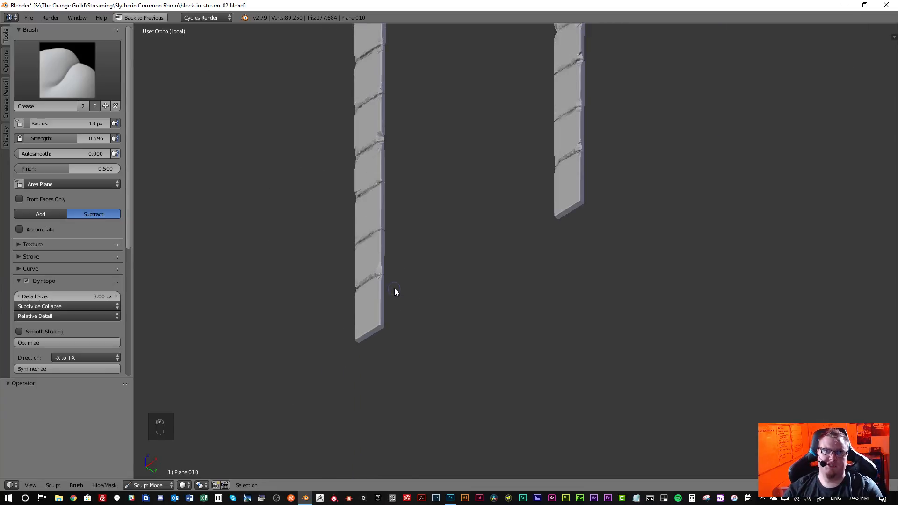
- Carve the leg's lowest crease across the narrow light edge, working from the other side of the arch
middle_click_drag(394, 292, 517, 332)
scroll(340, 280, "up", 6)
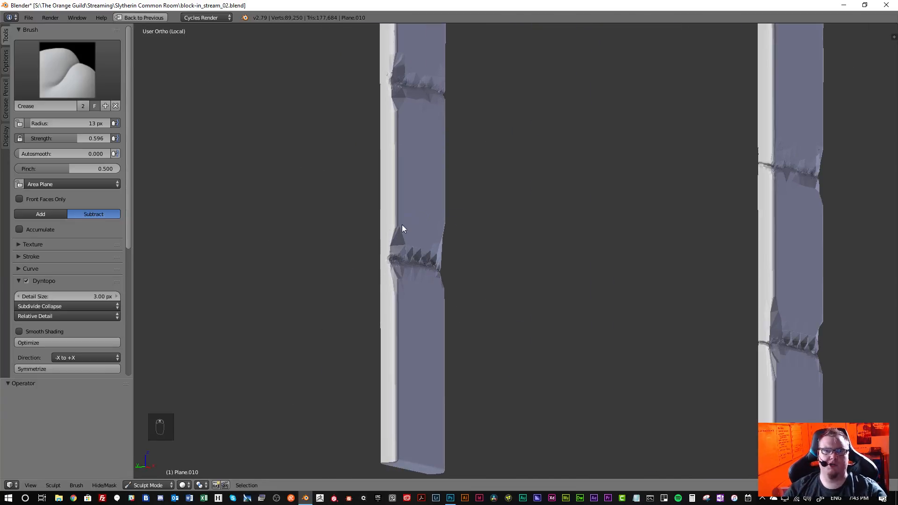
scroll(393, 269, "up", 3)
left_click_drag(388, 266, 408, 268)
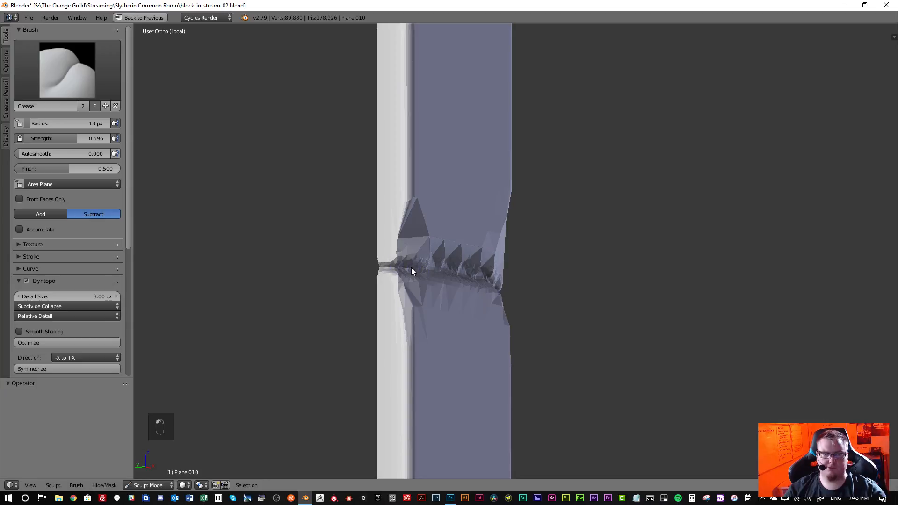
scroll(384, 204, "down", 4)
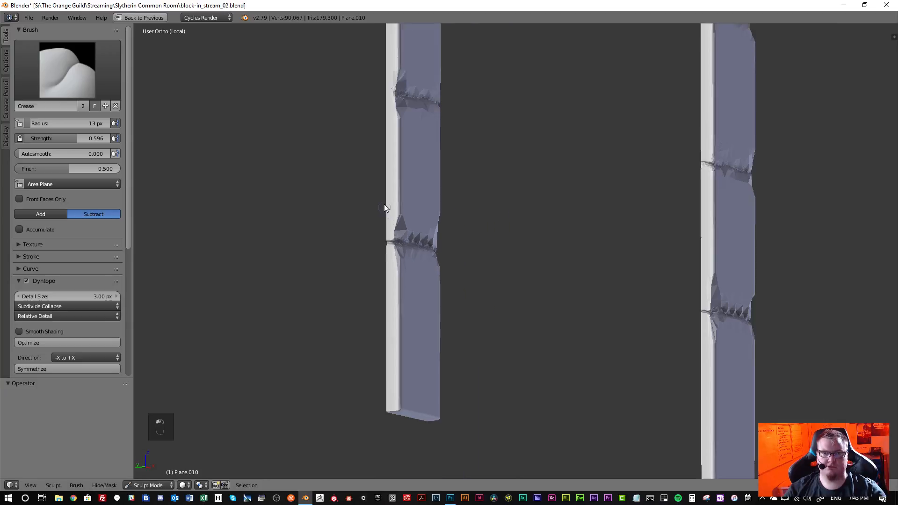
- Try to carve the higher creases across the leg's narrow light edge from farther out, undoing each stroke
left_click(388, 95)
key("ctrl+z")
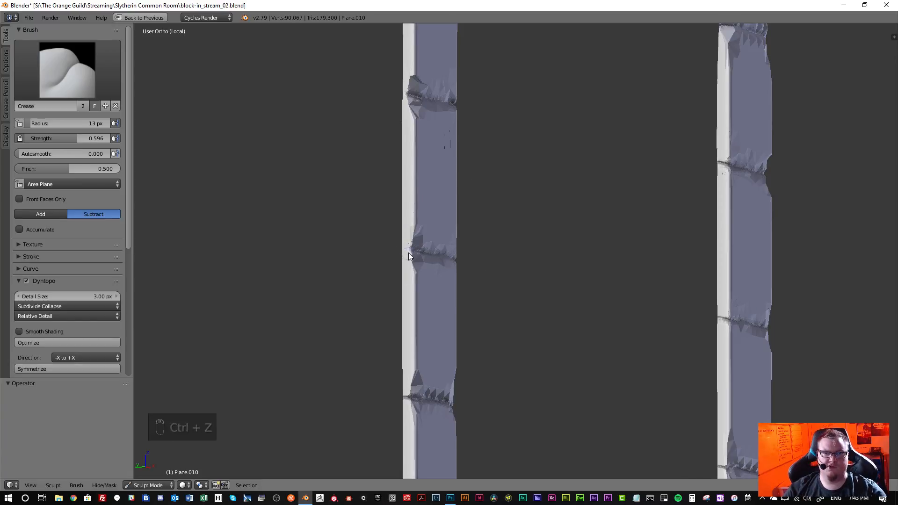
left_click_drag(408, 252, 407, 247)
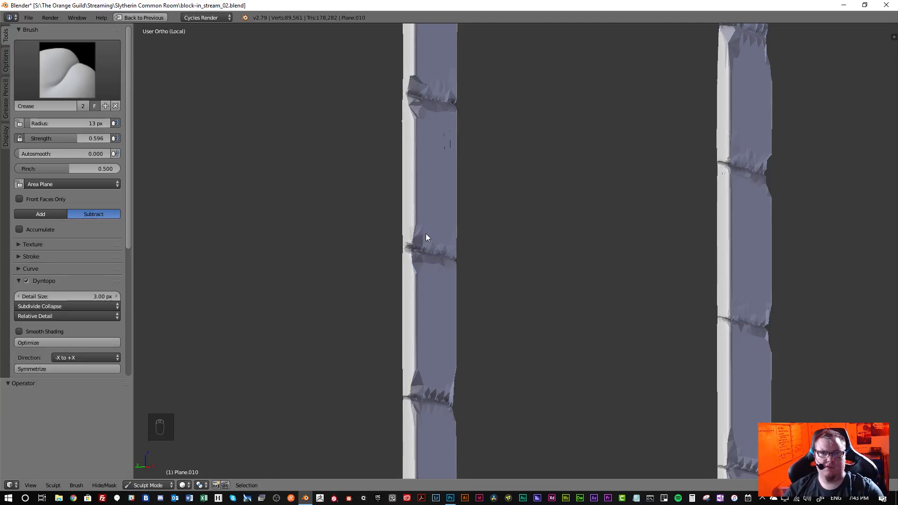
key("ctrl+z")
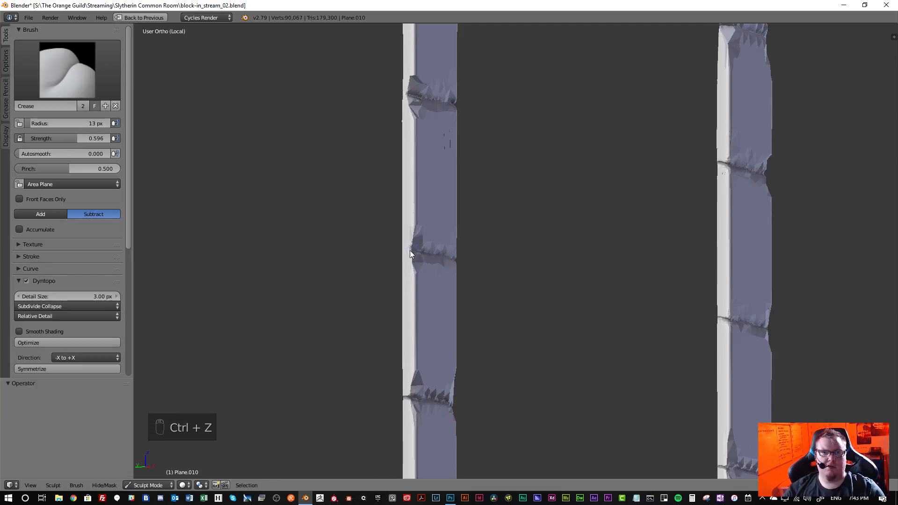
- Lock the Crease brush's radius to a scene-unit size of 0.07 and check its size close up on the leg
left_click(19, 124)
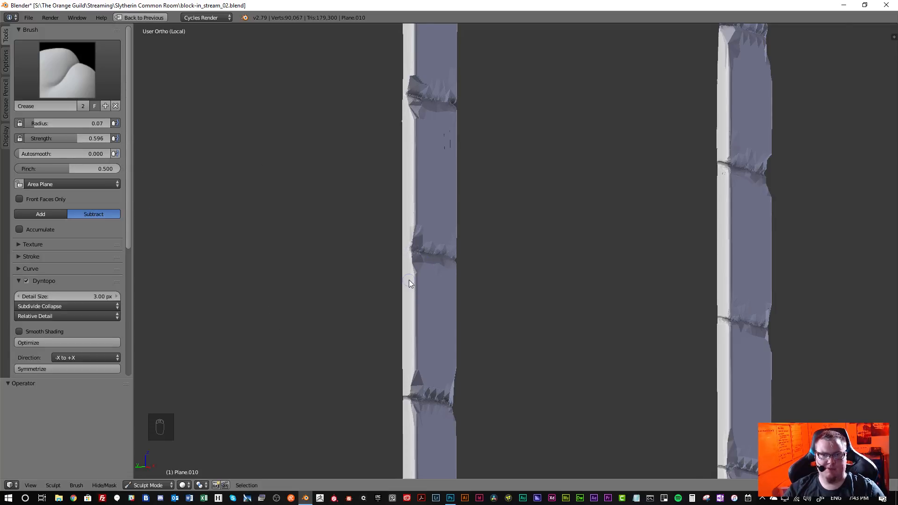
scroll(409, 280, "up", 10)
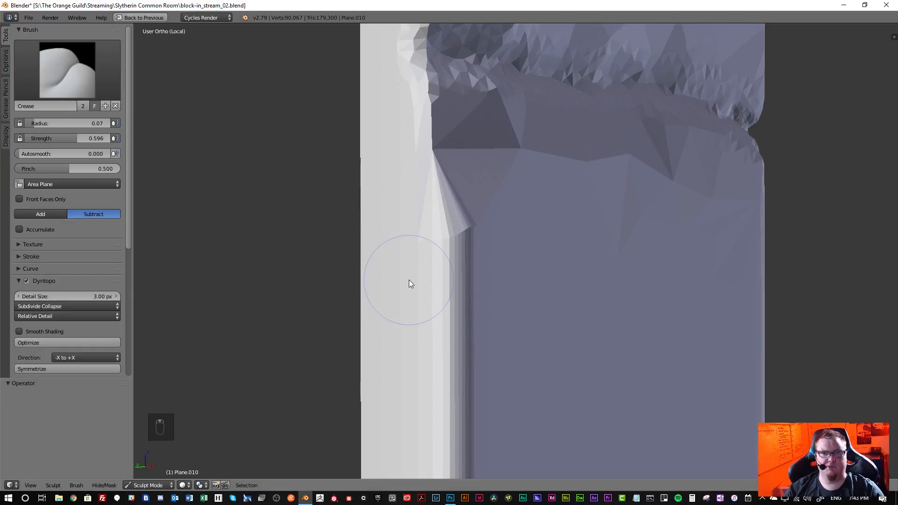
- Reduce the Crease brush's radius to 0.03, checking its size against the leg's narrow light edge
scroll(417, 218, "down", 10)
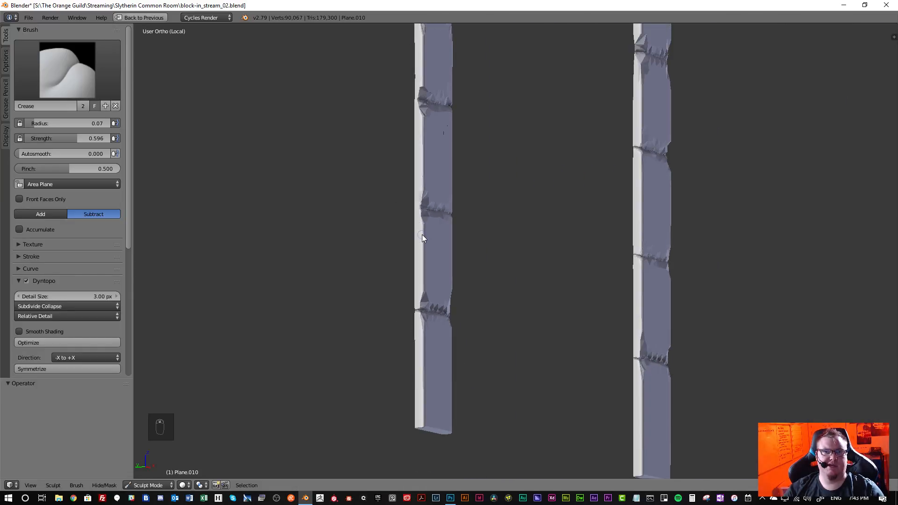
scroll(422, 234, "up", 5)
key("bracketleft")
key("bracketleft")
key("bracketleft")
key("bracketleft")
key("bracketleft")
key("bracketleft")
key("bracketleft")
key("bracketleft")
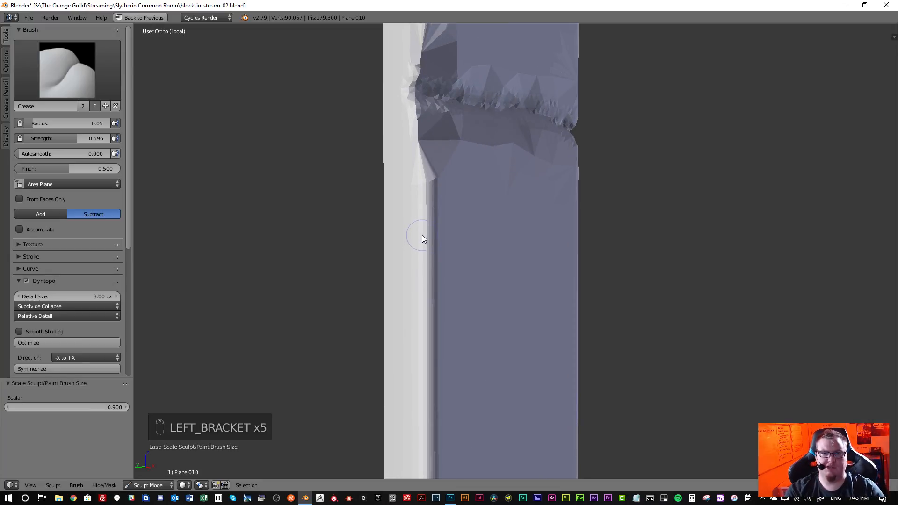
key("bracketright")
key("bracketright")
key("bracketright")
key("bracketright")
key("bracketright")
key("bracketright")
key("bracketleft")
key("bracketleft")
key("bracketleft")
key("bracketleft")
key("bracketleft")
key("bracketleft")
key("bracketleft")
key("bracketleft")
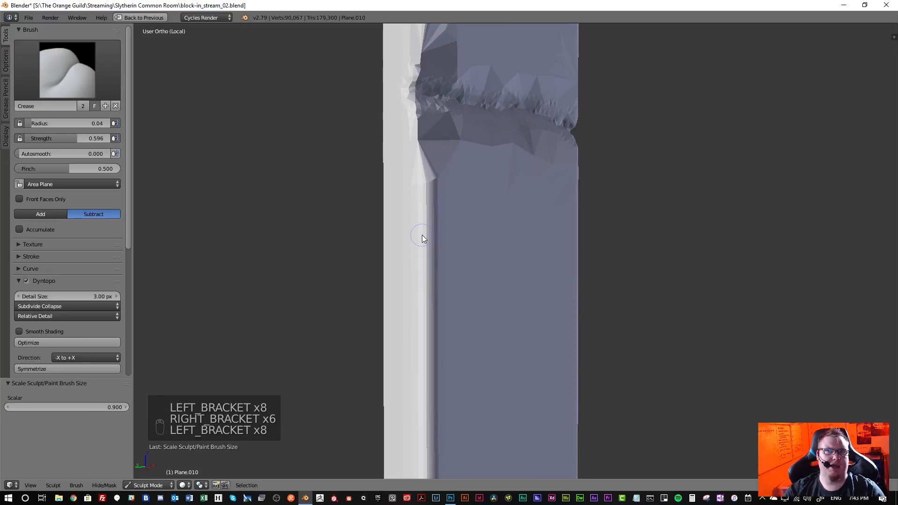
scroll(417, 241, "down", 6)
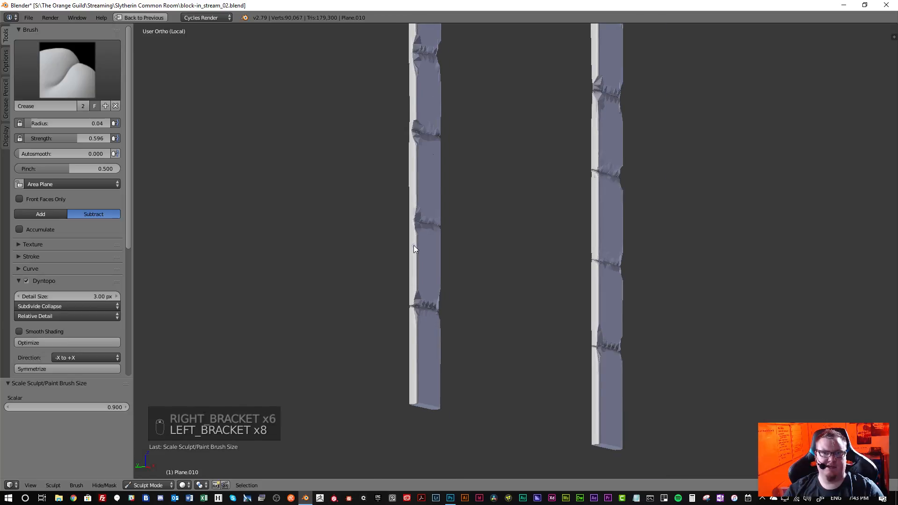
scroll(414, 246, "up", 4)
scroll(414, 245, "down", 4)
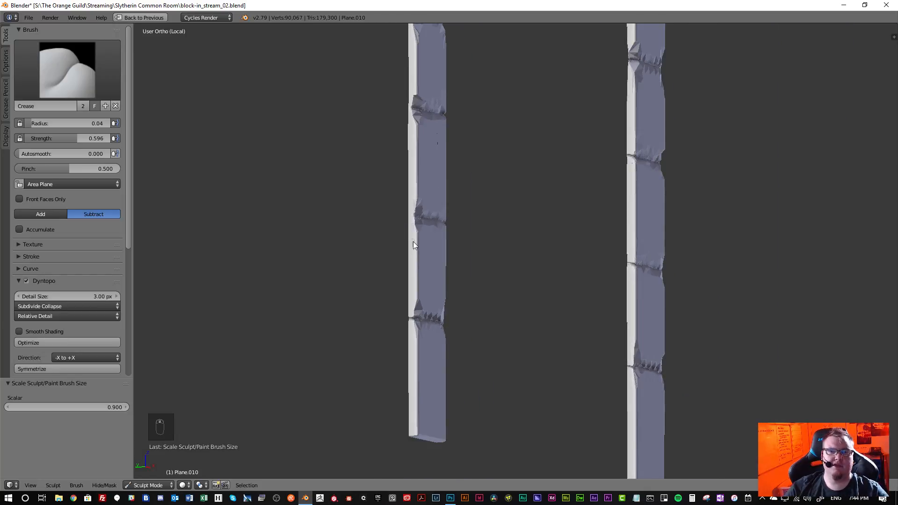
scroll(416, 225, "up", 4)
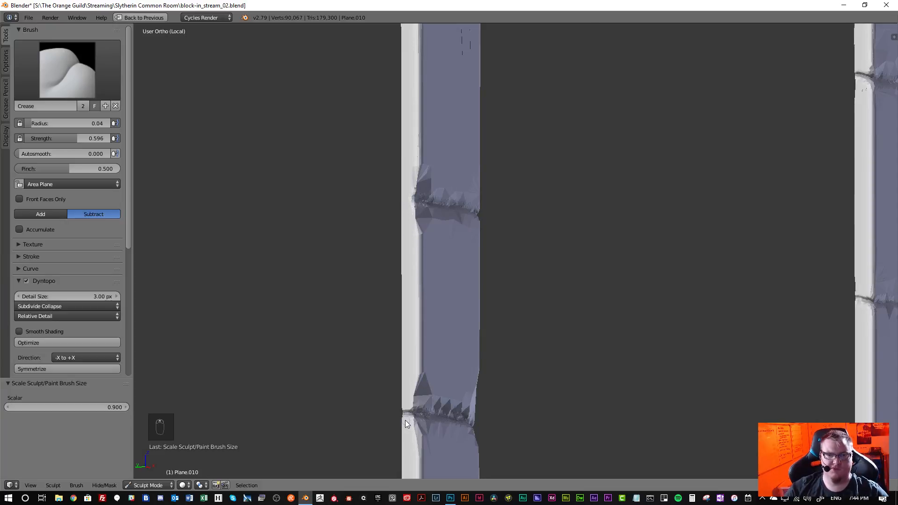
scroll(406, 421, "up", 4)
key("bracketleft")
key("bracketleft")
key("bracketleft")
key("bracketleft")
key("bracketleft")
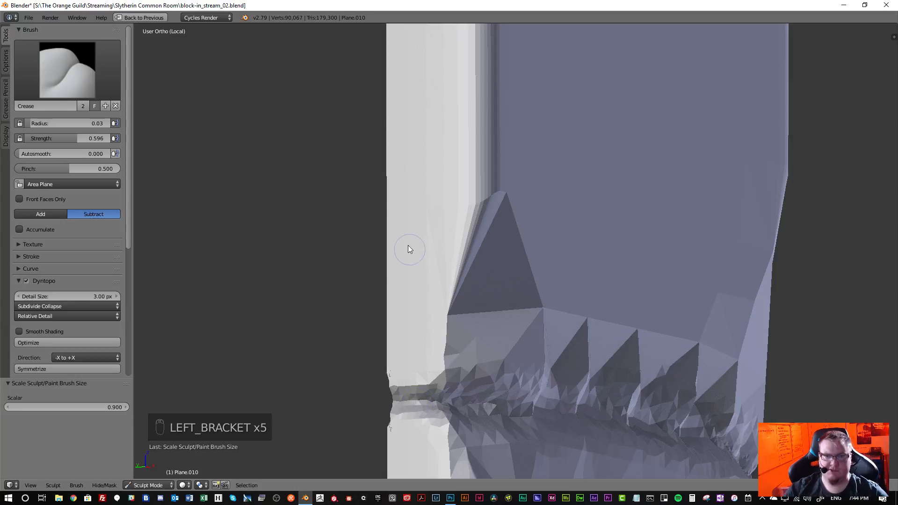
scroll(434, 103, "down", 8)
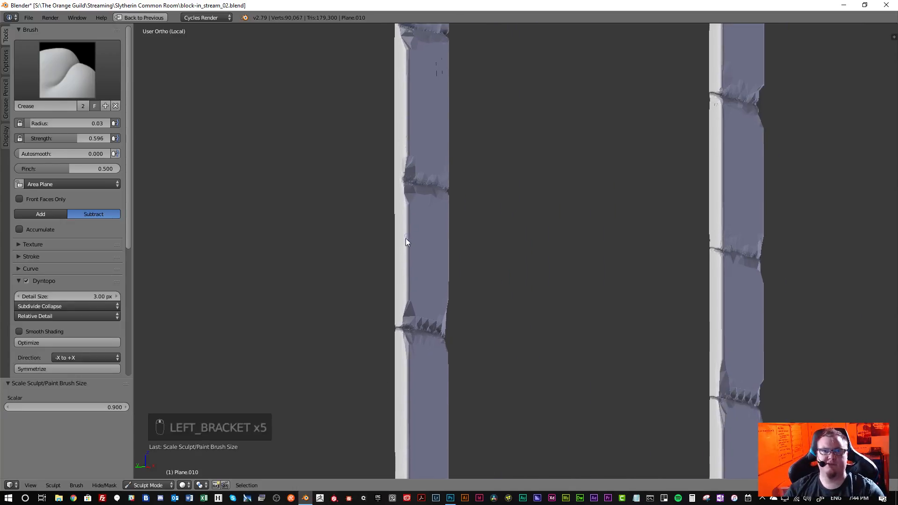
- Carve the second- and third-lowest creases of the leg across its narrow light edge
scroll(407, 238, "up", 3)
scroll(379, 179, "down", 1)
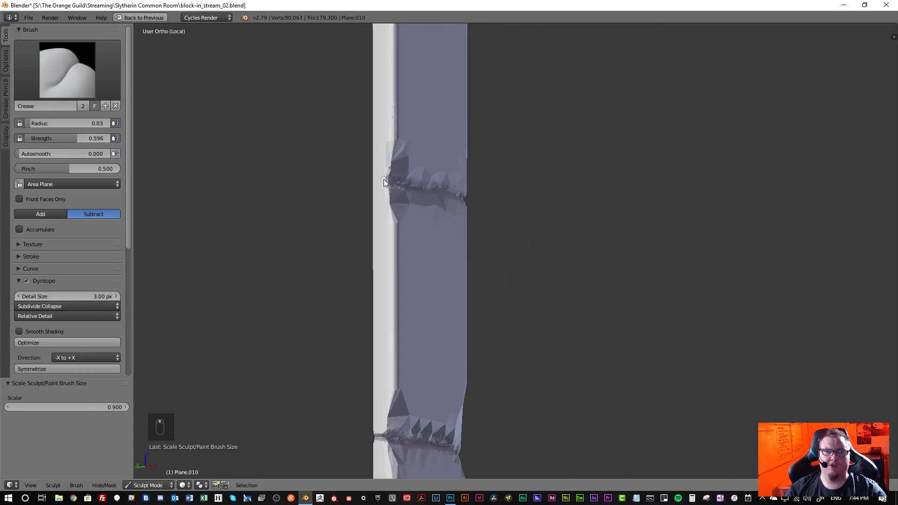
scroll(383, 181, "up", 1)
left_click_drag(377, 181, 428, 183)
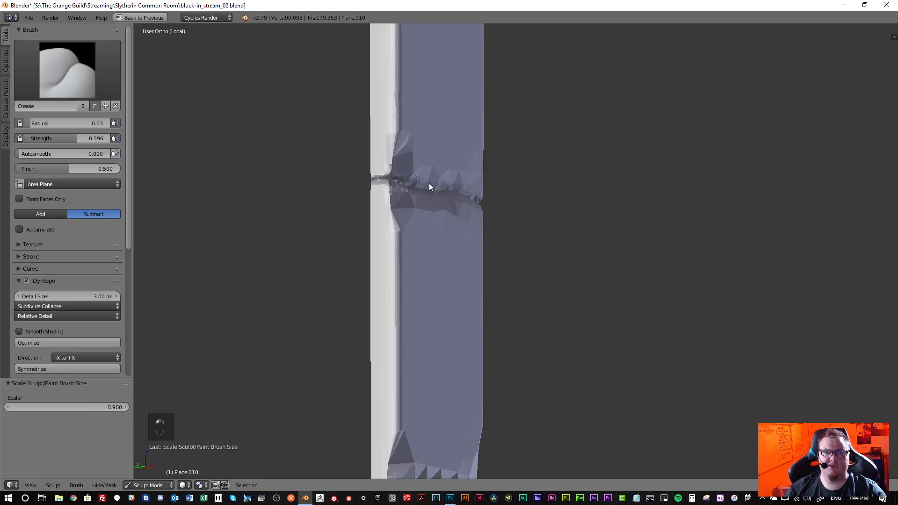
scroll(408, 182, "down", 5)
scroll(410, 189, "up", 5)
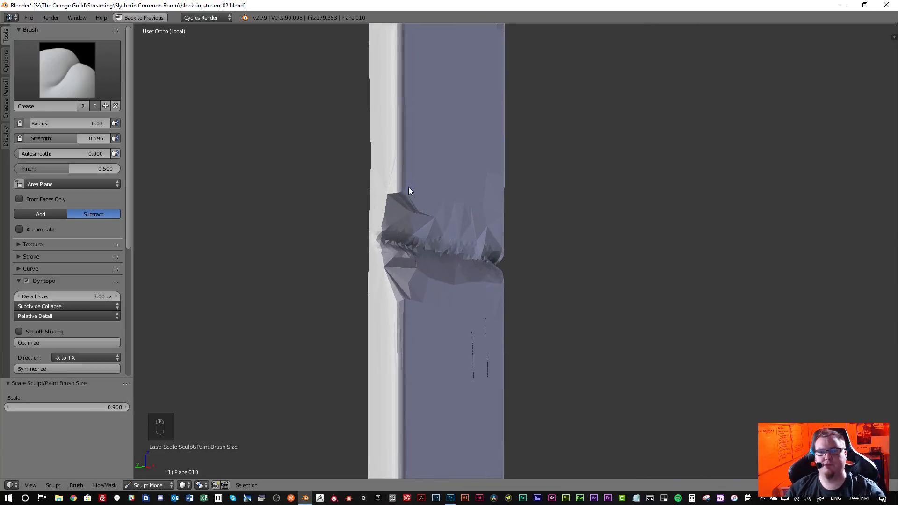
left_click_drag(372, 239, 442, 244)
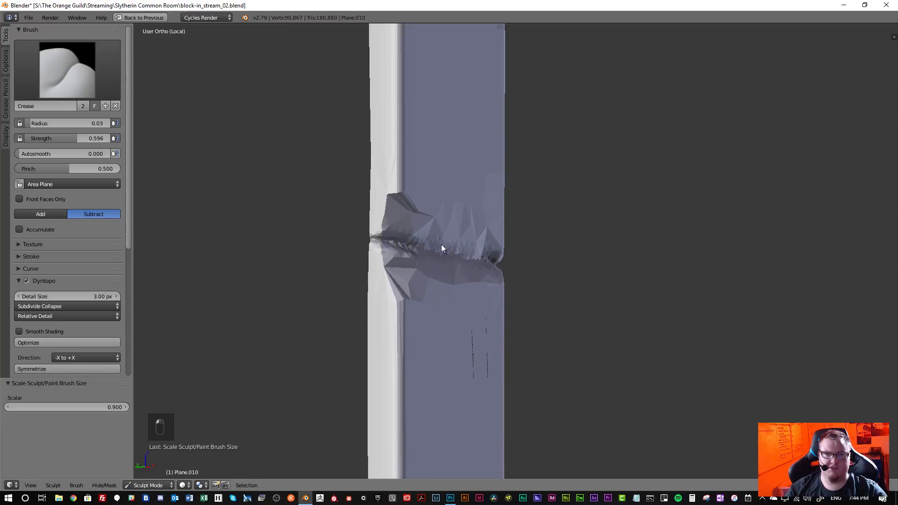
- Extend the fourth and fifth creases up the leg across the narrow light edge
scroll(437, 190, "down", 5)
scroll(442, 321, "up", 5)
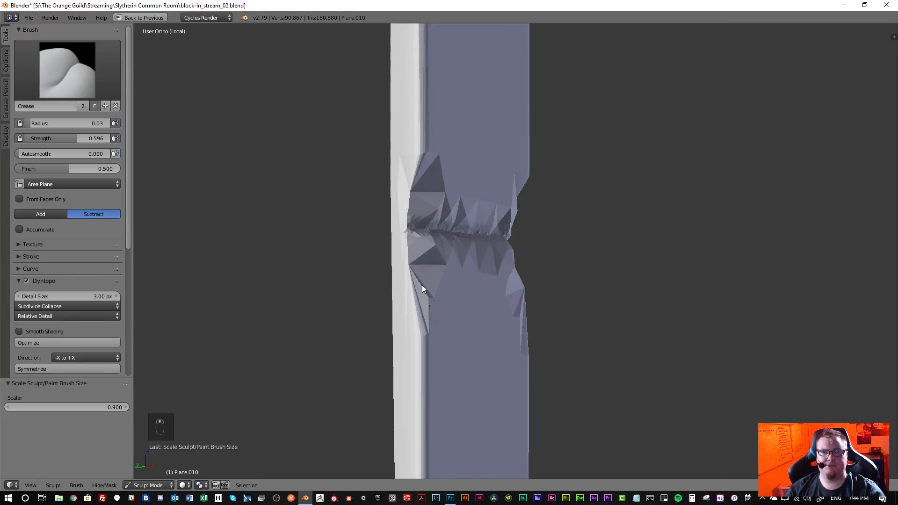
scroll(487, 237, "down", 5)
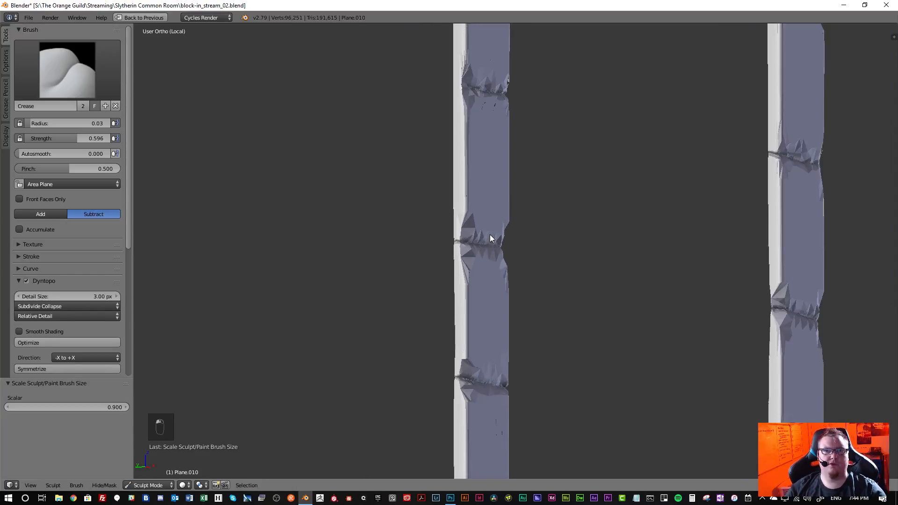
scroll(487, 330, "up", 5)
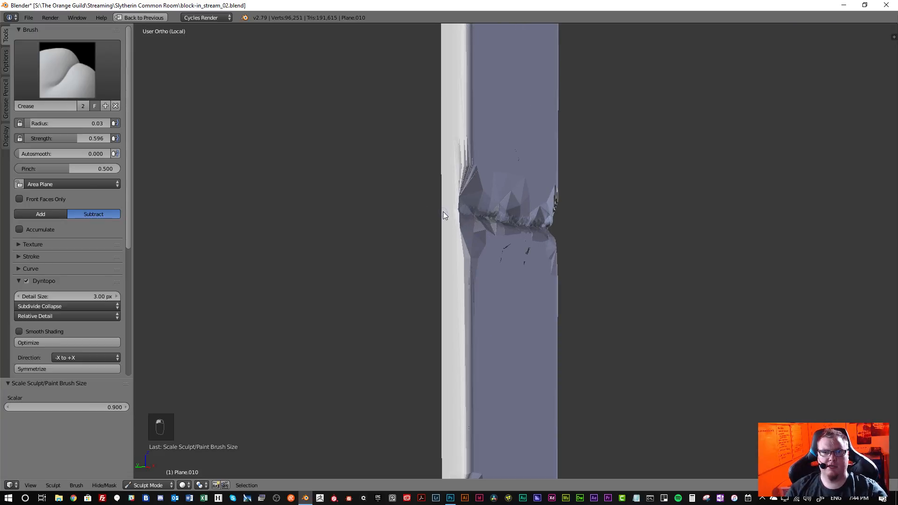
scroll(521, 232, "down", 3)
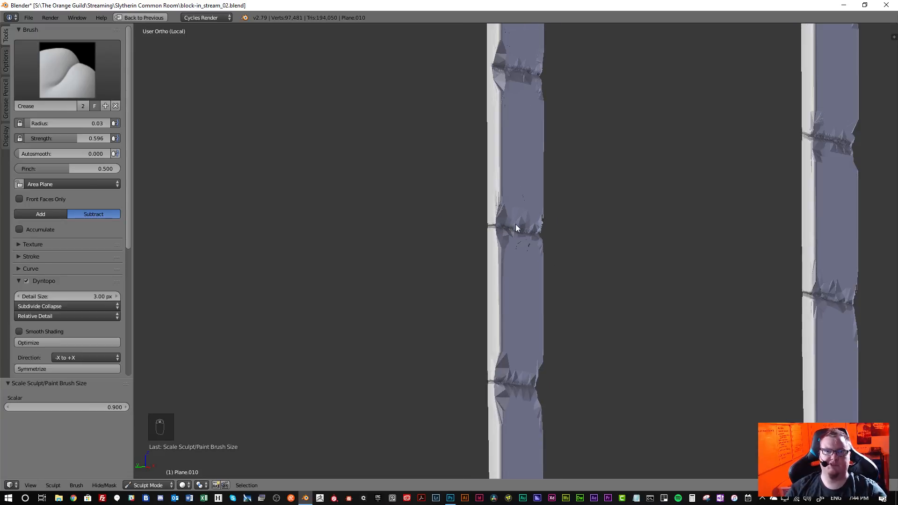
- Carve the sixth and seventh creases up the leg across the narrow light edge, joining them to the front-face grooves
scroll(512, 182, "down", 4)
scroll(478, 319, "up", 6)
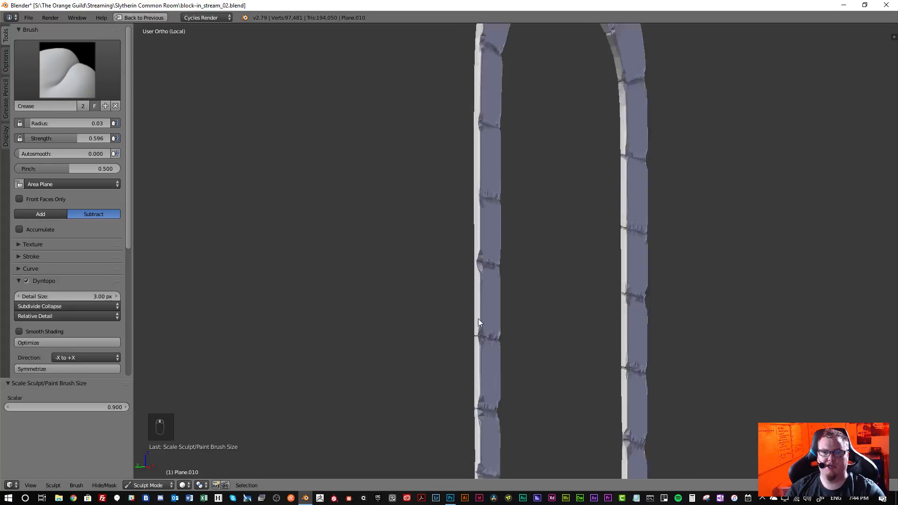
left_click_drag(506, 200, 461, 196)
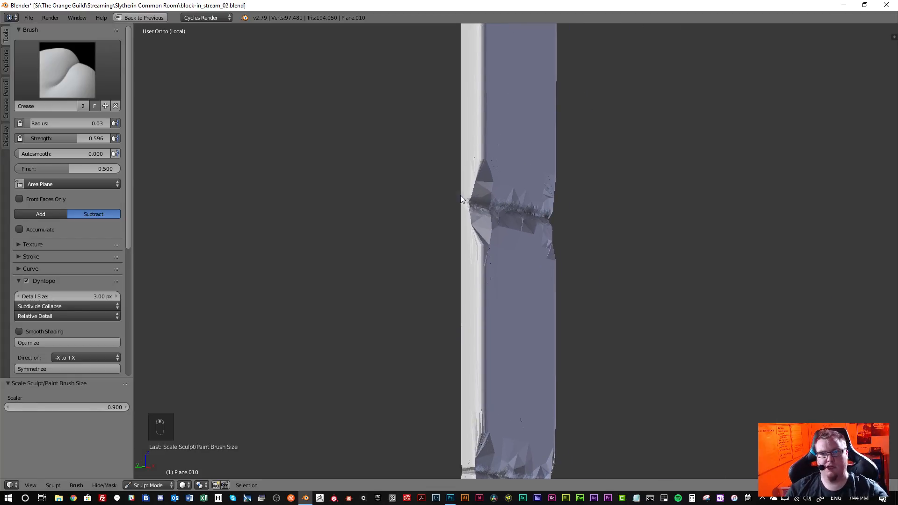
scroll(463, 201, "up", 2)
scroll(533, 201, "down", 2)
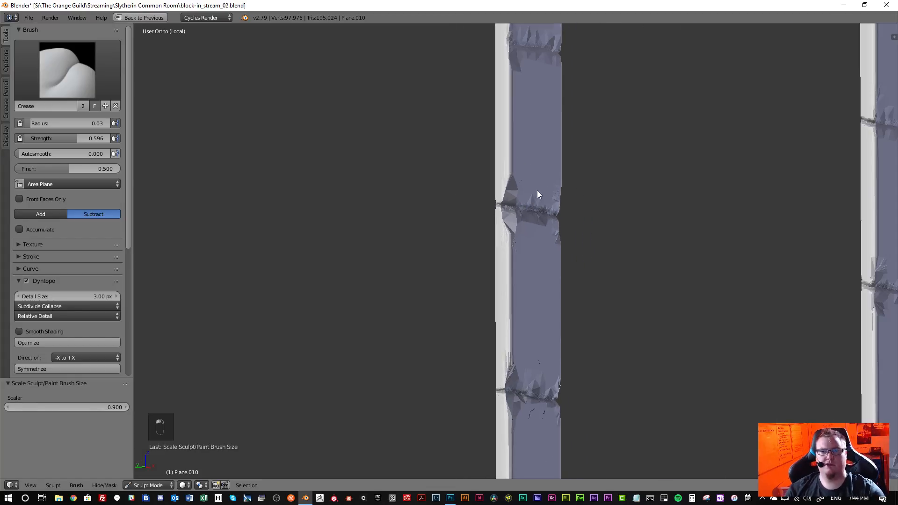
middle_click_drag(536, 159, 500, 296)
scroll(491, 276, "up", 2)
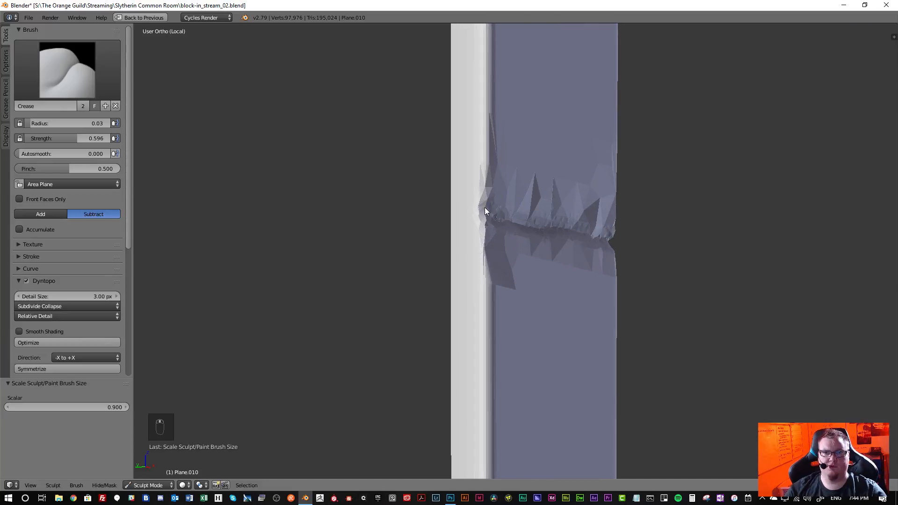
left_click_drag(481, 209, 551, 228)
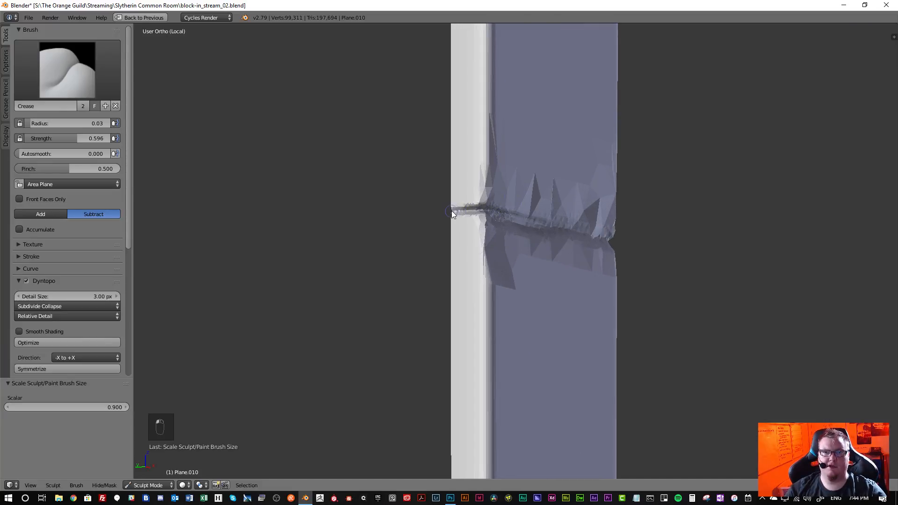
- Carry the leg's next two creases across the light edge, up to the slanted one where the curve begins
scroll(562, 232, "down", 2)
middle_click_drag(548, 178, 513, 353)
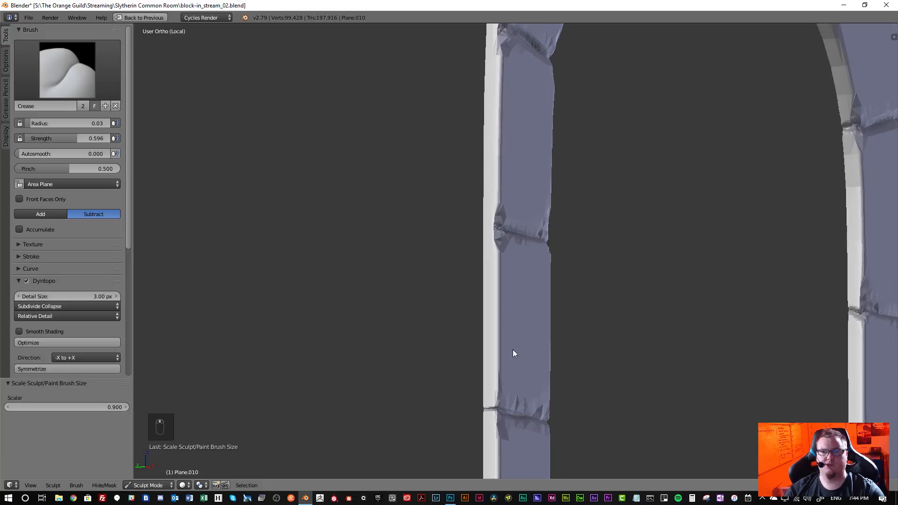
scroll(499, 240, "up", 2)
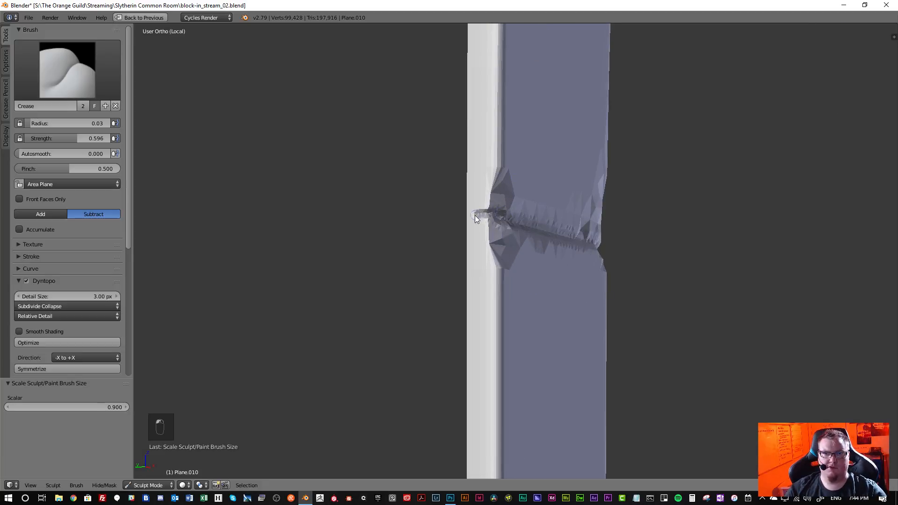
scroll(569, 228, "down", 4)
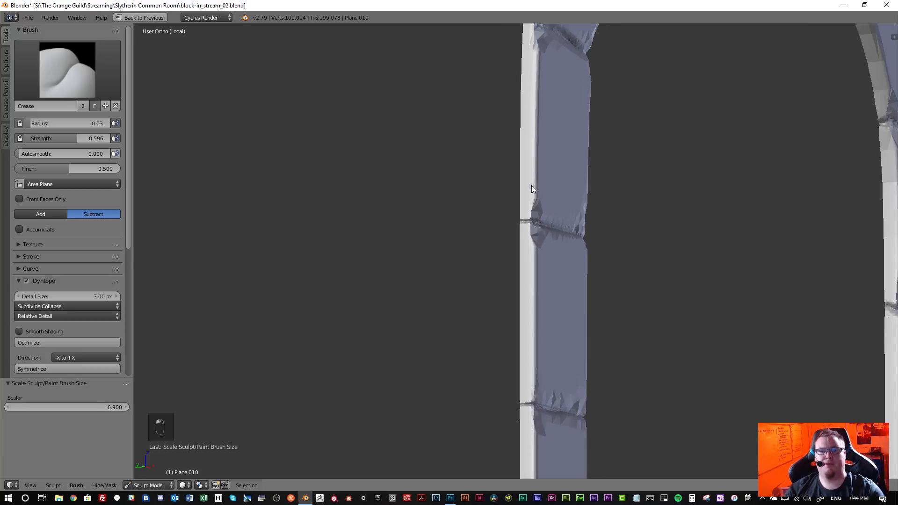
middle_click_drag(525, 169, 503, 349, "shift")
scroll(504, 232, "up", 5)
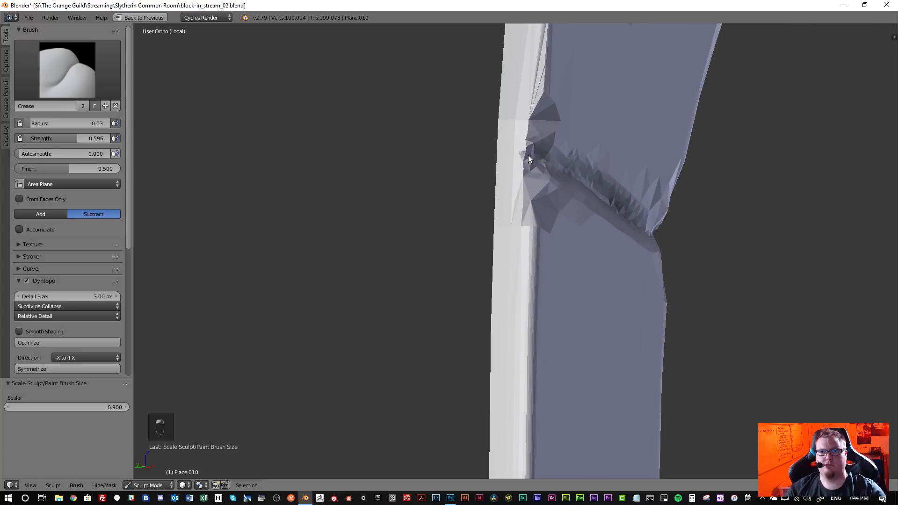
left_click_drag(545, 163, 567, 177)
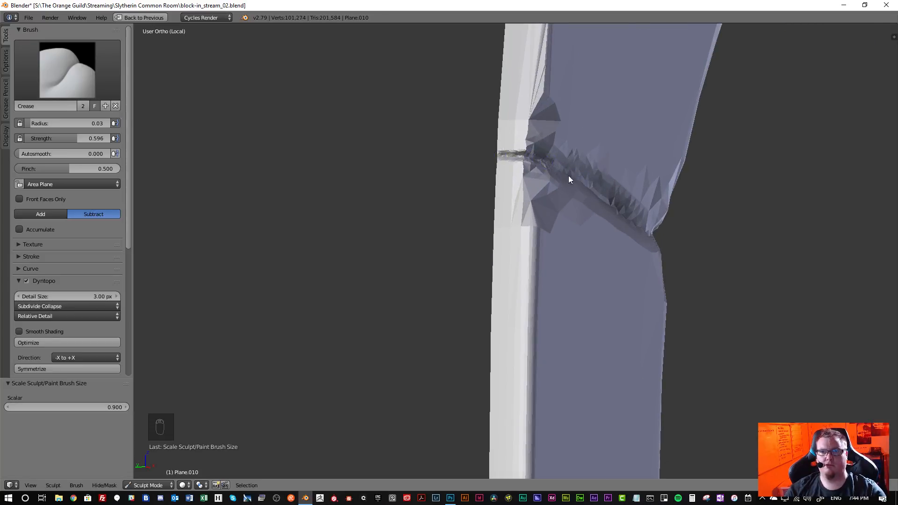
- Carve the creases on the lower part of the arch's curve across its narrow outer edge
scroll(538, 131, "down", 6)
middle_click_drag(557, 150, 534, 283, "shift")
scroll(534, 283, "up", 10)
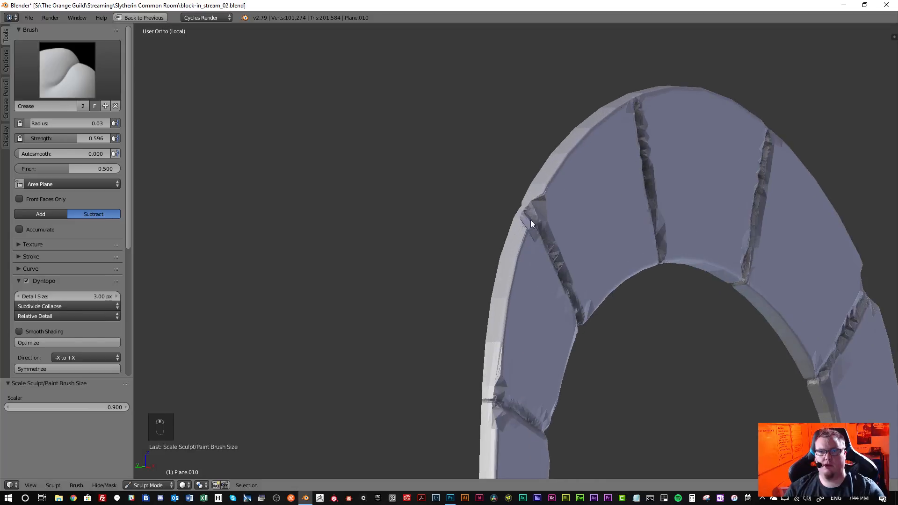
scroll(514, 194, "up", 1)
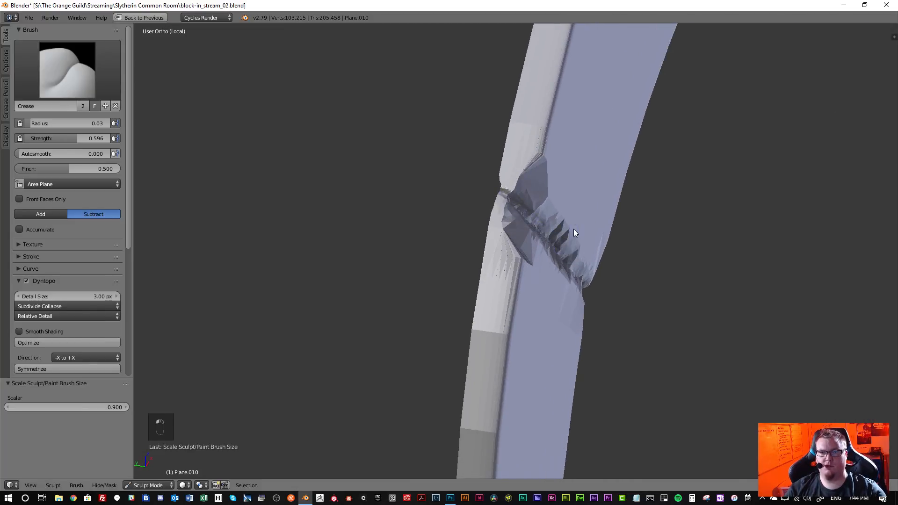
scroll(575, 232, "down", 5)
middle_click_drag(578, 160, 533, 337)
scroll(554, 241, "up", 3)
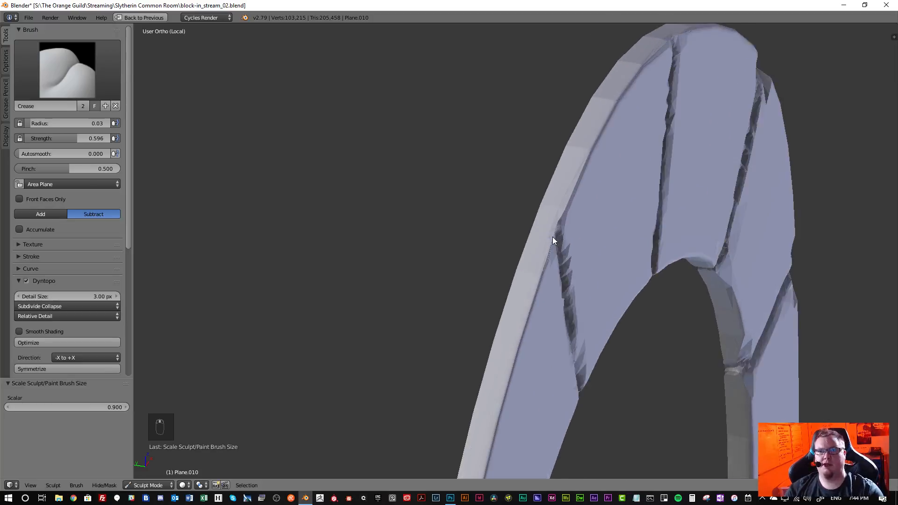
scroll(553, 240, "up", 1)
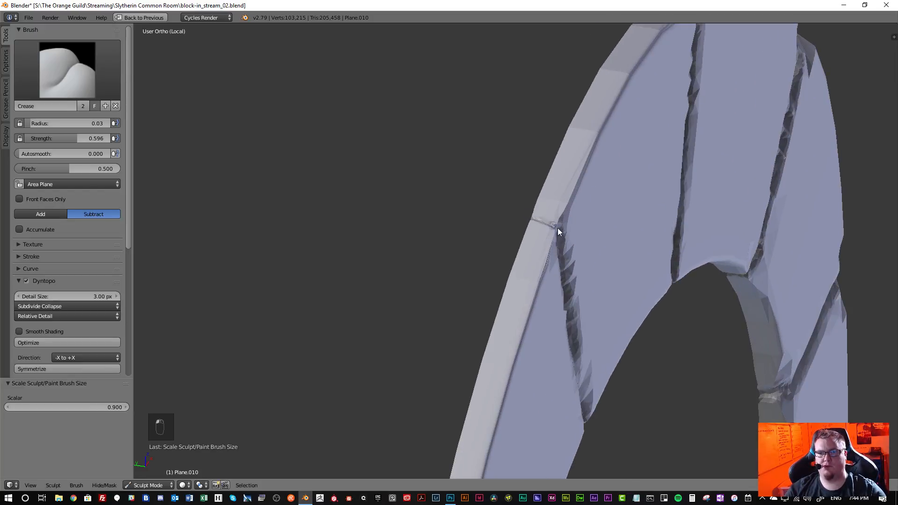
- Deepen the outer-edge creases near the top of the arch's curve and check the sculpt mirror settings
scroll(571, 243, "down", 4)
mouse_move(580, 248)
middle_mouse_down()
mouse_move(593, 212)
mouse_move(579, 224)
middle_mouse_up()
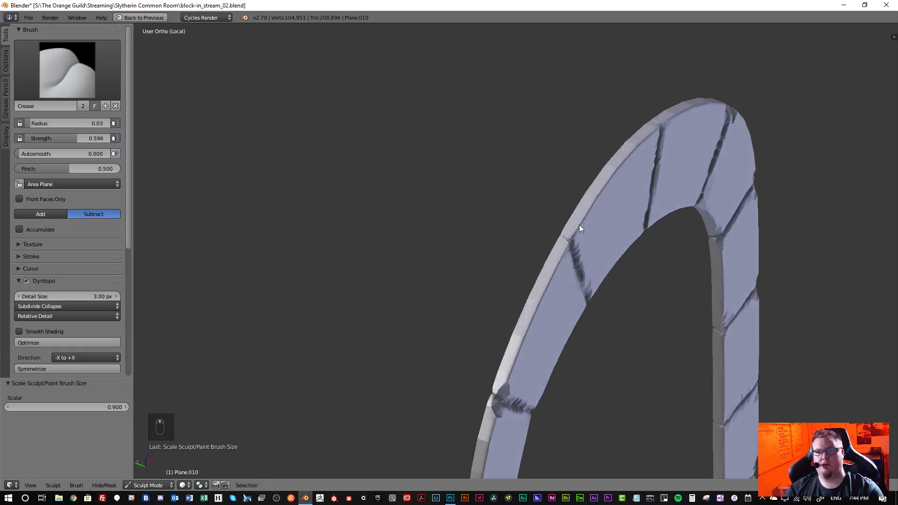
scroll(625, 201, "up", 3)
scroll(504, 326, "up", 5)
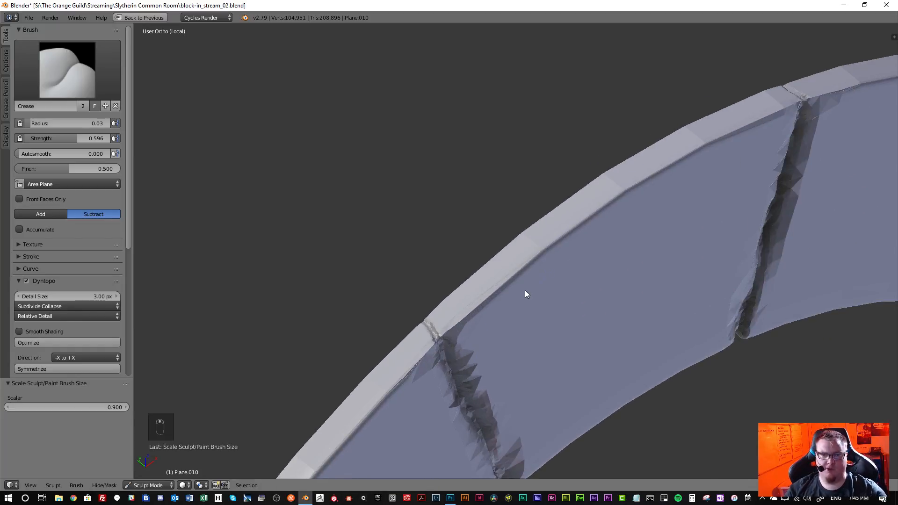
left_click_drag(425, 322, 463, 374)
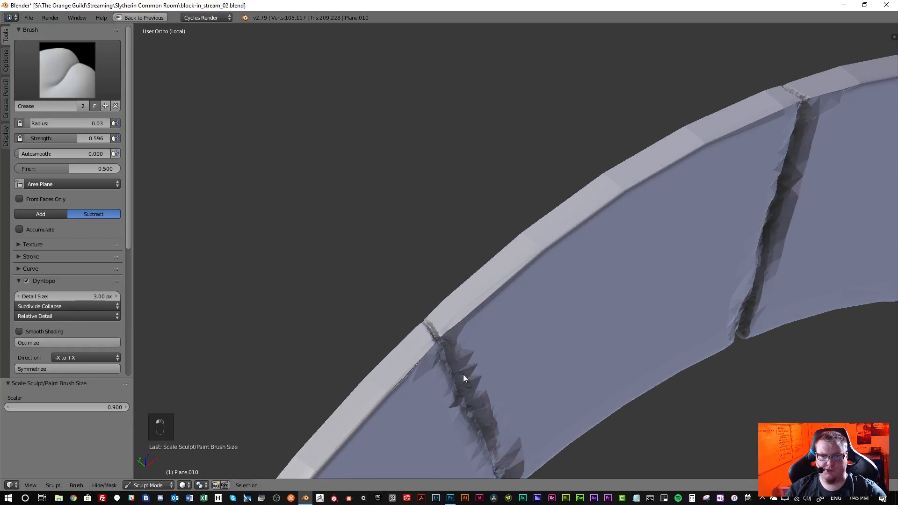
scroll(70, 331, "down", 5)
scroll(70, 330, "down", 5)
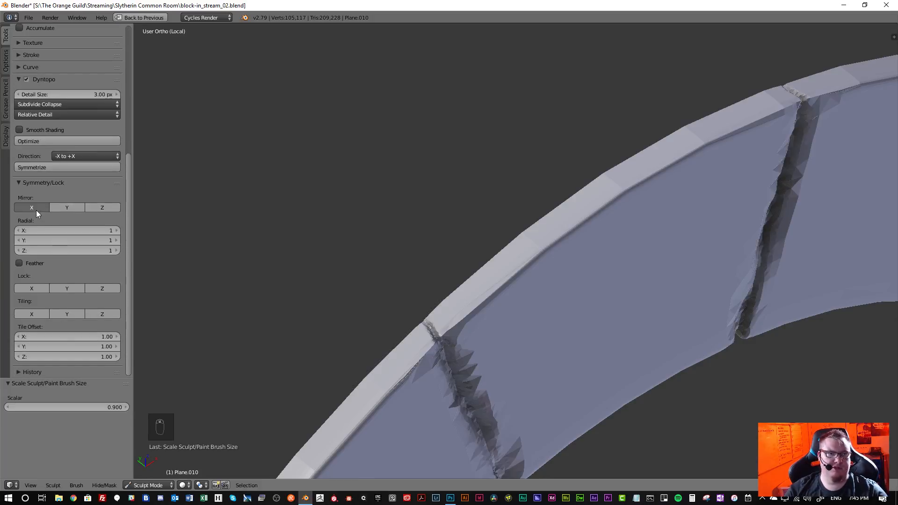
scroll(590, 264, "down", 5)
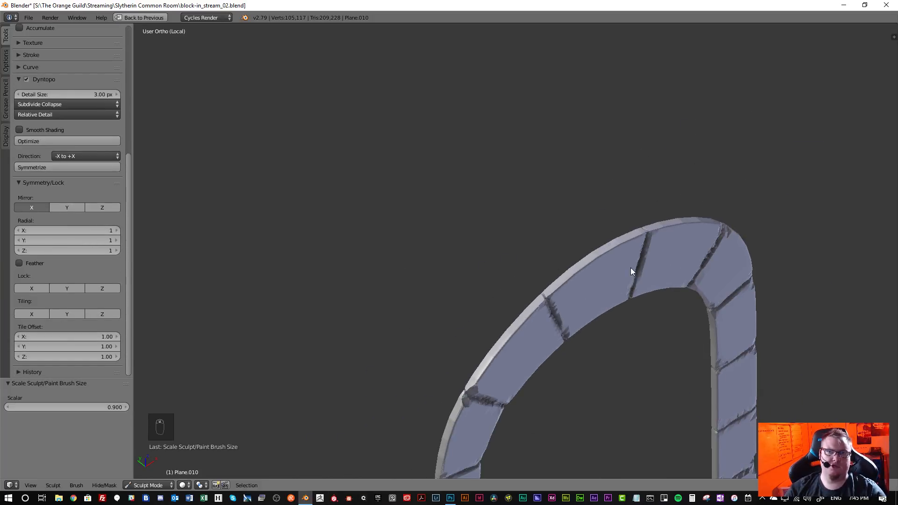
- Carve the crease on the upper part of the arch's curve across the narrow light outer edge, joining its front-face groove
scroll(641, 247, "up", 5)
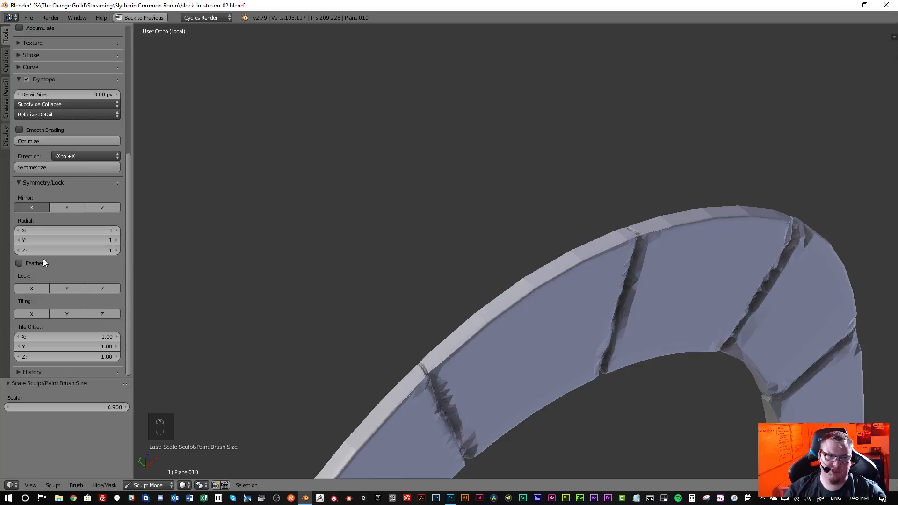
scroll(552, 321, "down", 4)
middle_click_drag(552, 322, 524, 339)
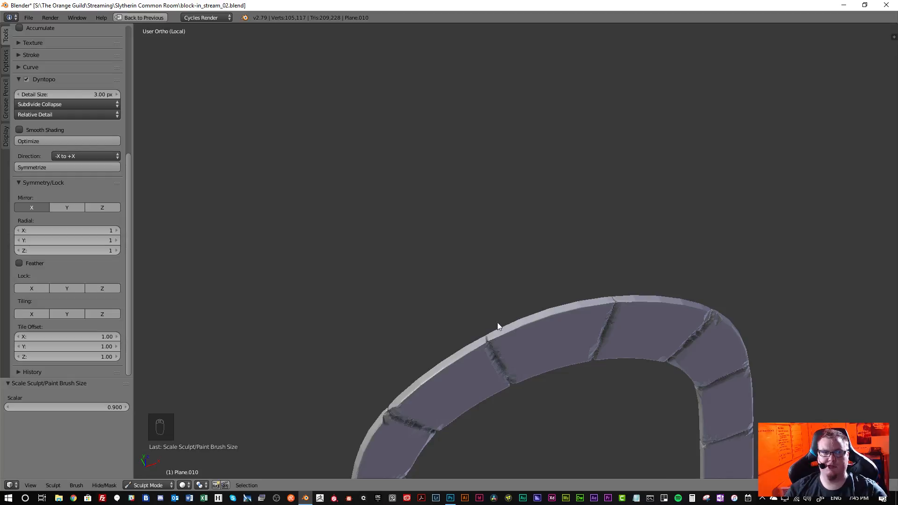
scroll(494, 354, "up", 1)
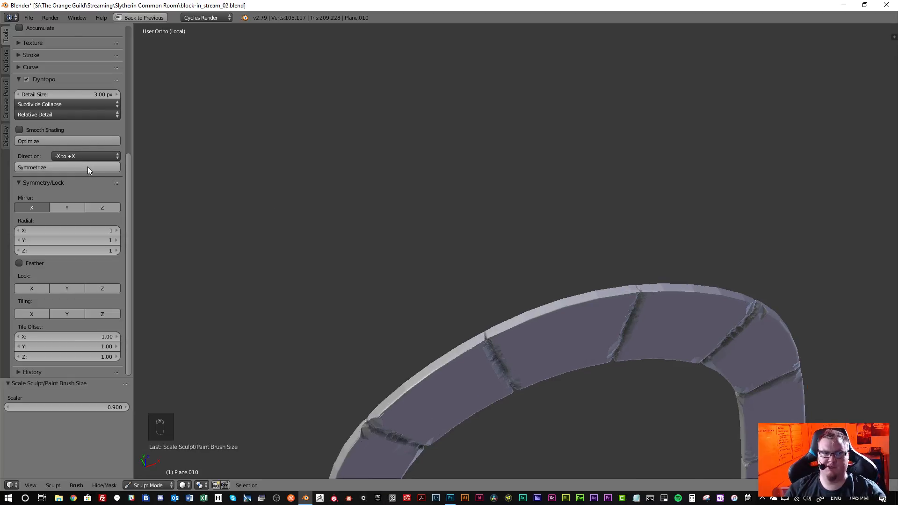
scroll(476, 350, "up", 4)
middle_click_drag(484, 350, 485, 328)
left_click_drag(467, 310, 523, 362)
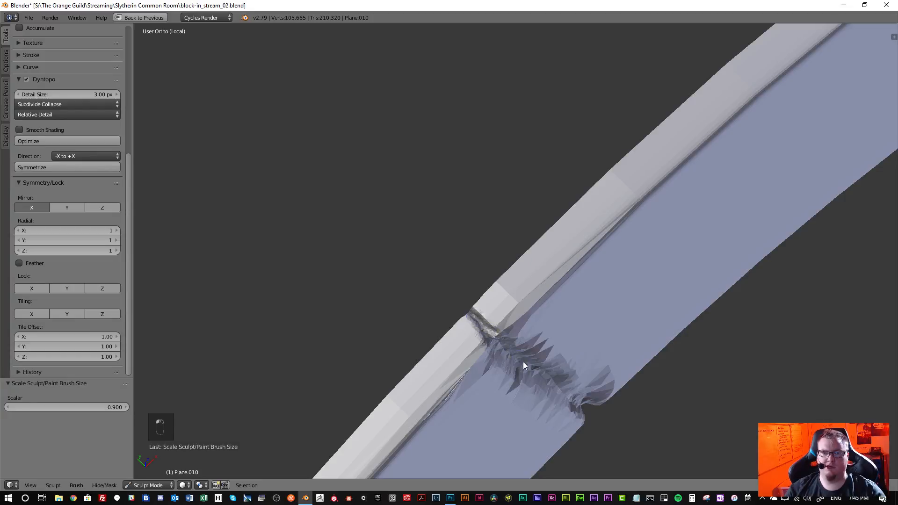
- Examine the mirrored brick creases over the whole archway, from both legs up to the curve
scroll(509, 363, "down", 6)
scroll(523, 356, "down", 1)
middle_click_drag(523, 355, 478, 304)
scroll(503, 276, "down", 5)
middle_click_drag(547, 305, 490, 136, "shift")
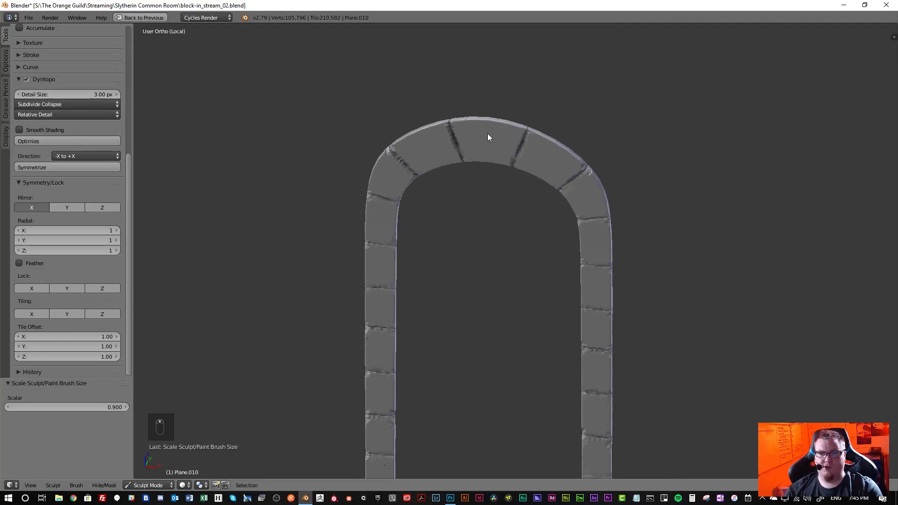
scroll(501, 294, "down", 3)
middle_click_drag(501, 294, 497, 253, "shift")
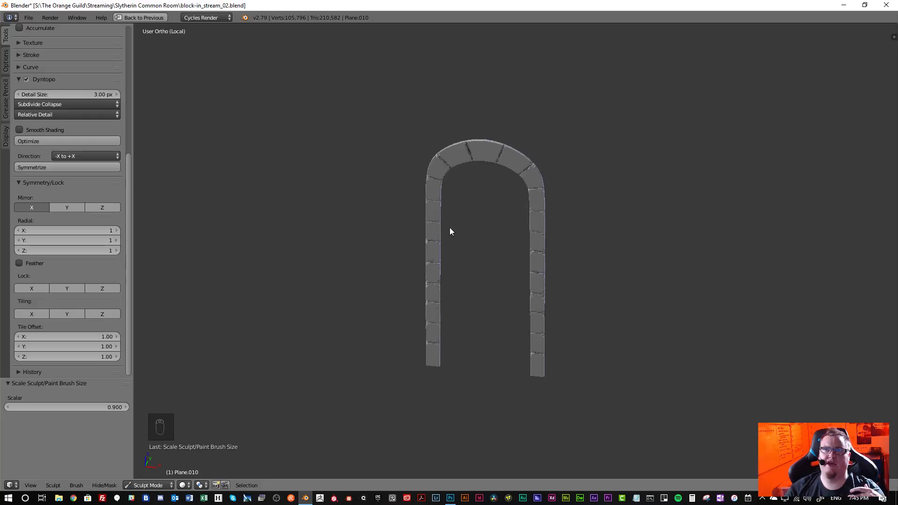
scroll(450, 229, "up", 5)
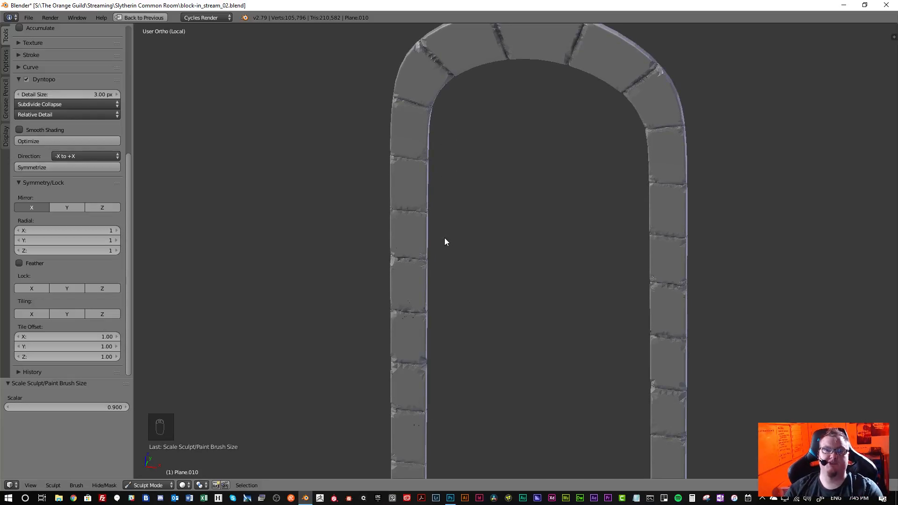
middle_click_drag(453, 212, 456, 328, "shift")
scroll(441, 180, "up", 2)
scroll(441, 178, "up", 2)
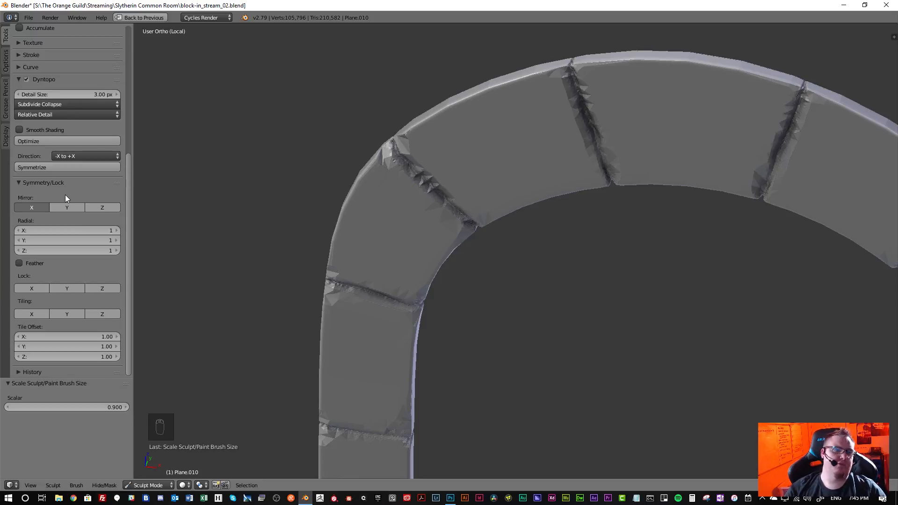
- Switch the sculpting brush from Crease to Scrape/Peaks
scroll(65, 196, "up", 10)
left_click(76, 65)
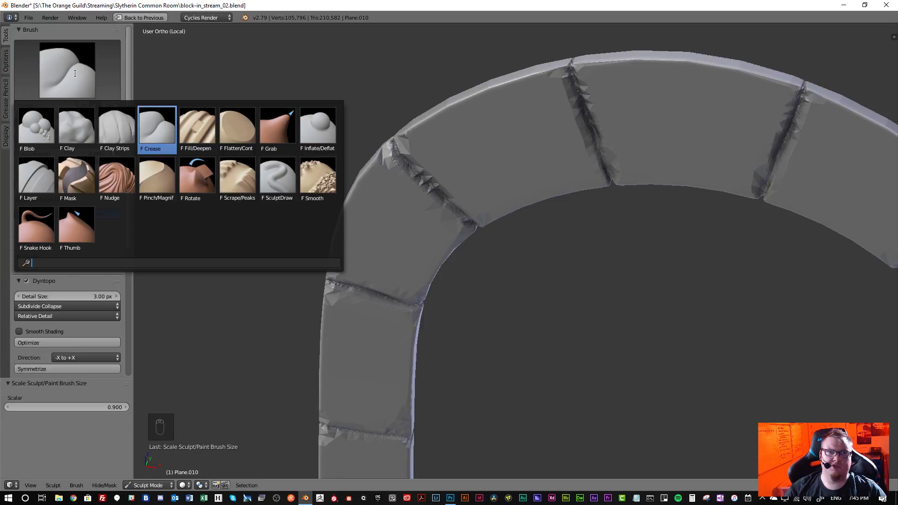
left_click(236, 184)
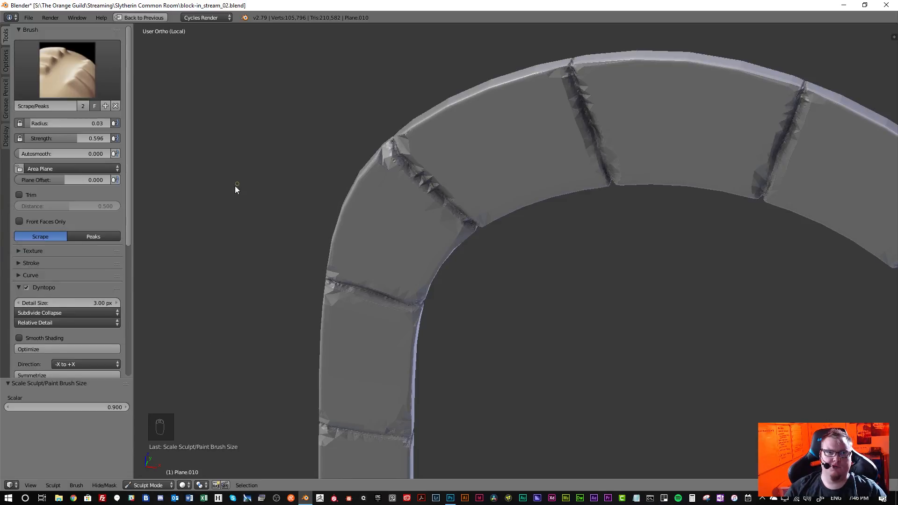
- Turn on smooth shading for dynamic topology and examine the slanted crease where the arch's curve begins
middle_click_drag(355, 186, 491, 211)
scroll(474, 201, "up", 5)
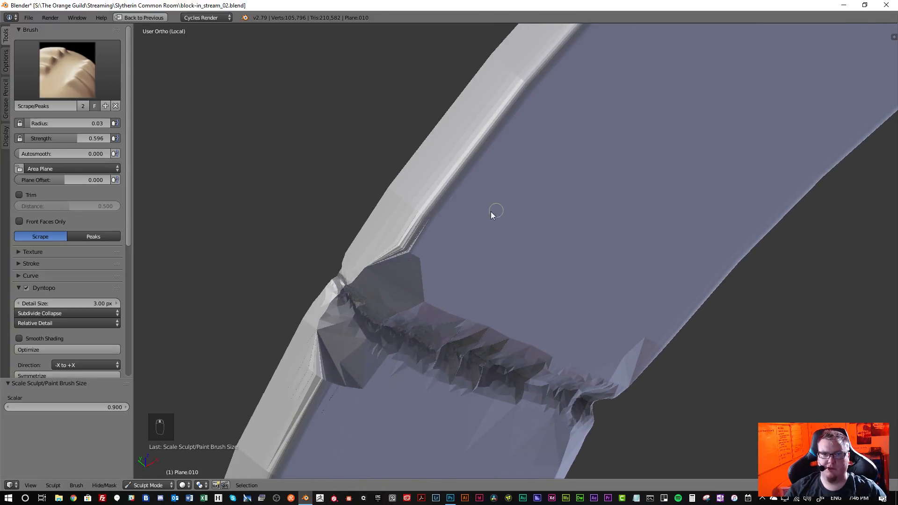
scroll(67, 266, "down", 1)
scroll(67, 265, "down", 3)
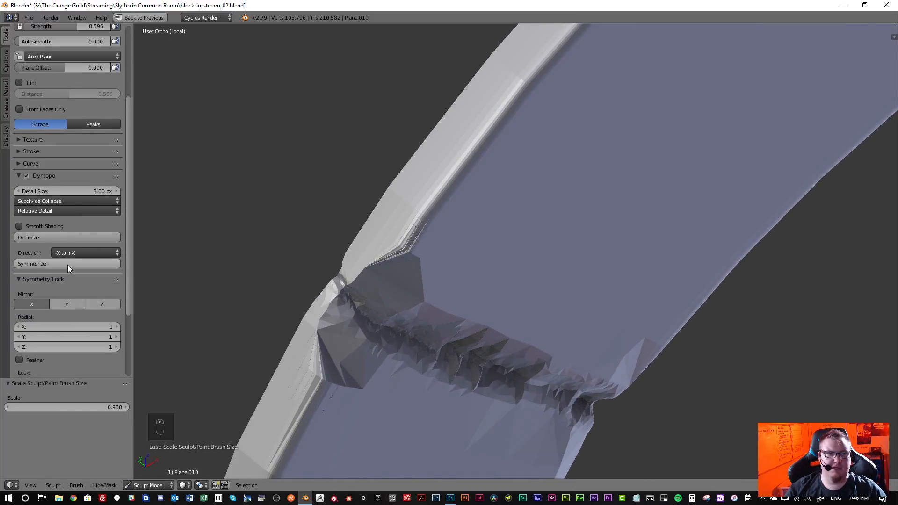
scroll(68, 264, "down", 3)
scroll(68, 266, "up", 5)
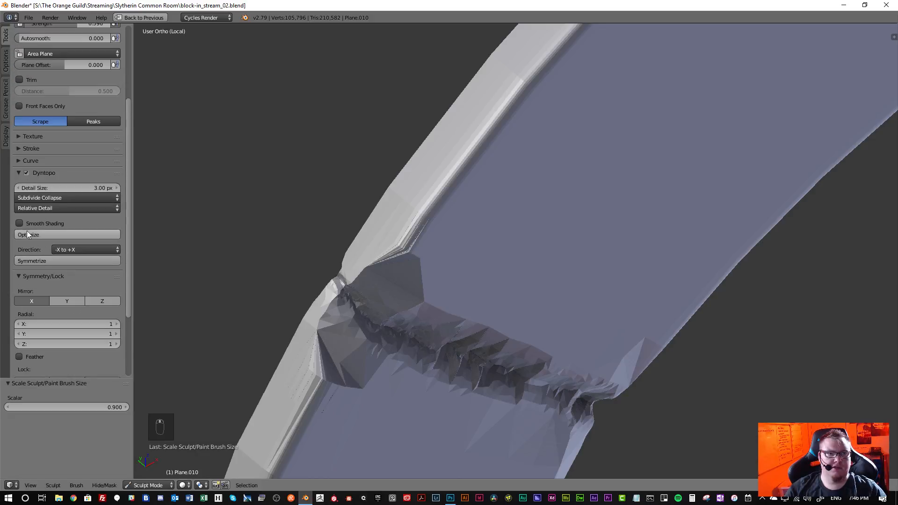
middle_click_drag(433, 204, 447, 219)
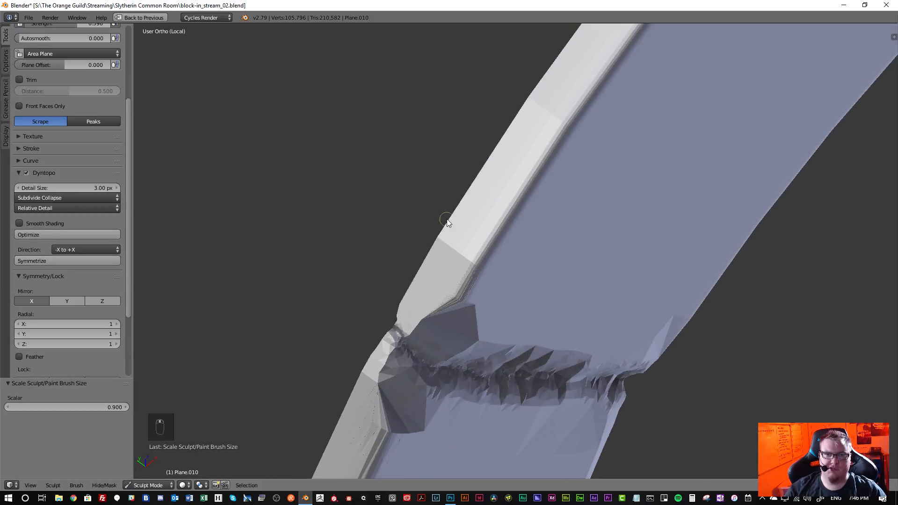
scroll(453, 270, "up", 4)
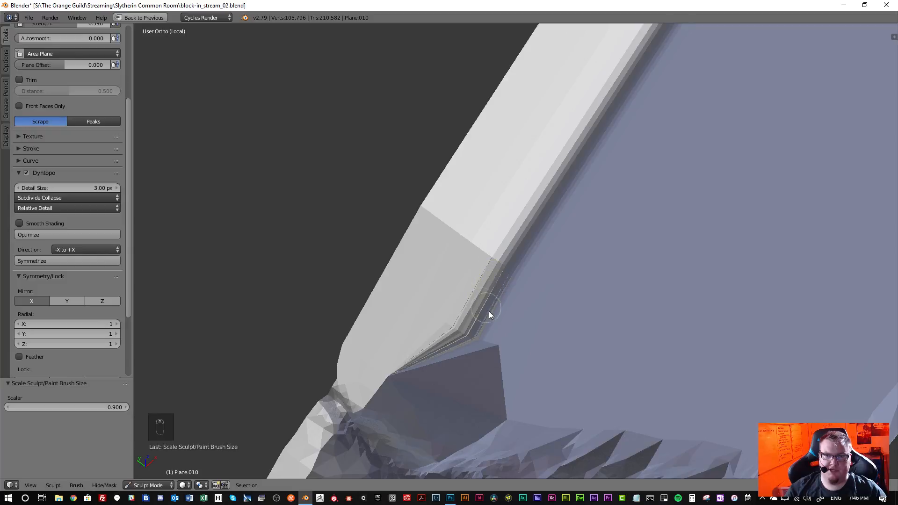
scroll(487, 304, "down", 2)
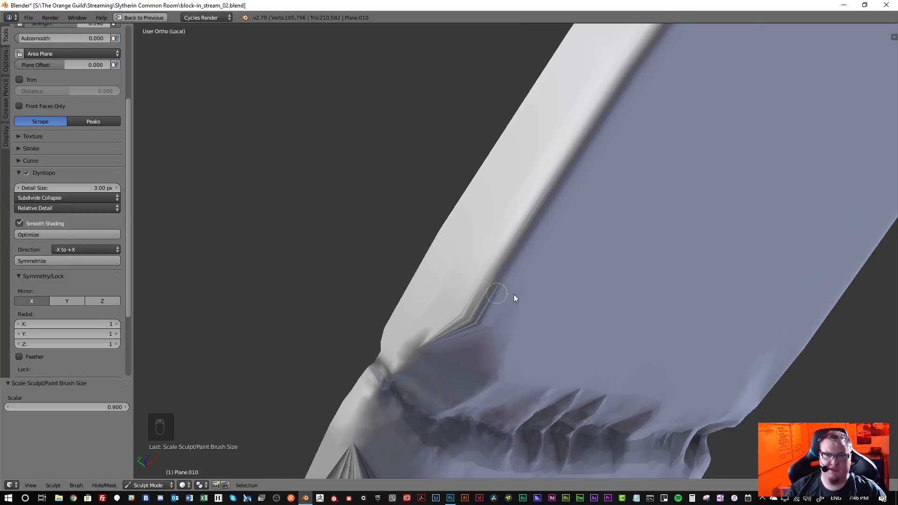
scroll(521, 287, "down", 3)
middle_click_drag(522, 286, 515, 251)
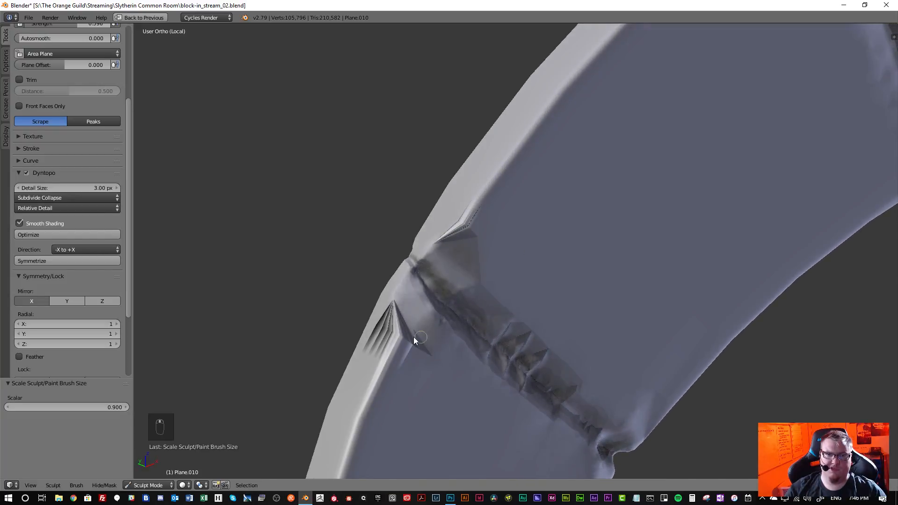
scroll(415, 341, "up", 4)
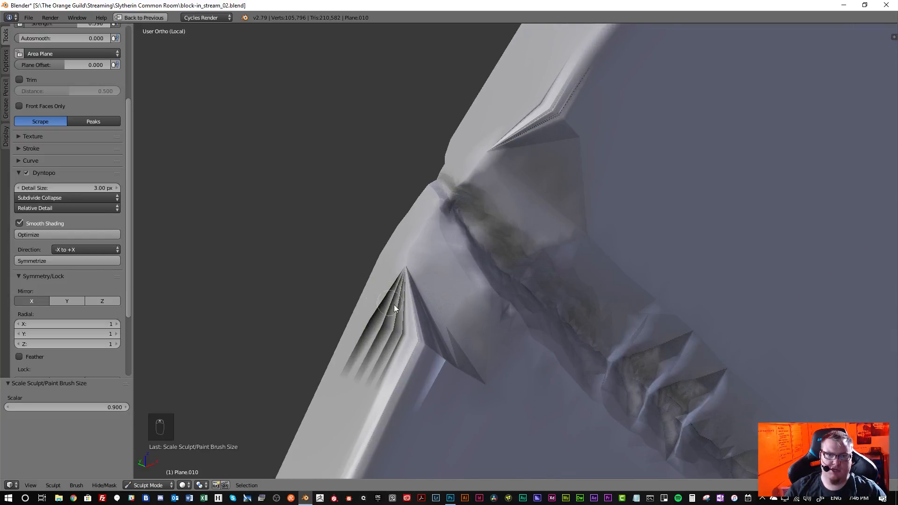
middle_click_drag(394, 308, 414, 300)
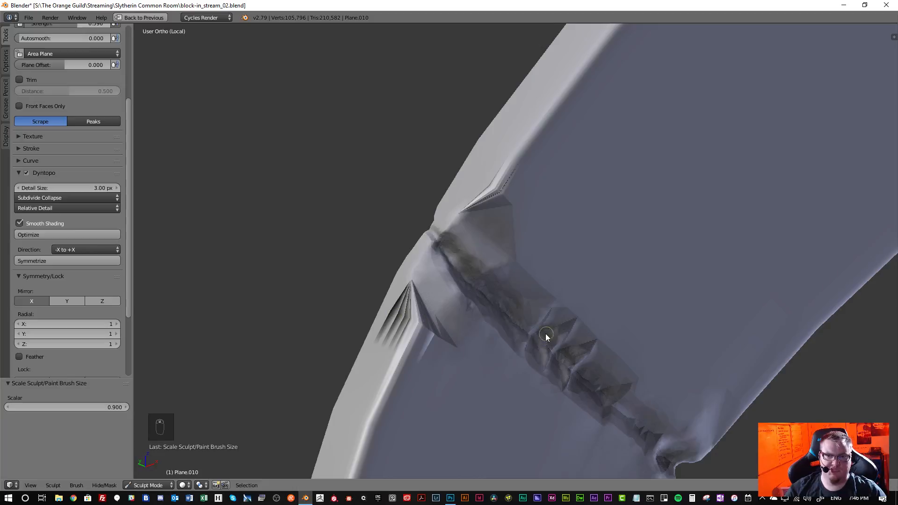
middle_click_drag(546, 335, 497, 347)
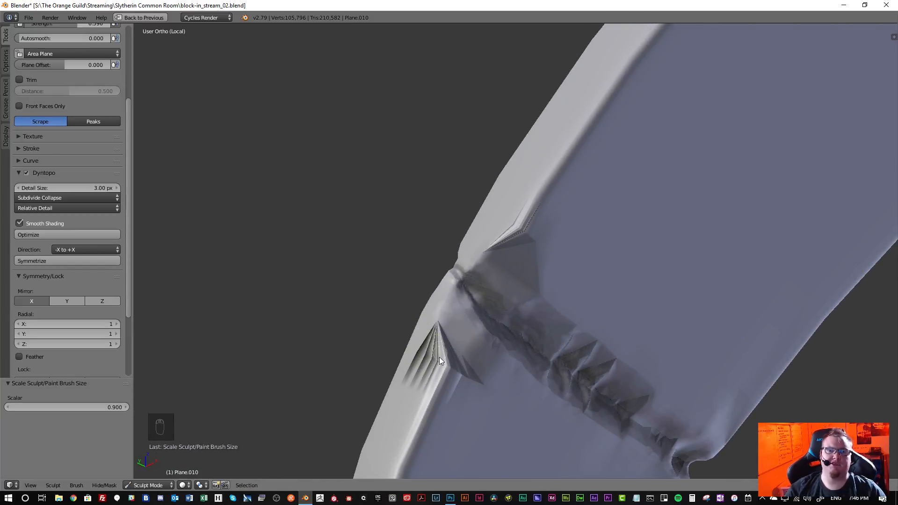
scroll(497, 240, "down", 2)
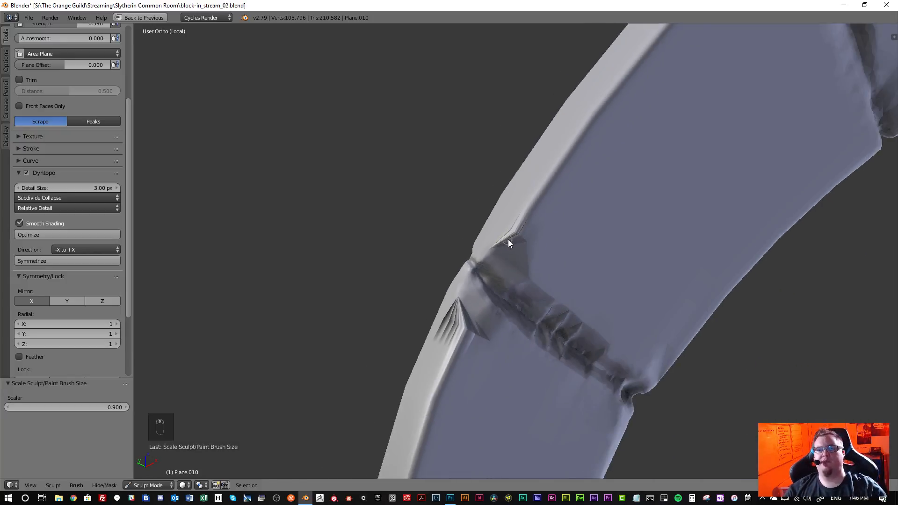
- Enlarge the scrape brush and scrape the front outer edge of the curved brick just above the slanted crease
key("bracketright")
key("bracketright")
key("bracketright")
key("bracketright")
key("bracketright")
key("bracketright")
key("bracketright")
key("bracketright")
key("bracketright")
key("bracketright")
key("bracketright")
key("bracketright")
key("bracketright")
key("bracketright")
key("bracketright")
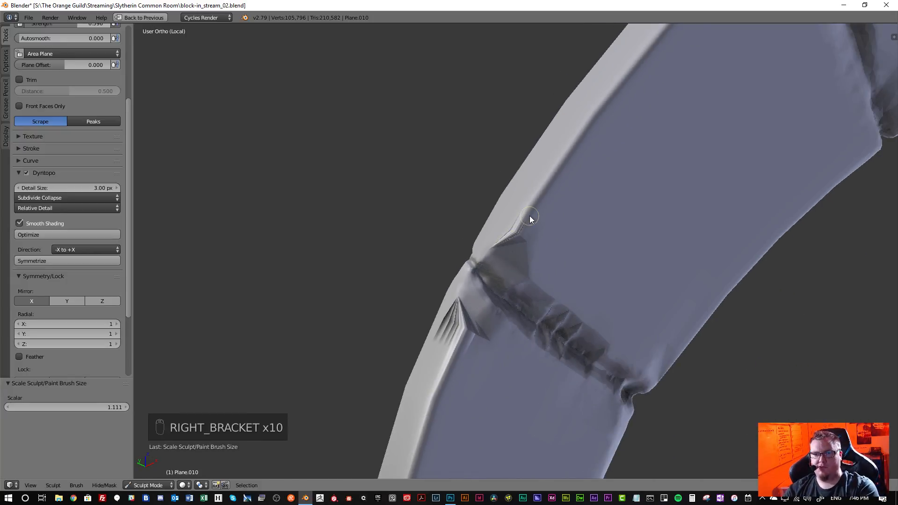
middle_click_drag(539, 193, 460, 337)
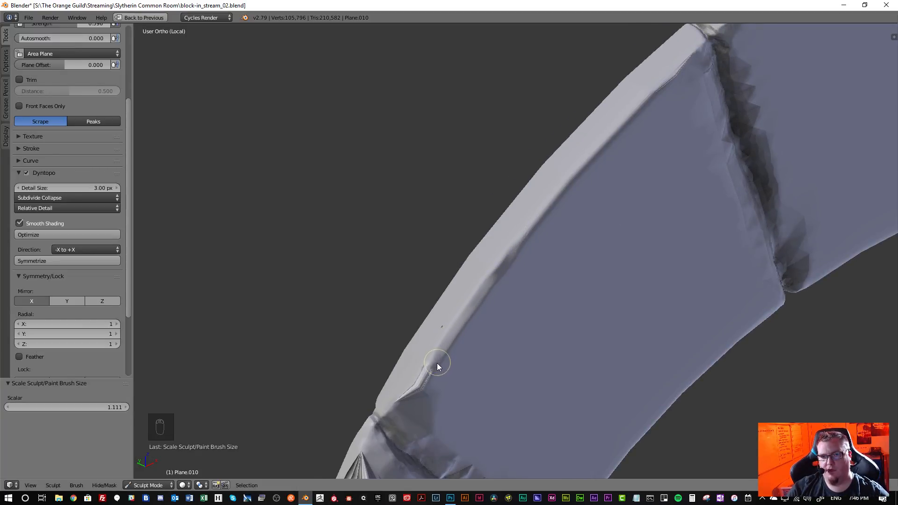
left_click_drag(418, 392, 432, 366)
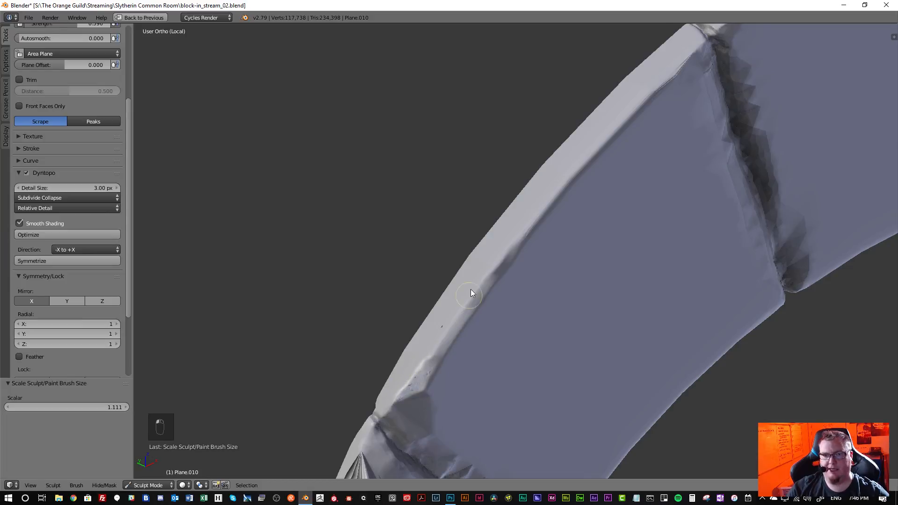
- Scrape along the rest of that brick's front outer edge up to the next crease, wearing it down unevenly
scroll(471, 290, "down", 3)
middle_click_drag(484, 292, 440, 274)
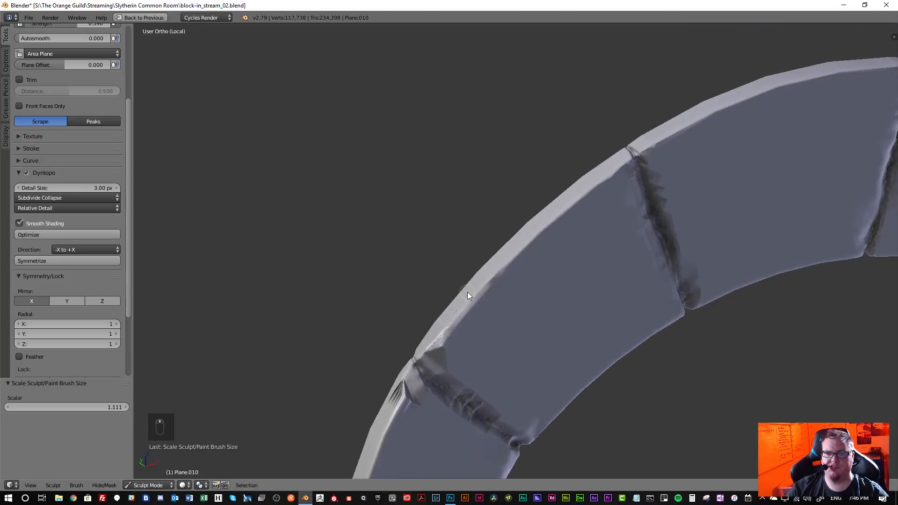
scroll(481, 303, "up", 4)
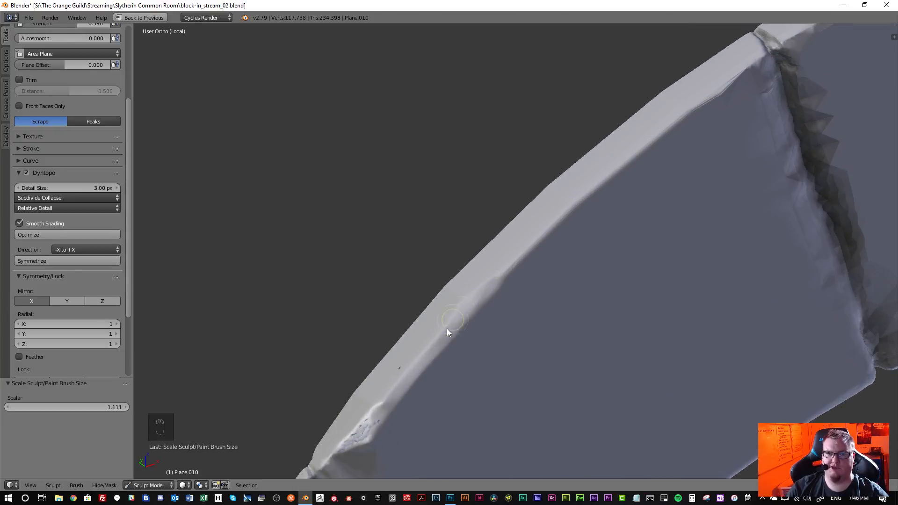
left_click_drag(506, 275, 512, 267)
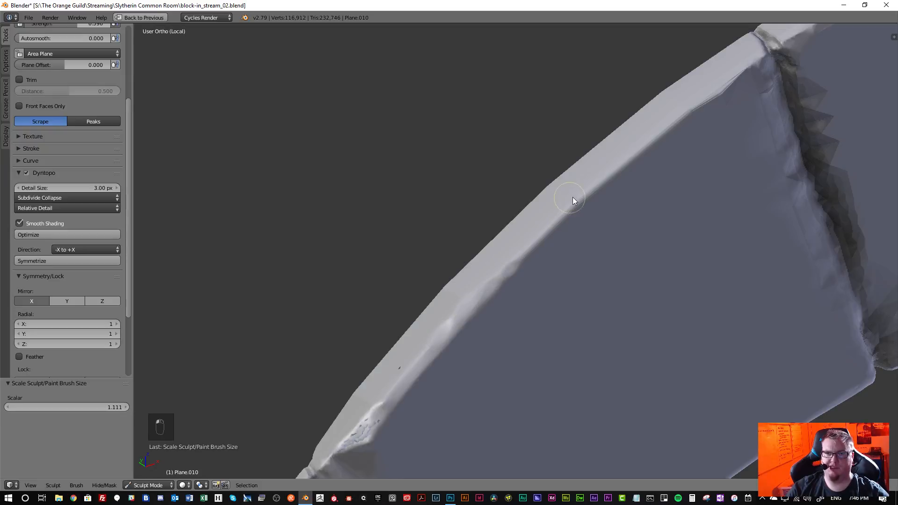
scroll(598, 184, "down", 3)
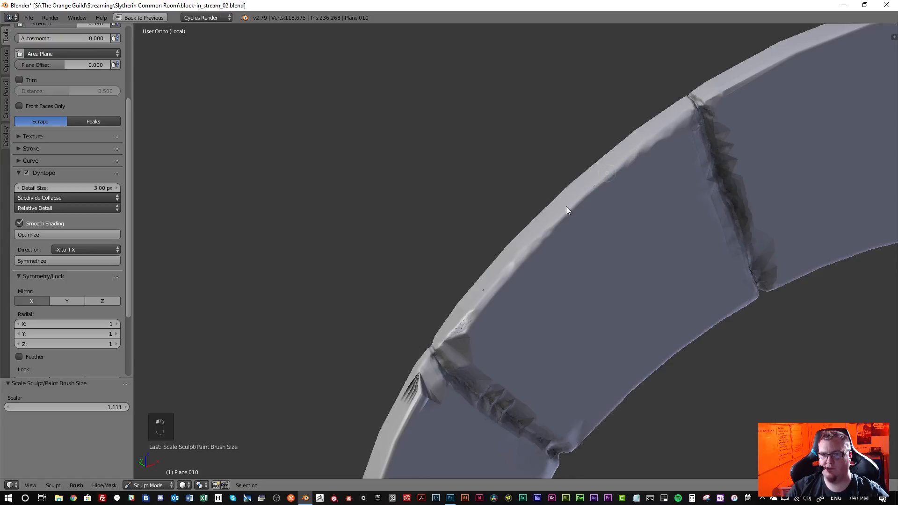
- Examine the scraped brick edge and the slanted crease both close up and against the whole arch
scroll(586, 198, "down", 5)
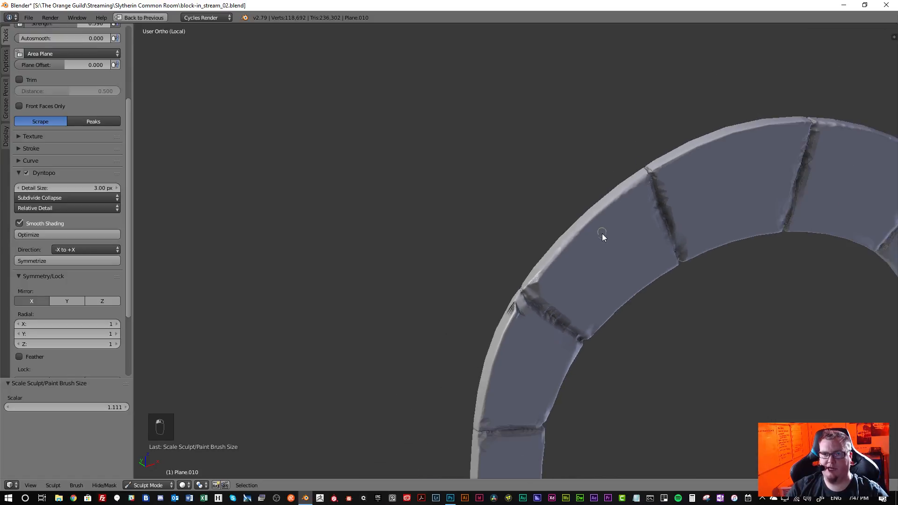
scroll(602, 234, "up", 3)
scroll(655, 252, "down", 5)
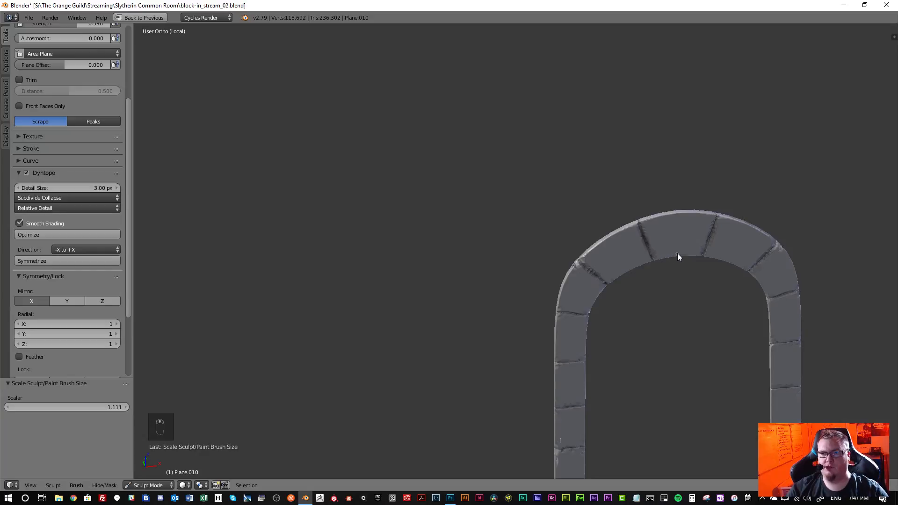
scroll(677, 254, "up", 8)
scroll(625, 203, "down", 5)
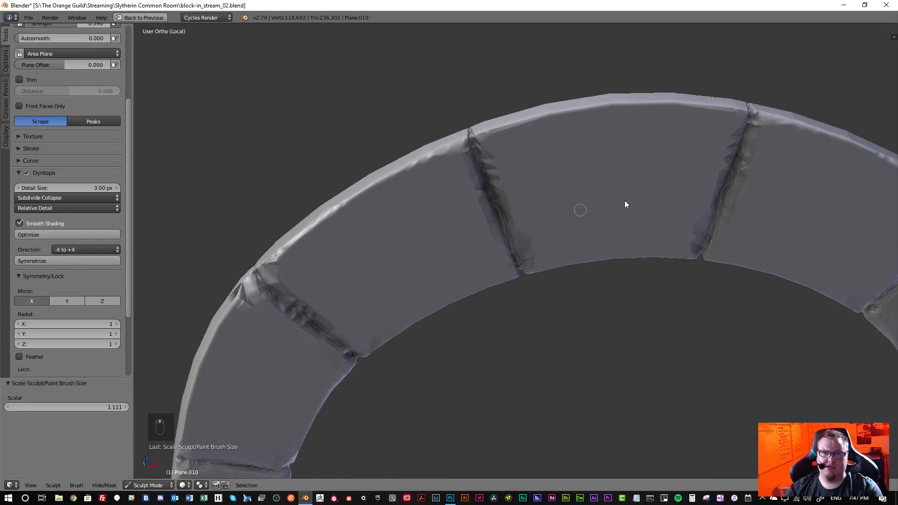
scroll(433, 240, "up", 4)
scroll(600, 260, "down", 2)
mouse_move(600, 260)
middle_mouse_down()
mouse_move(556, 253)
mouse_move(589, 273)
middle_mouse_up()
mouse_move(531, 274)
middle_mouse_down()
mouse_move(288, 262)
mouse_move(301, 255)
middle_mouse_up()
scroll(394, 231, "up", 6)
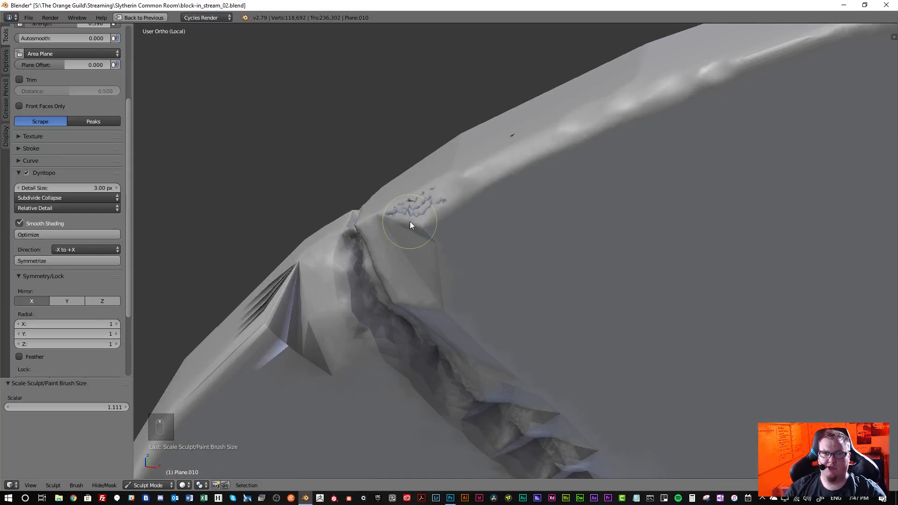
middle_click_drag(407, 260, 491, 204)
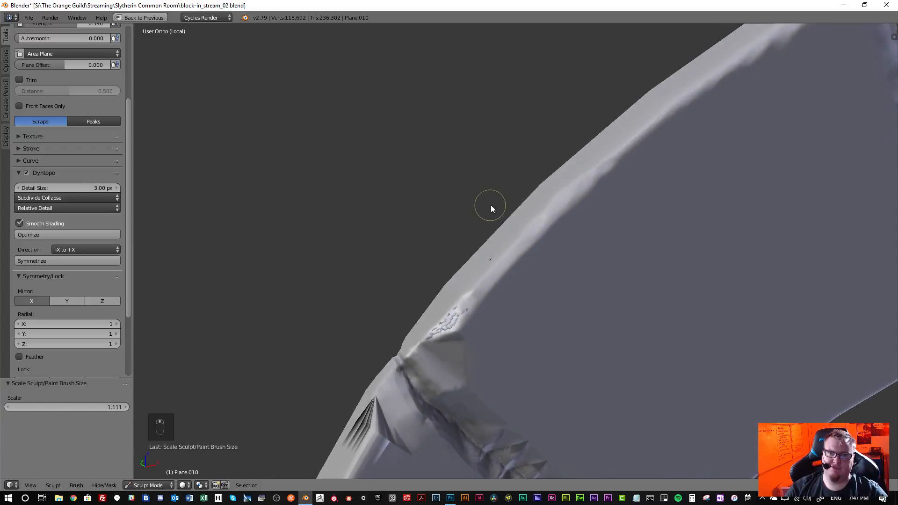
scroll(528, 341, "down", 1)
scroll(540, 328, "down", 1)
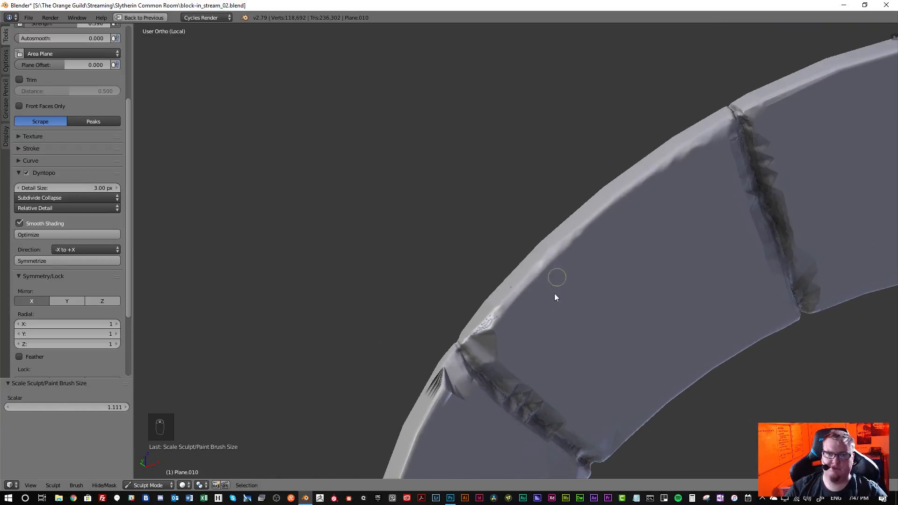
scroll(565, 277, "down", 3)
scroll(507, 313, "up", 6)
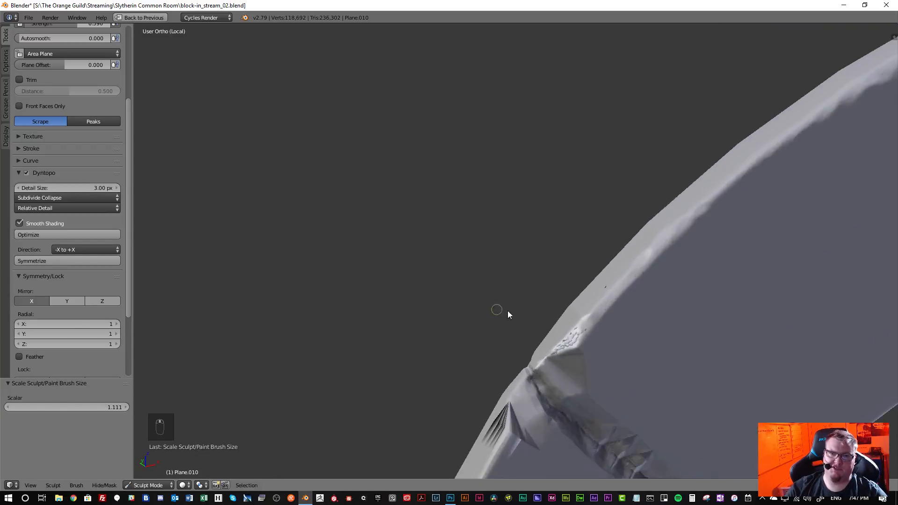
- Smooth the rough, pitted patch on the curved brick's front outer edge just above the slanted crease
scroll(580, 365, "up", 3)
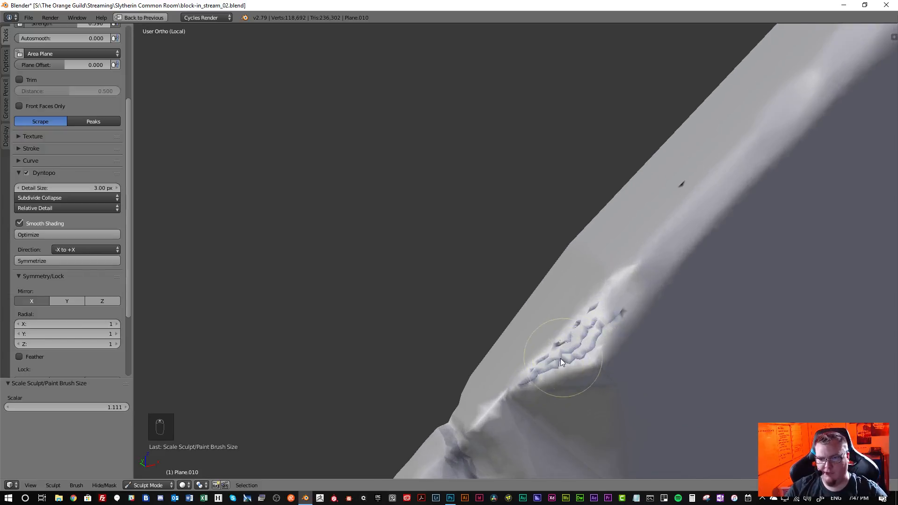
scroll(555, 367, "up", 2)
mouse_move(543, 328)
middle_mouse_down()
mouse_move(518, 310)
mouse_move(557, 338)
mouse_move(532, 312)
mouse_move(537, 335)
middle_mouse_up()
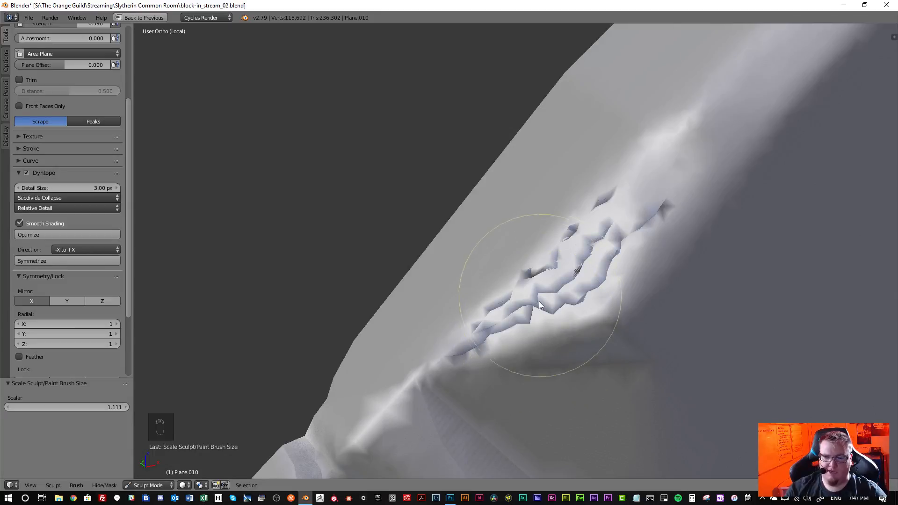
mouse_move(561, 295)
left_mouse_down("shift")
mouse_move(557, 302)
mouse_move(571, 307)
mouse_move(574, 260)
mouse_move(614, 219)
mouse_move(553, 299)
mouse_move(464, 352)
mouse_move(588, 338)
mouse_move(611, 322)
left_mouse_up("shift")
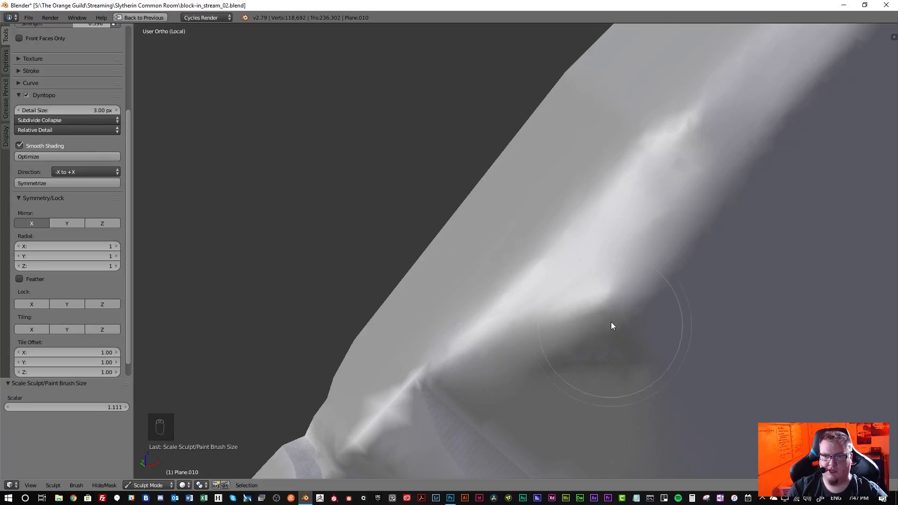
- Smooth out the small dark pit on the curved brick's outer rim, slightly farther up from the slanted crease
scroll(602, 309, "down", 9)
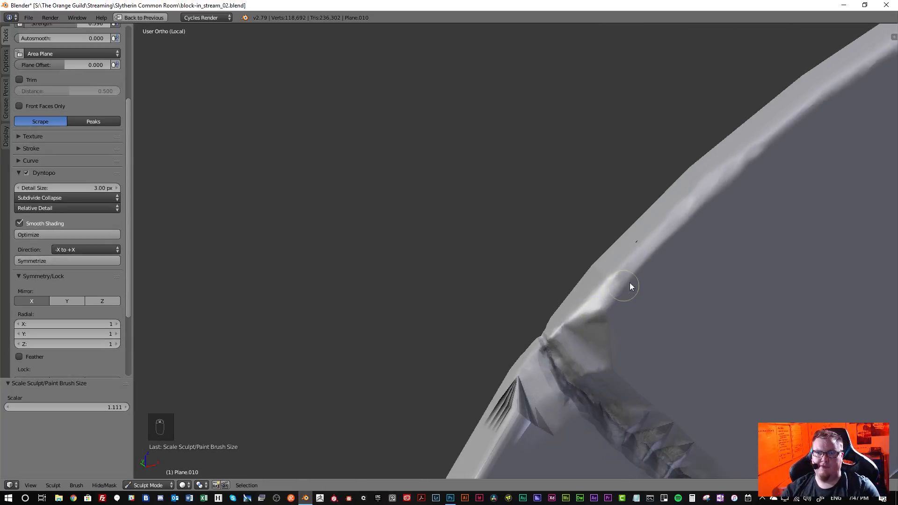
middle_click_drag(630, 283, 637, 318)
scroll(639, 294, "up", 5)
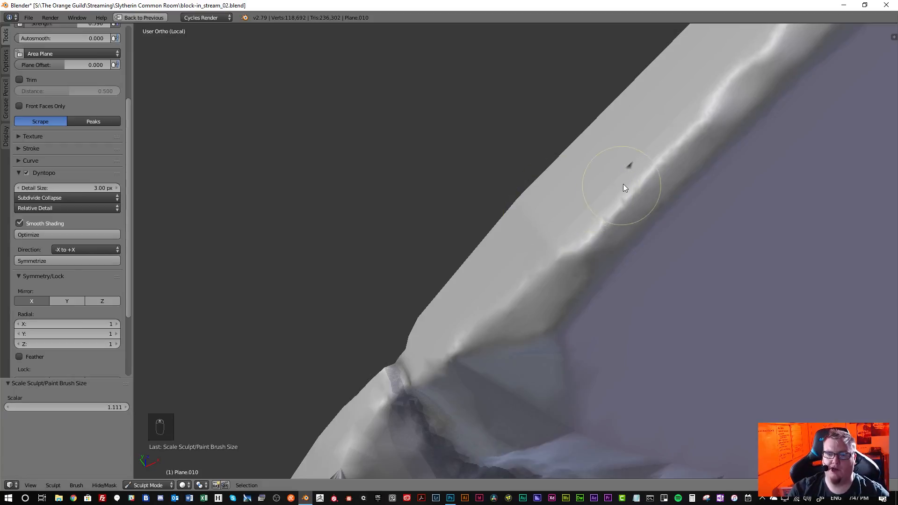
left_click_drag(629, 165, 597, 257, "shift")
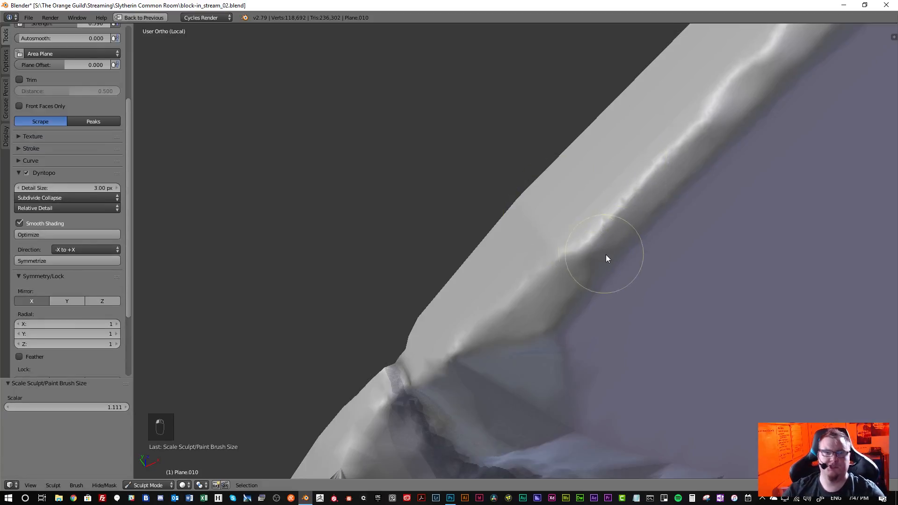
- Smooth the jagged ridges on the outer corner of the brick just below the slanted crease
middle_click_drag(605, 255, 602, 278)
scroll(507, 357, "up", 4)
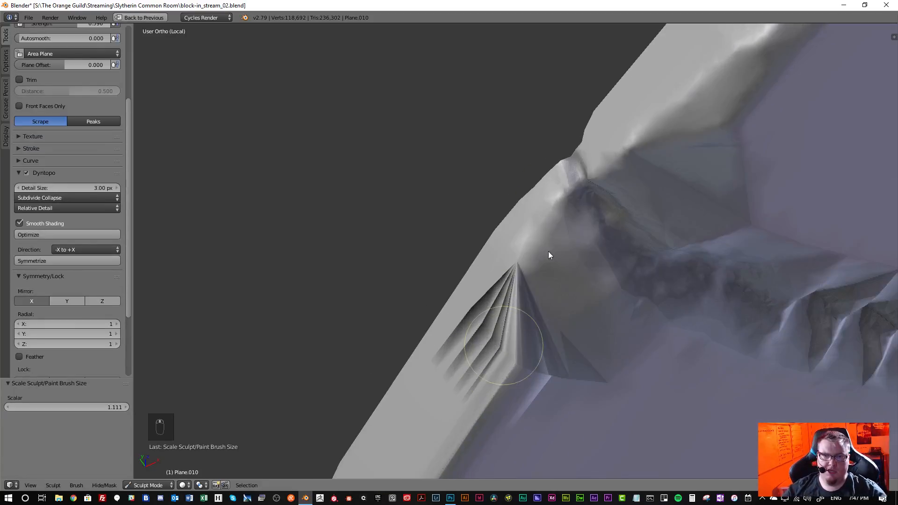
mouse_move(492, 316)
left_mouse_down("shift")
mouse_move(509, 287)
mouse_move(523, 307)
mouse_move(502, 322)
mouse_move(486, 368)
mouse_move(521, 345)
mouse_move(487, 369)
left_mouse_up("shift")
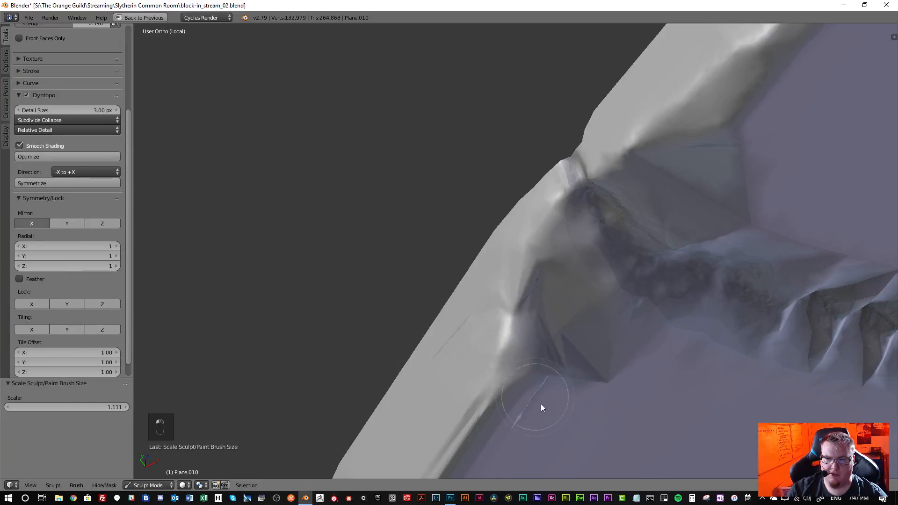
mouse_move(541, 404)
left_mouse_down("shift")
mouse_move(579, 393)
mouse_move(594, 377)
mouse_move(553, 369)
mouse_move(521, 409)
mouse_move(533, 371)
mouse_move(467, 353)
left_mouse_up("shift")
mouse_move(526, 295)
left_mouse_down("shift")
mouse_move(561, 263)
mouse_move(537, 248)
mouse_move(528, 337)
left_mouse_up("shift")
- Check the smoothed corners against the whole arch and scrape the outer corner of the brick just above the slanted crease
scroll(528, 347, "down", 5)
scroll(544, 313, "down", 4)
middle_click_drag(593, 328, 546, 258)
scroll(582, 301, "up", 6)
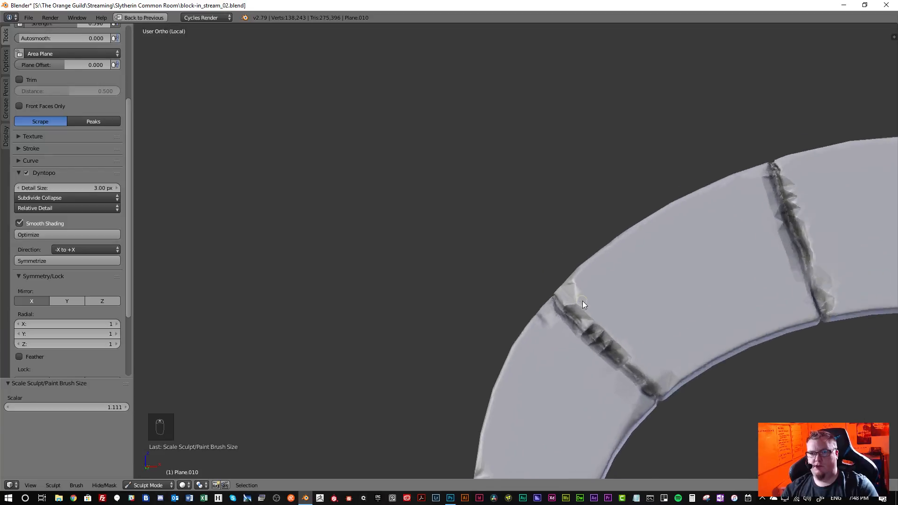
scroll(501, 219, "down", 6)
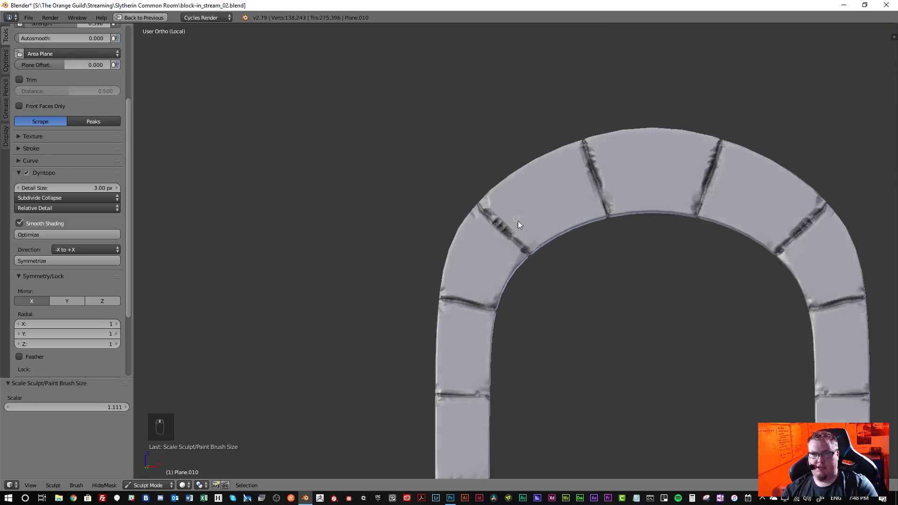
middle_click_drag(518, 221, 535, 244)
scroll(487, 189, "up", 6)
scroll(487, 190, "up", 3)
middle_click_drag(490, 167, 529, 309, "shift")
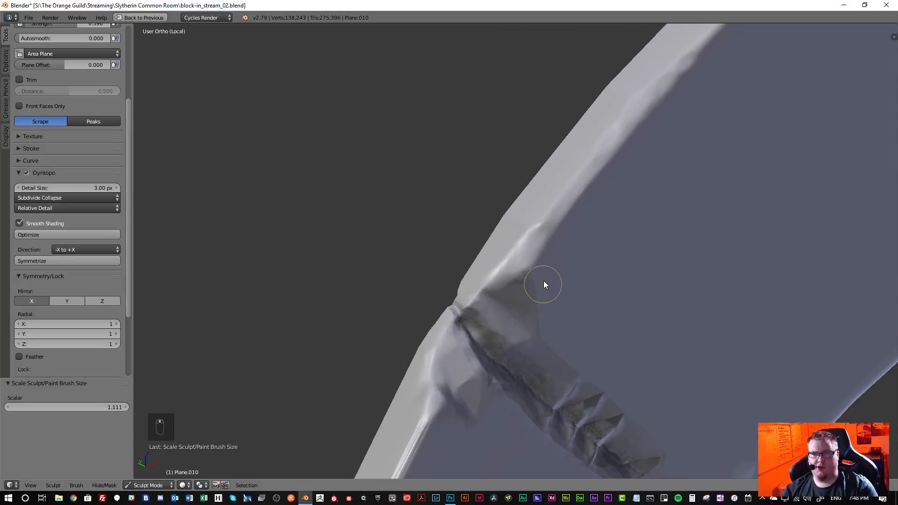
scroll(544, 280, "up", 2)
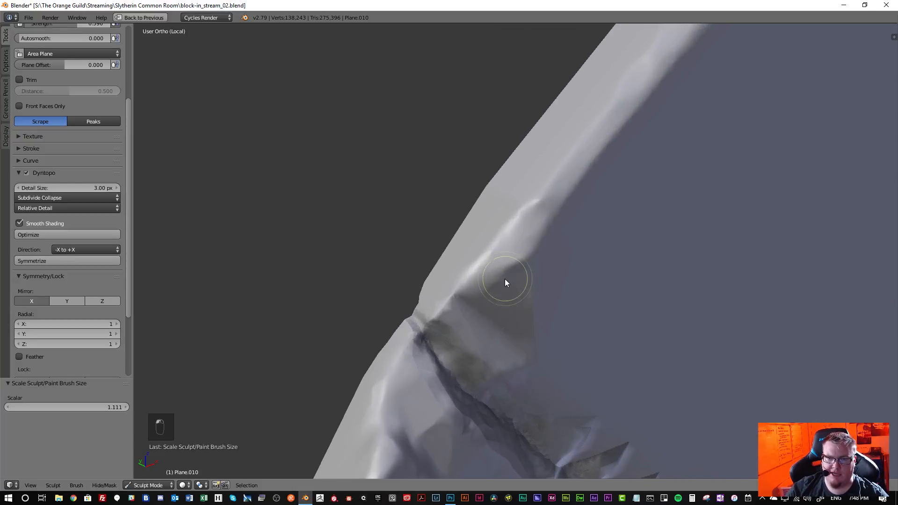
left_click_drag(540, 237, 527, 217)
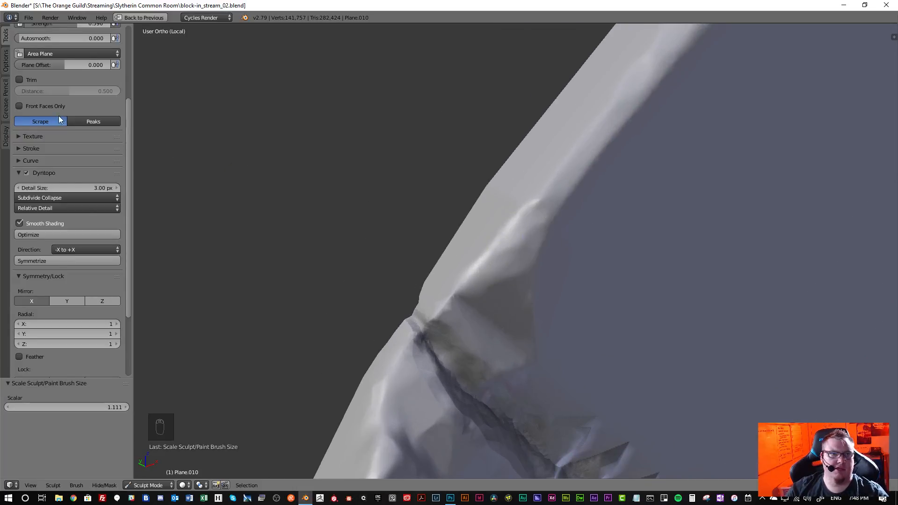
- Try the Pinch/Magnify brush on the curved brick's front outer edge above the slanted crease and undo the stroke
scroll(81, 141, "up", 6)
left_click(81, 84)
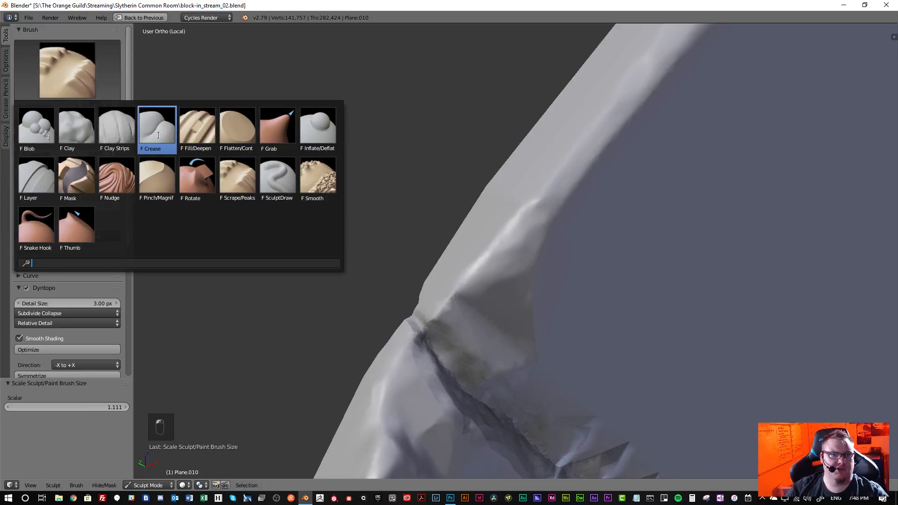
left_click(167, 188)
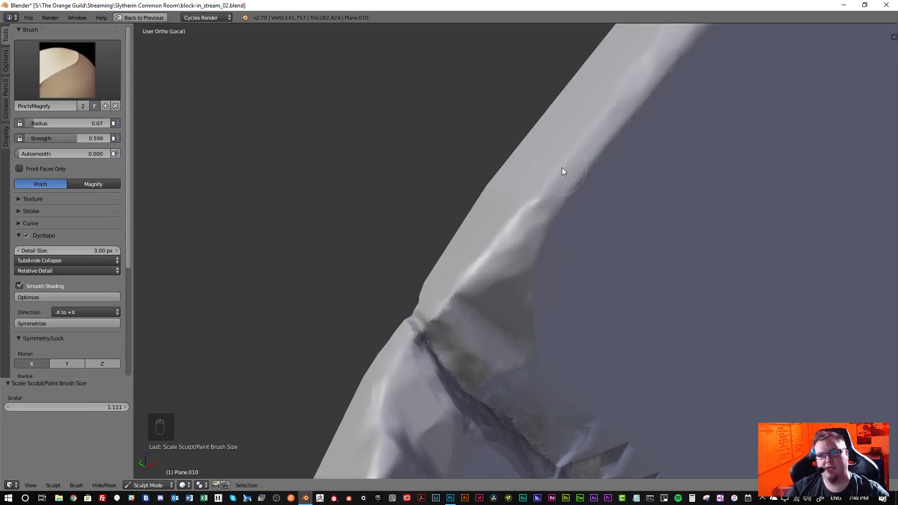
scroll(564, 173, "down", 3)
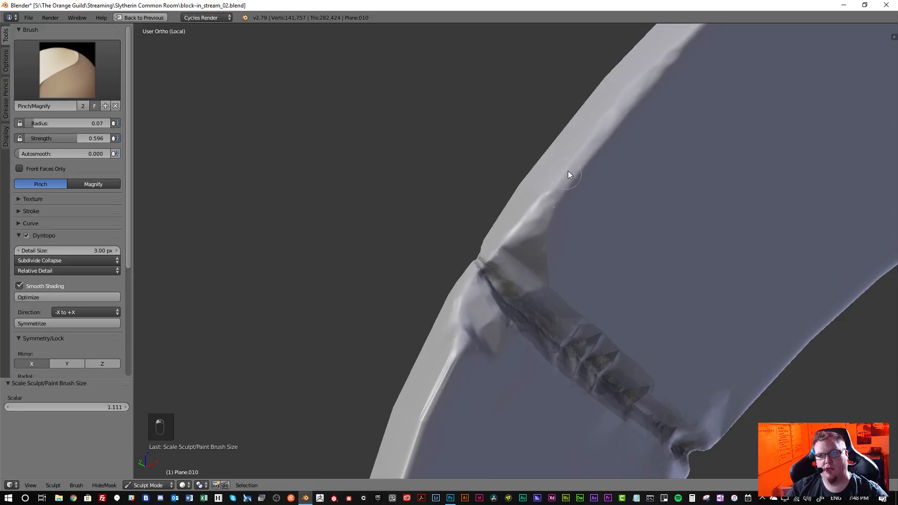
scroll(560, 182, "up", 3)
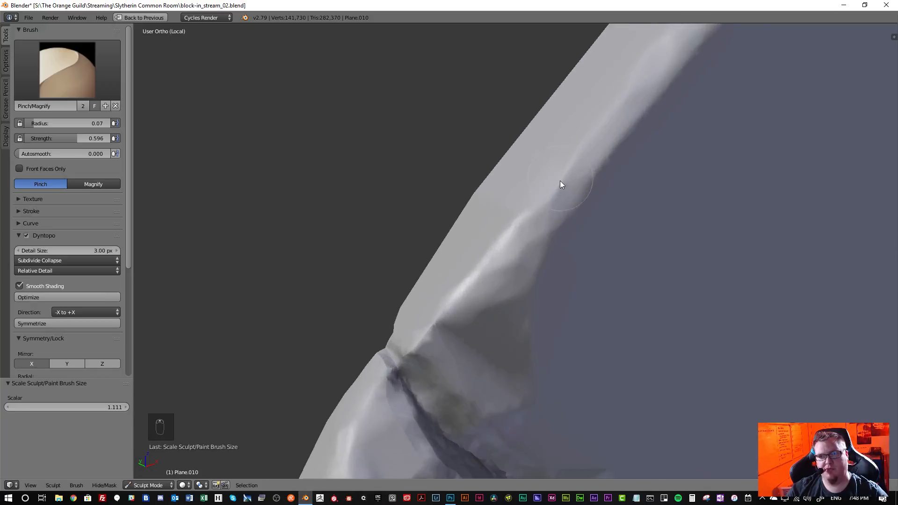
scroll(576, 234, "down", 3)
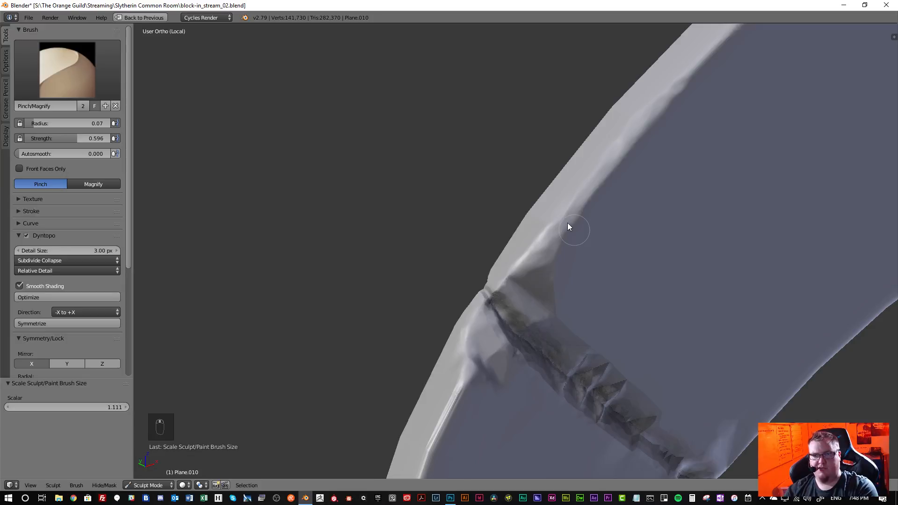
key("ctrl+z")
- Enlarge the pinch brush to a radius of 0.14, try pinching the same outer edge, and undo the stroke
key("bracketright")
key("bracketright")
key("bracketright")
key("bracketright")
key("bracketright")
key("bracketright")
key("bracketright")
key("bracketright")
key("bracketright")
key("bracketright")
key("bracketright")
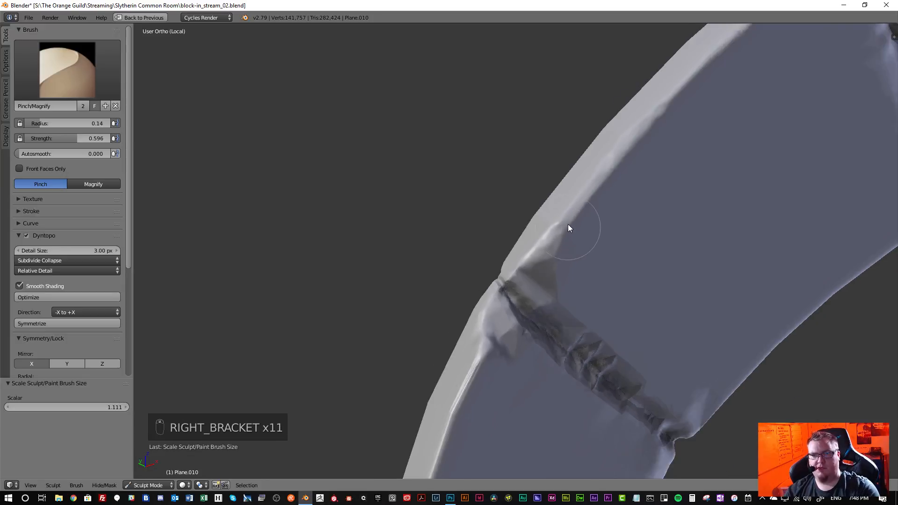
scroll(579, 230, "down", 2)
scroll(570, 215, "up", 2)
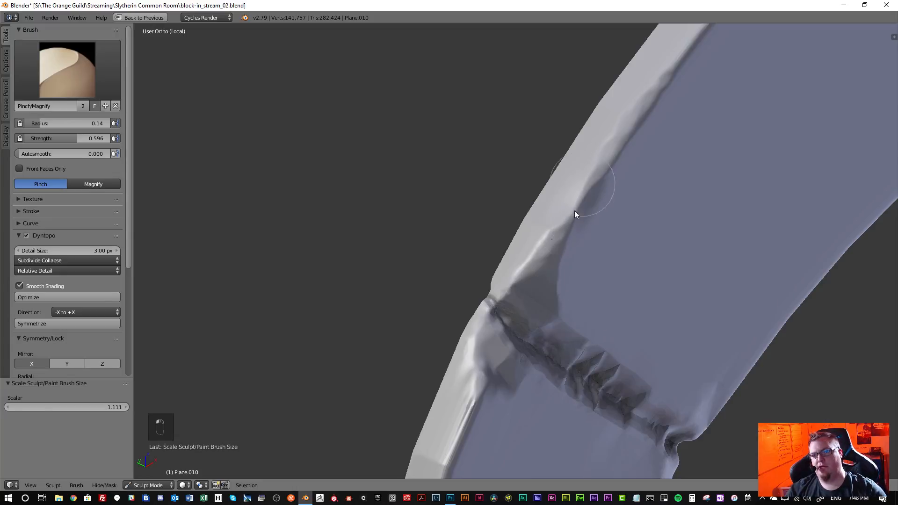
mouse_move(604, 148)
left_mouse_down()
mouse_move(596, 178)
mouse_move(599, 163)
left_mouse_up()
mouse_move(609, 211)
middle_mouse_down()
mouse_move(514, 173)
mouse_move(590, 216)
mouse_move(580, 255)
mouse_move(569, 220)
middle_mouse_up()
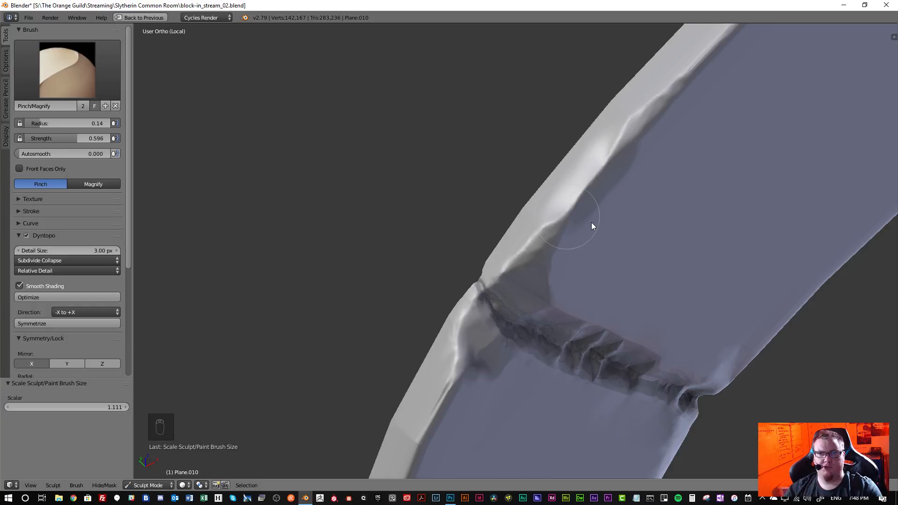
key("ctrl+z")
- Switch the arch to wireframe display and examine the mesh density around the slanted crease and the smoothed corners
mouse_move(583, 230)
middle_mouse_down()
mouse_move(523, 198)
mouse_move(505, 229)
middle_mouse_up()
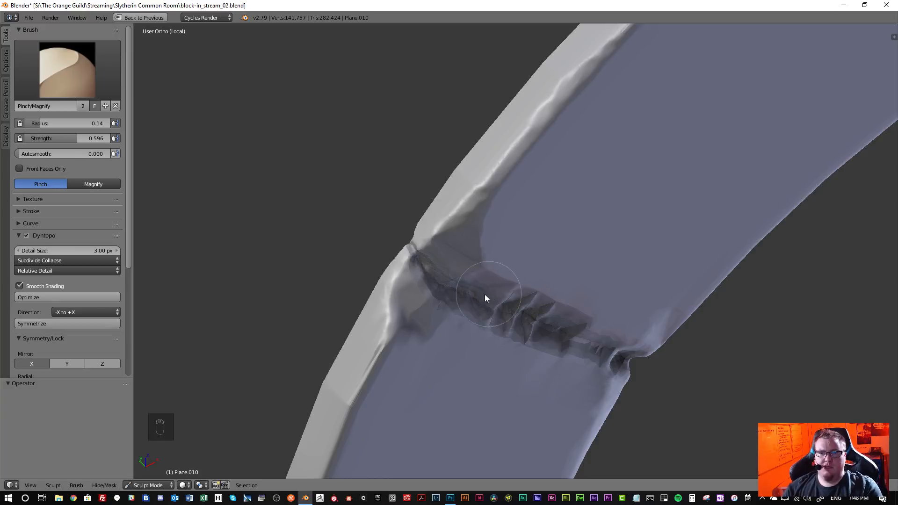
middle_click_drag(485, 295, 466, 247)
middle_click_drag(483, 314, 474, 202, "shift")
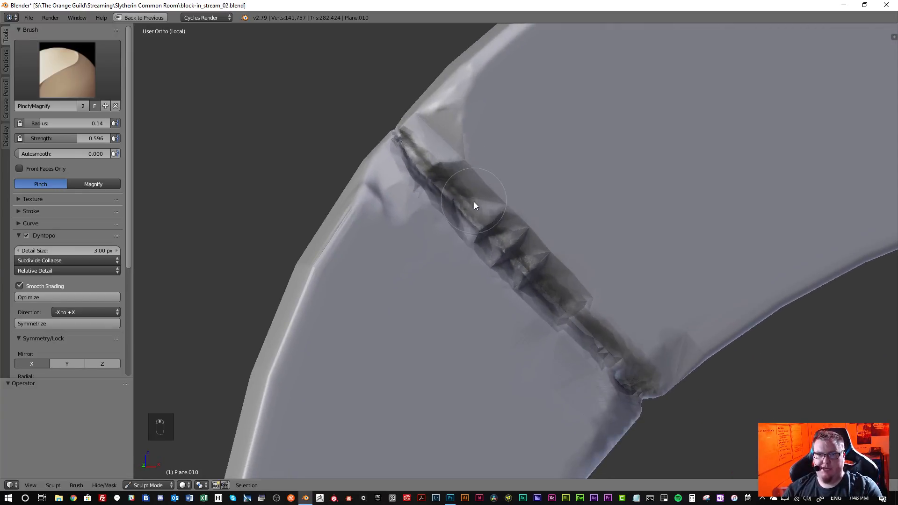
scroll(470, 257, "up", 3)
key("z")
scroll(483, 250, "down", 2)
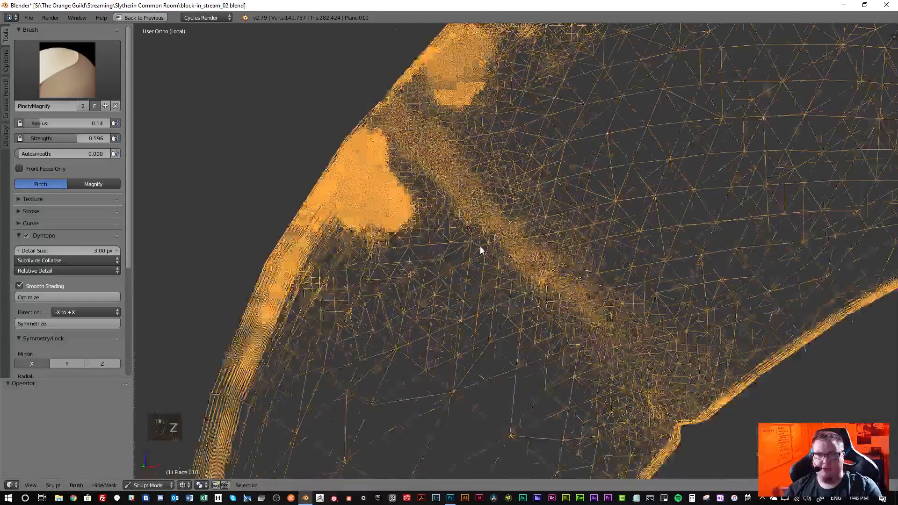
scroll(481, 253, "down", 2)
scroll(468, 264, "up", 4)
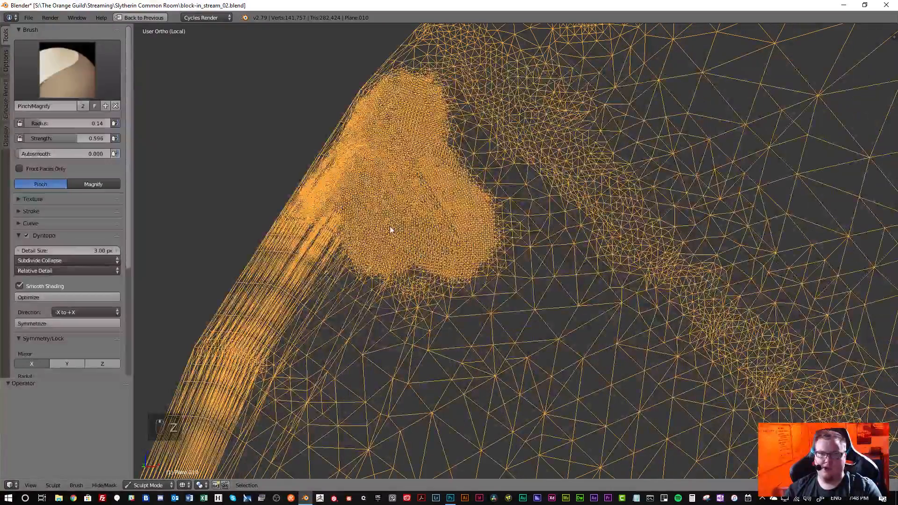
- Switch back to the Scrape/Peaks brush and reduce its radius to 0.05
left_click(68, 74)
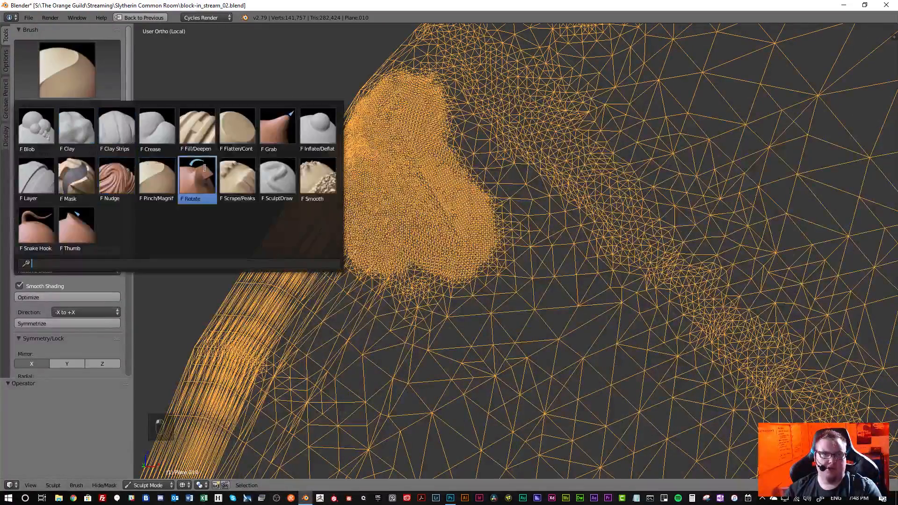
left_click(224, 176)
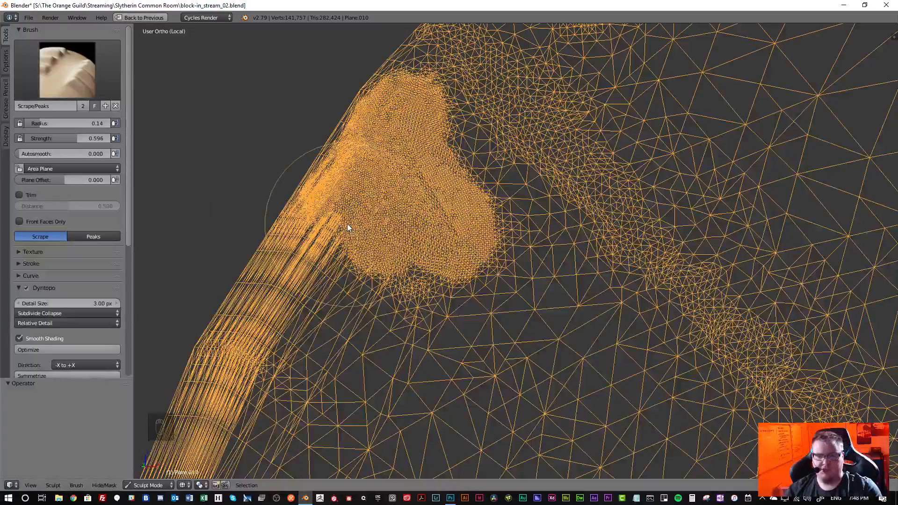
key("bracketleft")
key("bracketleft")
key("bracketleft")
key("bracketleft")
key("bracketleft")
key("bracketleft")
key("bracketleft")
key("bracketleft")
key("bracketleft")
key("bracketleft")
key("bracketleft")
key("bracketleft")
key("bracketleft")
key("bracketleft")
key("bracketleft")
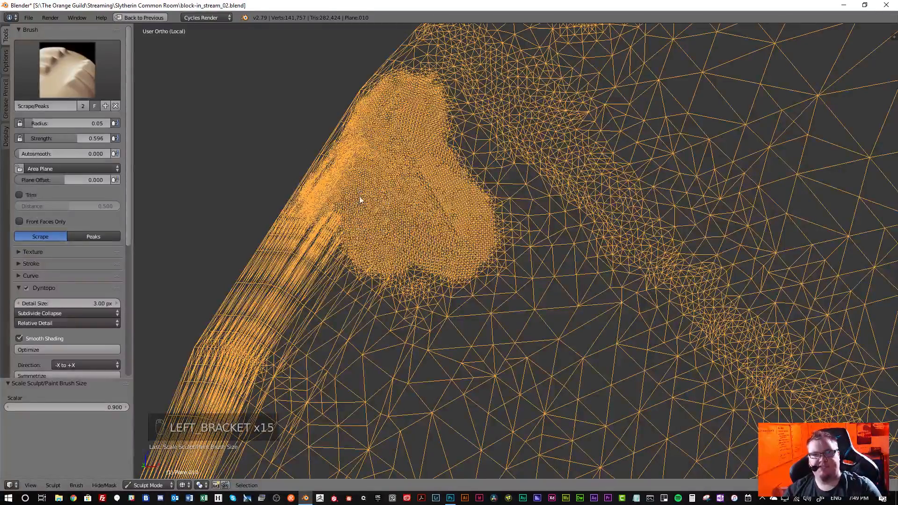
- Examine the wireframe of the smoothed brick corner, the outer rim below it and the neighbouring crease close up
scroll(373, 209, "up", 4)
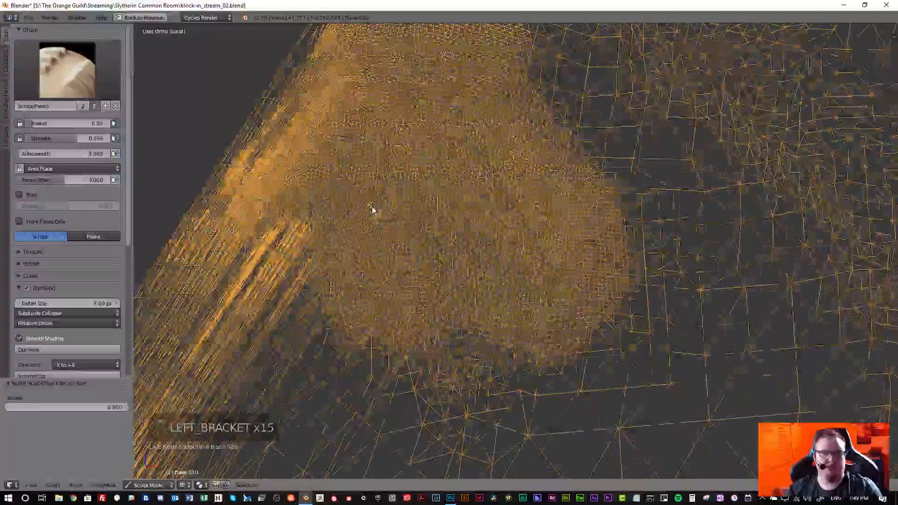
scroll(378, 207, "down", 2)
middle_click_drag(383, 203, 405, 250, "shift")
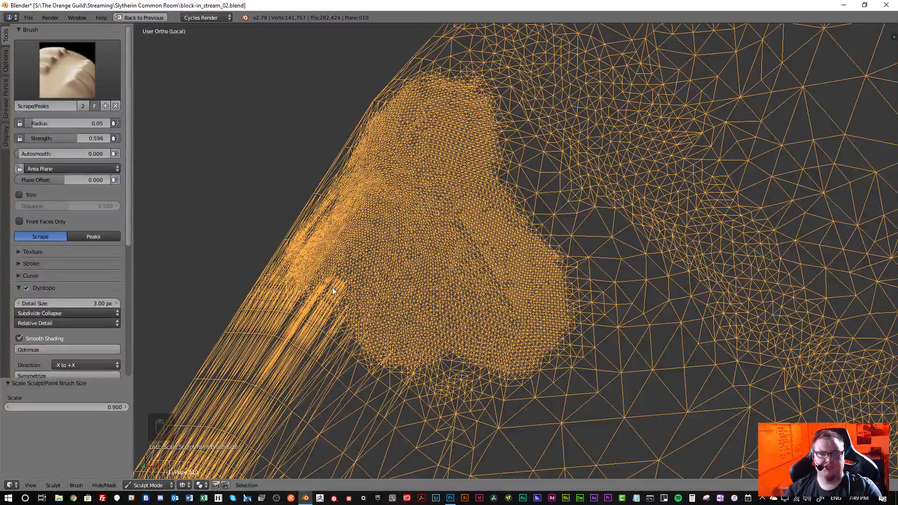
middle_click_drag(337, 329, 475, 134, "shift")
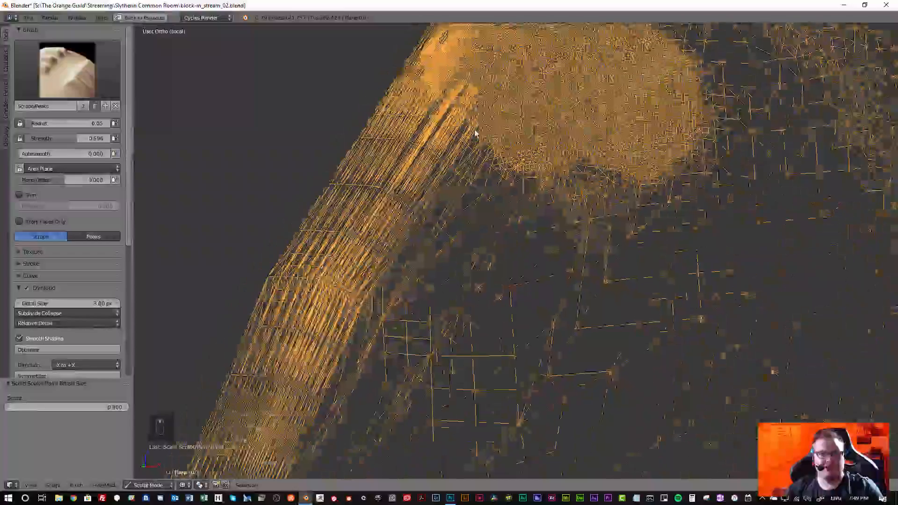
scroll(411, 211, "up", 5)
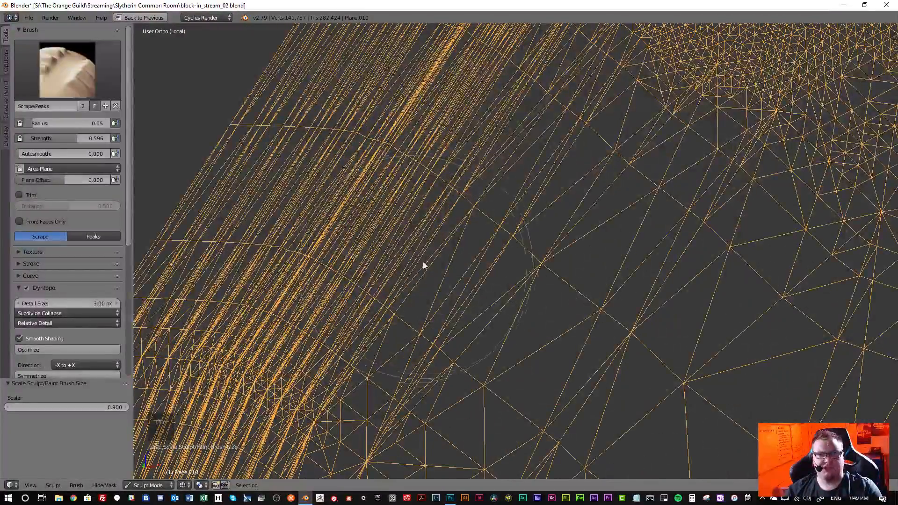
scroll(419, 215, "down", 4)
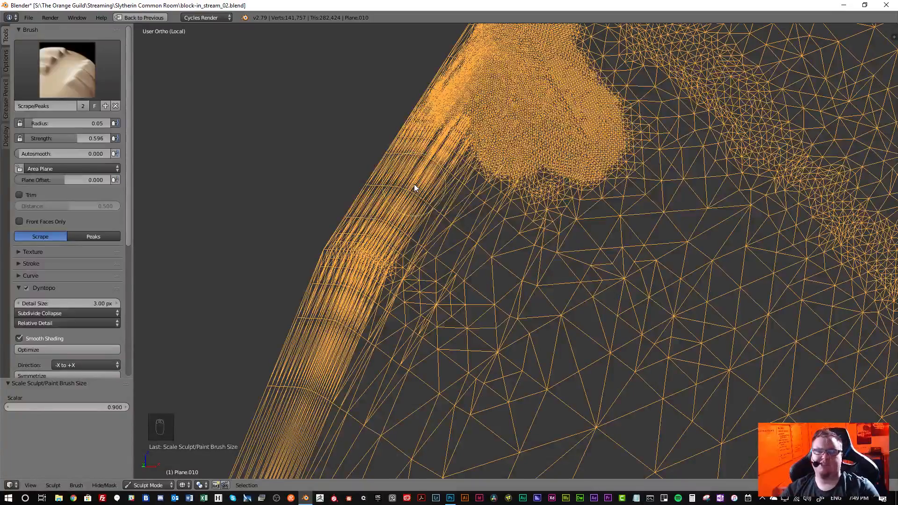
mouse_move(415, 187)
middle_mouse_down()
mouse_move(498, 164)
mouse_move(502, 179)
mouse_move(474, 220)
middle_mouse_up()
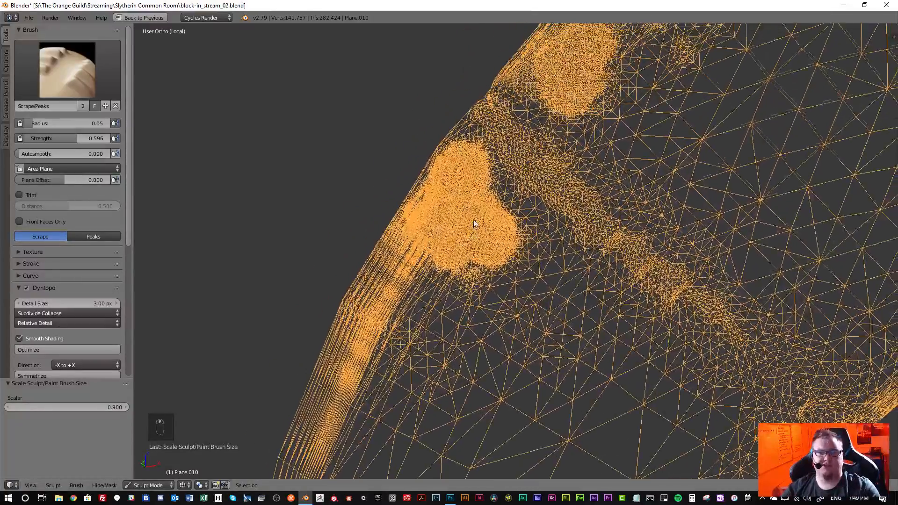
scroll(497, 157, "up", 6)
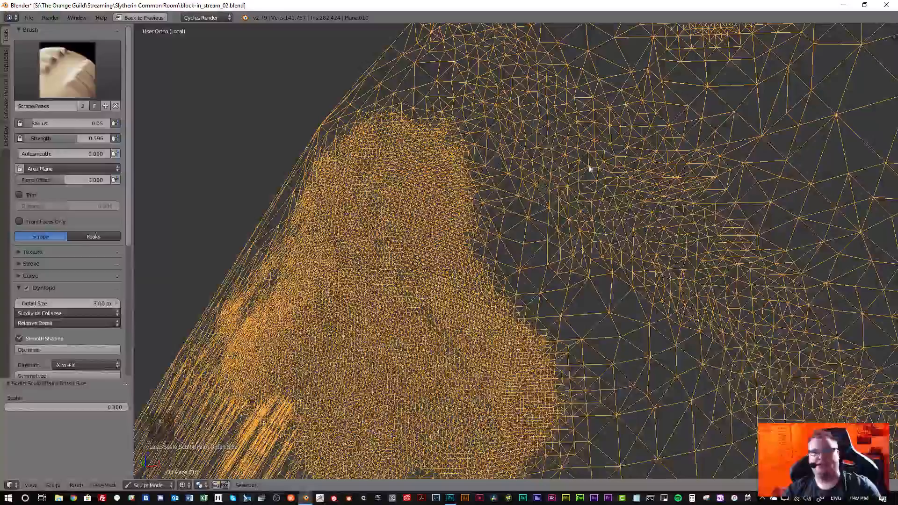
- Reduce the Scrape/Peaks brush radius to 0.04 and scrape the coarse mesh of the brick corner beside the slanted crease in wireframe display
scroll(589, 170, "down", 1)
mouse_move(588, 171)
middle_mouse_down("shift")
mouse_move(447, 222)
mouse_move(459, 229)
mouse_move(434, 172)
mouse_move(443, 249)
mouse_move(448, 180)
mouse_move(401, 160)
mouse_move(379, 138)
mouse_move(382, 148)
mouse_move(345, 161)
middle_mouse_up("shift")
key("z")
key("z")
mouse_move(457, 243)
middle_mouse_down()
mouse_move(473, 190)
mouse_move(435, 168)
mouse_move(476, 220)
mouse_move(482, 257)
mouse_move(491, 227)
mouse_move(467, 230)
mouse_move(483, 243)
mouse_move(465, 239)
middle_mouse_up()
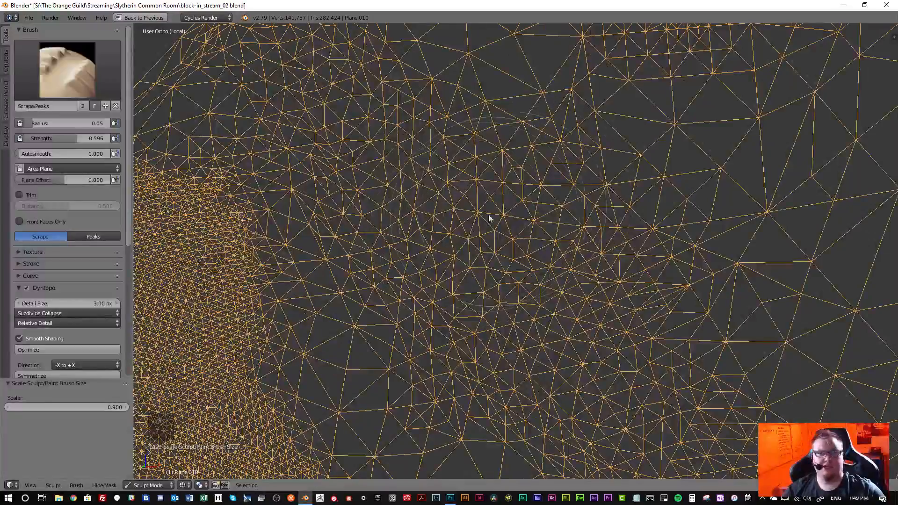
key("bracketleft")
key("bracketleft")
key("bracketleft")
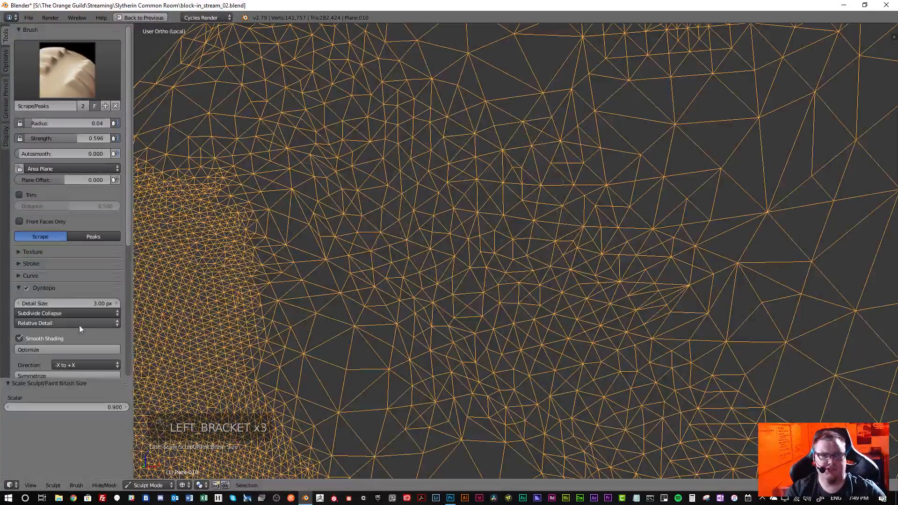
left_click(471, 197)
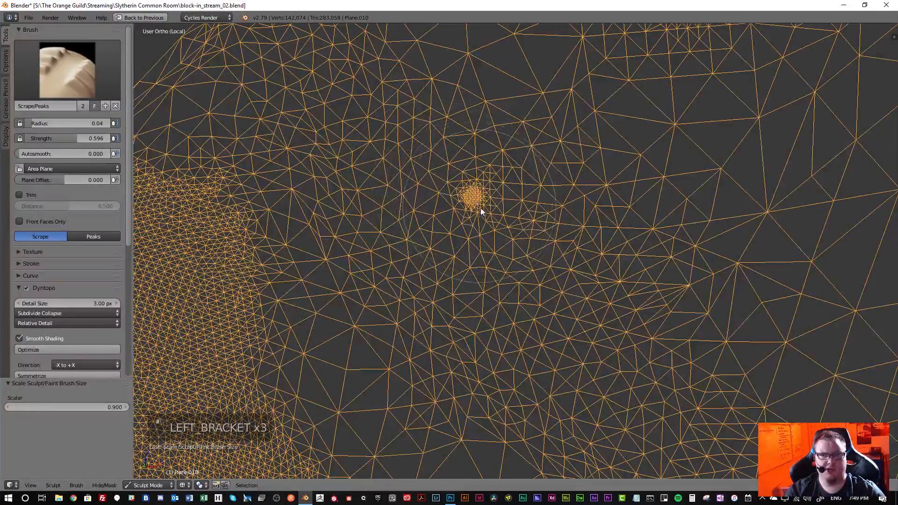
mouse_move(501, 240)
left_mouse_down()
mouse_move(545, 248)
mouse_move(512, 284)
left_mouse_up()
mouse_move(451, 197)
left_mouse_down()
mouse_move(445, 186)
mouse_move(463, 147)
left_mouse_up()
- Smooth the freshly scraped brick corner beside the crease, checking its shape in both wireframe and solid display
key("z")
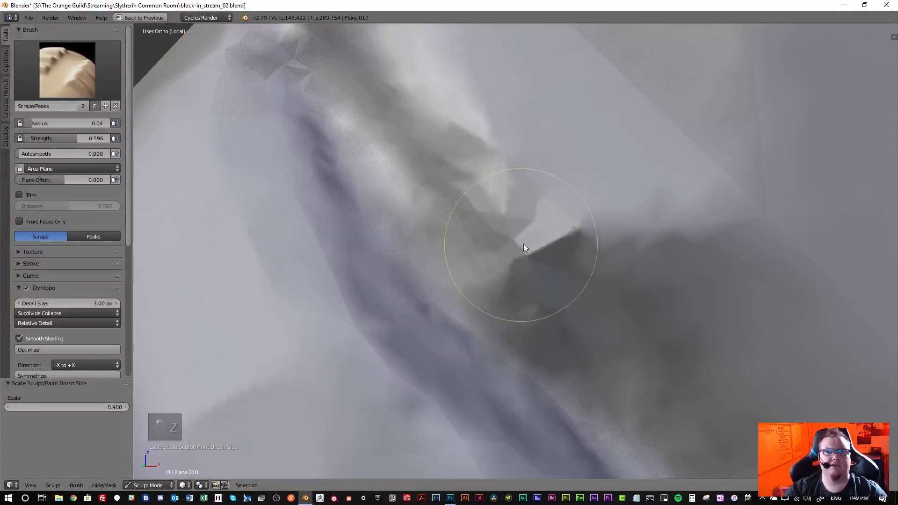
mouse_move(530, 263)
middle_mouse_down()
mouse_move(508, 220)
mouse_move(530, 221)
middle_mouse_up()
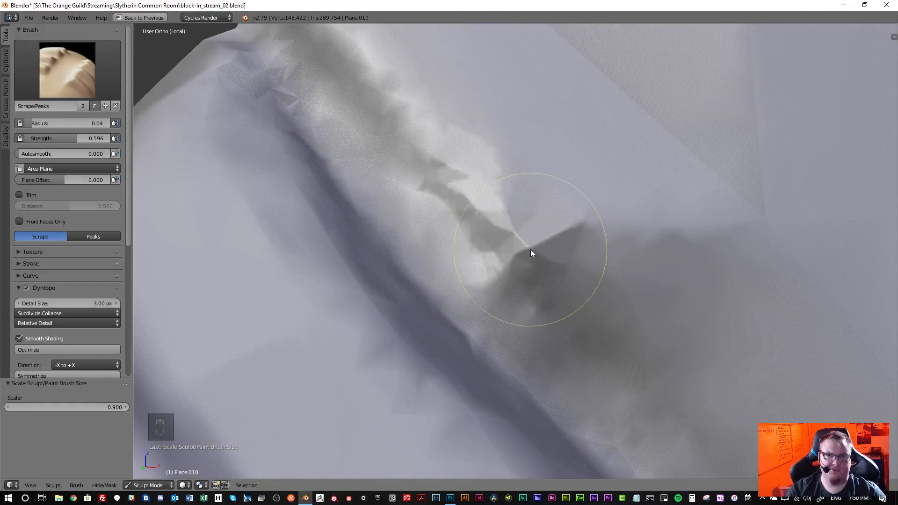
key("z")
key("s")
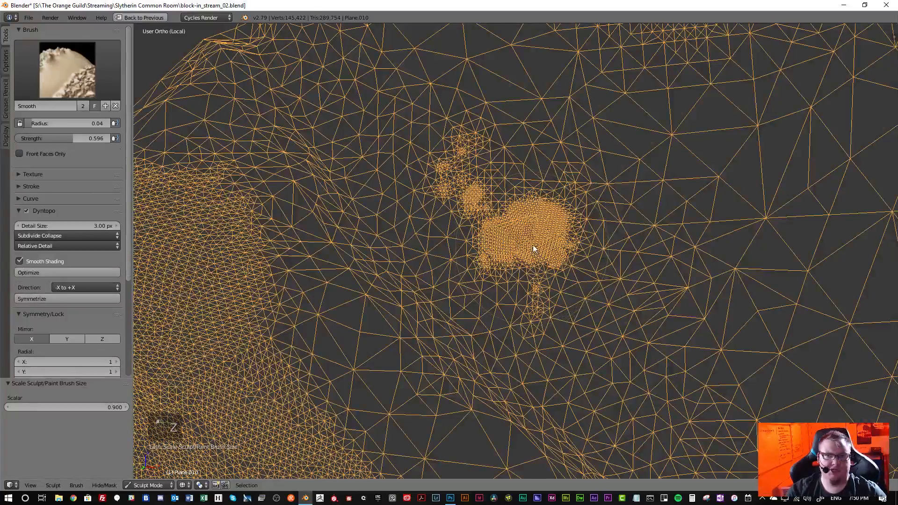
mouse_move(539, 242)
left_mouse_down("shift")
mouse_move(517, 240)
mouse_move(528, 249)
mouse_move(512, 225)
mouse_move(493, 226)
left_mouse_up("shift")
key("z")
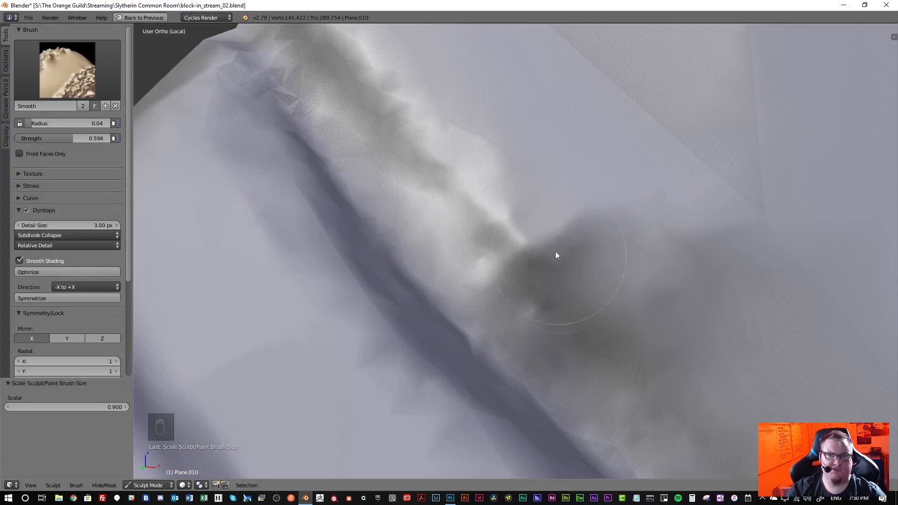
mouse_move(556, 252)
left_mouse_down()
mouse_move(501, 229)
mouse_move(483, 253)
mouse_move(512, 283)
mouse_move(540, 289)
mouse_move(546, 259)
mouse_move(498, 252)
mouse_move(546, 249)
left_mouse_up()
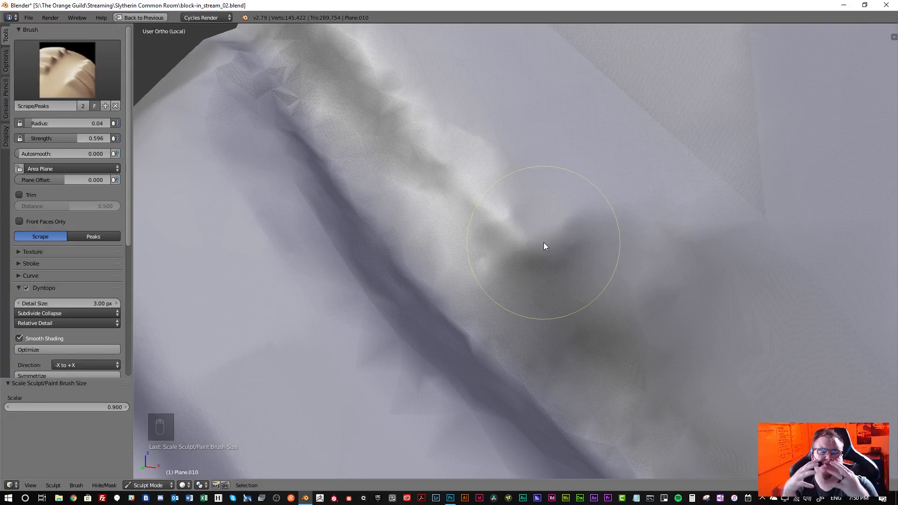
- Smooth the jagged upper end of the slanted crease near the outer rim and return to the Scrape/Peaks brush
mouse_move(520, 231)
middle_mouse_down()
mouse_move(473, 202)
mouse_move(479, 233)
middle_mouse_up()
scroll(405, 136, "up", 5)
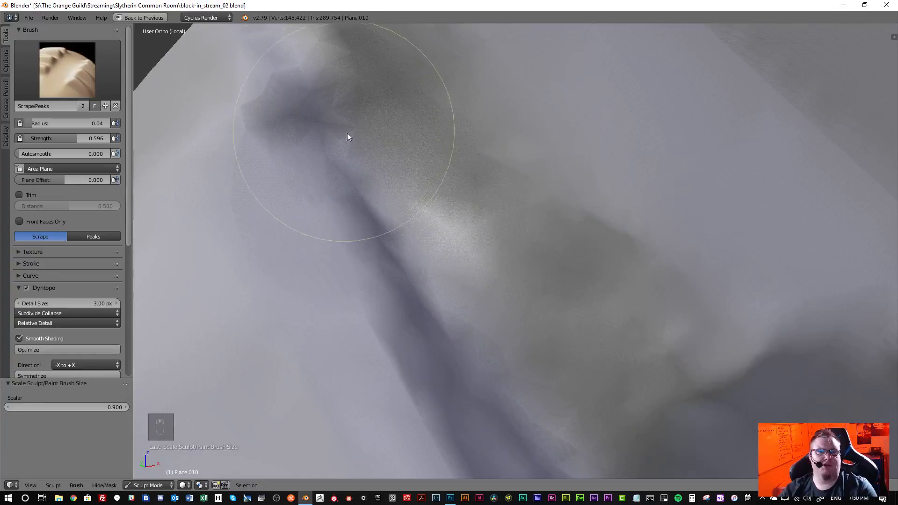
middle_click_drag(347, 133, 394, 248, "shift")
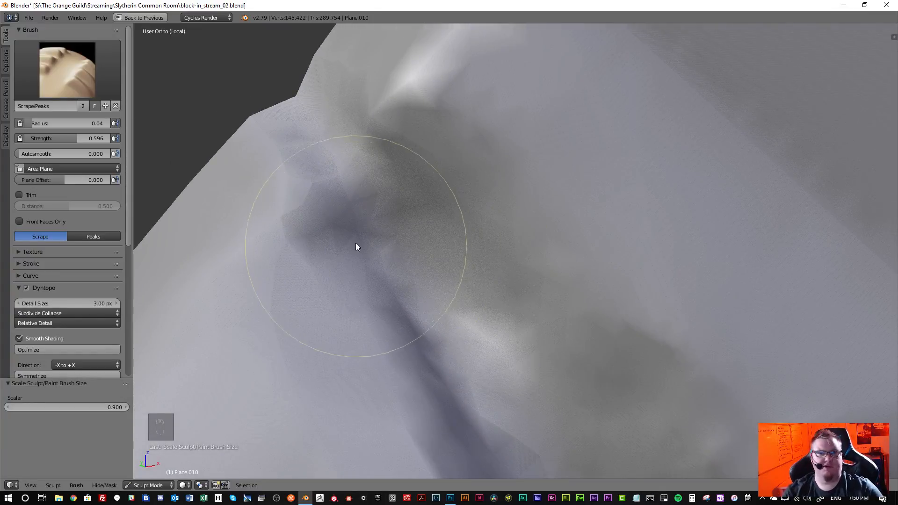
key("s")
mouse_move(362, 229)
left_mouse_down()
mouse_move(345, 230)
mouse_move(371, 195)
left_mouse_up()
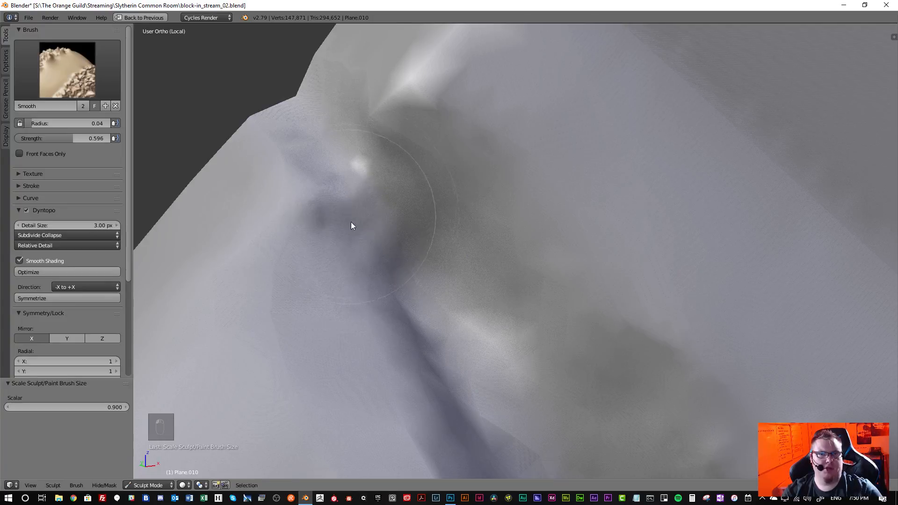
key("shift+t")
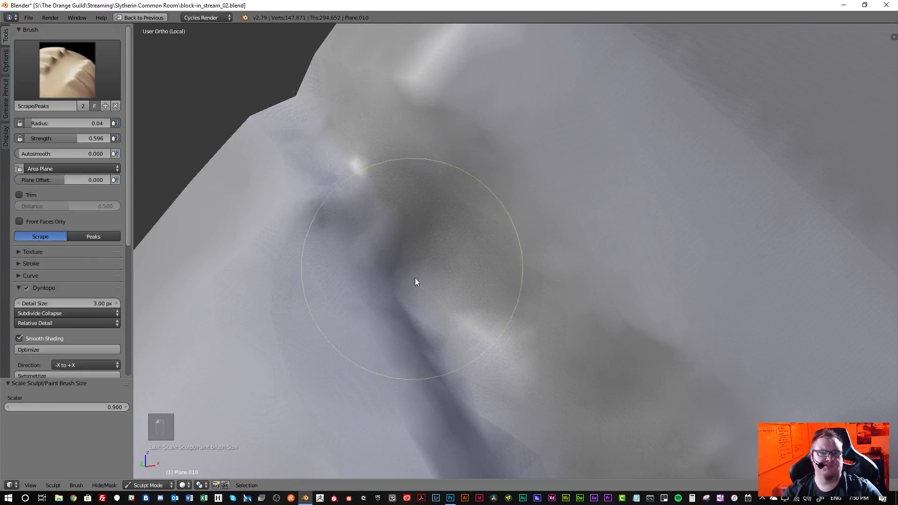
- Carve a groove along the diagonal stone joint of the arch with the Crease brush in Subtract mode
scroll(431, 296, "down", 10)
mouse_move(498, 319)
middle_mouse_down()
mouse_move(410, 280)
mouse_move(435, 291)
mouse_move(367, 214)
mouse_move(367, 224)
middle_mouse_up()
scroll(434, 292, "down", 4)
scroll(366, 224, "up", 5)
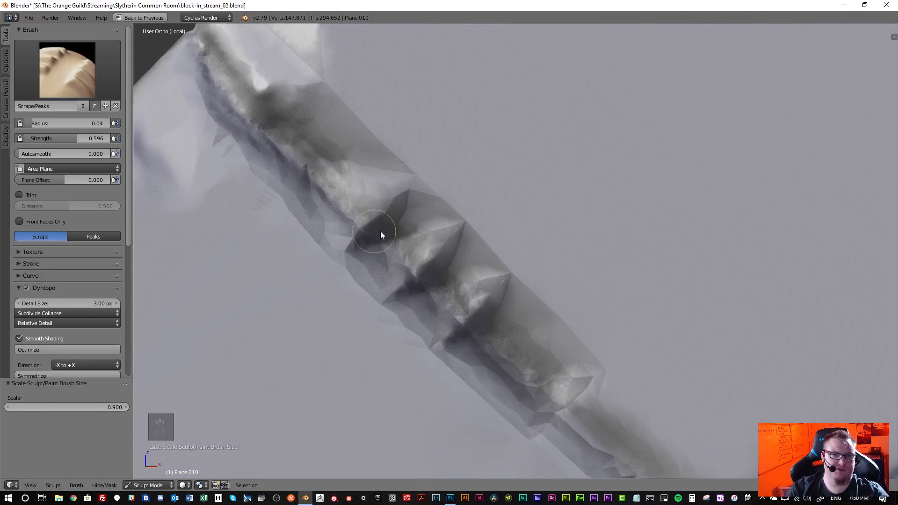
left_click(67, 70)
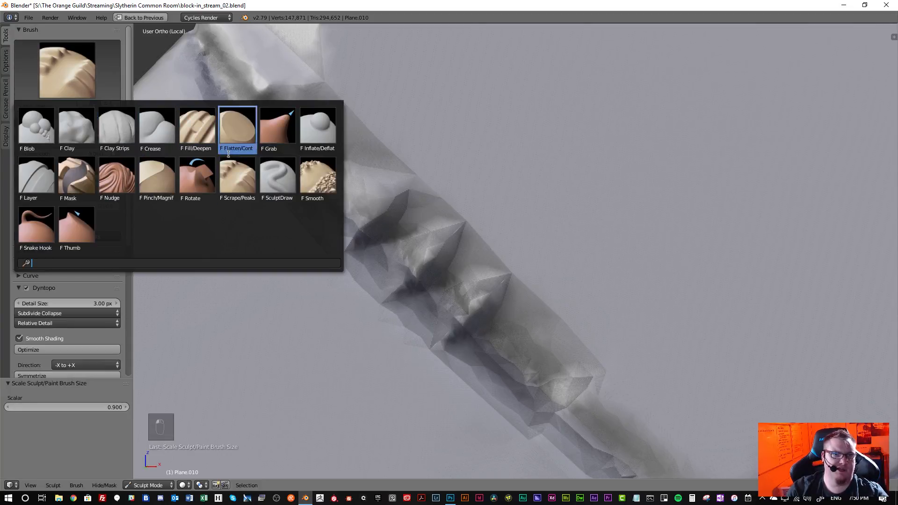
left_click(156, 136)
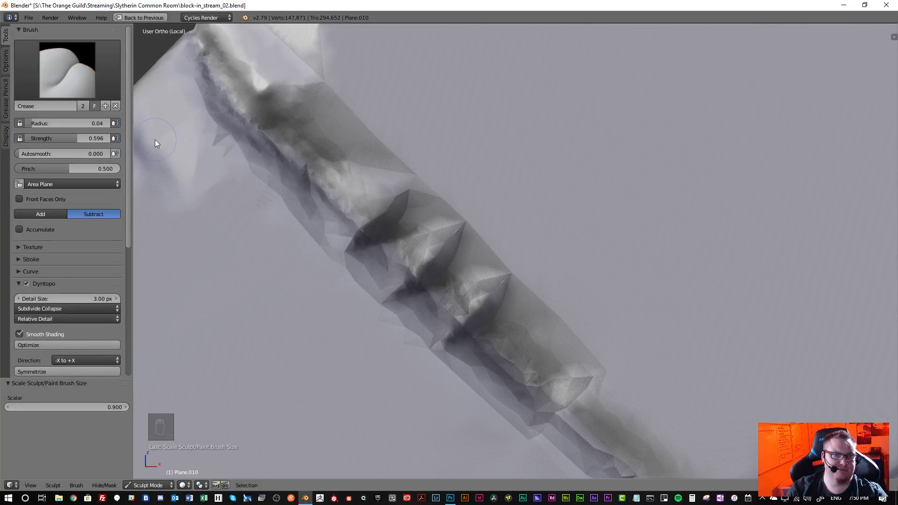
left_click_drag(321, 176, 458, 310)
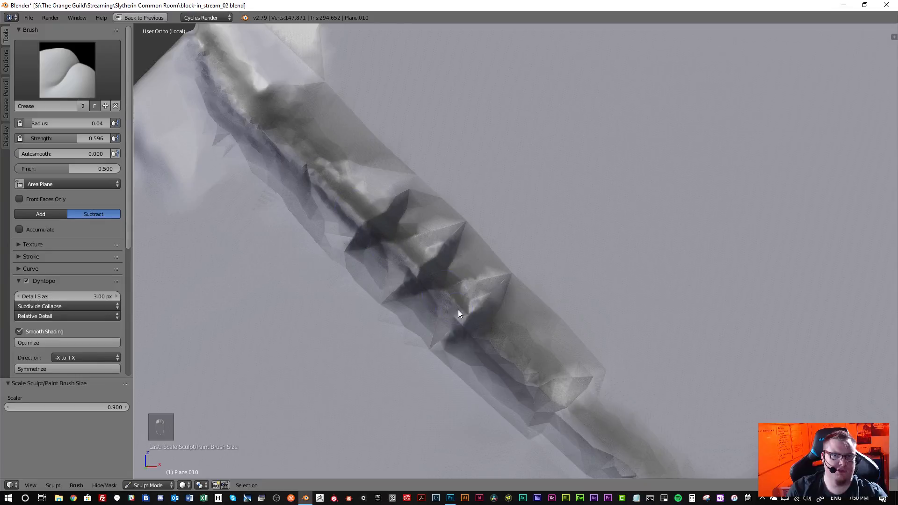
- Smooth the jagged facets on both sides of the diagonal joint with the Smooth brush
key("s")
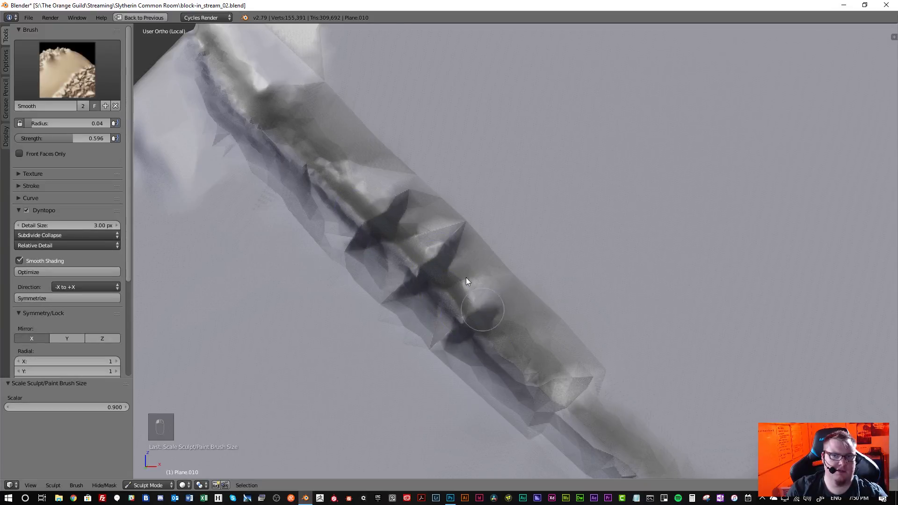
left_click_drag(466, 277, 492, 327)
mouse_move(451, 252)
left_mouse_down("shift")
mouse_move(404, 200)
mouse_move(429, 260)
mouse_move(401, 284)
left_mouse_up("shift")
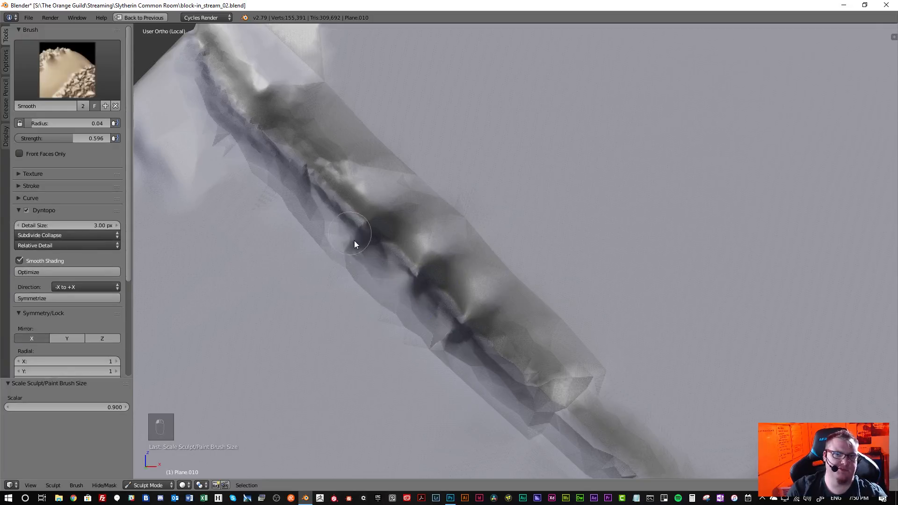
left_click_drag(421, 335, 451, 341)
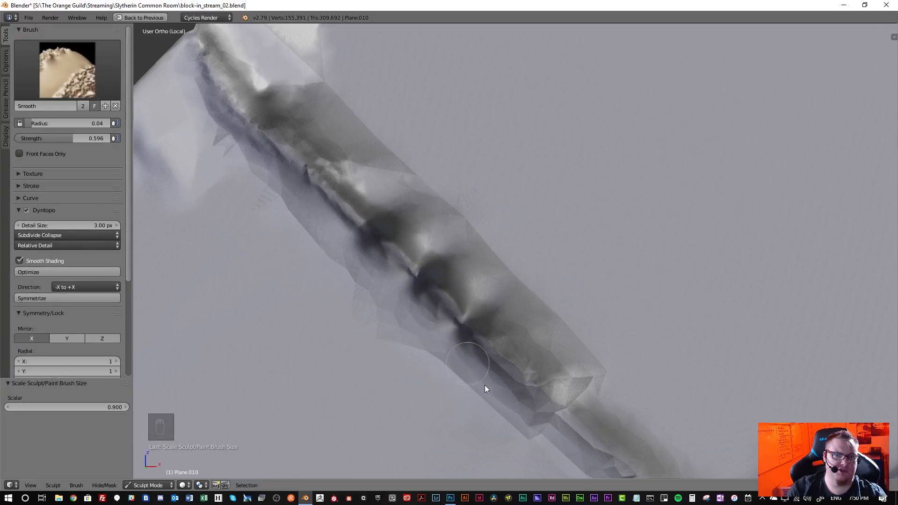
- Disable ambient occlusion in the viewport shading and inspect the sculpted joint without it
key("n")
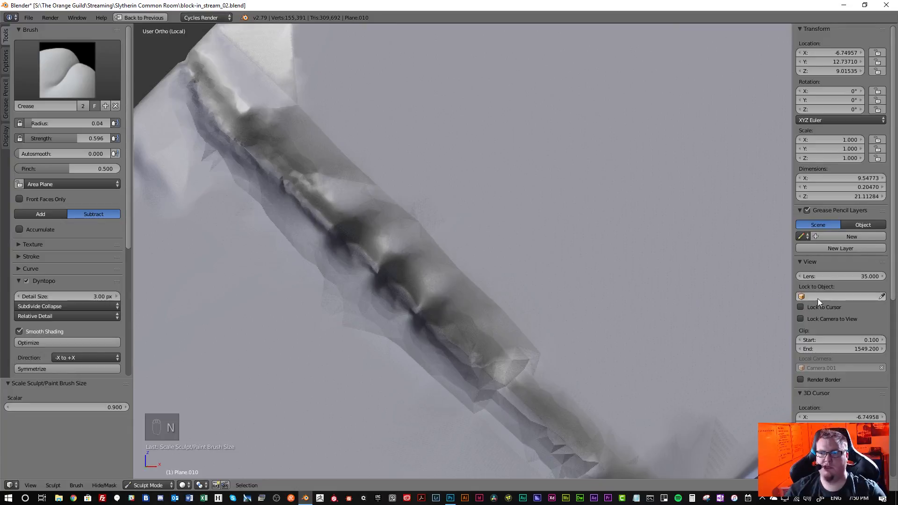
scroll(824, 281, "down", 12)
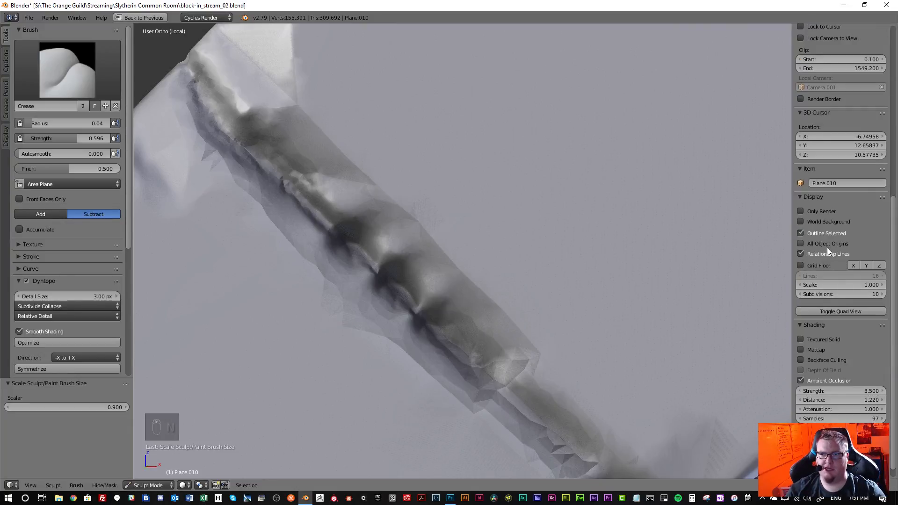
scroll(836, 285, "down", 1)
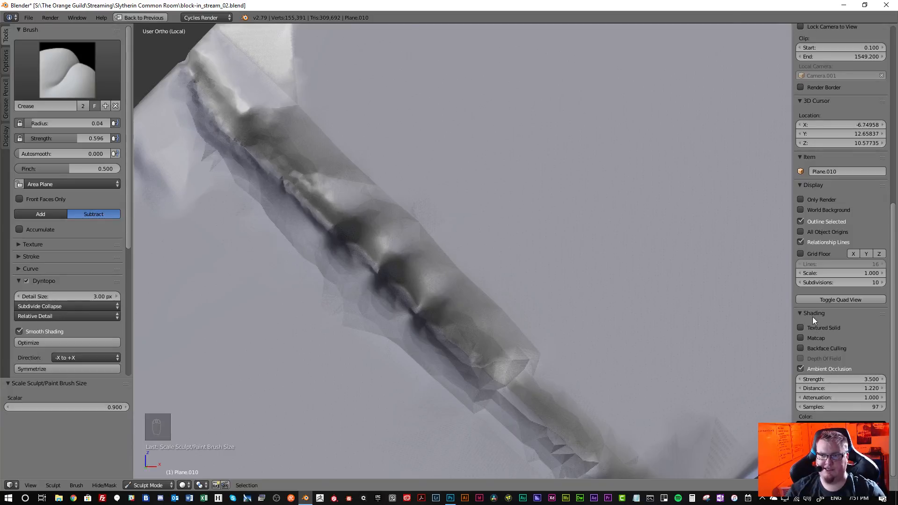
left_click(802, 369)
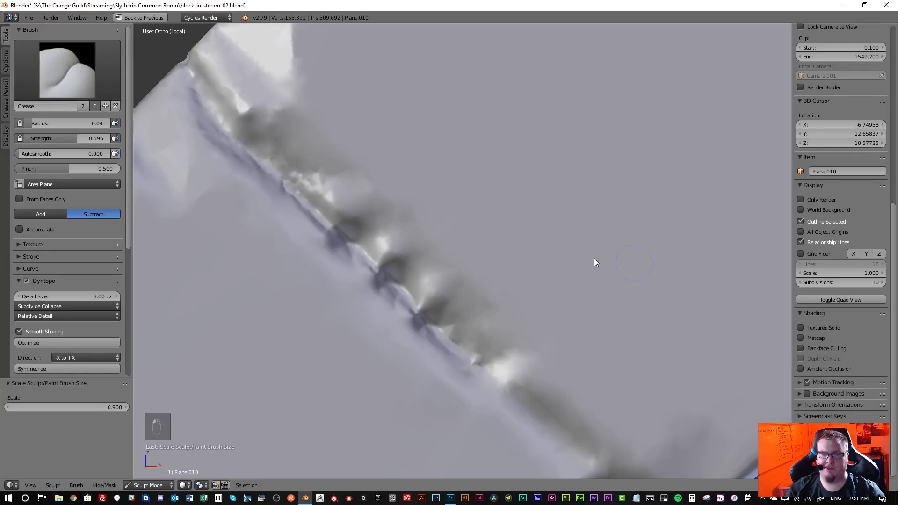
scroll(344, 230, "down", 4)
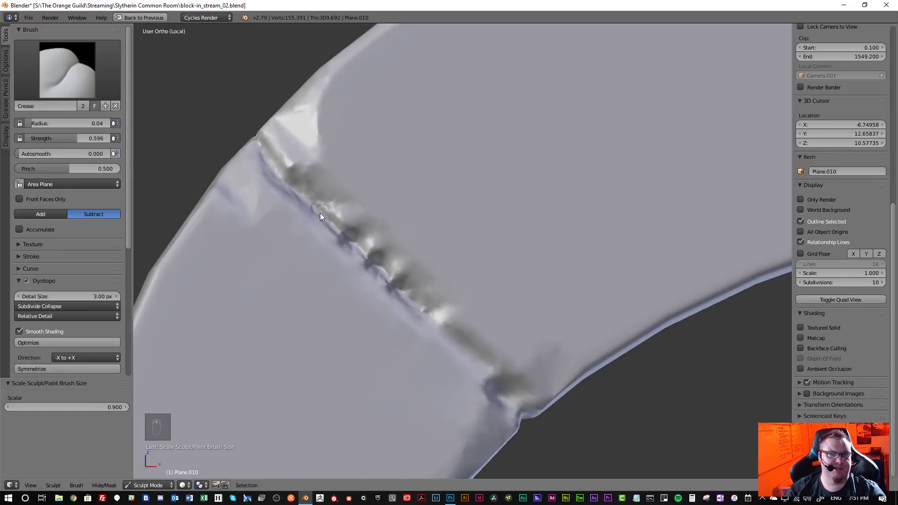
scroll(328, 225, "up", 3)
scroll(357, 243, "down", 3)
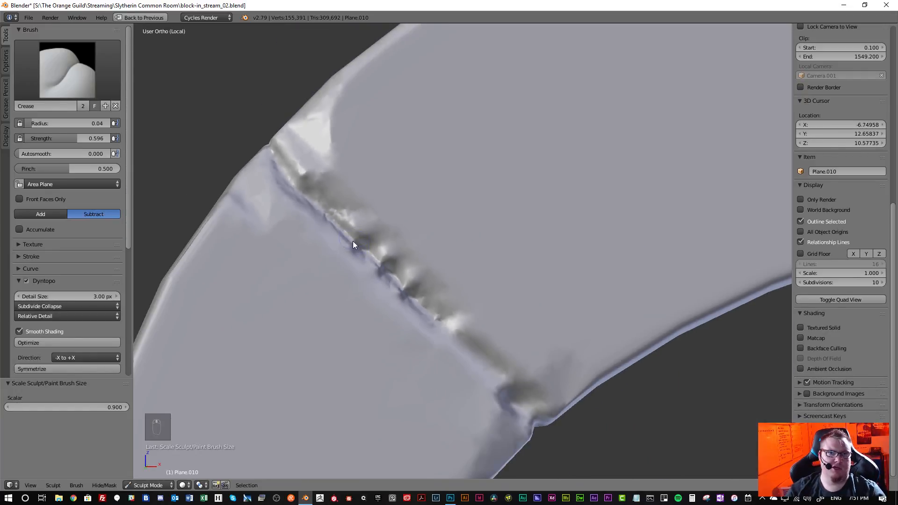
mouse_move(397, 293)
middle_mouse_down()
mouse_move(340, 251)
mouse_move(370, 277)
mouse_move(372, 265)
middle_mouse_up()
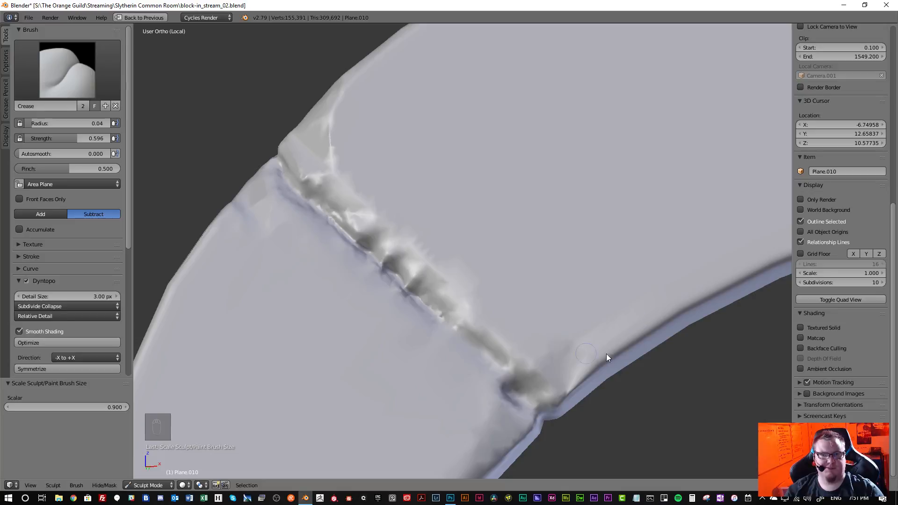
- Re-enable ambient occlusion to compare the joints' shading, and switch it off again
left_click(801, 369)
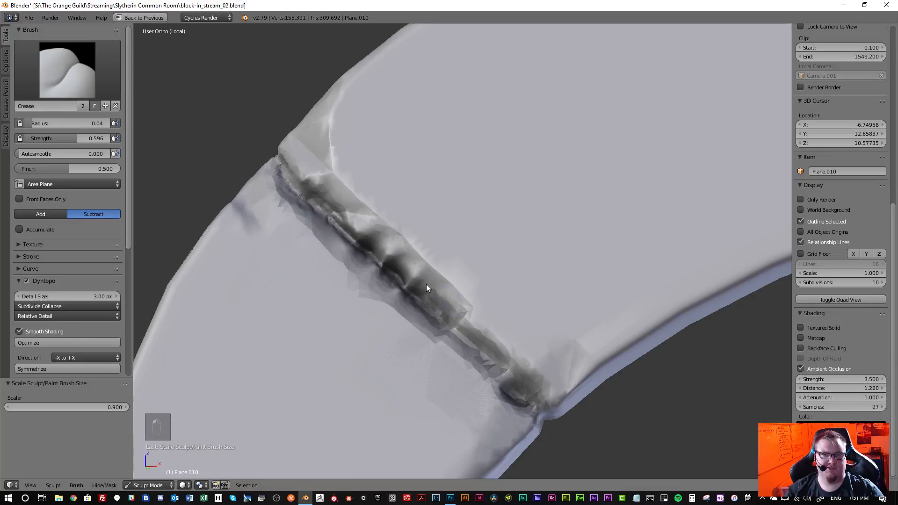
scroll(396, 274, "down", 3)
middle_click_drag(400, 292, 404, 316)
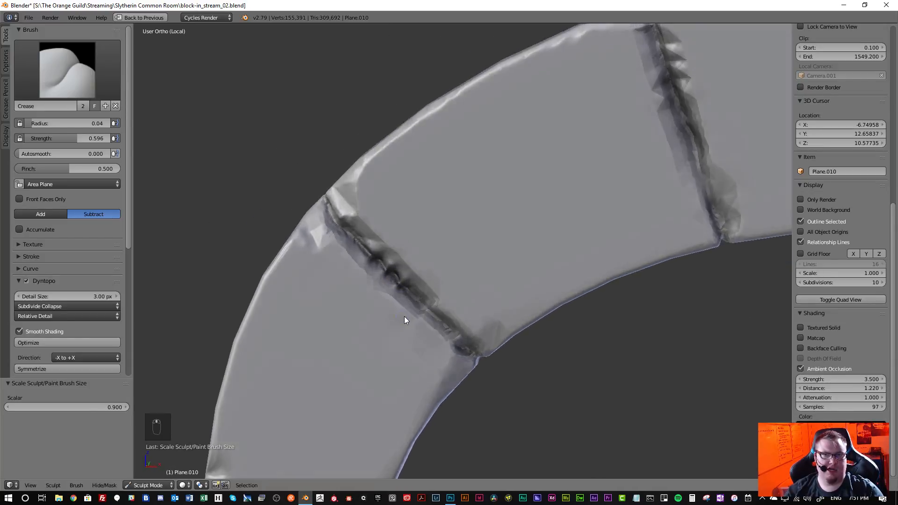
scroll(381, 277, "up", 4)
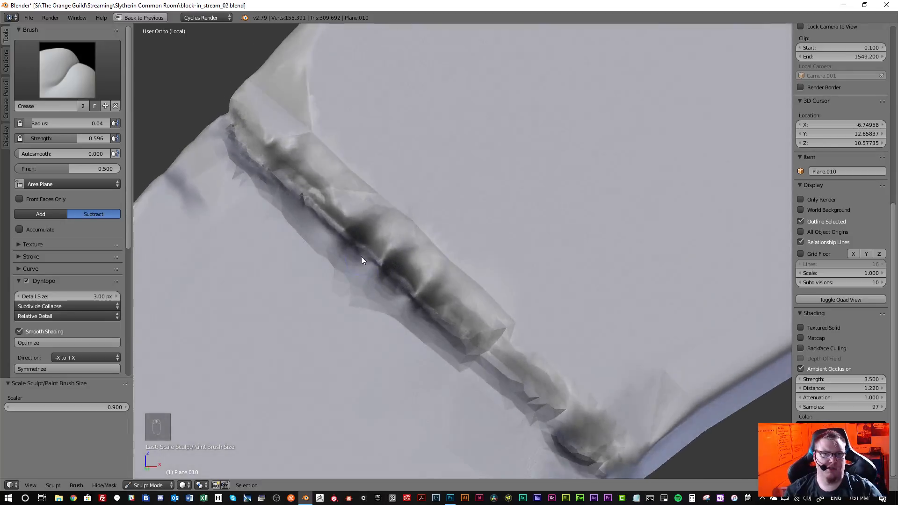
middle_click_drag(361, 256, 360, 273)
left_click(801, 370)
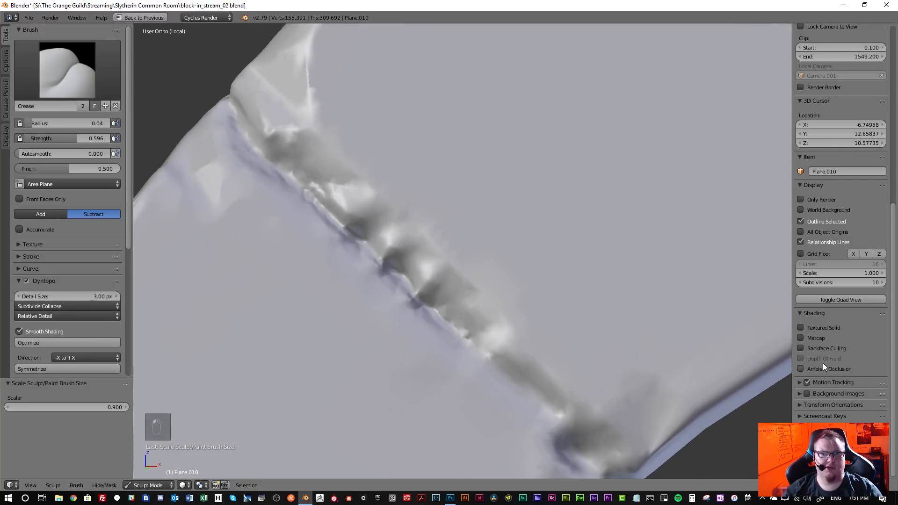
- Enable Matcap shading with the matte brownish-red clay material and check the arch joints with it
left_click(801, 338)
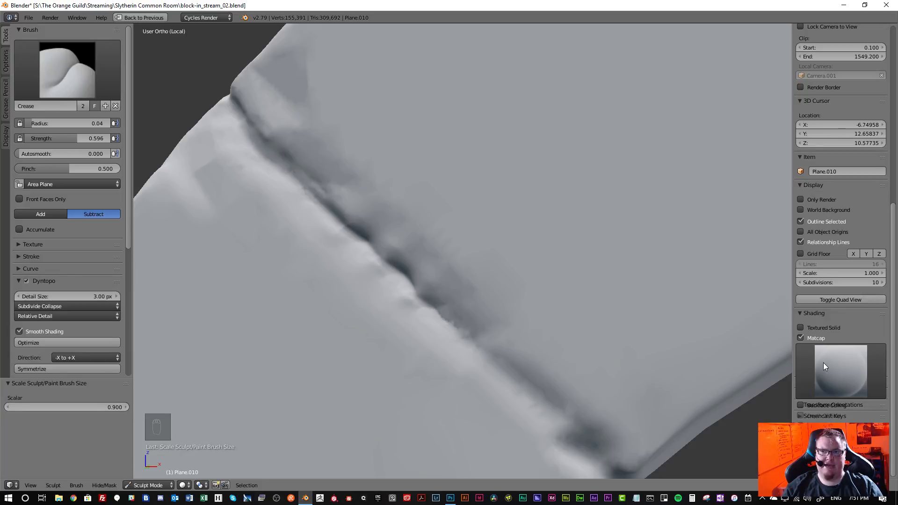
left_click(800, 338)
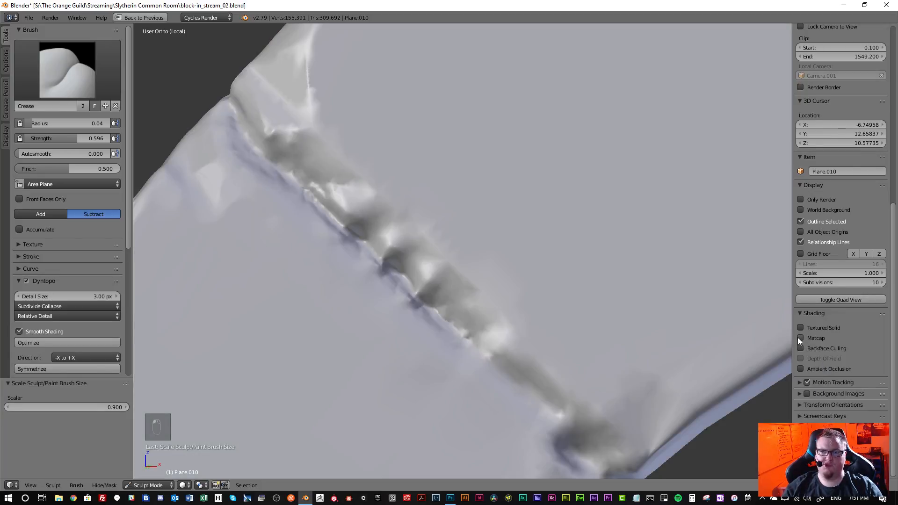
left_click(801, 338)
left_click(823, 363)
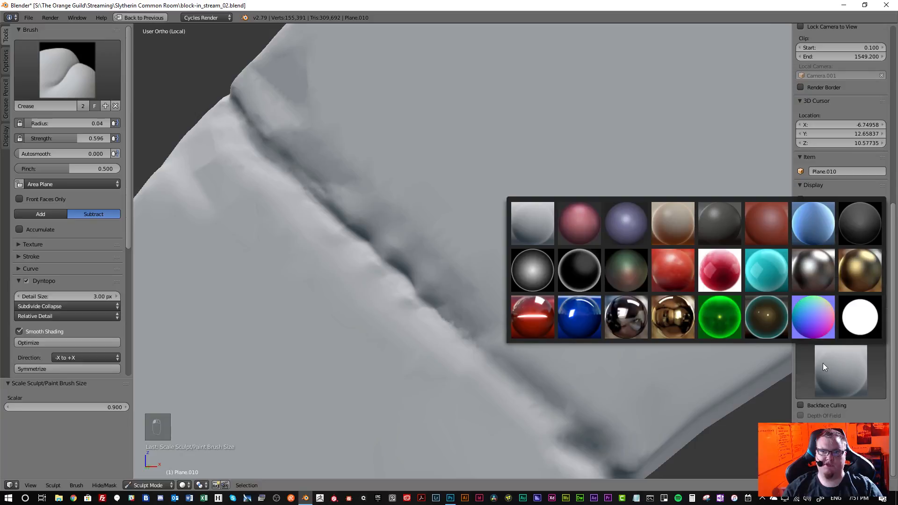
left_click(759, 226)
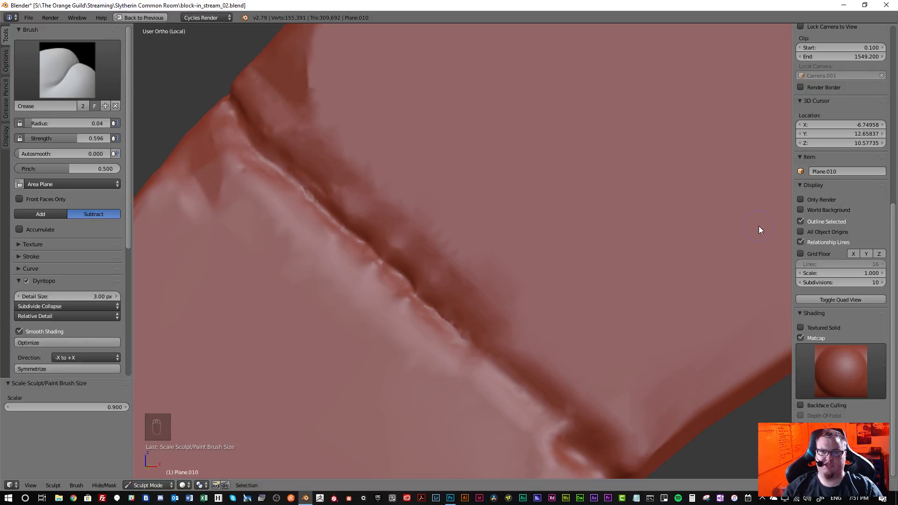
scroll(404, 276, "down", 2)
scroll(398, 273, "down", 2)
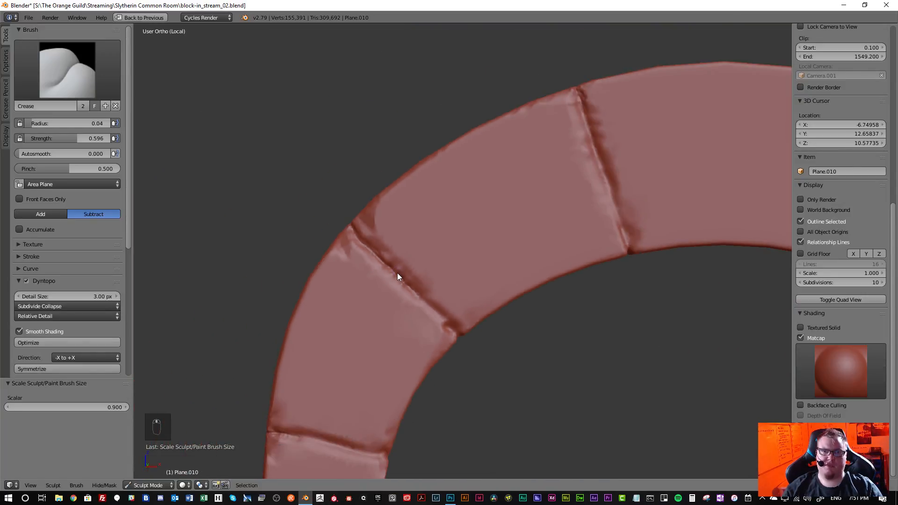
scroll(388, 267, "up", 4)
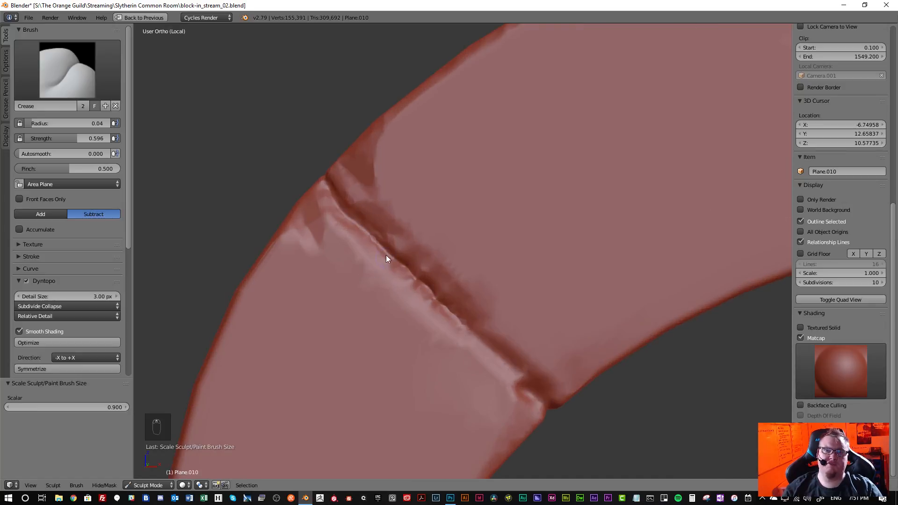
- Try the near-black matcap and the dark grey-green matcap on the arch, comparing how the joints read
left_click(832, 371)
left_click(852, 224)
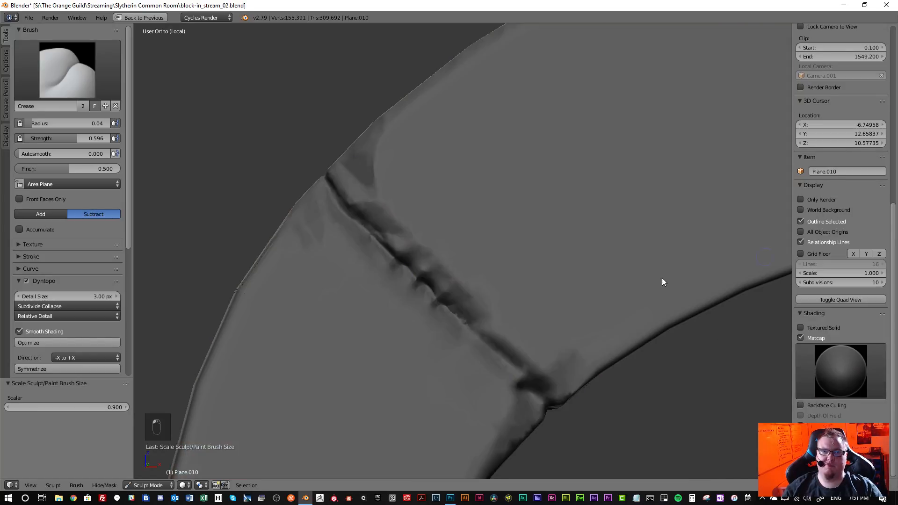
scroll(468, 310, "down", 4)
left_click(843, 367)
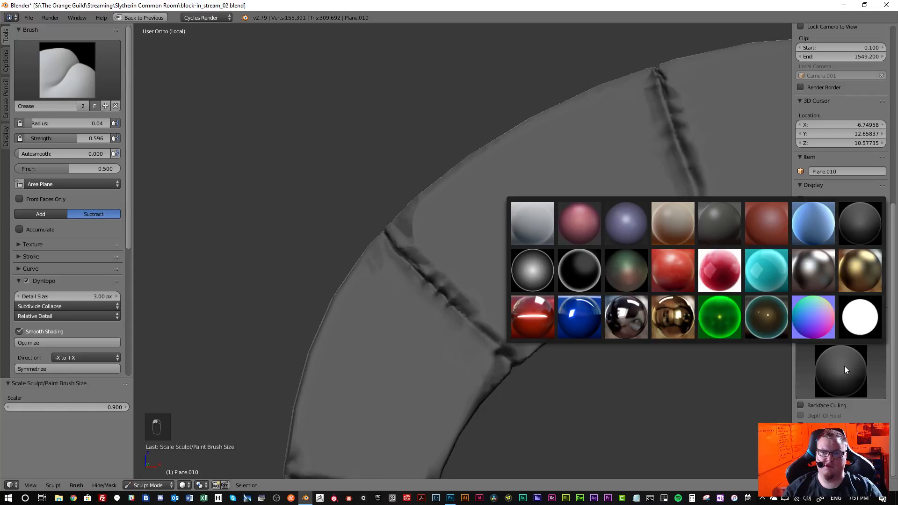
left_click(720, 225)
scroll(467, 336, "down", 2)
middle_click_drag(467, 335, 470, 316)
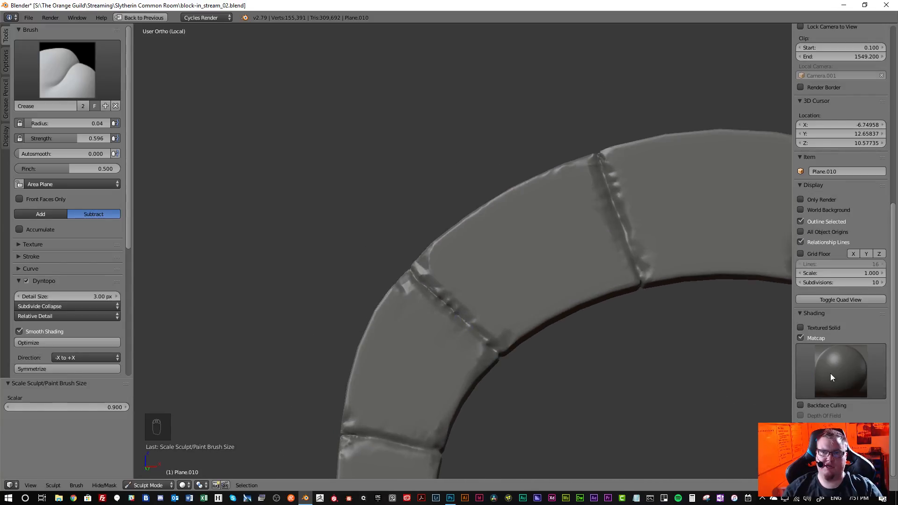
scroll(474, 330, "up", 6)
mouse_move(418, 315)
middle_mouse_down()
mouse_move(383, 329)
mouse_move(404, 338)
middle_mouse_up()
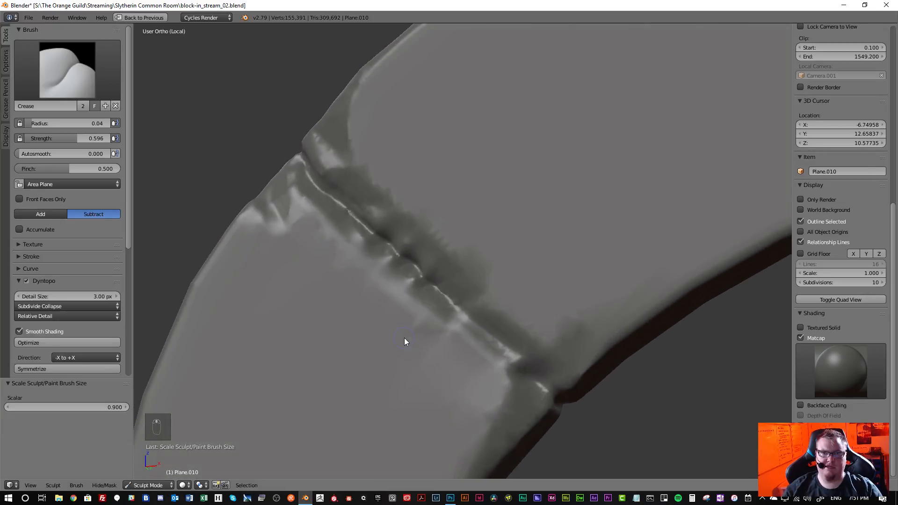
- Try the purple matcap on the joint, and return to the dark grey-green one for comparison
left_click(831, 365)
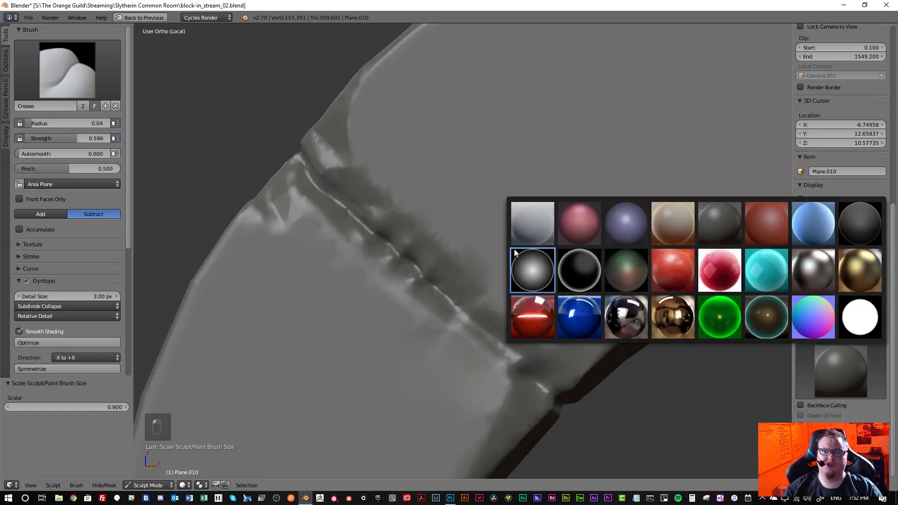
left_click(611, 234)
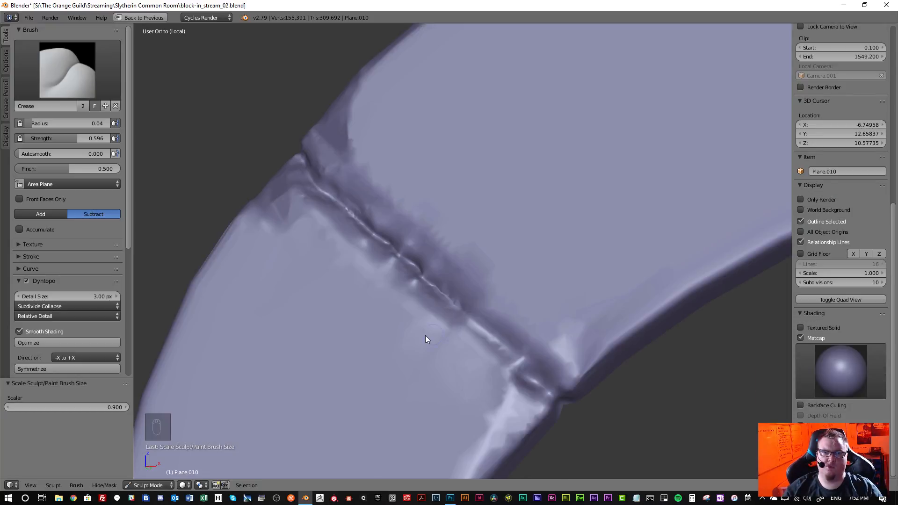
middle_click_drag(413, 335, 422, 346)
left_click(841, 362)
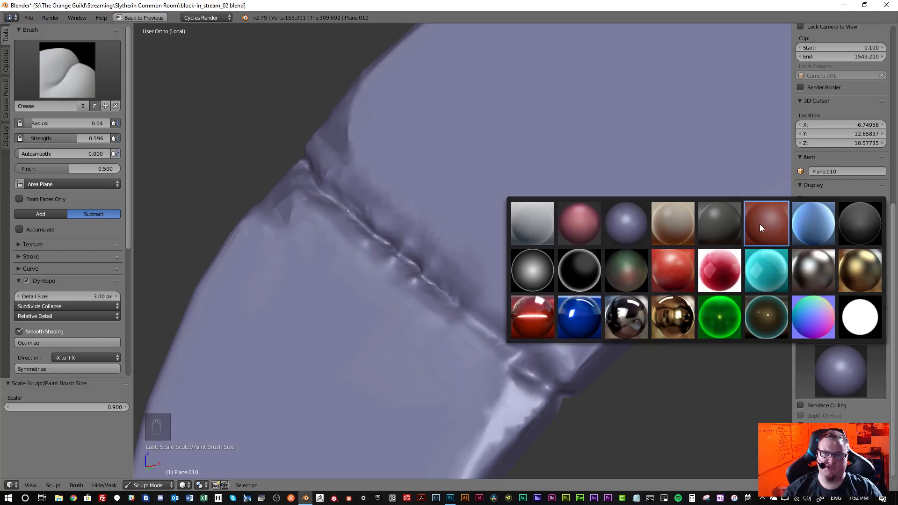
left_click(735, 226)
mouse_move(474, 285)
middle_mouse_down()
mouse_move(498, 319)
mouse_move(516, 285)
mouse_move(507, 254)
mouse_move(474, 274)
mouse_move(479, 291)
mouse_move(476, 265)
mouse_move(431, 284)
mouse_move(452, 271)
mouse_move(465, 289)
middle_mouse_up()
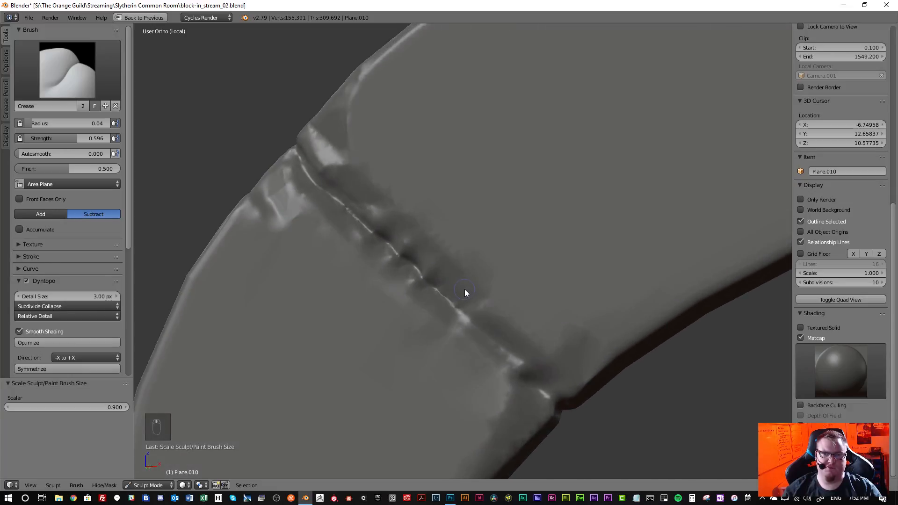
- Try the glossy black matcap with the bright rim on the whole arch
left_click(842, 379)
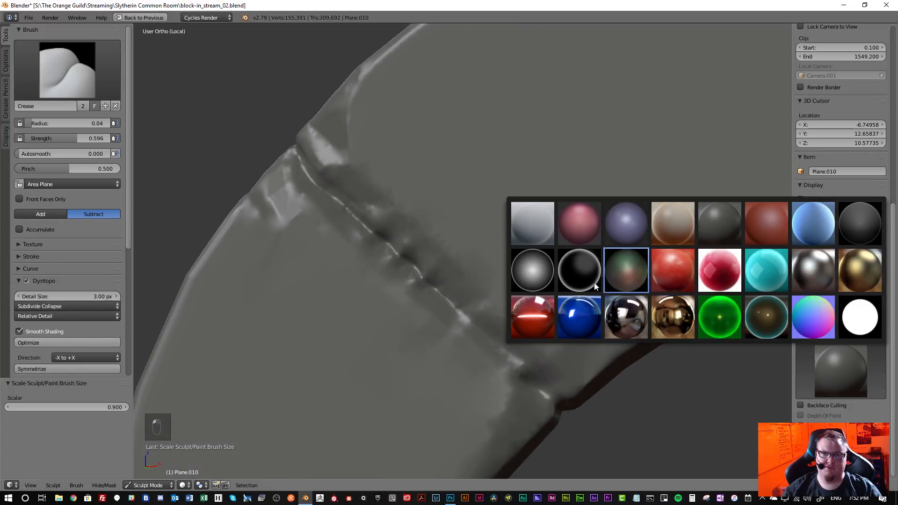
left_click(564, 278)
scroll(441, 326, "down", 6)
middle_click_drag(441, 326, 466, 325)
- Apply the flat white matcap and bring the full arch into view to check its silhouette
left_click(825, 375)
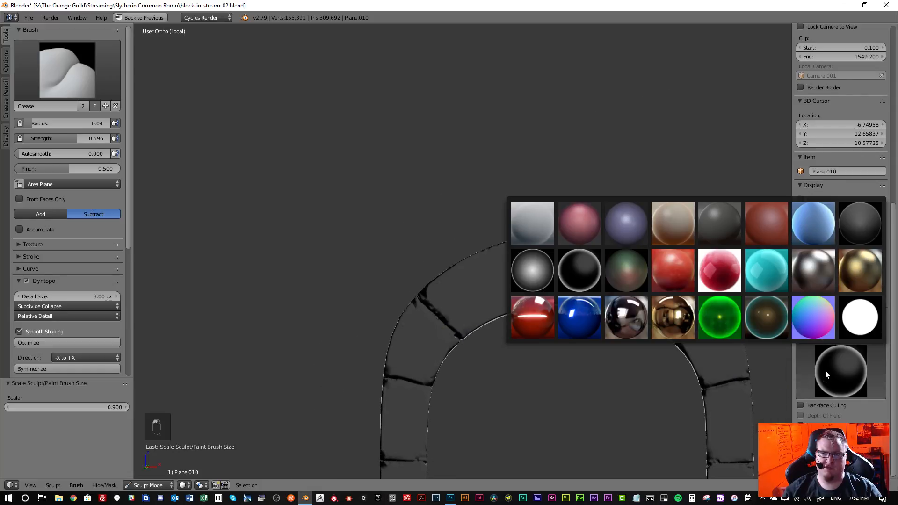
left_click(862, 317)
scroll(545, 372, "down", 4)
middle_click_drag(555, 395, 491, 178, "shift")
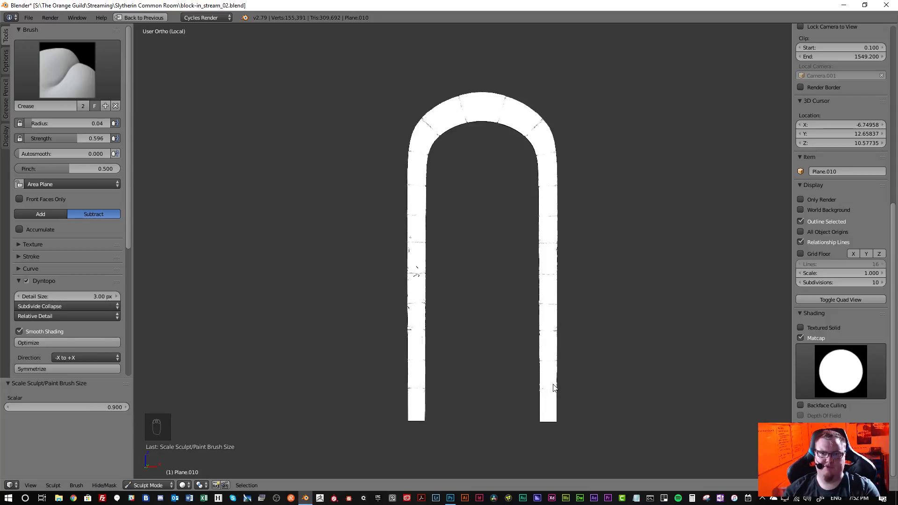
- Try the glossy blue matcap on the arch and examine how the upper joints read up close
middle_click_drag(588, 364, 656, 397)
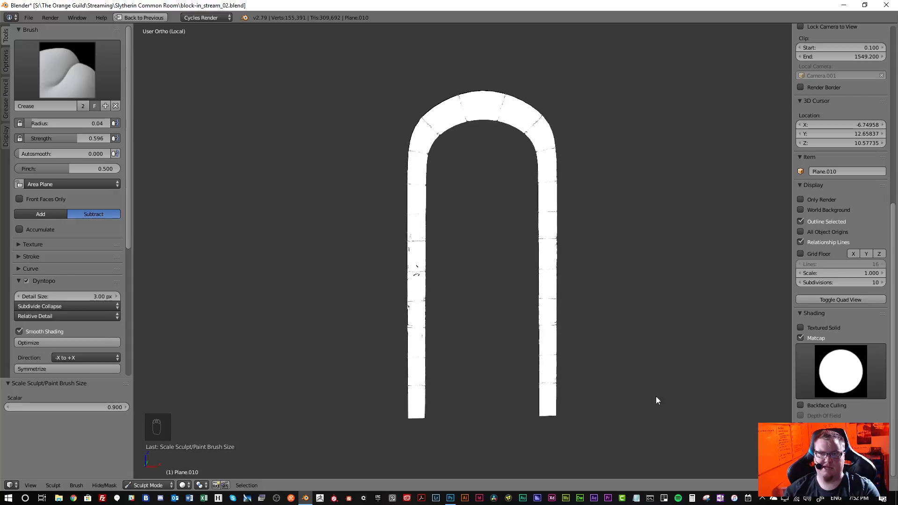
left_click(841, 372)
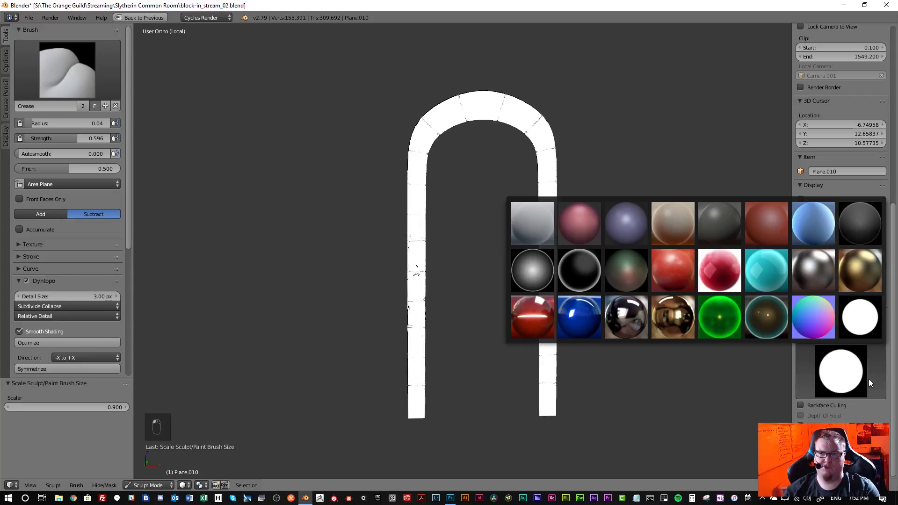
left_click(590, 322)
scroll(510, 337, "up", 4)
middle_click_drag(484, 254, 481, 412, "shift")
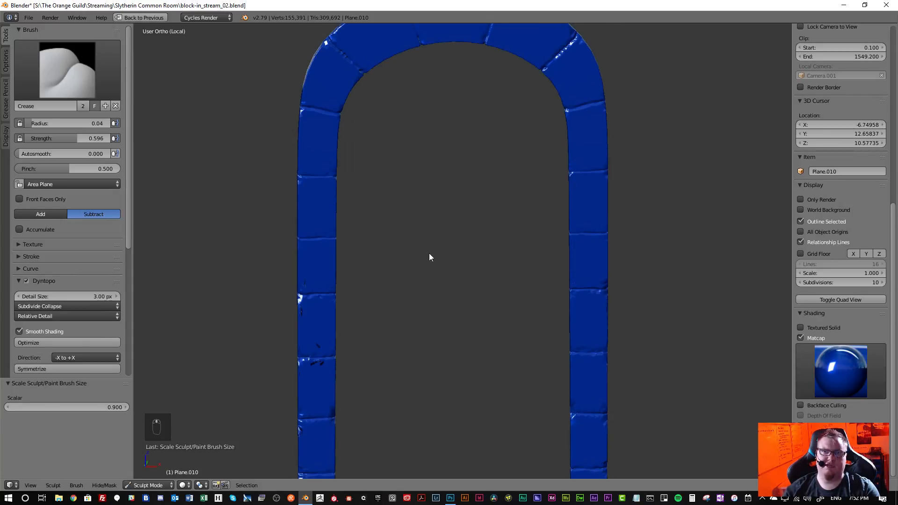
middle_click_drag(385, 142, 468, 355, "shift")
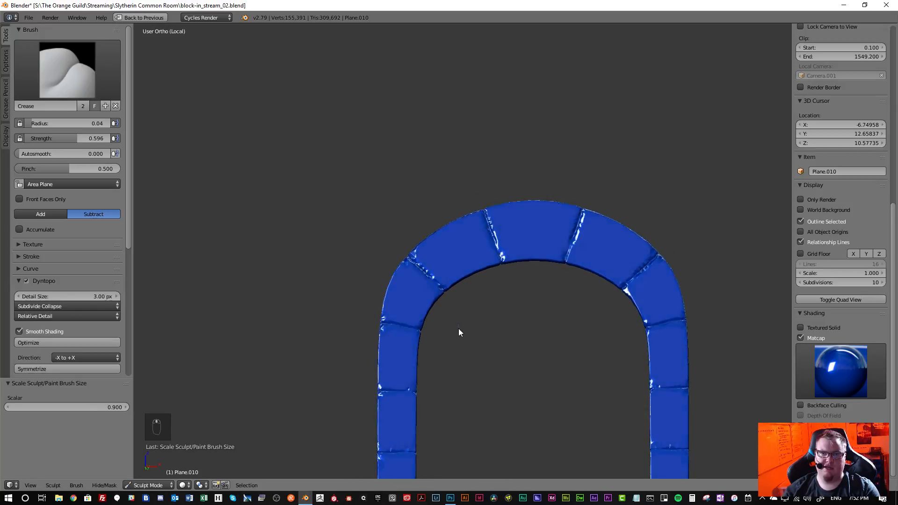
scroll(452, 313, "up", 5)
mouse_move(414, 296)
middle_mouse_down()
mouse_move(451, 284)
mouse_move(427, 310)
mouse_move(443, 272)
mouse_move(476, 364)
mouse_move(495, 363)
mouse_move(485, 385)
mouse_move(482, 331)
mouse_move(489, 345)
middle_mouse_up()
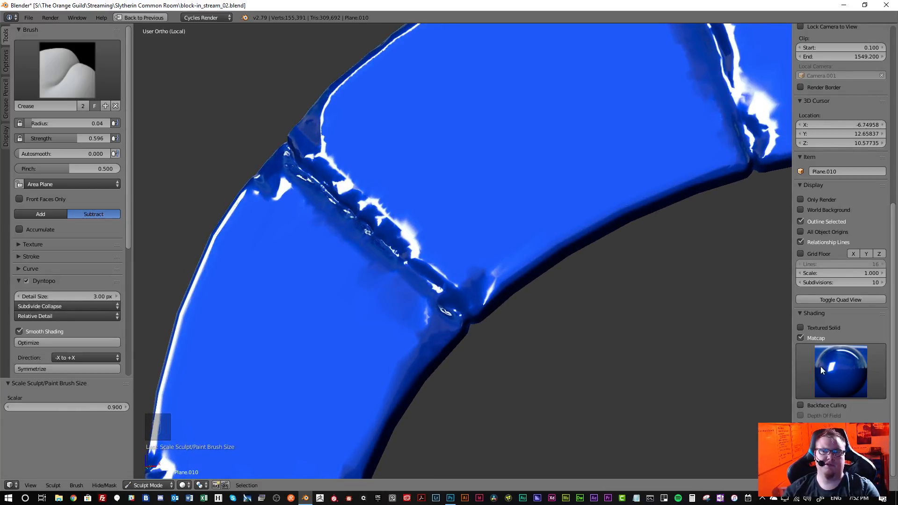
- Try the glossy red matcap with the bright streak and the matte reddish-brown matcap on the upper-left joint for comparison
left_click(842, 379)
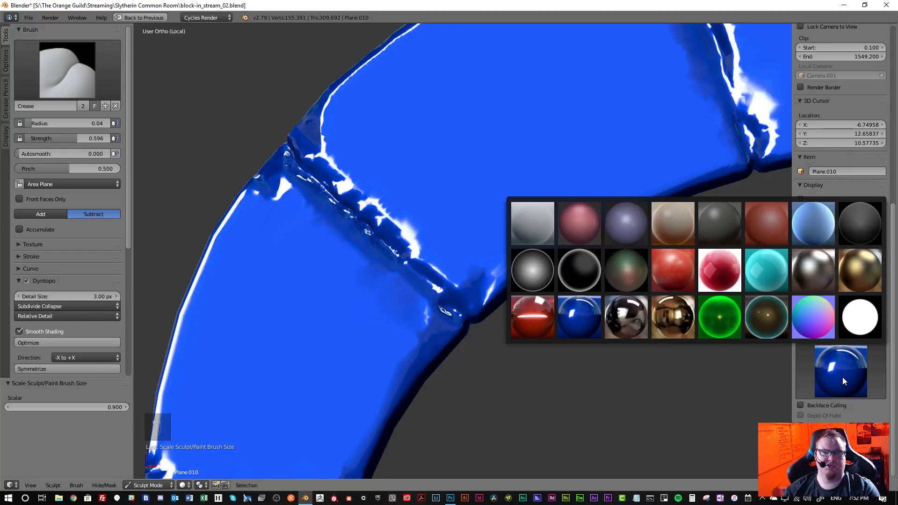
left_click(556, 319)
mouse_move(530, 349)
middle_mouse_down()
mouse_move(523, 318)
mouse_move(512, 359)
mouse_move(532, 343)
middle_mouse_up()
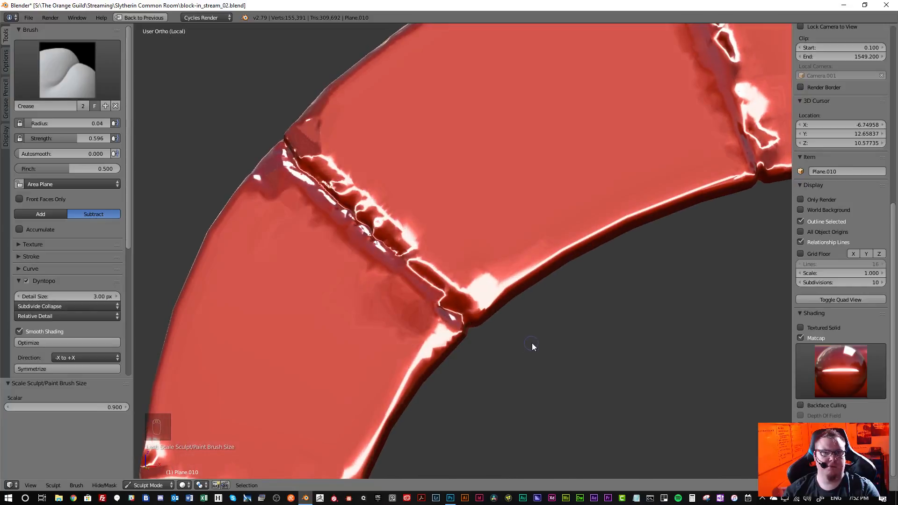
left_click(858, 374)
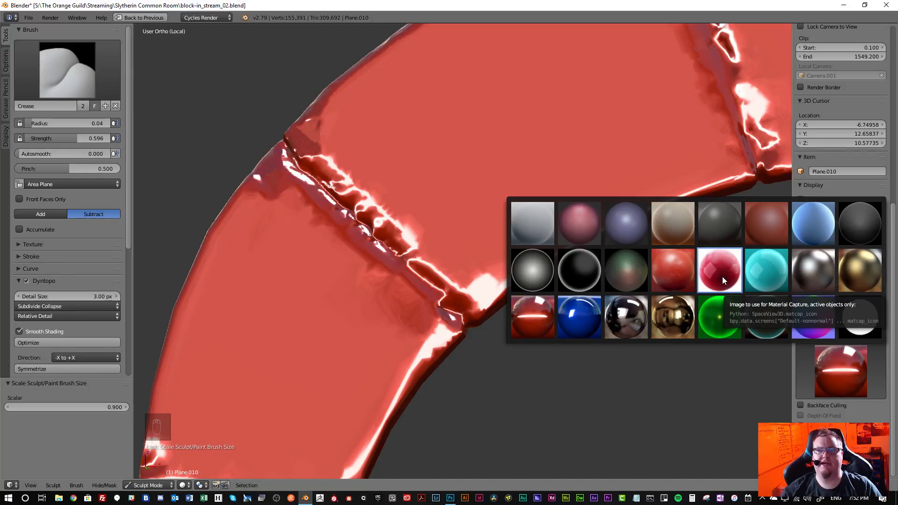
left_click(754, 234)
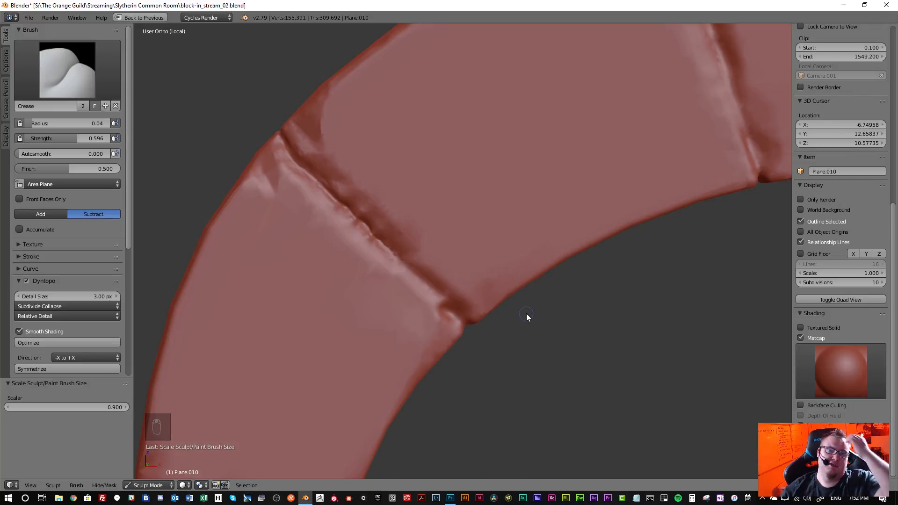
- Apply the matte pink matcap to the arch as the shading for sculpting
left_click(823, 358)
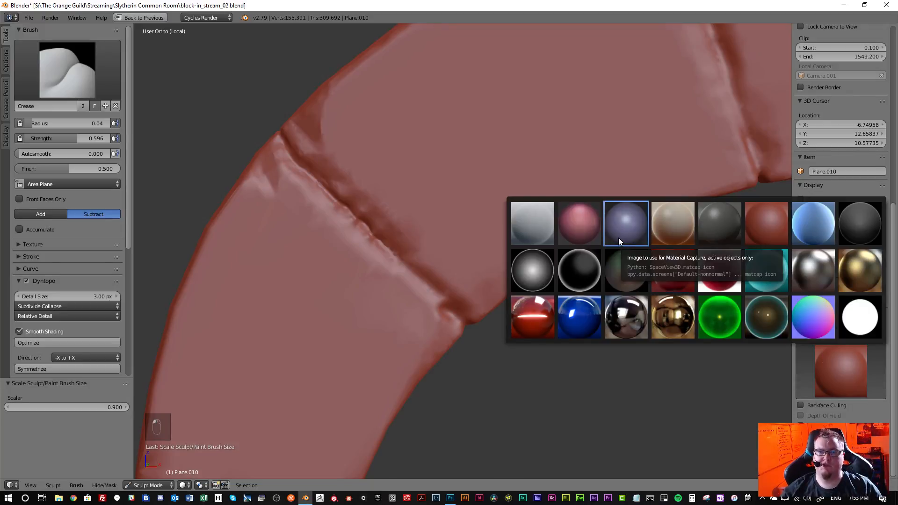
left_click(583, 235)
mouse_move(507, 283)
middle_mouse_down()
mouse_move(507, 266)
mouse_move(469, 263)
mouse_move(507, 287)
middle_mouse_up()
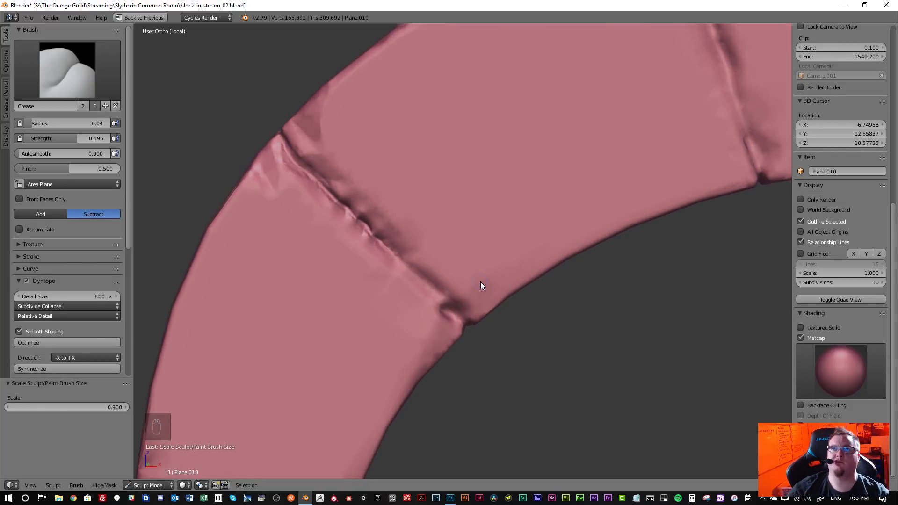
- Carve the groove of the upper-left joint deeper with the Crease brush, down to the arch's inner corner
scroll(352, 212, "up", 5)
mouse_move(375, 249)
middle_mouse_down()
mouse_move(344, 212)
mouse_move(367, 236)
mouse_move(328, 220)
mouse_move(320, 200)
middle_mouse_up()
scroll(366, 236, "up", 1)
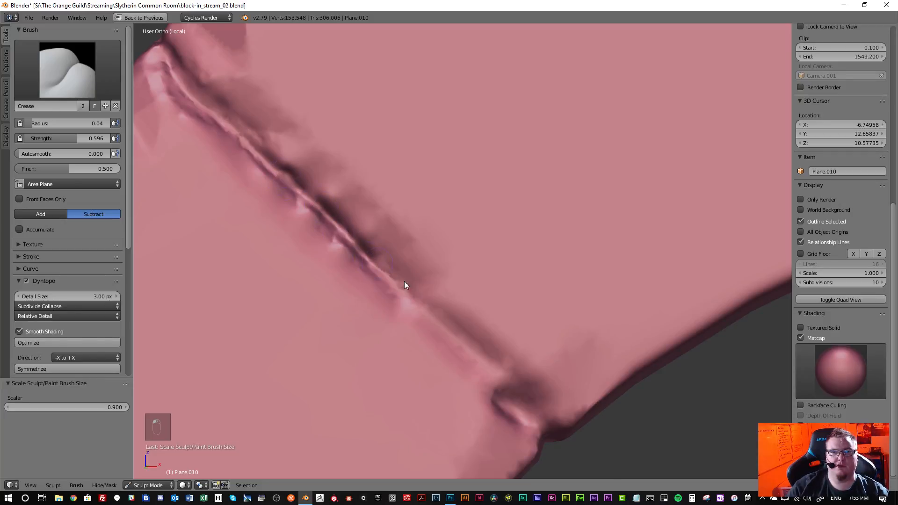
left_click_drag(490, 374, 387, 274)
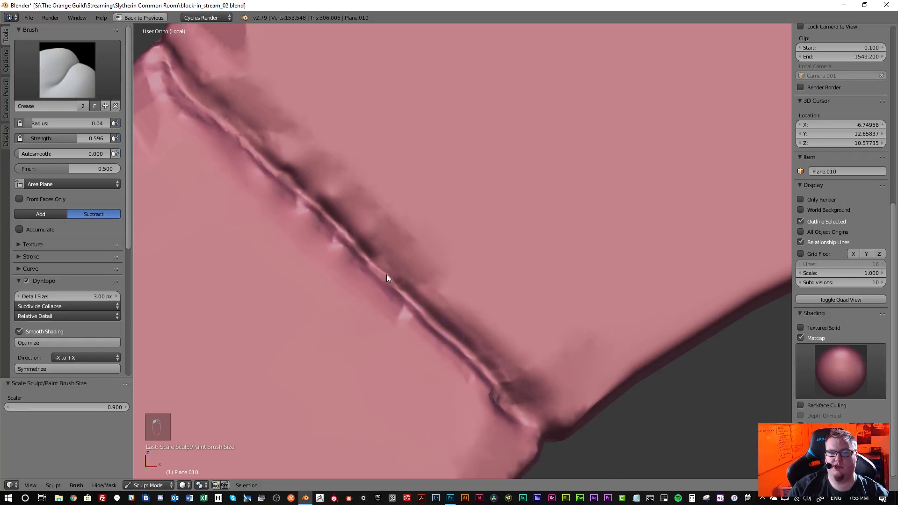
- Smooth the bumpy edge of the lower stone along the upper-left joint
scroll(385, 266, "down", 6)
middle_click_drag(385, 272, 373, 296)
scroll(336, 224, "up", 6)
middle_click_drag(335, 226, 353, 248)
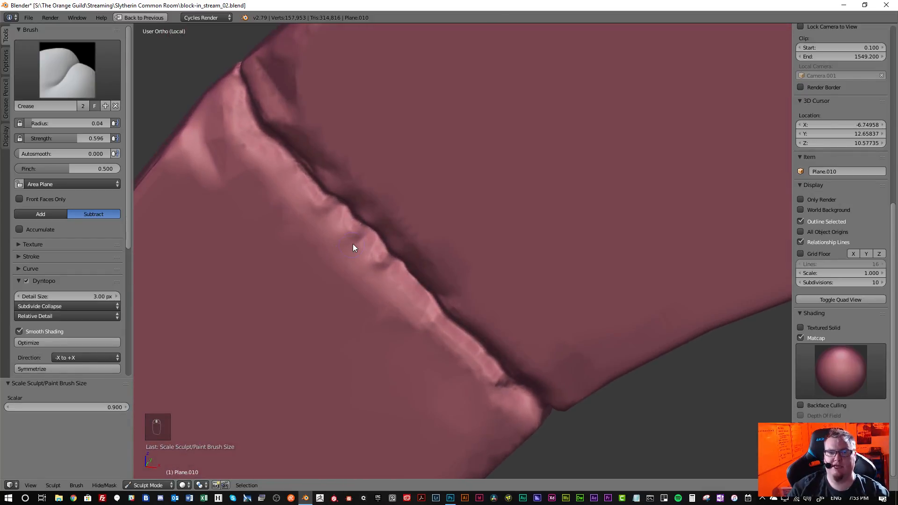
key("s")
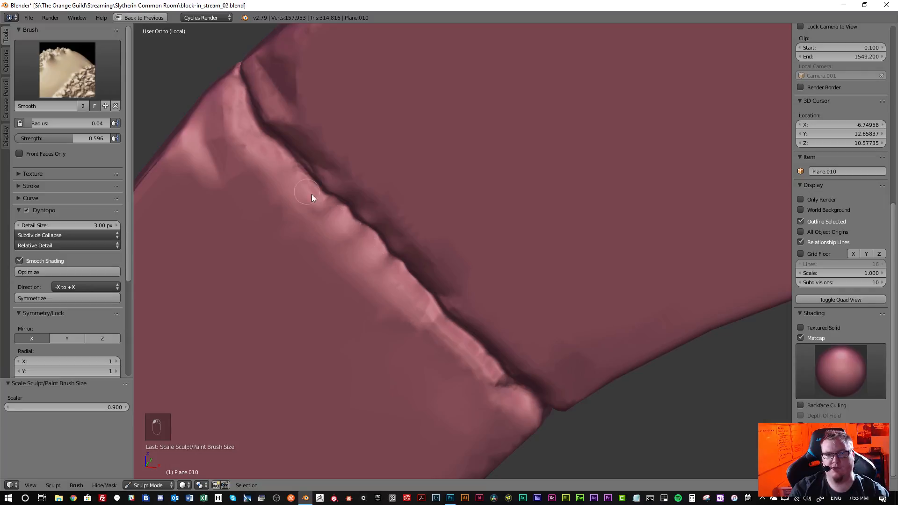
left_click_drag(312, 194, 323, 206, "shift")
left_click_drag(417, 304, 501, 383, "shift")
- Flatten the lower stone's edge into a bevel along the joint with the Flatten/Contrast brush
left_click(70, 70)
left_click(228, 127)
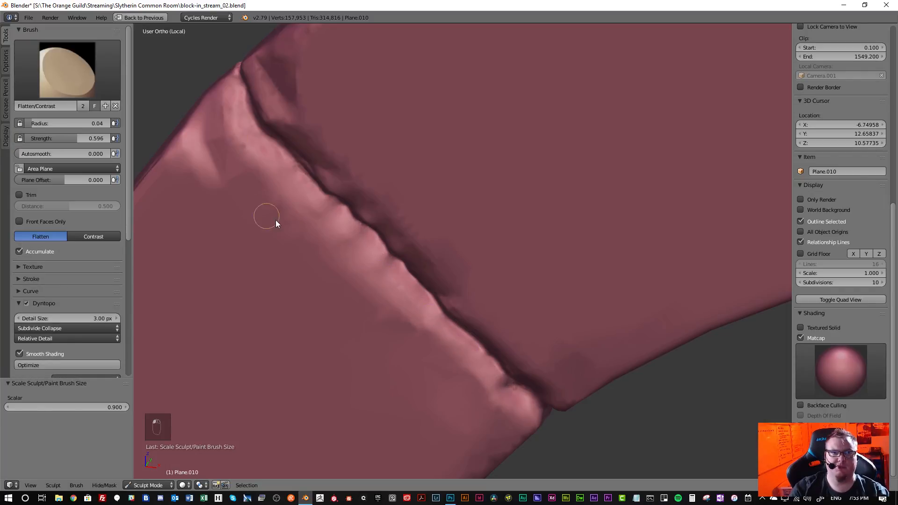
mouse_move(319, 203)
left_mouse_down()
mouse_move(377, 259)
mouse_move(328, 222)
mouse_move(350, 249)
mouse_move(281, 176)
left_mouse_up()
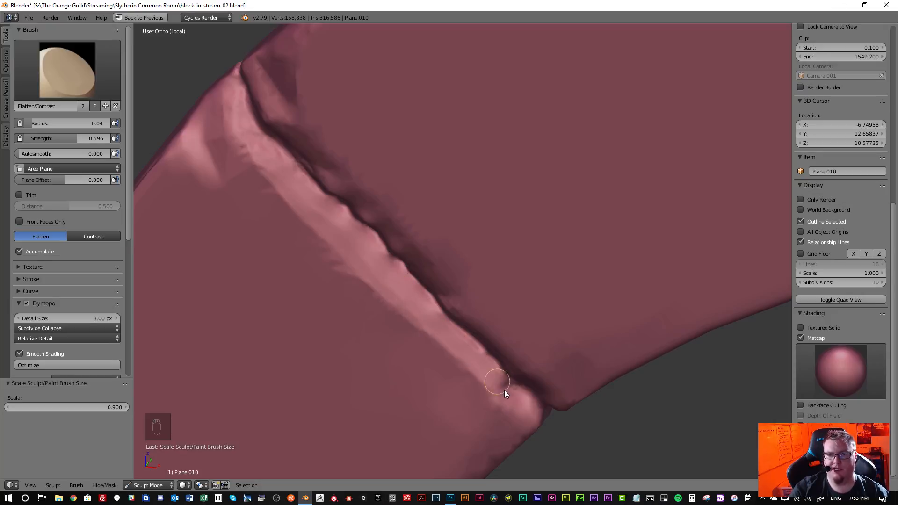
- Scrape the bevelled edge along the joint with the Scrape/Peaks brush, blending it up to the chipped outer corner
left_click(68, 94)
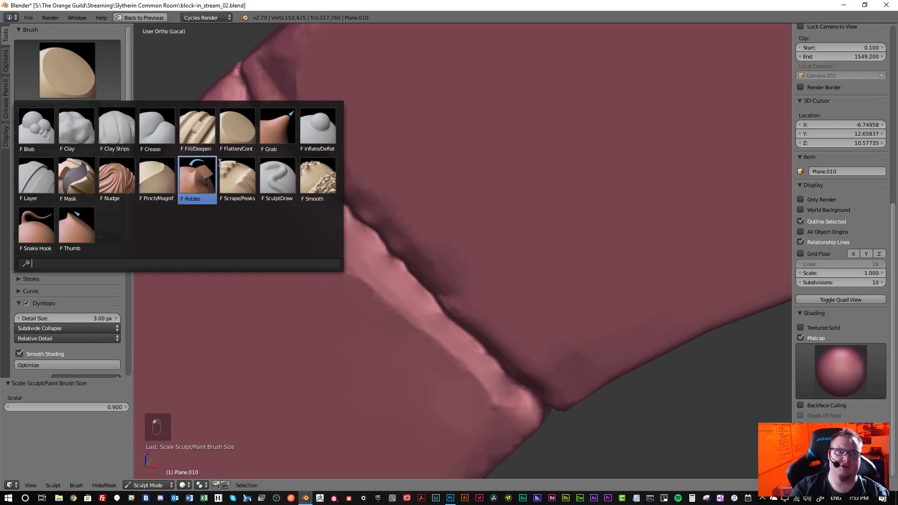
left_click(240, 184)
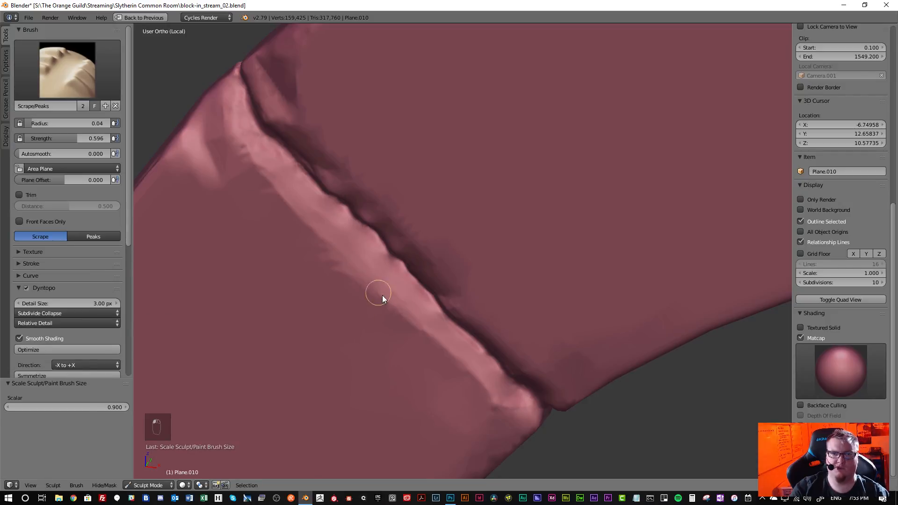
left_click_drag(464, 368, 427, 331)
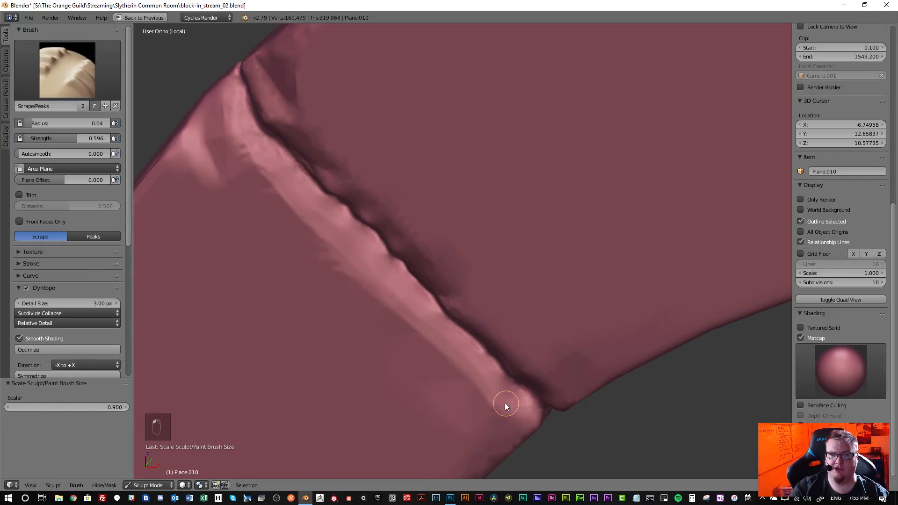
left_click_drag(505, 406, 432, 338)
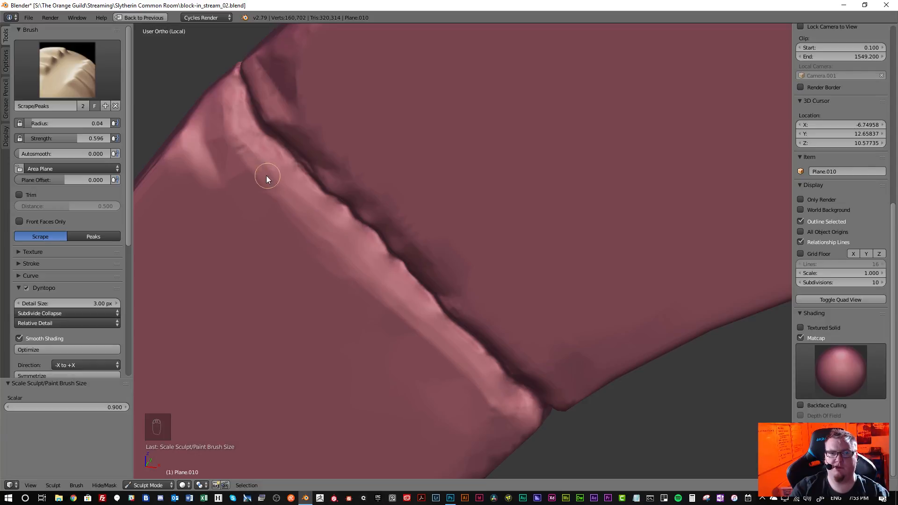
left_click_drag(228, 136, 237, 136)
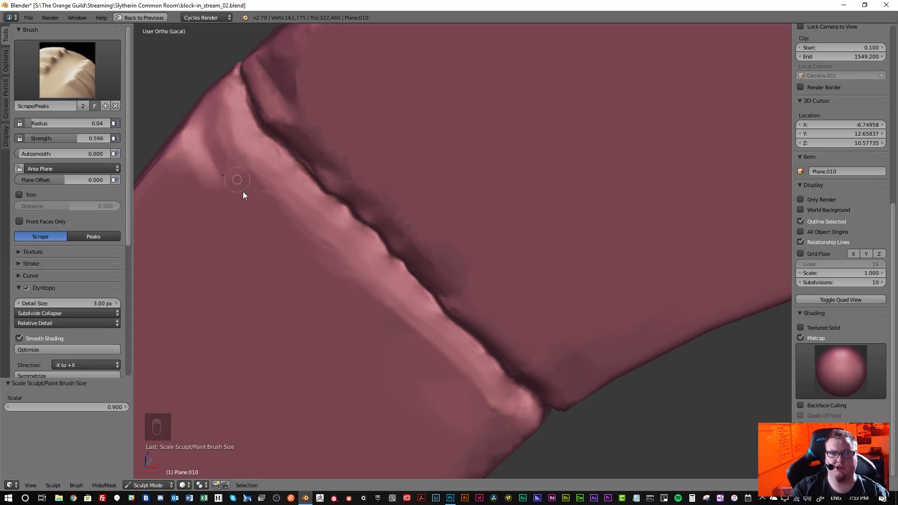
left_click_drag(224, 174, 235, 186)
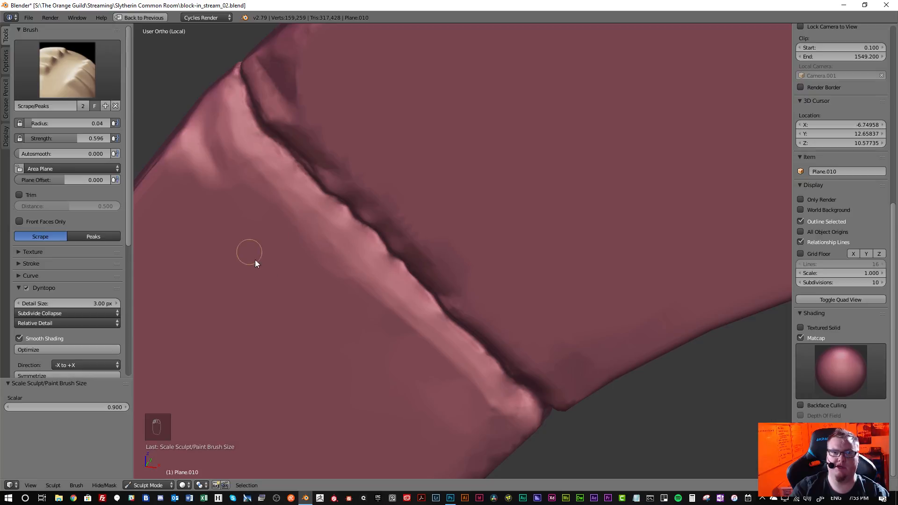
- Check the bevel against the neighbouring joints and scrape its remaining unevenness down to the inner corner
scroll(326, 276, "down", 5)
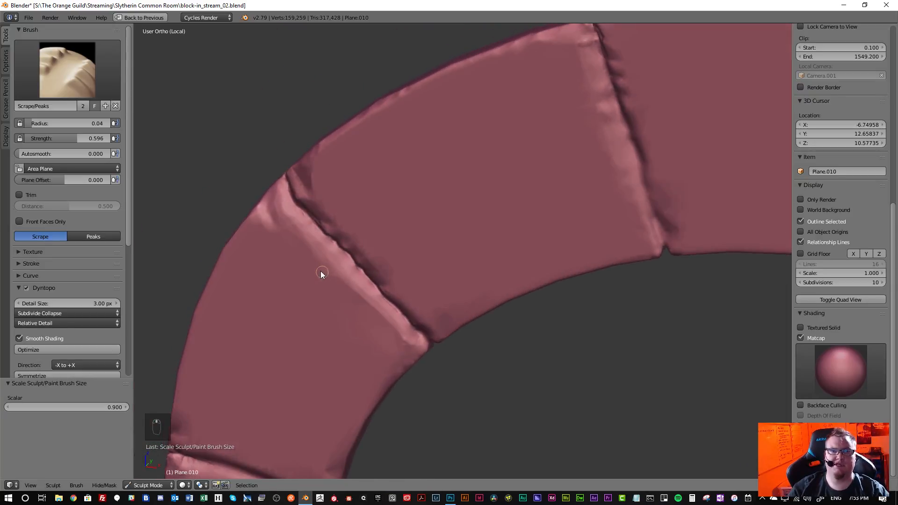
scroll(323, 276, "up", 5)
middle_click_drag(352, 272, 327, 285)
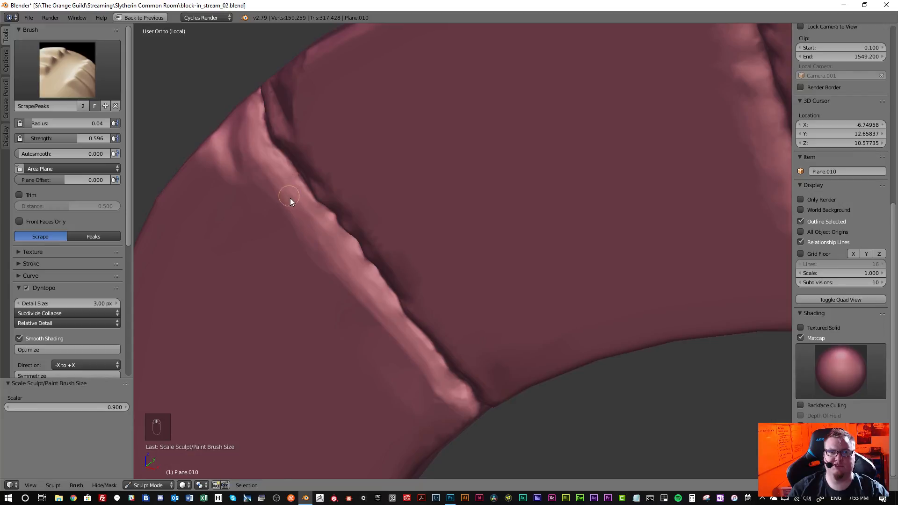
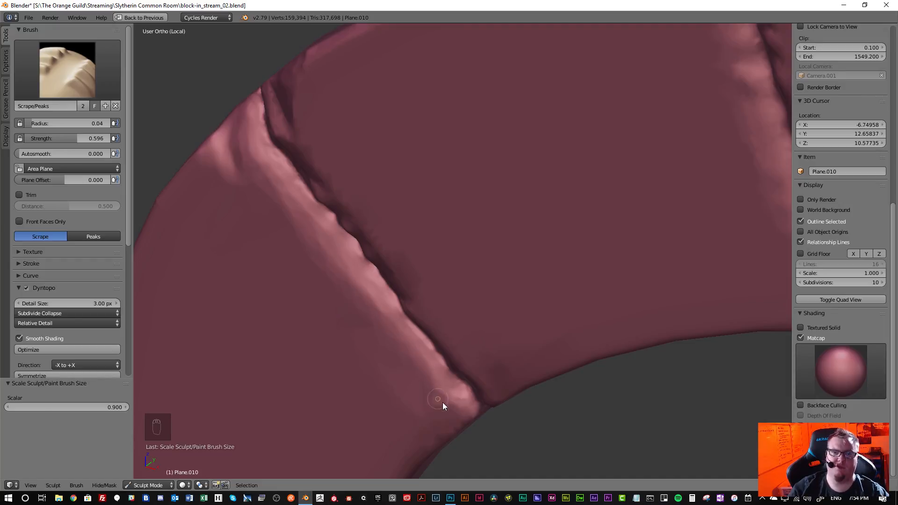
- Scrape the rim of the groove along the whole joint with the Scrape/Peaks brush, and smooth the result
mouse_move(394, 388)
middle_mouse_down()
mouse_move(417, 347)
mouse_move(454, 347)
mouse_move(420, 345)
mouse_move(436, 335)
middle_mouse_up()
scroll(327, 255, "up", 2)
left_click(76, 85)
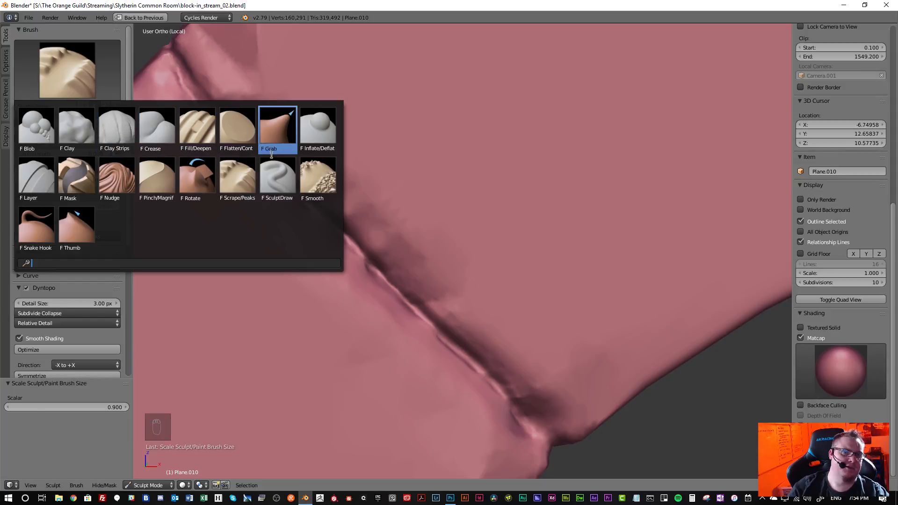
left_click(243, 183)
left_click_drag(243, 136, 181, 83)
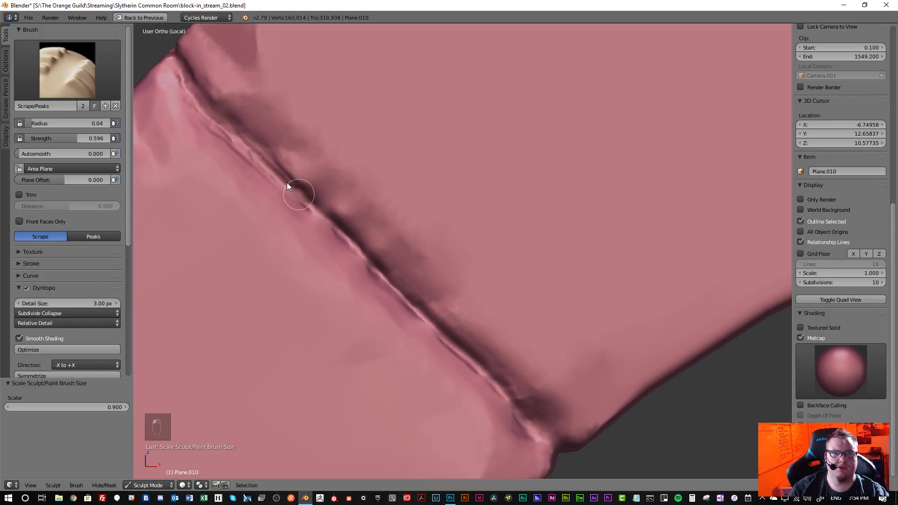
left_click_drag(315, 207, 314, 209)
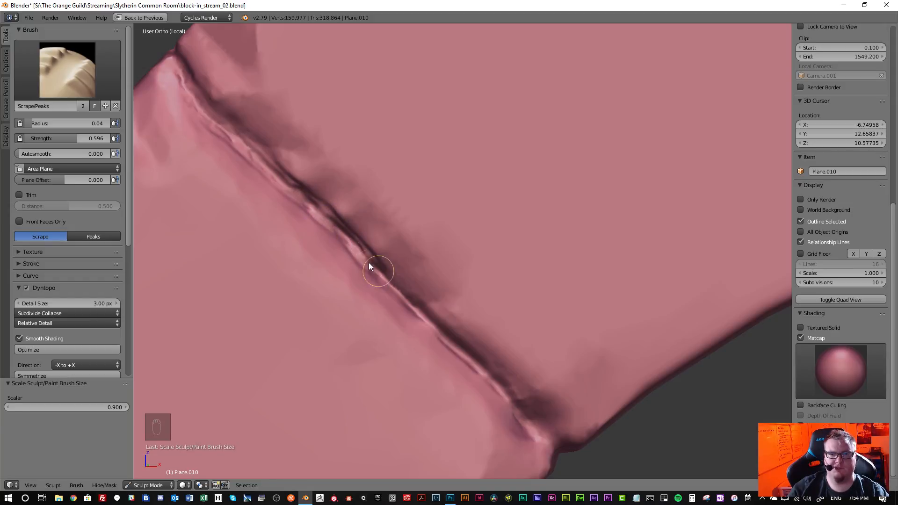
left_click_drag(375, 270, 470, 361)
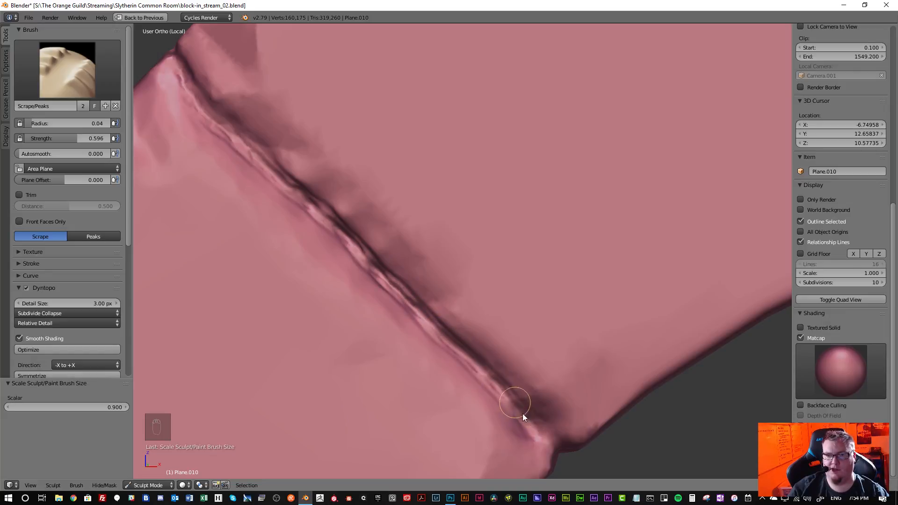
left_click_drag(523, 413, 348, 250)
key("s")
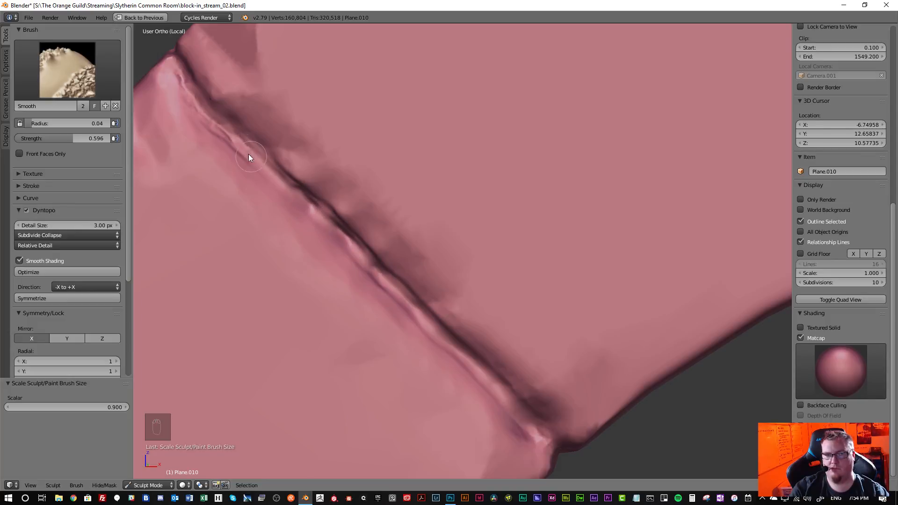
- Flatten the groove's rim into a clean narrow bevel from the outer to the inner corner with the Flatten/Contrast brush
left_click(66, 70)
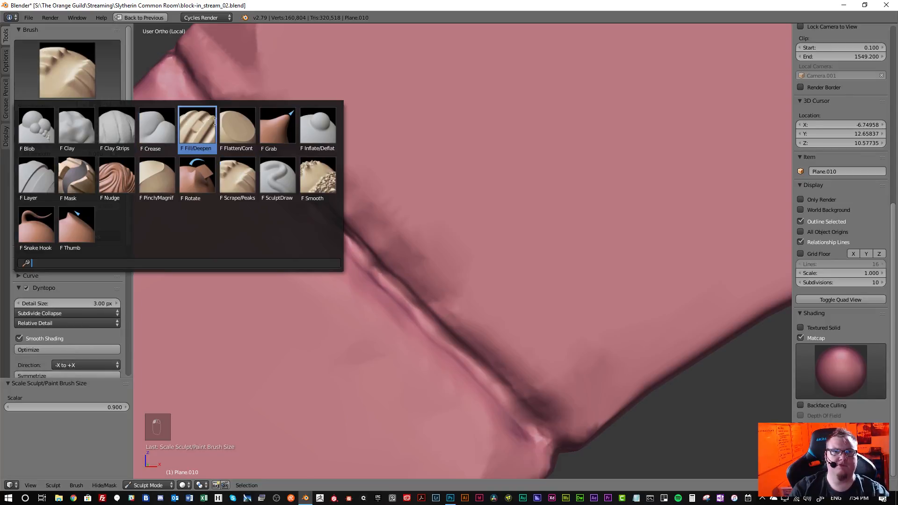
left_click(199, 119)
left_click_drag(198, 106, 248, 151)
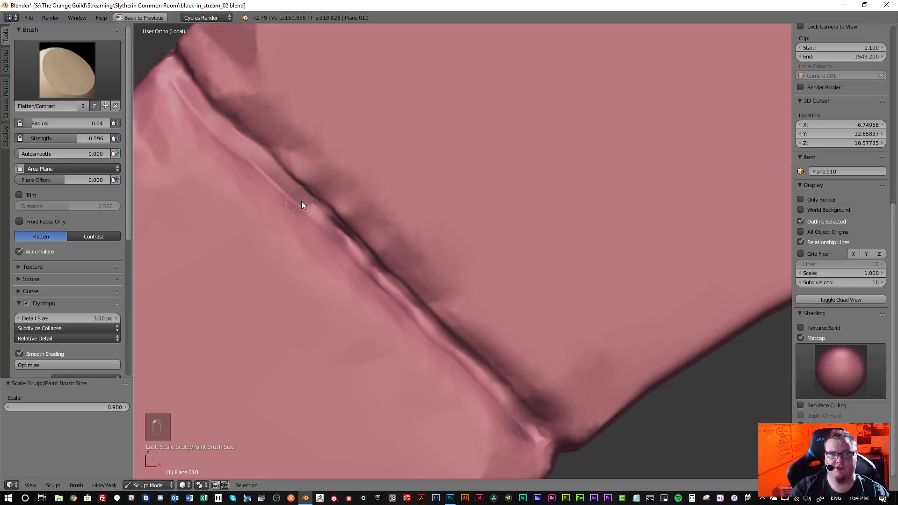
left_click_drag(302, 203, 471, 363)
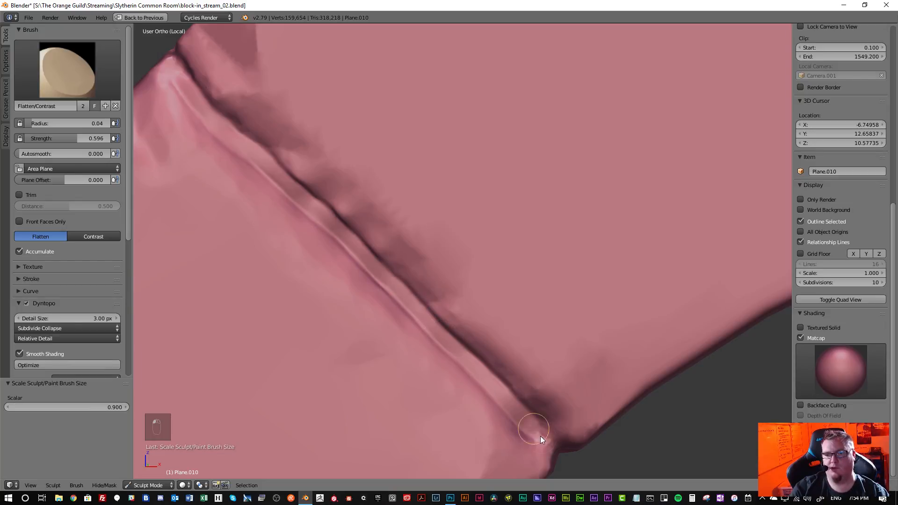
left_click_drag(548, 446, 549, 443)
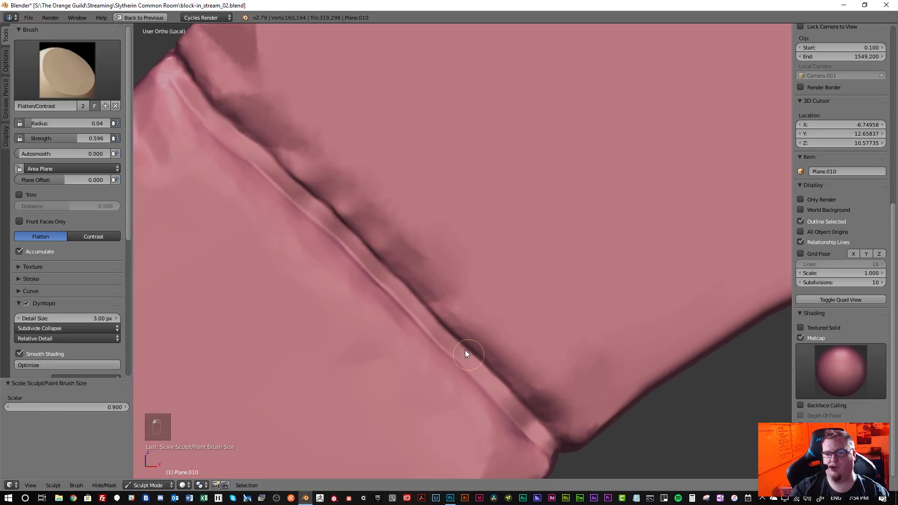
- Flatten the joint's bevel where it meets the inner corner of the stone with the Flatten/Contrast brush
scroll(519, 405, "down", 5)
mouse_move(517, 407)
middle_mouse_down()
mouse_move(459, 355)
mouse_move(509, 394)
middle_mouse_up()
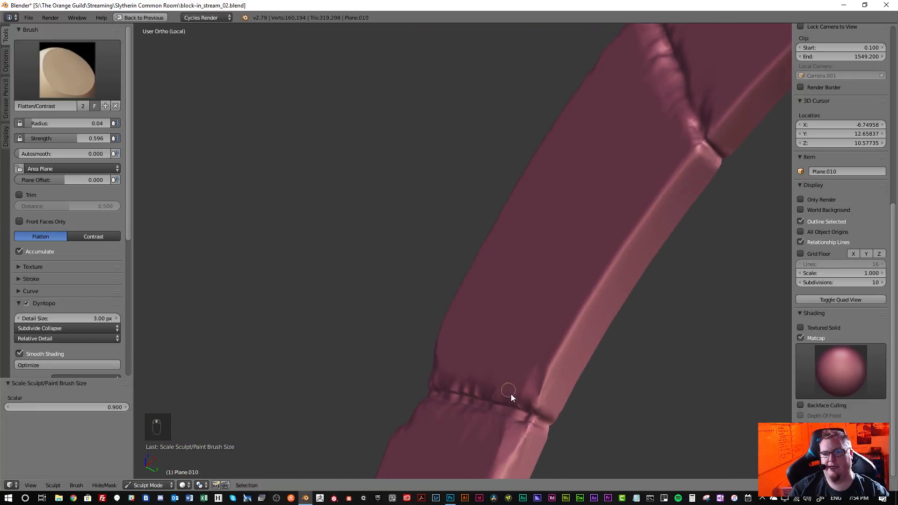
scroll(556, 443, "up", 5)
left_click_drag(599, 456, 556, 434)
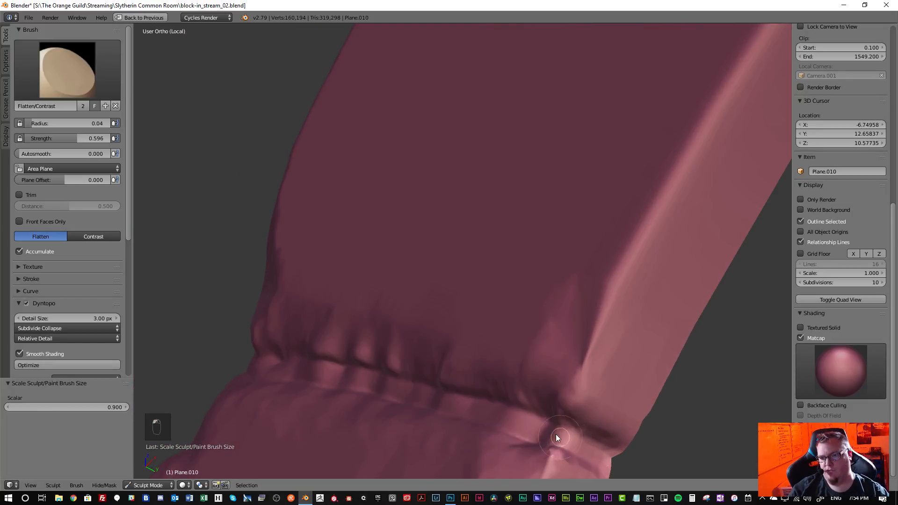
- Inflate the bevelled rim along the joint towards its inner corner with the Inflate/Deflate brush
left_click(104, 69)
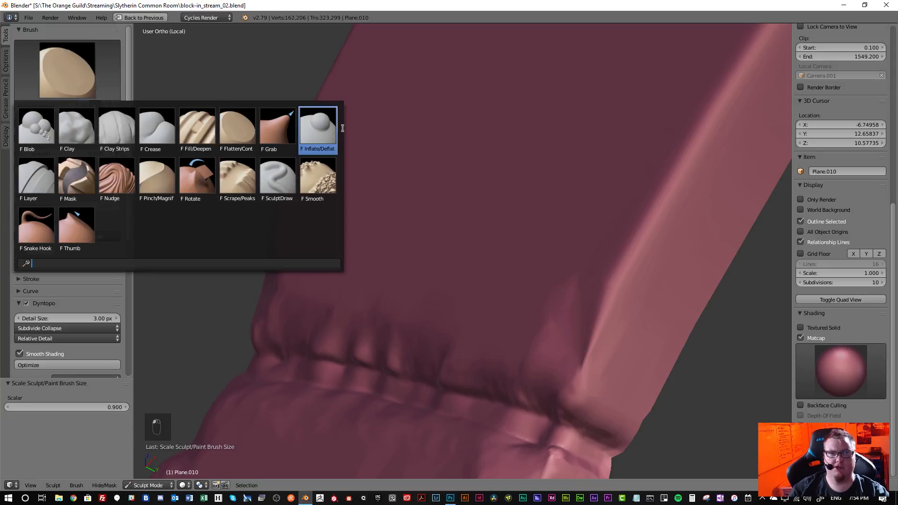
left_click(318, 132)
scroll(382, 364, "up", 1)
mouse_move(382, 361)
middle_mouse_down()
mouse_move(411, 370)
mouse_move(393, 359)
middle_mouse_up()
left_click_drag(397, 364, 500, 409)
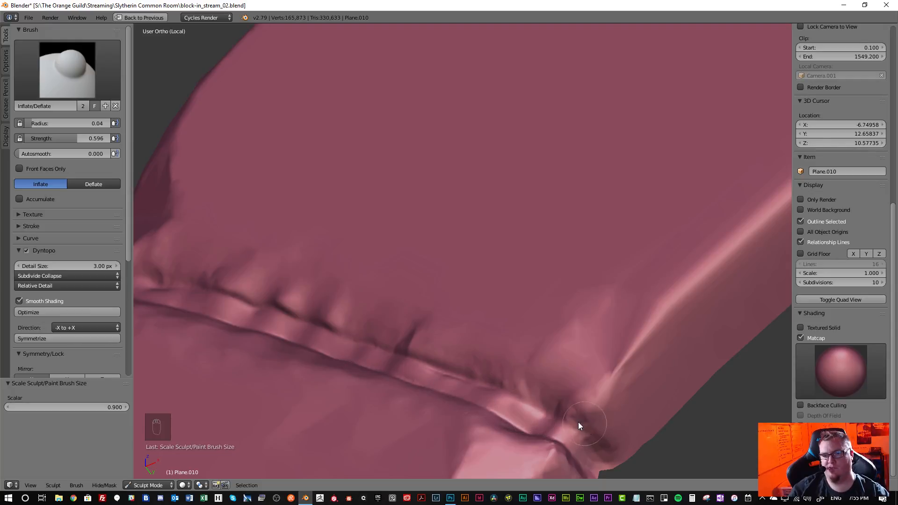
- Inflate the rim around the joint's inner corner and onto the underside of the arch
mouse_move(578, 422)
middle_mouse_down()
mouse_move(548, 428)
mouse_move(531, 407)
middle_mouse_up()
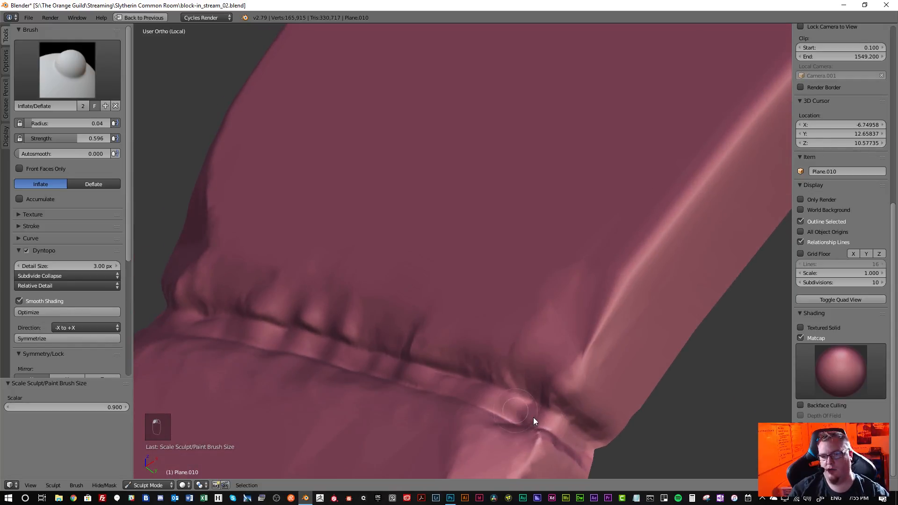
left_click_drag(501, 409, 570, 433)
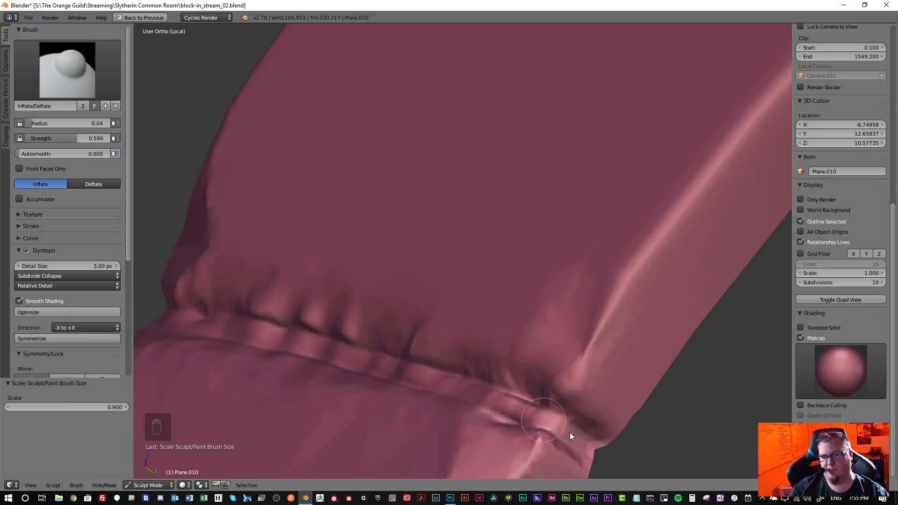
mouse_move(560, 431)
middle_mouse_down()
mouse_move(531, 415)
mouse_move(548, 426)
middle_mouse_up()
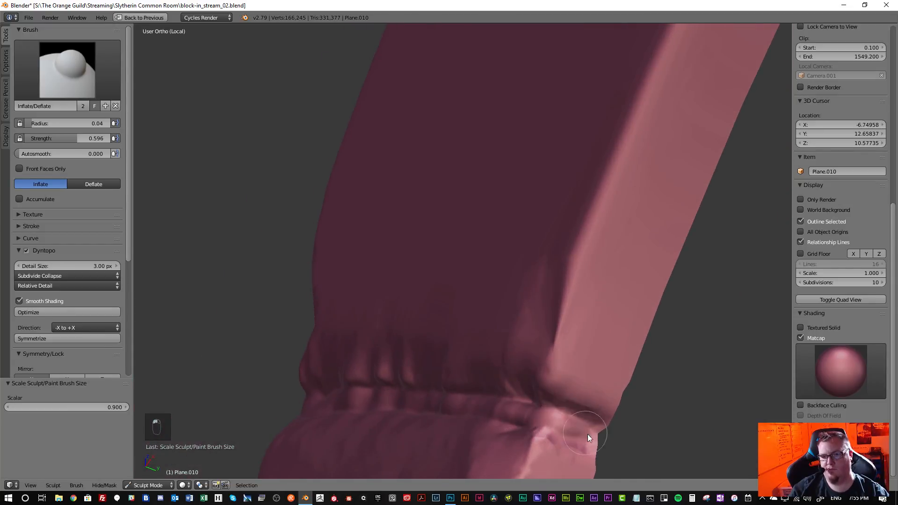
mouse_move(588, 434)
left_mouse_down()
mouse_move(565, 425)
mouse_move(597, 435)
mouse_move(552, 419)
left_mouse_up()
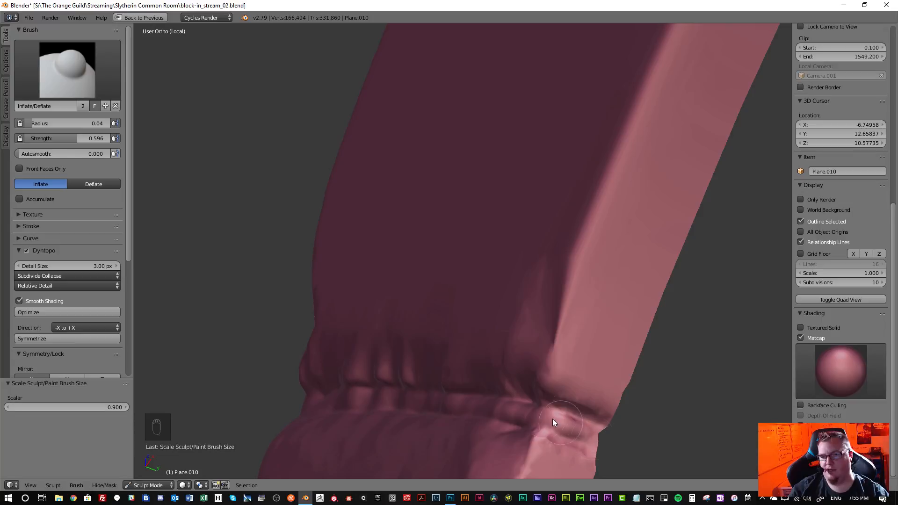
- Inflate the rim along the middle of the joint and up towards its outer corner
middle_click_drag(552, 419, 549, 411)
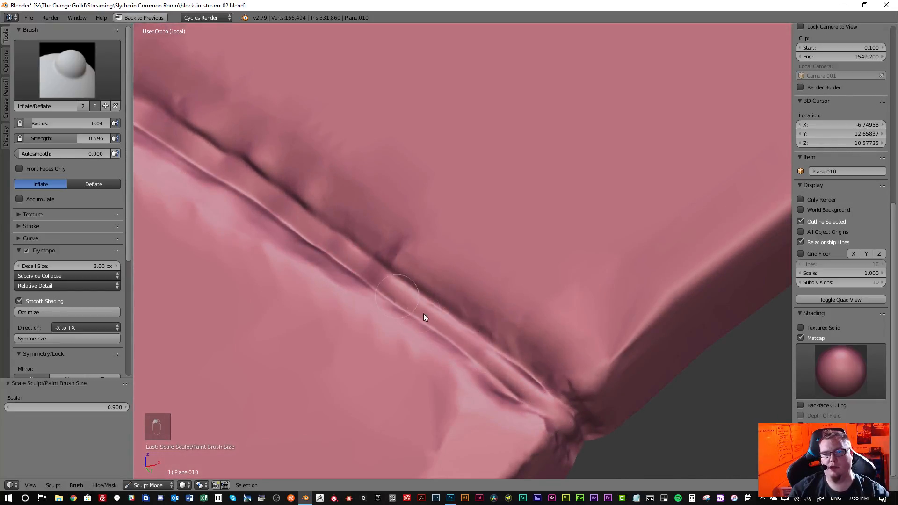
mouse_move(424, 317)
left_mouse_down()
mouse_move(435, 315)
mouse_move(323, 239)
mouse_move(414, 316)
left_mouse_up()
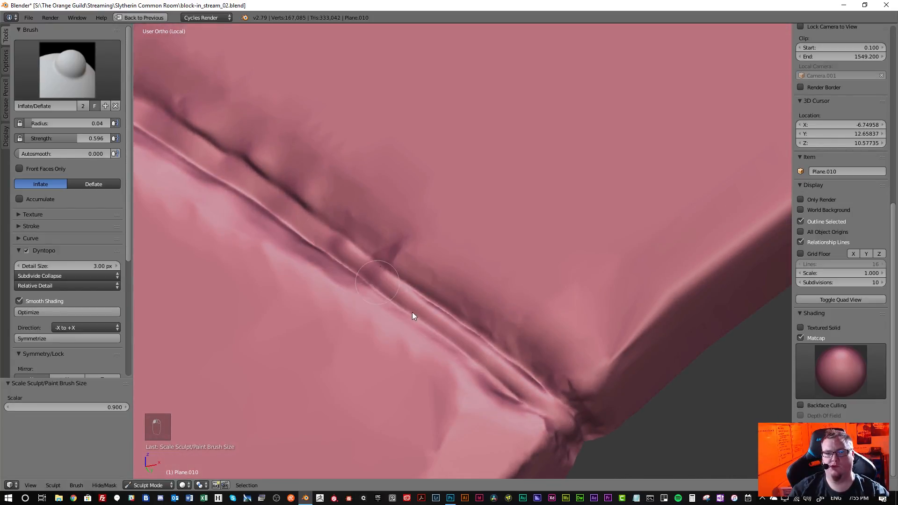
middle_click_drag(412, 317, 279, 220)
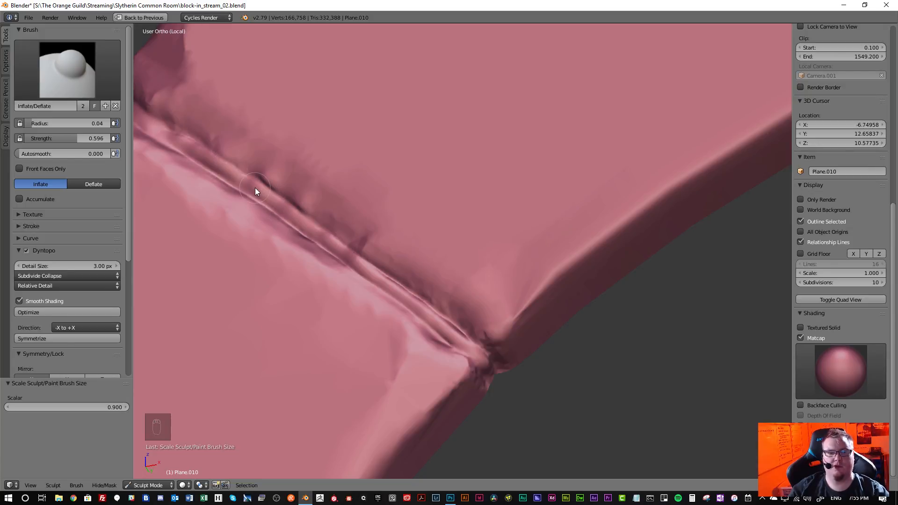
mouse_move(253, 181)
middle_mouse_down("shift")
mouse_move(476, 313)
mouse_move(376, 278)
middle_mouse_up("shift")
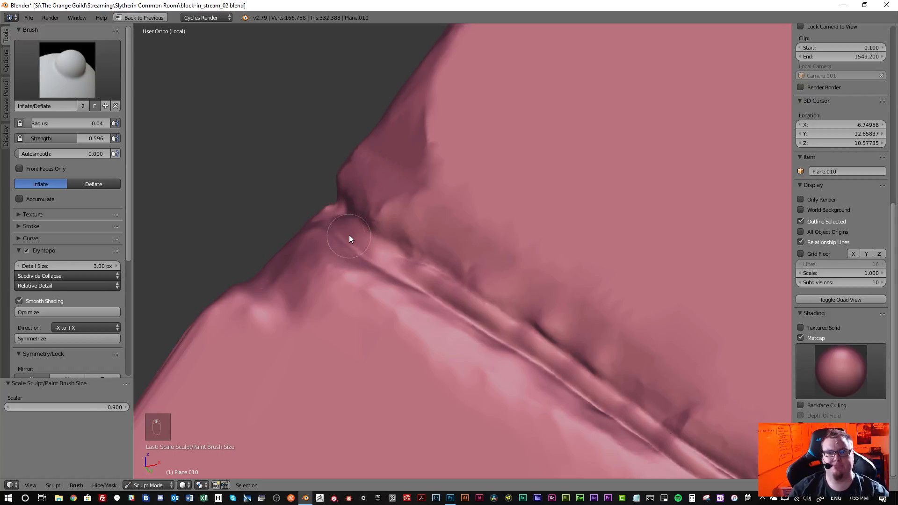
left_click_drag(380, 257, 371, 248)
scroll(360, 237, "down", 2)
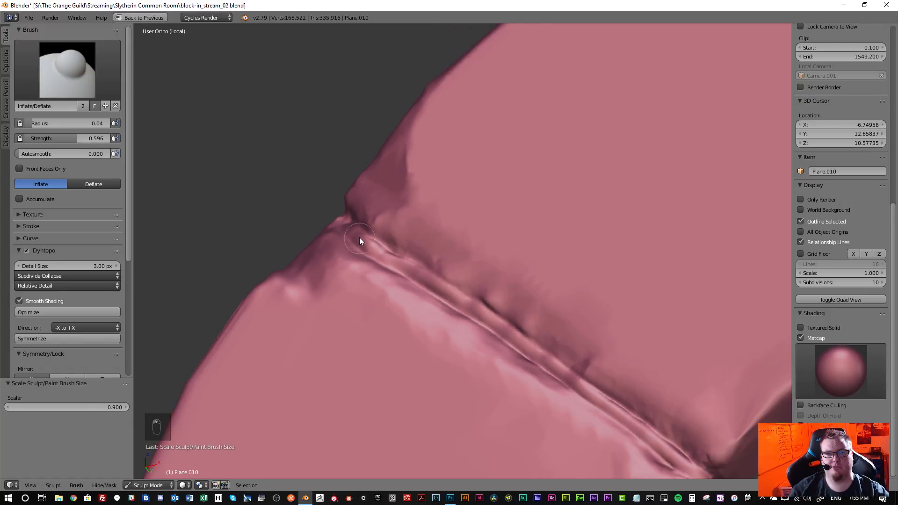
- Inflate the end of the rim at the joint's outer corner and around its chipped edge
middle_click_drag(360, 237, 420, 277)
mouse_move(393, 253)
left_mouse_down()
mouse_move(329, 210)
mouse_move(324, 192)
left_mouse_up()
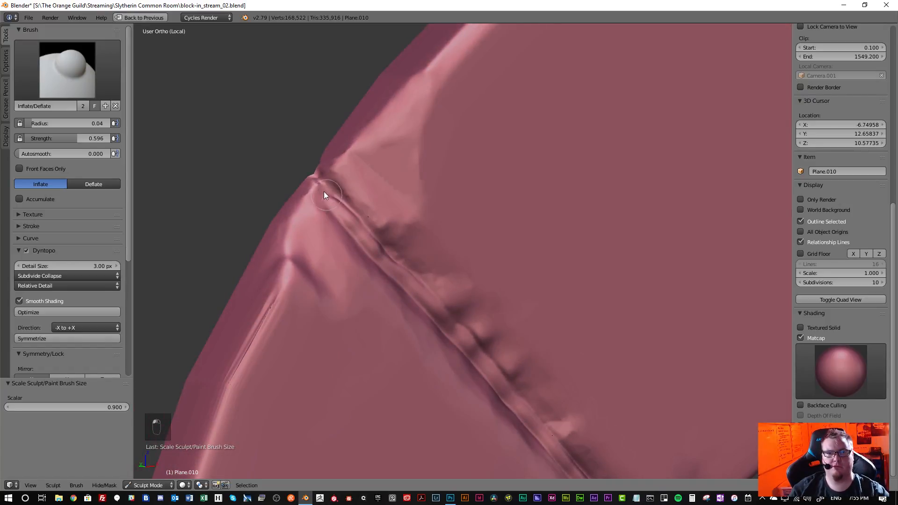
mouse_move(324, 192)
middle_mouse_down()
mouse_move(350, 232)
mouse_move(311, 187)
middle_mouse_up()
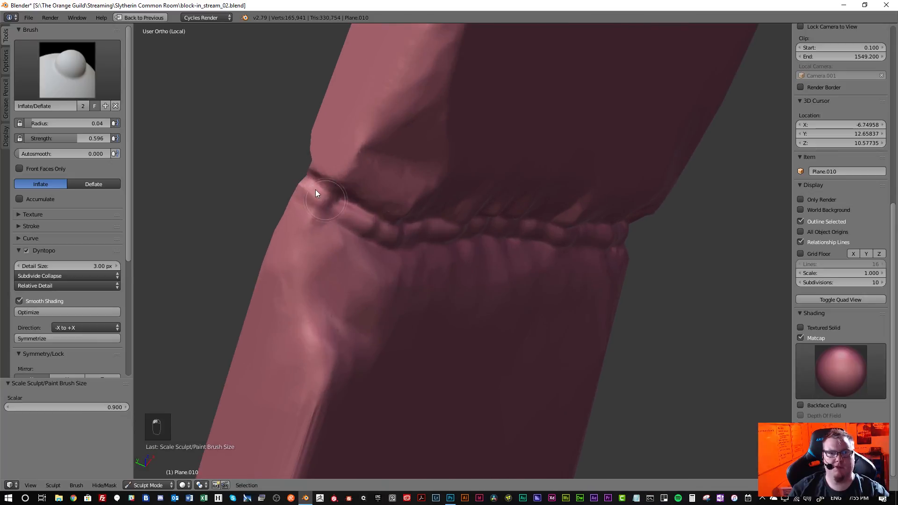
left_click_drag(323, 197, 341, 215)
mouse_move(341, 215)
middle_mouse_down()
mouse_move(282, 168)
mouse_move(302, 183)
middle_mouse_up()
- Examine the inflated joint against the other joints, up close and across the whole archway
scroll(356, 238, "down", 9)
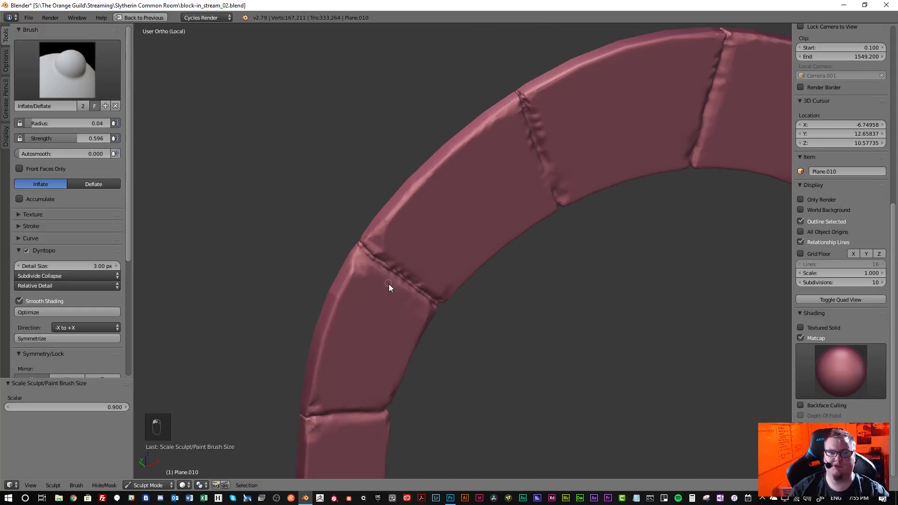
middle_click_drag(389, 285, 339, 248)
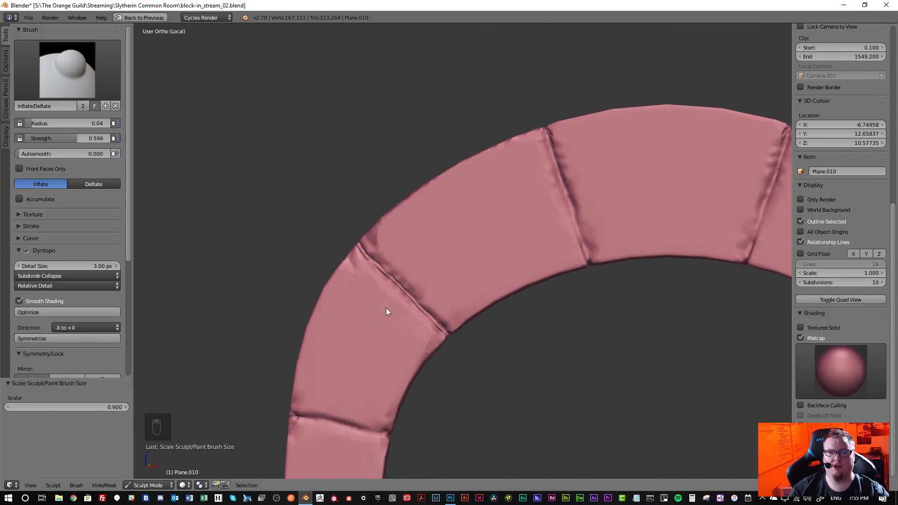
scroll(381, 301, "down", 5)
scroll(384, 302, "up", 2)
scroll(384, 302, "up", 7)
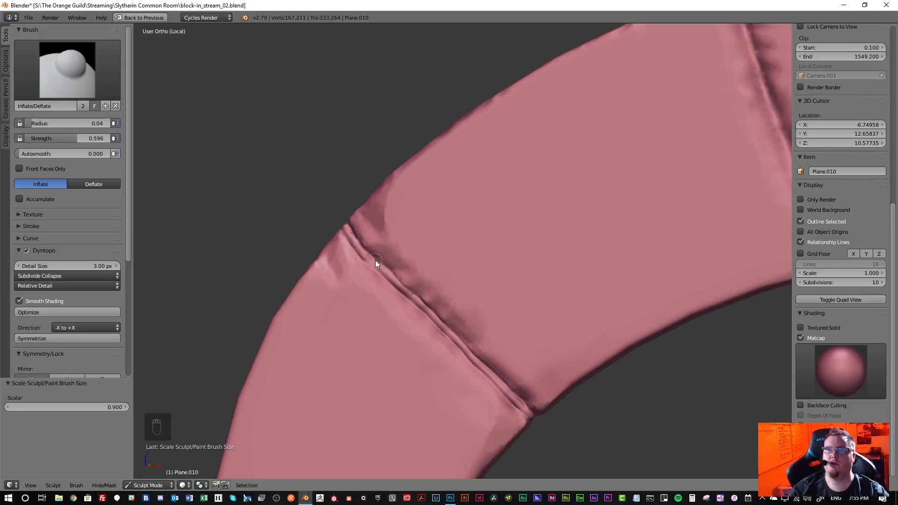
scroll(366, 253, "down", 6)
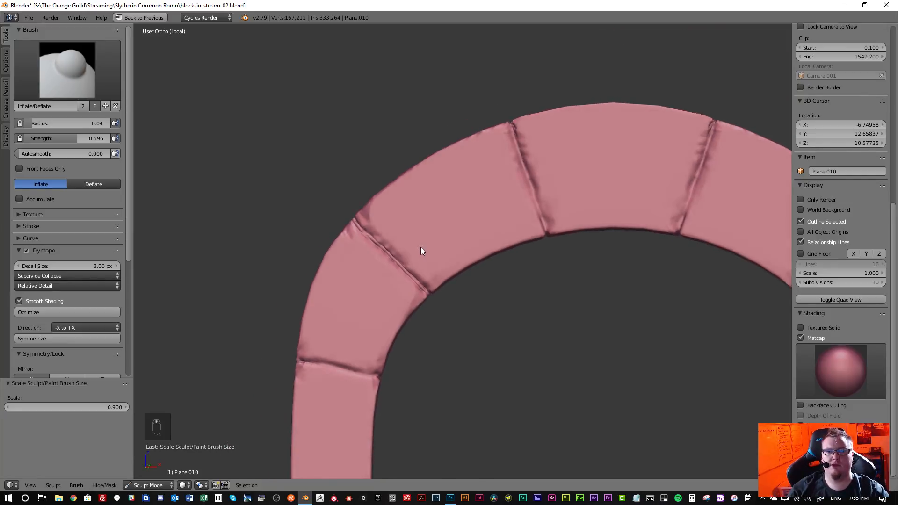
scroll(427, 265, "down", 4)
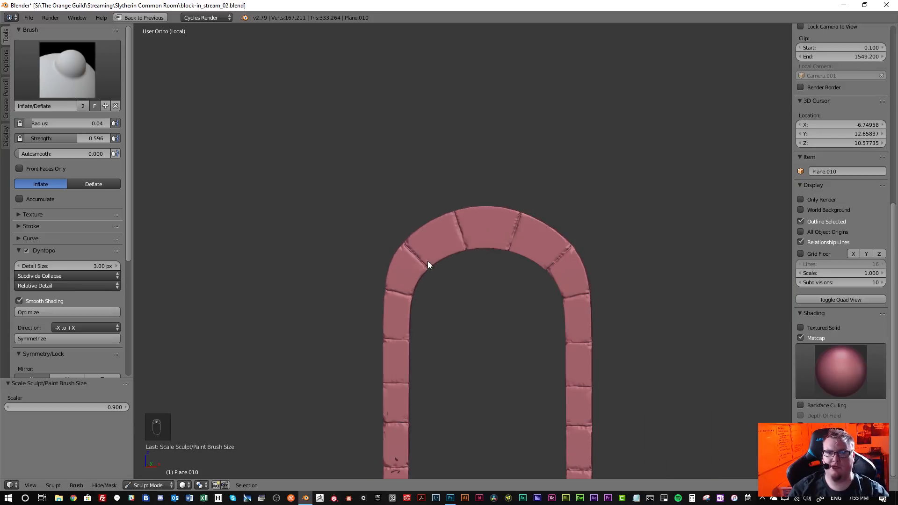
middle_click_drag(455, 231, 481, 231)
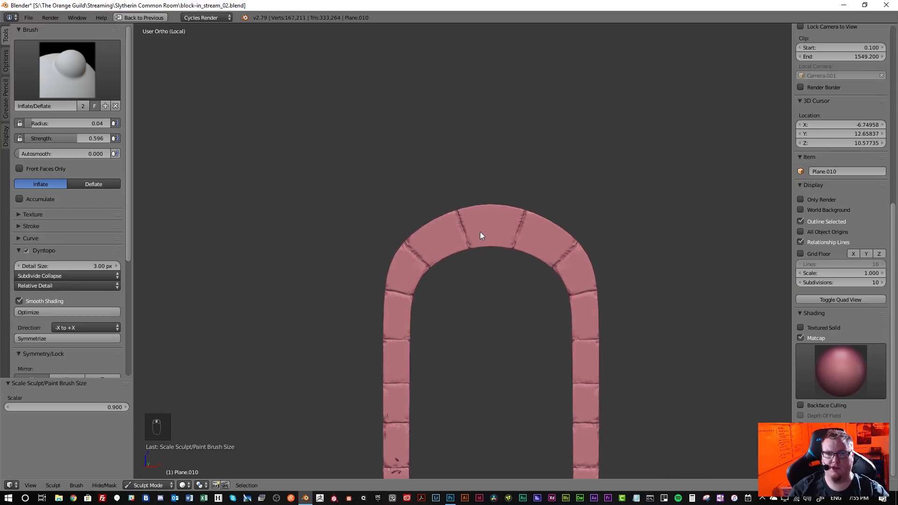
scroll(415, 232, "up", 3)
- Scrape the upper half of the joint beside the archway's top stone with the Scrape/Peaks brush, starting at its outer corner
left_click(67, 70)
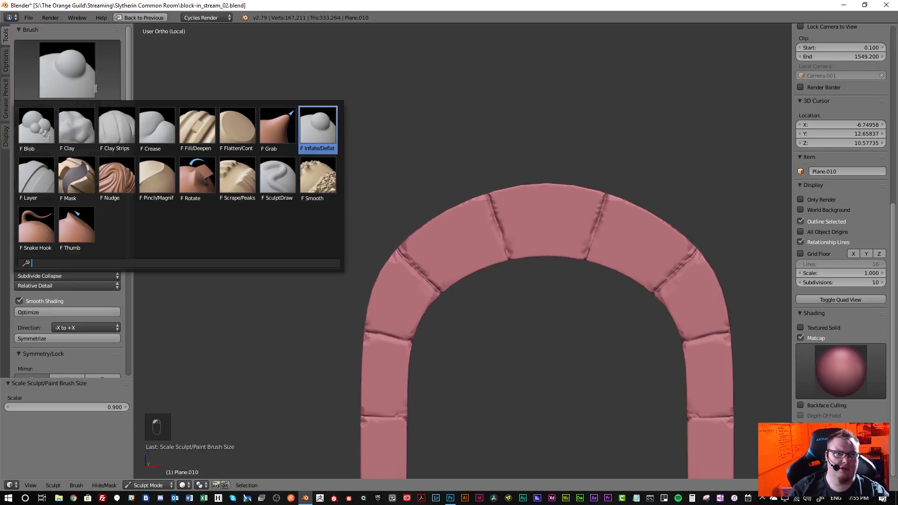
left_click(238, 133)
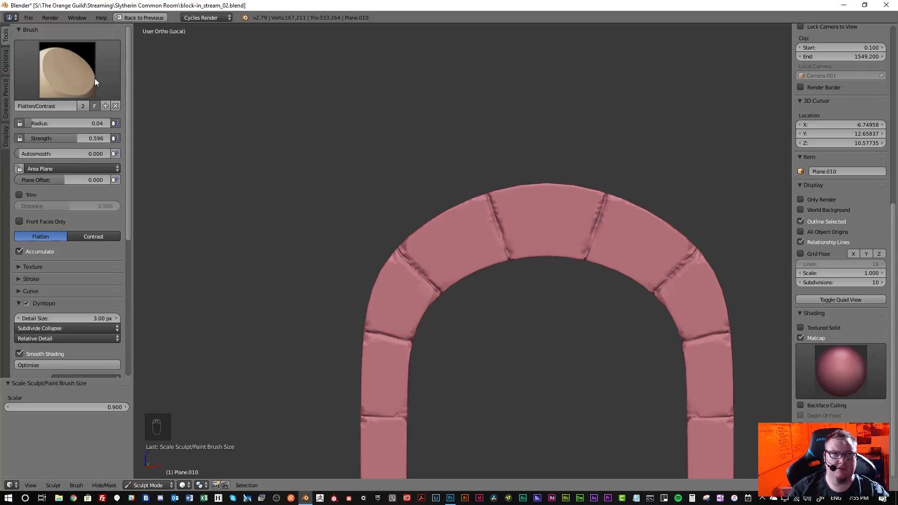
left_click(82, 71)
left_click(249, 183)
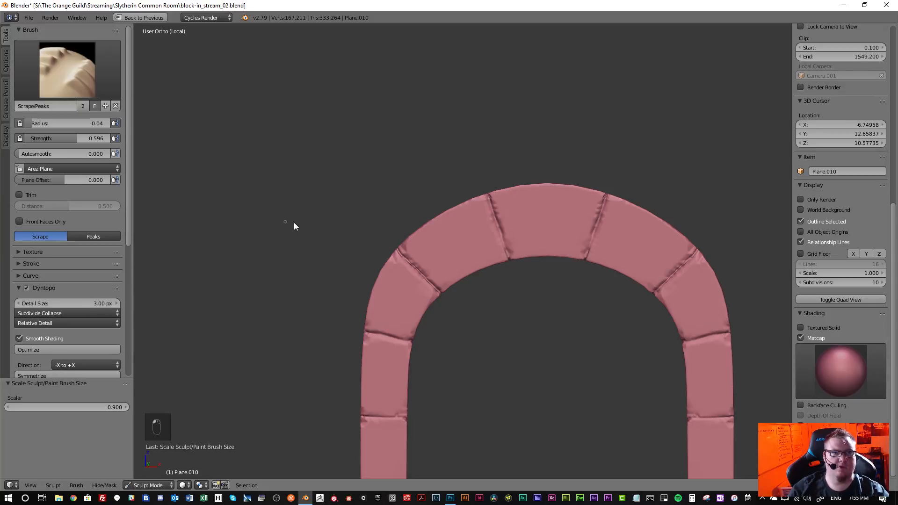
scroll(499, 221, "up", 6)
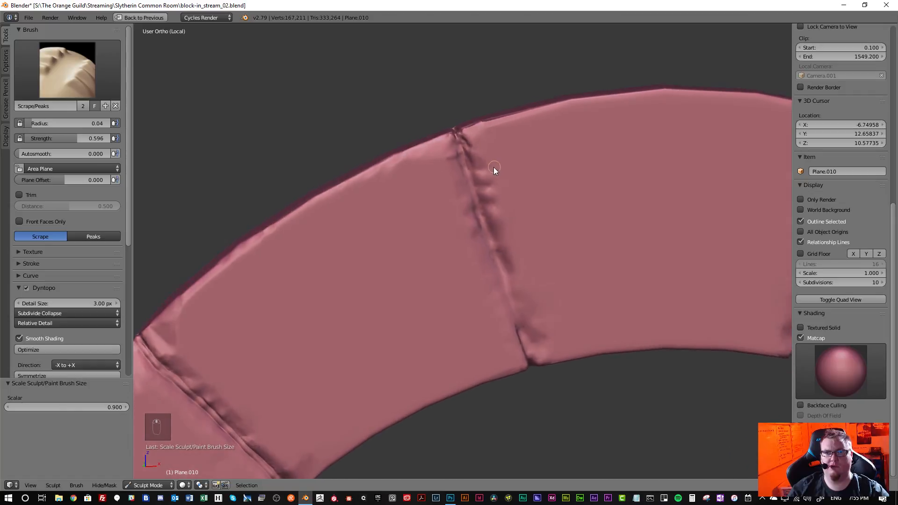
scroll(468, 140, "up", 4)
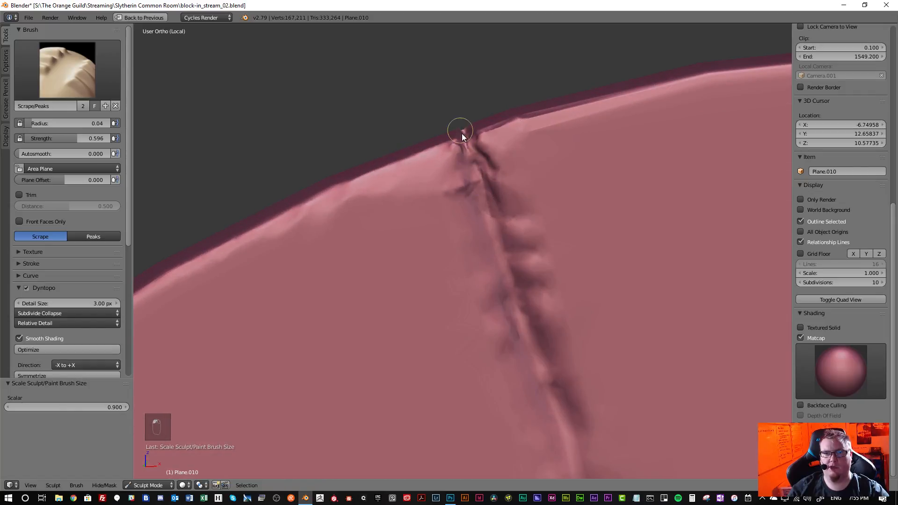
left_click_drag(462, 134, 499, 231)
scroll(505, 235, "down", 2)
mouse_move(508, 235)
middle_mouse_down()
mouse_move(510, 257)
mouse_move(503, 251)
middle_mouse_up()
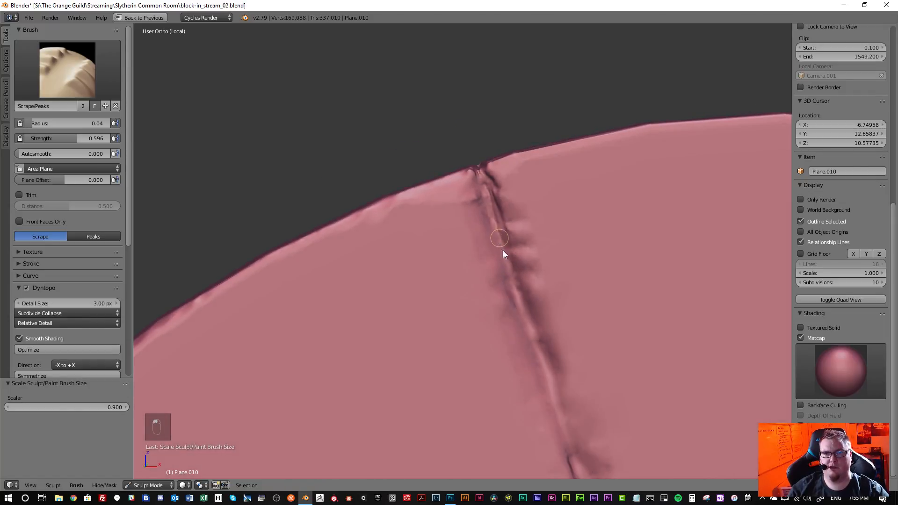
mouse_move(504, 251)
left_mouse_down()
mouse_move(554, 361)
mouse_move(554, 347)
left_mouse_up()
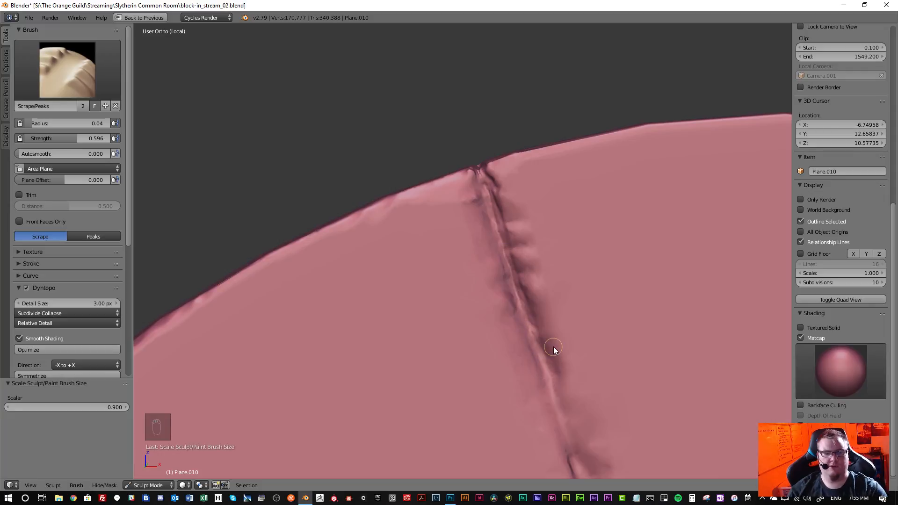
- Scrape the lower half of the top stone's joint down to the inner corner and across the underside
mouse_move(554, 346)
middle_mouse_down("shift")
mouse_move(537, 240)
mouse_move(513, 243)
middle_mouse_up("shift")
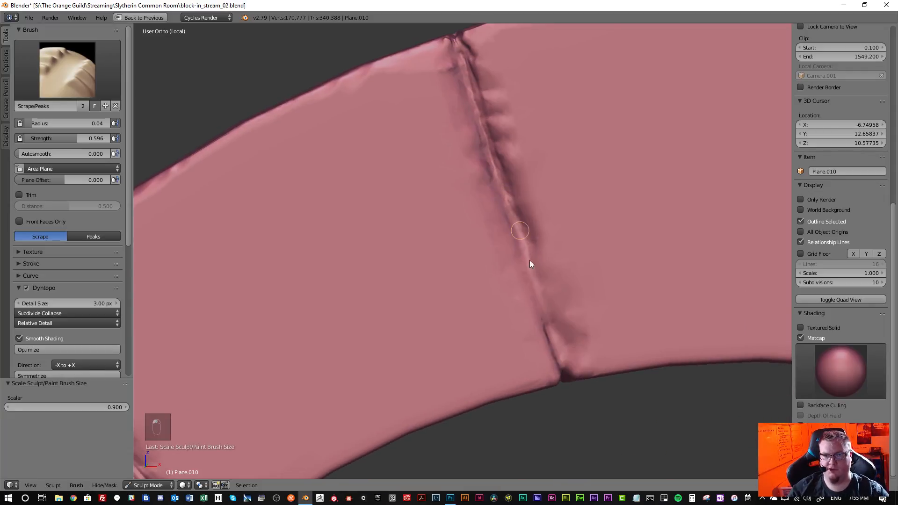
left_click_drag(556, 334, 543, 304)
middle_click_drag(548, 334, 538, 294)
middle_click_drag(569, 366, 533, 271)
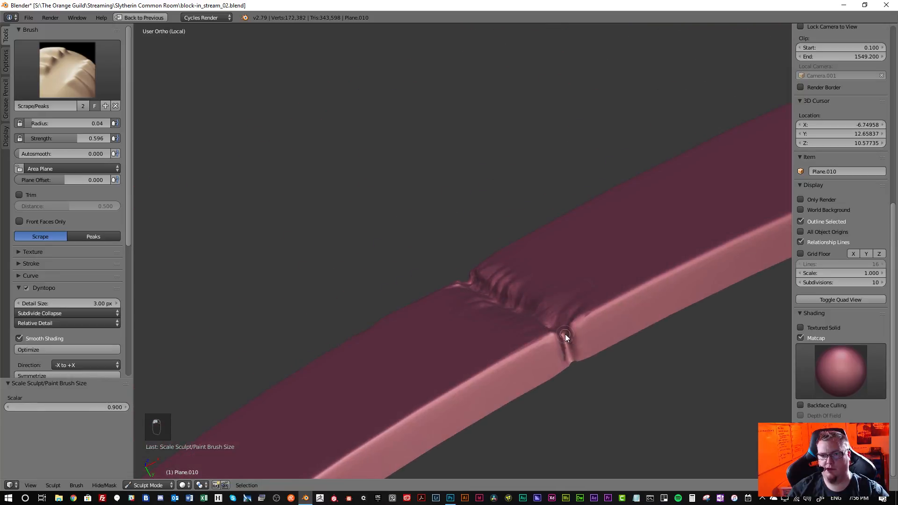
left_click_drag(565, 334, 572, 359)
- Smooth the scraped groove along the top stone's joint with the Smooth brush, and return to the Scrape/Peaks brush
middle_click_drag(514, 294, 566, 378)
middle_click_drag(492, 146, 489, 310)
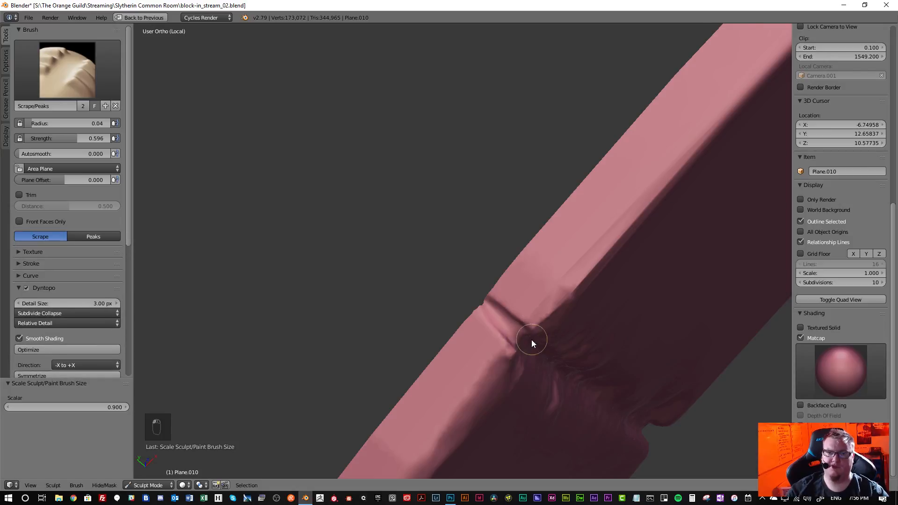
mouse_move(531, 340)
middle_mouse_down()
mouse_move(481, 279)
mouse_move(535, 350)
middle_mouse_up()
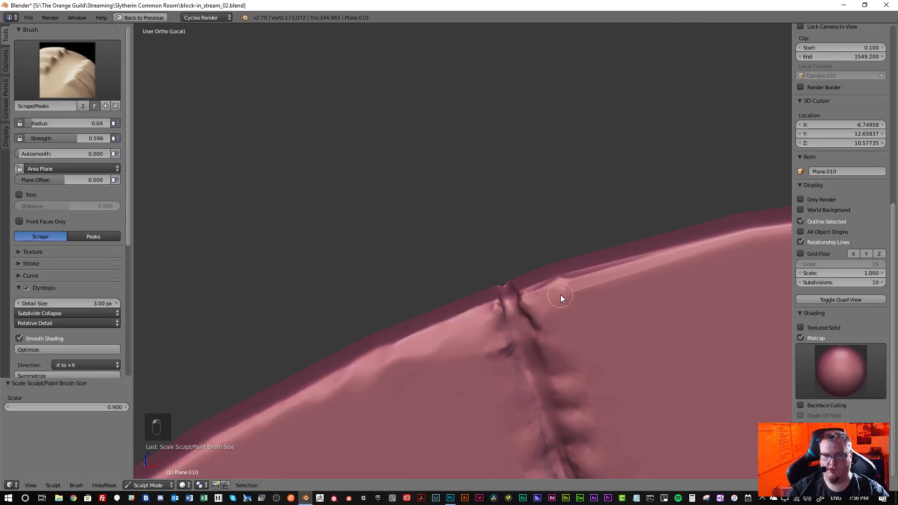
middle_click_drag(562, 308, 448, 114, "shift")
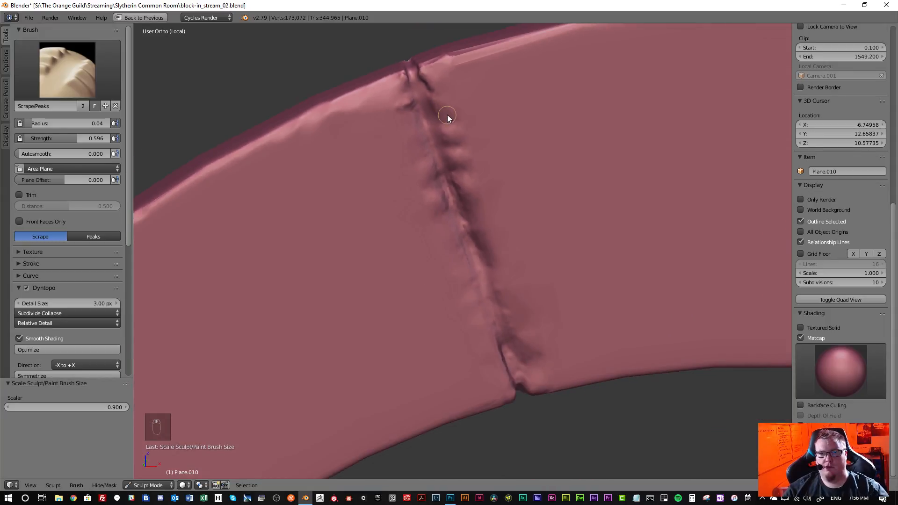
key("s")
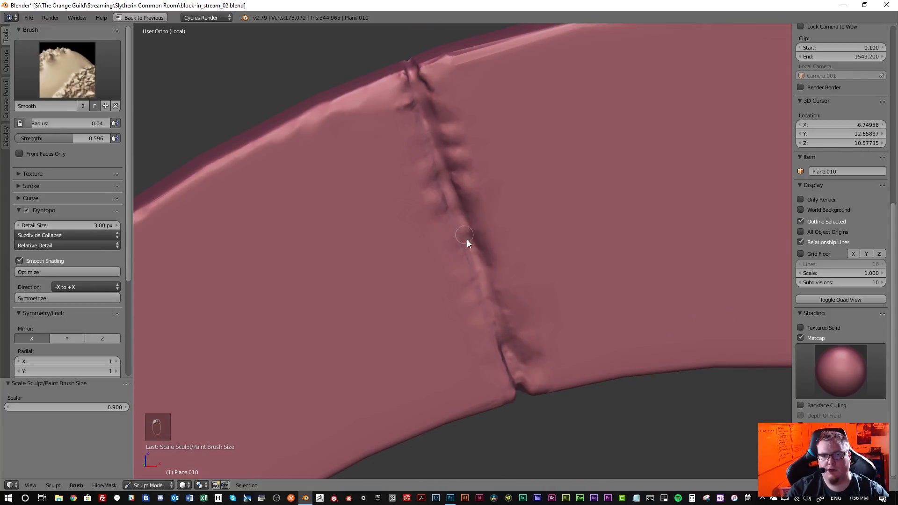
key("s")
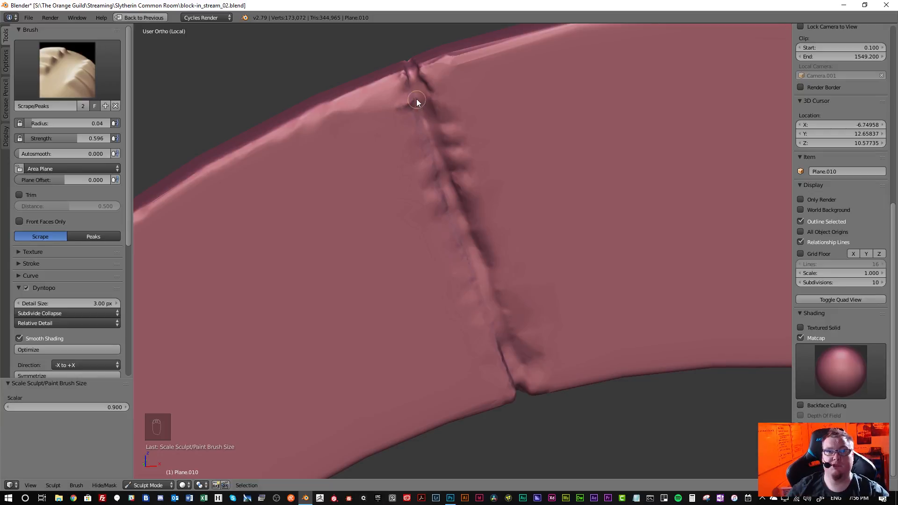
- Scrape and smooth the outer edge of the stone beside the top stone, along the upper end of their joint
mouse_move(398, 77)
left_mouse_down()
mouse_move(431, 208)
mouse_move(406, 148)
left_mouse_up()
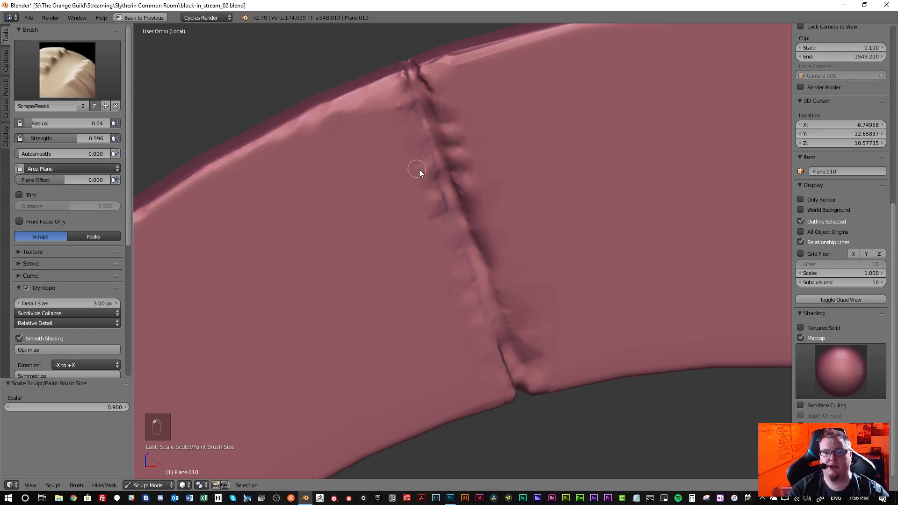
key("s")
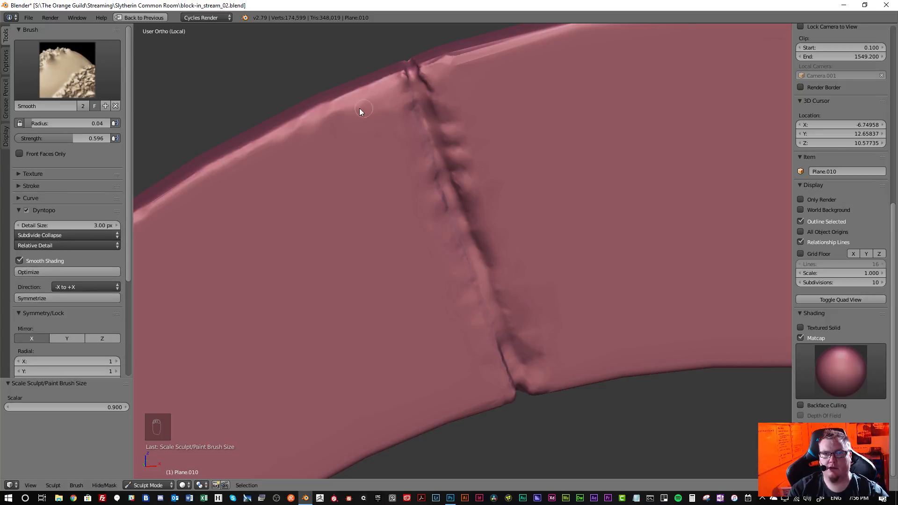
left_click_drag(359, 108, 299, 134, "shift")
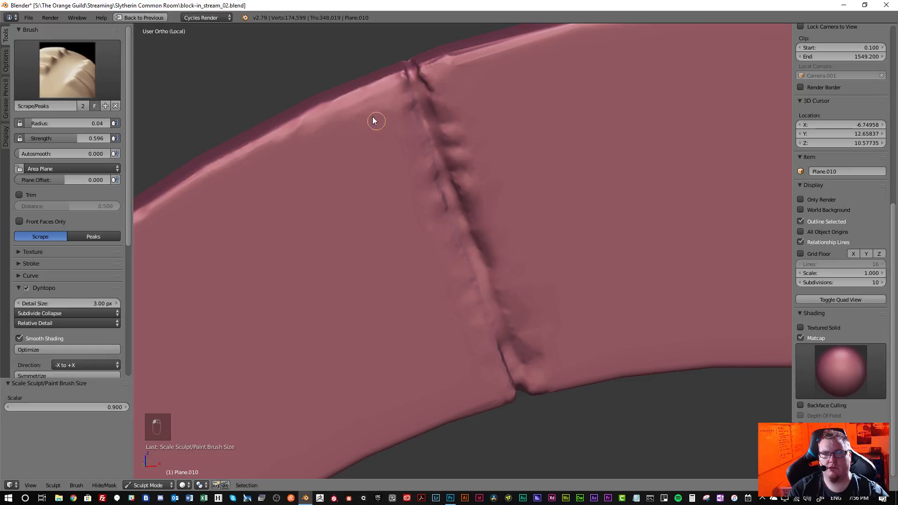
left_click_drag(373, 117, 368, 105)
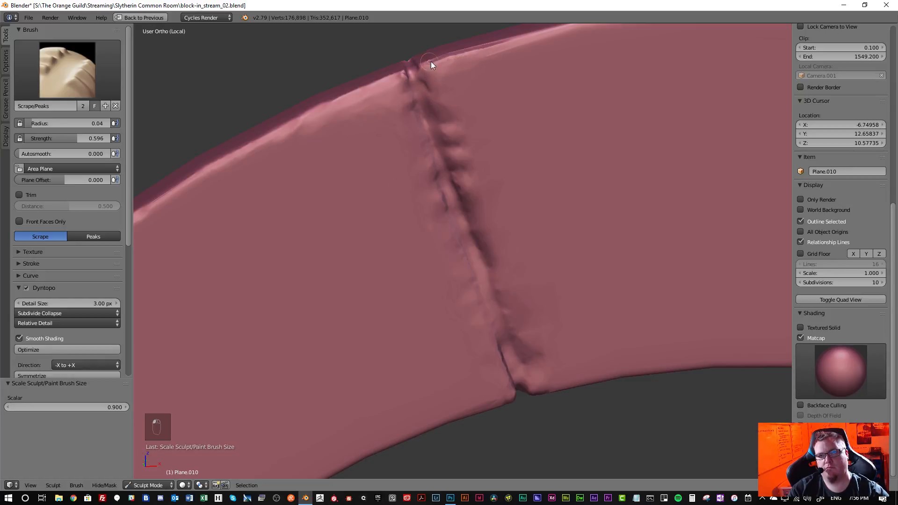
- Smooth the ridges on the top stone's side of the joint's upper half, and scrape the edge near its middle
mouse_move(431, 62)
left_mouse_down("shift")
mouse_move(443, 57)
mouse_move(459, 165)
mouse_move(449, 114)
mouse_move(461, 123)
mouse_move(459, 148)
left_mouse_up("shift")
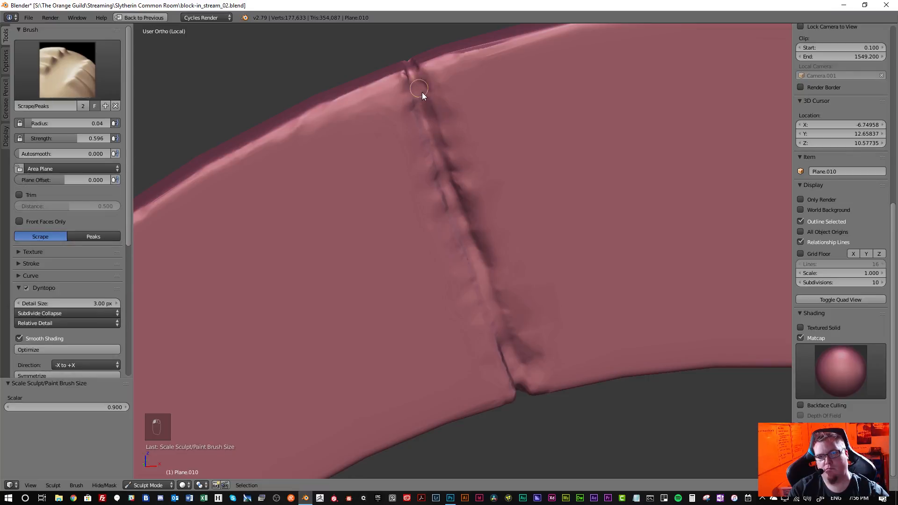
mouse_move(423, 99)
left_mouse_down("shift")
mouse_move(422, 87)
mouse_move(444, 161)
mouse_move(439, 148)
left_mouse_up("shift")
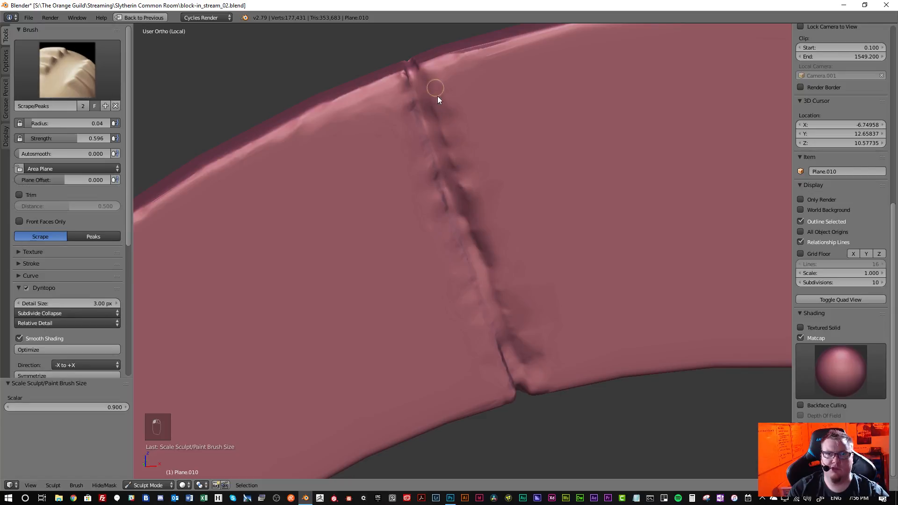
mouse_move(473, 211)
left_mouse_down()
mouse_move(482, 213)
mouse_move(464, 157)
mouse_move(486, 214)
left_mouse_up()
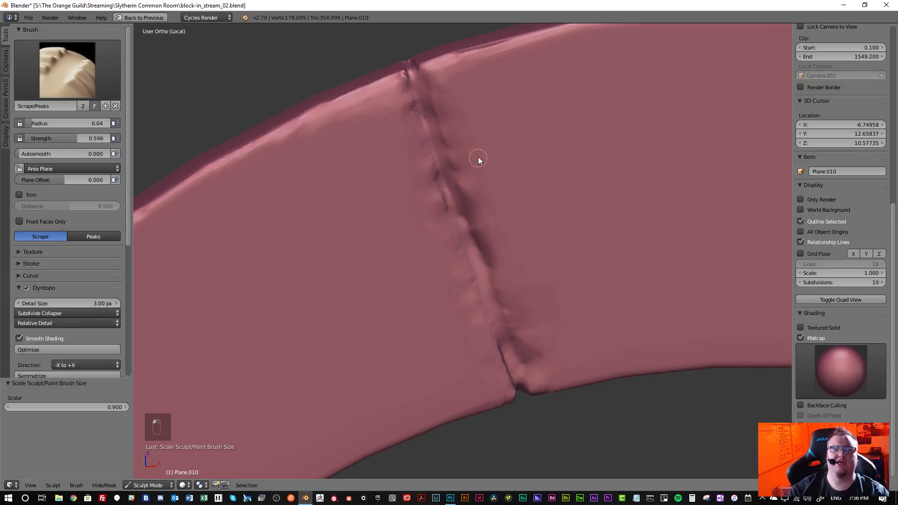
- Scrape the top stone's bevel close up, from the joint's outer corner down its upper section
scroll(482, 173, "up", 5)
mouse_move(492, 175)
middle_mouse_down()
mouse_move(416, 131)
mouse_move(412, 89)
middle_mouse_up()
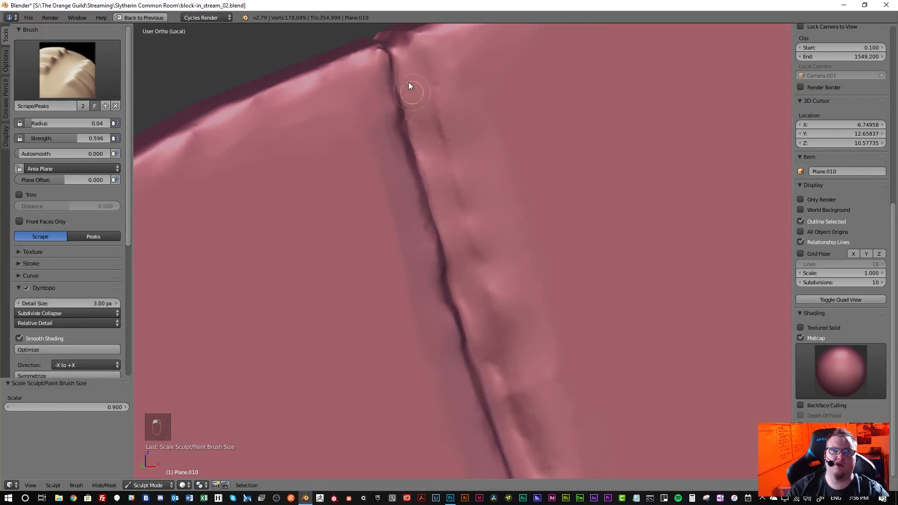
left_click_drag(409, 82, 456, 215)
mouse_move(472, 116)
middle_mouse_down()
mouse_move(423, 135)
mouse_move(453, 99)
middle_mouse_up()
left_click_drag(464, 156, 487, 213)
scroll(451, 148, "up", 3)
middle_click_drag(460, 170, 499, 164)
scroll(453, 144, "down", 2)
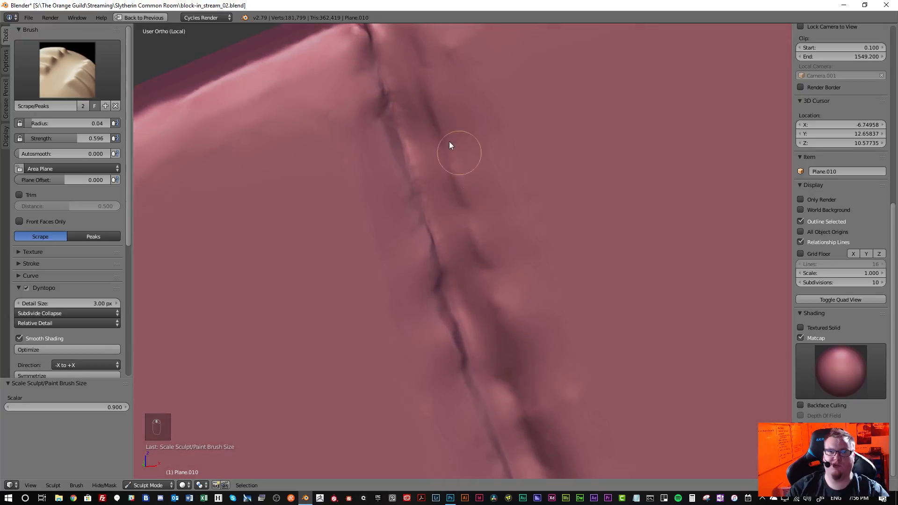
- Scrape the top stone's bevel around the middle of the joint, and smooth its border into the stone's face
mouse_move(468, 211)
middle_mouse_down()
mouse_move(483, 243)
mouse_move(457, 200)
mouse_move(497, 225)
mouse_move(477, 220)
mouse_move(486, 232)
middle_mouse_up()
scroll(490, 266, "down", 3)
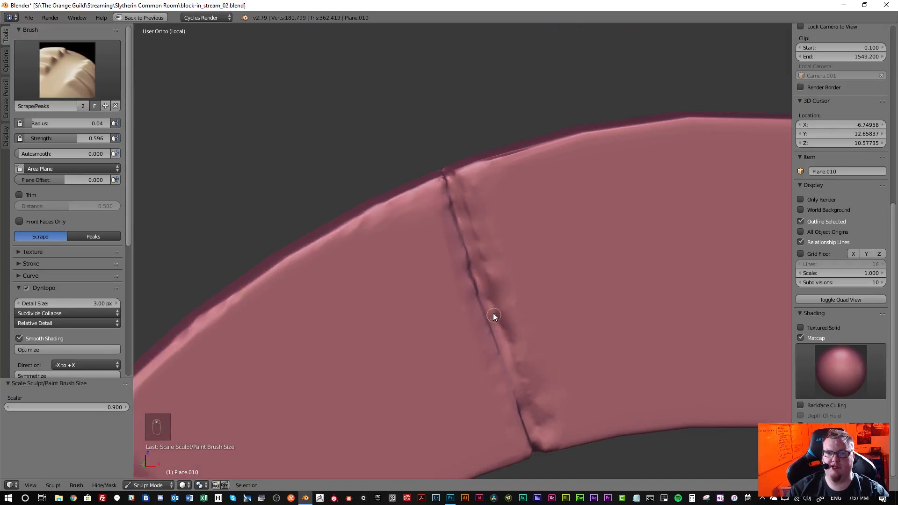
middle_click_drag(493, 313, 485, 281)
scroll(498, 276, "up", 3)
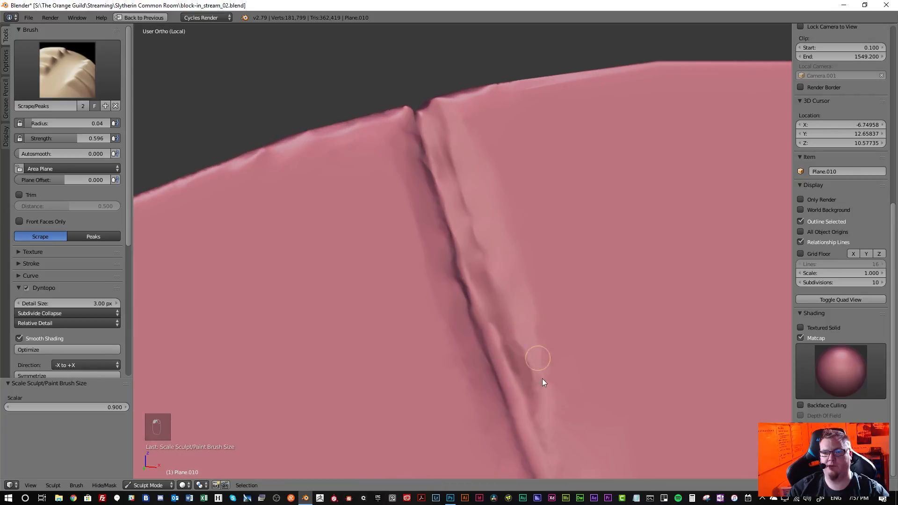
left_click_drag(543, 382, 510, 332)
mouse_move(528, 383)
left_mouse_down()
mouse_move(526, 371)
mouse_move(534, 398)
left_mouse_up()
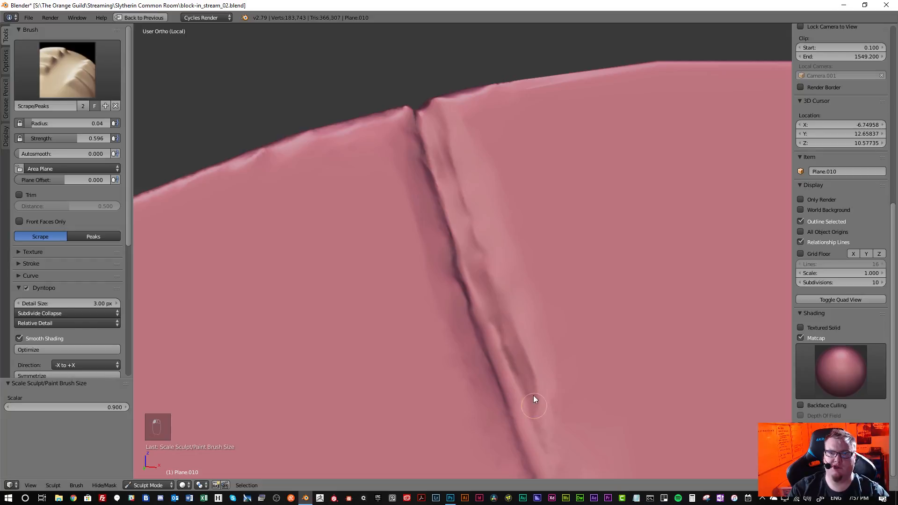
mouse_move(546, 367)
left_mouse_down("shift")
mouse_move(560, 442)
mouse_move(557, 430)
left_mouse_up("shift")
- Scrape and smooth the lower end of the top stone's bevel near the joint's inner corner
scroll(520, 296, "down", 1)
scroll(519, 296, "down", 3)
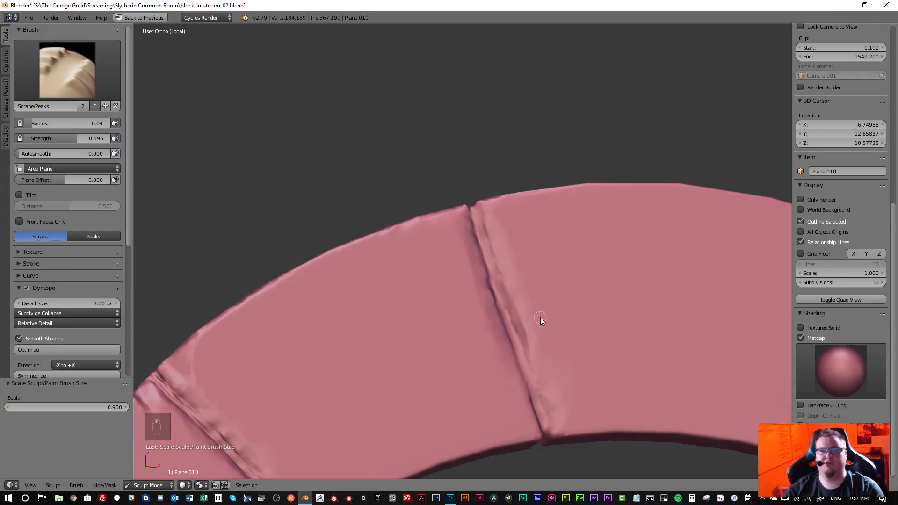
scroll(473, 249, "up", 5)
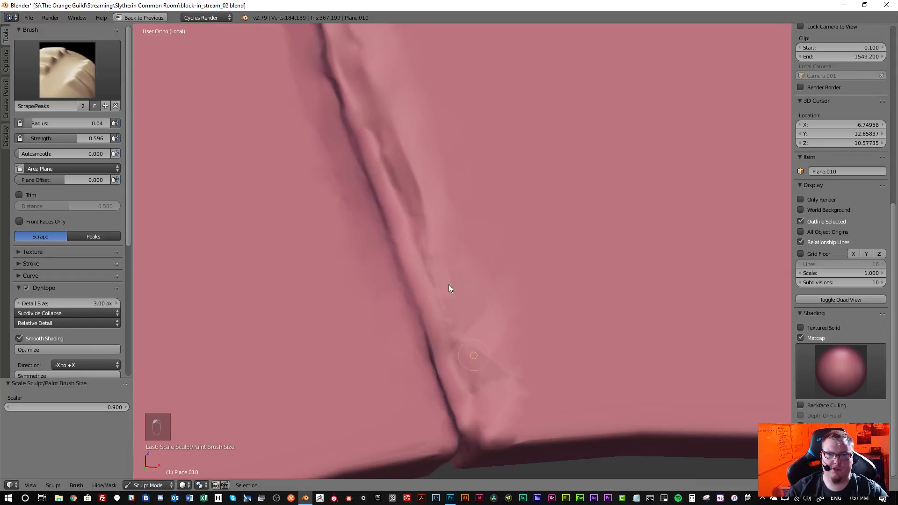
left_click_drag(449, 288, 496, 373)
mouse_move(479, 307)
left_mouse_down("shift")
mouse_move(501, 367)
mouse_move(485, 373)
mouse_move(516, 400)
left_mouse_up("shift")
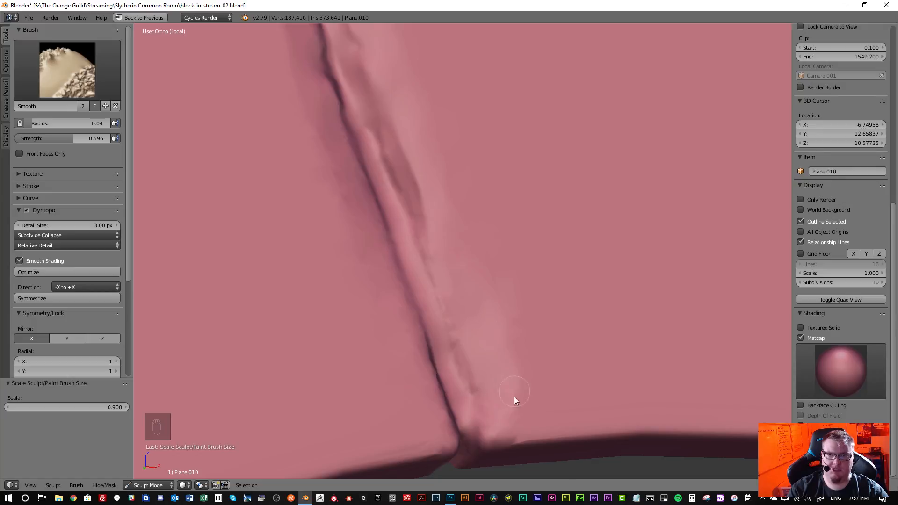
- Smooth and scrape the top stone's edge on the underside of the archway, beside the joint
scroll(468, 314, "down", 5)
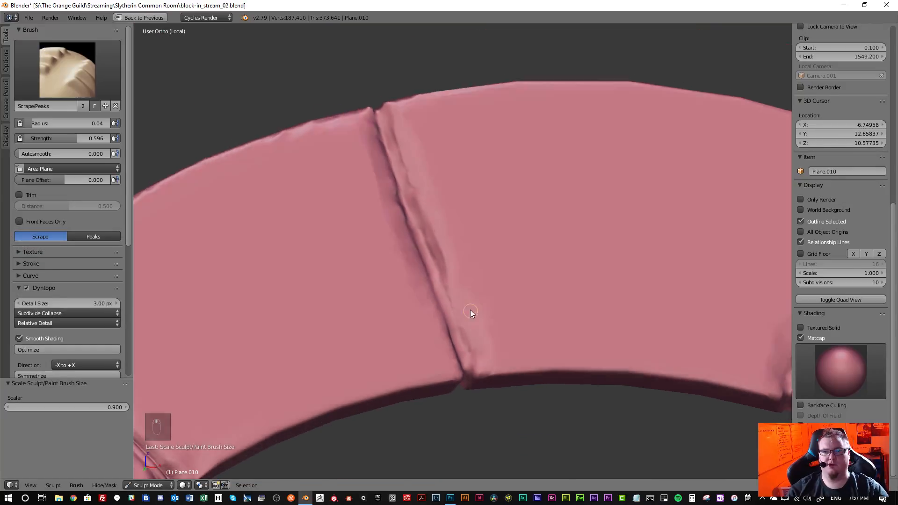
mouse_move(471, 310)
middle_mouse_down()
mouse_move(438, 267)
mouse_move(487, 372)
mouse_move(472, 336)
middle_mouse_up()
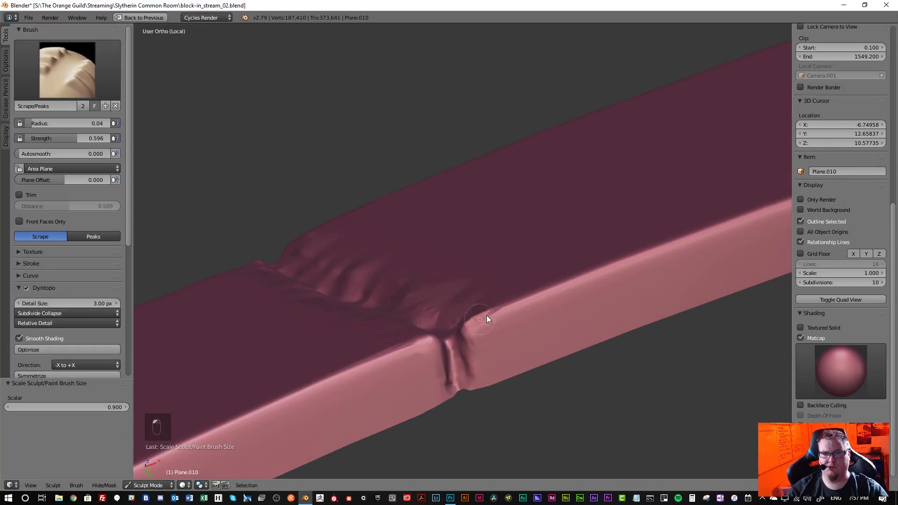
left_click_drag(480, 346, 480, 338, "shift")
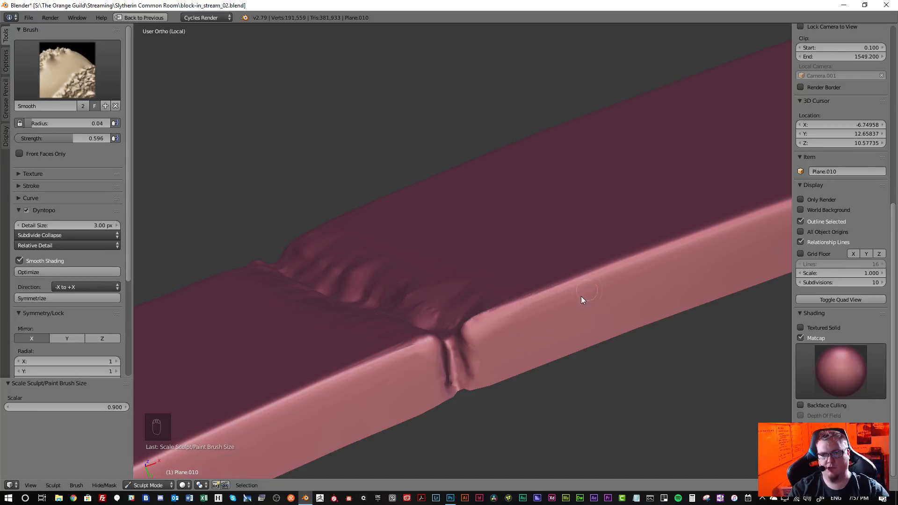
mouse_move(547, 305)
left_mouse_down()
mouse_move(467, 348)
mouse_move(447, 378)
mouse_move(442, 370)
mouse_move(457, 380)
mouse_move(437, 354)
mouse_move(392, 354)
mouse_move(339, 378)
mouse_move(406, 340)
mouse_move(367, 371)
mouse_move(330, 379)
mouse_move(322, 406)
mouse_move(464, 335)
mouse_move(479, 355)
mouse_move(470, 361)
left_mouse_up()
key("shift")
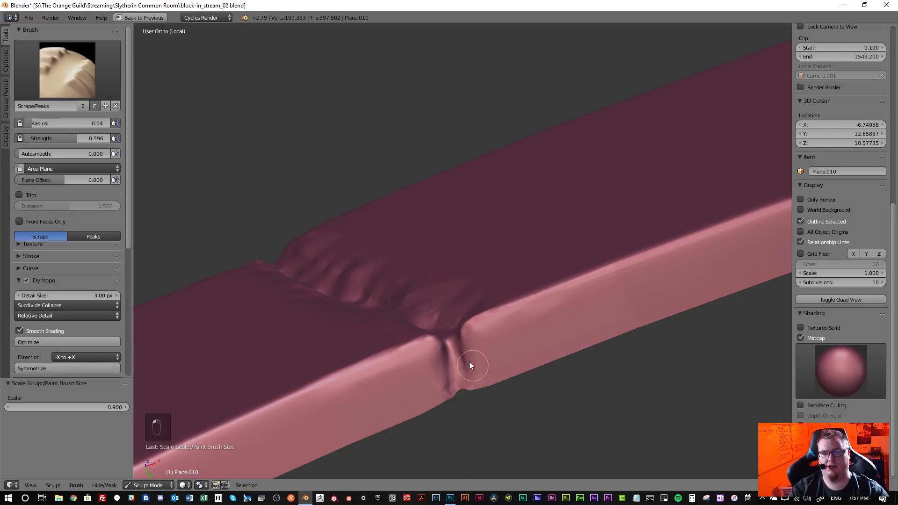
- Scrape the top stone's inner corner at the joint's lower end, and smooth the bevel just above it
scroll(433, 318, "down", 3)
middle_click_drag(433, 295, 481, 338)
scroll(464, 326, "up", 3)
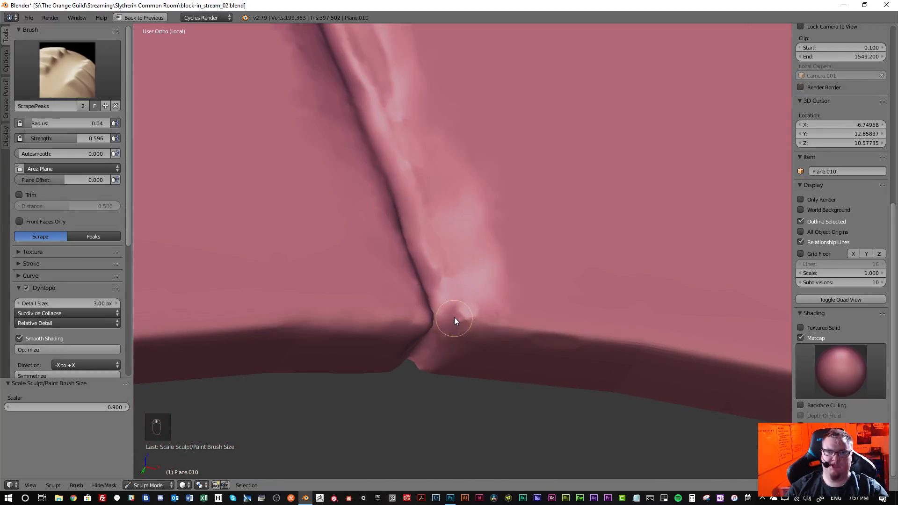
mouse_move(474, 316)
left_mouse_down()
mouse_move(461, 307)
mouse_move(479, 293)
left_mouse_up()
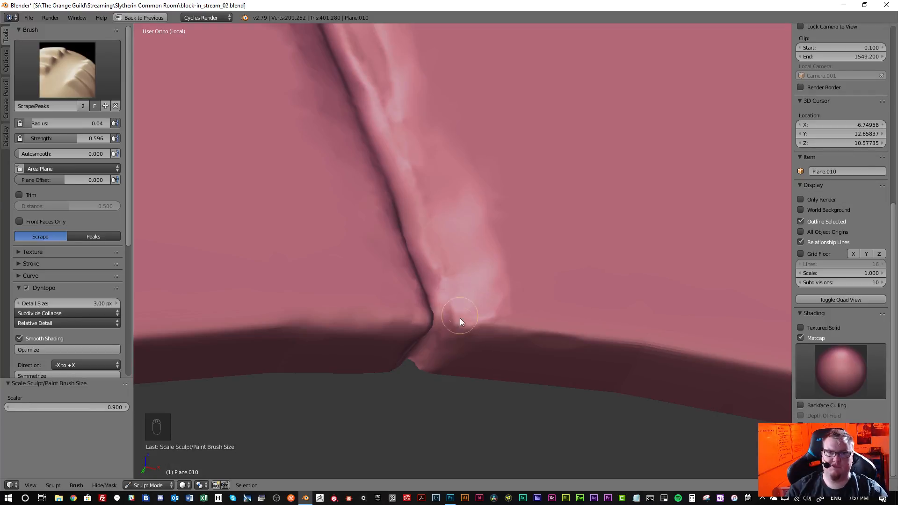
mouse_move(461, 322)
left_mouse_down("shift")
mouse_move(495, 301)
mouse_move(454, 307)
mouse_move(439, 245)
left_mouse_up("shift")
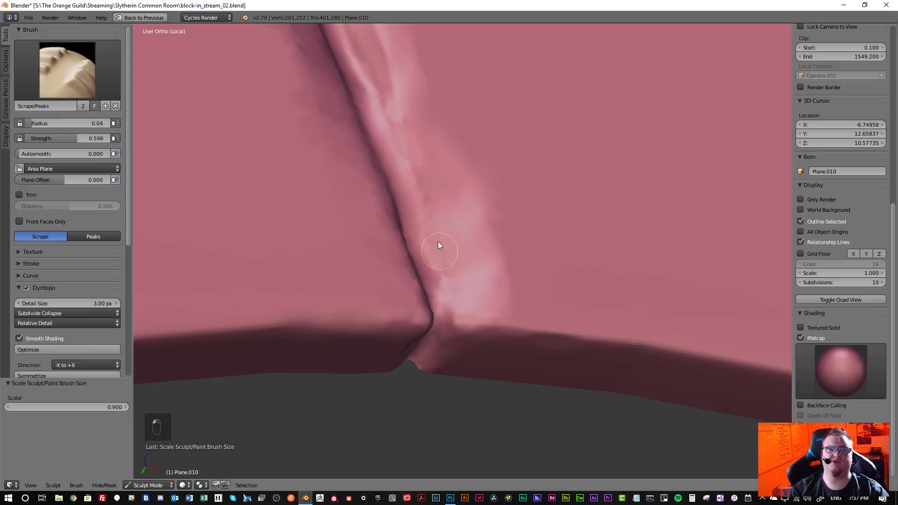
- Carve along the joint's centre line down to its inner corner with the Crease brush in Subtract mode
middle_click_drag(438, 241, 409, 264)
scroll(432, 199, "down", 5)
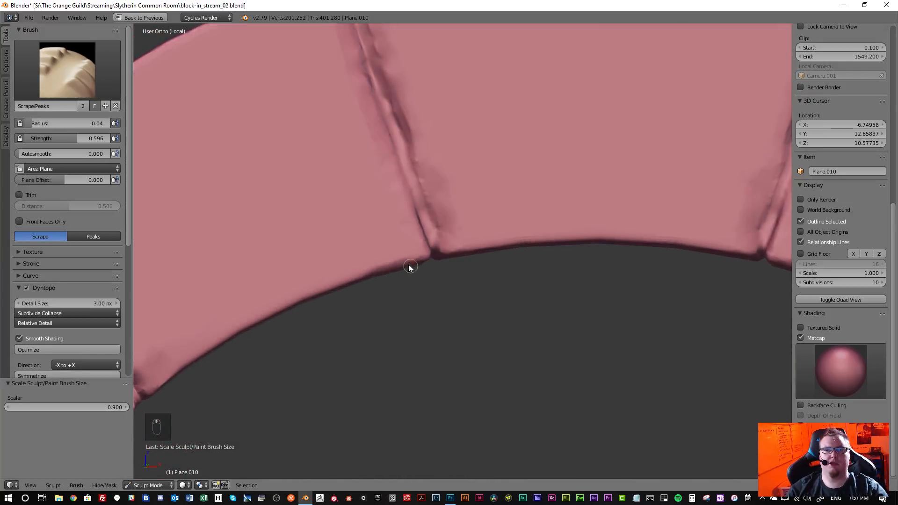
left_click(80, 92)
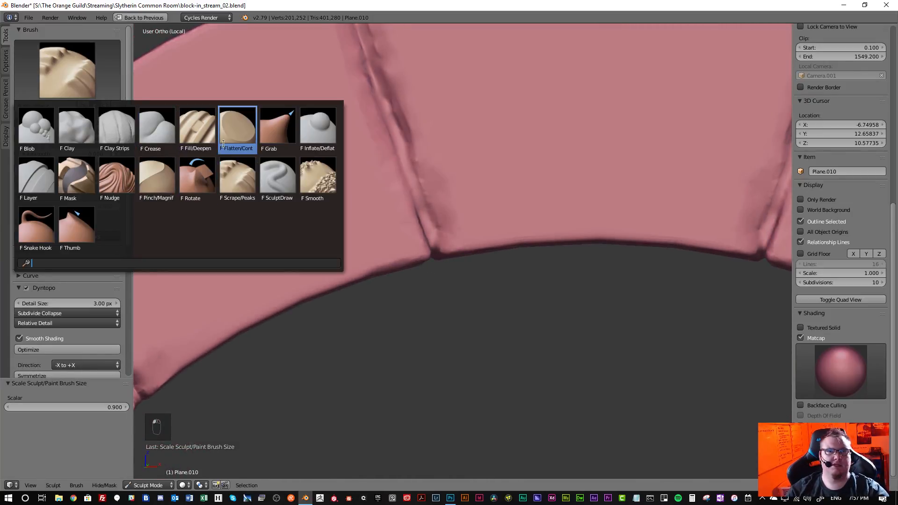
left_click(157, 132)
scroll(400, 192, "down", 4)
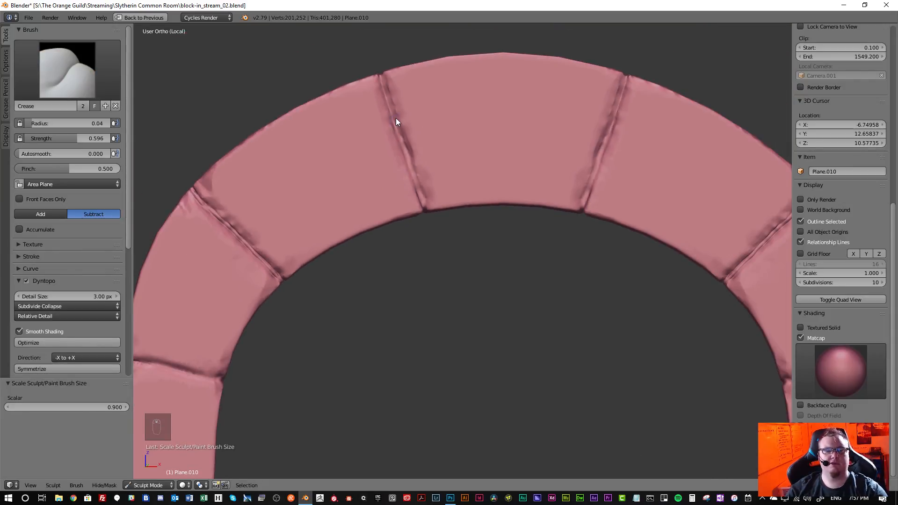
middle_click_drag(396, 118, 411, 179, "shift")
scroll(412, 179, "up", 3)
scroll(391, 120, "up", 1)
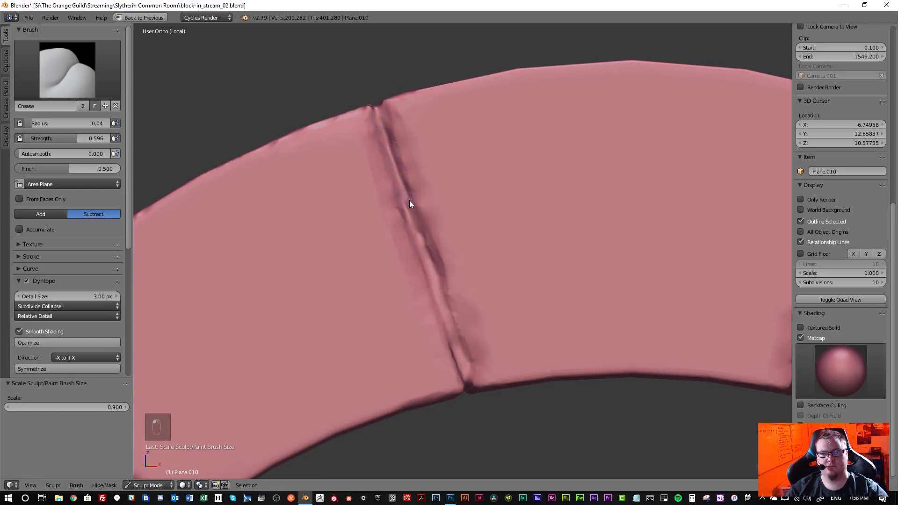
left_click_drag(421, 244, 456, 337)
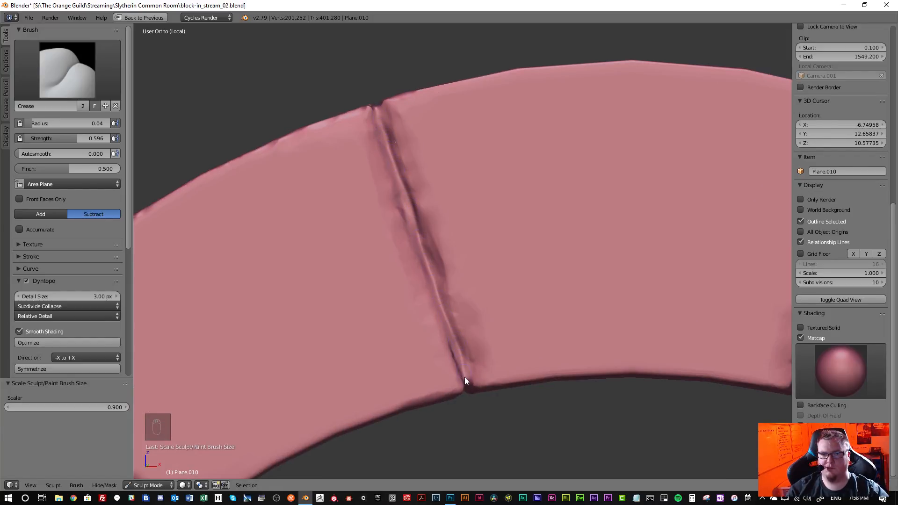
left_click_drag(465, 377, 467, 387)
- Examine the Crease brush's falloff curve and stroke settings, and compare the joints across the whole archway
left_click(49, 268)
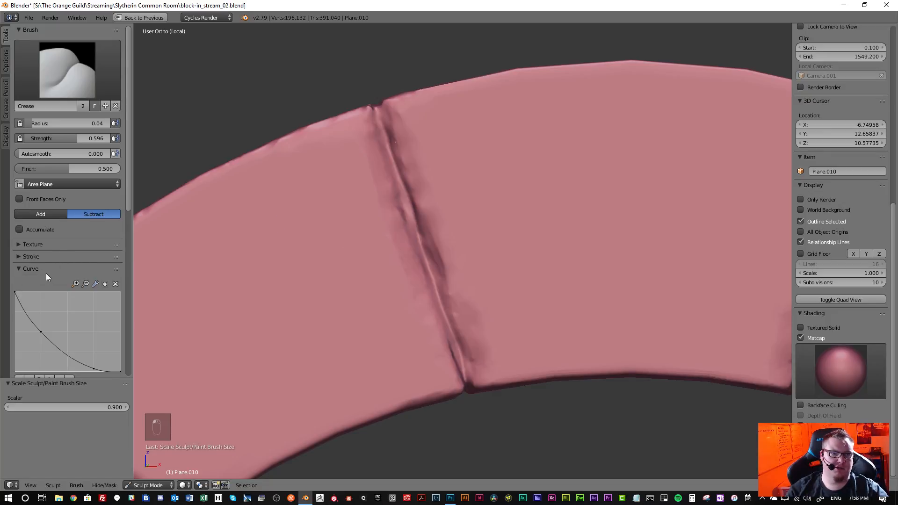
scroll(44, 270, "down", 4)
scroll(27, 231, "up", 1)
left_click(24, 212)
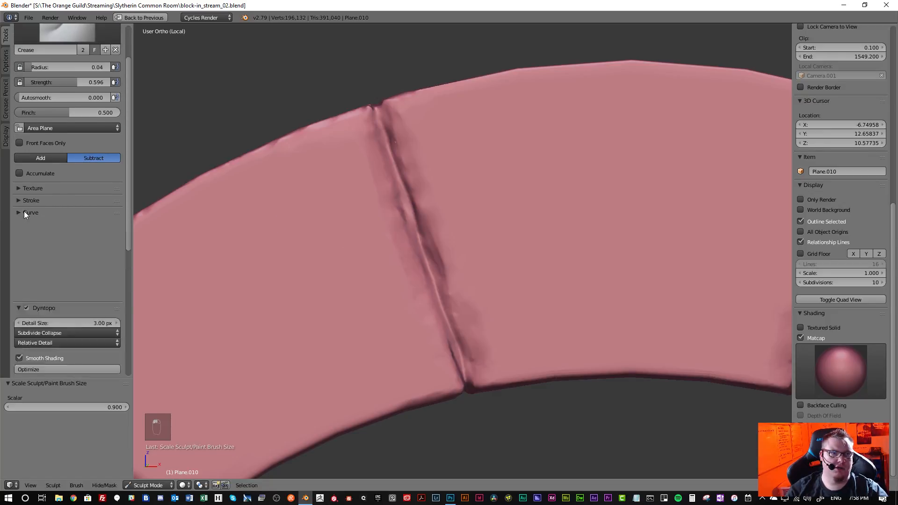
left_click(26, 200)
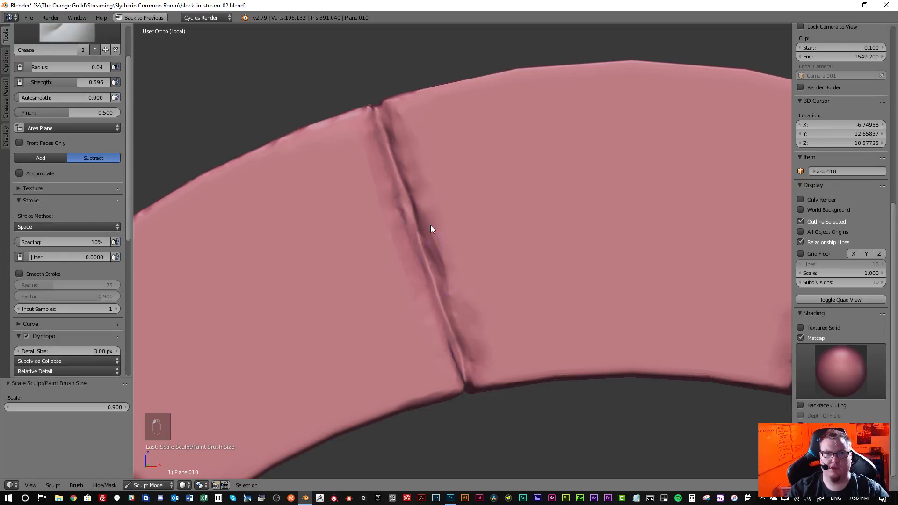
scroll(457, 297, "down", 5)
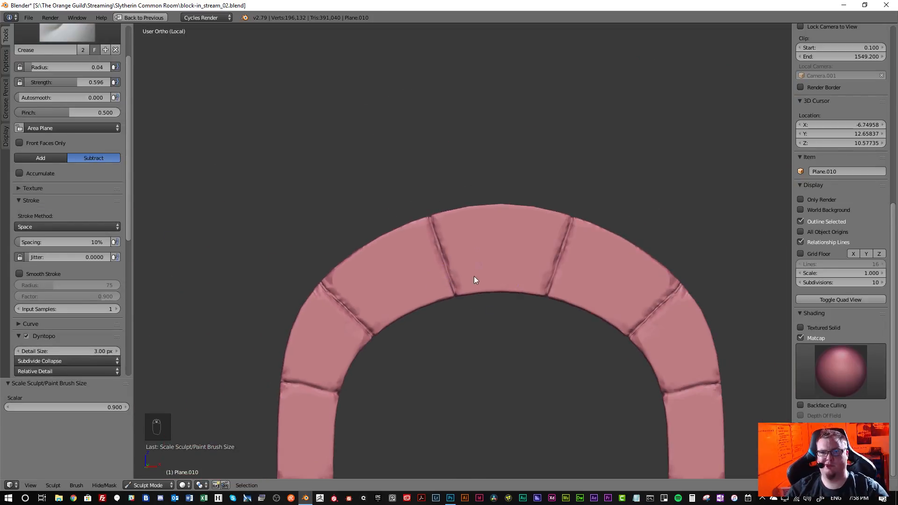
scroll(475, 279, "down", 1)
scroll(403, 237, "up", 3)
scroll(66, 86, "up", 3)
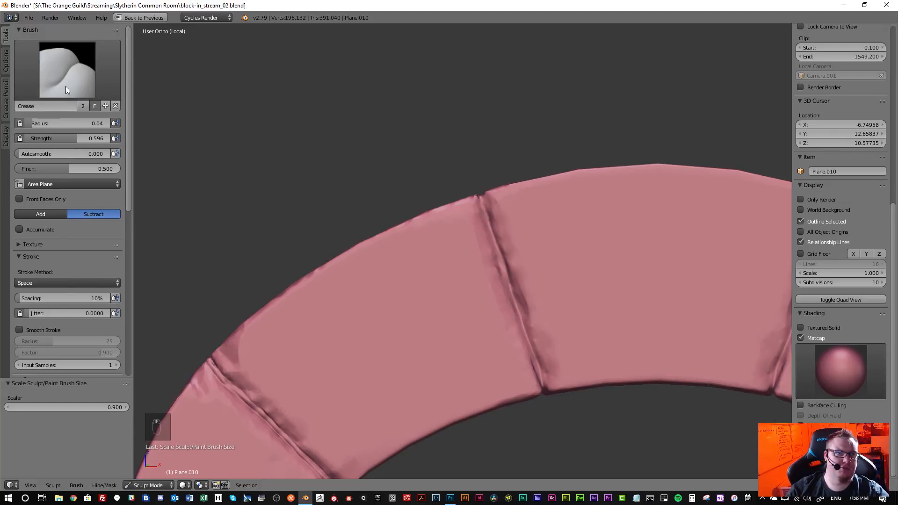
- Fill the upper half of the top stone's joint groove with the Inflate/Deflate brush in Inflate mode, reducing its radius to 0.03
left_click(67, 75)
left_click(308, 125)
scroll(472, 196, "up", 4)
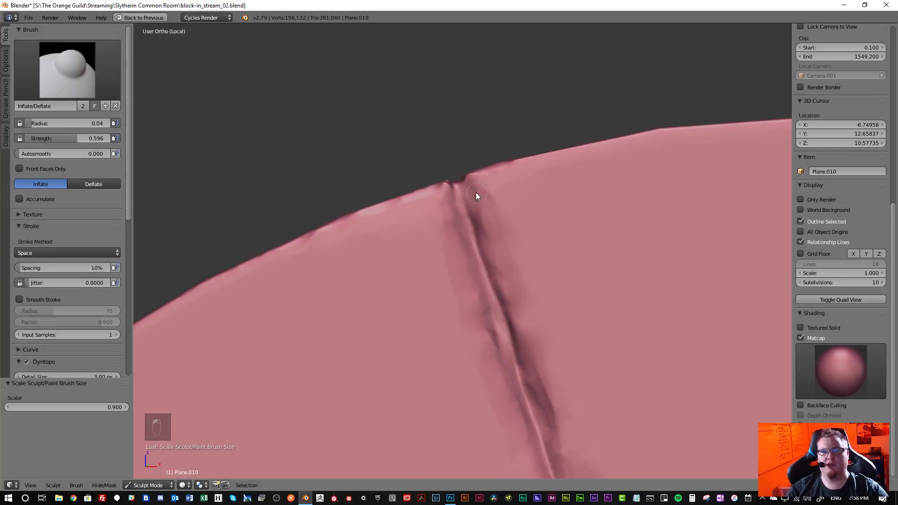
left_click_drag(466, 217, 472, 232)
scroll(471, 223, "up", 3)
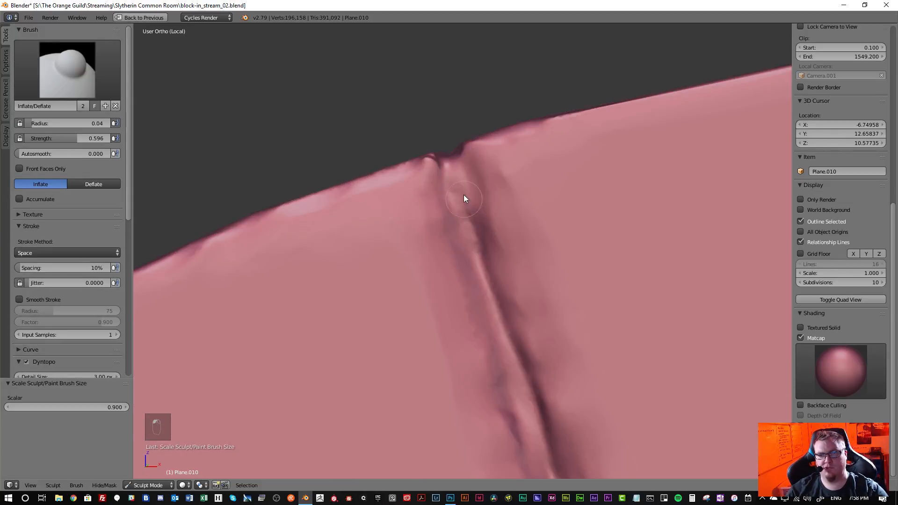
left_click_drag(464, 195, 531, 429)
key("bracketleft")
key("bracketleft")
key("bracketleft")
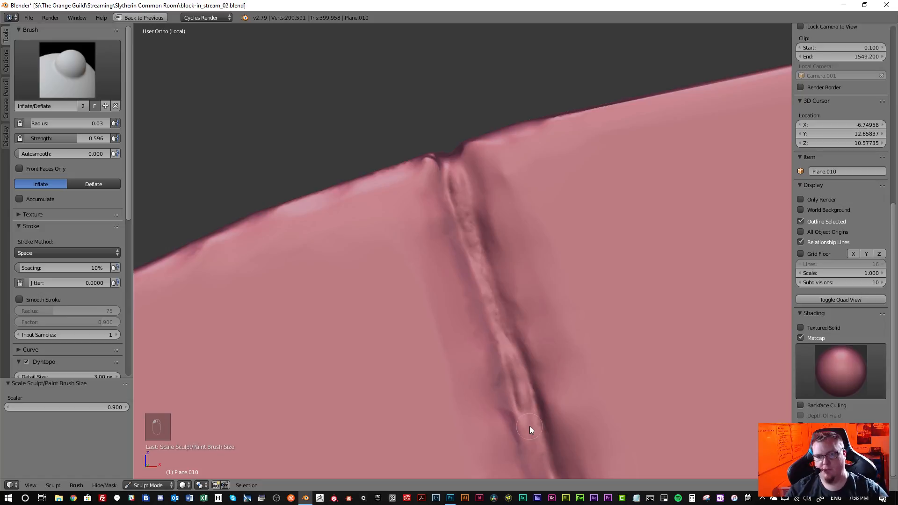
- Inflate the middle and lower stretches of the joint's groove down to the inner corner, smoothing the ridge midway
scroll(539, 428, "up", 4)
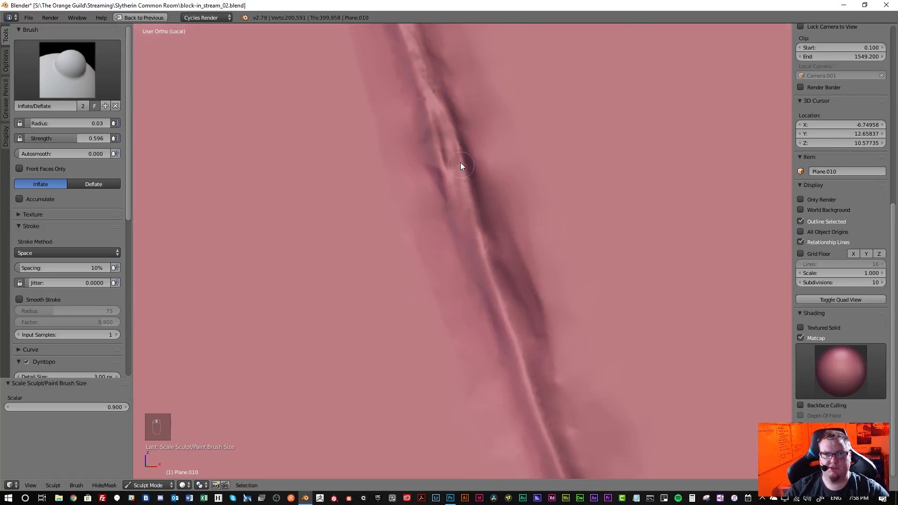
left_click_drag(455, 163, 547, 444)
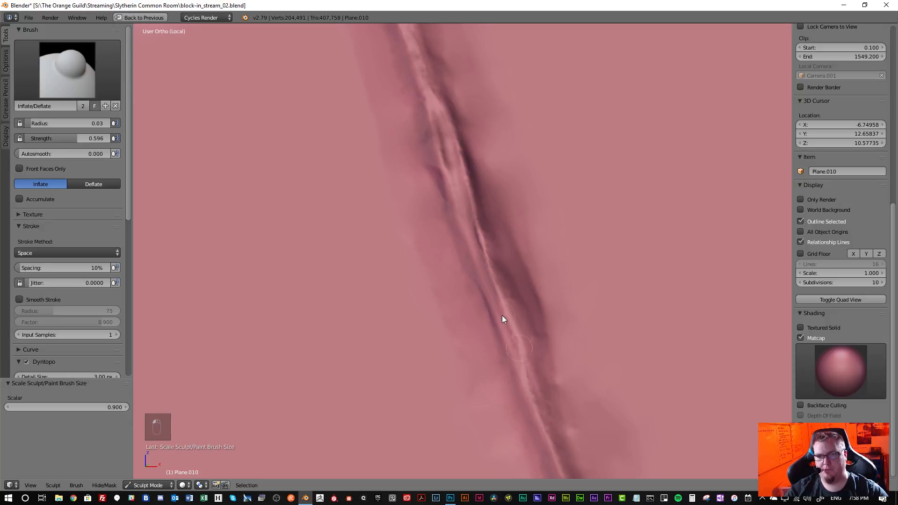
left_click_drag(485, 245, 477, 233, "shift")
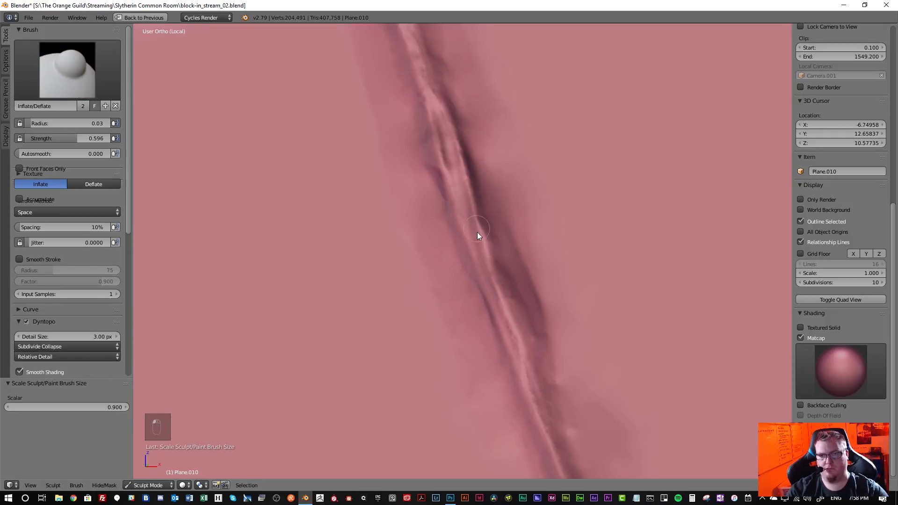
mouse_move(630, 373)
middle_mouse_down()
mouse_move(561, 144)
mouse_move(486, 170)
middle_mouse_up()
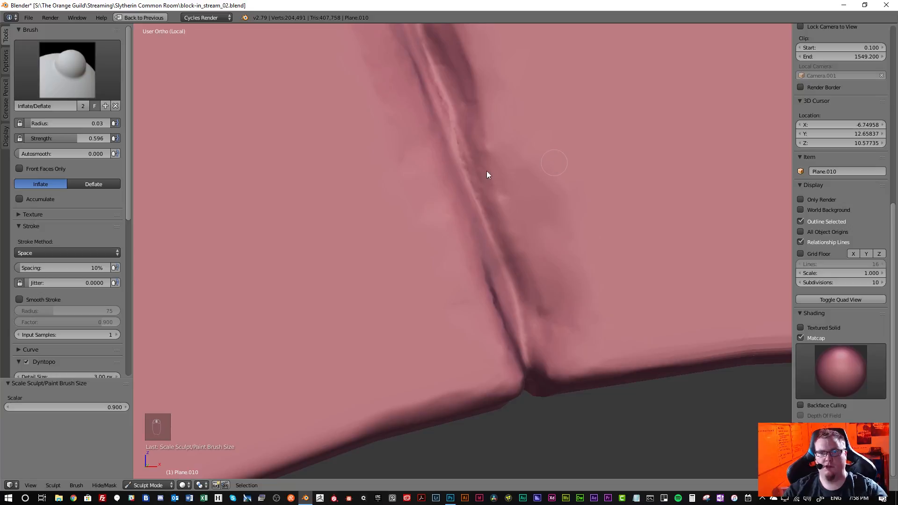
mouse_move(431, 87)
left_mouse_down()
mouse_move(453, 131)
mouse_move(438, 83)
mouse_move(448, 105)
mouse_move(483, 215)
mouse_move(467, 195)
left_mouse_up()
mouse_move(508, 306)
left_mouse_down()
mouse_move(499, 262)
mouse_move(496, 278)
mouse_move(485, 264)
mouse_move(487, 282)
mouse_move(479, 263)
mouse_move(494, 296)
left_mouse_up()
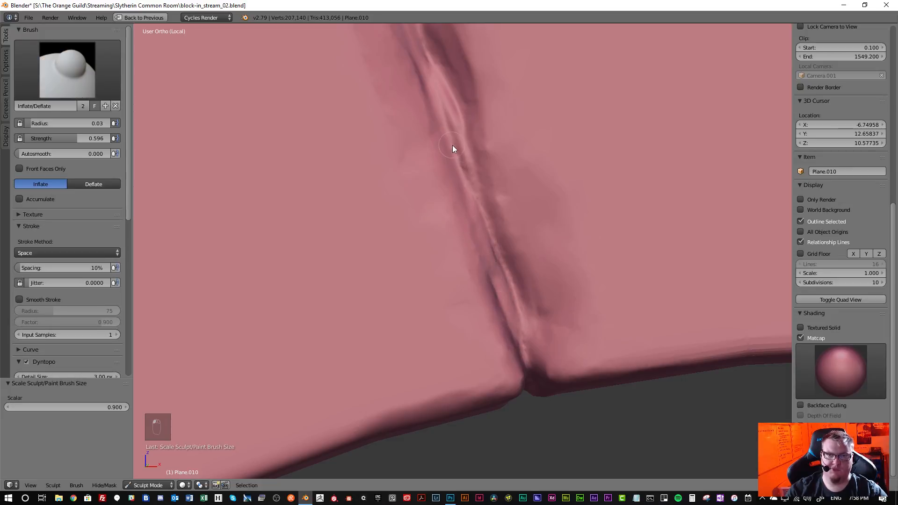
- Inflate the joint around its inner corner and along the seam across the archway's underside
mouse_move(505, 331)
middle_mouse_down()
mouse_move(499, 307)
mouse_move(473, 283)
mouse_move(515, 288)
middle_mouse_up()
left_click_drag(528, 280, 557, 330)
mouse_move(557, 331)
middle_mouse_down()
mouse_move(536, 324)
mouse_move(555, 337)
mouse_move(551, 318)
mouse_move(554, 342)
mouse_move(549, 316)
middle_mouse_up()
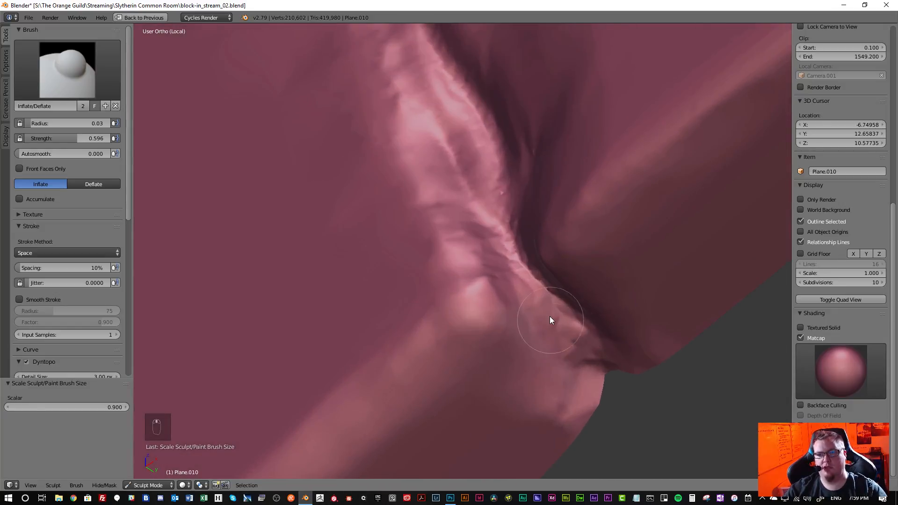
mouse_move(550, 318)
left_mouse_down()
mouse_move(592, 363)
mouse_move(585, 356)
left_mouse_up()
mouse_move(585, 356)
middle_mouse_down()
mouse_move(551, 321)
mouse_move(567, 349)
mouse_move(553, 334)
middle_mouse_up()
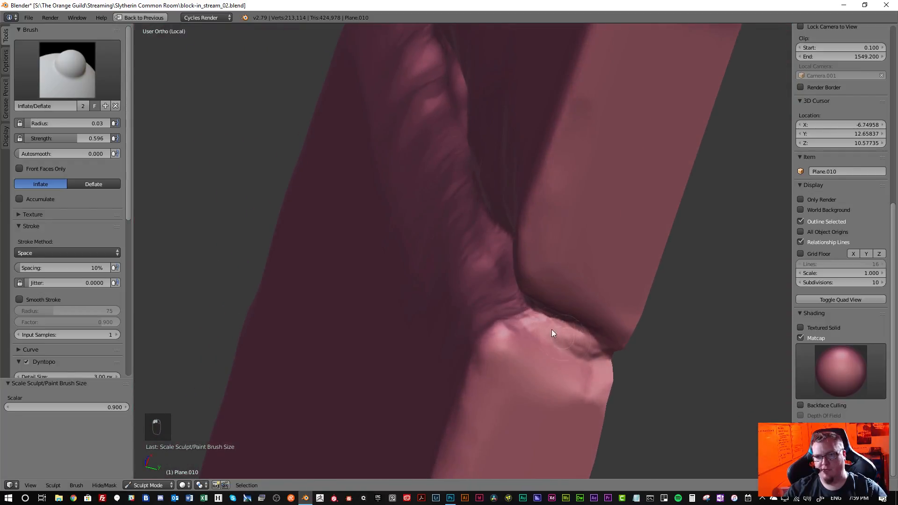
mouse_move(551, 329)
left_mouse_down()
mouse_move(530, 318)
mouse_move(575, 341)
left_mouse_up()
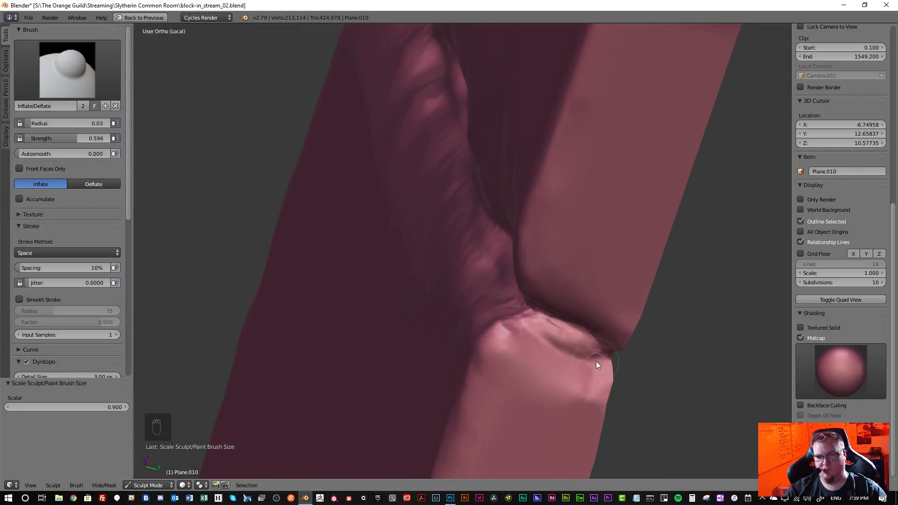
middle_click_drag(585, 356, 546, 277)
mouse_move(574, 358)
left_mouse_down()
mouse_move(546, 289)
mouse_move(566, 340)
left_mouse_up()
middle_click_drag(565, 341, 524, 215)
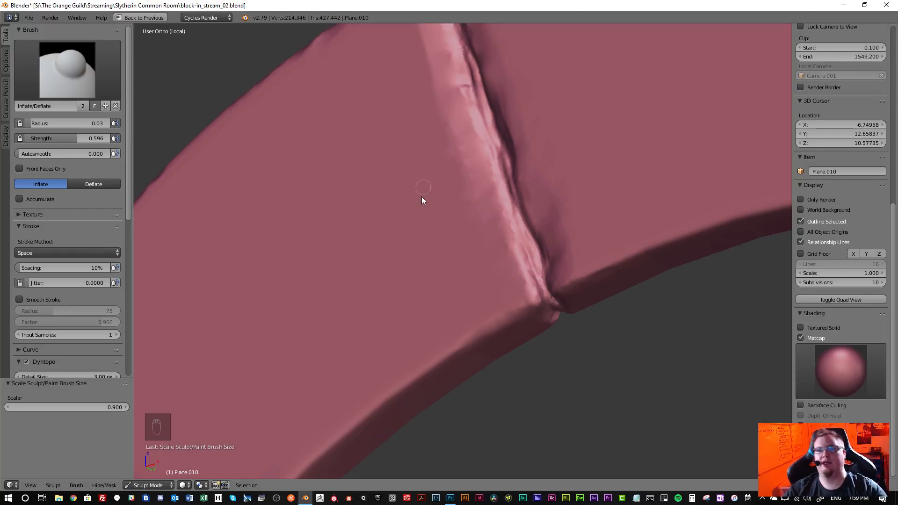
- Smooth out the inflated ridge on the lower front stretch of the joint, just above its inner corner
middle_click_drag(477, 240, 513, 277)
middle_click_drag(534, 203, 541, 259)
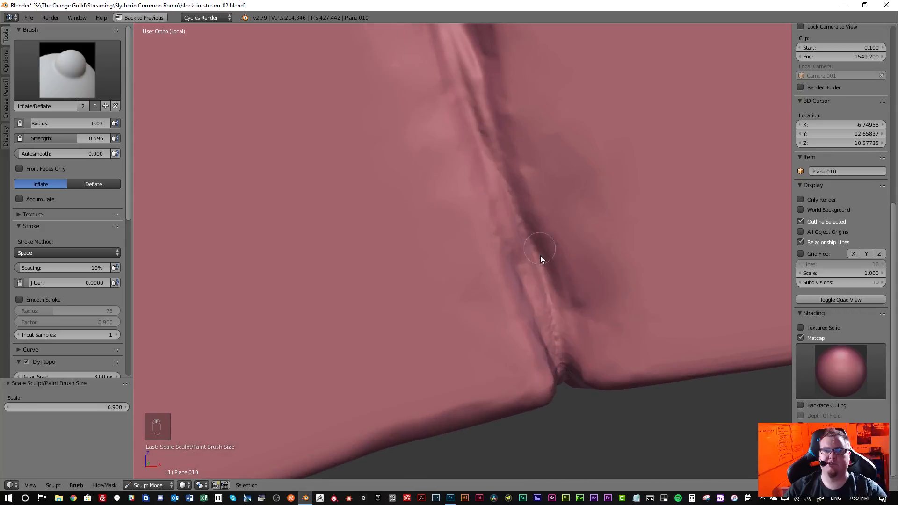
mouse_move(521, 236)
left_mouse_down()
mouse_move(555, 336)
mouse_move(515, 223)
left_mouse_up()
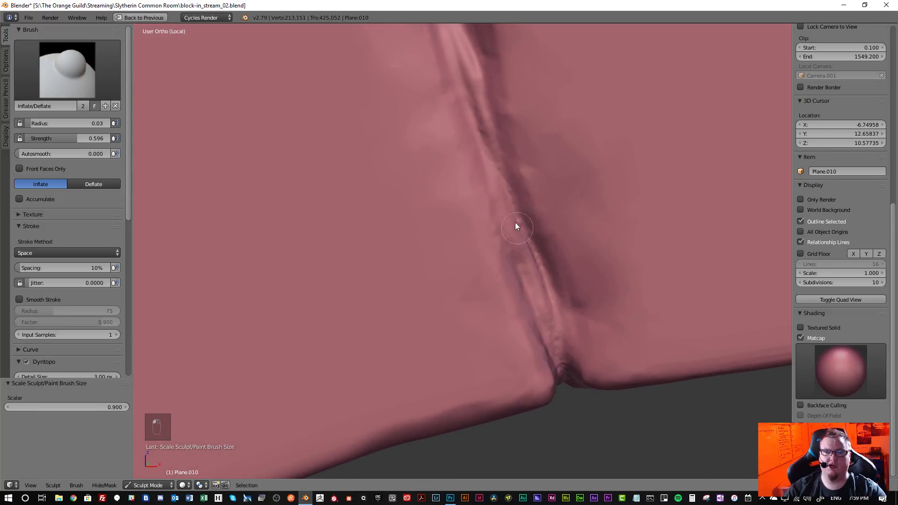
middle_click_drag(515, 223, 501, 181)
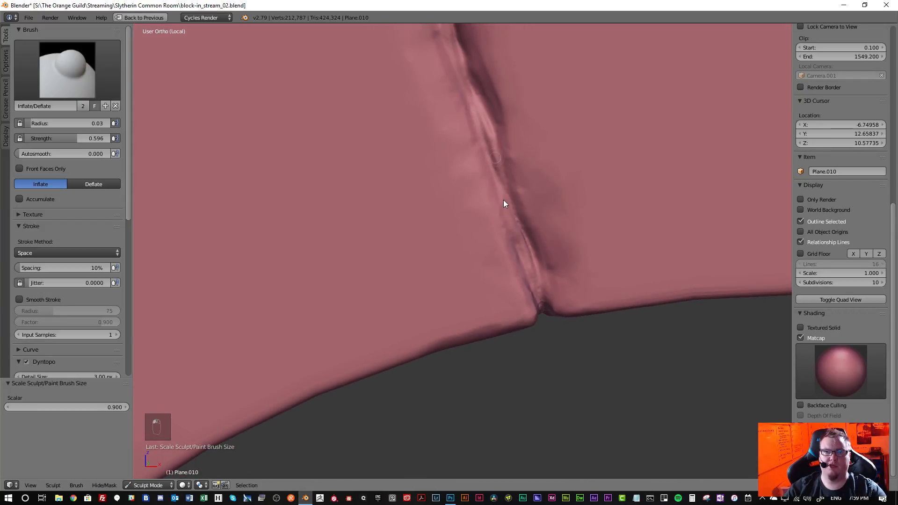
left_click_drag(503, 200, 516, 229)
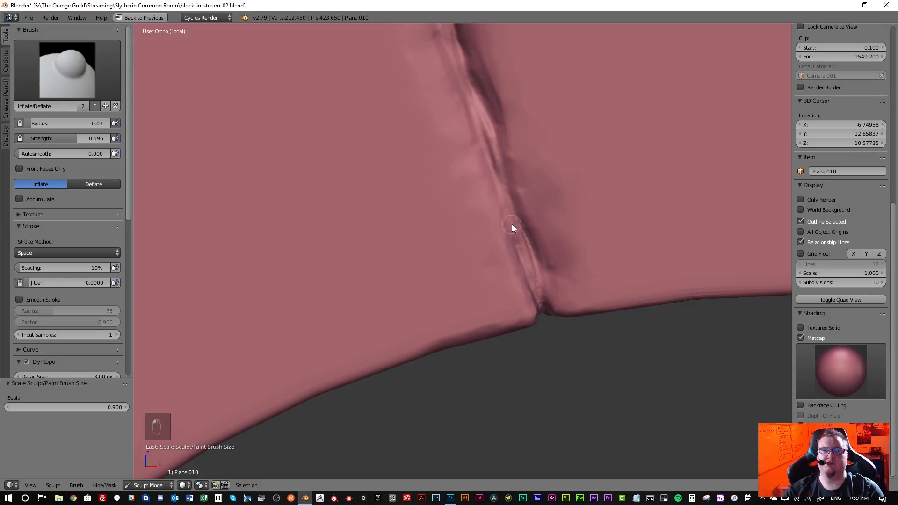
scroll(546, 209, "down", 4)
mouse_move(534, 184)
middle_mouse_down()
mouse_move(513, 248)
mouse_move(507, 214)
mouse_move(519, 219)
middle_mouse_up()
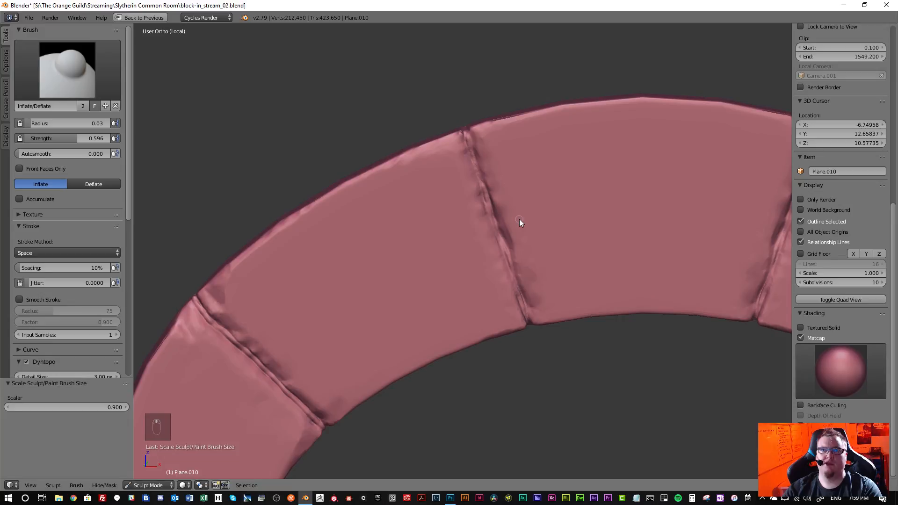
scroll(474, 205, "up", 3)
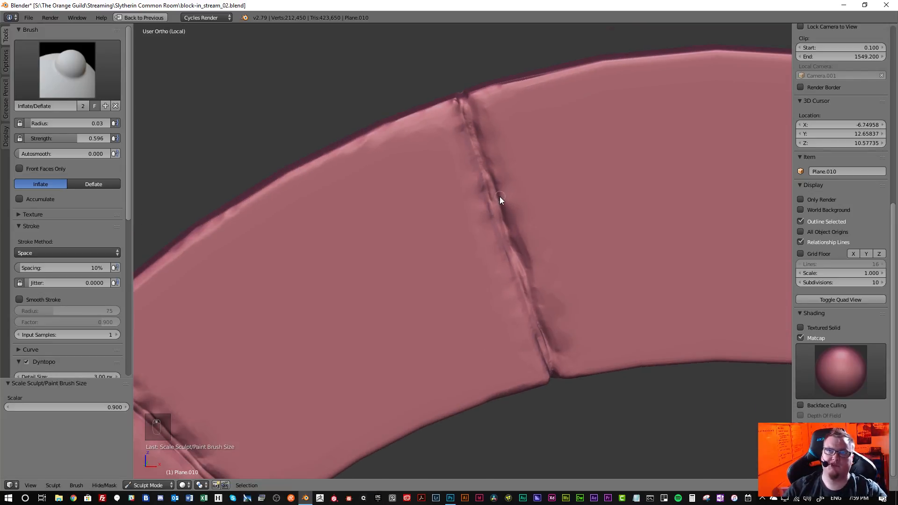
- Inflate the joint's groove where it wraps over the archway's outer edge onto the front face
middle_click_drag(490, 194, 448, 319)
scroll(467, 144, "down", 3)
left_click_drag(457, 336, 480, 375)
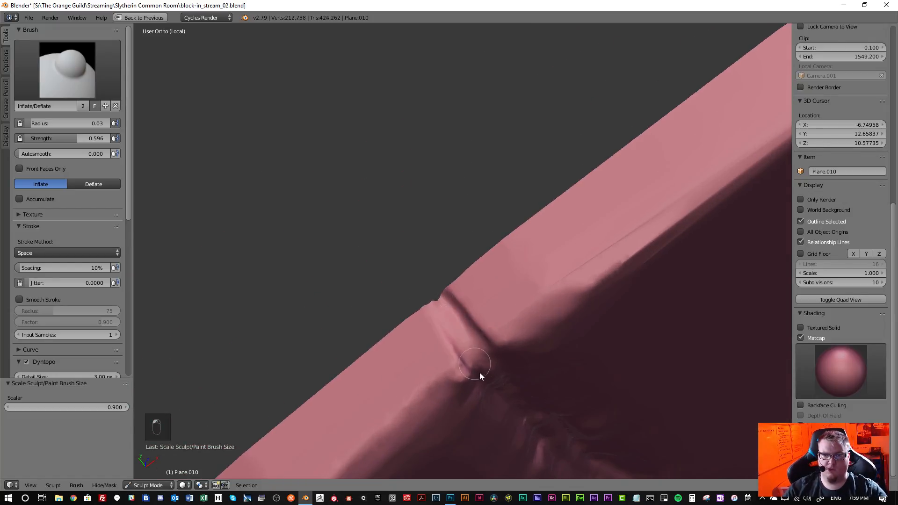
left_click_drag(461, 341, 495, 380)
middle_click_drag(495, 381, 445, 312)
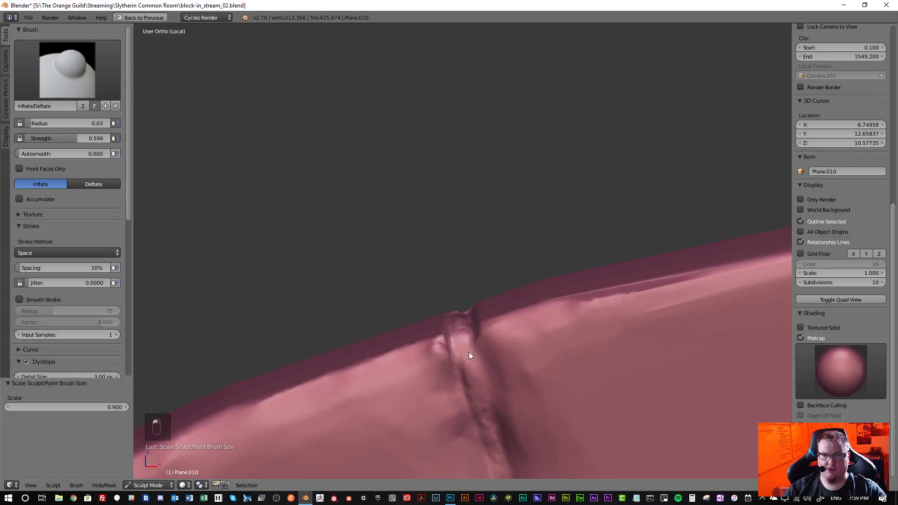
- Rework the inflated groove on the joint's upper front stretch, from the outer edge to about its middle
left_click_drag(483, 411, 473, 293)
mouse_move(473, 293)
middle_mouse_down()
mouse_move(476, 207)
mouse_move(534, 206)
middle_mouse_up()
left_click_drag(484, 218, 517, 321)
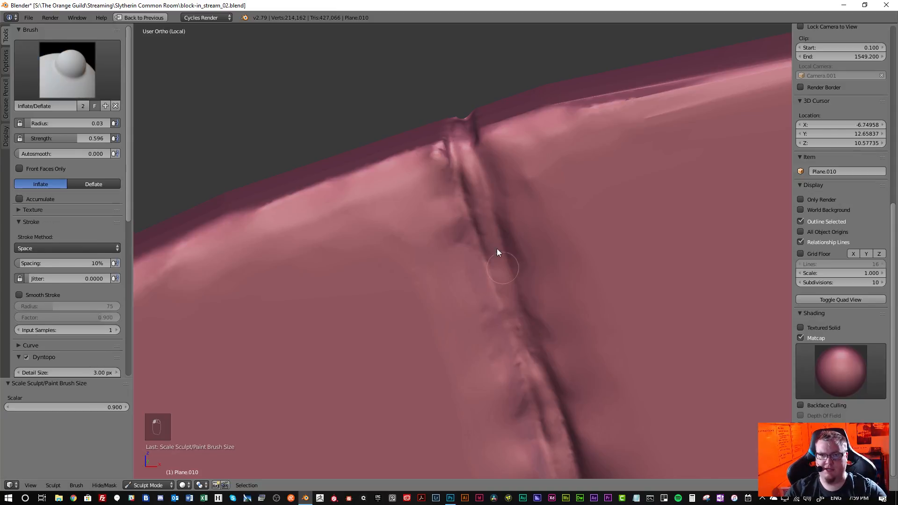
mouse_move(531, 369)
left_mouse_down()
mouse_move(518, 311)
mouse_move(521, 328)
left_mouse_up()
scroll(532, 257, "down", 9)
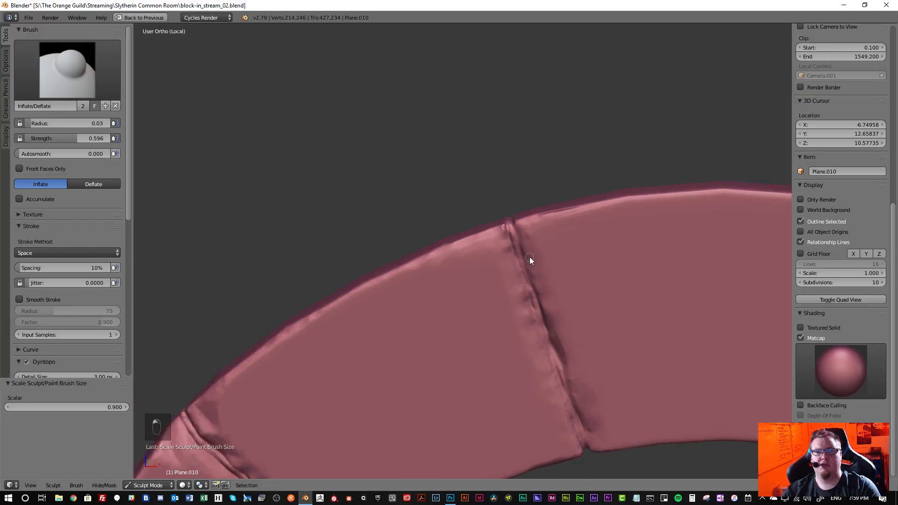
- Carve the outer half of the lowest joint on the archway's left side with the Crease brush in Subtract mode
middle_click_drag(560, 296, 343, 269, "shift")
middle_click_drag(508, 290, 562, 198)
scroll(485, 269, "up", 2)
scroll(484, 269, "down", 6)
scroll(457, 276, "down", 1)
scroll(410, 318, "up", 6)
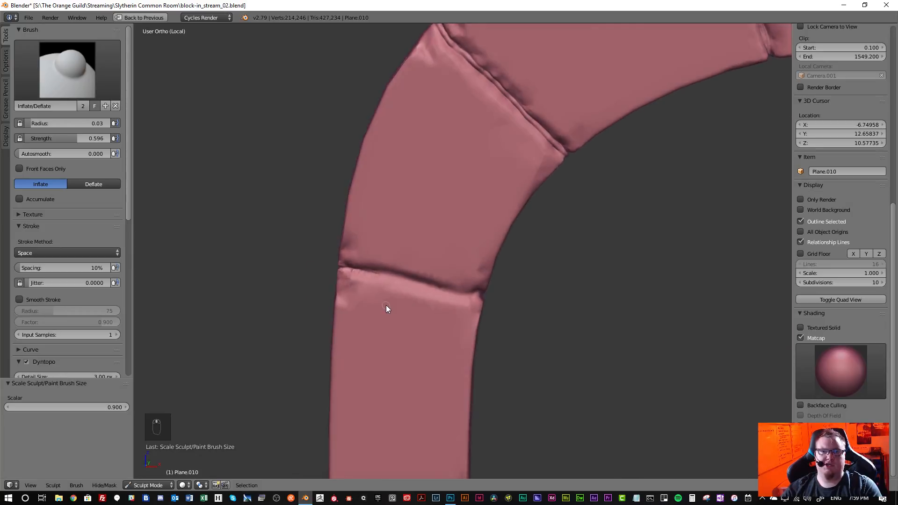
scroll(381, 301, "up", 6)
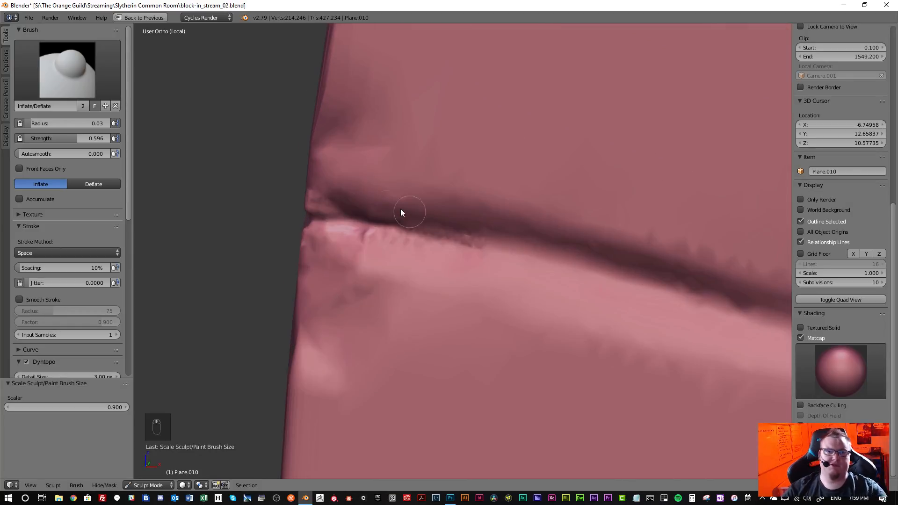
left_click_drag(319, 216, 321, 213)
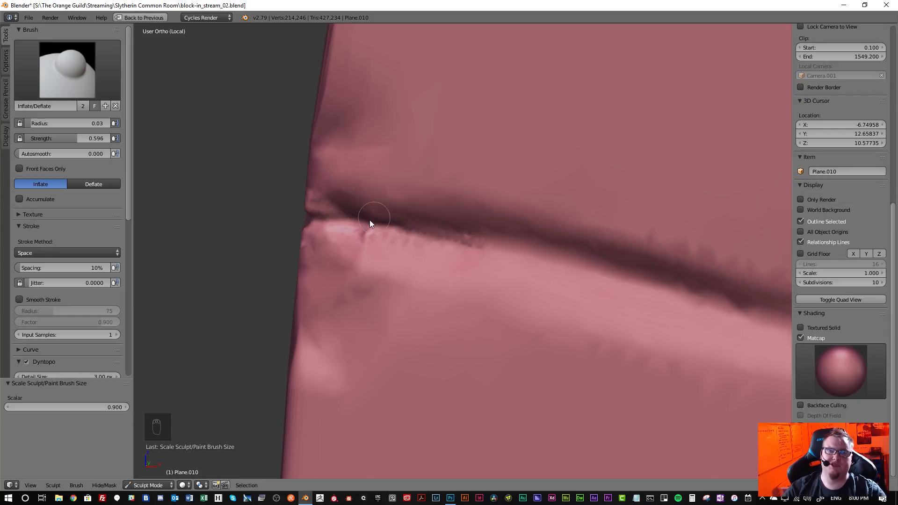
left_click(99, 68)
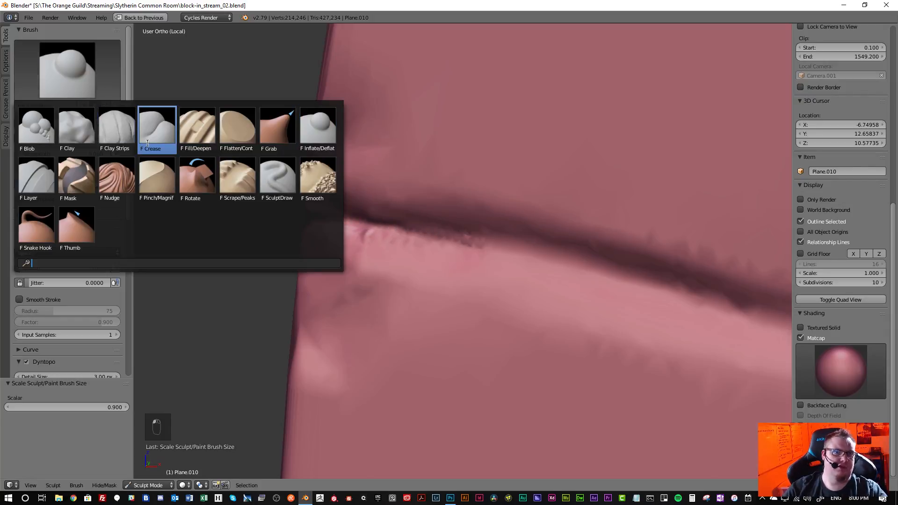
left_click(156, 130)
left_click_drag(329, 217, 457, 232)
scroll(518, 254, "down", 5)
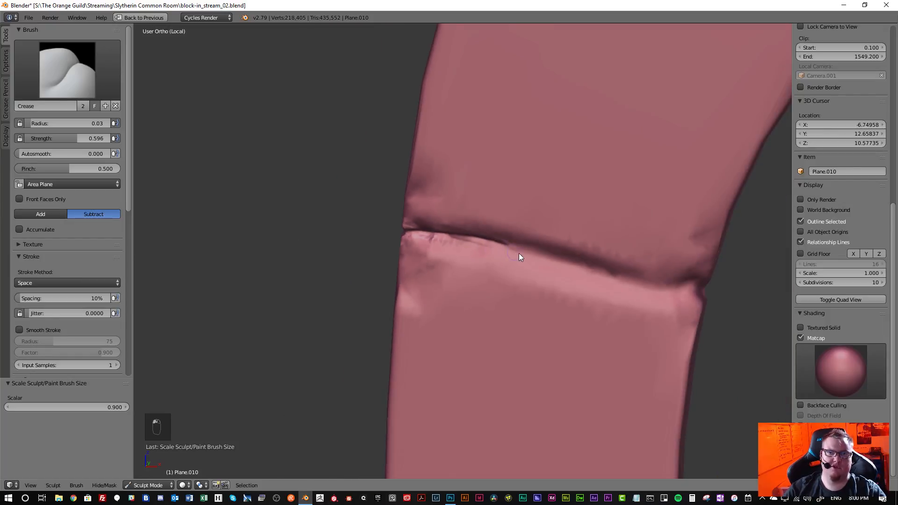
- Carve the rest of this joint through its inner corner onto the underside, and smooth the dent just above the corner
scroll(492, 242, "up", 5)
mouse_move(491, 244)
left_mouse_down()
mouse_move(518, 243)
mouse_move(660, 292)
left_mouse_up()
middle_click_drag(678, 294, 664, 282)
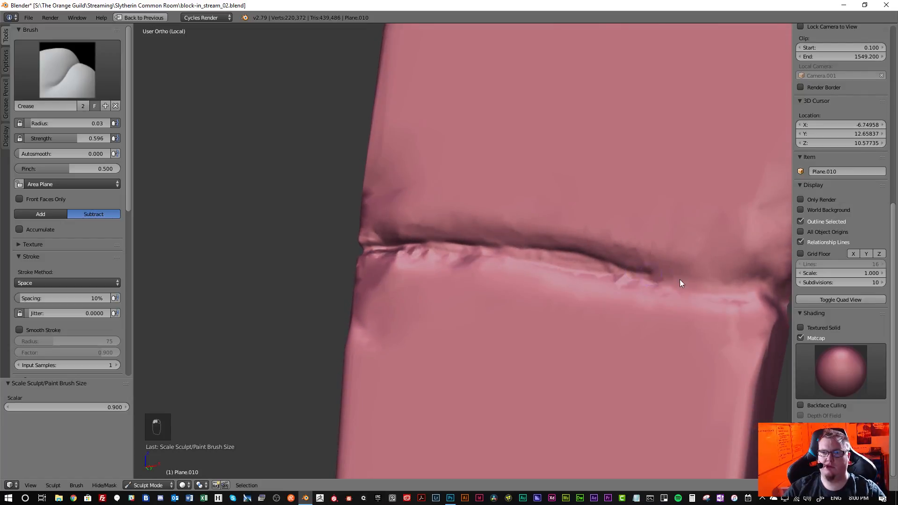
middle_click_drag(763, 296, 720, 292)
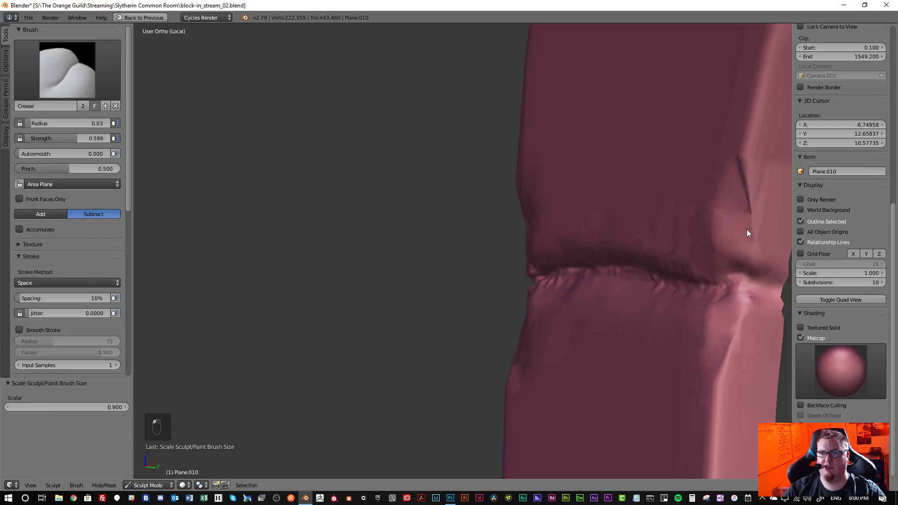
mouse_move(729, 206)
left_mouse_down("shift")
mouse_move(747, 207)
mouse_move(751, 196)
left_mouse_up("shift")
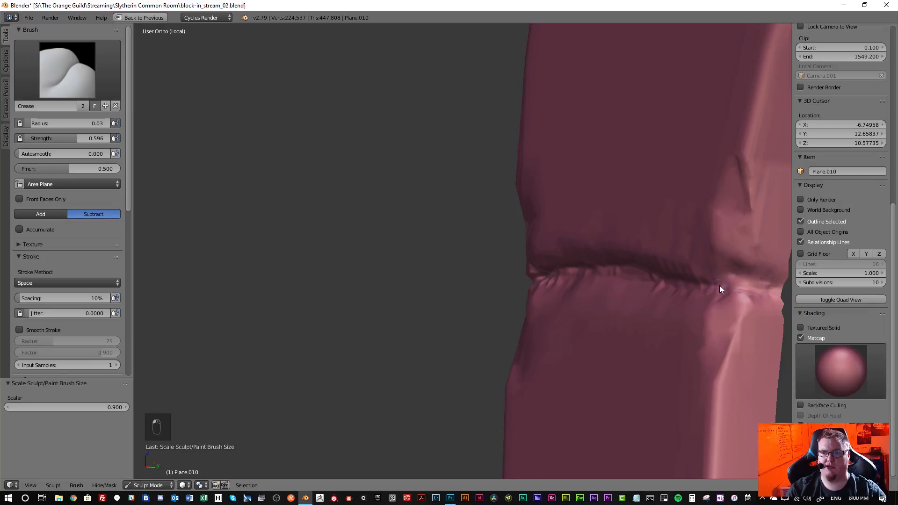
- Flatten the dented inner edge of the stone just above this joint with the Flatten/Contrast brush in Flatten mode
left_click(93, 89)
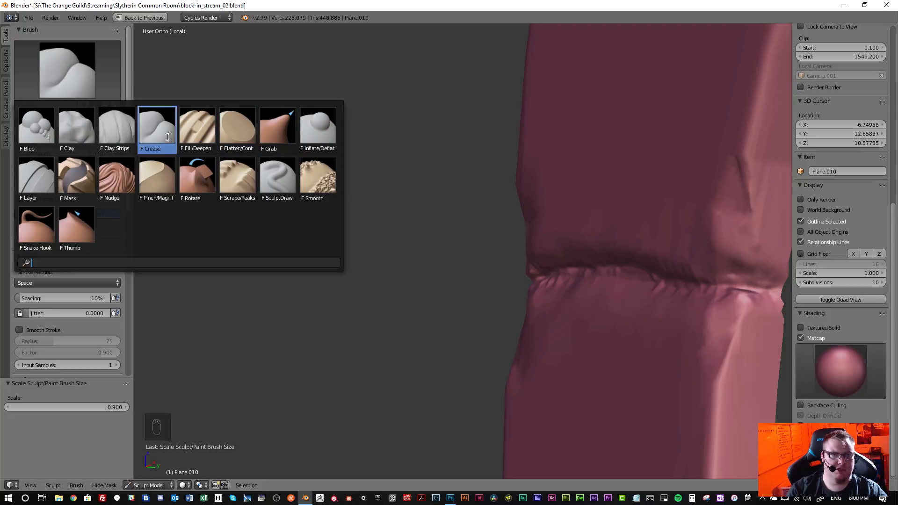
left_click(236, 135)
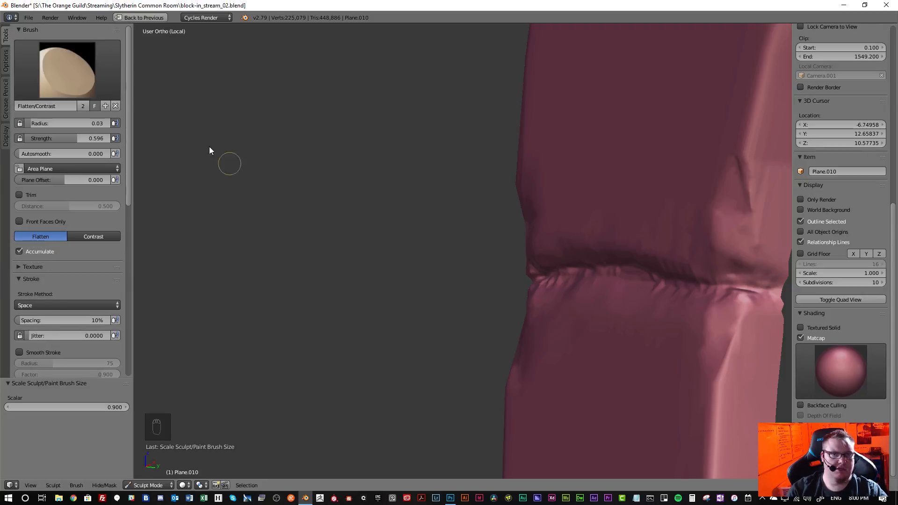
mouse_move(745, 156)
left_mouse_down()
mouse_move(750, 210)
mouse_move(749, 134)
mouse_move(742, 161)
mouse_move(752, 170)
left_mouse_up()
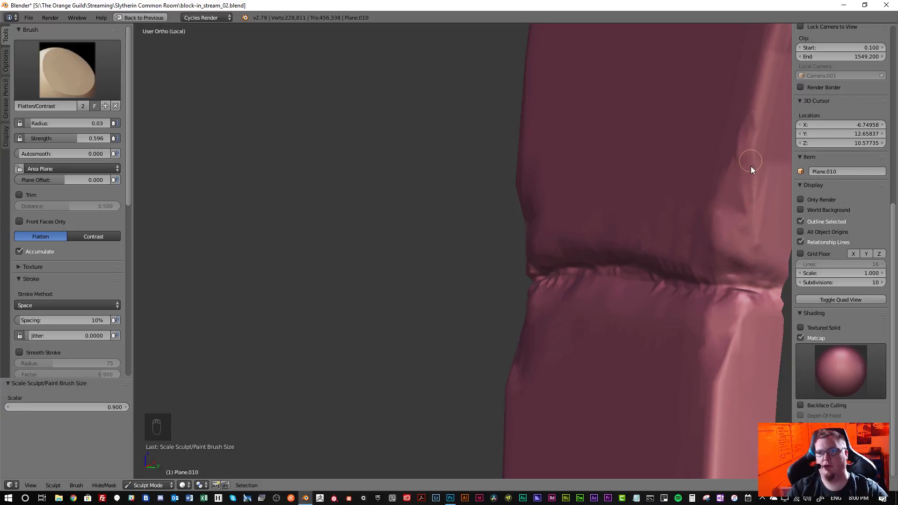
scroll(733, 171, "down", 1)
middle_click_drag(734, 170, 539, 273, "shift")
scroll(539, 273, "up", 3)
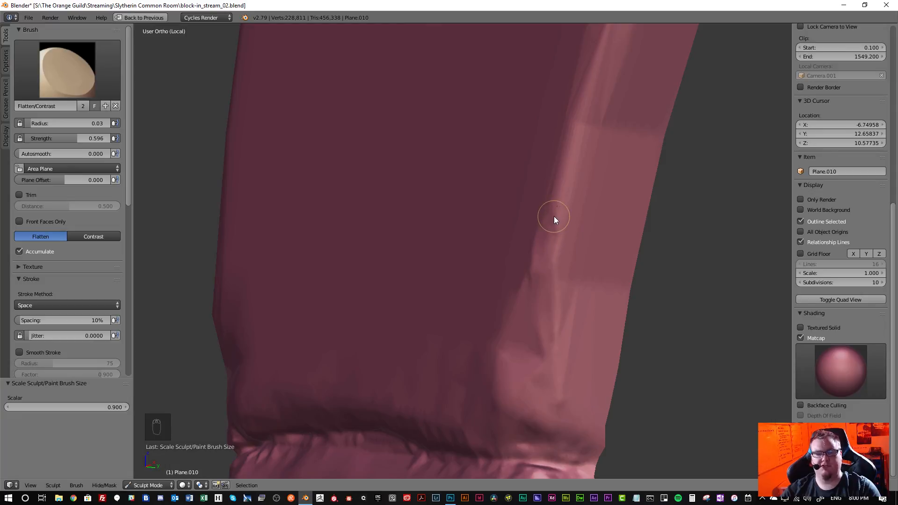
scroll(563, 179, "down", 3)
middle_click_drag(563, 179, 540, 208, "shift")
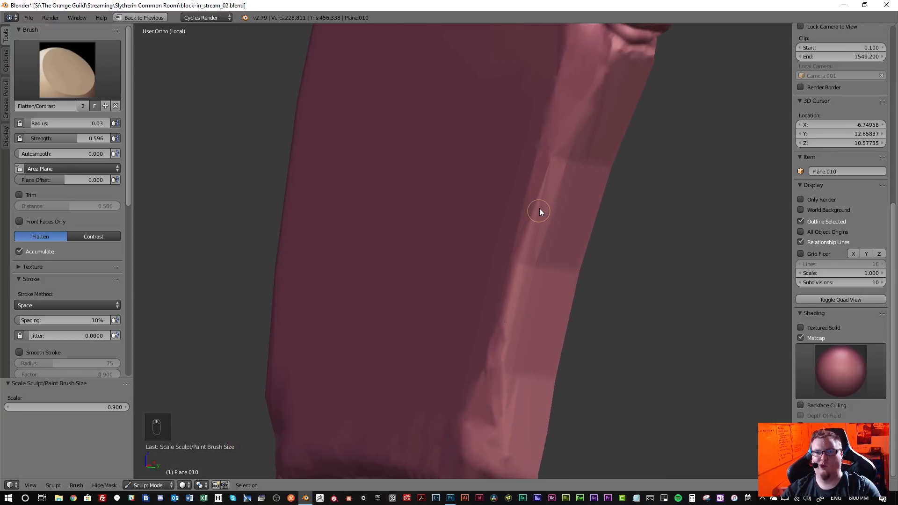
- Check the mesh along the stone's inner front edge in wireframe display and flatten the edge's lower middle stretch
scroll(540, 209, "up", 4)
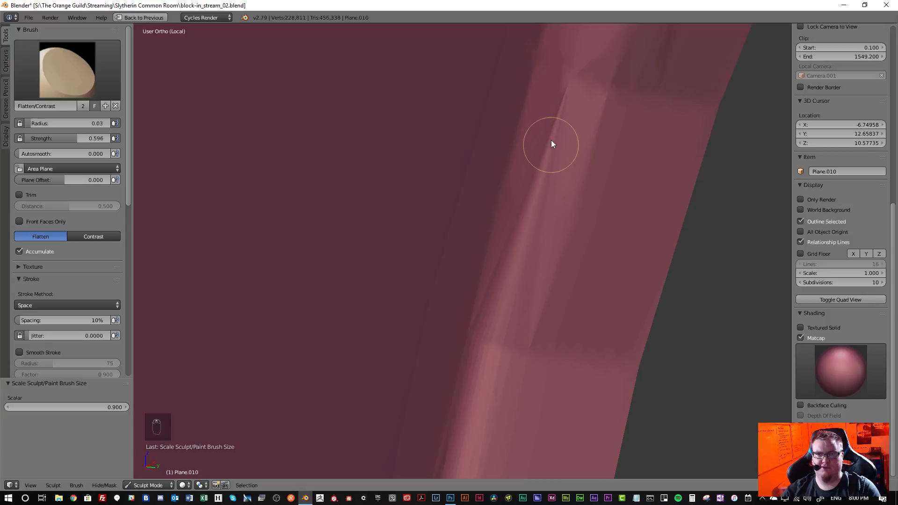
scroll(551, 141, "down", 2)
key("z")
scroll(519, 230, "down", 1)
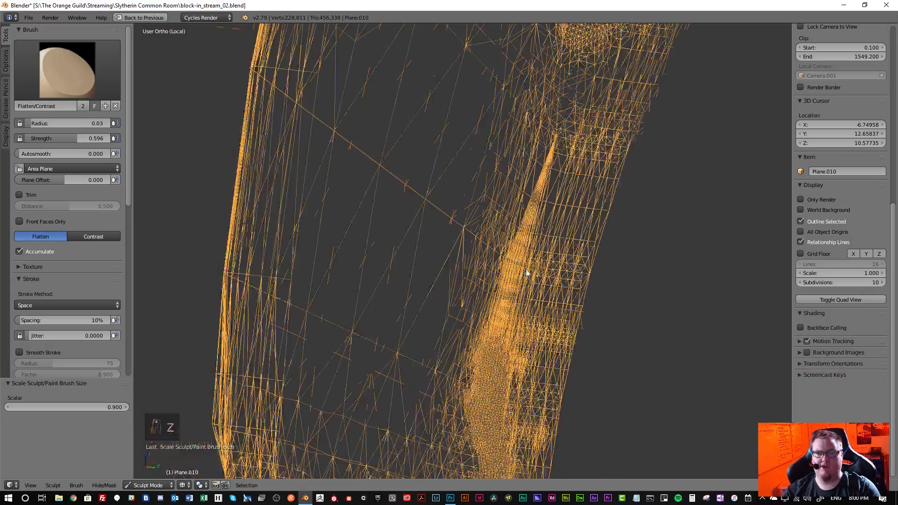
scroll(532, 236, "up", 2)
scroll(531, 236, "down", 3)
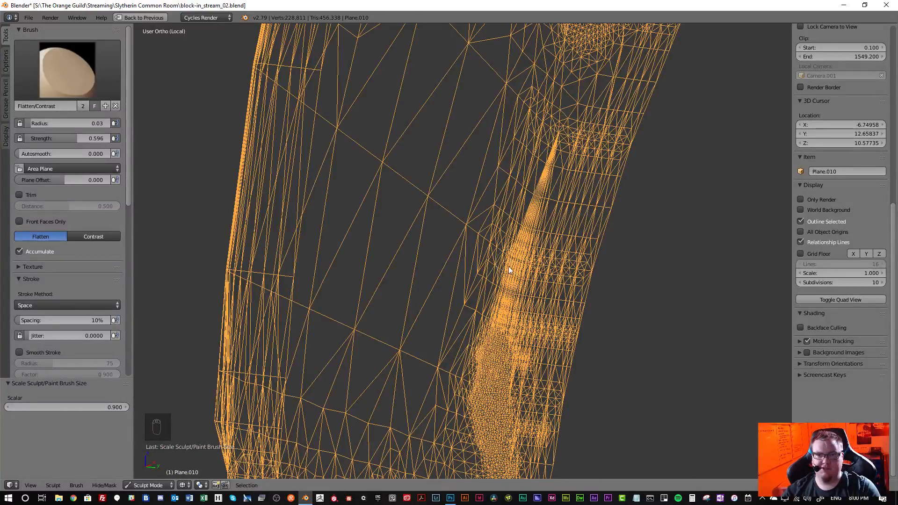
scroll(509, 266, "up", 1)
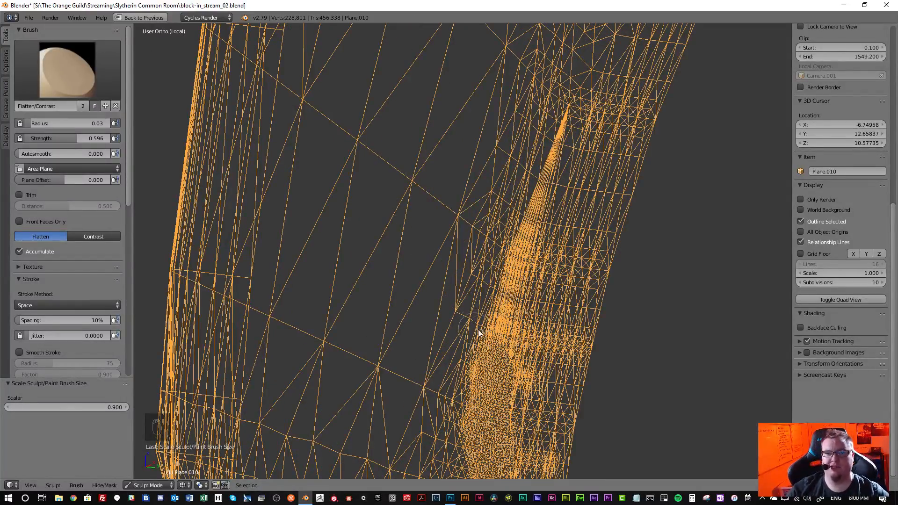
mouse_move(499, 324)
left_mouse_down()
mouse_move(517, 259)
mouse_move(506, 251)
mouse_move(537, 189)
left_mouse_up()
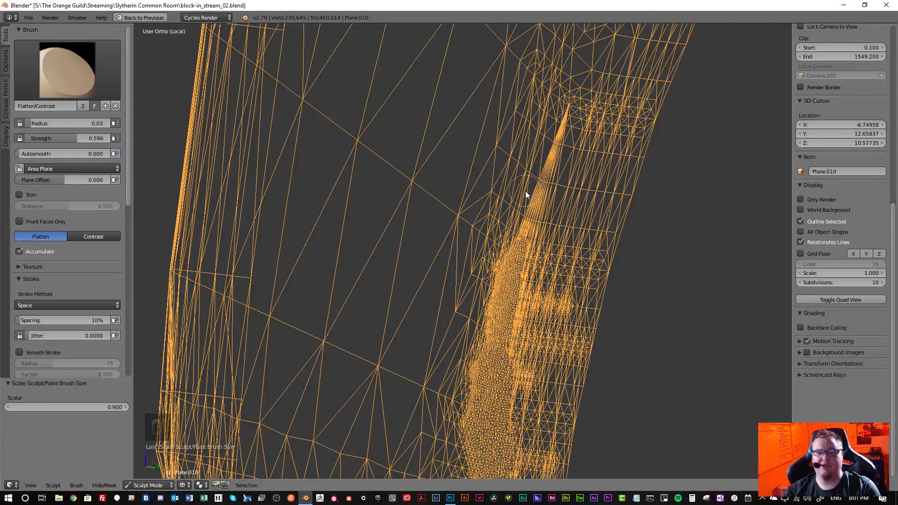
key("z")
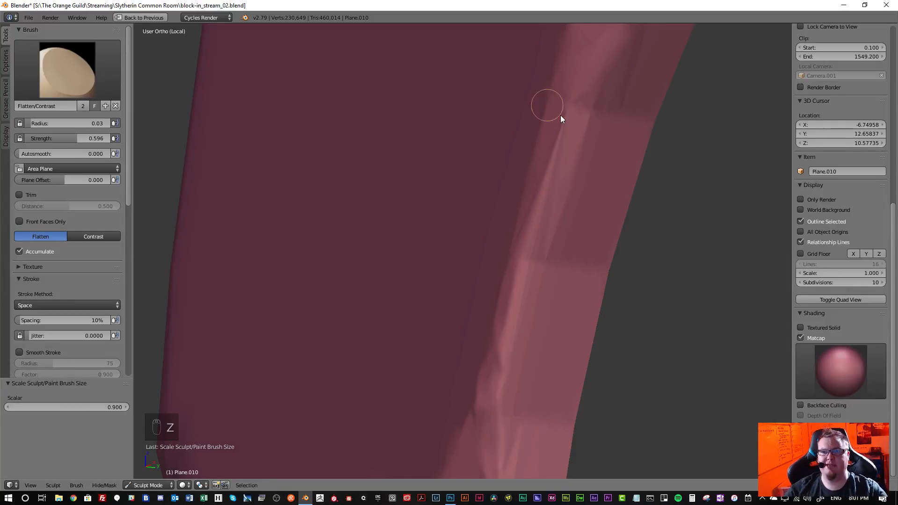
- Flatten the upper stretch of this inner edge and even out the whole bevel with the Smooth brush
left_click_drag(566, 121, 548, 187)
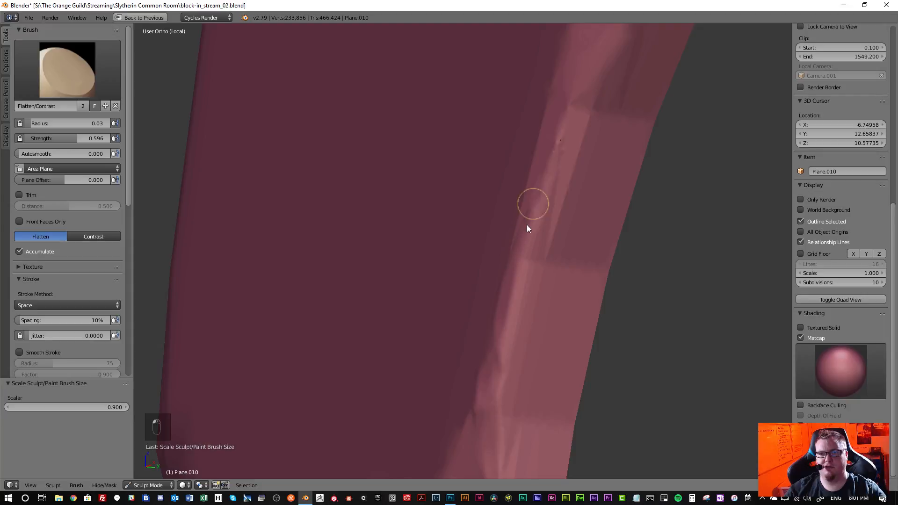
mouse_move(531, 253)
left_mouse_down()
mouse_move(560, 142)
mouse_move(532, 186)
left_mouse_up()
key("s")
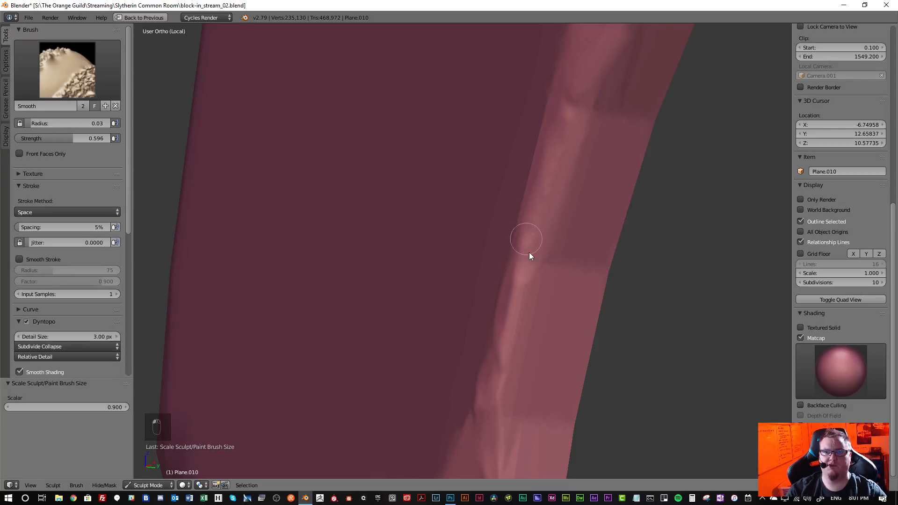
mouse_move(492, 327)
left_mouse_down()
mouse_move(481, 408)
mouse_move(501, 422)
left_mouse_up()
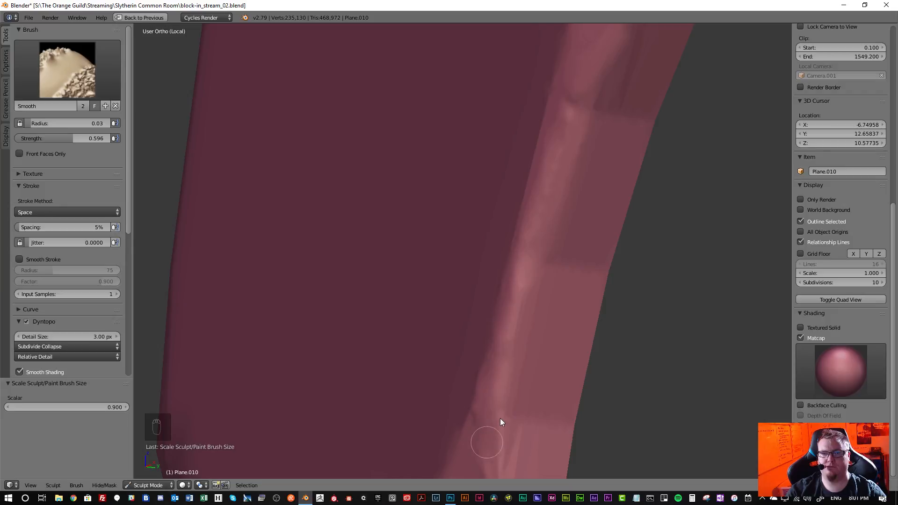
- Puff up the lower lip of the joint beneath this stone with the Inflate/Deflate brush, from the outer edge past its middle
scroll(470, 388, "down", 6)
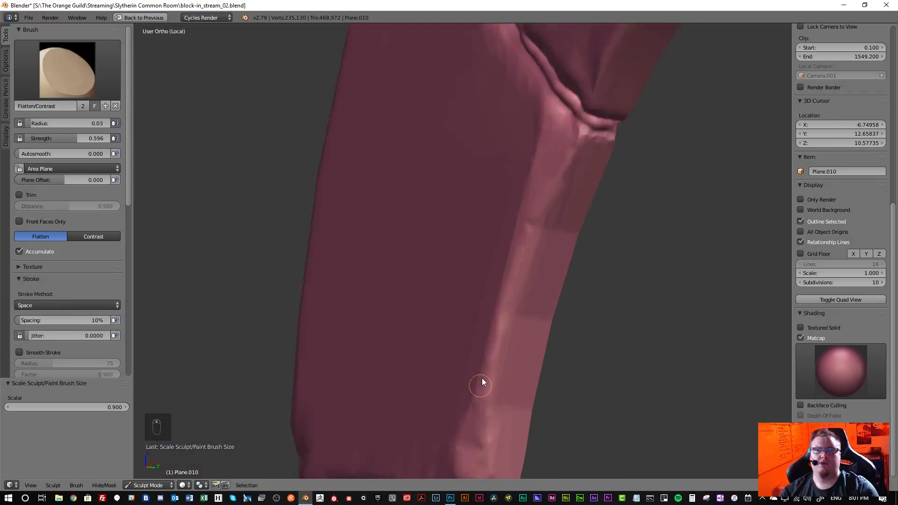
mouse_move(499, 337)
middle_mouse_down()
mouse_move(531, 349)
mouse_move(555, 261)
mouse_move(507, 296)
middle_mouse_up()
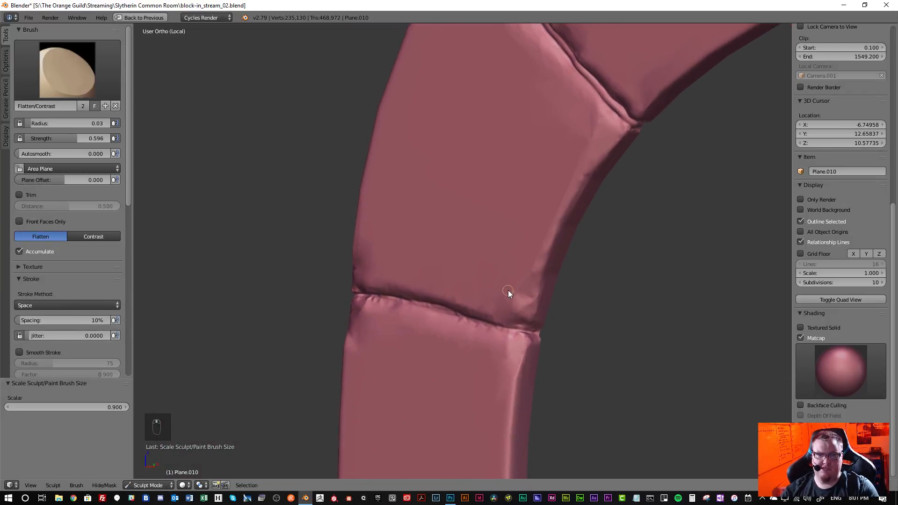
scroll(503, 305, "up", 4)
scroll(488, 311, "down", 6)
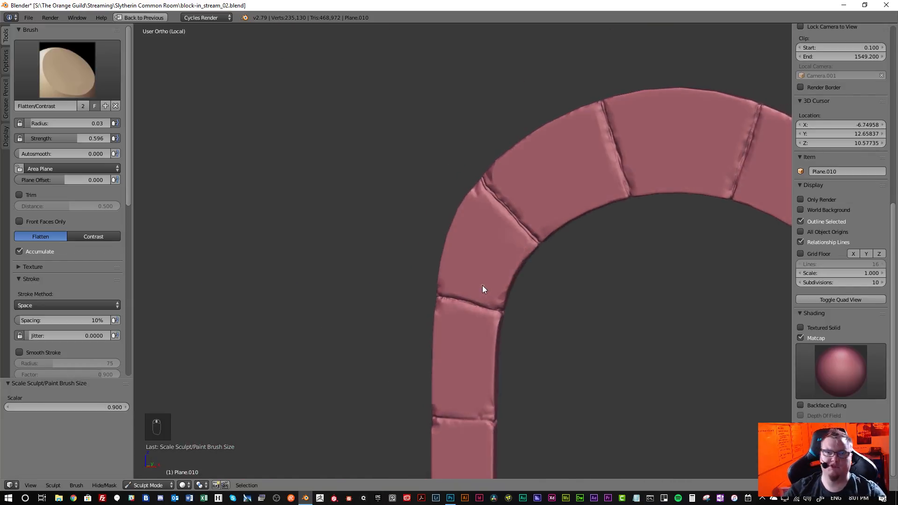
scroll(482, 286, "up", 5)
middle_click_drag(482, 309, 495, 190, "shift")
scroll(469, 186, "up", 3)
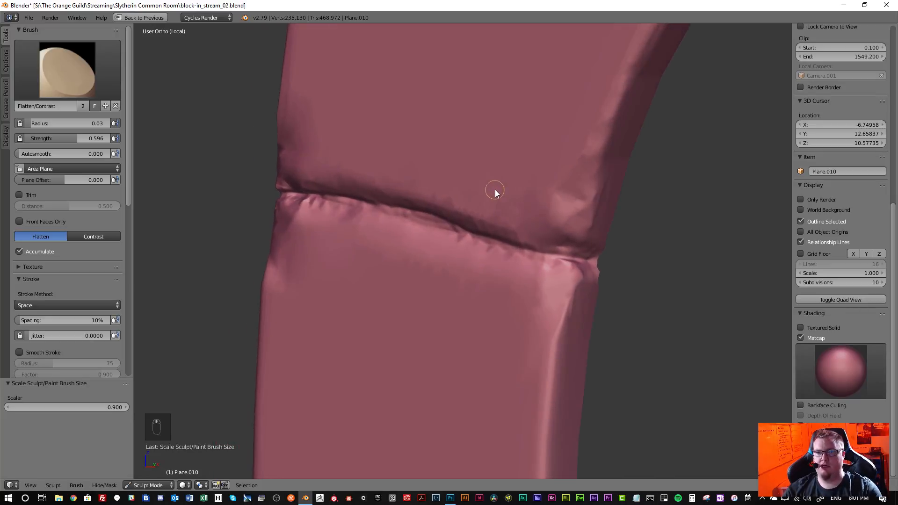
left_click(88, 92)
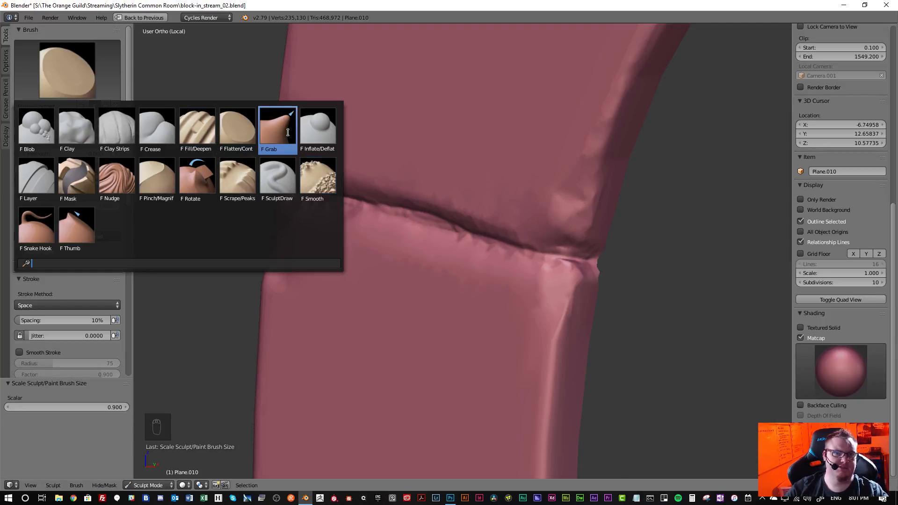
left_click(318, 130)
mouse_move(354, 220)
middle_mouse_down()
mouse_move(340, 203)
mouse_move(330, 219)
middle_mouse_up()
scroll(269, 213, "up", 4)
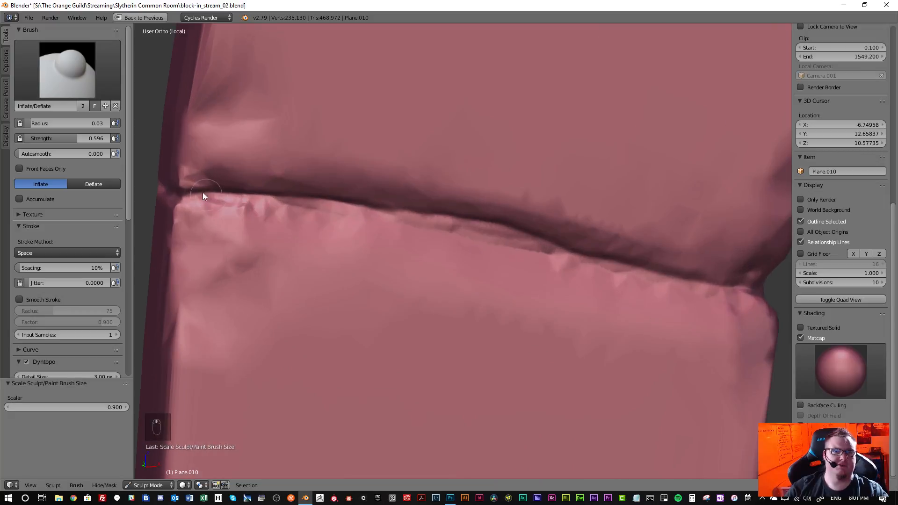
left_click_drag(286, 198, 399, 216)
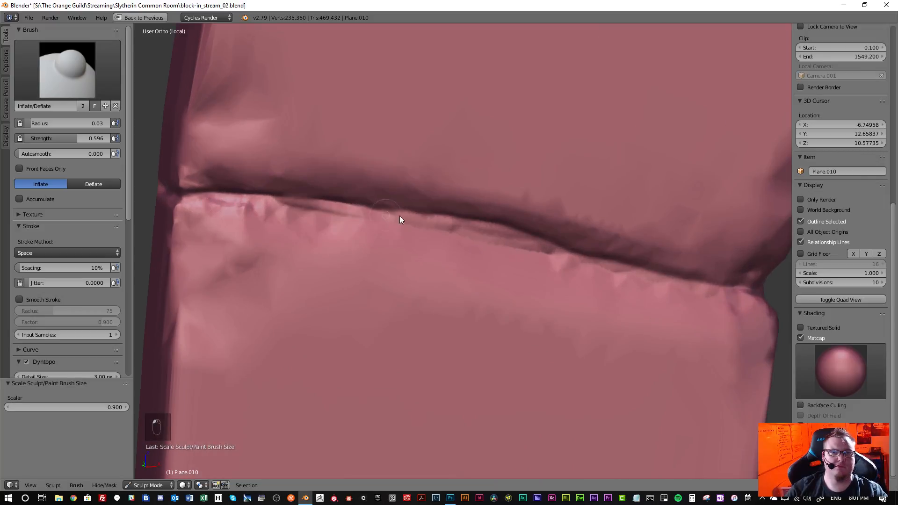
middle_click_drag(438, 216, 419, 215)
mouse_move(356, 212)
left_mouse_down()
mouse_move(488, 241)
mouse_move(503, 232)
left_mouse_up()
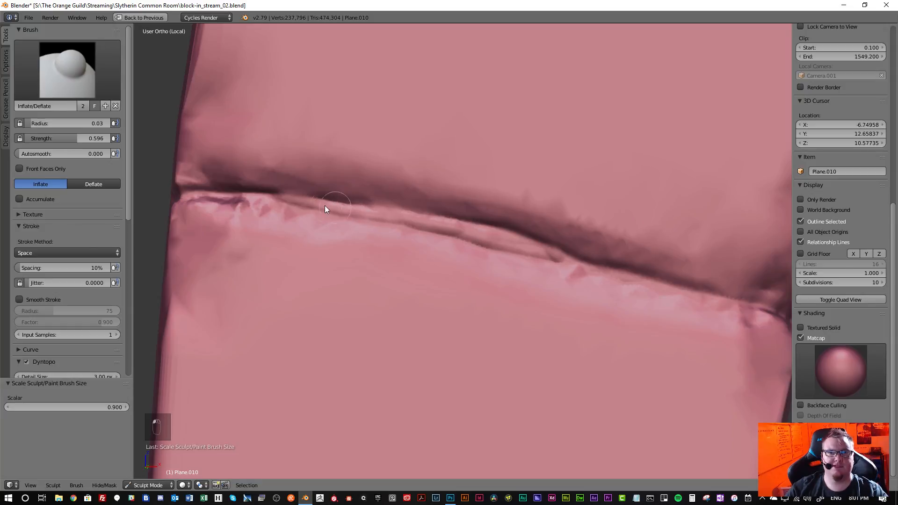
- Inflate the joint around its outer corner onto the archway's outer side face
middle_click_drag(300, 204, 391, 214)
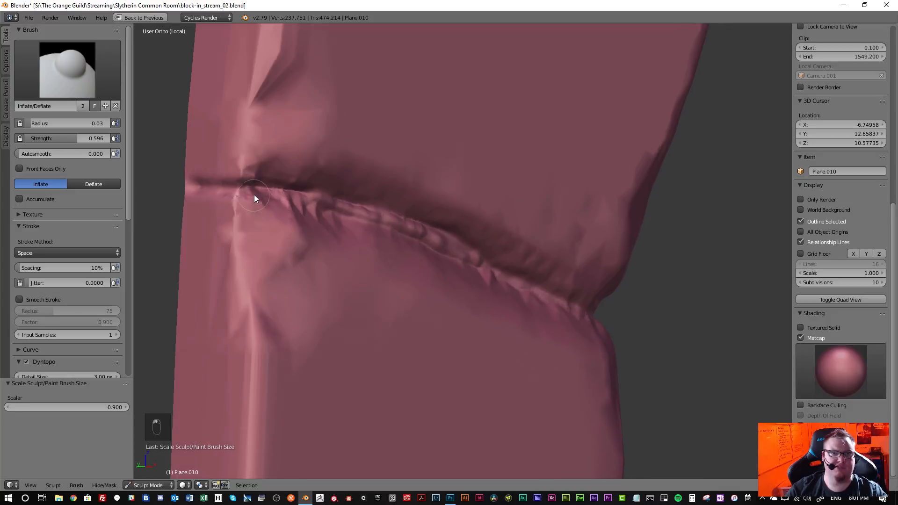
middle_click_drag(254, 194, 217, 187)
mouse_move(224, 185)
left_mouse_down()
mouse_move(274, 189)
mouse_move(229, 192)
mouse_move(205, 179)
mouse_move(258, 185)
left_mouse_up()
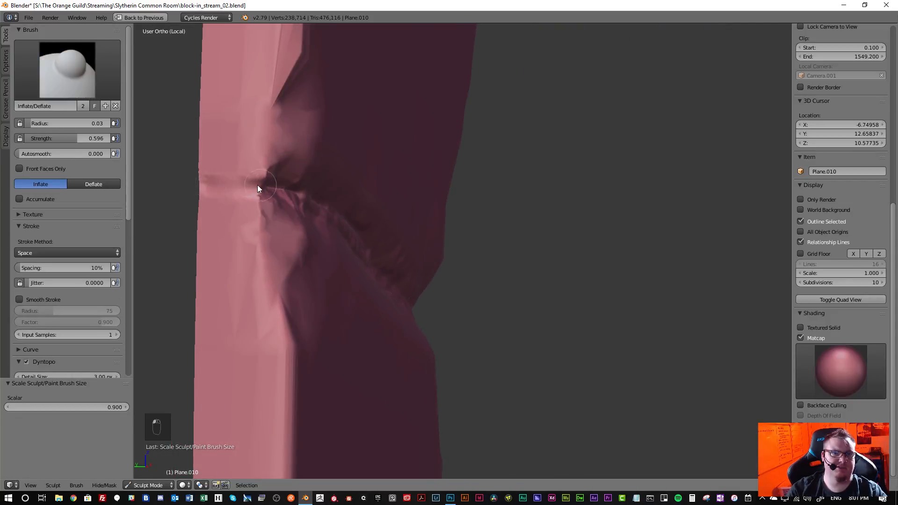
- Carve the joint across the archway's outer side face with the Crease brush in Subtract mode, and inflate the groove's lip there
left_click(86, 62)
left_click(156, 128)
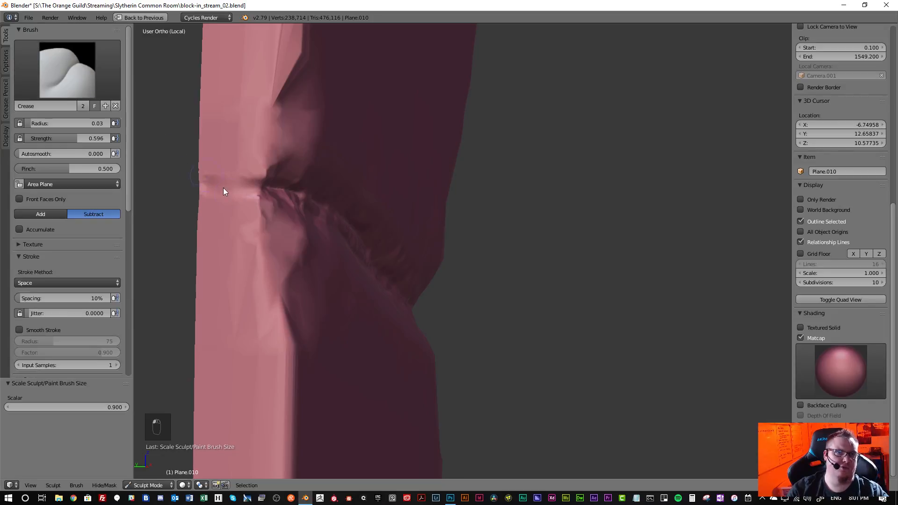
left_click_drag(230, 188, 276, 188)
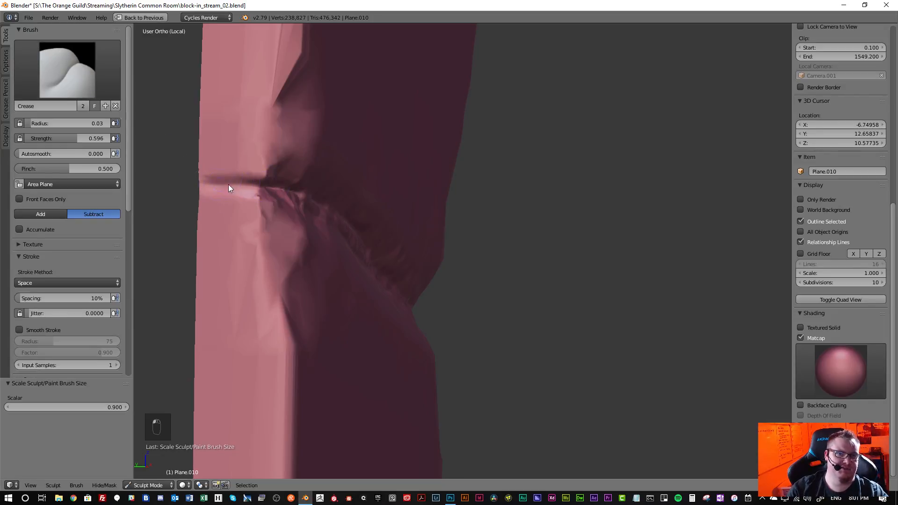
left_click_drag(209, 183, 256, 185)
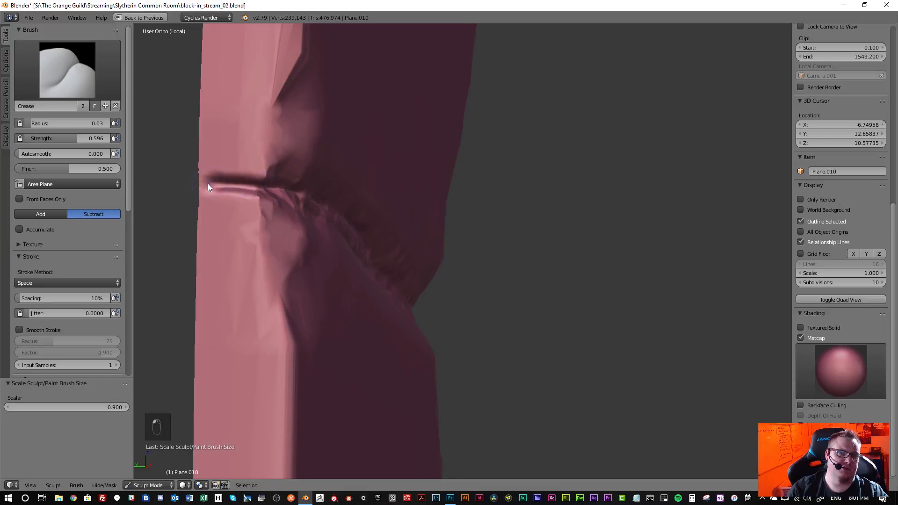
left_click(90, 77)
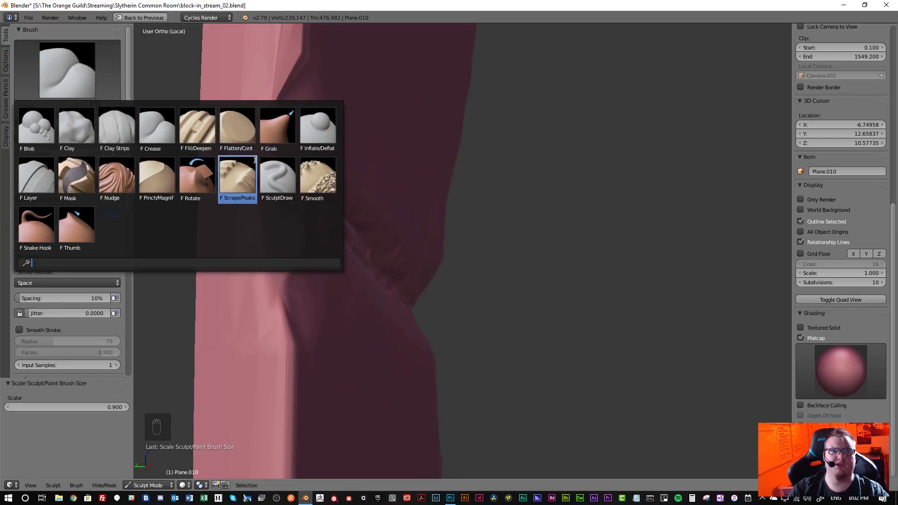
left_click(318, 128)
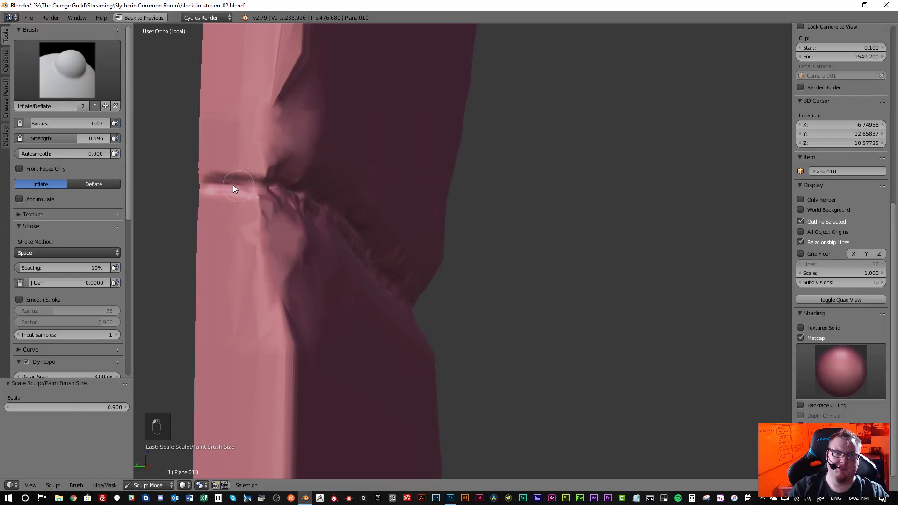
mouse_move(266, 190)
left_mouse_down()
mouse_move(283, 191)
mouse_move(213, 184)
left_mouse_up()
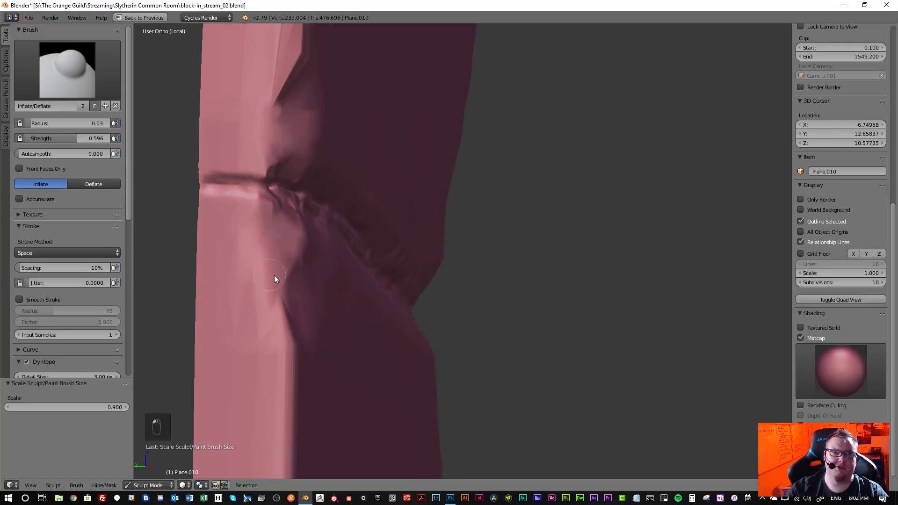
- Inflate the dented outer front edge of the stone just below the joint and soften it with the Smooth brush
left_click_drag(285, 375, 291, 347)
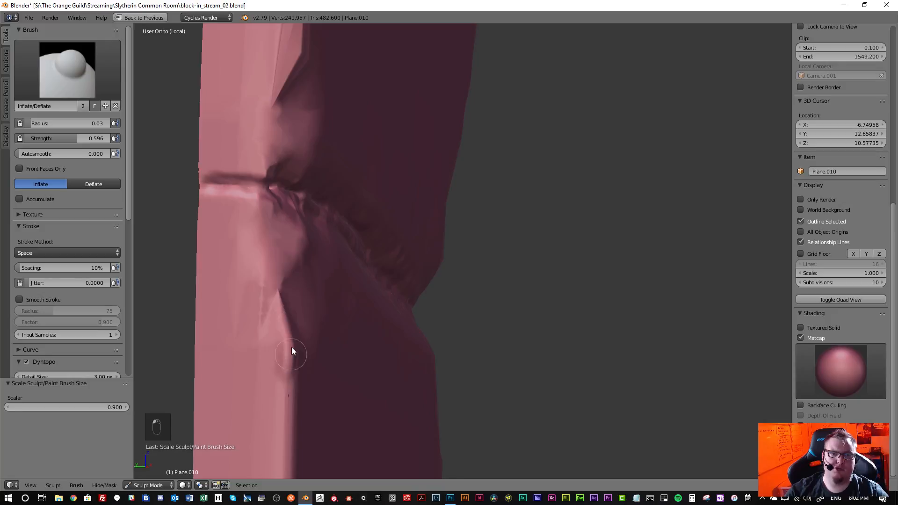
key("s")
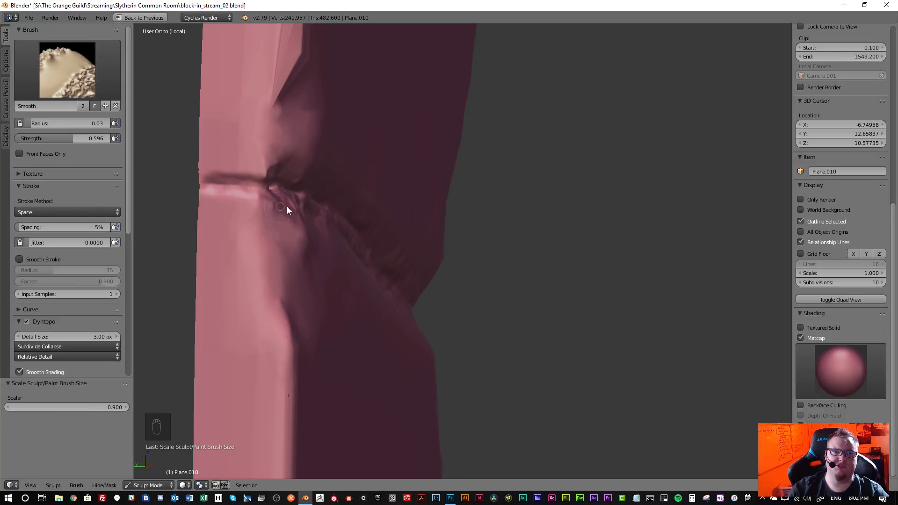
key("i")
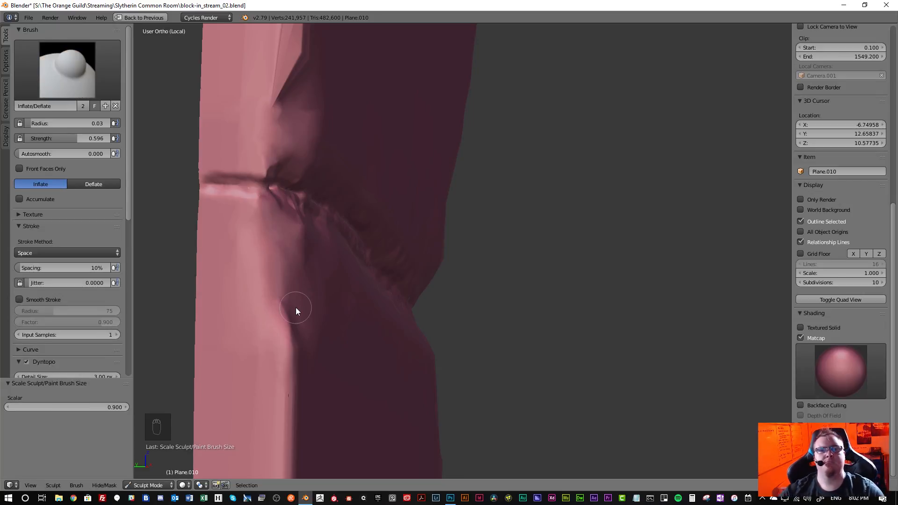
- Scrape the outer front edge of the stone just above the joint with the Scrape/Peaks brush and smooth the scraped area
scroll(296, 308, "down", 4)
mouse_move(305, 280)
middle_mouse_down()
mouse_move(296, 292)
mouse_move(266, 290)
mouse_move(298, 267)
middle_mouse_up()
scroll(266, 290, "up", 2)
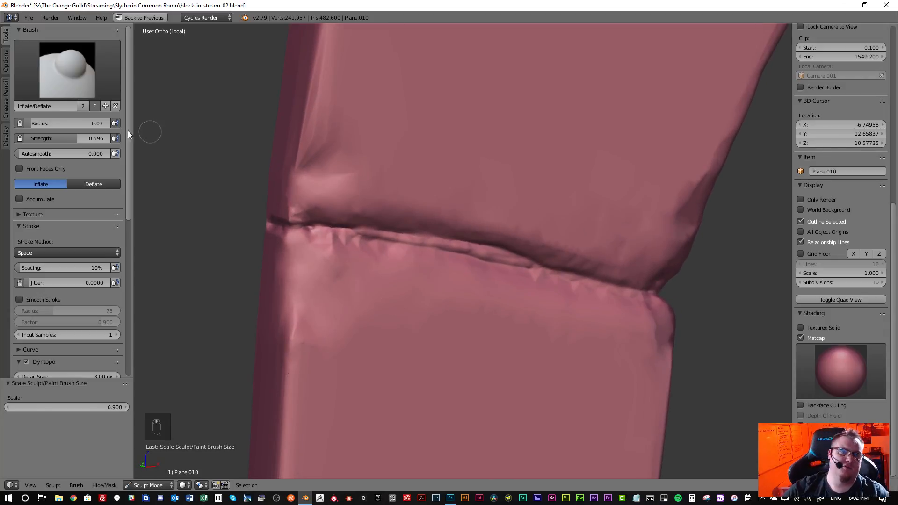
left_click(100, 80)
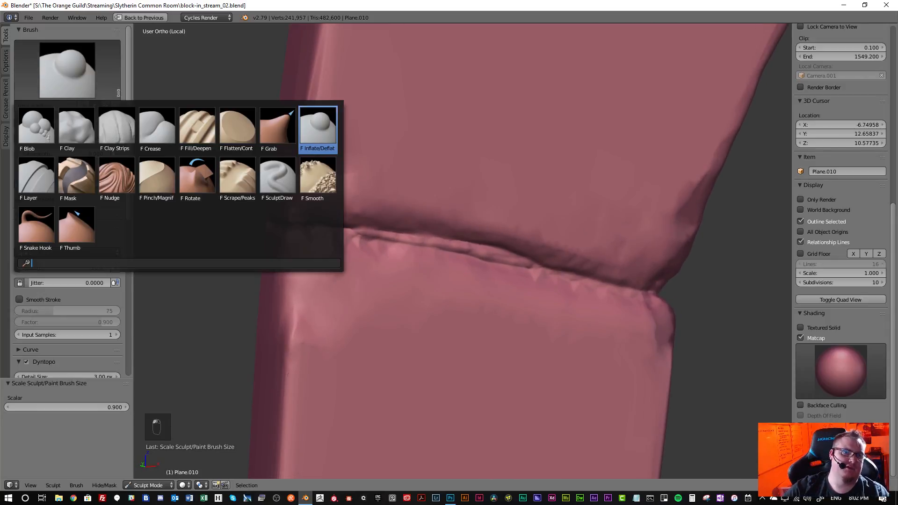
left_click(243, 187)
mouse_move(304, 209)
middle_mouse_down()
mouse_move(327, 201)
mouse_move(340, 178)
mouse_move(321, 167)
middle_mouse_up()
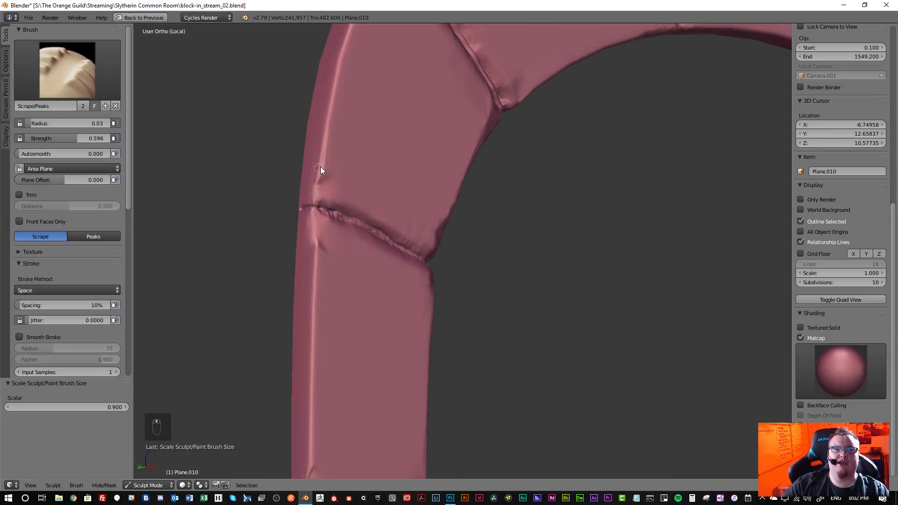
mouse_move(318, 176)
left_mouse_down()
mouse_move(327, 171)
mouse_move(317, 181)
left_mouse_up()
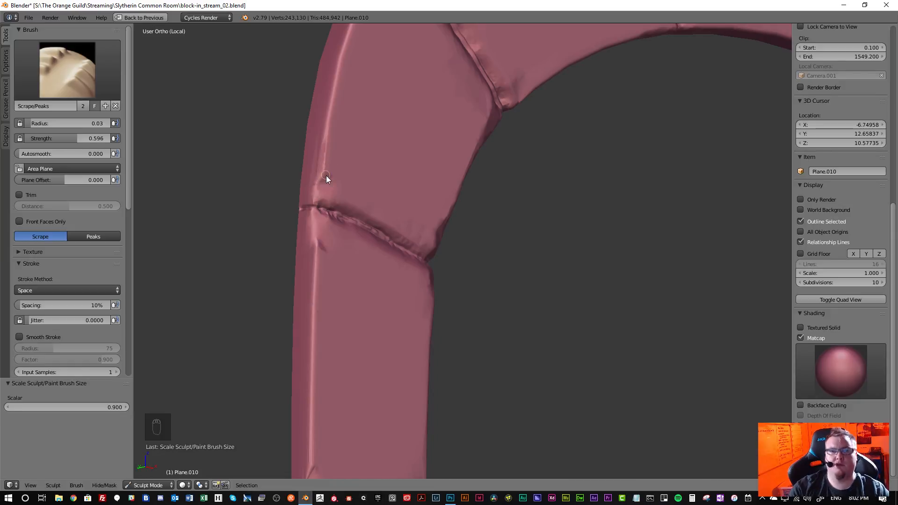
key("s")
left_click_drag(330, 176, 327, 139)
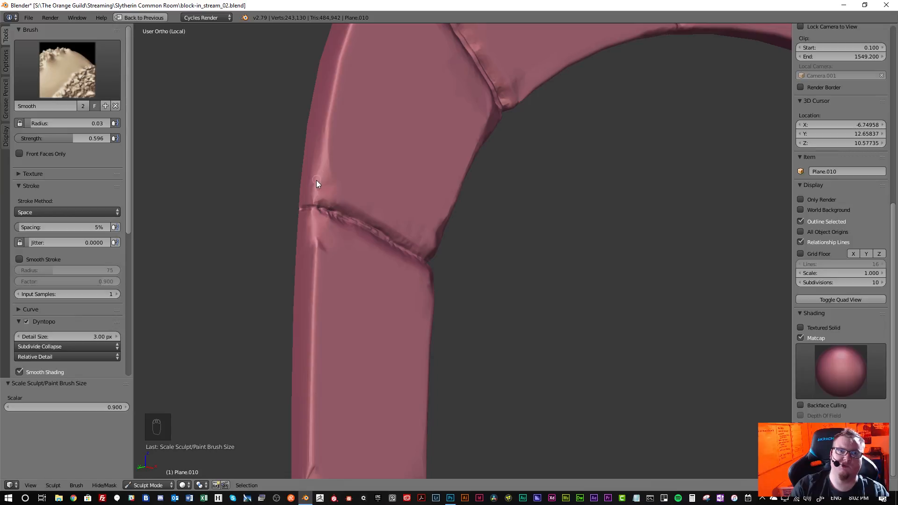
left_click_drag(329, 170, 322, 189, "shift")
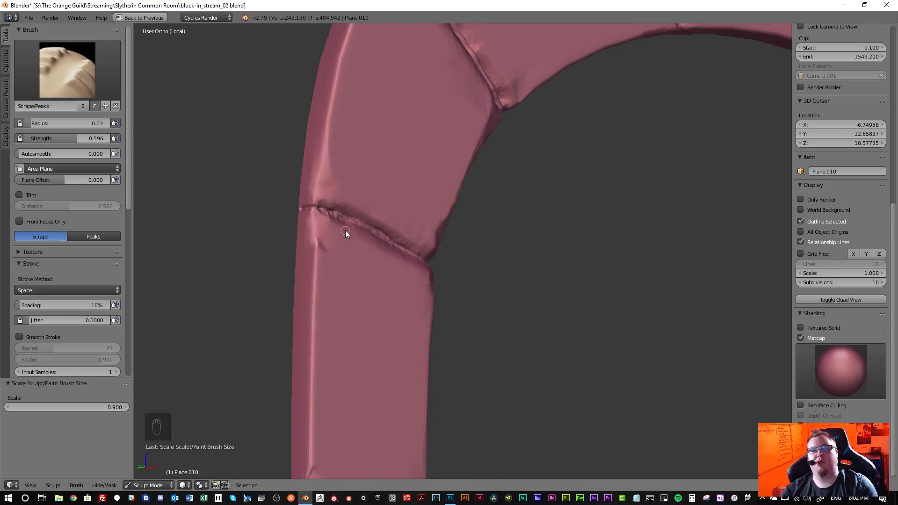
- Smooth the scraped outer front edge of the stone just below the joint, and scrape it again with a slightly larger brush radius
mouse_move(345, 231)
middle_mouse_down()
mouse_move(303, 256)
mouse_move(327, 246)
mouse_move(367, 266)
middle_mouse_up()
key("bracketright")
key("bracketright")
key("bracketright")
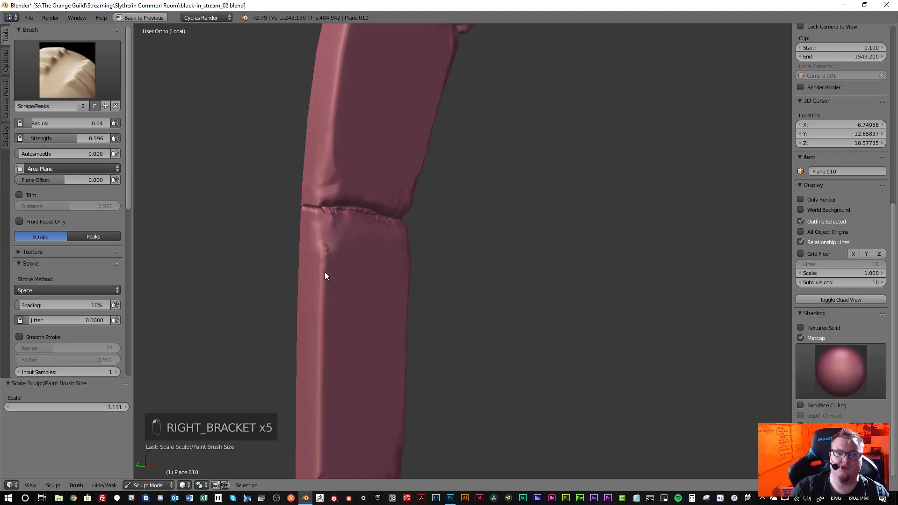
key("s")
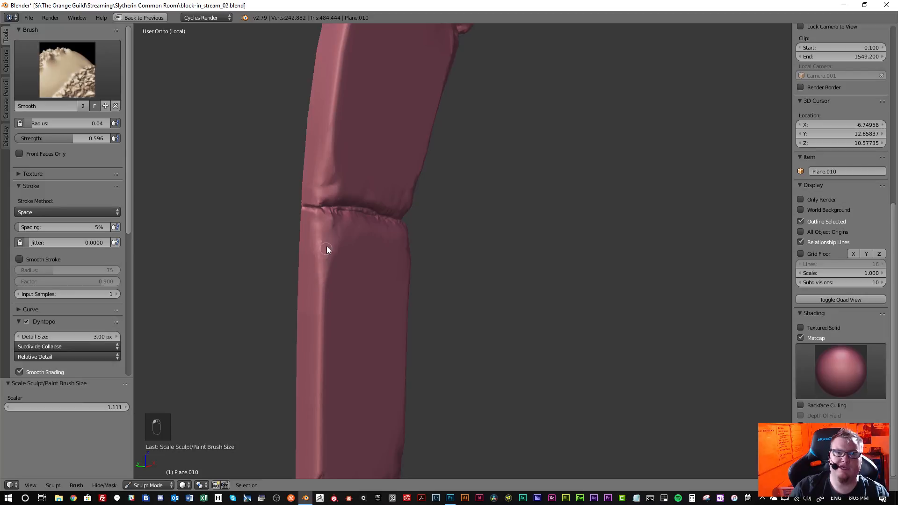
key("s")
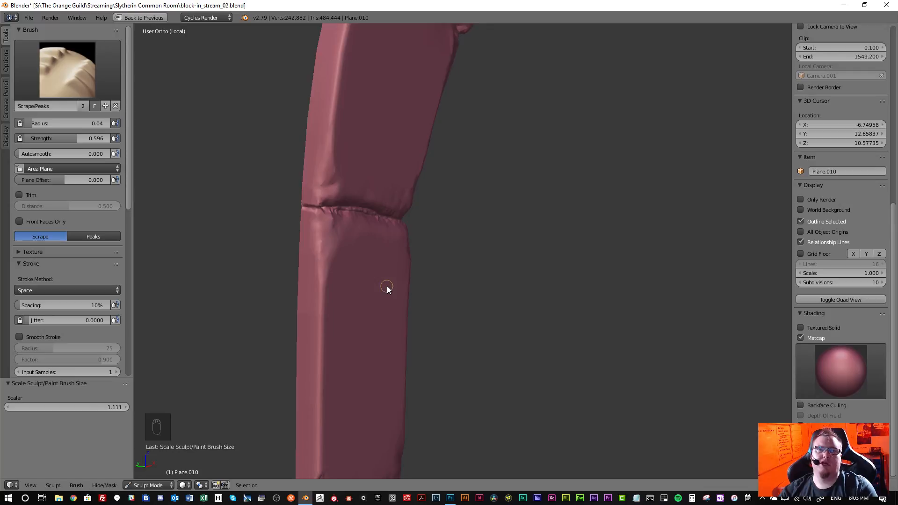
- Carve the next joint down on the same leg from the outer side face around its outer front corner with the Crease brush in Subtract mode
scroll(390, 295, "down", 3)
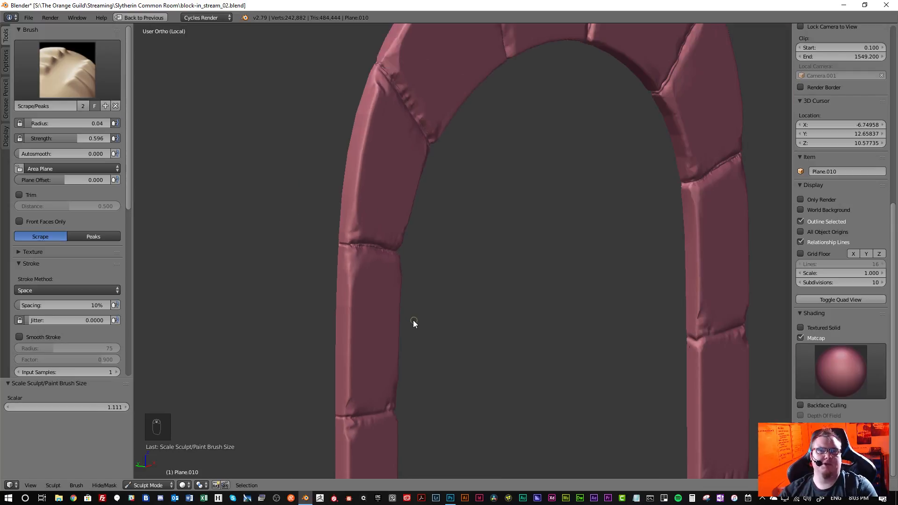
mouse_move(414, 320)
middle_mouse_down()
mouse_move(377, 321)
mouse_move(381, 334)
mouse_move(363, 337)
mouse_move(351, 301)
middle_mouse_up()
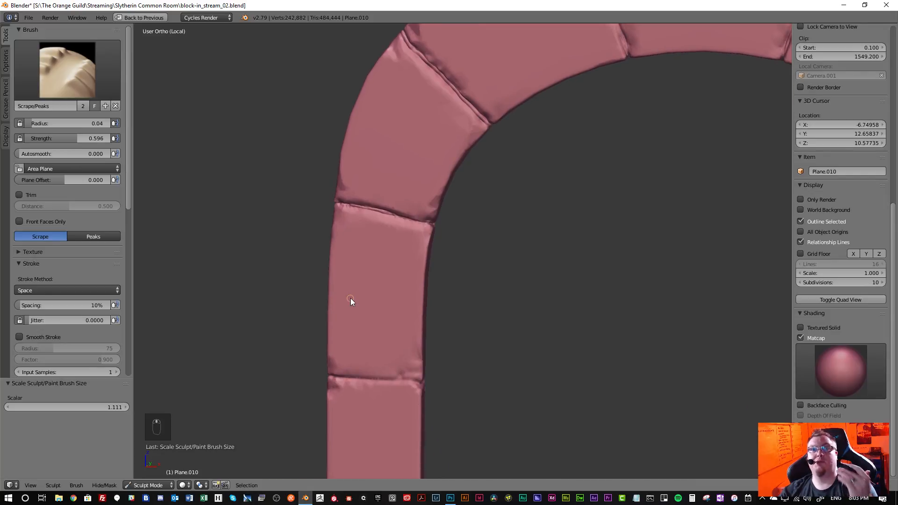
scroll(372, 324, "up", 3)
middle_click_drag(374, 330, 347, 276, "shift")
scroll(360, 327, "up", 3)
middle_click_drag(386, 235, 400, 182, "shift")
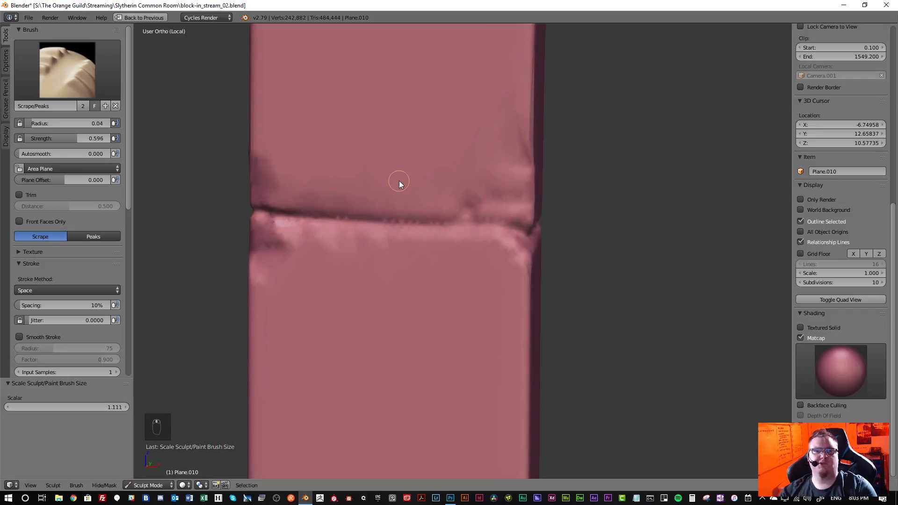
scroll(400, 181, "down", 3)
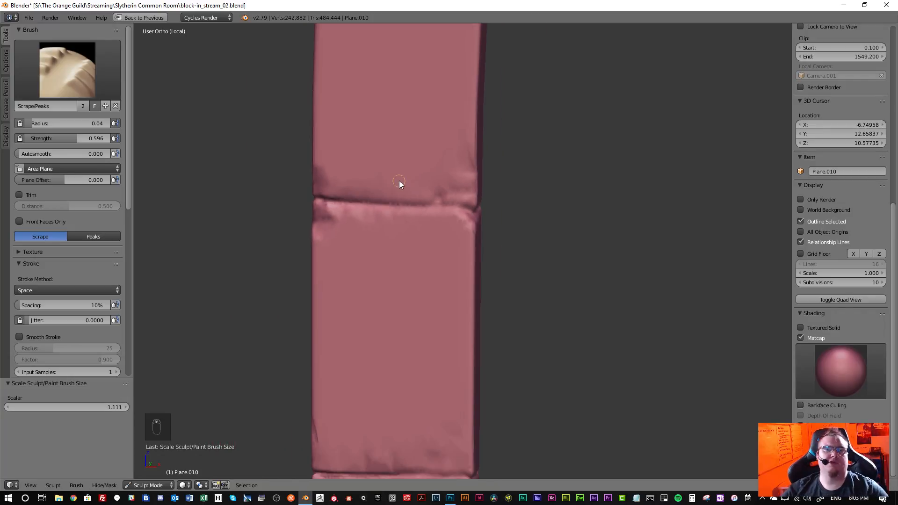
middle_click_drag(346, 207, 413, 209)
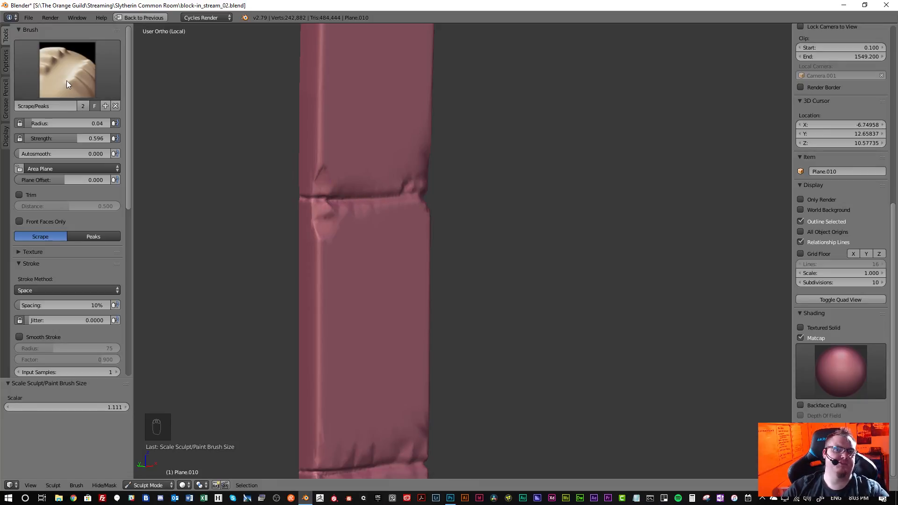
left_click(60, 66)
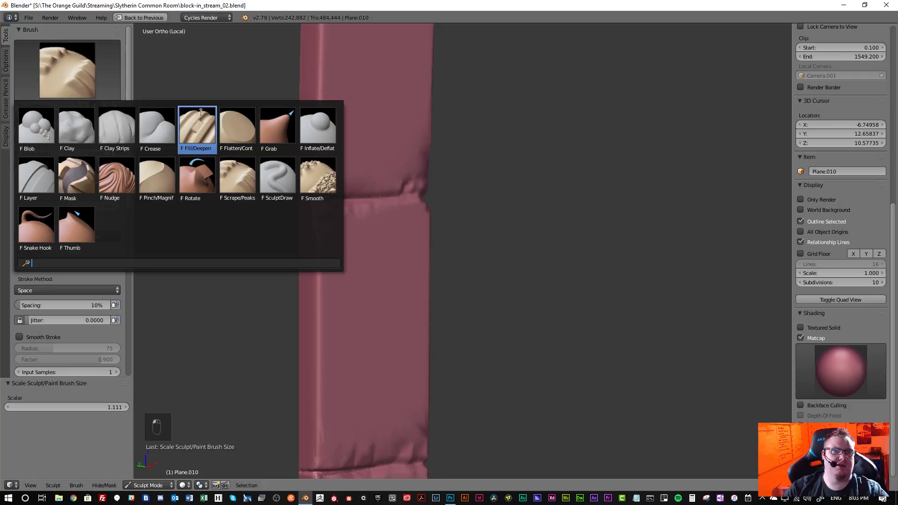
left_click(165, 139)
scroll(367, 201, "up", 4)
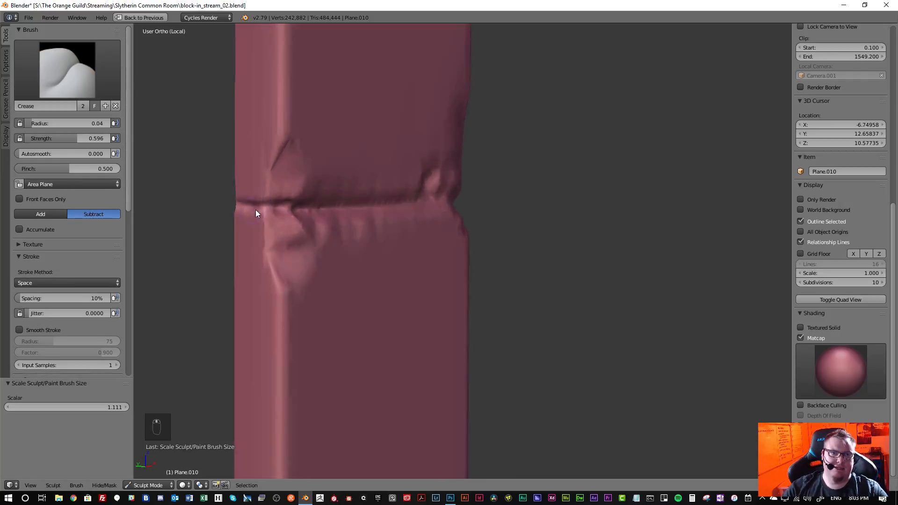
scroll(248, 212, "up", 3)
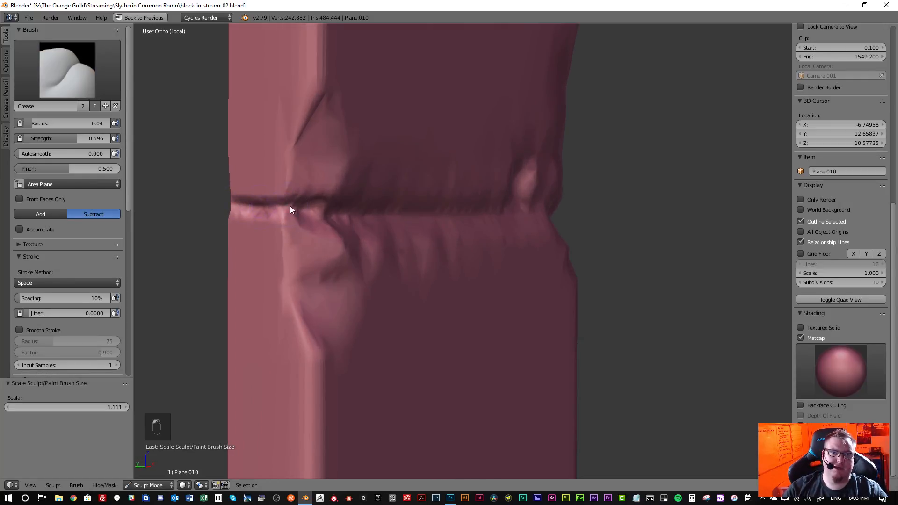
left_click_drag(290, 209, 344, 209)
- Carve the joint deeper across the front face to its inner corner with the Crease brush
mouse_move(370, 215)
middle_mouse_down()
mouse_move(355, 216)
mouse_move(369, 218)
middle_mouse_up()
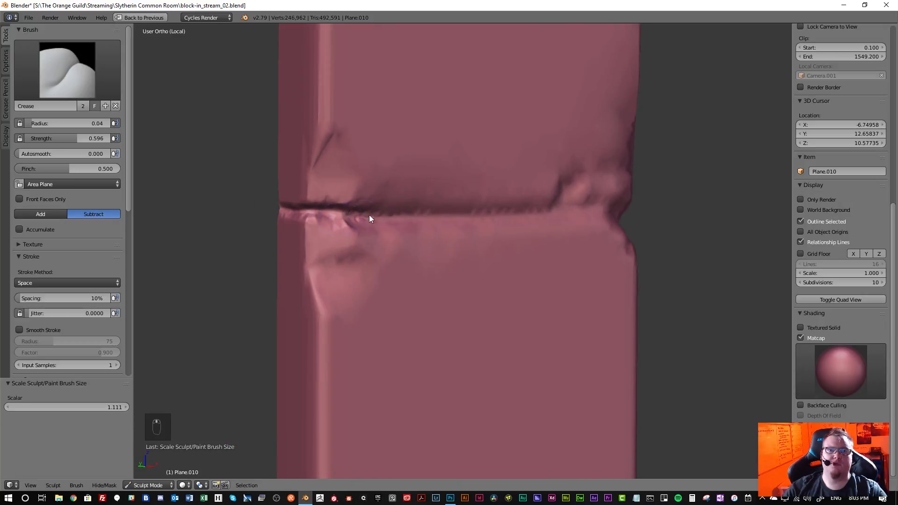
left_click_drag(387, 216, 409, 216)
mouse_move(486, 217)
middle_mouse_down()
mouse_move(435, 220)
mouse_move(481, 215)
middle_mouse_up()
left_click_drag(597, 228, 637, 235)
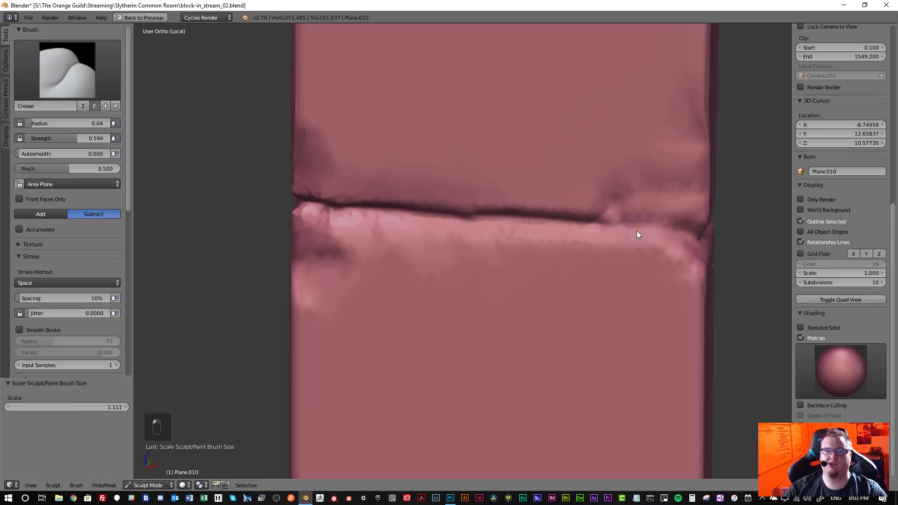
middle_click_drag(638, 235, 570, 229)
left_click_drag(583, 228, 669, 240)
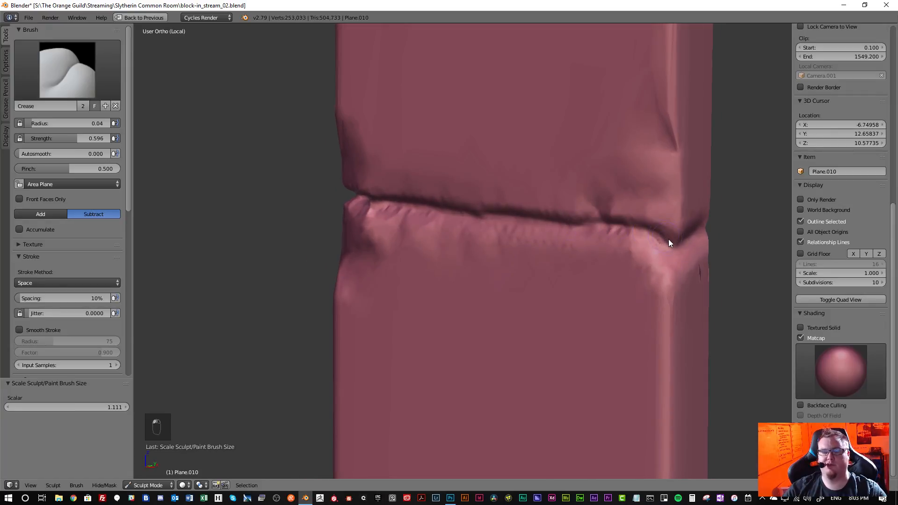
- Crease the joint onto the archway's inner side face and smooth the lip below it
middle_click_drag(669, 239, 608, 226)
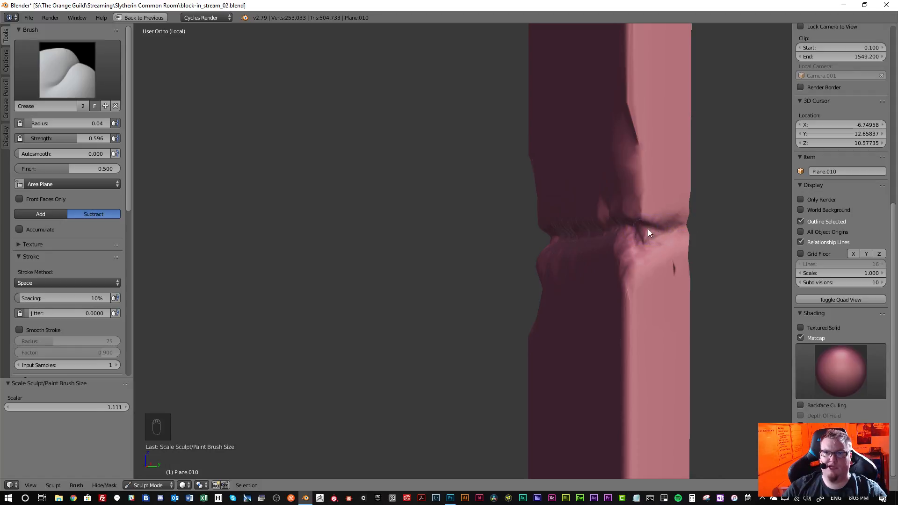
key("s")
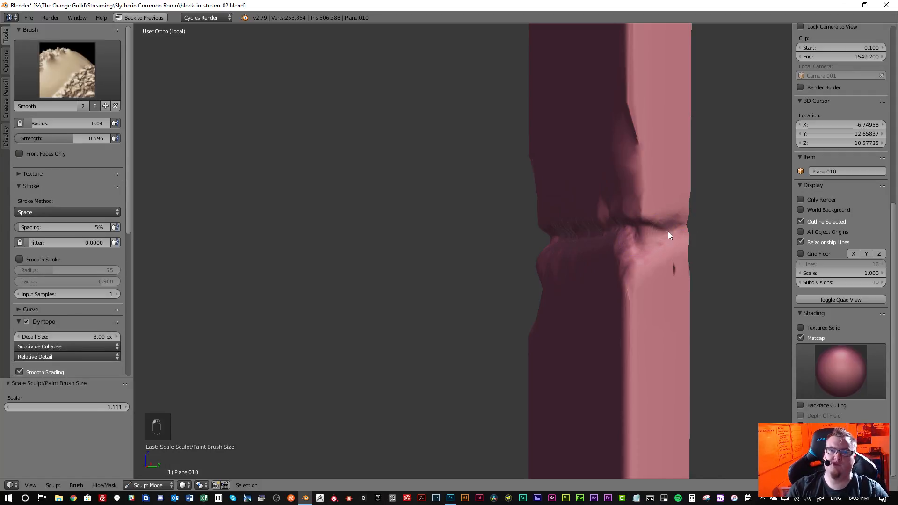
key("shift+c")
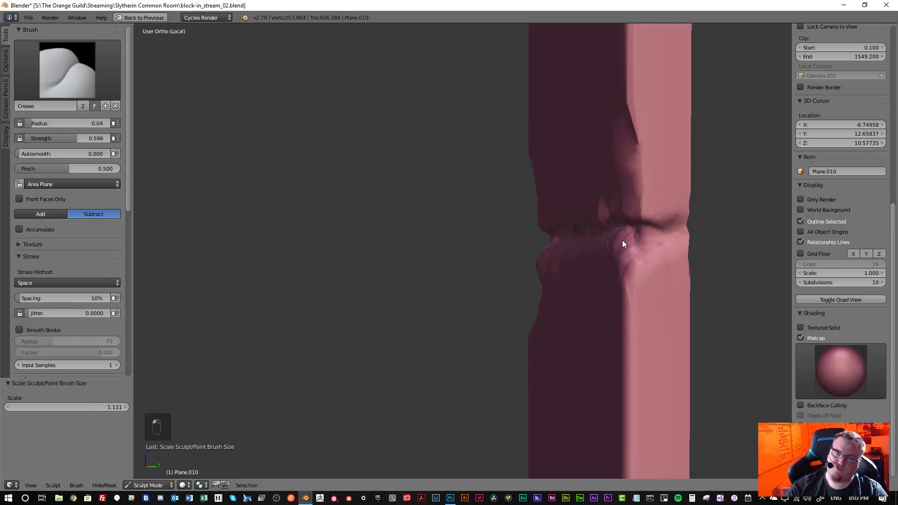
- Chip the inner front edge of the stone above the joint with the Crease brush, and smooth that edge and the lip below the joint
middle_click_drag(628, 240, 659, 239)
left_click_drag(638, 98, 640, 102)
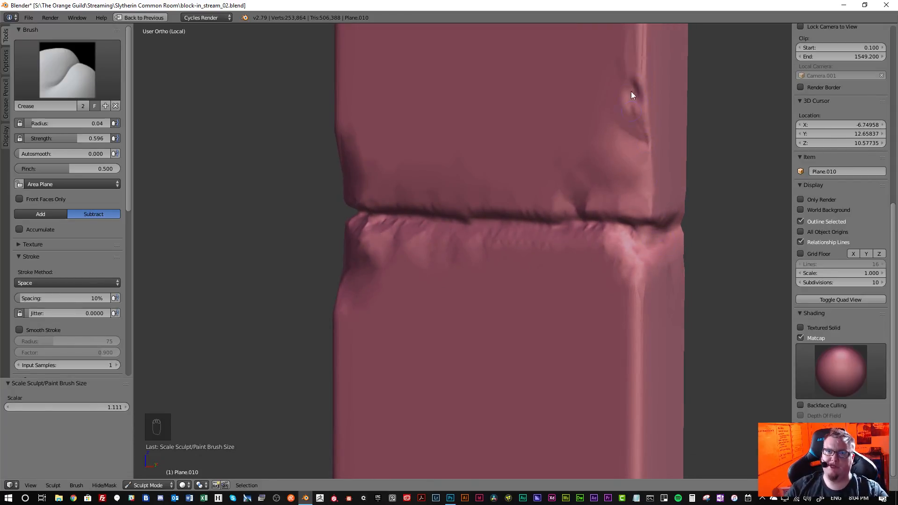
key("s")
mouse_move(627, 77)
left_mouse_down()
mouse_move(644, 145)
mouse_move(647, 136)
left_mouse_up()
mouse_move(627, 230)
left_mouse_down("shift")
mouse_move(360, 203)
mouse_move(370, 223)
mouse_move(422, 235)
mouse_move(595, 255)
left_mouse_up("shift")
key("shift+c")
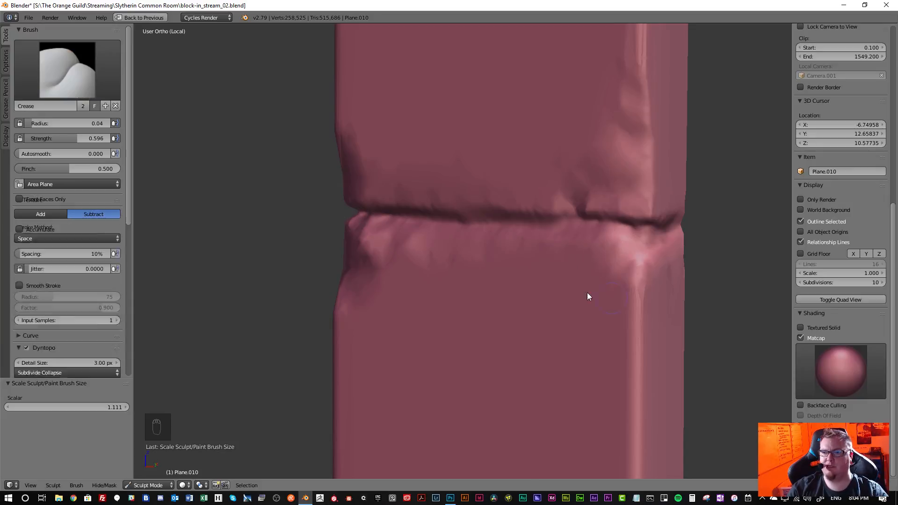
- Smooth the joint's lower lip near the outer corner, and crease and smooth the outer front edge of the stone above
mouse_move(499, 226)
middle_mouse_down()
mouse_move(439, 222)
mouse_move(488, 226)
mouse_move(355, 245)
mouse_move(371, 255)
middle_mouse_up()
key("s")
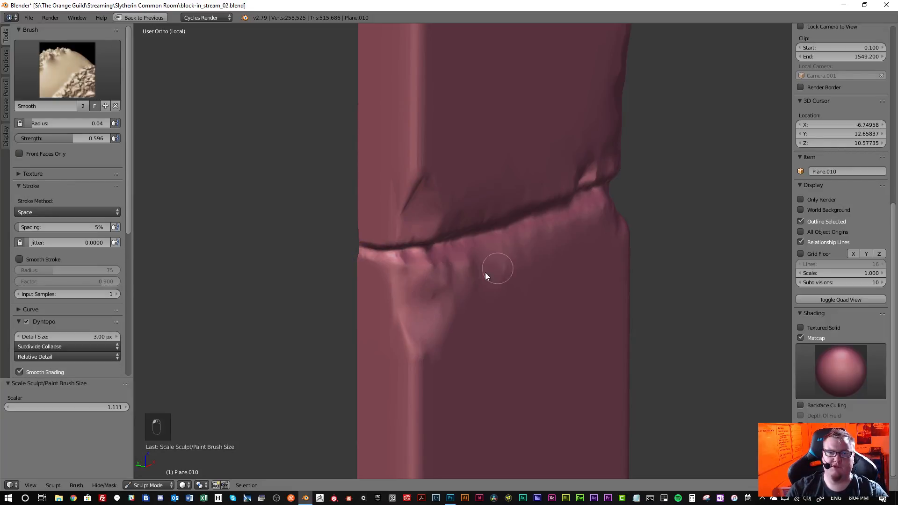
key("shift+c")
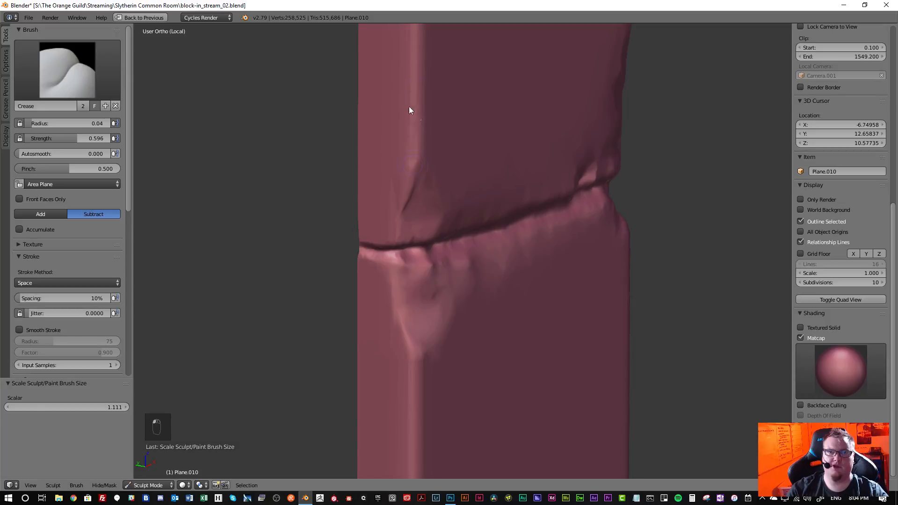
left_click_drag(409, 110, 405, 189)
key("s")
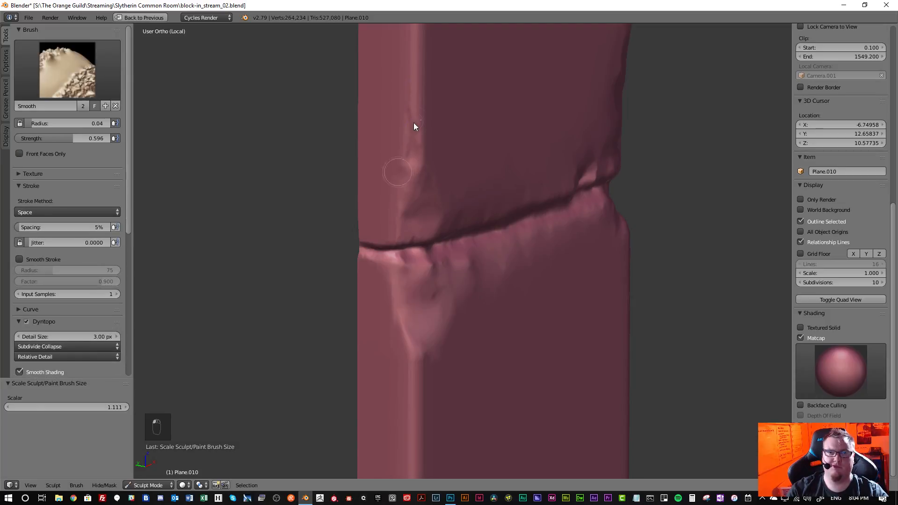
key("shift+c")
- Scrape the joint's lower lip around its outer corner, from the side face onto the front face, with the Scrape/Peaks brush
left_click(85, 91)
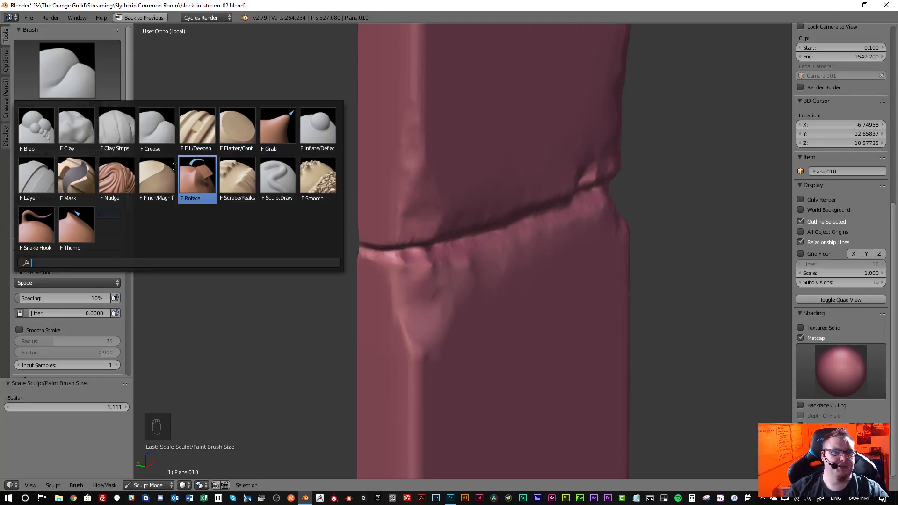
left_click(236, 187)
scroll(430, 248, "up", 4)
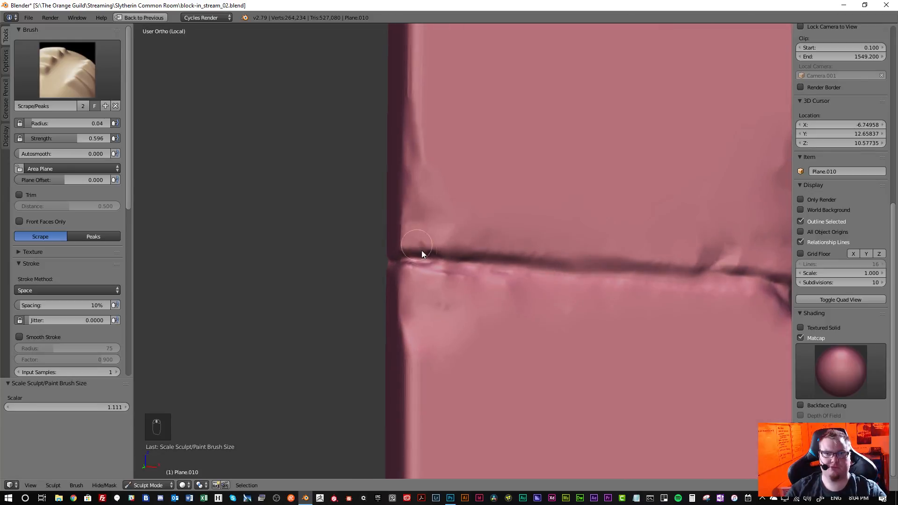
mouse_move(471, 276)
left_mouse_down()
mouse_move(602, 285)
mouse_move(591, 277)
left_mouse_up()
scroll(499, 271, "down", 2)
middle_click_drag(459, 268, 520, 274)
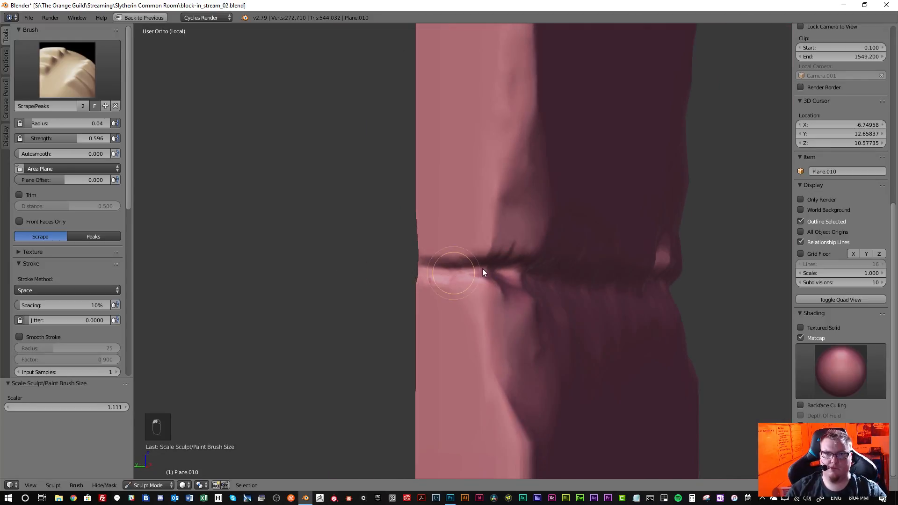
mouse_move(482, 271)
left_mouse_down()
mouse_move(435, 271)
mouse_move(571, 275)
left_mouse_up()
middle_click_drag(572, 274, 532, 287)
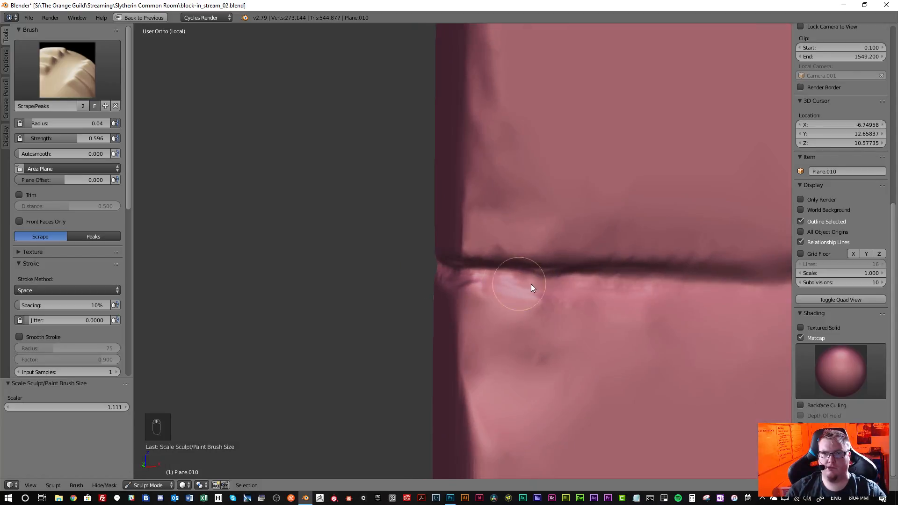
- Scrape the joint's lips along the front face and the worn inner edge of the stone above, and smooth the scraped edge
scroll(413, 201, "up", 3)
middle_click_drag(413, 199, 406, 197, "shift")
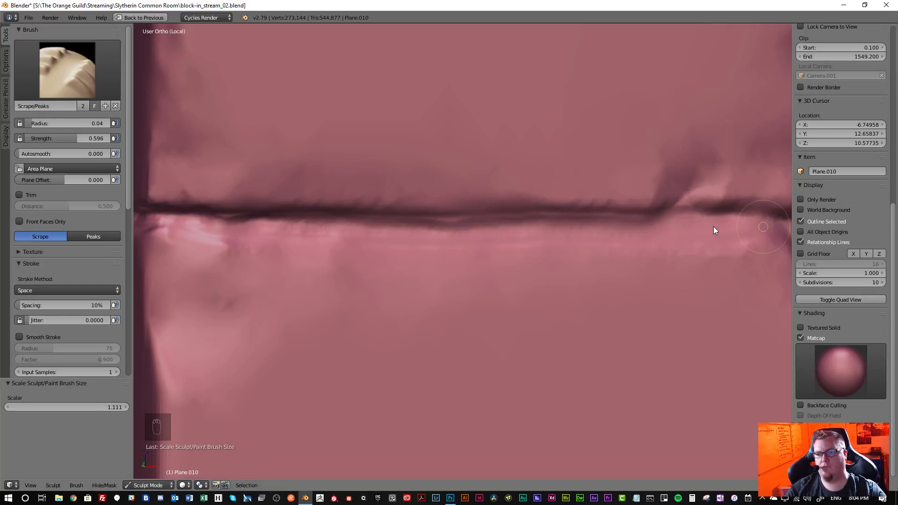
scroll(714, 227, "down", 2)
middle_click_drag(672, 221, 642, 208)
mouse_move(684, 192)
left_mouse_down()
mouse_move(727, 191)
mouse_move(689, 181)
left_mouse_up()
key("s")
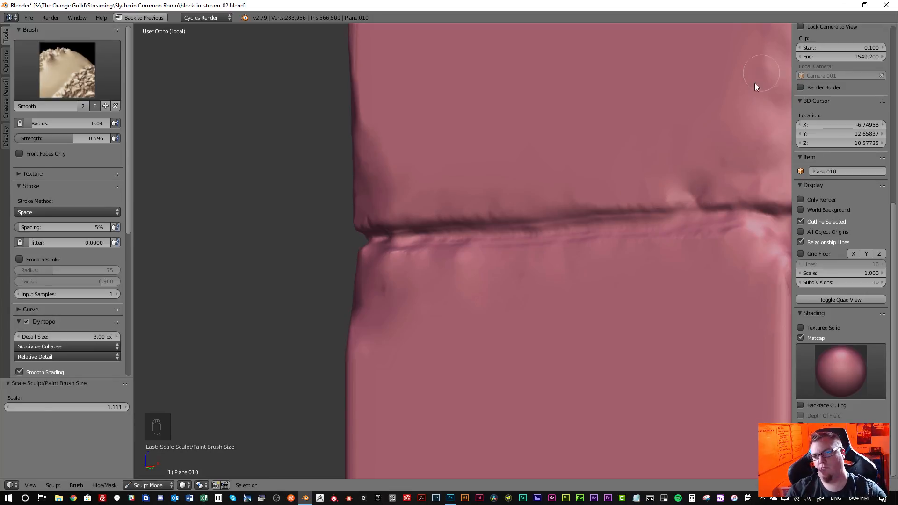
- Scrape the joint's lower lip around the inner corner onto the inner side face with the Scrape/Peaks brush, and smooth it there
key("shift+6")
scroll(674, 174, "down", 3)
middle_click_drag(664, 176, 436, 170, "shift")
scroll(459, 184, "up", 2)
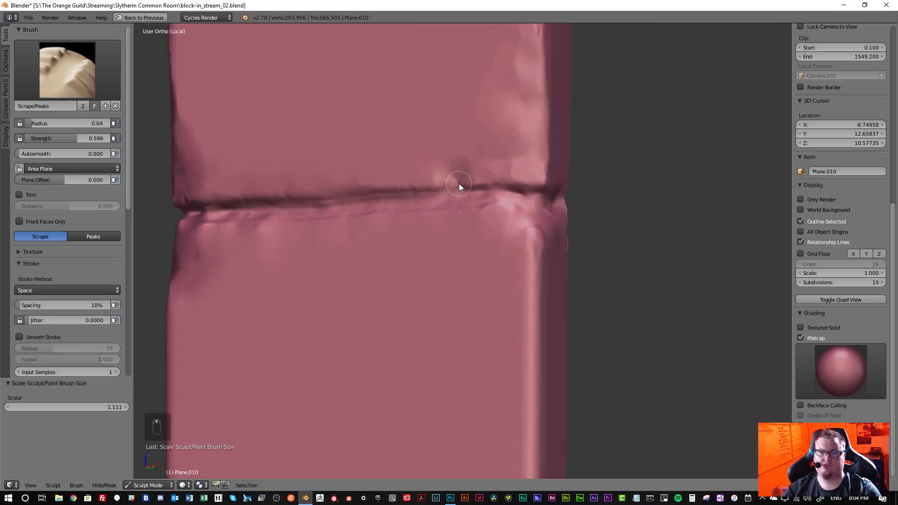
scroll(460, 185, "up", 2)
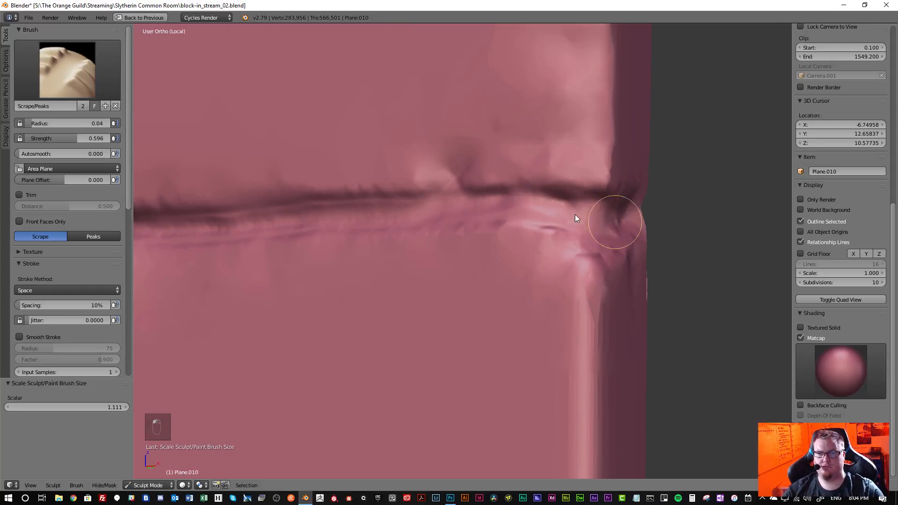
left_click_drag(575, 215, 616, 218)
middle_click_drag(616, 218, 517, 216)
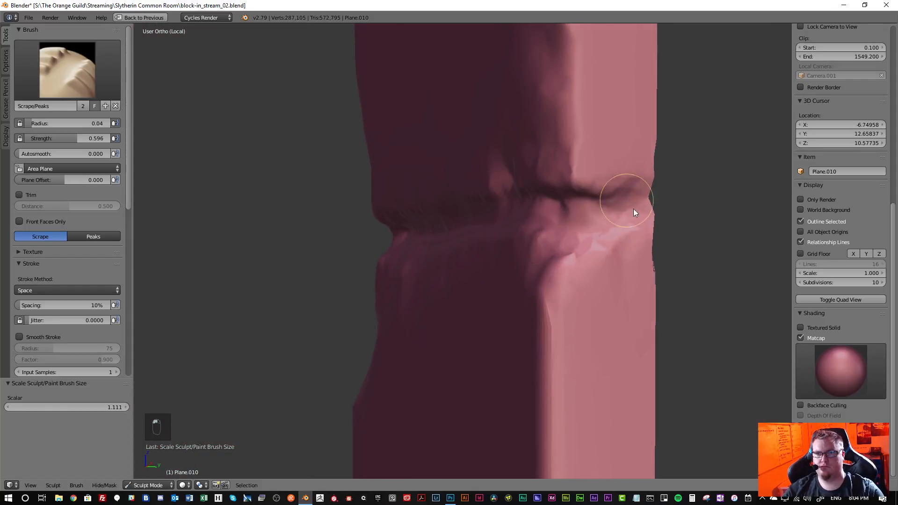
mouse_move(634, 209)
left_mouse_down()
mouse_move(622, 228)
mouse_move(529, 209)
mouse_move(622, 206)
left_mouse_up()
key("s")
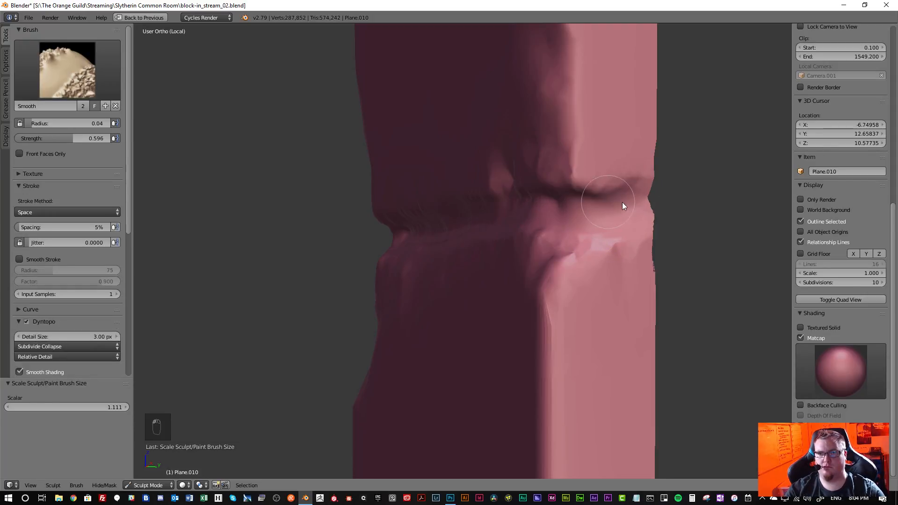
key("s")
- Inflate the joint's lower lip around the inner corner and across the inner side face with the Inflate/Deflate brush
mouse_move(532, 233)
middle_mouse_down()
mouse_move(538, 212)
mouse_move(606, 214)
middle_mouse_up()
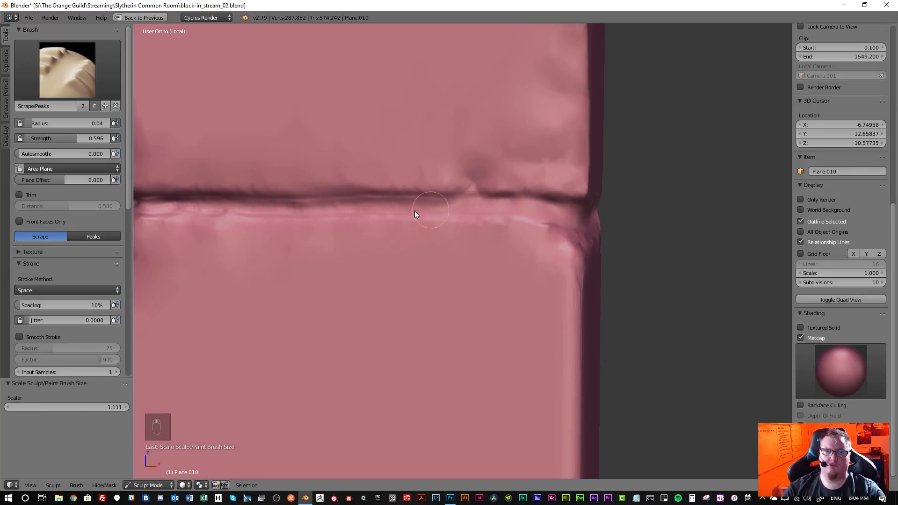
left_click(88, 85)
left_click(30, 177)
middle_click_drag(452, 233, 577, 209)
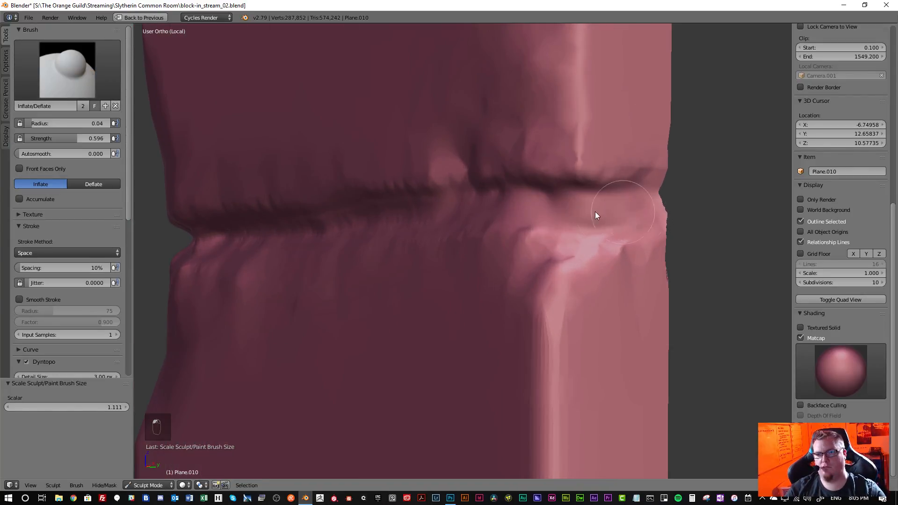
left_click_drag(557, 210, 653, 218)
- Inflate the joint's lower lip along the front face, building a raised ridge from the inner corner across the middle
mouse_move(448, 218)
middle_mouse_down()
mouse_move(482, 220)
mouse_move(499, 210)
middle_mouse_up()
mouse_move(496, 209)
left_mouse_down()
mouse_move(302, 197)
mouse_move(423, 190)
mouse_move(403, 203)
mouse_move(204, 199)
left_mouse_up()
scroll(263, 220, "down", 4)
middle_click_drag(323, 213, 500, 248, "shift")
scroll(497, 249, "up", 2)
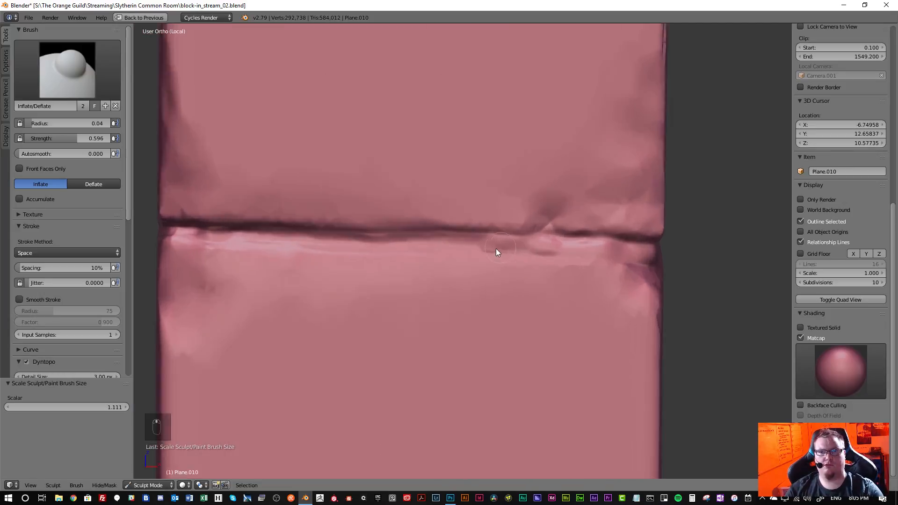
scroll(496, 248, "up", 2)
mouse_move(401, 247)
left_mouse_down()
mouse_move(470, 246)
mouse_move(313, 243)
mouse_move(421, 244)
left_mouse_up()
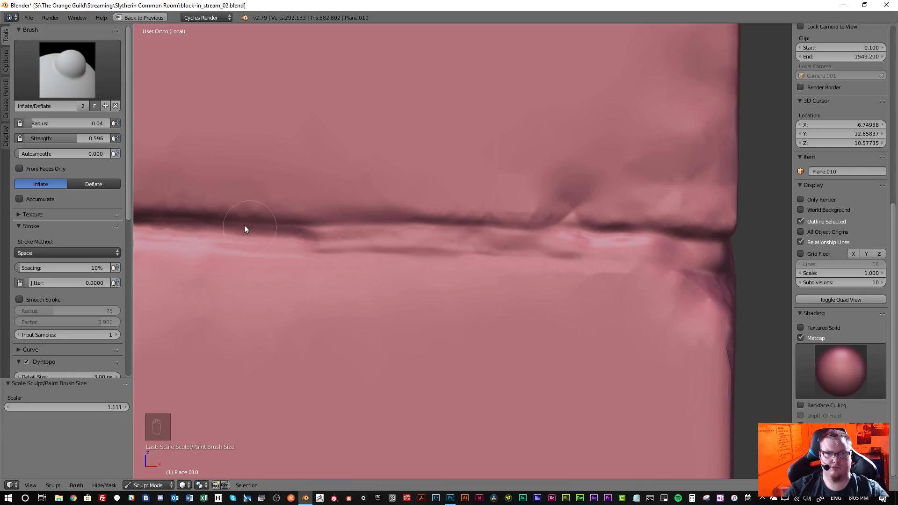
left_click_drag(203, 237, 227, 240)
- Inflate the front-face end of the joint's lower lip beside the outer corner
scroll(228, 242, "down", 3)
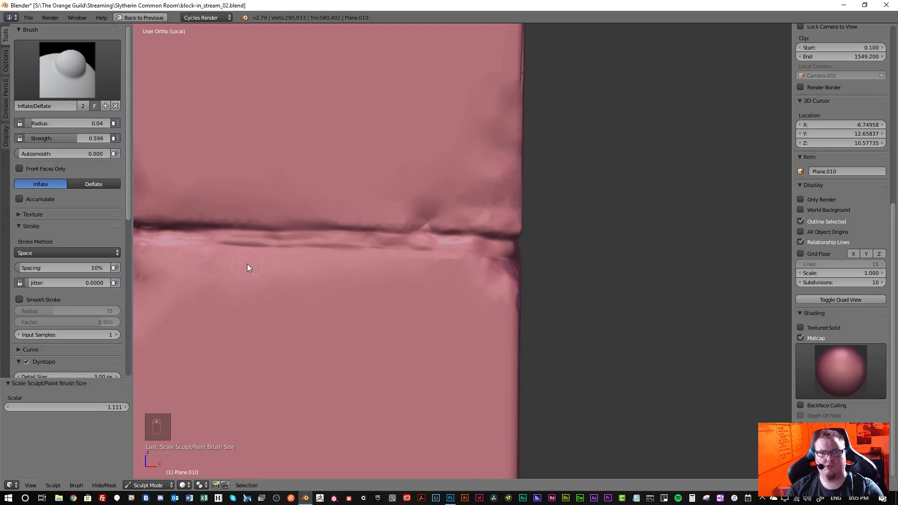
middle_click_drag(247, 267, 437, 269, "shift")
scroll(437, 269, "up", 3)
scroll(284, 220, "up", 2)
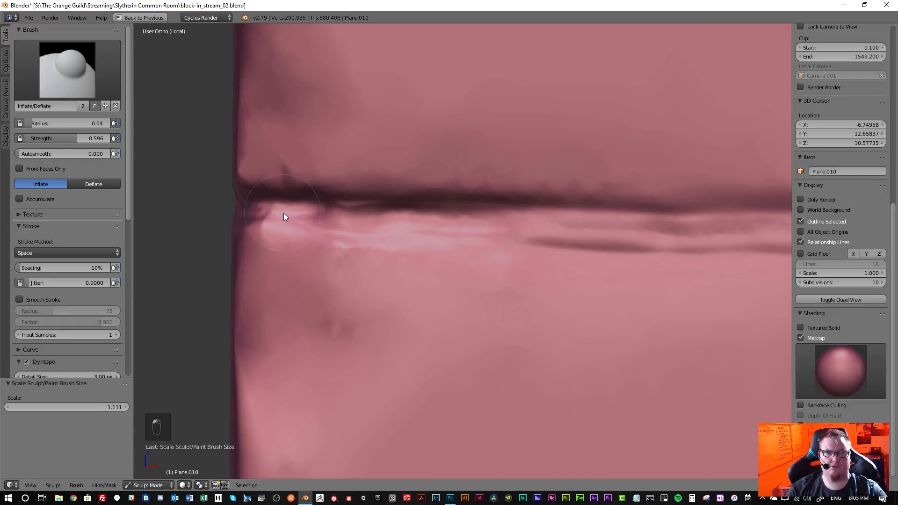
mouse_move(283, 214)
left_mouse_down()
mouse_move(450, 226)
mouse_move(340, 215)
mouse_move(405, 218)
mouse_move(350, 209)
left_mouse_up()
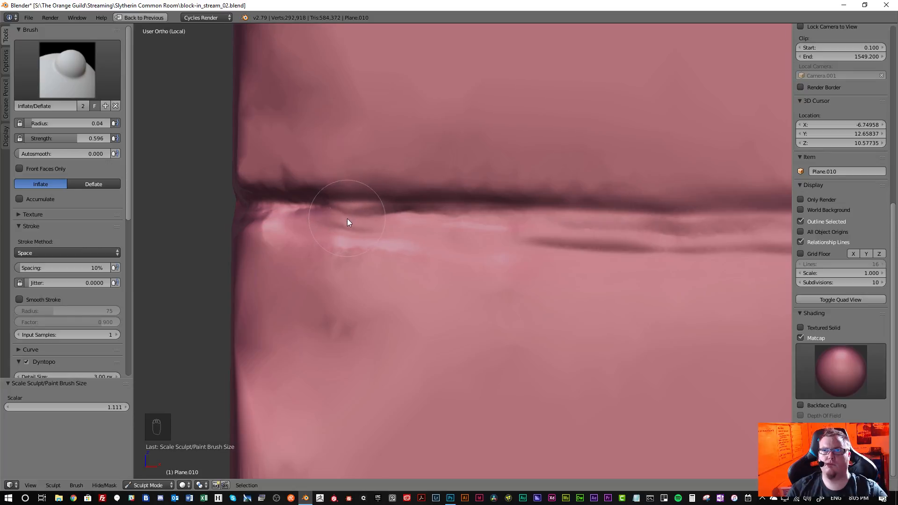
- Reduce the brush radius to 0.02, inflate the joint's lower lip on the outer side face, and smooth it towards the corner
scroll(347, 218, "down", 1)
middle_click_drag(350, 218, 394, 217)
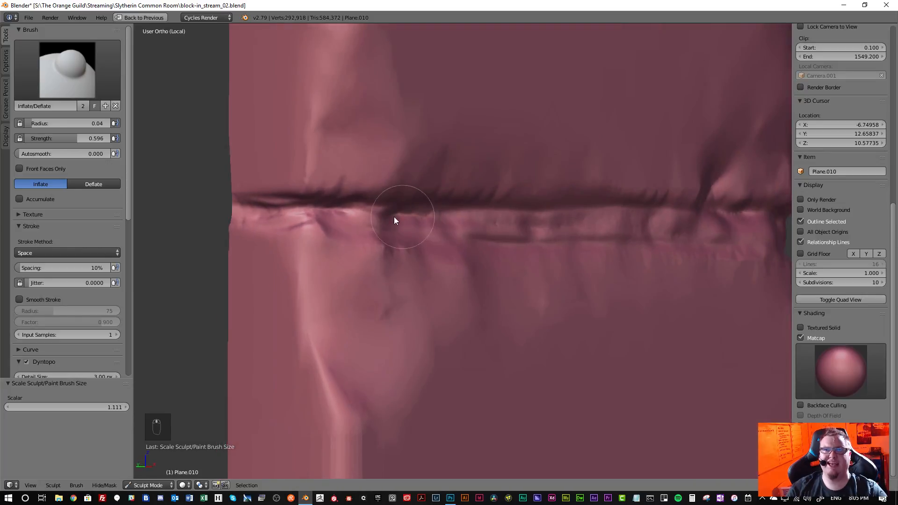
middle_click_drag(269, 260, 291, 255)
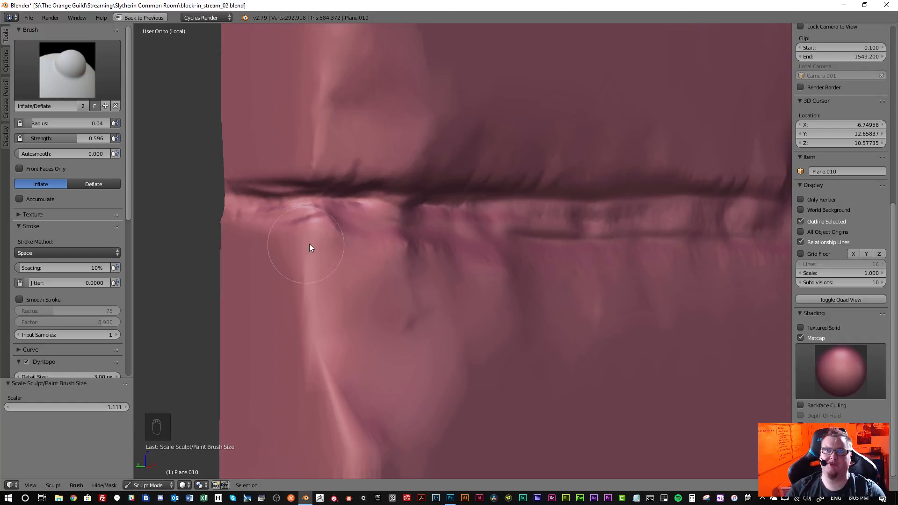
mouse_move(310, 245)
middle_mouse_down()
mouse_move(367, 256)
mouse_move(337, 240)
mouse_move(373, 242)
middle_mouse_up()
key("bracketleft")
key("bracketleft")
key("bracketleft")
key("bracketleft")
key("bracketleft")
key("bracketleft")
key("bracketleft")
key("bracketleft")
key("bracketleft")
key("bracketleft")
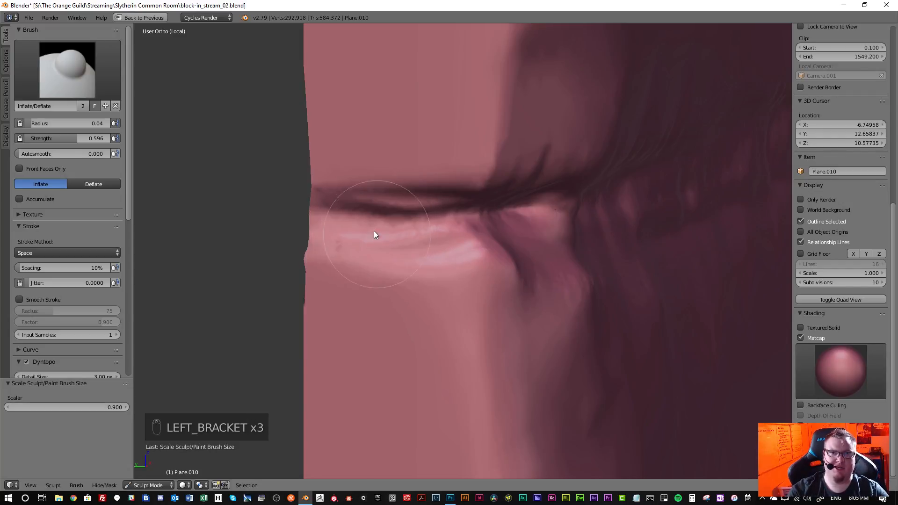
mouse_move(427, 238)
left_mouse_down()
mouse_move(377, 226)
mouse_move(426, 241)
mouse_move(487, 239)
left_mouse_up()
mouse_move(487, 238)
middle_mouse_down()
mouse_move(400, 237)
mouse_move(444, 234)
middle_mouse_up()
mouse_move(419, 229)
left_mouse_down("shift")
mouse_move(357, 224)
mouse_move(455, 229)
left_mouse_up("shift")
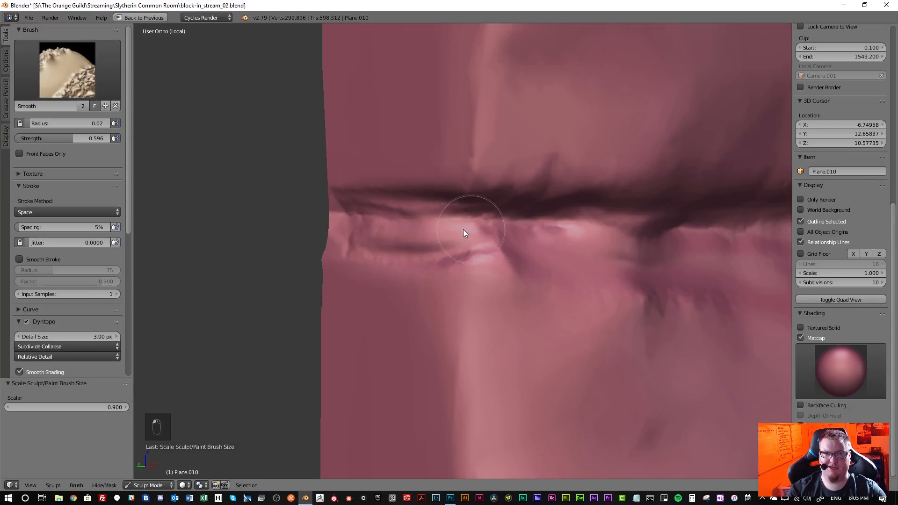
- Inflate the joint's lower lip just past the outer corner and along the adjoining stretch of the front face
key("i")
middle_click_drag(483, 230, 453, 230)
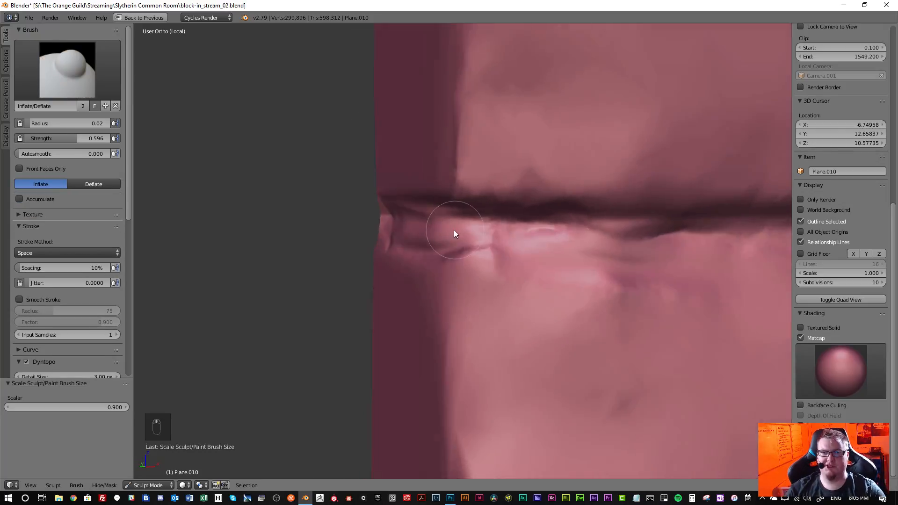
mouse_move(572, 244)
left_mouse_down()
mouse_move(484, 230)
mouse_move(586, 238)
left_mouse_up()
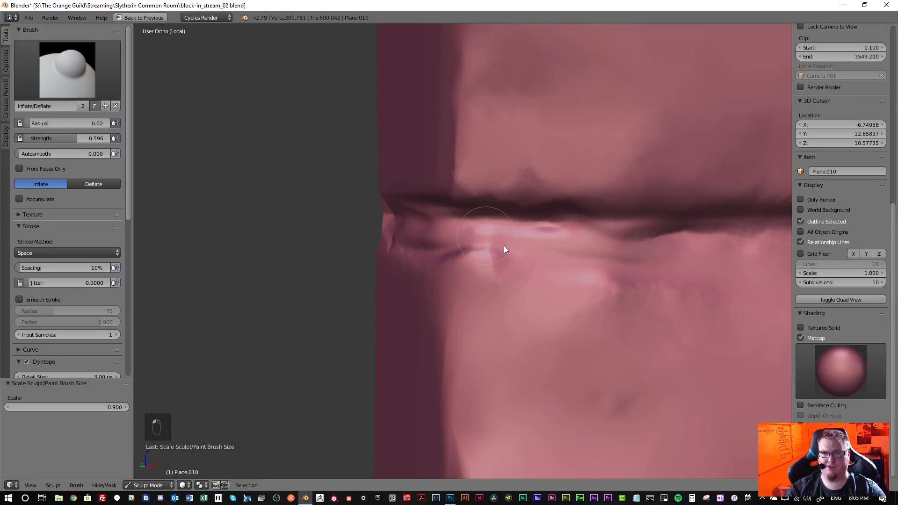
mouse_move(639, 251)
middle_mouse_down()
mouse_move(600, 235)
mouse_move(619, 244)
middle_mouse_up()
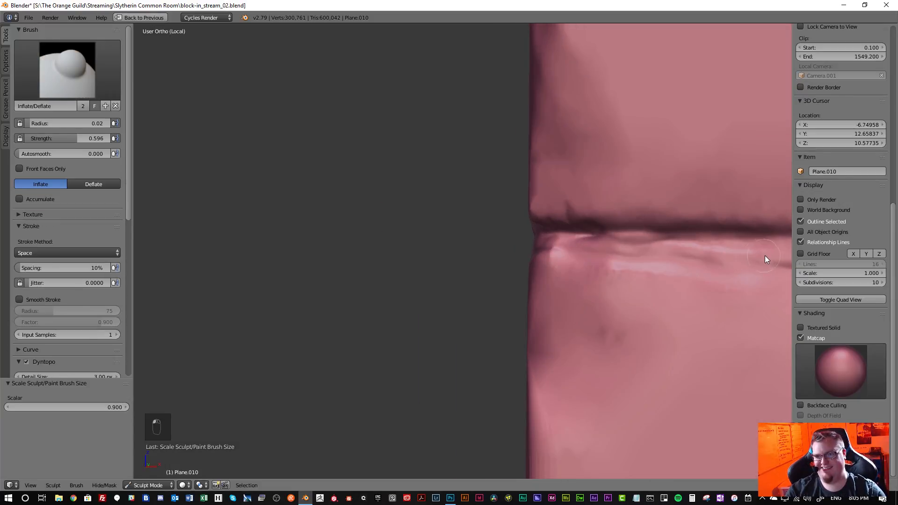
mouse_move(765, 256)
left_mouse_down()
mouse_move(538, 235)
mouse_move(568, 250)
left_mouse_up()
- Examine the sculpted joint from several angles and compare it with the joints further down the column
mouse_move(551, 242)
middle_mouse_down()
mouse_move(607, 254)
mouse_move(500, 249)
middle_mouse_up()
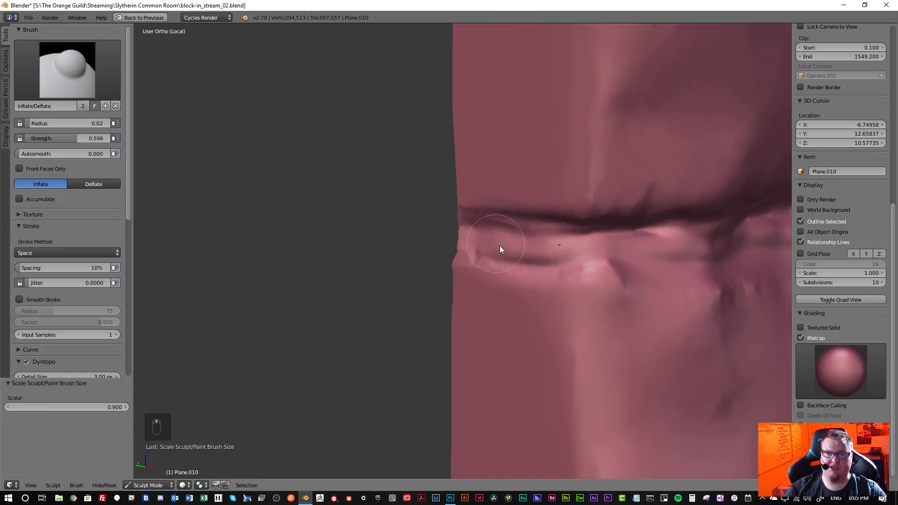
key("s")
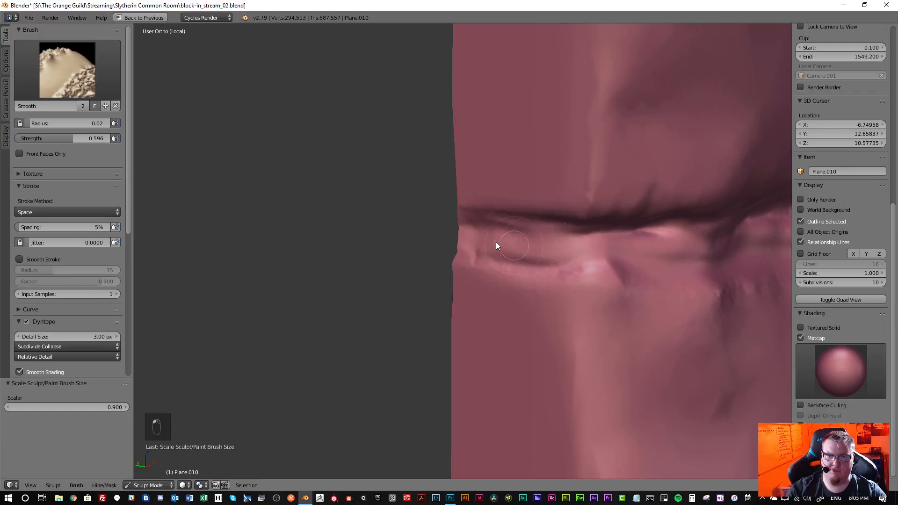
key("i")
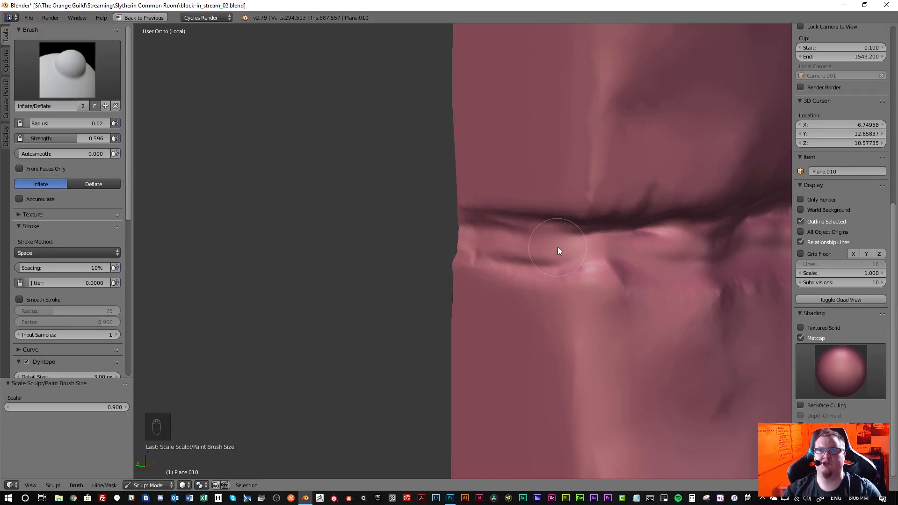
mouse_move(558, 247)
middle_mouse_down()
mouse_move(600, 274)
mouse_move(599, 265)
middle_mouse_up()
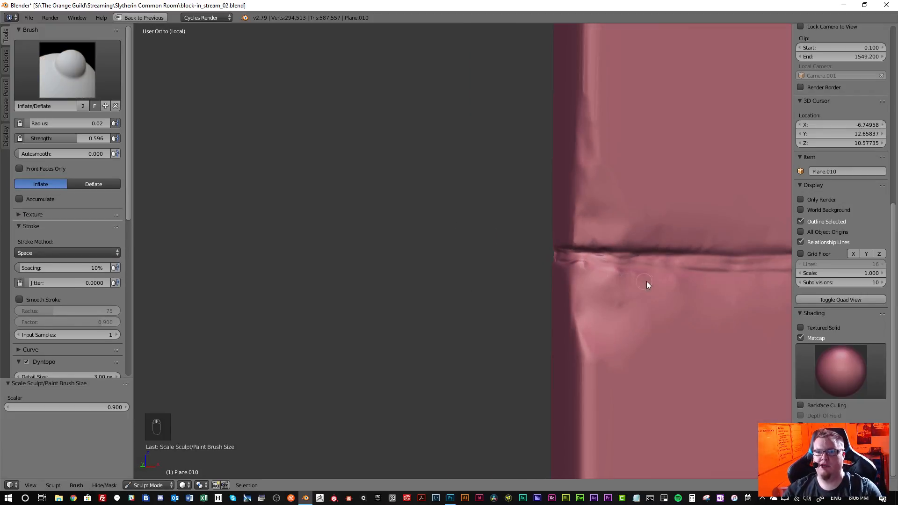
middle_click_drag(648, 284, 315, 249)
middle_click_drag(526, 248, 484, 257)
scroll(482, 255, "down", 8)
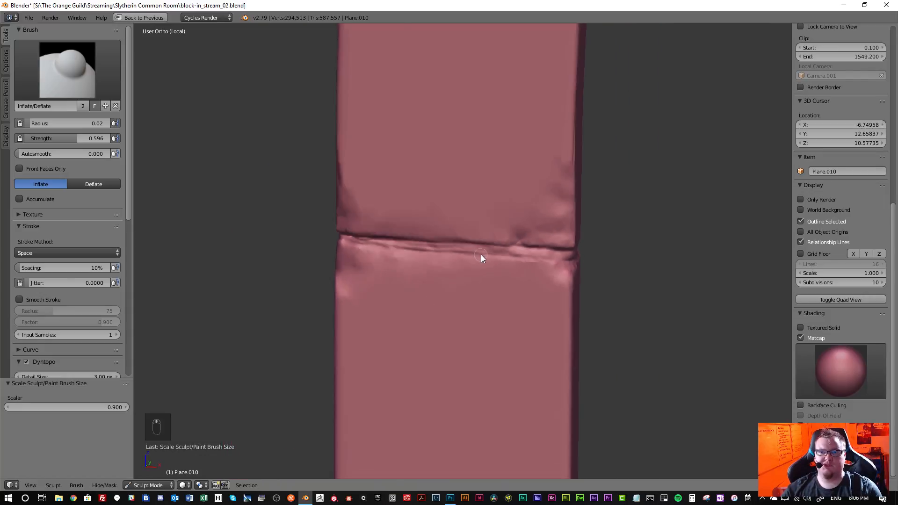
scroll(486, 262, "up", 5)
scroll(475, 263, "down", 4)
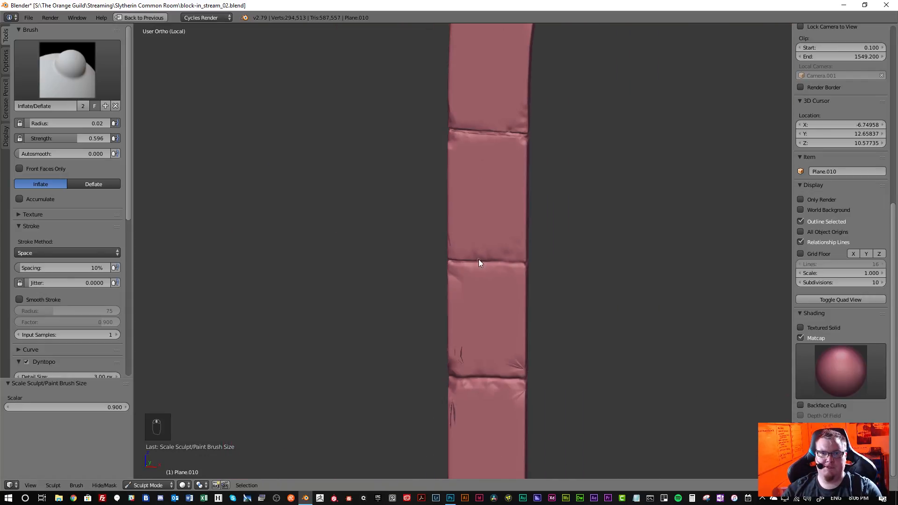
scroll(473, 182, "up", 2)
scroll(474, 173, "up", 2)
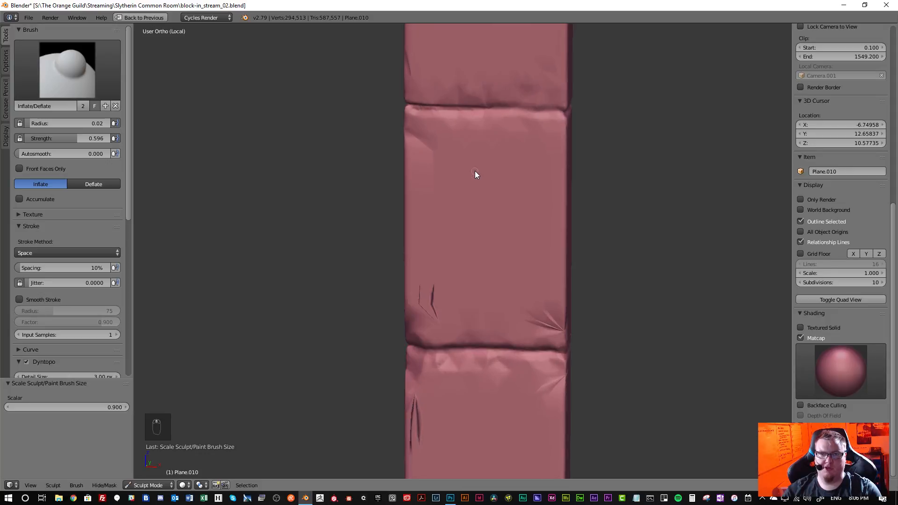
- Crease the lower lip of the next joint down across its outer corner and outer side face with the Crease brush
middle_click_drag(476, 170, 465, 296, "shift")
mouse_move(461, 251)
middle_mouse_down()
mouse_move(497, 237)
mouse_move(523, 251)
middle_mouse_up()
scroll(414, 242, "up", 6)
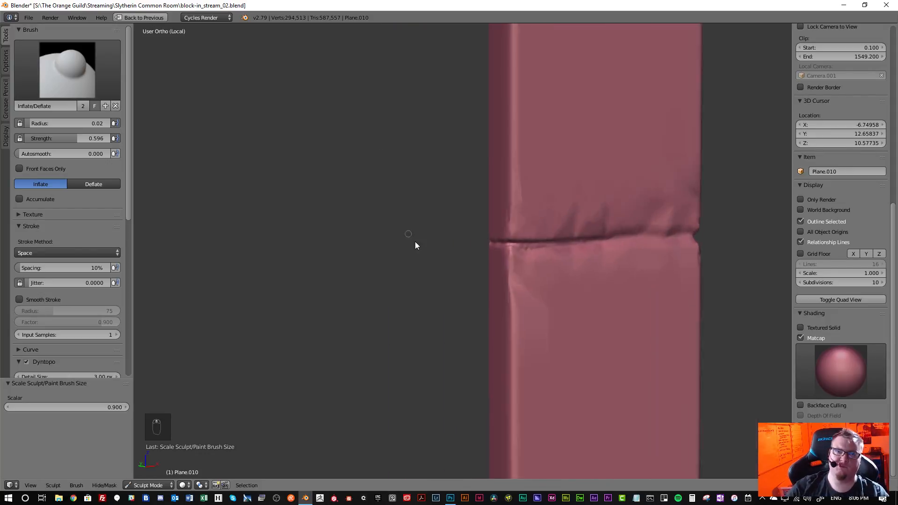
middle_click_drag(610, 250, 506, 254)
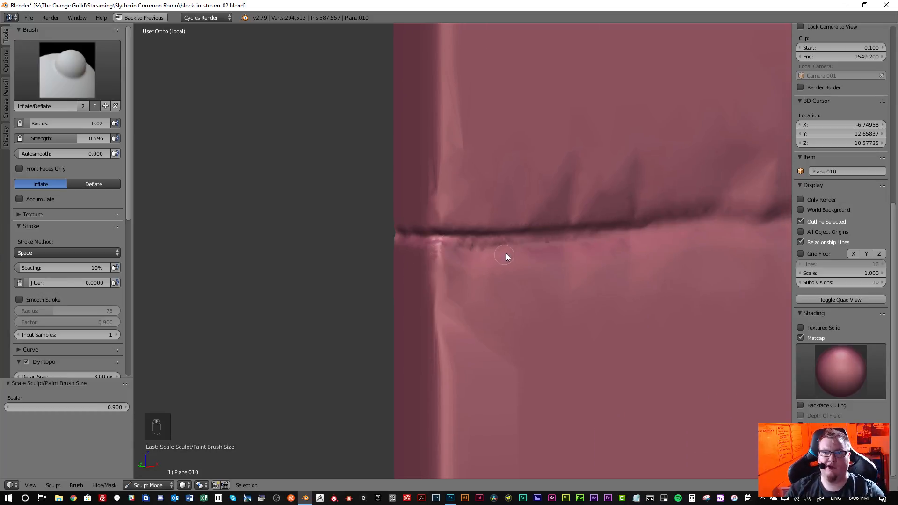
left_click(89, 86)
left_click(171, 133)
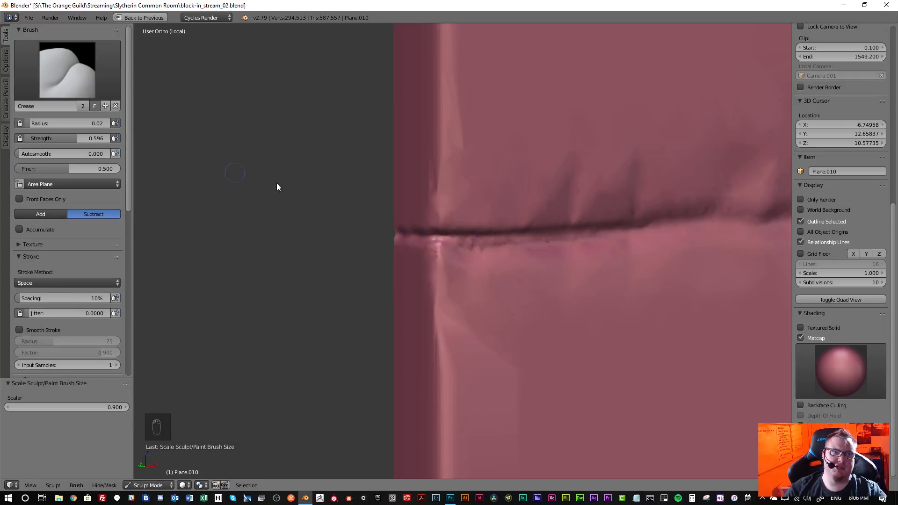
mouse_move(475, 253)
middle_mouse_down()
mouse_move(488, 257)
mouse_move(413, 239)
middle_mouse_up()
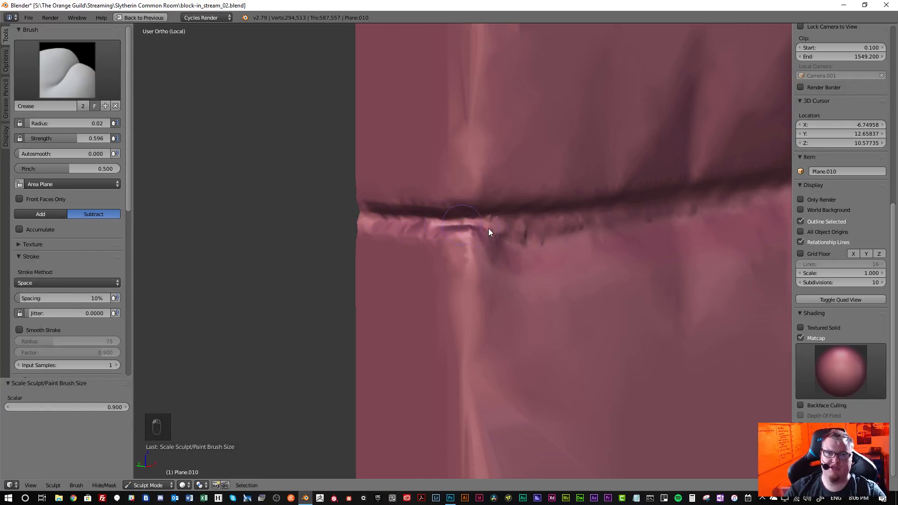
left_click_drag(489, 233, 392, 221)
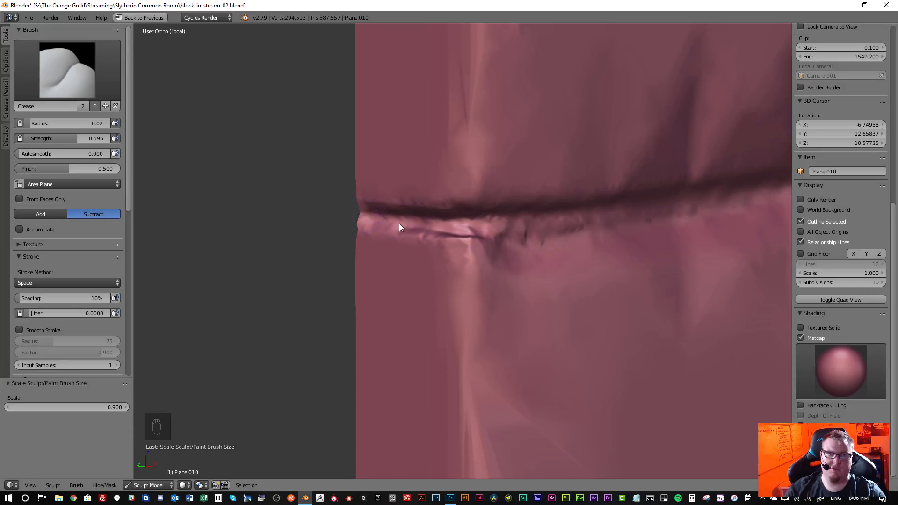
- Crease this joint's lower lip along the whole front face, from the outer corner to the inner corner
mouse_move(399, 225)
middle_mouse_down()
mouse_move(545, 233)
mouse_move(492, 230)
middle_mouse_up()
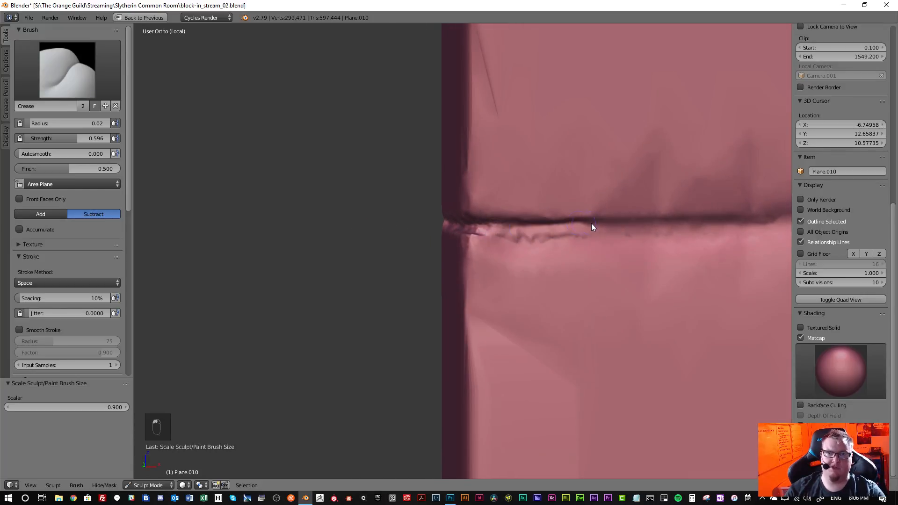
mouse_move(482, 225)
left_mouse_down()
mouse_move(611, 225)
mouse_move(706, 238)
left_mouse_up()
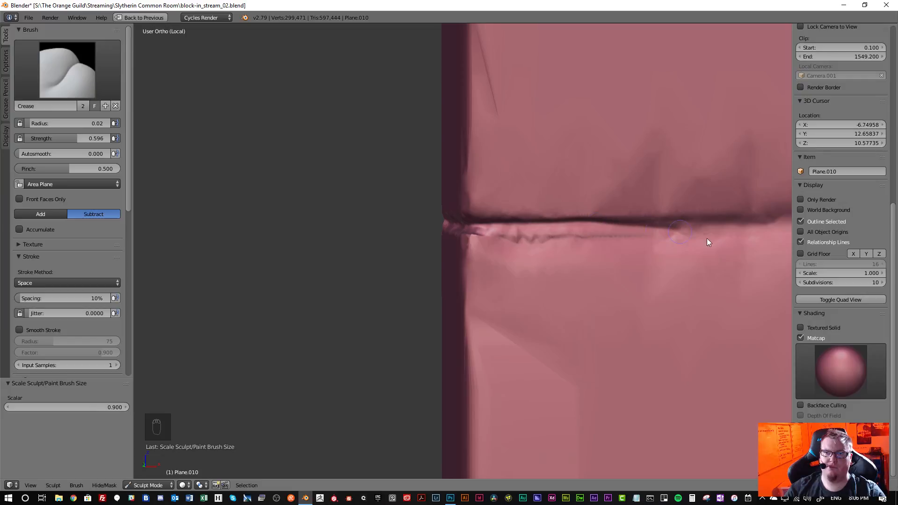
mouse_move(712, 243)
middle_mouse_down()
mouse_move(382, 261)
mouse_move(416, 275)
mouse_move(402, 276)
mouse_move(462, 241)
mouse_move(352, 313)
mouse_move(281, 332)
mouse_move(289, 357)
mouse_move(368, 266)
middle_mouse_up()
left_click_drag(349, 271, 434, 273)
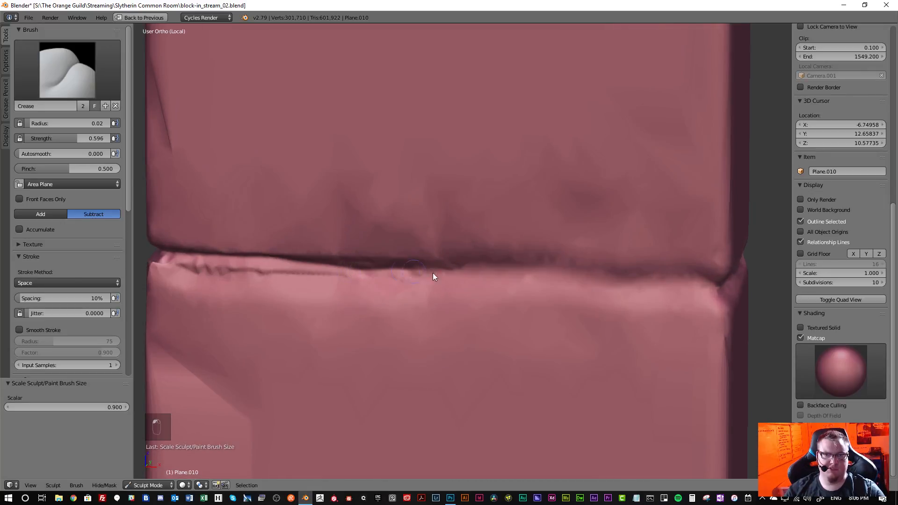
left_click_drag(536, 274, 718, 290)
scroll(636, 281, "up", 1)
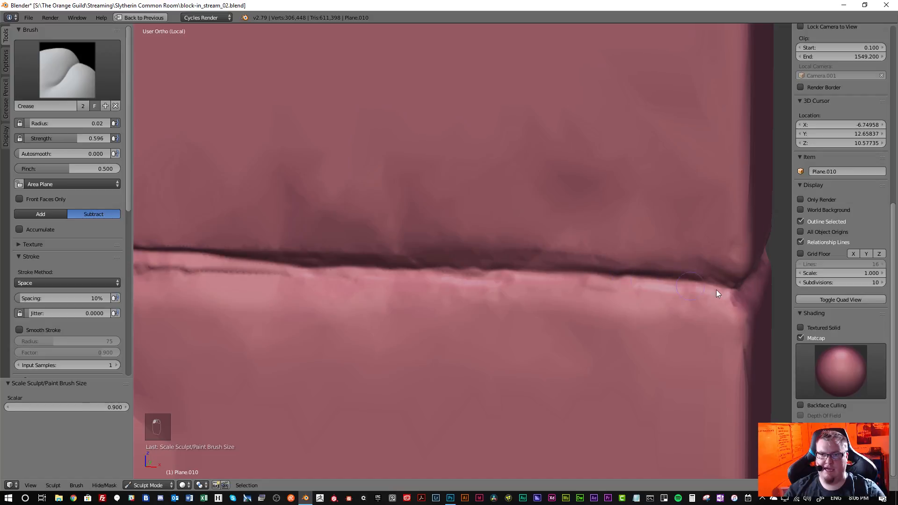
- Crease the lower lip around the inner corner onto the inner side face, and recrease its inner half on the front face
scroll(681, 288, "down", 4)
middle_click_drag(634, 278, 723, 294)
scroll(723, 294, "up", 3)
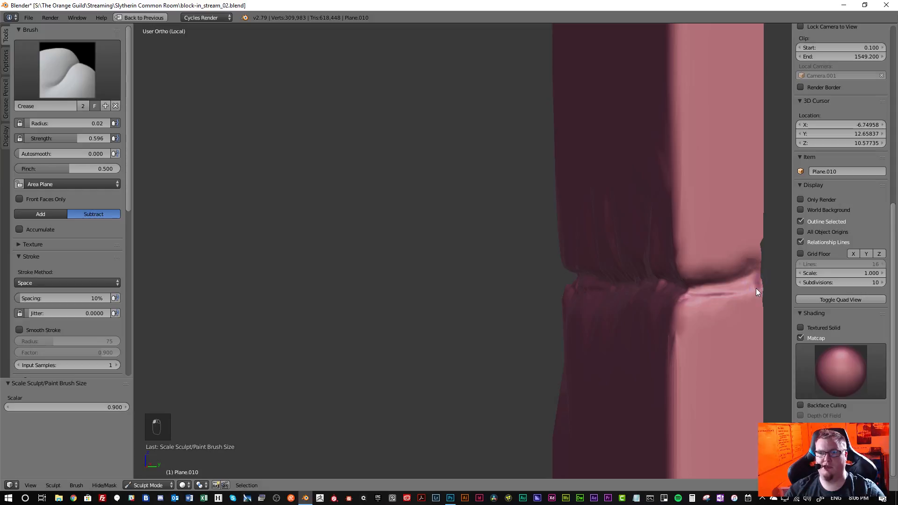
mouse_move(751, 299)
middle_mouse_down()
mouse_move(635, 297)
mouse_move(661, 300)
middle_mouse_up()
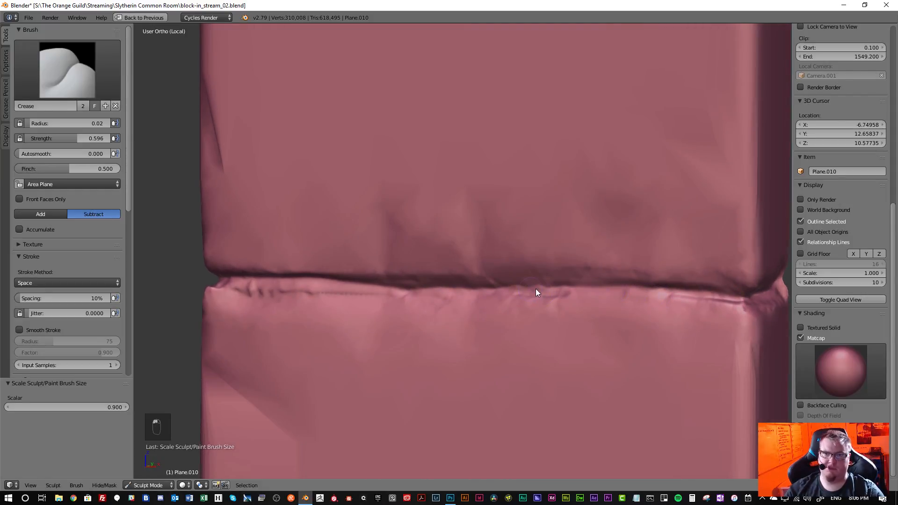
left_click_drag(536, 290, 647, 293)
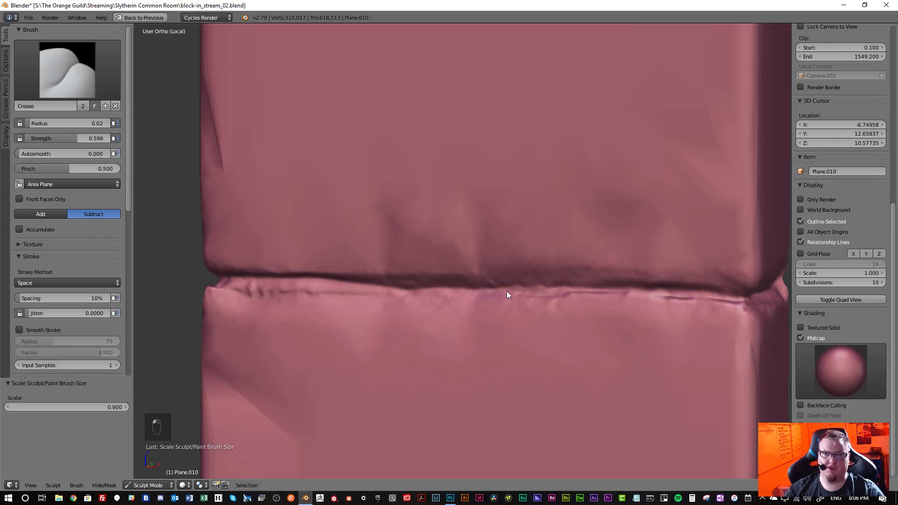
- Scrape the joint's lower lip along the inner side face up to the inner corner with the Scrape/Peaks brush
mouse_move(570, 297)
middle_mouse_down()
mouse_move(583, 295)
mouse_move(550, 297)
mouse_move(611, 294)
mouse_move(459, 235)
middle_mouse_up()
scroll(636, 301, "up", 1)
scroll(631, 296, "up", 3)
left_click(99, 89)
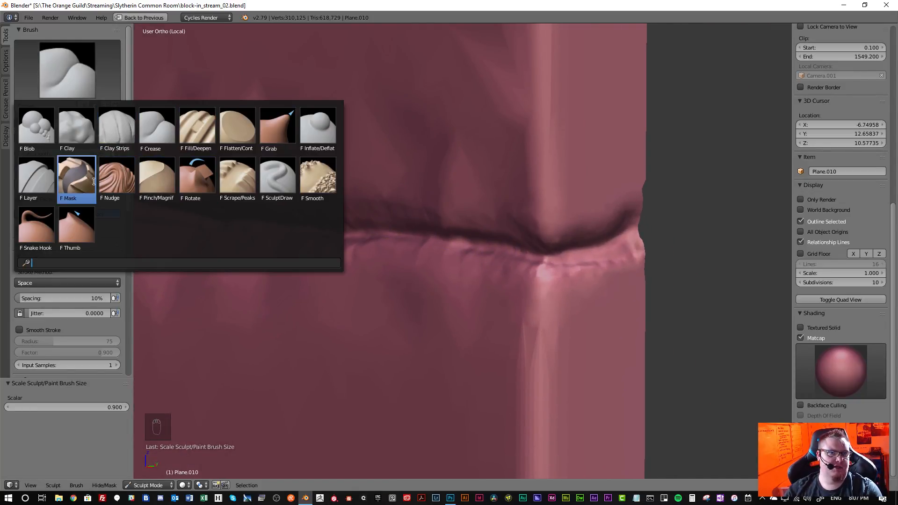
left_click(247, 185)
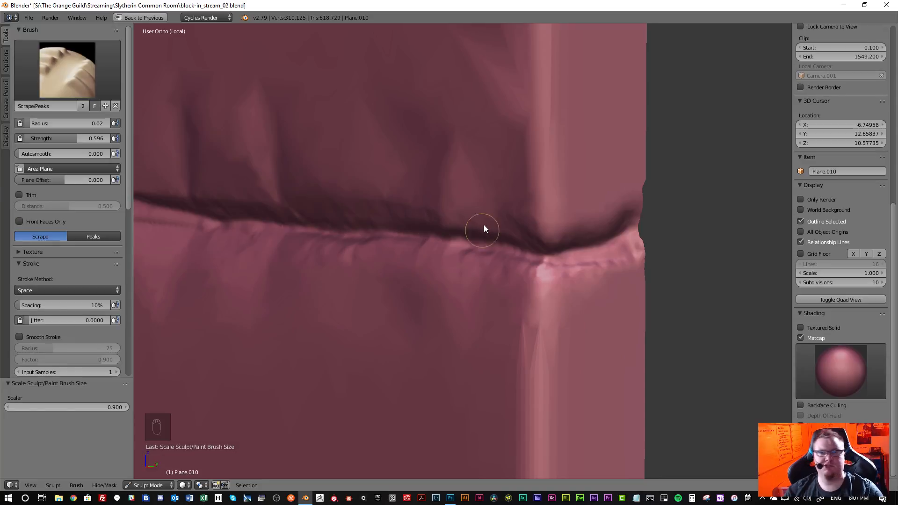
mouse_move(445, 271)
middle_mouse_down()
mouse_move(525, 256)
mouse_move(453, 274)
middle_mouse_up()
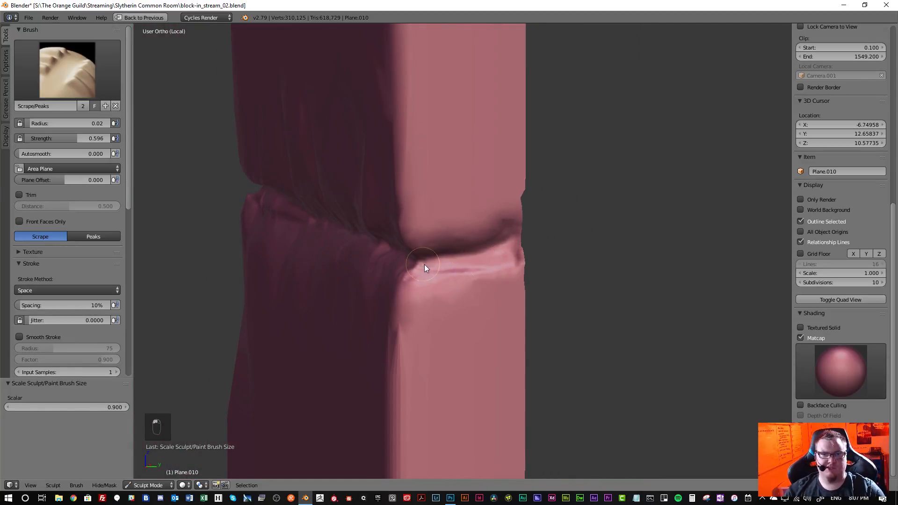
mouse_move(490, 258)
left_mouse_down()
mouse_move(445, 263)
mouse_move(516, 257)
mouse_move(434, 267)
left_mouse_up()
- Scrape the lower lip along the inner half and middle of the front face
mouse_move(467, 262)
middle_mouse_down()
mouse_move(425, 243)
mouse_move(316, 263)
middle_mouse_up()
scroll(316, 263, "up", 1)
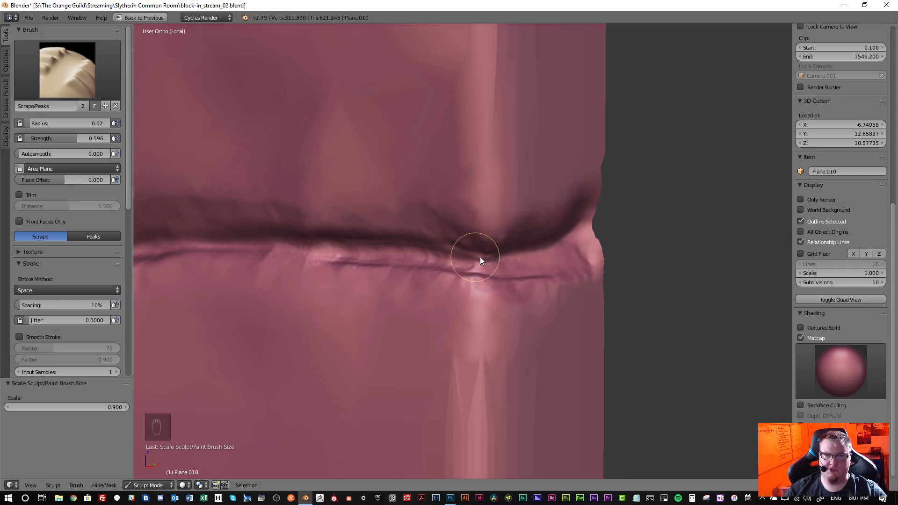
scroll(445, 273, "down", 2)
middle_click_drag(401, 245, 553, 231)
scroll(483, 243, "up", 2)
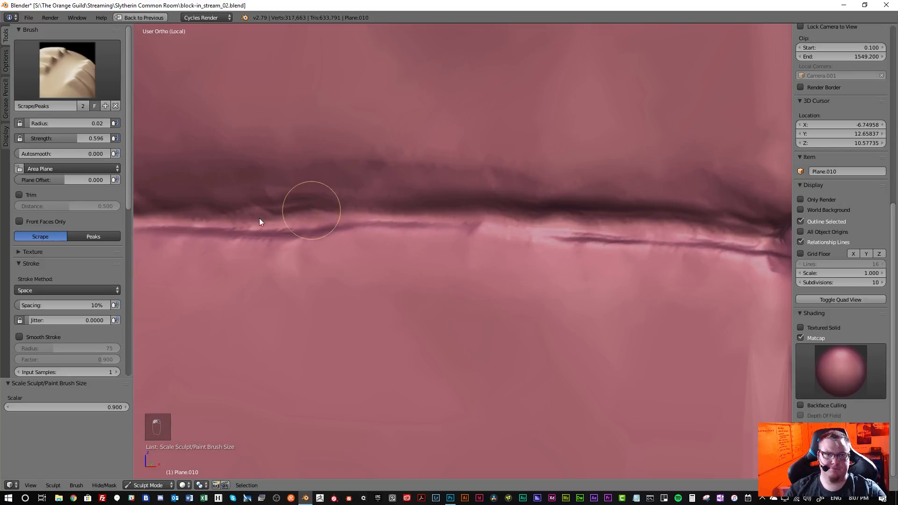
mouse_move(259, 218)
left_mouse_down()
mouse_move(416, 212)
mouse_move(638, 238)
mouse_move(736, 235)
left_mouse_up()
mouse_move(737, 235)
middle_mouse_down()
mouse_move(445, 210)
mouse_move(353, 213)
mouse_move(360, 209)
middle_mouse_up()
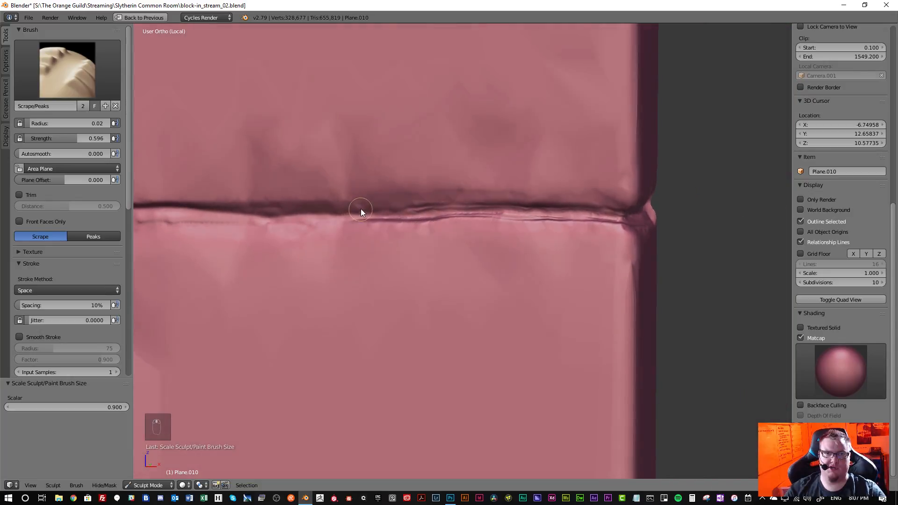
scroll(327, 213, "up", 4)
mouse_move(246, 219)
left_mouse_down()
mouse_move(593, 209)
mouse_move(387, 201)
left_mouse_up()
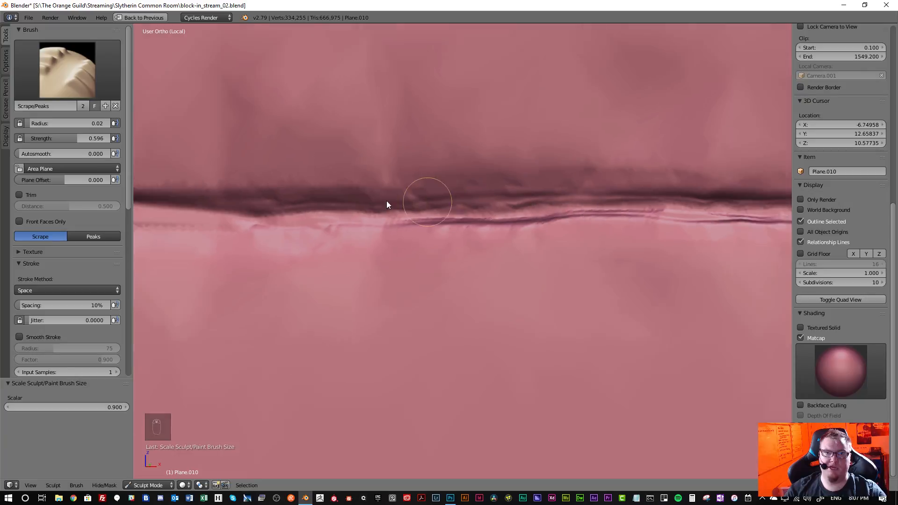
scroll(393, 200, "down", 4)
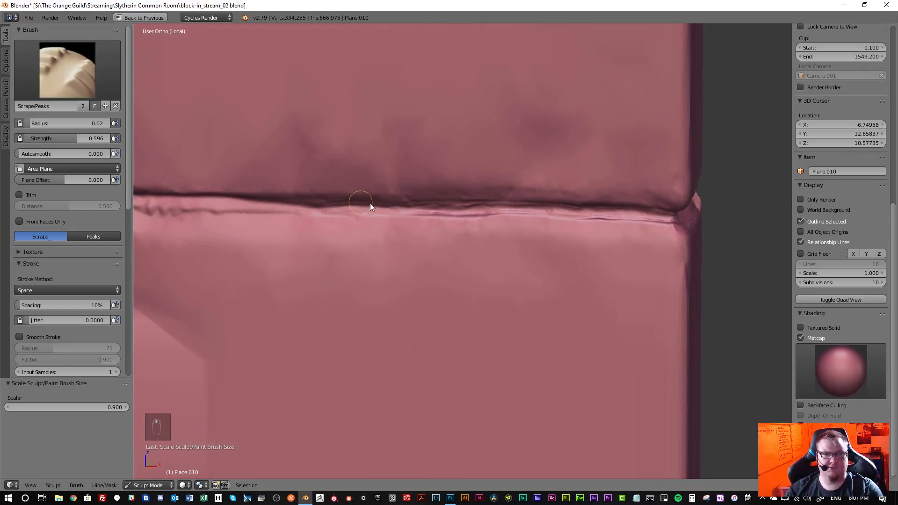
- Scrape the lower lip along the front face from the outer corner towards the middle
middle_click_drag(369, 206, 475, 213)
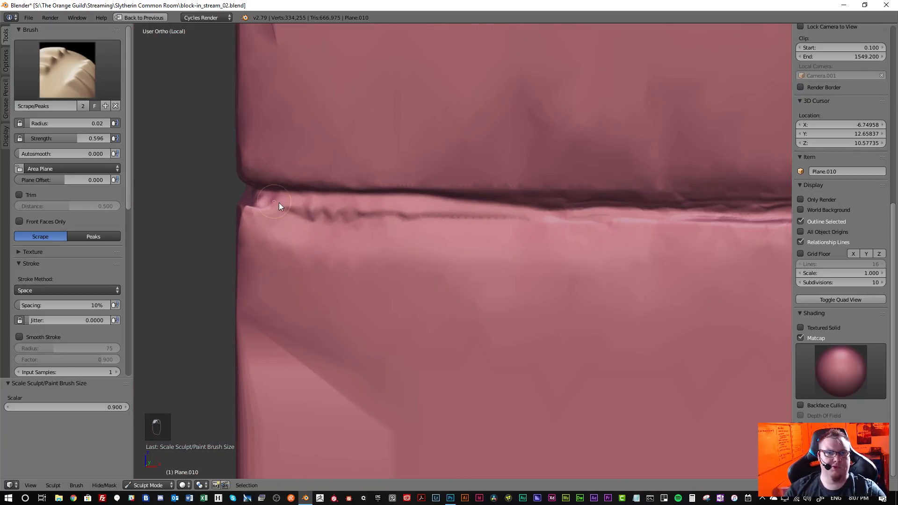
left_click_drag(279, 203, 441, 201)
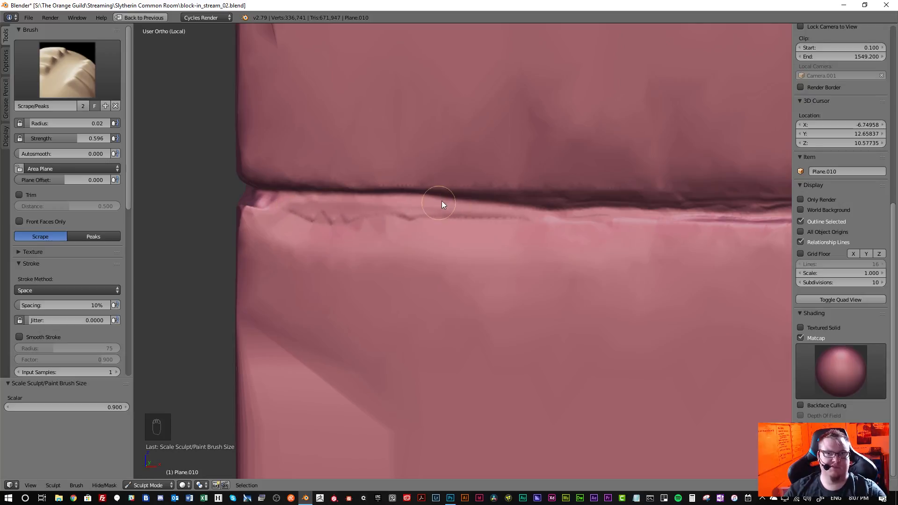
middle_click_drag(442, 201, 448, 173)
left_click_drag(393, 206, 578, 204)
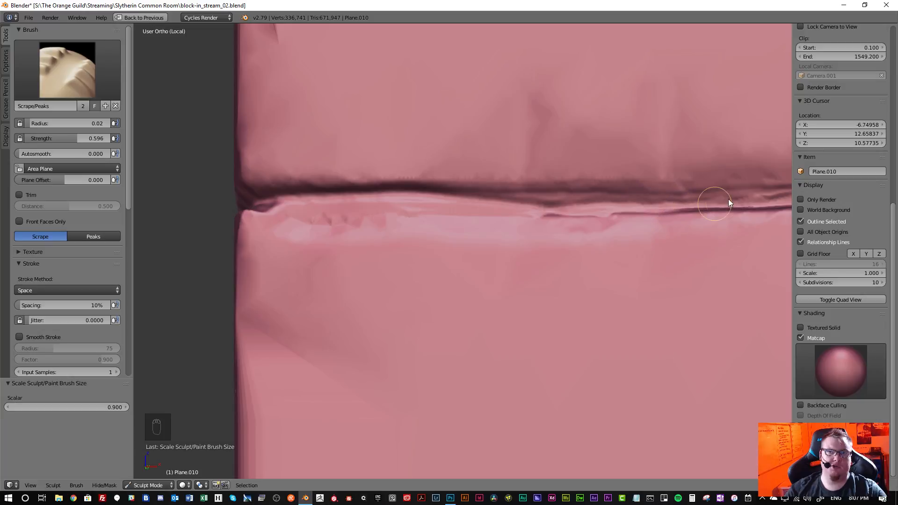
- Scrape the lower lip across the outer side face and up to the outer corner
scroll(531, 194, "down", 2)
middle_click_drag(437, 204, 545, 210)
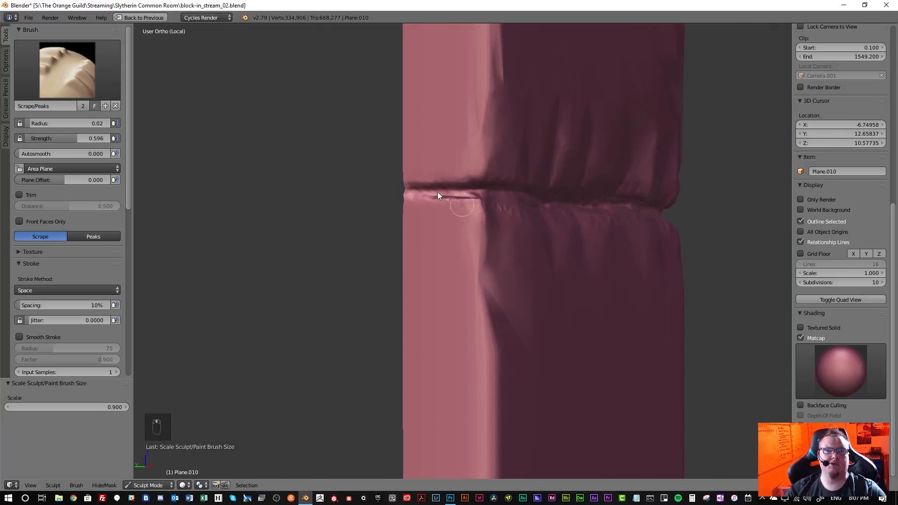
scroll(438, 197, "up", 4)
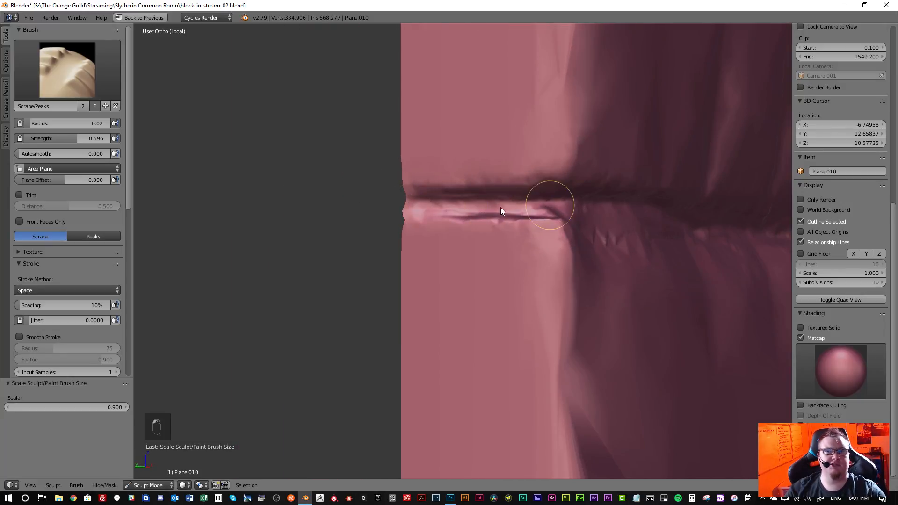
left_click_drag(501, 207, 591, 208)
middle_click_drag(562, 211, 515, 212)
mouse_move(515, 212)
left_mouse_down()
mouse_move(560, 214)
mouse_move(550, 211)
left_mouse_up()
mouse_move(596, 218)
middle_mouse_down()
mouse_move(580, 228)
mouse_move(608, 229)
middle_mouse_up()
mouse_move(510, 219)
middle_mouse_down()
mouse_move(520, 231)
mouse_move(501, 229)
mouse_move(570, 218)
mouse_move(507, 197)
middle_mouse_up()
mouse_move(624, 234)
middle_mouse_down()
mouse_move(653, 234)
mouse_move(545, 217)
middle_mouse_up()
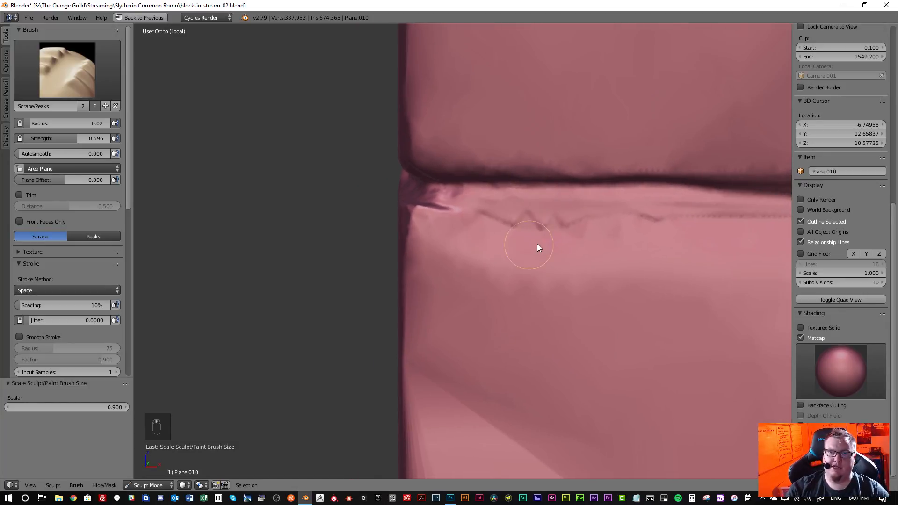
- Smooth the jagged marks on the lower lip beside the outer corner and around it with the Smooth brush
key("s")
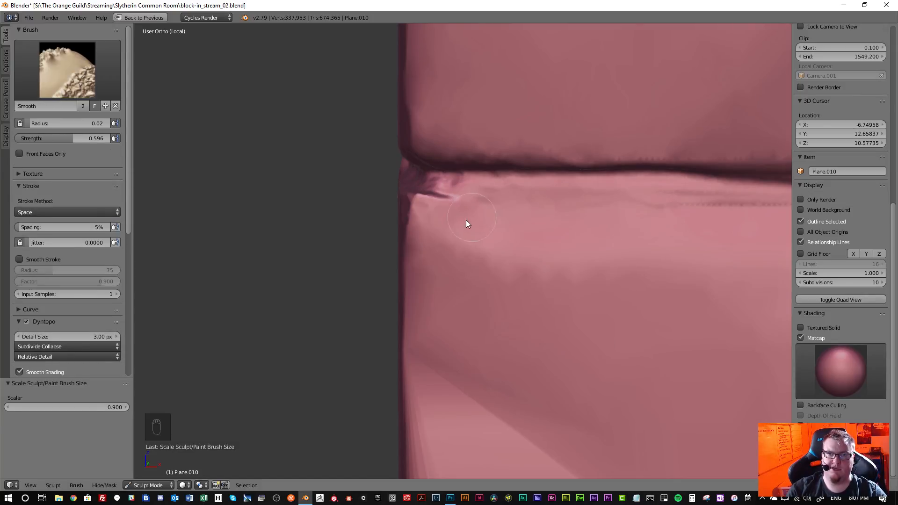
key("shift+4")
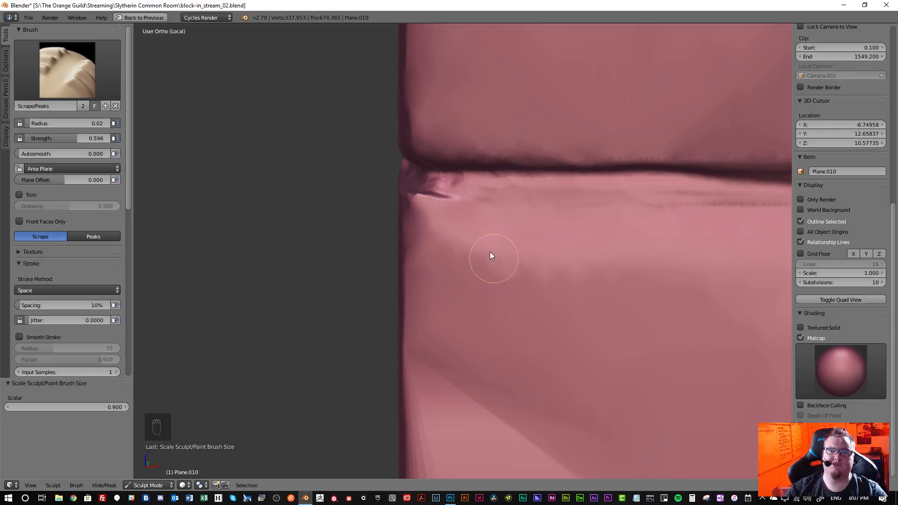
scroll(490, 252, "down", 2)
middle_click_drag(449, 218, 484, 250)
scroll(484, 253, "up", 4)
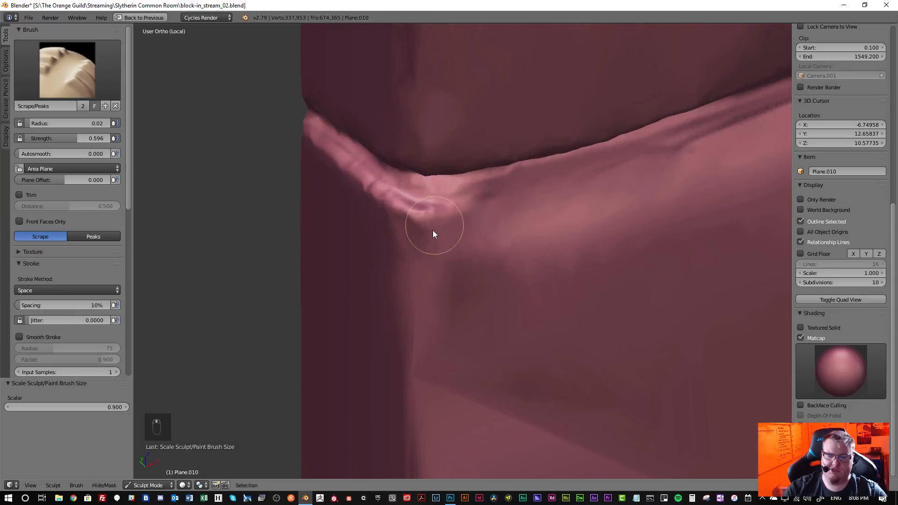
key("s")
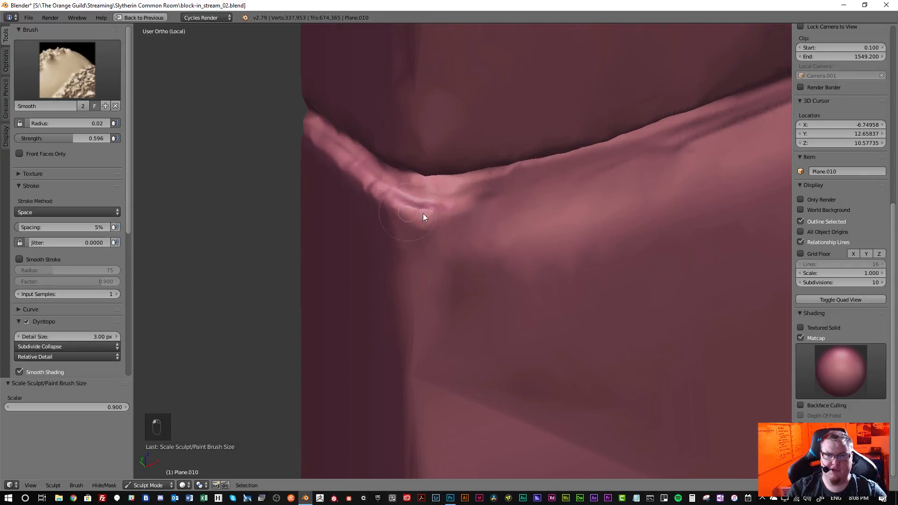
mouse_move(423, 214)
left_mouse_down("shift")
mouse_move(412, 219)
mouse_move(351, 186)
mouse_move(363, 190)
left_mouse_up("shift")
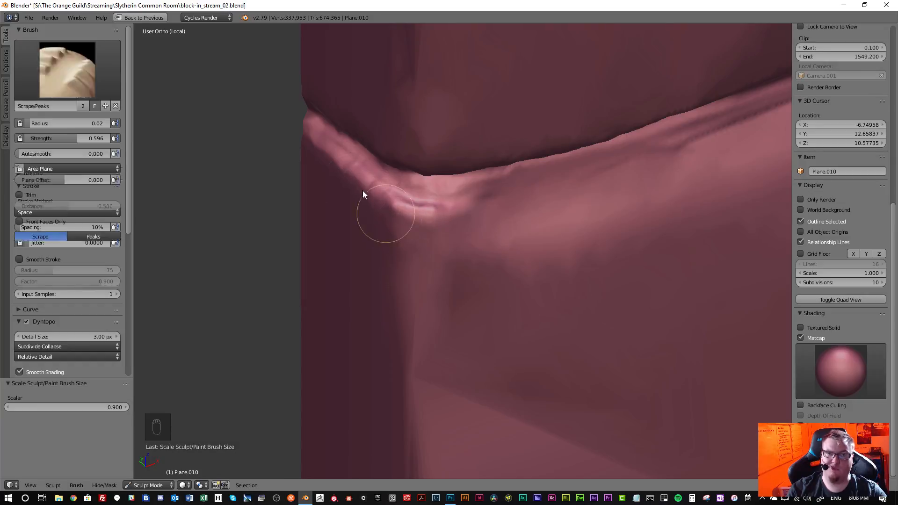
mouse_move(433, 260)
middle_mouse_down()
mouse_move(464, 226)
mouse_move(443, 217)
mouse_move(405, 231)
mouse_move(377, 219)
middle_mouse_up()
- Inflate the lower lip across the outer side face with a smaller Inflate/Deflate brush, and smooth the inflated strip
left_click(112, 82)
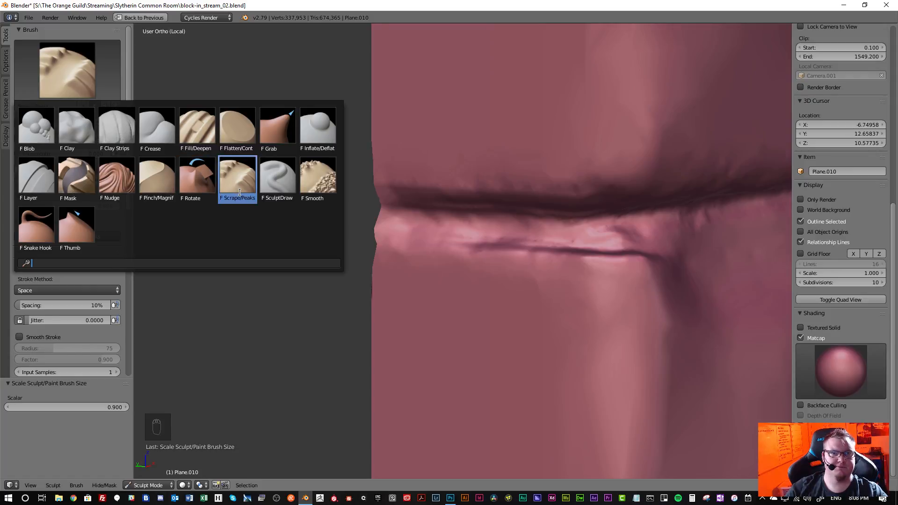
left_click(319, 129)
scroll(465, 231, "up", 1)
key("bracketleft")
key("bracketleft")
key("bracketleft")
key("bracketleft")
key("bracketleft")
key("bracketleft")
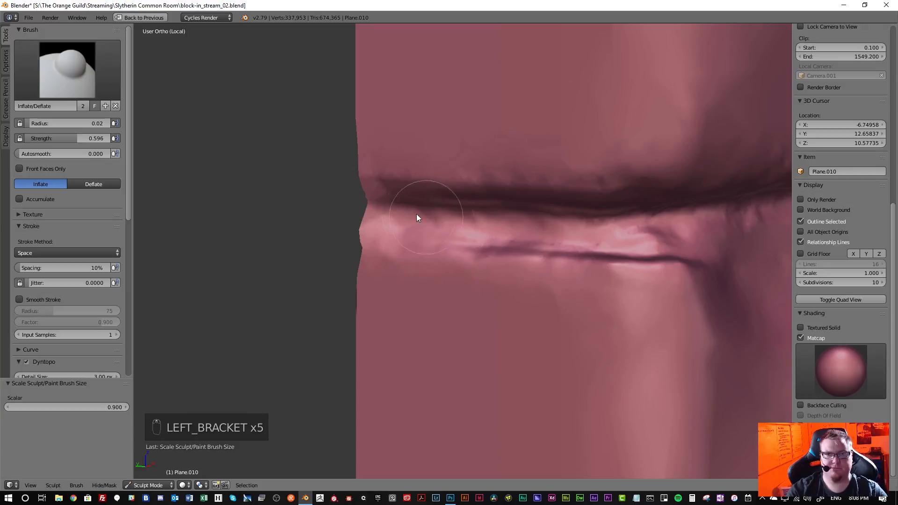
mouse_move(416, 214)
left_mouse_down()
mouse_move(388, 214)
mouse_move(552, 240)
mouse_move(524, 243)
mouse_move(571, 234)
mouse_move(614, 243)
mouse_move(489, 231)
mouse_move(648, 246)
mouse_move(635, 235)
mouse_move(718, 233)
mouse_move(674, 225)
mouse_move(602, 236)
left_mouse_up()
key("s")
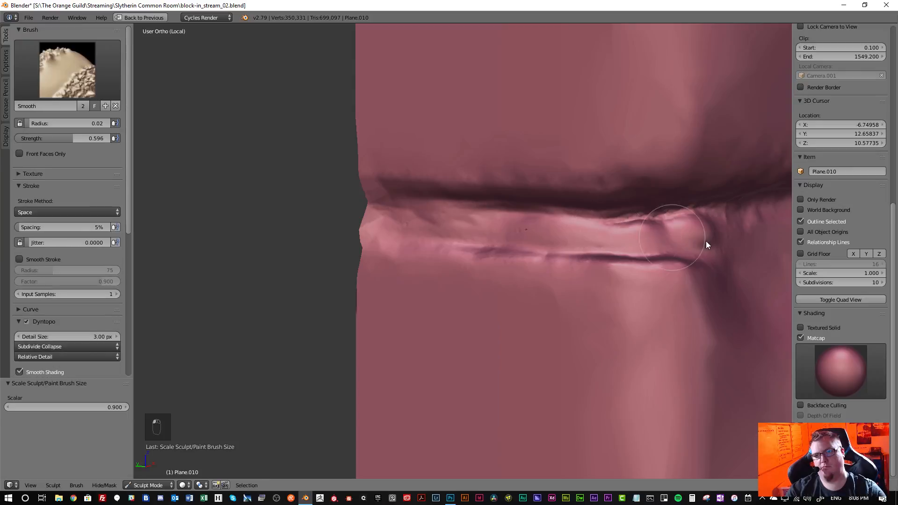
left_click_drag(706, 240, 374, 214)
- Inflate the lower lip around the outer corner, from the front face onto the outer side face
key("i")
middle_click_drag(644, 251, 424, 255)
scroll(425, 249, "up", 3)
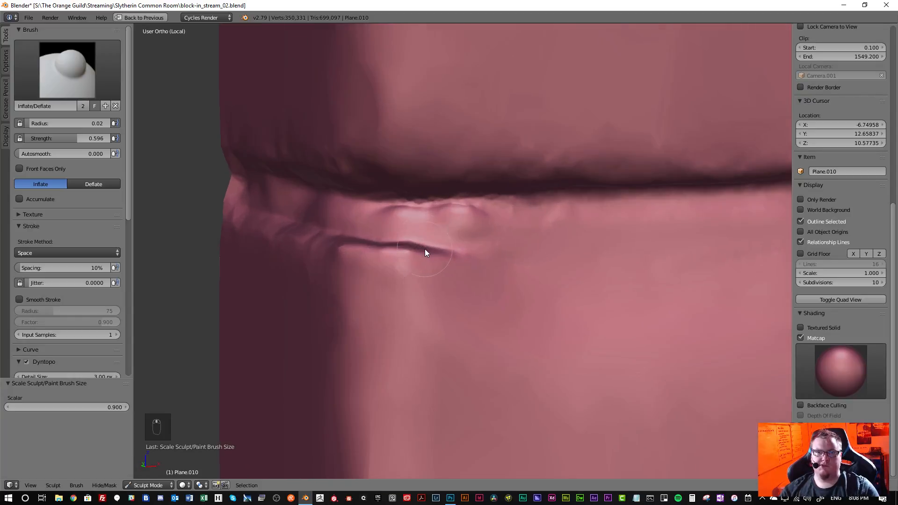
scroll(463, 238, "up", 1)
left_click_drag(445, 221, 346, 212)
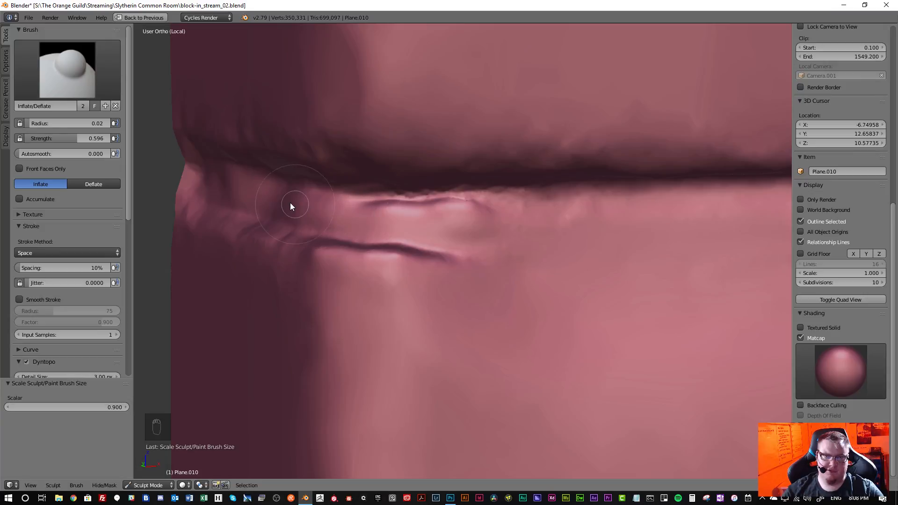
mouse_move(237, 194)
left_mouse_down()
mouse_move(310, 199)
mouse_move(285, 200)
mouse_move(304, 208)
mouse_move(266, 202)
left_mouse_up()
- Inflate the lower lip along the outer part of the front face, working back to the outer corner
scroll(583, 229, "down", 5)
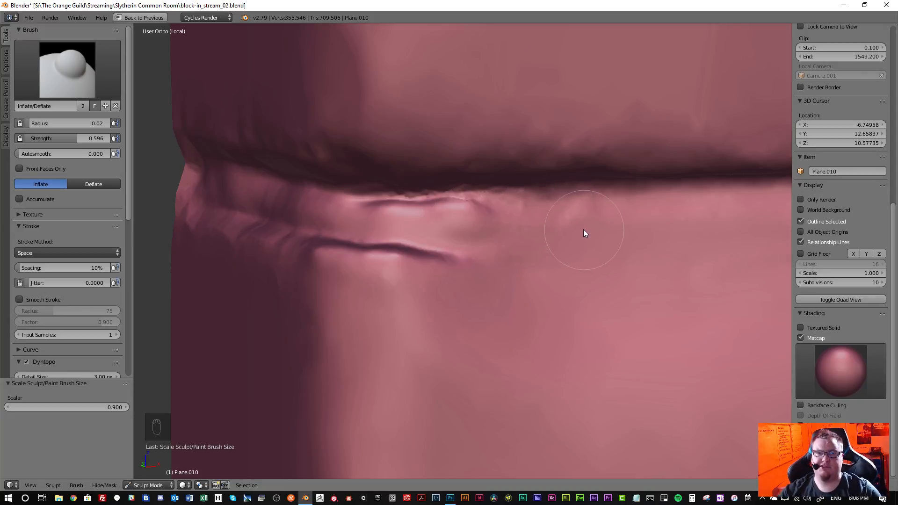
middle_click_drag(568, 251, 355, 248, "shift")
scroll(339, 244, "up", 3)
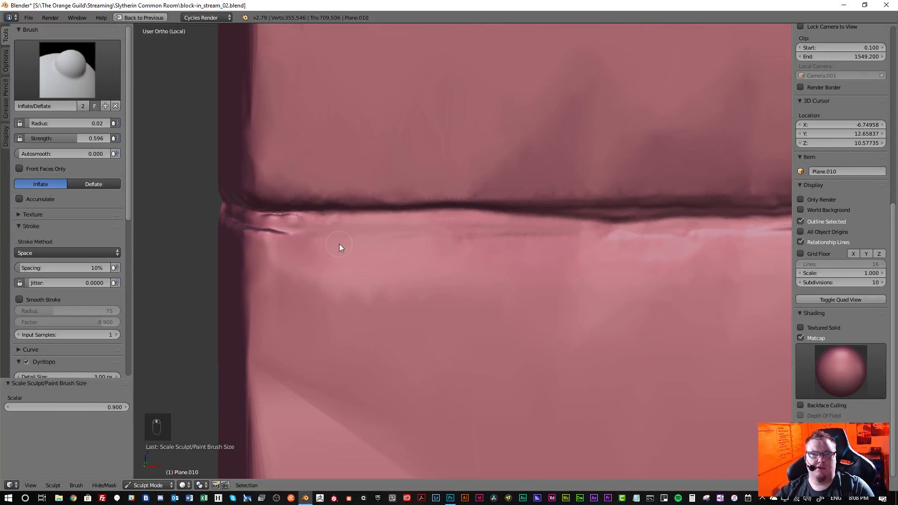
scroll(304, 220, "up", 1)
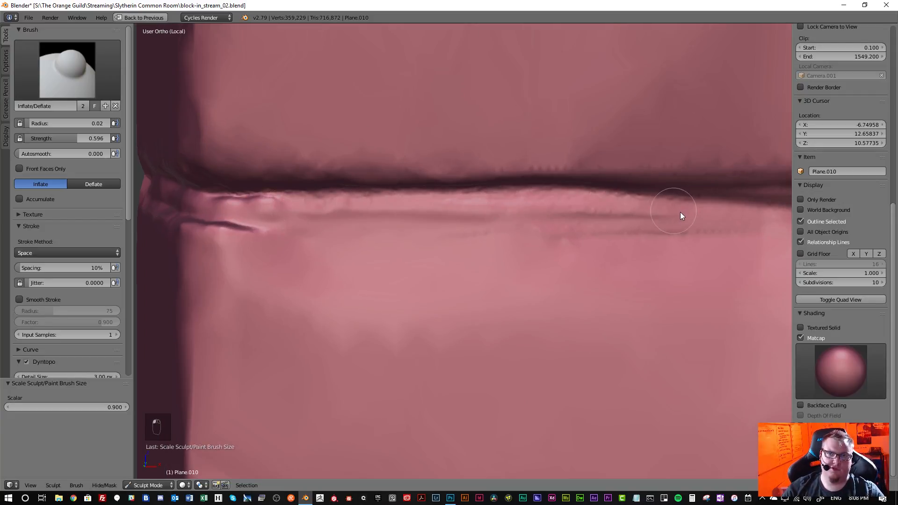
left_click_drag(680, 212, 499, 214)
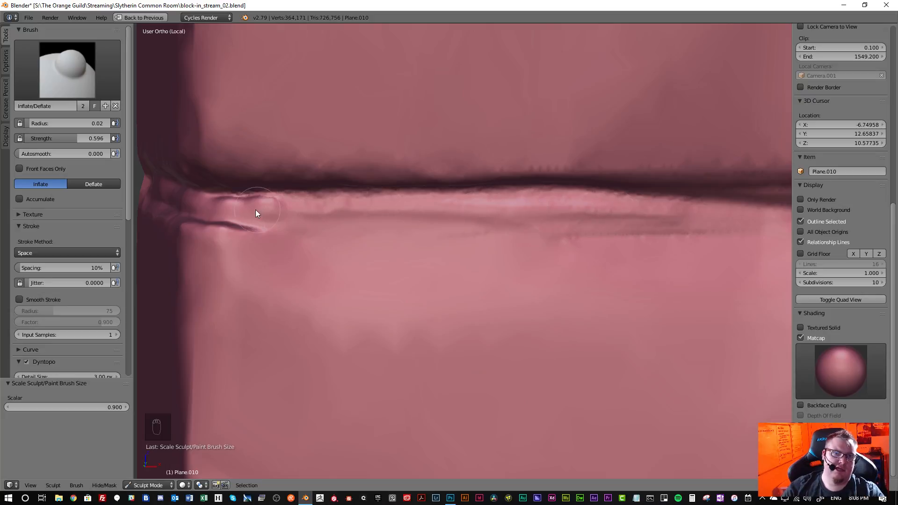
left_click_drag(474, 215, 296, 218)
- Inflate the lower lip along the middle of the front face, working towards the inner corner
scroll(369, 256, "down", 4)
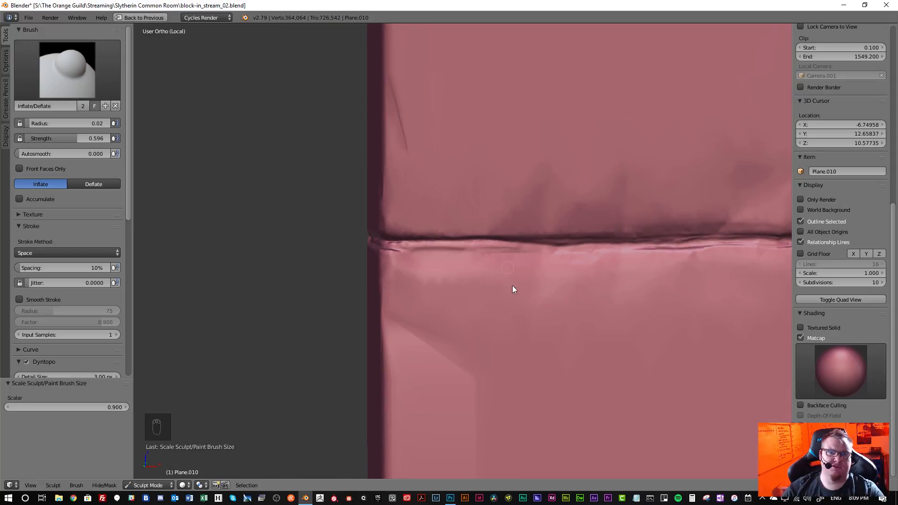
scroll(491, 335, "down", 5)
scroll(491, 335, "up", 5)
scroll(443, 252, "up", 4)
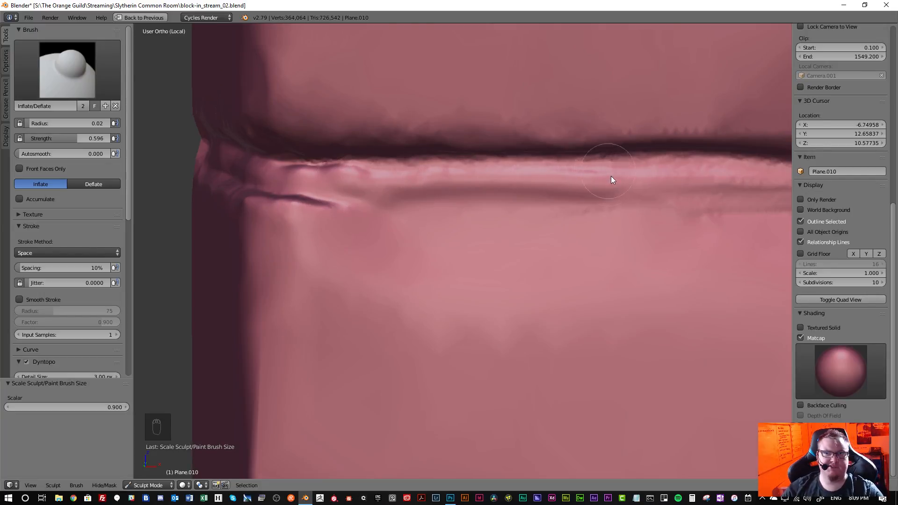
scroll(644, 178, "up", 2)
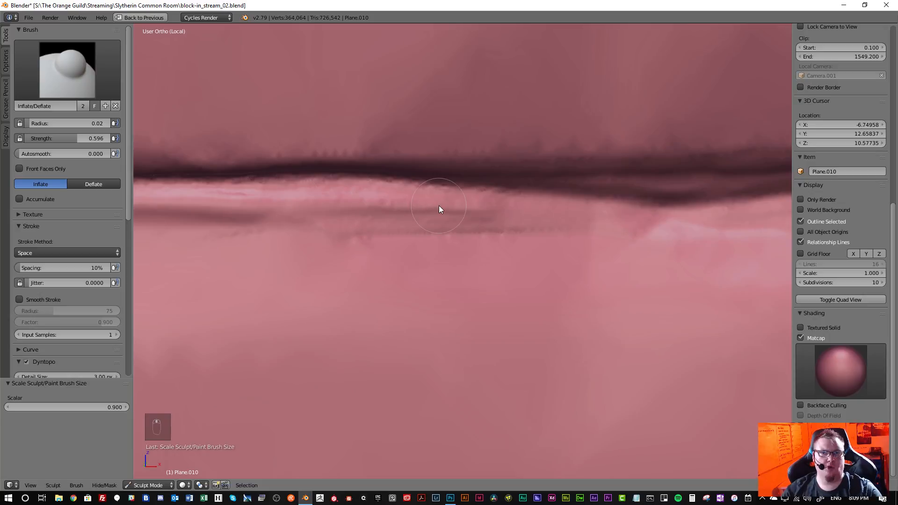
mouse_move(526, 214)
left_mouse_down()
mouse_move(630, 217)
mouse_move(391, 212)
mouse_move(705, 212)
left_mouse_up()
middle_click_drag(706, 213, 668, 221)
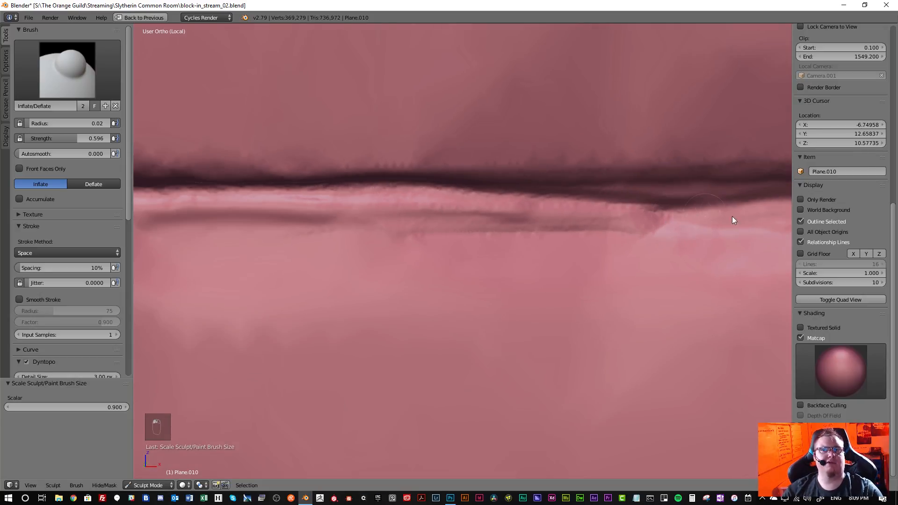
mouse_move(733, 220)
left_mouse_down()
mouse_move(674, 220)
mouse_move(773, 220)
left_mouse_up()
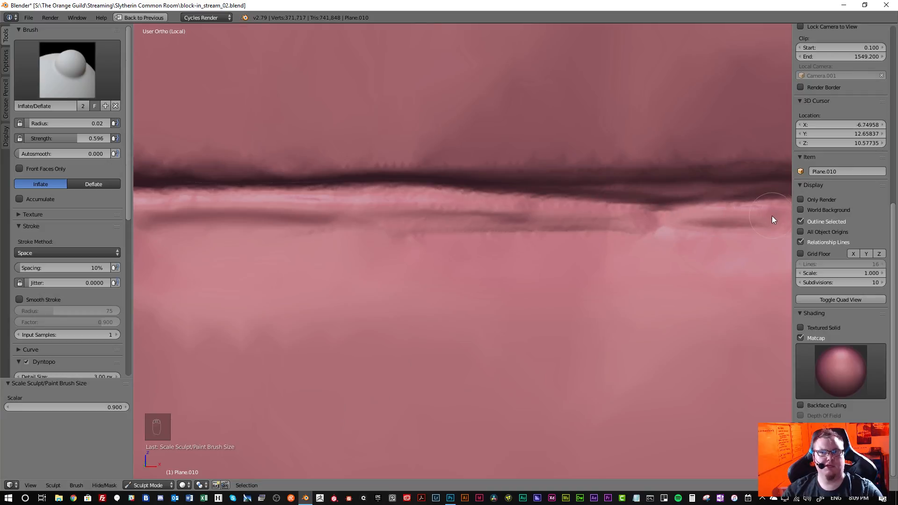
mouse_move(721, 222)
middle_mouse_down()
mouse_move(375, 234)
mouse_move(465, 227)
middle_mouse_up()
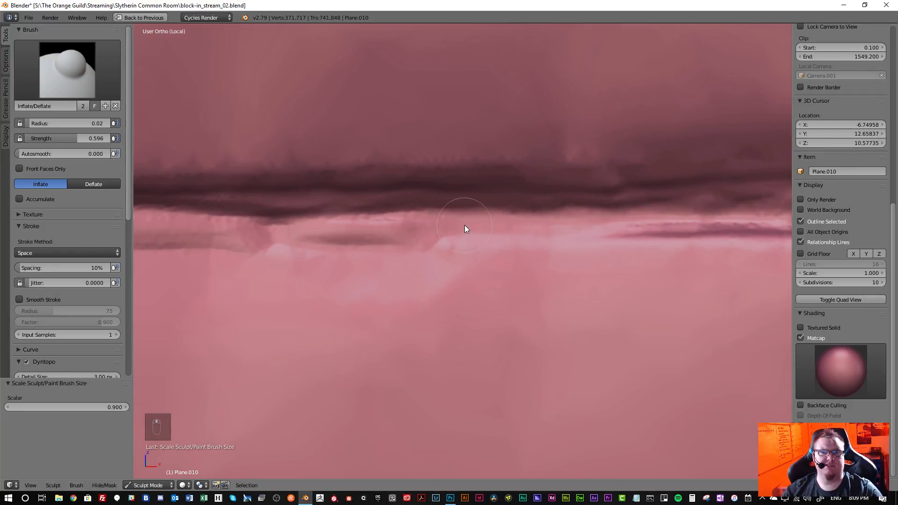
mouse_move(450, 226)
left_mouse_down()
mouse_move(579, 220)
mouse_move(472, 225)
mouse_move(497, 217)
mouse_move(635, 221)
mouse_move(468, 226)
mouse_move(667, 209)
left_mouse_up()
mouse_move(667, 209)
middle_mouse_down()
mouse_move(655, 226)
mouse_move(612, 216)
mouse_move(426, 240)
middle_mouse_up()
mouse_move(570, 204)
middle_mouse_down()
mouse_move(307, 254)
mouse_move(205, 244)
middle_mouse_up()
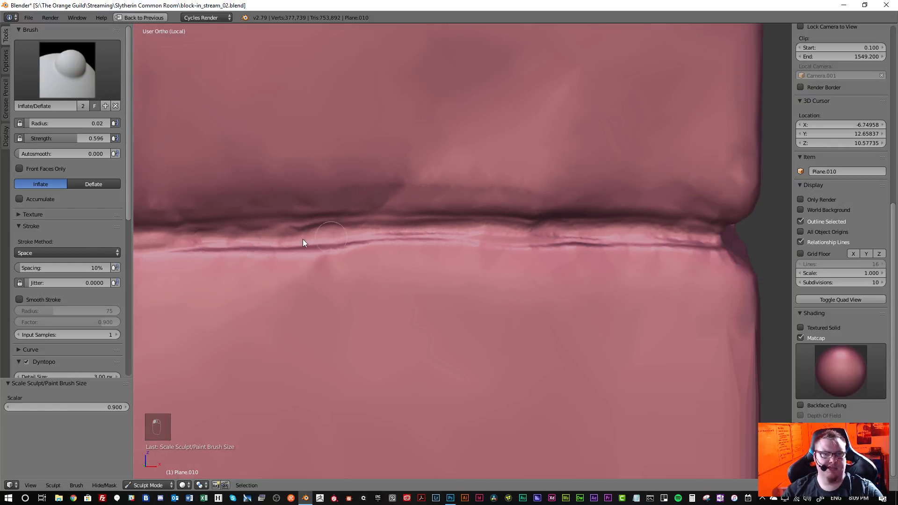
- Inflate the lower lip across the middle of the front face to fill the thin crease running through it
mouse_move(303, 243)
left_mouse_down()
mouse_move(317, 241)
mouse_move(215, 244)
mouse_move(307, 242)
left_mouse_up()
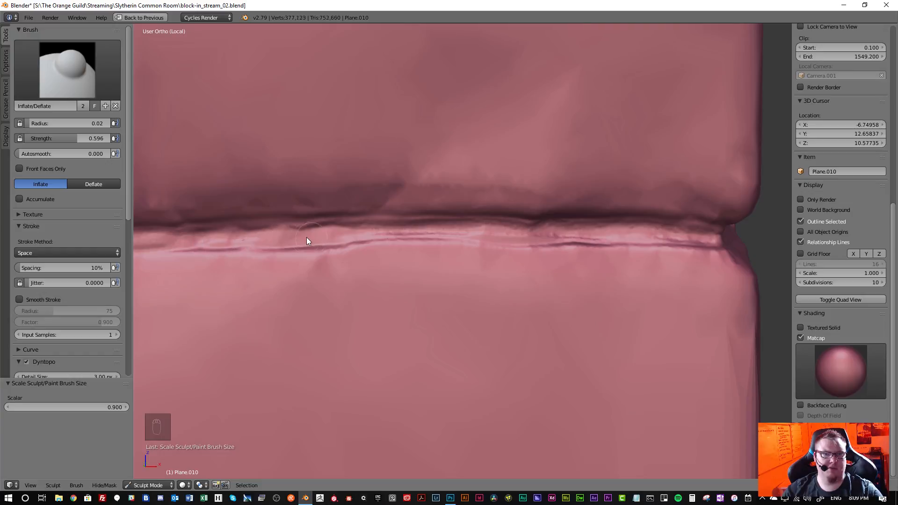
scroll(375, 236, "up", 3)
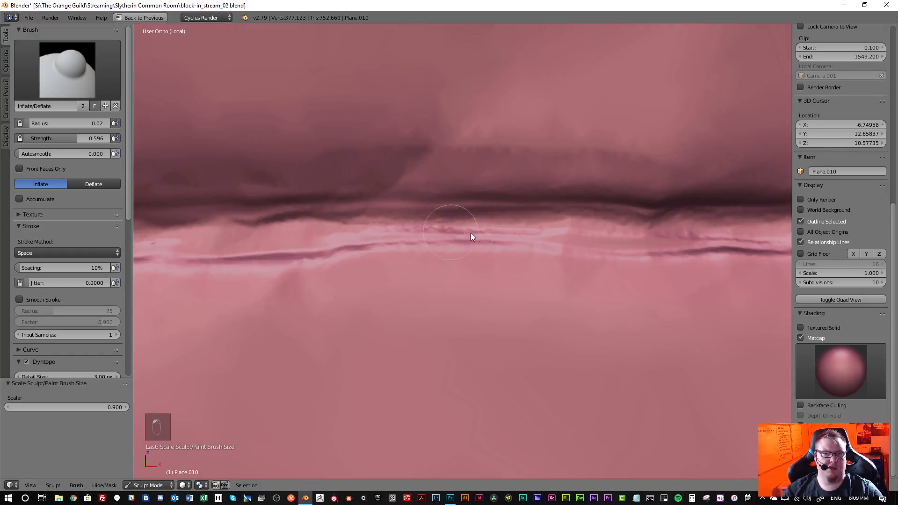
mouse_move(472, 235)
left_mouse_down()
mouse_move(459, 229)
mouse_move(626, 244)
mouse_move(588, 235)
left_mouse_up()
scroll(589, 234, "down", 4)
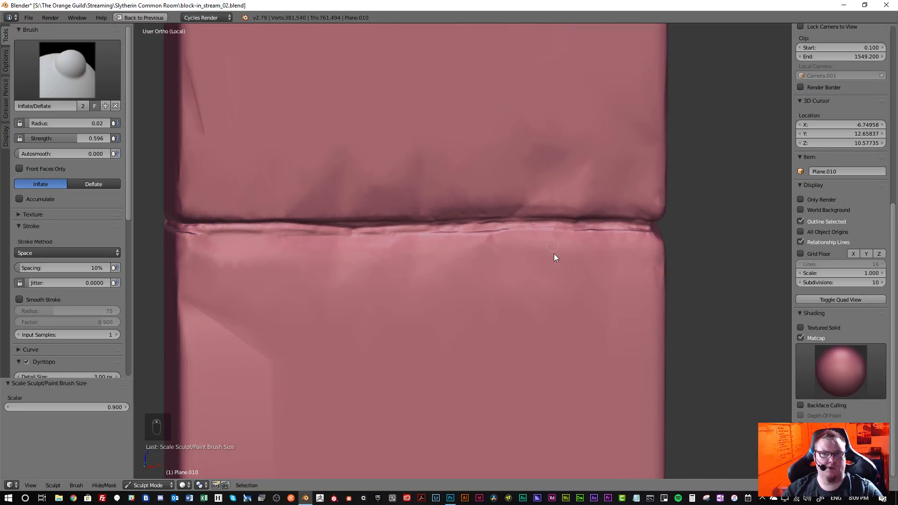
- Smooth the lower lip along the front face, and inflate its middle stretch again towards the inner corner
scroll(554, 257, "up", 5)
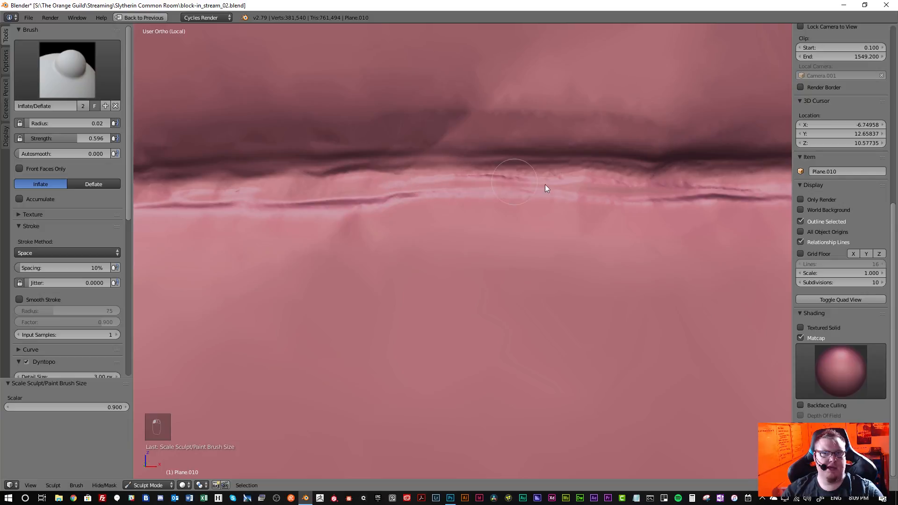
key("s")
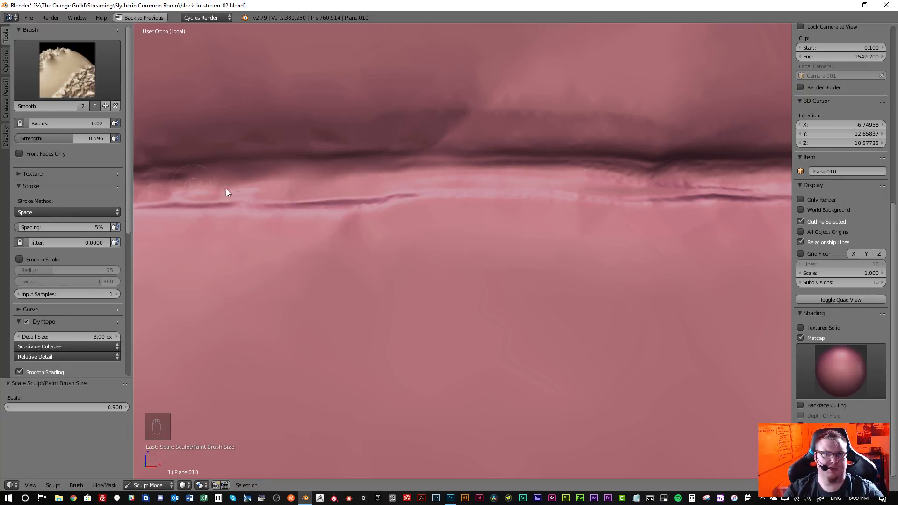
key("i")
mouse_move(445, 178)
left_mouse_down()
mouse_move(756, 195)
mouse_move(623, 185)
mouse_move(632, 194)
left_mouse_up()
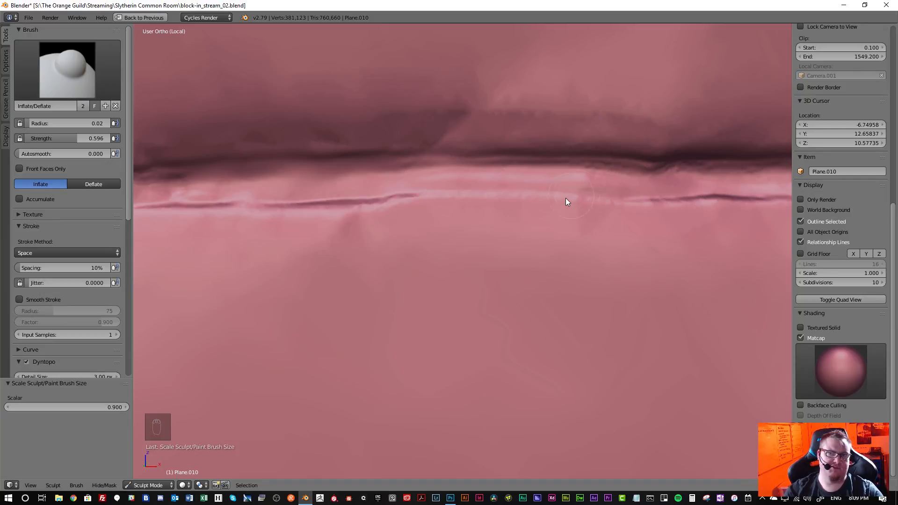
- Inflate the end of the lower lip on the front face, right up to the inner corner
middle_click_drag(588, 201, 246, 221, "shift")
scroll(349, 210, "up", 1)
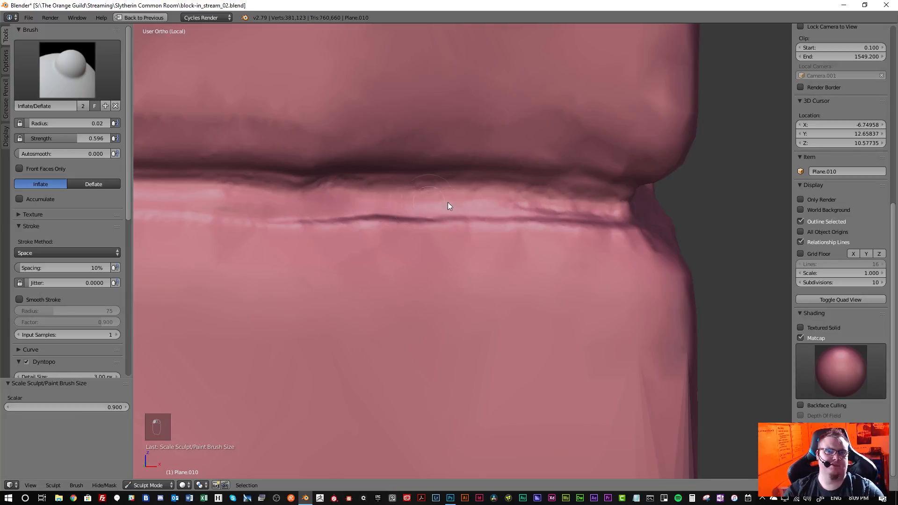
mouse_move(532, 206)
left_mouse_down()
mouse_move(620, 217)
mouse_move(523, 205)
mouse_move(622, 220)
left_mouse_up()
key("shift+s")
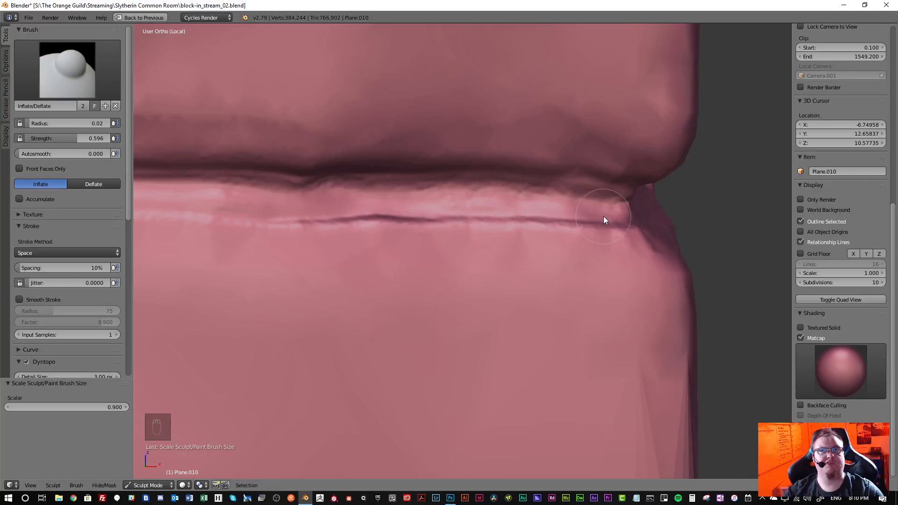
- Inflate the lower lip around the inner corner, joining the front face's lip to the inner side face's lip
middle_click_drag(614, 211, 550, 213)
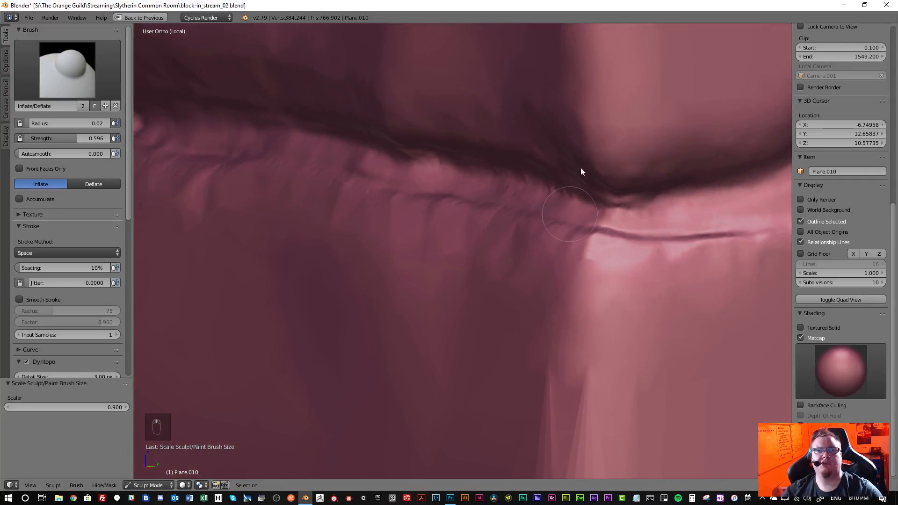
mouse_move(518, 192)
left_mouse_down()
mouse_move(586, 213)
mouse_move(440, 176)
mouse_move(544, 197)
mouse_move(445, 181)
mouse_move(617, 225)
left_mouse_up()
middle_click_drag(617, 225, 643, 219)
mouse_move(683, 224)
left_mouse_down()
mouse_move(740, 208)
mouse_move(617, 216)
left_mouse_up()
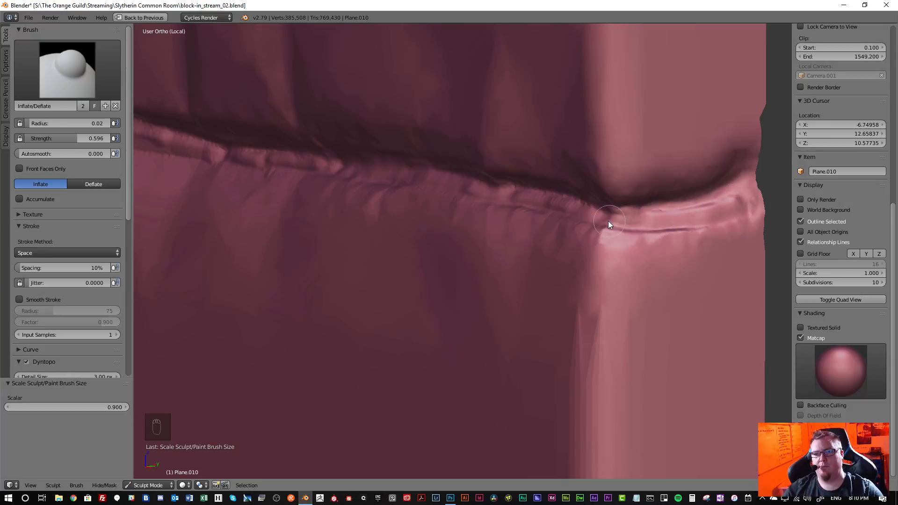
- Inflate the thin, broken stretch of lower lip near the middle of the front face
scroll(613, 238, "down", 3)
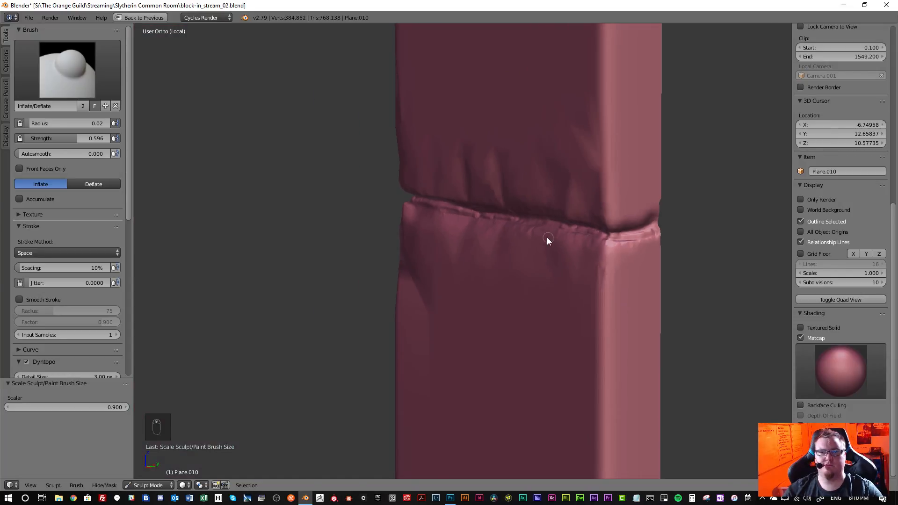
scroll(579, 237, "up", 2)
scroll(582, 263, "up", 5)
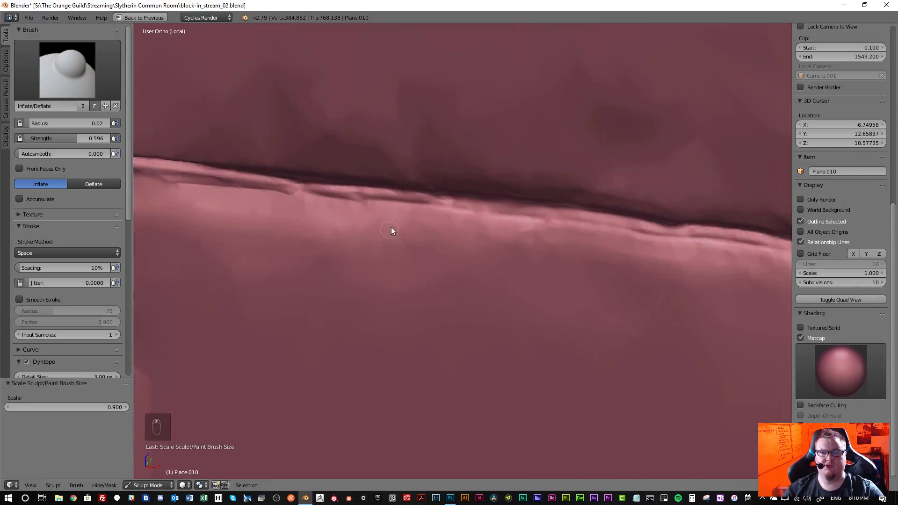
left_click_drag(560, 204, 431, 196)
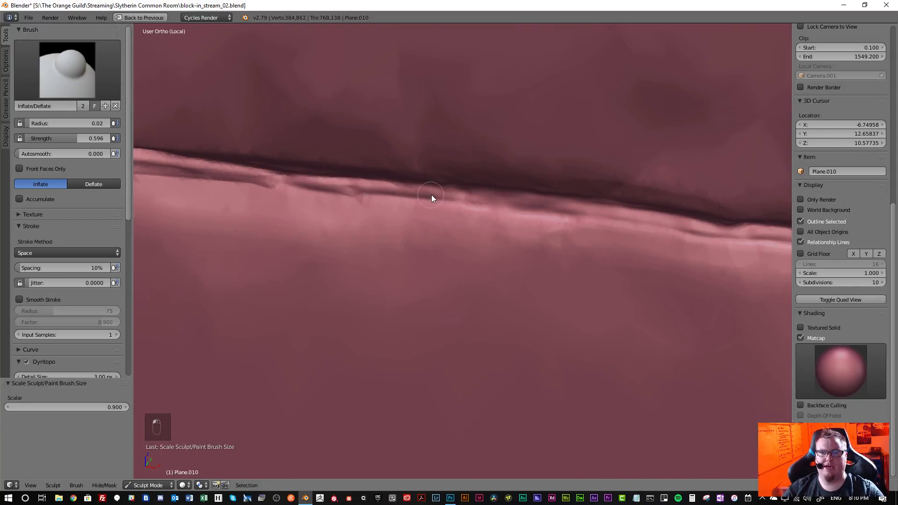
scroll(645, 229, "down", 4)
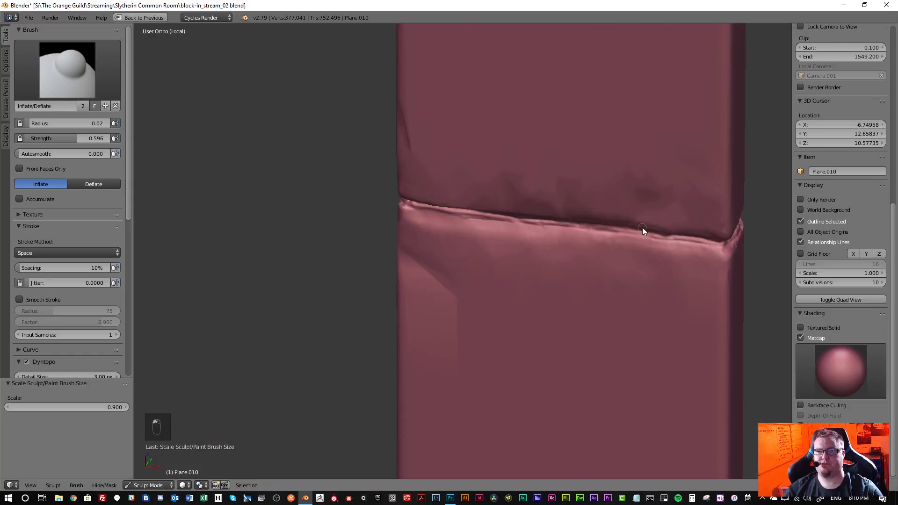
- Examine the left pillar's stones in shaded and wireframe display, checking the dark dents and mesh density around the joints
middle_click_drag(630, 272, 596, 83)
scroll(561, 276, "down", 1)
scroll(564, 271, "down", 5)
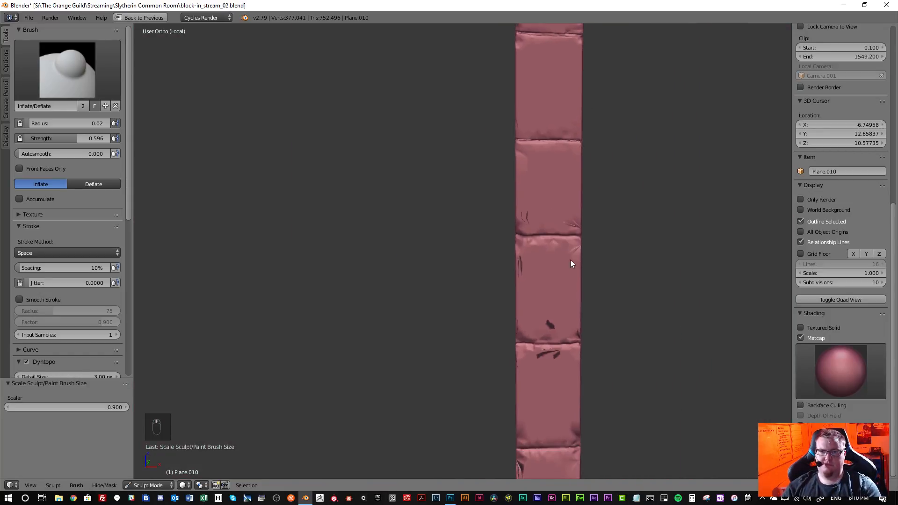
middle_click_drag(533, 190, 533, 186, "shift")
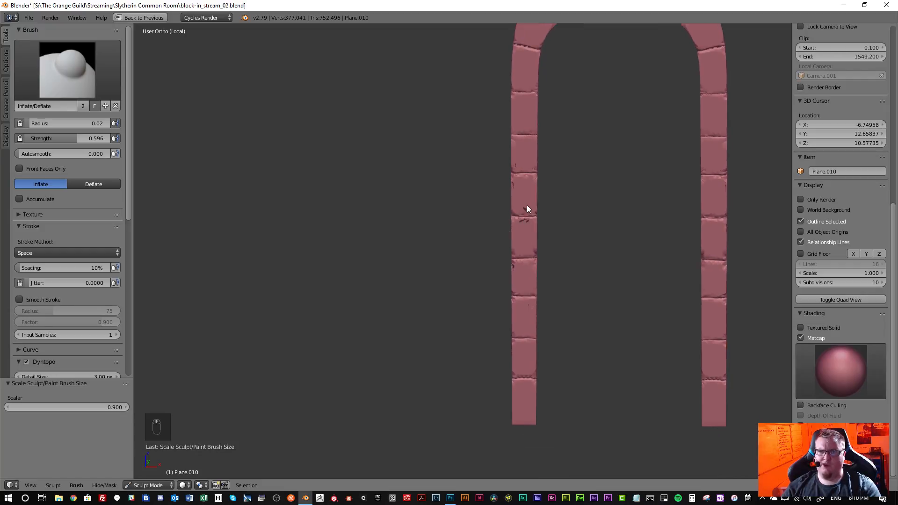
scroll(526, 201, "up", 7)
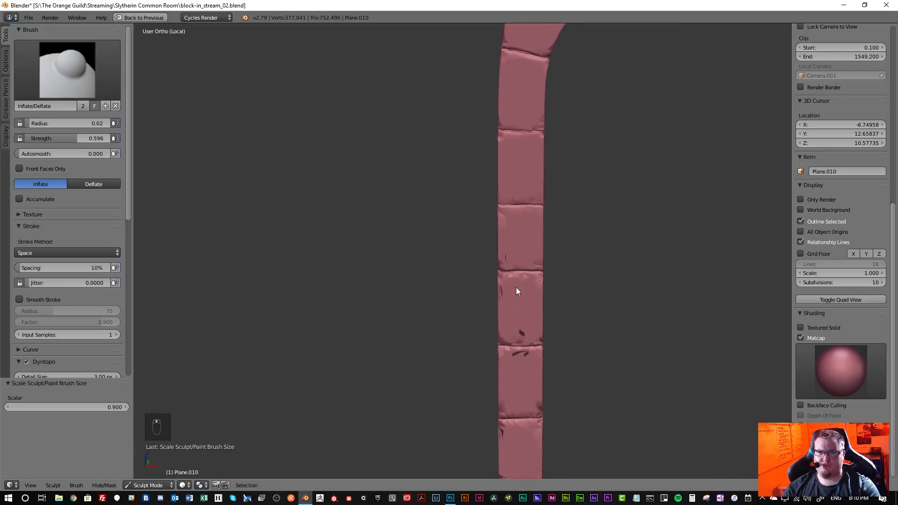
middle_click_drag(523, 301, 505, 255, "shift")
key("z")
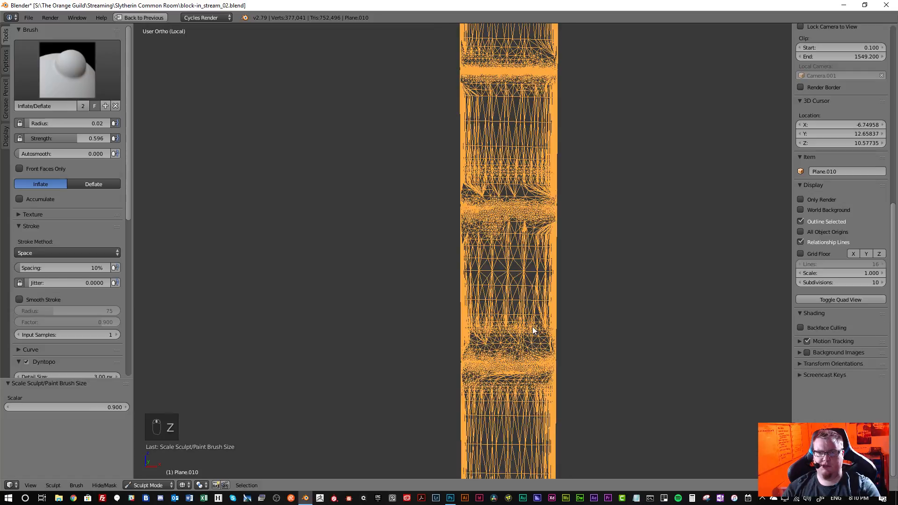
scroll(517, 321, "up", 3)
middle_click_drag(517, 323, 542, 164, "shift")
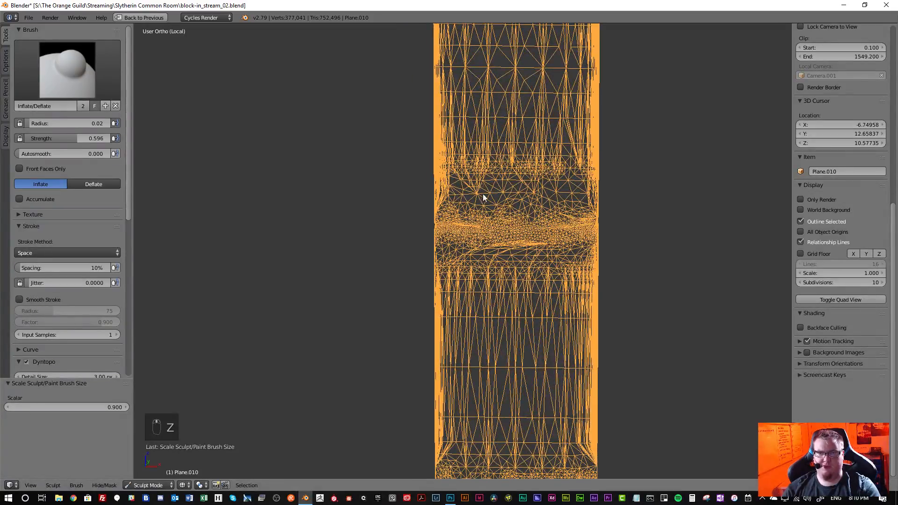
scroll(526, 200, "down", 4)
key("z")
scroll(536, 181, "up", 3)
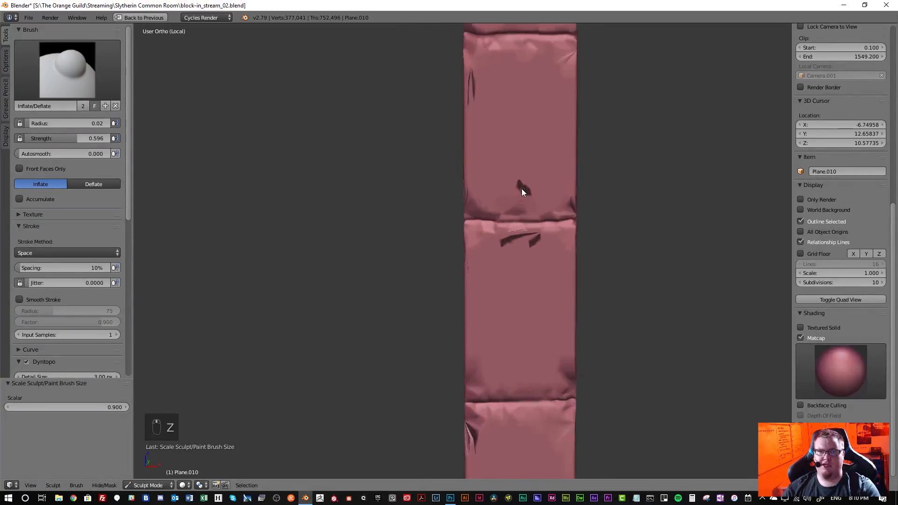
- Choose the Flatten/Contrast brush, enlarge it to radius 0.17, and smooth out the dark dents on the two stones around the joint
left_click(67, 71)
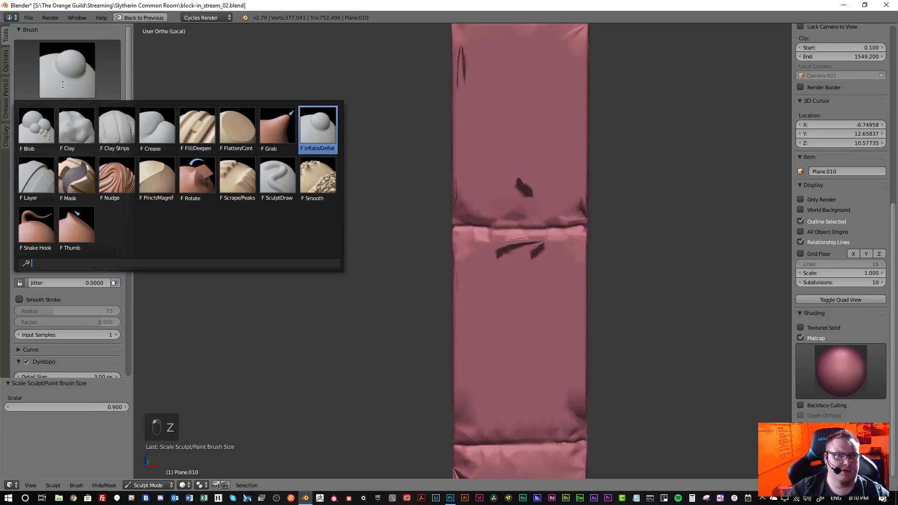
left_click(237, 127)
key("bracketright")
key("bracketright")
key("bracketright")
key("bracketright")
key("bracketright")
key("bracketright")
key("bracketright")
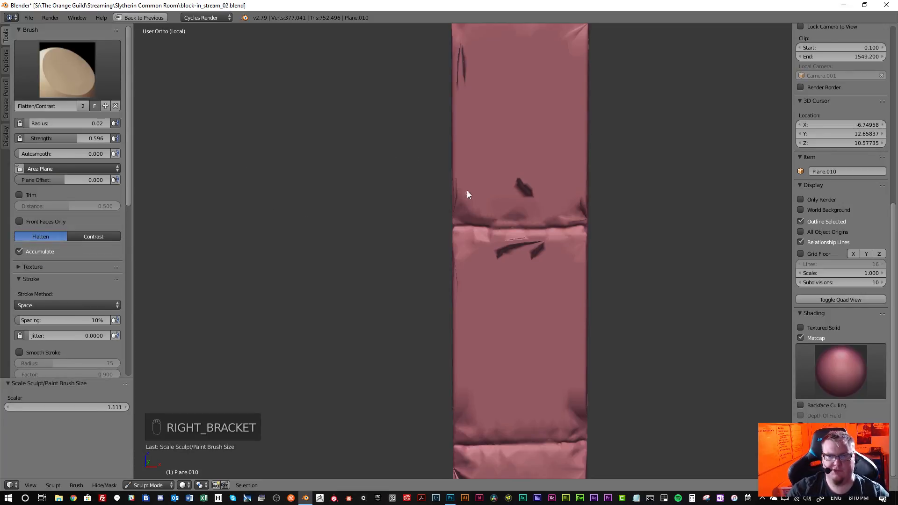
key("bracketright")
key("bracketright")
key("bracketright")
key("bracketright")
key("bracketright")
key("bracketright")
key("bracketright")
key("bracketright")
key("bracketright")
key("bracketright")
key("bracketright")
key("bracketright")
key("bracketright")
key("bracketright")
key("bracketright")
key("bracketright")
key("bracketright")
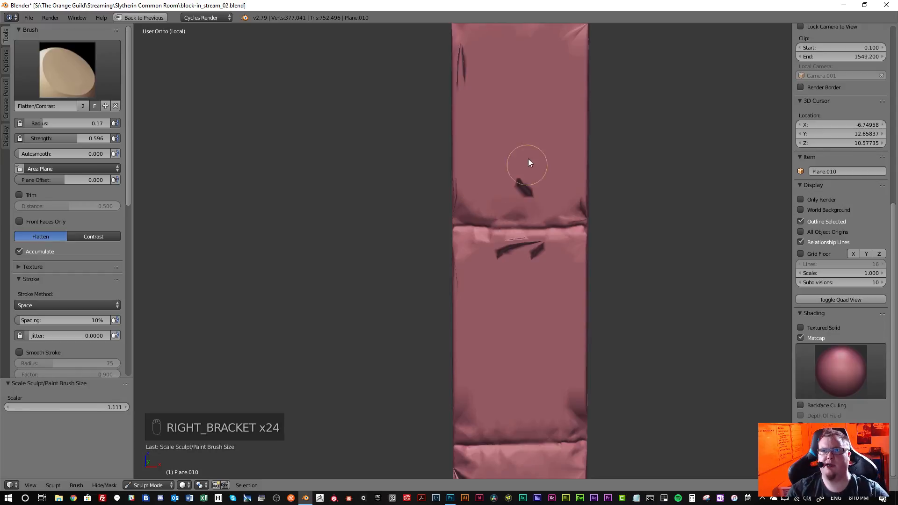
left_click_drag(539, 196, 526, 195, "shift")
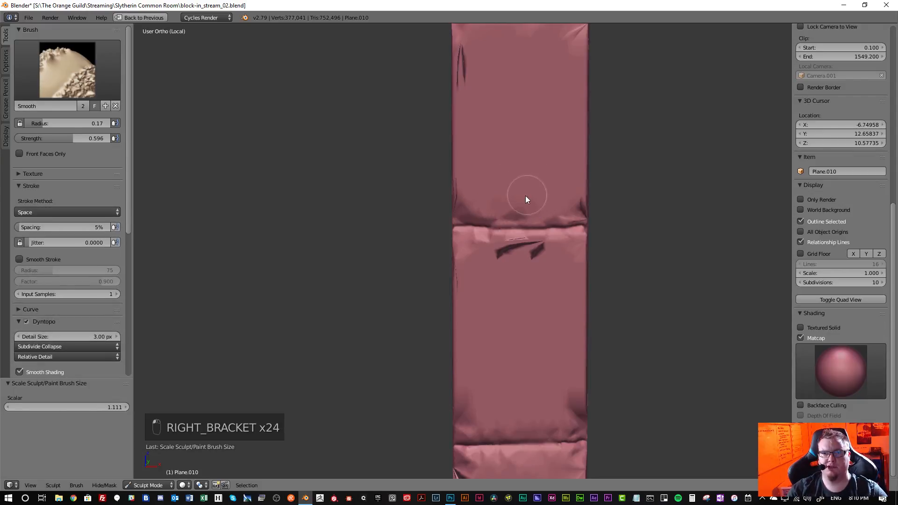
left_click_drag(493, 260, 541, 248, "shift")
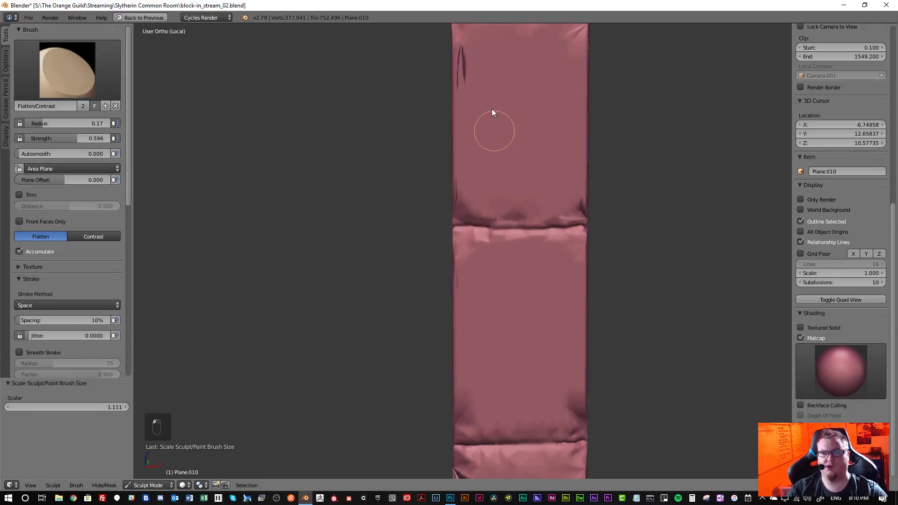
left_click_drag(492, 108, 467, 64, "shift")
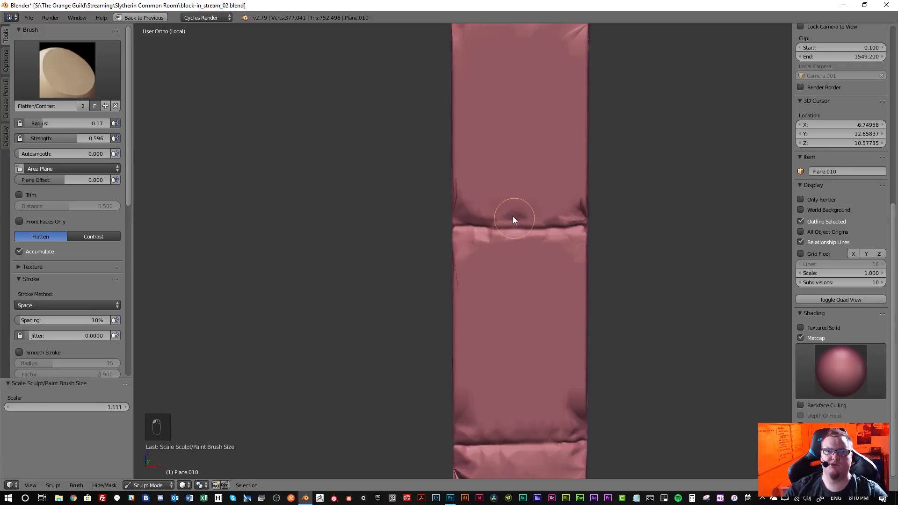
- Smooth out the creases on the front face of the next stone up, including those near its lower inner corner
scroll(574, 289, "down", 5)
scroll(541, 226, "up", 5)
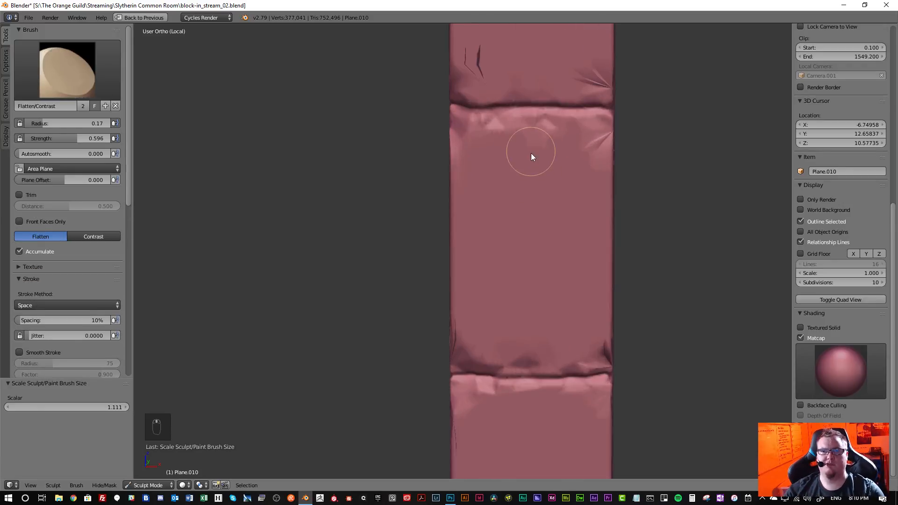
left_click_drag(493, 237, 487, 251, "shift")
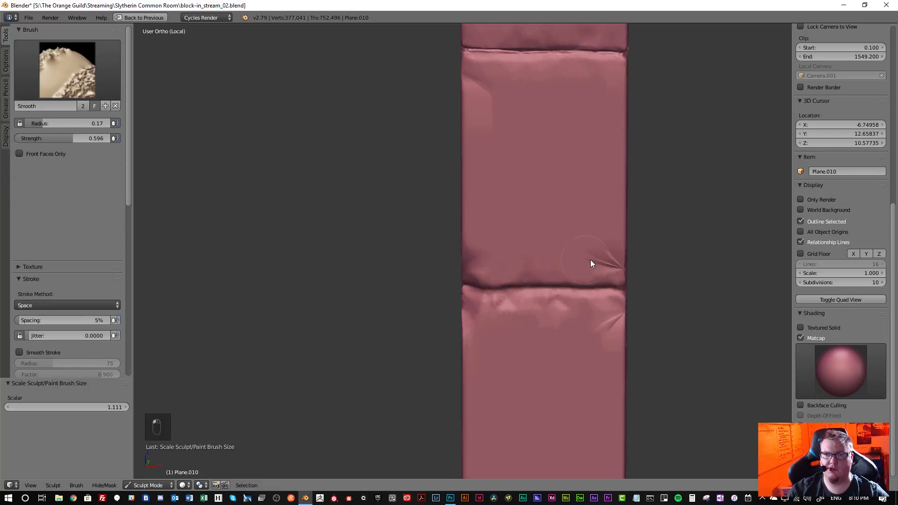
left_click_drag(605, 254, 604, 255, "shift")
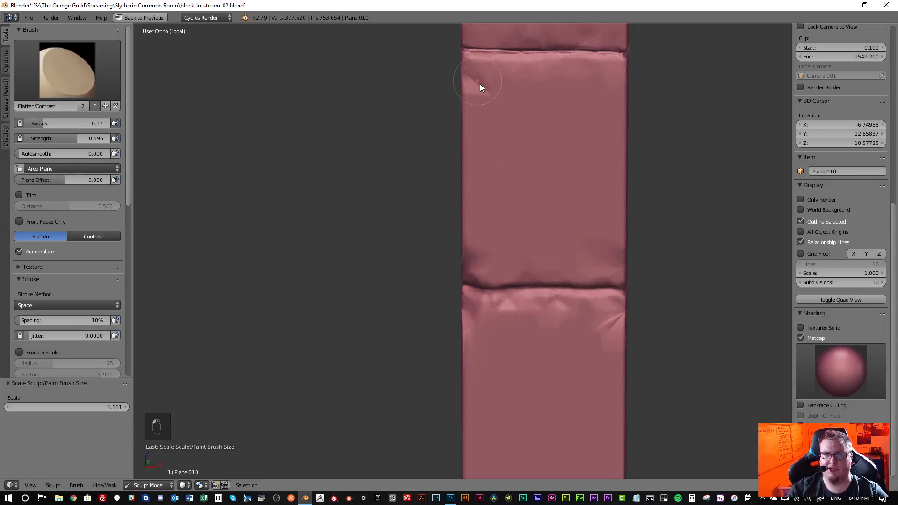
- Flatten the upper front face of that stone, checking its mesh in wireframe, and smooth the patch by its upper outer corner
left_click_drag(492, 91, 470, 94)
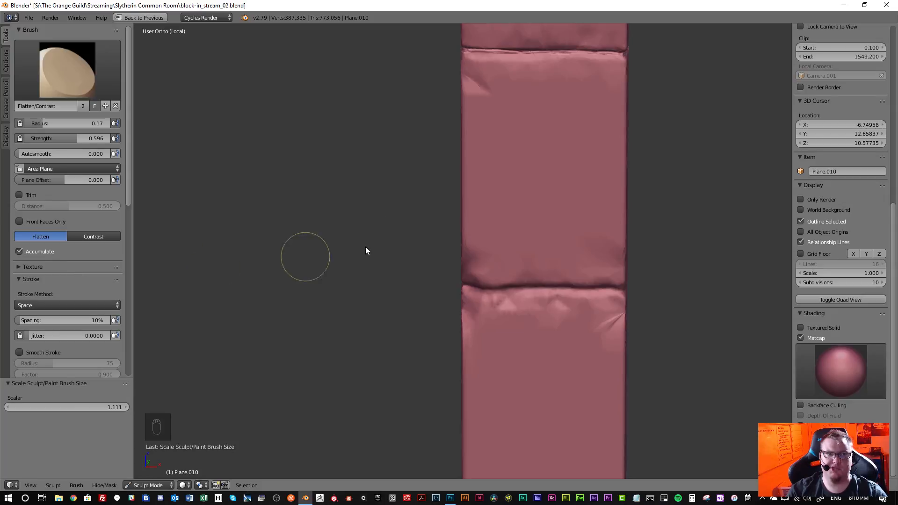
key("z")
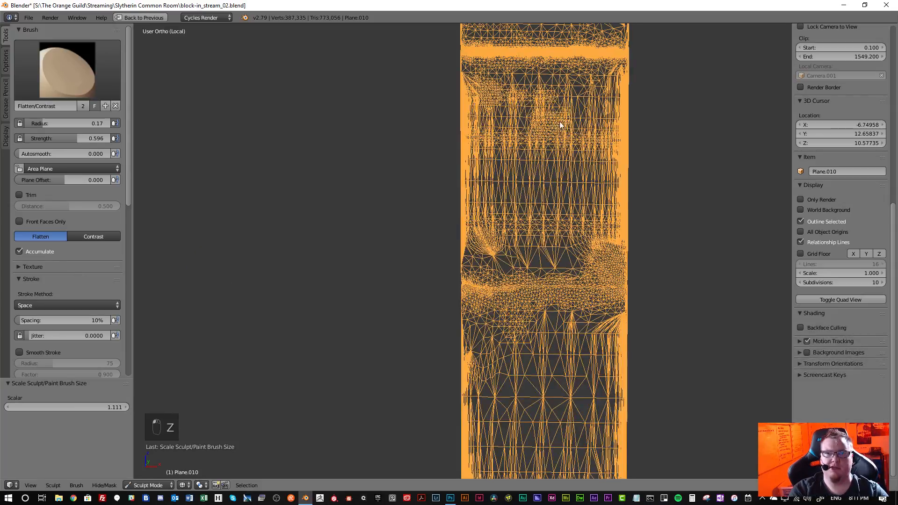
left_click_drag(560, 122, 515, 122)
key("z")
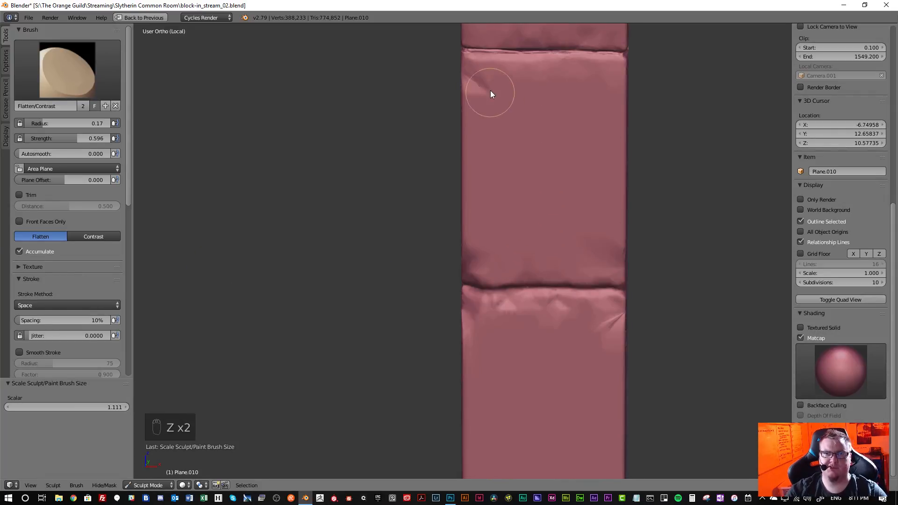
mouse_move(490, 95)
left_mouse_down("shift")
mouse_move(473, 89)
mouse_move(494, 128)
left_mouse_up("shift")
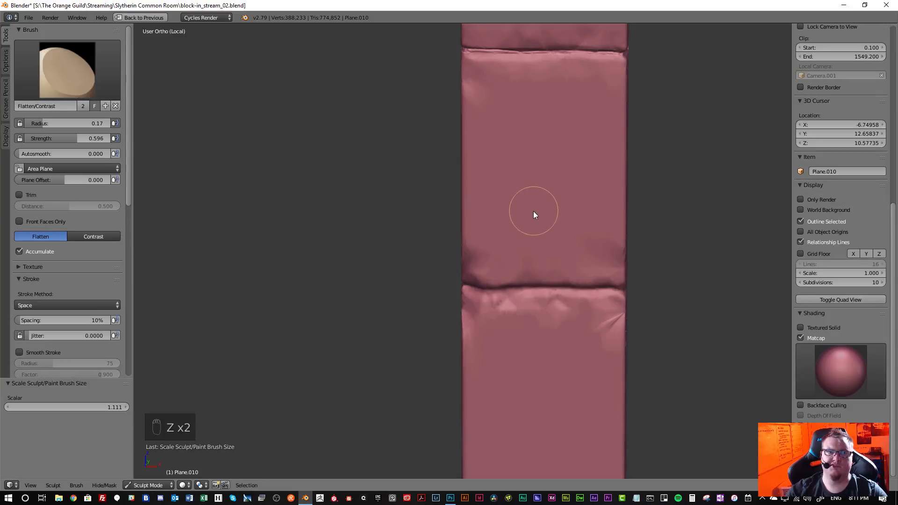
- Smooth the dents along the stone's lower edge above the joint and the crease at the upper inner corner of the stone below
scroll(534, 206, "up", 6)
scroll(585, 76, "down", 3)
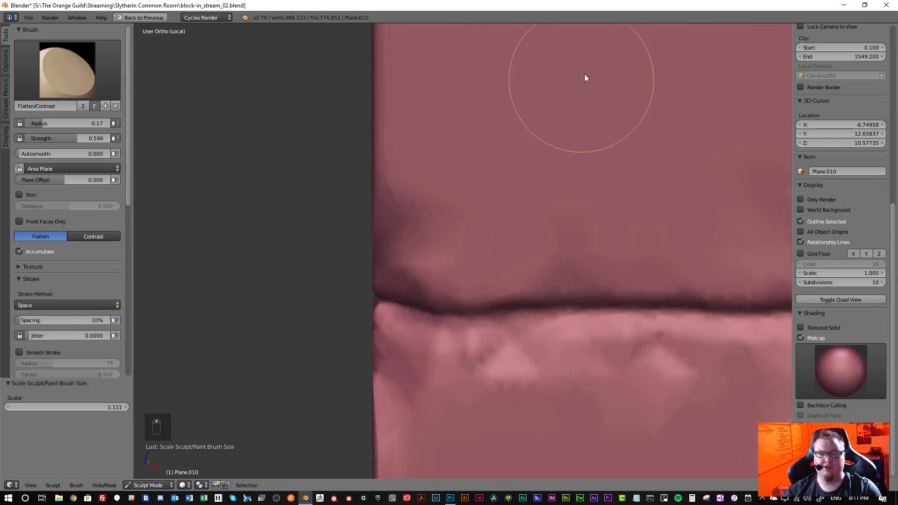
mouse_move(474, 209)
left_mouse_down()
mouse_move(472, 188)
mouse_move(463, 218)
mouse_move(462, 181)
mouse_move(473, 225)
left_mouse_up()
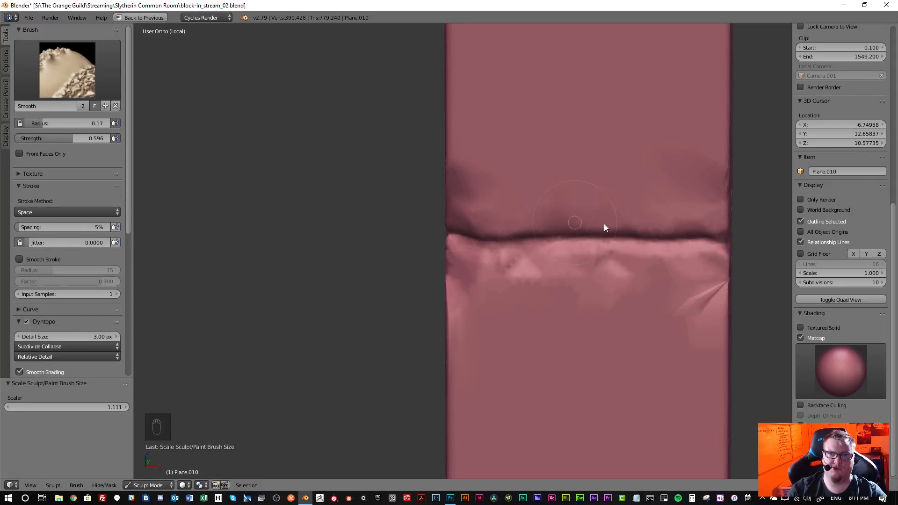
scroll(574, 242, "down", 10)
middle_click_drag(591, 284, 483, 246, "shift")
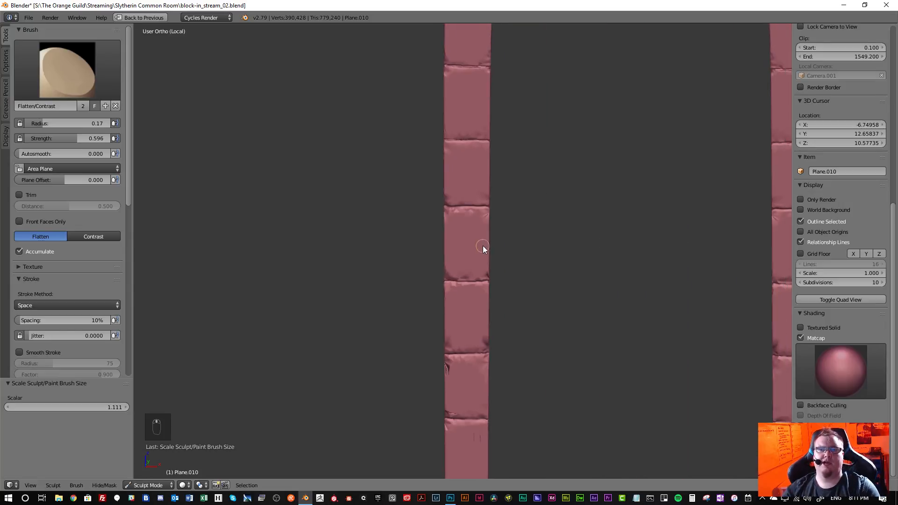
scroll(483, 246, "up", 7)
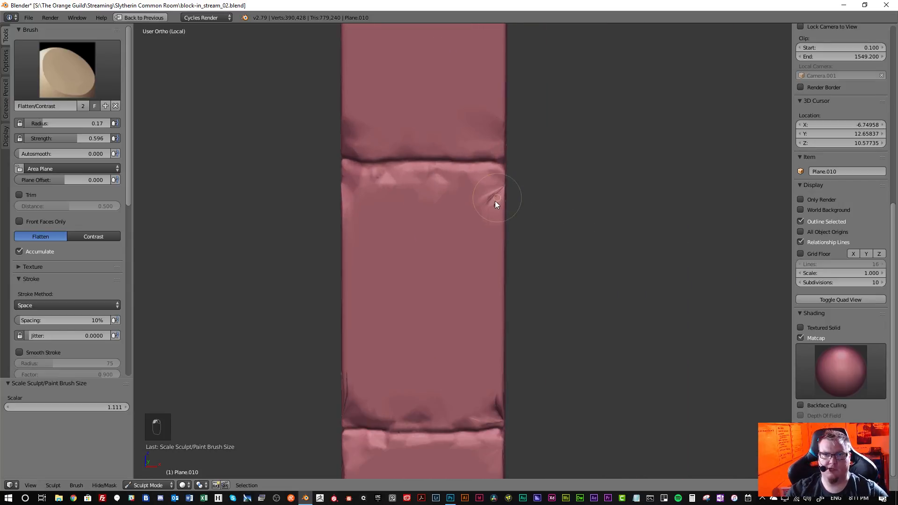
mouse_move(478, 217)
left_mouse_down("shift")
mouse_move(500, 196)
mouse_move(491, 295)
left_mouse_up("shift")
scroll(498, 296, "up", 1)
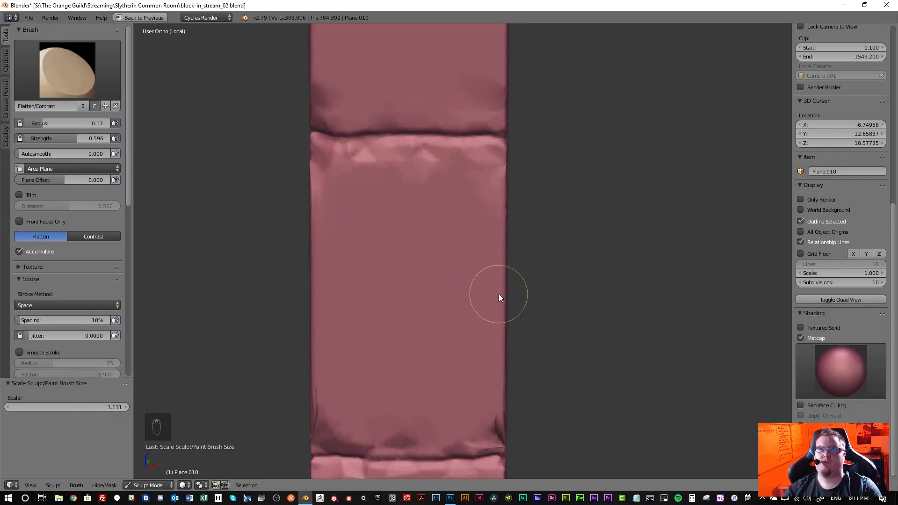
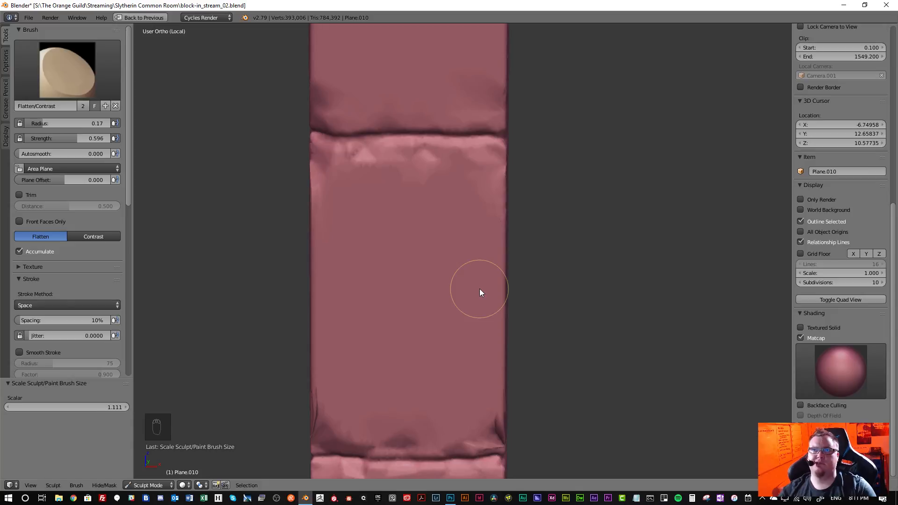
- Flatten and smooth the creases at both lower corners of that lower stone, blending the dents along its bottom edge
scroll(440, 289, "down", 3)
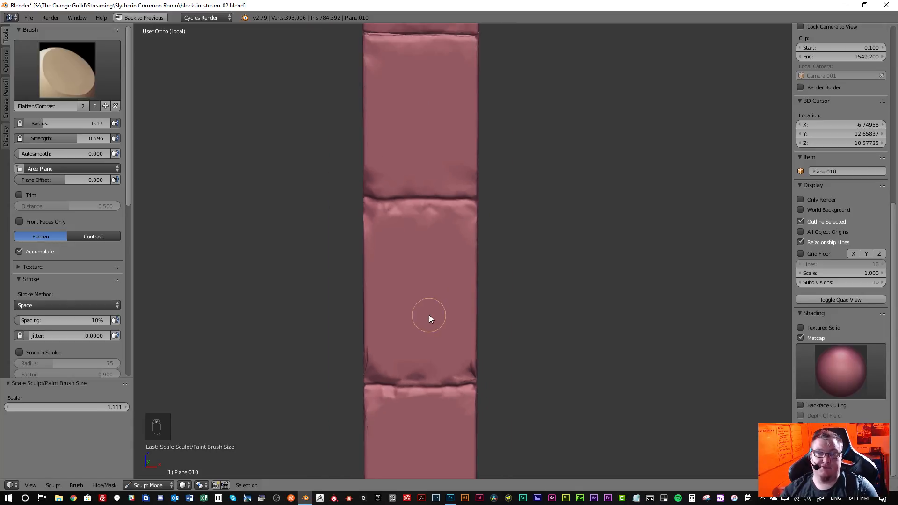
middle_click_drag(429, 315, 423, 184, "shift")
scroll(385, 228, "up", 5)
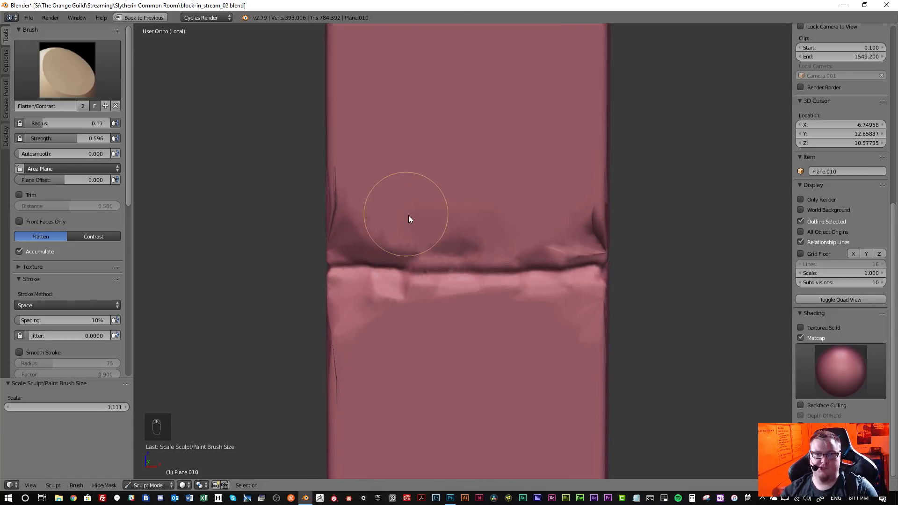
middle_click_drag(408, 215, 433, 225, "shift")
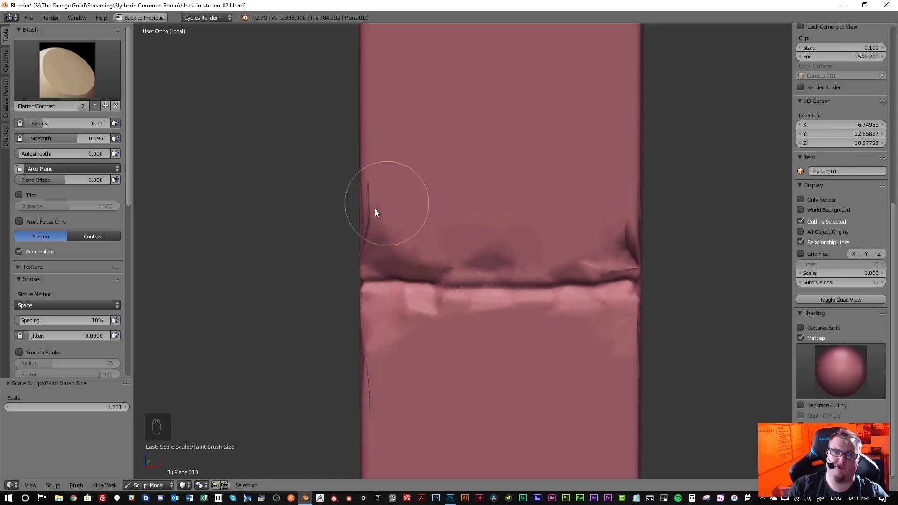
mouse_move(375, 212)
left_mouse_down()
mouse_move(374, 192)
mouse_move(370, 213)
mouse_move(365, 191)
mouse_move(369, 246)
mouse_move(361, 176)
mouse_move(368, 245)
mouse_move(493, 257)
mouse_move(404, 251)
mouse_move(379, 211)
mouse_move(380, 228)
left_mouse_up()
key("s")
mouse_move(624, 236)
left_mouse_down()
mouse_move(629, 242)
mouse_move(582, 266)
mouse_move(551, 263)
left_mouse_up()
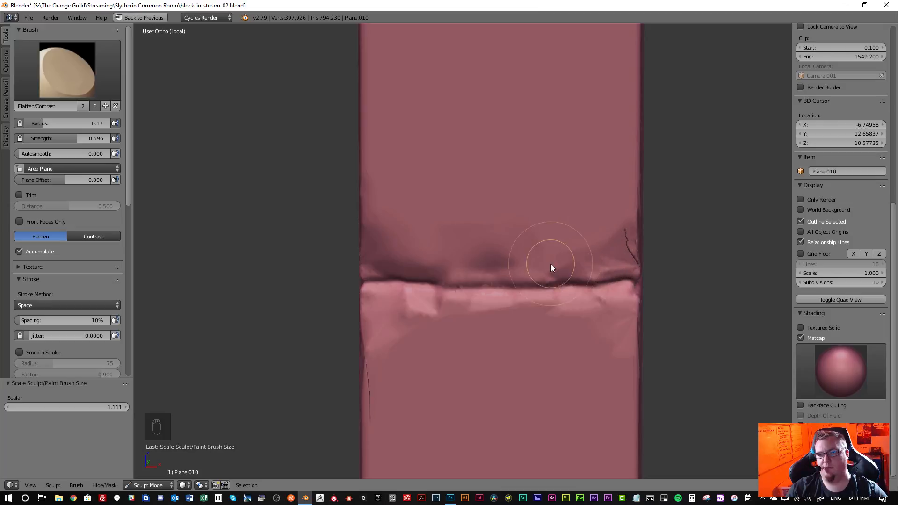
left_click_drag(621, 247, 625, 242, "shift")
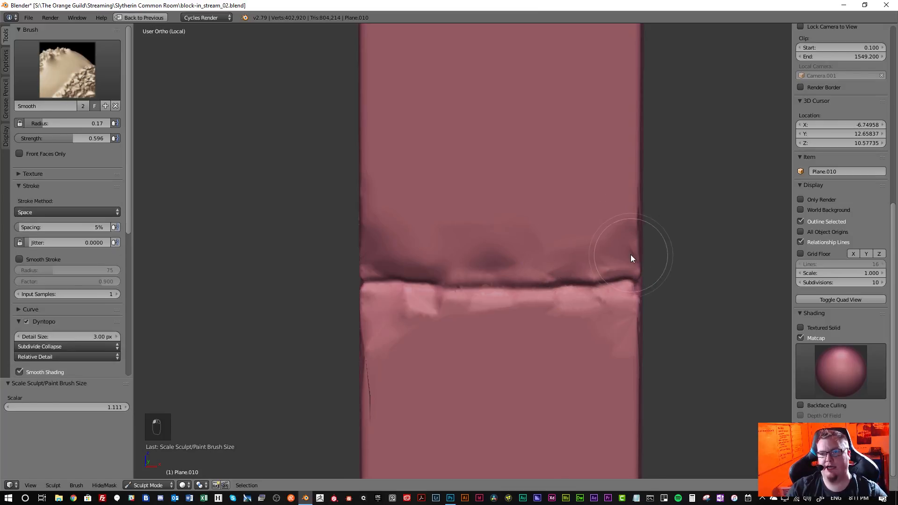
left_click_drag(542, 259, 482, 256, "shift")
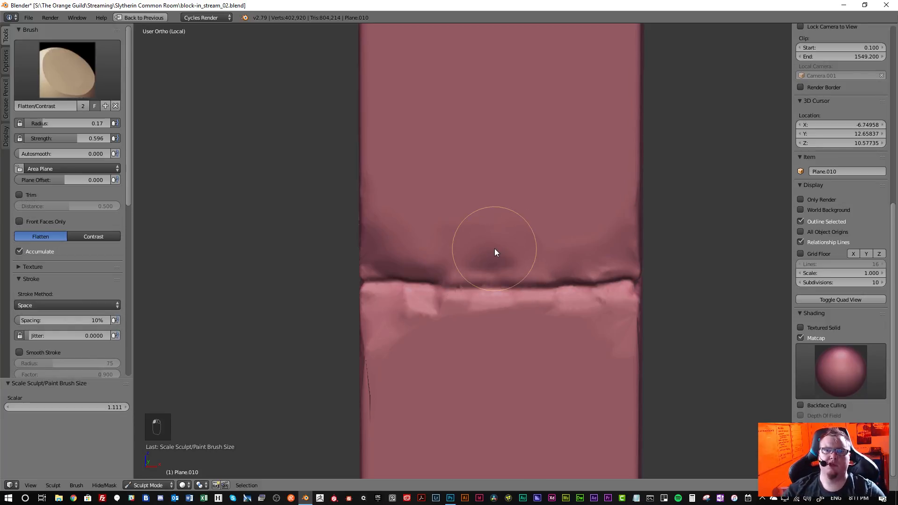
- Clean the crease on the next stone down's upper outer edge and flatten the uneven patches across its upper front face
scroll(495, 249, "down", 5)
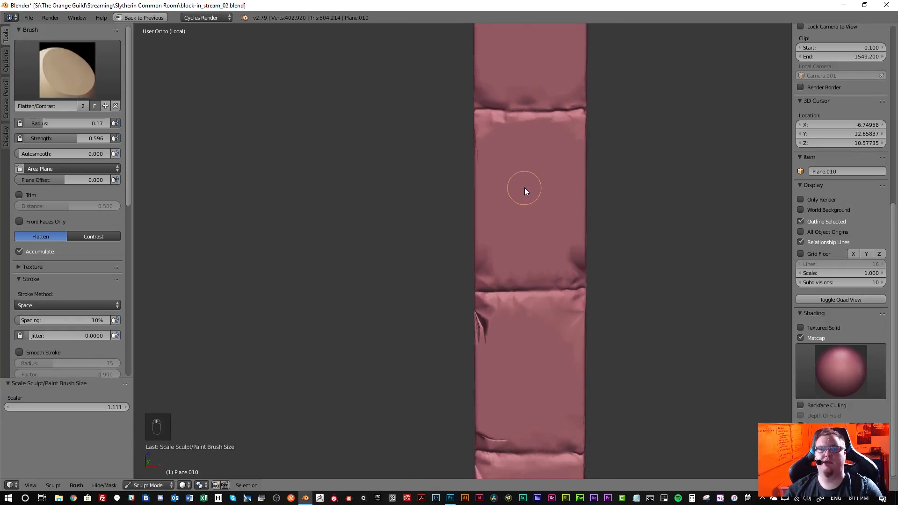
scroll(524, 187, "up", 2)
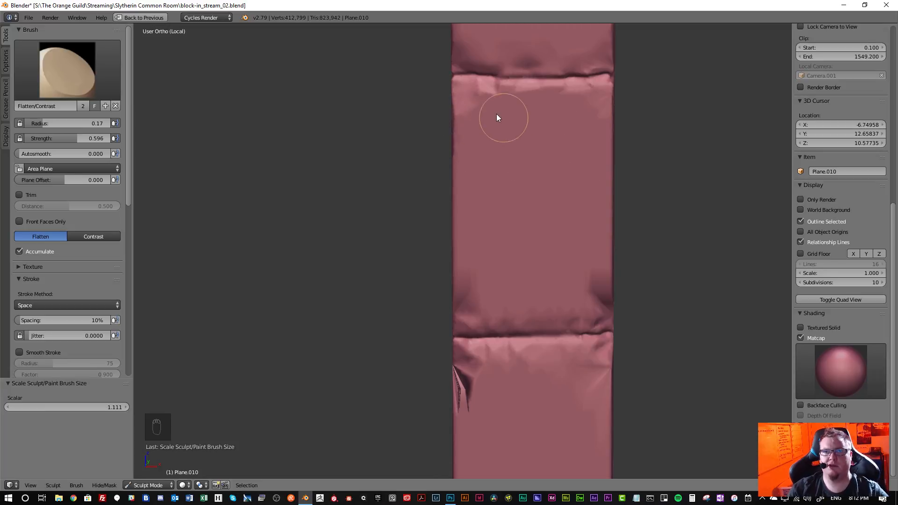
mouse_move(470, 97)
left_mouse_down()
mouse_move(585, 95)
mouse_move(598, 114)
left_mouse_up()
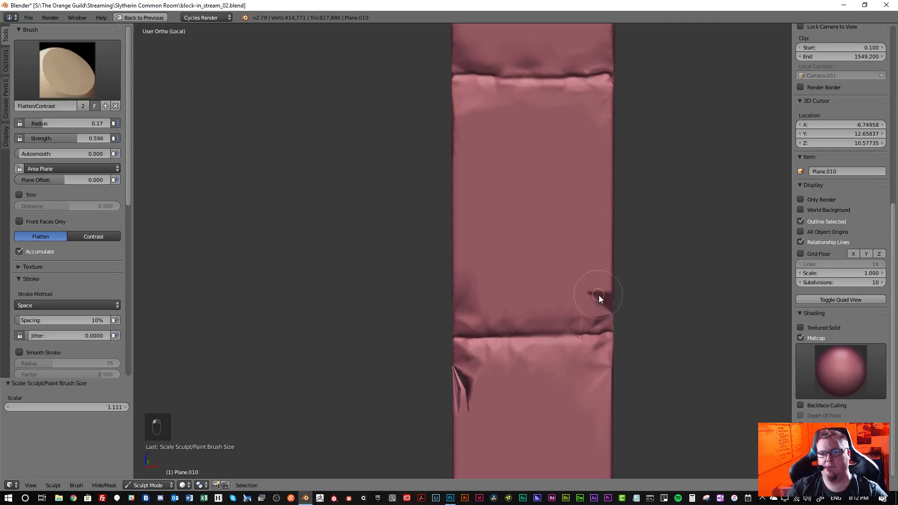
- Flatten and smooth the dark dents at both lower corners of the same stone, just above its bottom joint
left_click_drag(591, 296, 598, 302)
key("shift+s")
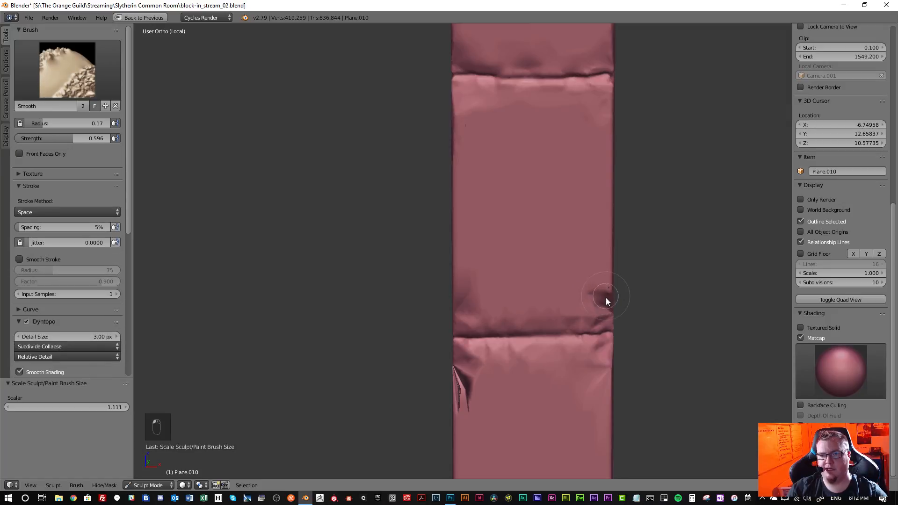
key("shift+t")
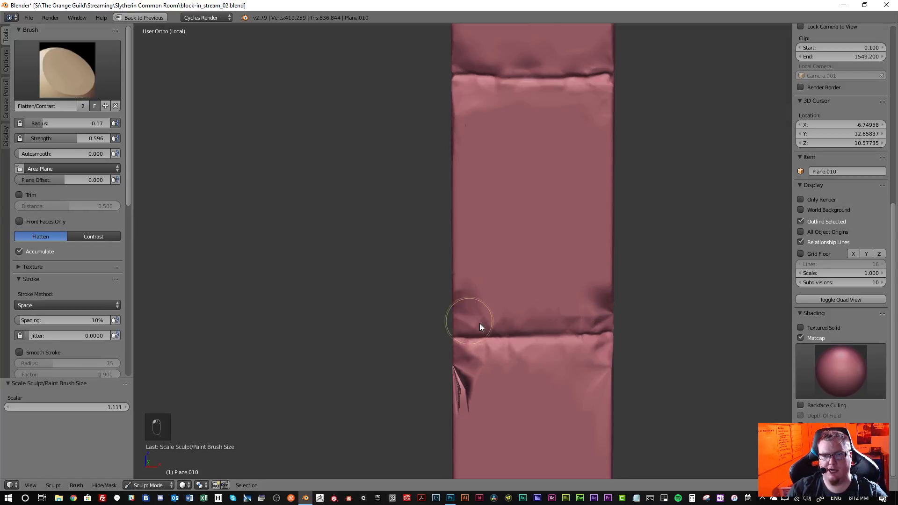
left_click_drag(480, 326, 470, 301)
key("shift+s")
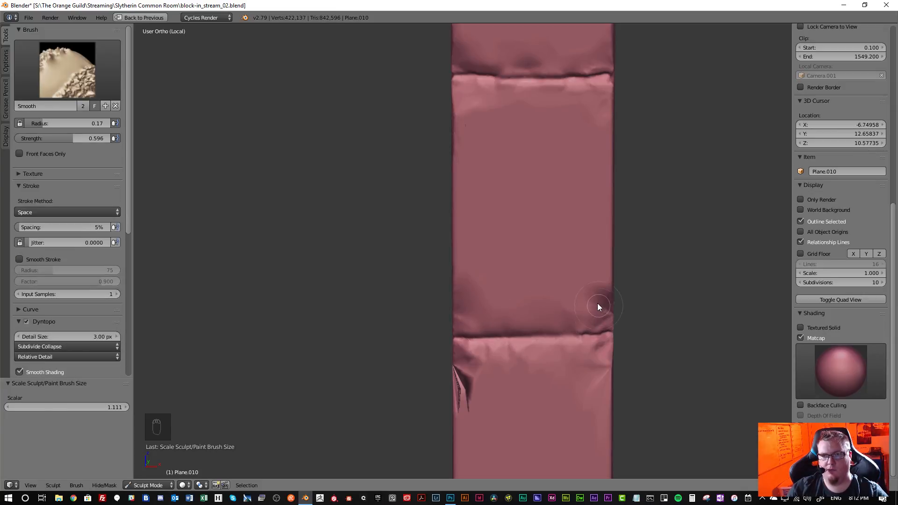
key("shift+t")
scroll(535, 227, "down", 1)
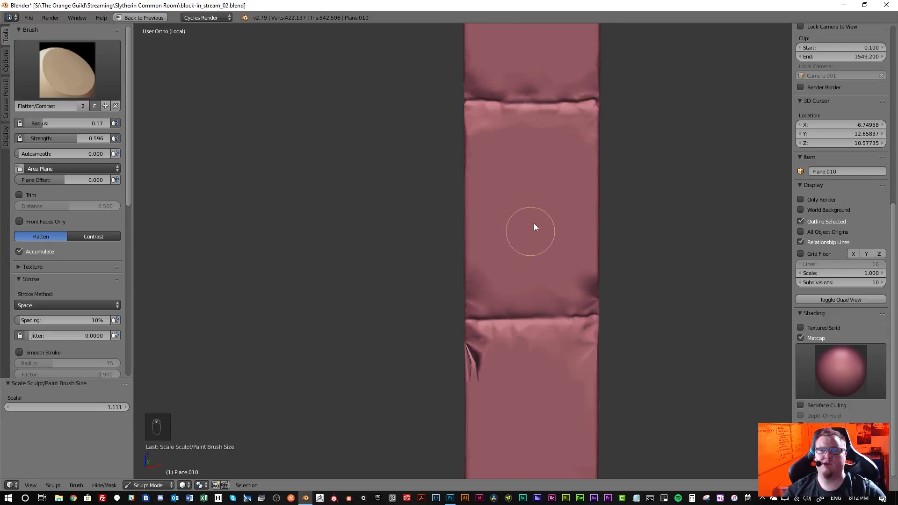
- Smooth away the deep jagged creases at the upper outer corner of the following stone down the left pillar
scroll(535, 227, "down", 5)
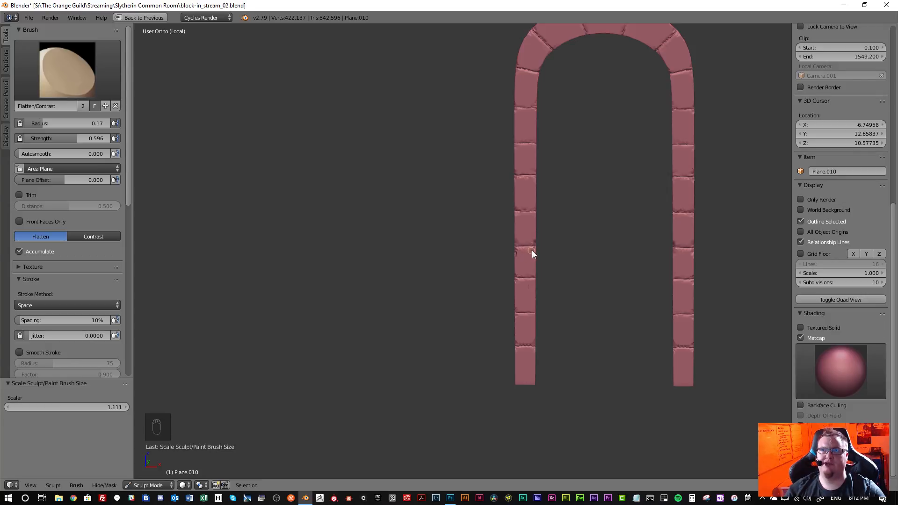
scroll(532, 245, "up", 10)
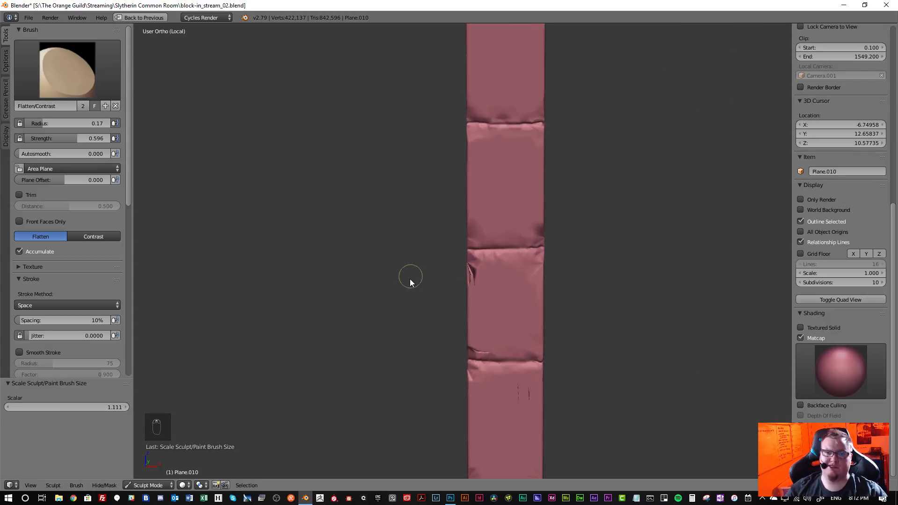
mouse_move(531, 238)
left_mouse_down()
mouse_move(523, 254)
mouse_move(512, 232)
mouse_move(513, 274)
mouse_move(506, 226)
mouse_move(511, 263)
left_mouse_up()
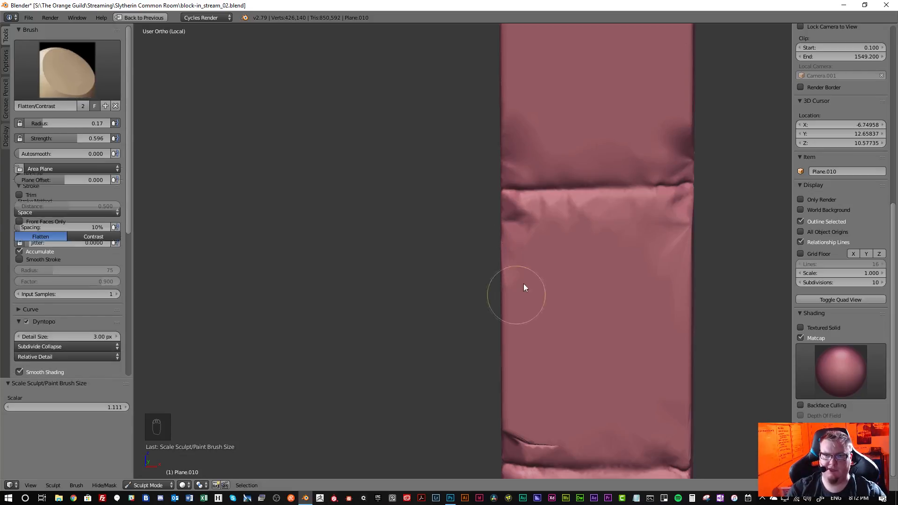
- Smooth out the crease near that stone's lower outer corner, just above the joint
scroll(596, 277, "down", 4)
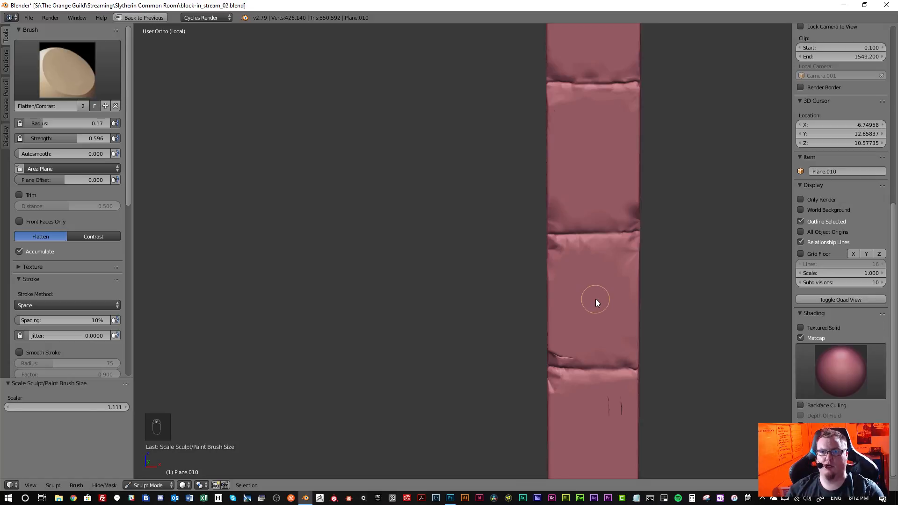
middle_click_drag(596, 299, 536, 215, "shift")
scroll(538, 255, "up", 4)
mouse_move(537, 254)
left_mouse_down()
mouse_move(470, 244)
mouse_move(469, 234)
mouse_move(495, 236)
mouse_move(456, 227)
mouse_move(495, 235)
mouse_move(452, 224)
mouse_move(510, 235)
left_mouse_up()
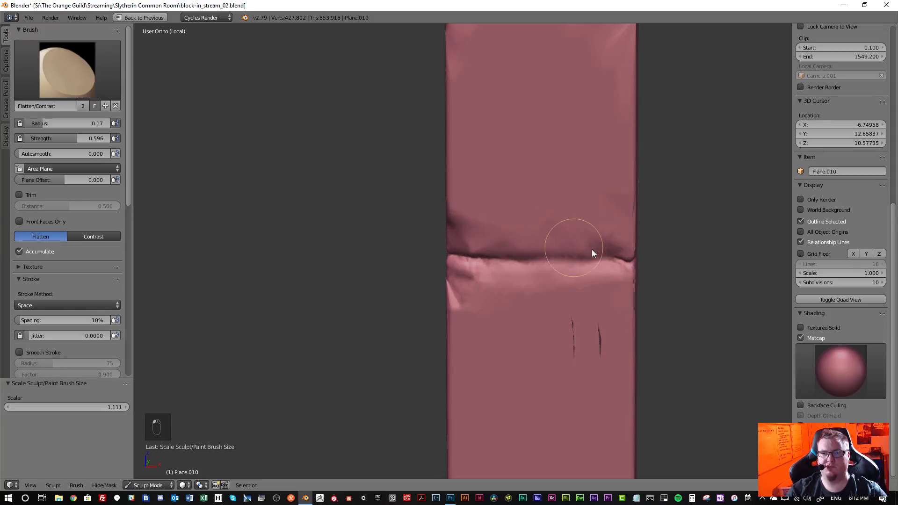
- Smooth out the stray vertical cuts and the rough stone surfaces around two neighbouring brick joints on the arch leg
left_click_drag(599, 345, 598, 342)
mouse_move(468, 307)
left_mouse_down()
mouse_move(465, 280)
mouse_move(463, 310)
left_mouse_up()
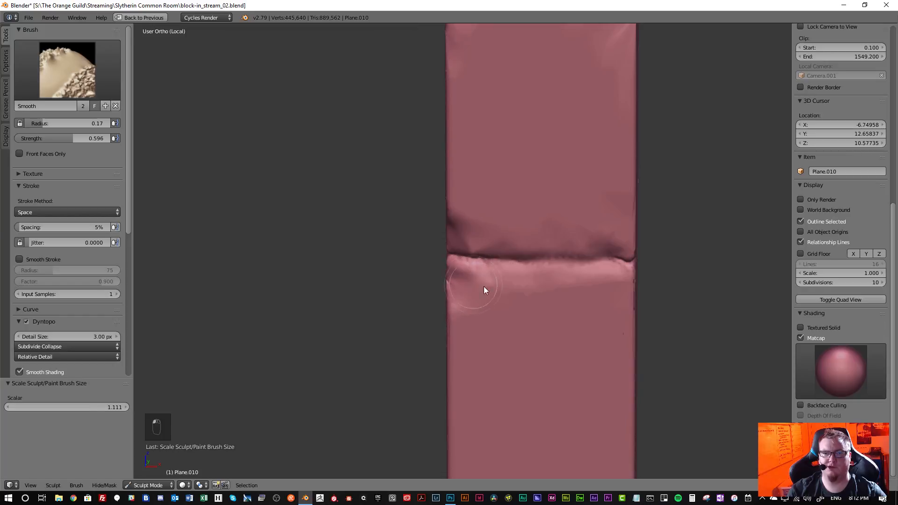
scroll(594, 296, "down", 5)
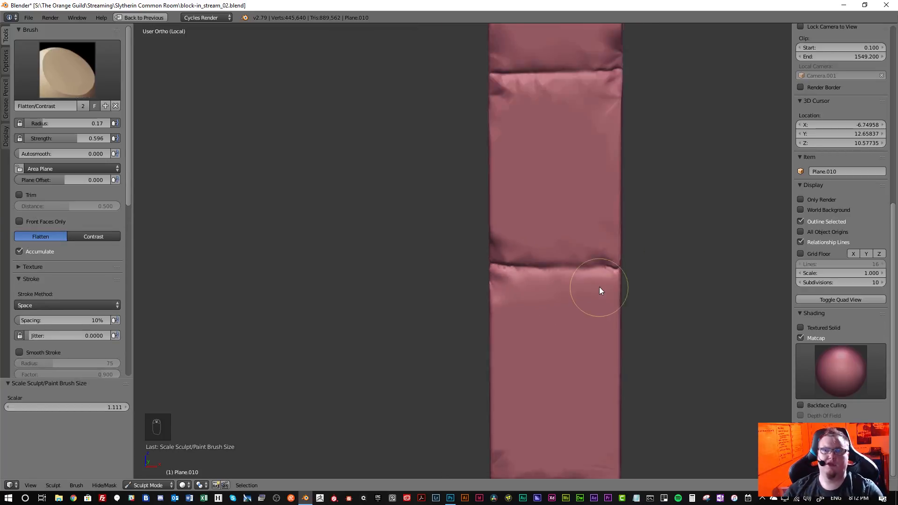
scroll(544, 201, "up", 3)
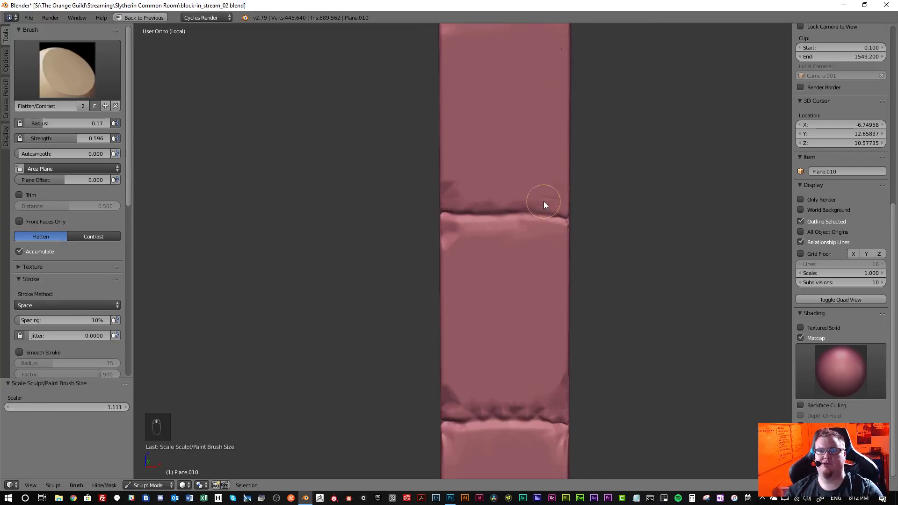
scroll(492, 205, "up", 2)
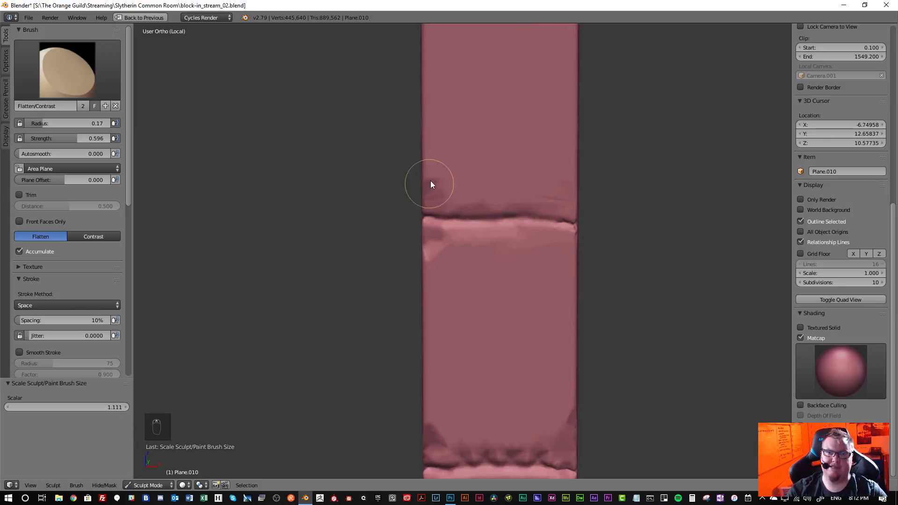
mouse_move(458, 193)
left_mouse_down("shift")
mouse_move(437, 192)
mouse_move(537, 198)
left_mouse_up("shift")
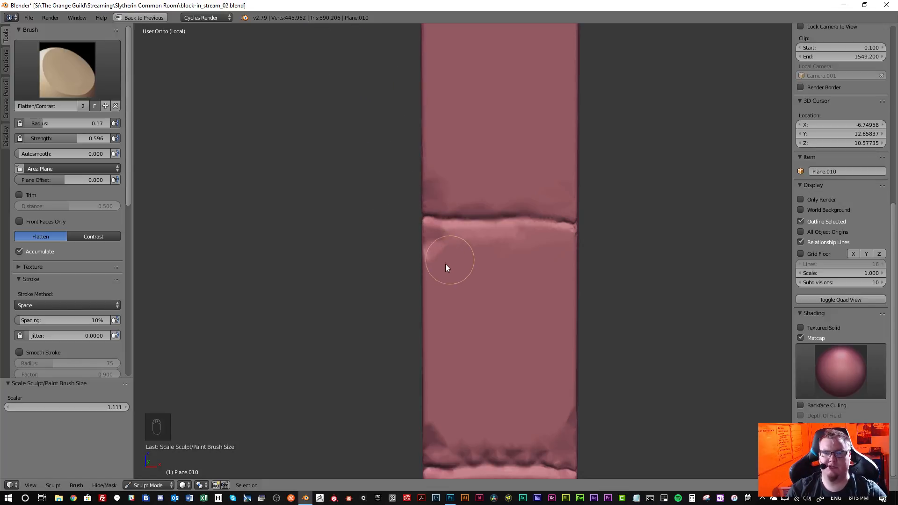
mouse_move(438, 262)
left_mouse_down("shift")
mouse_move(532, 240)
mouse_move(448, 243)
mouse_move(539, 249)
left_mouse_up("shift")
- Flatten and smooth the jagged facets and raised corner folds around the lowest brick joint of the arch leg
scroll(497, 277, "down", 4)
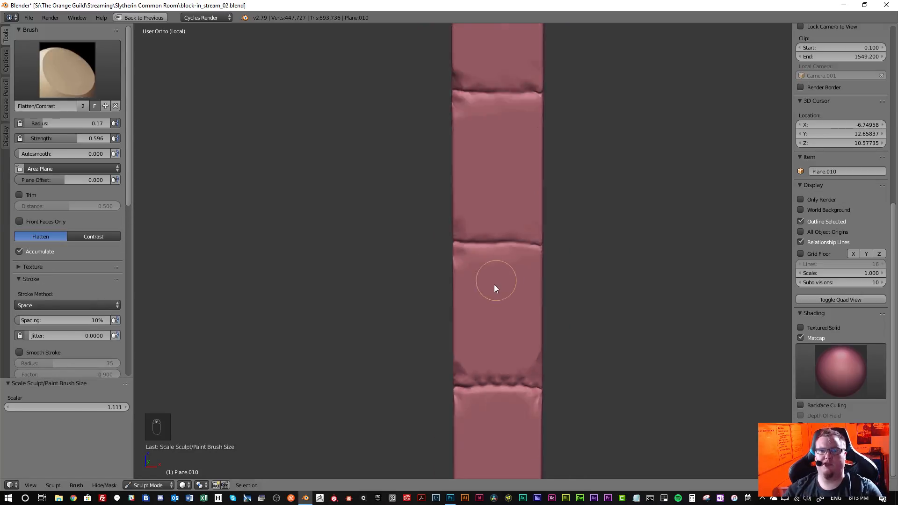
middle_click_drag(495, 261, 492, 180, "shift")
scroll(492, 180, "up", 2)
scroll(492, 179, "up", 4)
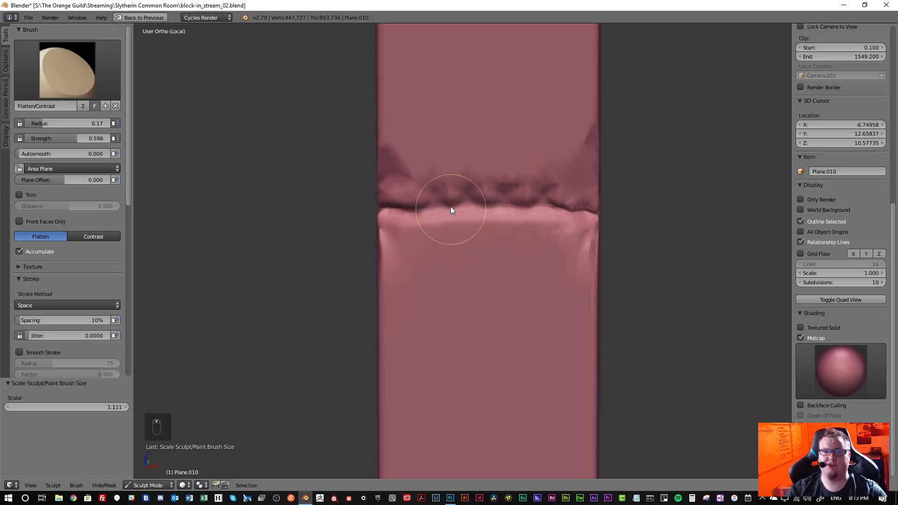
left_click_drag(405, 165, 540, 182)
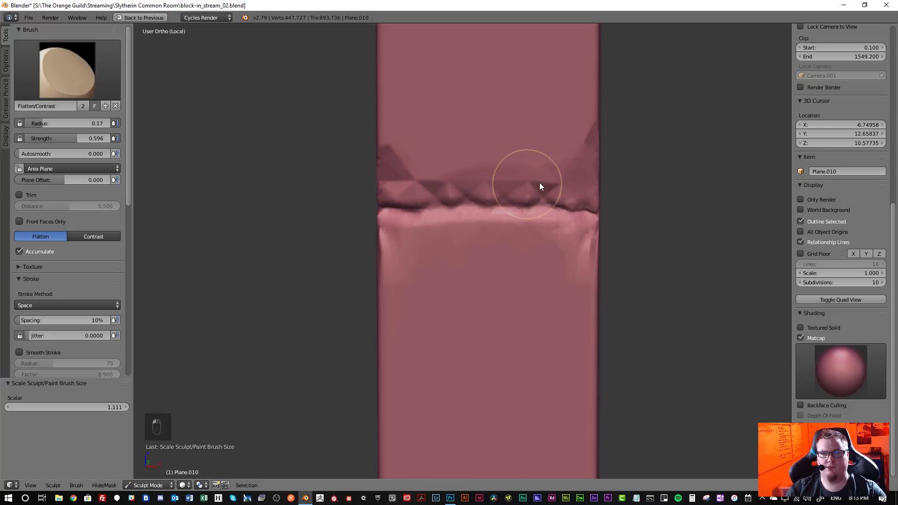
mouse_move(463, 183)
left_mouse_down("shift")
mouse_move(558, 184)
mouse_move(423, 182)
mouse_move(401, 167)
mouse_move(399, 181)
left_mouse_up("shift")
mouse_move(565, 146)
left_mouse_down("shift")
mouse_move(584, 132)
mouse_move(583, 99)
mouse_move(585, 128)
mouse_move(585, 109)
left_mouse_up("shift")
mouse_move(579, 229)
left_mouse_down()
mouse_move(581, 257)
mouse_move(569, 258)
mouse_move(576, 281)
left_mouse_up()
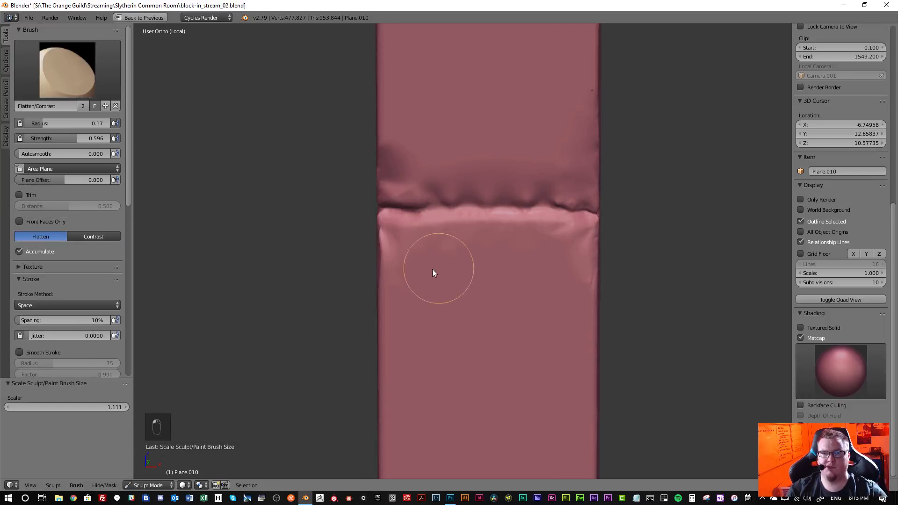
mouse_move(397, 269)
left_mouse_down()
mouse_move(397, 244)
mouse_move(412, 243)
left_mouse_up()
- Symmetrize the whole arch sculpt in the -X to +X direction and save the blend file
scroll(448, 287, "down", 10)
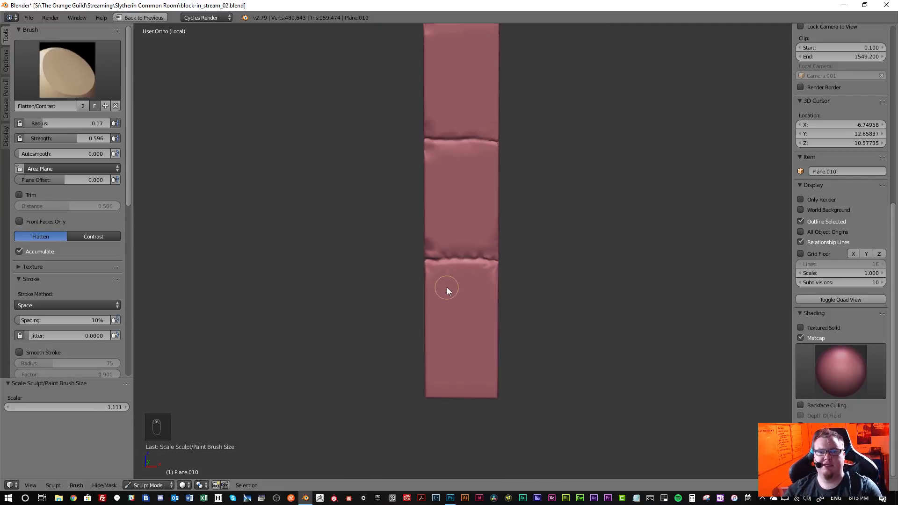
middle_click_drag(543, 269, 440, 341, "shift")
middle_click_drag(462, 273, 463, 304, "shift")
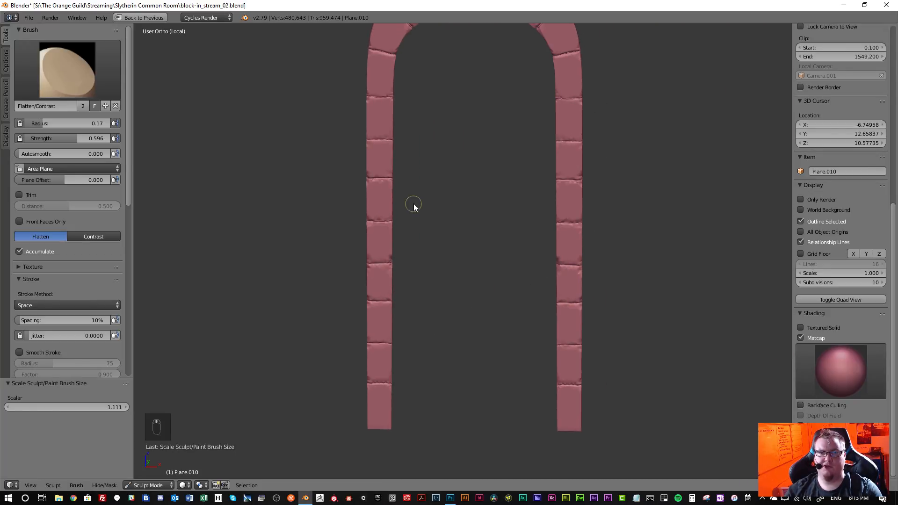
scroll(516, 199, "down", 4)
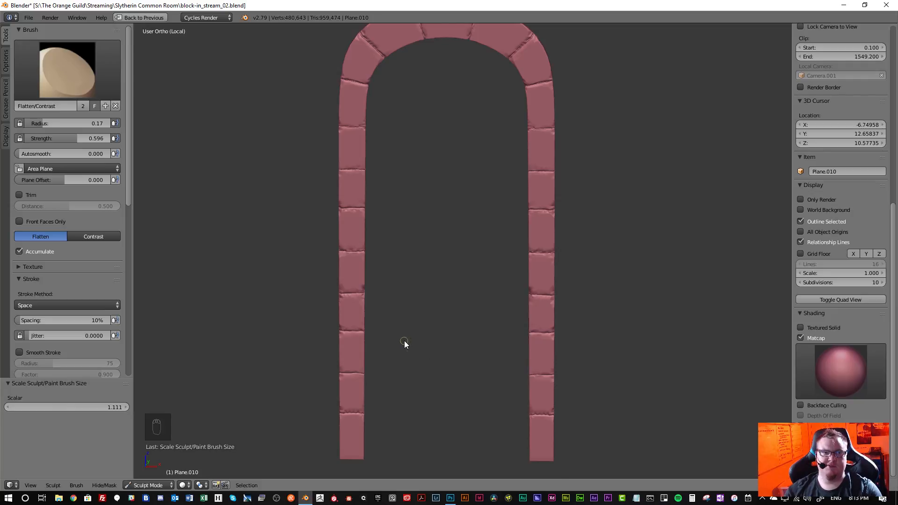
scroll(57, 261, "down", 6)
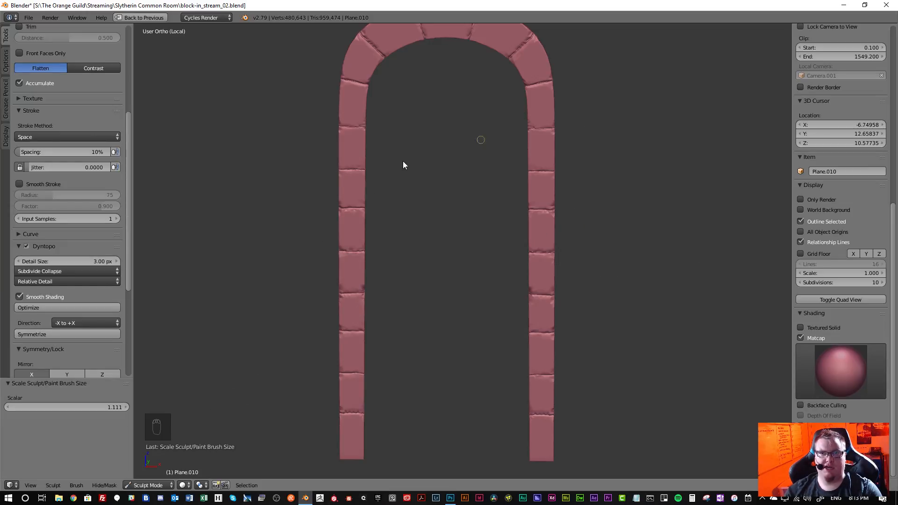
scroll(520, 191, "down", 3)
scroll(498, 197, "up", 2)
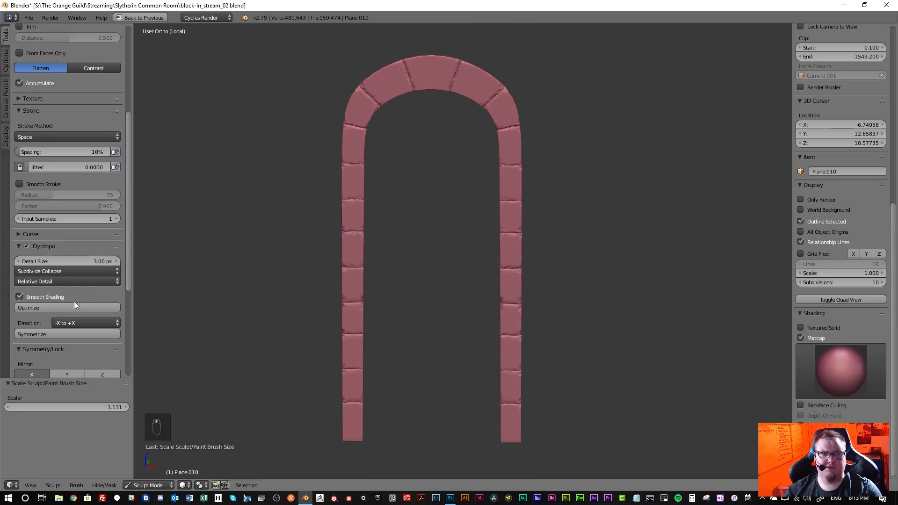
left_click(51, 335)
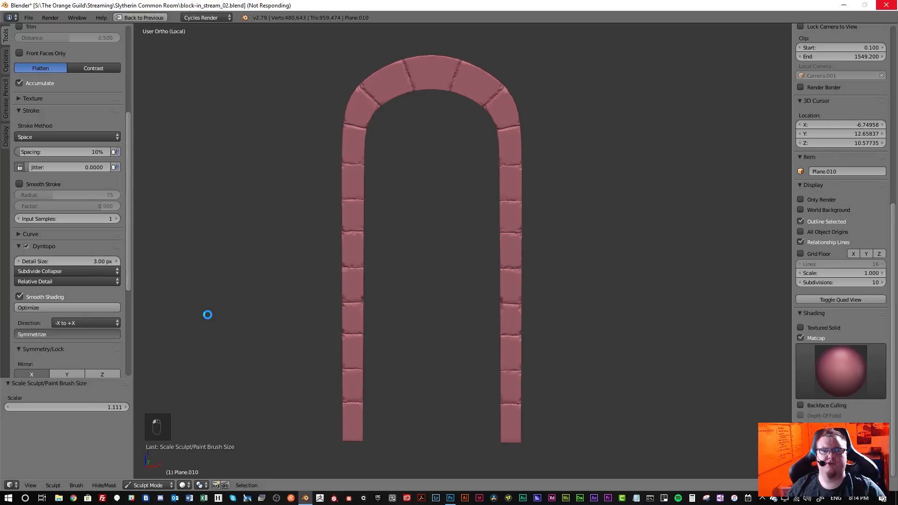
left_click(28, 18)
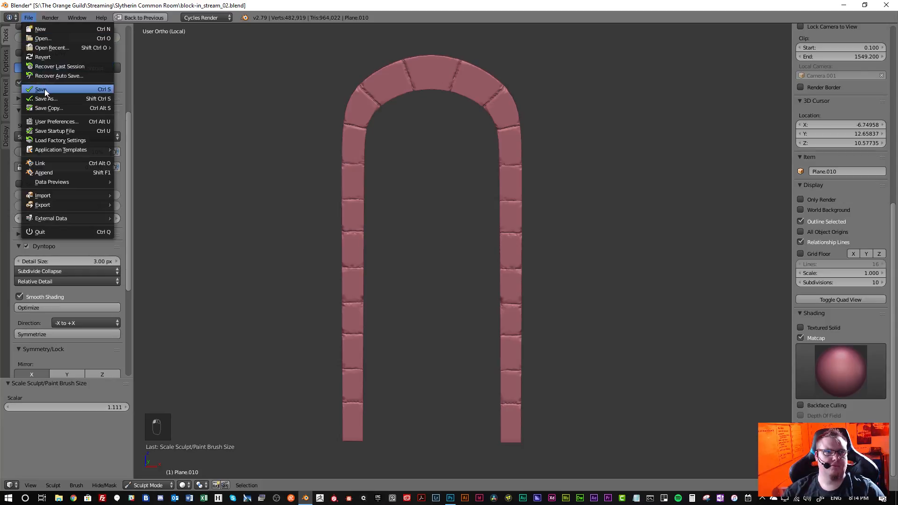
left_click(81, 91)
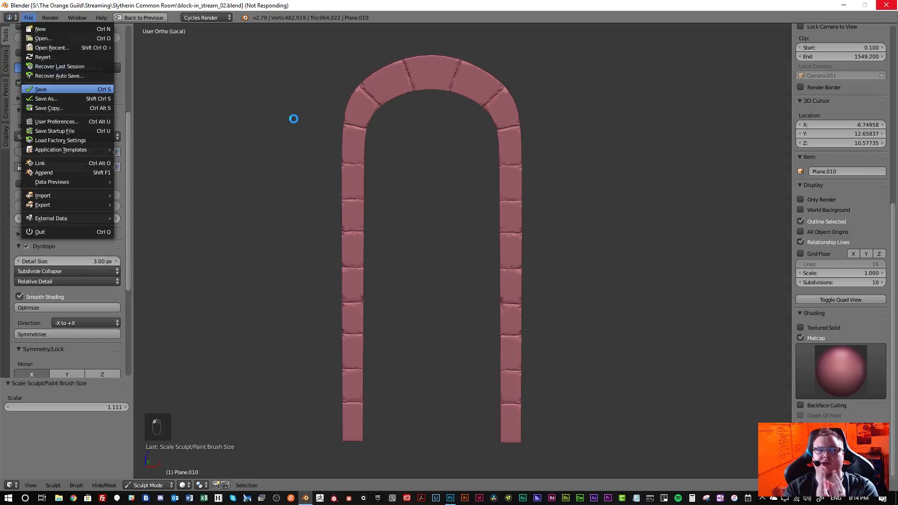
- Set the Dyntopo detail size to 6 px, leaving the refine method at Subdivide Collapse
left_click(72, 271)
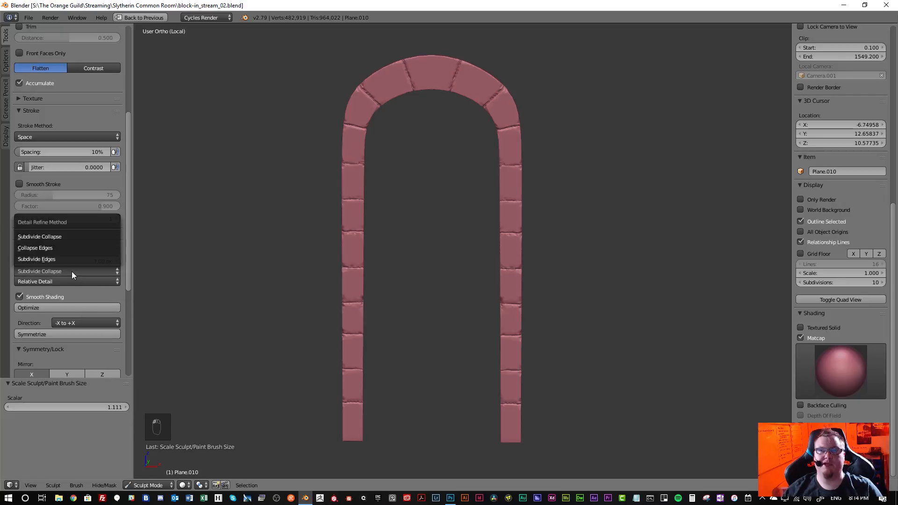
left_click(72, 272)
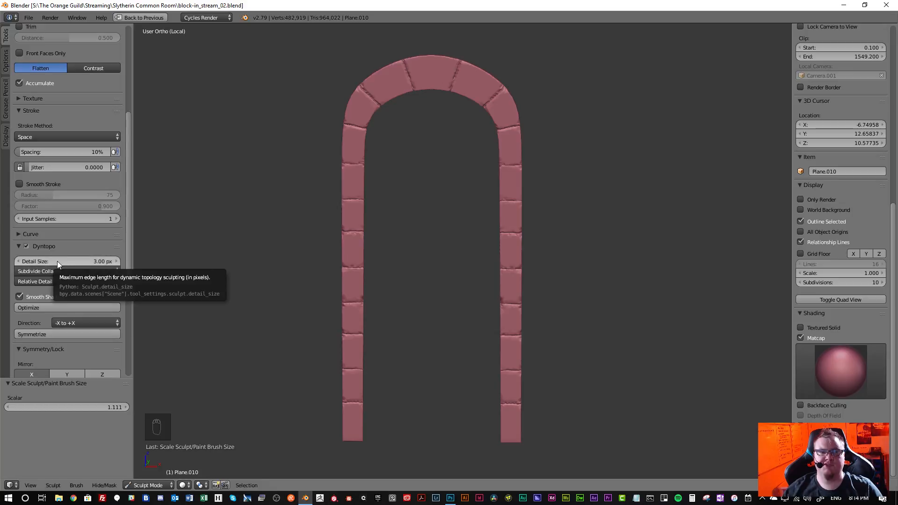
left_click(88, 262)
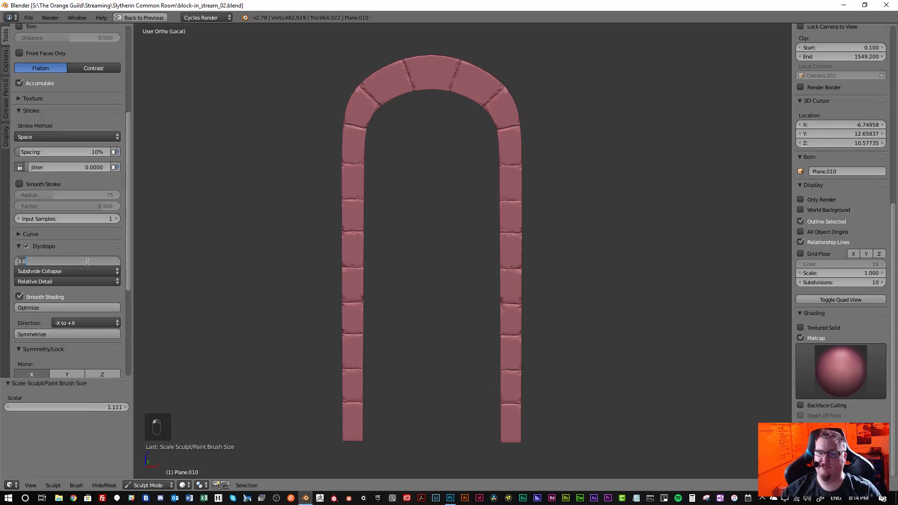
type("6")
key("Return")
- Examine the mesh density of the arch's leg and curved top in wireframe, comparing it with the solid view
scroll(311, 299, "up", 5)
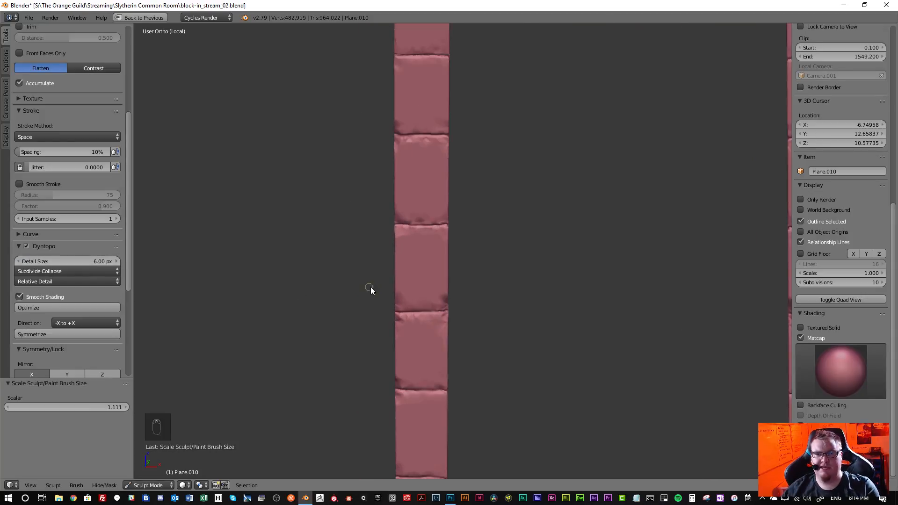
scroll(417, 284, "up", 8)
key("z")
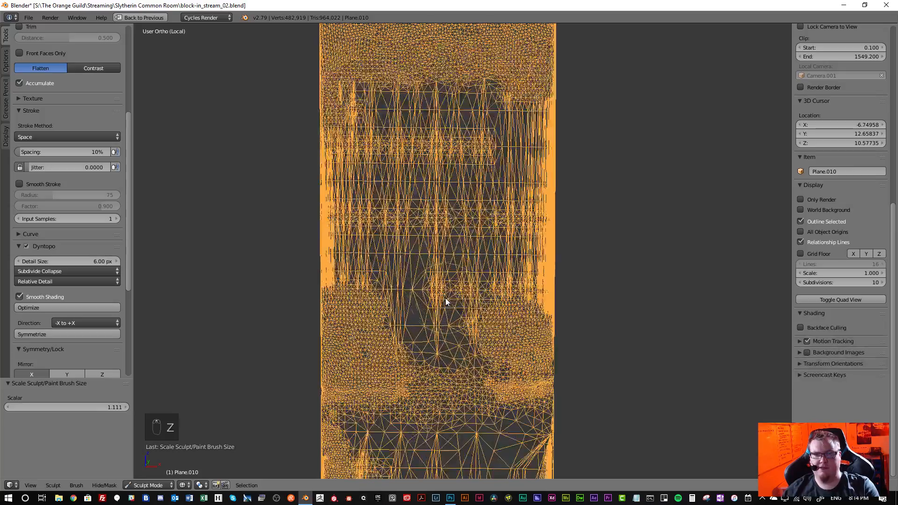
scroll(446, 300, "down", 4)
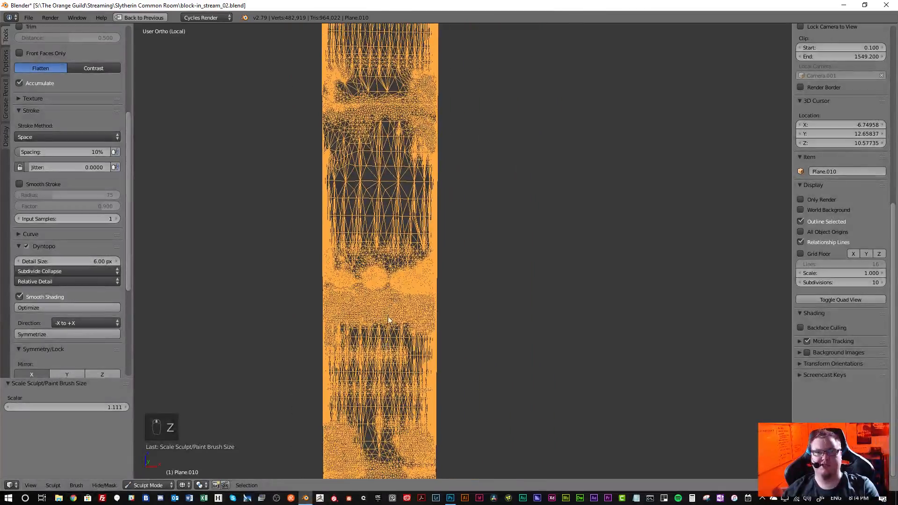
scroll(388, 321, "down", 9)
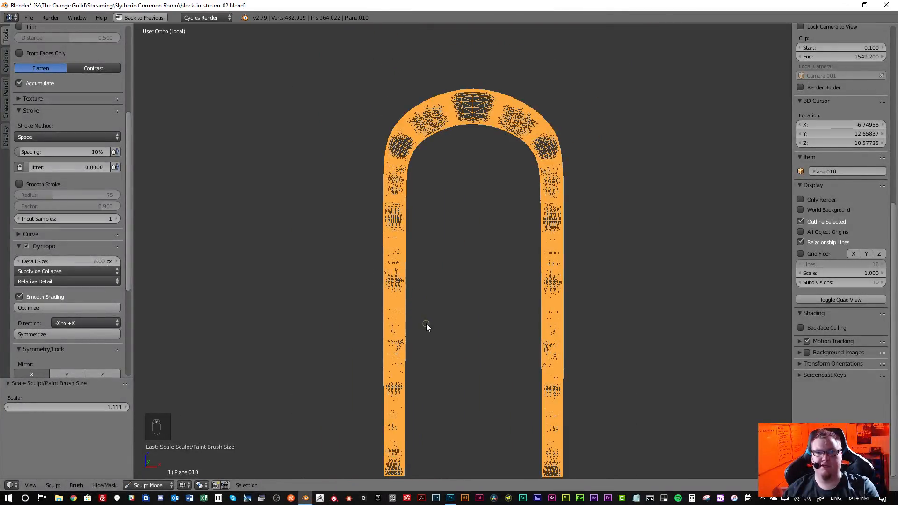
scroll(412, 197, "up", 8)
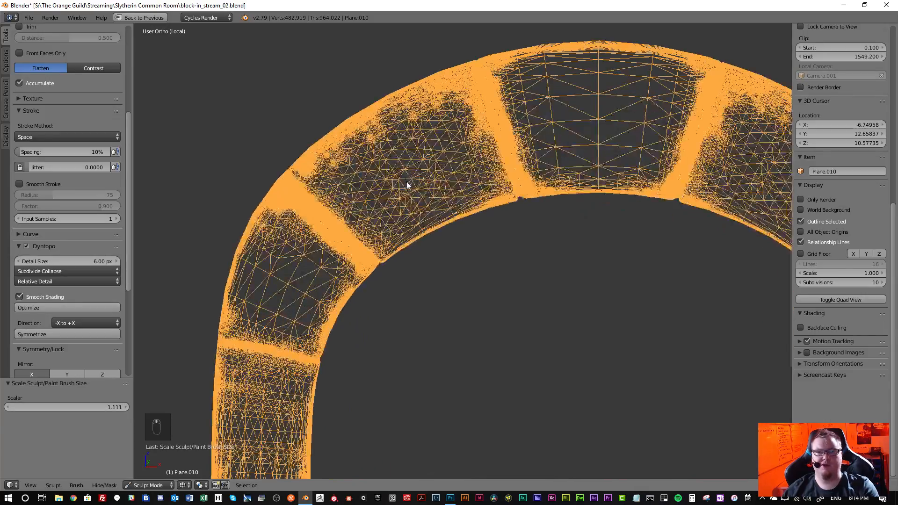
scroll(407, 196, "up", 4)
key("z")
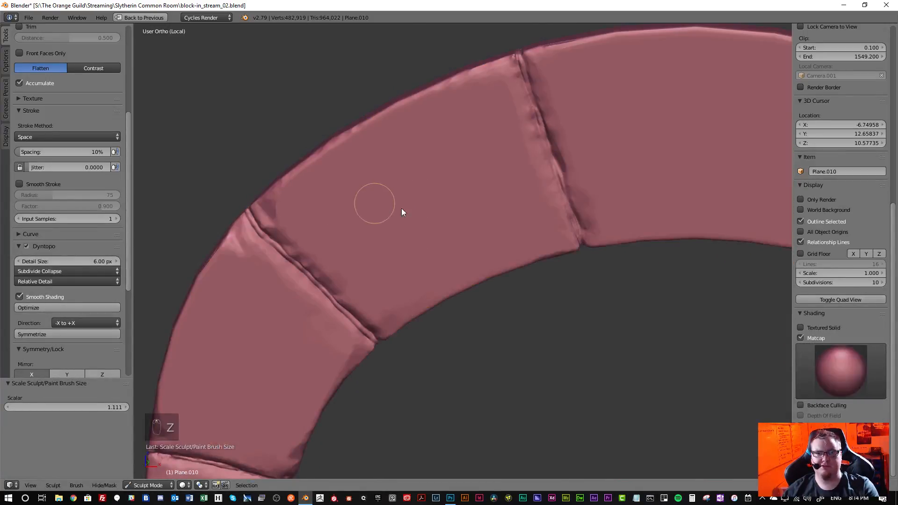
key("z")
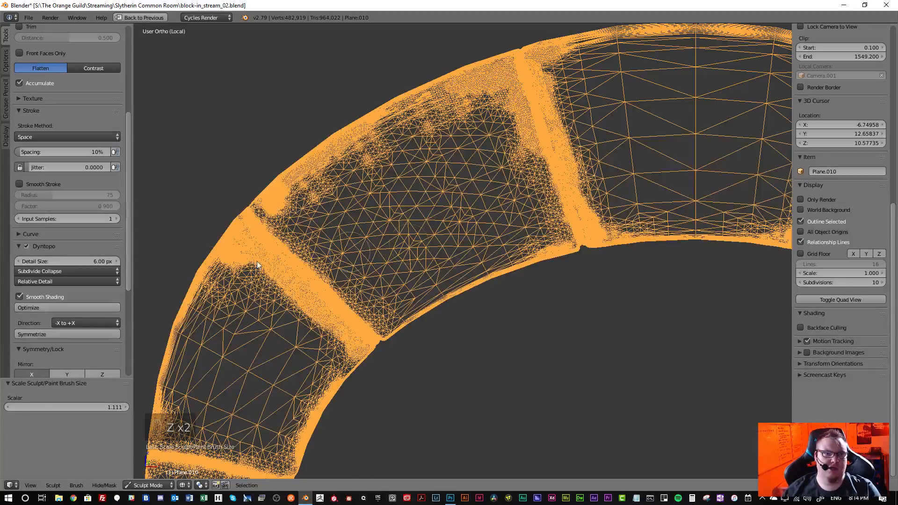
- Set the Dyntopo detail size to 12 px and try a flatten stroke on the stone left of the keystone
left_click(92, 262)
type("12")
key("Return")
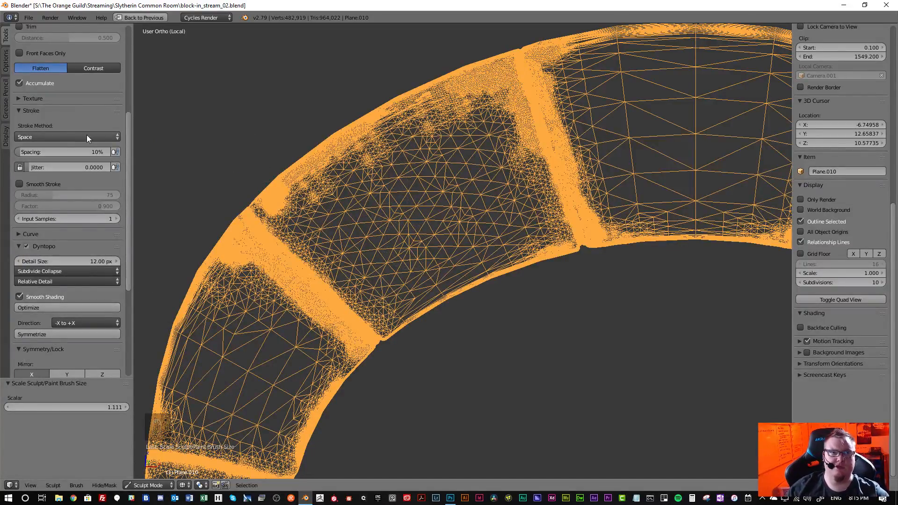
scroll(86, 135, "up", 6)
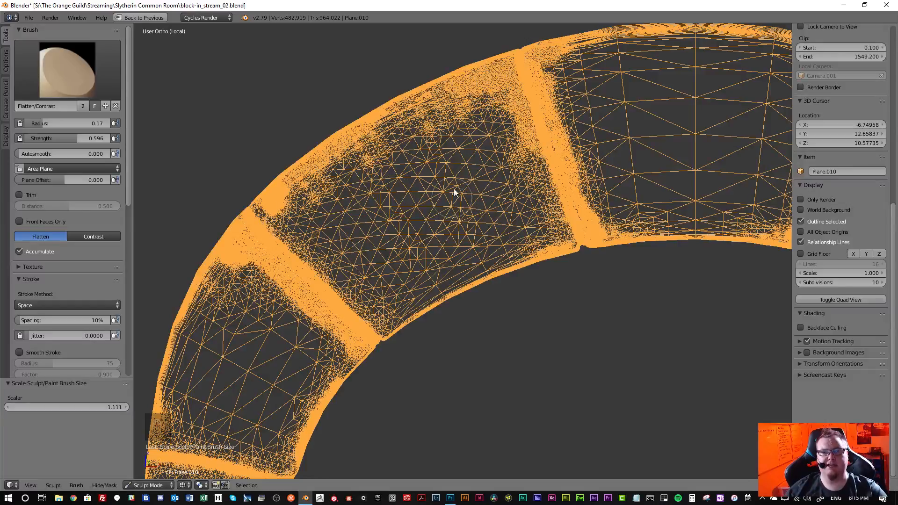
scroll(73, 295, "down", 8)
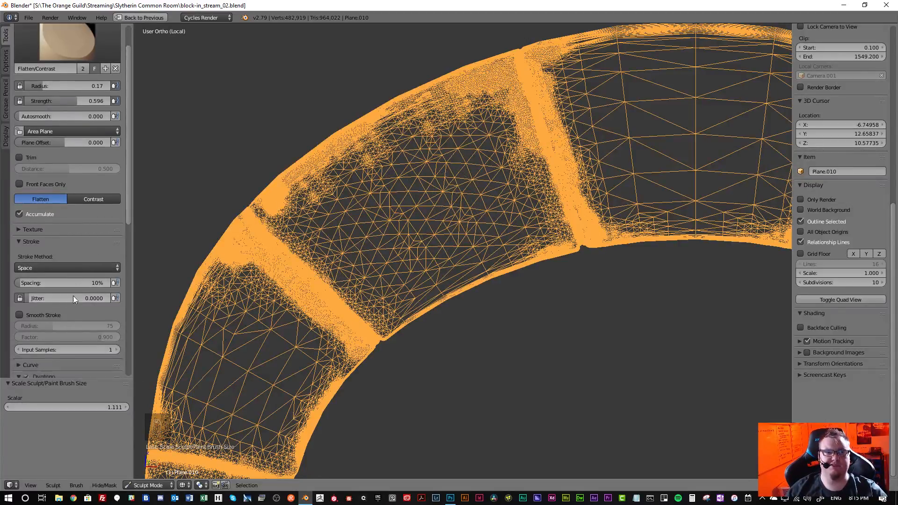
scroll(74, 295, "down", 1)
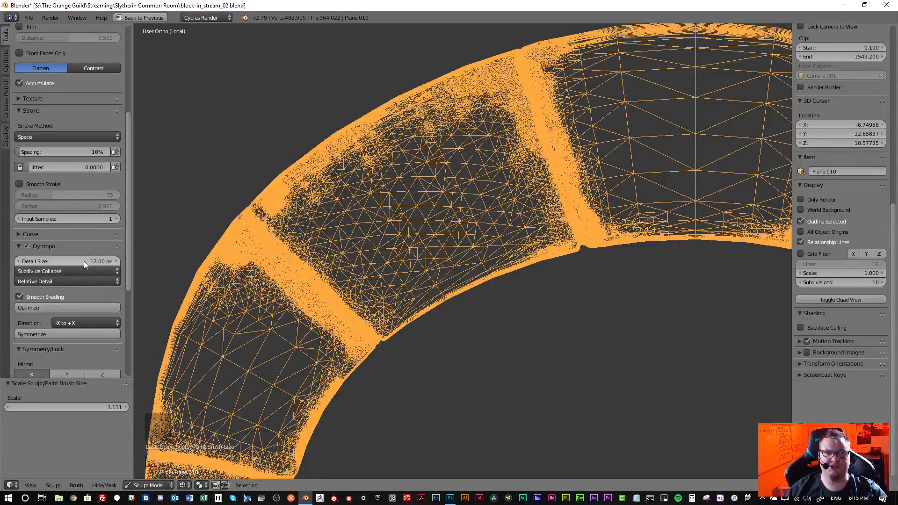
left_click_drag(453, 193, 446, 218)
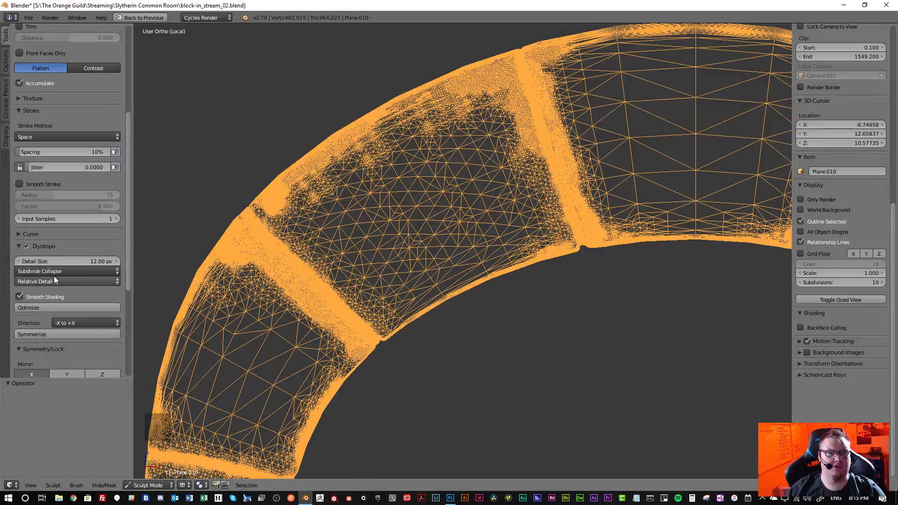
- Set the Dyntopo detail size to 30 px and coarsen the face mesh of the stone left of the keystone with flatten strokes
left_click(71, 262)
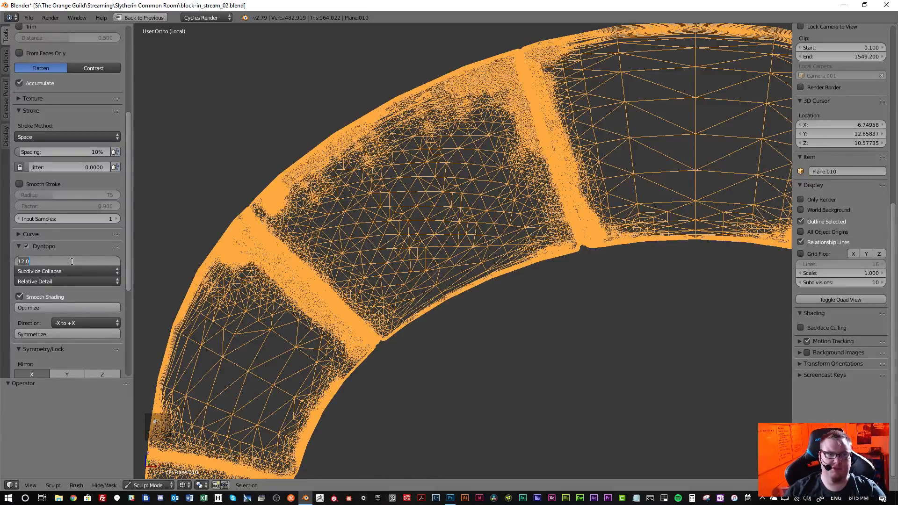
type("30")
key("Return")
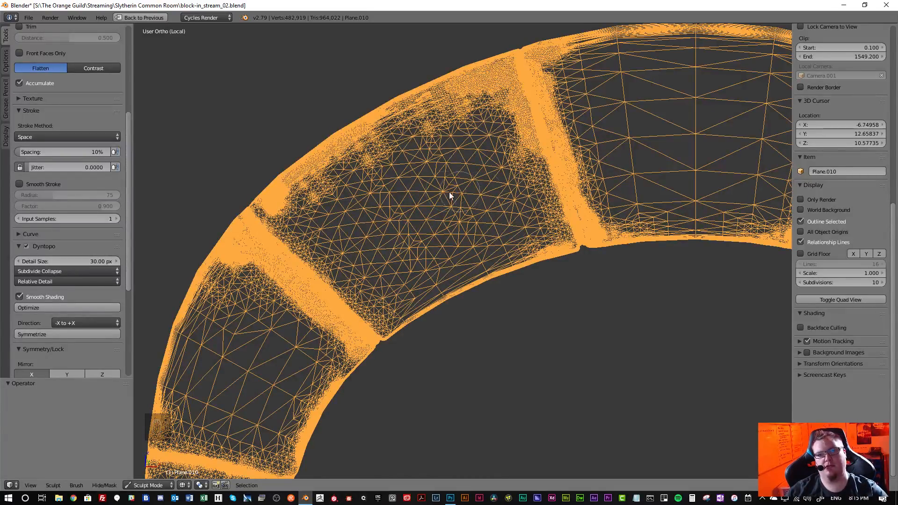
mouse_move(450, 193)
left_mouse_down()
mouse_move(459, 214)
mouse_move(403, 215)
mouse_move(410, 246)
mouse_move(363, 207)
mouse_move(383, 172)
mouse_move(375, 177)
left_mouse_up()
mouse_move(428, 147)
left_mouse_down()
mouse_move(449, 132)
mouse_move(496, 175)
mouse_move(510, 167)
mouse_move(461, 129)
mouse_move(436, 148)
mouse_move(447, 199)
left_mouse_up()
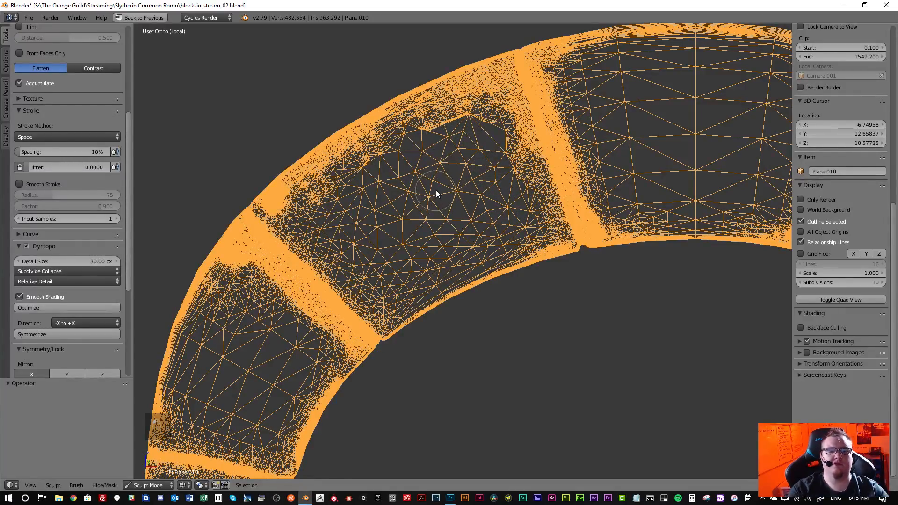
- In solid view, flatten and smooth away the small surface artifacts on the face of the stone left of the keystone
key("z")
mouse_move(469, 147)
left_mouse_down()
mouse_move(443, 127)
mouse_move(472, 132)
left_mouse_up()
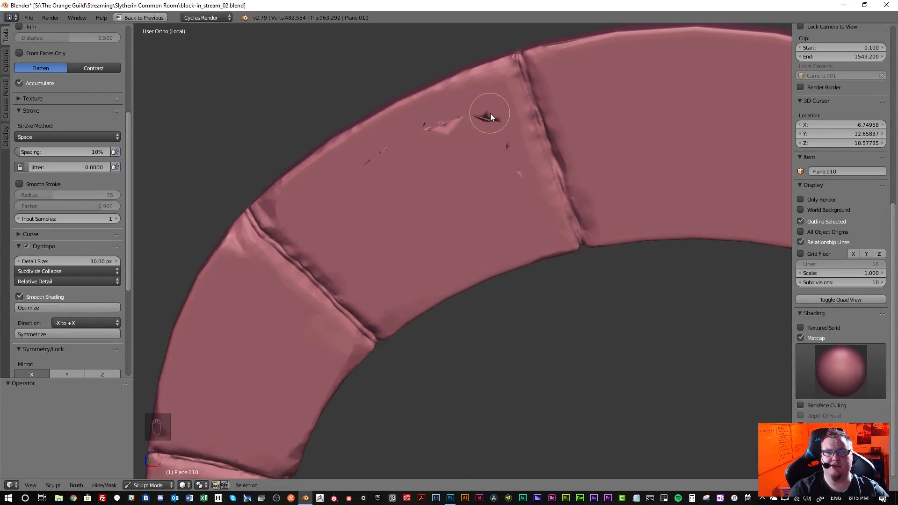
mouse_move(450, 120)
left_mouse_down()
mouse_move(407, 156)
mouse_move(456, 122)
mouse_move(492, 124)
left_mouse_up()
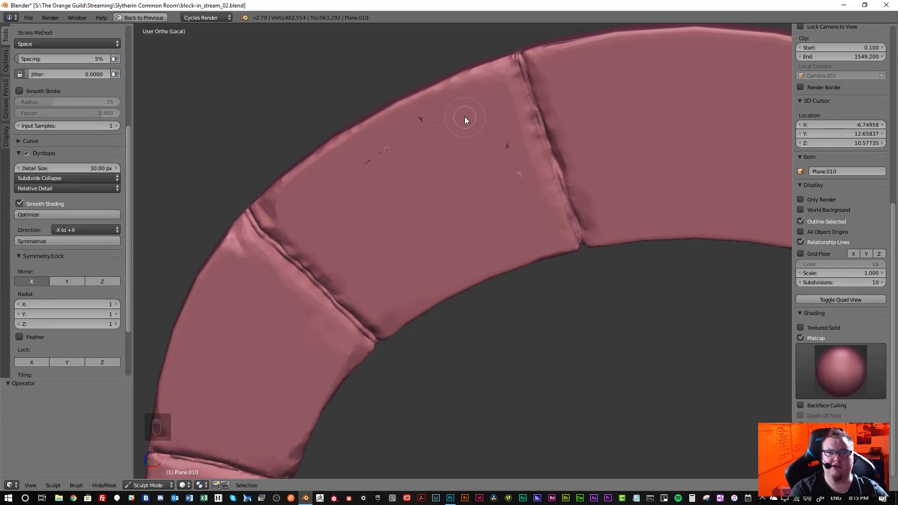
left_click_drag(510, 156, 517, 179, "shift")
left_click_drag(439, 138, 425, 127, "shift")
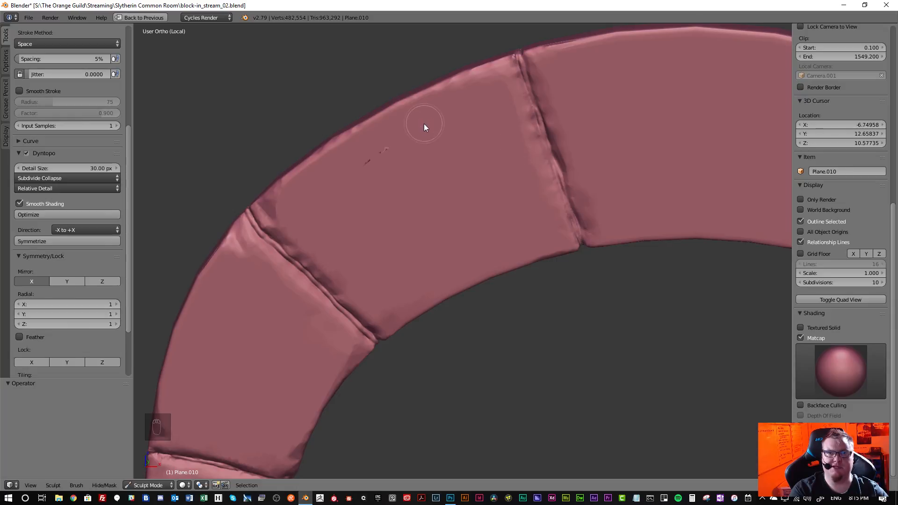
left_click_drag(368, 174, 354, 173, "shift")
key("shift+t")
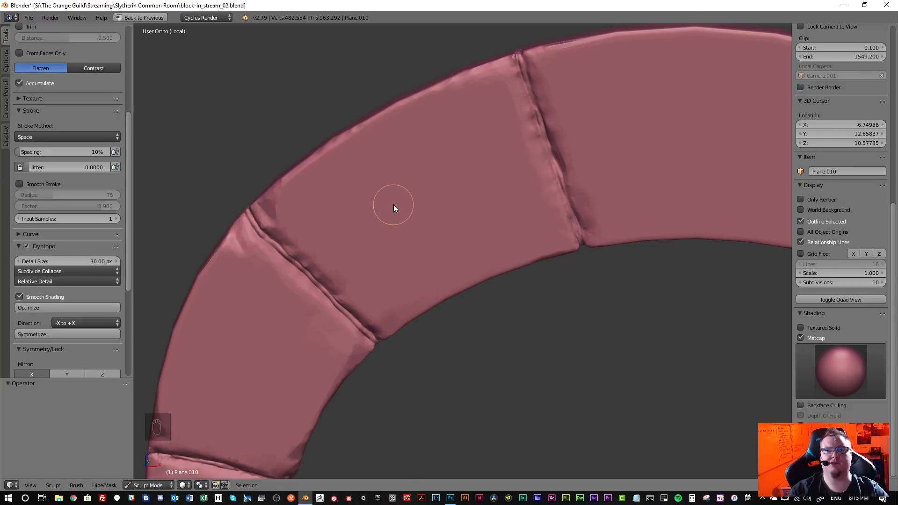
- Examine the whole arch from its curved top down to the base of both legs
scroll(395, 199, "down", 3)
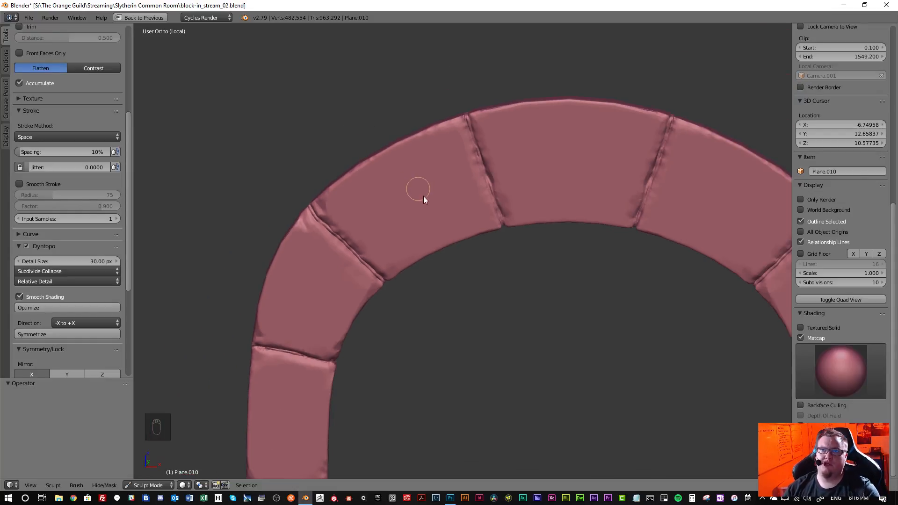
scroll(423, 195, "down", 6)
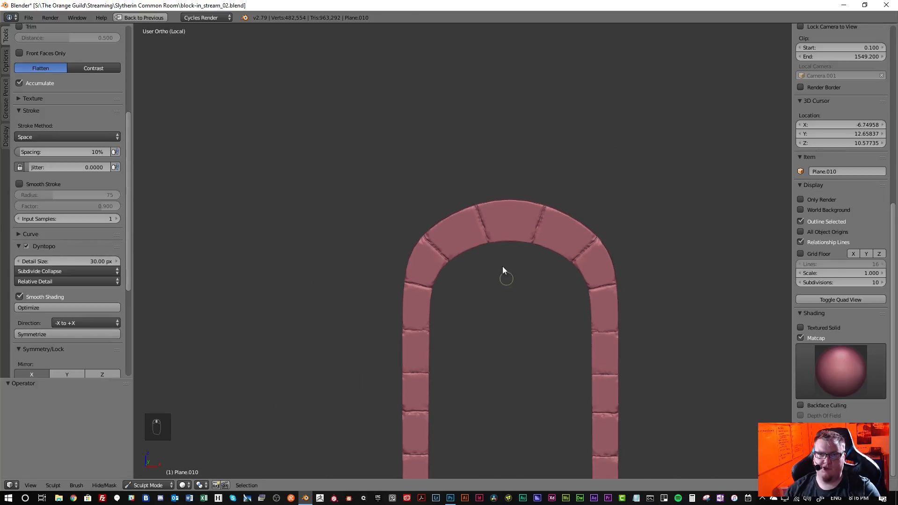
middle_click_drag(501, 272, 453, 149, "shift")
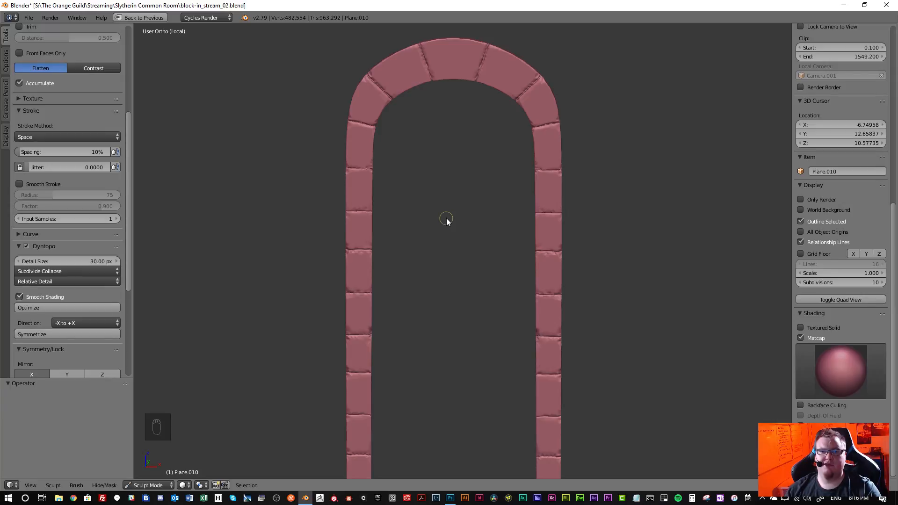
scroll(446, 218, "down", 1)
middle_click_drag(453, 245, 449, 227, "shift")
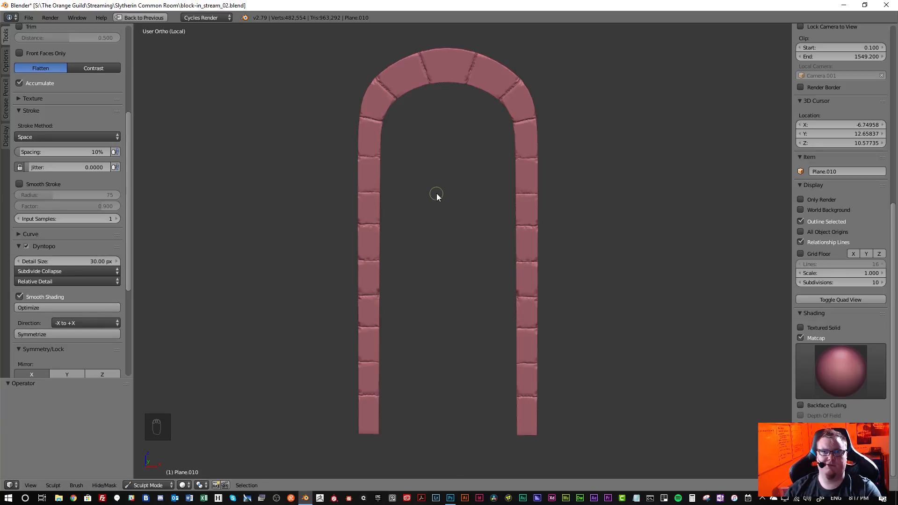
middle_click_drag(436, 192, 417, 248, "shift")
scroll(428, 247, "down", 2)
scroll(430, 254, "up", 5)
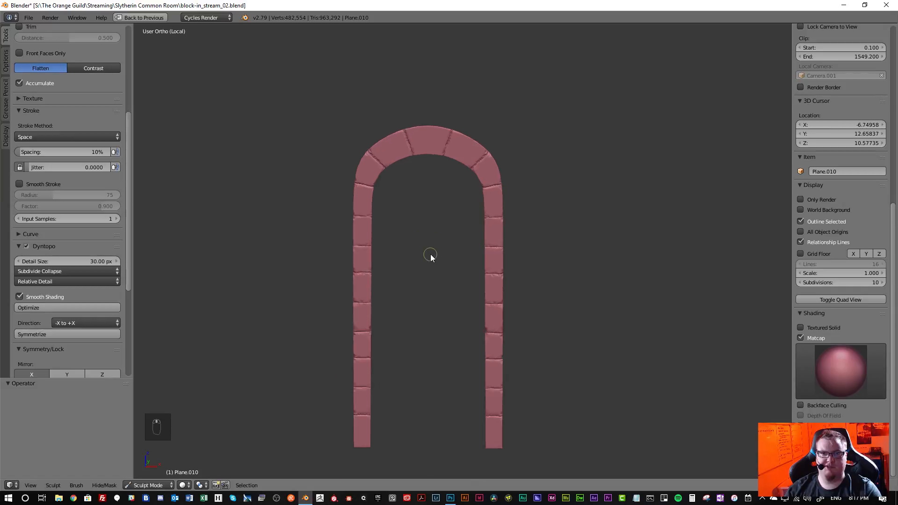
- Examine the sculpted stone joints along the arch's left leg, both close up and against the right leg
mouse_move(395, 161)
middle_mouse_down("shift")
mouse_move(431, 246)
mouse_move(422, 105)
middle_mouse_up("shift")
middle_click_drag(424, 294, 449, 135, "shift")
scroll(385, 231, "up", 3)
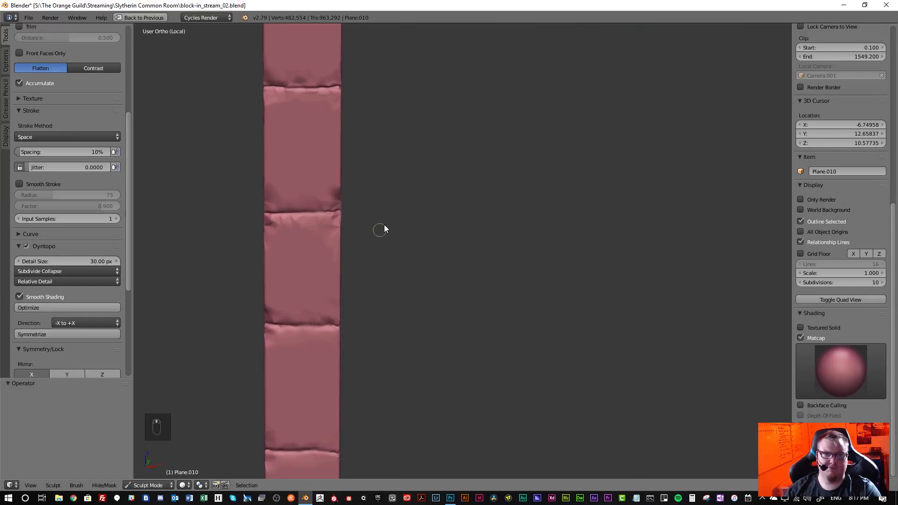
middle_click_drag(381, 231, 458, 194, "shift")
scroll(445, 149, "down", 5)
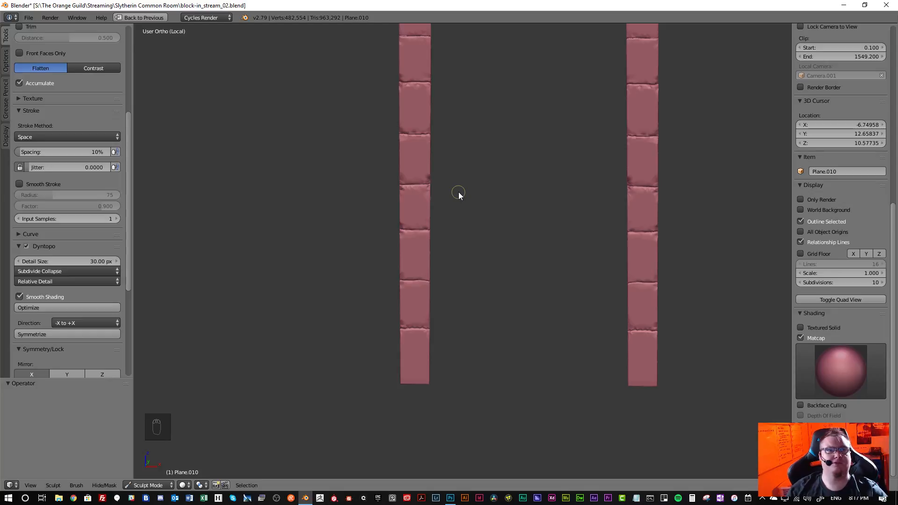
scroll(70, 253, "down", 3)
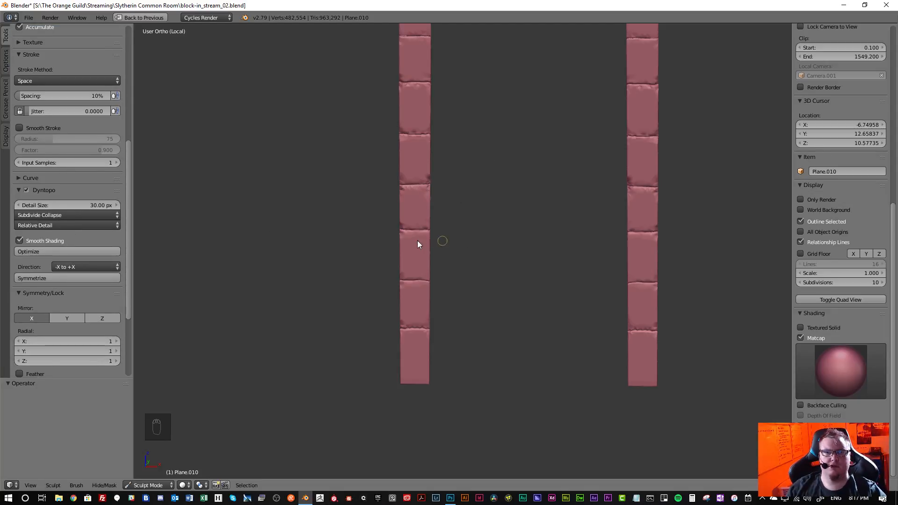
scroll(419, 238, "up", 6)
scroll(425, 233, "down", 4)
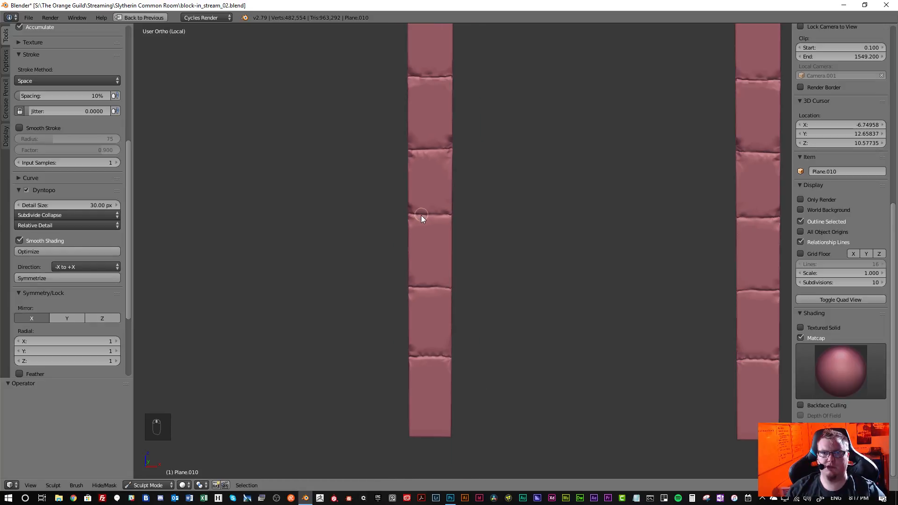
mouse_move(414, 218)
middle_mouse_down("shift")
mouse_move(404, 384)
mouse_move(404, 278)
middle_mouse_up("shift")
scroll(406, 206, "up", 3)
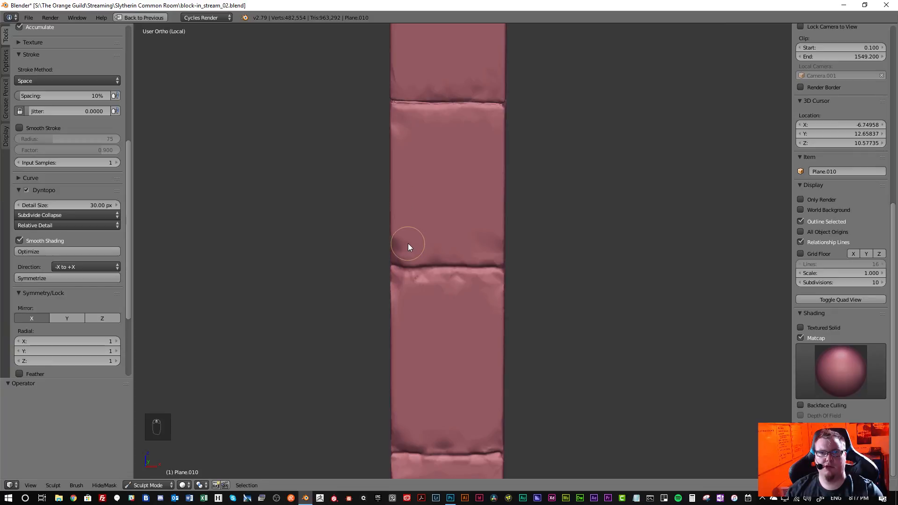
scroll(408, 244, "down", 4)
middle_click_drag(427, 247, 403, 120, "shift")
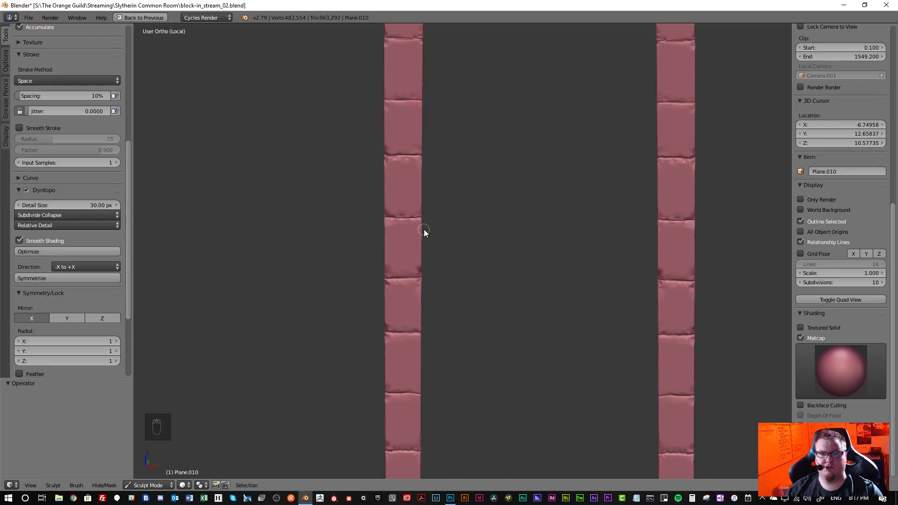
scroll(424, 229, "down", 3)
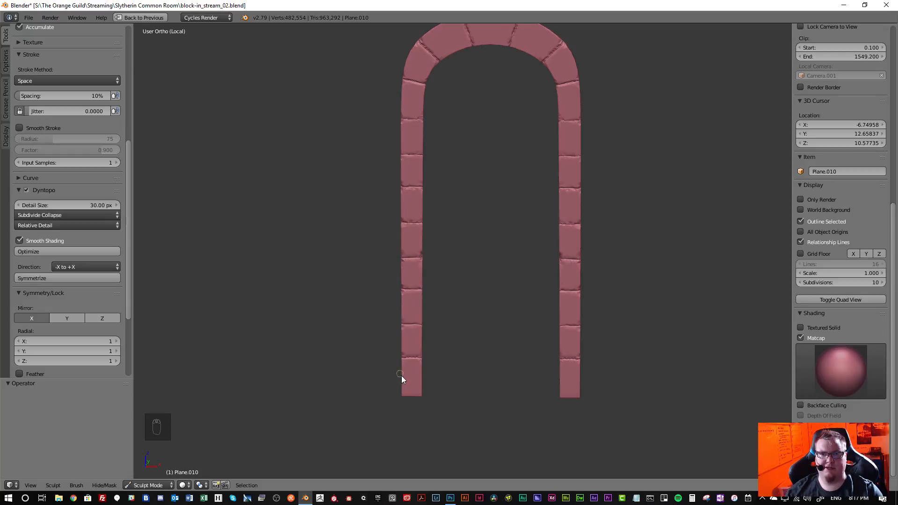
- Examine the joints and stone faces of the arch's curved top, close up around the stone left of the keystone
scroll(409, 288, "up", 2)
middle_click_drag(427, 235, 410, 293, "shift")
middle_click_drag(403, 186, 387, 358, "shift")
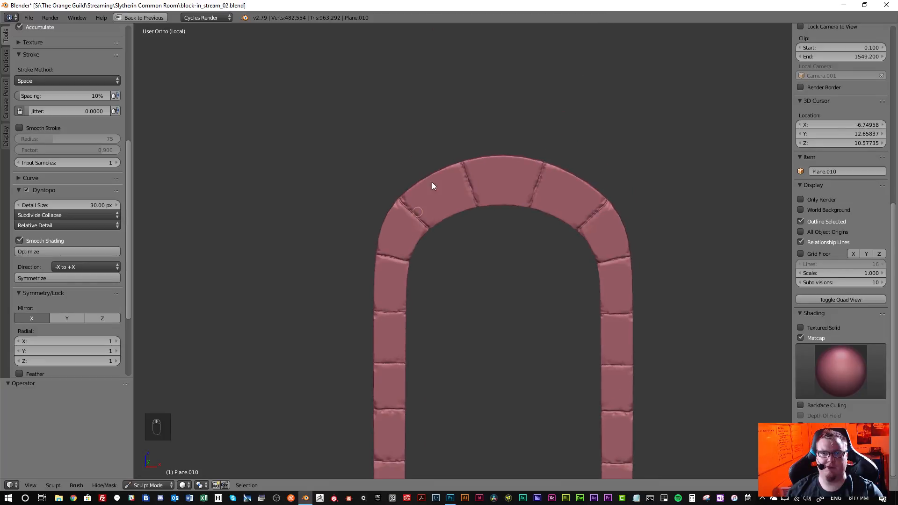
middle_click_drag(431, 183, 429, 196, "shift")
scroll(438, 211, "up", 5)
scroll(473, 198, "up", 1)
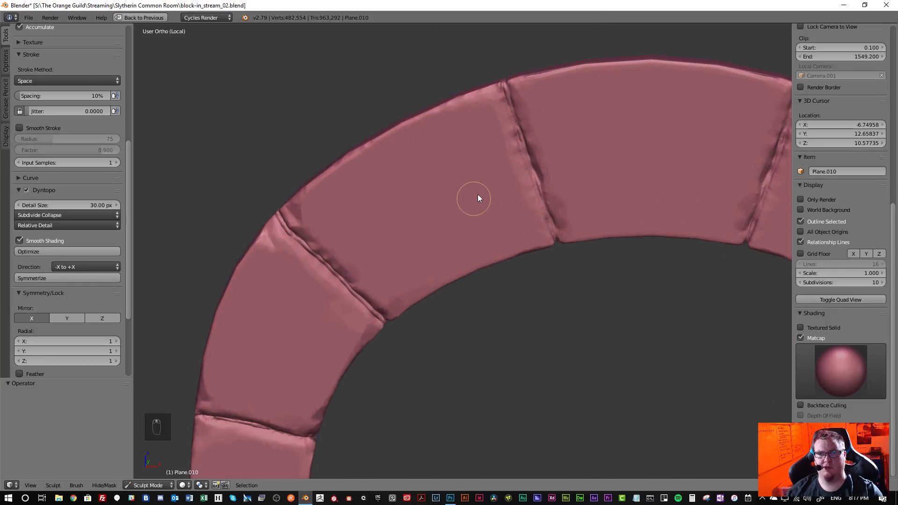
scroll(396, 237, "up", 3)
scroll(427, 214, "up", 2)
scroll(426, 214, "down", 6)
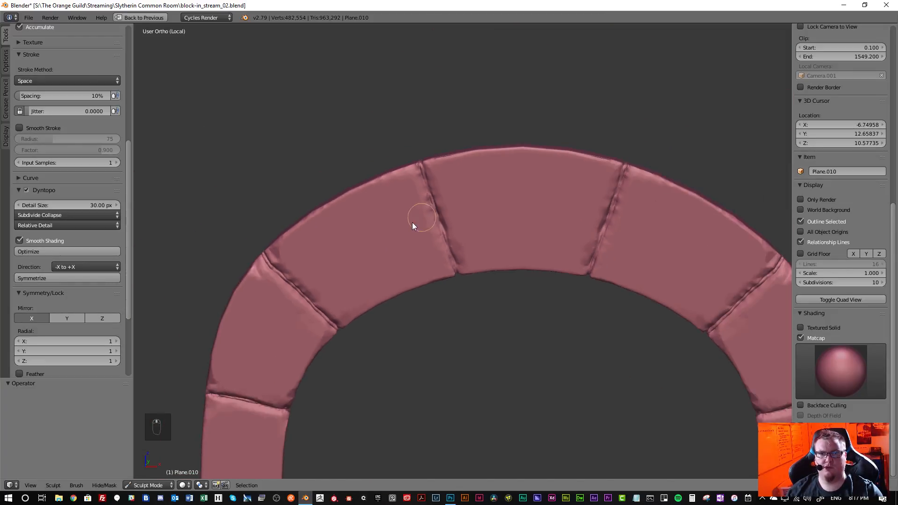
middle_click_drag(405, 228, 444, 191, "shift")
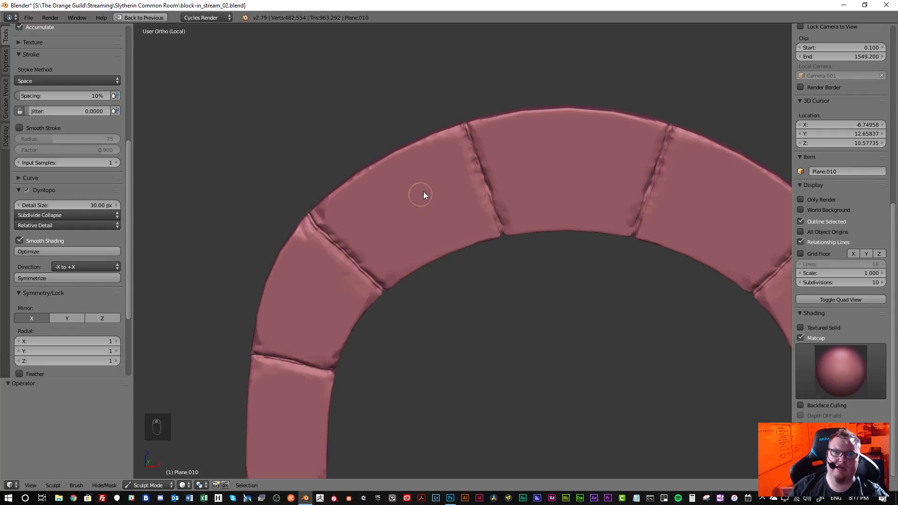
- Switch to the SculptDraw brush, set its strength to 0.522 and try a stroke on the stone left of the keystone
scroll(60, 123, "up", 10)
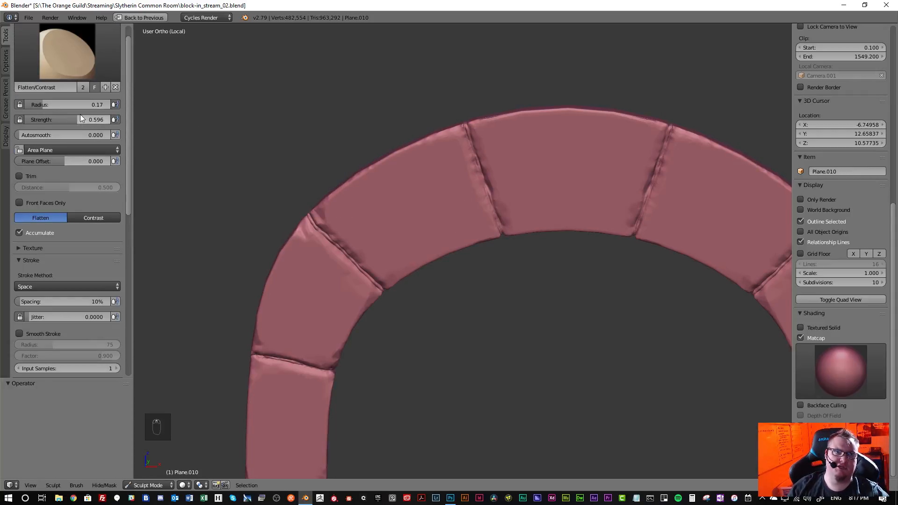
left_click(79, 81)
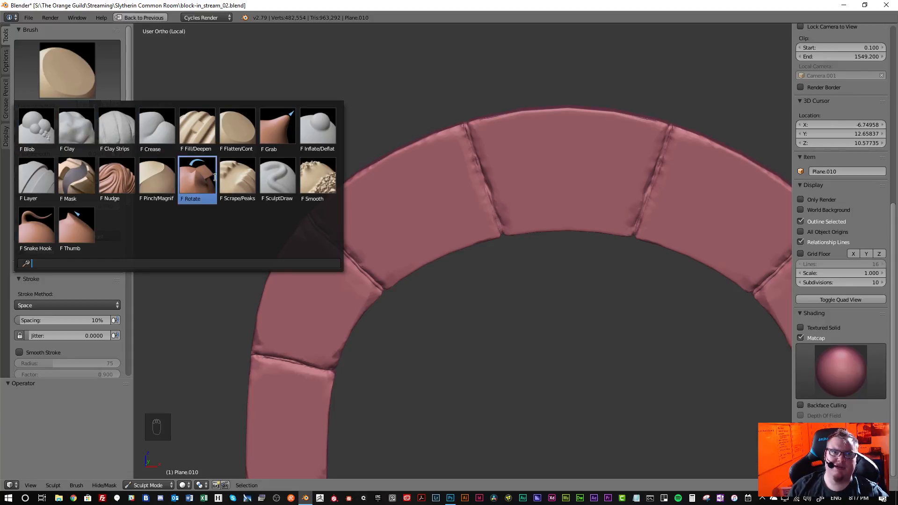
left_click(277, 180)
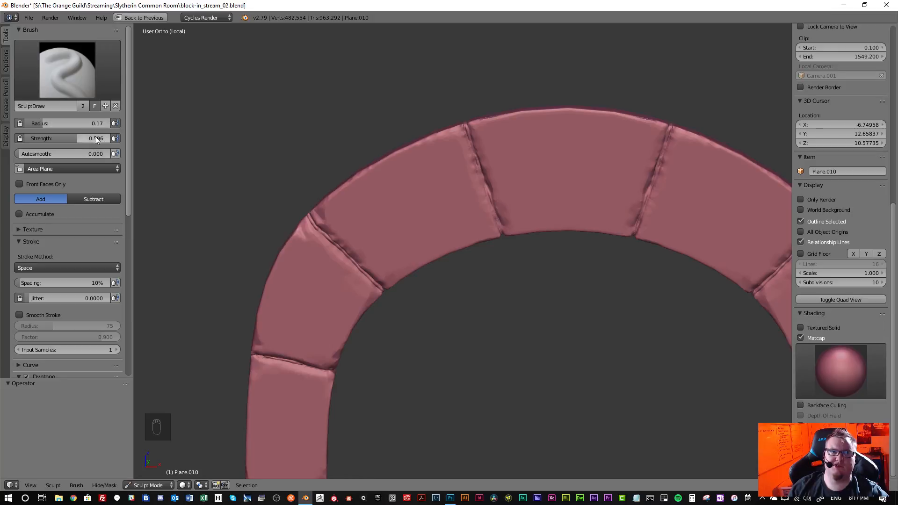
mouse_move(104, 141)
left_mouse_down()
mouse_move(66, 140)
mouse_move(106, 141)
left_mouse_up()
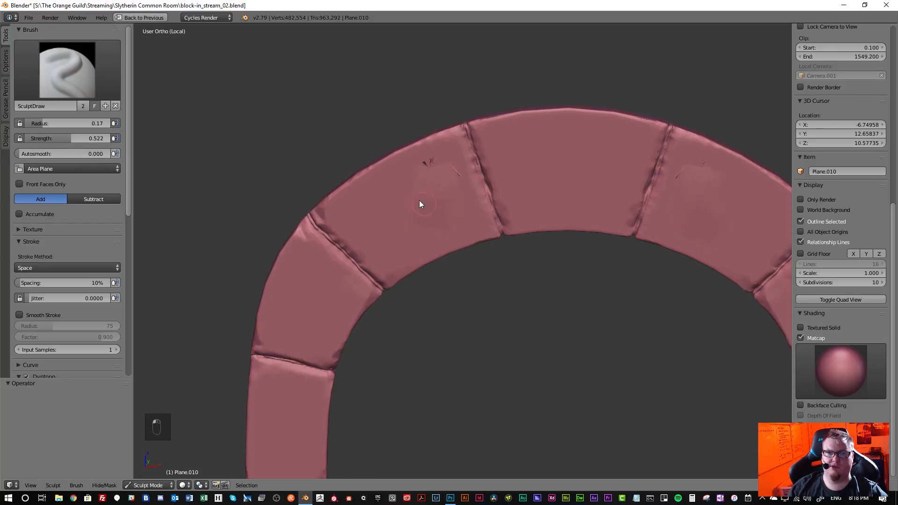
left_click_drag(420, 201, 405, 225)
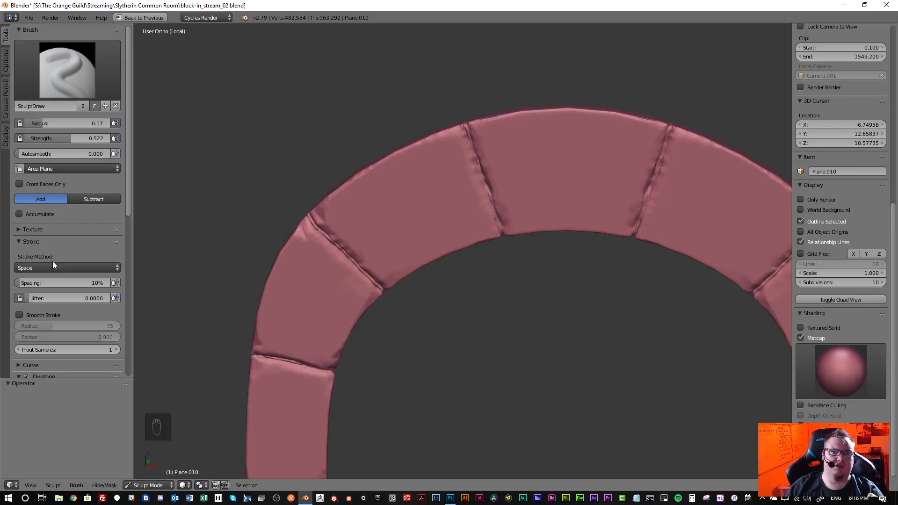
- Set the Dyntopo detail size to 6 px
scroll(58, 264, "down", 8)
left_click(68, 224)
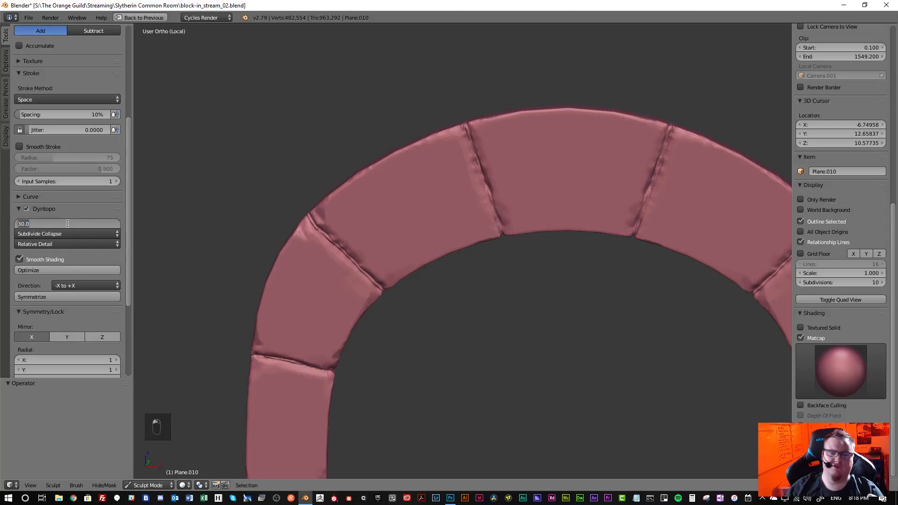
type("6")
key("Return")
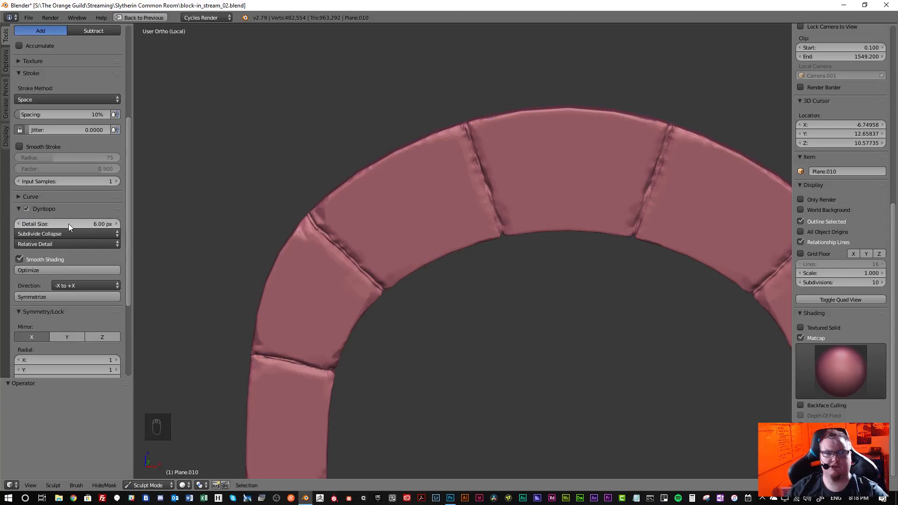
- Try a raised wavy SculptDraw stroke across the face of the stone left of the keystone
mouse_move(444, 187)
left_mouse_down()
mouse_move(427, 223)
mouse_move(406, 178)
mouse_move(390, 244)
mouse_move(402, 253)
left_mouse_up()
mouse_move(402, 253)
middle_mouse_down()
mouse_move(403, 210)
mouse_move(335, 229)
mouse_move(378, 248)
mouse_move(417, 200)
mouse_move(429, 203)
mouse_move(388, 194)
middle_mouse_up()
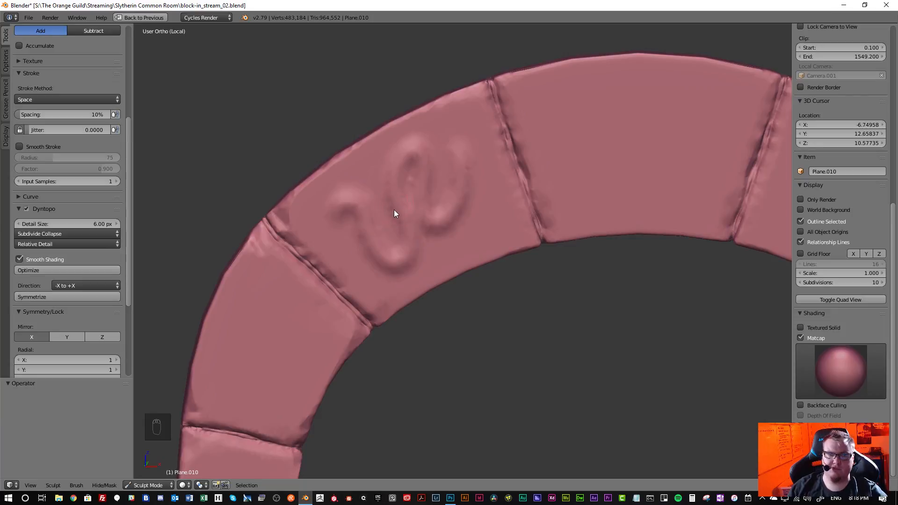
scroll(396, 212, "down", 3)
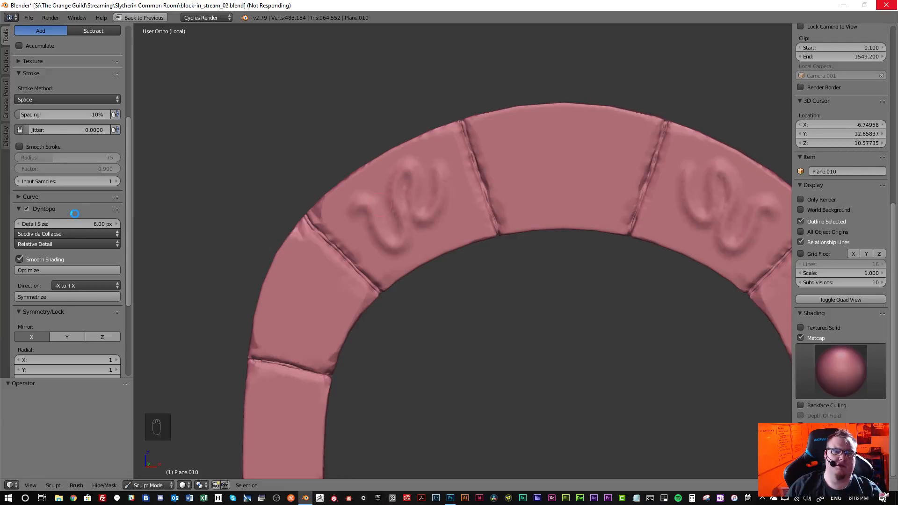
- Undo the wavy stroke, switch to the Clay brush and enlarge its radius to 0.36
scroll(75, 214, "up", 6)
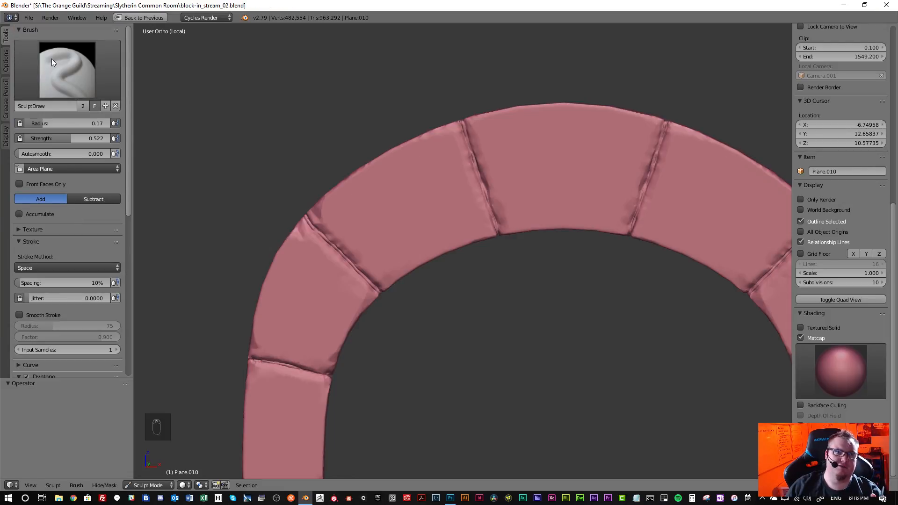
left_click(51, 58)
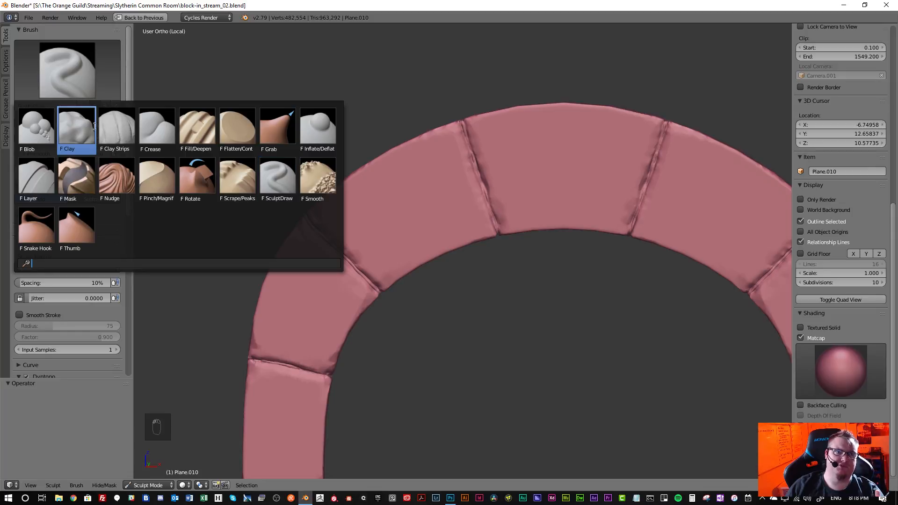
left_click(74, 136)
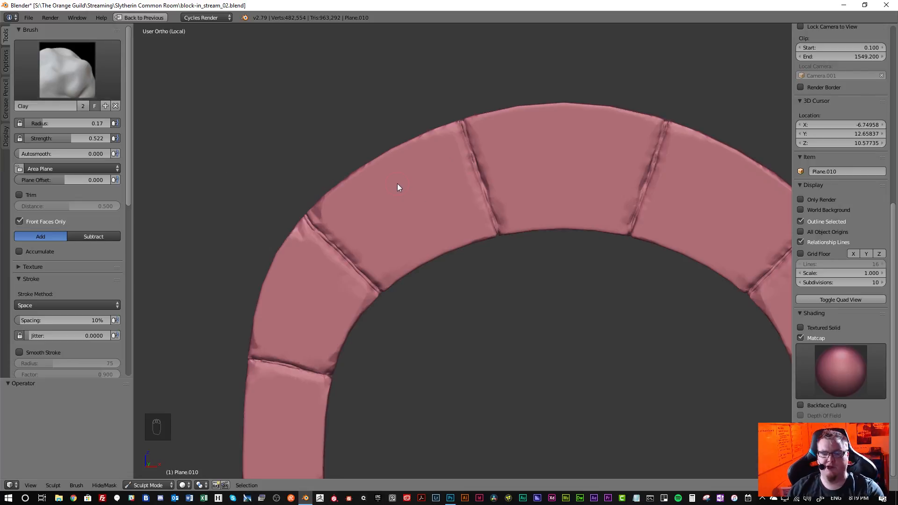
scroll(467, 203, "up", 4)
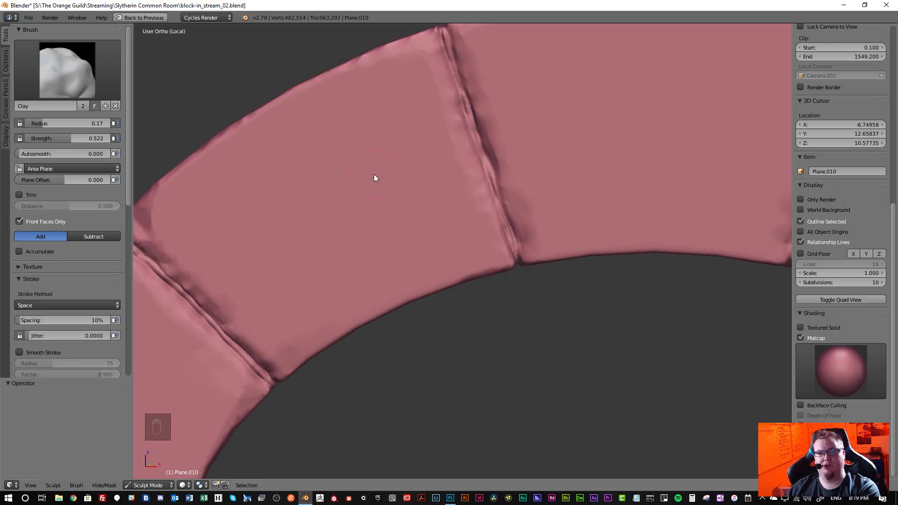
key("bracketright")
key("bracketright")
key("bracketright")
key("bracketright")
key("bracketright")
key("bracketright")
key("bracketright")
key("bracketright")
key("bracketright")
key("bracketright")
key("bracketright")
key("bracketright")
scroll(373, 187, "down", 3)
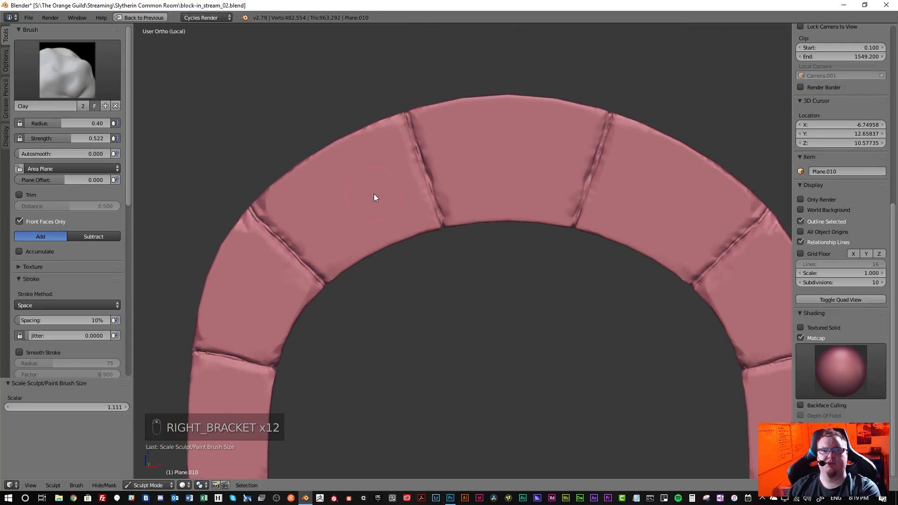
key("bracketleft")
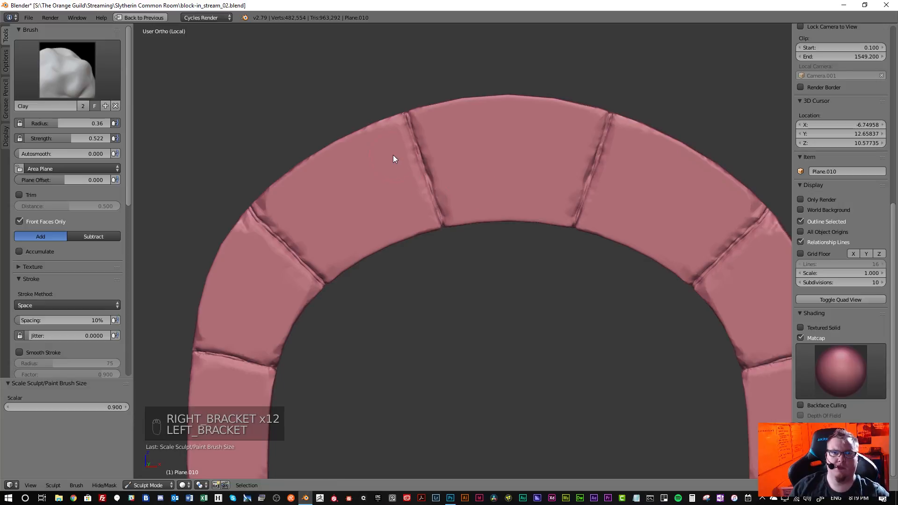
- Sculpt soft, uneven Clay strokes across the face of the stone left of the keystone
left_click_drag(388, 164, 380, 164)
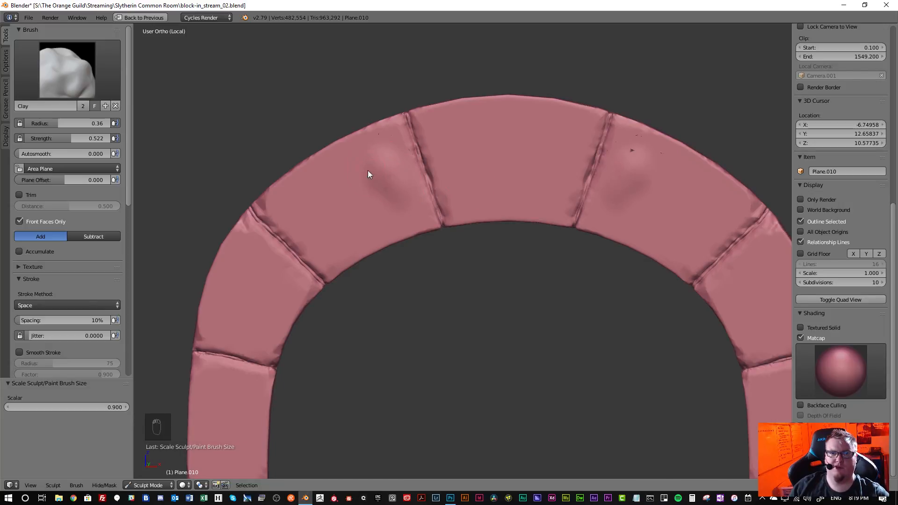
left_click_drag(335, 196, 341, 200)
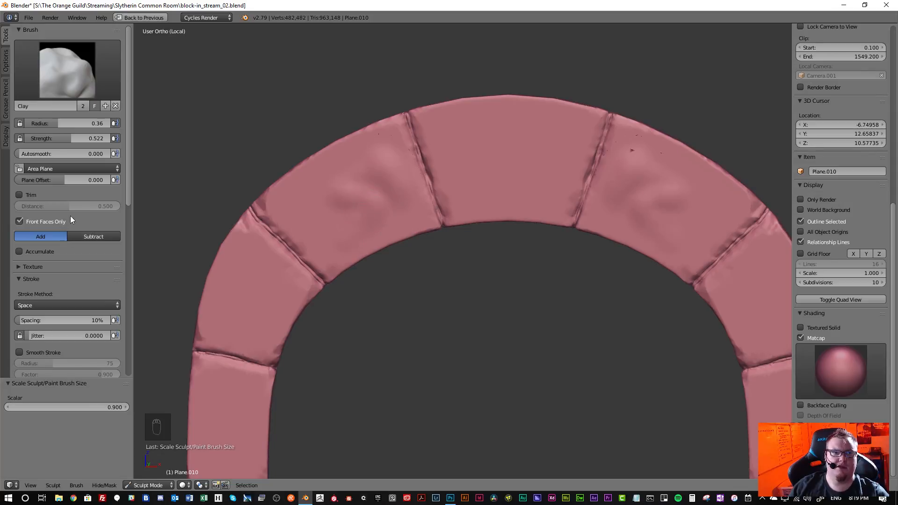
left_click(73, 82)
left_click(80, 127)
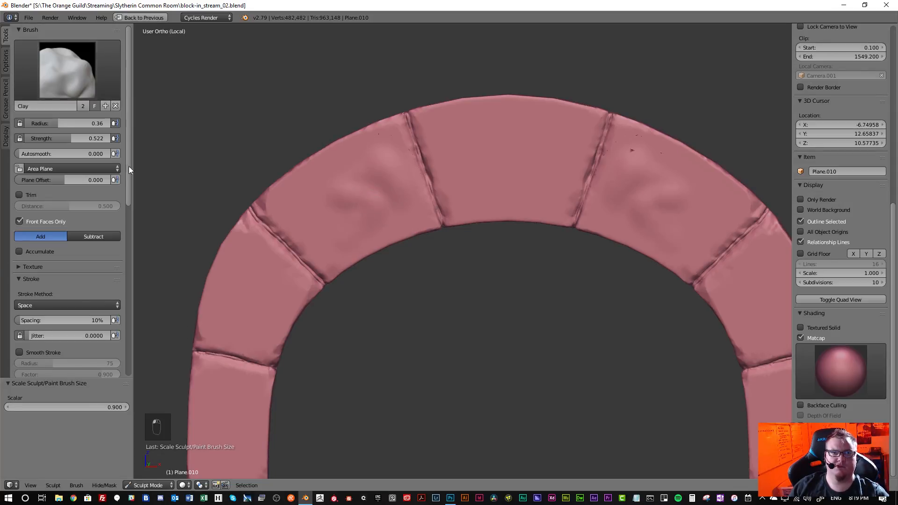
mouse_move(330, 227)
middle_mouse_down()
mouse_move(371, 227)
mouse_move(442, 260)
mouse_move(357, 223)
mouse_move(307, 244)
mouse_move(357, 238)
mouse_move(401, 248)
middle_mouse_up()
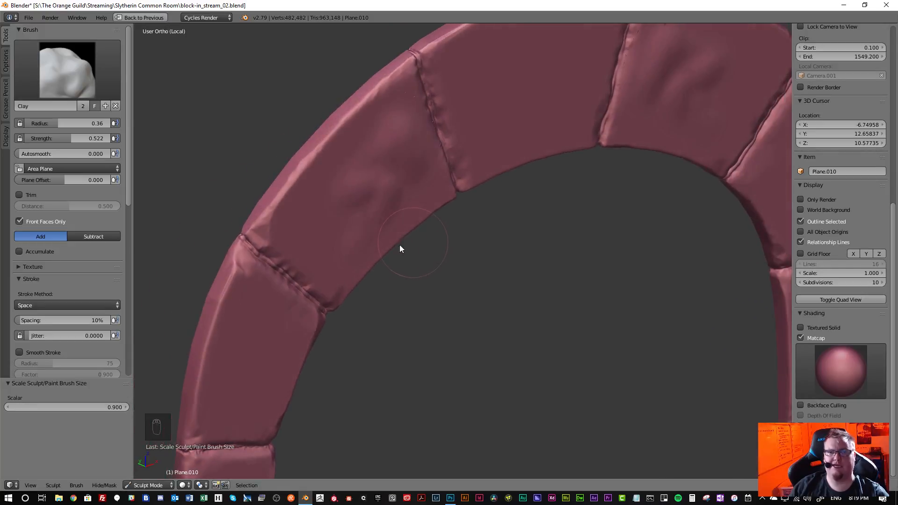
middle_click_drag(374, 184, 317, 172)
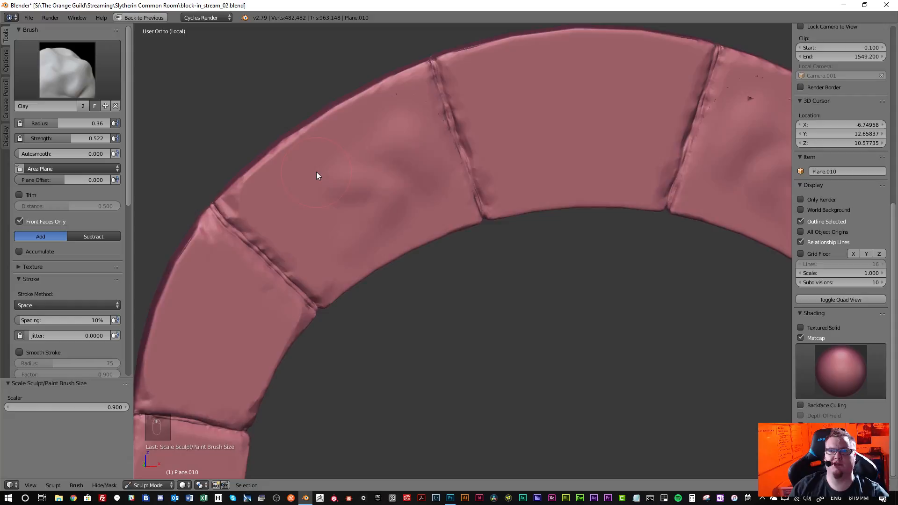
- Switch to the Clay Strips brush and build up rough mirrored ridges across the face of the keystone
left_click(97, 84)
left_click(123, 141)
scroll(471, 182, "down", 3)
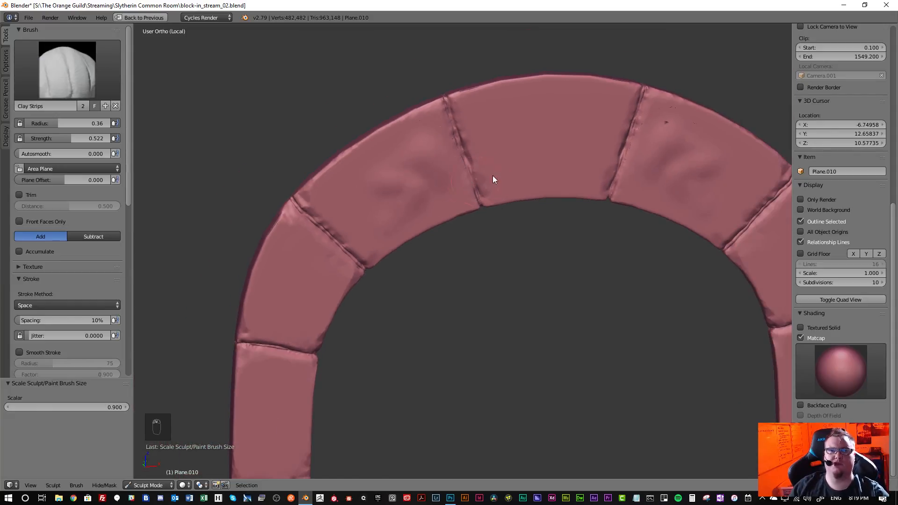
mouse_move(502, 162)
middle_mouse_down()
mouse_move(471, 152)
mouse_move(484, 167)
mouse_move(499, 140)
middle_mouse_up()
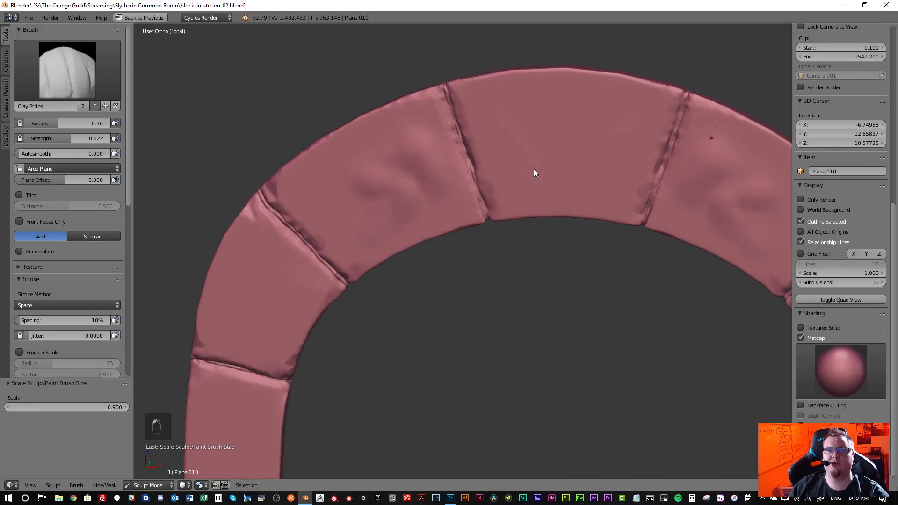
left_click_drag(541, 177, 553, 169)
left_click_drag(543, 126, 518, 100)
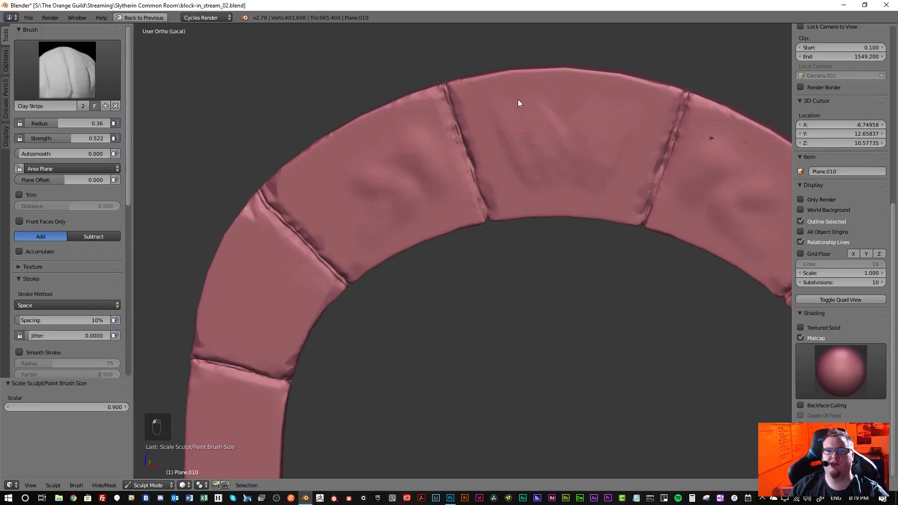
mouse_move(537, 183)
left_mouse_down()
mouse_move(529, 189)
mouse_move(507, 166)
mouse_move(505, 136)
mouse_move(526, 134)
mouse_move(557, 186)
left_mouse_up()
mouse_move(513, 164)
middle_mouse_down()
mouse_move(531, 184)
mouse_move(486, 159)
mouse_move(485, 149)
mouse_move(445, 175)
middle_mouse_up()
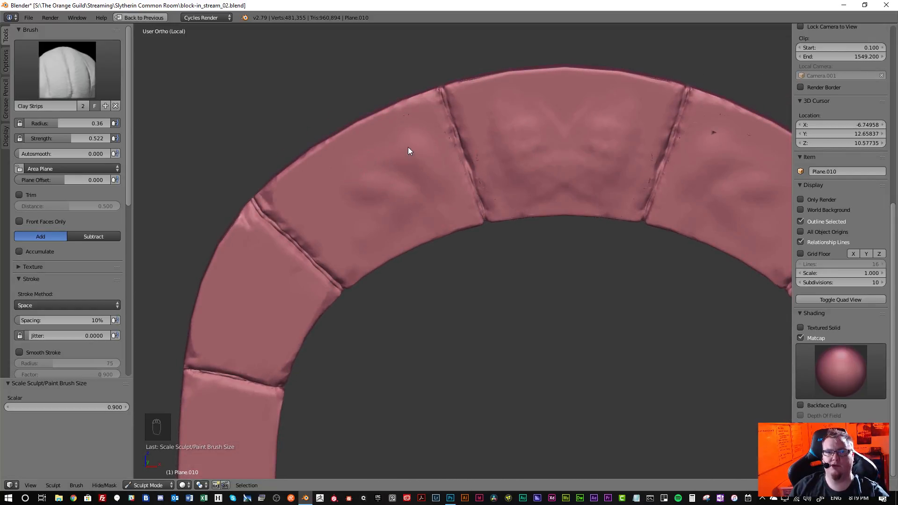
- Build up the stone left of the keystone with a Clay Strips stroke and a Clay stroke near its lower-left joint
left_click_drag(409, 150, 340, 194)
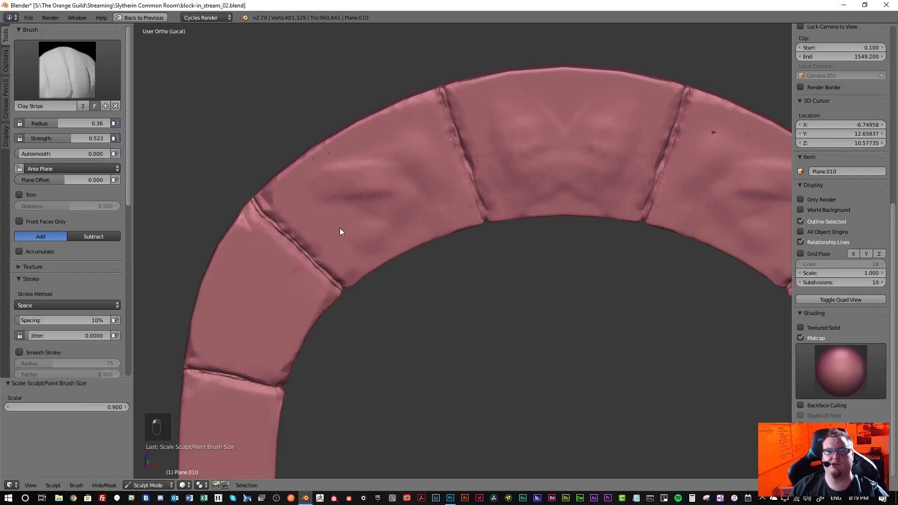
mouse_move(372, 220)
middle_mouse_down()
mouse_move(332, 210)
mouse_move(327, 237)
middle_mouse_up()
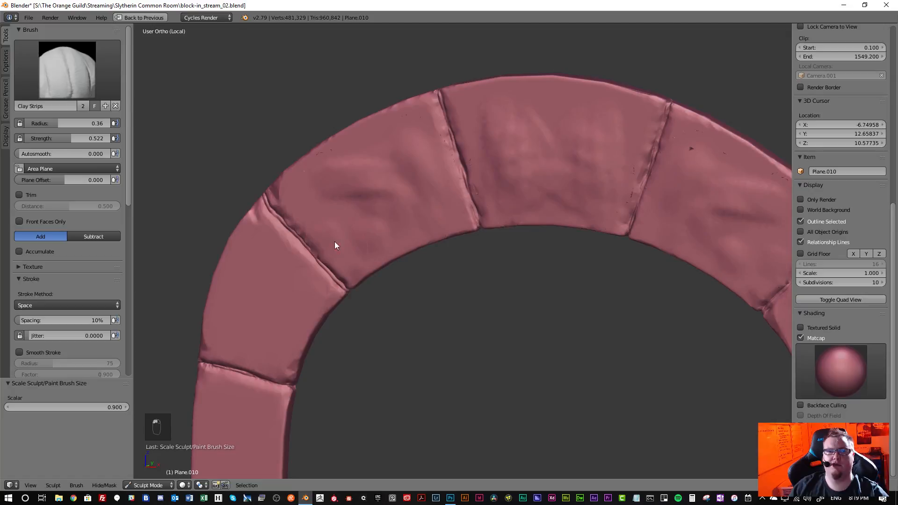
left_click(94, 82)
left_click(77, 134)
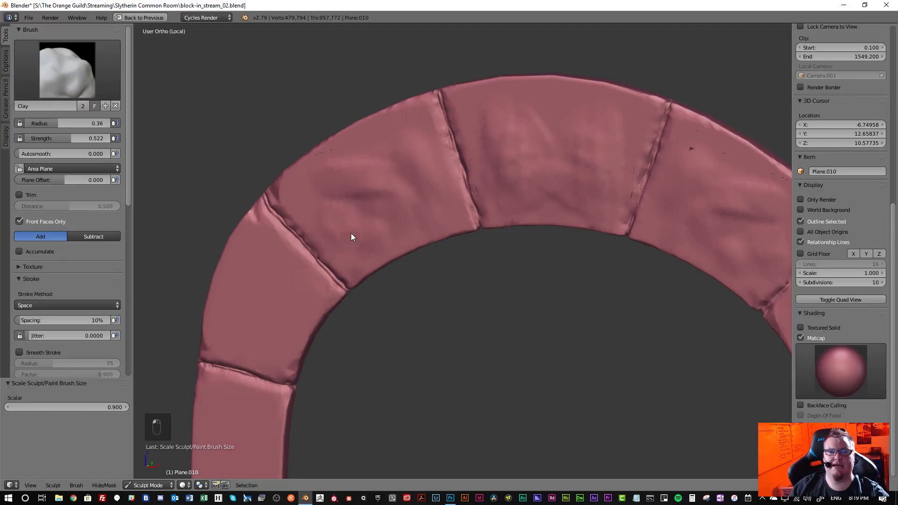
mouse_move(352, 234)
left_mouse_down()
mouse_move(392, 239)
mouse_move(332, 246)
mouse_move(306, 220)
left_mouse_up()
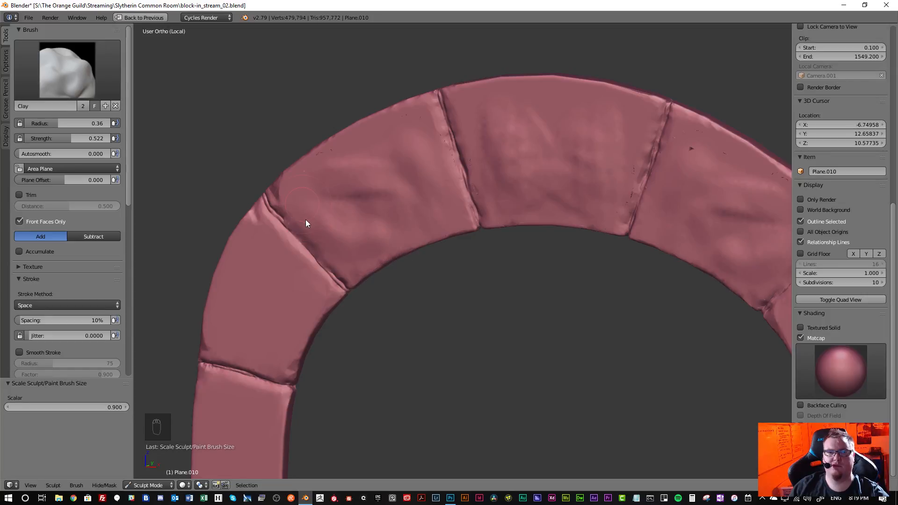
left_click(115, 106)
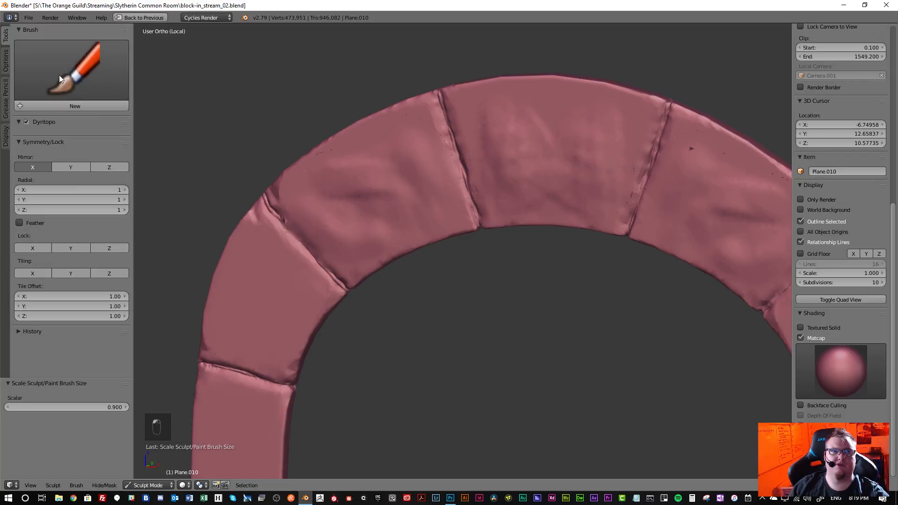
left_click(41, 89)
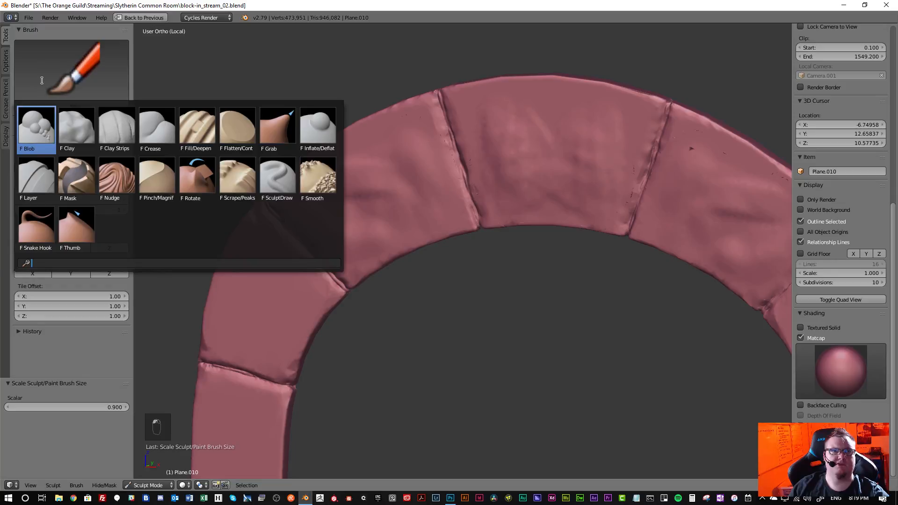
left_click(92, 126)
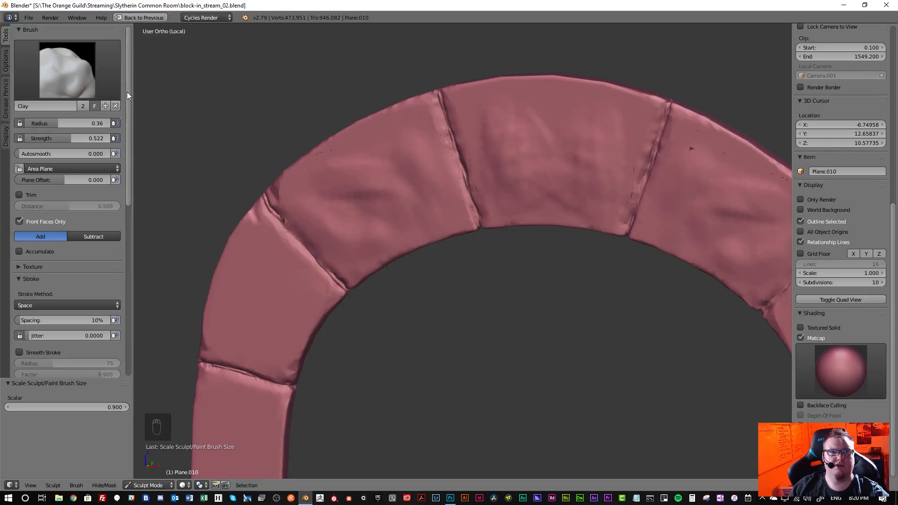
- Switch to the Clay Strips brush, reduce its radius to 0.16 and add small ridges near the outer edge of the stone left of the keystone
left_click(93, 84)
left_click(116, 133)
scroll(325, 193, "up", 4)
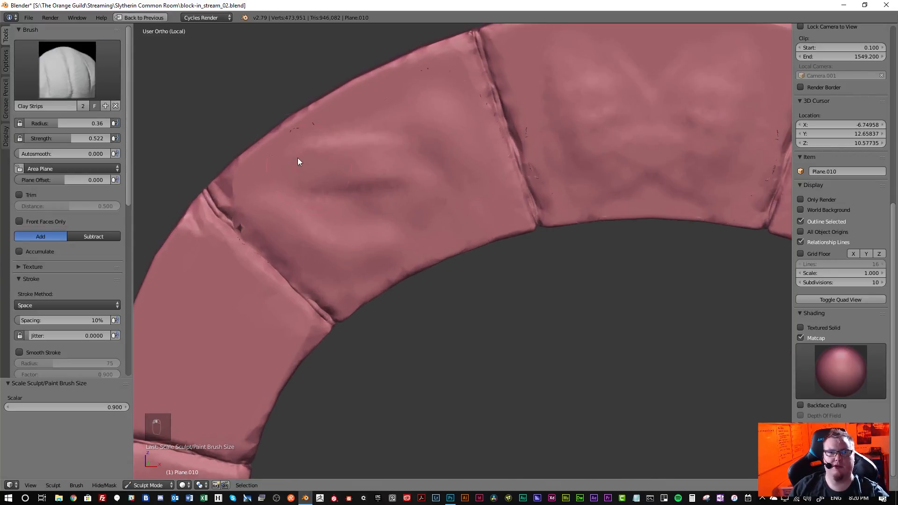
key("bracketleft")
key("bracketleft")
key("bracketleft")
key("bracketleft")
key("bracketleft")
key("bracketleft")
key("bracketleft")
key("bracketleft")
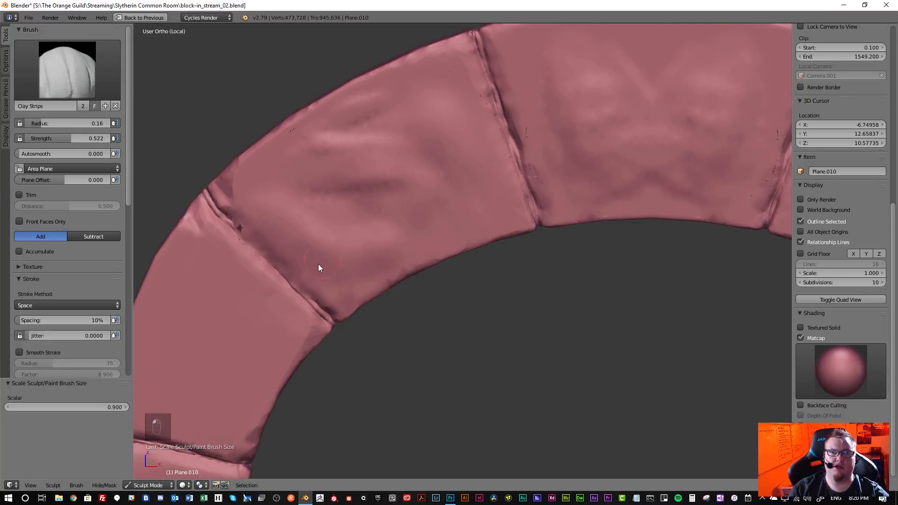
- Review the Dyntopo detail refine and detail type options
scroll(81, 337, "down", 6)
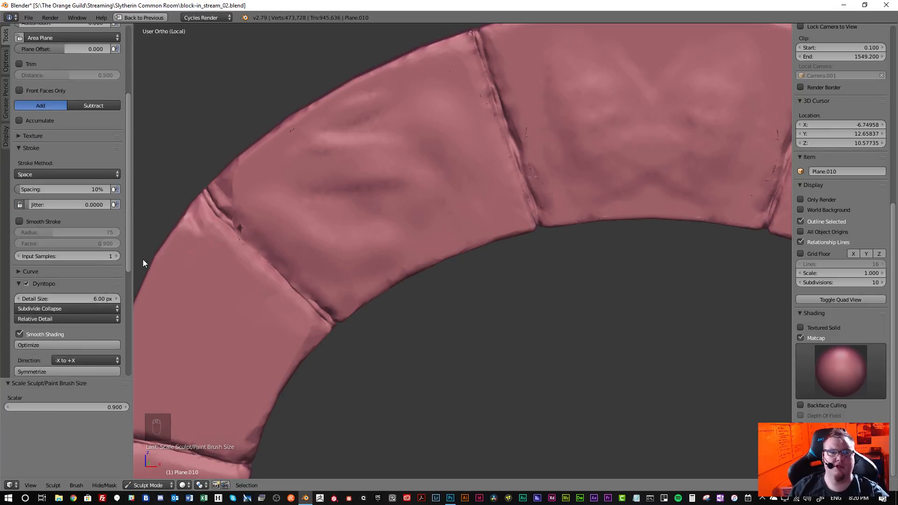
left_click(79, 309)
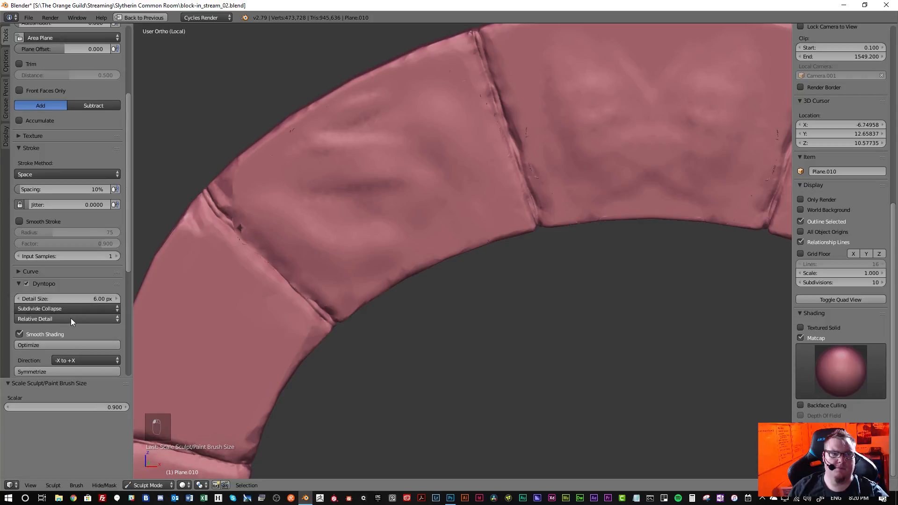
left_click(72, 319)
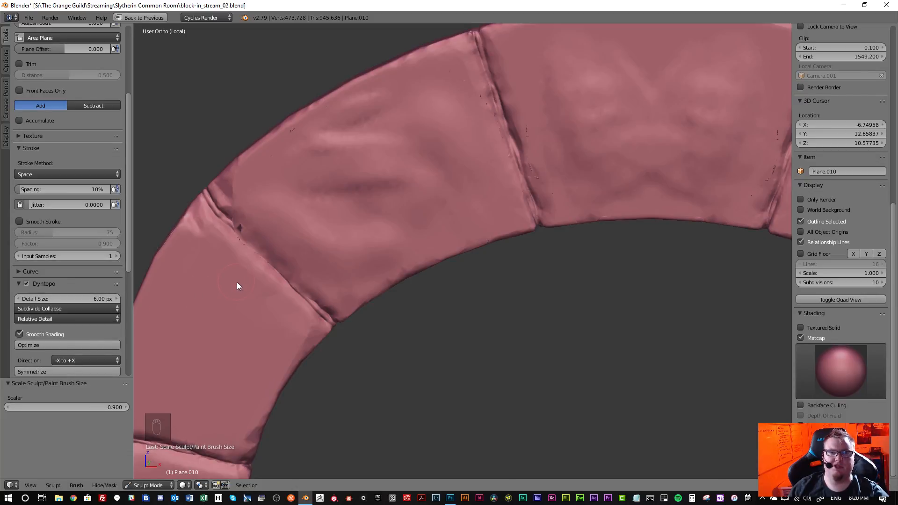
scroll(71, 155, "up", 6)
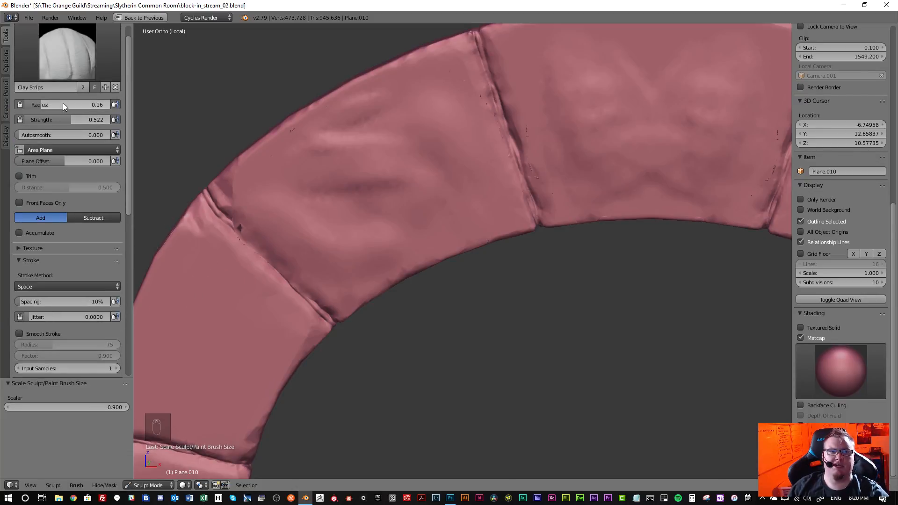
- Examine the whole arch from a distance and the keystone's sculpted surface up close
scroll(186, 227, "down", 3)
scroll(253, 269, "down", 1)
scroll(258, 247, "up", 3)
scroll(262, 232, "down", 1)
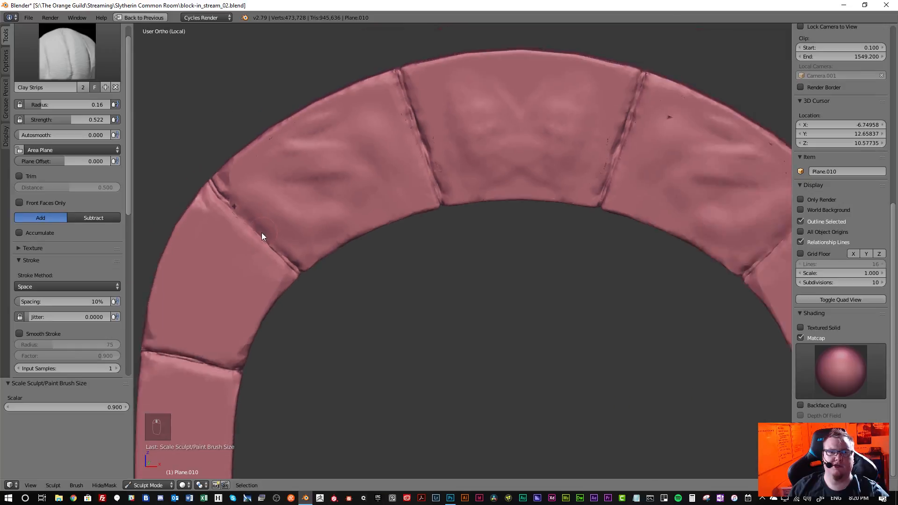
scroll(262, 233, "up", 2)
scroll(265, 234, "down", 3)
scroll(265, 233, "down", 5)
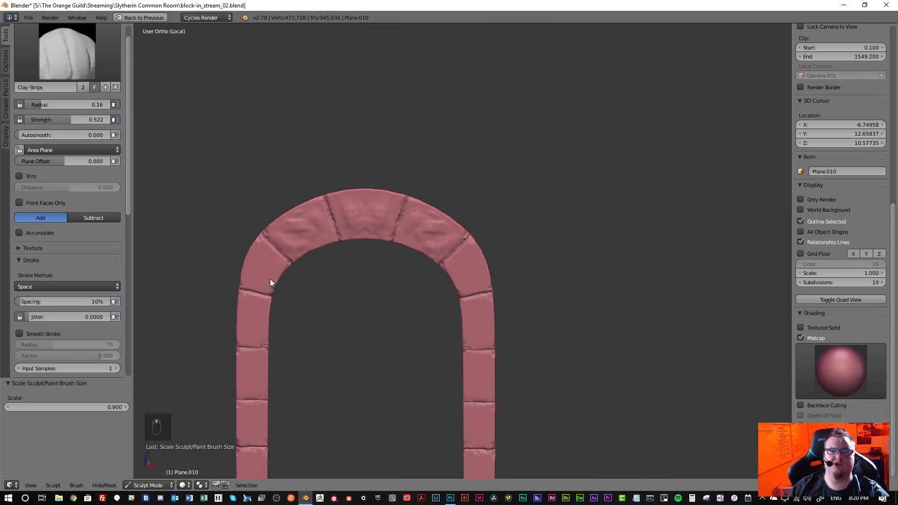
middle_click_drag(279, 252, 325, 119, "shift")
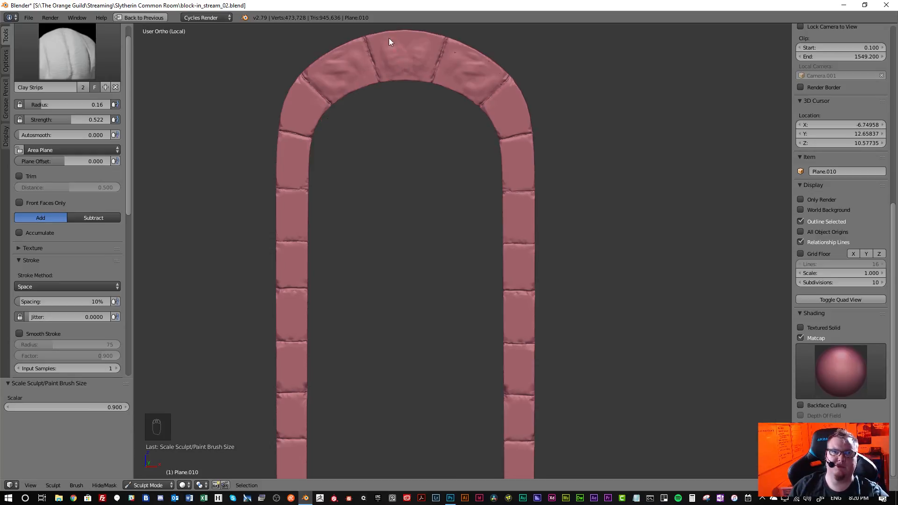
scroll(393, 45, "up", 4)
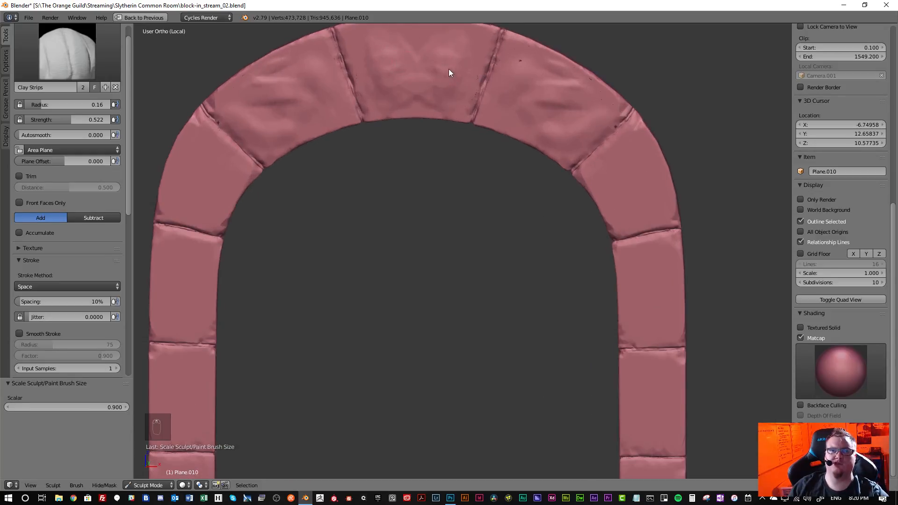
scroll(395, 77, "up", 4)
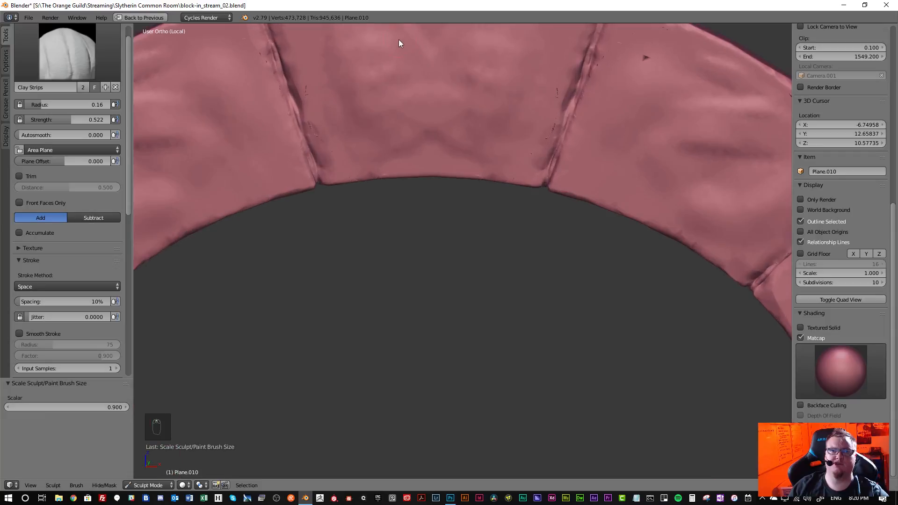
scroll(390, 113, "up", 3)
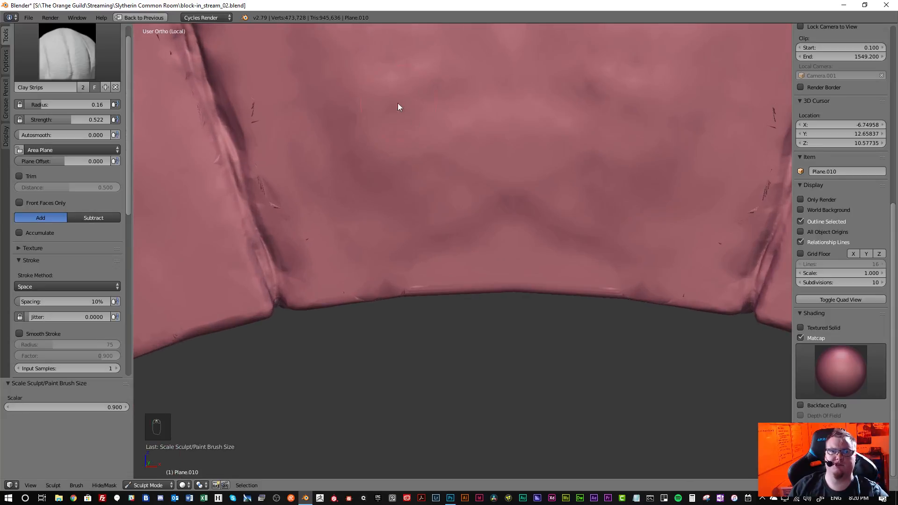
scroll(382, 145, "down", 5)
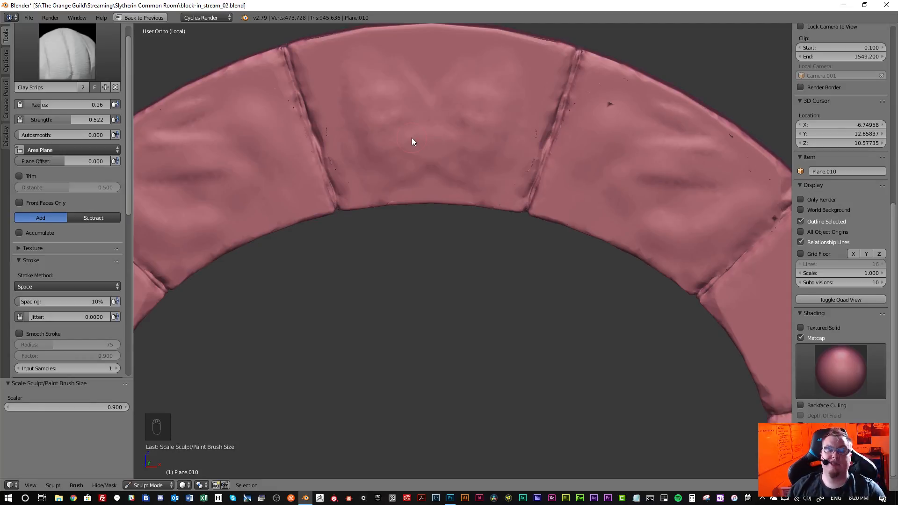
- Inspect the surface relief on the stone left of the keystone from several angles and distances
mouse_move(381, 138)
middle_mouse_down("shift")
mouse_move(423, 186)
mouse_move(490, 185)
middle_mouse_up("shift")
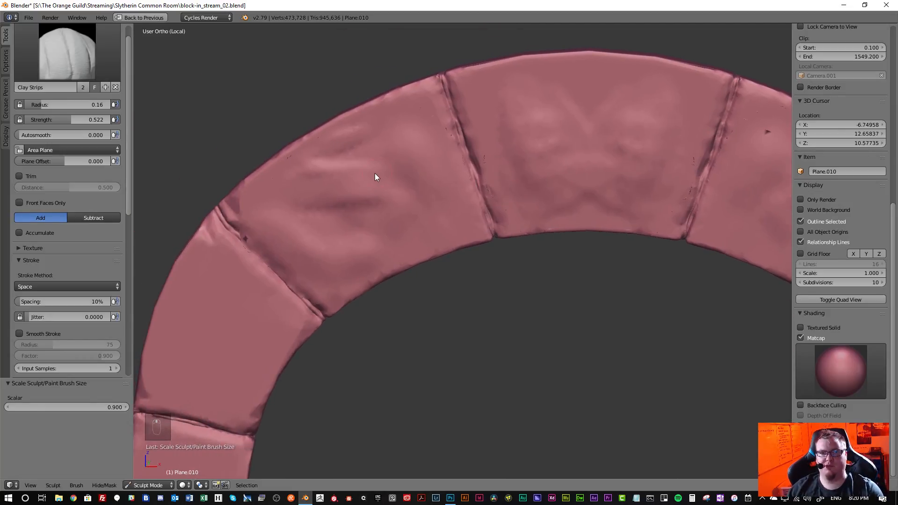
scroll(339, 198, "down", 5)
scroll(340, 197, "up", 7)
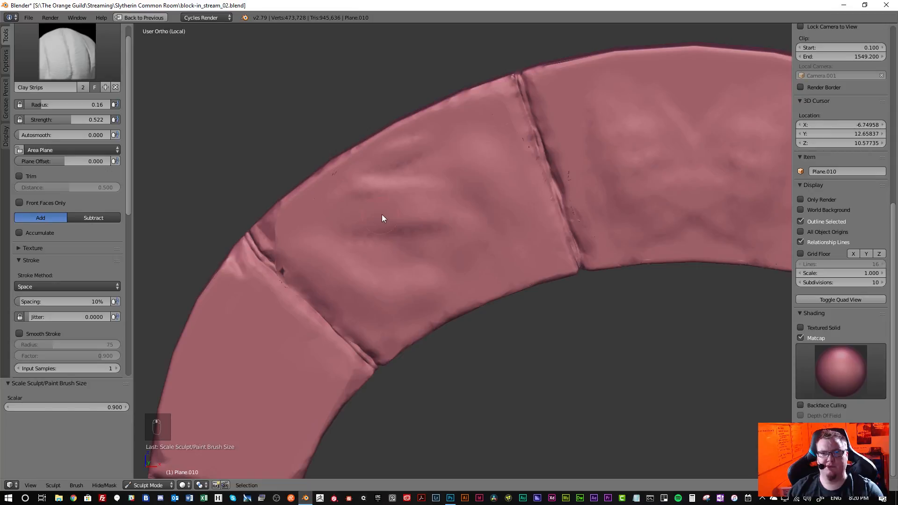
middle_click_drag(382, 215, 411, 186, "shift")
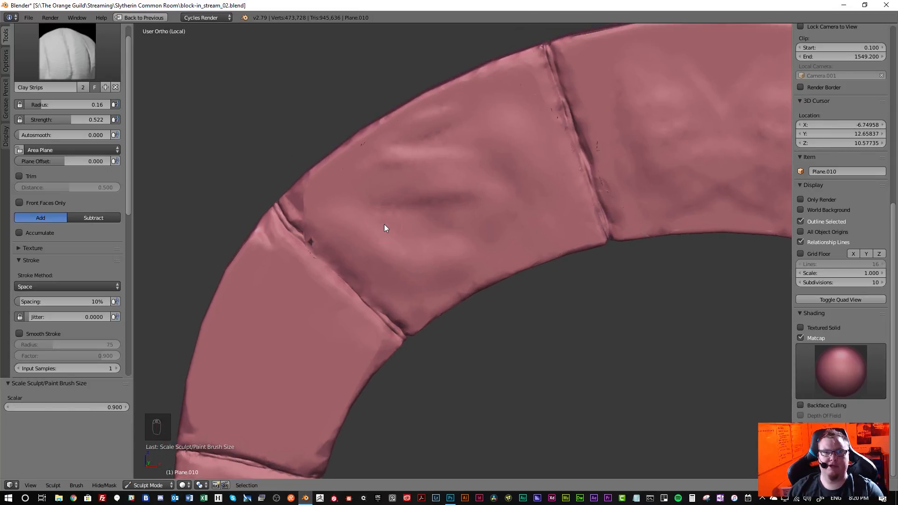
middle_click_drag(351, 210, 391, 218)
scroll(388, 210, "down", 3)
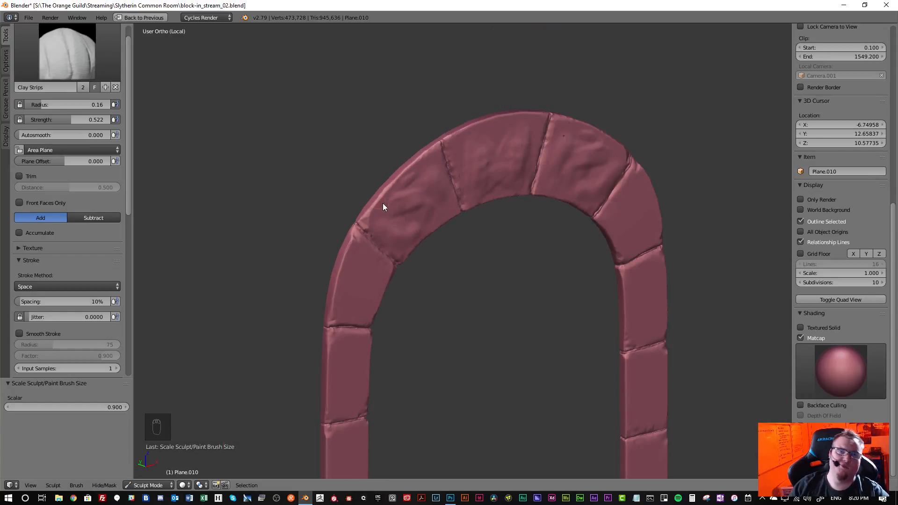
scroll(410, 223, "up", 3)
middle_click_drag(412, 221, 367, 213)
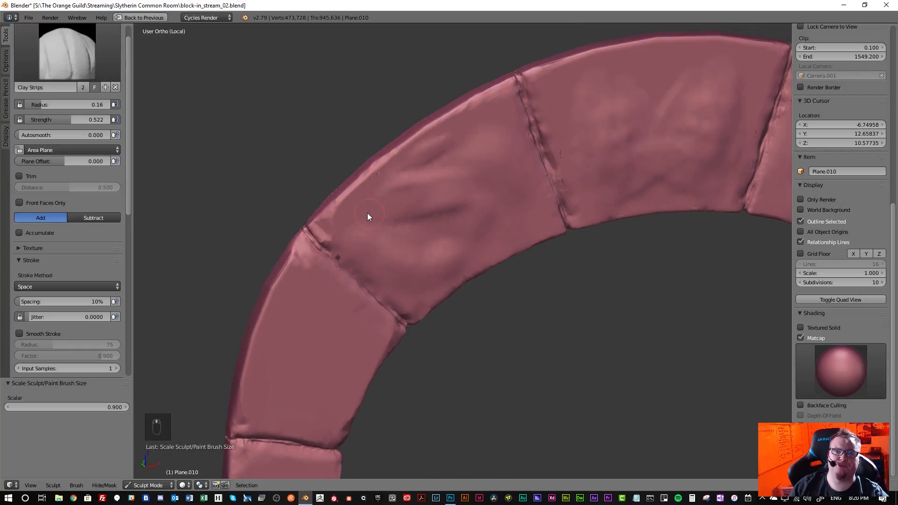
scroll(366, 214, "down", 3)
scroll(377, 221, "down", 2)
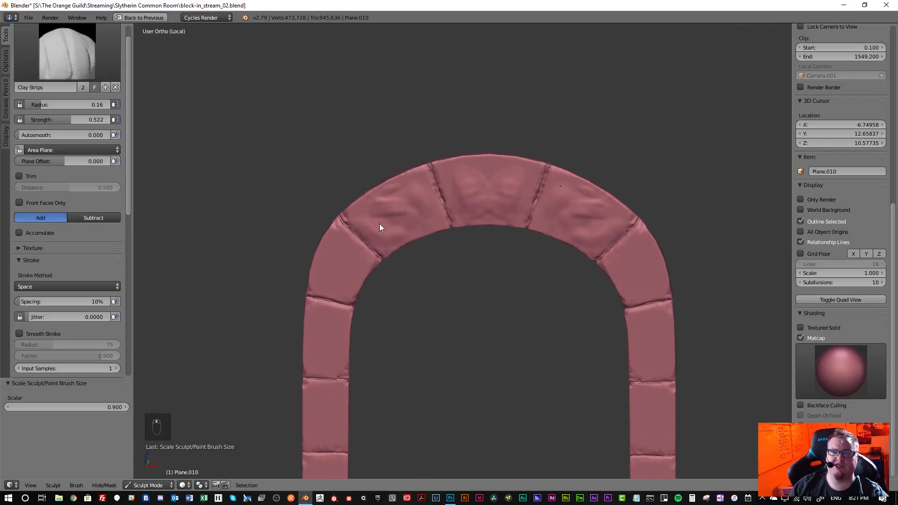
- Examine the surface relief on the keystone and its neighbouring stones, along with the stroke, Dyntopo and symmetry settings
scroll(399, 221, "up", 3)
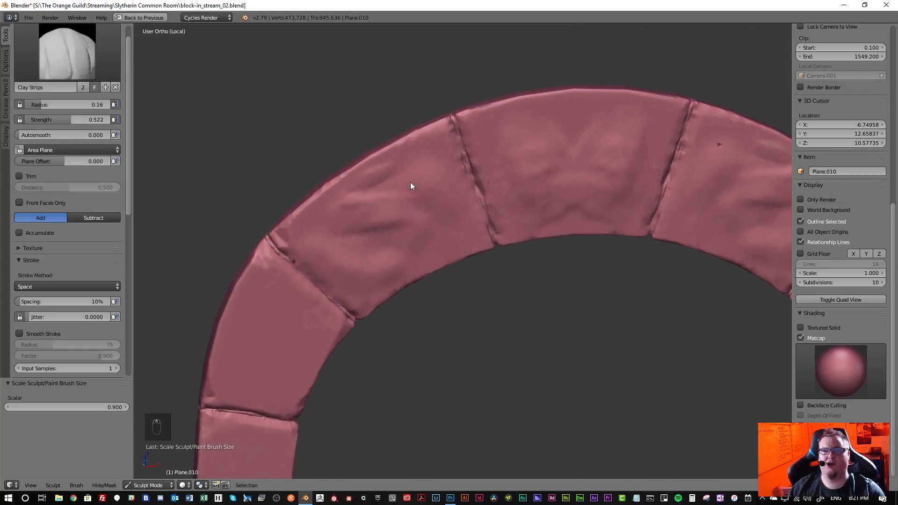
middle_click_drag(510, 186, 398, 179, "shift")
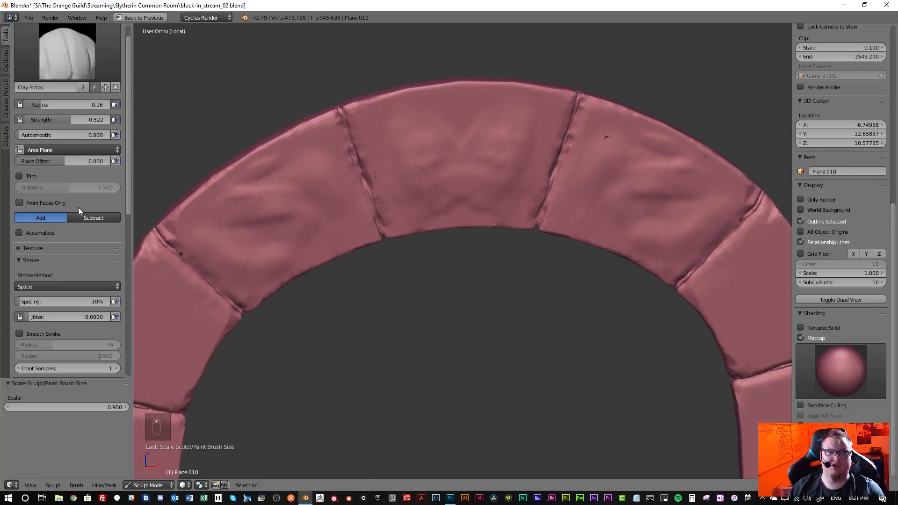
scroll(389, 192, "up", 3)
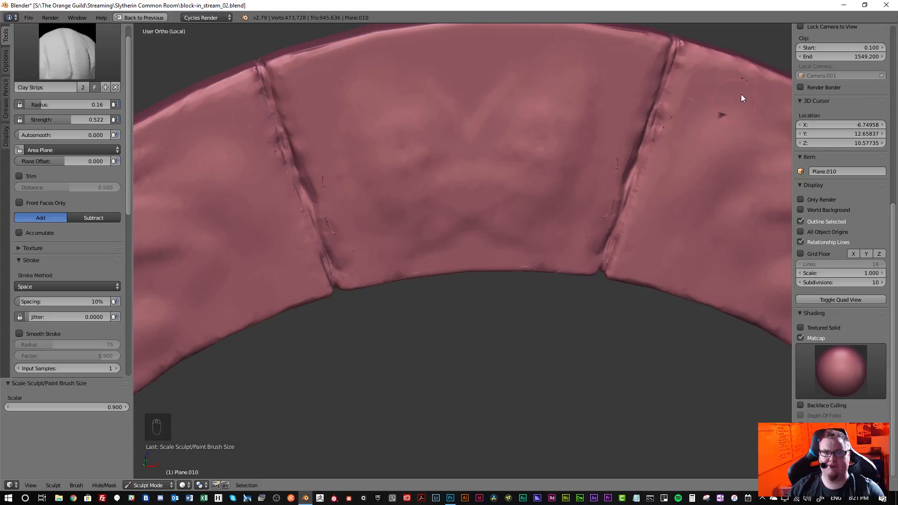
scroll(428, 143, "down", 3)
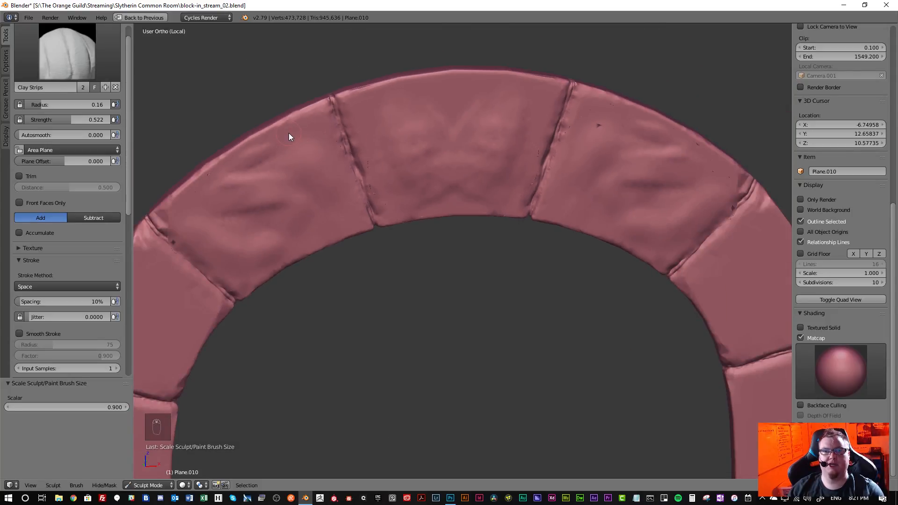
mouse_move(281, 181)
middle_mouse_down()
mouse_move(305, 170)
mouse_move(392, 164)
middle_mouse_up()
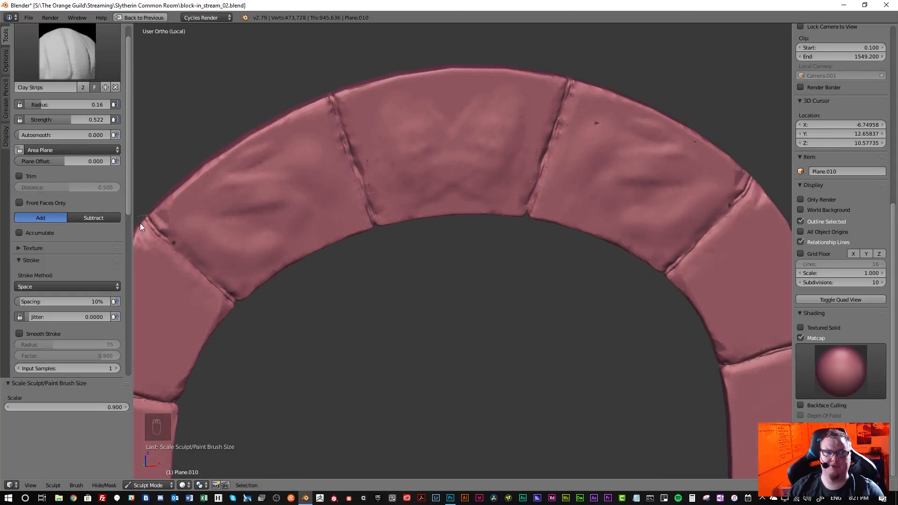
scroll(52, 251, "down", 8)
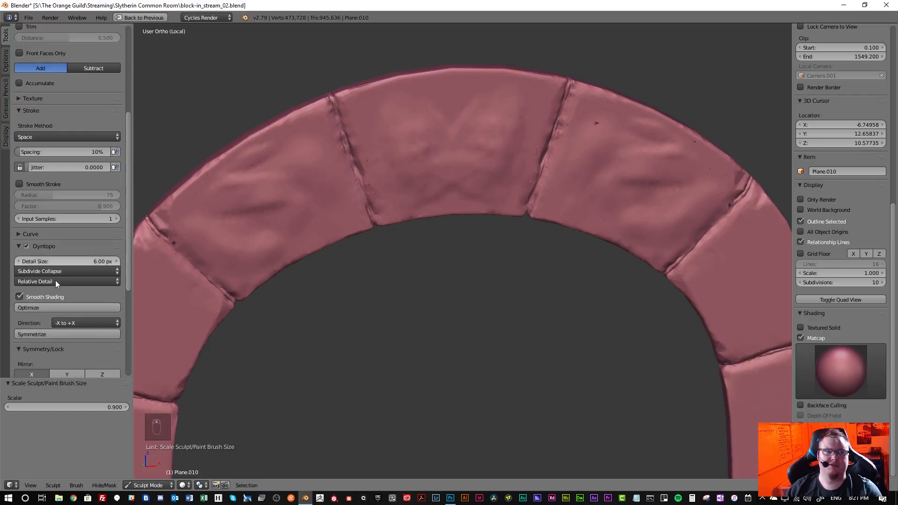
scroll(57, 290, "down", 1)
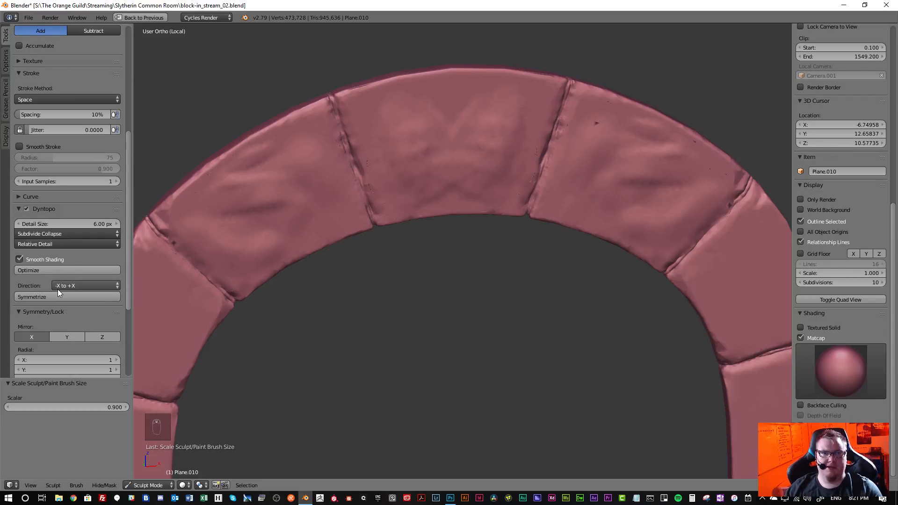
scroll(66, 226, "up", 10)
scroll(65, 227, "up", 1)
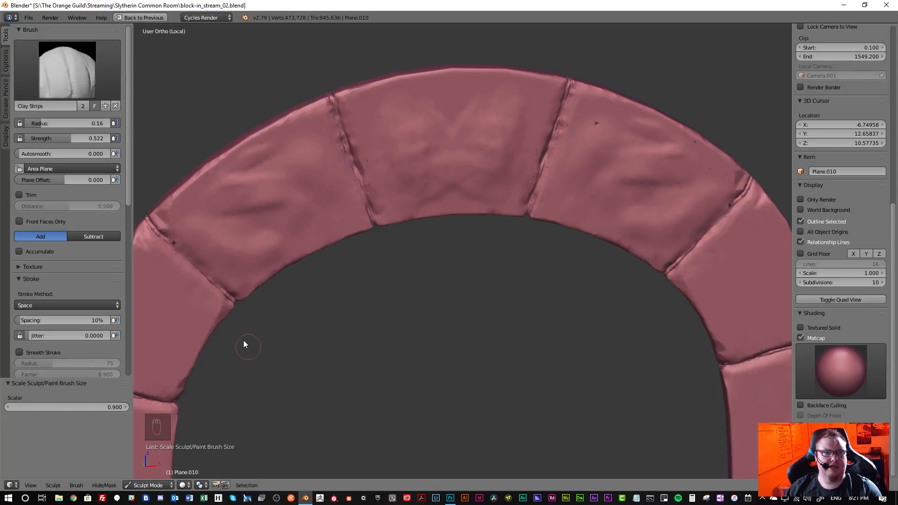
- Set the Dyntopo detail size to 1 px and paint a Clay Strips test stroke across the stone left of the keystone
scroll(72, 307, "down", 9)
scroll(71, 309, "down", 1)
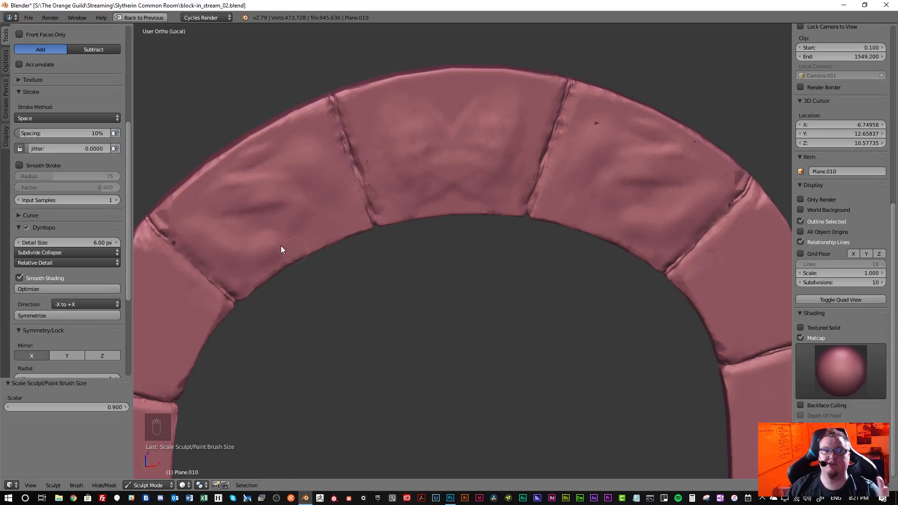
left_click(97, 243)
type("1")
key("Return")
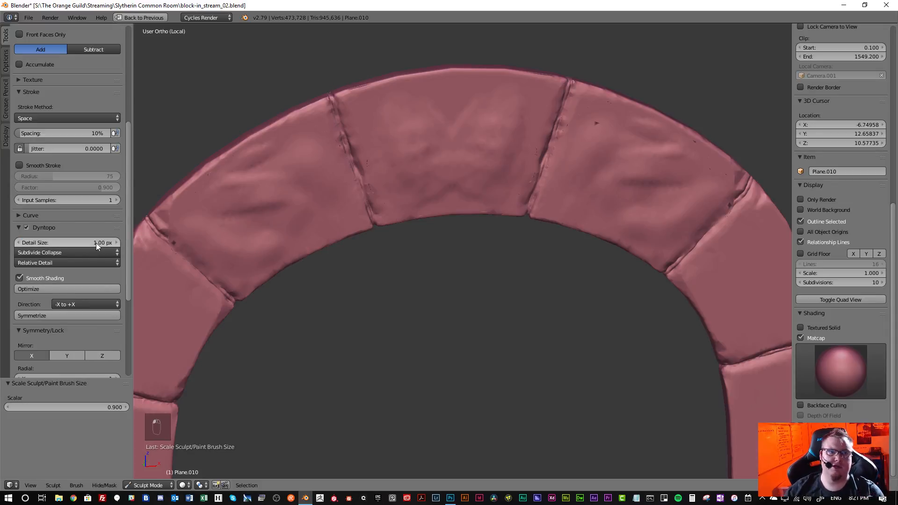
scroll(82, 113, "up", 10)
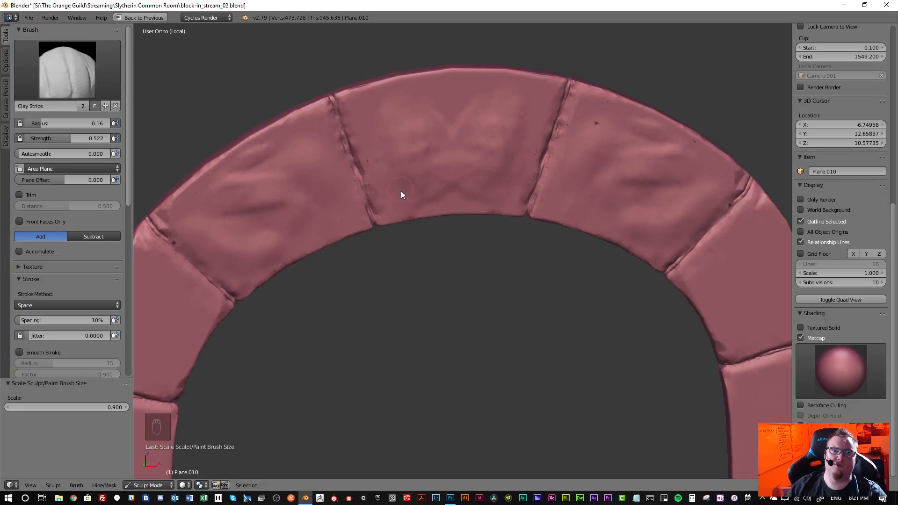
scroll(369, 211, "down", 5)
scroll(357, 226, "up", 6)
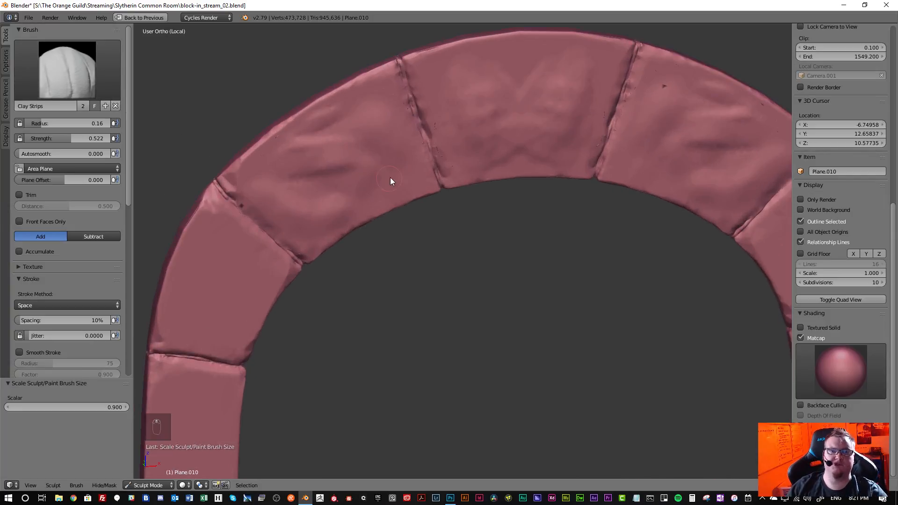
mouse_move(390, 177)
left_mouse_down()
mouse_move(373, 178)
mouse_move(377, 120)
left_mouse_up()
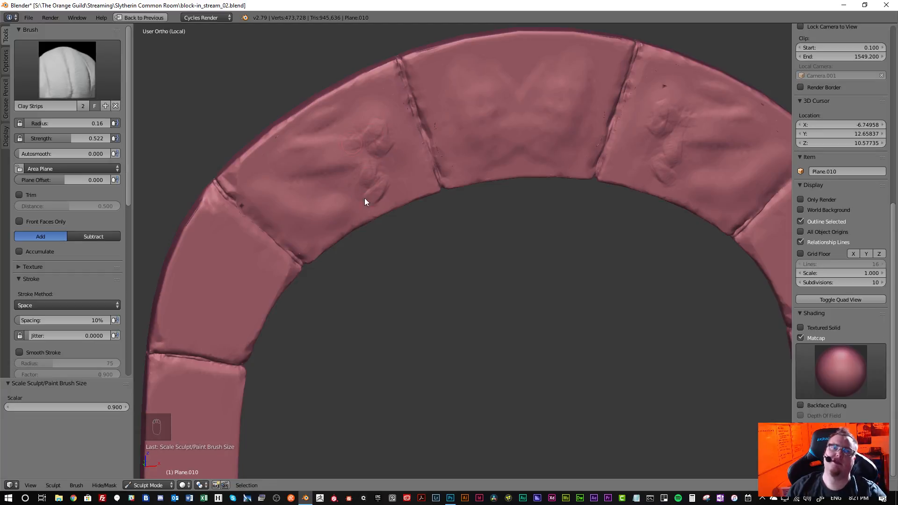
- Inspect the test stroke's mesh density in wireframe and undo the stroke
key("z")
scroll(357, 182, "up", 5)
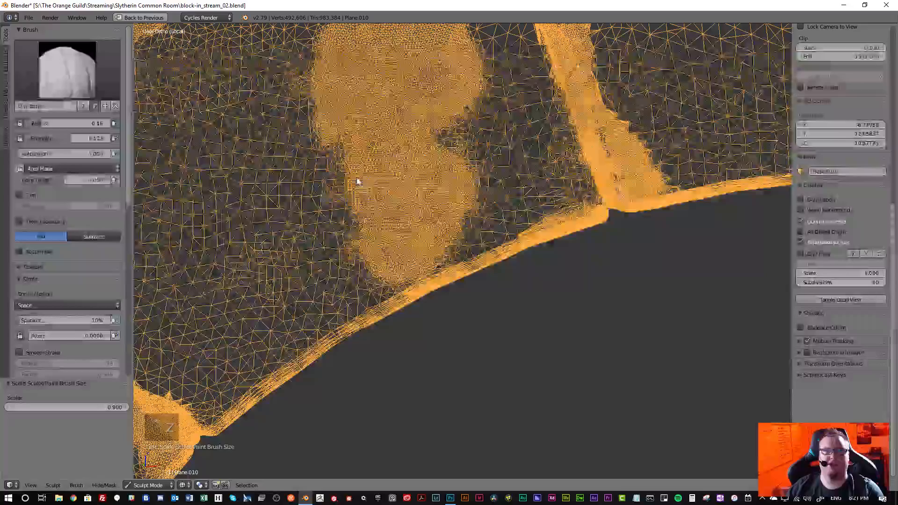
scroll(403, 206, "down", 5)
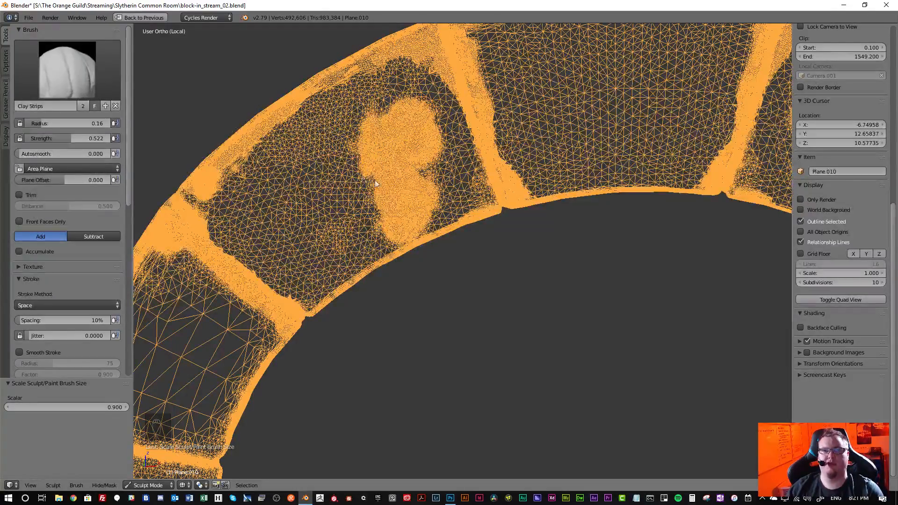
key("z")
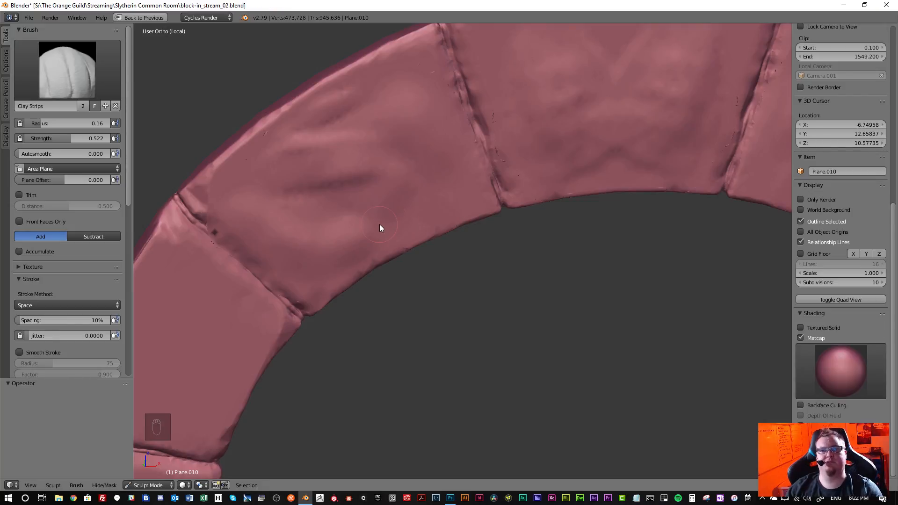
- Try a Dyntopo detail size of 3 px, settling on 6 px
scroll(380, 228, "down", 4)
scroll(340, 205, "down", 2)
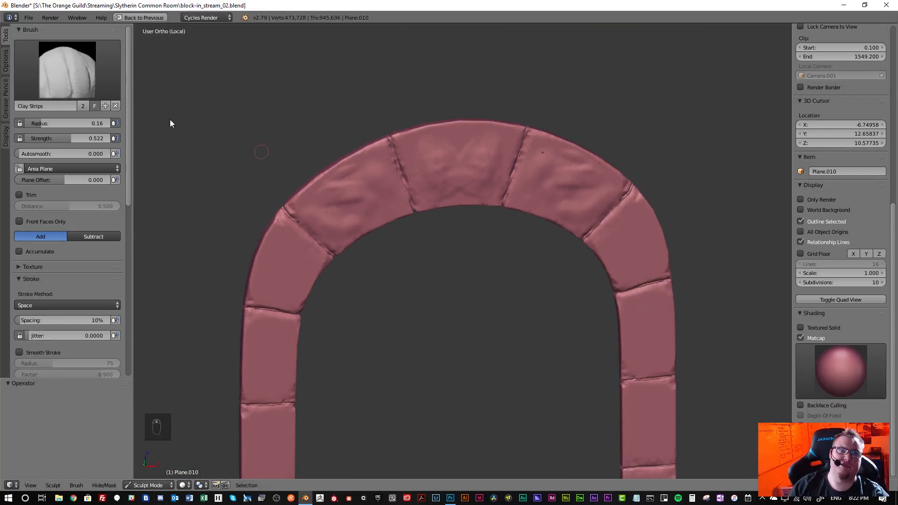
scroll(84, 291, "down", 8)
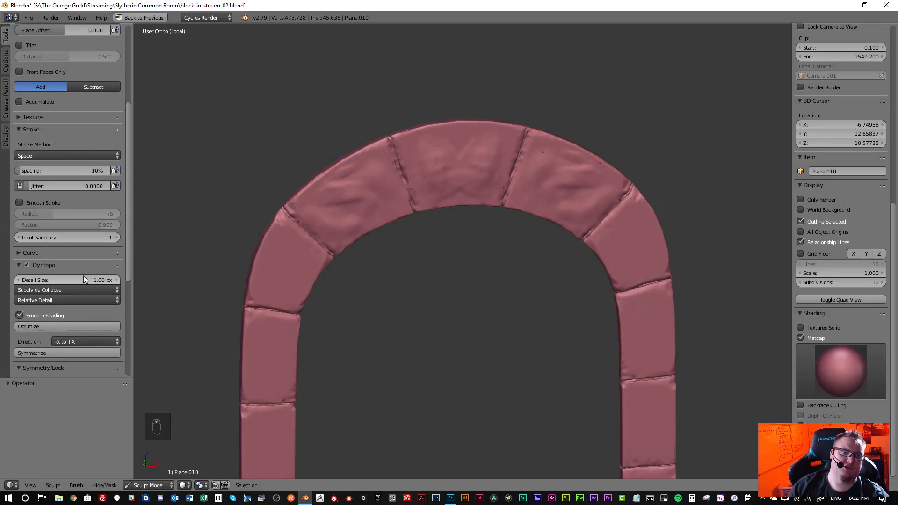
left_click(81, 279)
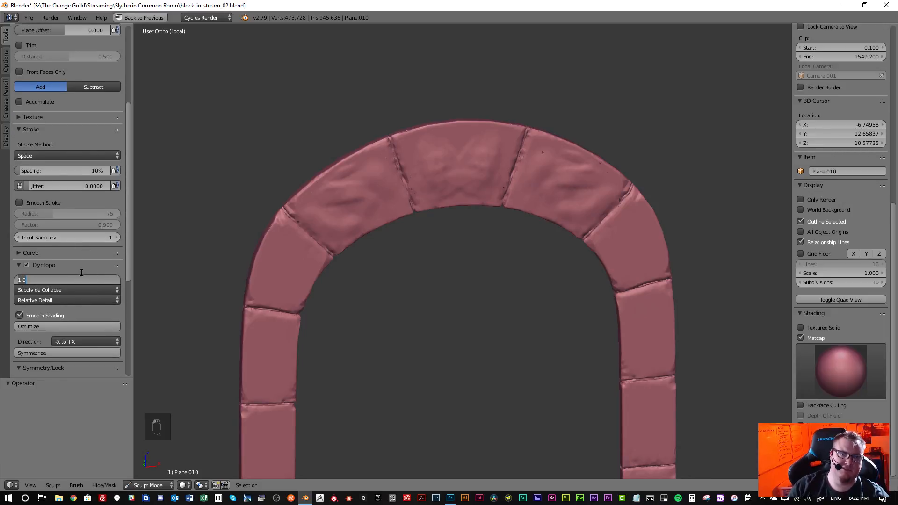
type("3")
key("Return")
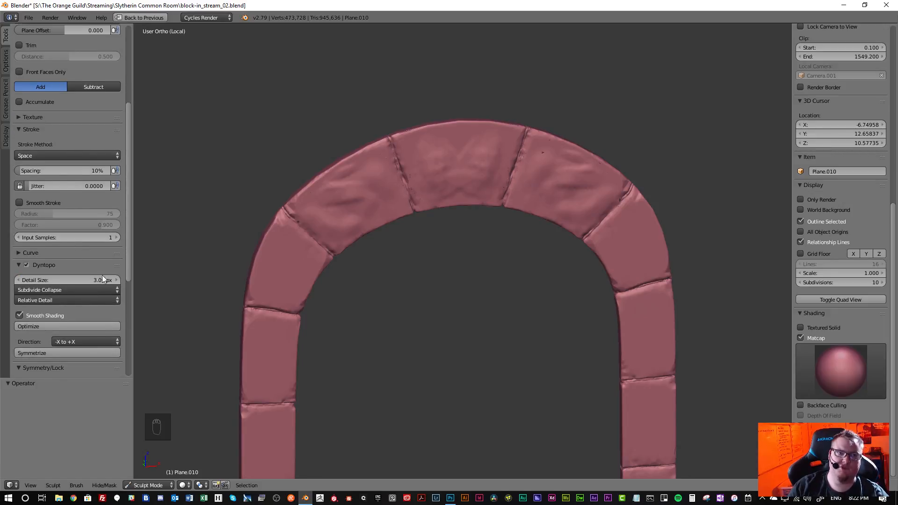
left_click(93, 281)
type("6")
key("Return")
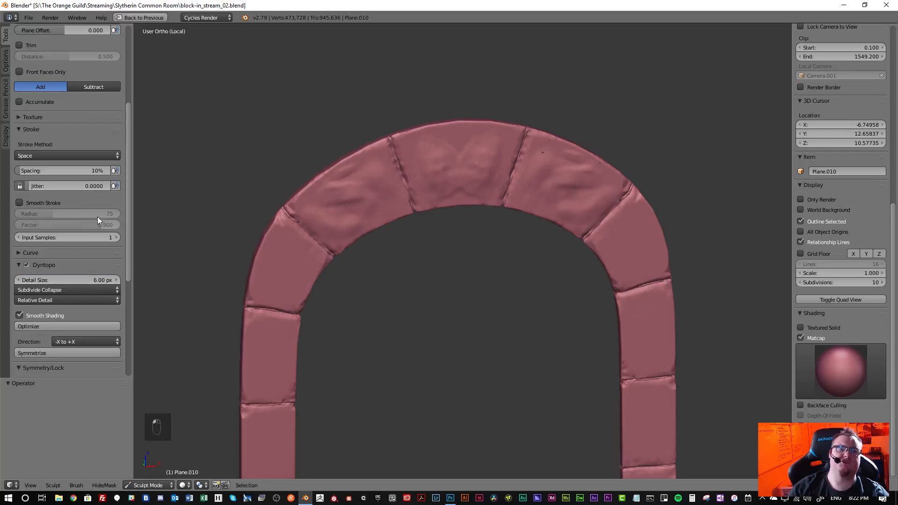
- Switch to the Clay brush and rework the outer edges of the keystone and the stone left of it
scroll(91, 140, "up", 5)
scroll(89, 98, "up", 3)
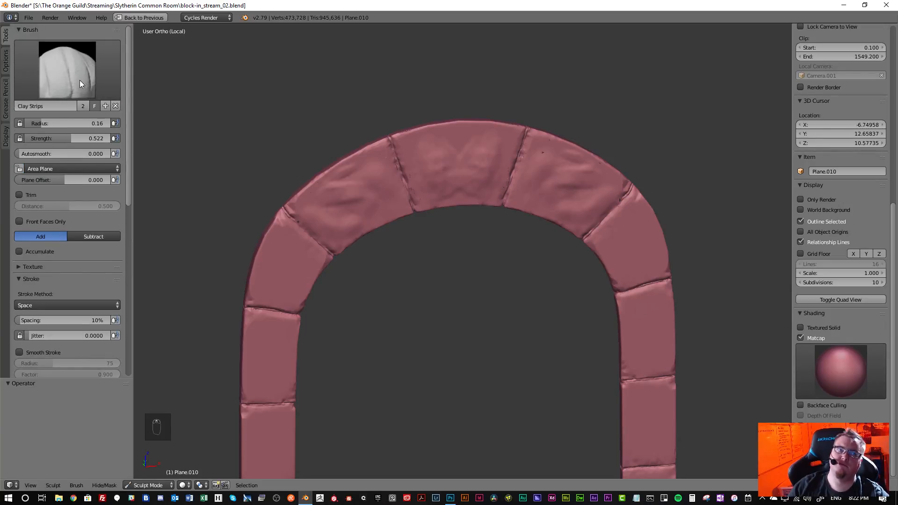
left_click(79, 80)
left_click(77, 131)
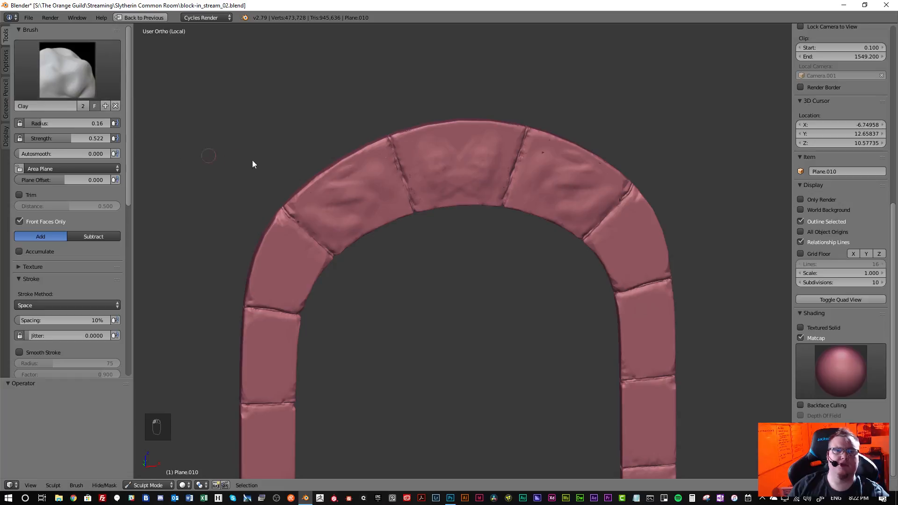
scroll(411, 164, "up", 2)
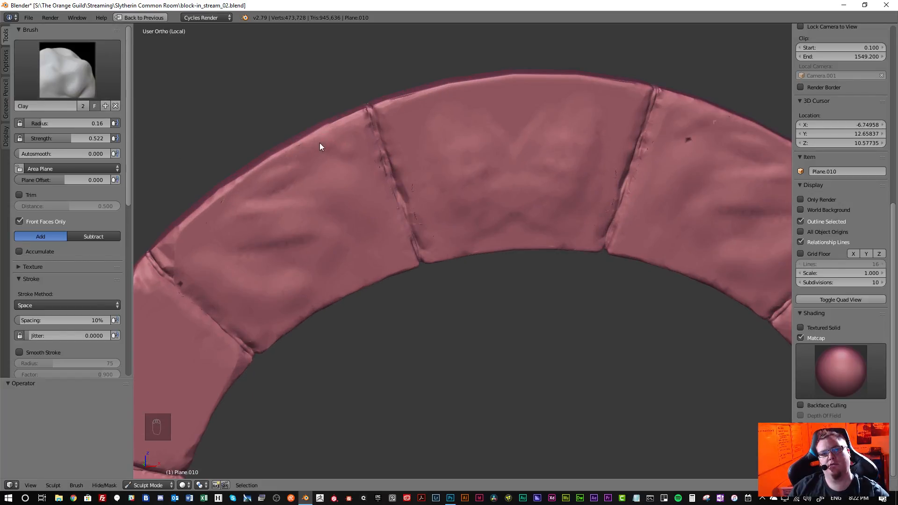
middle_click_drag(337, 167, 326, 123)
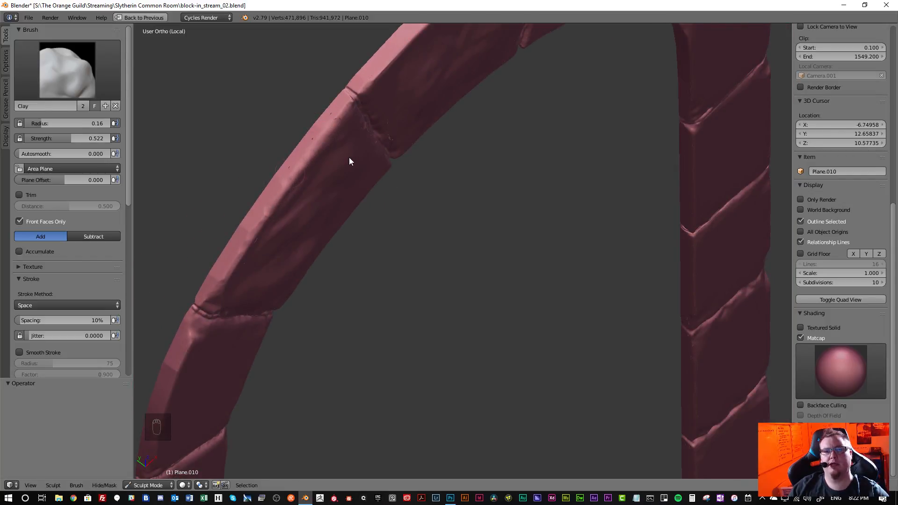
scroll(331, 150, "down", 5)
scroll(406, 94, "up", 5)
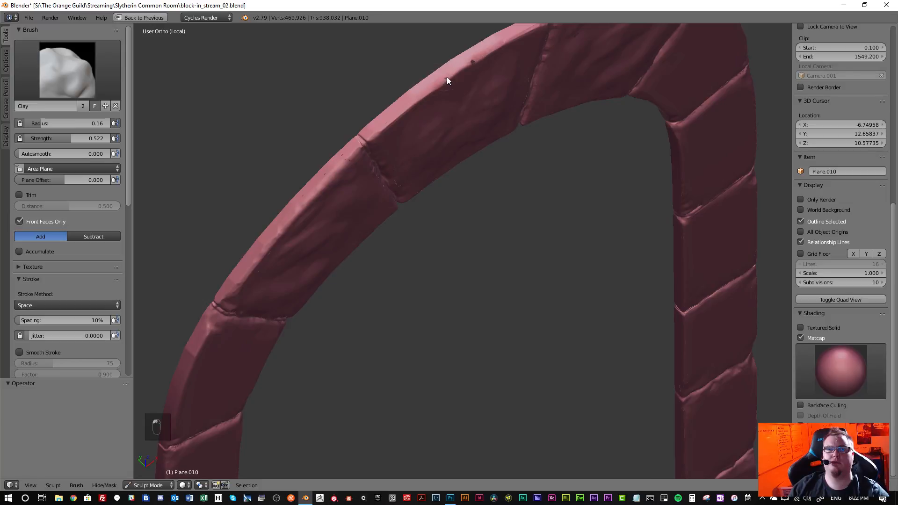
mouse_move(447, 77)
left_mouse_down()
mouse_move(453, 83)
mouse_move(413, 115)
mouse_move(397, 113)
mouse_move(402, 139)
mouse_move(407, 105)
left_mouse_up()
key("s")
key("c")
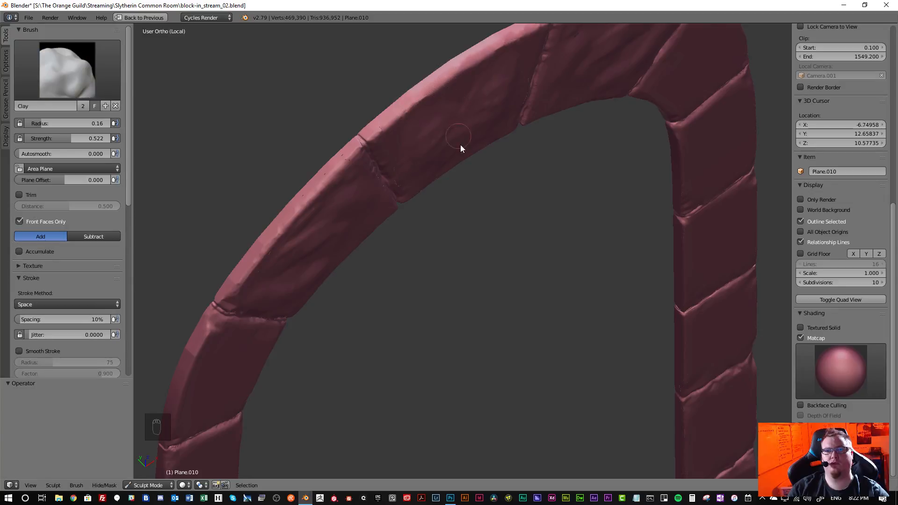
- Smooth away the small pit near the outer edge of the stone right of the keystone
scroll(417, 136, "down", 2)
middle_click_drag(416, 134, 364, 108)
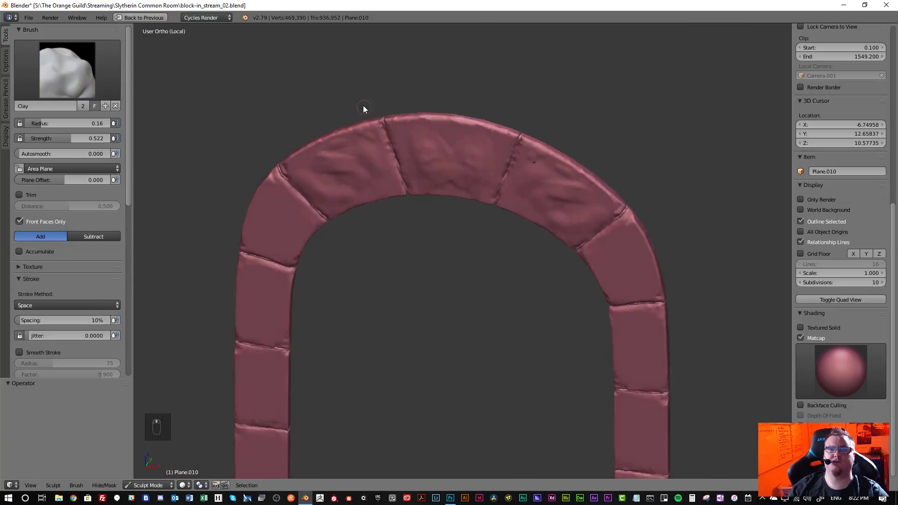
scroll(533, 157, "up", 2)
left_click(541, 155, "shift")
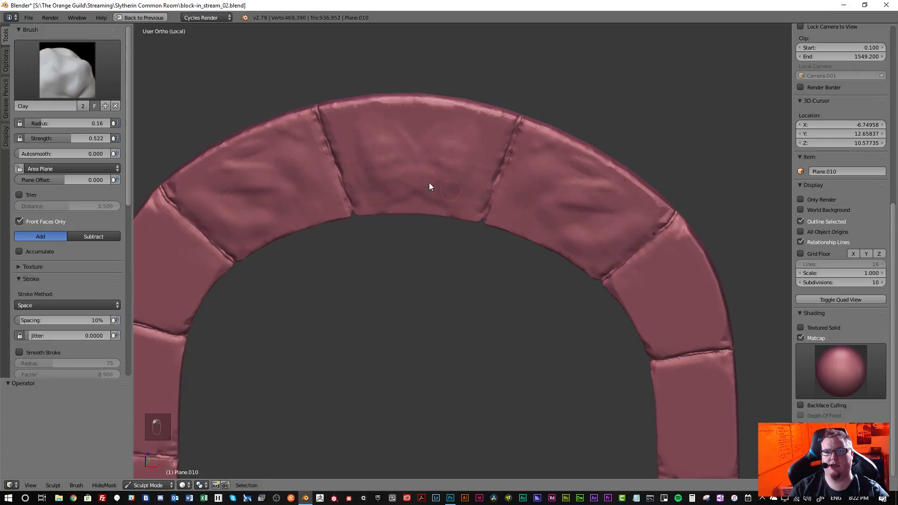
- Review the sculpted top stones and the full arch down to the base of both columns from the front
scroll(393, 187, "down", 4)
scroll(409, 159, "up", 4)
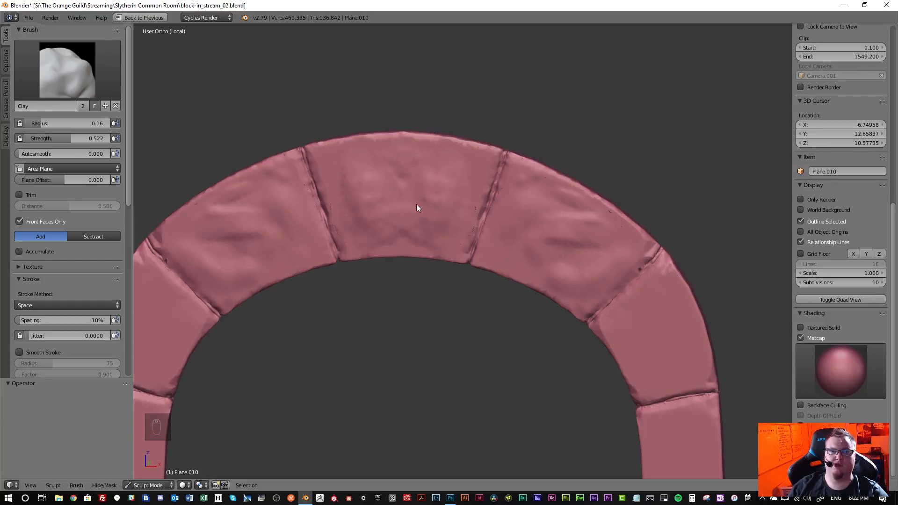
scroll(406, 219, "down", 4)
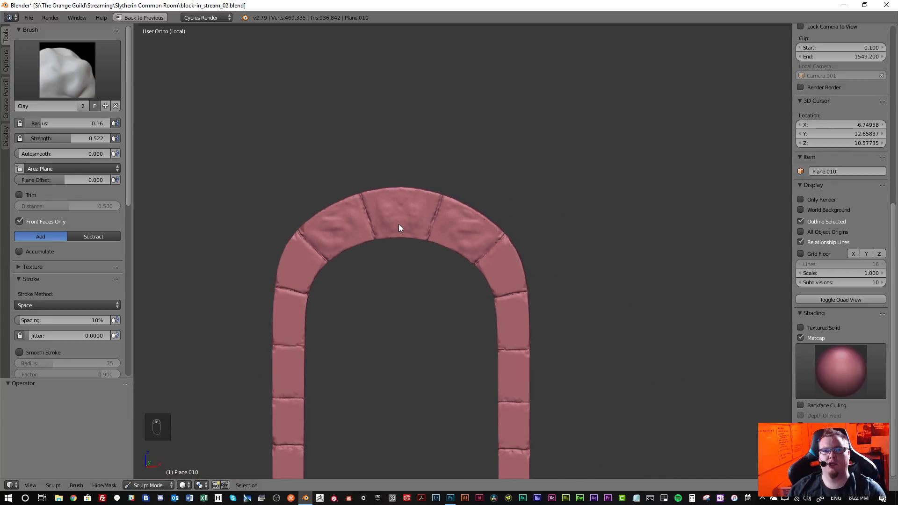
middle_click_drag(399, 225, 402, 151, "shift")
scroll(396, 184, "down", 2)
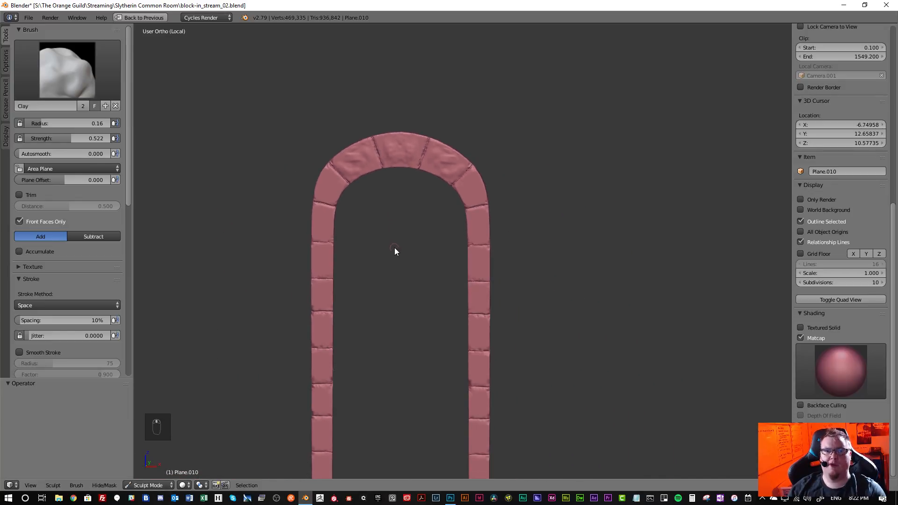
middle_click_drag(395, 248, 391, 204, "shift")
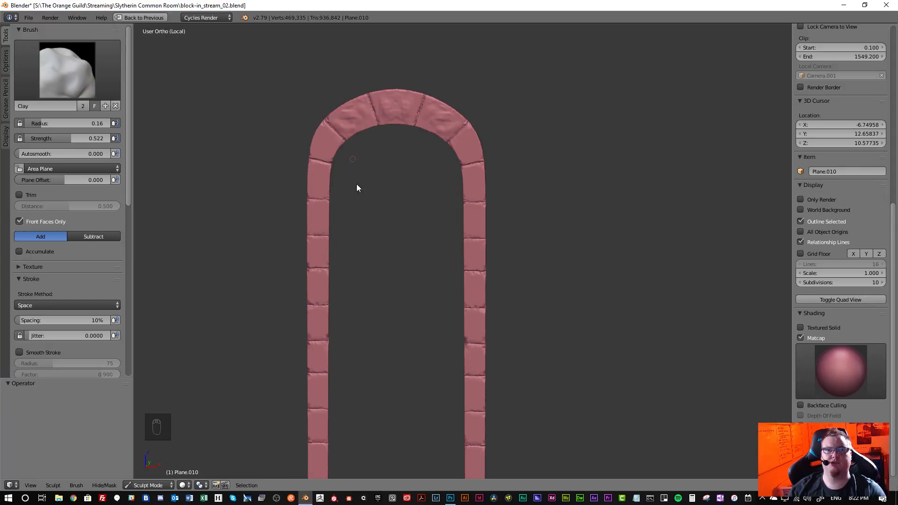
scroll(370, 202, "down", 2)
middle_click_drag(380, 221, 375, 204, "shift")
scroll(375, 204, "up", 2)
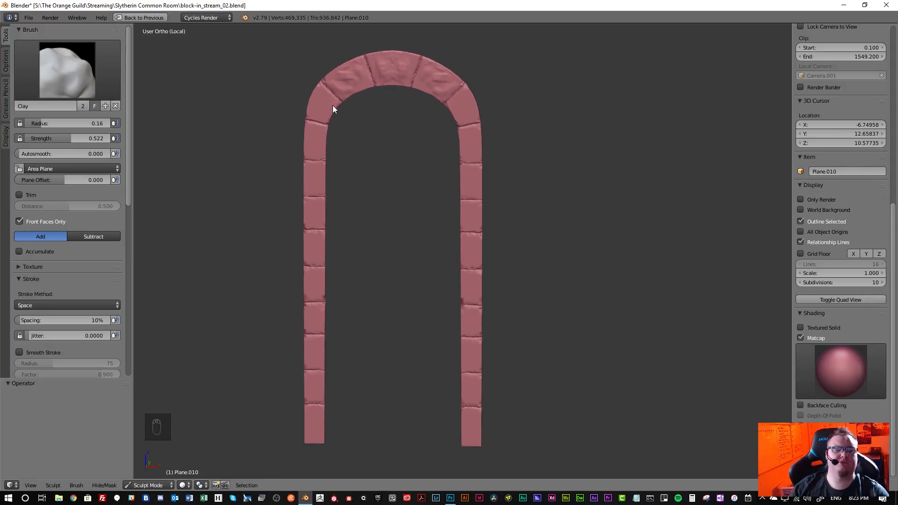
middle_click_drag(333, 109, 386, 192, "shift")
scroll(388, 197, "up", 3)
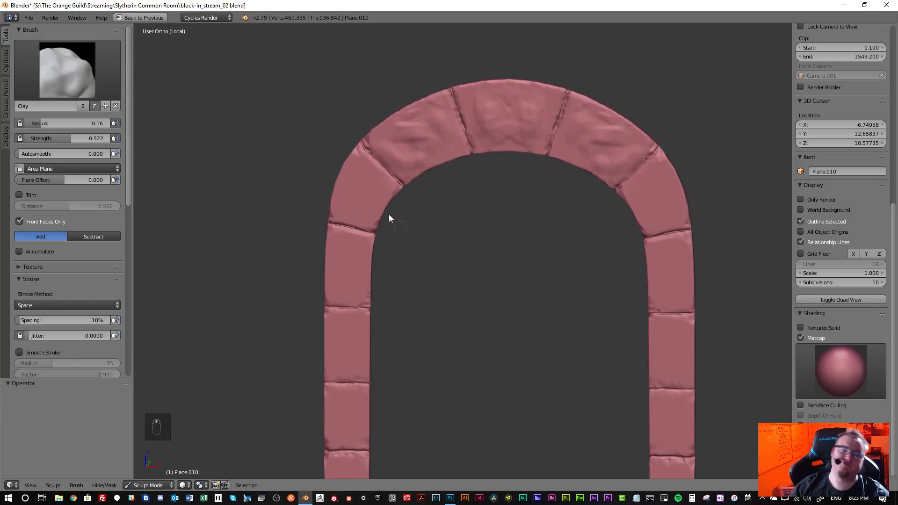
- Smooth away the small pit beside the outer joint of the stone left of the keystone, returning to the Clay brush
scroll(388, 206, "up", 5)
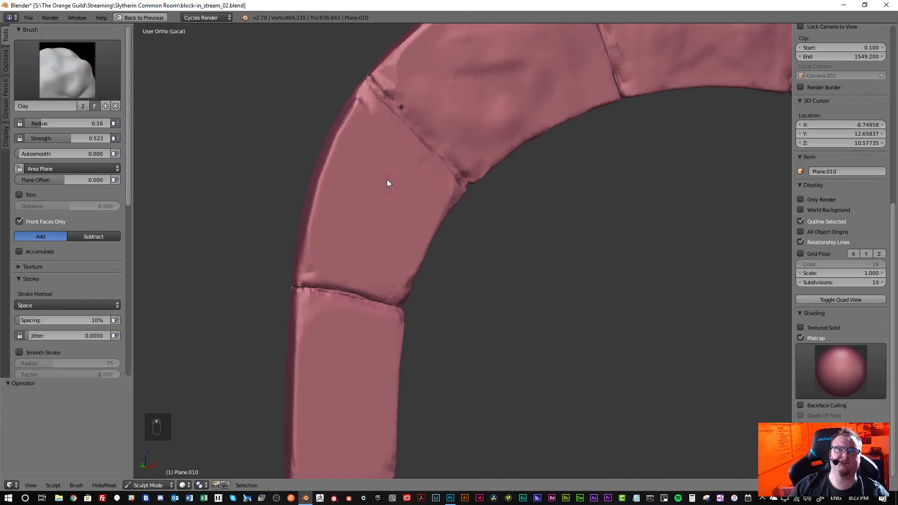
key("shift+s")
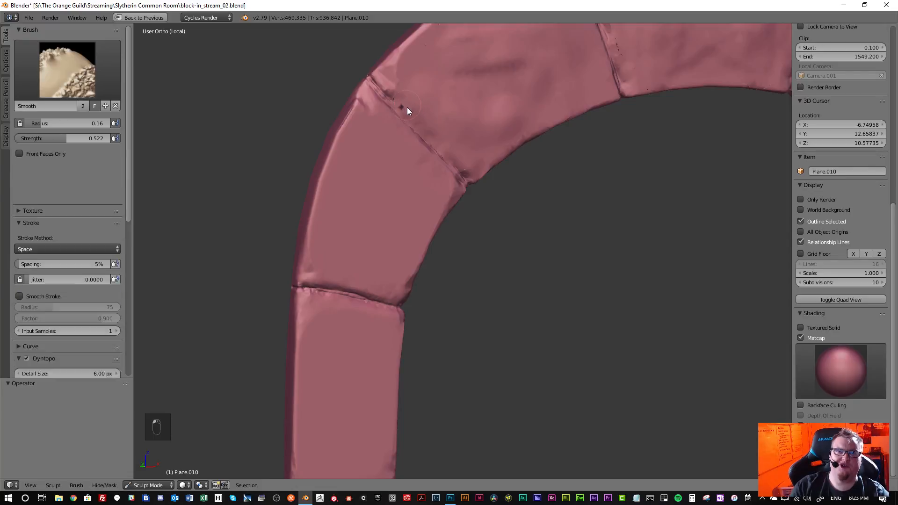
key("c")
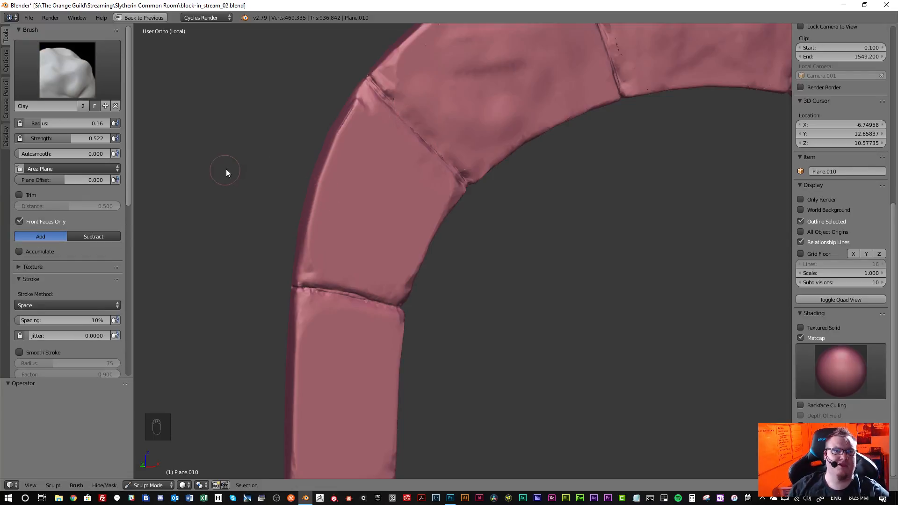
- Sculpt uneven surfaces into the upper stones of the left column using the Clay brush at radius 0.55
scroll(226, 173, "down", 6)
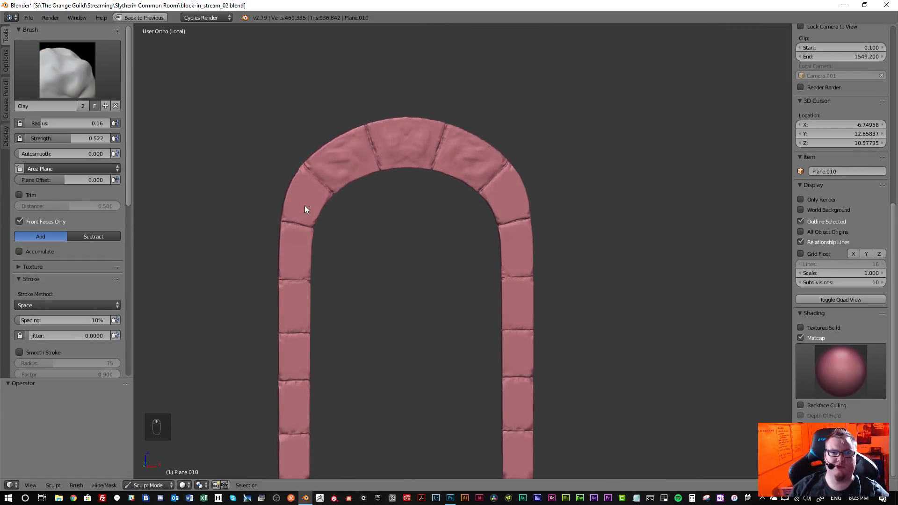
key("bracketright")
key("bracketright")
key("bracketright")
key("bracketright")
key("bracketright")
key("bracketright")
key("bracketright")
key("bracketright")
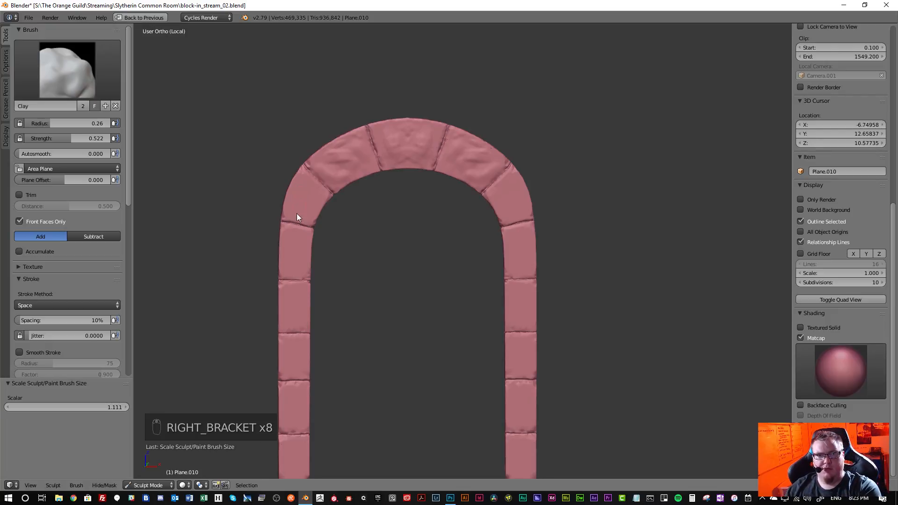
key("bracketright")
key("bracketright")
key("bracketright")
key("bracketright")
key("bracketright")
key("bracketright")
key("bracketright")
key("bracketright")
key("bracketright")
key("bracketright")
key("bracketright")
key("bracketright")
key("bracketright")
key("bracketright")
key("bracketright")
key("bracketleft")
key("bracketleft")
key("bracketleft")
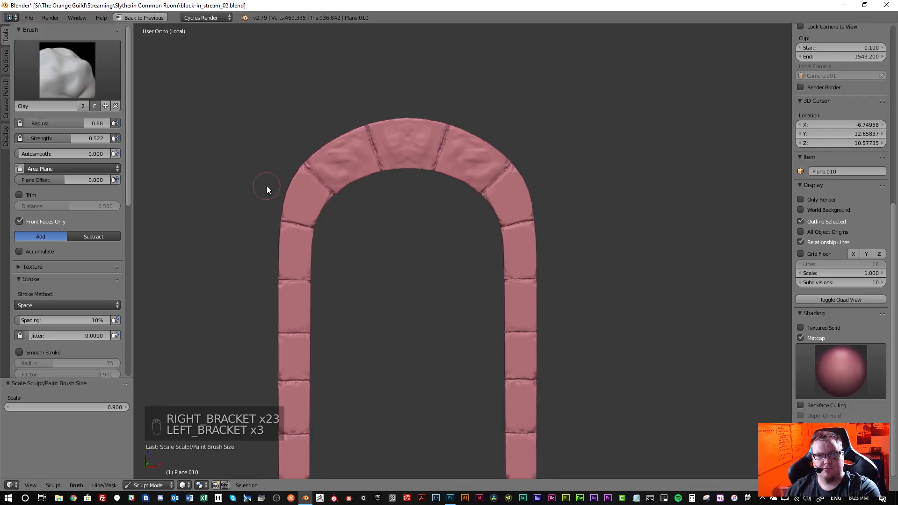
key("bracketleft")
key("bracketleft")
key("bracketleft")
scroll(313, 212, "up", 1)
scroll(327, 178, "up", 1)
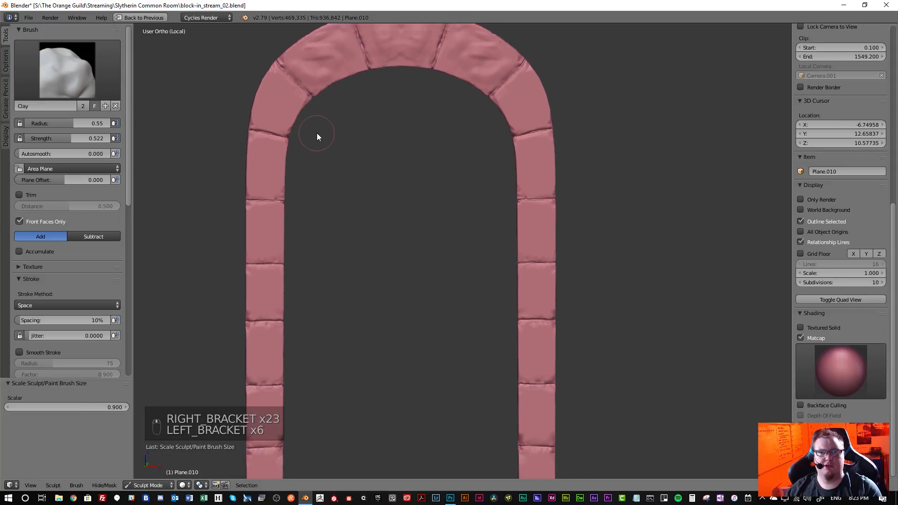
middle_click_drag(316, 137, 319, 161, "shift")
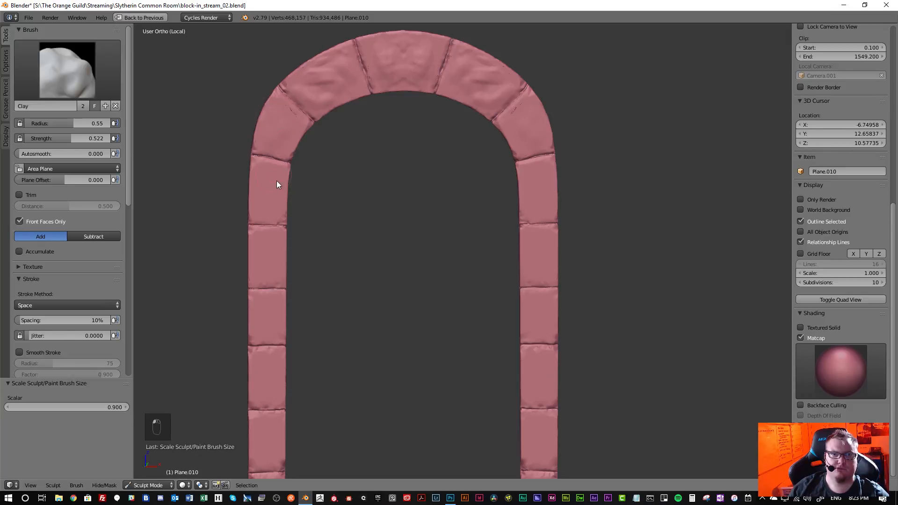
mouse_move(276, 184)
left_mouse_down()
mouse_move(265, 200)
mouse_move(263, 167)
left_mouse_up()
mouse_move(264, 247)
left_mouse_down()
mouse_move(262, 268)
mouse_move(283, 295)
mouse_move(275, 313)
left_mouse_up()
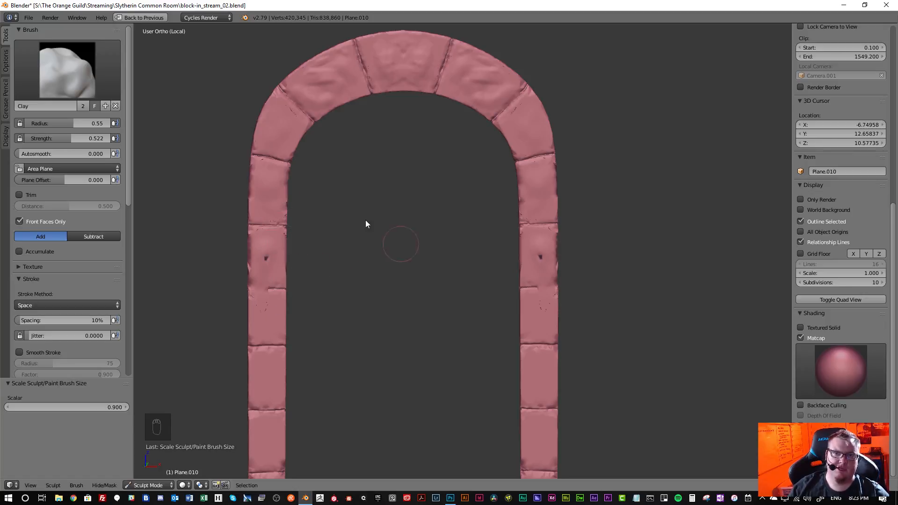
- Reduce the Clay brush radius to 0.40 and roughen the middle stones of the left column
key("bracketleft")
key("bracketleft")
key("bracketleft")
key("bracketleft")
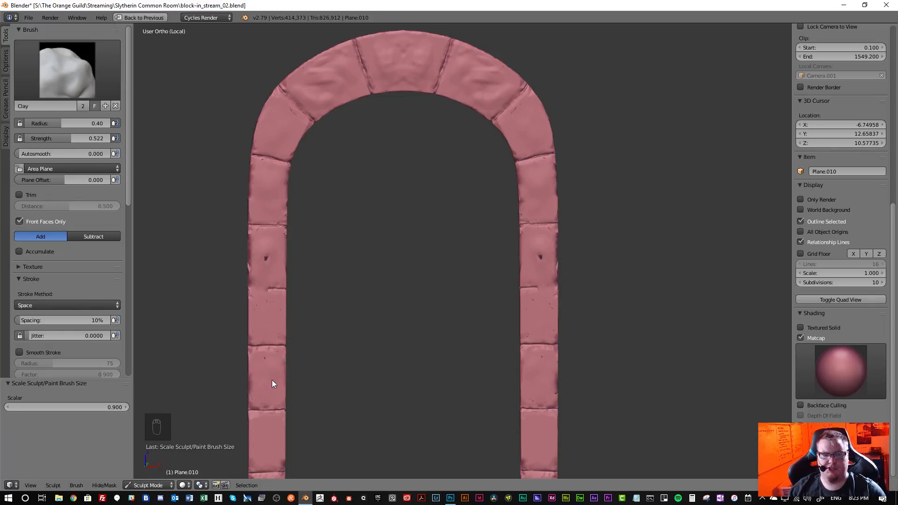
middle_click_drag(271, 380, 271, 112, "shift")
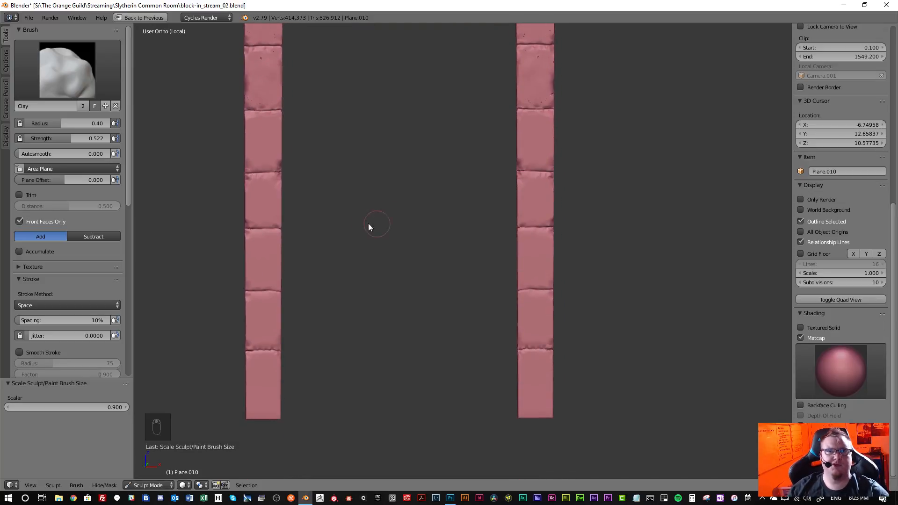
left_click_drag(275, 139, 268, 158)
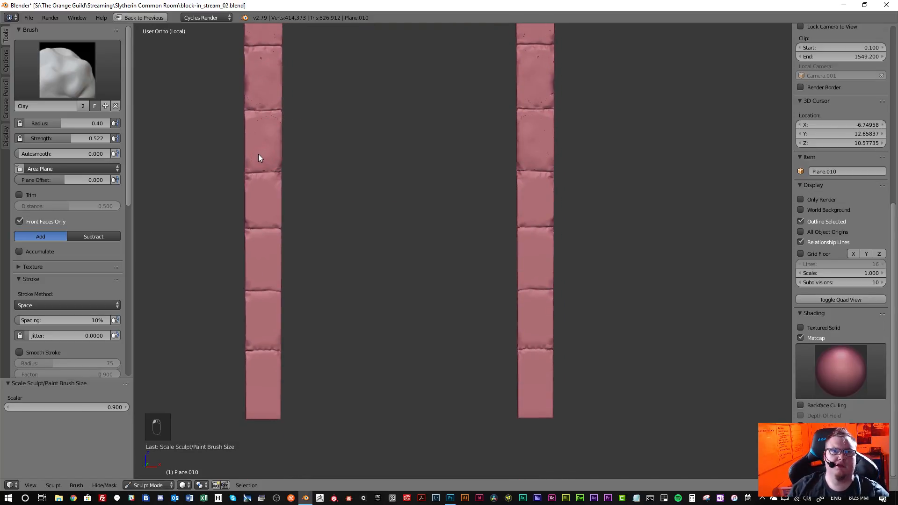
left_click(255, 121)
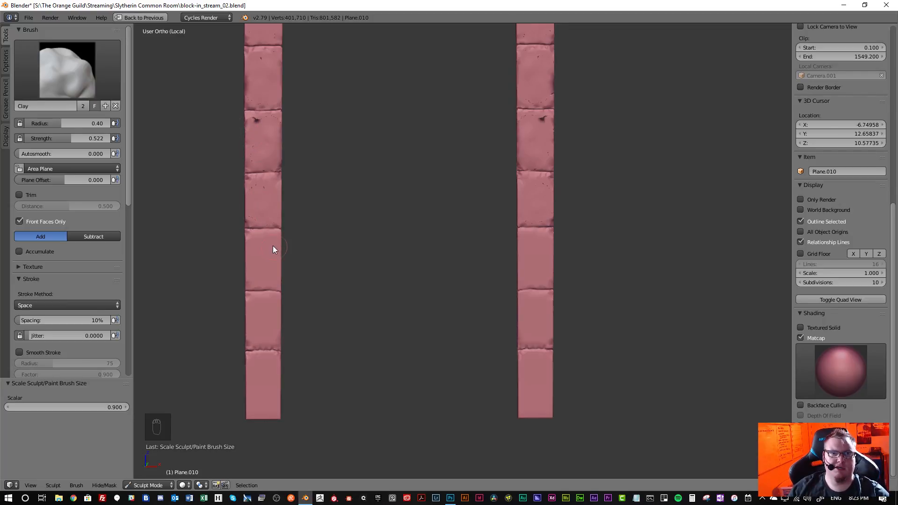
- Roughen the faces and edges of the three lowest stones of the left column with the Clay brush
left_click_drag(268, 247, 265, 274)
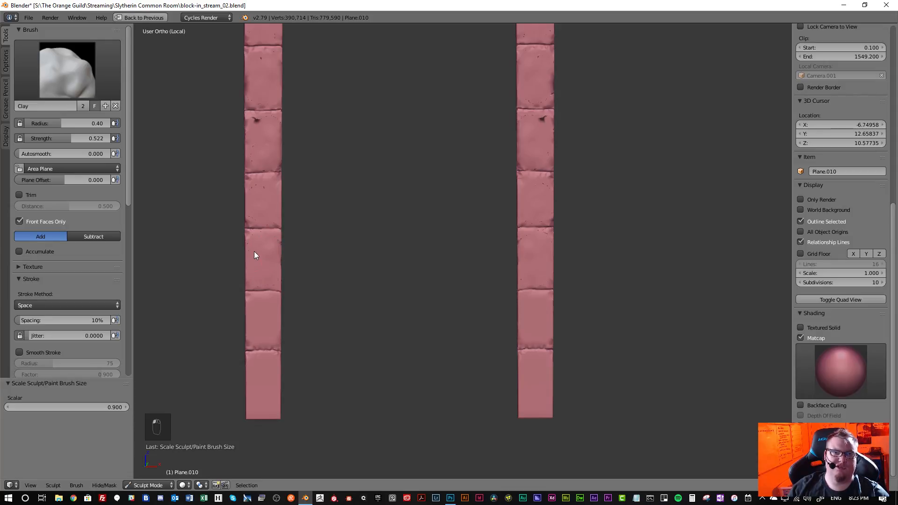
left_click_drag(250, 253, 250, 317)
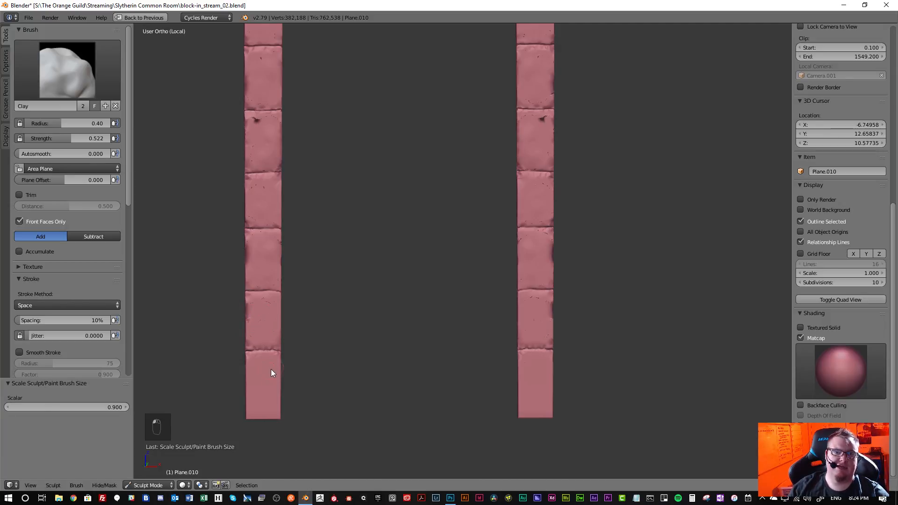
mouse_move(271, 369)
left_mouse_down()
mouse_move(270, 400)
mouse_move(260, 369)
left_mouse_up()
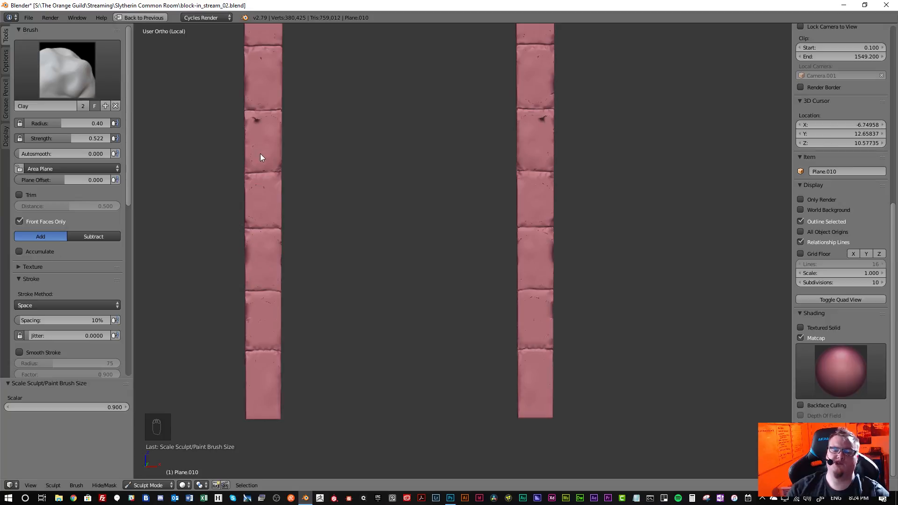
- Smooth away the dark pits on the middle and upper stones of the left column
key("s")
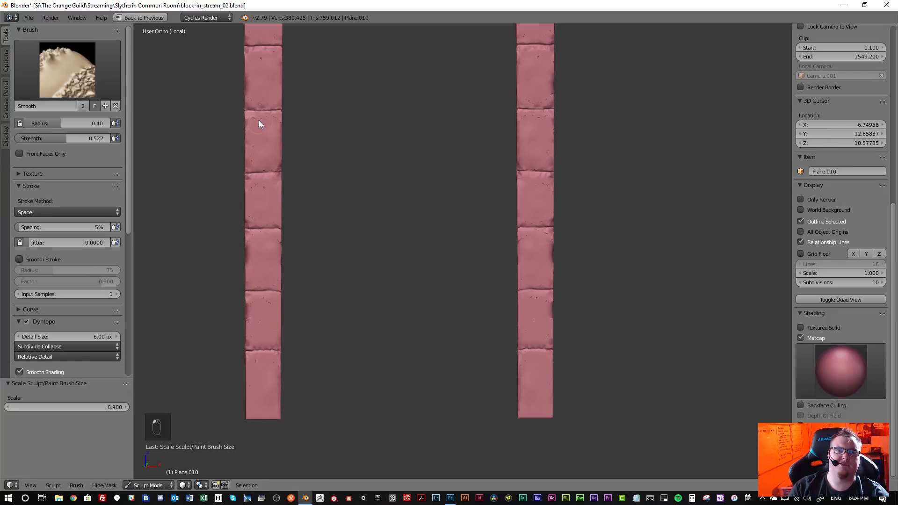
key("c")
scroll(262, 146, "down", 4)
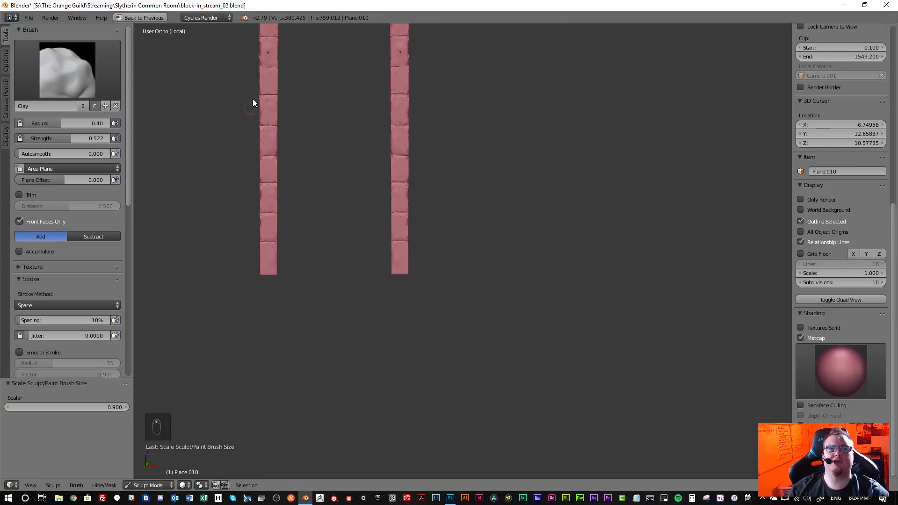
mouse_move(267, 59)
left_mouse_down("shift")
mouse_move(268, 51)
mouse_move(263, 57)
left_mouse_up("shift")
- Examine the whole arch from the front and at an angle, checking the left column's edges and joints up close
scroll(309, 166, "down", 3)
middle_click_drag(310, 167, 304, 202, "shift")
scroll(311, 207, "up", 5)
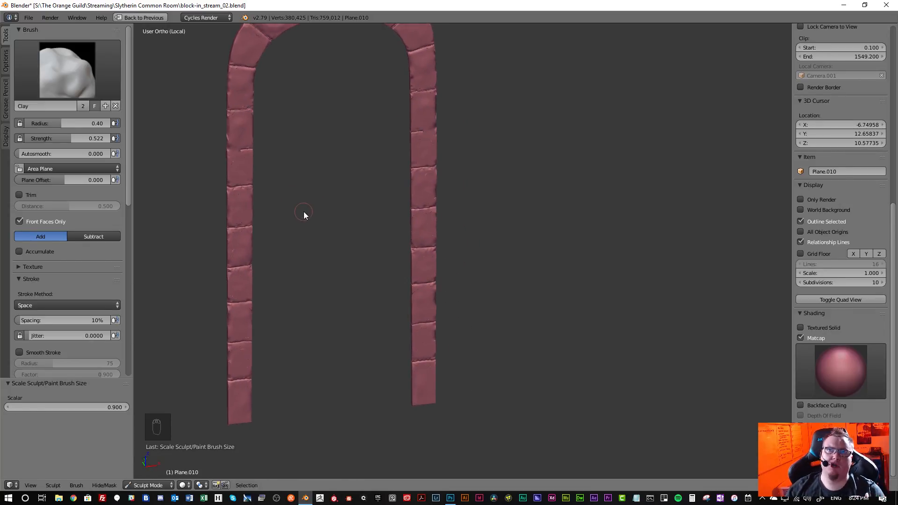
scroll(304, 214, "down", 3)
middle_click_drag(303, 214, 355, 263, "shift")
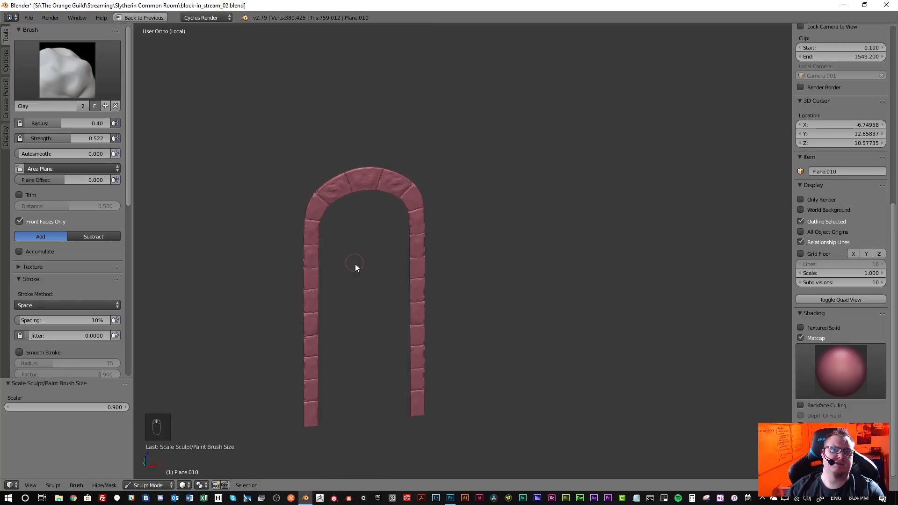
scroll(345, 217, "up", 5)
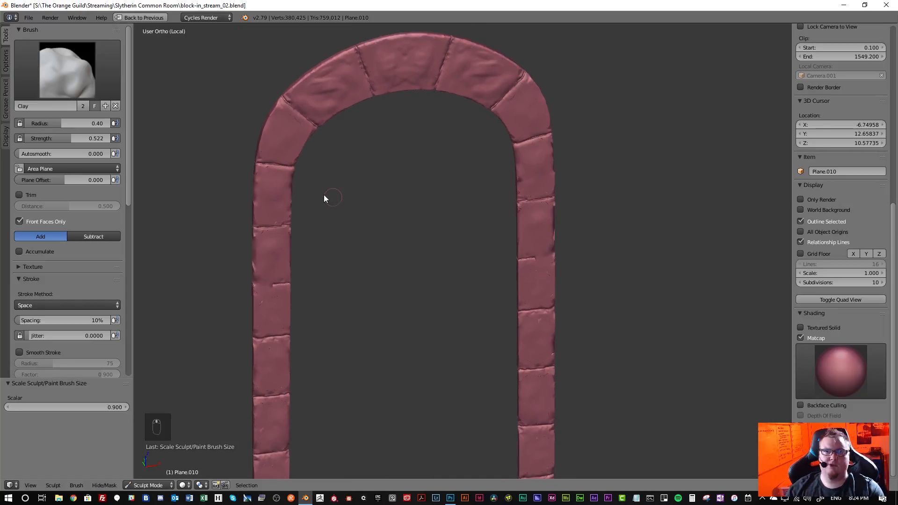
middle_click_drag(326, 198, 350, 225, "shift")
scroll(364, 209, "up", 3)
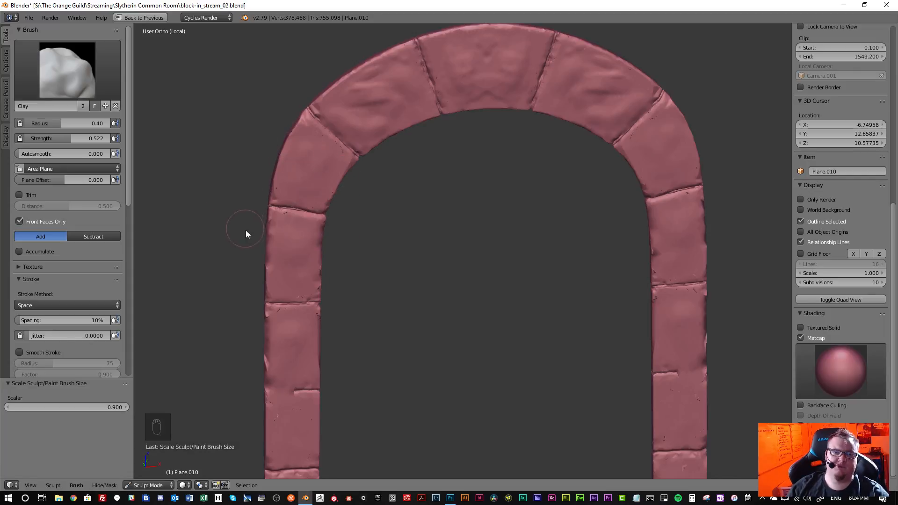
scroll(279, 388, "up", 5)
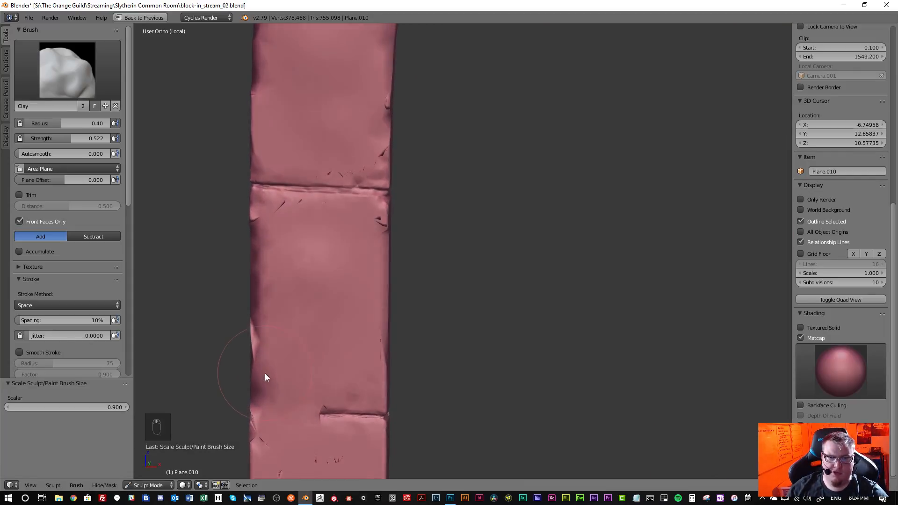
scroll(270, 365, "down", 6)
scroll(357, 309, "down", 3)
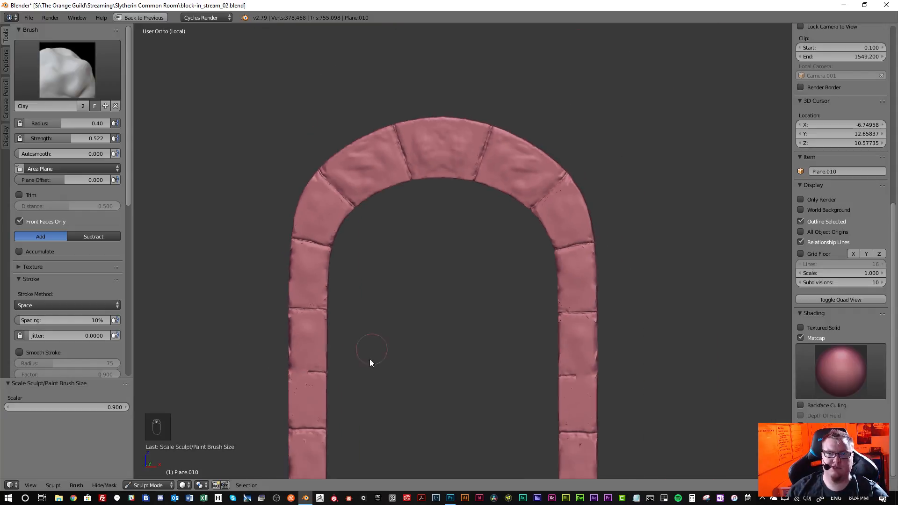
scroll(337, 354, "up", 2)
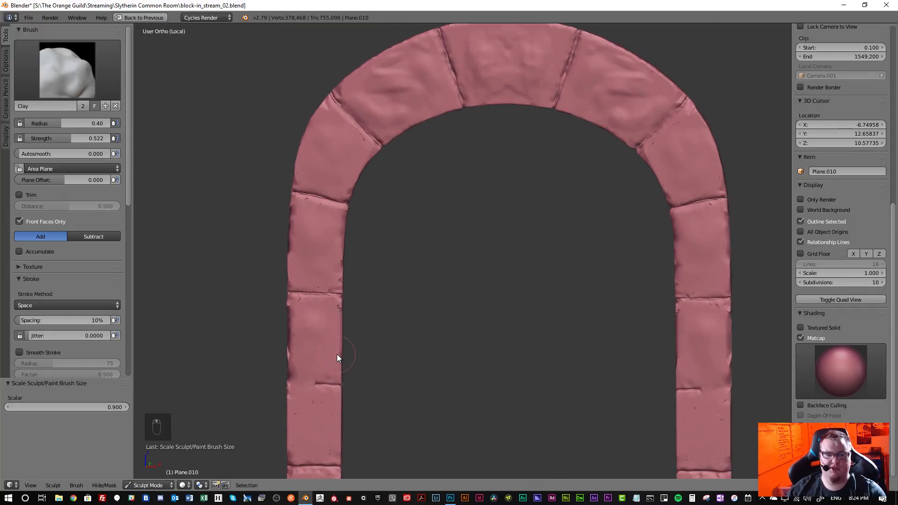
- Carve the missing half of the left column's broken joint across to the outer edge with the Crease brush at radius 0.04
middle_click_drag(330, 369, 400, 153, "shift")
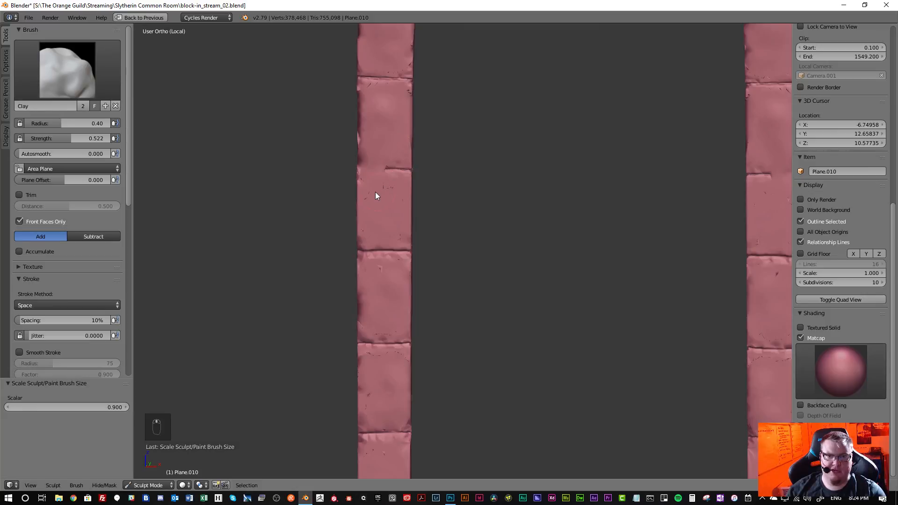
scroll(375, 195, "up", 5)
scroll(384, 246, "up", 5)
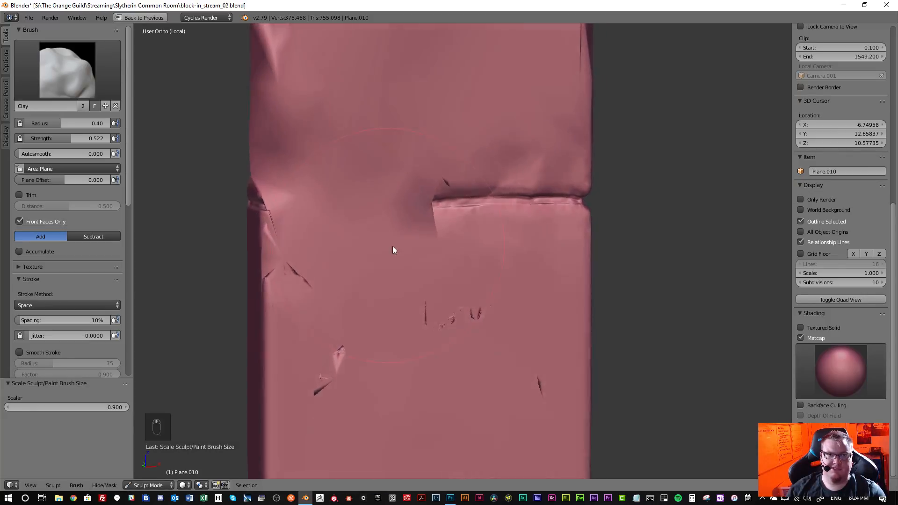
mouse_move(392, 246)
middle_mouse_down()
mouse_move(512, 255)
mouse_move(365, 260)
middle_mouse_up()
left_click(74, 91)
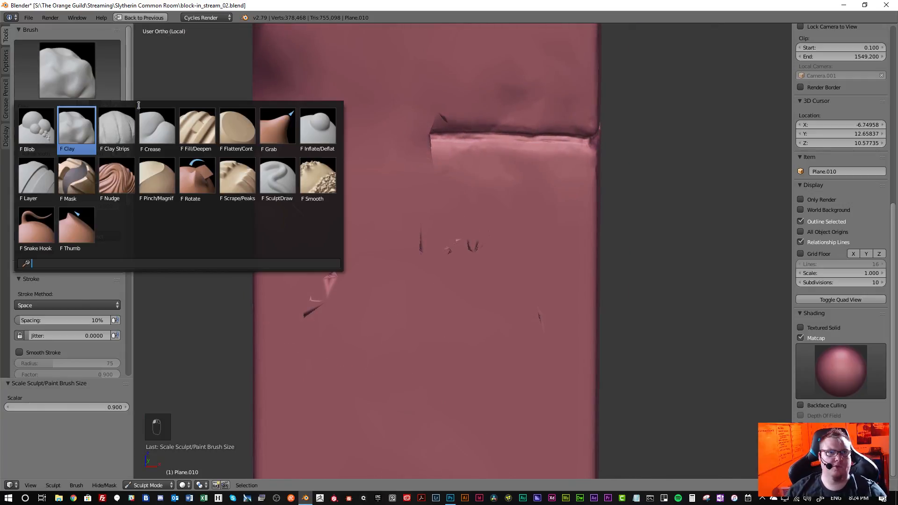
left_click(164, 119)
key("bracketleft")
key("bracketleft")
key("bracketleft")
key("bracketleft")
key("bracketleft")
key("bracketleft")
key("bracketleft")
key("bracketleft")
key("bracketleft")
key("bracketleft")
key("bracketleft")
key("bracketleft")
key("bracketleft")
key("bracketleft")
key("bracketleft")
key("bracketleft")
key("bracketleft")
key("bracketleft")
key("bracketleft")
key("bracketleft")
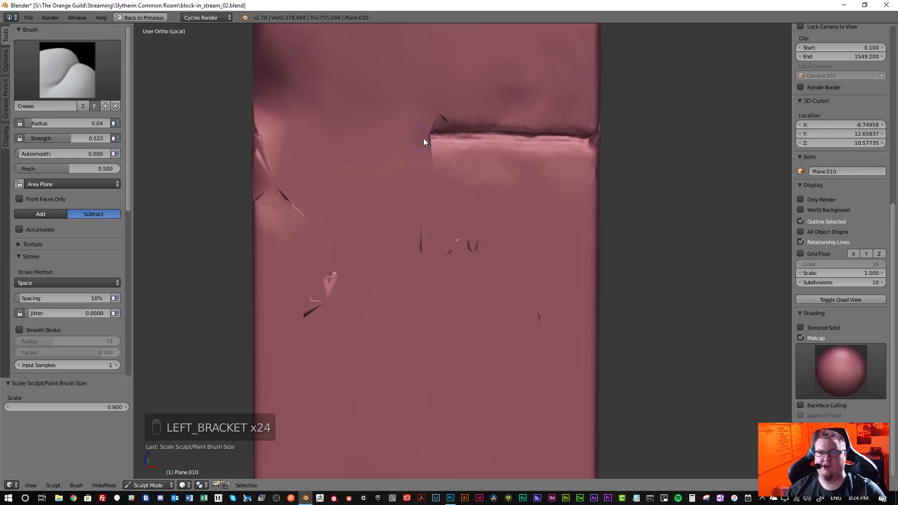
key("bracketleft")
key("bracketleft")
key("bracketleft")
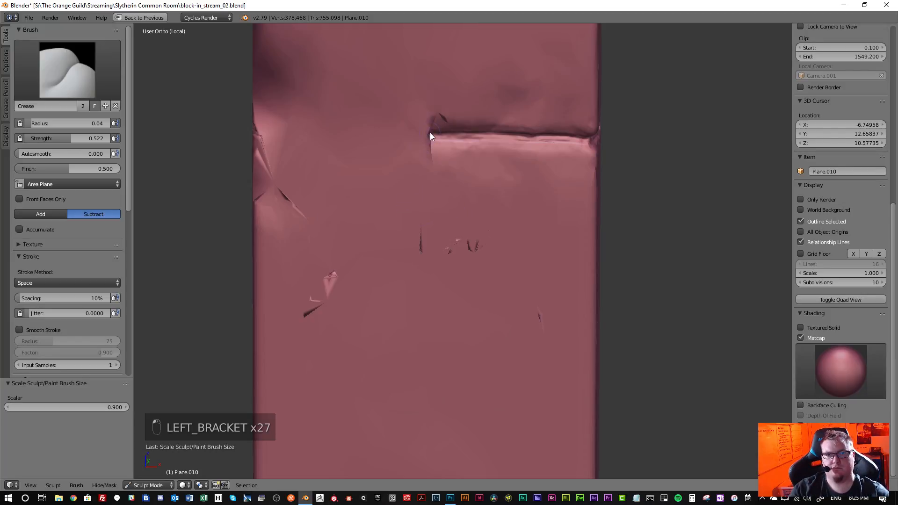
left_click_drag(427, 135, 262, 128)
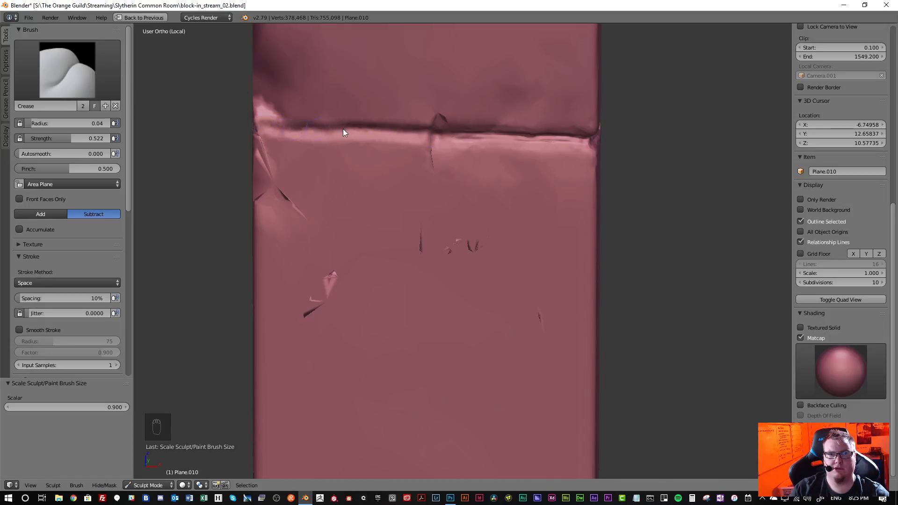
- Set the Dyntopo detail size to 3 px and deepen the restored joint at its outer edge with a slightly larger Crease brush
scroll(77, 316, "down", 5)
left_click(78, 314)
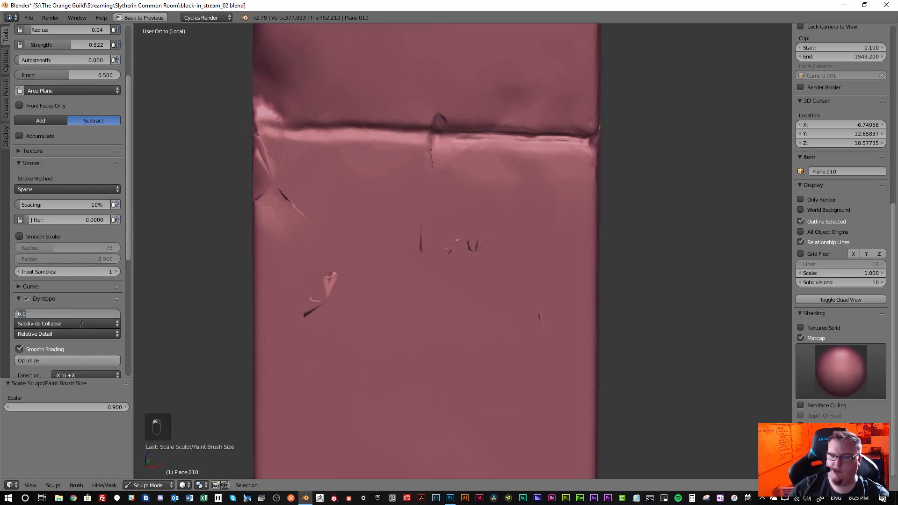
type("3")
key("Return")
key("bracketright")
key("bracketright")
key("bracketright")
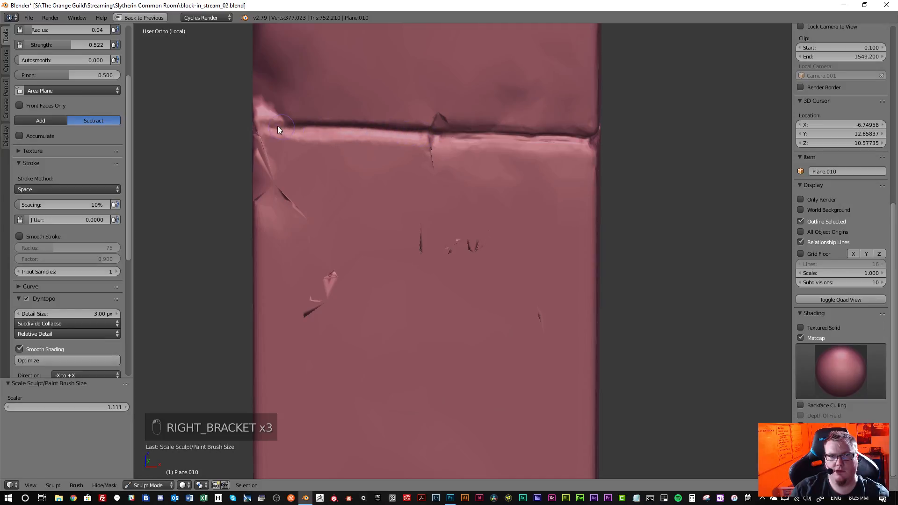
left_click(260, 124)
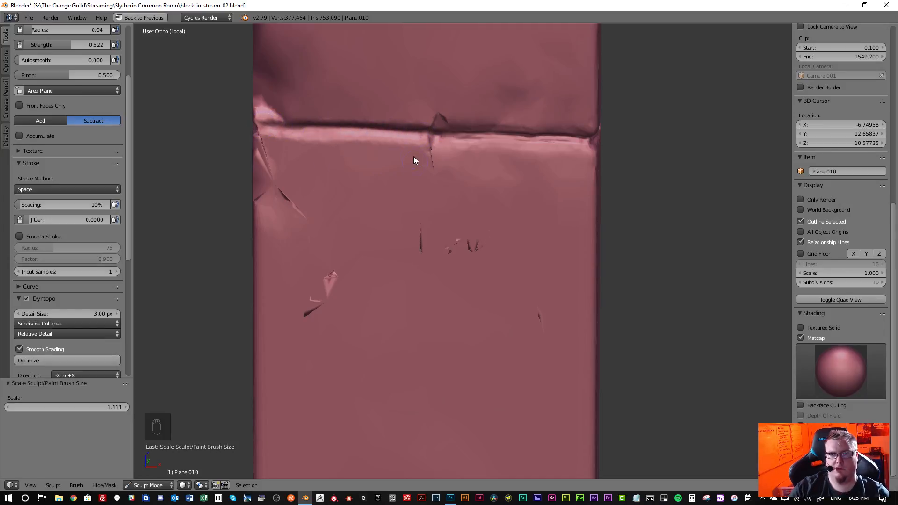
- Smooth the spikes at the middle of the restored joint and crease the joint line in from its outer edge
key("s")
mouse_move(445, 218)
left_mouse_down()
mouse_move(481, 243)
mouse_move(418, 243)
left_mouse_up()
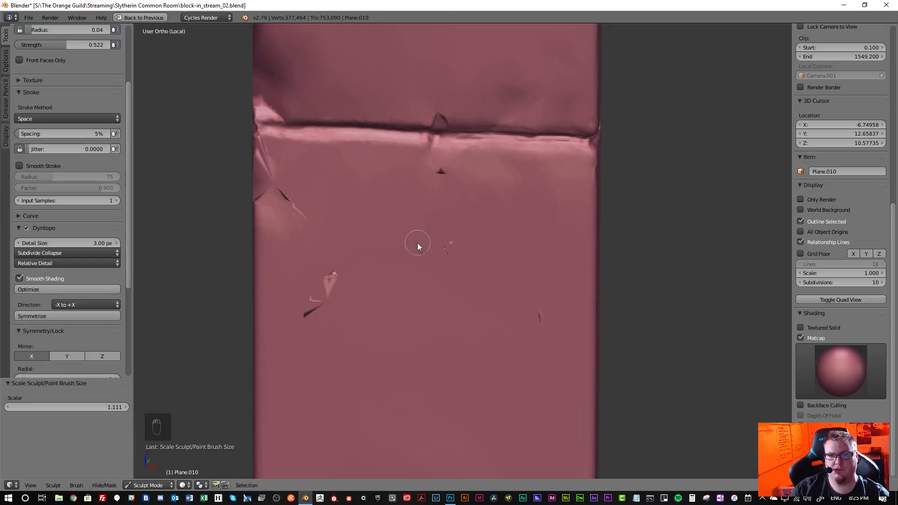
mouse_move(436, 186)
left_mouse_down()
mouse_move(428, 167)
mouse_move(439, 118)
mouse_move(445, 124)
left_mouse_up()
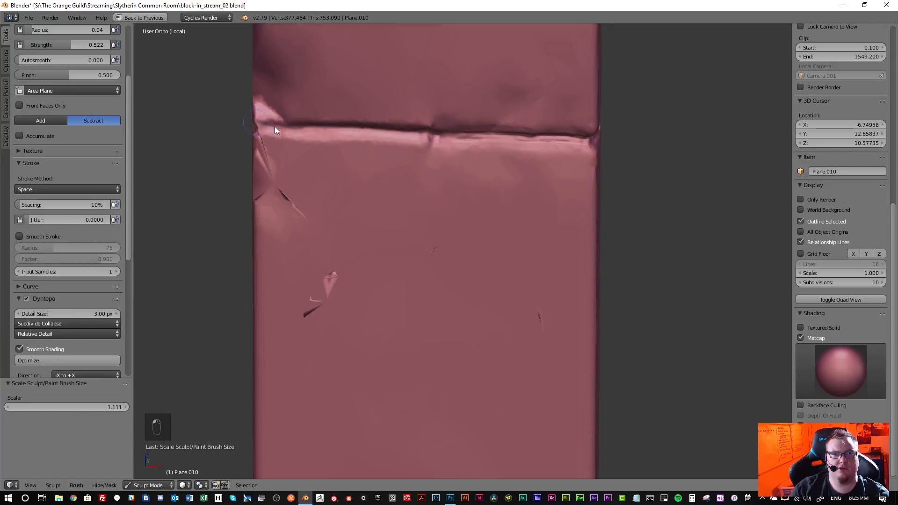
left_click_drag(263, 129, 281, 132)
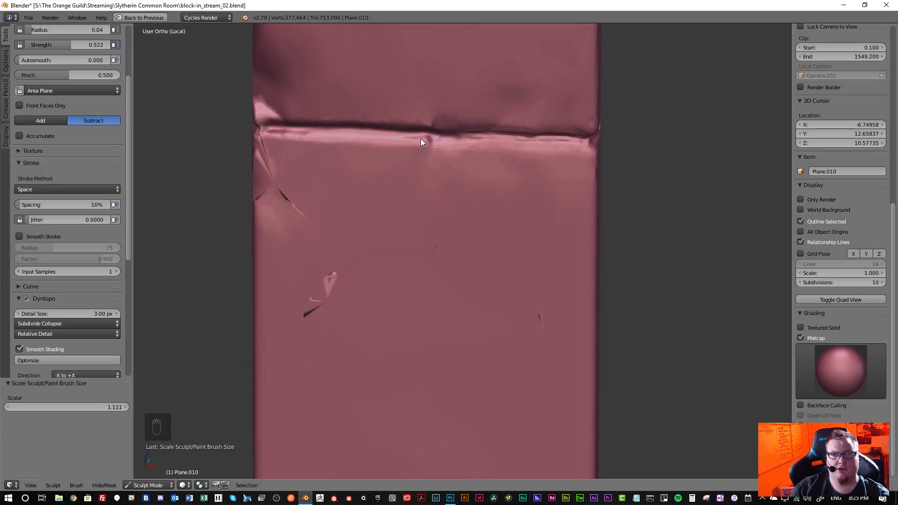
- Smooth away the dark pits on the stone below the restored joint and the sharp folds at its outer corner
left_click_drag(421, 139, 426, 139, "shift")
mouse_move(311, 282)
left_mouse_down("shift")
mouse_move(333, 287)
mouse_move(302, 318)
left_mouse_up("shift")
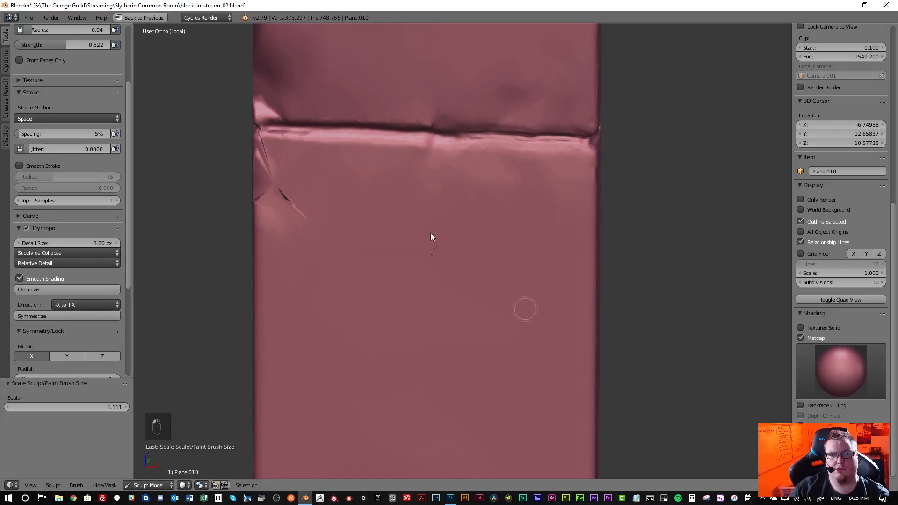
left_click_drag(263, 189, 290, 209, "shift")
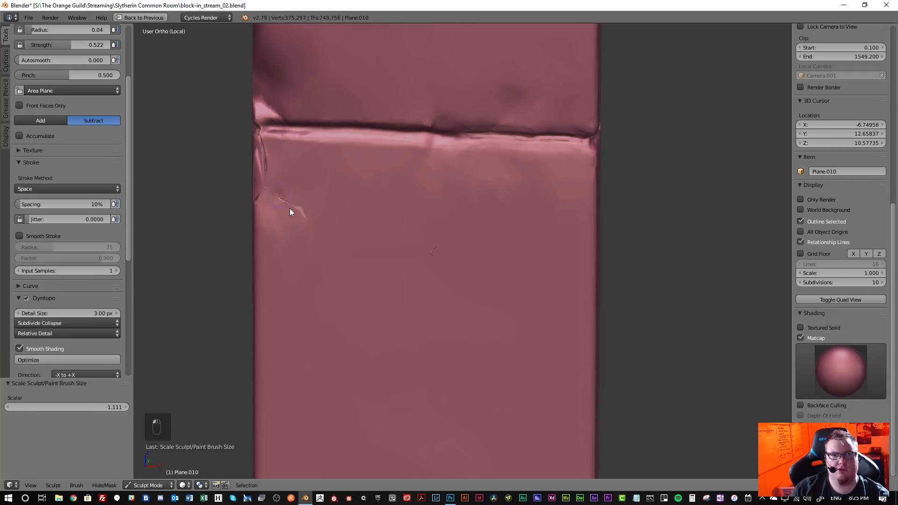
left_click_drag(261, 158, 303, 228, "shift")
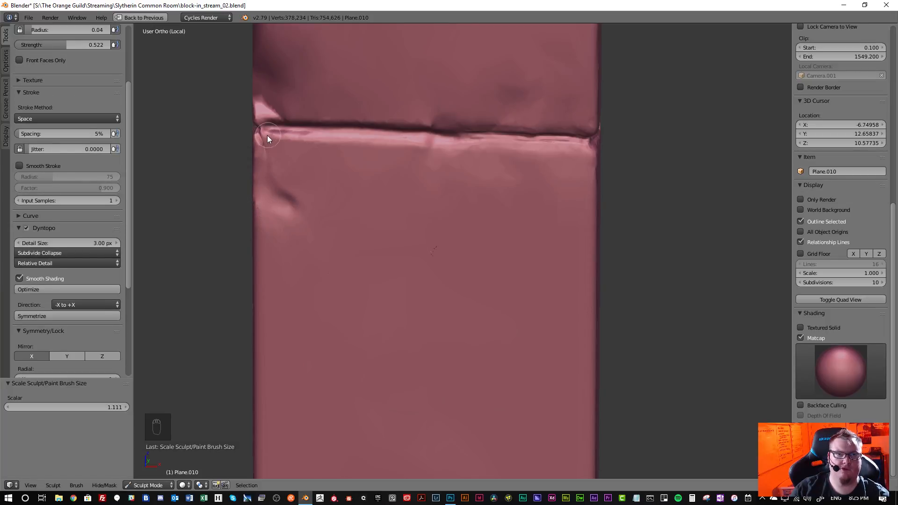
- Reduce the brush radius to 0.03 and smooth the jagged folds where the restored joint meets the column's outer edge
mouse_move(286, 172)
middle_mouse_down()
mouse_move(285, 159)
mouse_move(297, 154)
mouse_move(242, 133)
middle_mouse_up()
scroll(358, 237, "up", 4)
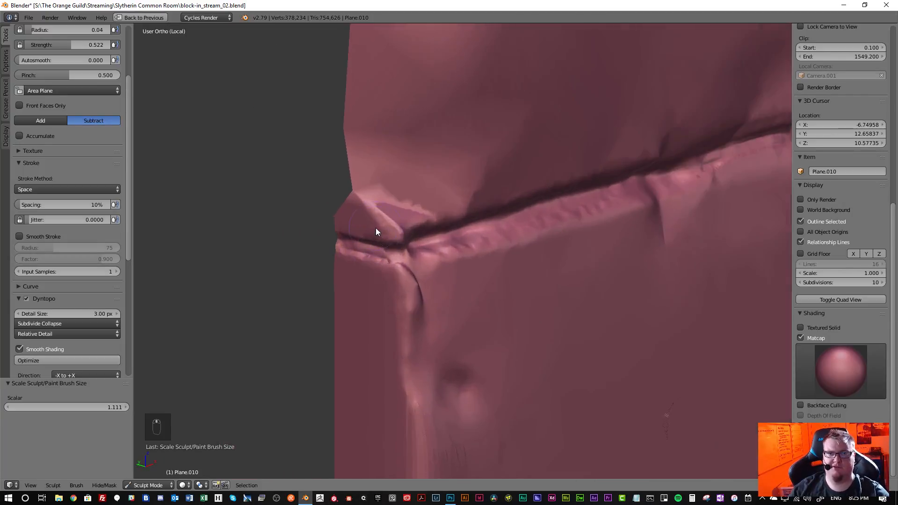
mouse_move(376, 232)
middle_mouse_down()
mouse_move(317, 203)
mouse_move(386, 242)
middle_mouse_up()
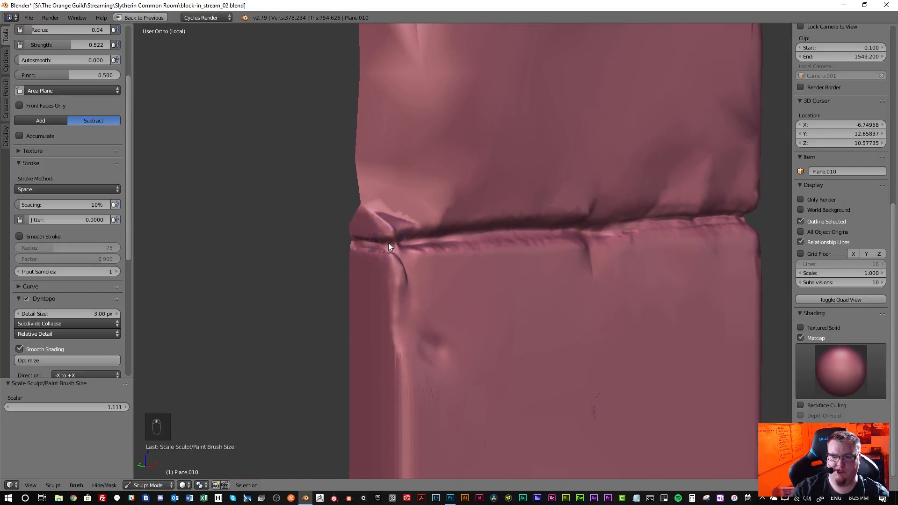
key("bracketleft")
key("bracketleft")
key("bracketleft")
key("bracketleft")
key("bracketleft")
key("bracketleft")
key("bracketleft")
key("bracketleft")
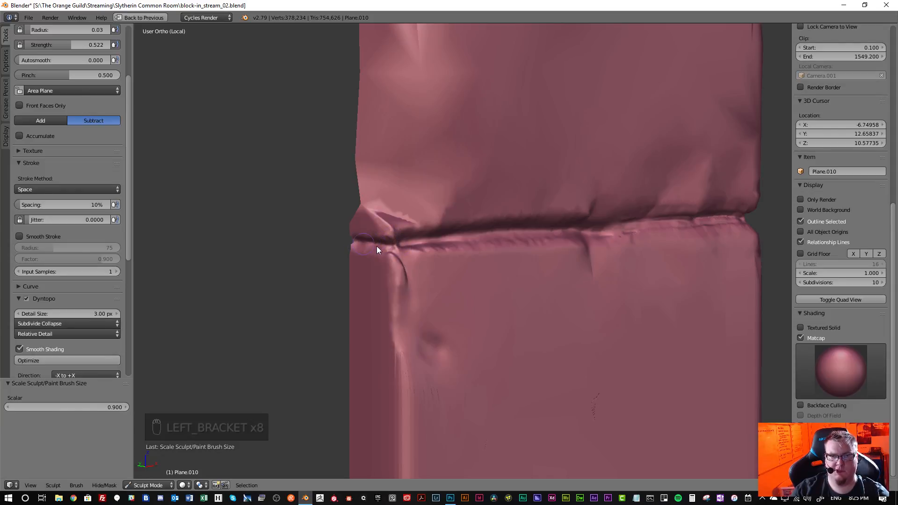
mouse_move(379, 246)
left_mouse_down("shift")
mouse_move(417, 238)
mouse_move(384, 212)
left_mouse_up("shift")
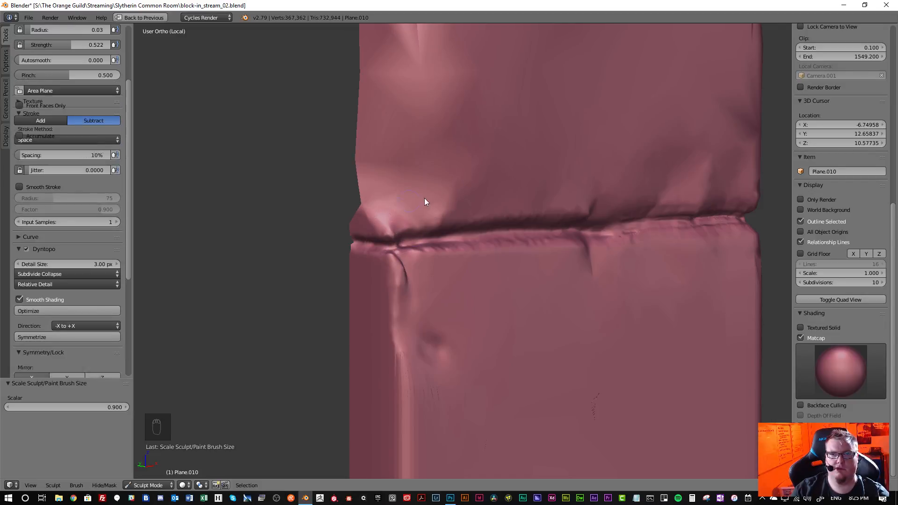
- Enlarge the brush radius to 0.04 and smooth away the pits above and below the joint between the left column's middle stones
scroll(519, 205, "down", 9)
middle_click_drag(525, 206, 527, 236)
scroll(519, 237, "up", 4)
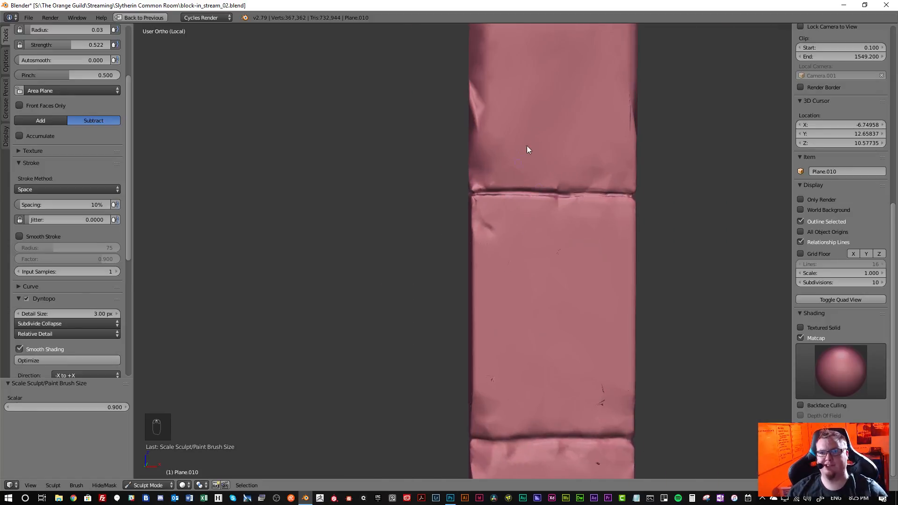
scroll(527, 145, "down", 10)
scroll(524, 203, "up", 6)
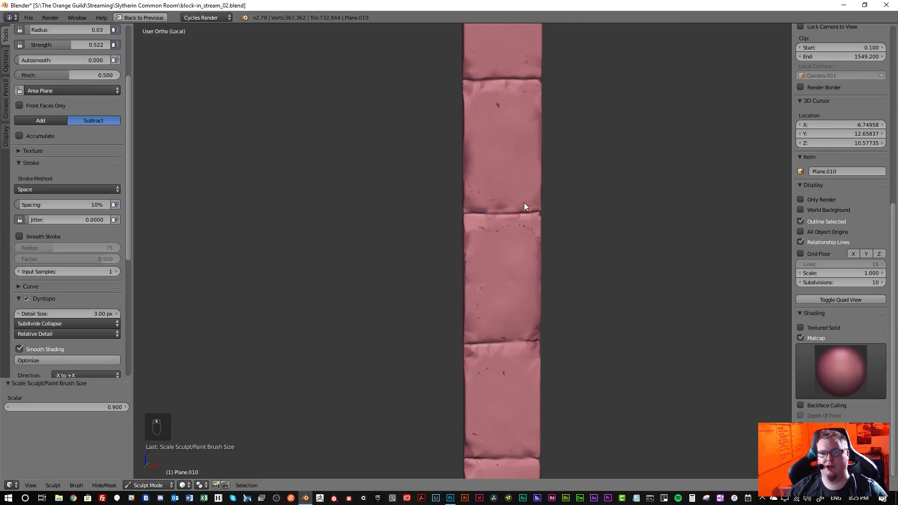
scroll(524, 203, "up", 3)
scroll(475, 194, "down", 1)
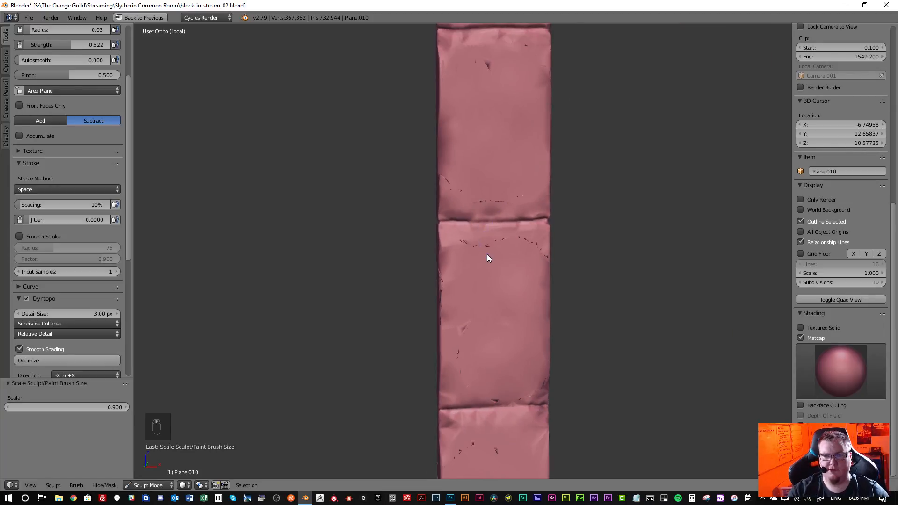
key("bracketright")
key("bracketright")
key("bracketright")
key("bracketright")
key("bracketright")
key("bracketright")
key("s")
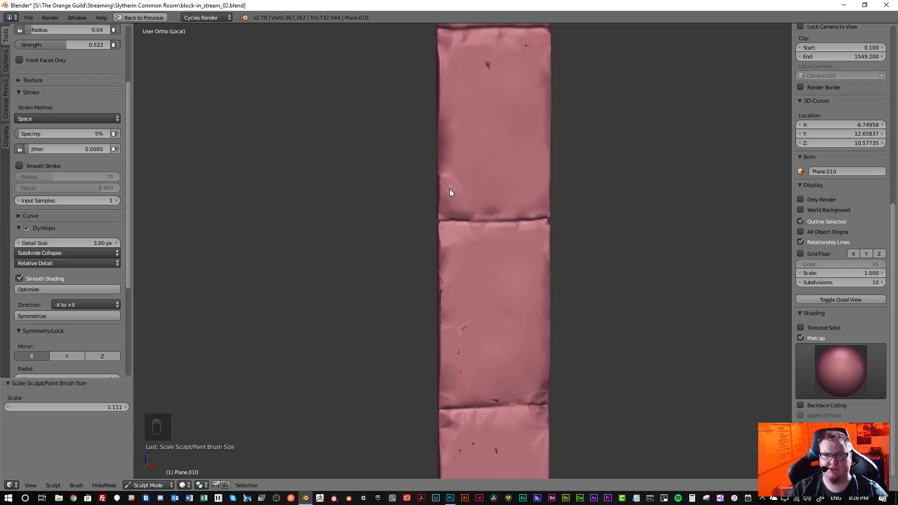
key("shift+c")
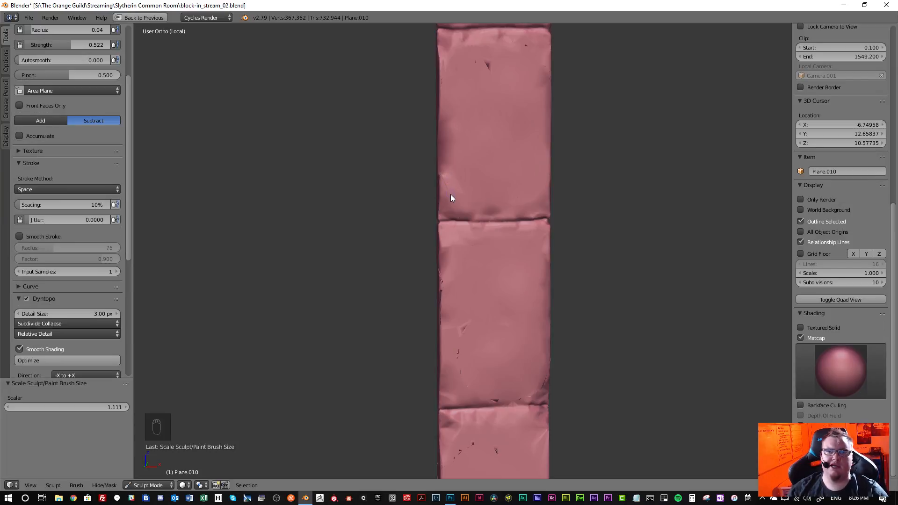
- Smooth the torn geometry along the left column's outer edge above and below the middle joint
scroll(444, 178, "up", 3)
mouse_move(484, 169)
middle_mouse_down()
mouse_move(507, 173)
mouse_move(505, 209)
mouse_move(466, 89)
middle_mouse_up()
mouse_move(461, 168)
middle_mouse_down()
mouse_move(496, 212)
mouse_move(473, 218)
mouse_move(465, 104)
middle_mouse_up()
mouse_move(463, 159)
middle_mouse_down()
mouse_move(463, 211)
mouse_move(423, 170)
mouse_move(479, 164)
mouse_move(434, 239)
middle_mouse_up()
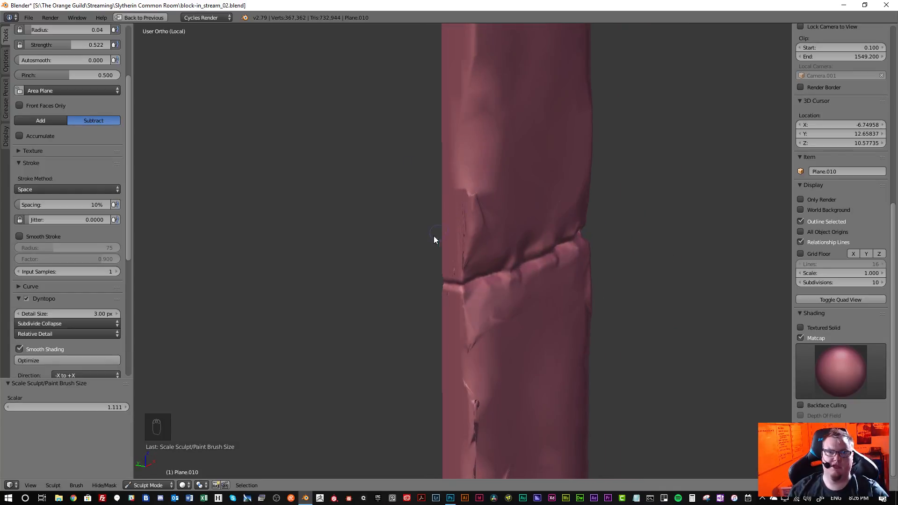
key("s")
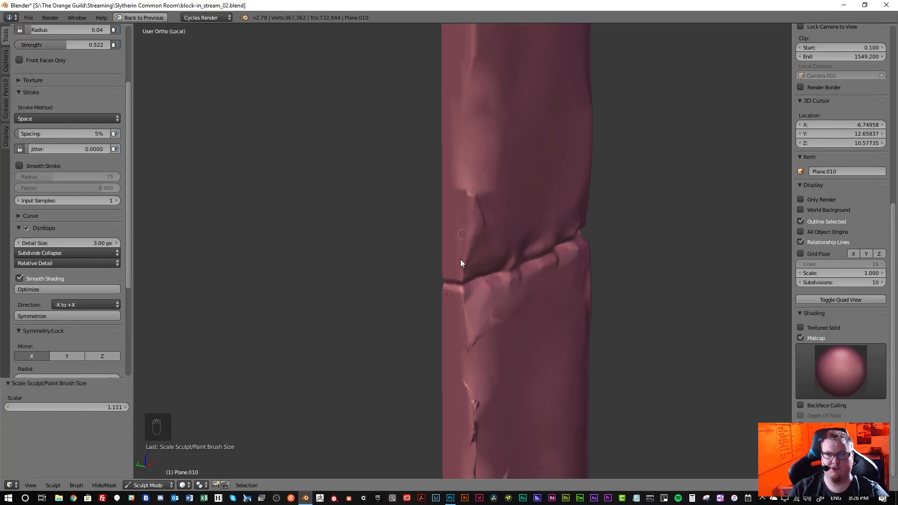
left_click_drag(460, 259, 445, 263, "shift")
middle_click_drag(448, 340, 449, 304)
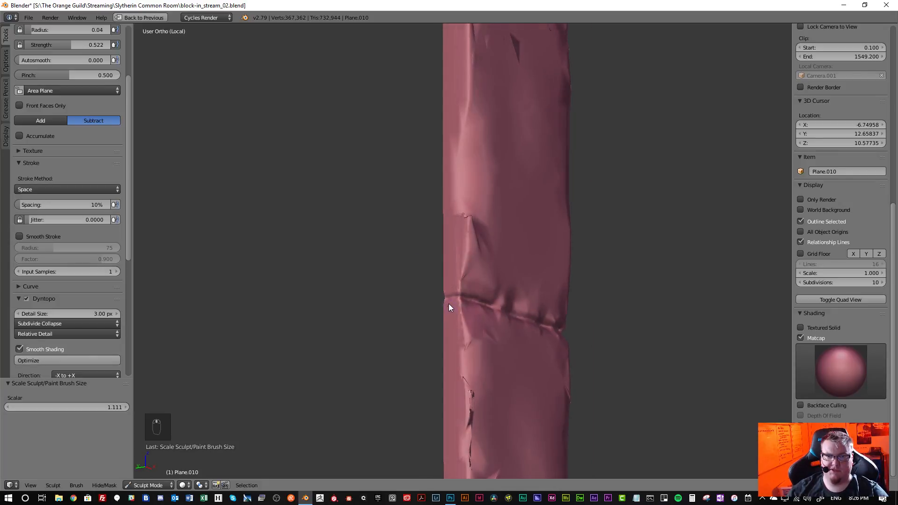
left_click_drag(473, 400, 464, 463, "shift")
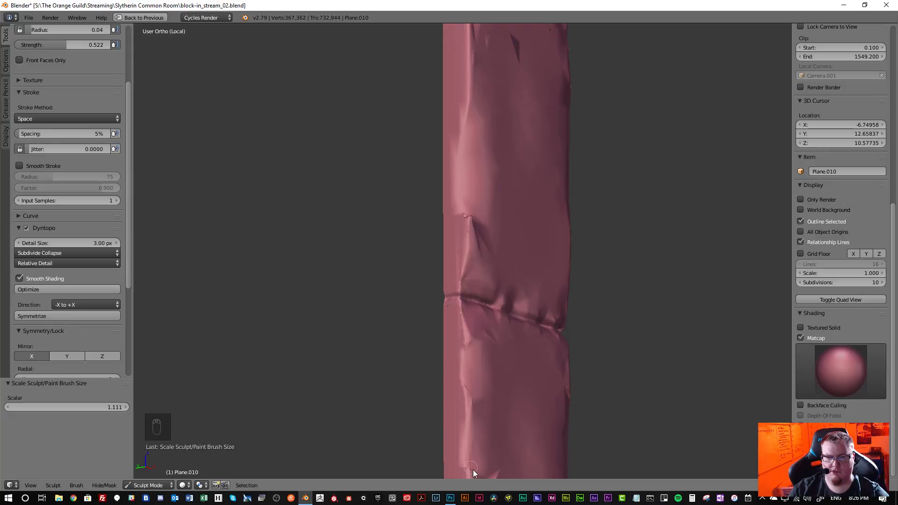
- Smooth away the dark pit near the upper end of the left column's middle stone
mouse_move(408, 315)
middle_mouse_down()
mouse_move(468, 262)
mouse_move(429, 266)
middle_mouse_up()
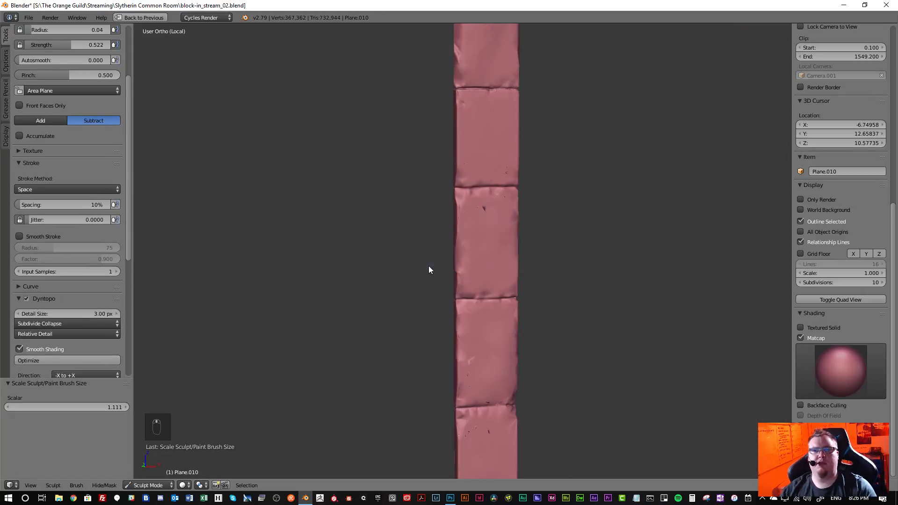
scroll(465, 238, "up", 2)
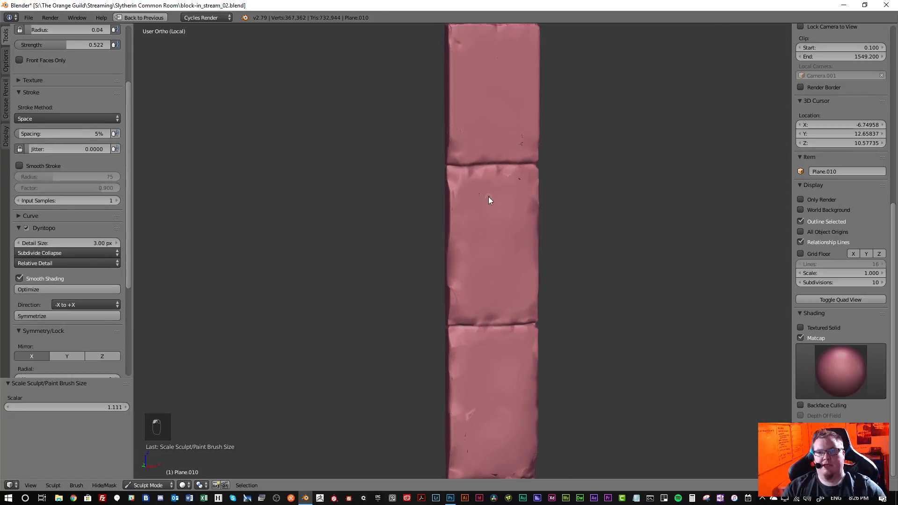
- Examine the whole arch and the curved stones at its top, and turn off X mirroring
scroll(493, 243, "down", 5)
scroll(490, 250, "down", 4)
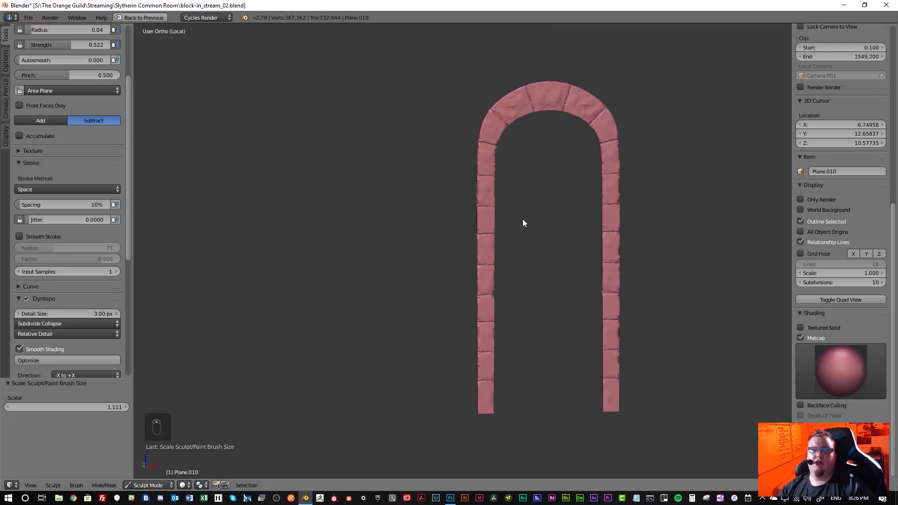
middle_click_drag(523, 219, 515, 302, "shift")
scroll(520, 221, "up", 7)
scroll(554, 315, "down", 2)
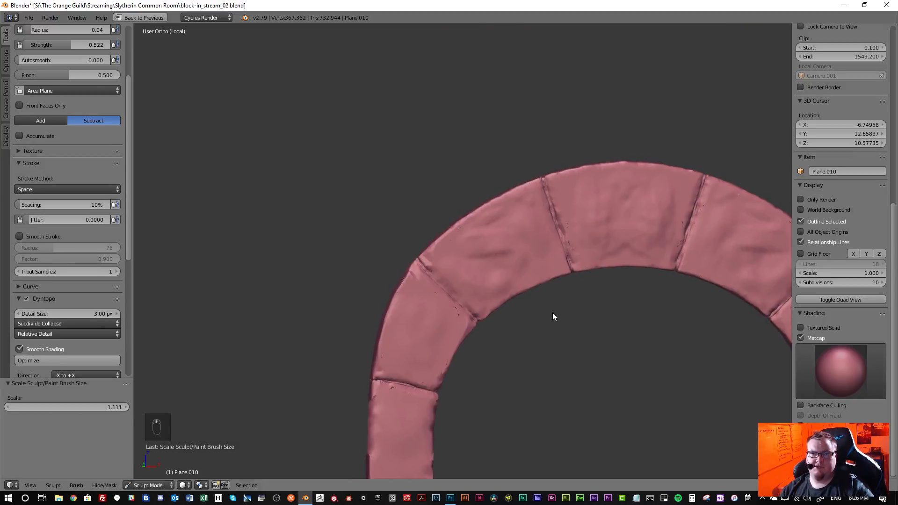
scroll(518, 323, "up", 4)
scroll(65, 283, "down", 4)
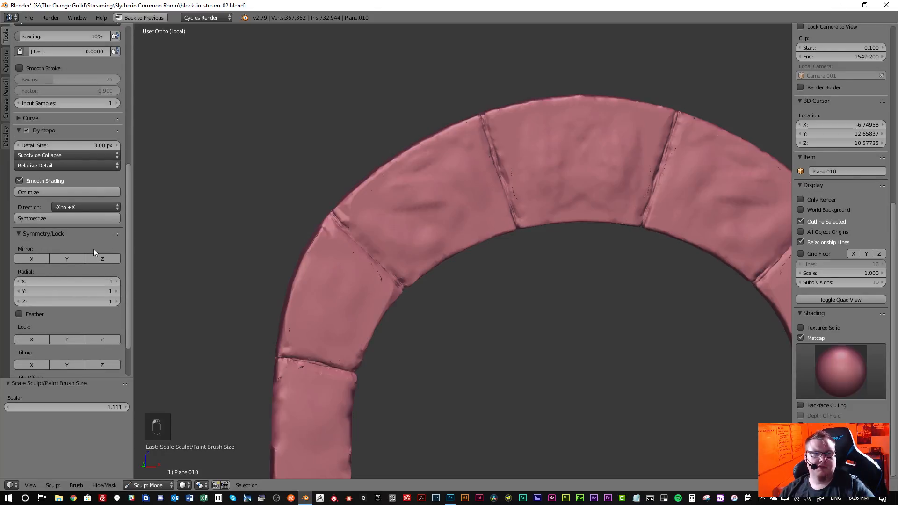
scroll(510, 257, "down", 10)
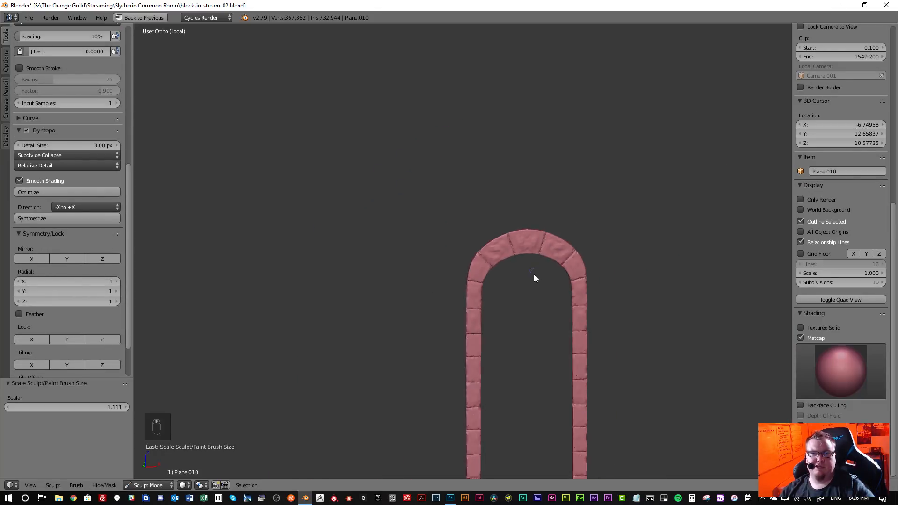
scroll(535, 277, "down", 1)
middle_click_drag(534, 278, 470, 193, "shift")
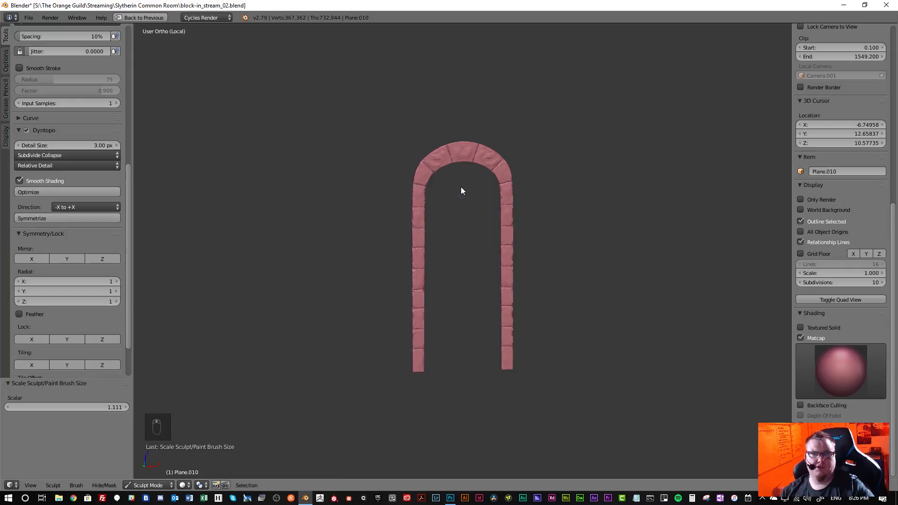
scroll(461, 190, "up", 10)
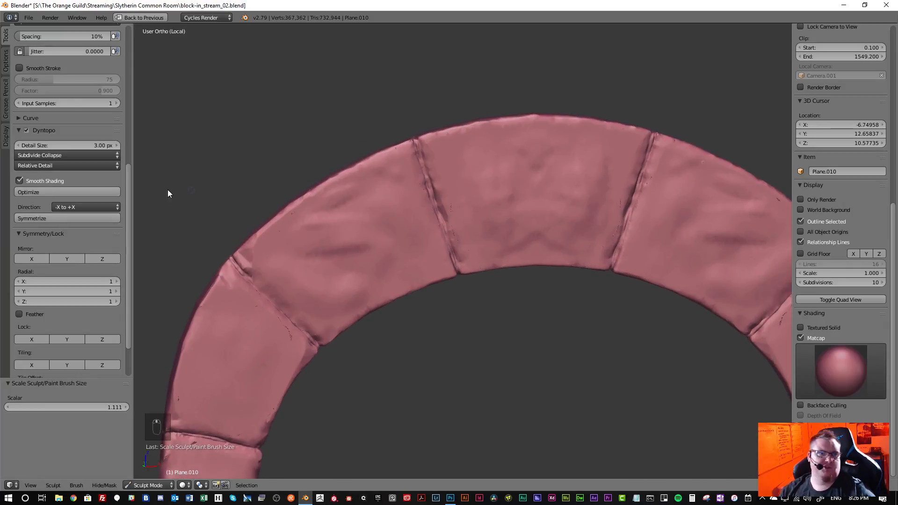
scroll(101, 181, "up", 6)
- Save the Blender file under its existing name
left_click(28, 18)
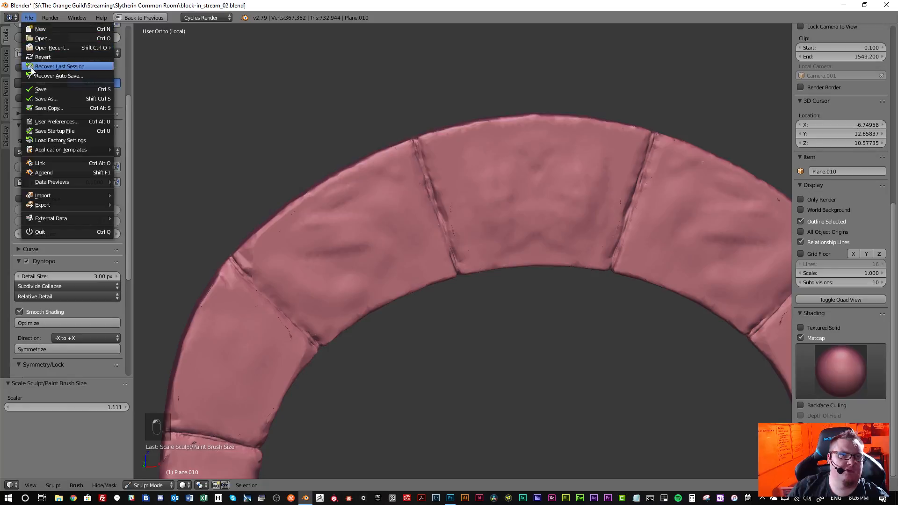
left_click(82, 89)
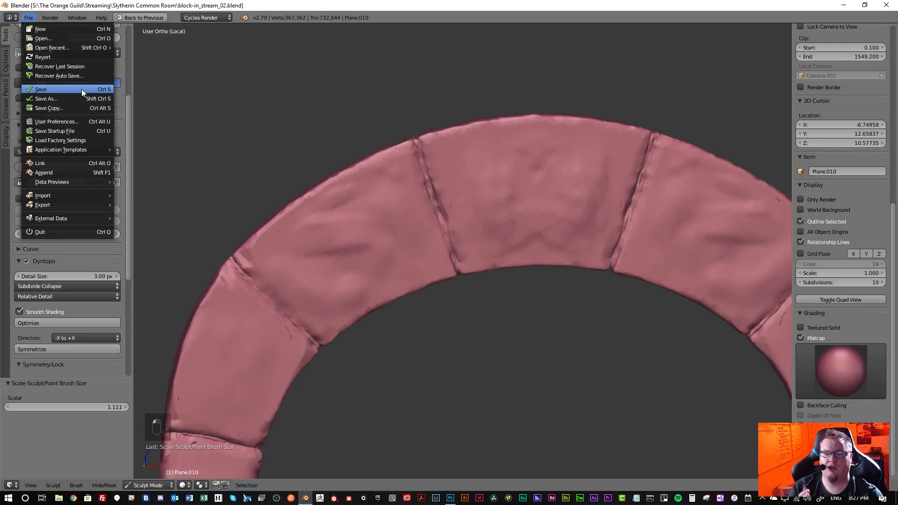
left_click(81, 89)
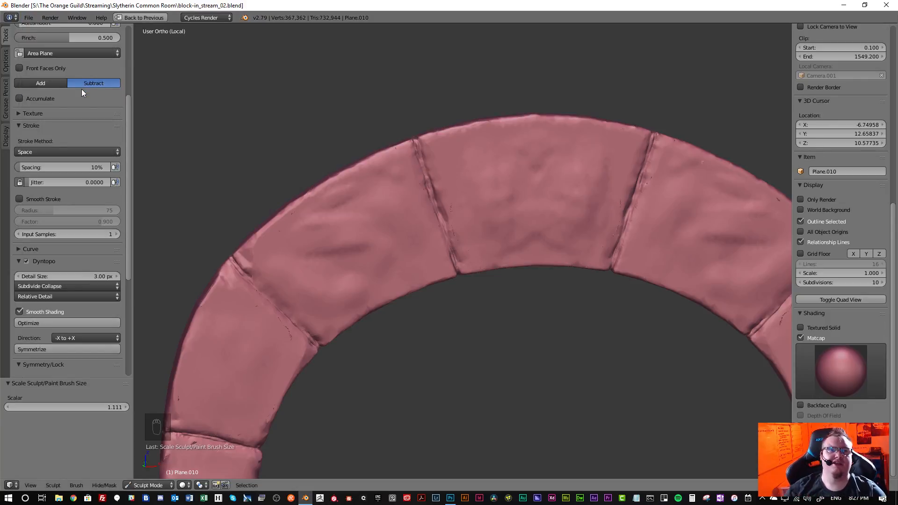
- Switch to the Clay Strips brush and set the dyntopo detail size to 2 px
scroll(78, 128, "up", 7)
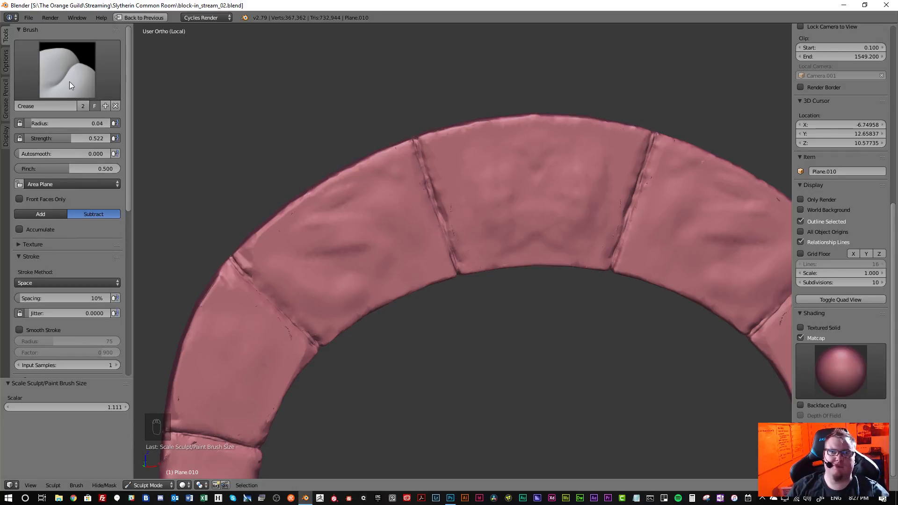
left_click(70, 82)
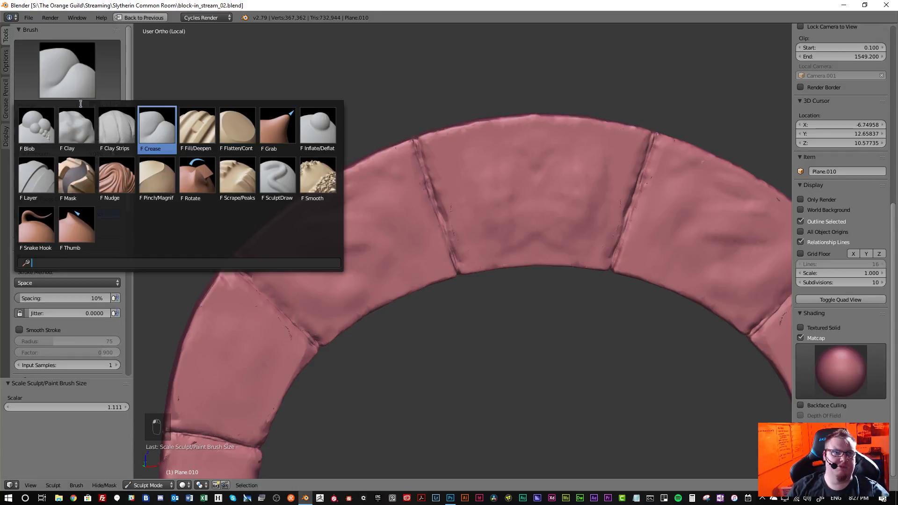
left_click(115, 134)
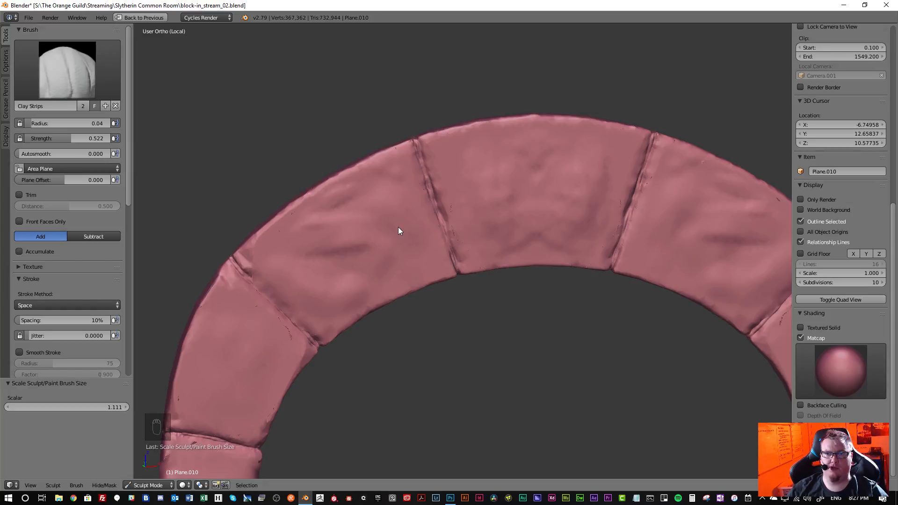
scroll(398, 227, "up", 1)
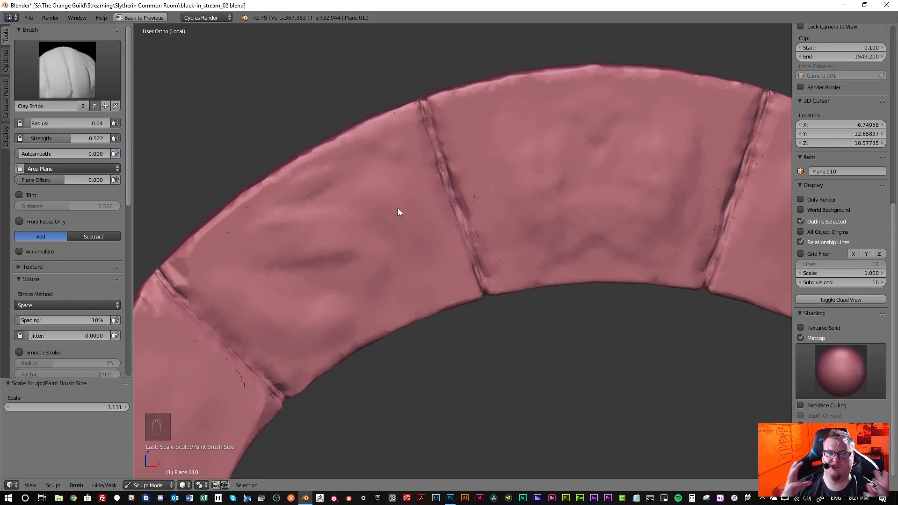
scroll(95, 269, "down", 9)
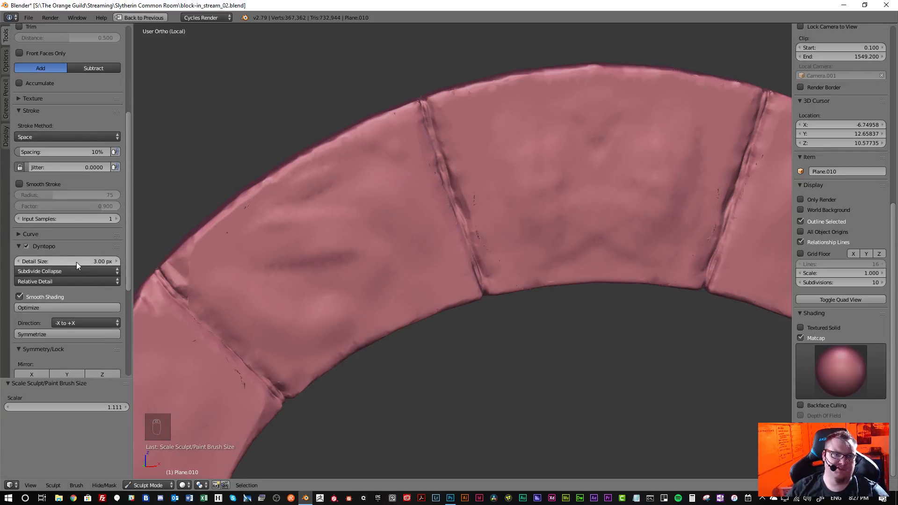
left_click(78, 260)
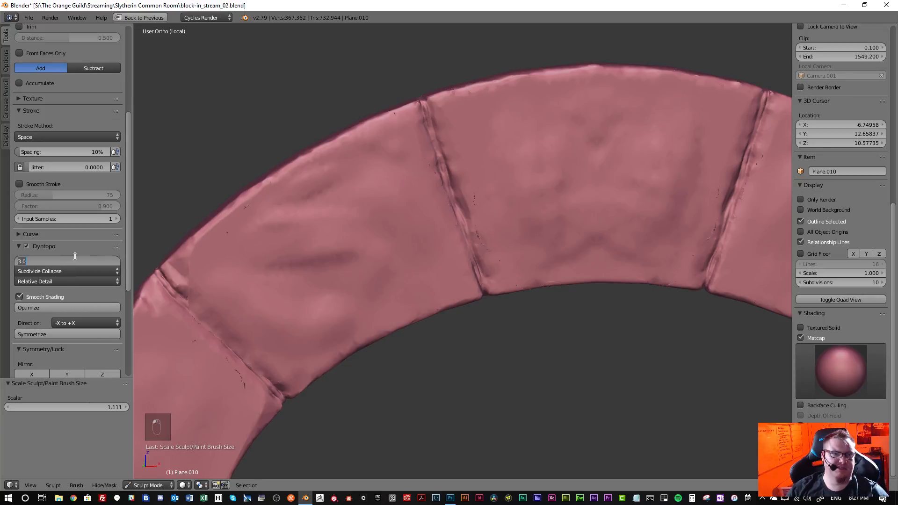
type("2")
key("Return")
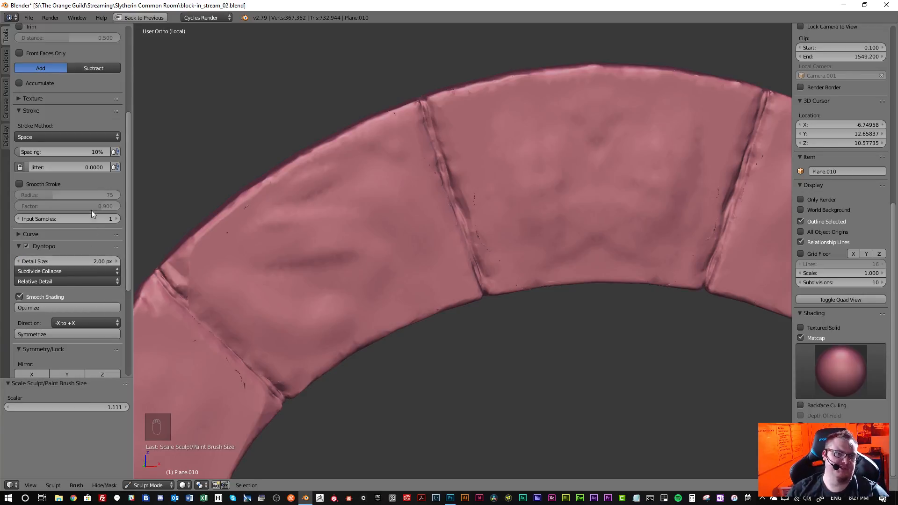
- Enlarge the brush and add a first clay stroke near the upper left of the arch's top centre stone
scroll(521, 154, "up", 2)
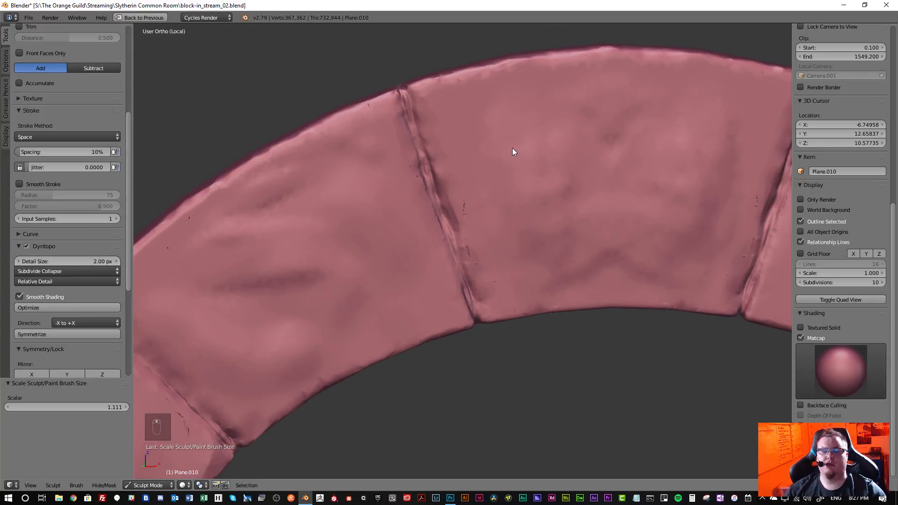
key("bracketright")
key("bracketright")
key("bracketright")
key("bracketright")
key("bracketright")
key("bracketright")
key("bracketright")
key("bracketright")
key("bracketright")
key("bracketright")
key("bracketright")
key("bracketright")
key("bracketright")
key("bracketright")
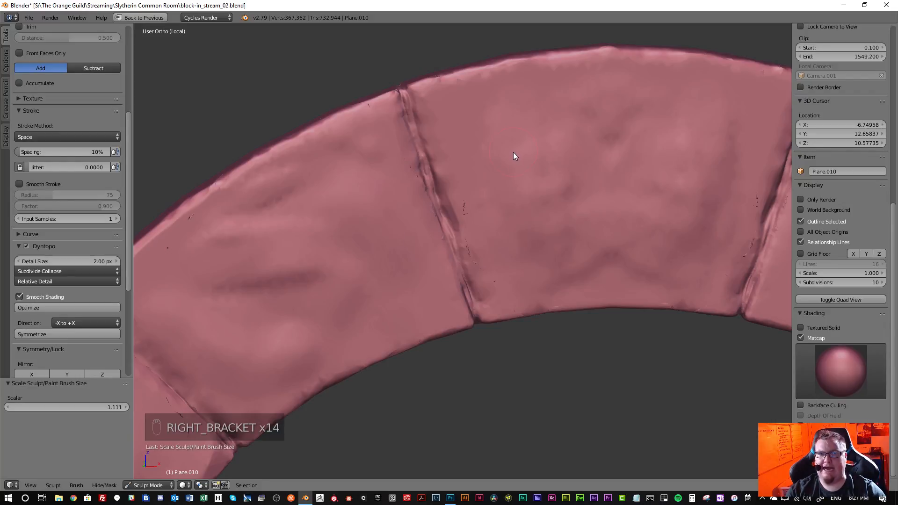
middle_click_drag(556, 155, 449, 161, "shift")
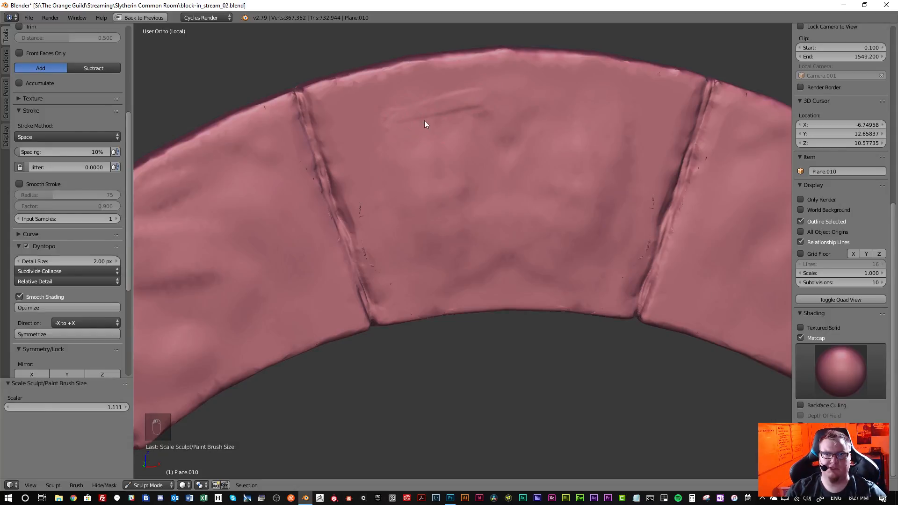
- Enlarge the brush further and build up rough clay strokes over both halves of the top centre stone
key("bracketright")
key("bracketright")
key("bracketright")
key("bracketright")
key("bracketright")
key("bracketright")
key("bracketright")
key("bracketright")
key("bracketright")
key("bracketright")
key("bracketright")
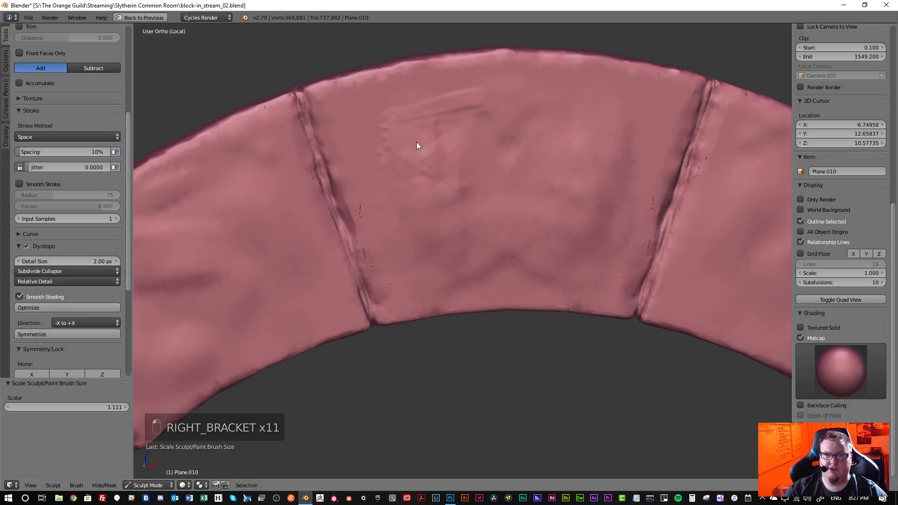
left_click_drag(484, 238, 491, 248)
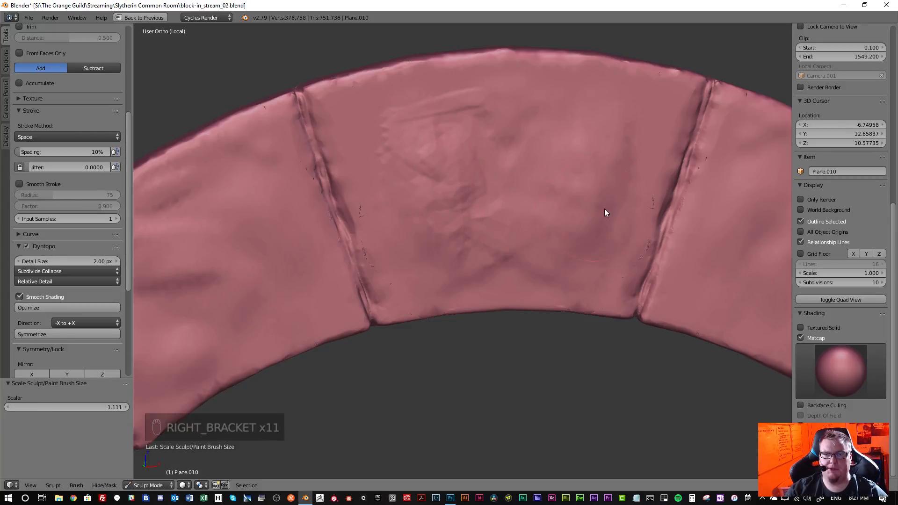
left_click_drag(594, 154, 587, 172)
left_click_drag(601, 204, 553, 209)
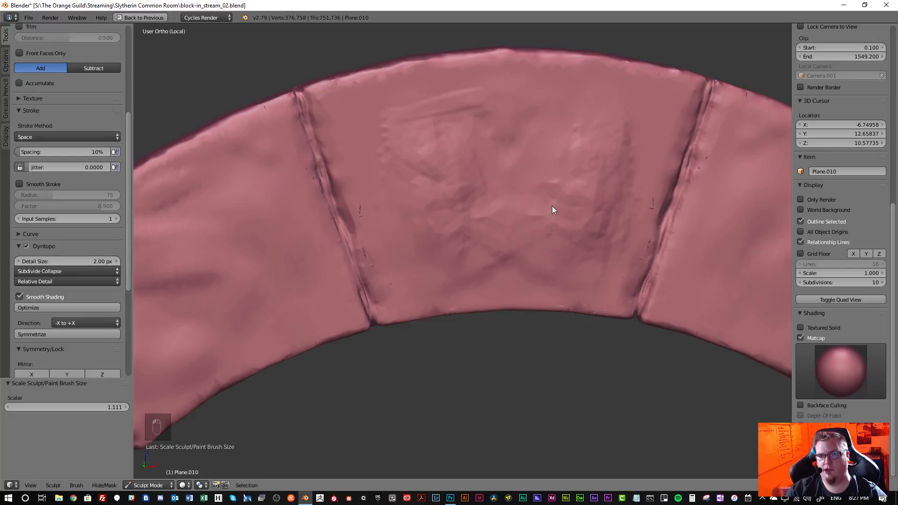
- Shrink the brush and smooth the fresh clay strokes on both halves of the top centre stone
key("bracketleft")
key("bracketleft")
key("bracketleft")
key("bracketleft")
key("bracketleft")
key("bracketleft")
key("bracketleft")
key("bracketleft")
key("bracketleft")
key("bracketleft")
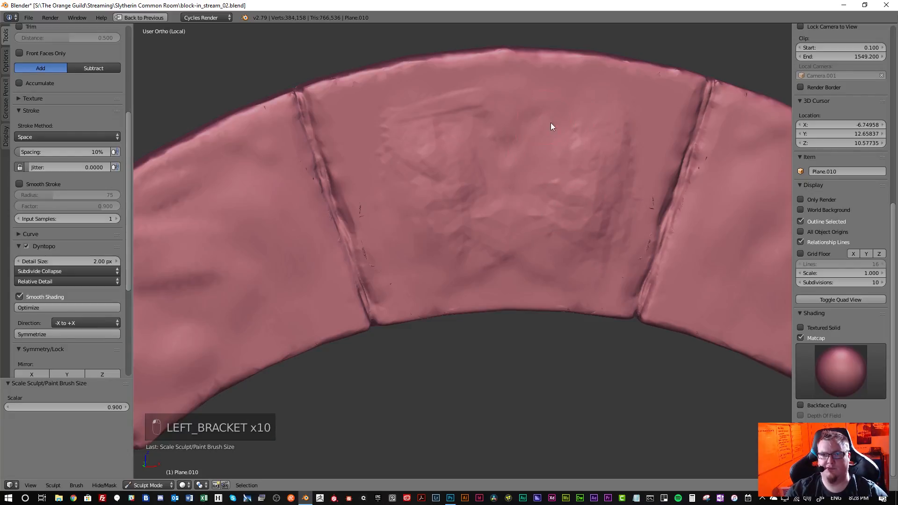
mouse_move(573, 154)
left_mouse_down("shift")
mouse_move(595, 171)
mouse_move(580, 180)
mouse_move(583, 243)
mouse_move(615, 172)
left_mouse_up("shift")
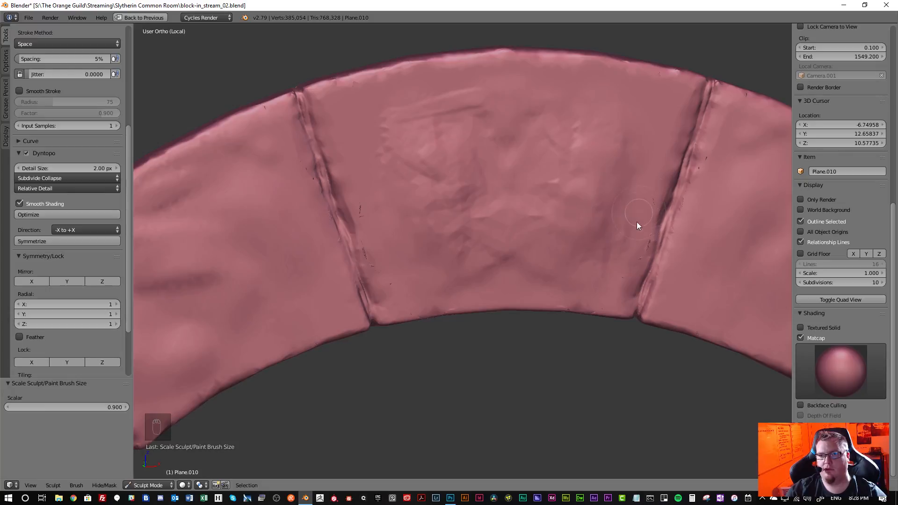
left_click_drag(637, 246, 617, 269, "shift")
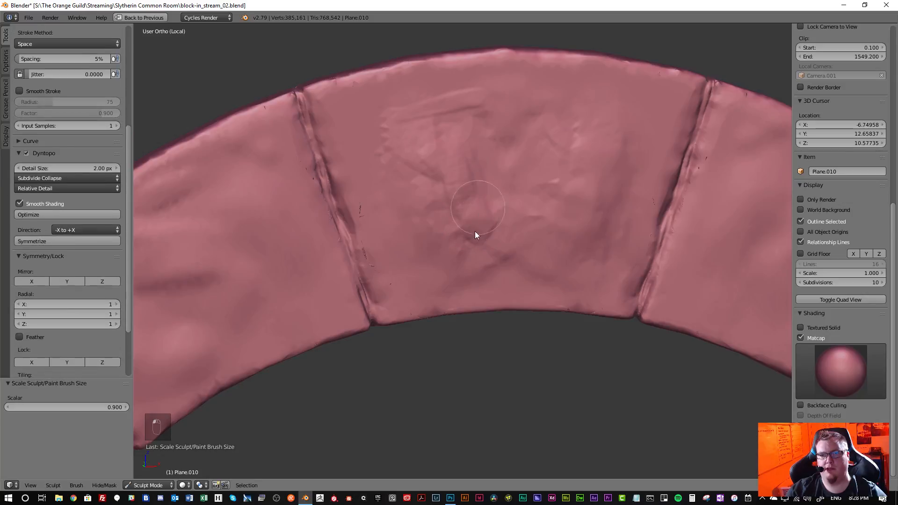
left_click_drag(475, 231, 541, 217, "shift")
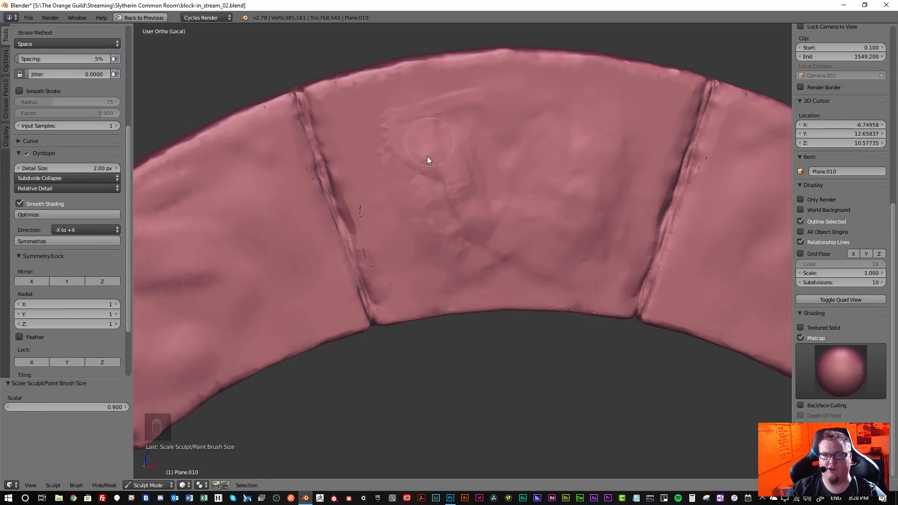
mouse_move(428, 157)
left_mouse_down("shift")
mouse_move(391, 137)
mouse_move(386, 156)
mouse_move(460, 199)
left_mouse_up("shift")
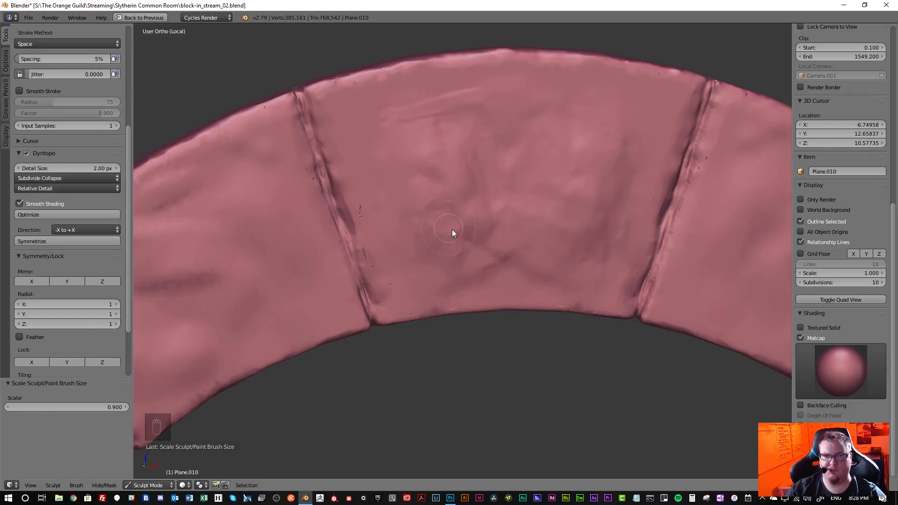
mouse_move(452, 229)
left_mouse_down("shift")
mouse_move(481, 263)
mouse_move(431, 211)
mouse_move(385, 196)
left_mouse_up("shift")
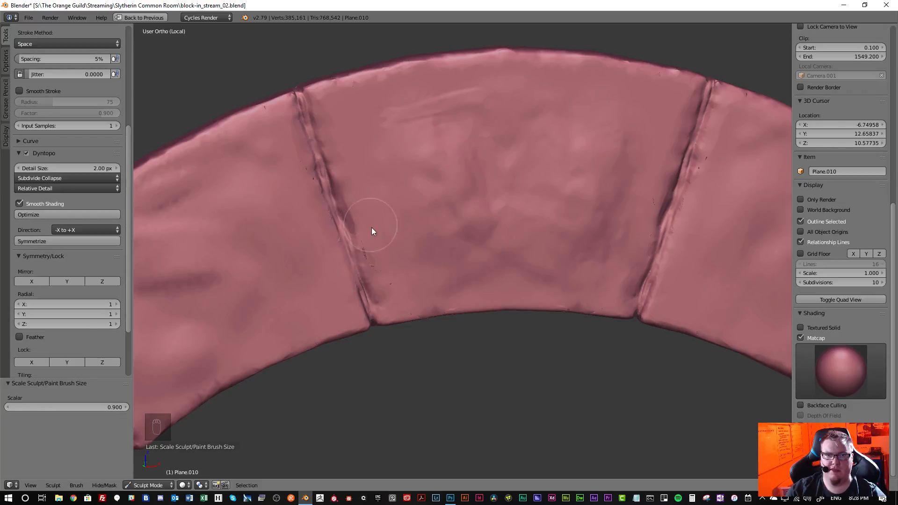
- In wireframe display, set the dyntopo detail size to 1 px and sculpt a winding stroke on the centre stone's left half
key("z")
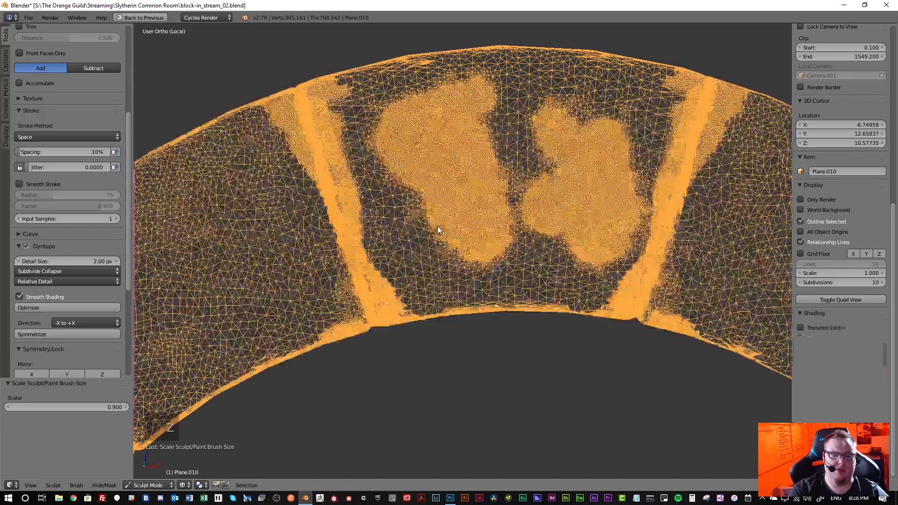
scroll(452, 211, "up", 5)
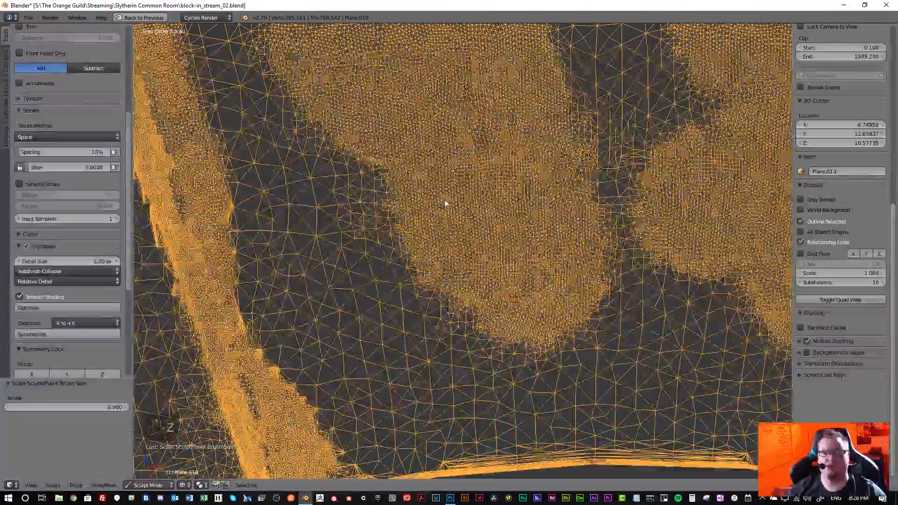
scroll(456, 159, "down", 3)
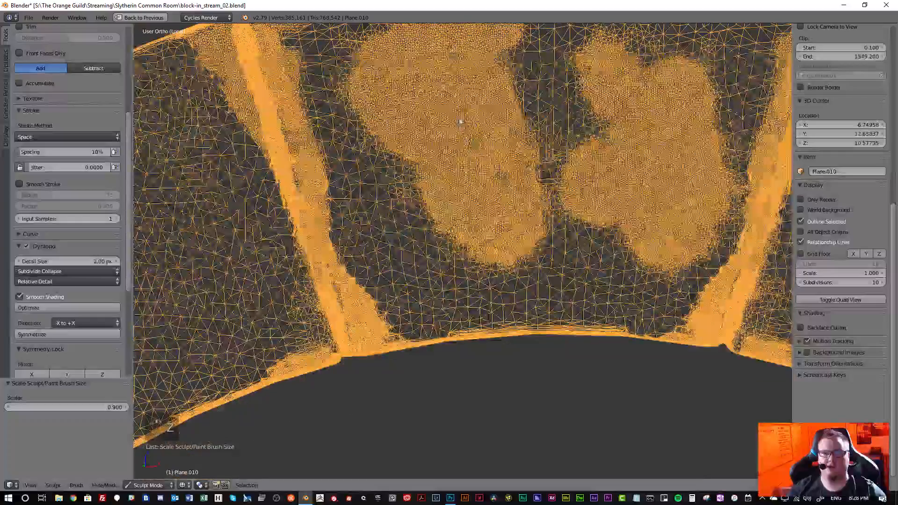
left_click(83, 262)
type("1")
key("Return")
mouse_move(417, 141)
left_mouse_down()
mouse_move(427, 130)
mouse_move(475, 147)
mouse_move(467, 196)
mouse_move(503, 206)
mouse_move(482, 228)
left_mouse_up()
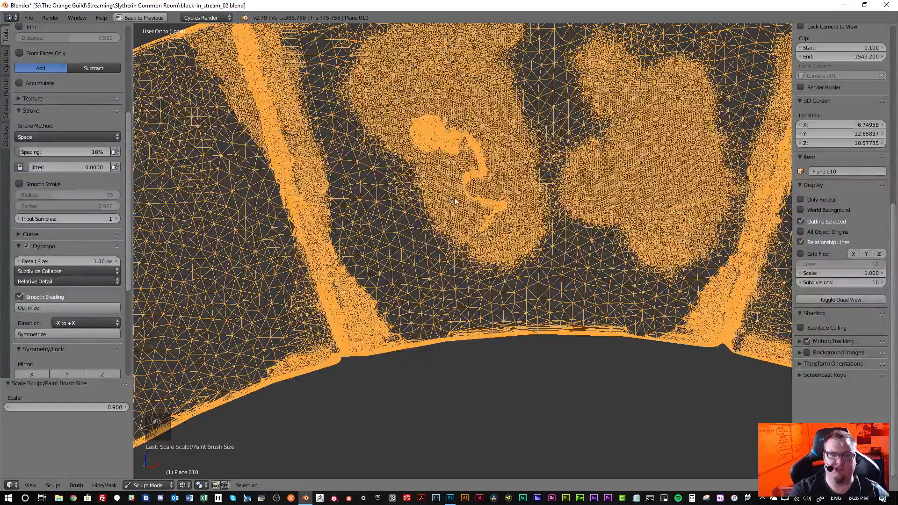
key("z")
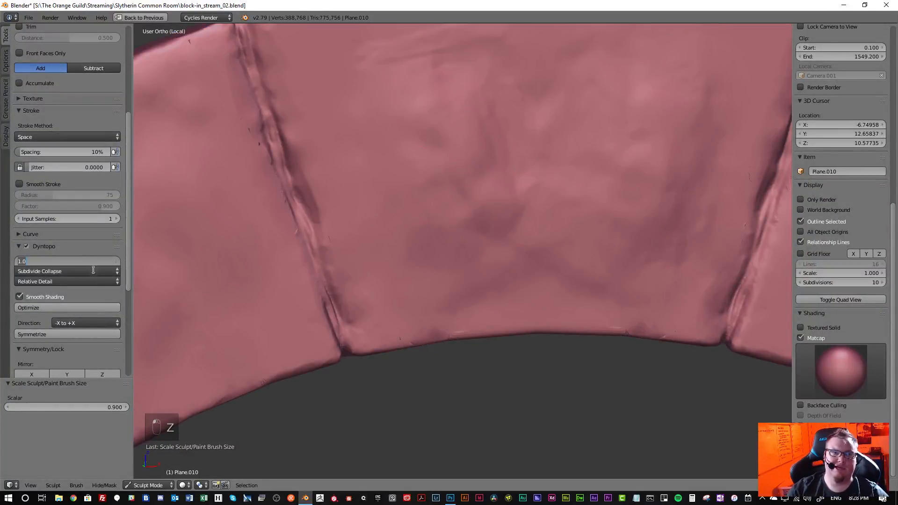
- Set the dyntopo detail size to 2 px, then smooth and build lumpy clay relief on the centre stone's left half
left_click(116, 263)
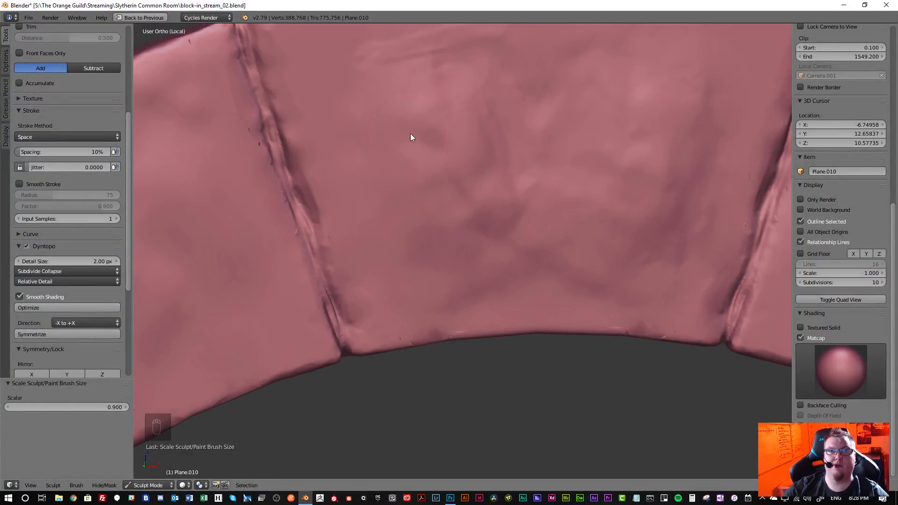
scroll(411, 133, "down", 4)
mouse_move(426, 129)
left_mouse_down("shift")
mouse_move(439, 155)
mouse_move(430, 170)
mouse_move(414, 114)
left_mouse_up("shift")
mouse_move(426, 75)
left_mouse_down("shift")
mouse_move(397, 80)
mouse_move(442, 75)
mouse_move(459, 131)
left_mouse_up("shift")
left_click_drag(397, 138, 411, 206)
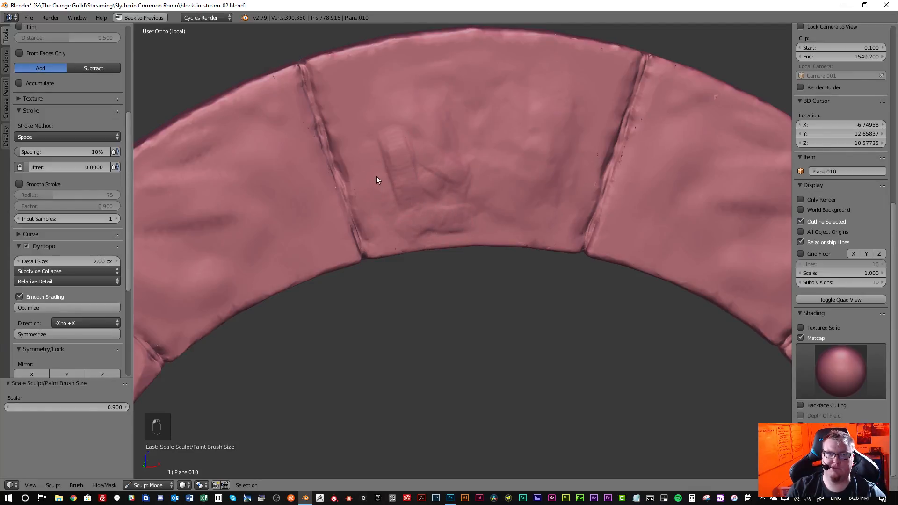
left_click_drag(378, 180, 379, 203)
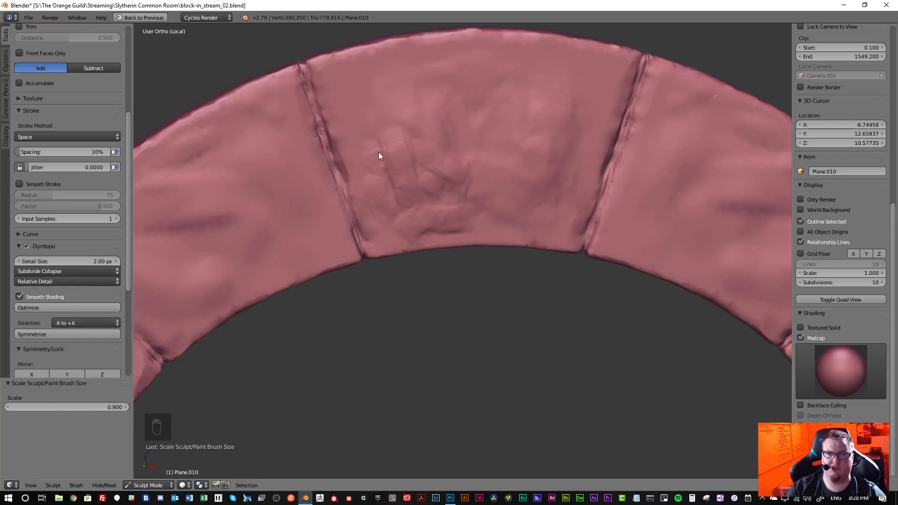
mouse_move(386, 160)
left_mouse_down("shift")
mouse_move(402, 199)
mouse_move(437, 193)
mouse_move(464, 170)
left_mouse_up("shift")
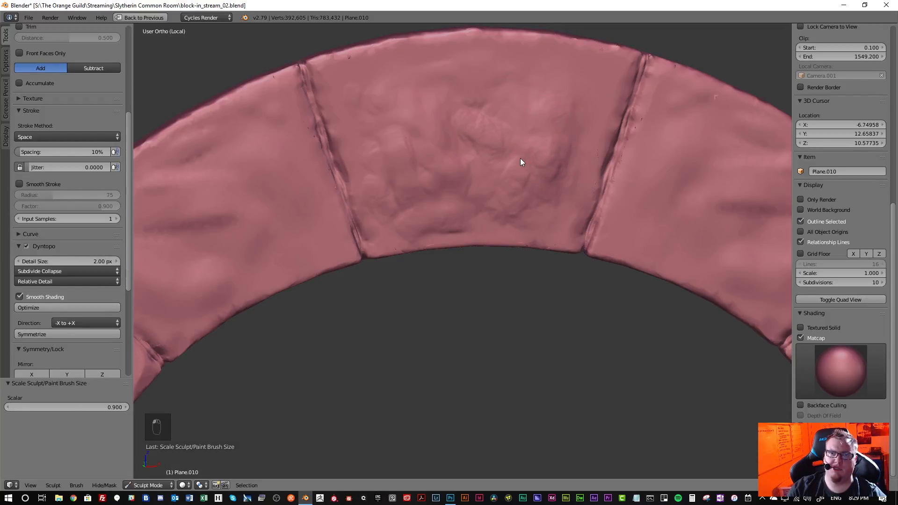
- Smooth and refine the lumpy clay relief across the middle and right half of the top centre stone
left_click_drag(536, 207, 520, 185, "shift")
mouse_move(501, 151)
left_mouse_down("shift")
mouse_move(487, 151)
mouse_move(486, 141)
left_mouse_up("shift")
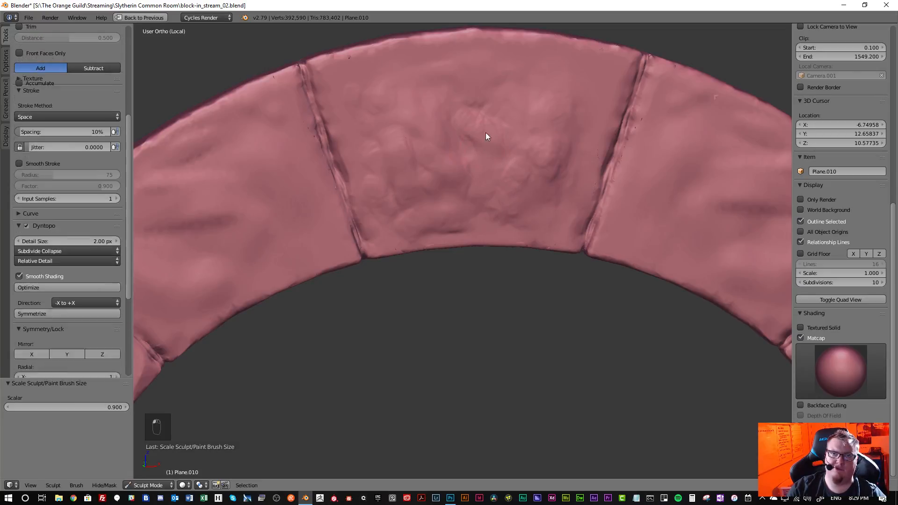
mouse_move(493, 102)
left_mouse_down("shift")
mouse_move(481, 94)
mouse_move(501, 93)
left_mouse_up("shift")
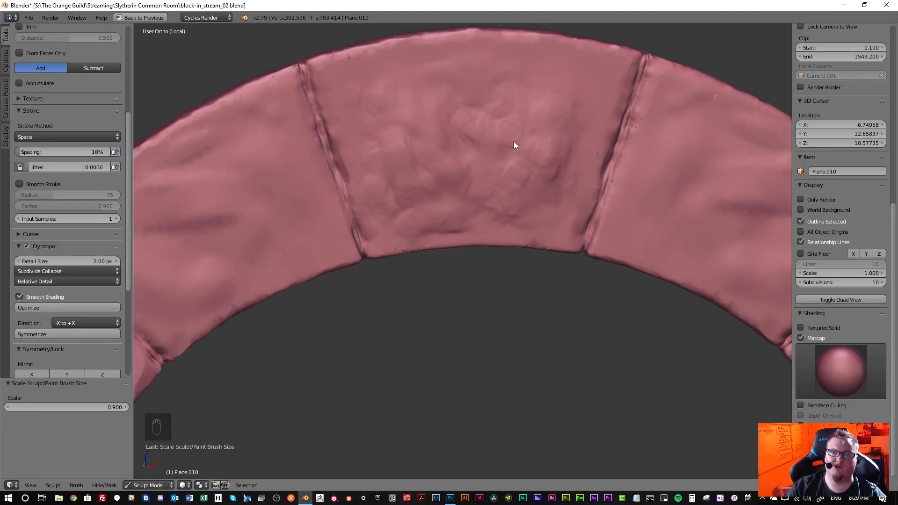
mouse_move(514, 141)
left_mouse_down("shift")
mouse_move(531, 114)
mouse_move(546, 113)
mouse_move(549, 96)
left_mouse_up("shift")
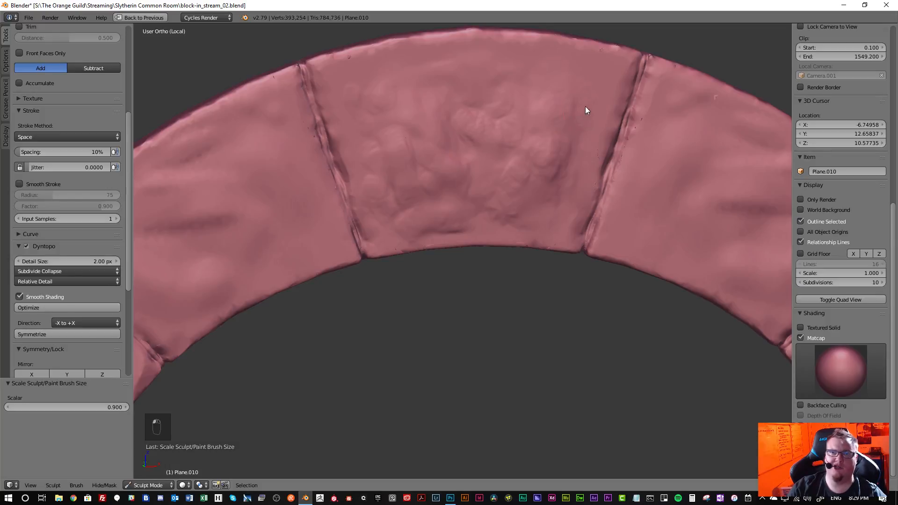
left_click_drag(572, 172, 572, 140, "shift")
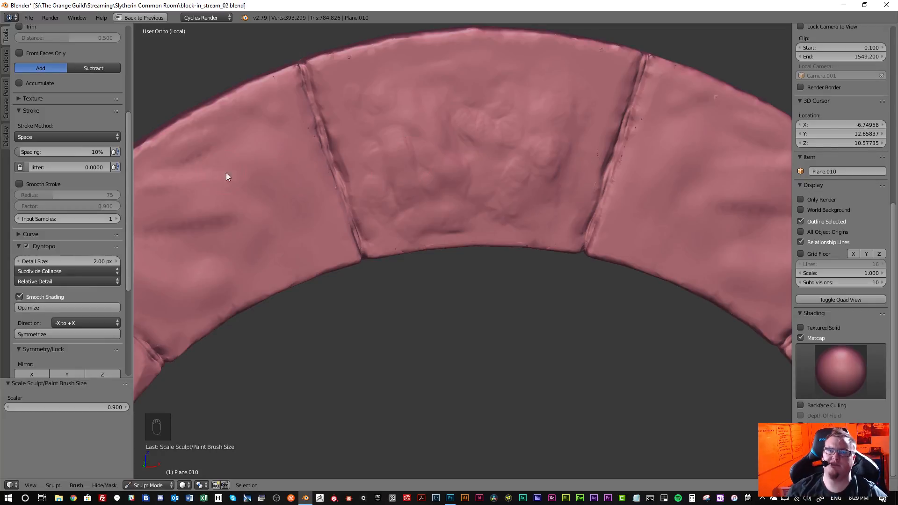
- Switch to the Inflate/Deflate brush
scroll(67, 125, "up", 9)
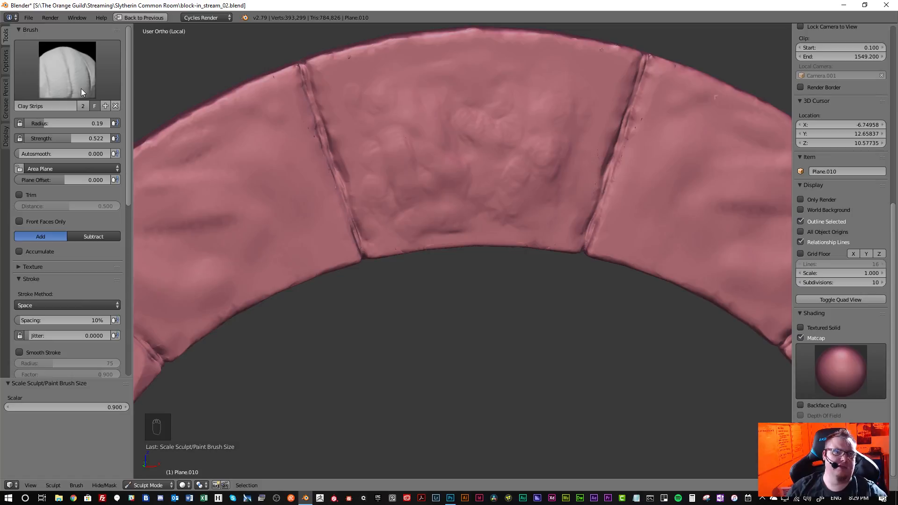
left_click(66, 76)
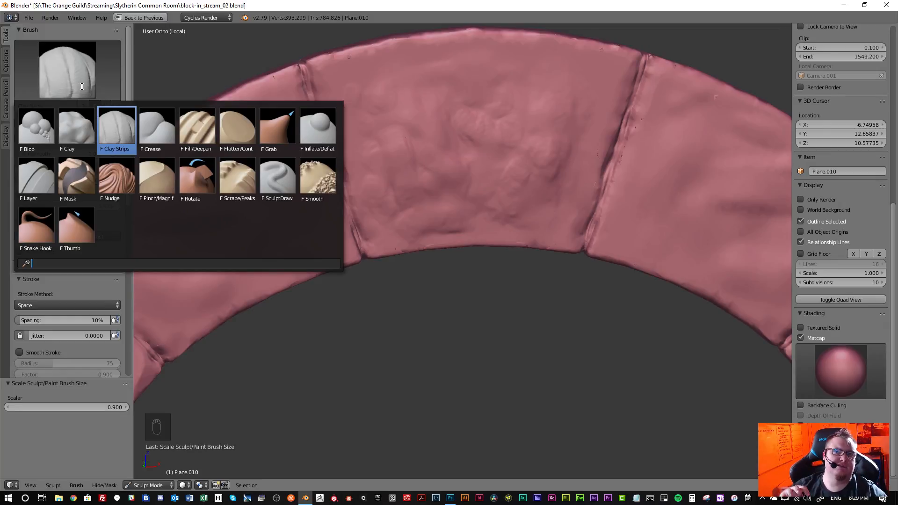
left_click(318, 134)
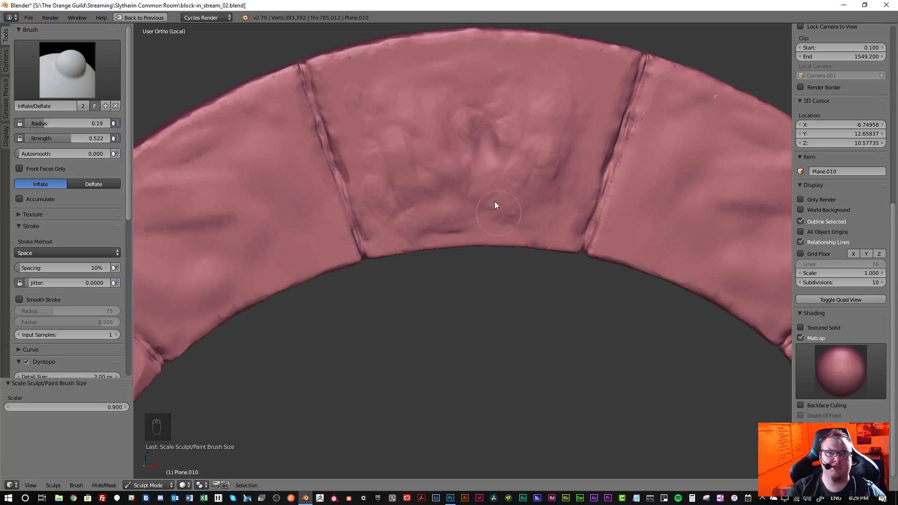
- Inflate additional bulges across the middle, upper left edge and upper right of the top centre stone
mouse_move(487, 181)
middle_mouse_down()
mouse_move(434, 154)
mouse_move(473, 179)
mouse_move(481, 201)
mouse_move(468, 163)
middle_mouse_up()
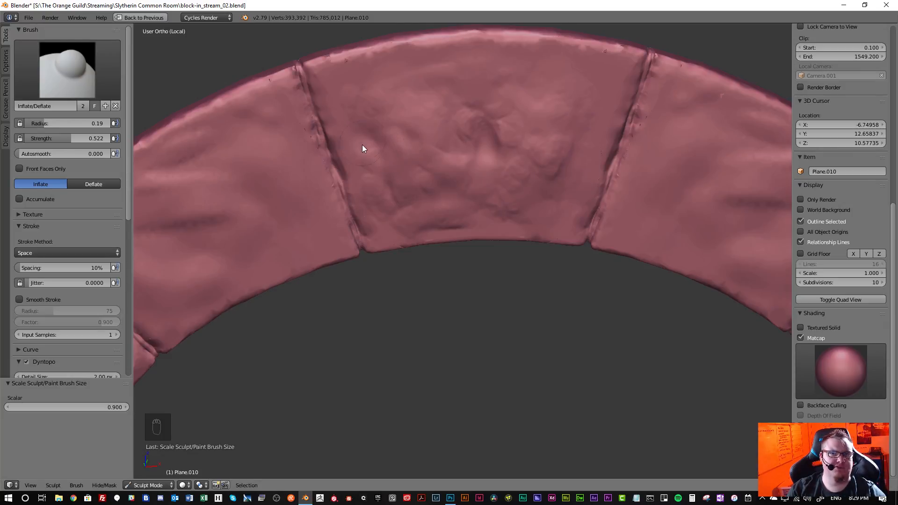
mouse_move(390, 190)
left_mouse_down()
mouse_move(407, 213)
mouse_move(450, 196)
left_mouse_up()
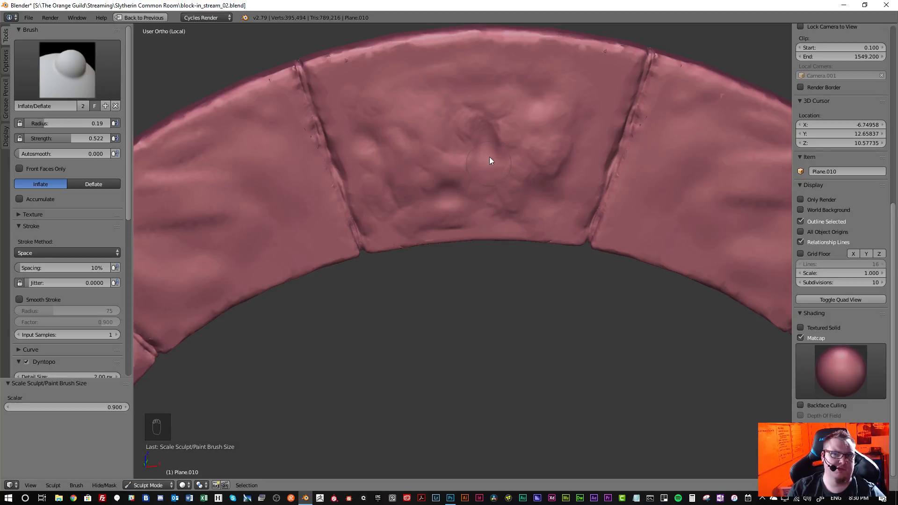
left_click_drag(425, 96, 415, 65)
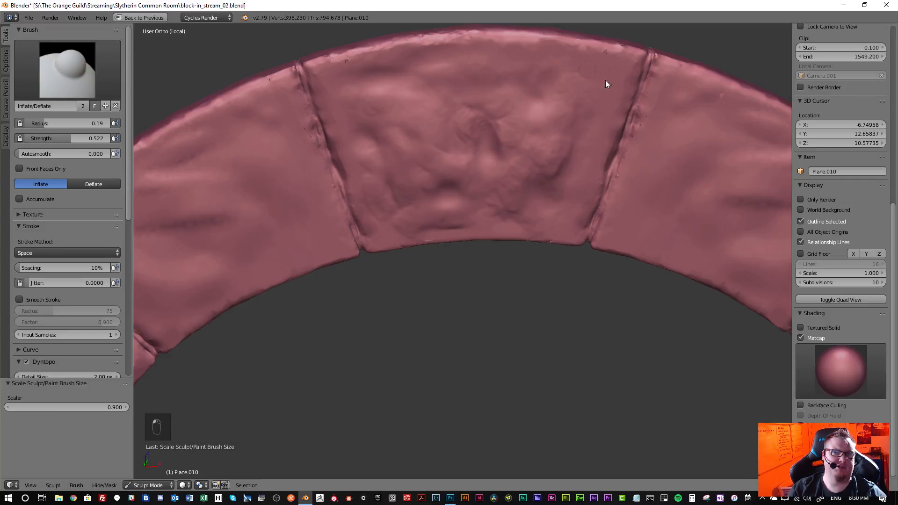
mouse_move(601, 128)
left_mouse_down()
mouse_move(589, 82)
mouse_move(538, 89)
left_mouse_up()
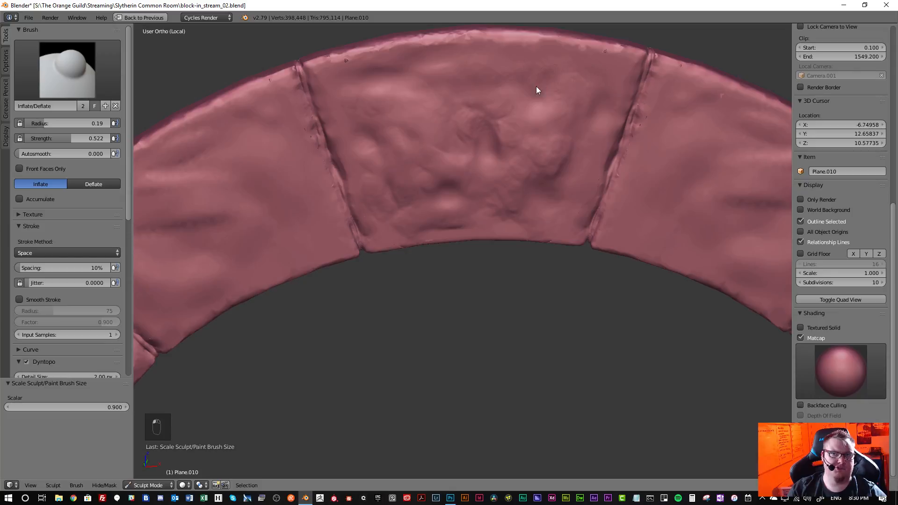
scroll(487, 182, "down", 4)
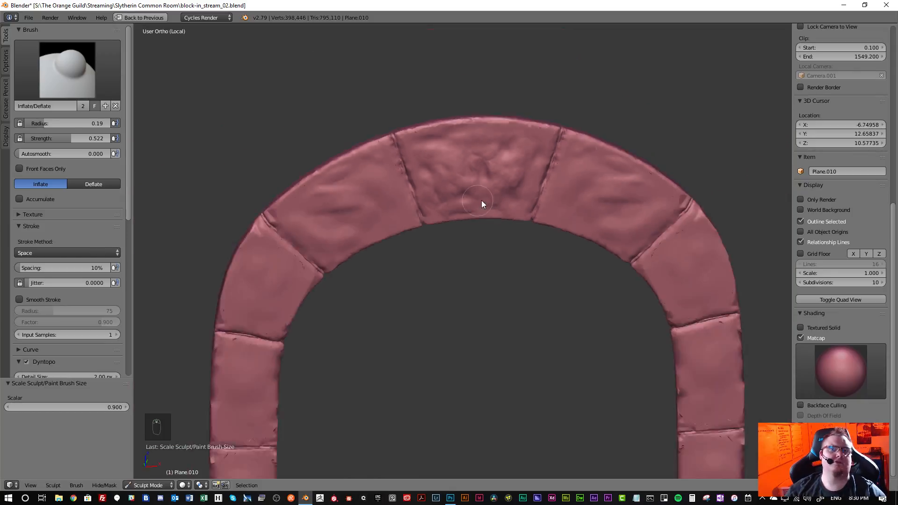
middle_click_drag(483, 203, 504, 236)
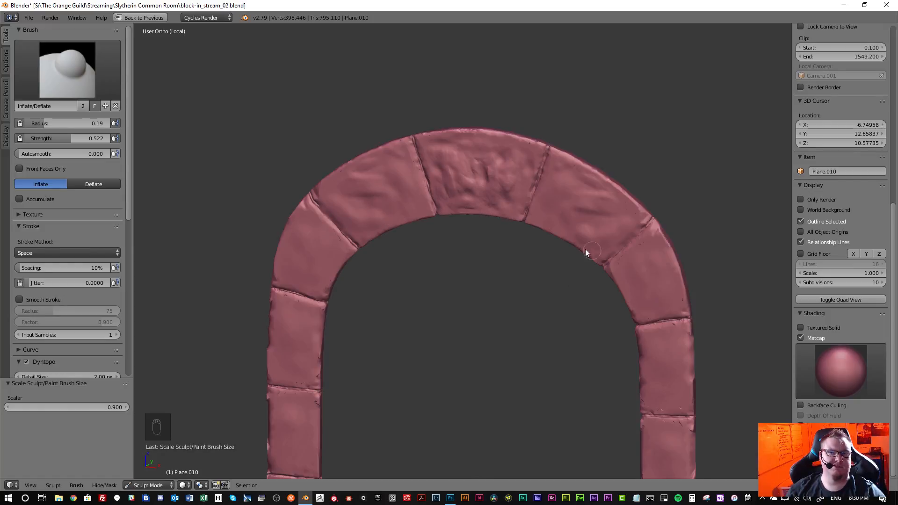
scroll(476, 193, "up", 6)
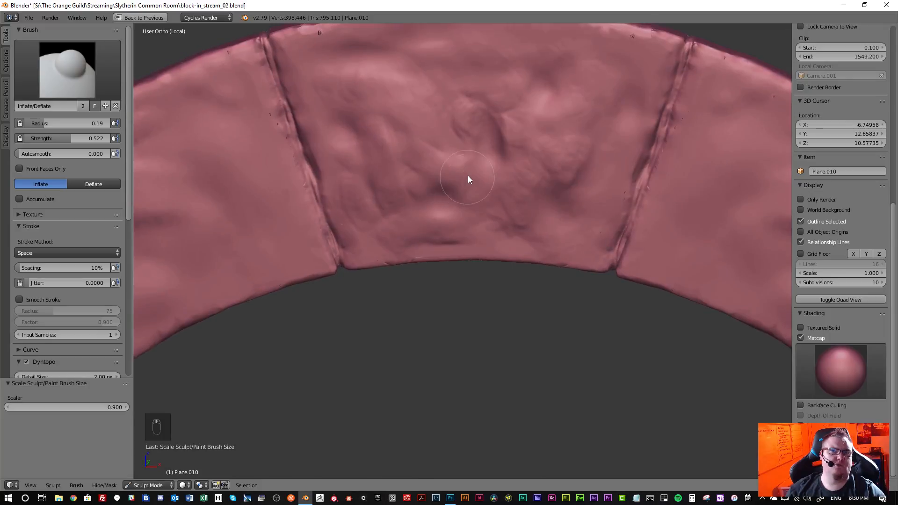
- Switch to the Crease brush and set its radius to 0.02 and strength to 0.795
left_click(63, 88)
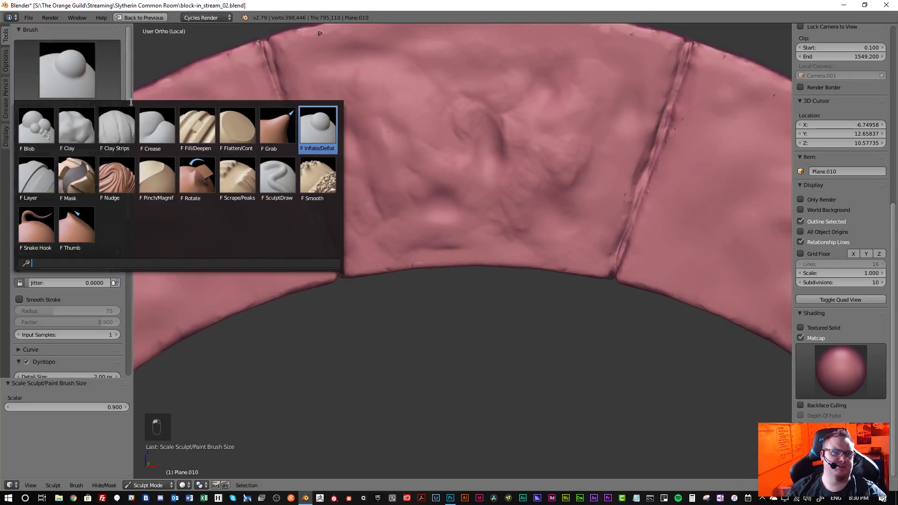
left_click(152, 132)
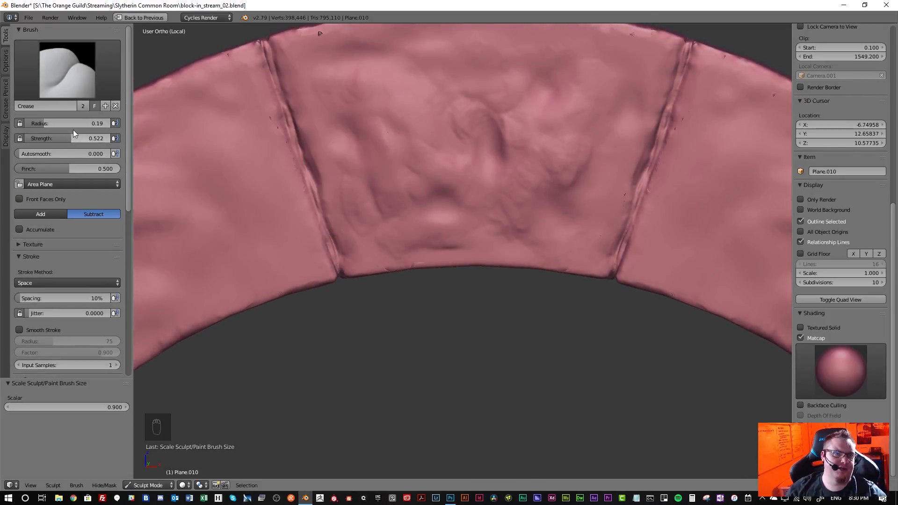
key("bracketleft")
key("bracketleft")
key("bracketleft")
key("bracketleft")
key("bracketleft")
key("bracketleft")
key("bracketleft")
key("bracketleft")
key("bracketleft")
key("bracketleft")
key("bracketleft")
key("bracketleft")
key("bracketleft")
key("bracketleft")
key("bracketleft")
key("bracketleft")
key("bracketleft")
key("bracketleft")
key("bracketleft")
key("bracketleft")
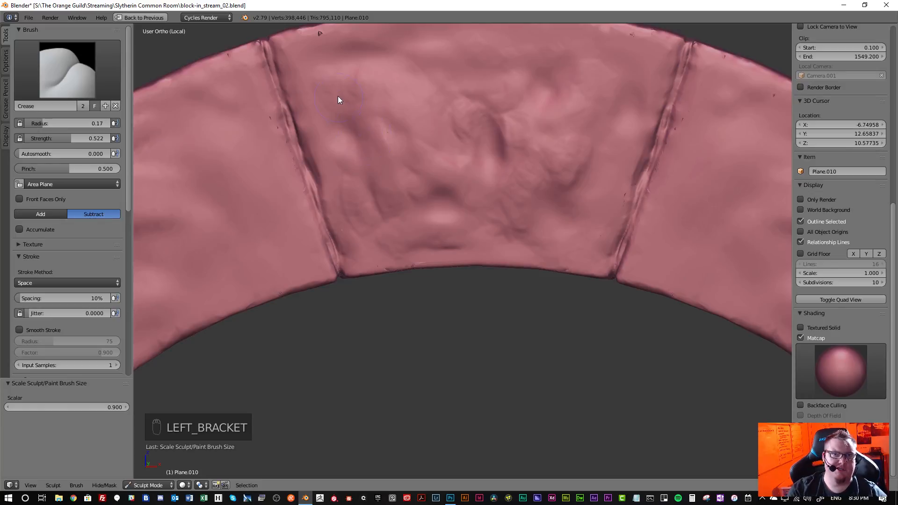
key("bracketleft")
key("bracketleft")
key("bracketleft")
key("bracketleft")
key("bracketleft")
key("bracketleft")
key("bracketleft")
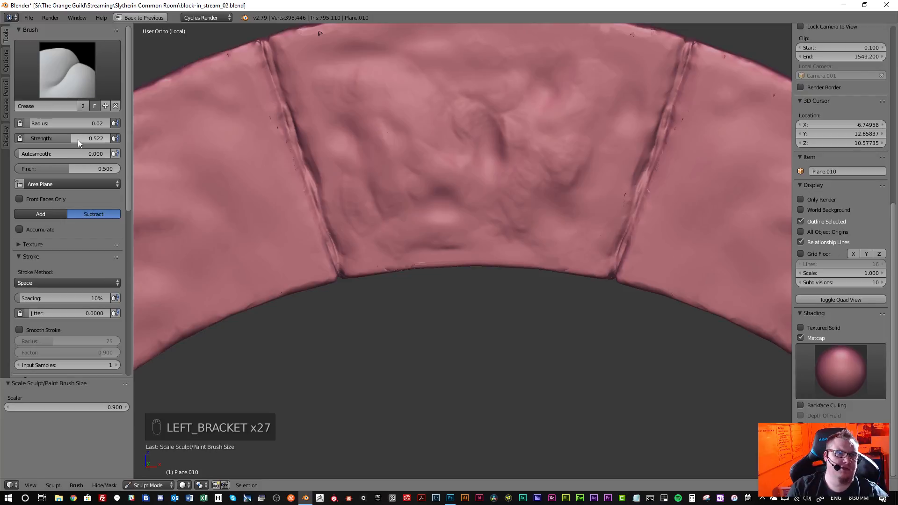
left_click_drag(78, 139, 105, 144)
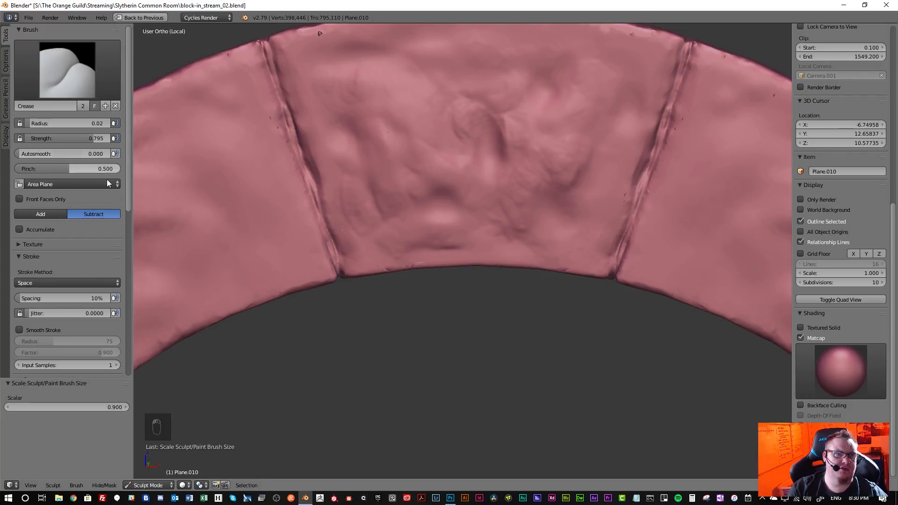
- Carve a long curved crease with a short branch into the upper left of the top centre stone
scroll(85, 229, "down", 1)
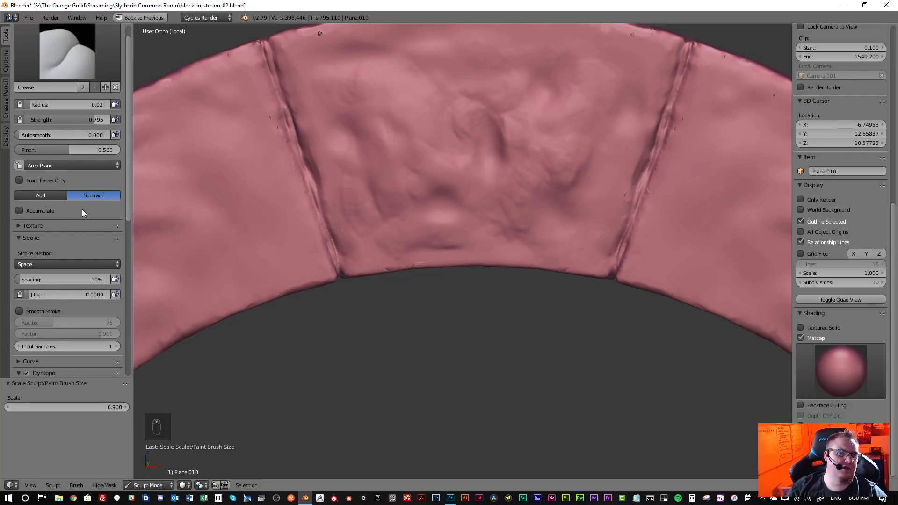
scroll(60, 226, "down", 3)
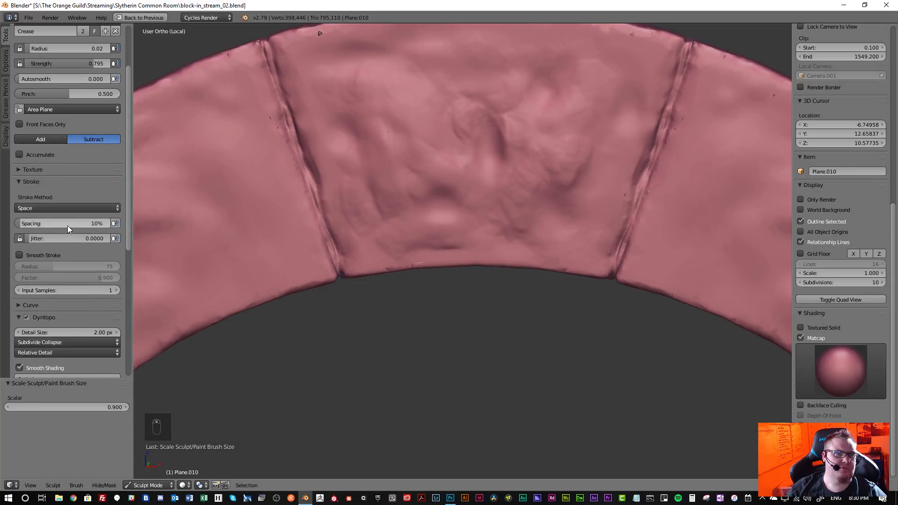
scroll(69, 227, "down", 2)
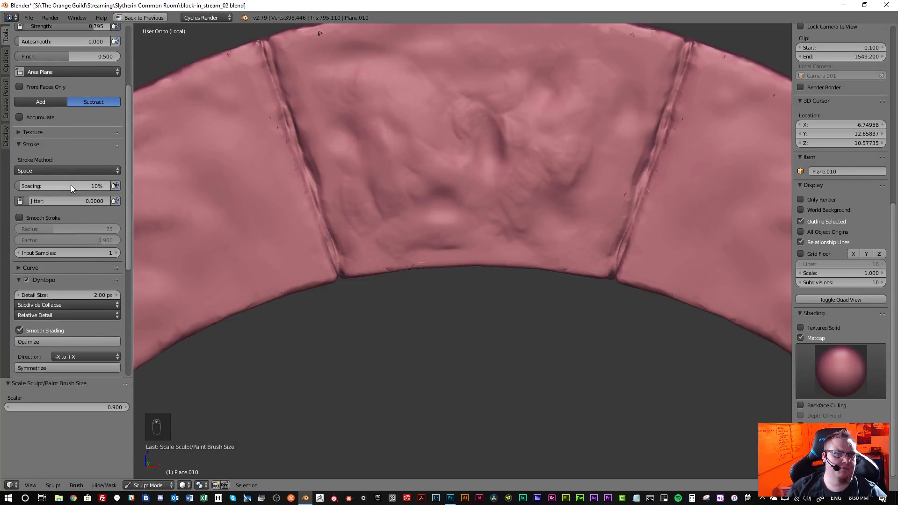
scroll(68, 181, "down", 2)
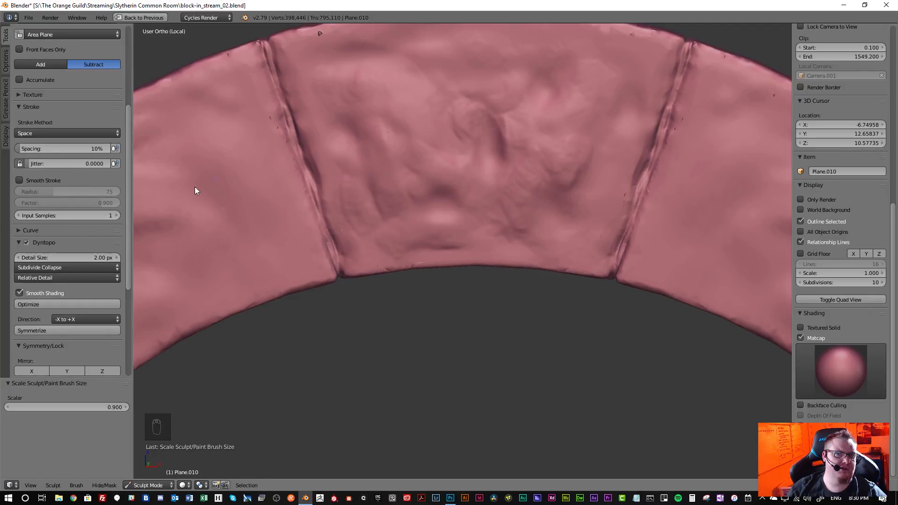
scroll(79, 259, "down", 1)
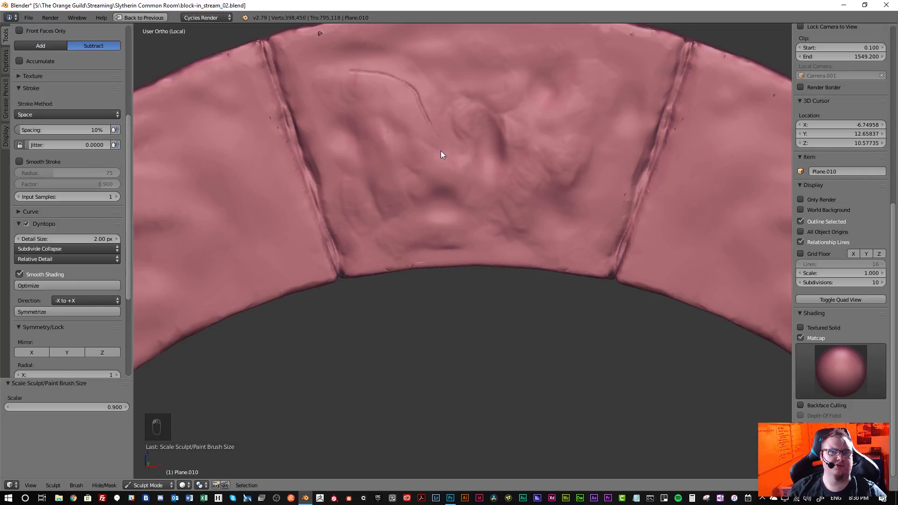
scroll(401, 108, "up", 1)
scroll(109, 107, "up", 8)
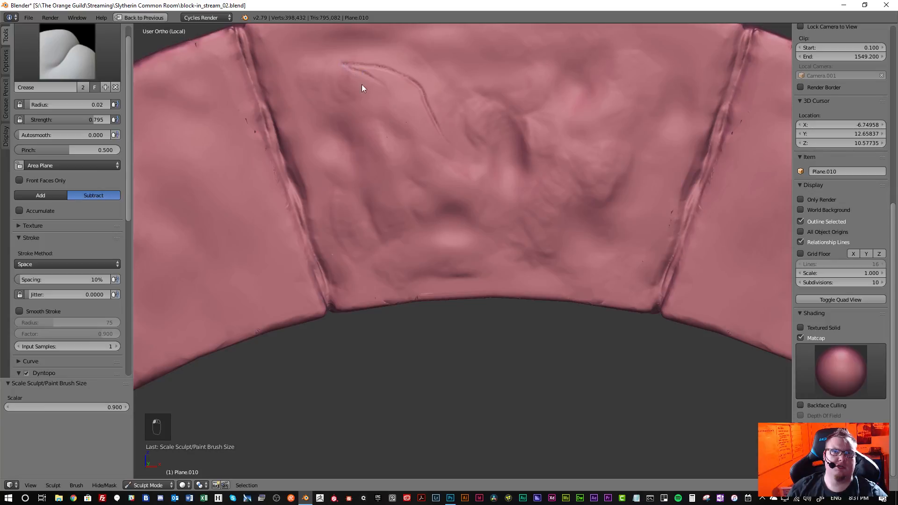
scroll(370, 121, "up", 1)
scroll(388, 121, "down", 2)
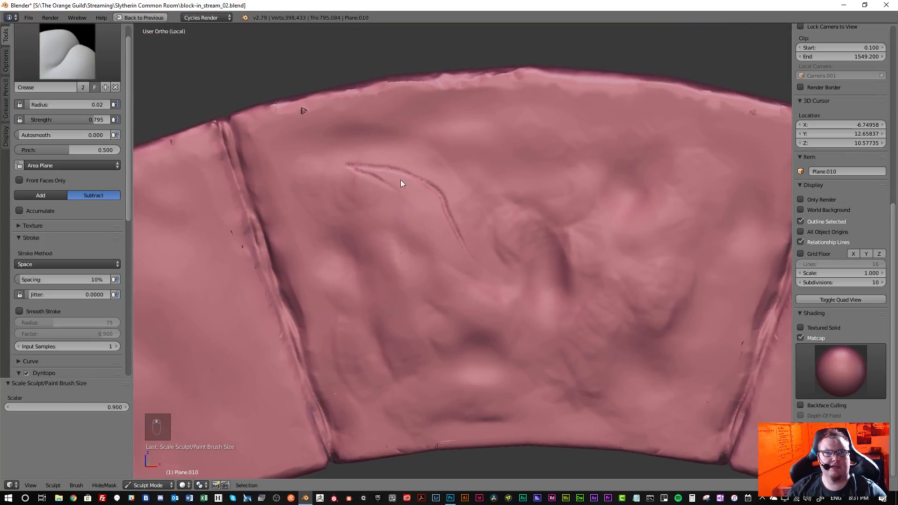
scroll(368, 156, "up", 8)
scroll(278, 179, "down", 2)
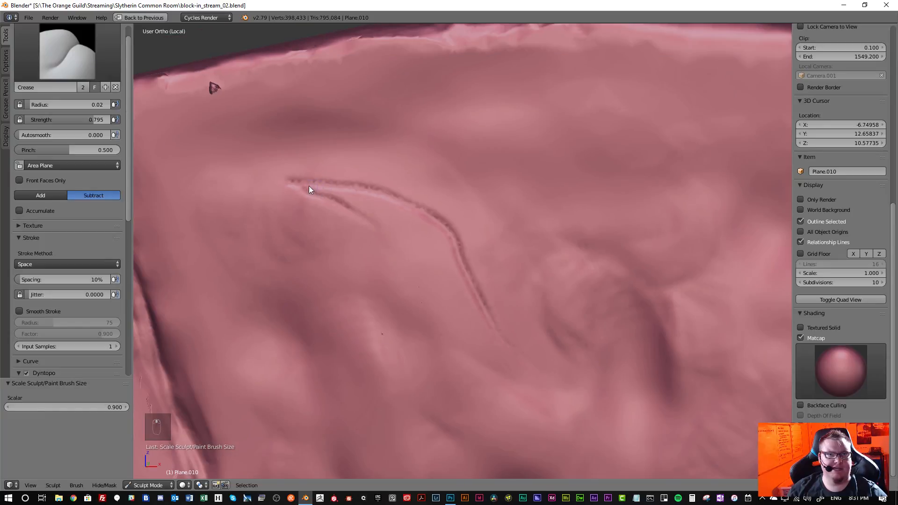
- Smooth away the small pit near the centre stone's upper left edge, then return to the Crease brush
key("s")
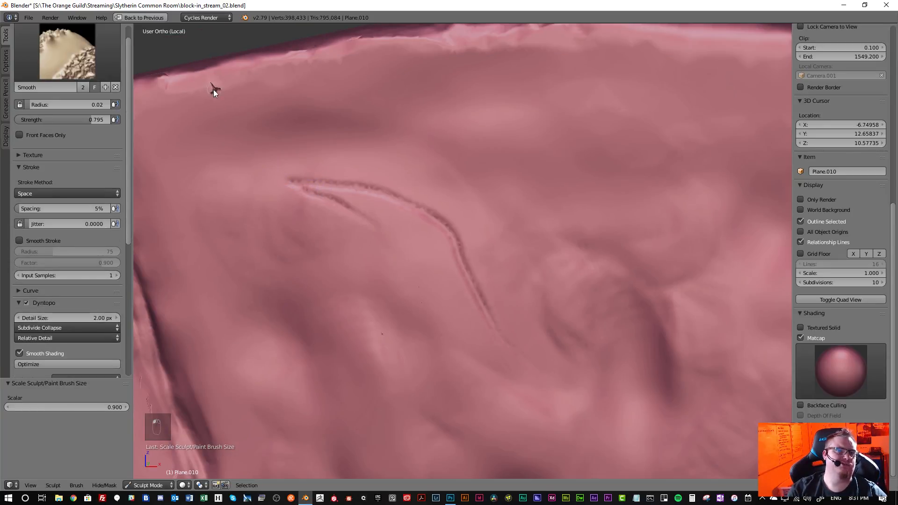
key("shift+c")
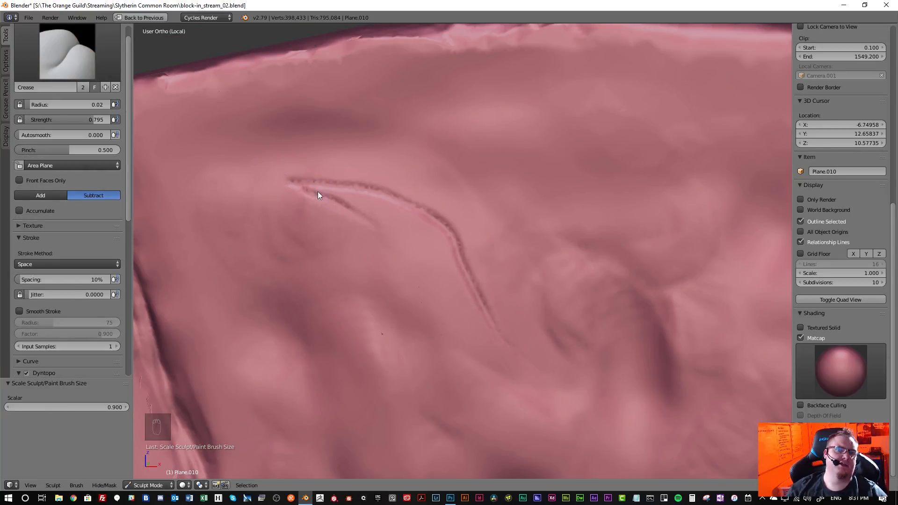
scroll(318, 193, "down", 3)
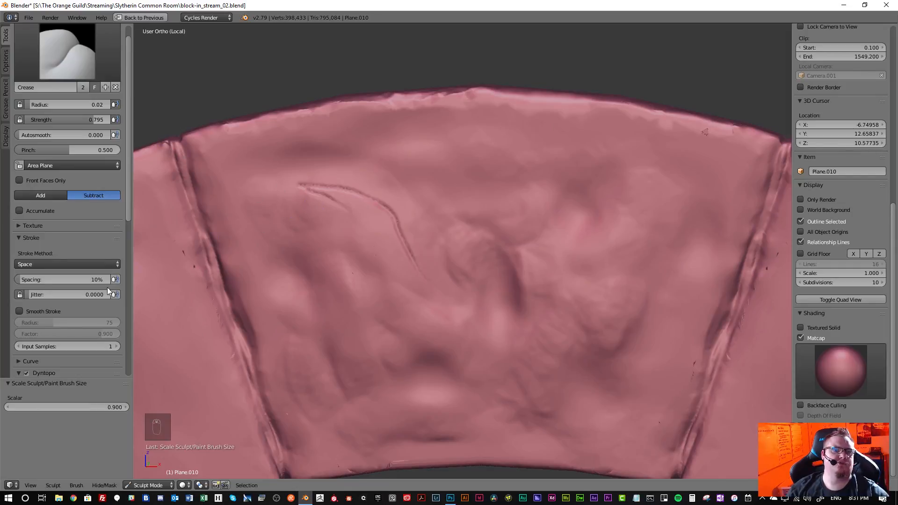
scroll(108, 290, "down", 3)
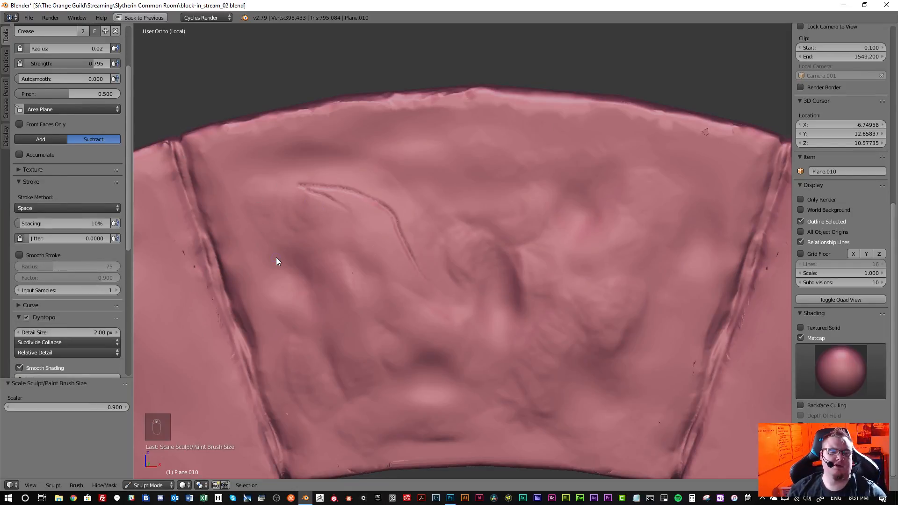
- Enlarge the brush radius to 0.04, smooth out the curved crease and its branch, and return to the Crease brush
key("bracketright")
key("bracketright")
key("bracketright")
key("bracketright")
key("bracketright")
key("bracketright")
key("bracketright")
key("bracketright")
key("s")
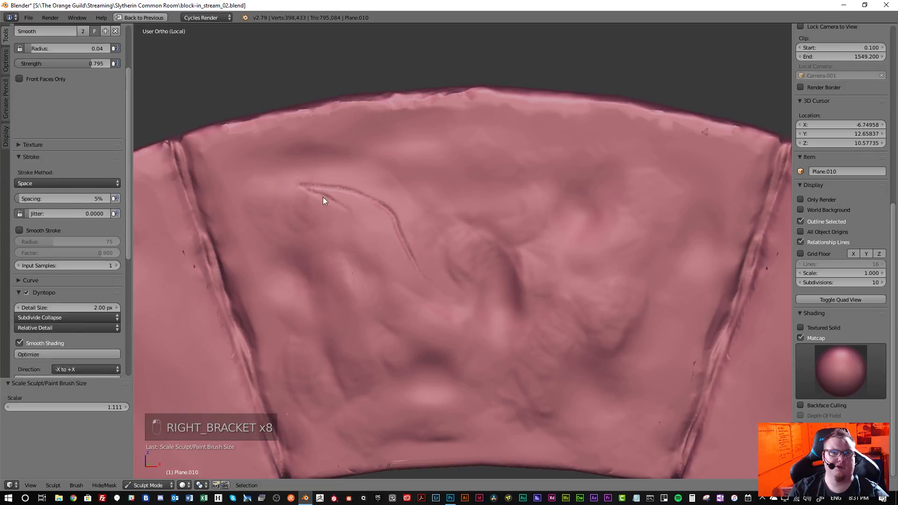
left_click_drag(294, 185, 380, 201)
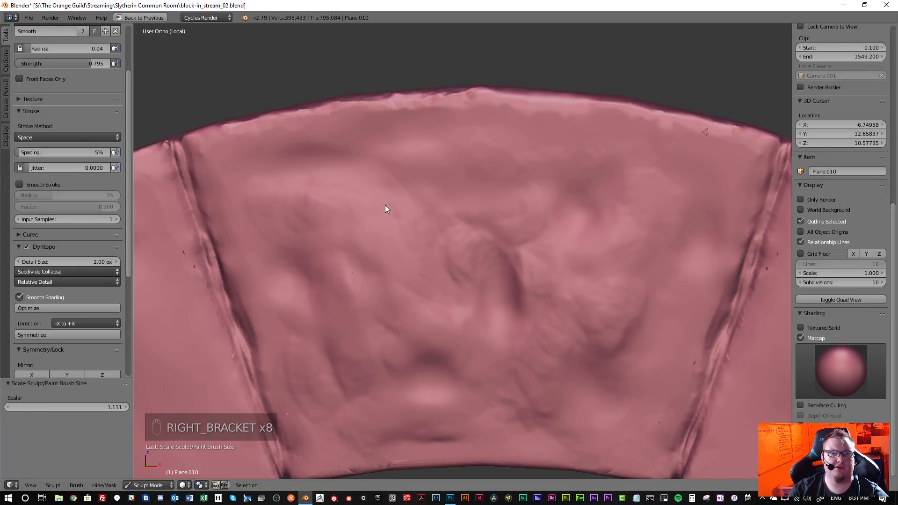
key("shift+c")
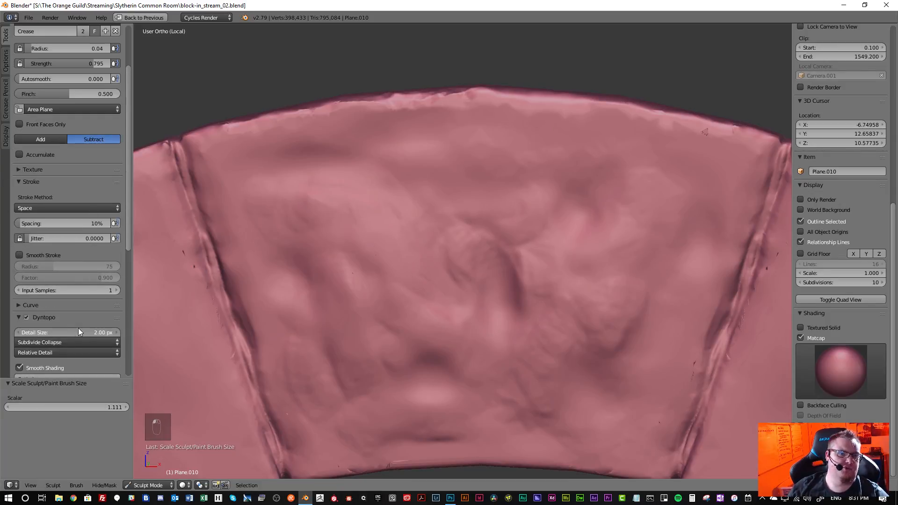
- Reduce the Crease brush radius to 0.01 and carve thin, short cracks in the centre stone's upper left and beside its central lump
scroll(58, 128, "up", 4)
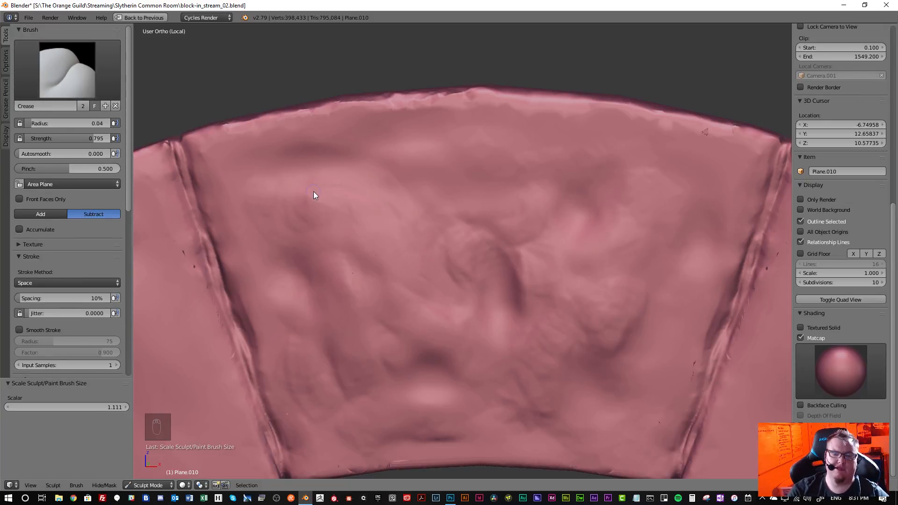
key("bracketleft")
key("bracketleft")
key("bracketleft")
key("bracketleft")
key("bracketleft")
key("bracketleft")
key("bracketleft")
key("bracketleft")
key("bracketleft")
key("bracketleft")
key("bracketleft")
key("bracketleft")
key("bracketleft")
key("bracketleft")
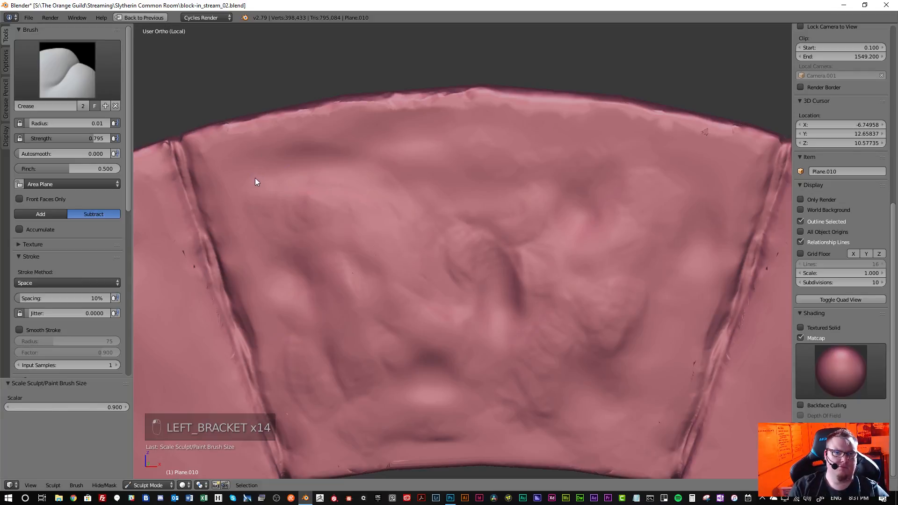
mouse_move(302, 183)
left_mouse_down()
mouse_move(354, 198)
mouse_move(321, 182)
mouse_move(344, 189)
left_mouse_up()
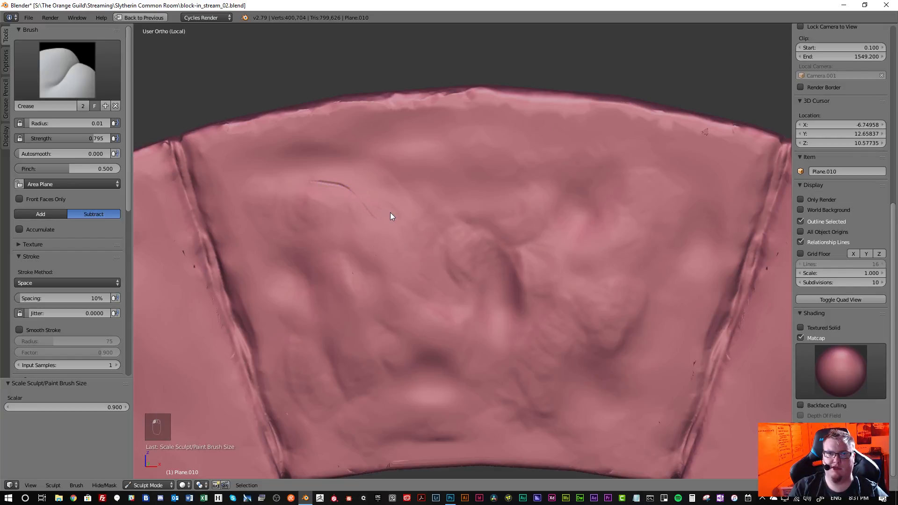
left_click_drag(394, 210, 401, 220)
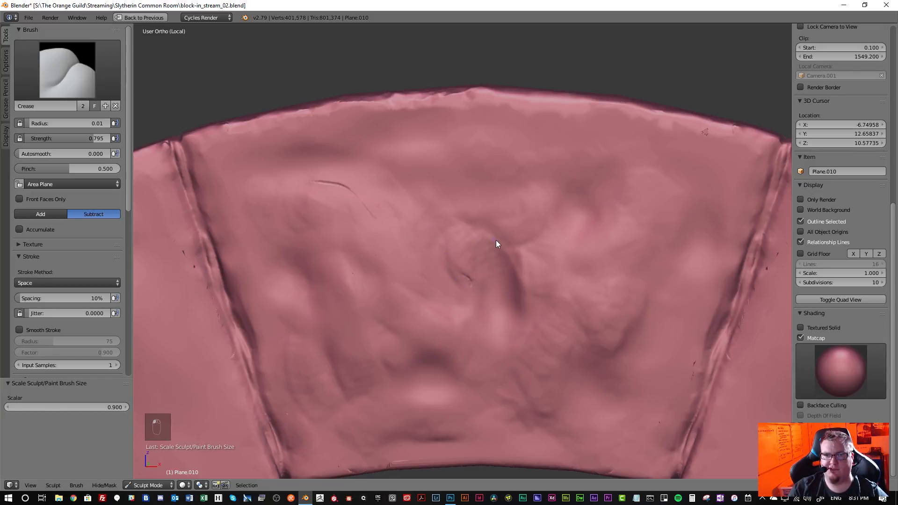
- Carve thin connected cracks over the top of the centre stone's central lump, with a branch running toward the upper right
left_click_drag(496, 240, 514, 252)
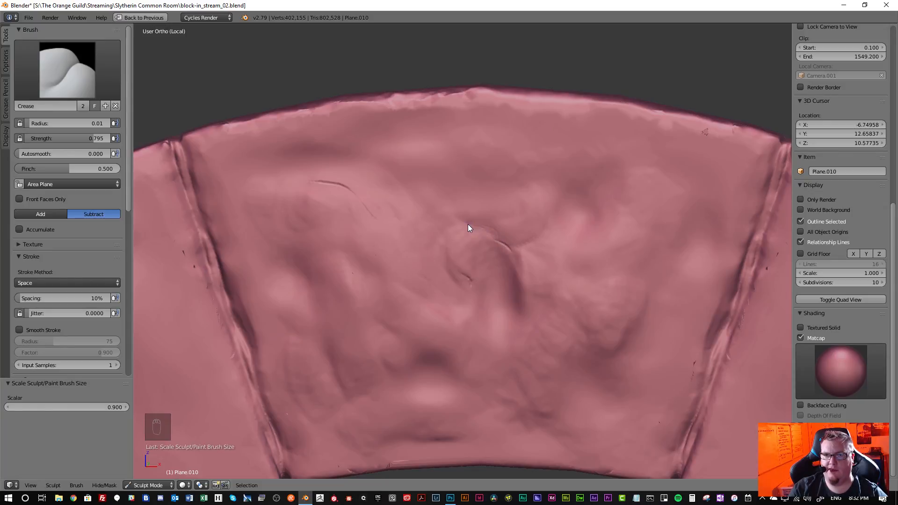
left_click_drag(462, 224, 473, 262)
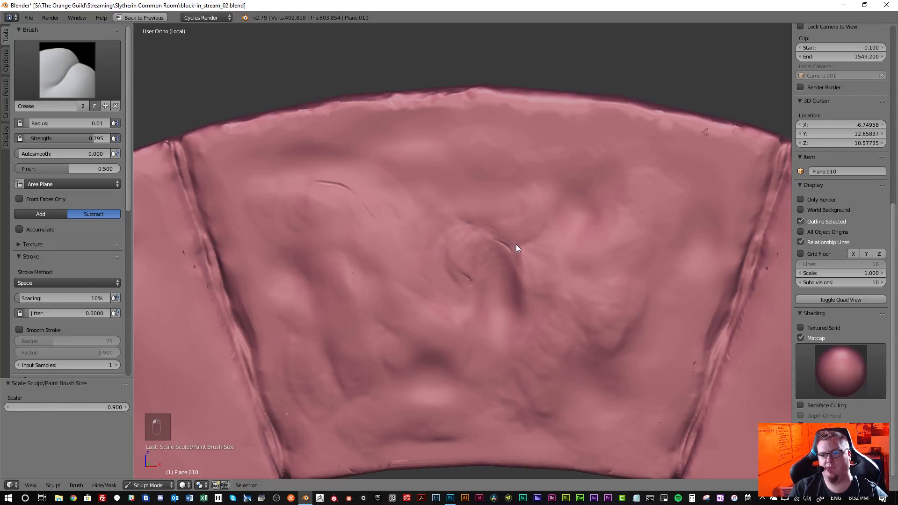
left_click_drag(516, 245, 534, 238)
left_click_drag(533, 237, 538, 235)
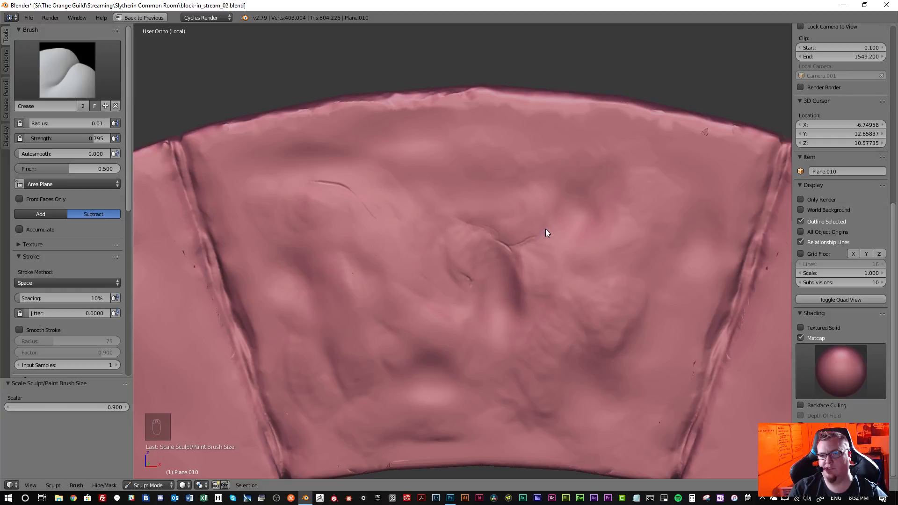
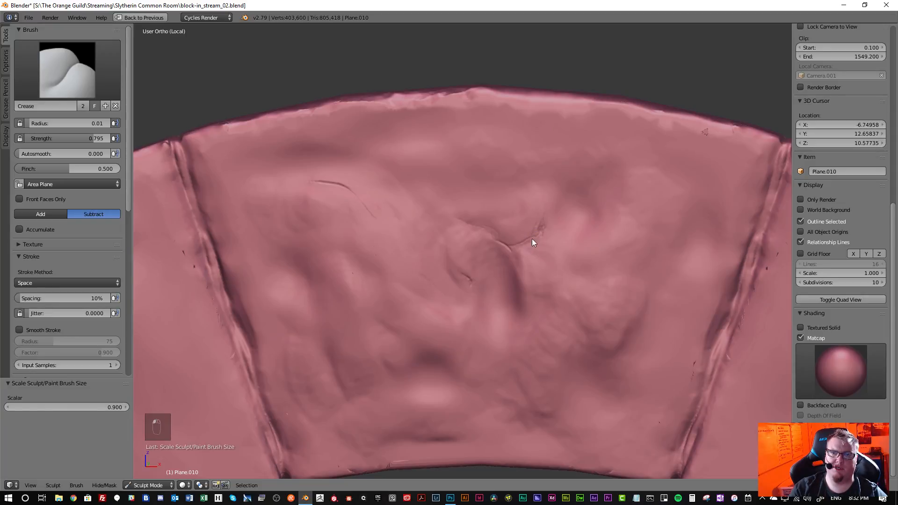
- Carve short cracks and chips beside the central lump's branch, in the pit at its lower left, and around the centre stone's upper-left crack
left_click_drag(532, 239, 535, 241)
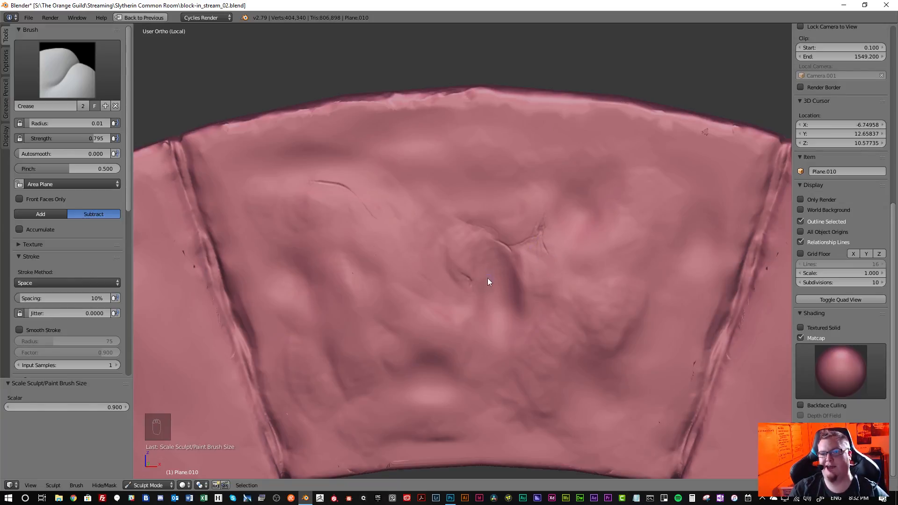
left_click_drag(464, 284, 467, 284)
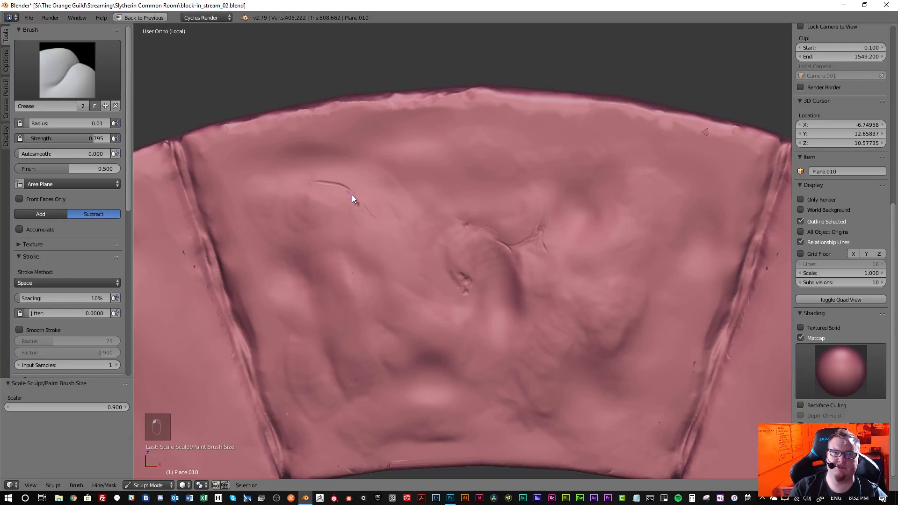
left_click_drag(358, 197, 358, 205)
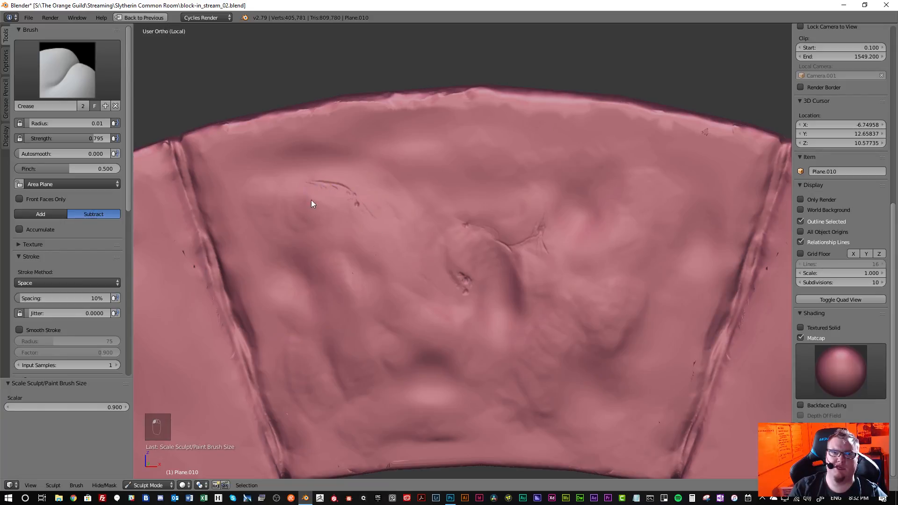
left_click_drag(312, 201, 322, 205)
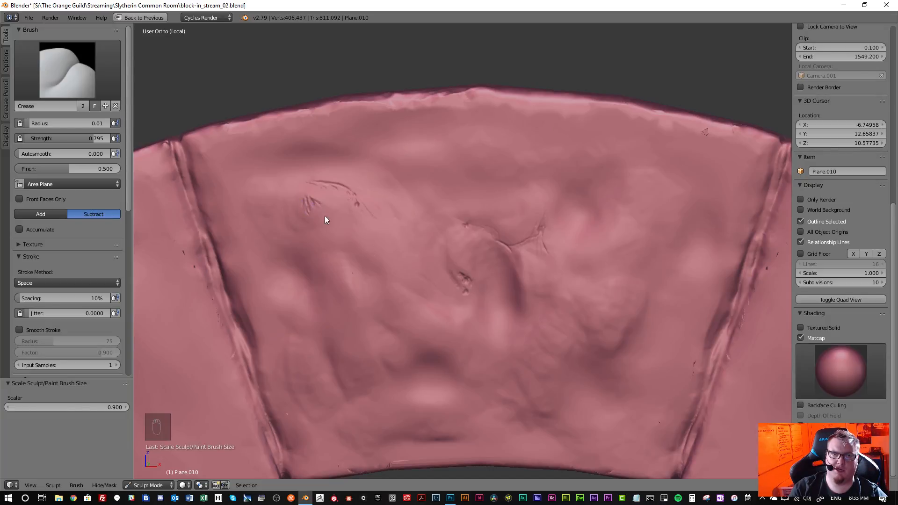
left_click(321, 189)
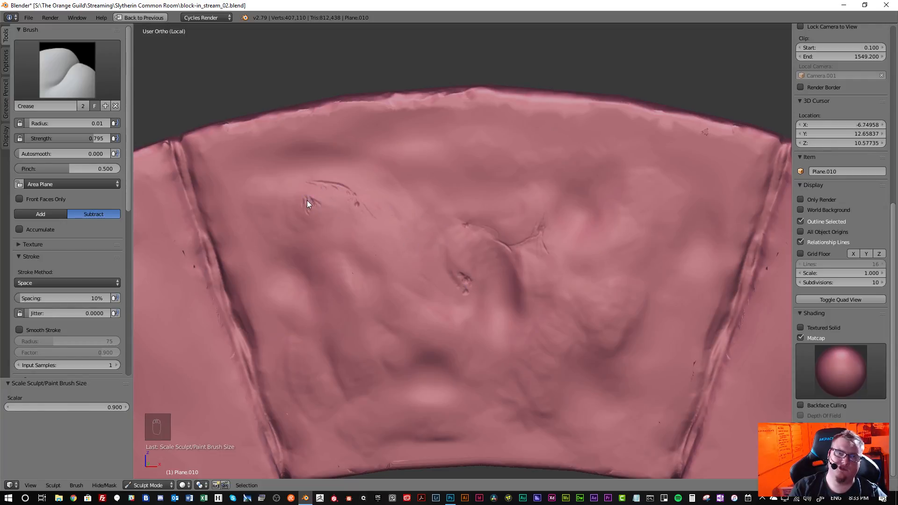
- Enlarge the brush radius to 0.04, smooth the small chips below the upper-left crack, and return to the Crease brush
key("bracketright")
key("bracketright")
key("bracketright")
key("bracketright")
key("bracketright")
key("bracketright")
key("bracketright")
key("bracketright")
key("bracketright")
key("bracketright")
key("bracketright")
key("bracketright")
key("bracketright")
key("bracketright")
key("bracketright")
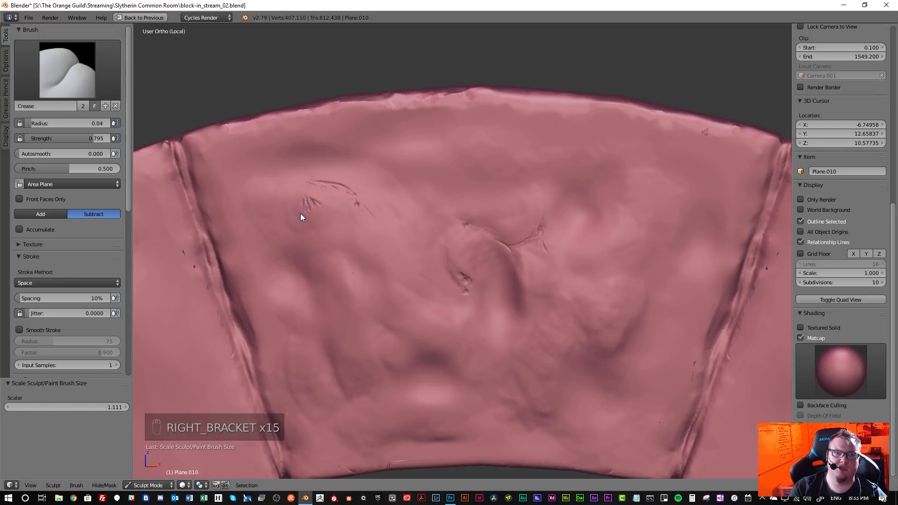
key("shift+s")
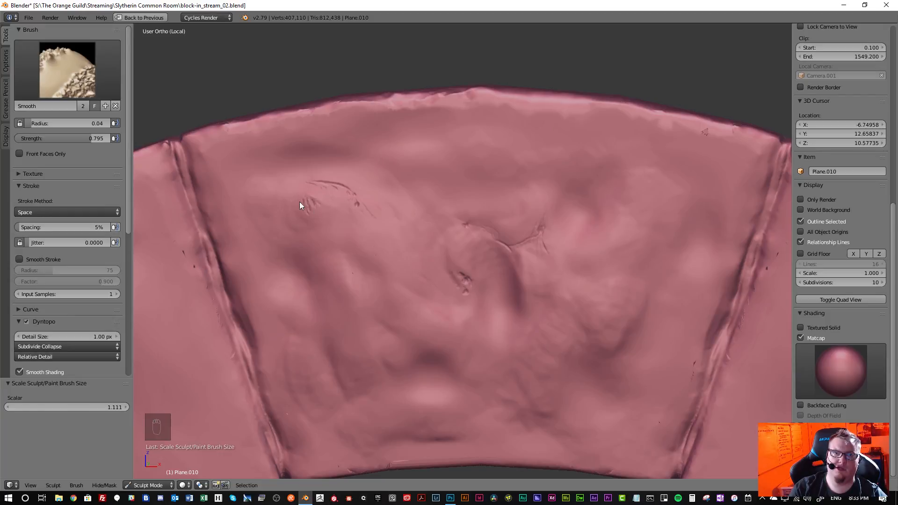
mouse_move(300, 202)
left_mouse_down()
mouse_move(312, 216)
mouse_move(302, 198)
left_mouse_up()
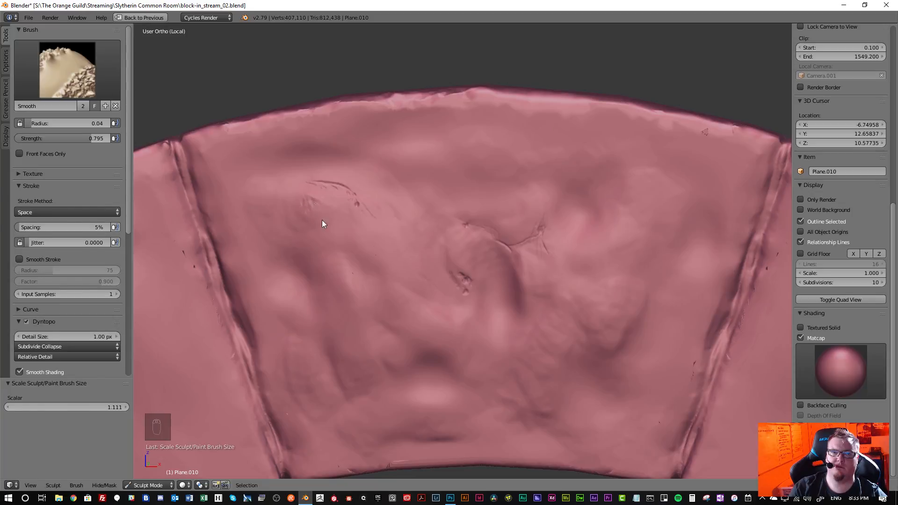
key("shift+c")
- Save the current scene file
scroll(365, 236, "down", 5)
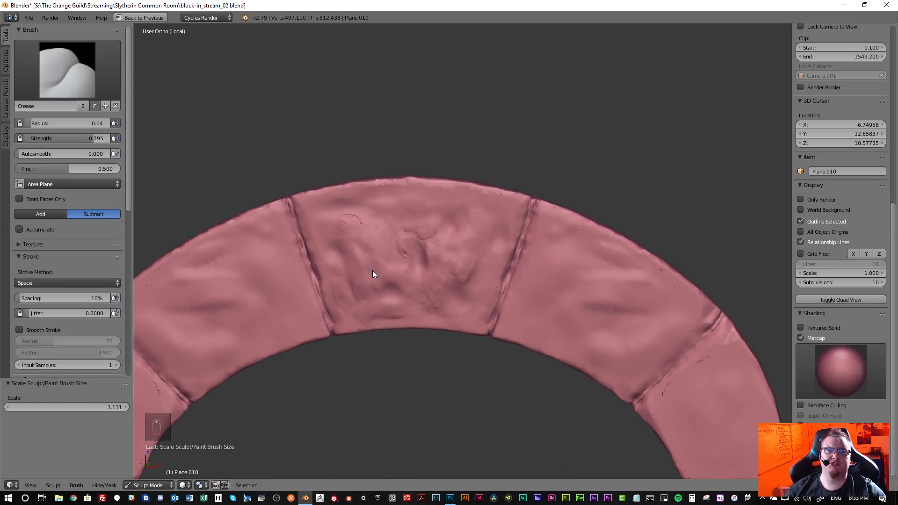
scroll(369, 273, "down", 4)
mouse_move(368, 281)
middle_mouse_down()
mouse_move(369, 262)
mouse_move(363, 276)
mouse_move(345, 273)
mouse_move(347, 281)
mouse_move(346, 197)
mouse_move(355, 227)
mouse_move(369, 194)
middle_mouse_up()
scroll(369, 194, "down", 2)
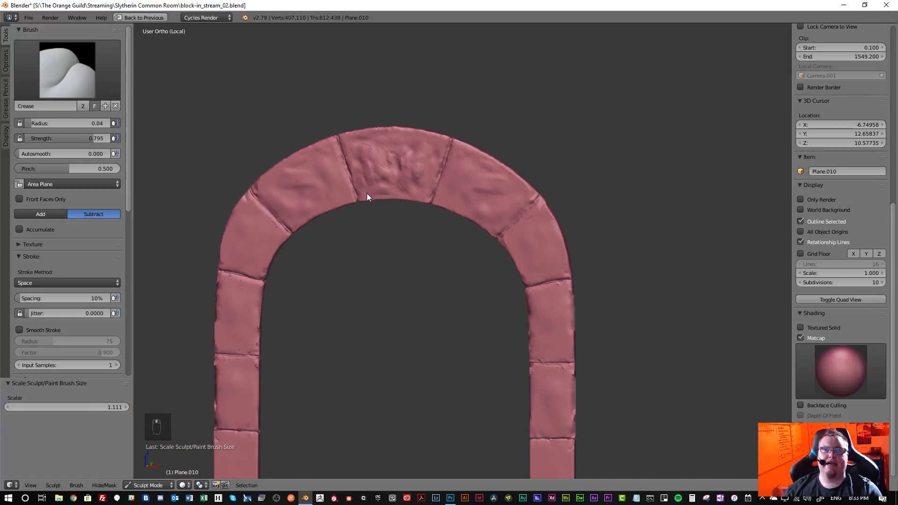
left_click(29, 18)
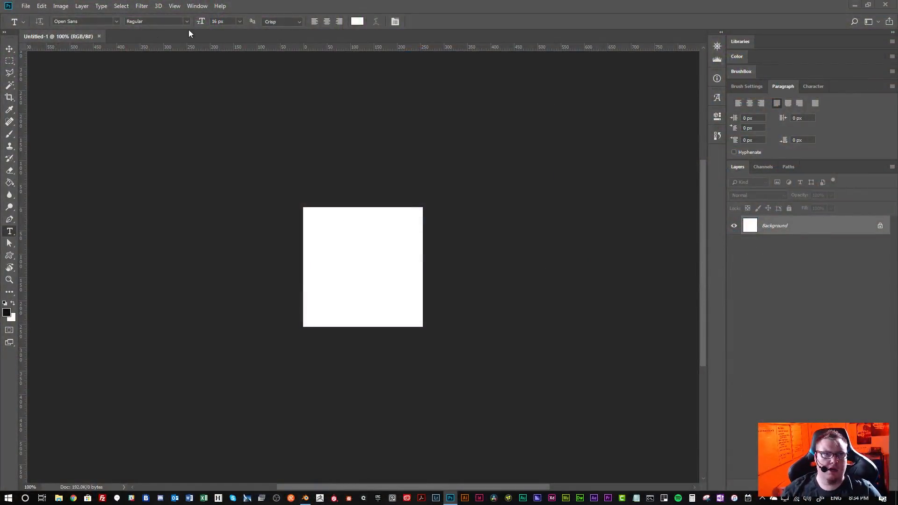
left_click(26, 6)
left_click(37, 17)
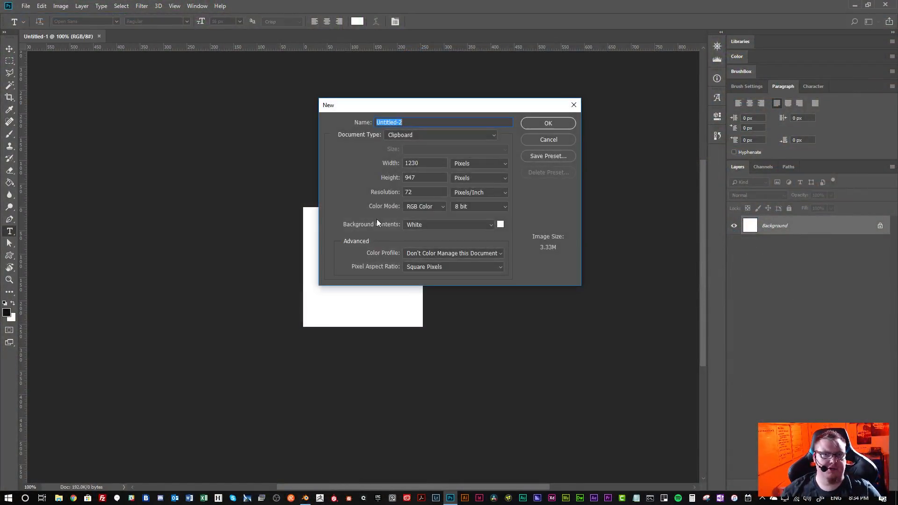
double_click(420, 163)
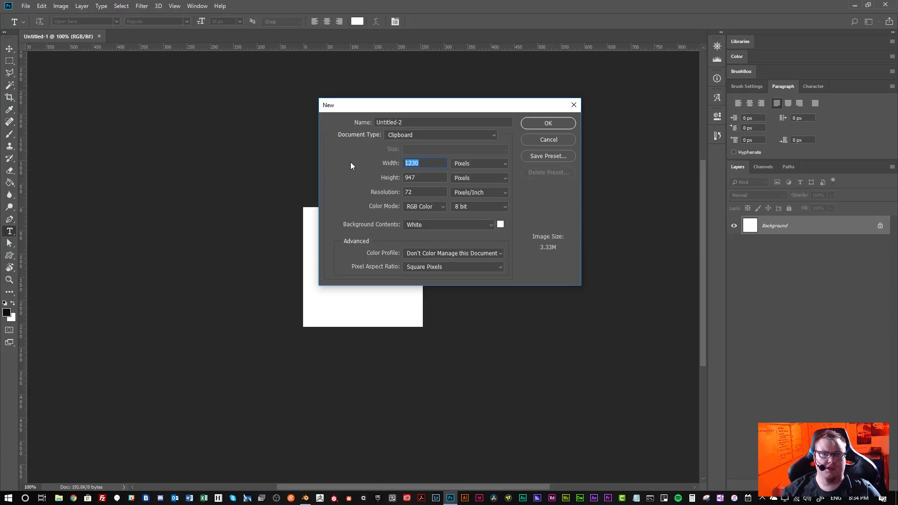
type("256")
key("Tab")
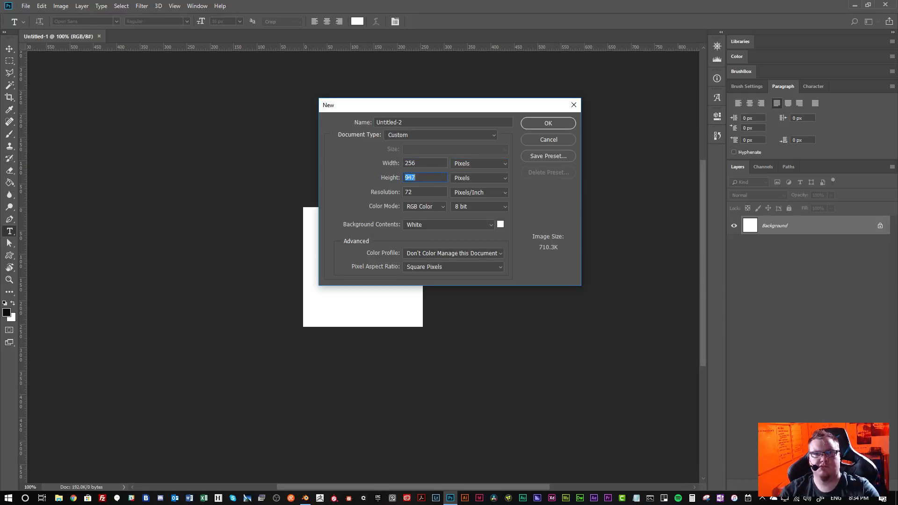
type("256")
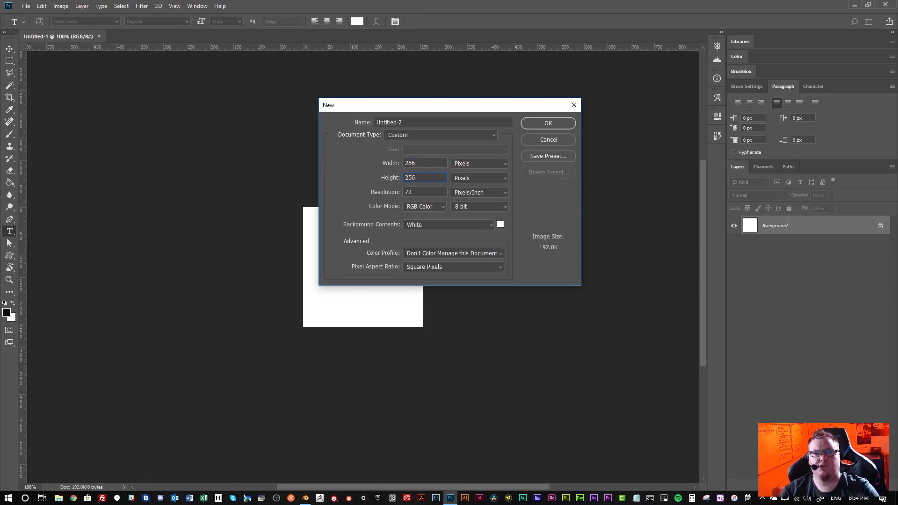
left_click(563, 141)
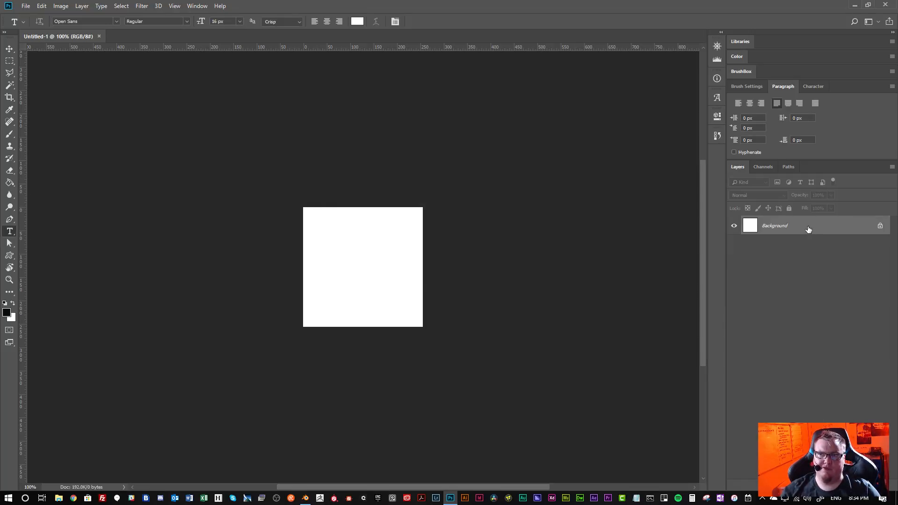
- Fill the blank Photoshop document's background with black and add an empty layer above it
key("alt+BackSpace")
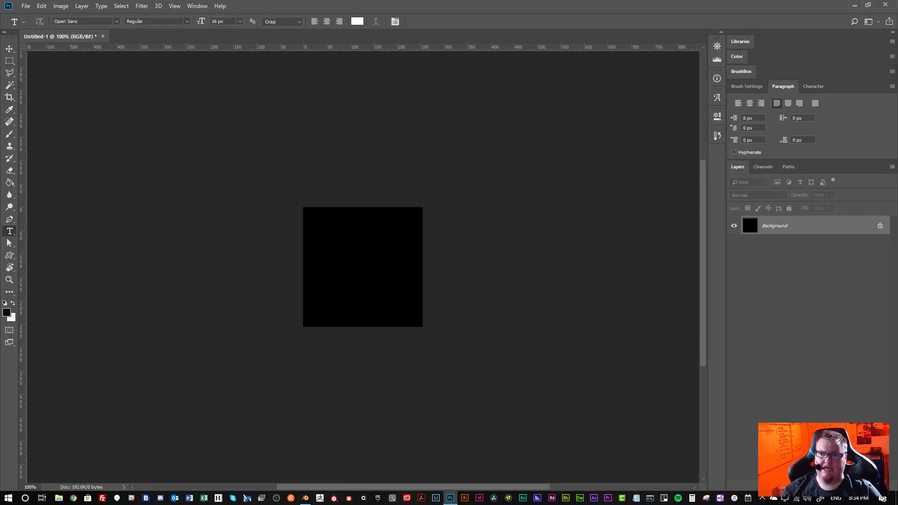
key("ctrl+shift+alt+n")
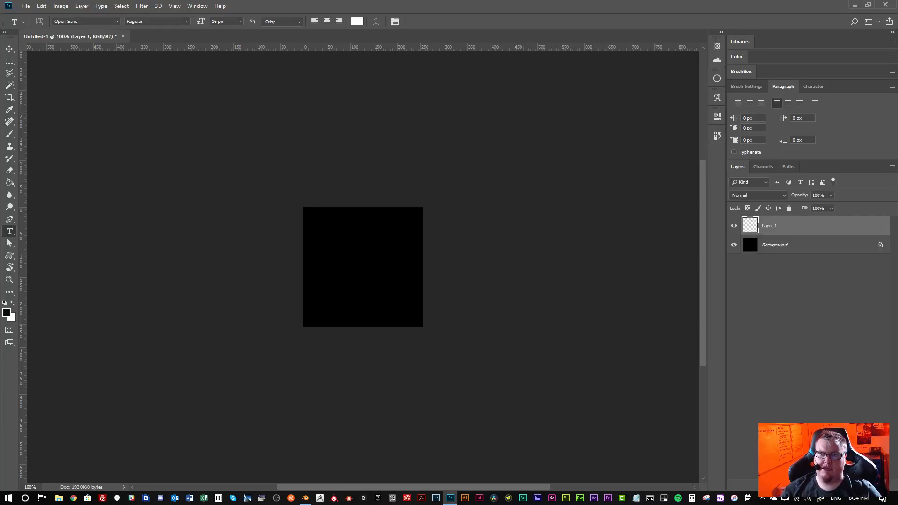
- Choose the scattered-dots brush from the wlop_brush set
left_click(738, 70)
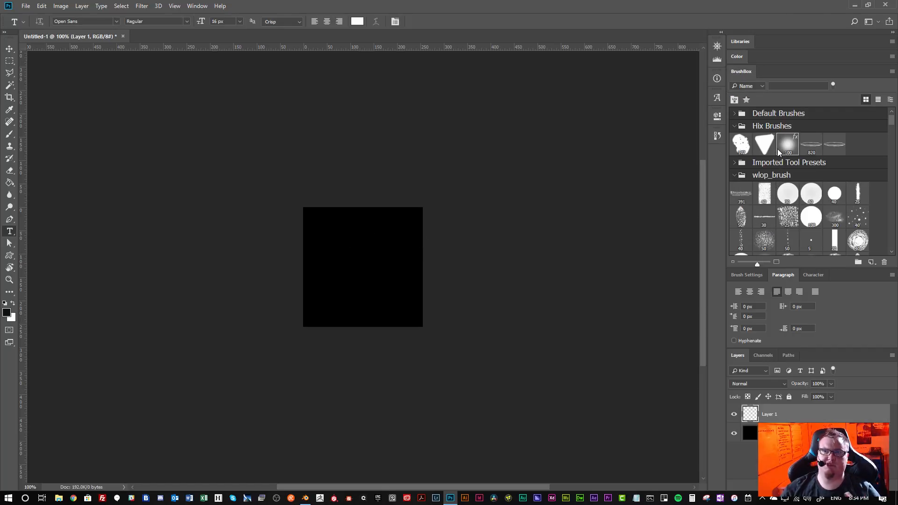
left_click(766, 149)
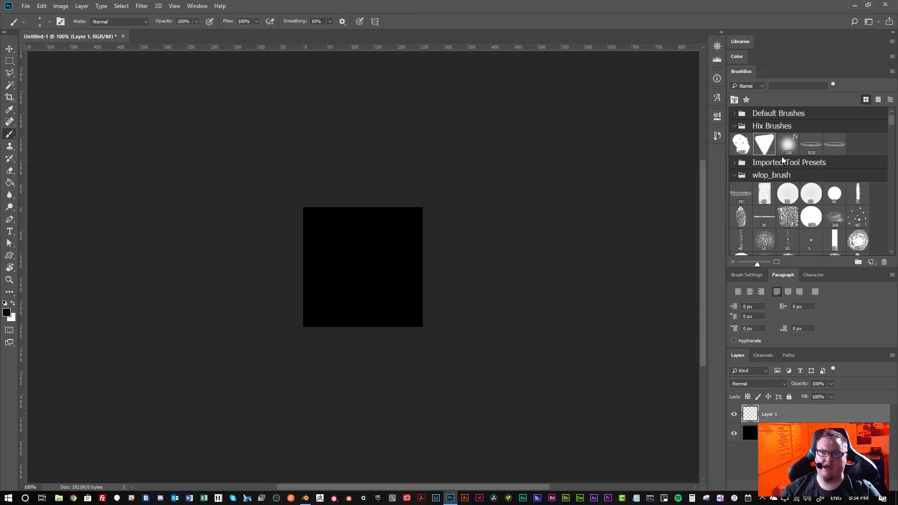
scroll(793, 234, "down", 2)
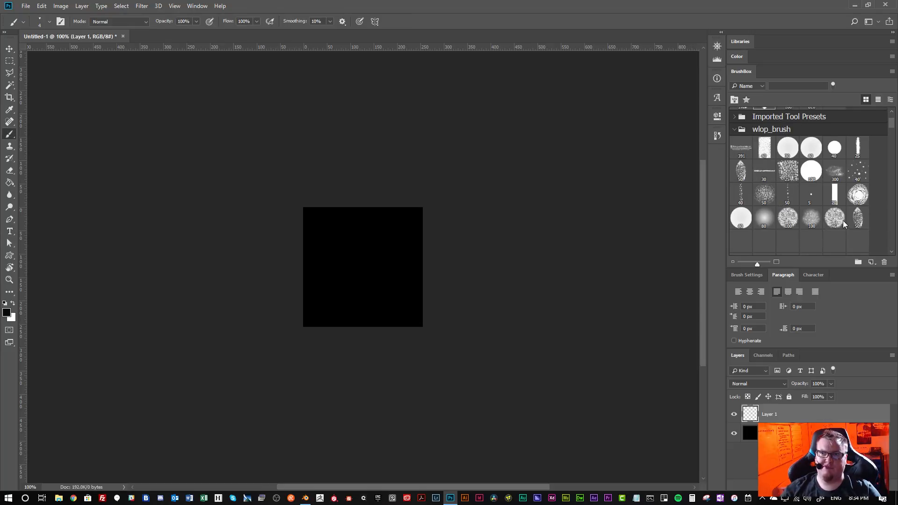
left_click(862, 174)
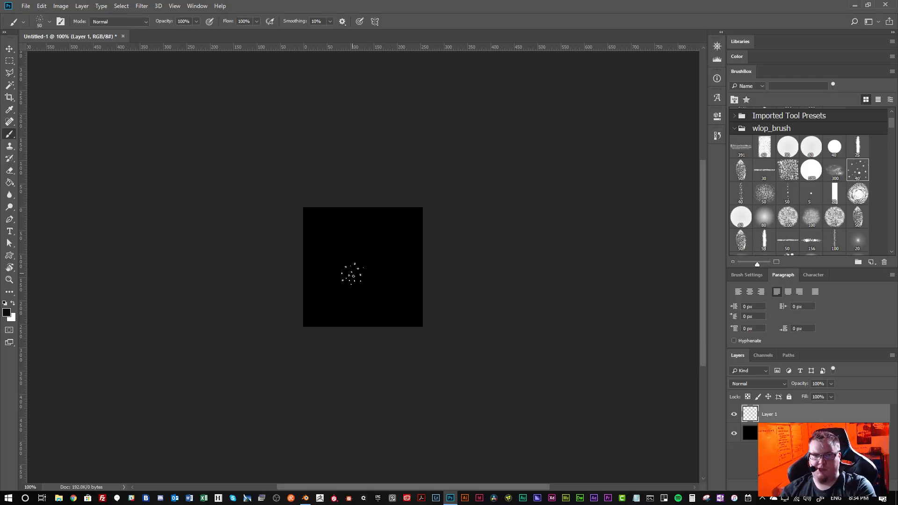
- Enlarge the brush to 80 px and stamp a white cluster of dots in the middle of the canvas
key("bracketright")
key("bracketright")
key("bracketright")
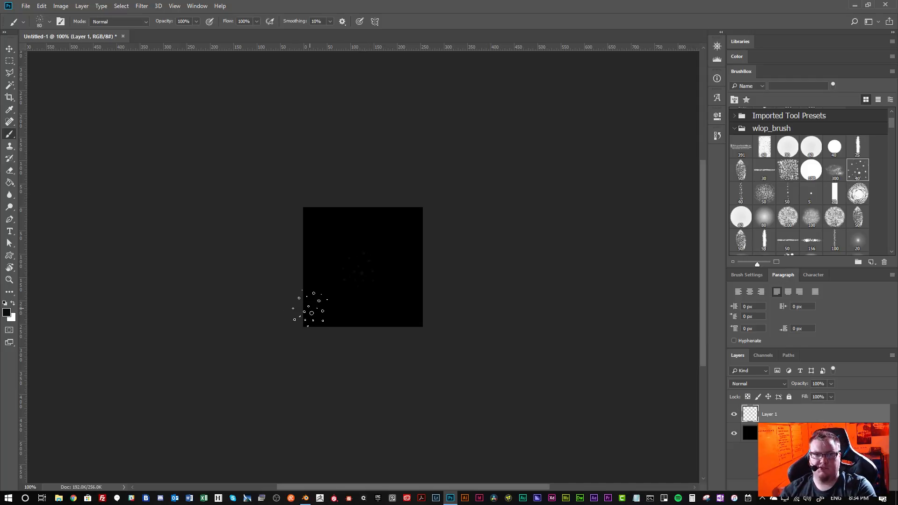
key("x")
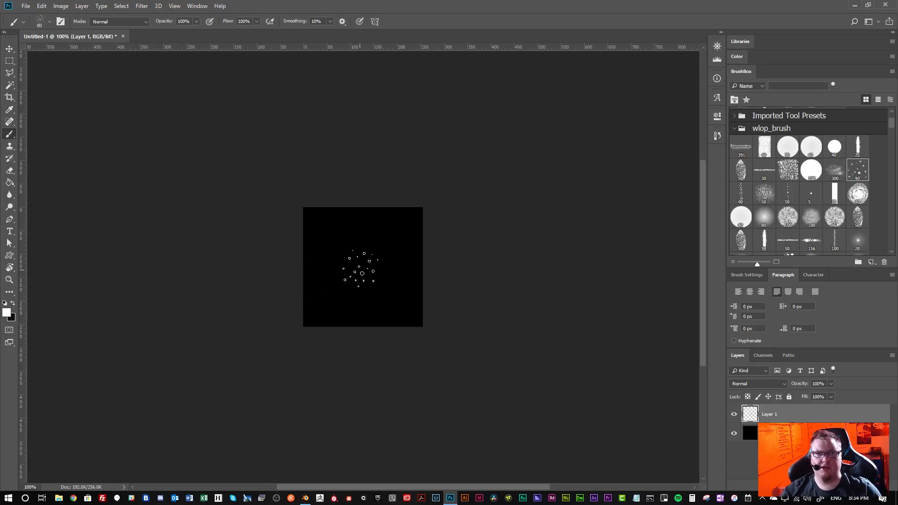
left_click(363, 267)
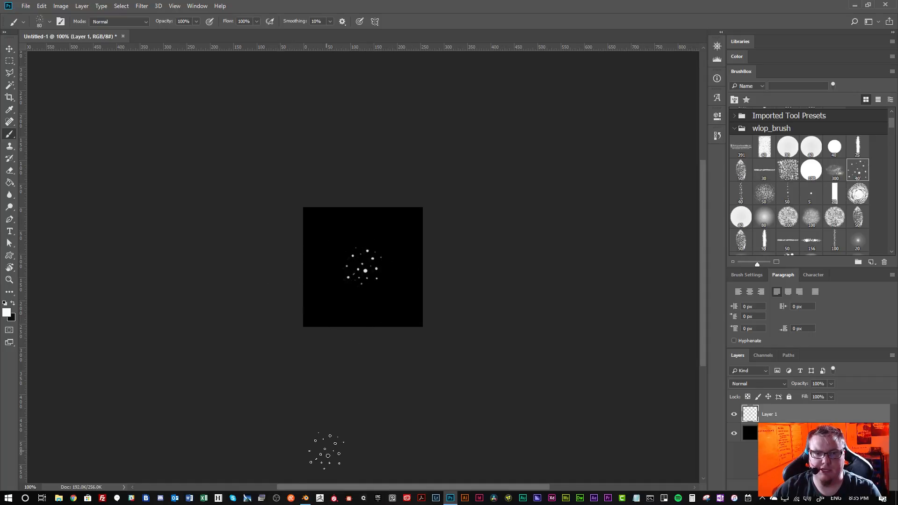
- Switch back to Blender, restore the multi-area layout and split the 3D view into two side-by-side areas
left_click(305, 498)
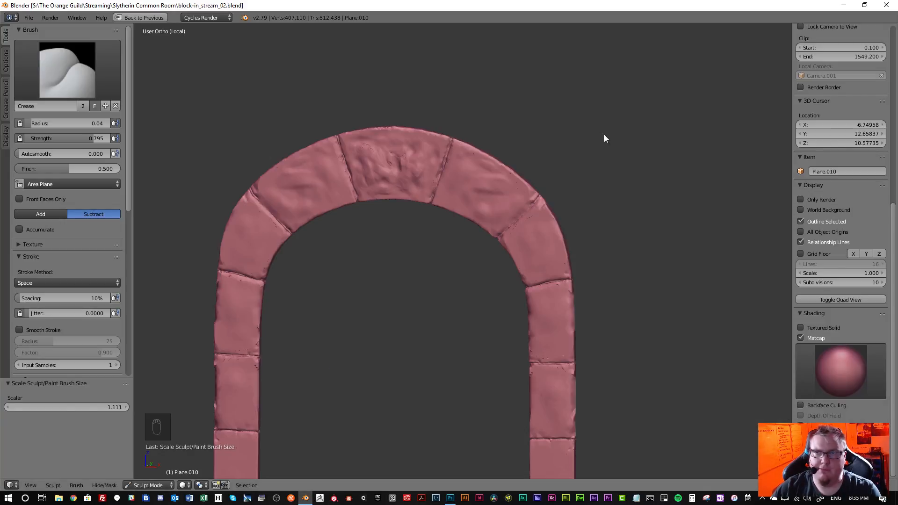
key("shift+space")
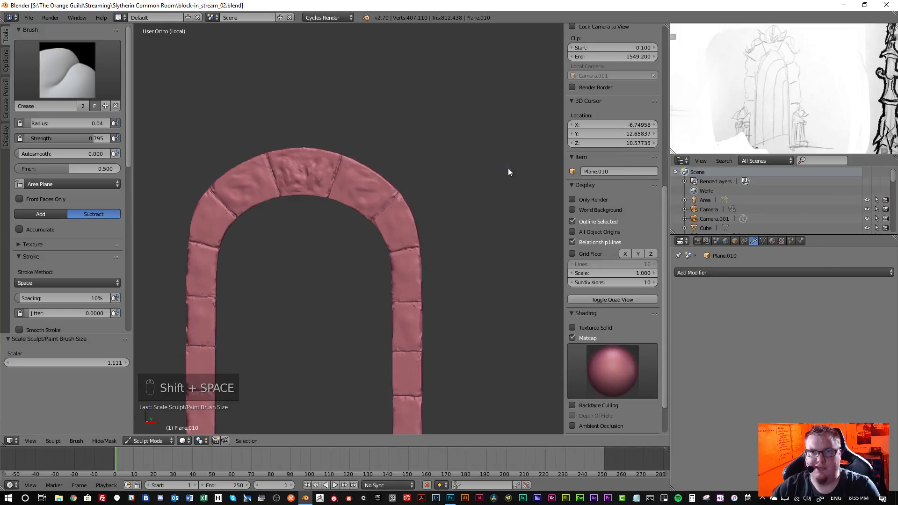
left_click_drag(665, 27, 367, 72)
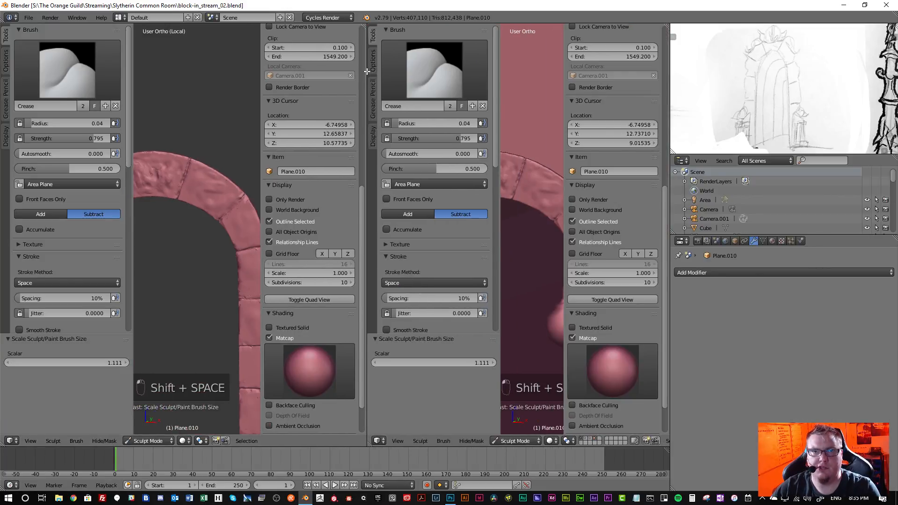
- Hide the tool shelf and properties region in the new 3D view area and change it to a UV/Image Editor
key("t")
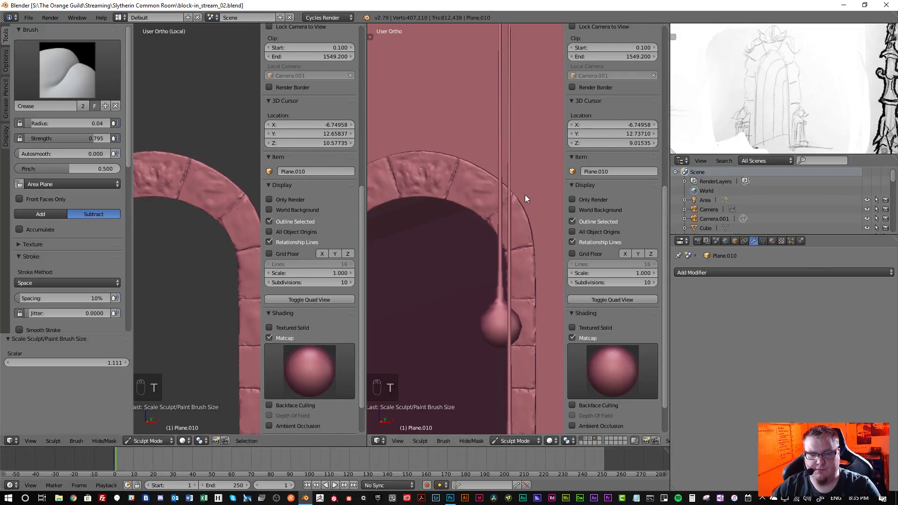
key("n")
left_click(376, 441)
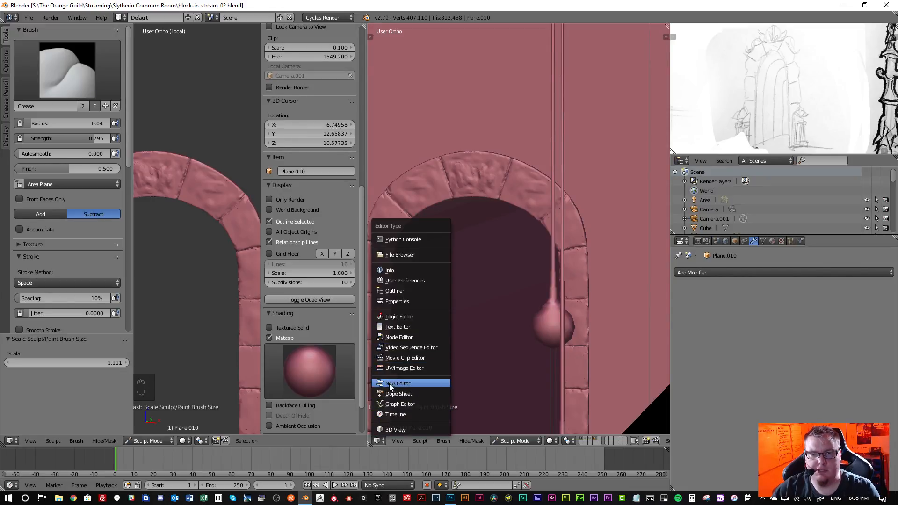
left_click(393, 369)
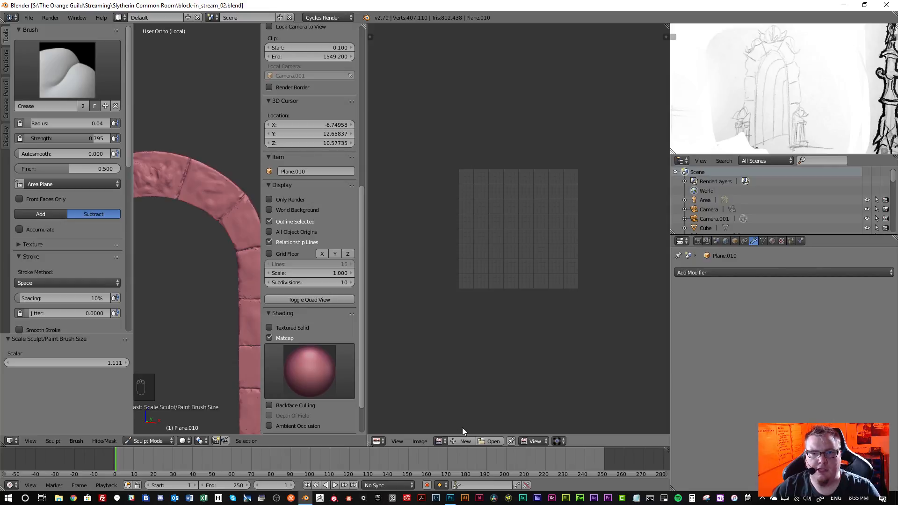
- Start a new image and set both its width and height to 256 px
left_click(458, 441)
left_click(488, 416)
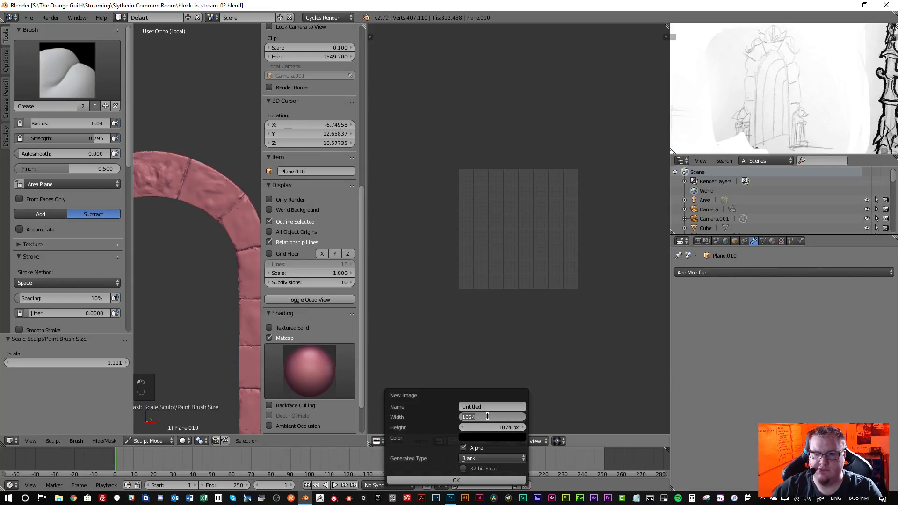
type("256")
key("Tab")
type("256")
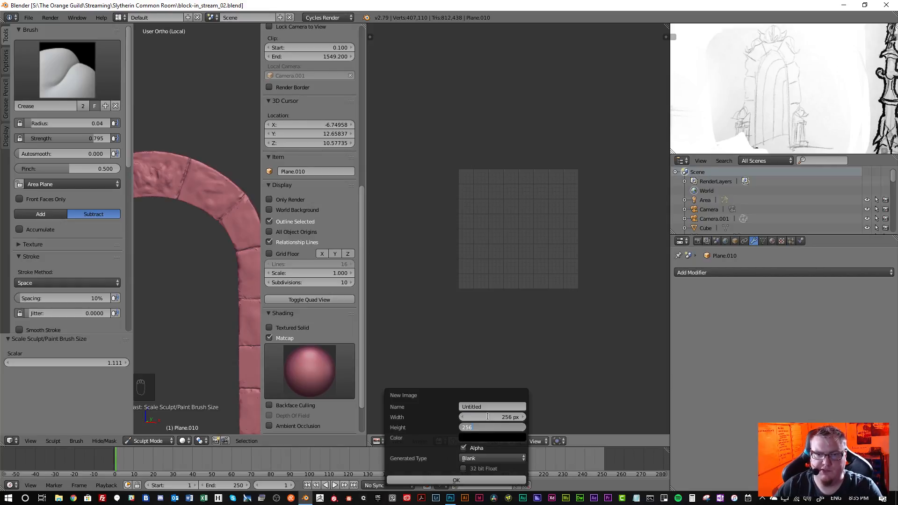
key("Return")
- Name the new image Pores_Alpha, turn off its alpha channel and create it with the Blank generated type
left_click(491, 408)
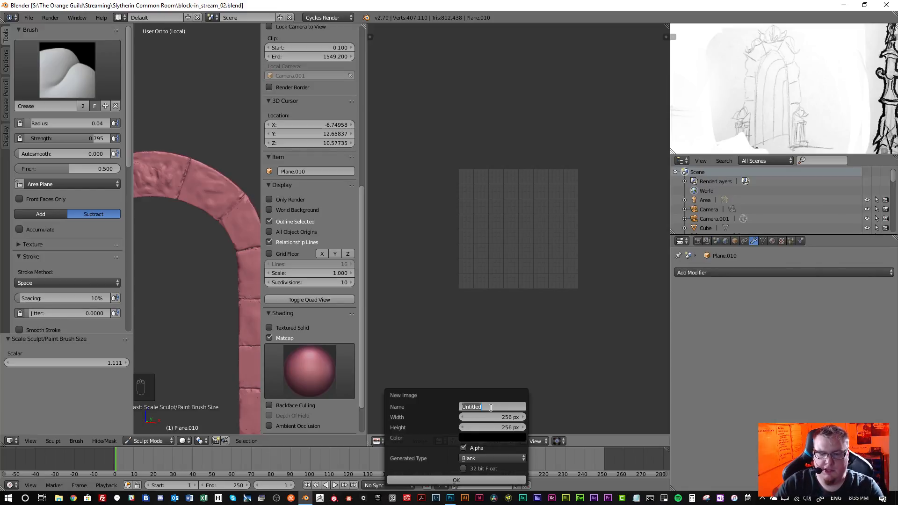
type("Pores")
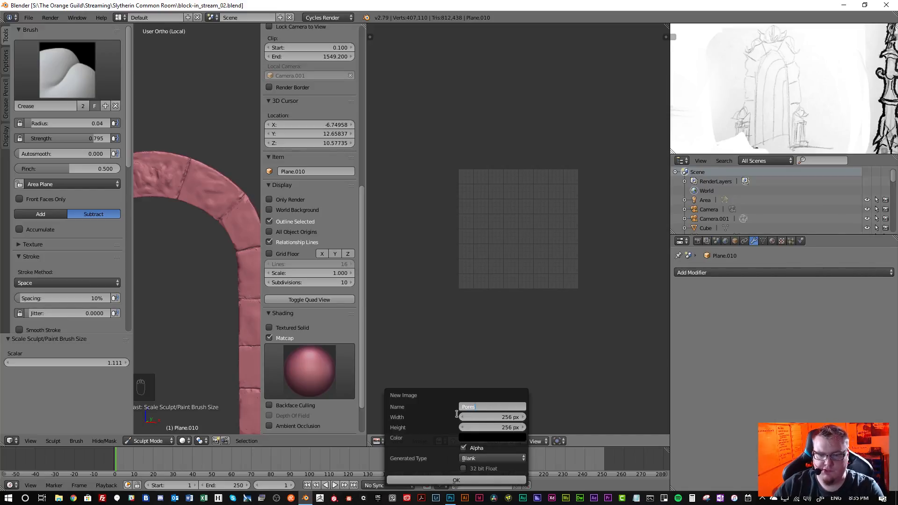
type("_Alpha")
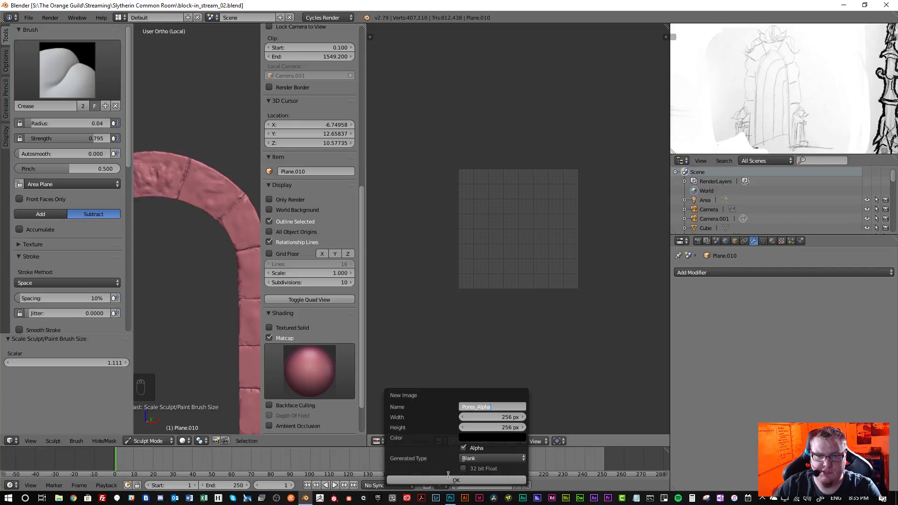
left_click(464, 449)
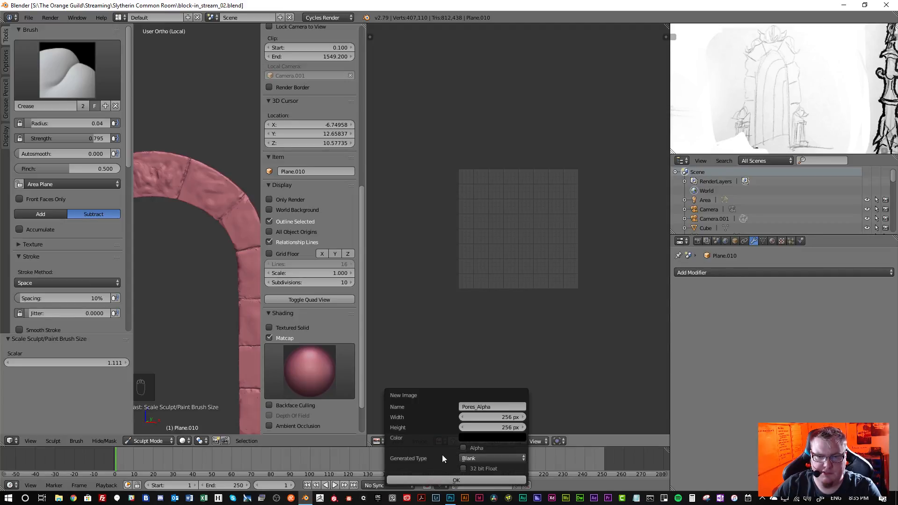
left_click(472, 459)
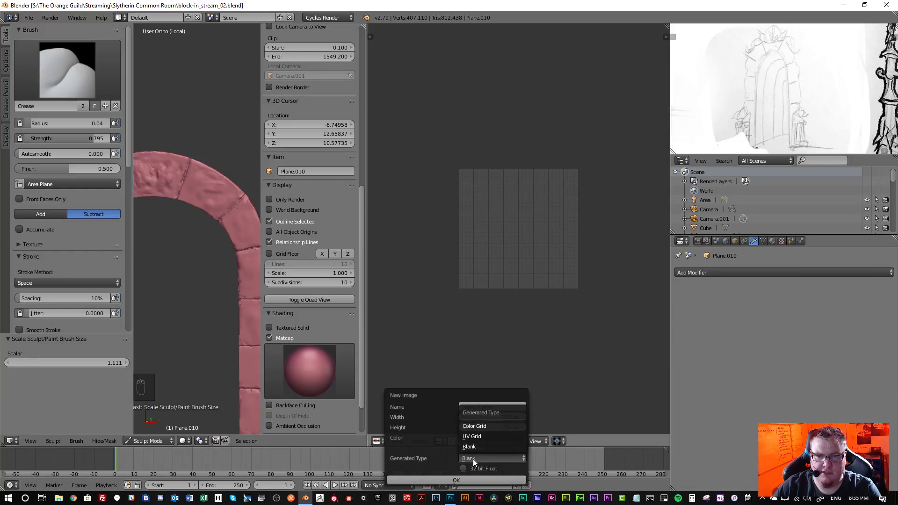
left_click(448, 479)
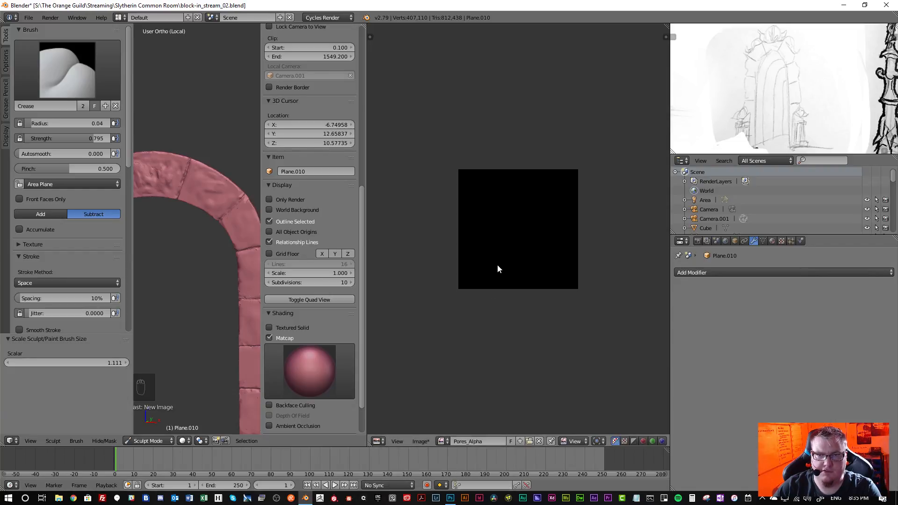
- Switch the image editor to Paint mode and show its painting tool shelf
scroll(518, 279, "up", 2)
middle_click_drag(522, 260, 524, 274)
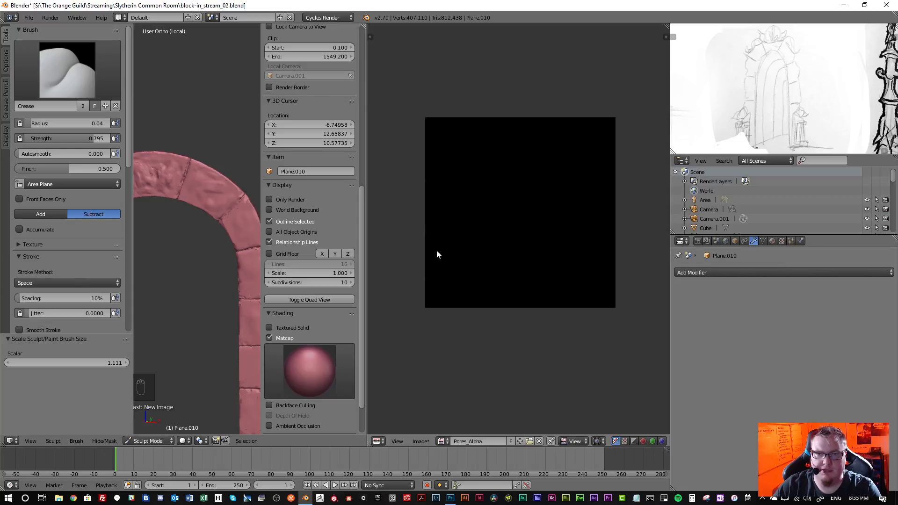
left_click(568, 440)
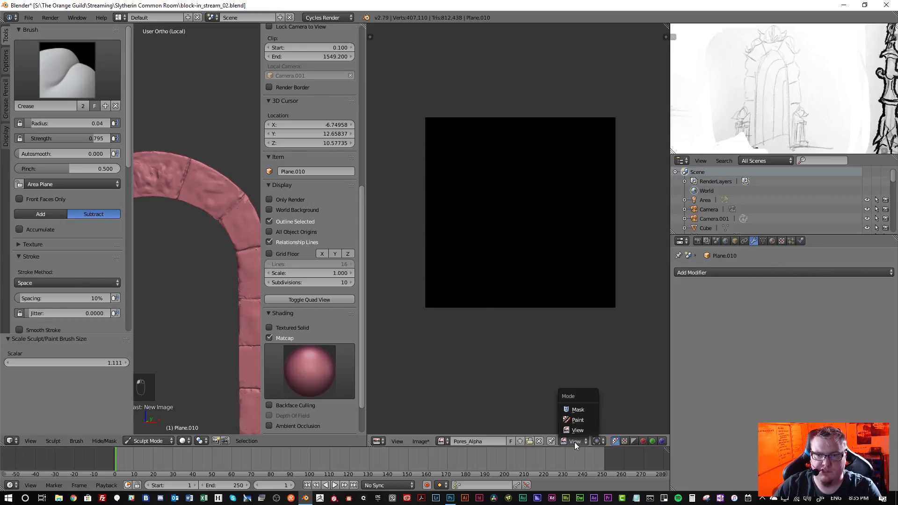
left_click(582, 421)
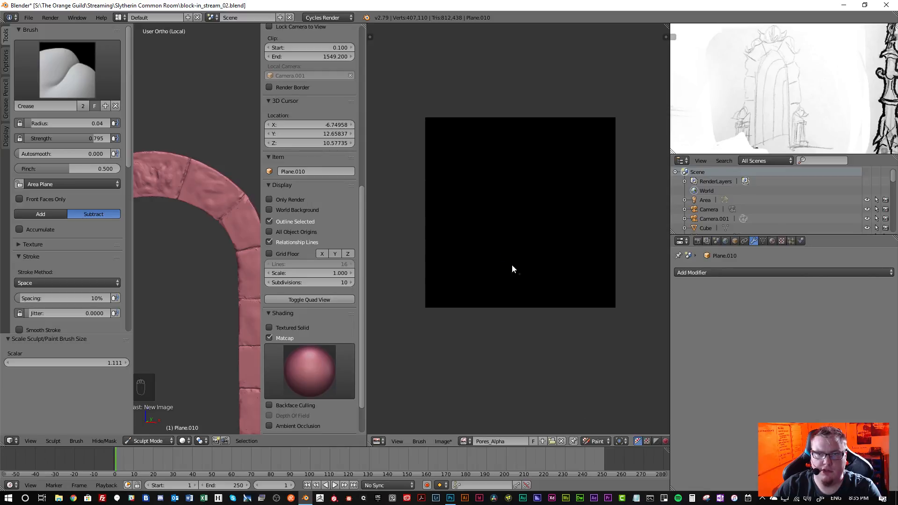
key("t")
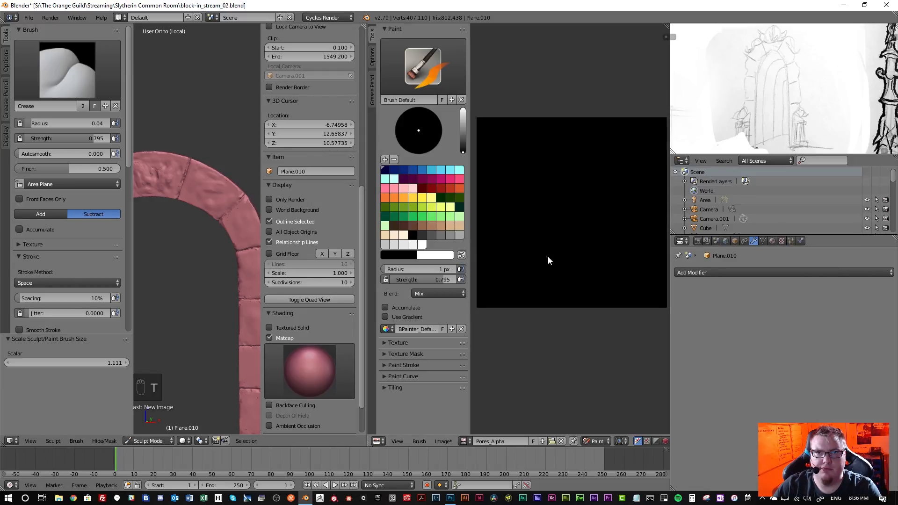
mouse_move(546, 256)
middle_mouse_down()
mouse_move(539, 259)
mouse_move(551, 260)
middle_mouse_up()
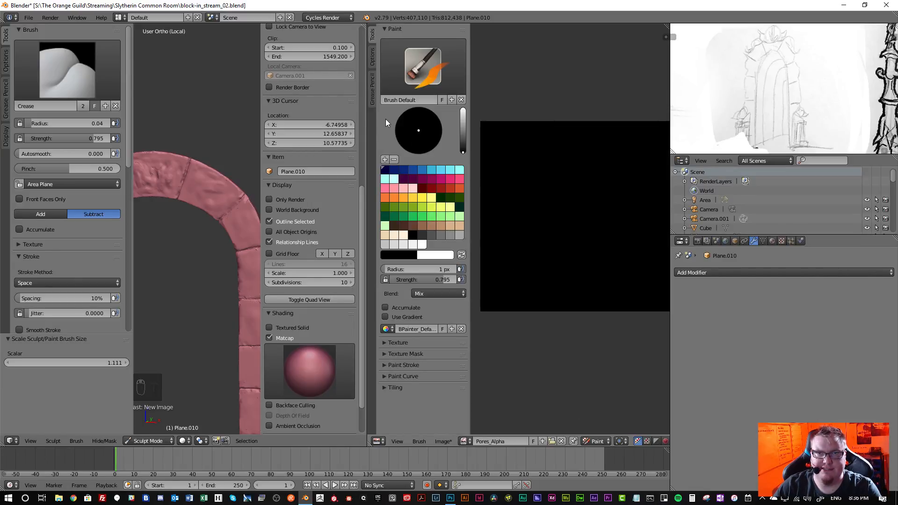
key("t")
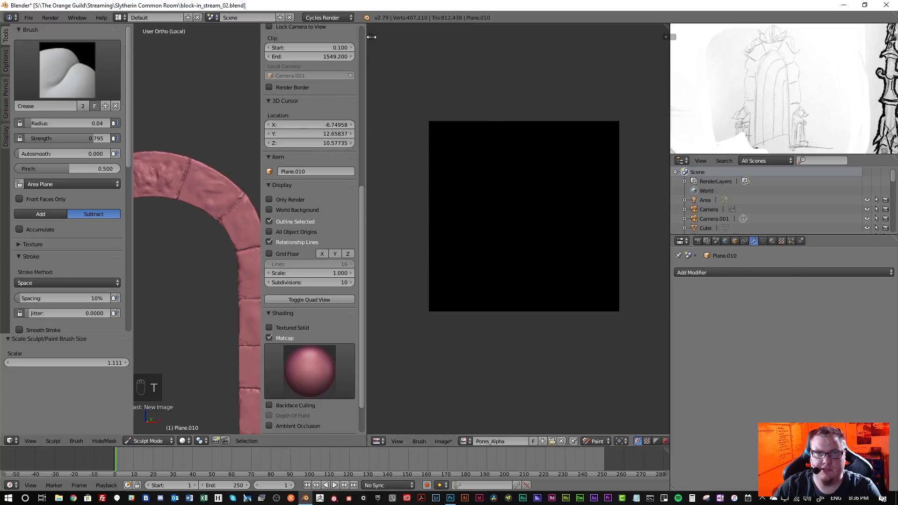
key("t")
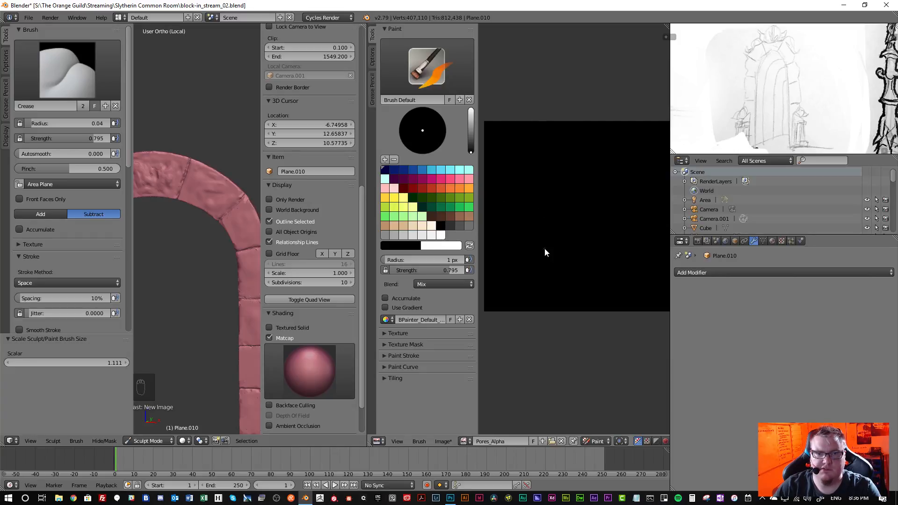
- Maximize the image editor and centre the black image in it
key("shift+space")
scroll(373, 271, "up", 2)
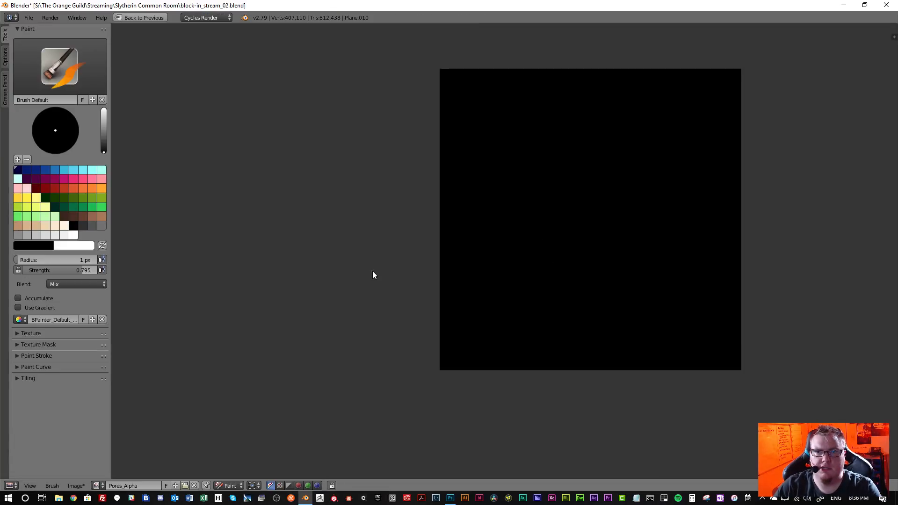
middle_click_drag(435, 248, 341, 277)
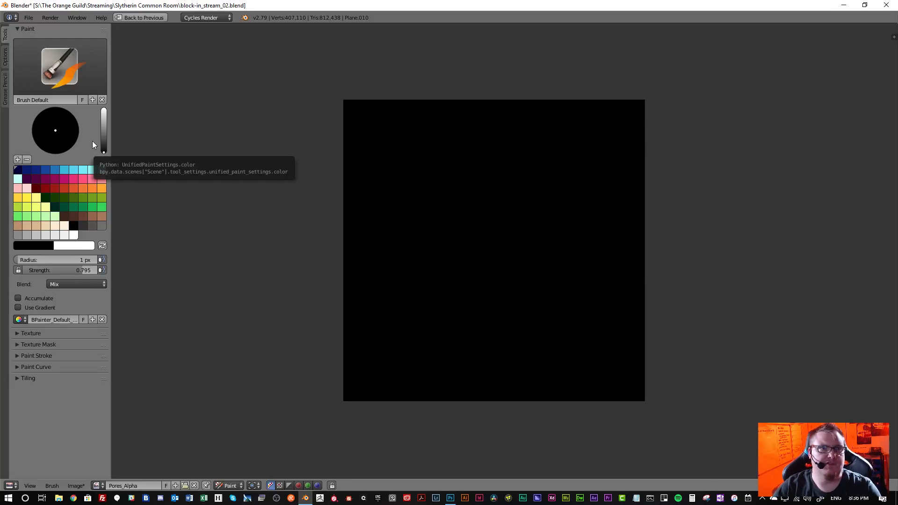
- Choose the Brush Default paint brush with white as its colour and check its texture settings
left_click(46, 63)
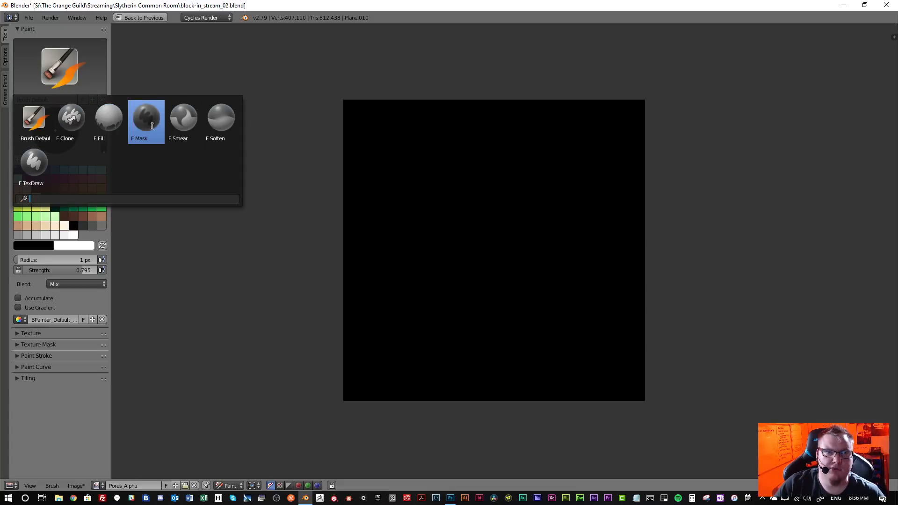
left_click(35, 121)
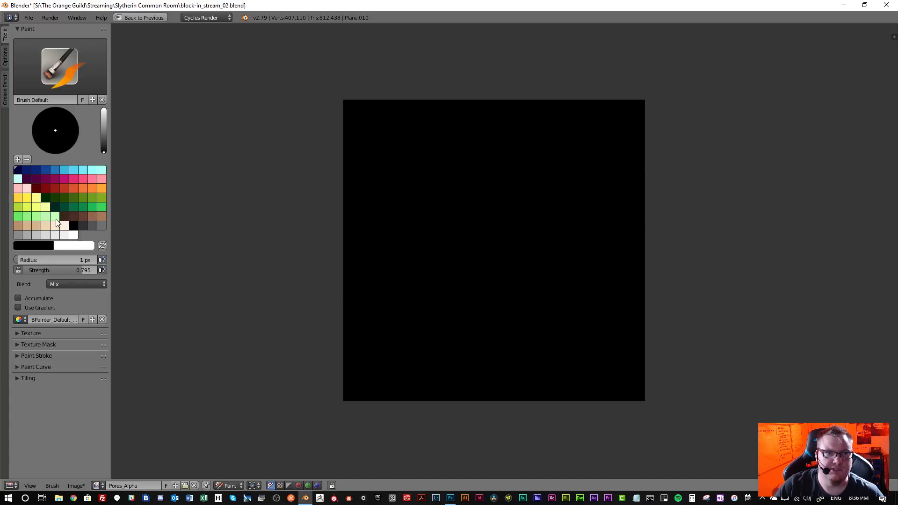
left_click(74, 235)
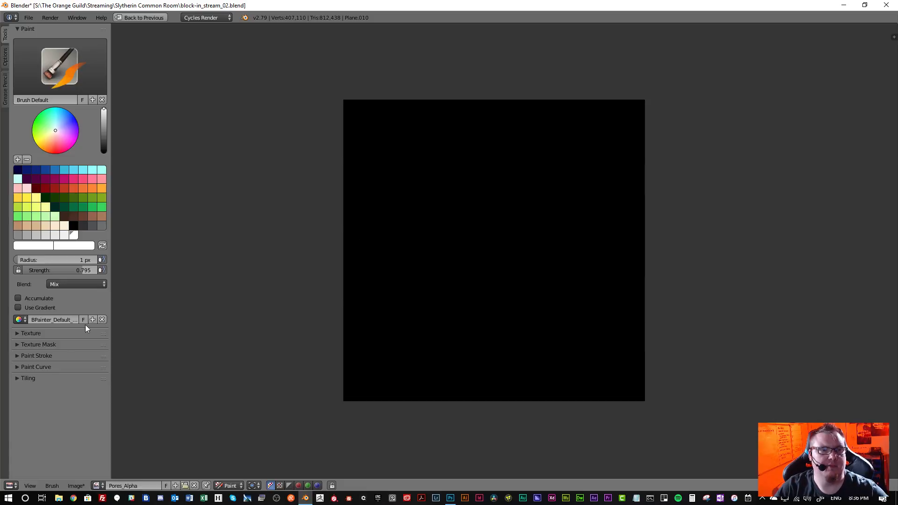
left_click(41, 335)
scroll(52, 341, "down", 4)
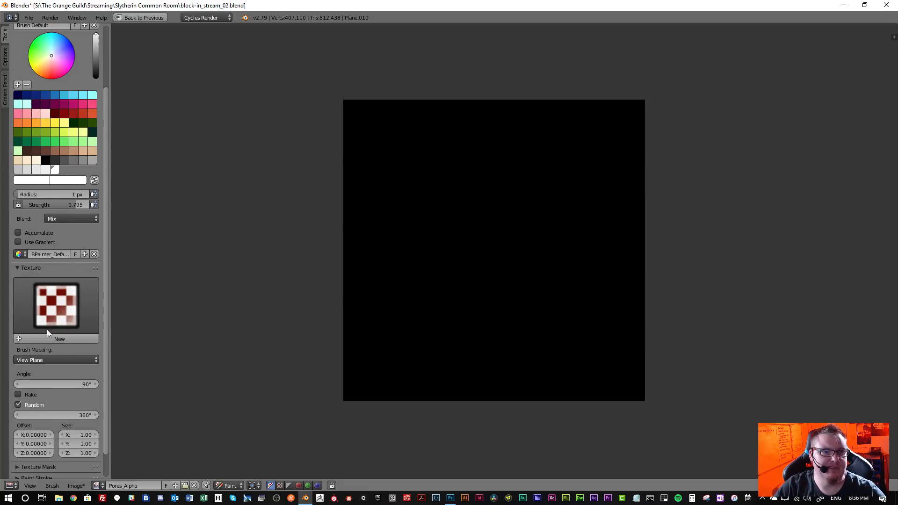
left_click(30, 265)
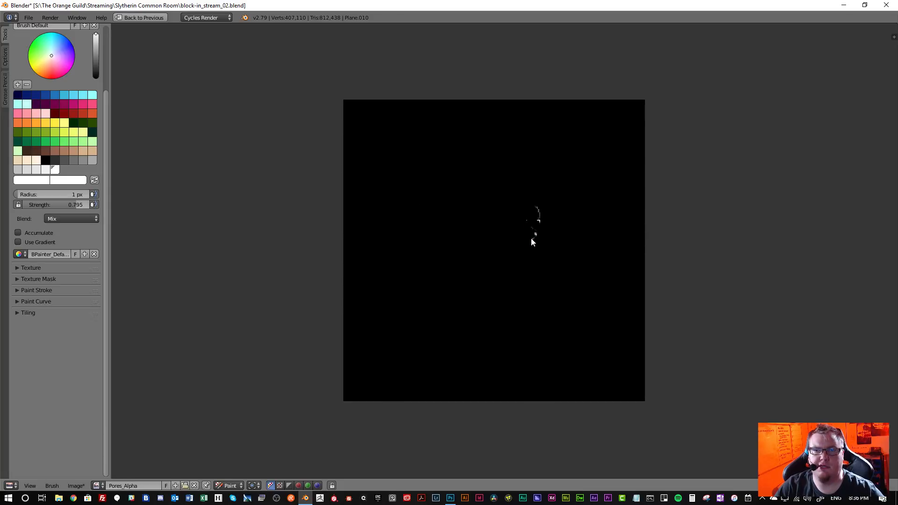
- Paint a few tiny white specks near the middle of the image with the 1 px brush
scroll(512, 243, "down", 4)
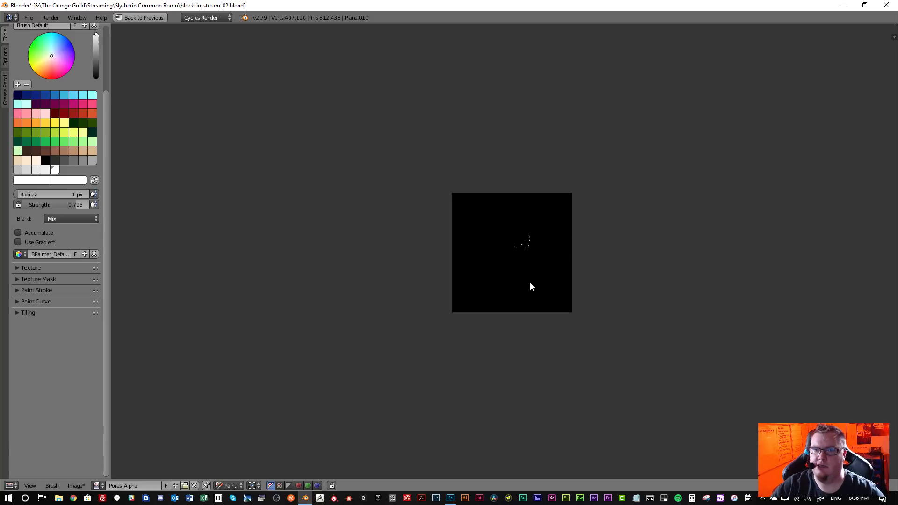
scroll(505, 234, "up", 5)
middle_click_drag(541, 286, 485, 238)
scroll(491, 185, "up", 1)
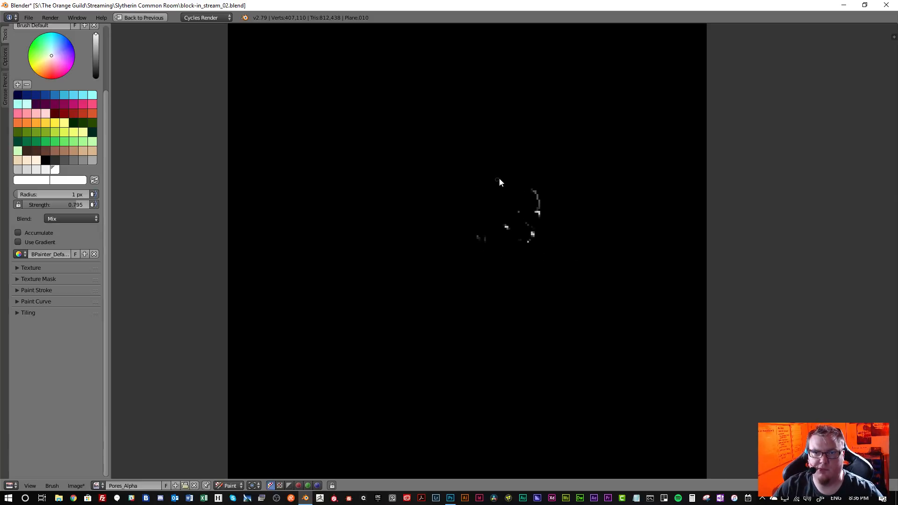
scroll(499, 180, "down", 1)
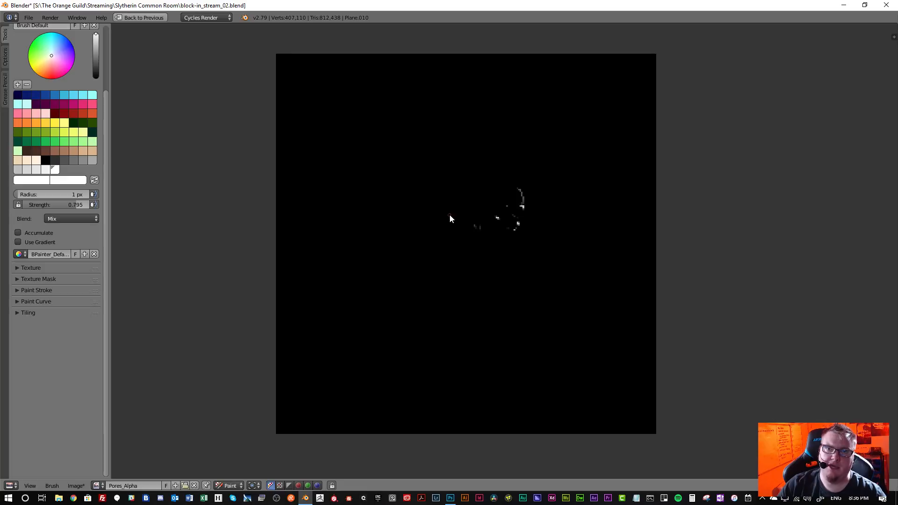
- Enlarge the brush radius to 8 px and scatter white dots of varied size and intensity across the black image
scroll(450, 218, "down", 5)
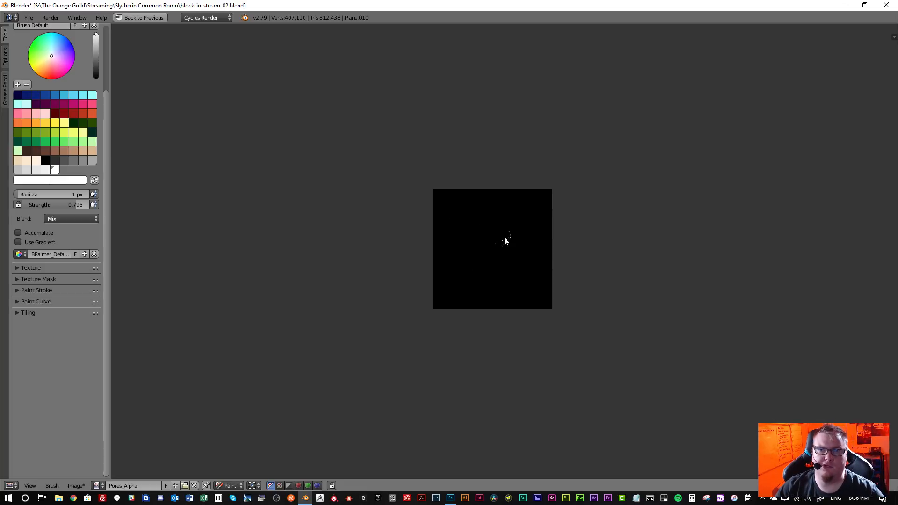
key("bracketright")
key("bracketright")
key("bracketright")
key("bracketright")
key("bracketright")
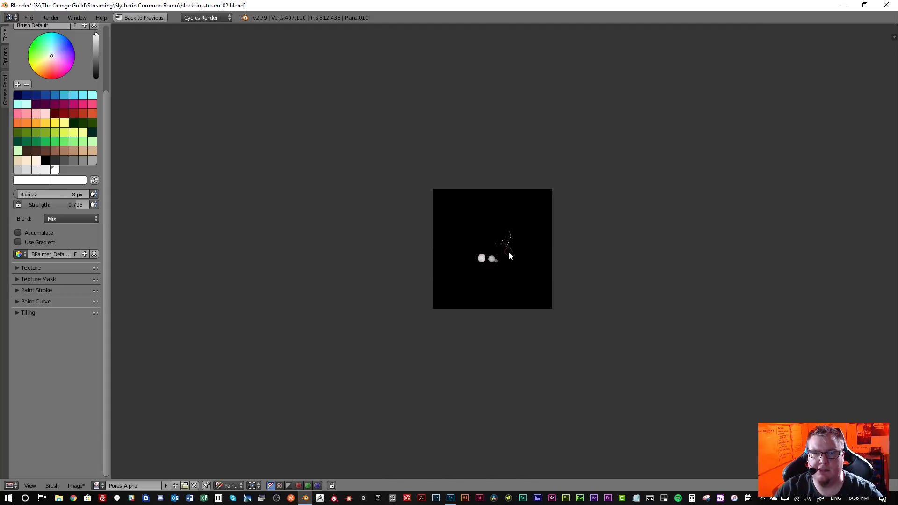
left_click(521, 252)
left_click(503, 238)
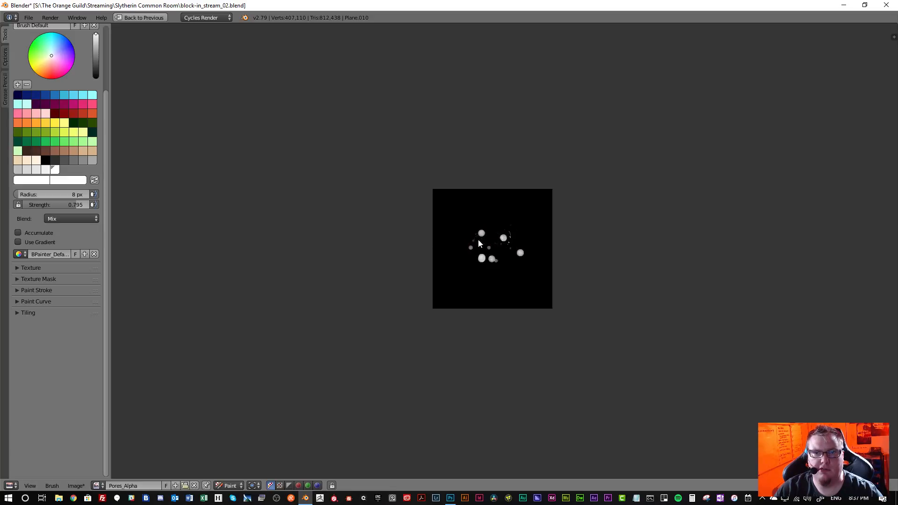
left_click(474, 229)
left_click(480, 227)
left_click(485, 238)
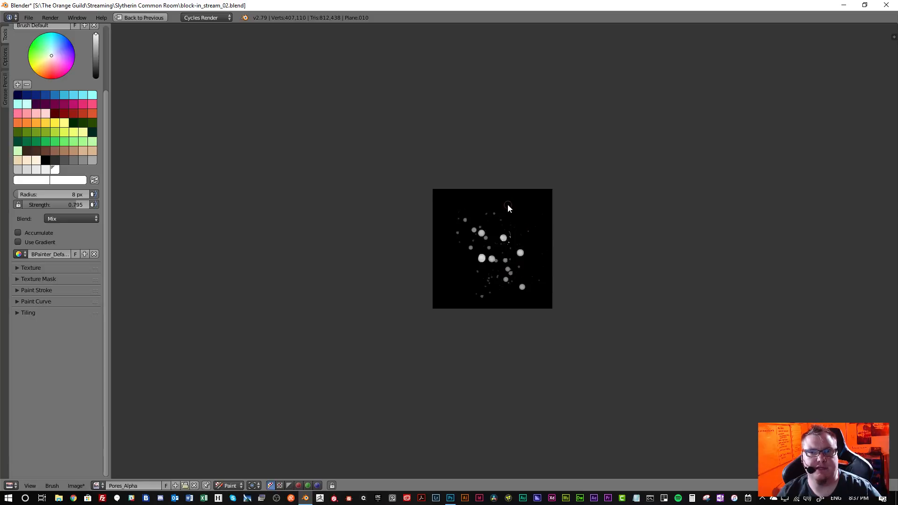
left_click(464, 206)
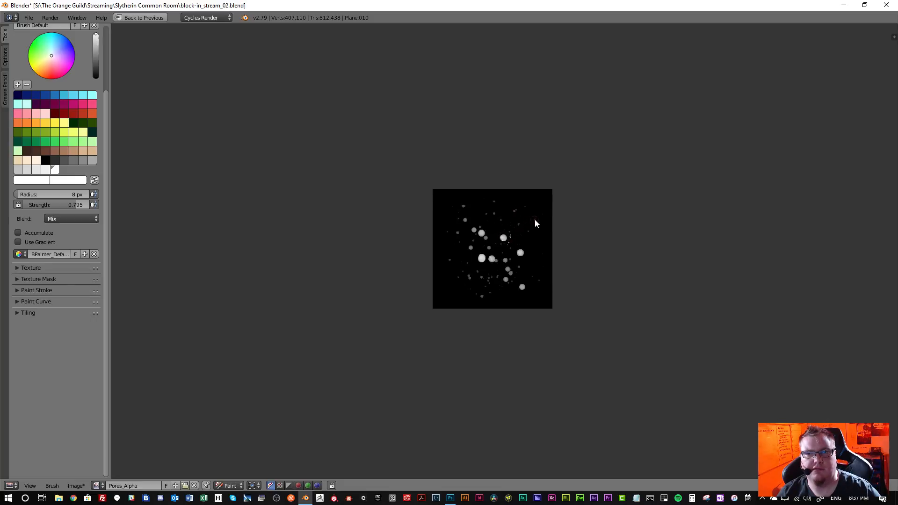
left_click(524, 225)
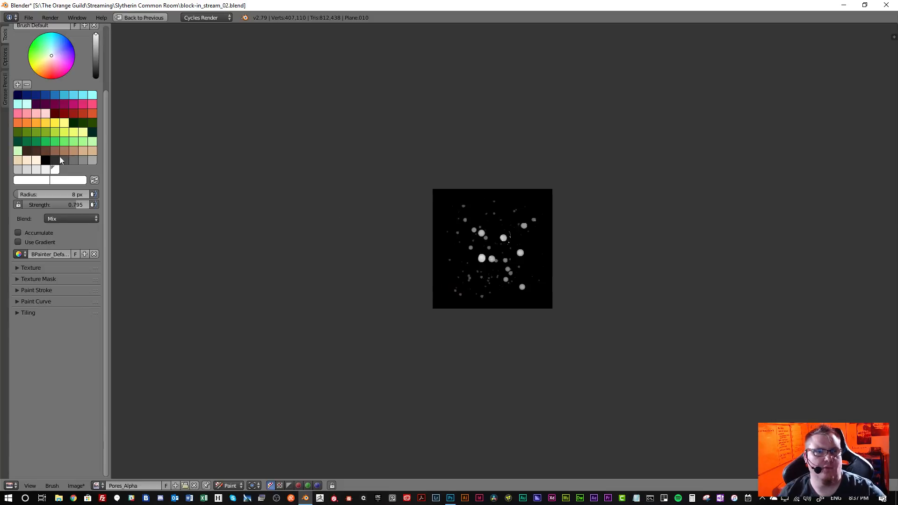
- Set the paint colour to black and paint over parts of the white dots to break up their round shapes
left_click_drag(96, 61, 97, 89)
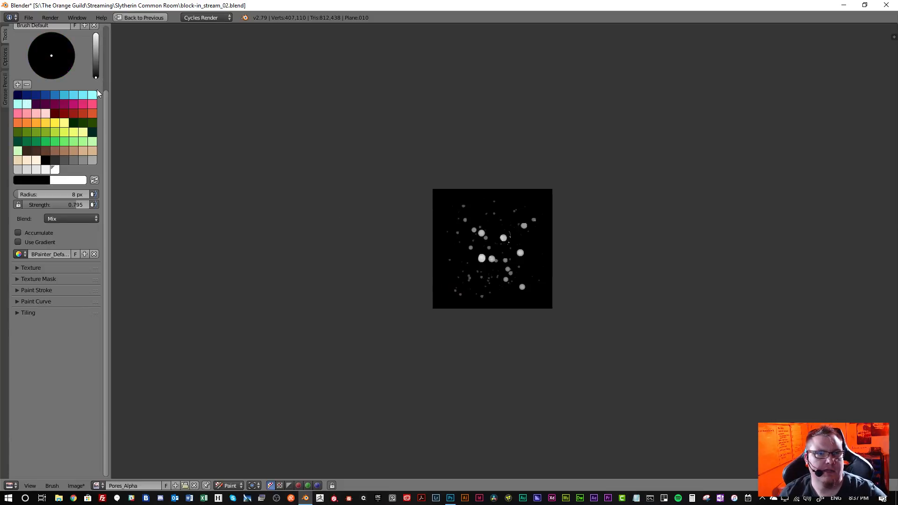
left_click(479, 260)
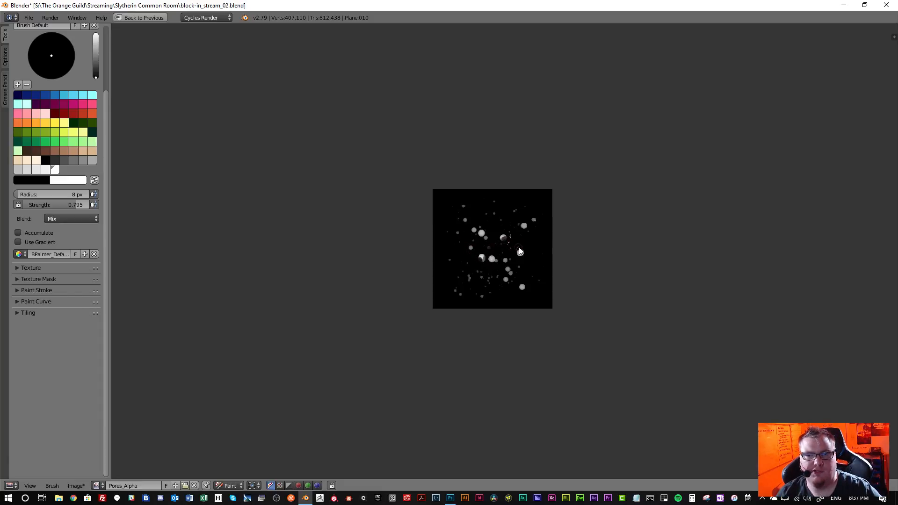
left_click(520, 253)
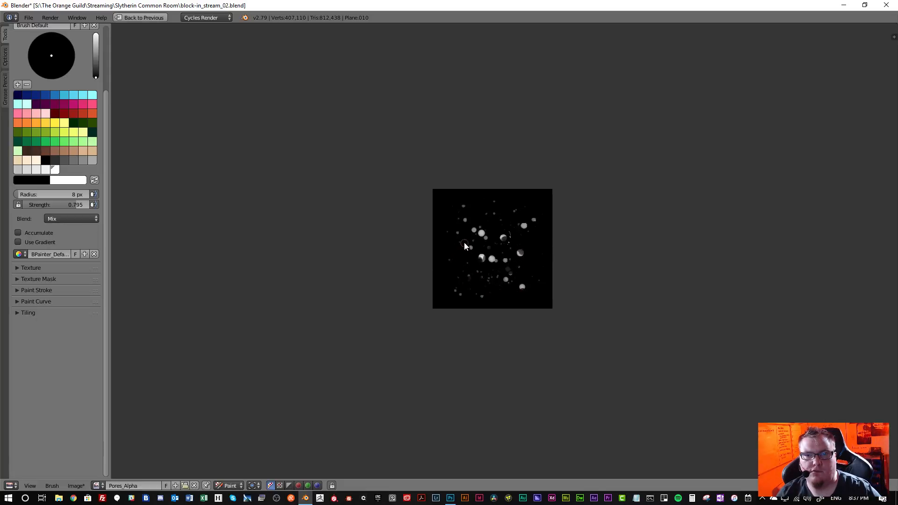
left_click_drag(526, 227, 521, 219)
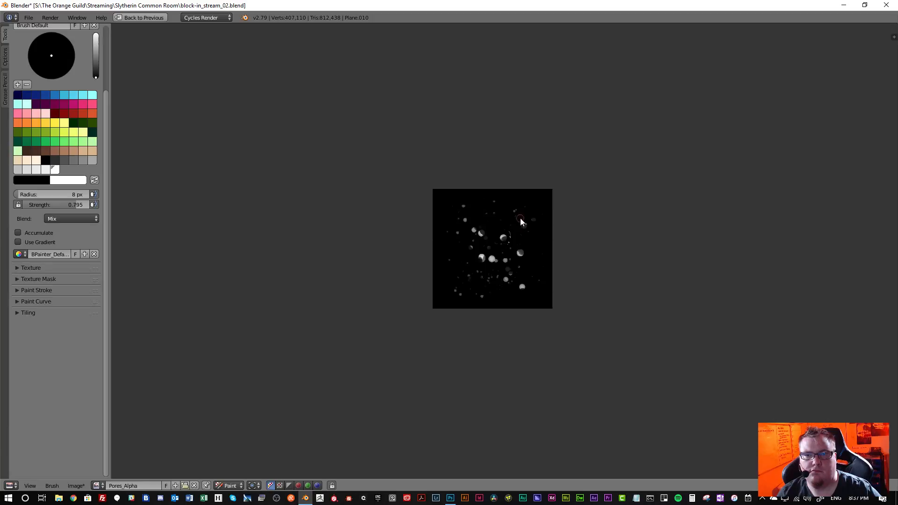
left_click_drag(495, 255, 490, 262)
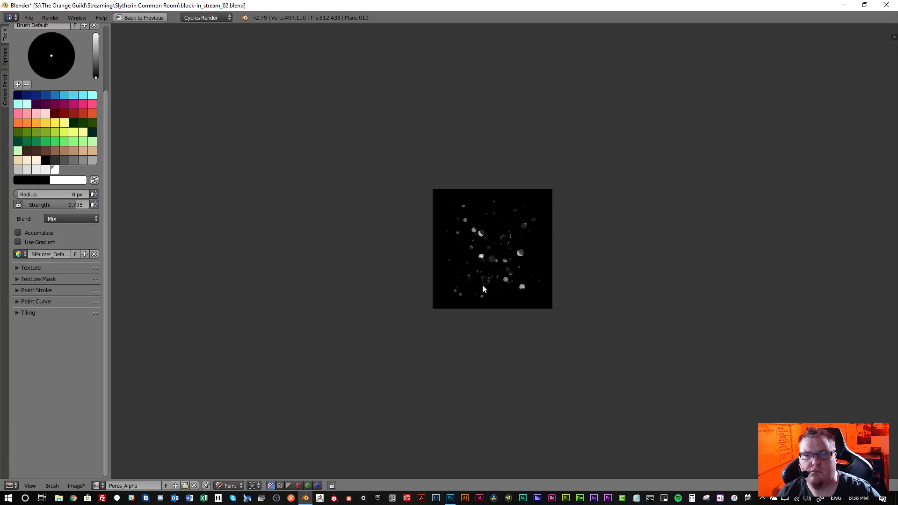
- Set the paint colour back to white, reduce the brush radius to 3 px and add small specks among the dots
left_click_drag(96, 48, 100, 32)
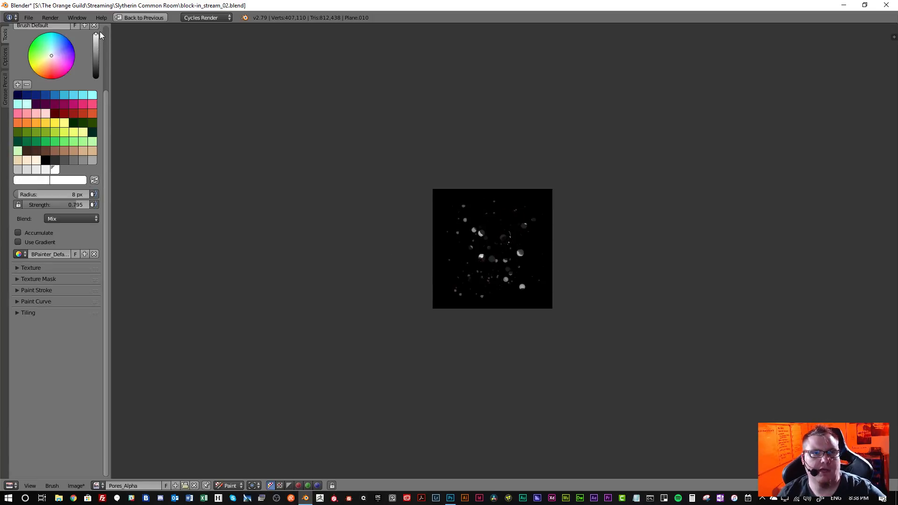
key("f")
left_click(473, 239)
left_click_drag(473, 200, 512, 223)
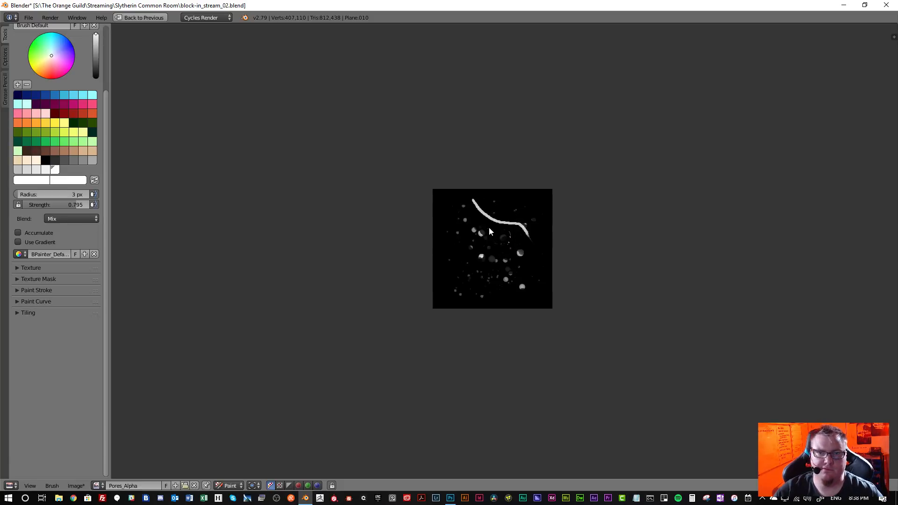
key("ctrl+z")
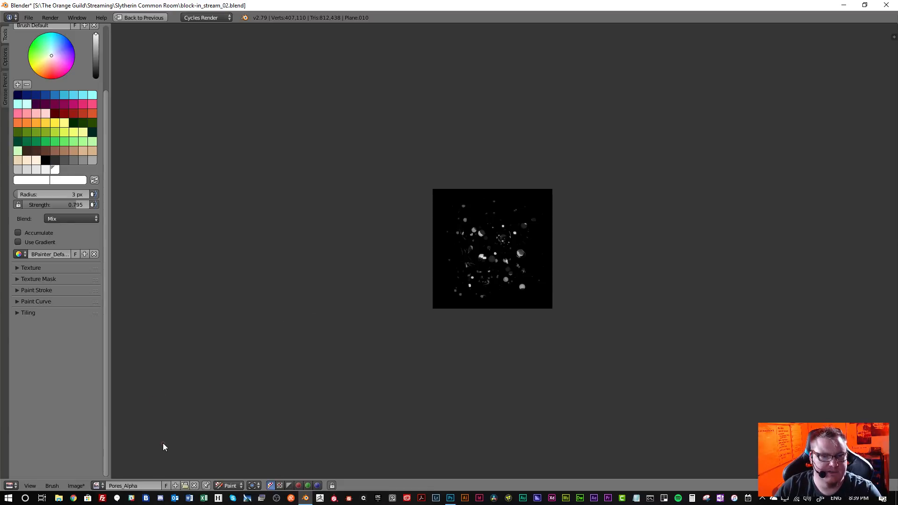
- Save the painted image as Pores_Alpha.png in the Slytherin Common Room folder
left_click(74, 486)
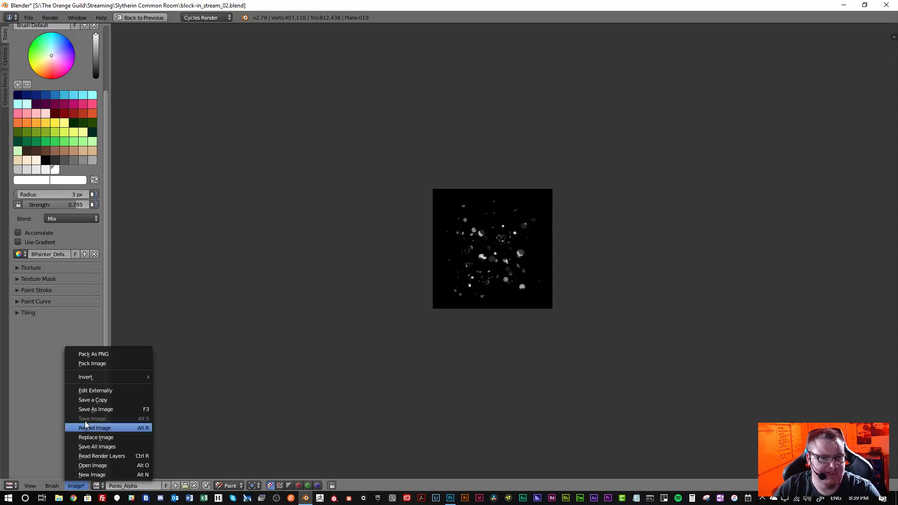
left_click(103, 410)
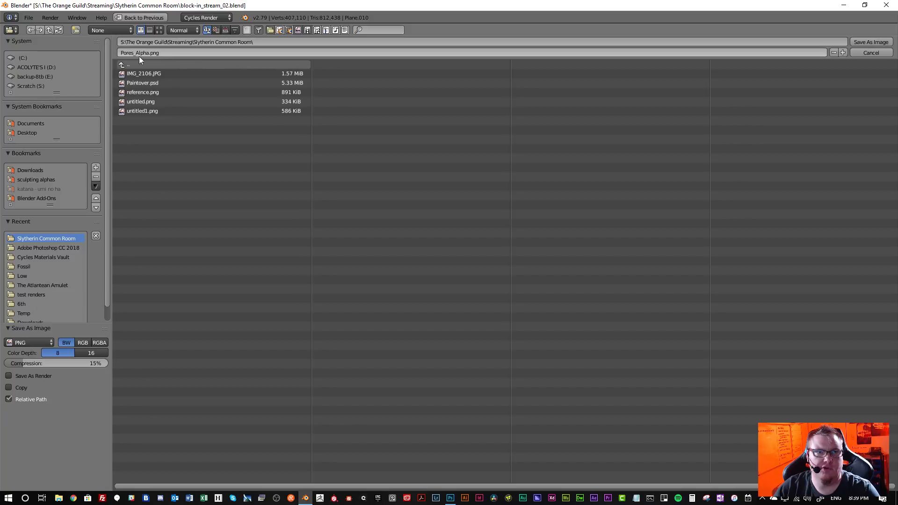
left_click(870, 41)
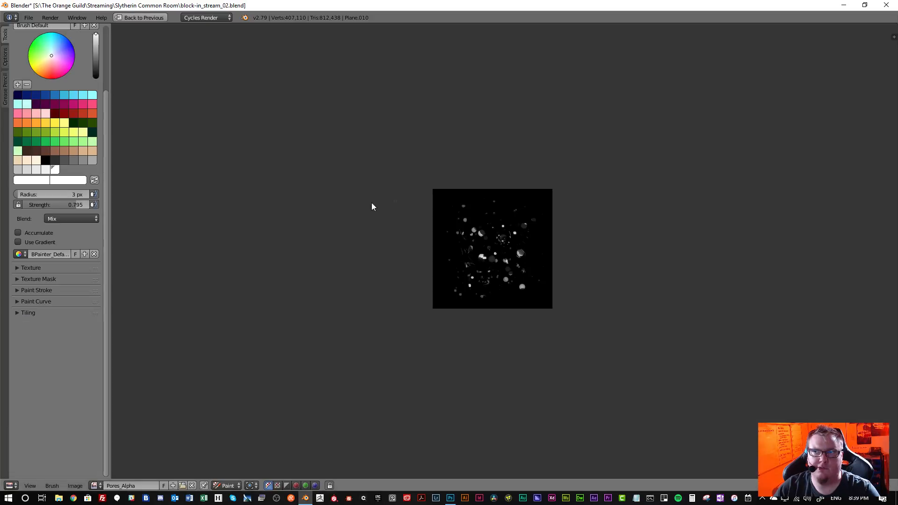
- Return to the maximized 3D view of the arch, choose the SculptDraw brush and set its strength to 0.137
key("shift+space")
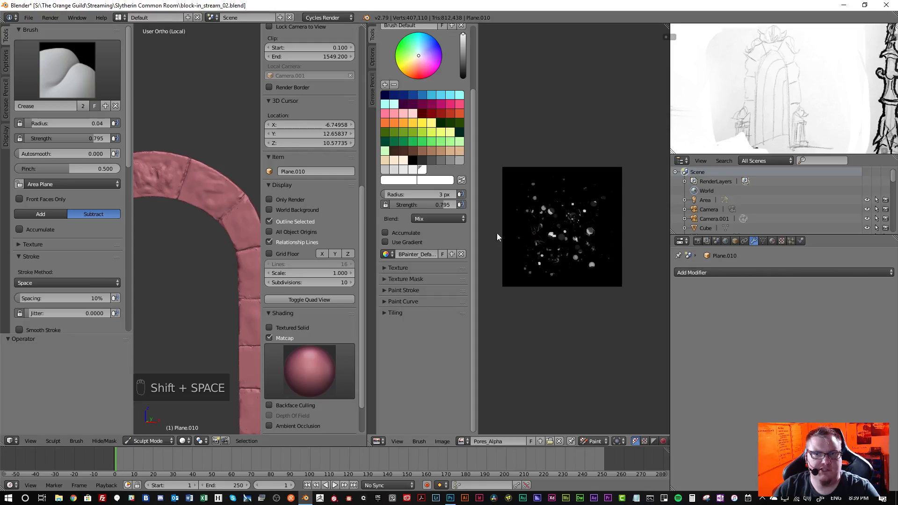
key("shift+space")
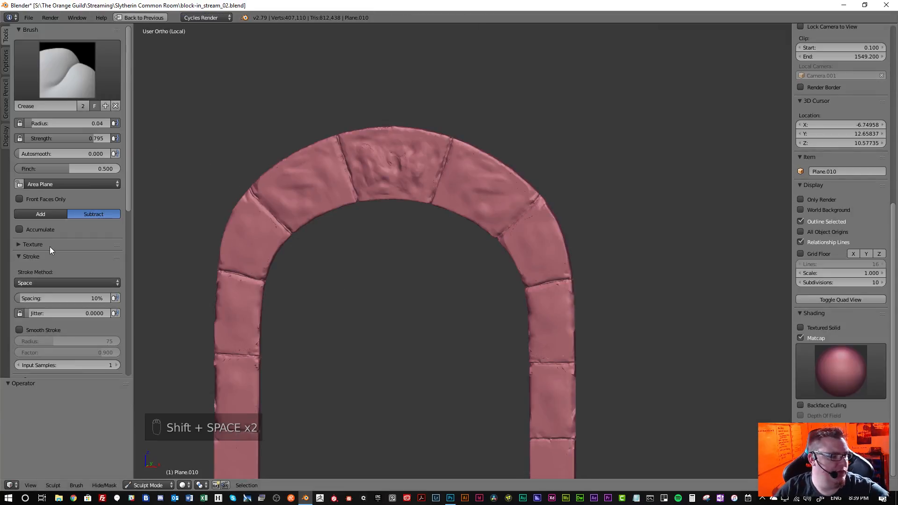
left_click(67, 53)
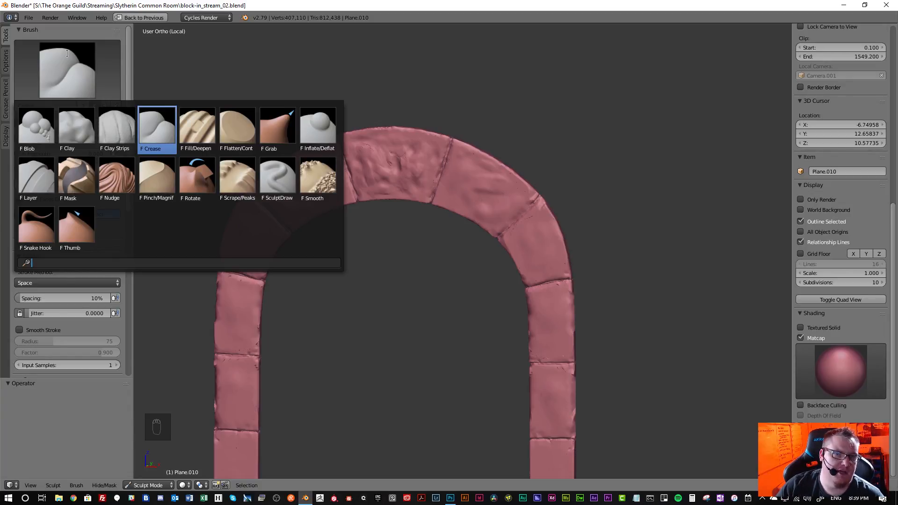
left_click(282, 190)
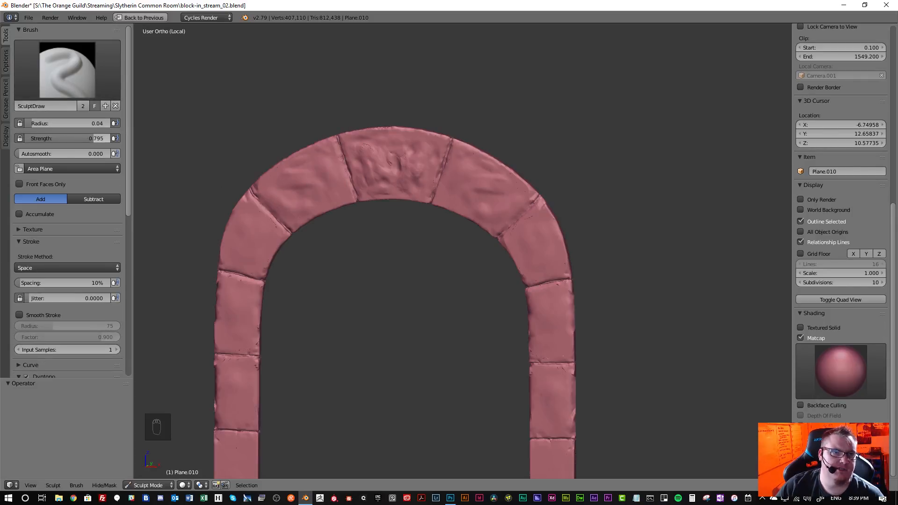
left_click_drag(92, 139, 37, 138)
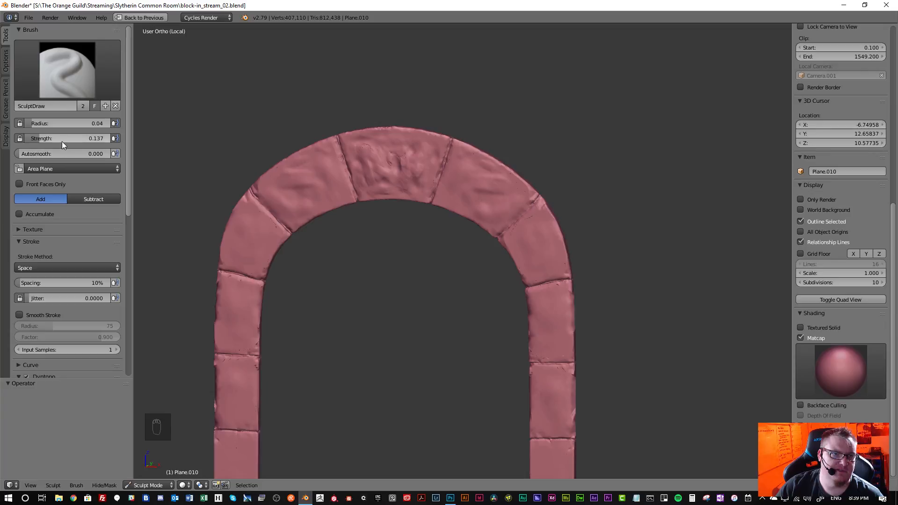
- Create a new texture for the SculptDraw brush and look through its mapping, stroke and Dyntopo settings
scroll(61, 227, "down", 3)
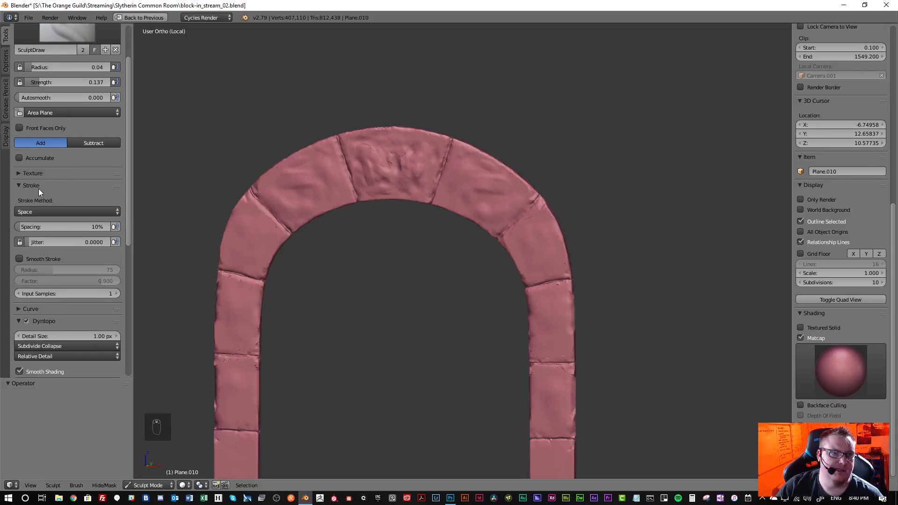
left_click(18, 173)
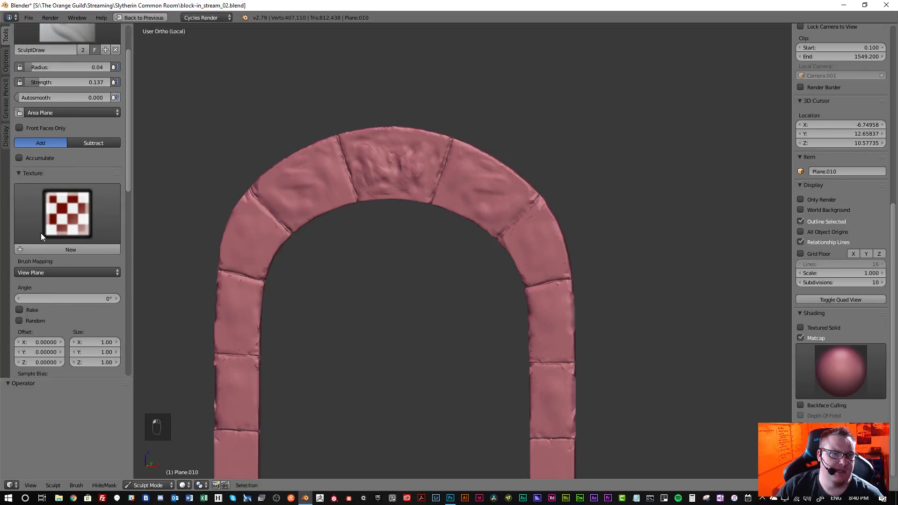
left_click(62, 200)
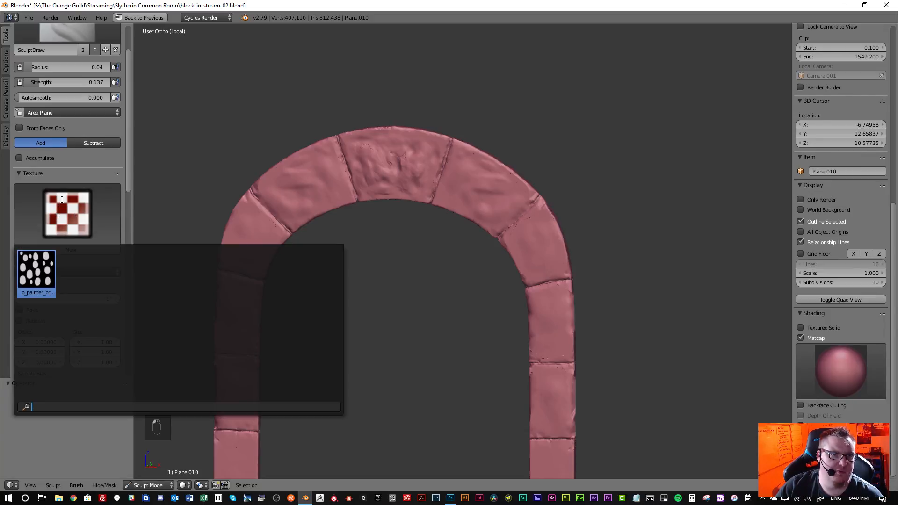
left_click(33, 271)
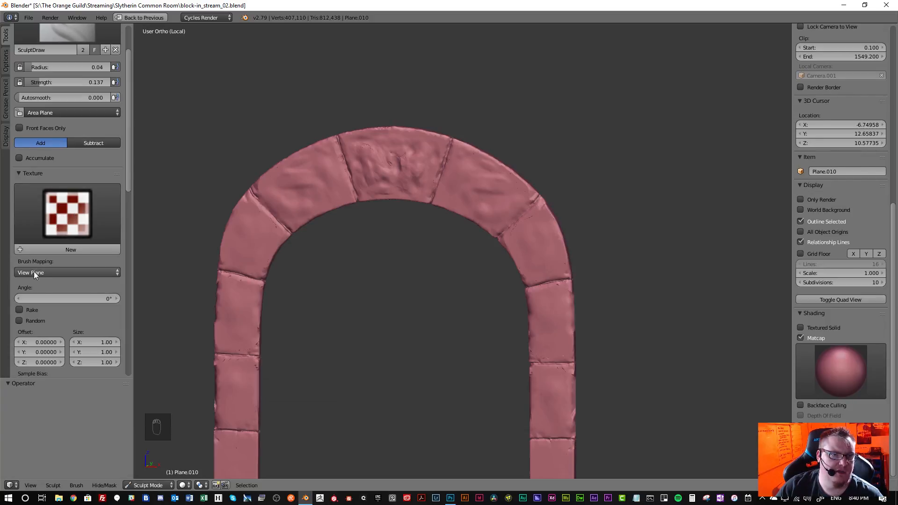
left_click(52, 248)
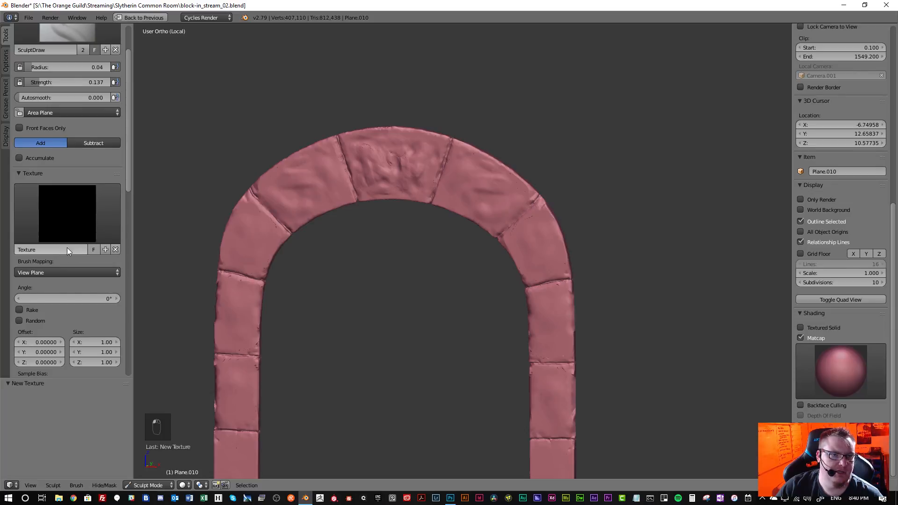
scroll(58, 235, "down", 3)
scroll(62, 223, "down", 1)
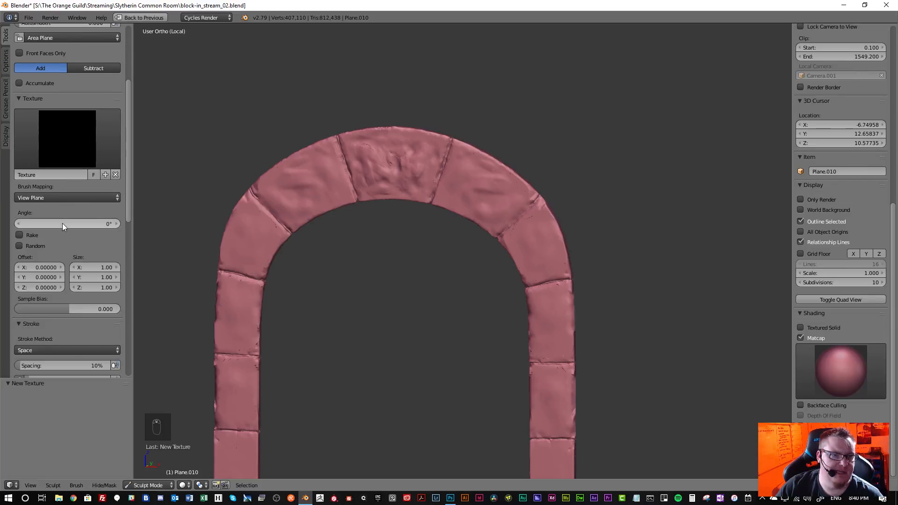
scroll(52, 235, "down", 4)
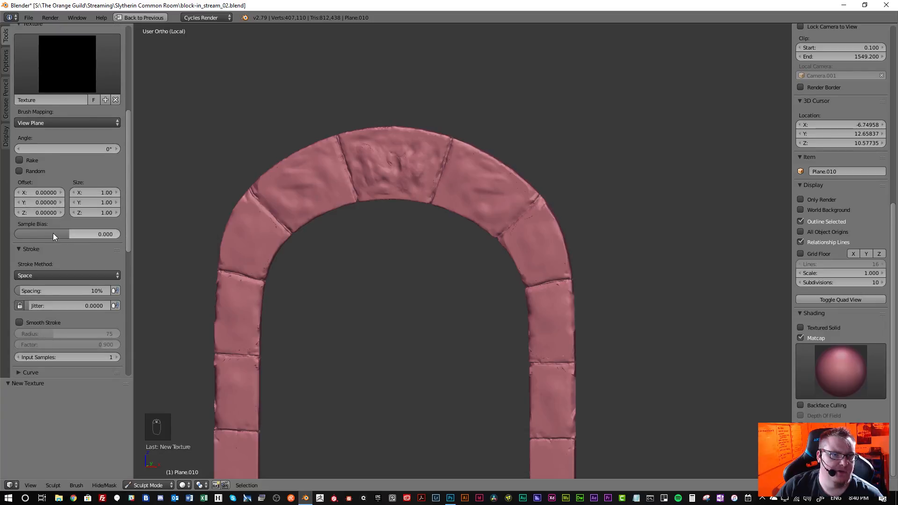
scroll(53, 234, "down", 12)
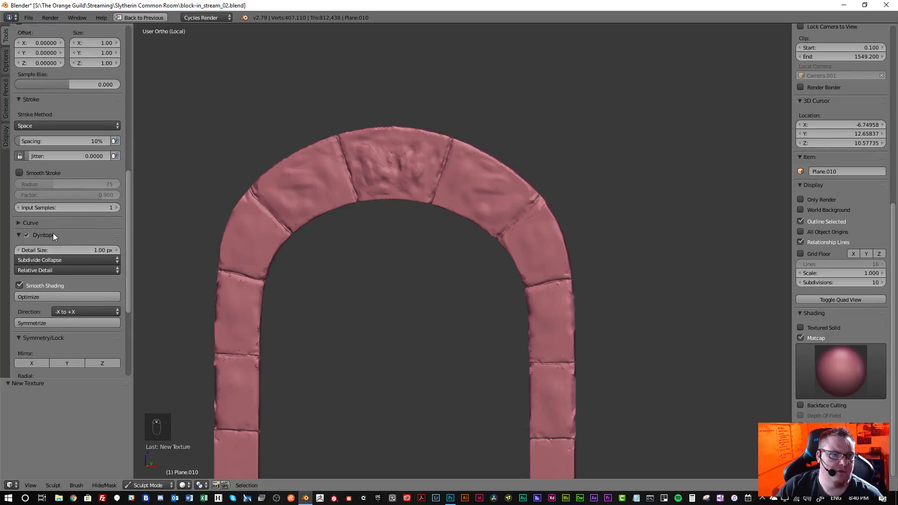
scroll(53, 234, "up", 8)
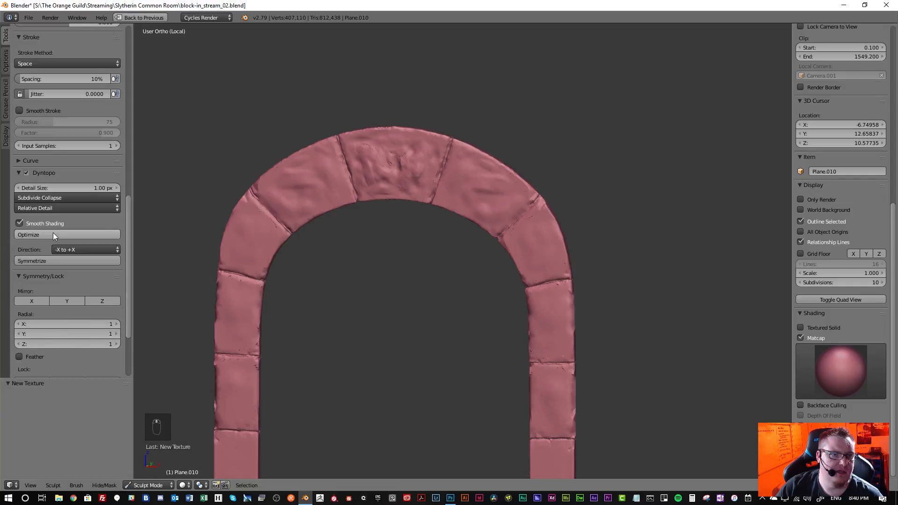
scroll(53, 220, "up", 8)
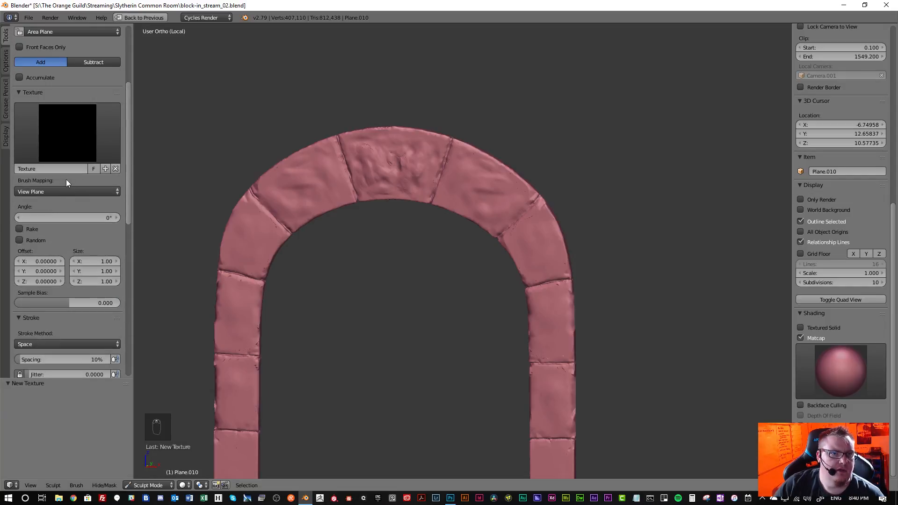
- Restore the multi-editor layout, merge the image editor area into the 3D viewport, and frame the stone arch
left_click(57, 148)
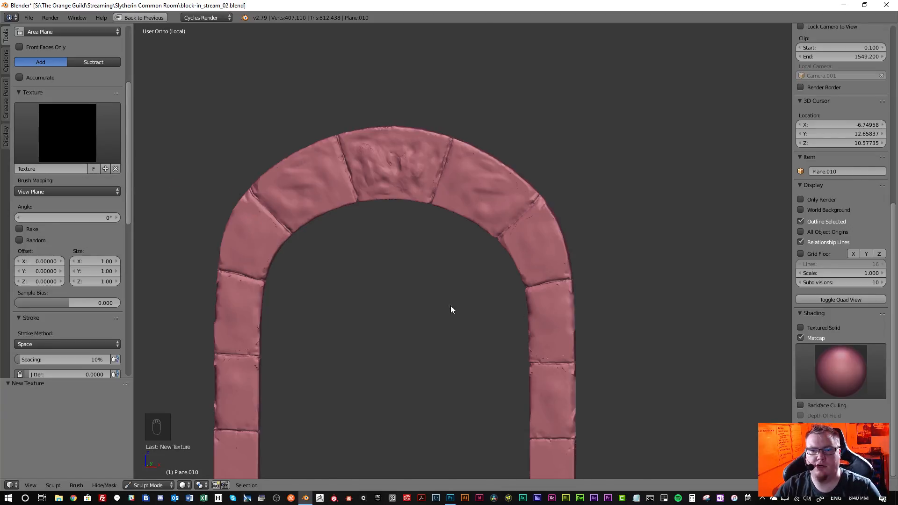
key("shift+space")
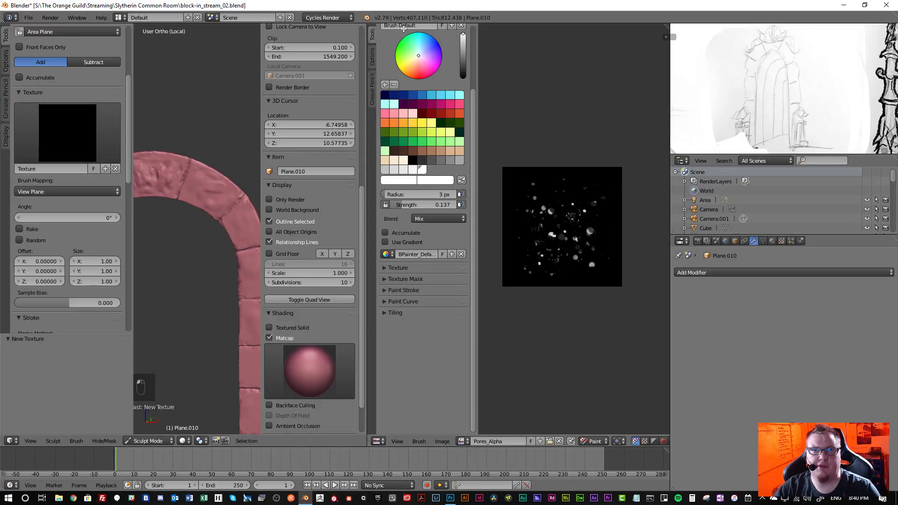
left_click_drag(366, 24, 495, 186)
middle_click_drag(375, 252, 424, 176, "shift")
left_click(65, 139)
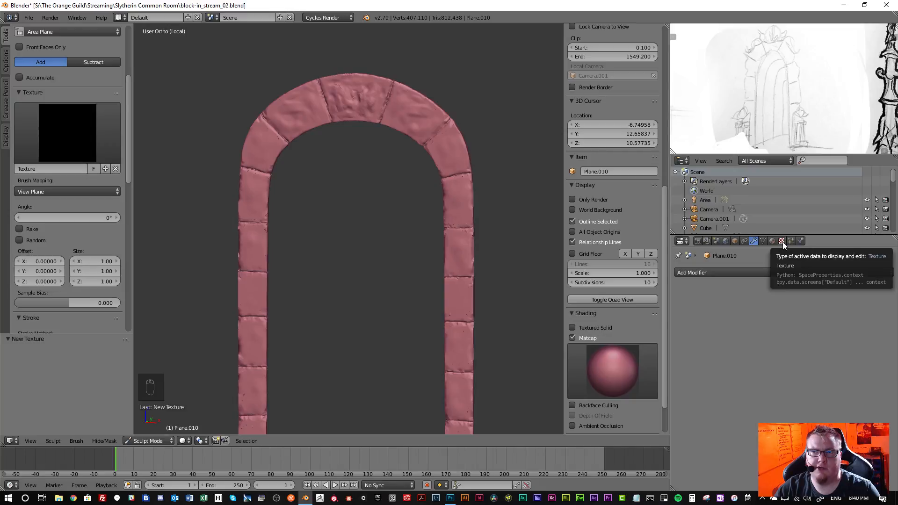
- Assign the Pores_Alpha image to the sculpt brush's texture and select that texture for the brush
left_click(782, 242)
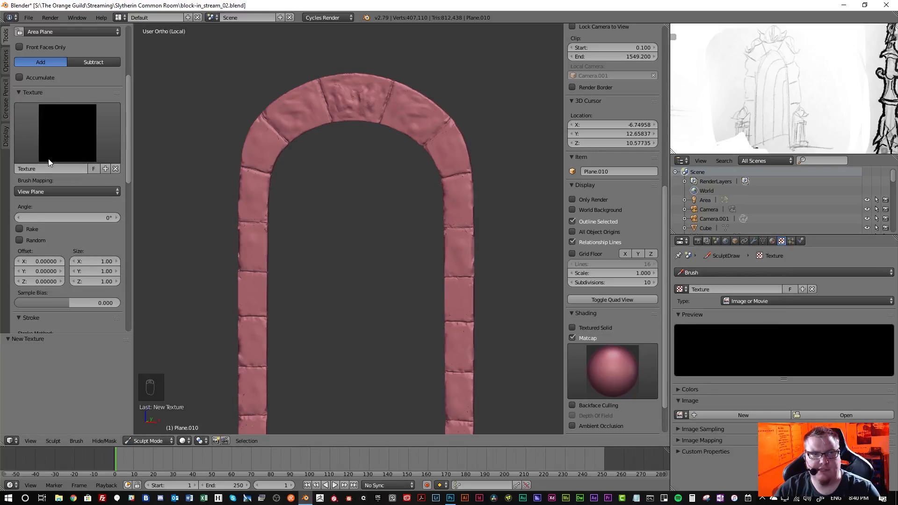
left_click(682, 416)
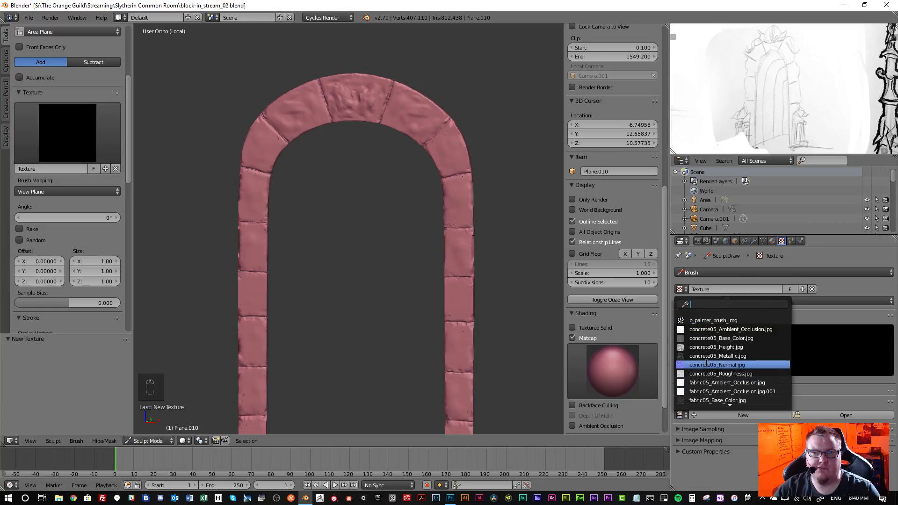
scroll(716, 389, "down", 8)
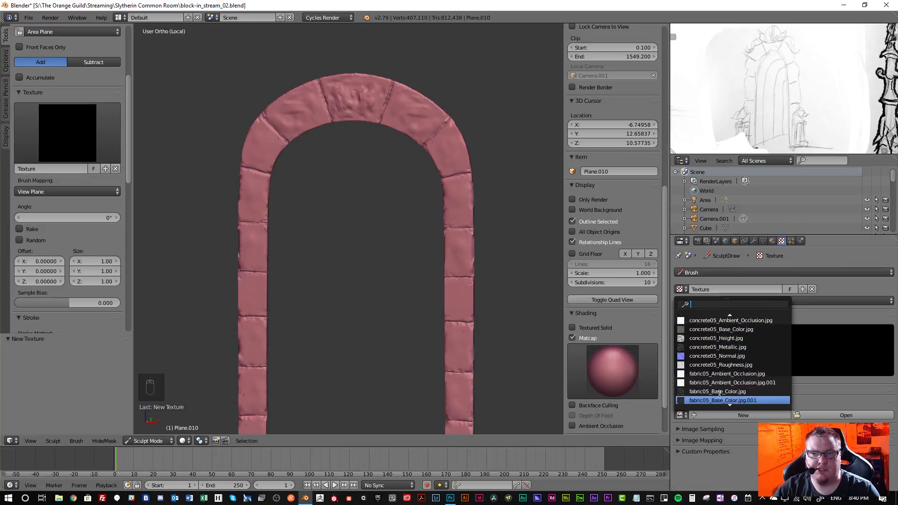
scroll(720, 394, "down", 4)
scroll(720, 394, "up", 8)
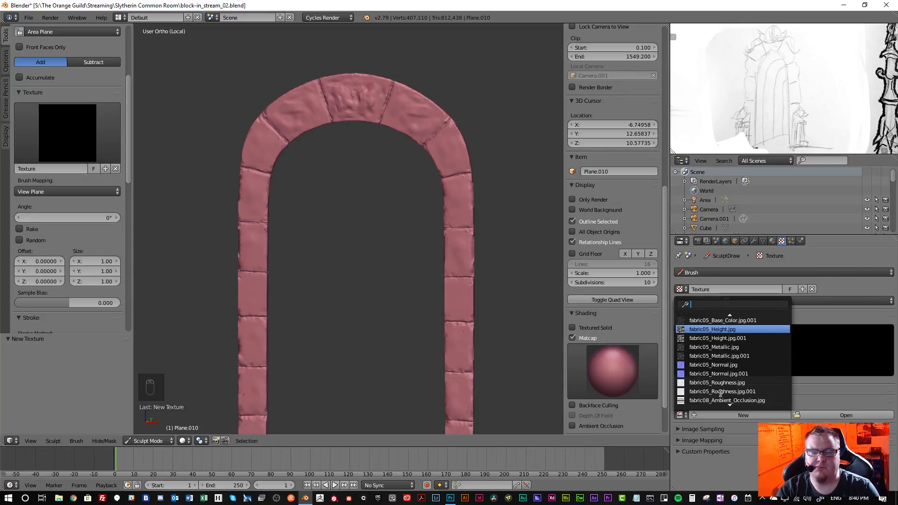
type("pores")
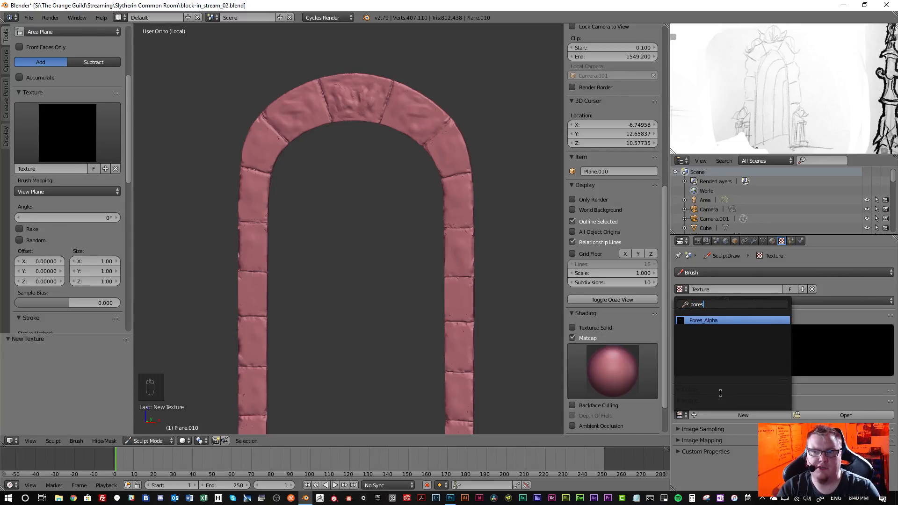
key("Return")
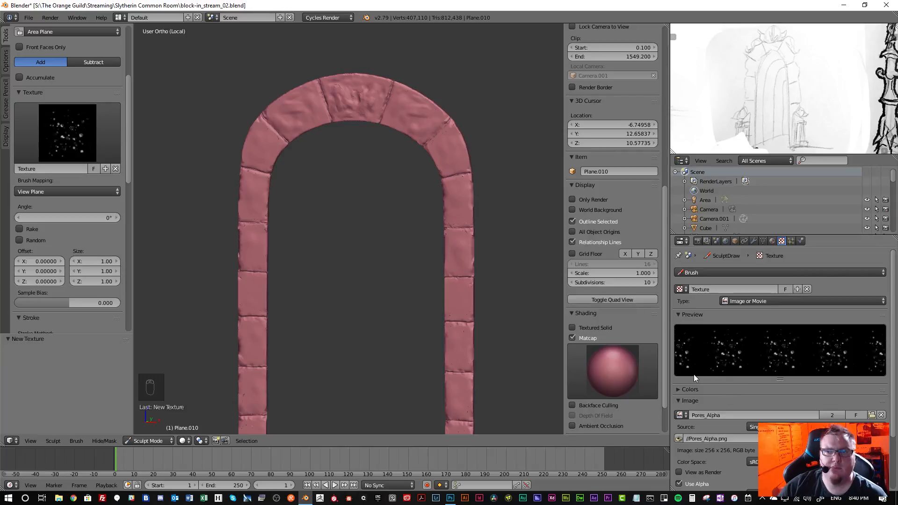
left_click(47, 132)
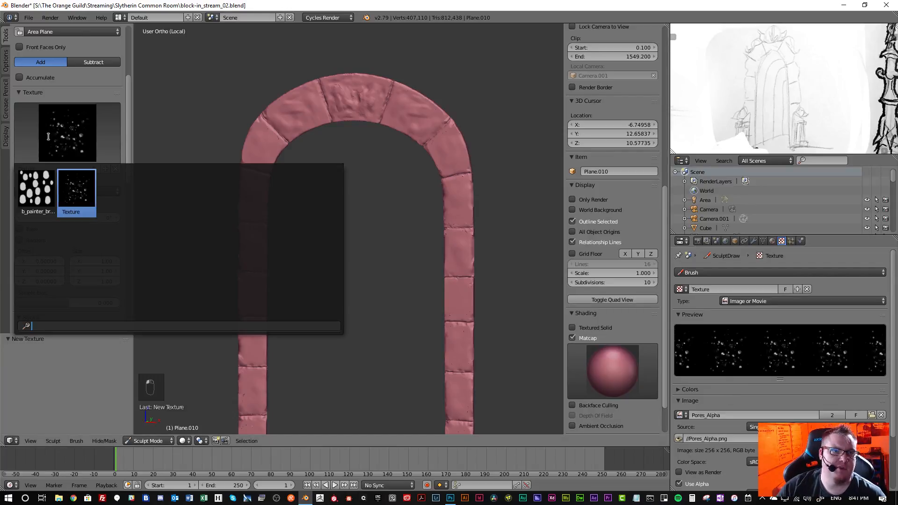
left_click(77, 173)
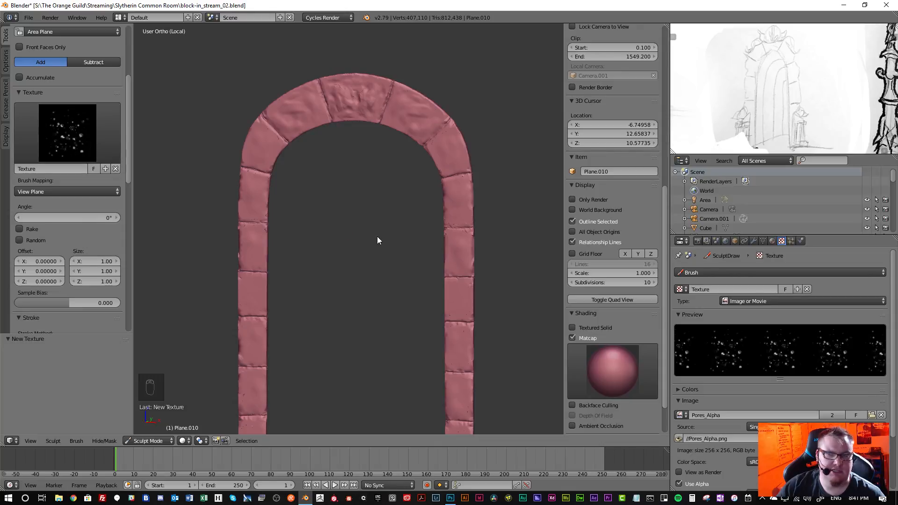
- Reopen Pores_Alpha.png as the texture's image from the Slytherin Common Room folder and disable its Use Alpha option
scroll(749, 393, "down", 2)
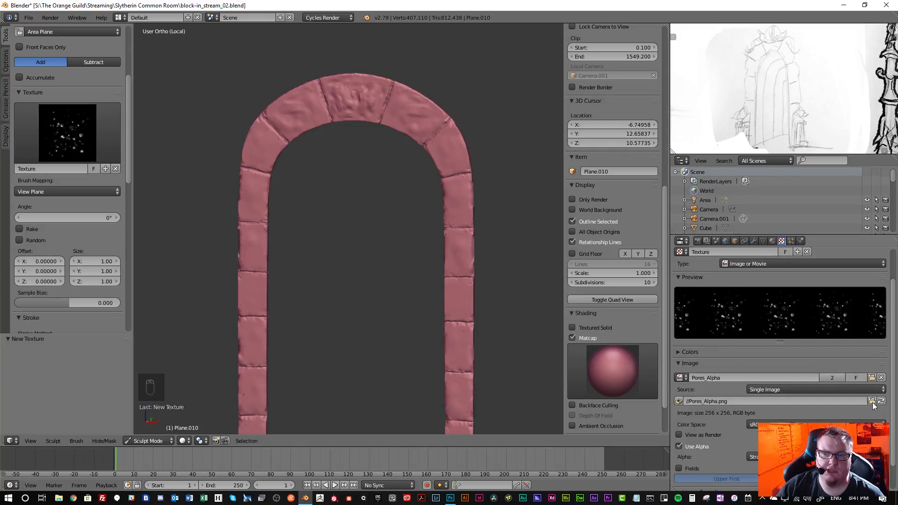
left_click(872, 378)
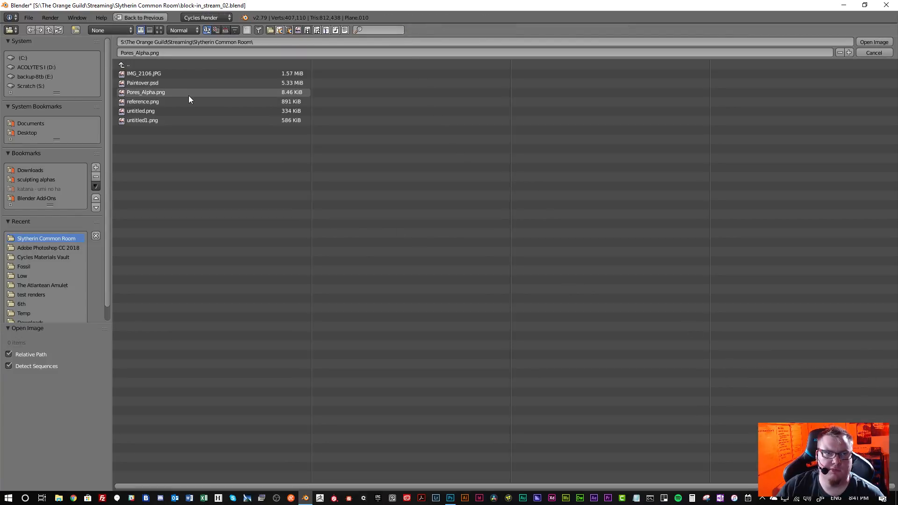
left_click(159, 95)
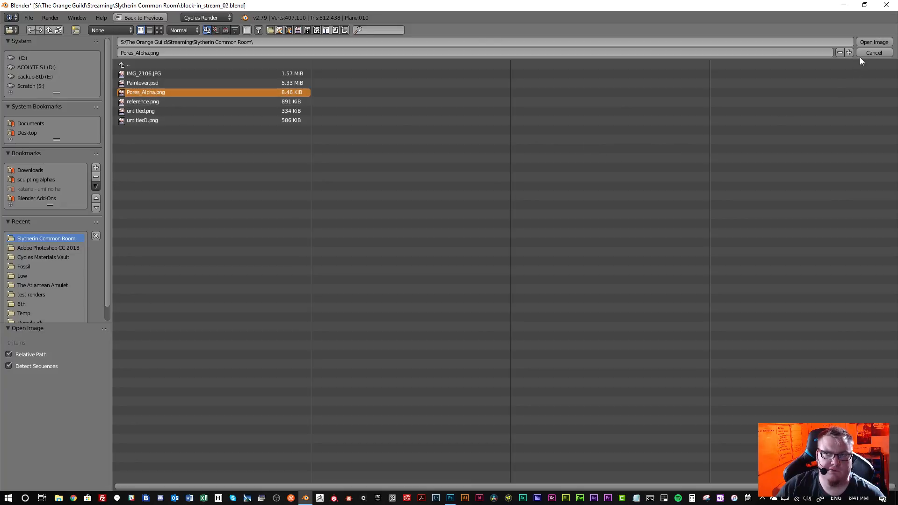
left_click(873, 42)
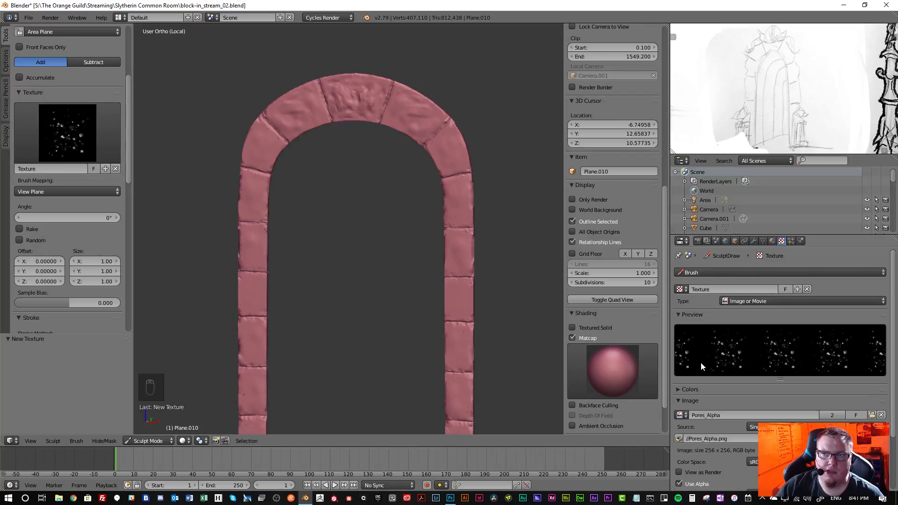
scroll(715, 363, "down", 3)
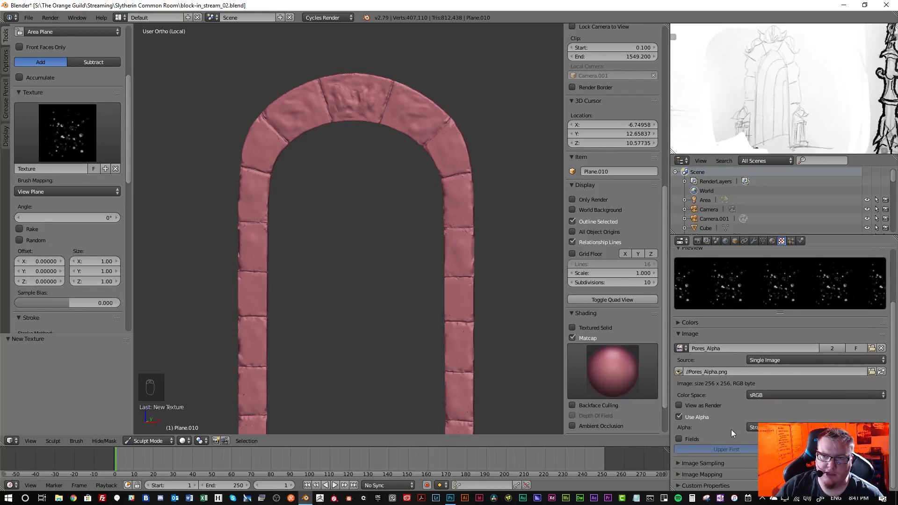
left_click(680, 417)
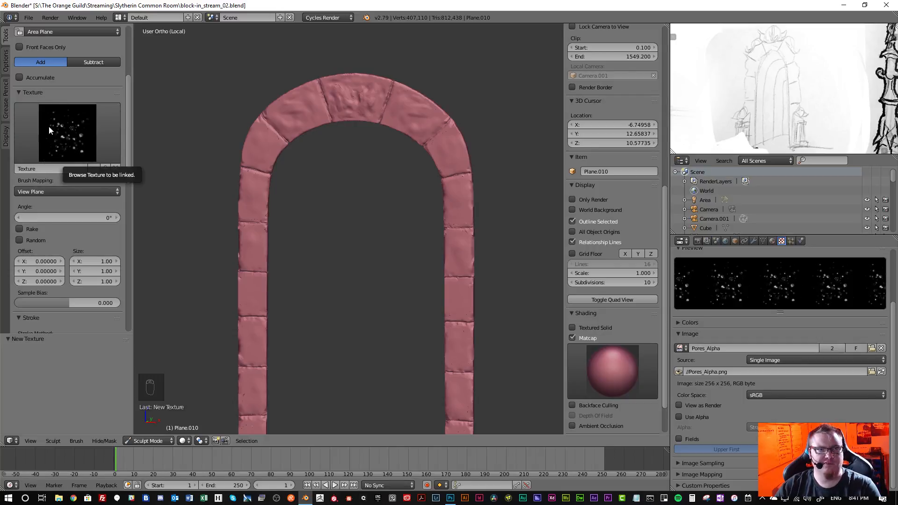
- Set the SculptDraw brush's direction to Subtract
scroll(46, 127, "up", 1)
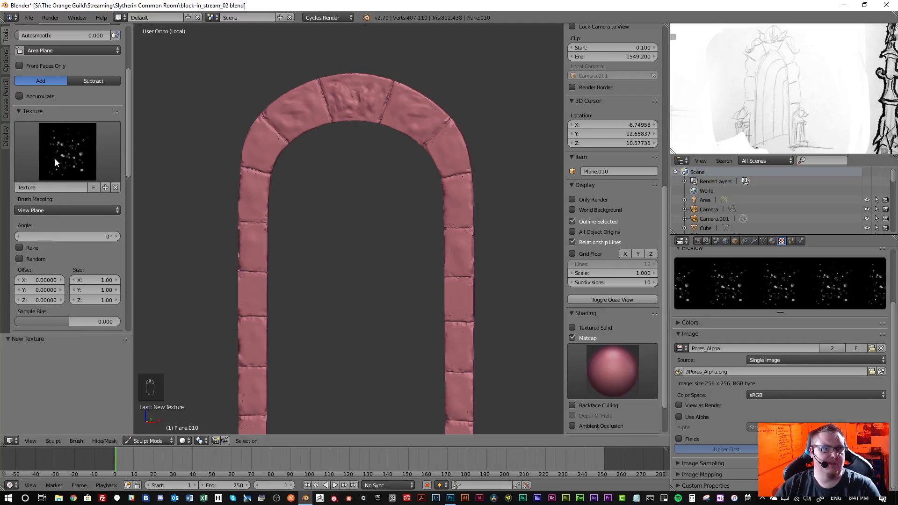
scroll(63, 124, "up", 1)
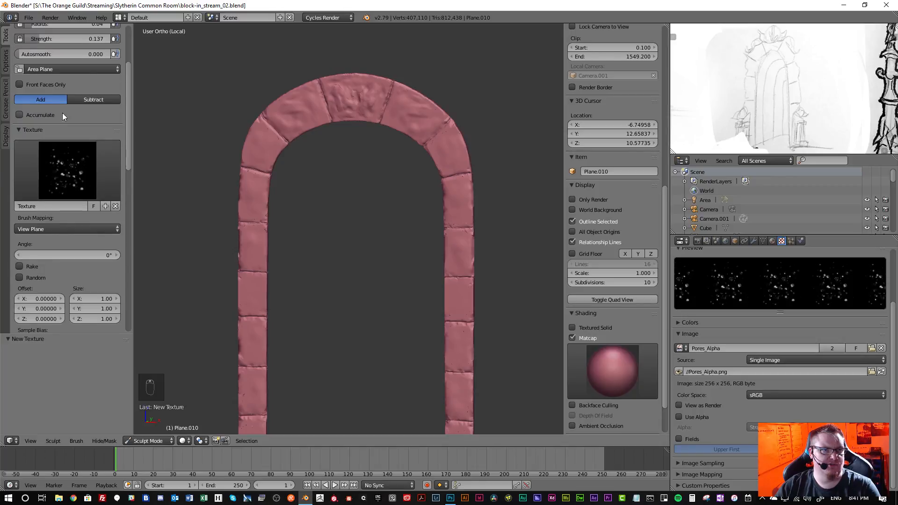
left_click(85, 100)
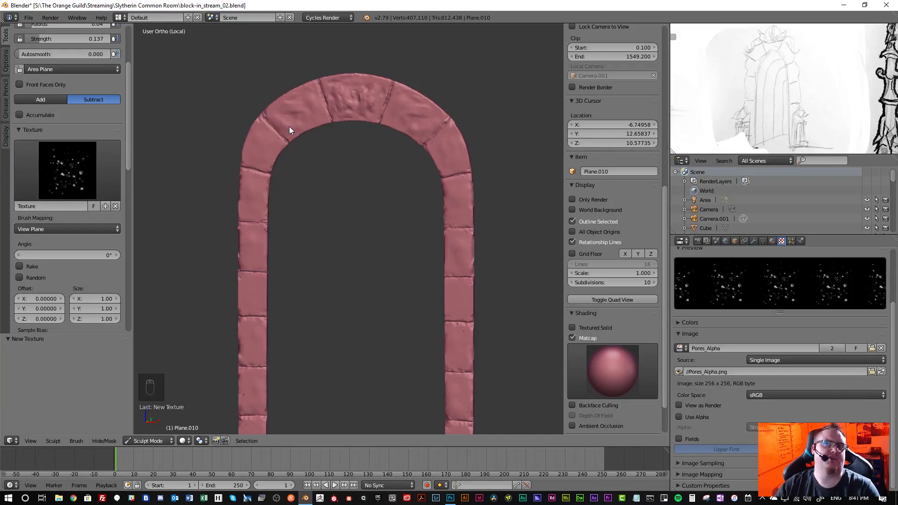
- Enlarge the SculptDraw brush radius to 0.40 over the upper blocks of the arch
scroll(293, 122, "up", 5)
middle_click_drag(333, 117, 326, 184)
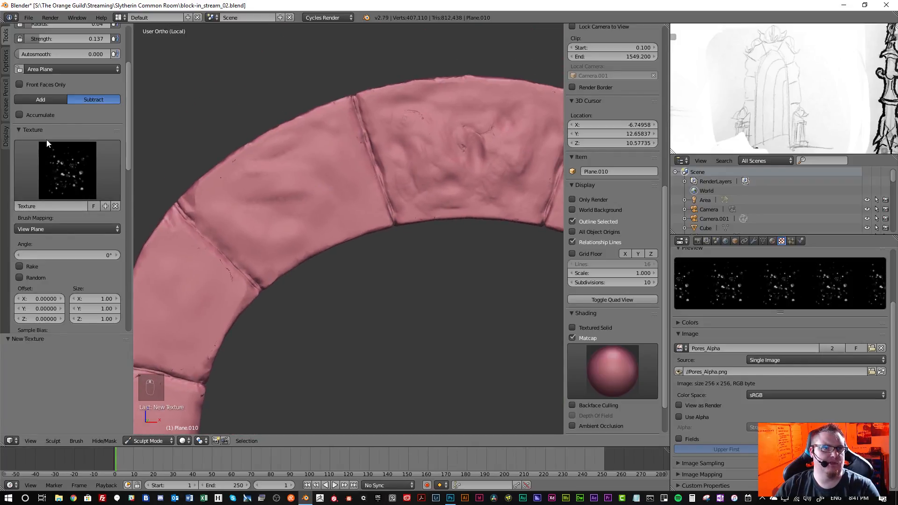
scroll(44, 140, "up", 5)
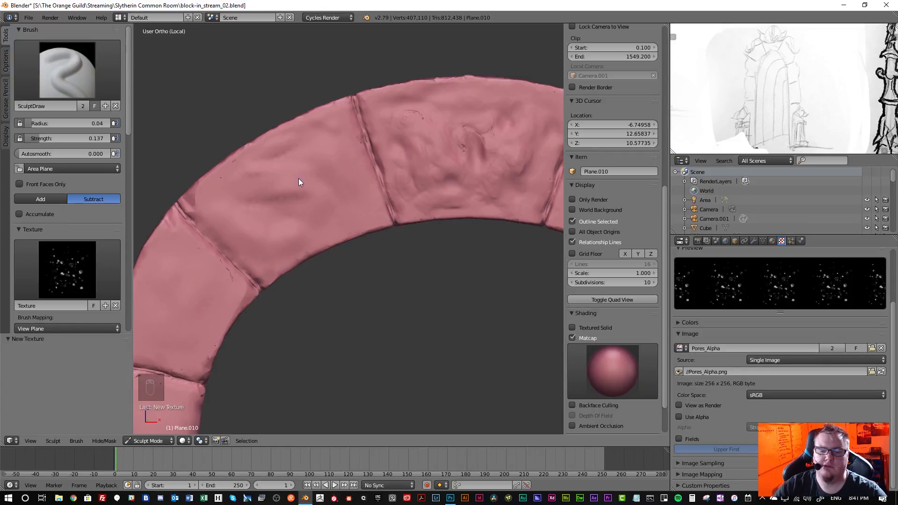
key("bracketright")
key("bracketright")
key("bracketright")
key("bracketright")
key("bracketright")
key("bracketright")
key("bracketright")
key("bracketright")
key("bracketright")
key("bracketright")
key("bracketright")
key("bracketright")
key("bracketright")
key("bracketright")
key("bracketright")
key("bracketright")
key("bracketright")
key("bracketright")
key("bracketright")
key("bracketright")
key("bracketright")
key("bracketright")
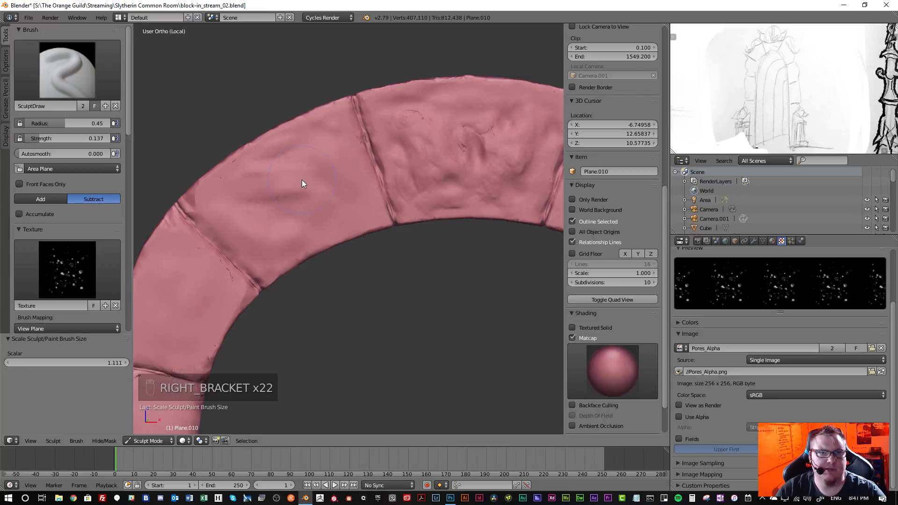
key("bracketleft")
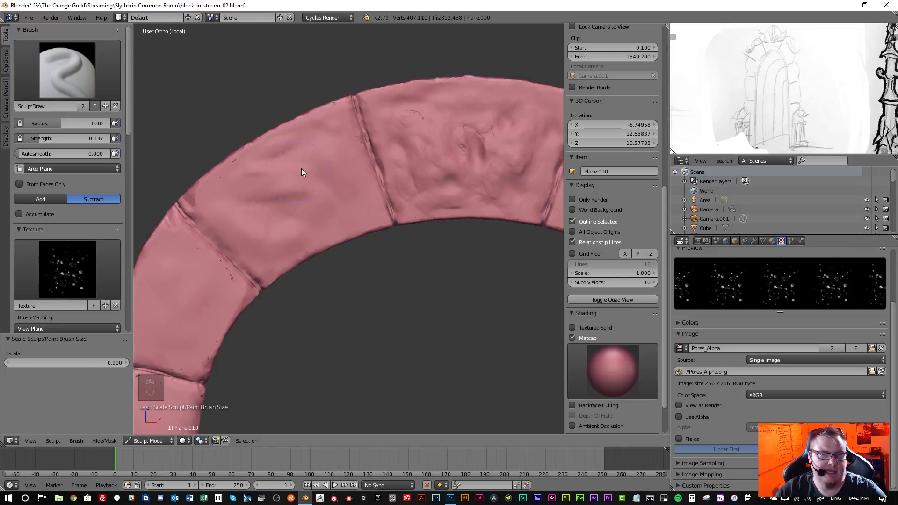
- Try a short subtracting stroke with the pores texture on the arch's keystone and inspect the surface up close
scroll(76, 236, "down", 15)
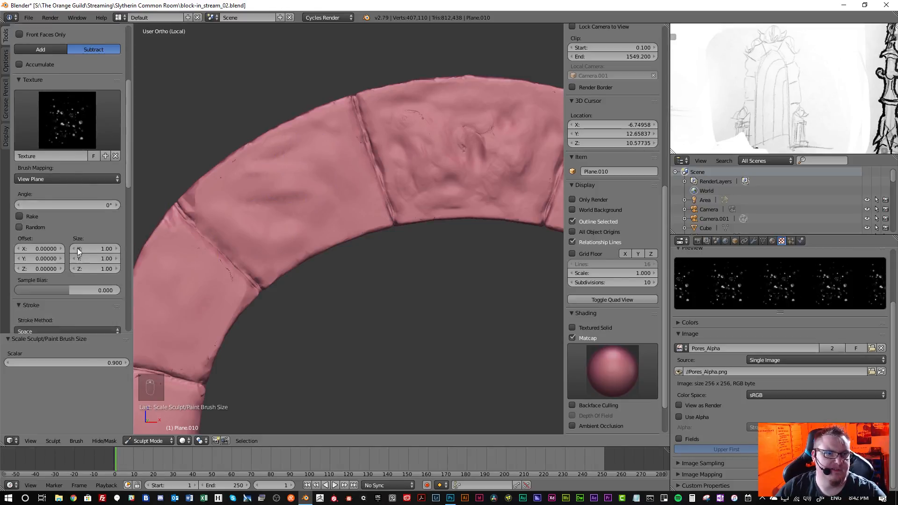
scroll(79, 267, "down", 4)
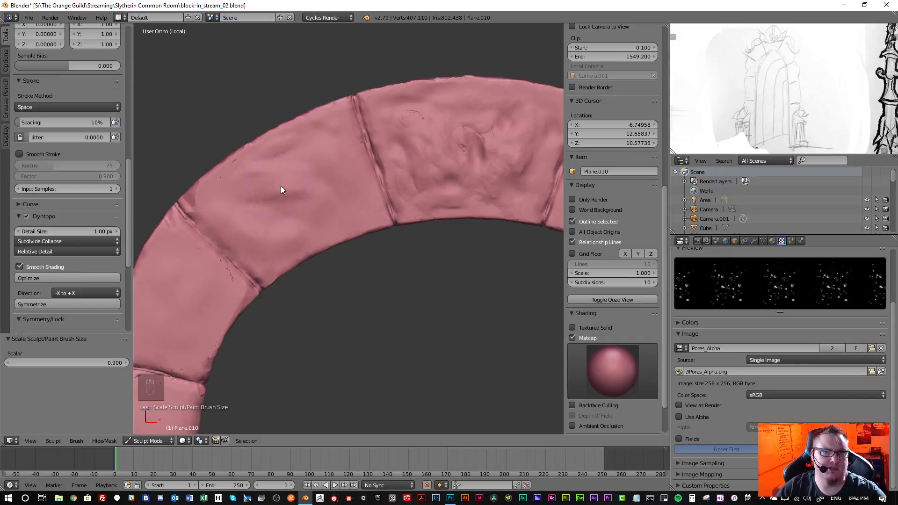
scroll(281, 186, "up", 1)
mouse_move(301, 181)
middle_mouse_down("shift")
mouse_move(324, 190)
mouse_move(212, 226)
middle_mouse_up("shift")
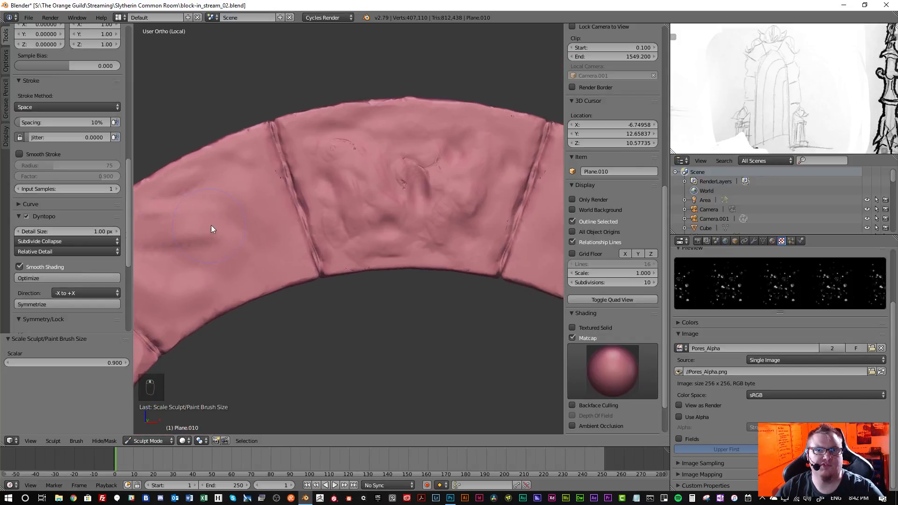
mouse_move(365, 200)
middle_mouse_down("shift")
mouse_move(307, 206)
mouse_move(329, 208)
middle_mouse_up("shift")
scroll(325, 197, "up", 2)
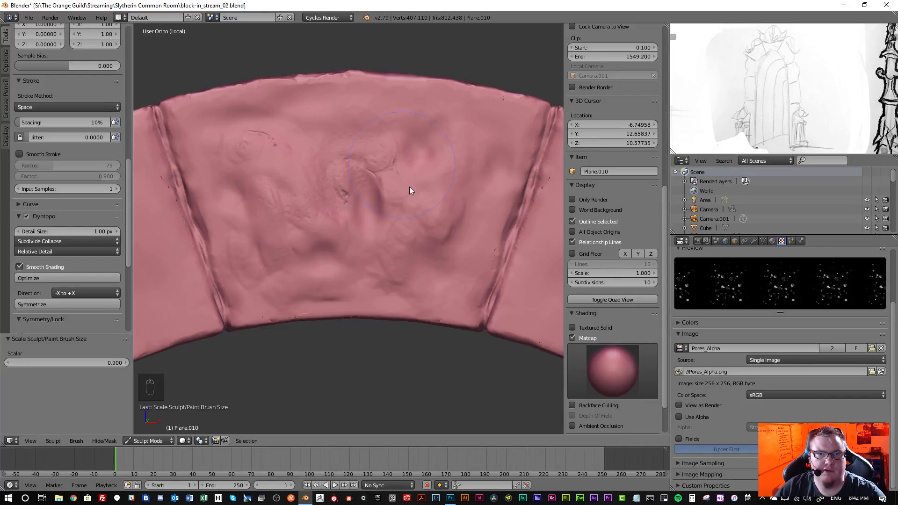
left_click_drag(409, 186, 394, 226)
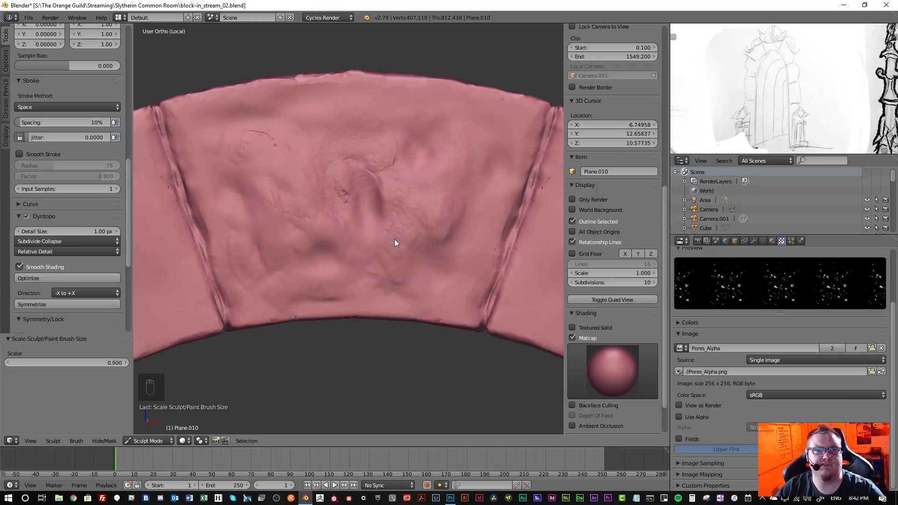
scroll(394, 240, "up", 8)
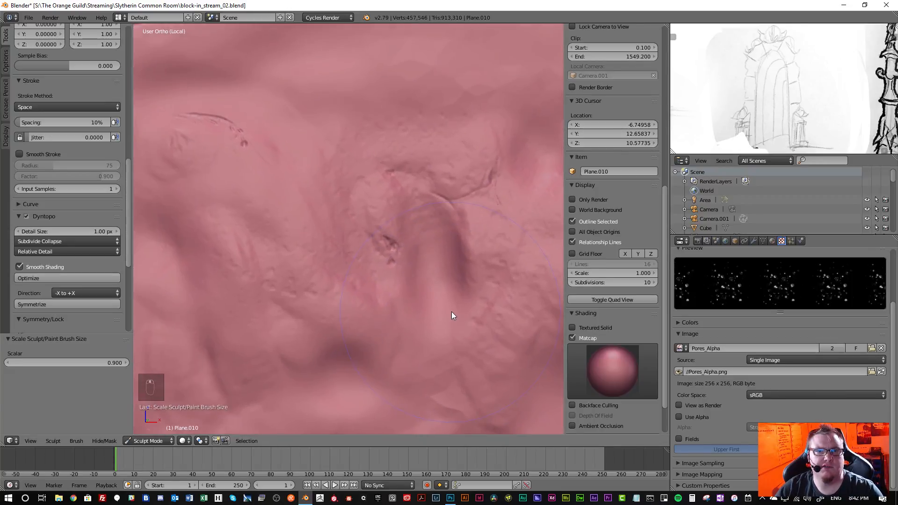
mouse_move(451, 312)
middle_mouse_down("shift")
mouse_move(470, 289)
mouse_move(443, 279)
mouse_move(400, 285)
mouse_move(410, 299)
middle_mouse_up("shift")
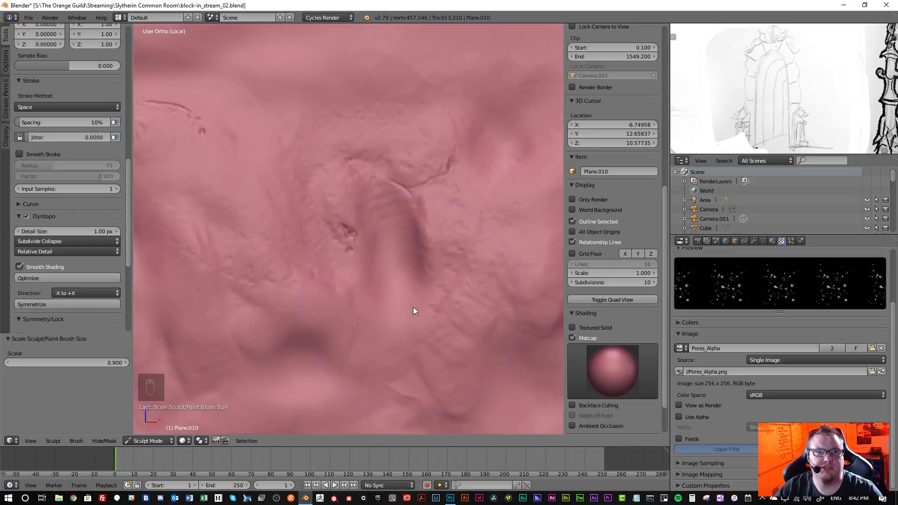
scroll(400, 291, "down", 3)
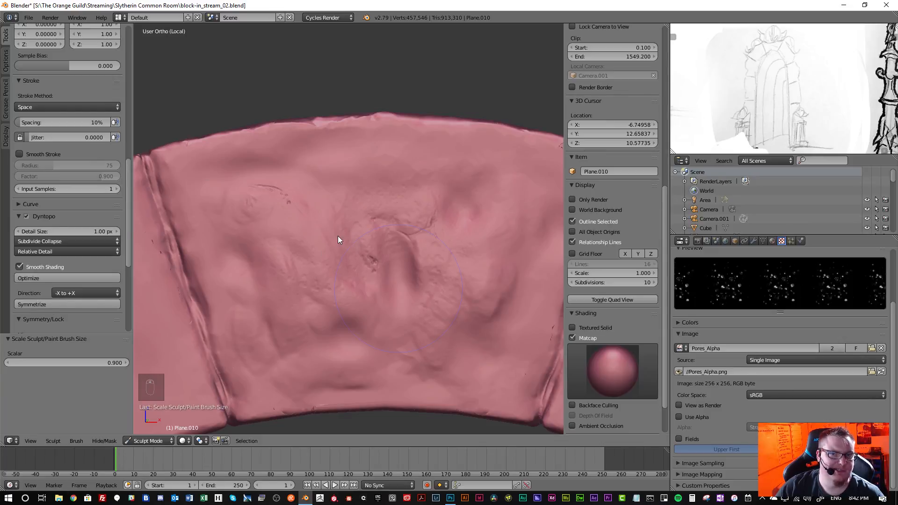
- Raise the SculptDraw brush's strength to 0.826
scroll(68, 134, "up", 15)
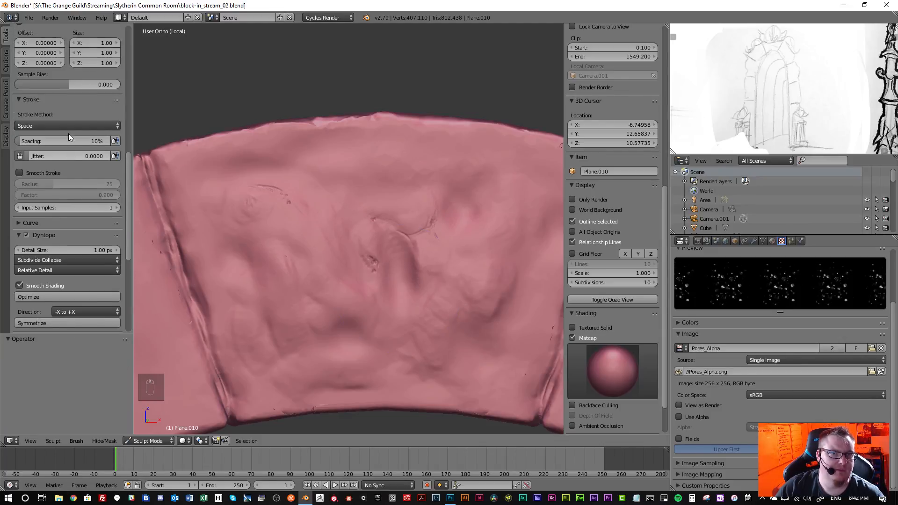
scroll(66, 133, "up", 3)
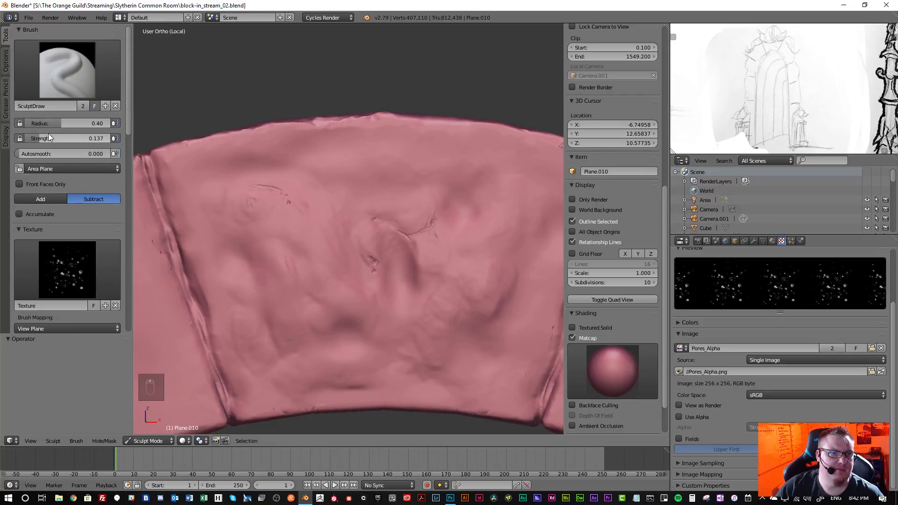
left_click_drag(48, 139, 108, 138)
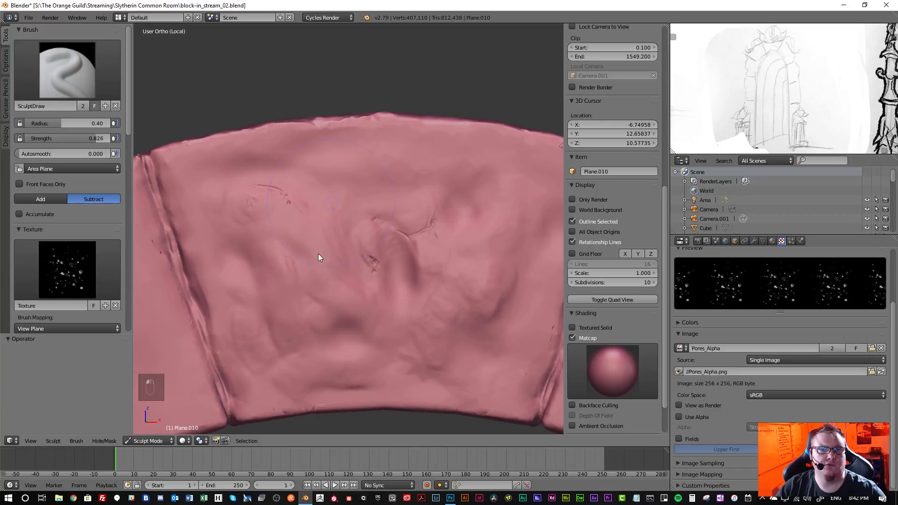
- Try subtracting pore strokes down and across the keystone's face, inspect the carved pores up close, and undo them
left_click_drag(328, 216, 318, 257)
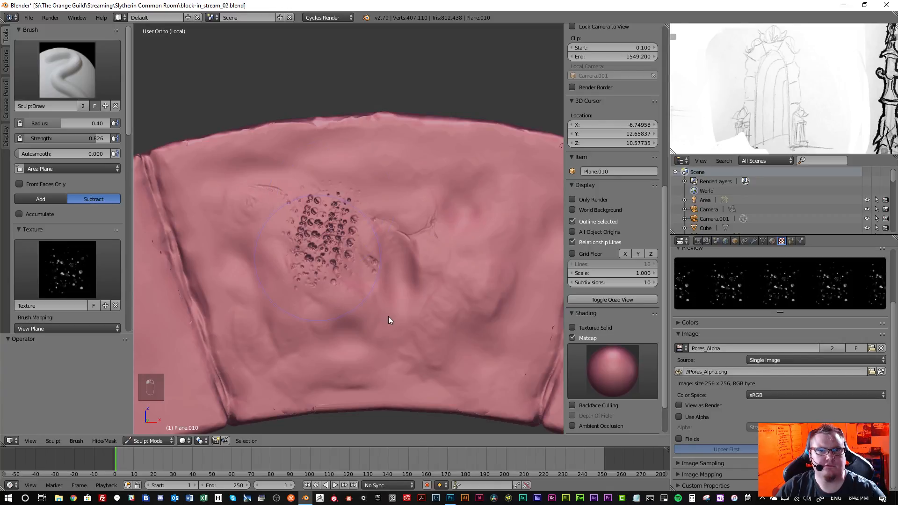
mouse_move(388, 320)
left_mouse_down()
mouse_move(444, 307)
mouse_move(428, 280)
left_mouse_up()
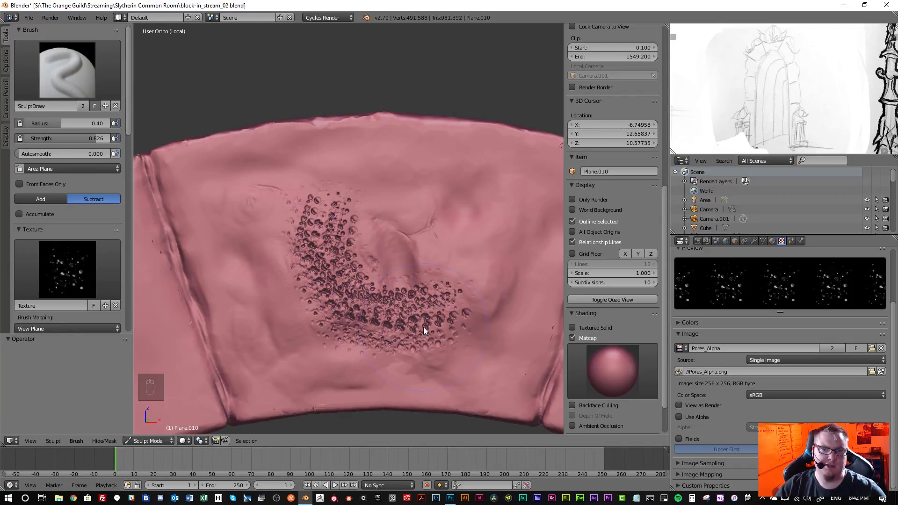
scroll(385, 328, "up", 5)
mouse_move(385, 330)
middle_mouse_down()
mouse_move(363, 312)
mouse_move(364, 250)
mouse_move(353, 335)
middle_mouse_up()
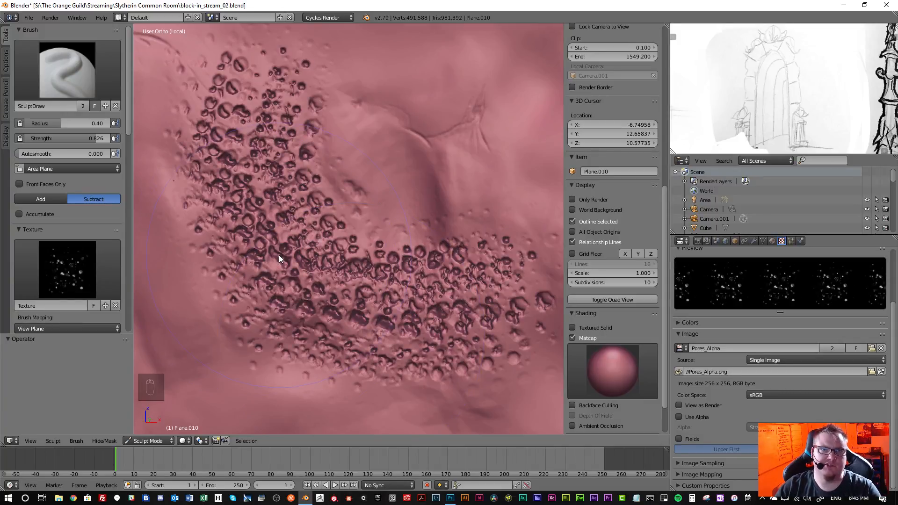
scroll(302, 268, "down", 1)
middle_click_drag(299, 231, 304, 249, "shift")
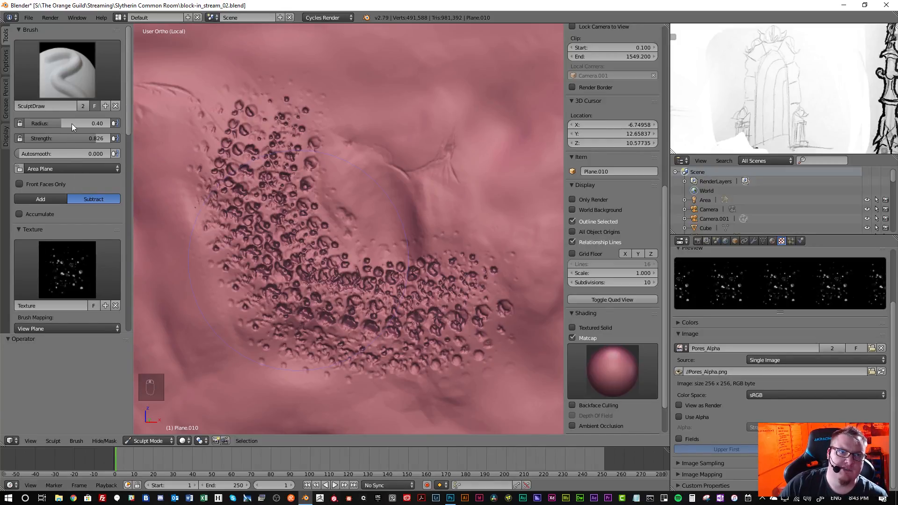
key("ctrl+z")
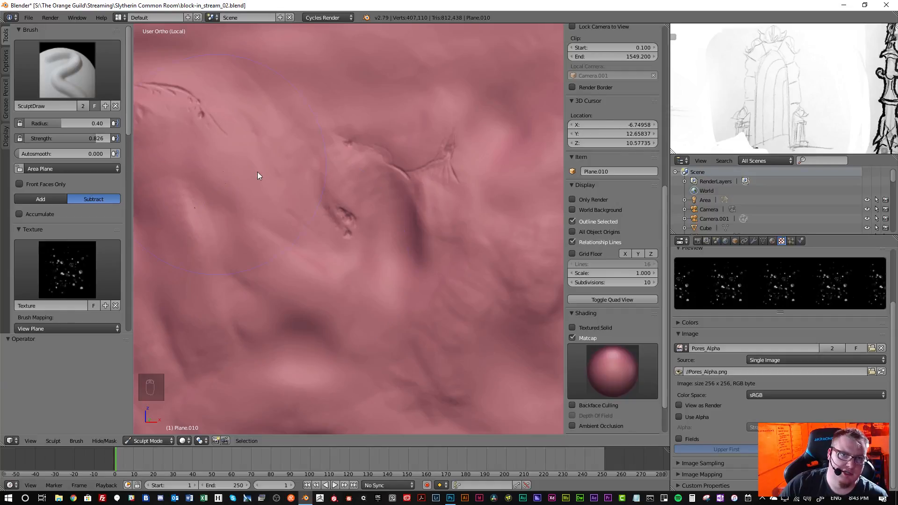
- Shrink the SculptDraw brush radius to 0.13 over the keystone's surface
key("bracketleft")
key("bracketleft")
key("bracketleft")
key("bracketleft")
key("bracketleft")
key("bracketleft")
key("bracketleft")
key("bracketleft")
key("bracketleft")
key("bracketleft")
key("bracketleft")
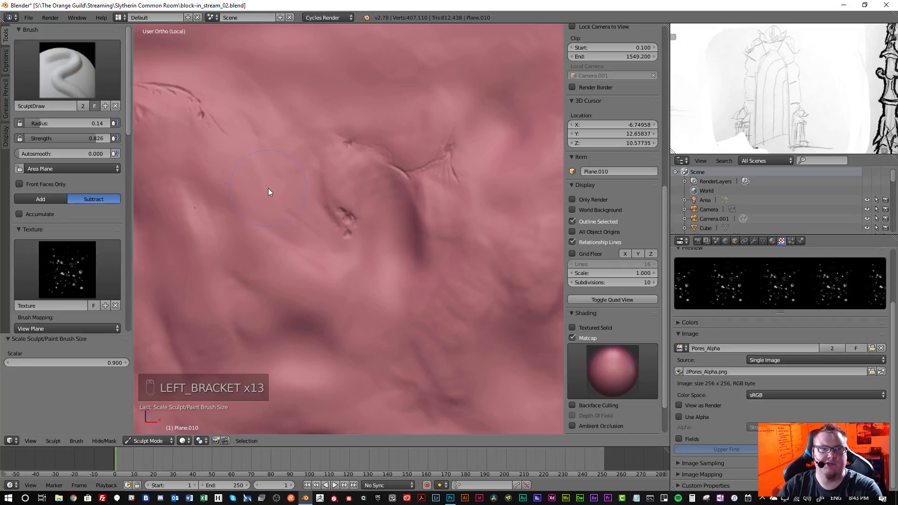
key("bracketleft")
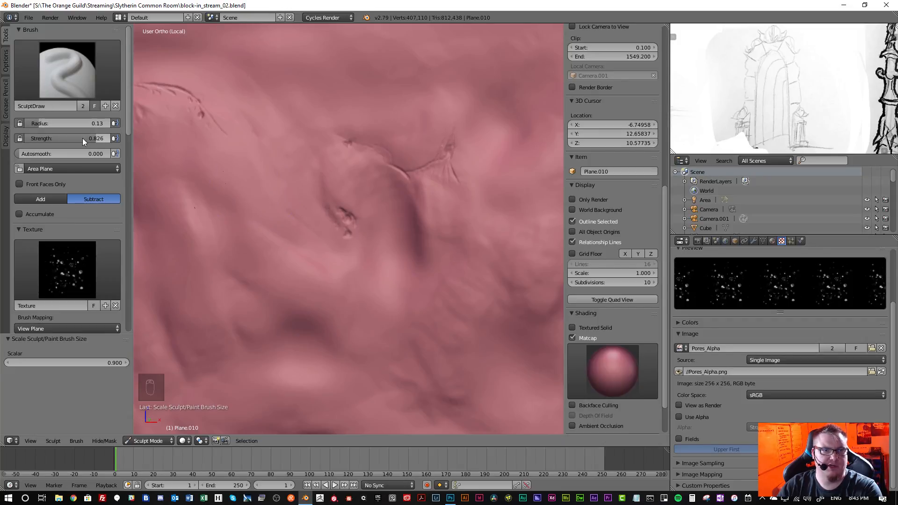
- Preview the pores pattern on the keystone's surface and set the SculptDraw brush radius to 0.19
key("f")
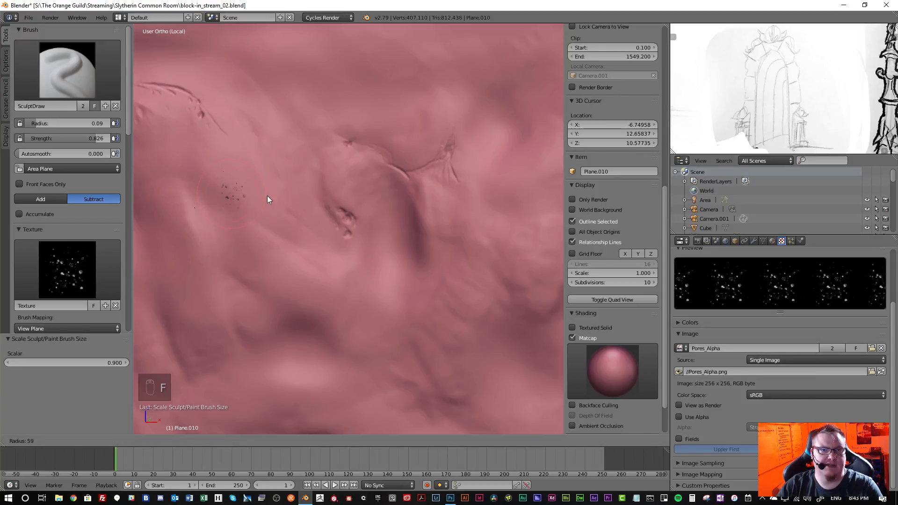
right_click(268, 197)
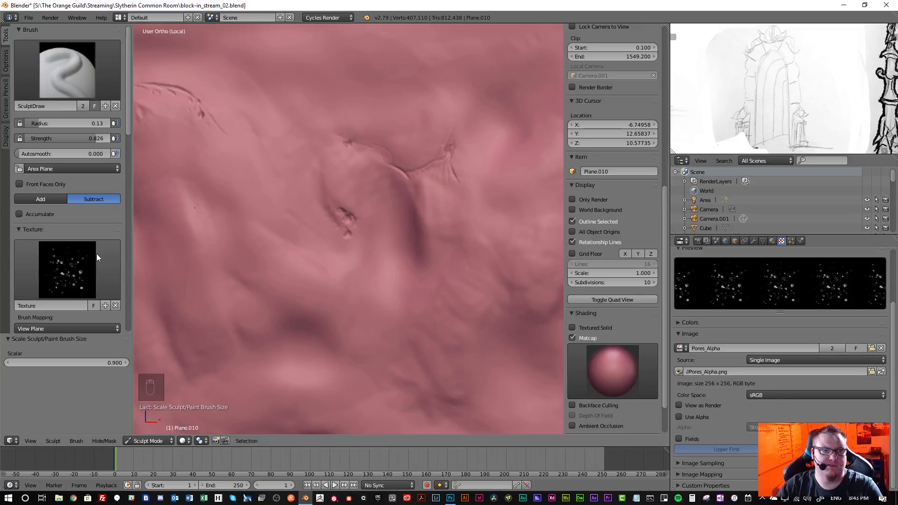
key("f")
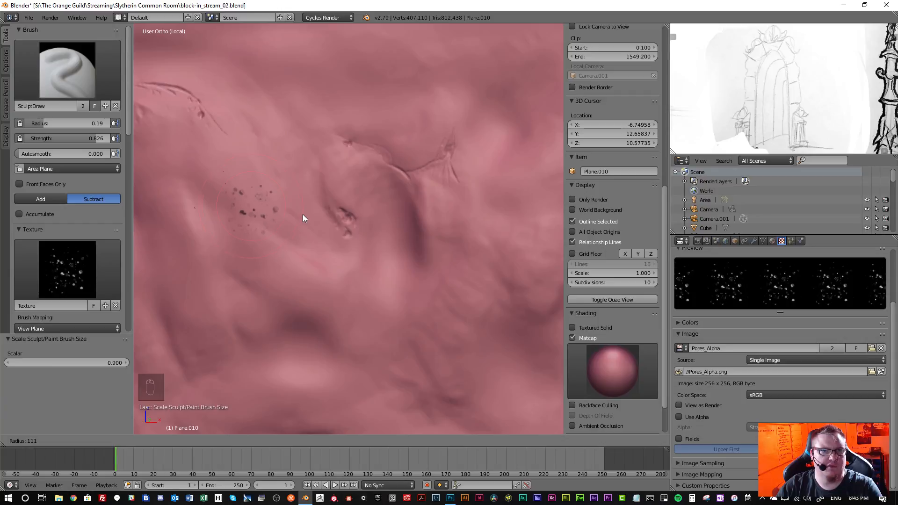
left_click(302, 215)
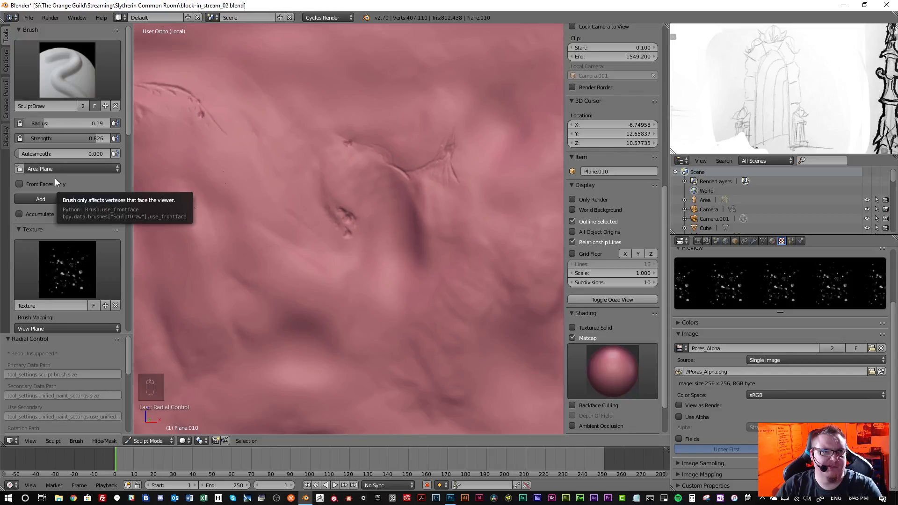
- Check the brush's Sculpt Plane choices and examine the keystone's surface relief from several angles
left_click(90, 168)
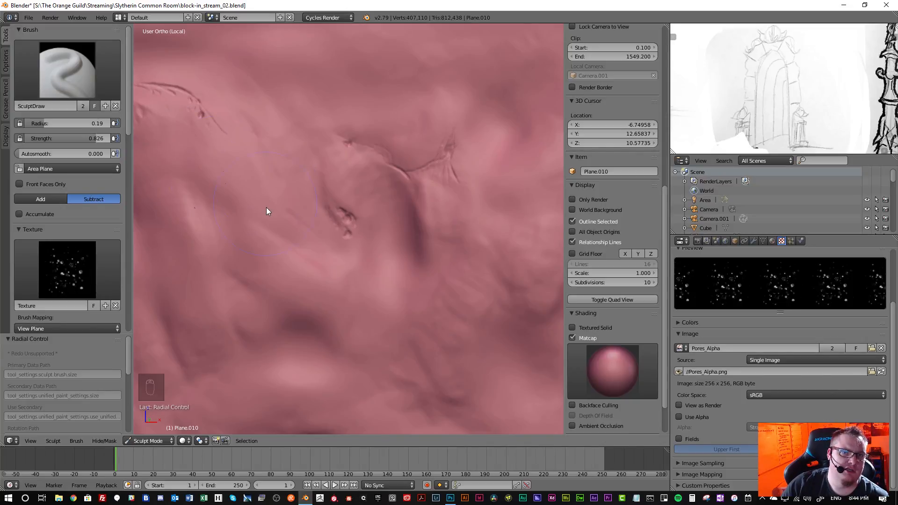
mouse_move(271, 215)
middle_mouse_down()
mouse_move(277, 174)
mouse_move(281, 215)
mouse_move(336, 214)
mouse_move(280, 214)
middle_mouse_up()
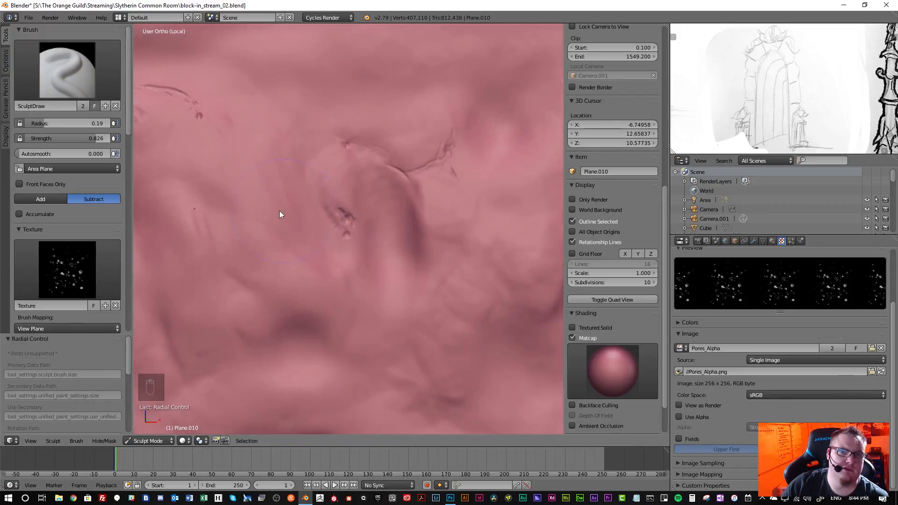
left_click(41, 169)
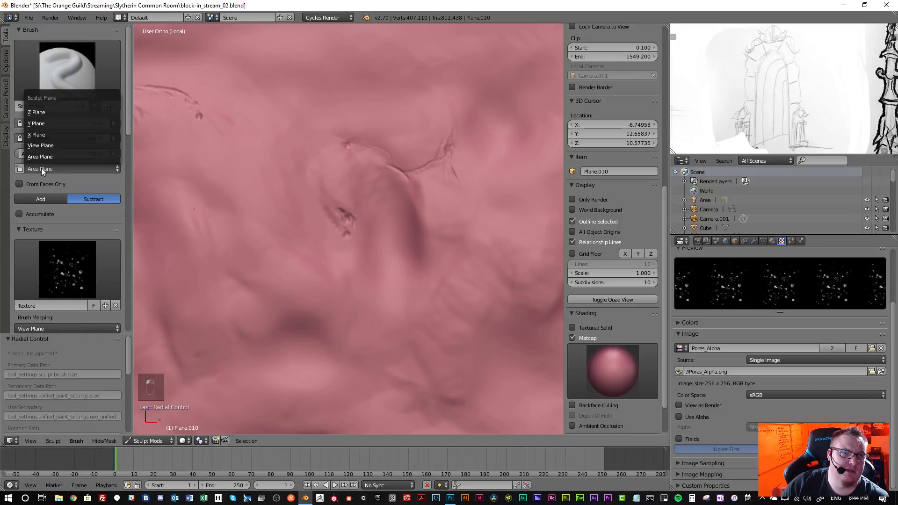
mouse_move(291, 224)
middle_mouse_down()
mouse_move(307, 236)
mouse_move(309, 189)
mouse_move(301, 220)
mouse_move(312, 252)
middle_mouse_up()
scroll(312, 225, "up", 3)
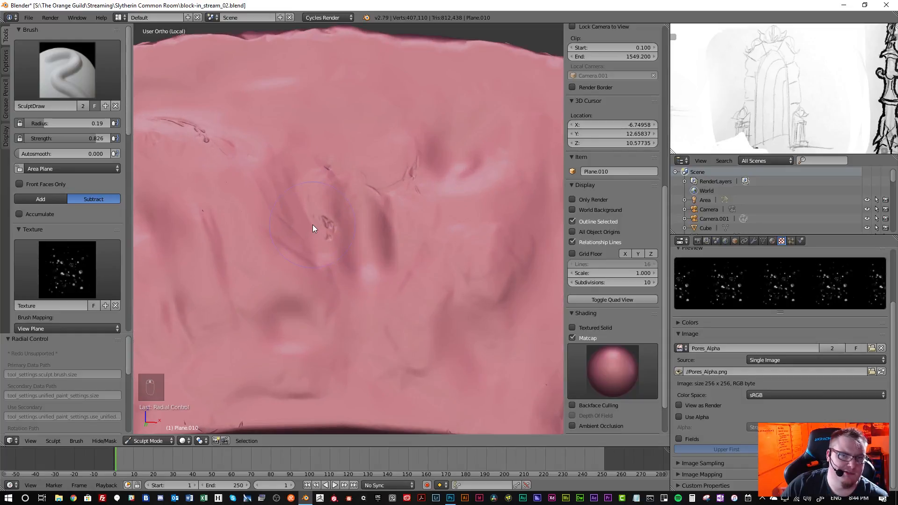
middle_click_drag(307, 215, 309, 235)
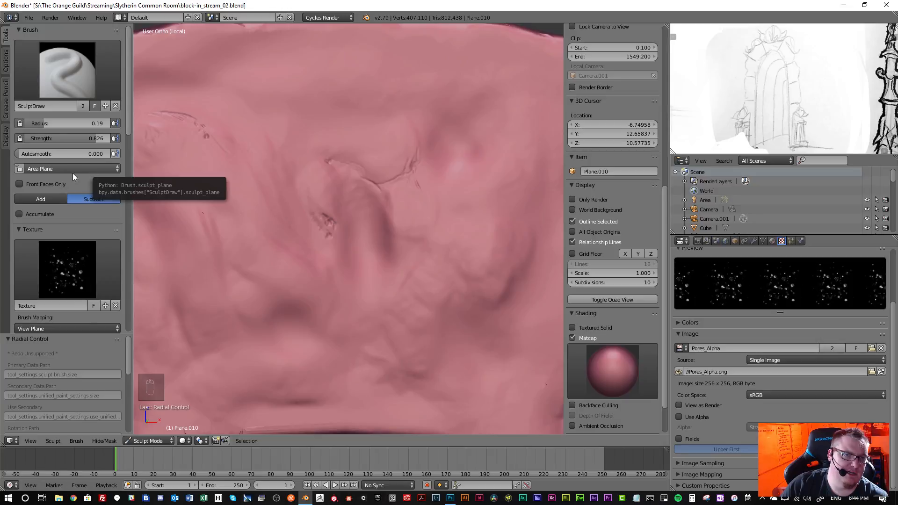
- Review the brush's Accumulate option, the texture's Brush Mapping modes and the Sculpt Plane setting without changing them
scroll(75, 178, "down", 1)
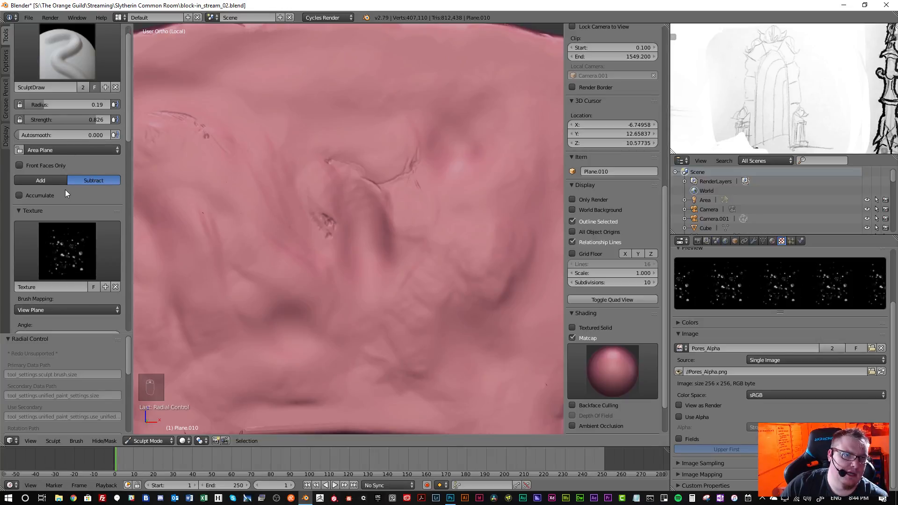
scroll(86, 176, "down", 2)
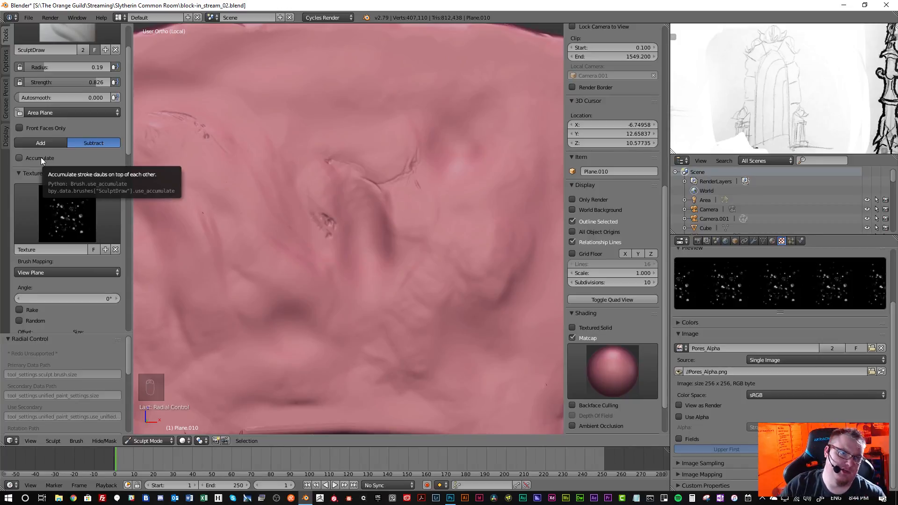
scroll(60, 182, "down", 4)
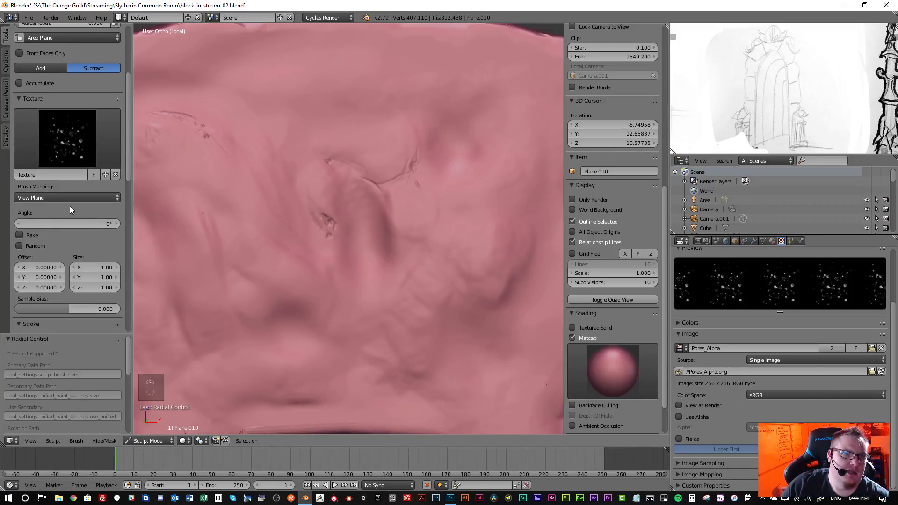
scroll(69, 206, "down", 1)
left_click(61, 180)
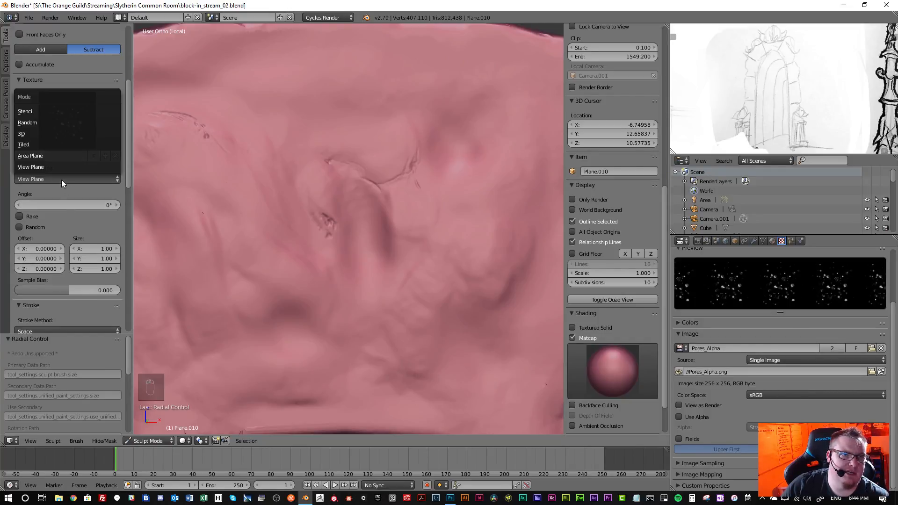
left_click(61, 180)
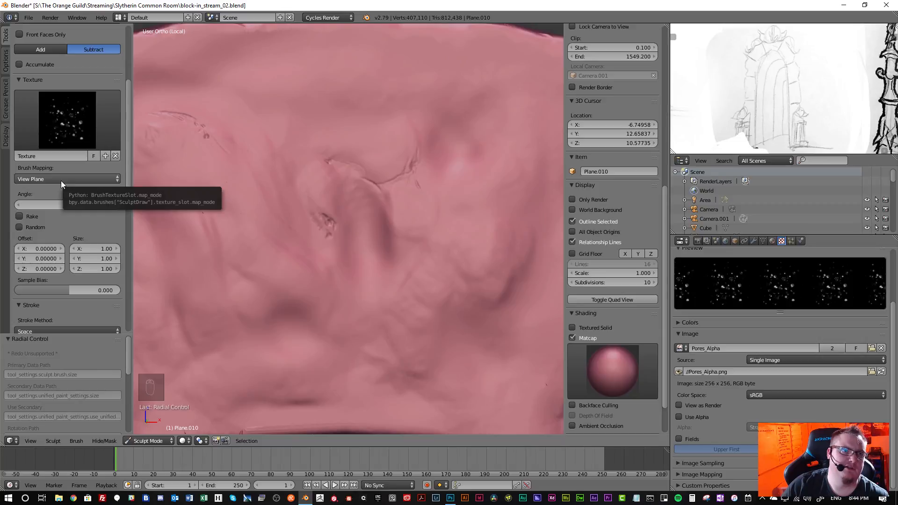
scroll(61, 181, "up", 6)
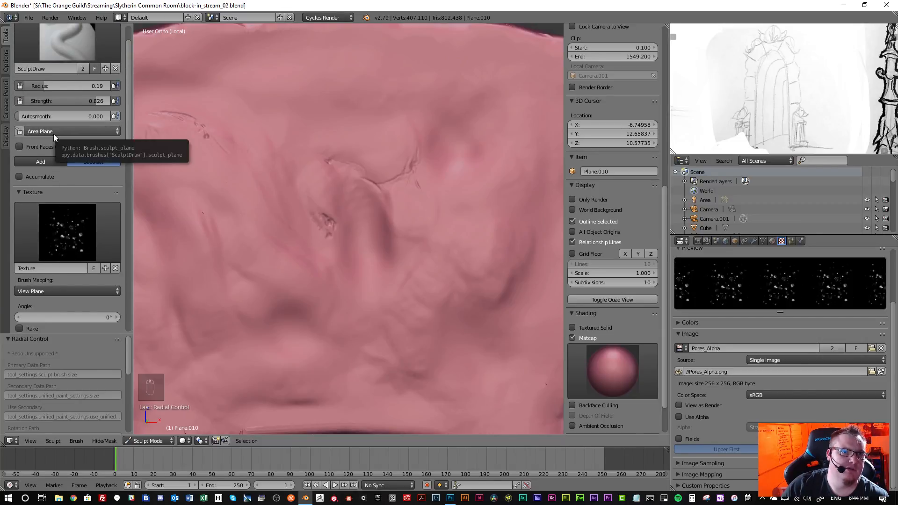
left_click(53, 133)
left_click(55, 128)
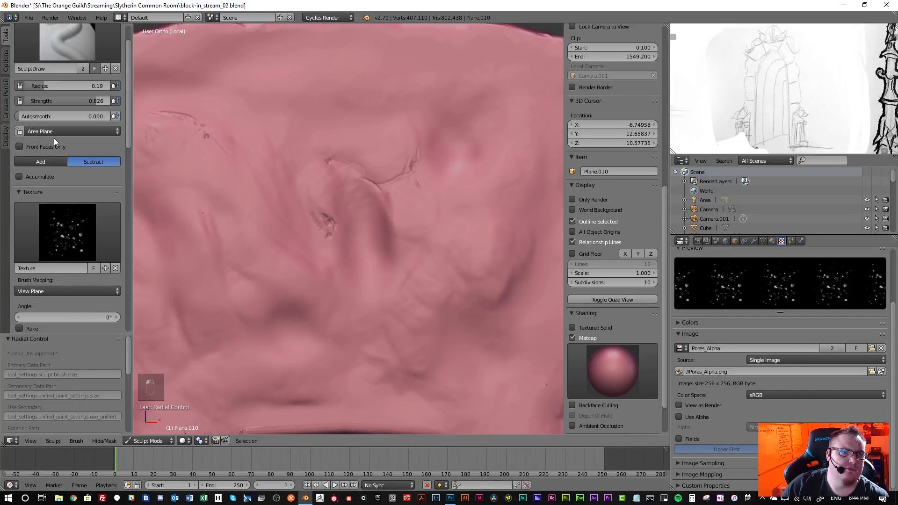
scroll(55, 138, "down", 7)
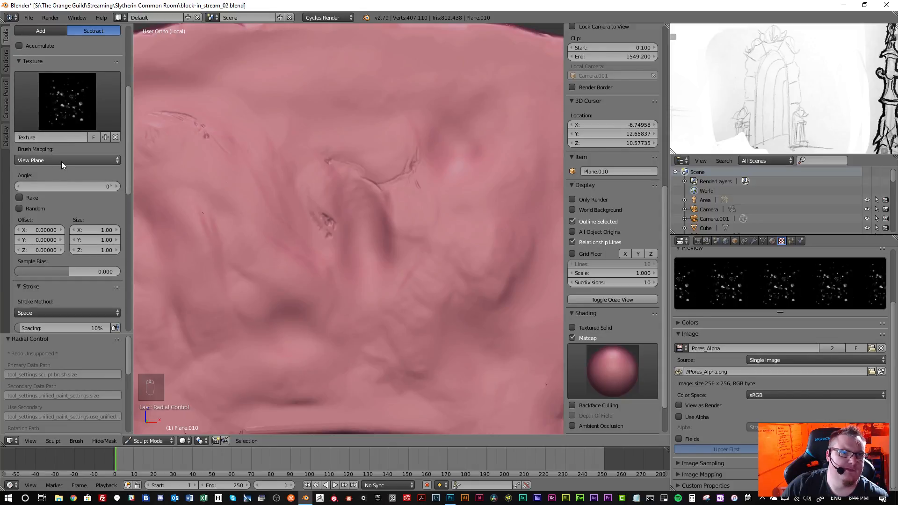
scroll(66, 179, "down", 1)
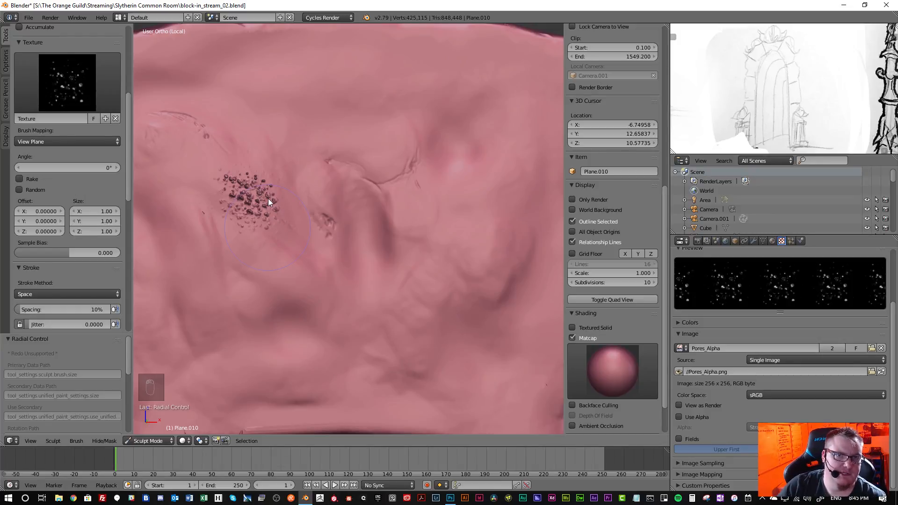
- Undo the last pore stroke, then try a brush texture angle of 36.3° and preview the rotated pattern on the keystone
key("ctrl+z")
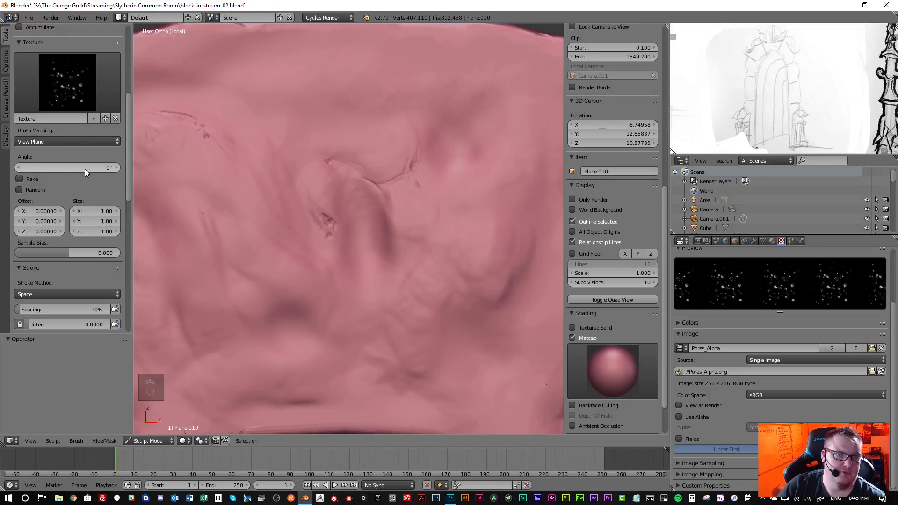
mouse_move(86, 168)
left_mouse_down()
mouse_move(115, 168)
mouse_move(105, 169)
left_mouse_up()
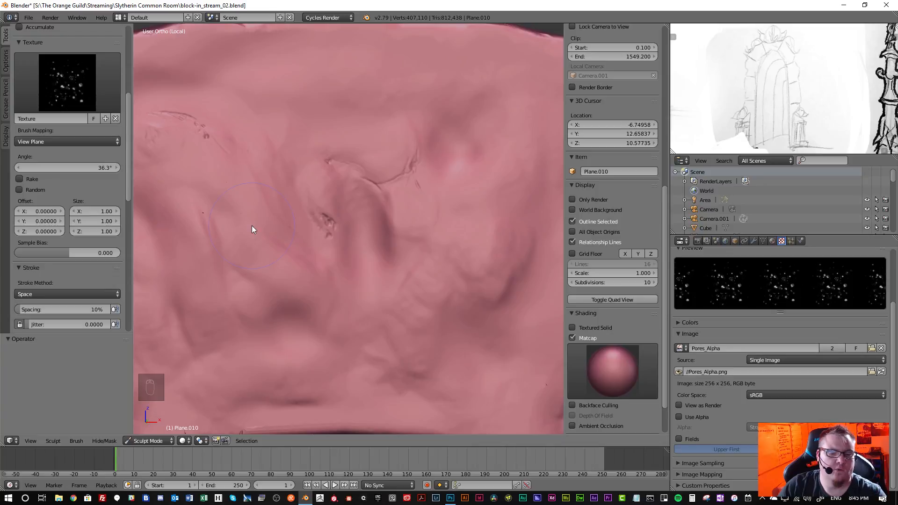
key("f")
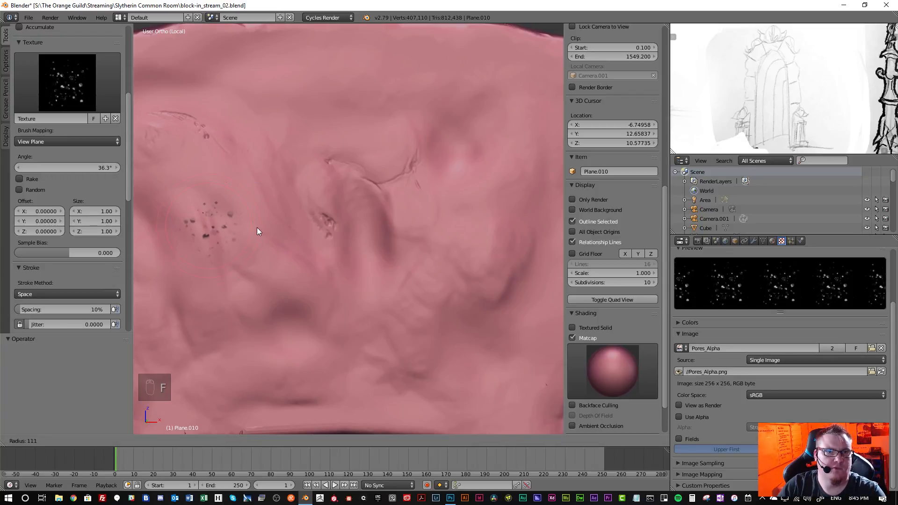
left_click(251, 226)
- Reset the brush texture's angle to 0°
left_click(88, 169)
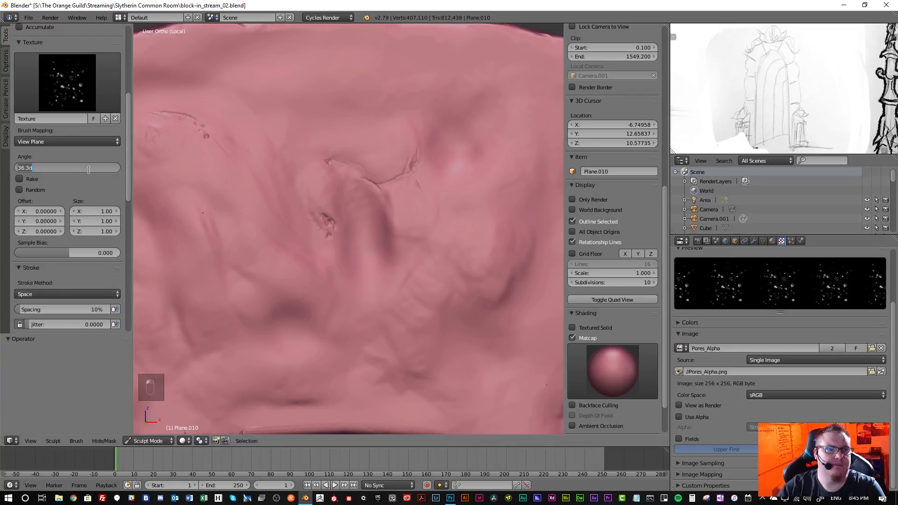
type("0")
key("Return")
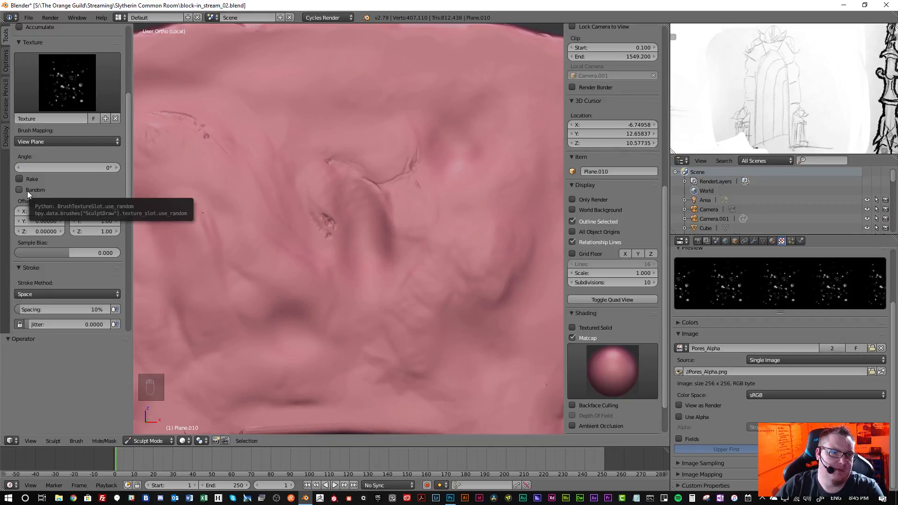
- Try the Anchored stroke method by stamping one pore patch on the keystone, and undo the stamp
scroll(80, 193, "down", 2)
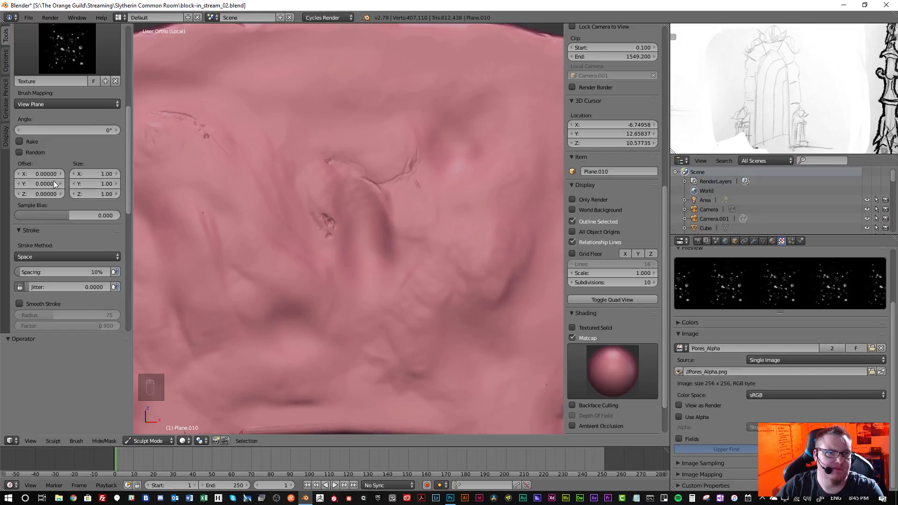
scroll(77, 181, "down", 1)
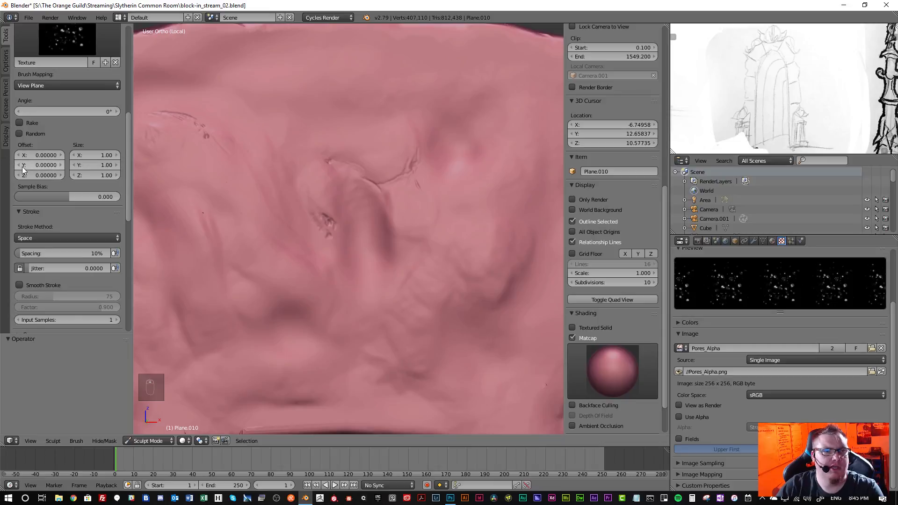
scroll(89, 175, "down", 3)
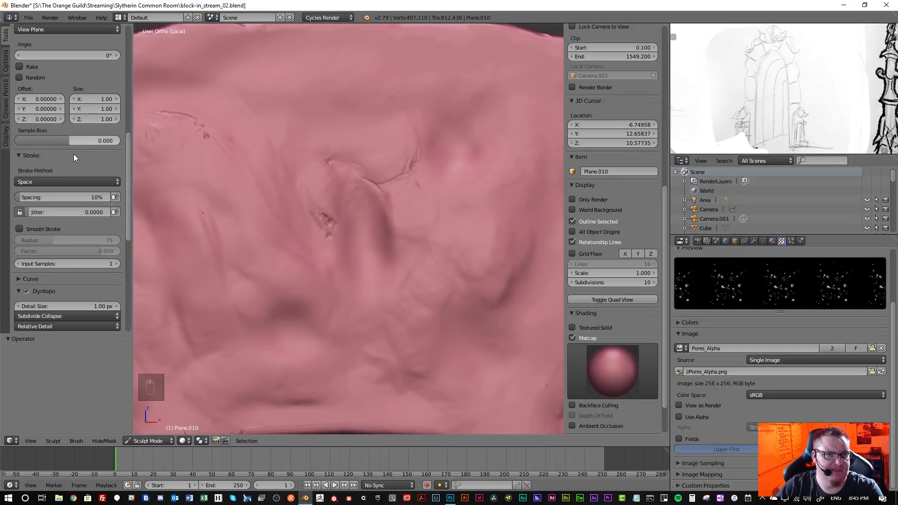
scroll(56, 154, "down", 1)
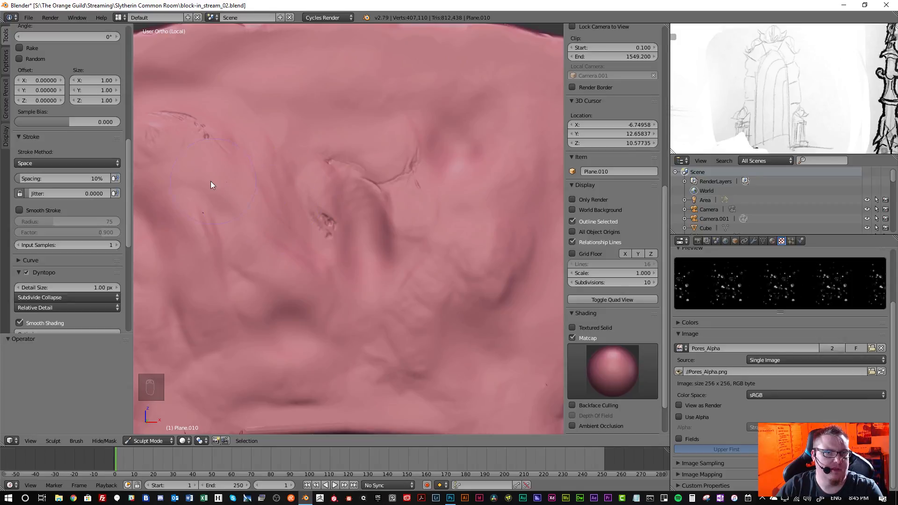
left_click(48, 163)
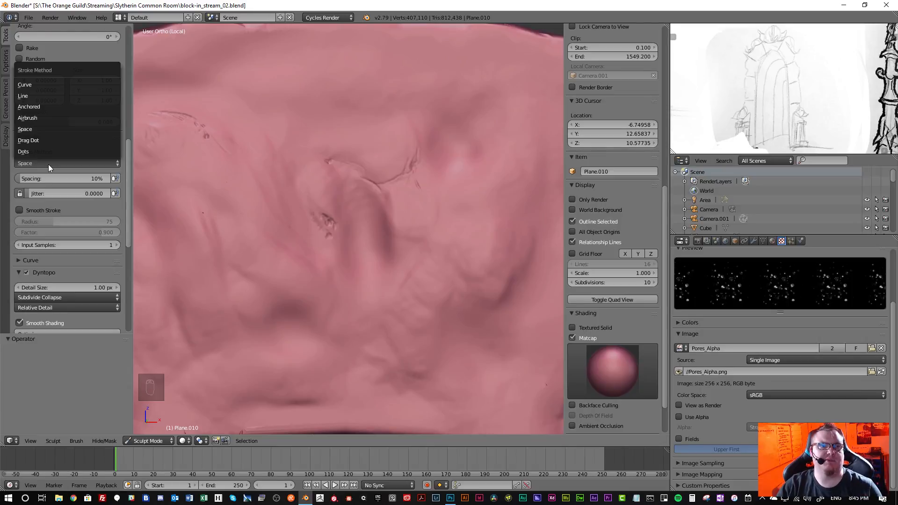
left_click(48, 165)
left_click(49, 164)
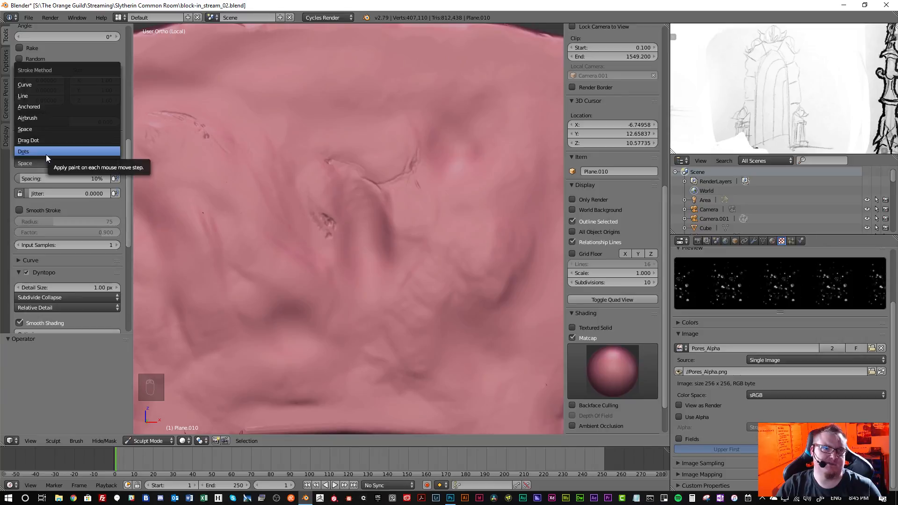
left_click(51, 107)
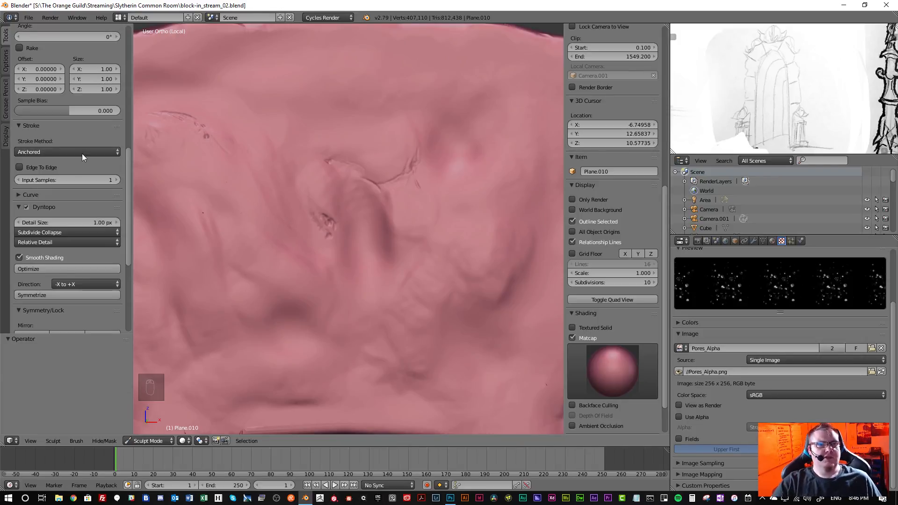
left_click_drag(211, 173, 253, 176)
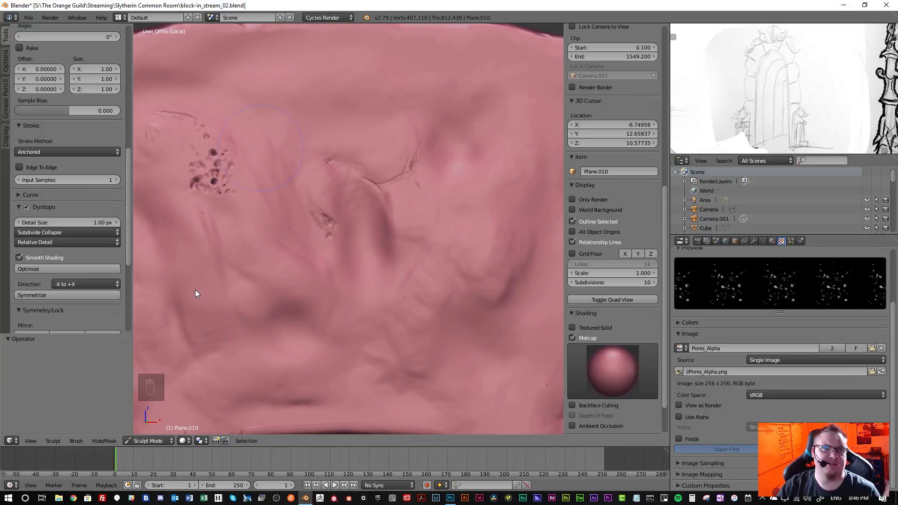
key("ctrl+z")
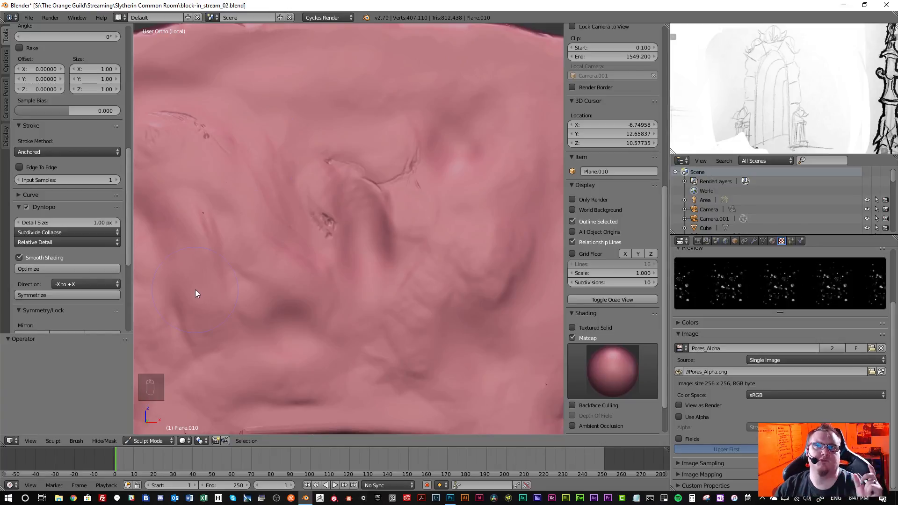
- Change the SculptDraw brush's stroke method to Airbrush and review its stroke and Dyntopo options
left_click(70, 151)
left_click(52, 107)
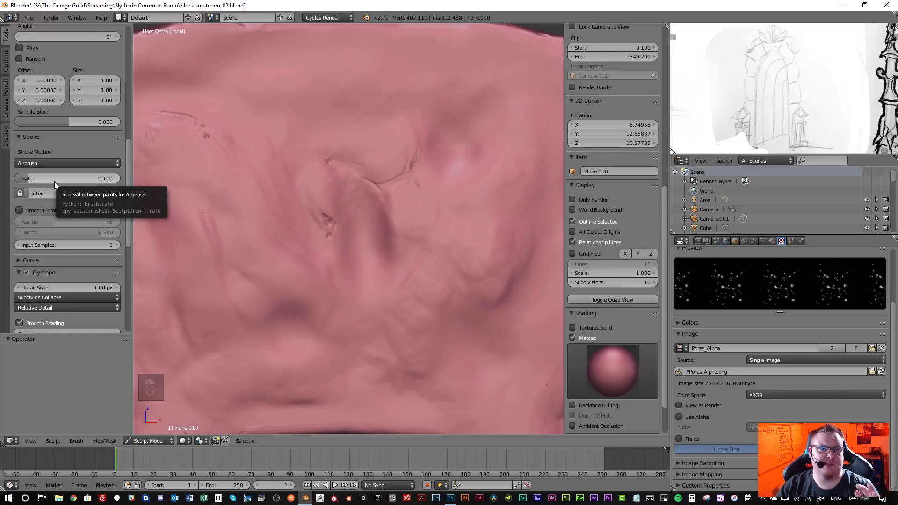
scroll(49, 271, "down", 4)
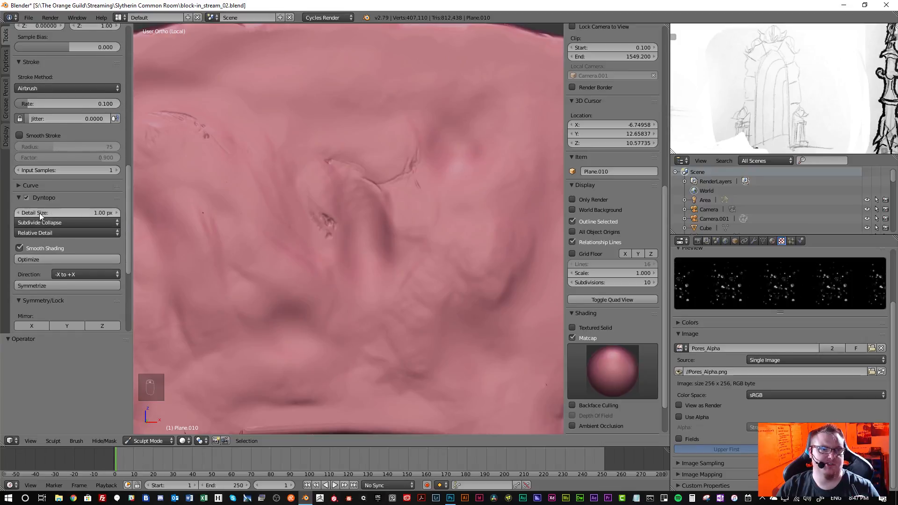
scroll(50, 212, "up", 2)
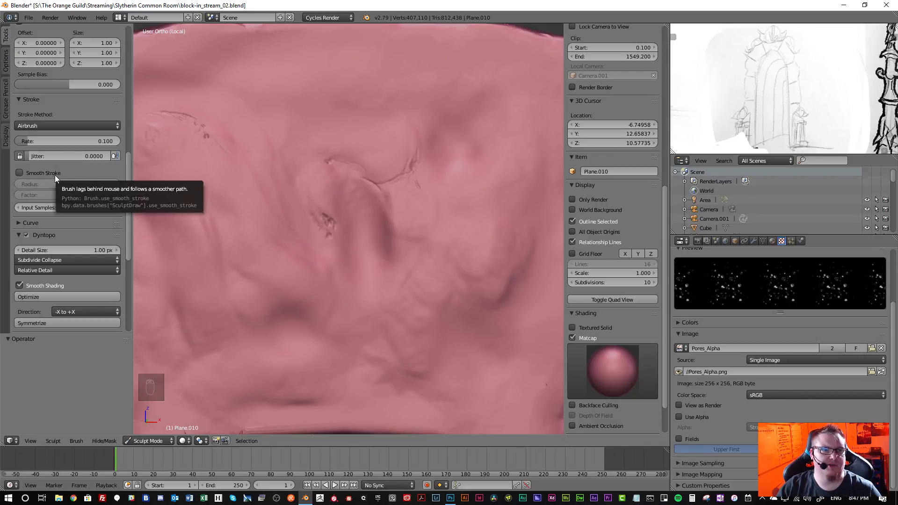
scroll(59, 178, "up", 2)
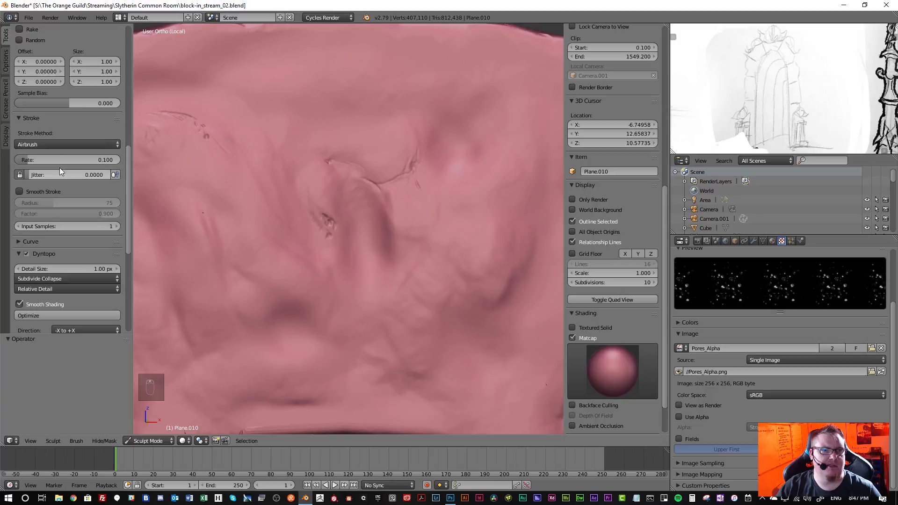
- Switch the stroke method to Space and back to Airbrush, and try an Airbrush pore stroke on the keystone before undoing it
left_click(47, 144)
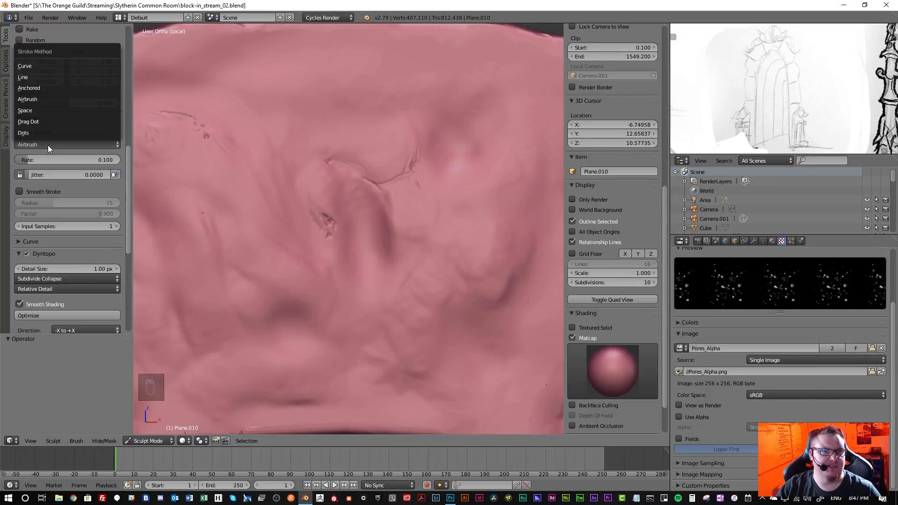
left_click(44, 111)
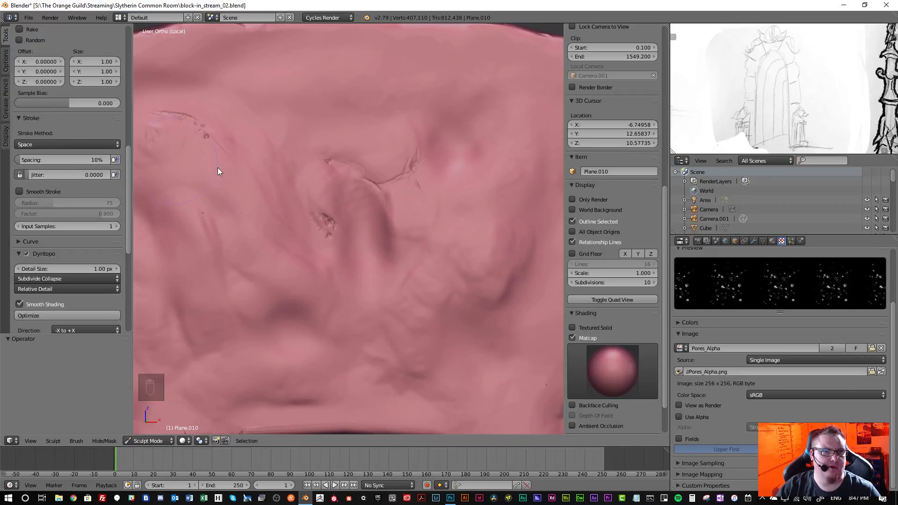
left_click(46, 139)
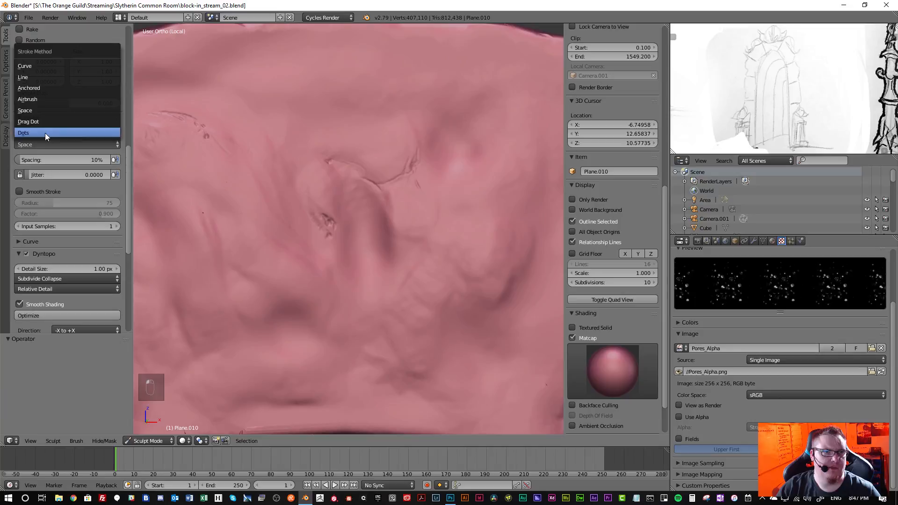
left_click(45, 97)
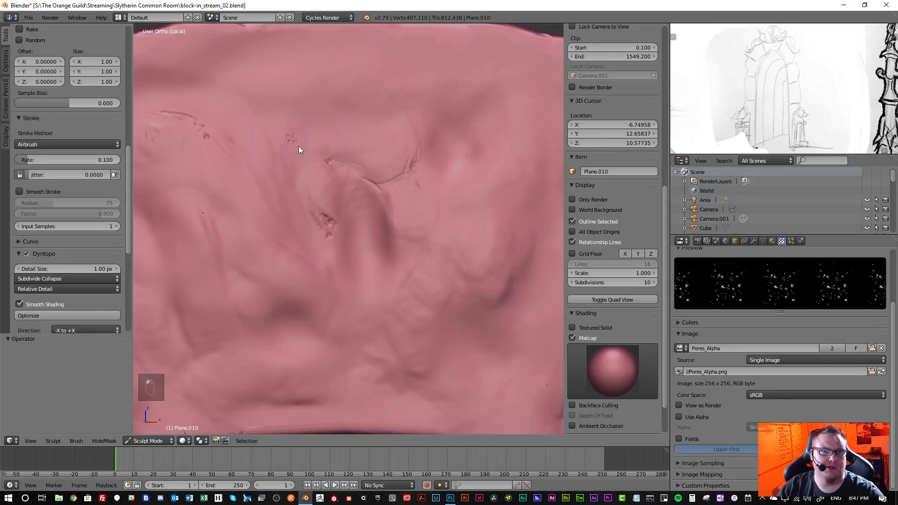
mouse_move(298, 147)
left_mouse_down()
mouse_move(306, 181)
mouse_move(293, 212)
left_mouse_up()
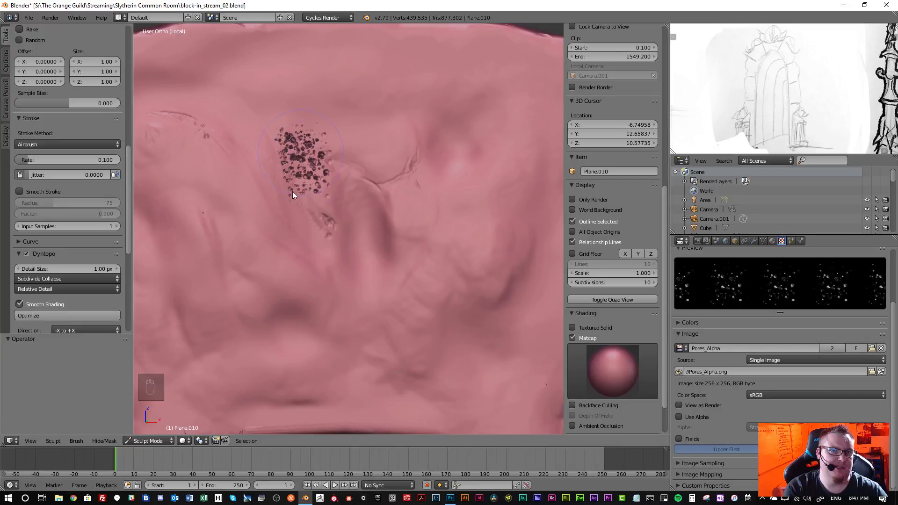
key("ctrl+z")
- Set the Airbrush rate to 0.001, try pore strokes on the keystone and undo them
double_click(61, 159)
type("0.001")
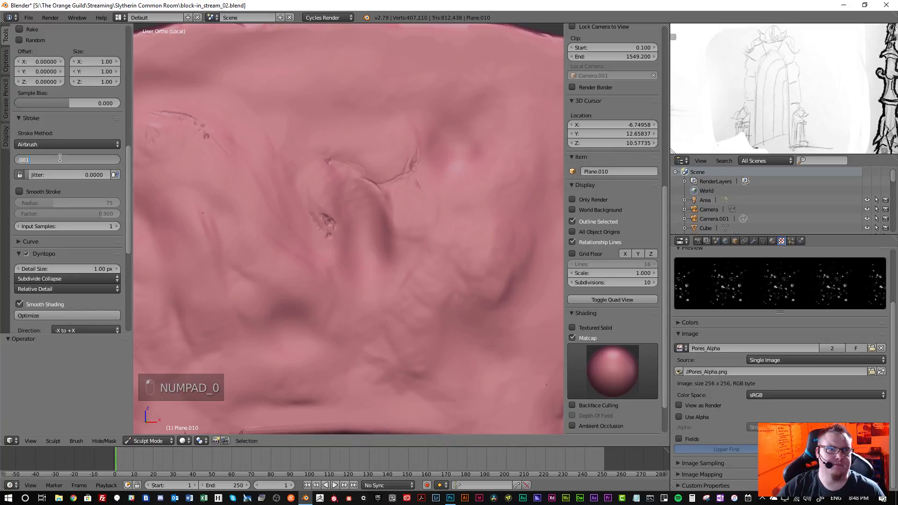
key("Return")
mouse_move(316, 134)
left_mouse_down()
mouse_move(308, 165)
mouse_move(276, 181)
left_mouse_up()
mouse_move(298, 221)
left_mouse_down()
mouse_move(285, 200)
mouse_move(258, 190)
left_mouse_up()
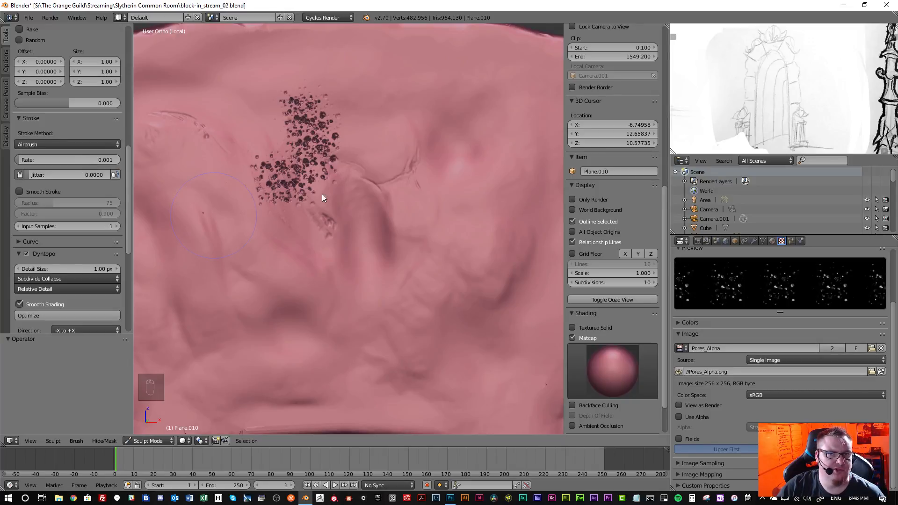
key("ctrl+z")
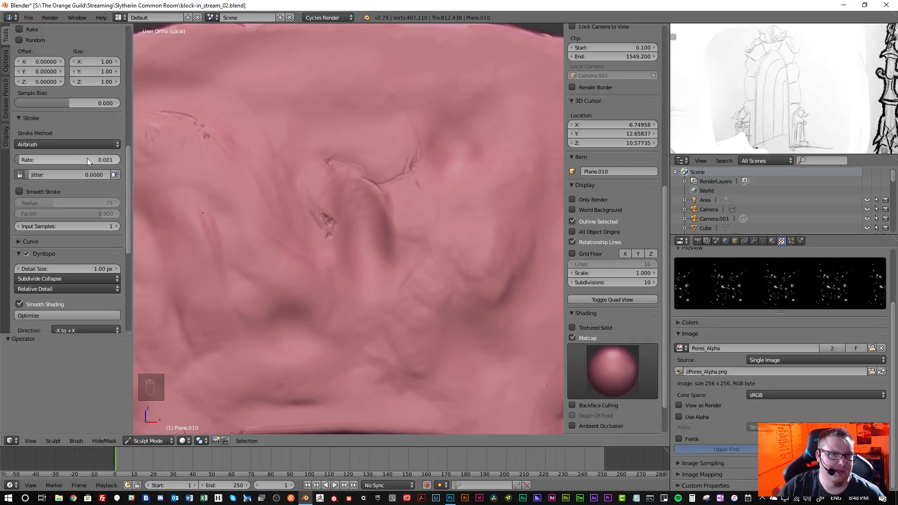
- Set the Airbrush rate to 0.8, try two separate pore patches on the keystone and undo both
left_click(87, 158)
type(".8")
key("Return")
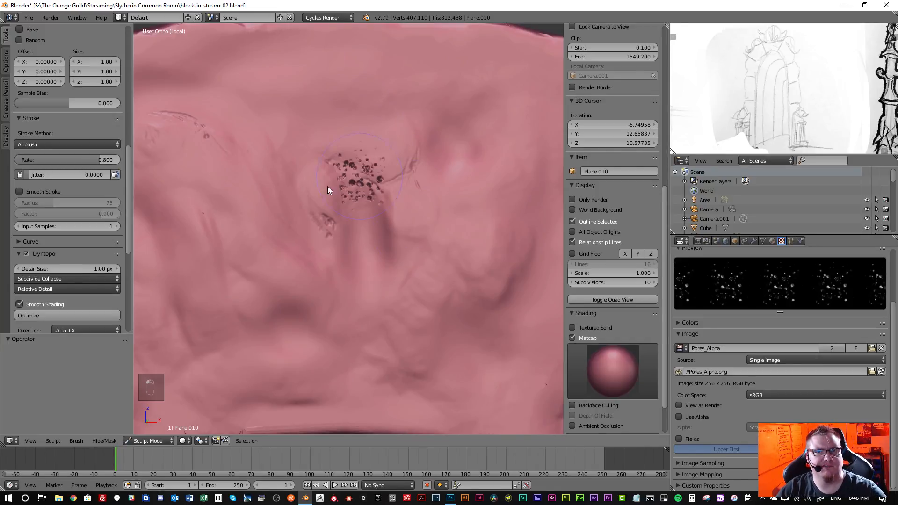
left_click(255, 234)
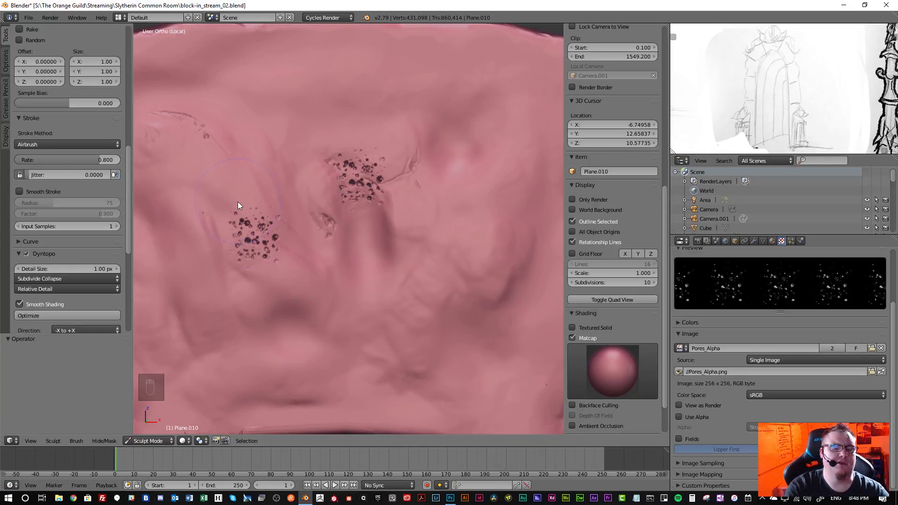
key("ctrl+z")
key("ctrl+z")
- Set the Airbrush rate to 0.2, try long winding pore strokes across the keystone and undo them
left_click(102, 159)
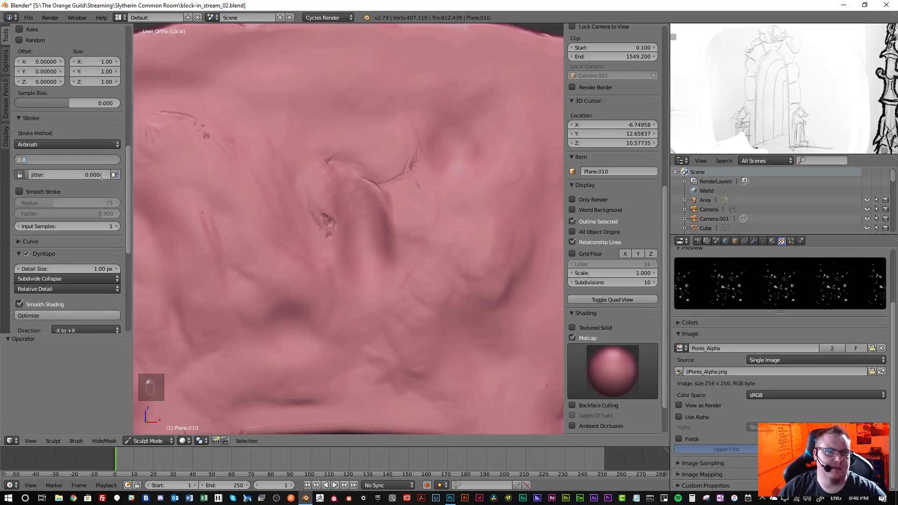
type("0.2")
key("Return")
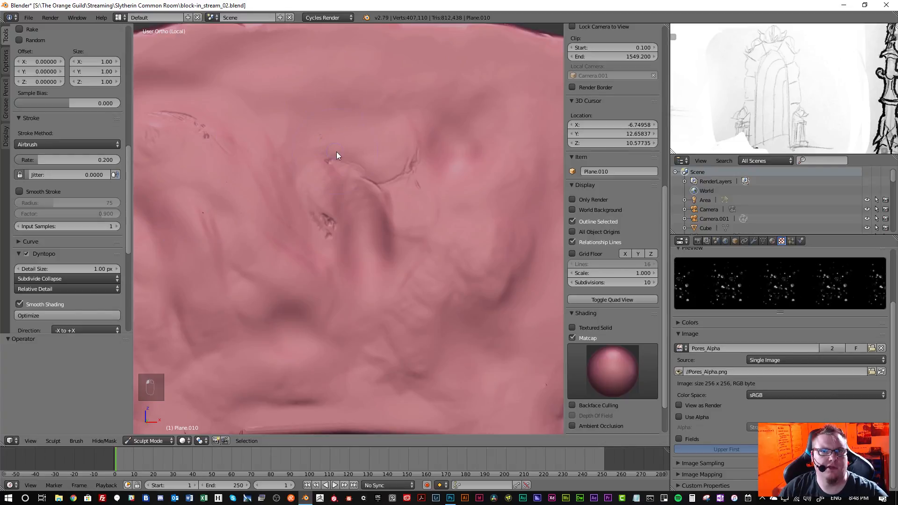
mouse_move(378, 206)
left_mouse_down()
mouse_move(350, 228)
mouse_move(289, 201)
mouse_move(281, 243)
mouse_move(337, 281)
mouse_move(429, 264)
mouse_move(459, 191)
mouse_move(447, 154)
left_mouse_up()
mouse_move(403, 104)
left_mouse_down()
mouse_move(234, 154)
mouse_move(223, 284)
mouse_move(274, 324)
left_mouse_up()
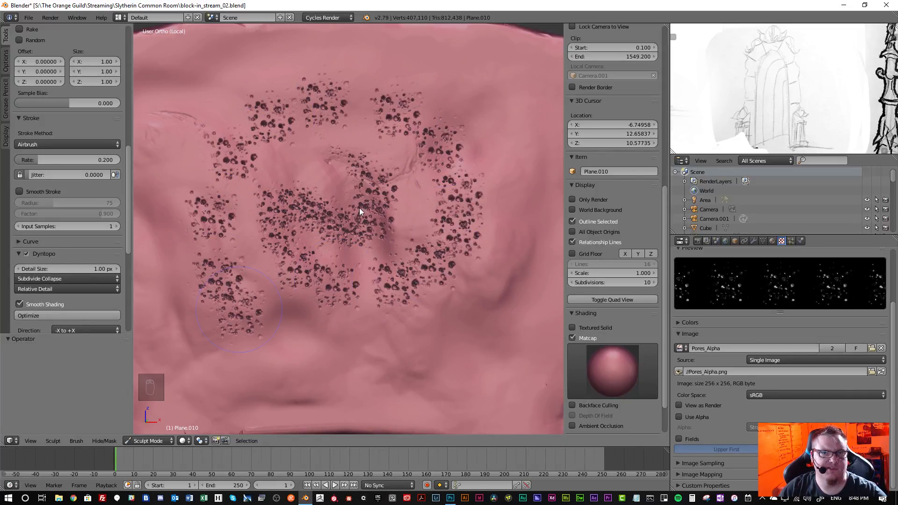
left_click_drag(265, 206, 255, 255)
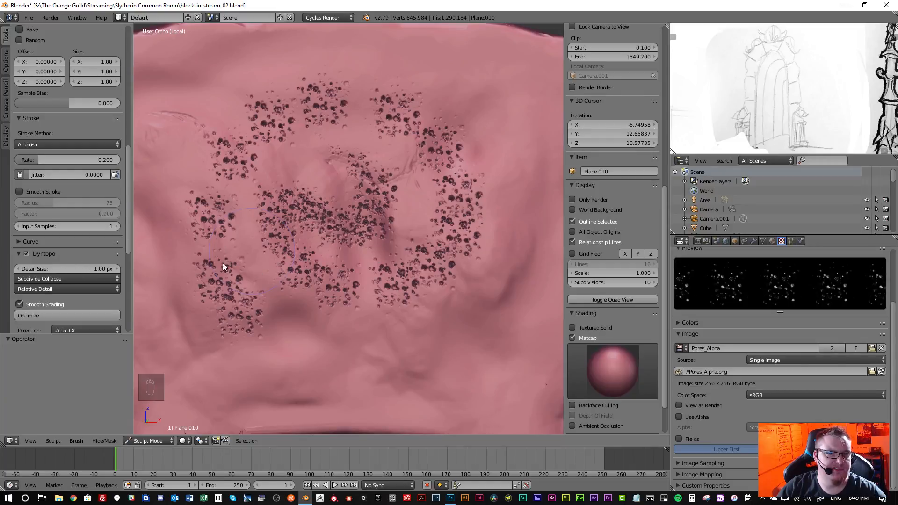
key("ctrl+z")
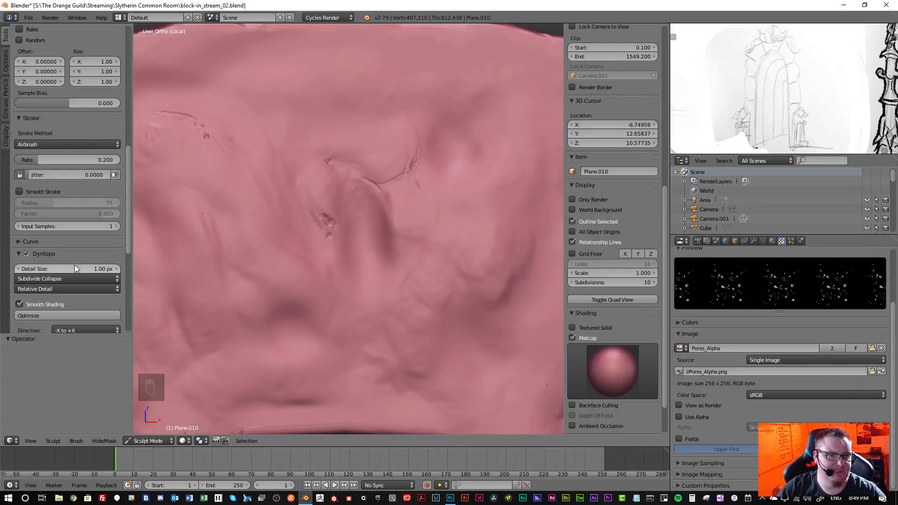
- Set the Dyntopo detail size to 2 px and the Airbrush rate to 0.3
left_click_drag(75, 268, 106, 268)
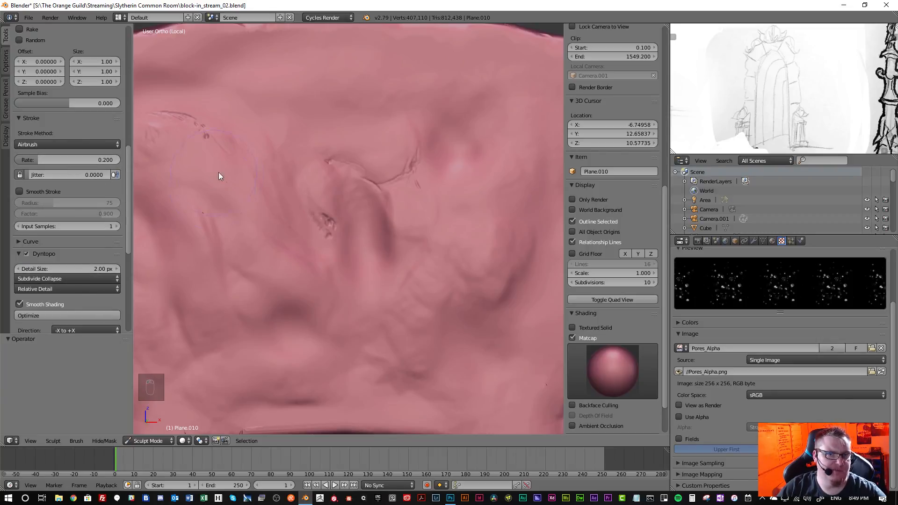
left_click(79, 159)
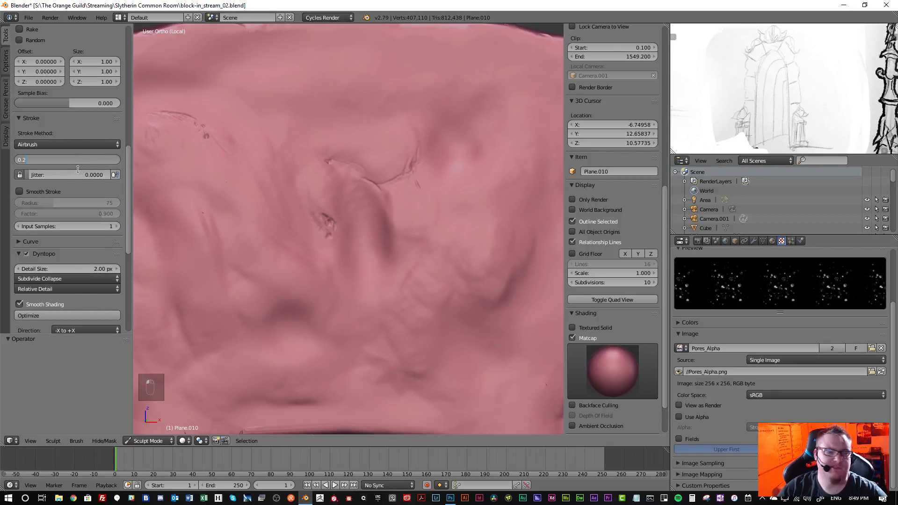
key("BackSpace")
type("0.3")
key("Return")
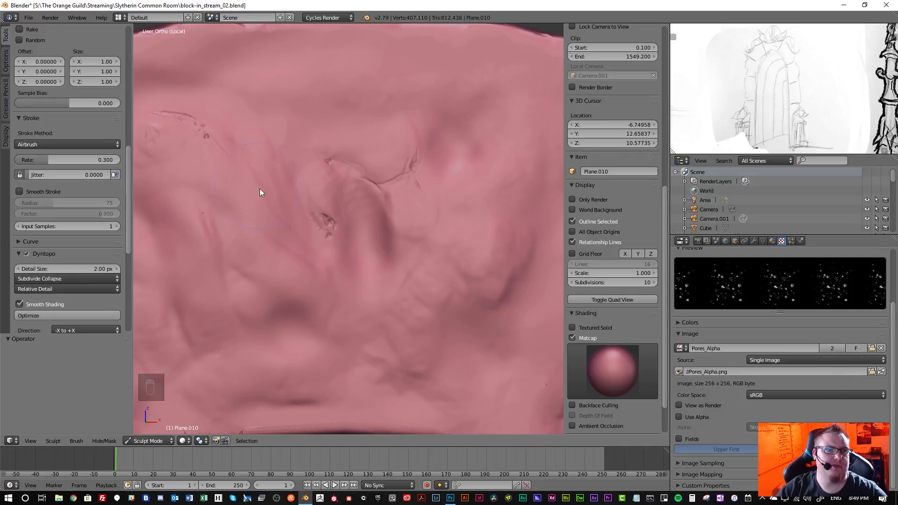
- Try a short pore stroke near the keystone's centre with the whole block in view, and undo it
scroll(286, 224, "down", 3)
scroll(286, 226, "down", 1)
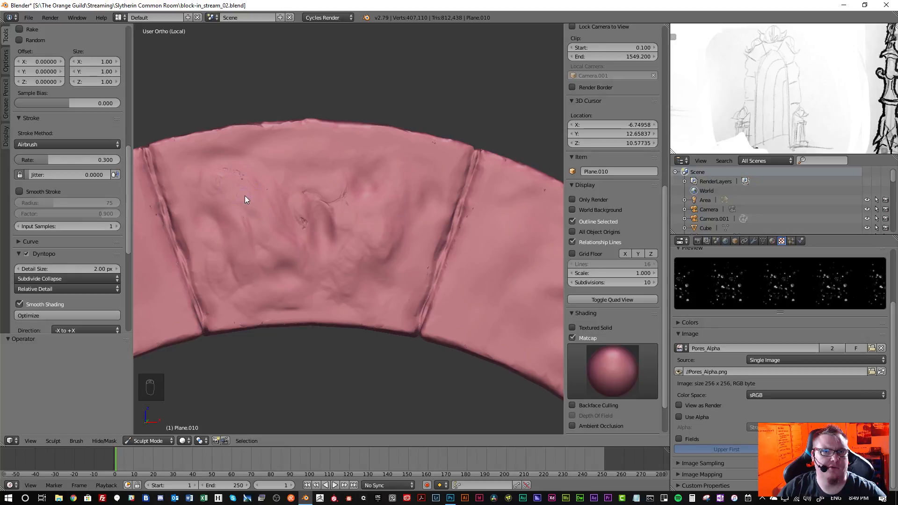
left_click_drag(272, 232, 283, 232)
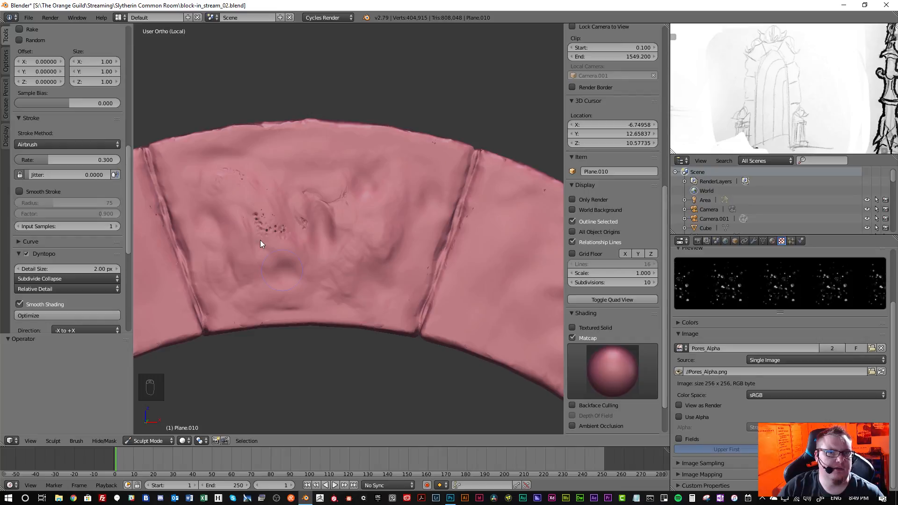
key("ctrl+z")
- Lower the SculptDraw brush's strength to 0.191, with the whole keystone in view
scroll(249, 288, "up", 6)
scroll(80, 152, "up", 6)
scroll(78, 144, "up", 10)
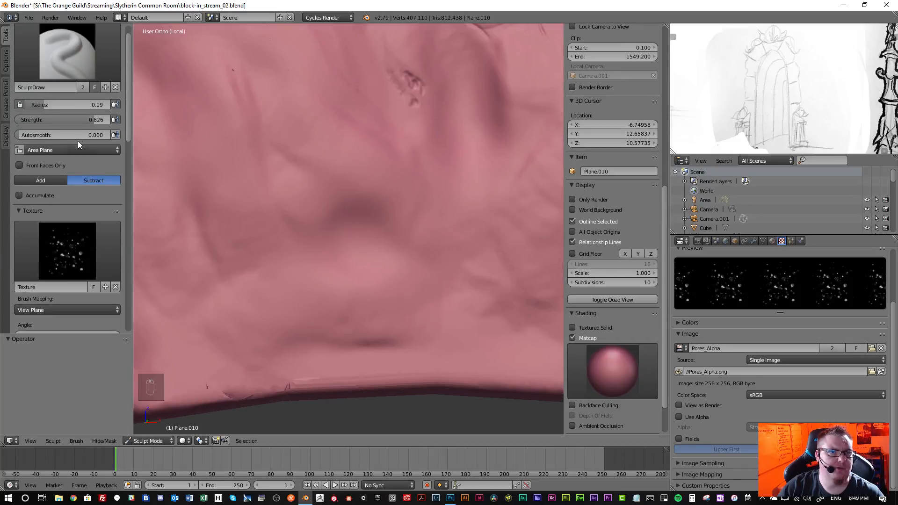
mouse_move(78, 138)
left_mouse_down()
mouse_move(89, 139)
mouse_move(61, 139)
left_mouse_up()
scroll(263, 193, "down", 3)
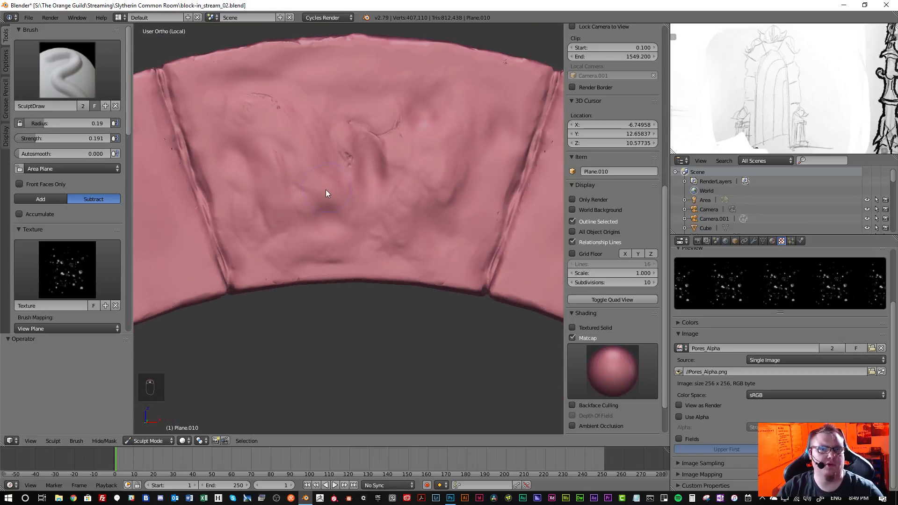
- Set the brush radius to 0.30, try a pore stroke on the keystone's upper left area and undo it
key("f")
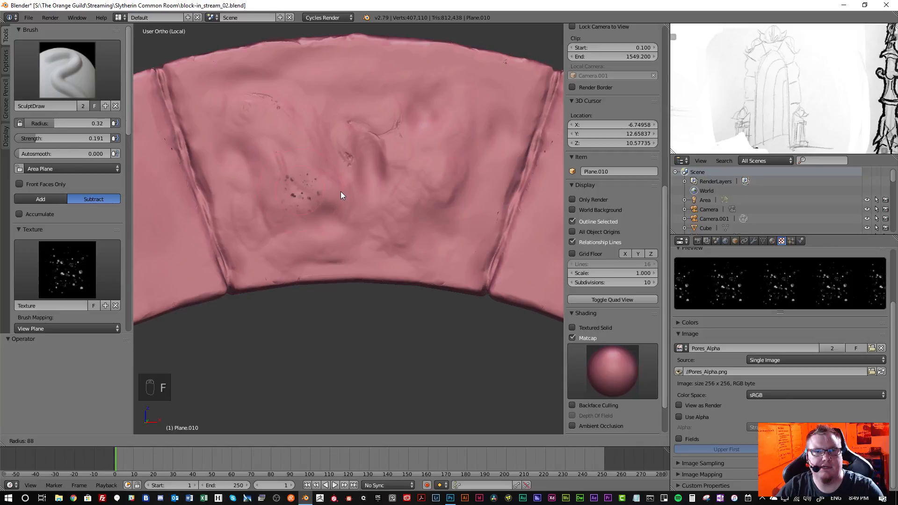
left_click(339, 192)
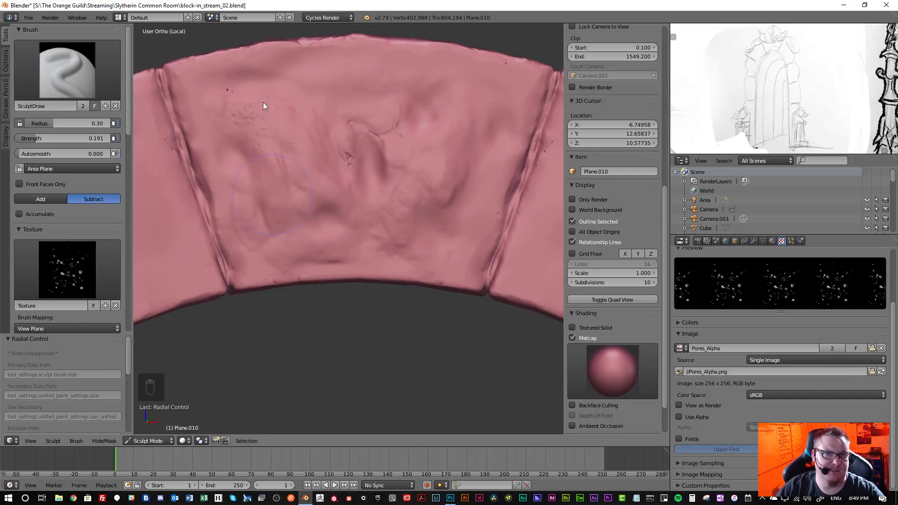
mouse_move(263, 102)
left_mouse_down()
mouse_move(302, 141)
mouse_move(337, 147)
left_mouse_up()
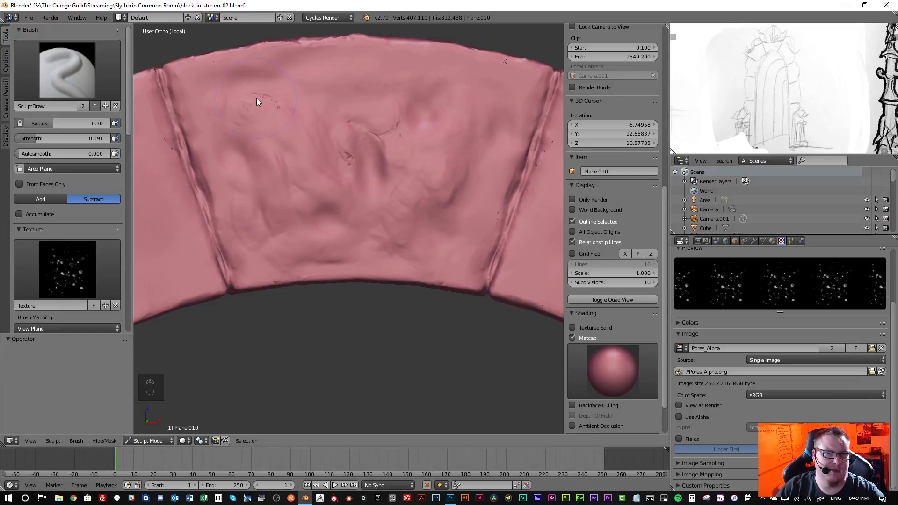
- Set the Dyntopo detail size to 1 px
scroll(53, 222, "down", 15)
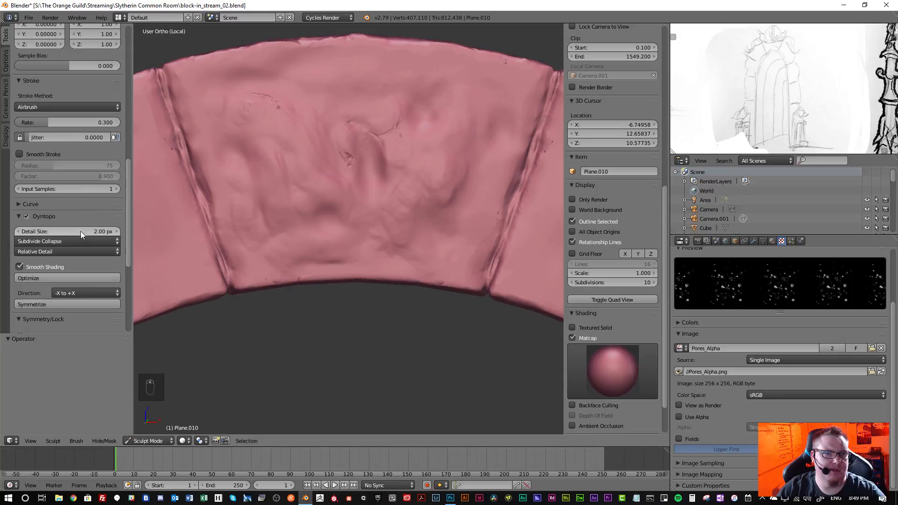
left_click(81, 232)
type("1")
key("Return")
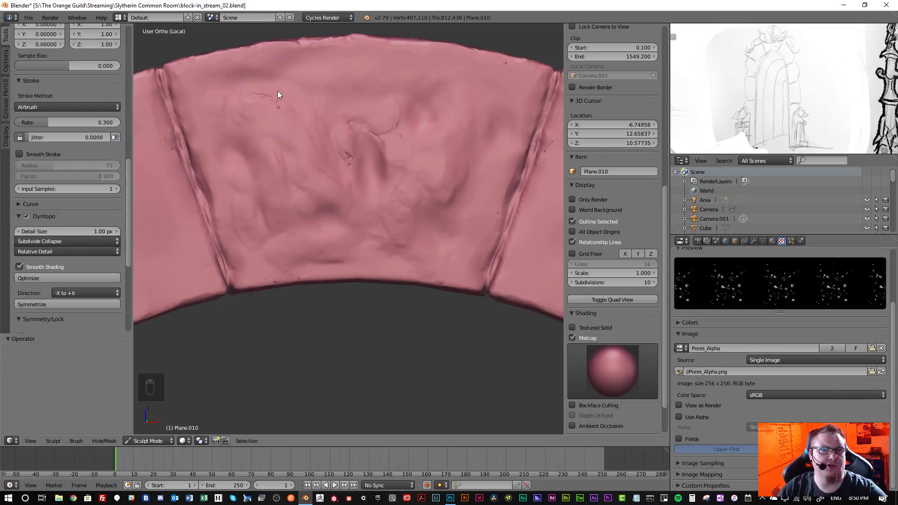
- Shrink the brush, try a small pore stroke on the keystone's upper left area and undo it
key("bracketleft")
key("bracketleft")
key("bracketleft")
key("bracketleft")
key("bracketleft")
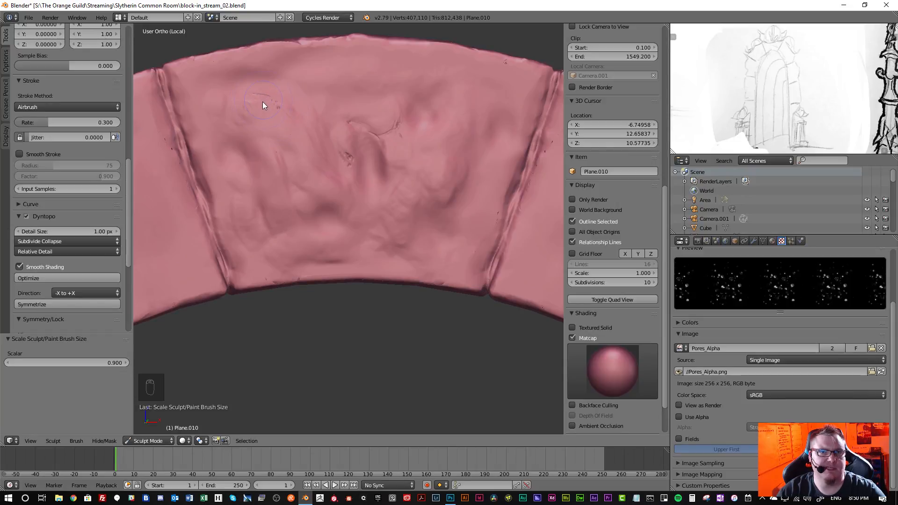
left_click_drag(261, 111, 262, 98)
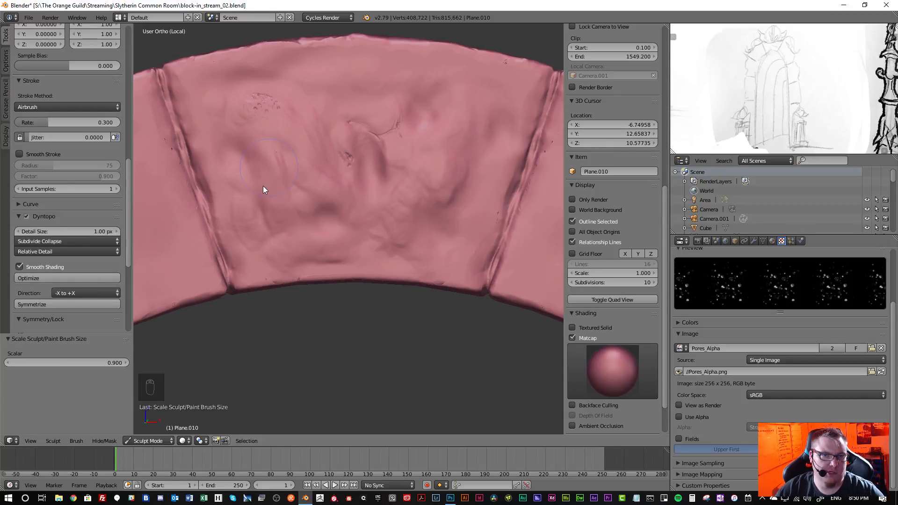
key("ctrl+z")
- Enlarge the brush to a radius of 0.38 and carve pore clusters into the keystone's lower left and lower right areas
key("bracketright")
key("bracketright")
key("bracketright")
key("bracketright")
key("bracketright")
key("bracketright")
key("bracketright")
key("bracketright")
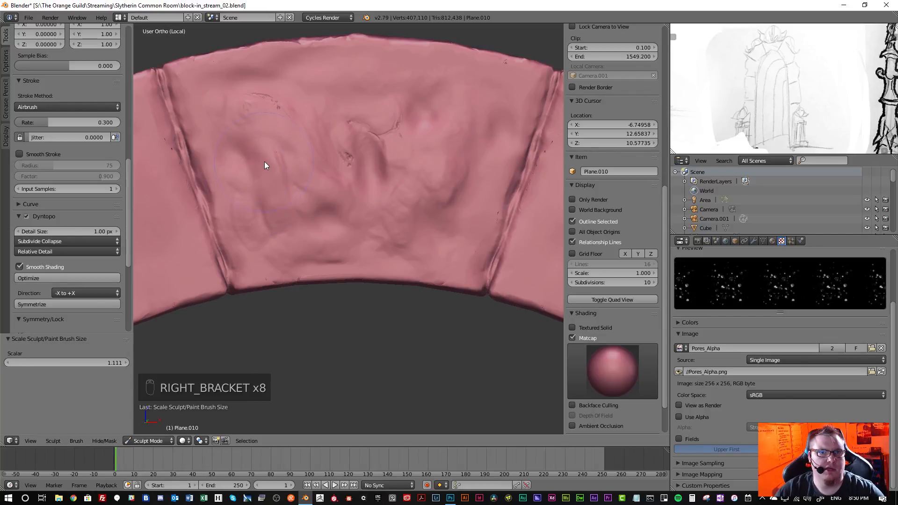
left_click(262, 189)
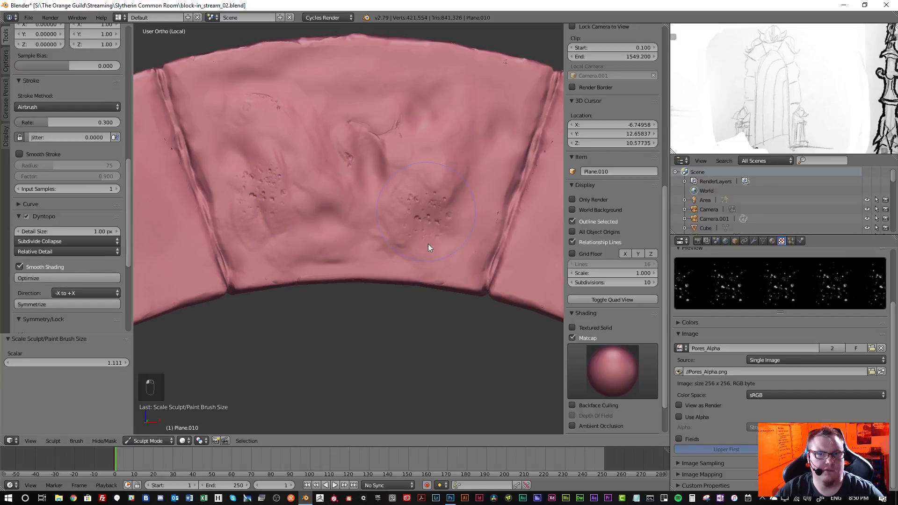
left_click(433, 220)
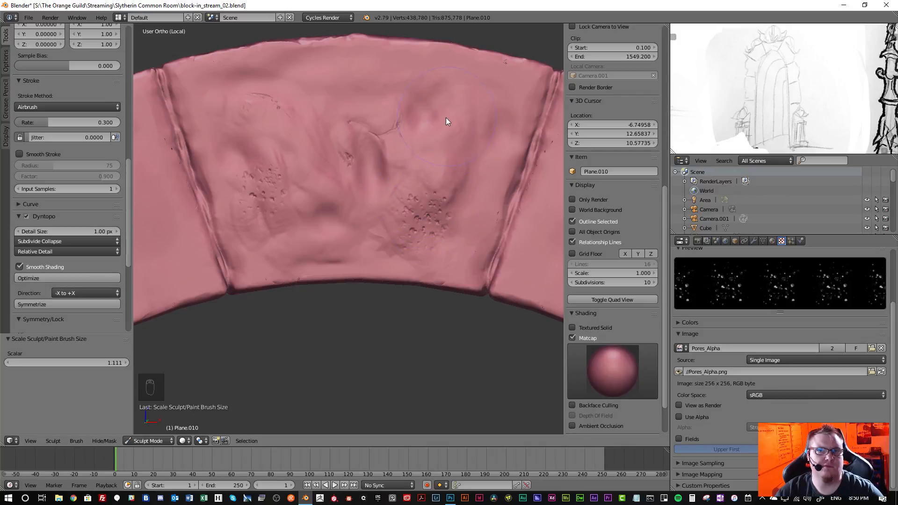
- Carve more pores into the keystone's upper right, lower left and upper left areas and towards its upper right corner
left_click_drag(433, 112, 419, 138)
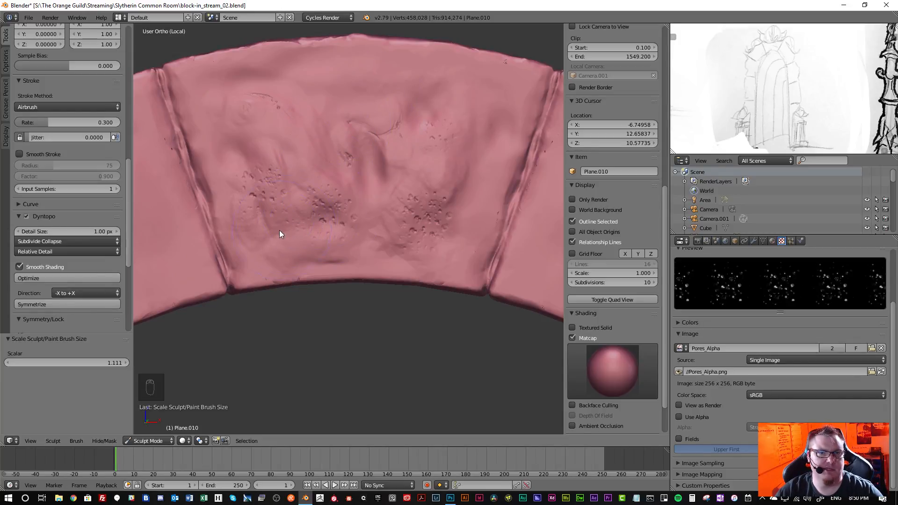
left_click_drag(284, 257, 305, 255)
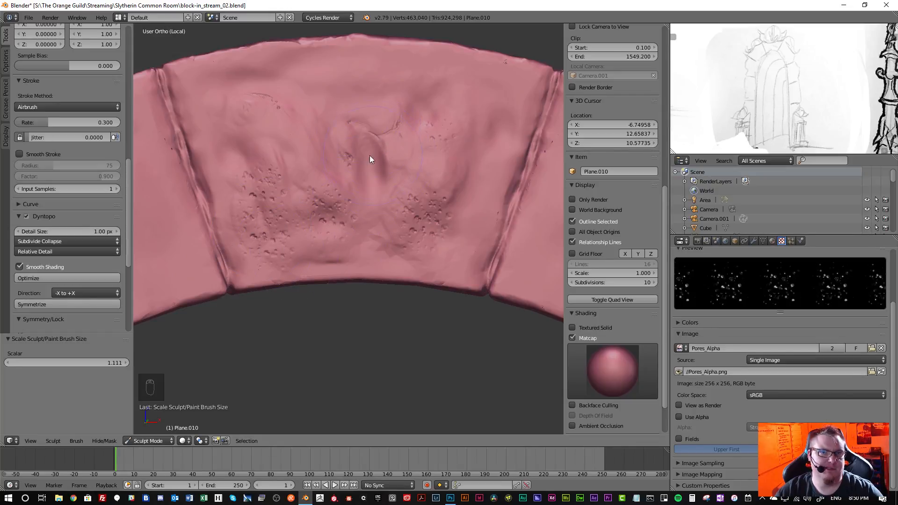
left_click_drag(262, 152, 270, 154)
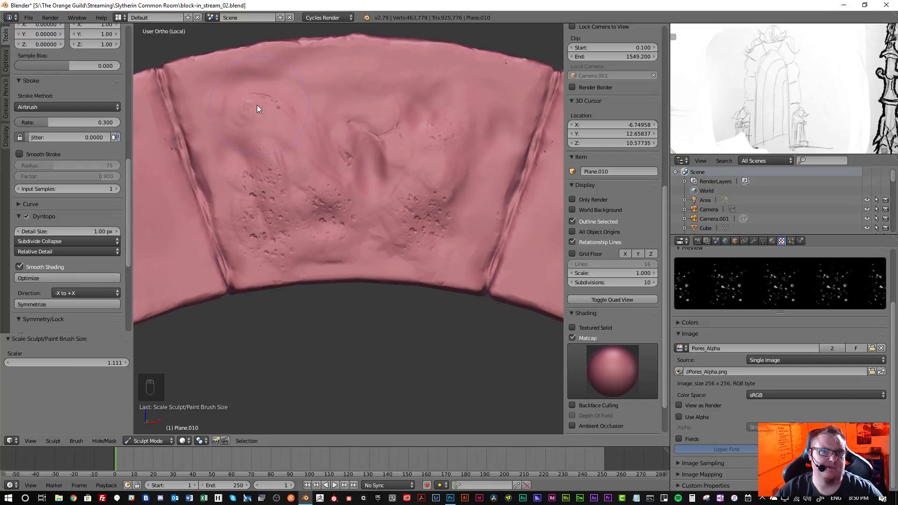
left_click_drag(257, 105, 243, 125)
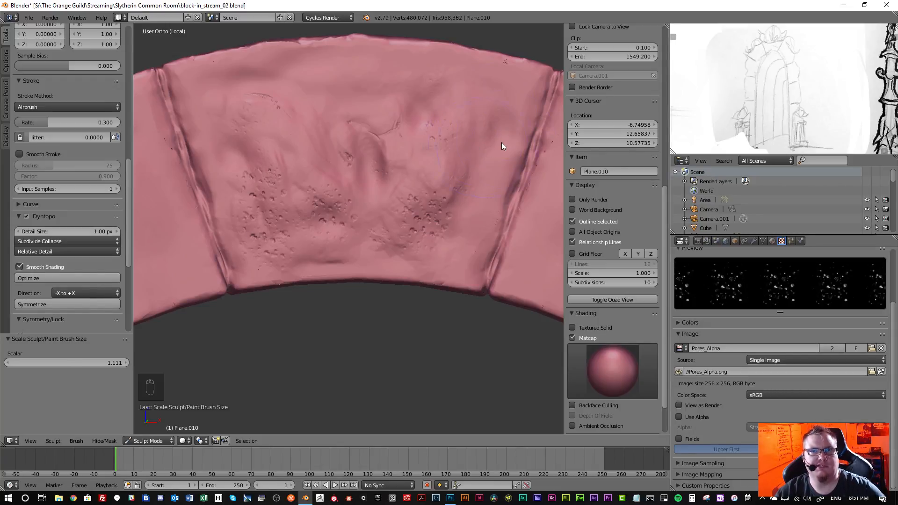
mouse_move(513, 70)
left_mouse_down()
mouse_move(488, 75)
mouse_move(474, 99)
left_mouse_up()
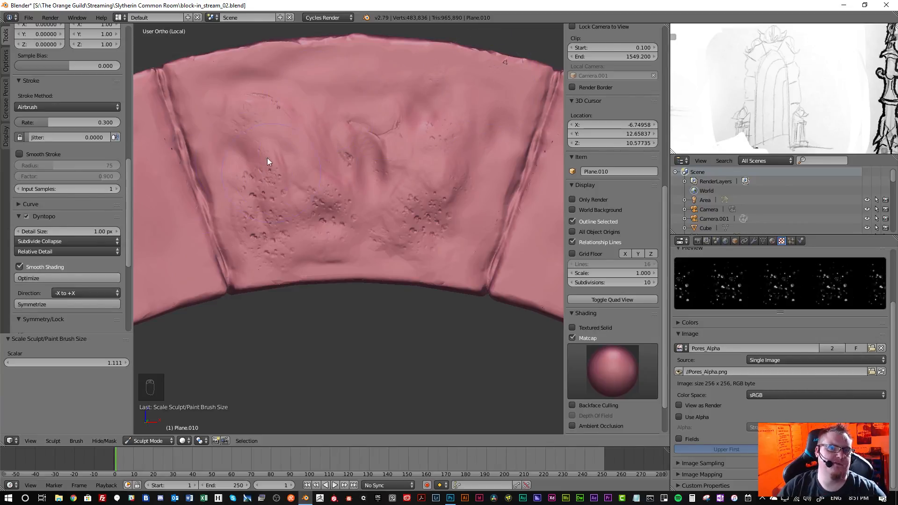
- Reduce the SculptDraw brush radius to 0.20, with the keystone's upper left corner in close, angled view
scroll(66, 193, "up", 7)
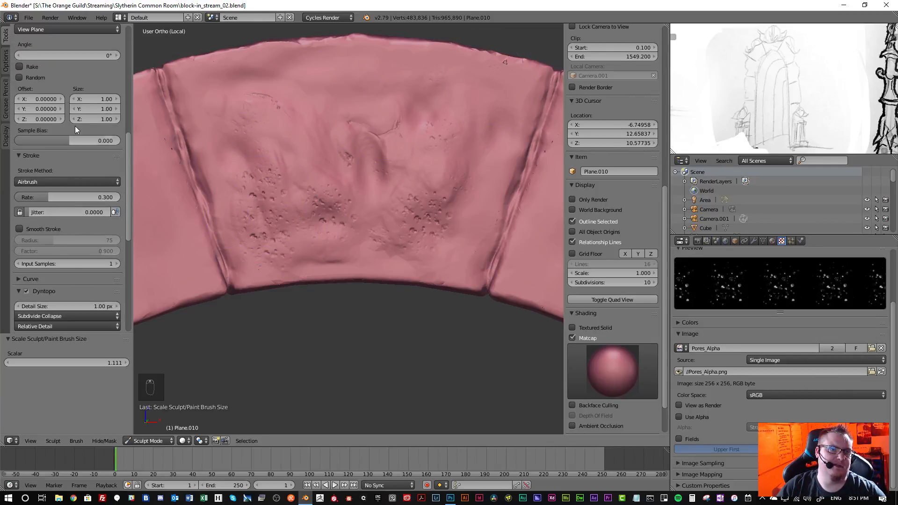
scroll(57, 88, "up", 4)
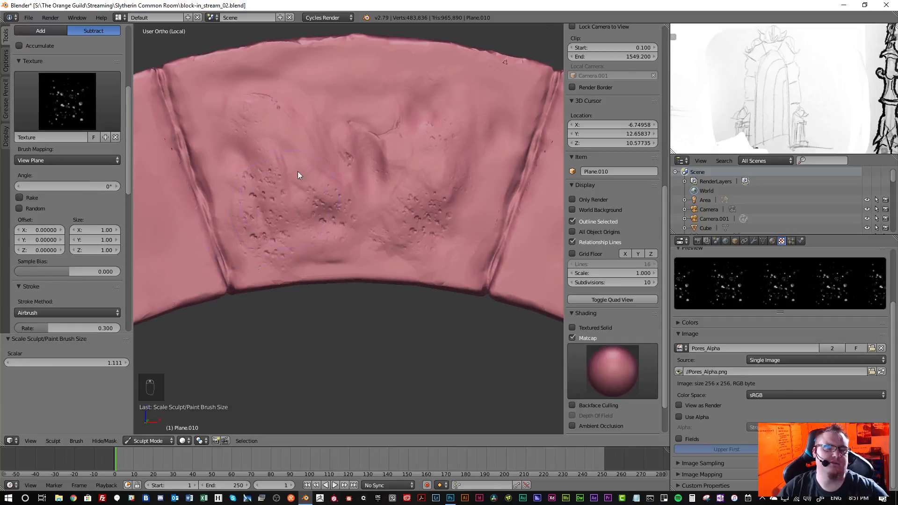
mouse_move(298, 172)
middle_mouse_down()
mouse_move(260, 176)
mouse_move(304, 166)
mouse_move(338, 202)
mouse_move(291, 183)
mouse_move(257, 194)
middle_mouse_up()
scroll(70, 115, "up", 9)
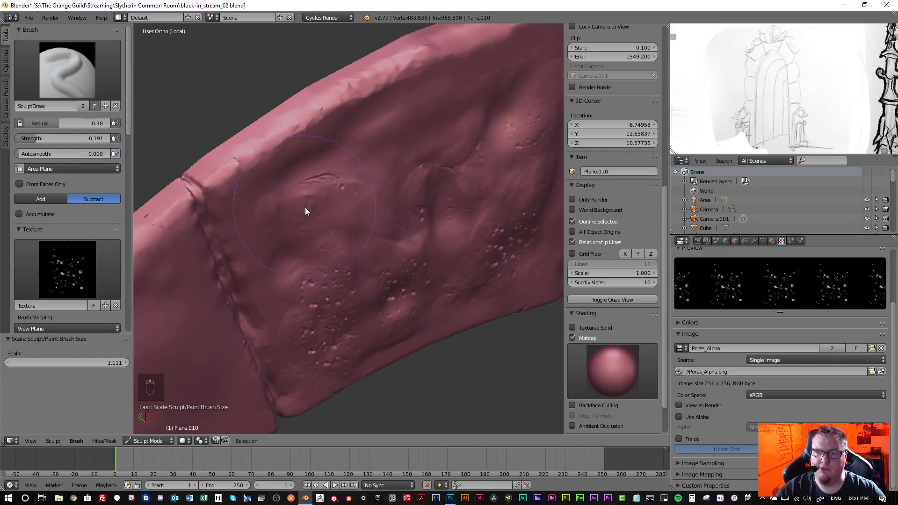
key("bracketleft")
key("bracketleft")
key("bracketleft")
key("bracketleft")
key("bracketleft")
key("bracketleft")
key("bracketleft")
key("bracketleft")
key("bracketleft")
key("bracketleft")
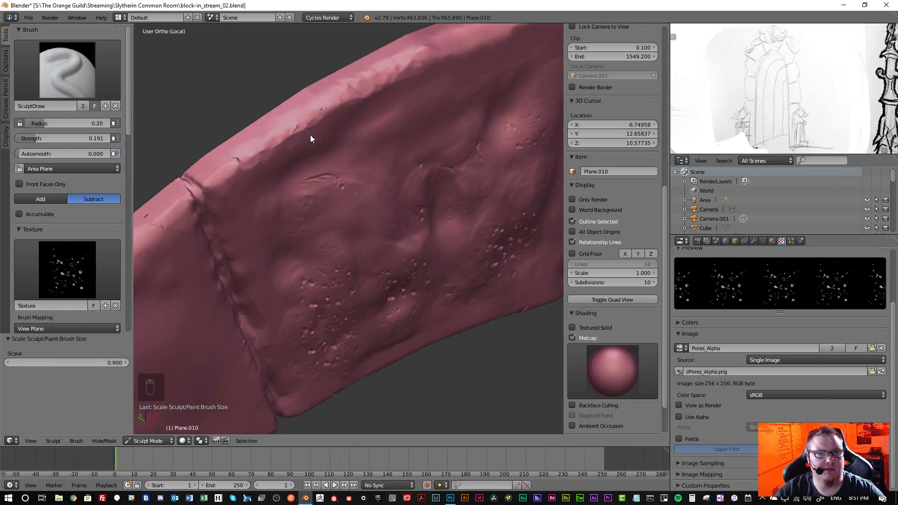
- Carve pores along the keystone's upper left edge, alternating between the SculptDraw and Smooth brushes
key("s")
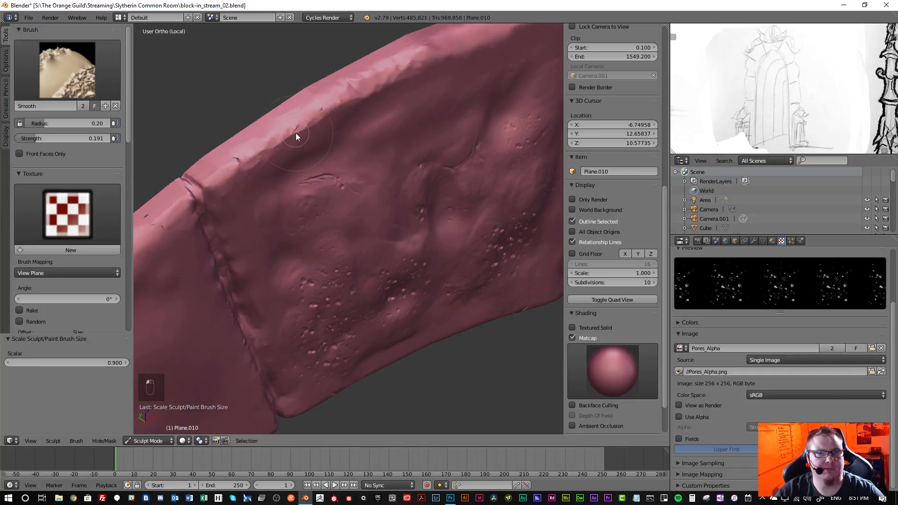
key("x")
key("s")
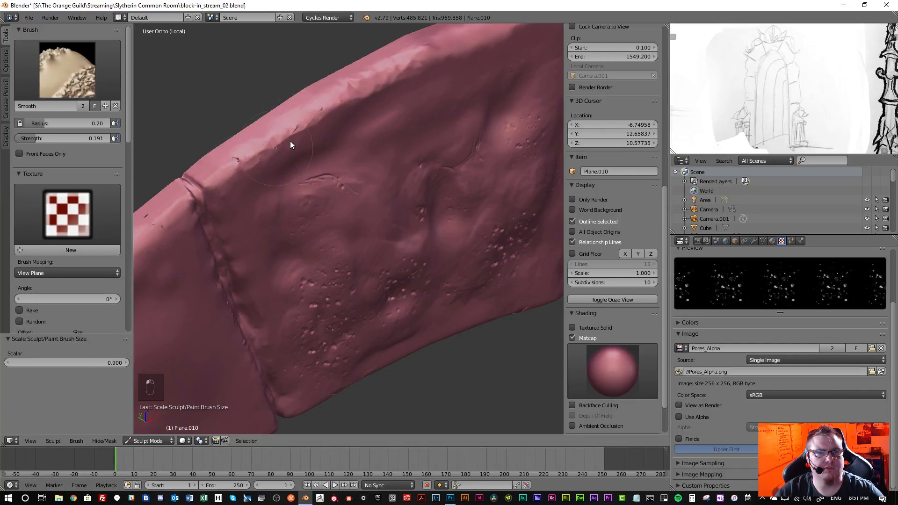
left_click_drag(290, 142, 305, 125, "shift")
mouse_move(246, 175)
left_mouse_down()
mouse_move(301, 131)
mouse_move(253, 176)
left_mouse_up()
key("s")
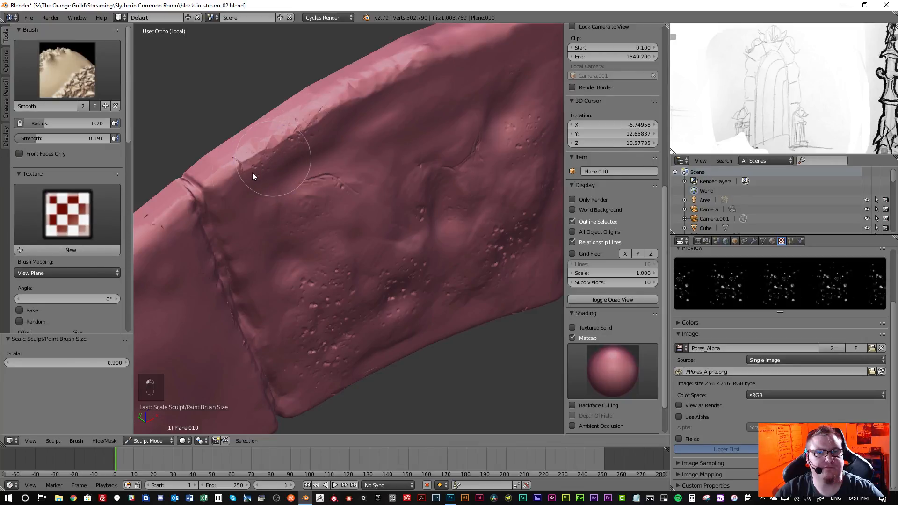
key("x")
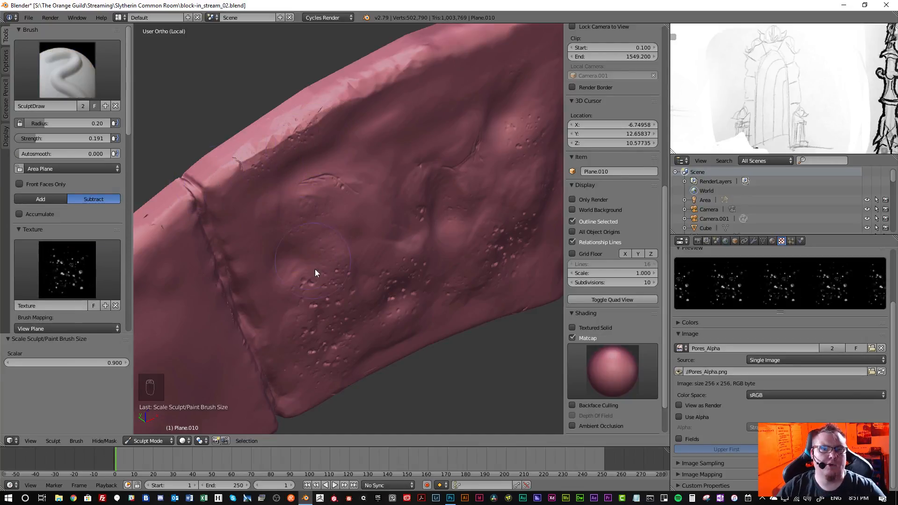
- Examine the mesh density around the pores at the keystone's upper left corner in wireframe
mouse_move(307, 257)
middle_mouse_down()
mouse_move(326, 254)
mouse_move(285, 224)
mouse_move(275, 230)
middle_mouse_up()
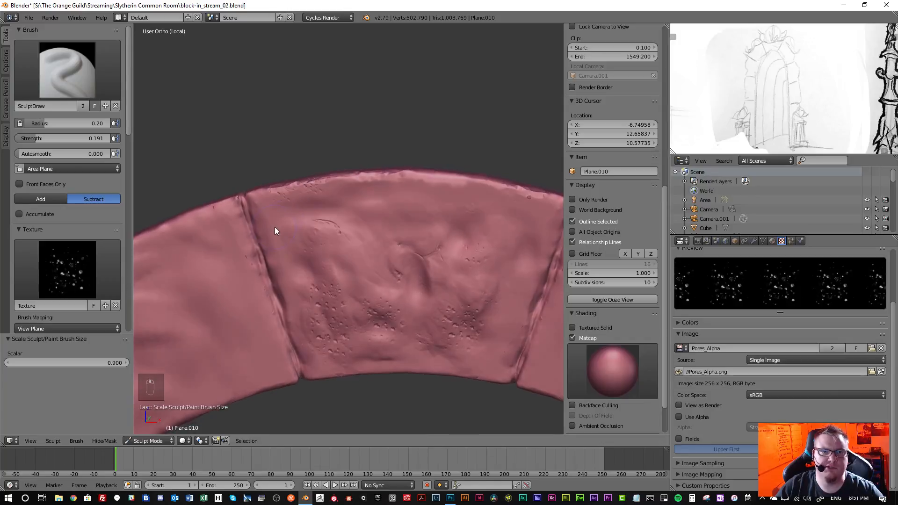
scroll(38, 258, "down", 15)
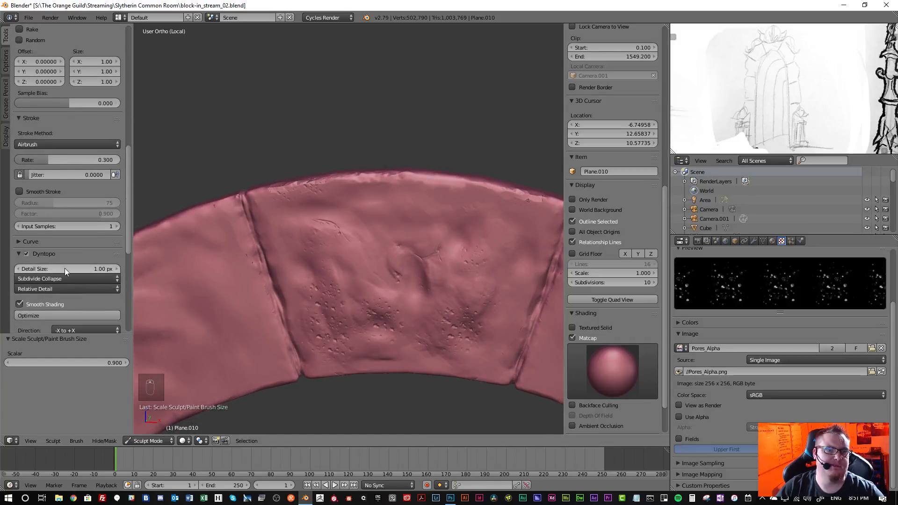
scroll(64, 269, "down", 1)
scroll(310, 228, "up", 6)
mouse_move(268, 201)
middle_mouse_down()
mouse_move(327, 218)
mouse_move(265, 198)
middle_mouse_up()
mouse_move(222, 154)
left_mouse_down("shift")
mouse_move(246, 139)
mouse_move(272, 148)
mouse_move(268, 155)
mouse_move(227, 175)
mouse_move(247, 141)
mouse_move(315, 112)
mouse_move(326, 80)
mouse_move(341, 77)
mouse_move(304, 95)
left_mouse_up("shift")
key("z")
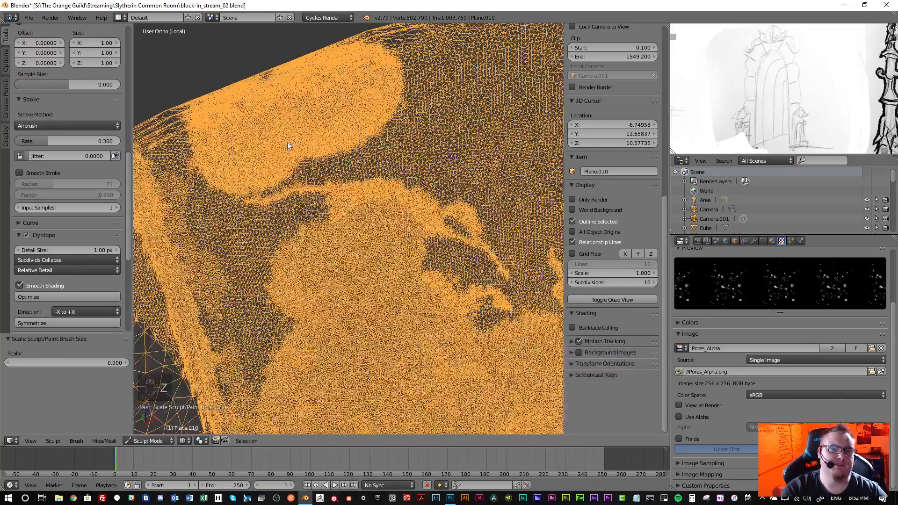
key("z")
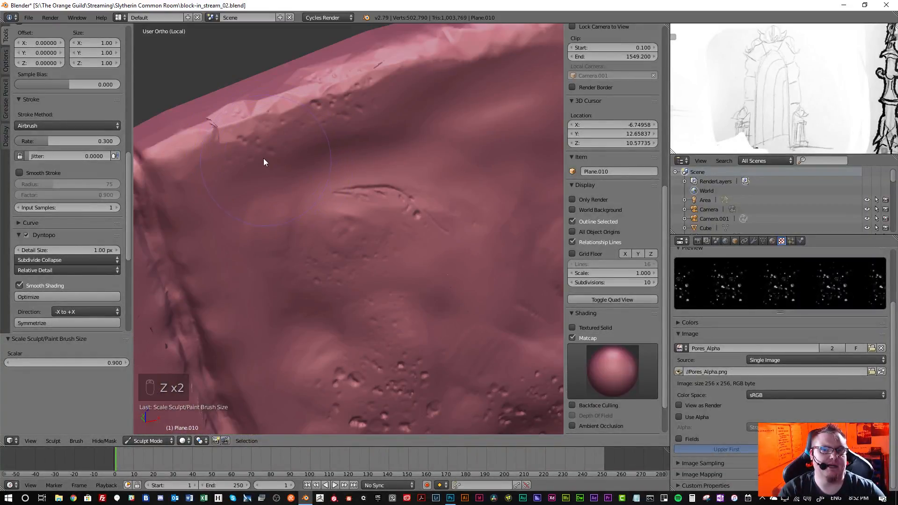
- Set the Dyntopo detail size to 3 px and smooth the pores along the keystone's upper left edge
scroll(86, 140, "up", 5)
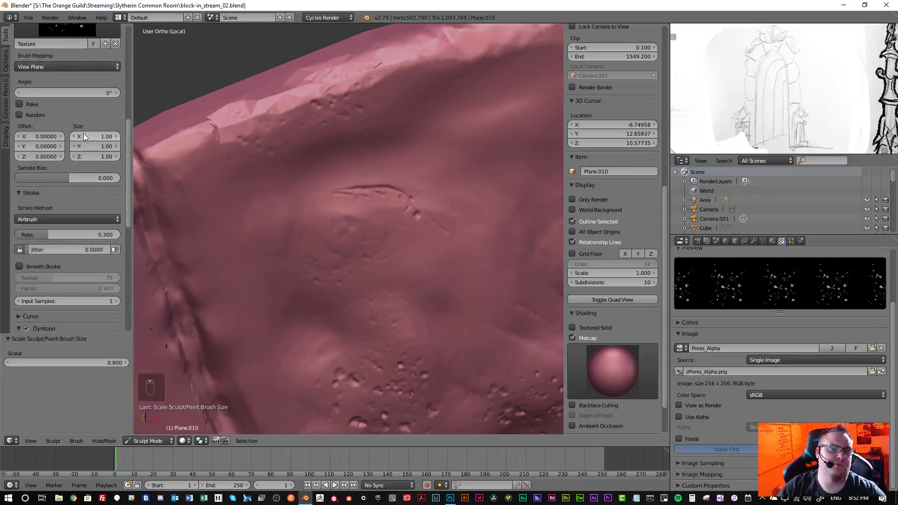
scroll(83, 136, "down", 6)
left_click(78, 232)
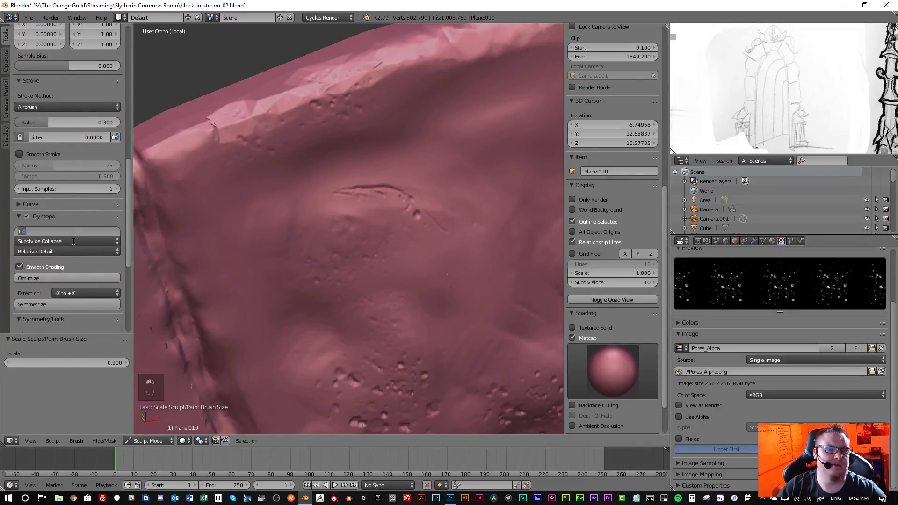
type("3")
key("Return")
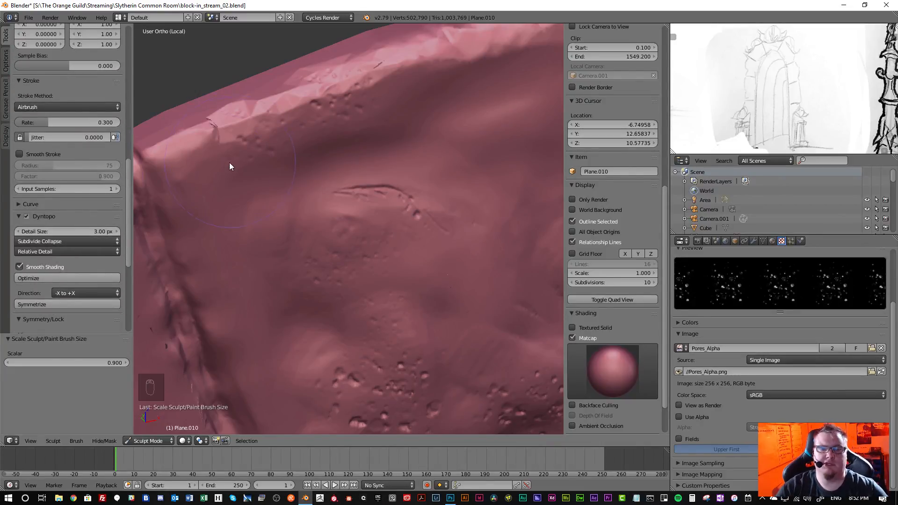
mouse_move(237, 150)
left_mouse_down("shift")
mouse_move(263, 148)
mouse_move(248, 144)
left_mouse_up("shift")
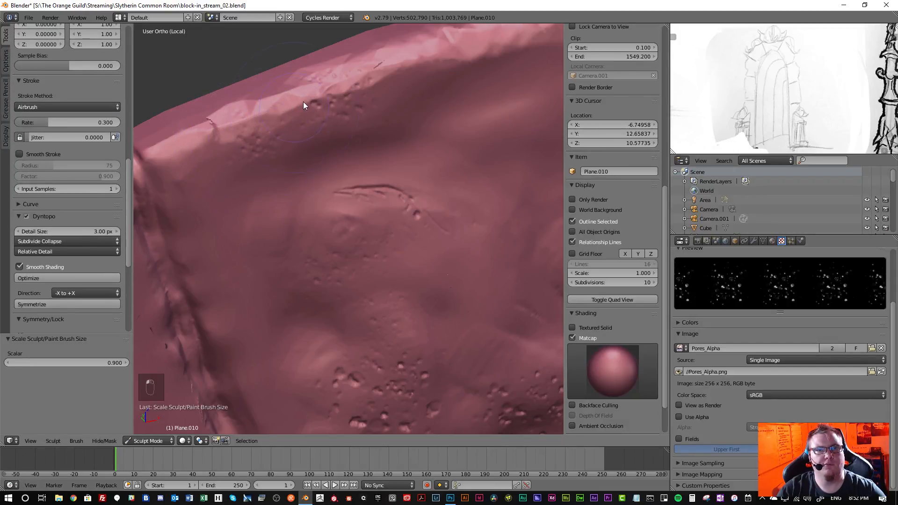
mouse_move(369, 84)
left_mouse_down("shift")
mouse_move(337, 111)
mouse_move(353, 100)
mouse_move(316, 112)
mouse_move(313, 102)
mouse_move(271, 135)
mouse_move(220, 145)
left_mouse_up("shift")
- Switch to the Flatten/Contrast brush and flatten the pored patch below the keystone's upper left edge
scroll(62, 109, "up", 15)
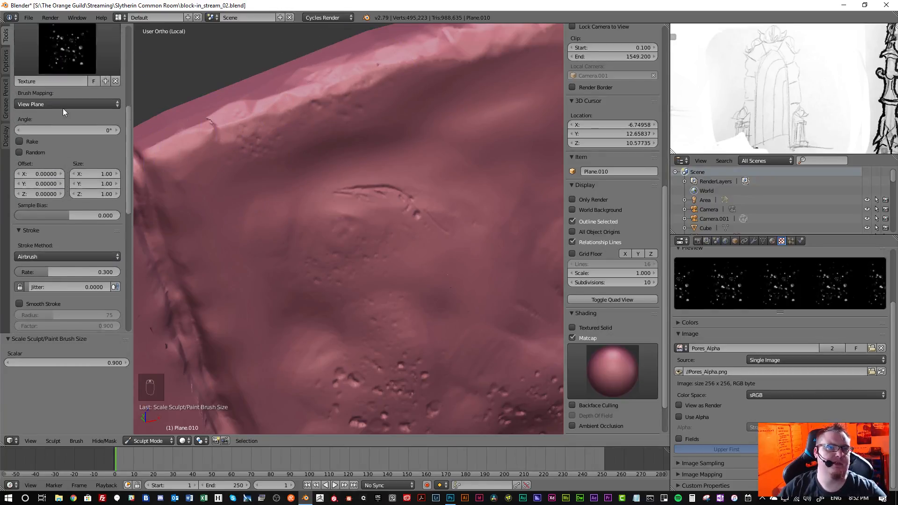
left_click(58, 66)
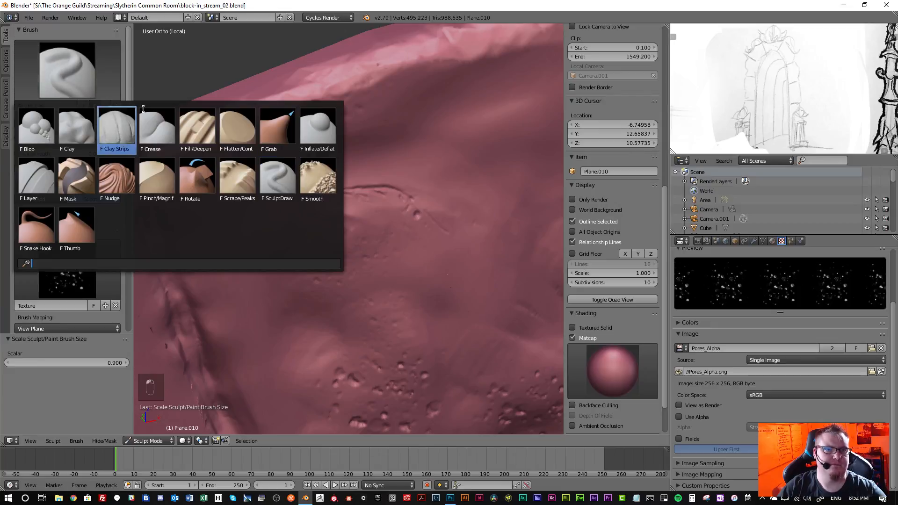
left_click(242, 124)
scroll(79, 187, "down", 5)
scroll(68, 245, "down", 13)
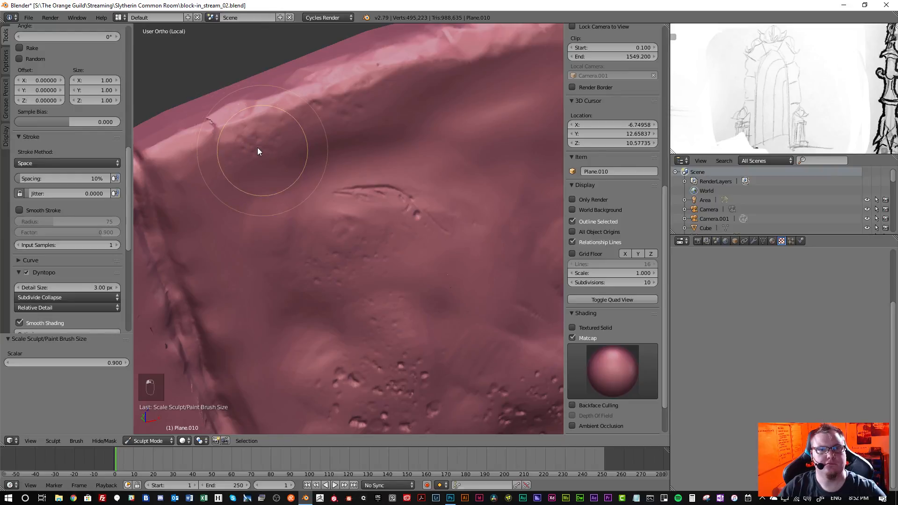
mouse_move(258, 150)
left_mouse_down()
mouse_move(333, 105)
mouse_move(296, 114)
mouse_move(229, 161)
left_mouse_up()
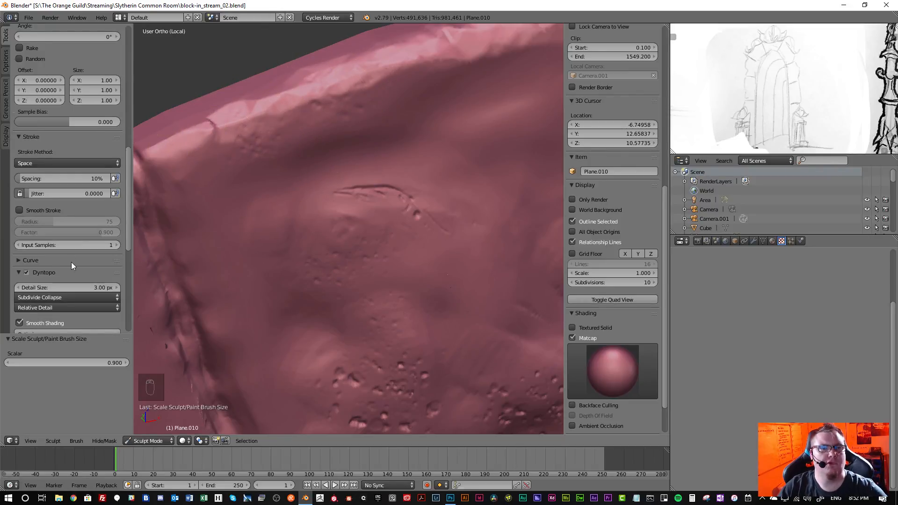
- Set the Dyntopo detail size to 6 px and flatten the pores beneath the keystone's upper left edge
scroll(69, 234, "down", 5)
double_click(64, 191)
type("6")
key("Return")
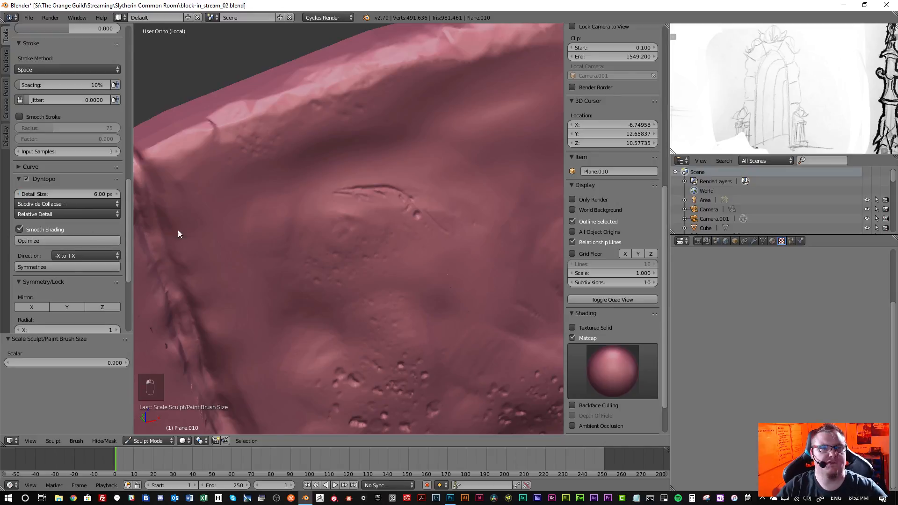
mouse_move(259, 151)
left_mouse_down()
mouse_move(367, 93)
mouse_move(299, 165)
left_mouse_up()
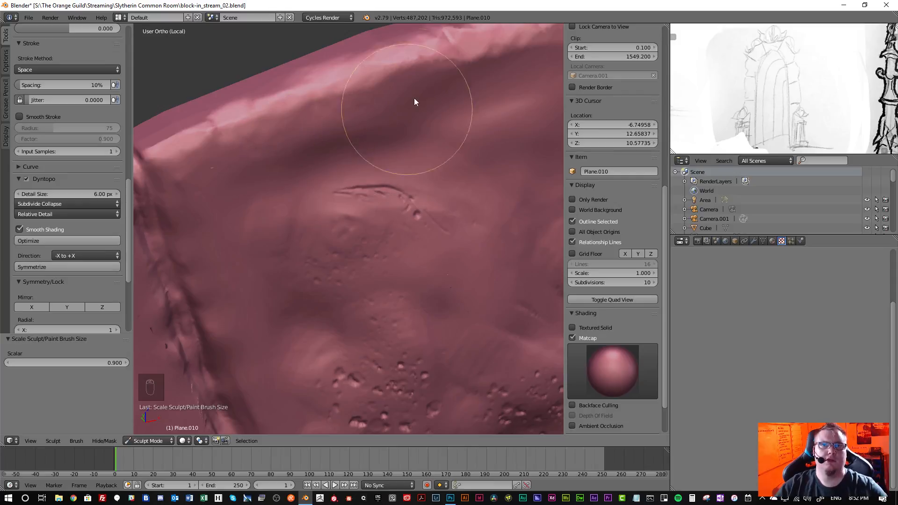
- Flatten the top rim of the keystone beside its left joint
scroll(414, 95, "down", 3)
middle_click_drag(421, 97, 412, 134)
scroll(280, 120, "up", 3)
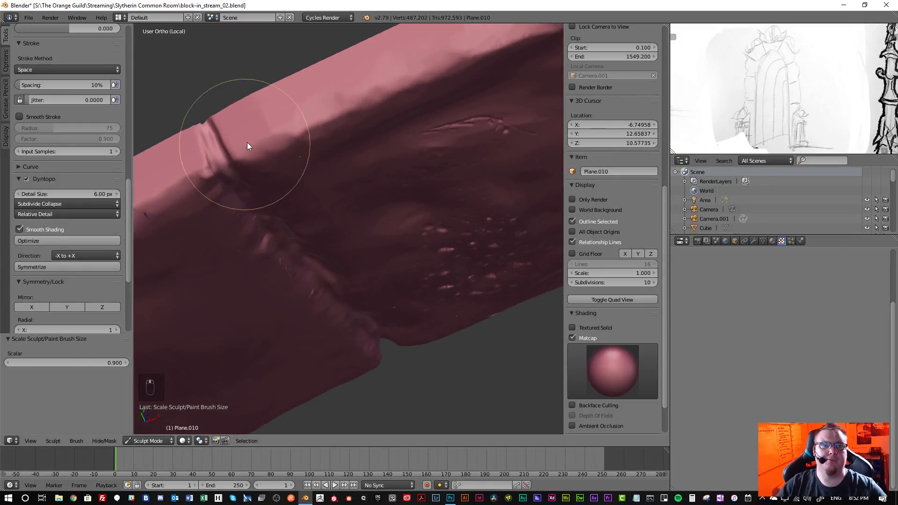
mouse_move(279, 124)
left_mouse_down()
mouse_move(269, 123)
mouse_move(310, 146)
left_mouse_up()
scroll(318, 164, "down", 2)
middle_click_drag(327, 186, 323, 136)
- Switch from Flatten/Contrast to the Clay Strips sculpting brush
scroll(31, 100, "up", 5)
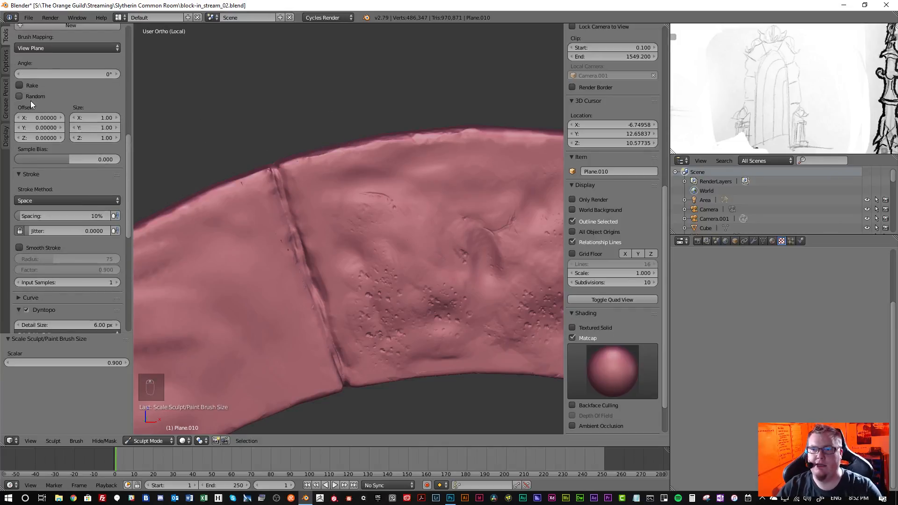
scroll(65, 115, "up", 5)
scroll(70, 123, "up", 5)
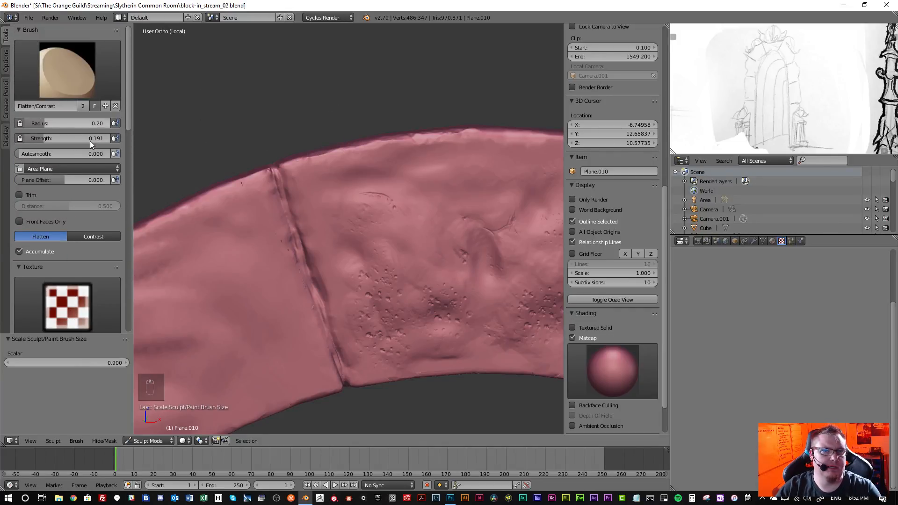
mouse_move(443, 252)
middle_mouse_down()
mouse_move(255, 182)
mouse_move(305, 173)
middle_mouse_up()
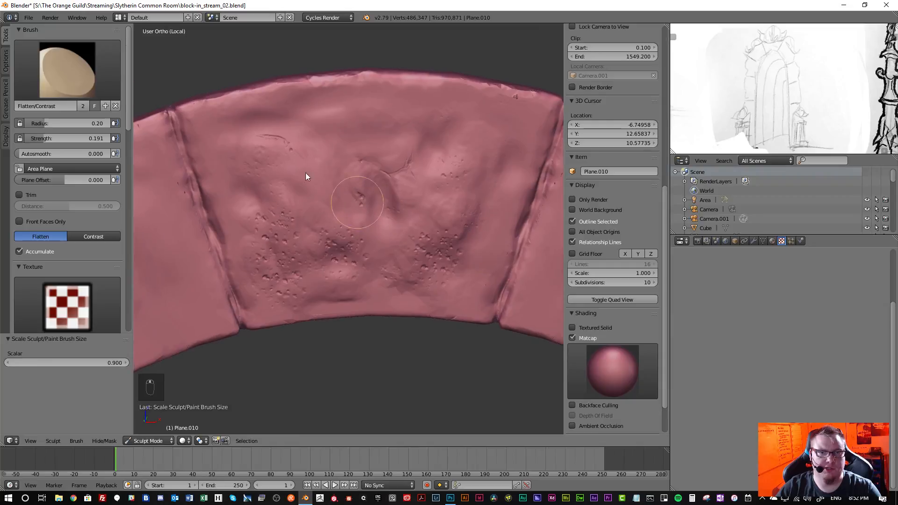
left_click(74, 70)
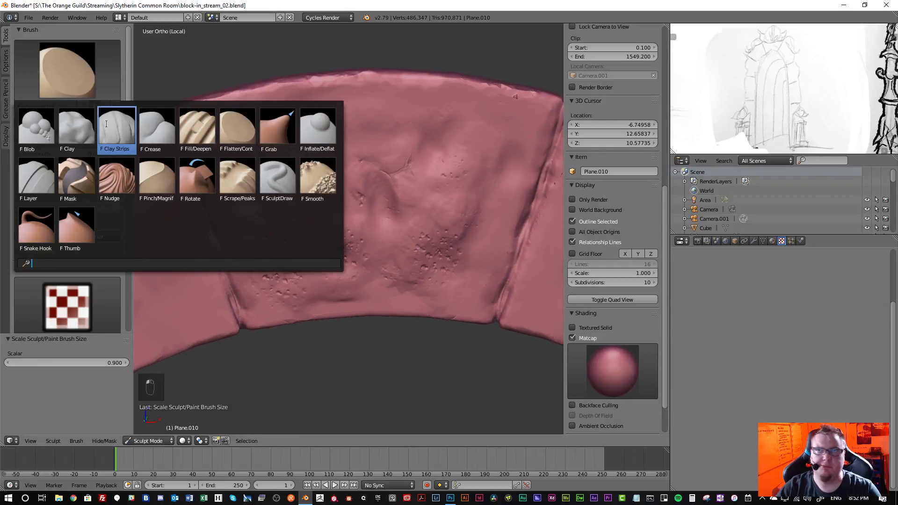
left_click(121, 136)
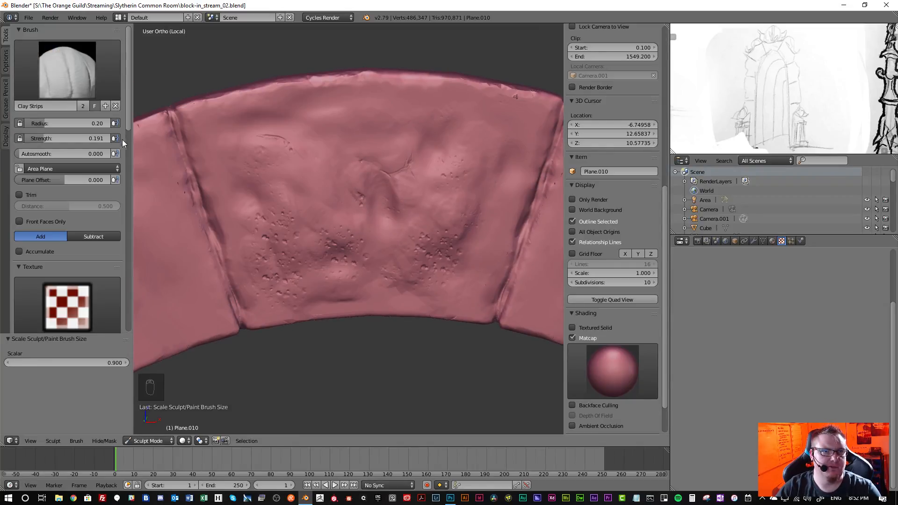
- Frame the keystone's upper left corner and reduce the Clay Strips radius to 0.08
mouse_move(278, 174)
middle_mouse_down()
mouse_move(345, 188)
mouse_move(388, 230)
middle_mouse_up()
scroll(349, 192, "up", 1)
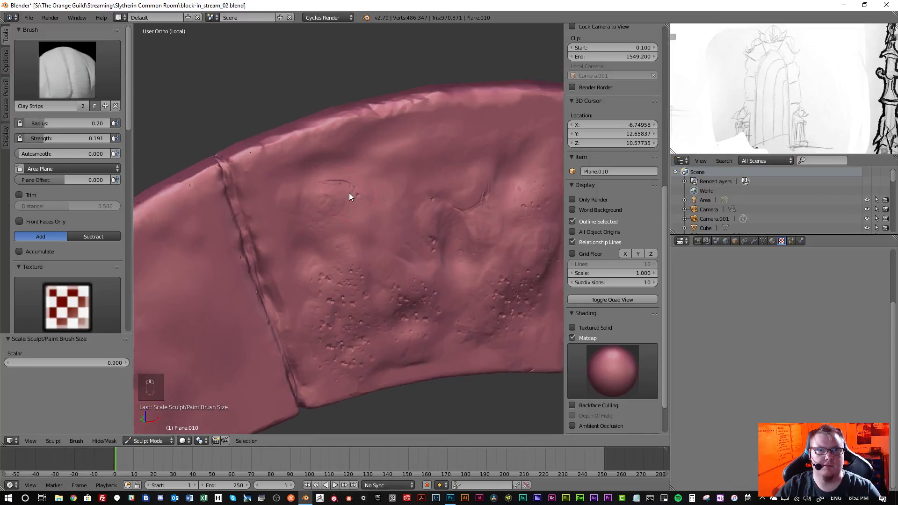
scroll(349, 193, "up", 2)
middle_click_drag(379, 194, 399, 205)
mouse_move(237, 189)
middle_mouse_down()
mouse_move(352, 226)
mouse_move(362, 210)
middle_mouse_up()
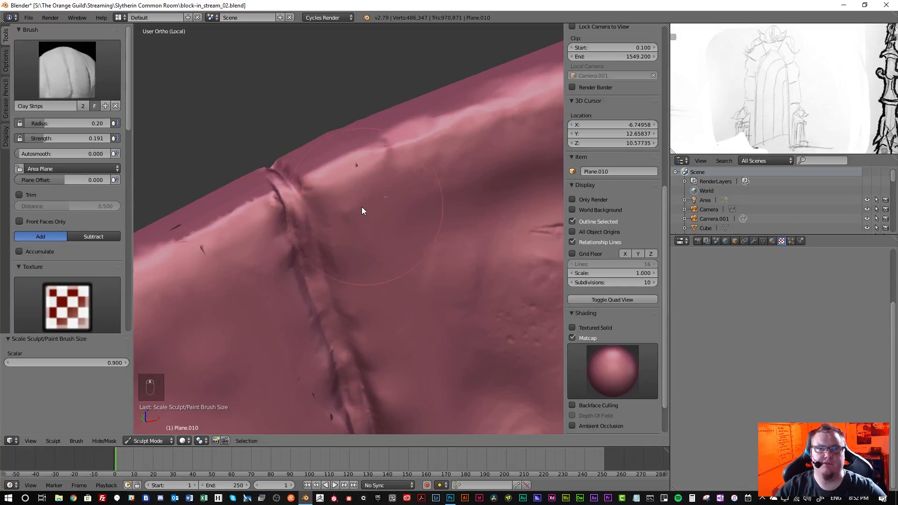
key("bracketleft")
key("bracketleft")
key("bracketleft")
key("bracketleft")
key("bracketleft")
key("bracketleft")
key("bracketleft")
key("bracketleft")
key("bracketleft")
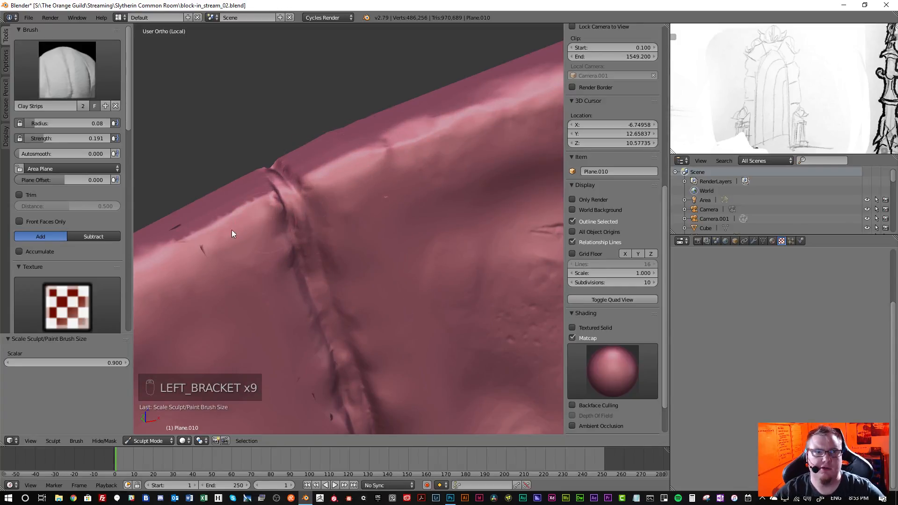
- Set the Dyntopo detail size to 3 px and stroke Clay Strips onto the face beside the left joint
scroll(94, 244, "down", 10)
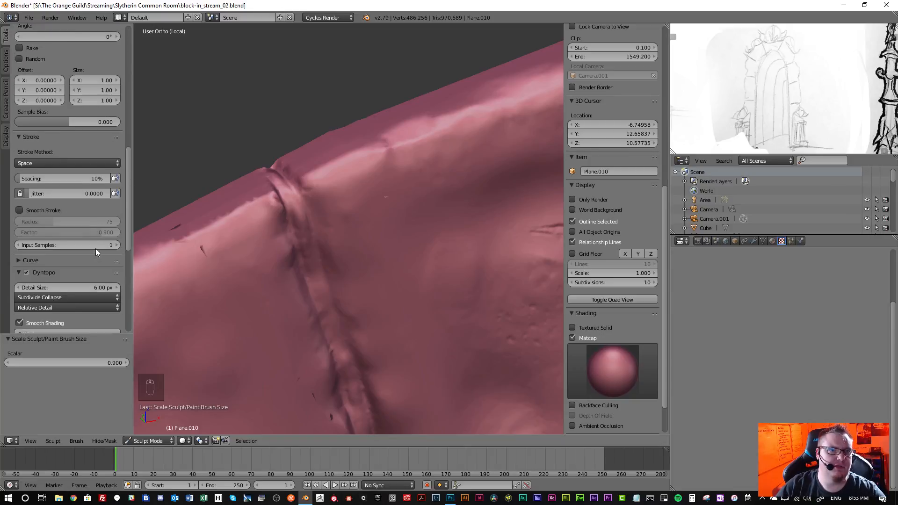
scroll(95, 248, "down", 5)
left_click(86, 193)
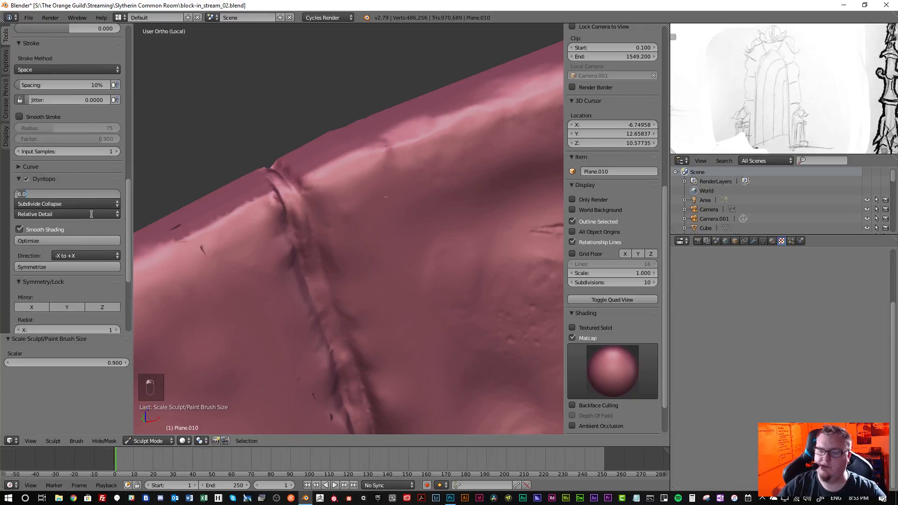
type("3")
key("Return")
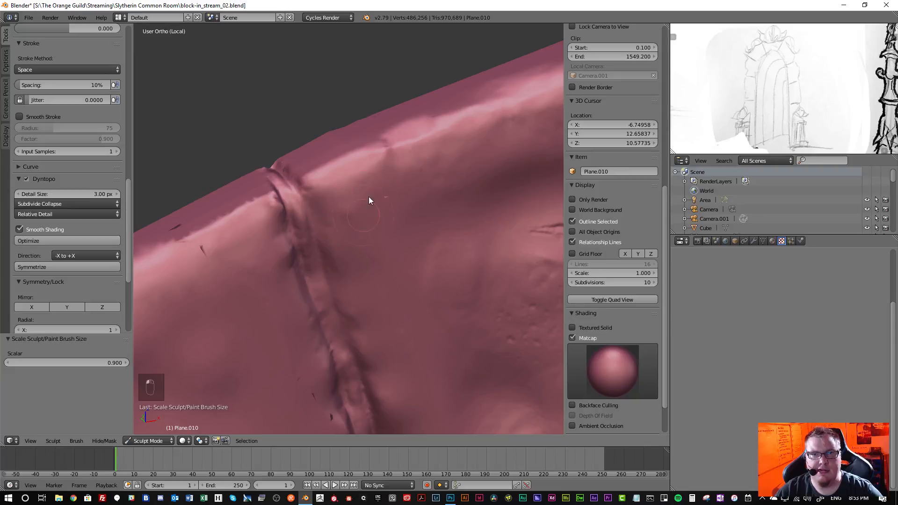
left_click_drag(361, 241, 371, 267)
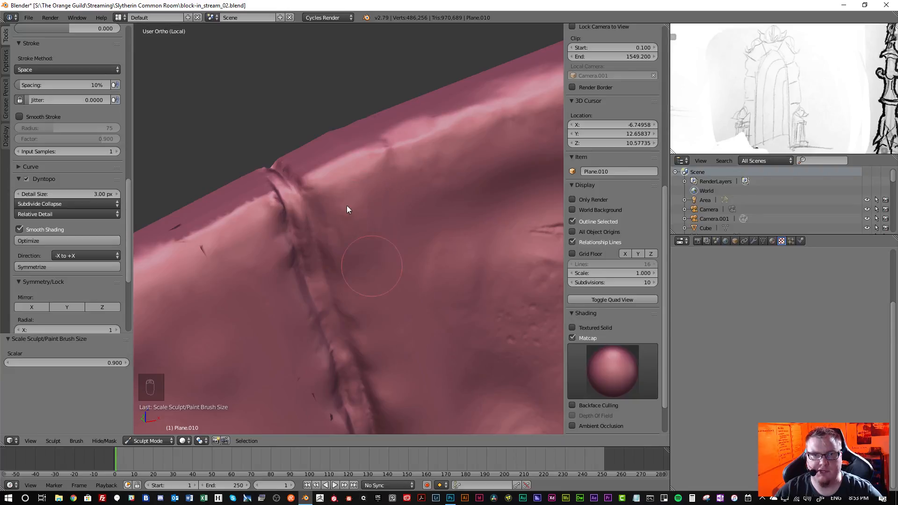
- Raise the Clay Strips strength to 0.700 and build up swirling relief beside the keystone's left joint
scroll(72, 181, "up", 5)
scroll(72, 178, "up", 14)
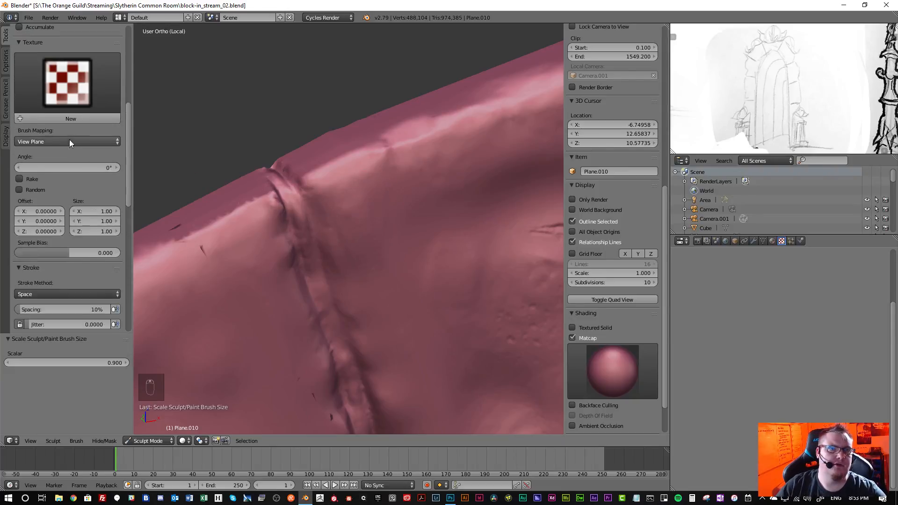
left_click_drag(78, 143, 116, 155)
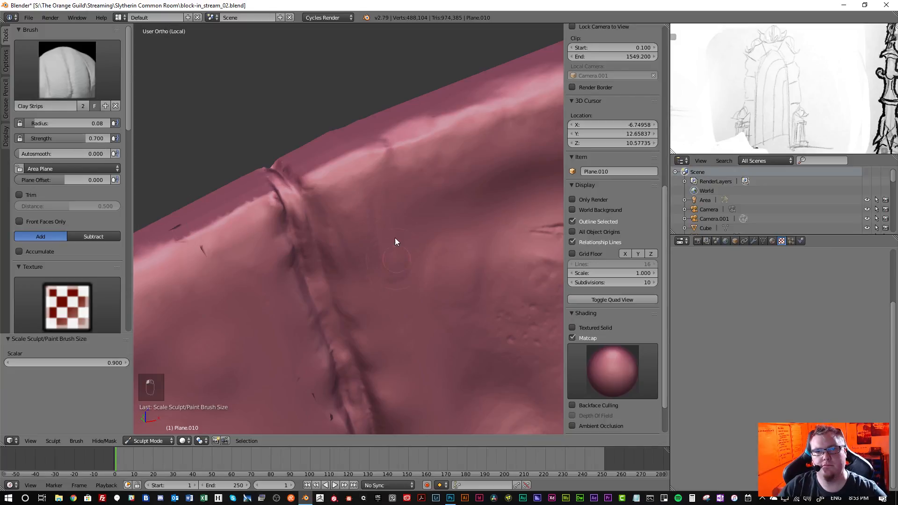
mouse_move(404, 294)
left_mouse_down()
mouse_move(386, 279)
mouse_move(397, 324)
left_mouse_up()
mouse_move(400, 294)
middle_mouse_down()
mouse_move(421, 261)
mouse_move(435, 283)
mouse_move(438, 244)
middle_mouse_up()
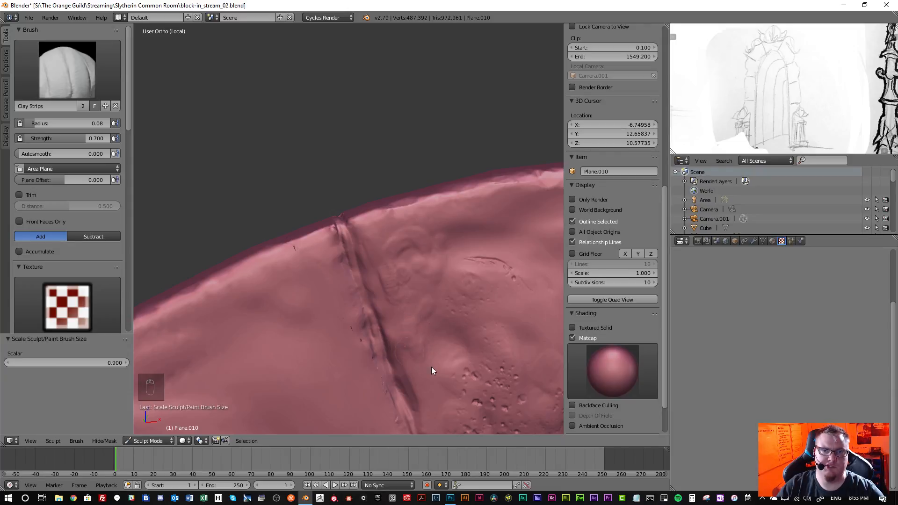
- Build up uneven Clay Strips relief beneath the keystone's upper left edge and soften it with smoothing strokes
scroll(431, 367, "down", 2)
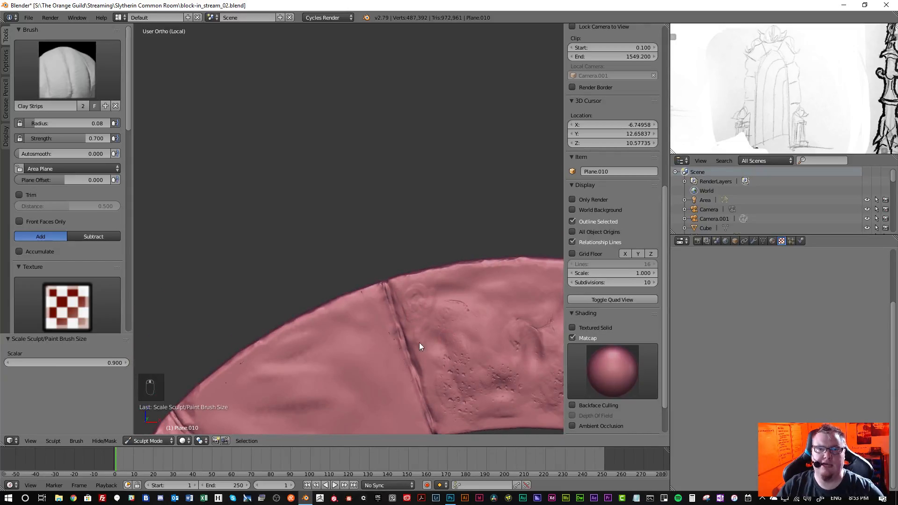
middle_click_drag(464, 323, 327, 257, "shift")
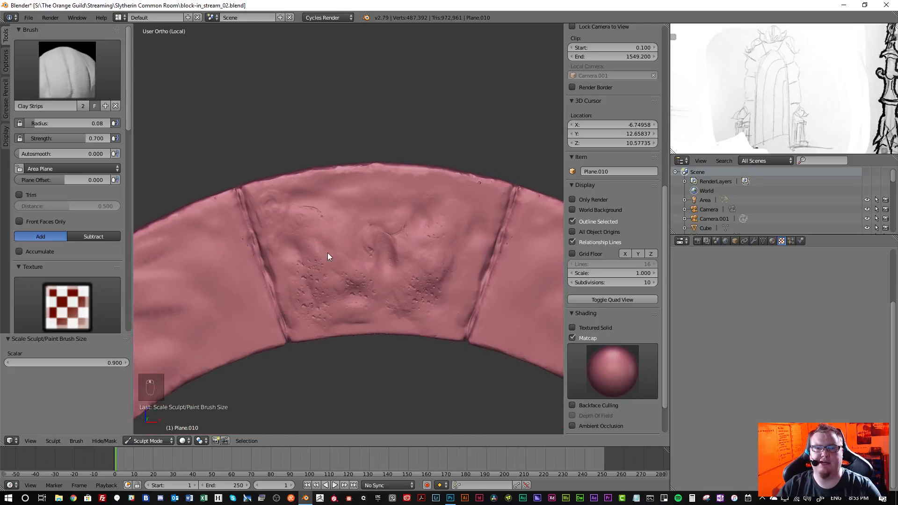
scroll(368, 257, "down", 3)
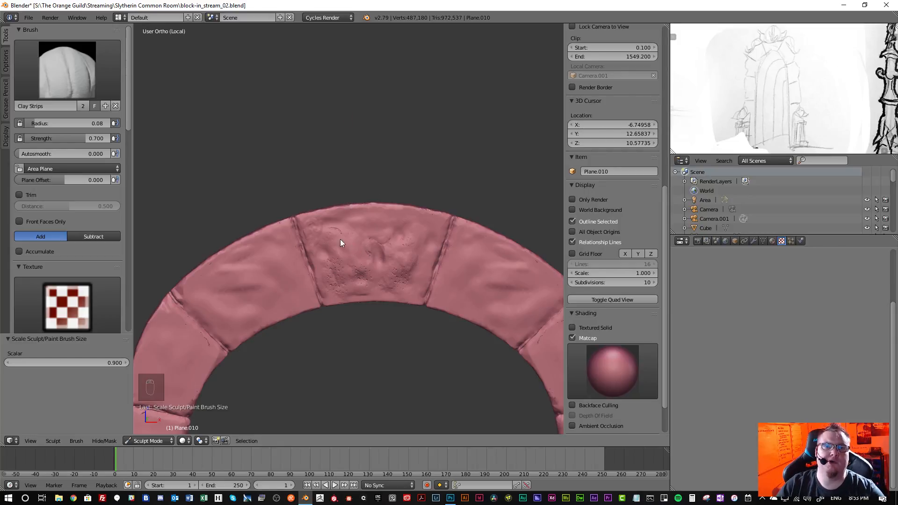
scroll(339, 248, "up", 2)
scroll(270, 246, "up", 2)
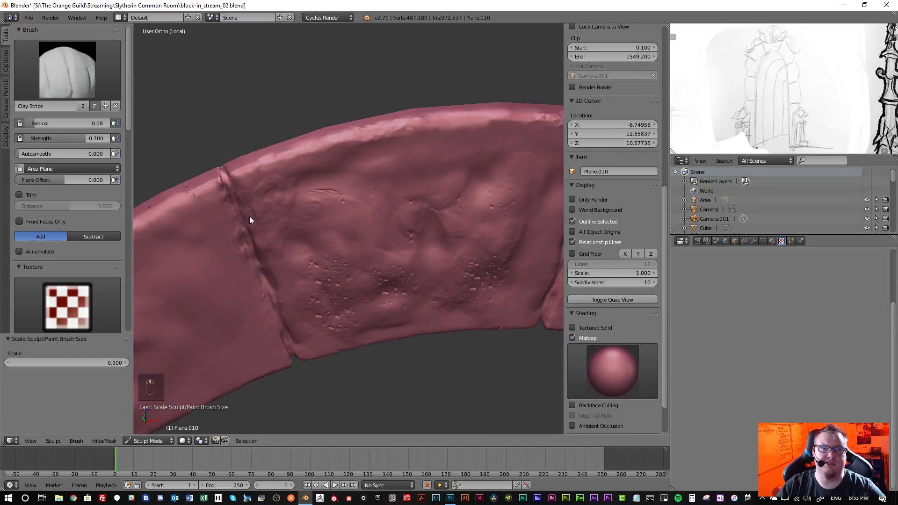
scroll(281, 222, "up", 3)
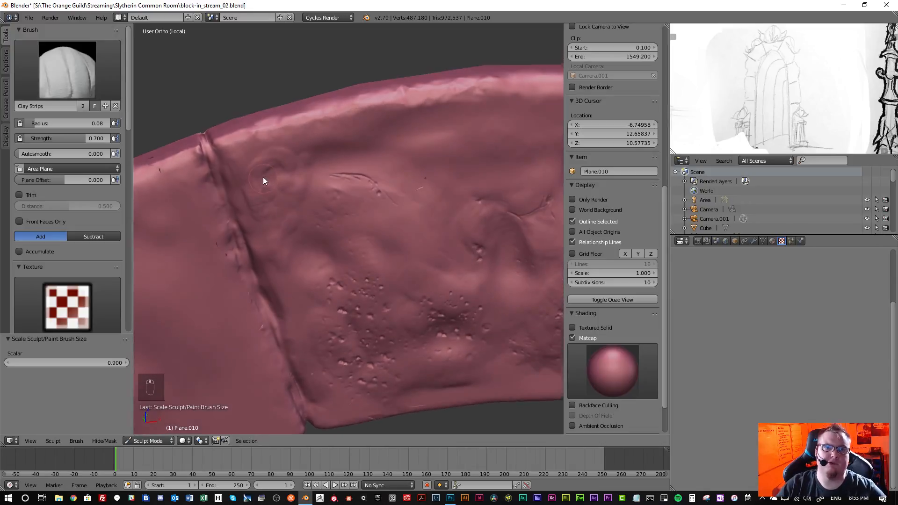
scroll(257, 163, "up", 2)
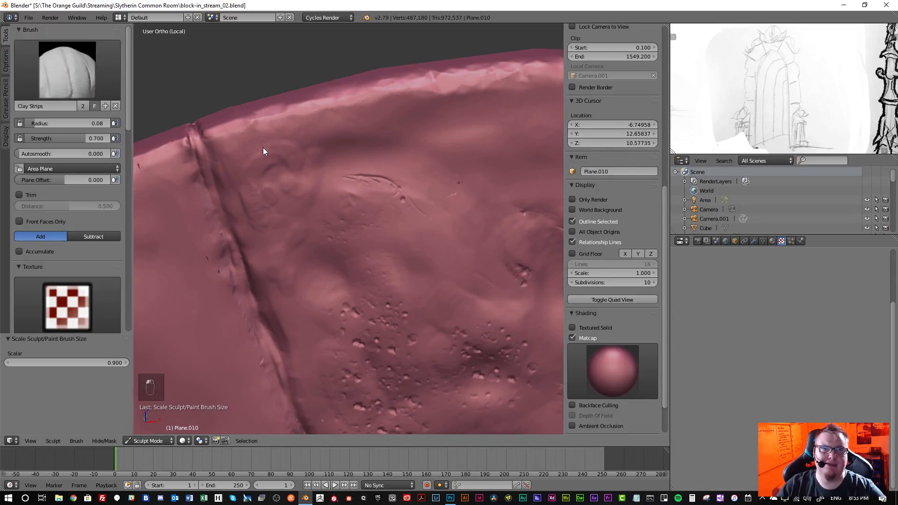
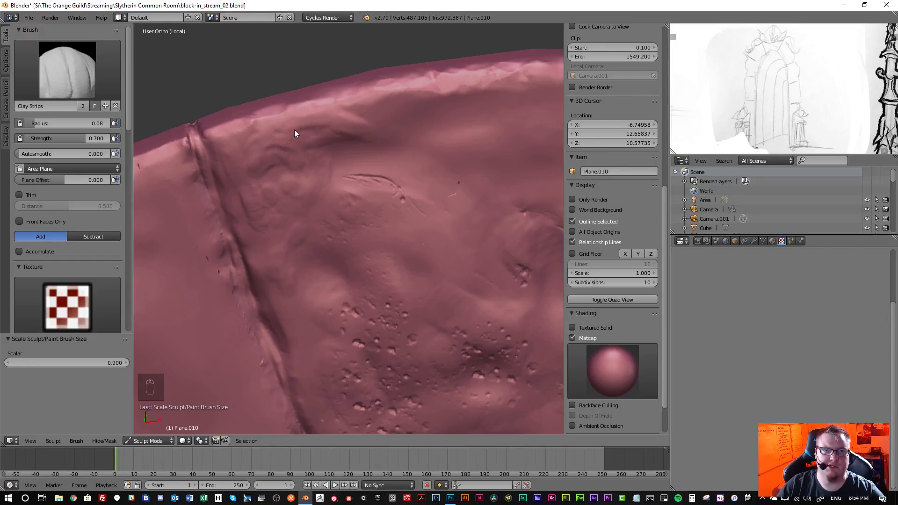
mouse_move(288, 163)
left_mouse_down("shift")
mouse_move(279, 147)
mouse_move(303, 162)
left_mouse_up("shift")
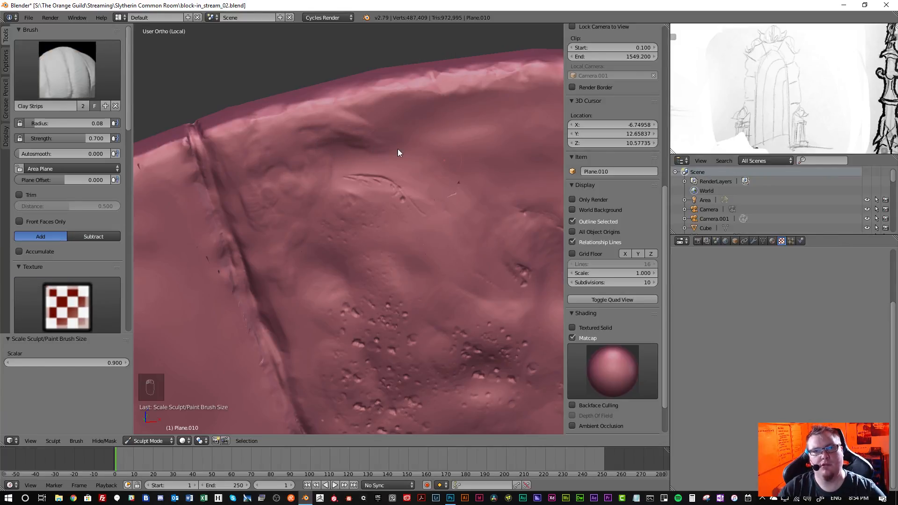
left_click_drag(398, 149, 429, 133)
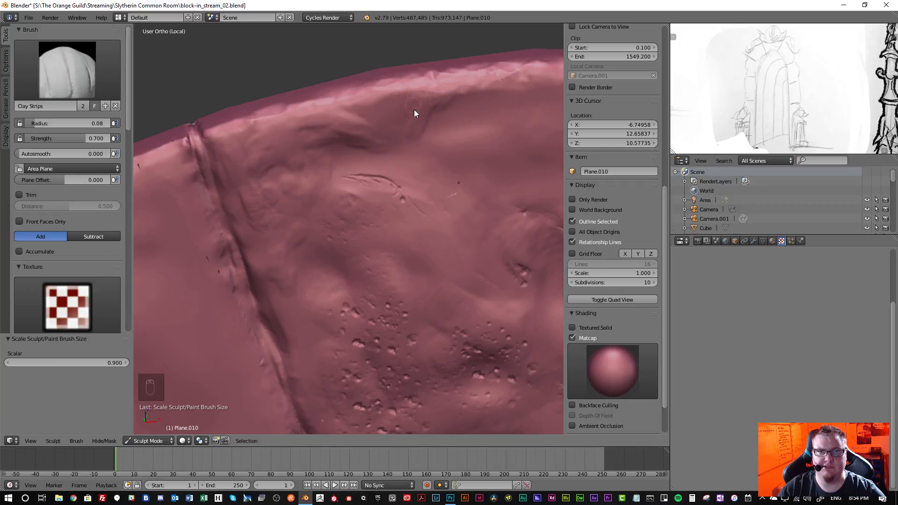
mouse_move(412, 130)
left_mouse_down("shift")
mouse_move(424, 103)
mouse_move(421, 125)
left_mouse_up("shift")
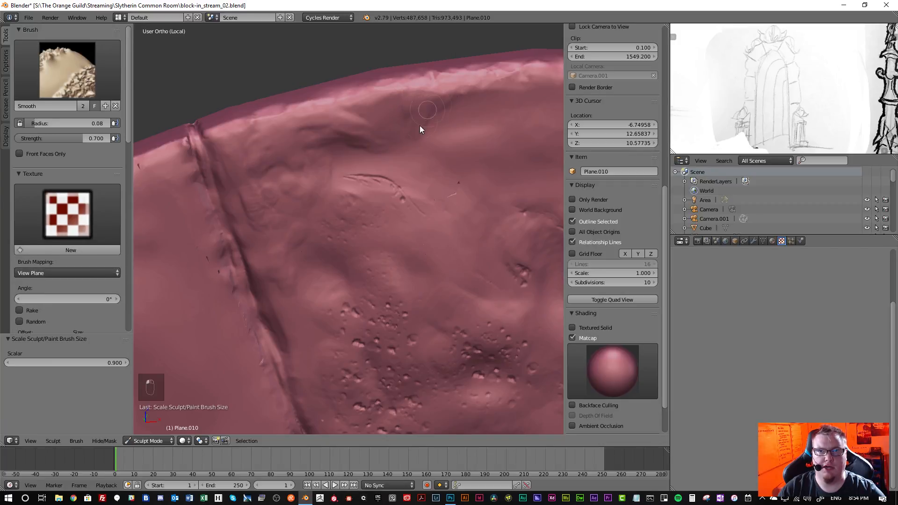
- Switch to the Crease brush and carve short subtracting creases into the relief near the keystone's upper left edge
left_click(67, 70)
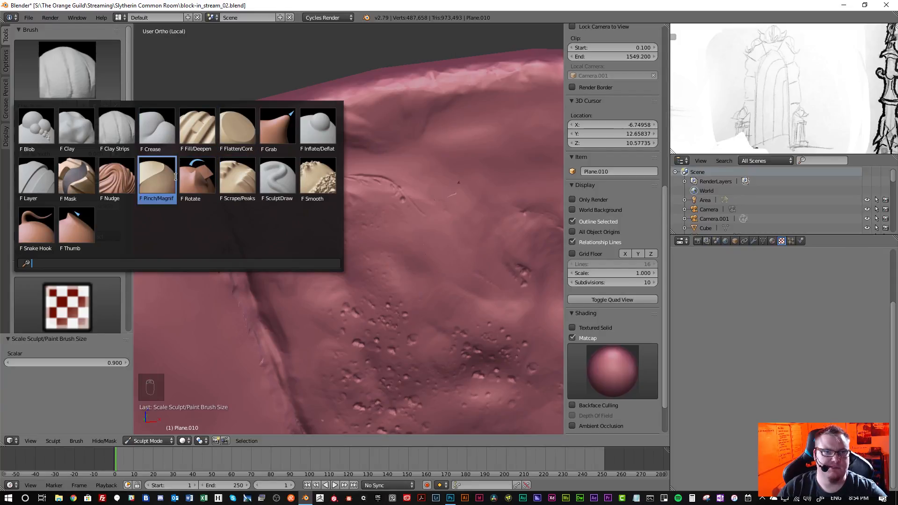
left_click(161, 137)
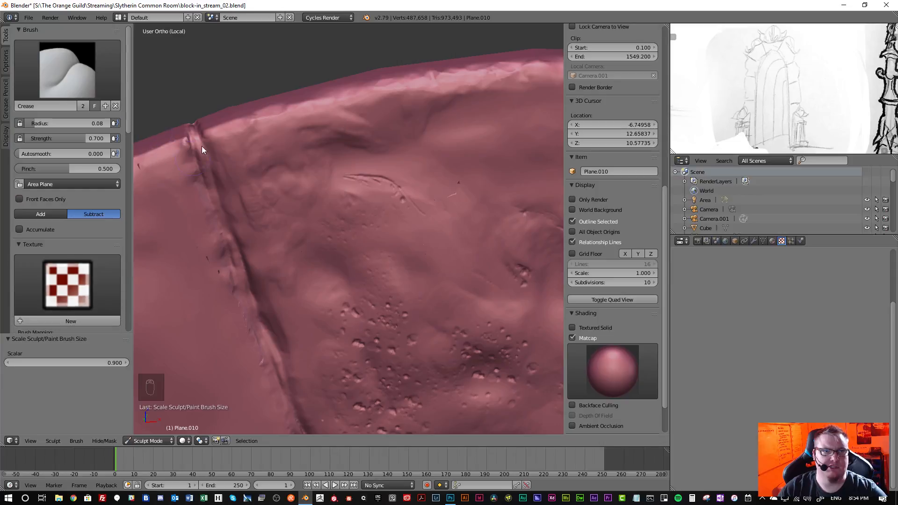
scroll(319, 147, "up", 3)
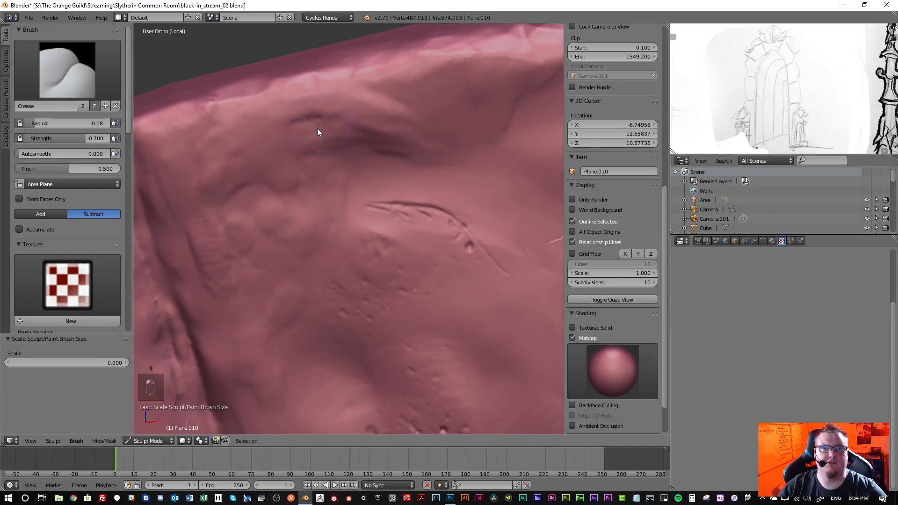
- Reduce the Crease brush radius to 0.02 and carve thin cracks along the relief beneath the keystone's upper left edge
key("bracketleft")
key("bracketleft")
key("bracketleft")
key("bracketleft")
key("bracketleft")
key("bracketleft")
key("bracketleft")
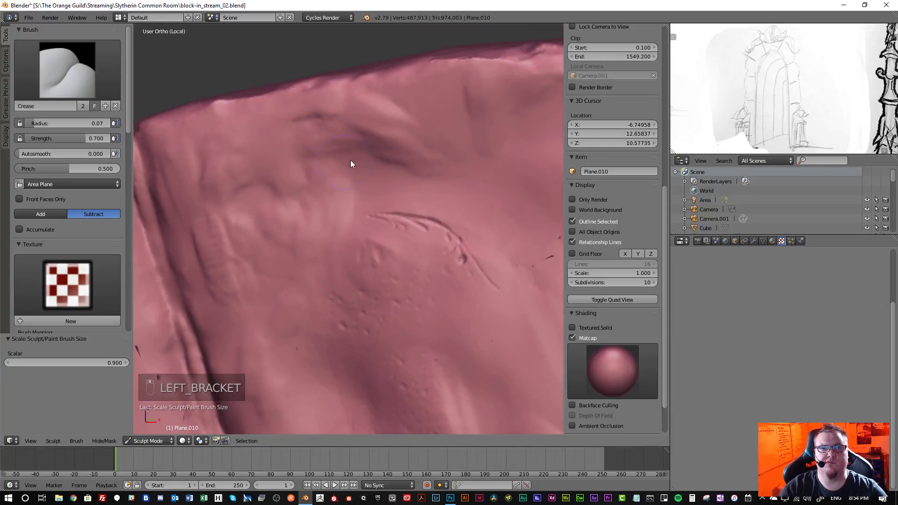
key("bracketleft")
key("bracketleft")
key("bracketleft")
key("bracketleft")
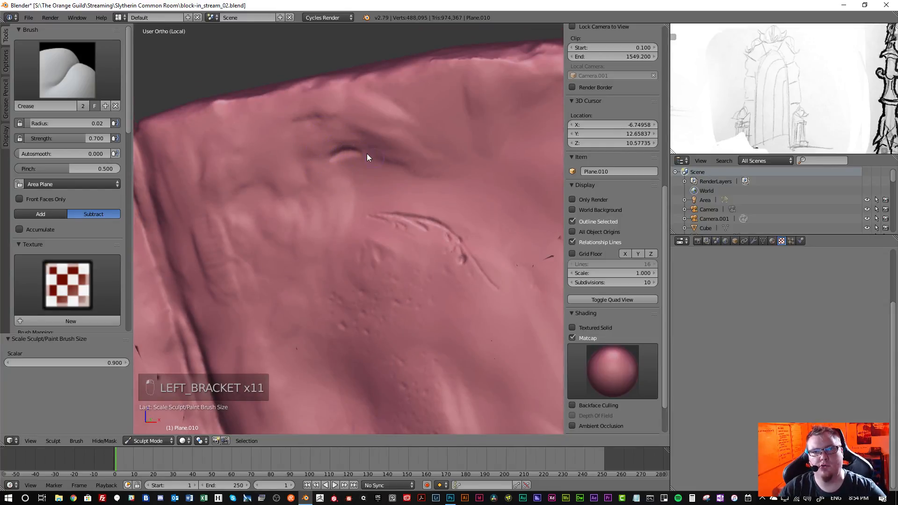
left_click_drag(374, 157, 408, 174)
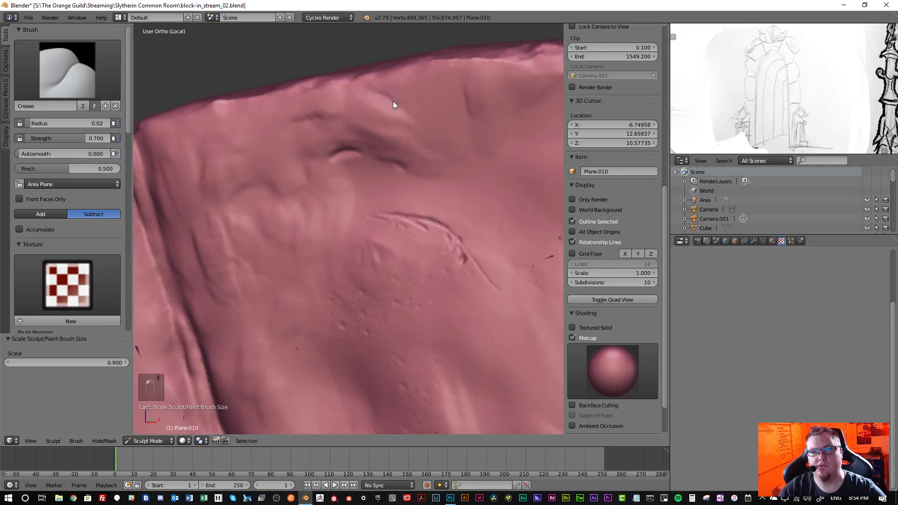
left_click_drag(393, 101, 452, 159)
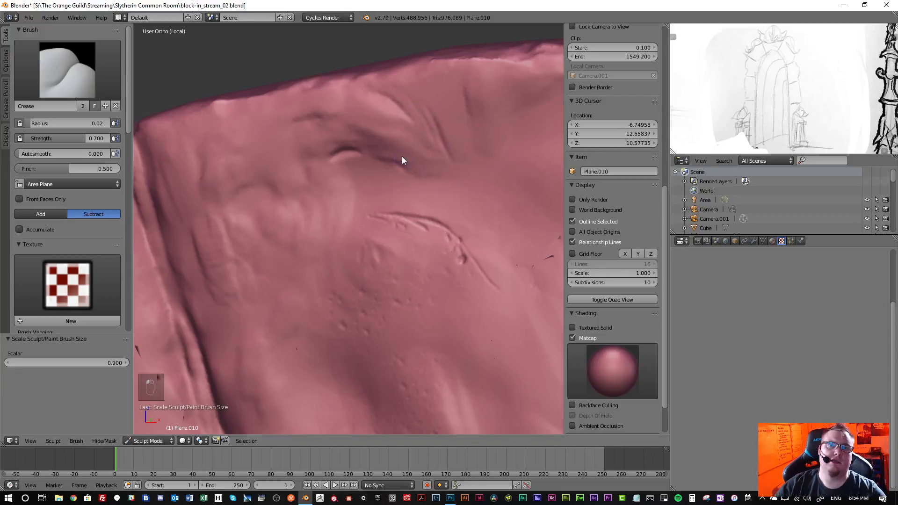
- Carve fine Crease strokes into the relief beside the upper part of the keystone's left joint
scroll(412, 152, "down", 4)
middle_click_drag(422, 145, 386, 159)
scroll(439, 146, "up", 4)
scroll(440, 166, "down", 4)
scroll(346, 174, "up", 2)
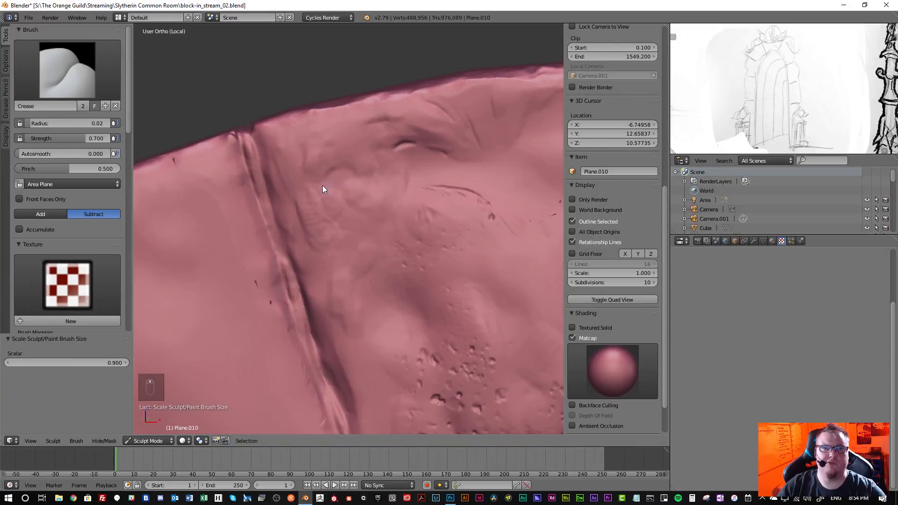
left_click_drag(337, 165, 330, 175)
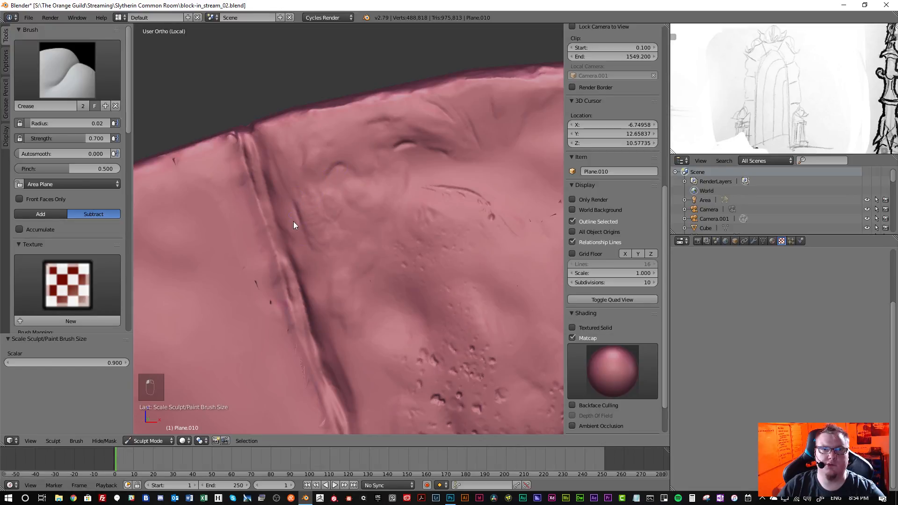
scroll(282, 228, "down", 2)
middle_click_drag(284, 228, 316, 254)
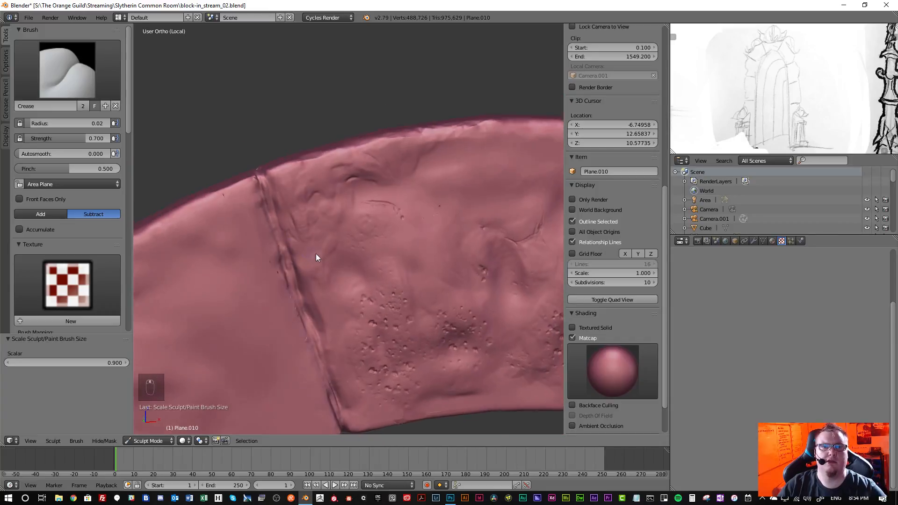
- Continue the subtracted creases down the keystone's left joint, roughening the relief along the middle of its inner side
scroll(267, 234, "up", 3)
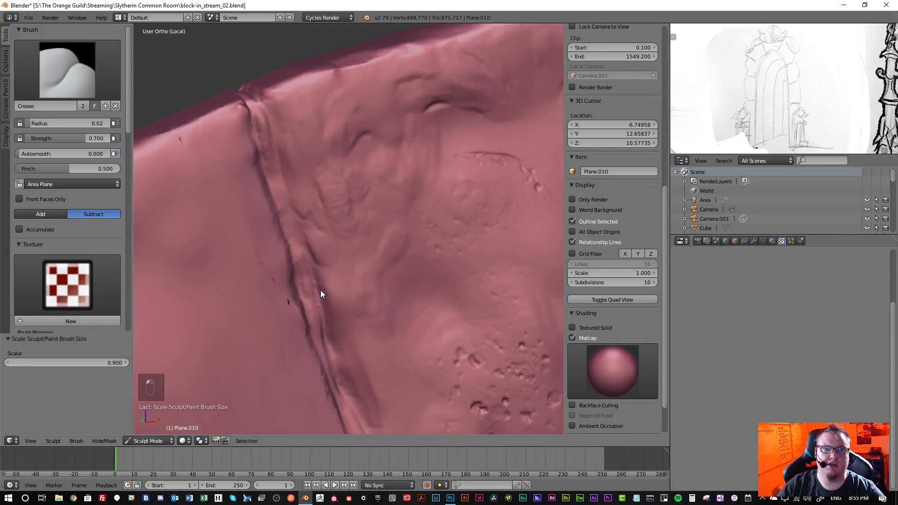
middle_click_drag(351, 300, 333, 241)
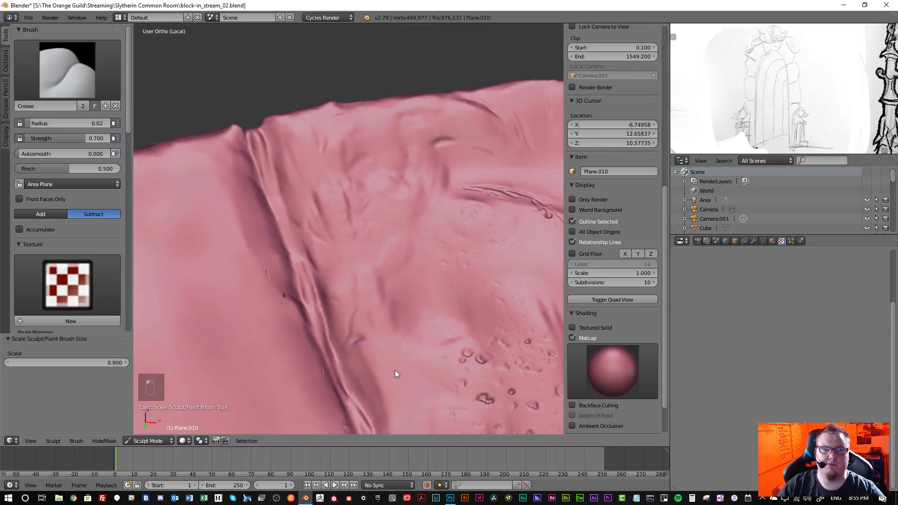
scroll(350, 258, "down", 4)
mouse_move(350, 257)
middle_mouse_down()
mouse_move(381, 308)
mouse_move(370, 322)
middle_mouse_up()
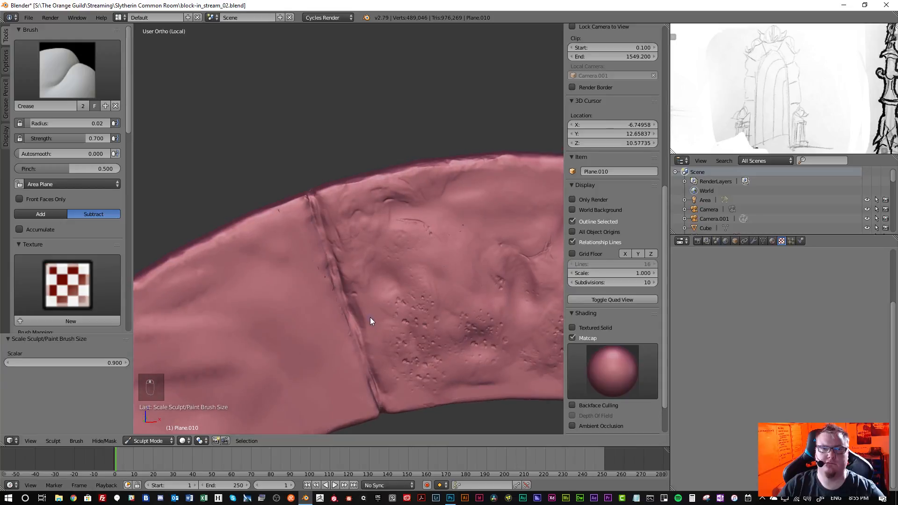
scroll(374, 316, "up", 5)
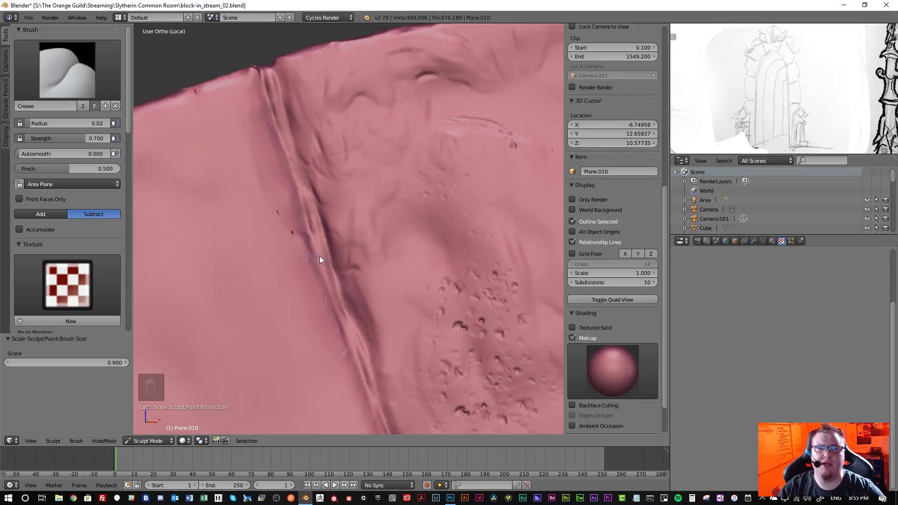
- Examine the creased left joint and the keystone's surface from several angles and distances
scroll(345, 226, "down", 6)
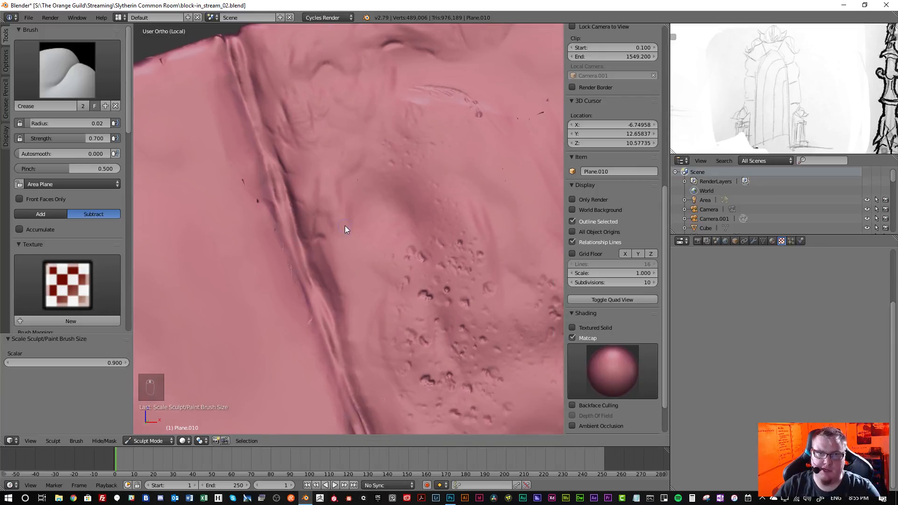
scroll(345, 239, "up", 3)
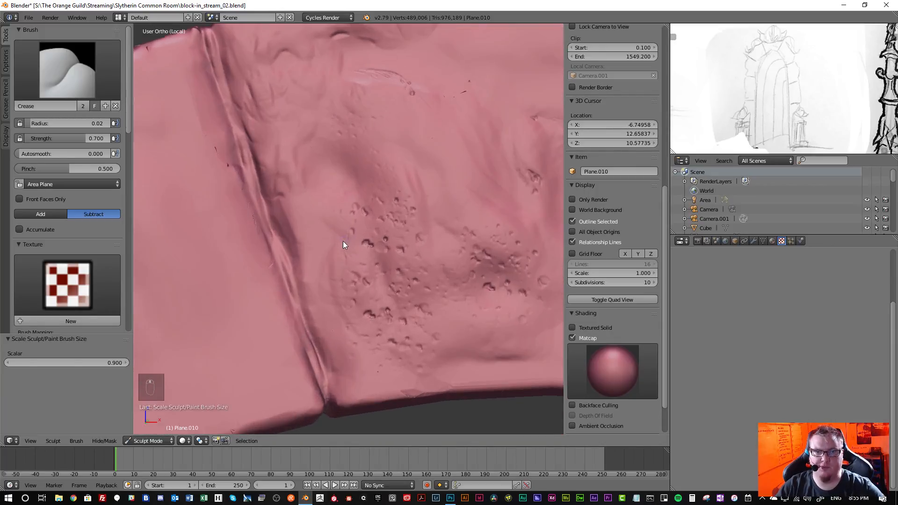
scroll(311, 234, "up", 3)
middle_click_drag(337, 246, 336, 259)
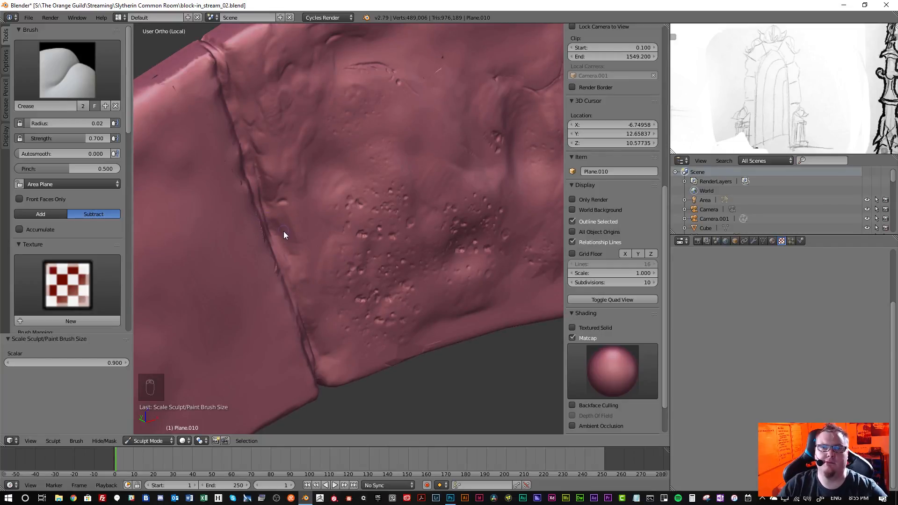
scroll(285, 226, "down", 2)
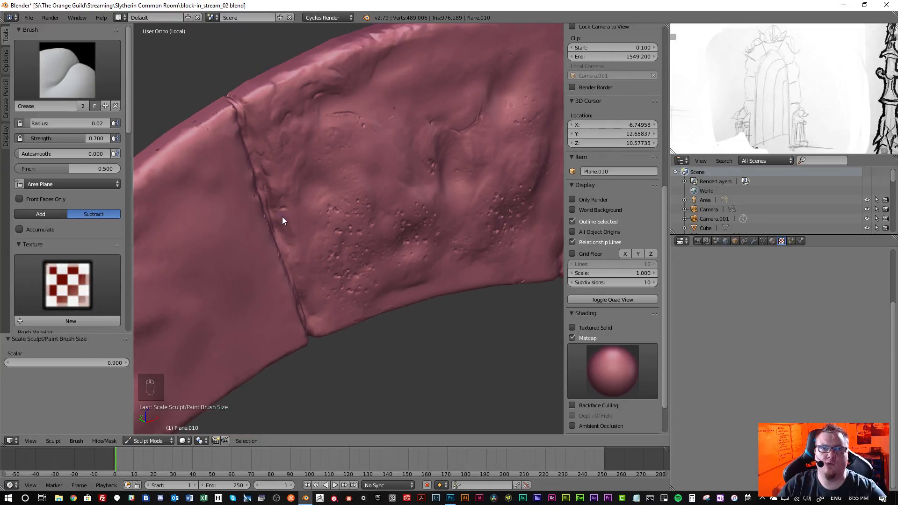
middle_click_drag(274, 193, 333, 233)
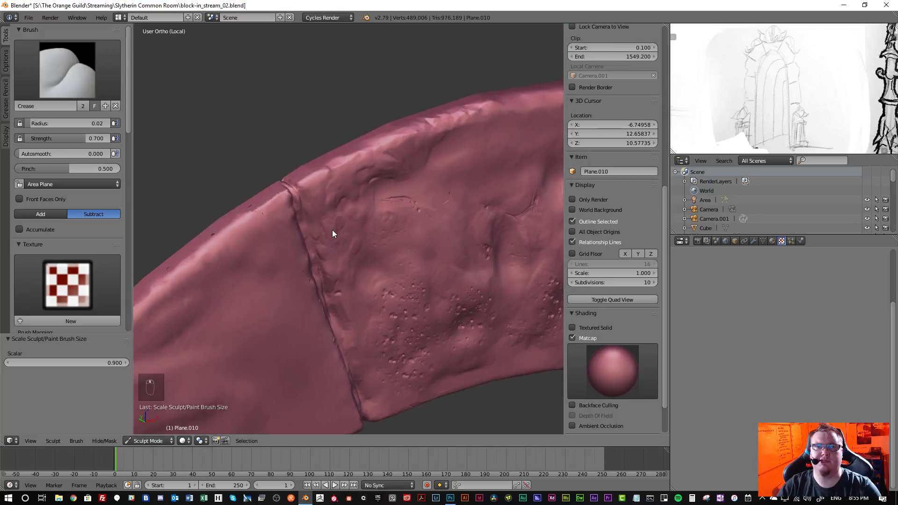
mouse_move(302, 194)
middle_mouse_down()
mouse_move(331, 203)
mouse_move(320, 223)
mouse_move(300, 210)
mouse_move(306, 200)
middle_mouse_up()
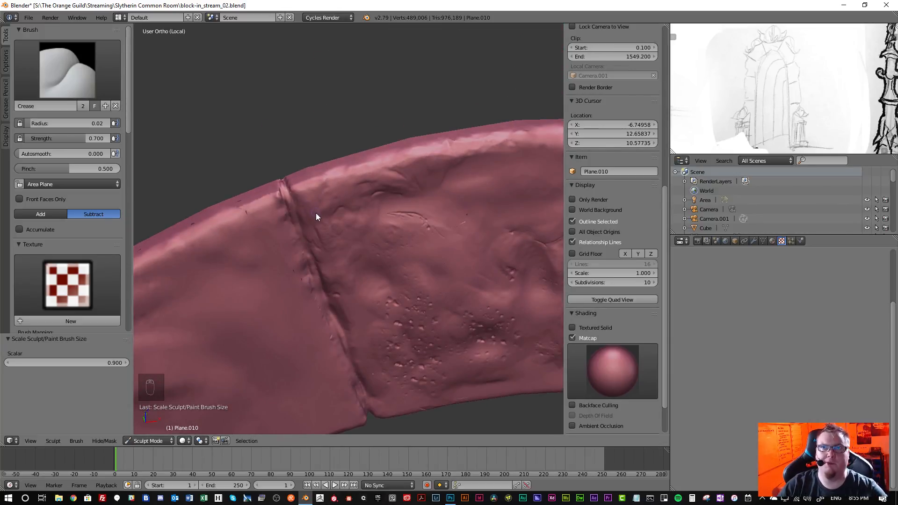
scroll(312, 206, "up", 5)
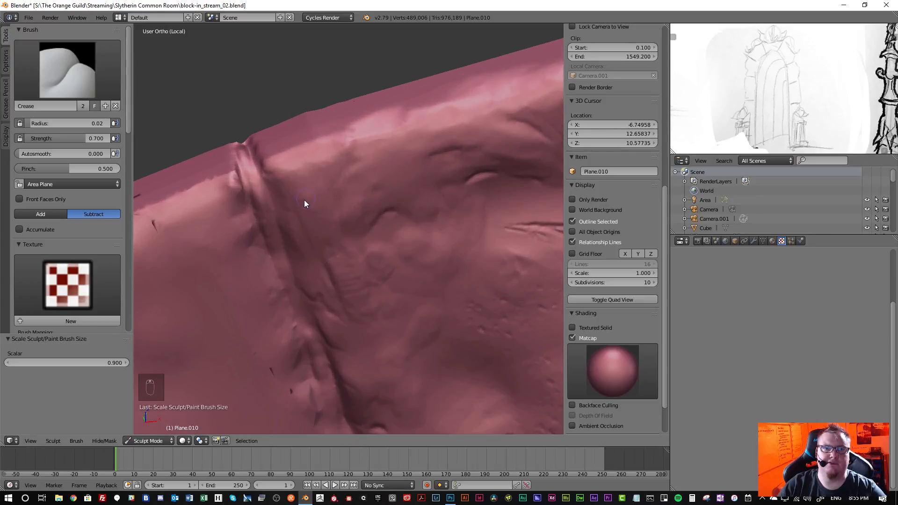
middle_click_drag(304, 201, 311, 213)
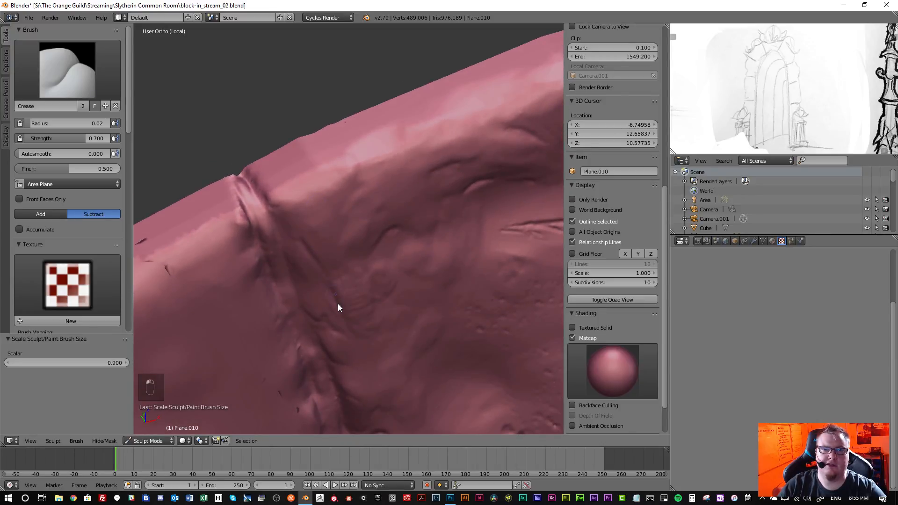
- Carve short diagonal cracks into the narrow strip of stone beside the upper end of the keystone's left joint
mouse_move(338, 307)
middle_mouse_down()
mouse_move(319, 254)
mouse_move(300, 243)
middle_mouse_up()
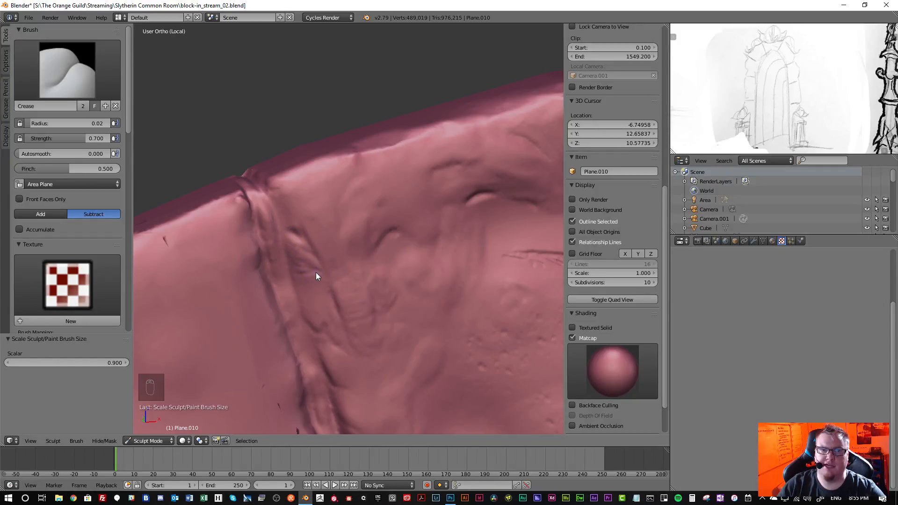
left_click_drag(302, 269, 305, 267)
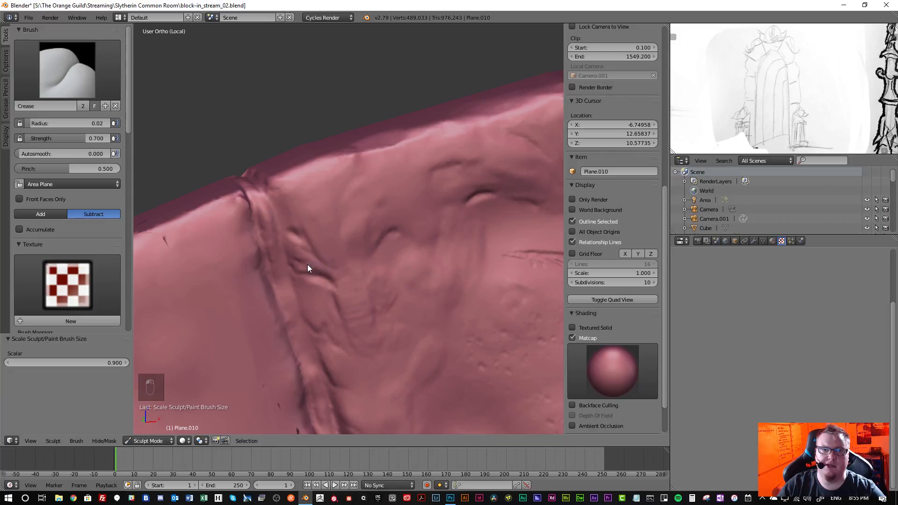
middle_click_drag(352, 289, 302, 221)
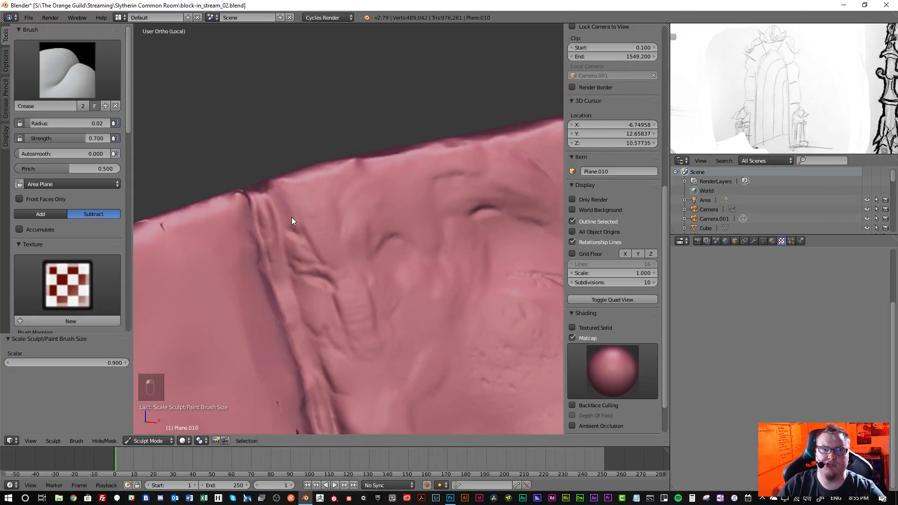
left_click_drag(292, 218, 304, 238)
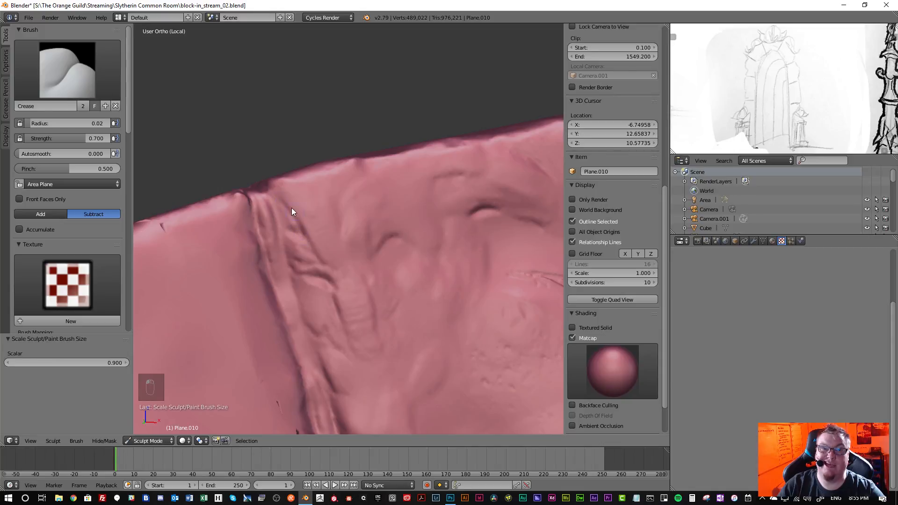
middle_click_drag(291, 208, 324, 282)
scroll(323, 283, "up", 2)
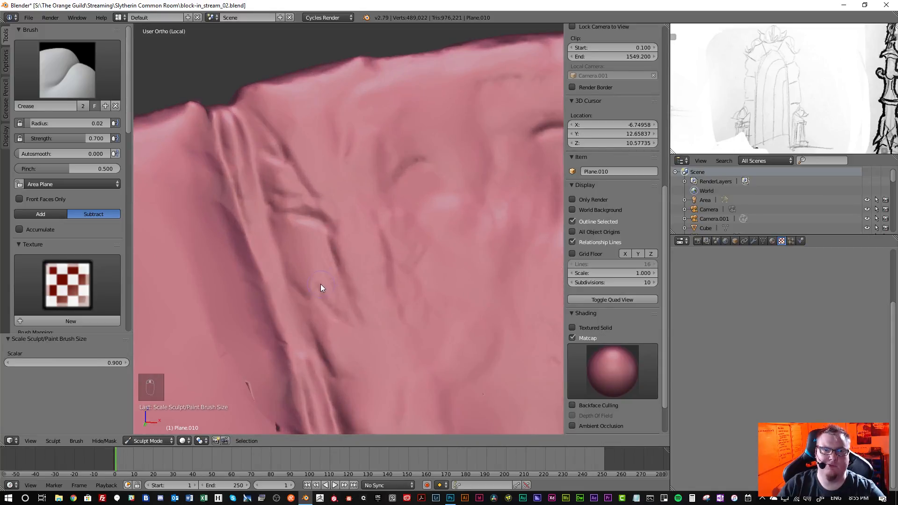
left_click_drag(320, 294, 339, 309)
scroll(354, 283, "down", 8)
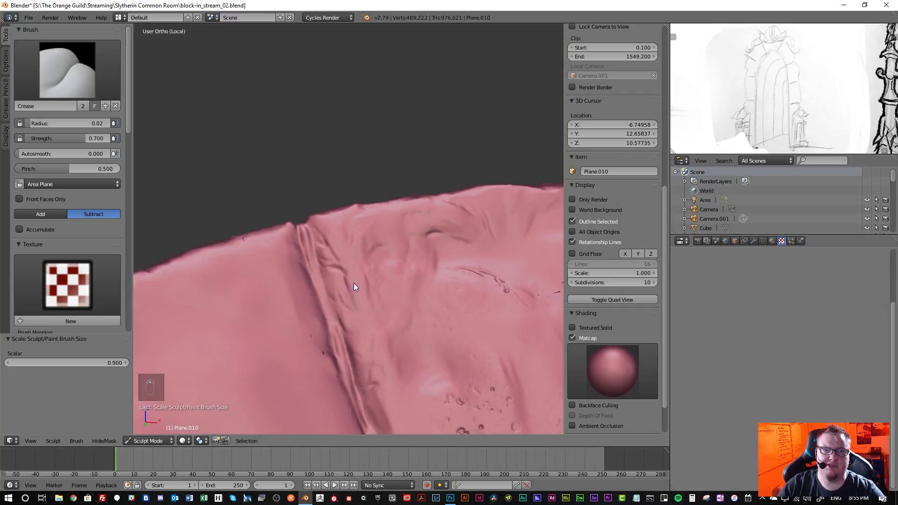
- Deepen the creases at the keystone's upper left corner, just beneath where the joint meets the top edge
middle_click_drag(357, 300, 351, 321)
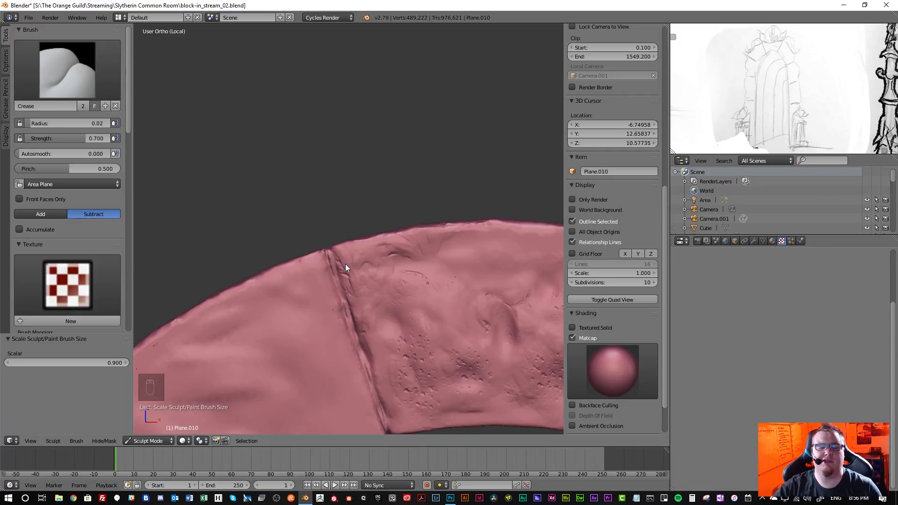
middle_click_drag(400, 301, 293, 223, "shift")
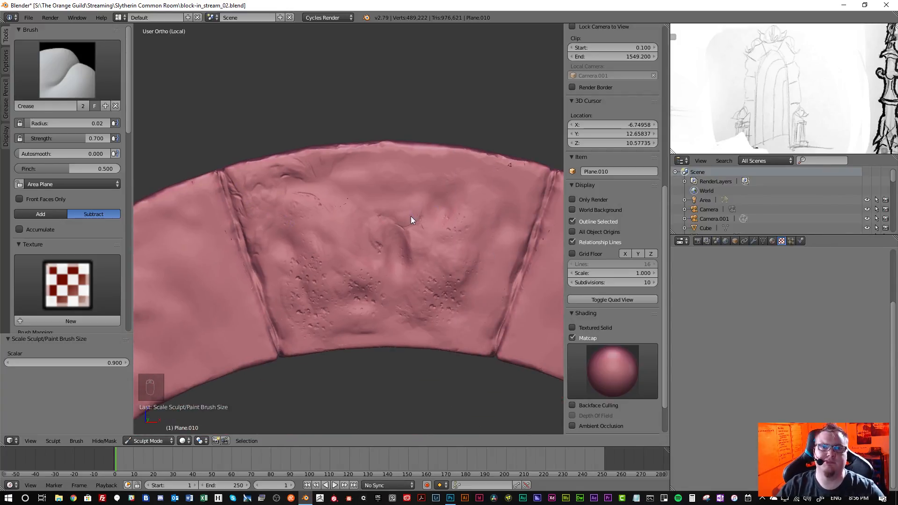
middle_click_drag(398, 221, 394, 230)
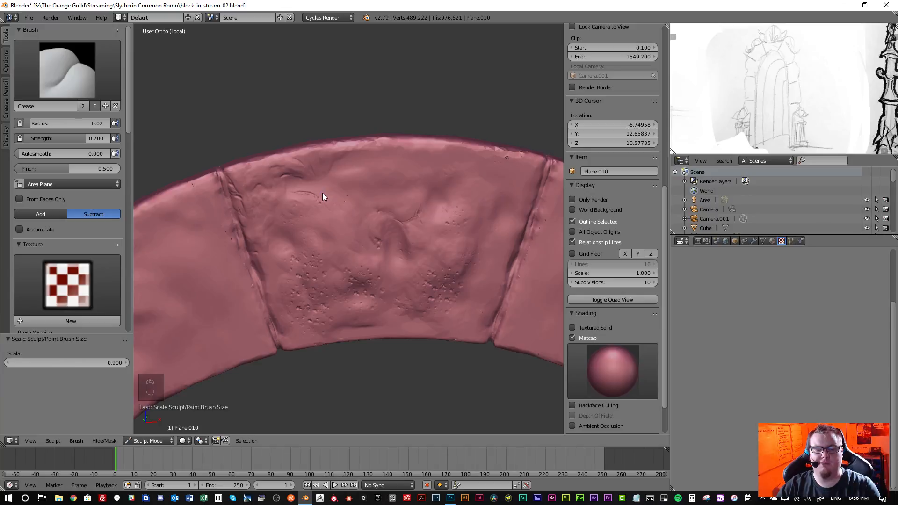
middle_click_drag(322, 193, 395, 223, "shift")
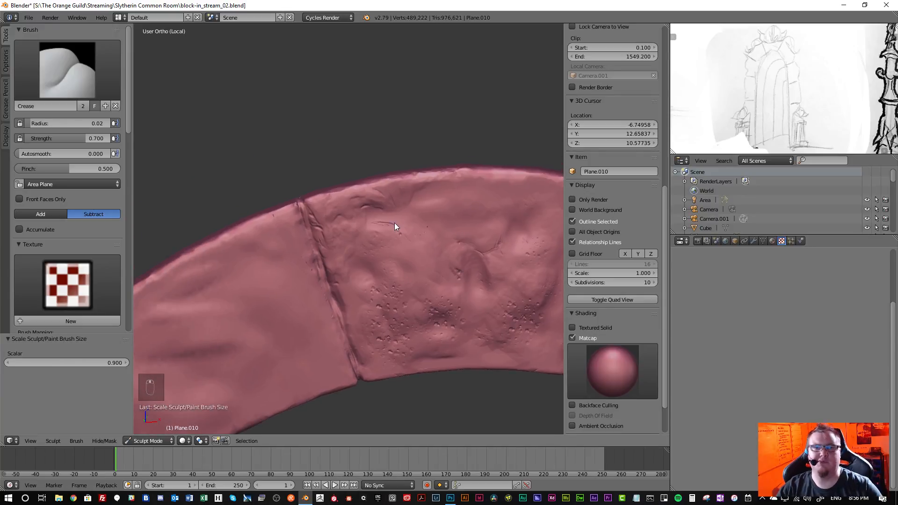
scroll(323, 236, "up", 5)
middle_click_drag(340, 231, 357, 245)
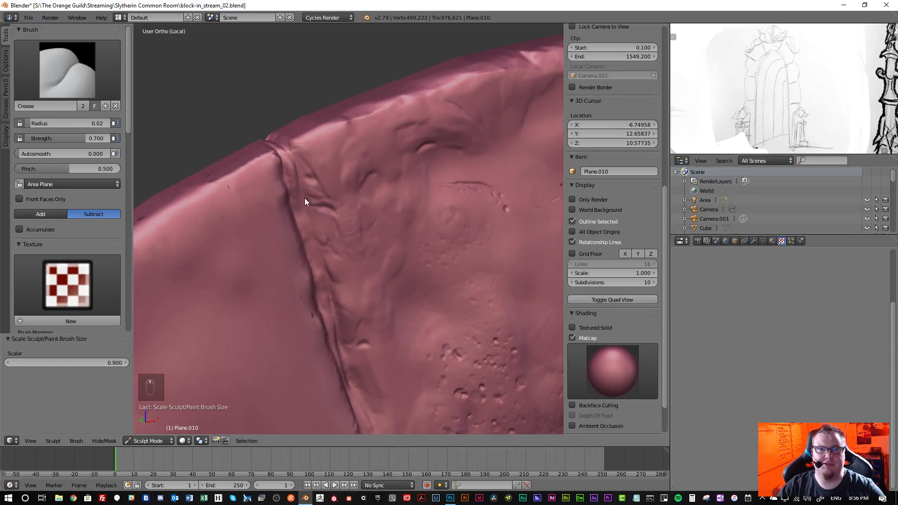
middle_click_drag(305, 198, 295, 164)
scroll(295, 166, "up", 2)
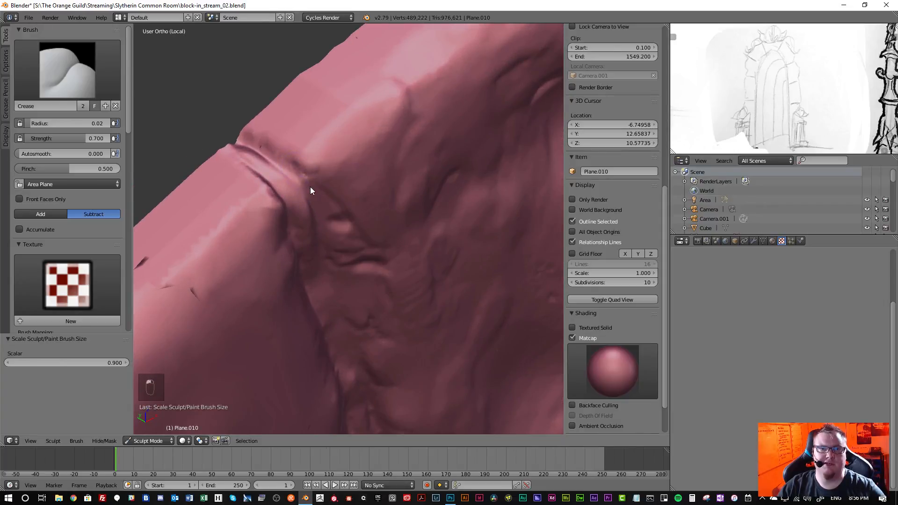
mouse_move(335, 209)
left_mouse_down()
mouse_move(317, 190)
mouse_move(325, 214)
left_mouse_up()
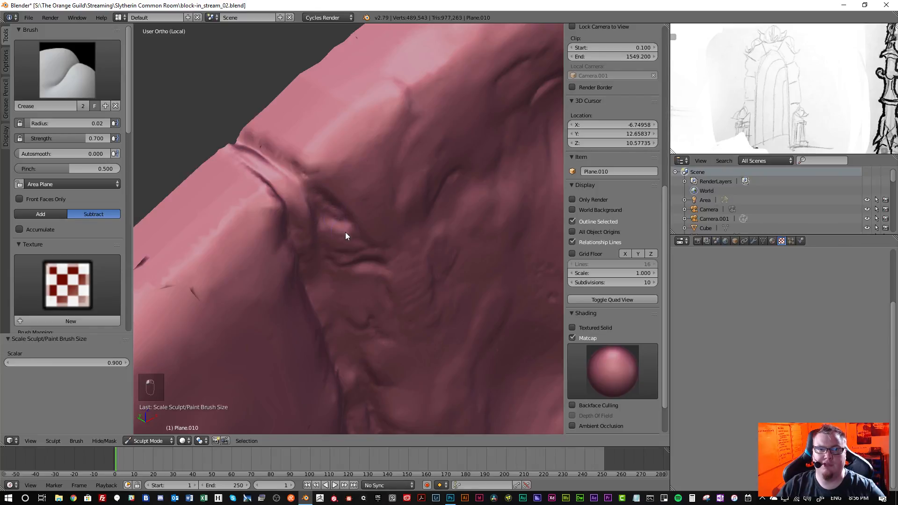
- Examine how the keystone's weathered detail reads against the whole arch and up close
scroll(342, 232, "down", 3)
mouse_move(338, 232)
middle_mouse_down()
mouse_move(319, 197)
mouse_move(338, 233)
mouse_move(336, 268)
mouse_move(361, 265)
mouse_move(333, 160)
mouse_move(331, 178)
middle_mouse_up()
scroll(347, 257, "down", 4)
scroll(348, 259, "down", 1)
scroll(369, 254, "down", 2)
scroll(351, 188, "down", 1)
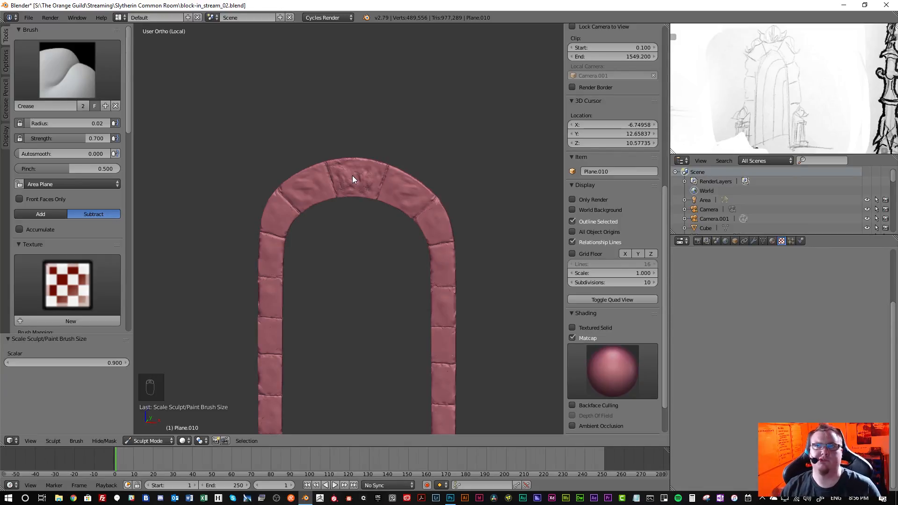
scroll(355, 180, "up", 5)
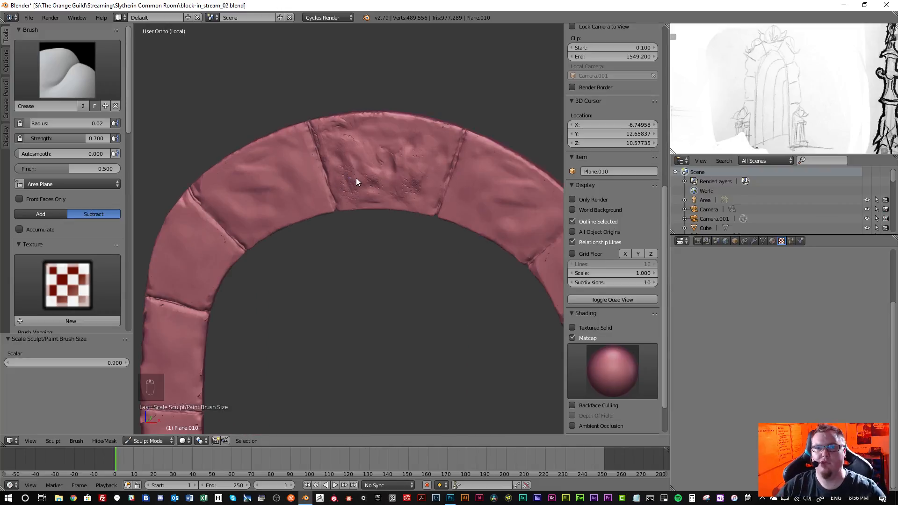
scroll(356, 182, "up", 4)
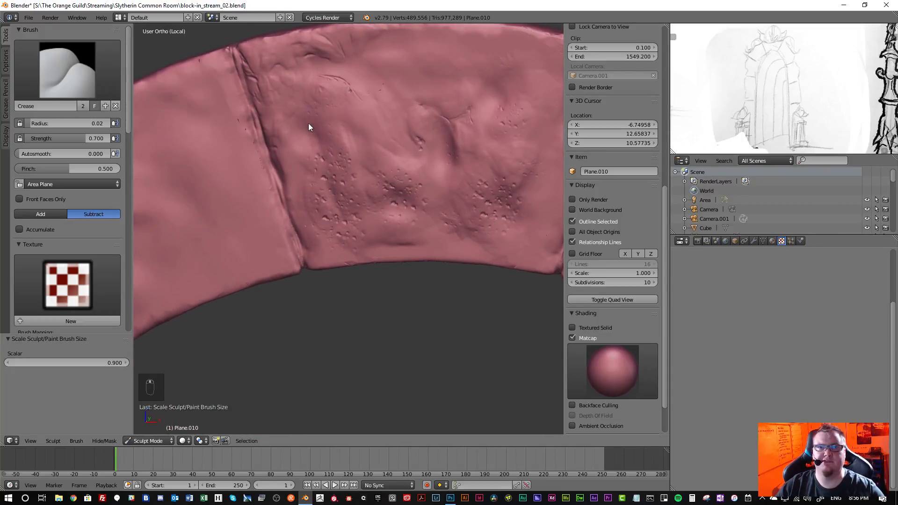
- Carve thin curved creases beneath the keystone's top edge, to the right of the existing upper left cracks
middle_click_drag(302, 127, 347, 200, "shift")
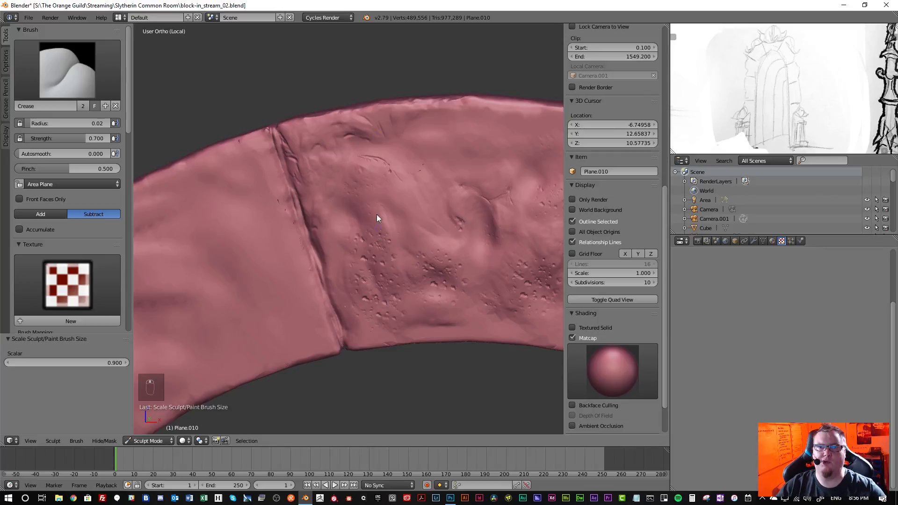
scroll(377, 218, "up", 2)
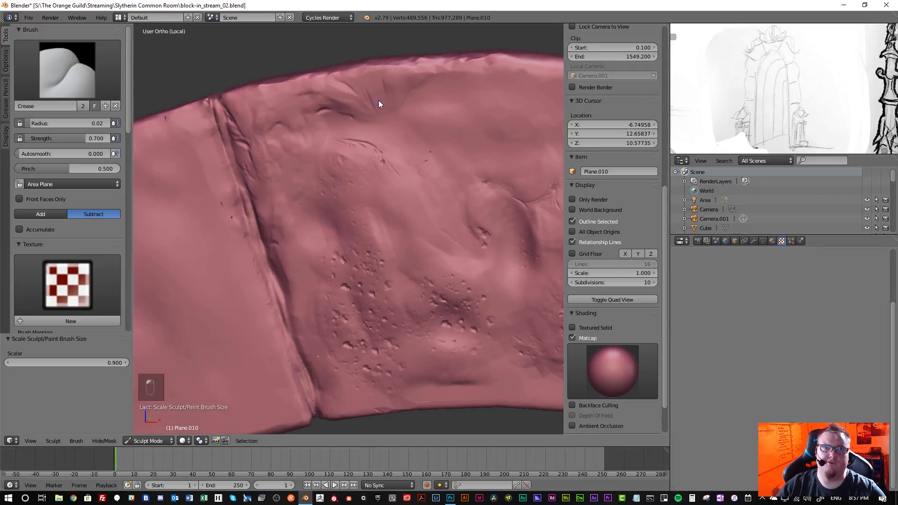
left_click_drag(410, 93, 404, 110)
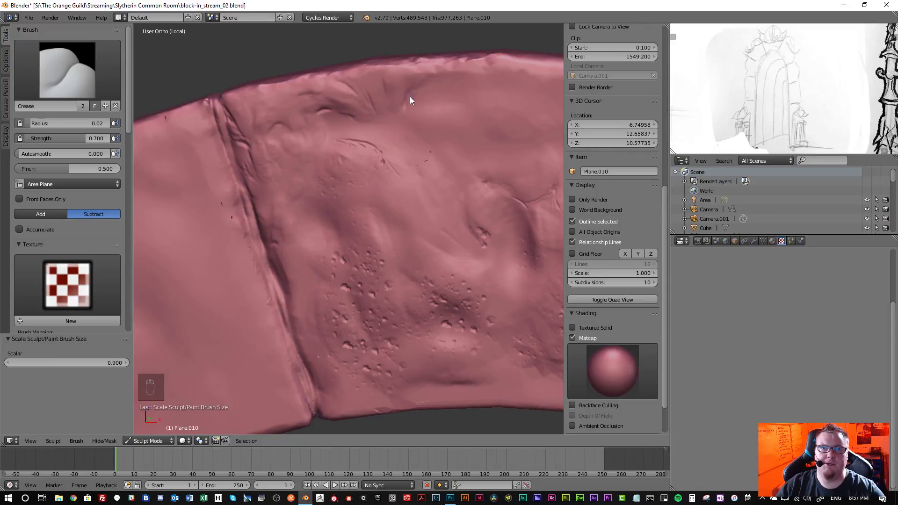
left_click_drag(411, 95, 403, 138)
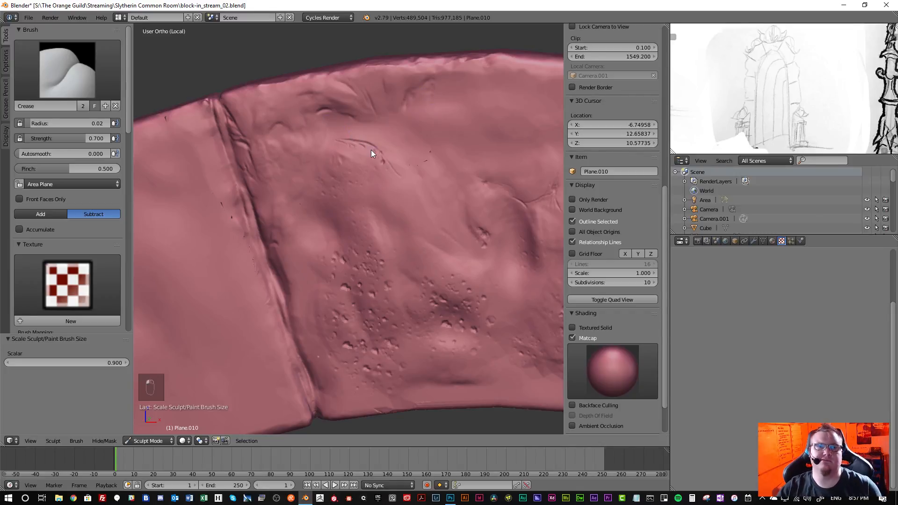
- Pinch the stone surface between the keystone's left joint and the curved crack with the Pinch/Magnify brush
left_click(84, 64)
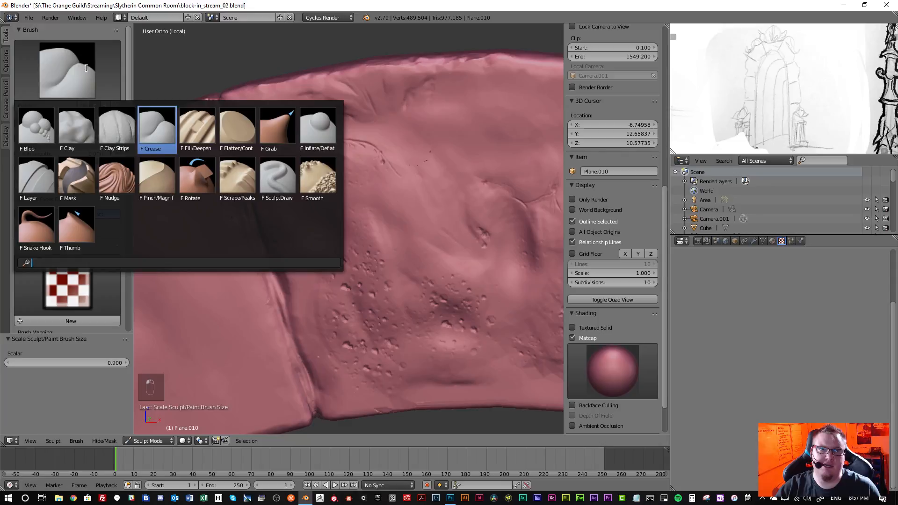
left_click(154, 175)
scroll(285, 120, "up", 3)
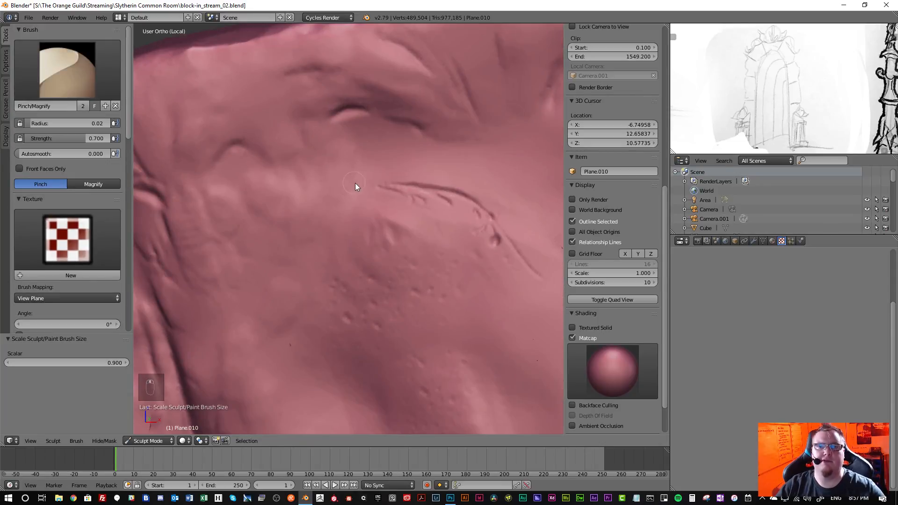
middle_click_drag(356, 184, 396, 174)
left_click_drag(361, 191, 327, 194)
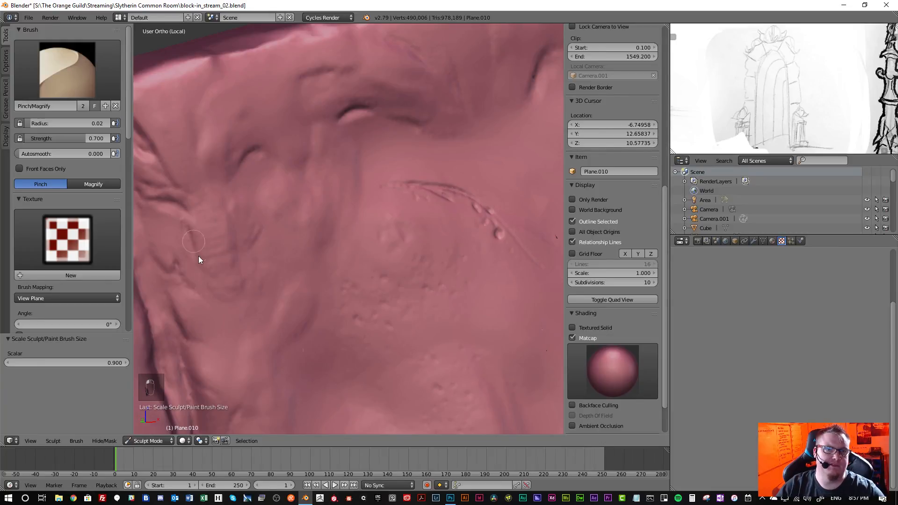
left_click_drag(244, 260, 263, 225)
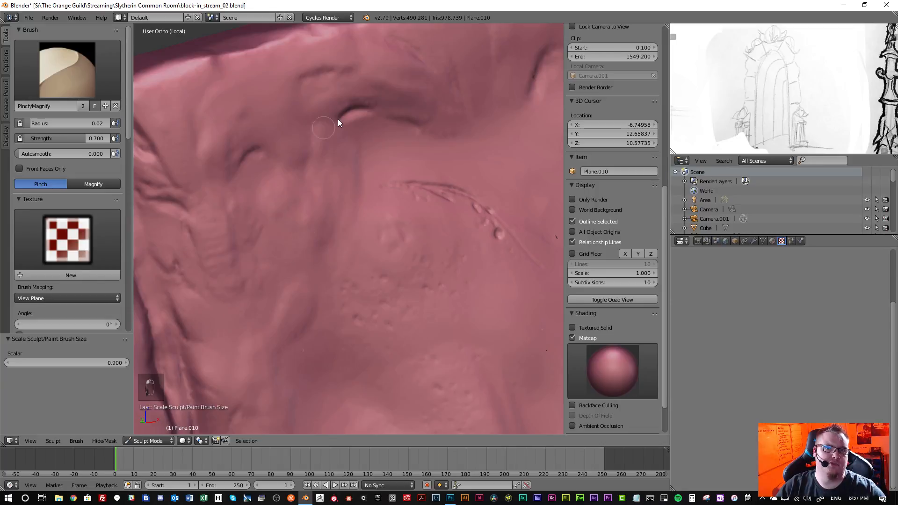
- Pinch the short creases beneath the keystone's upper left edge and the surface around the curved crack to sharpen them
left_click_drag(362, 143, 371, 109)
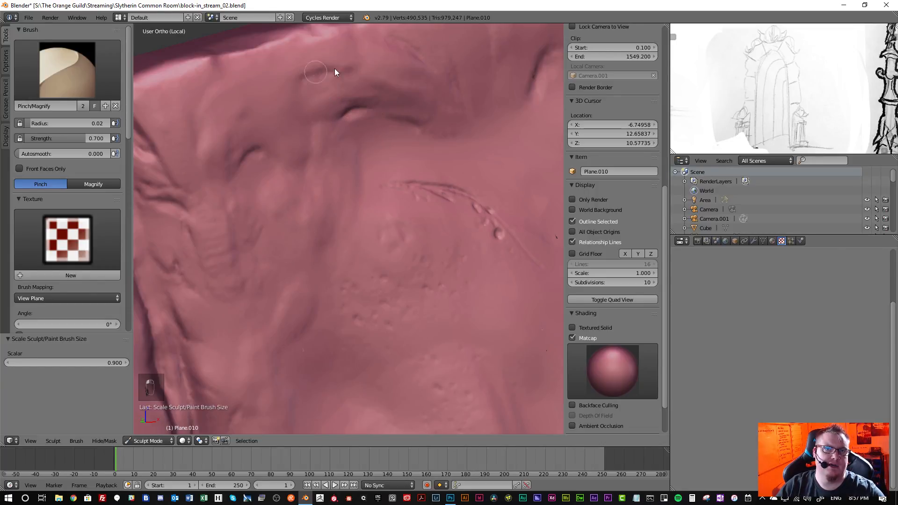
left_click_drag(376, 85, 408, 92)
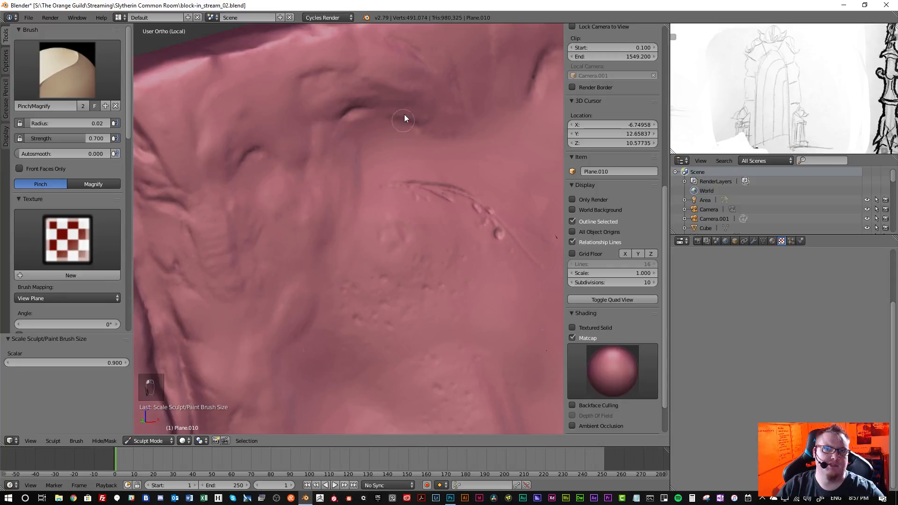
mouse_move(417, 185)
left_mouse_down()
mouse_move(437, 195)
mouse_move(404, 191)
mouse_move(396, 211)
left_mouse_up()
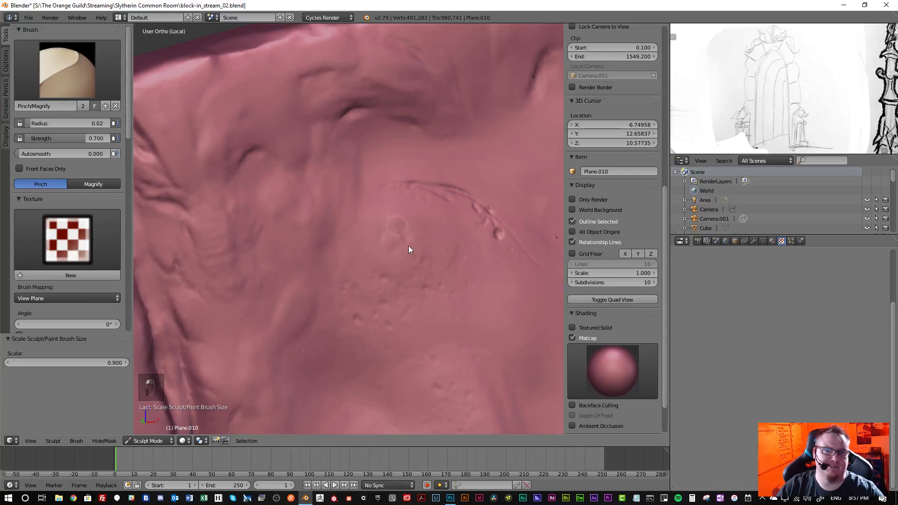
left_click_drag(409, 247, 381, 239)
scroll(341, 279, "down", 5)
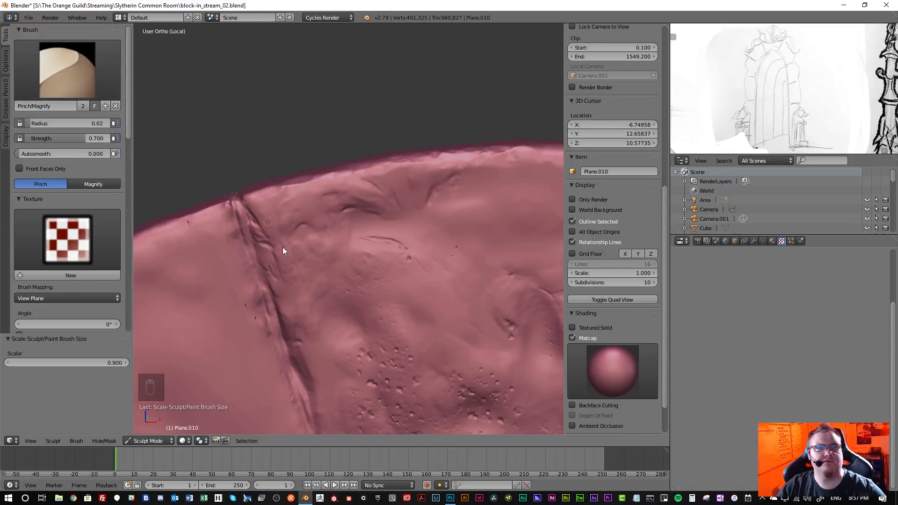
- Pinch the diagonal cracks beside the upper part of the keystone's left joint into tighter folds
scroll(283, 251, "up", 8)
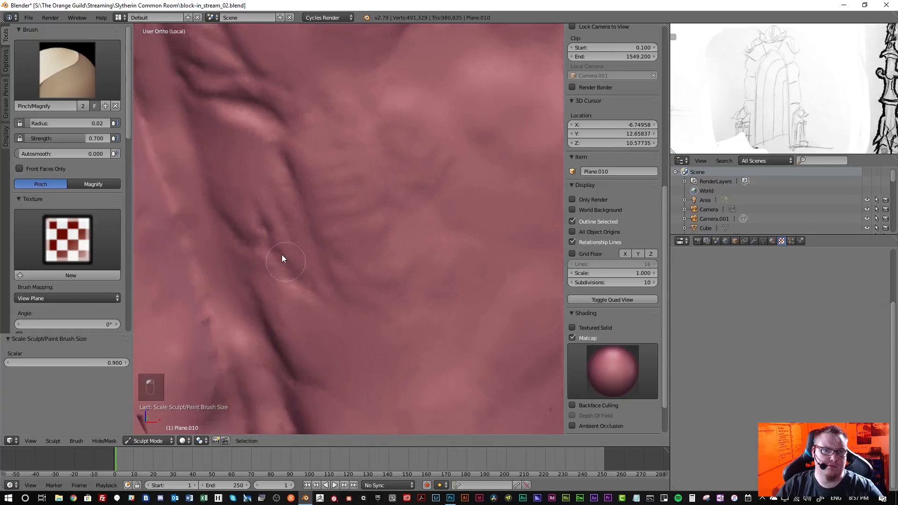
scroll(282, 255, "up", 1)
mouse_move(252, 196)
left_mouse_down()
mouse_move(268, 232)
mouse_move(331, 309)
mouse_move(305, 280)
mouse_move(347, 315)
mouse_move(226, 225)
mouse_move(290, 268)
left_mouse_up()
scroll(338, 262, "down", 10)
middle_click_drag(384, 301, 379, 288)
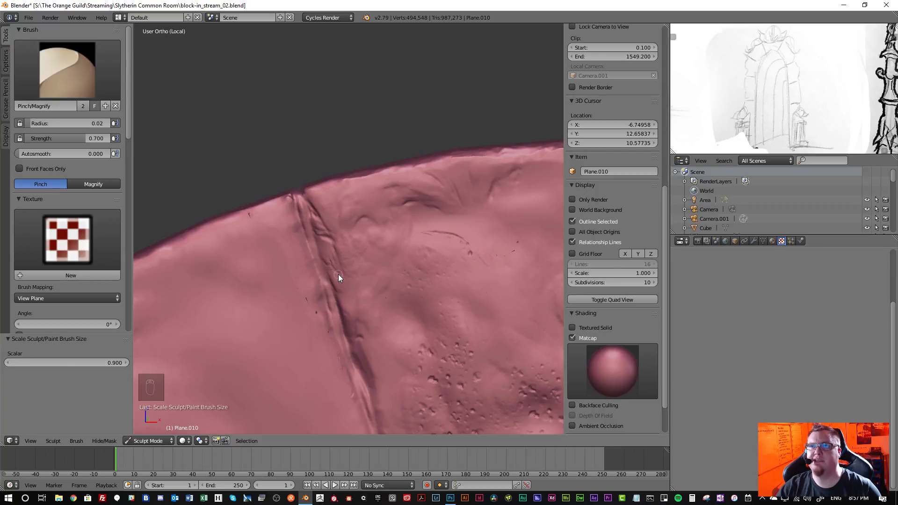
- Pinch the curved crease beneath the keystone's top edge and the chipped ridges along the bevel above it
scroll(381, 250, "down", 3)
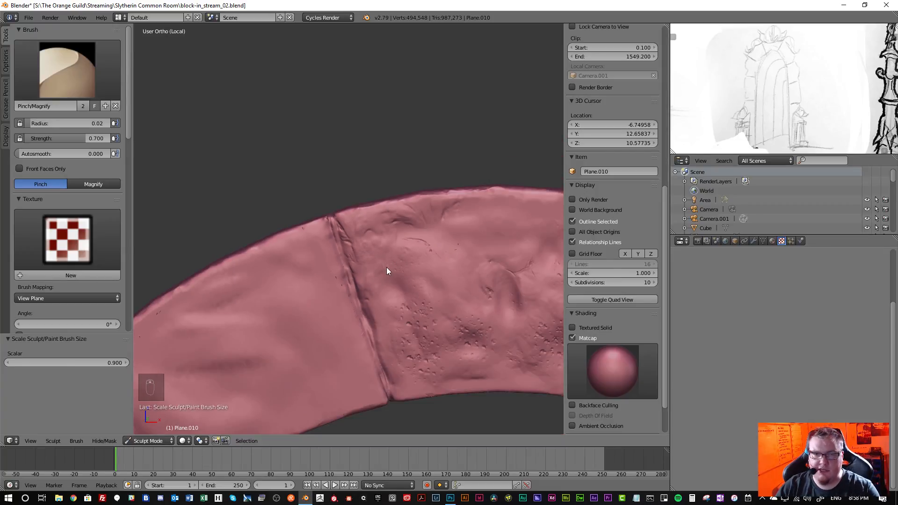
mouse_move(387, 268)
middle_mouse_down()
mouse_move(251, 209)
mouse_move(274, 218)
middle_mouse_up()
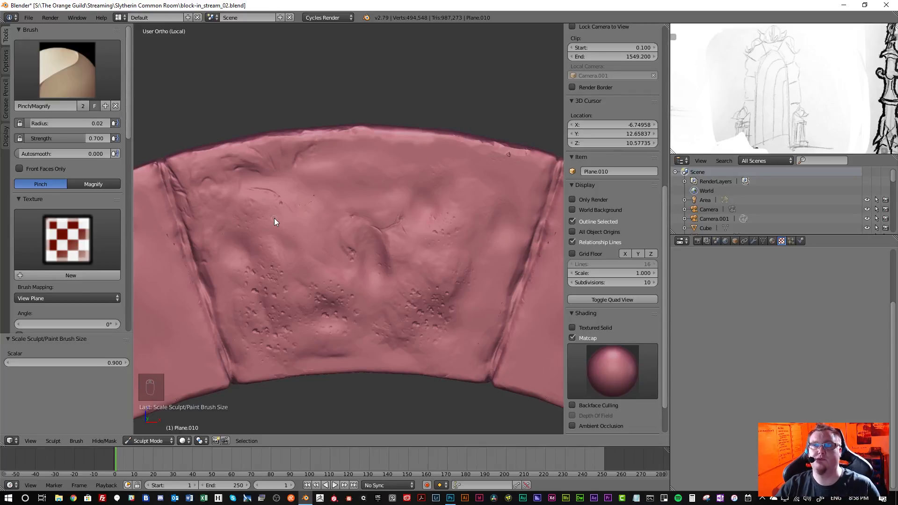
scroll(305, 229, "up", 1)
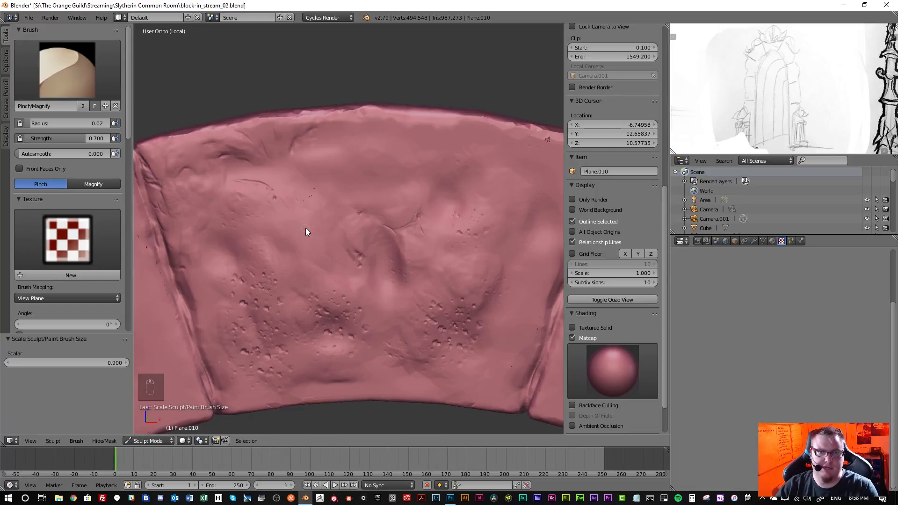
middle_click_drag(305, 228, 362, 253)
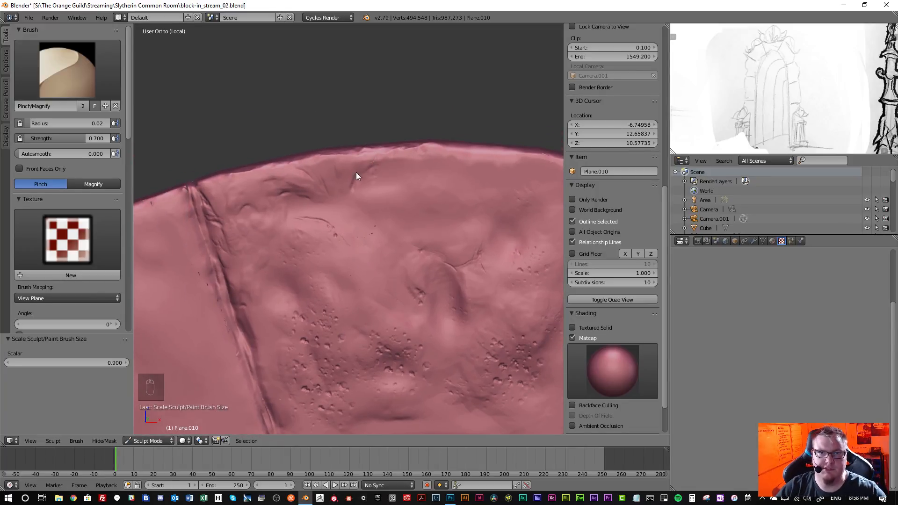
scroll(355, 173, "up", 4)
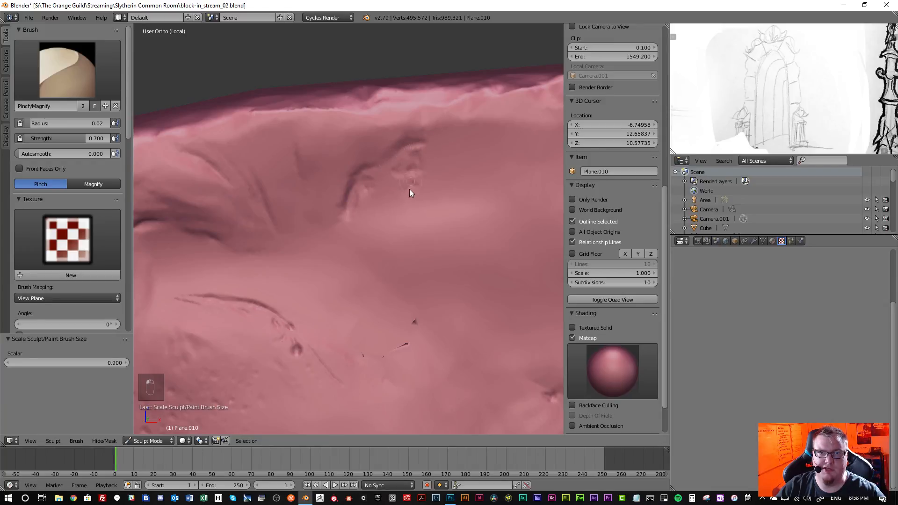
mouse_move(364, 199)
middle_mouse_down()
mouse_move(347, 200)
mouse_move(331, 170)
mouse_move(339, 158)
middle_mouse_up()
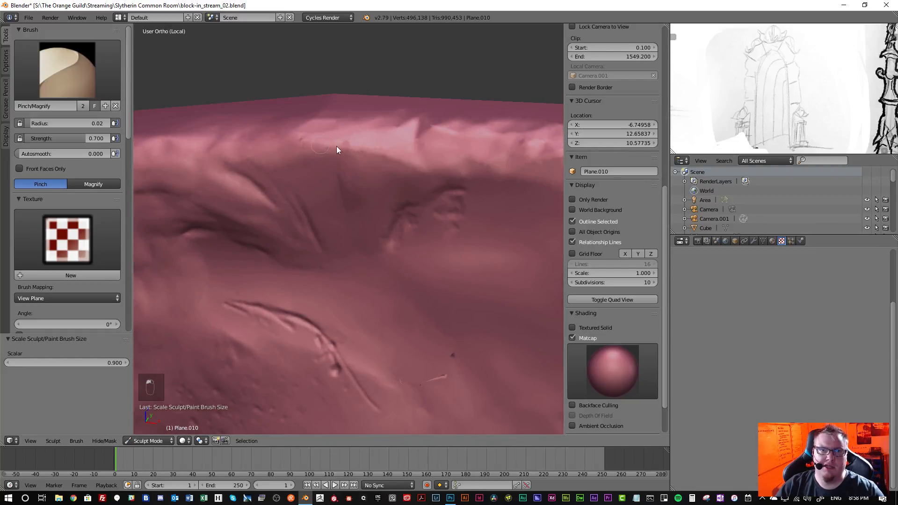
mouse_move(336, 146)
left_mouse_down()
mouse_move(280, 150)
mouse_move(371, 152)
mouse_move(327, 141)
left_mouse_up()
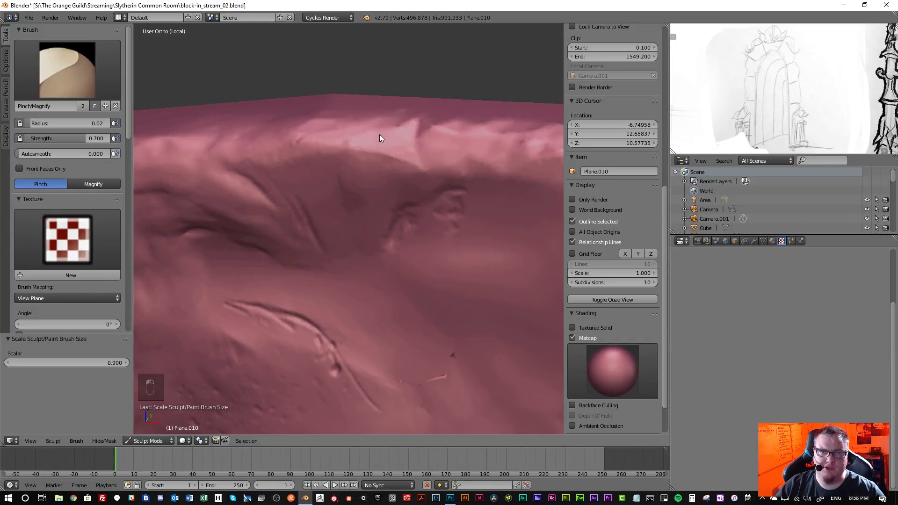
mouse_move(397, 131)
middle_mouse_down()
mouse_move(385, 145)
mouse_move(397, 138)
middle_mouse_up()
left_click_drag(408, 126, 415, 118)
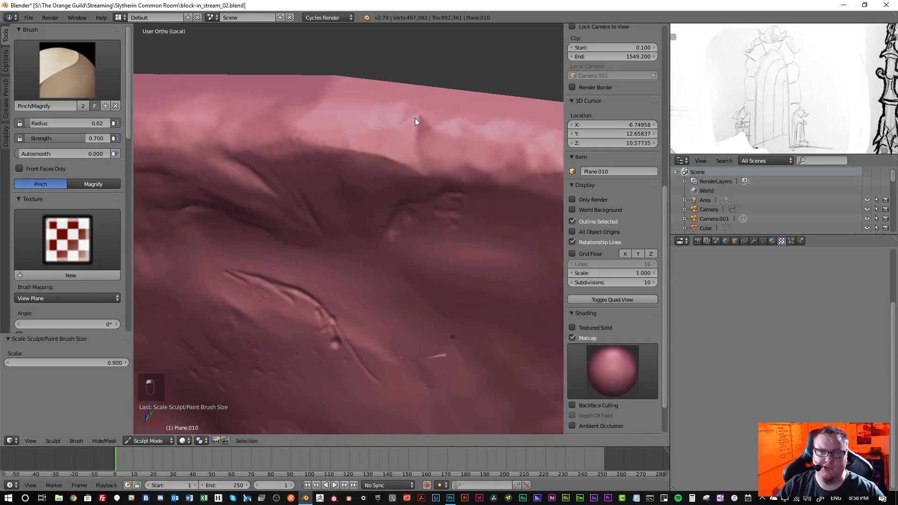
left_click_drag(421, 157, 321, 156)
scroll(321, 155, "down", 4)
mouse_move(321, 156)
middle_mouse_down()
mouse_move(324, 172)
mouse_move(382, 164)
mouse_move(302, 189)
middle_mouse_up()
scroll(341, 174, "down", 2)
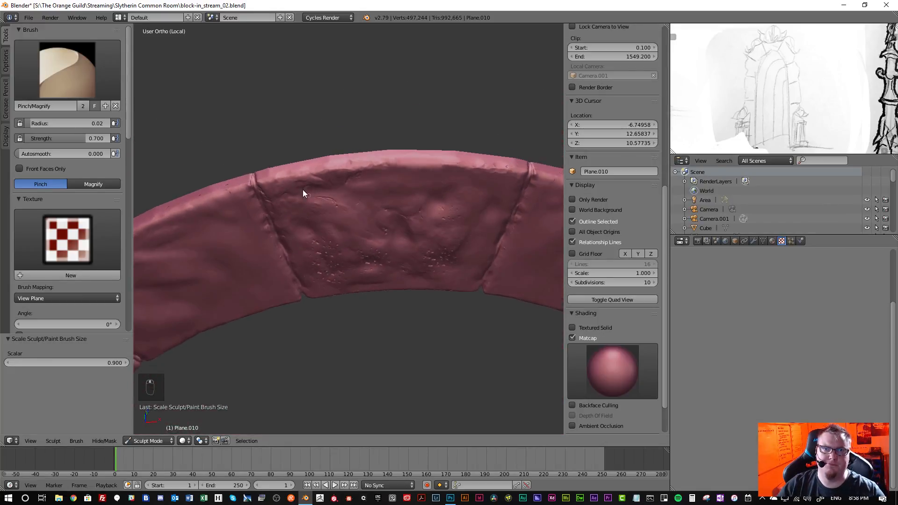
- Flatten the jagged chips along the keystone's top bevel using the Scrape/Peaks brush at radius 0.06
left_click(76, 72)
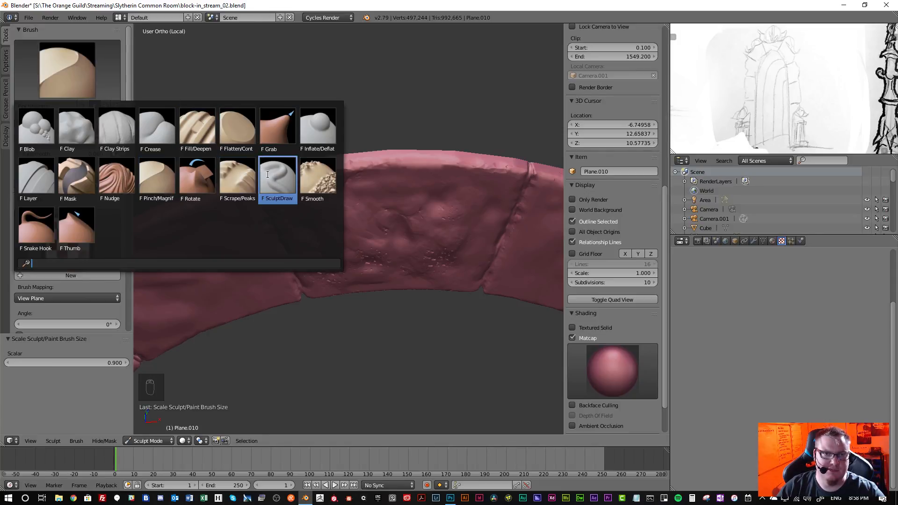
left_click(238, 178)
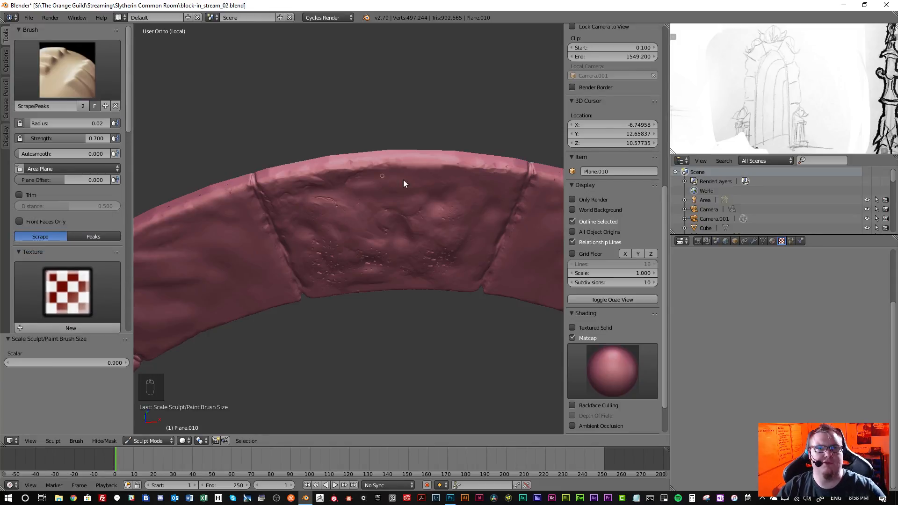
scroll(404, 179, "up", 2)
mouse_move(347, 183)
middle_mouse_down()
mouse_move(320, 192)
mouse_move(288, 139)
mouse_move(284, 150)
mouse_move(295, 143)
middle_mouse_up()
key("bracketright")
key("bracketright")
key("bracketright")
key("bracketright")
key("bracketright")
key("bracketright")
key("bracketright")
key("bracketright")
key("bracketright")
key("bracketright")
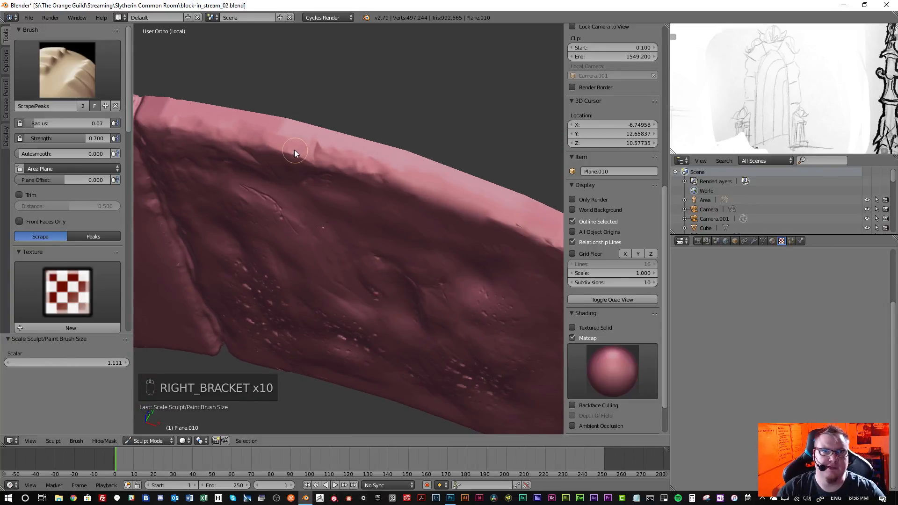
key("bracketleft")
left_click_drag(293, 147, 374, 170)
left_click_drag(425, 188, 426, 189)
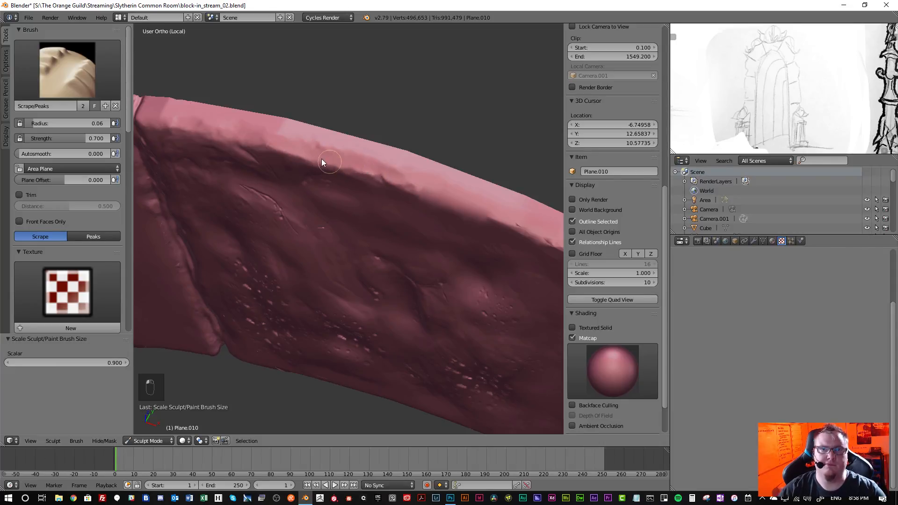
- Scrape the left part of the keystone's top bevel, working towards the left joint
scroll(253, 135, "up", 1)
left_click_drag(256, 131, 280, 135)
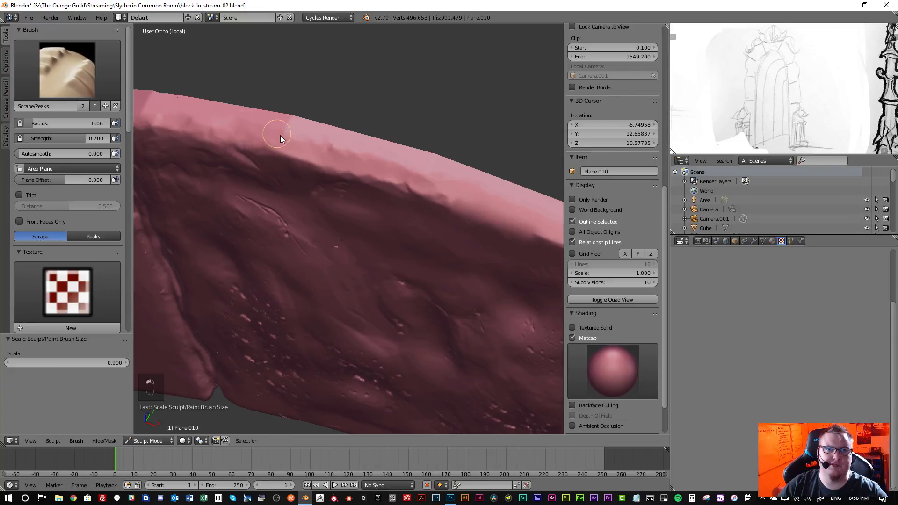
middle_click_drag(283, 146, 322, 182, "shift")
scroll(334, 167, "up", 1)
scroll(334, 166, "up", 1)
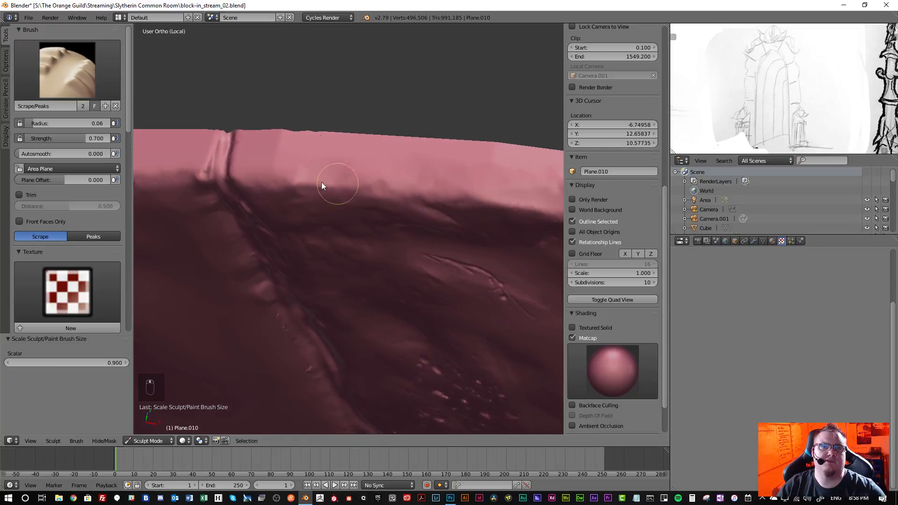
left_click_drag(311, 185, 375, 184)
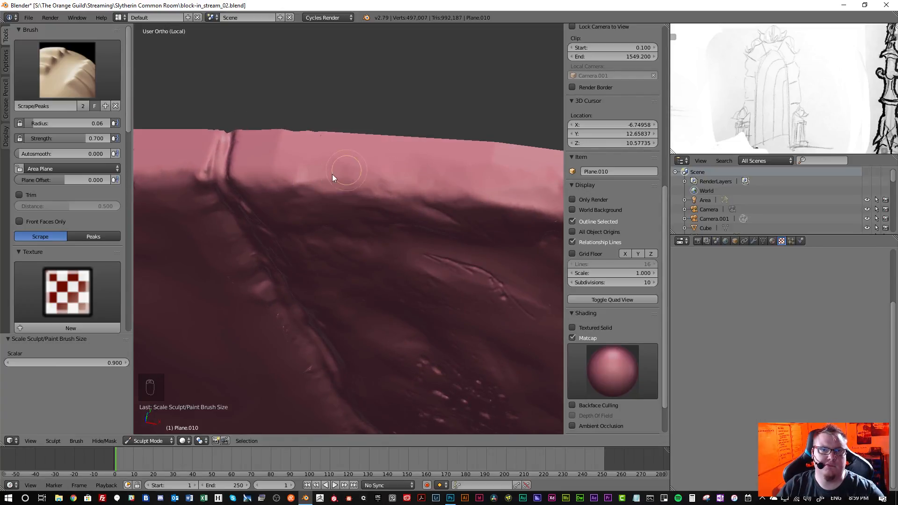
left_click_drag(281, 175, 299, 196)
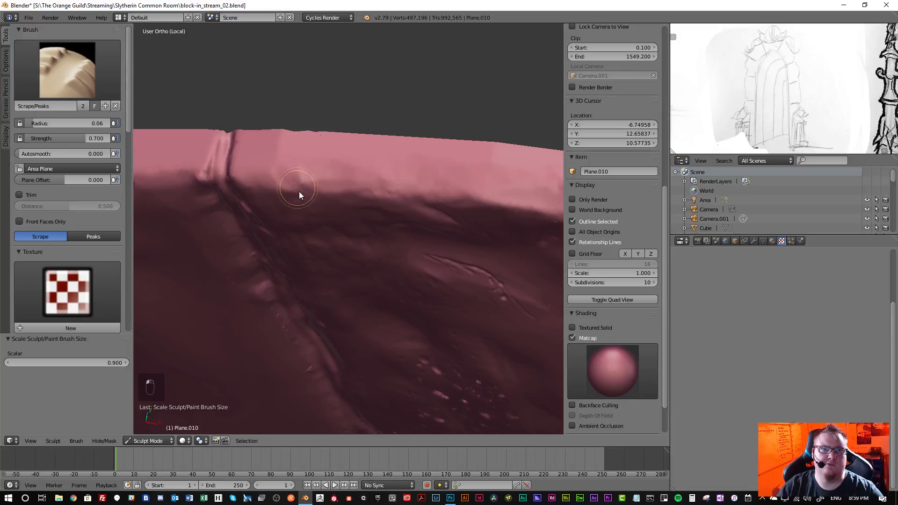
- Scrape the keystone's upper left corner down where the bevel meets the left joint
mouse_move(287, 184)
middle_mouse_down()
mouse_move(297, 174)
mouse_move(305, 186)
middle_mouse_up()
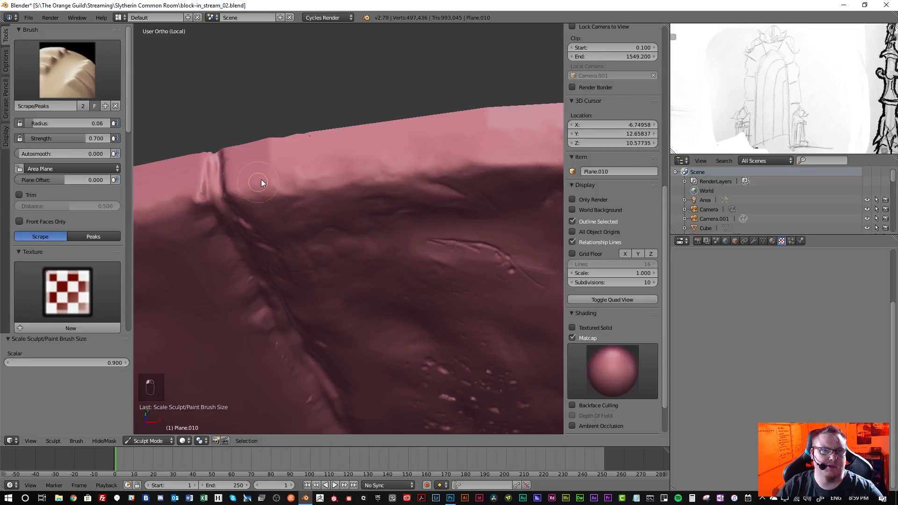
left_click_drag(251, 198, 248, 202)
middle_click_drag(291, 179, 277, 197)
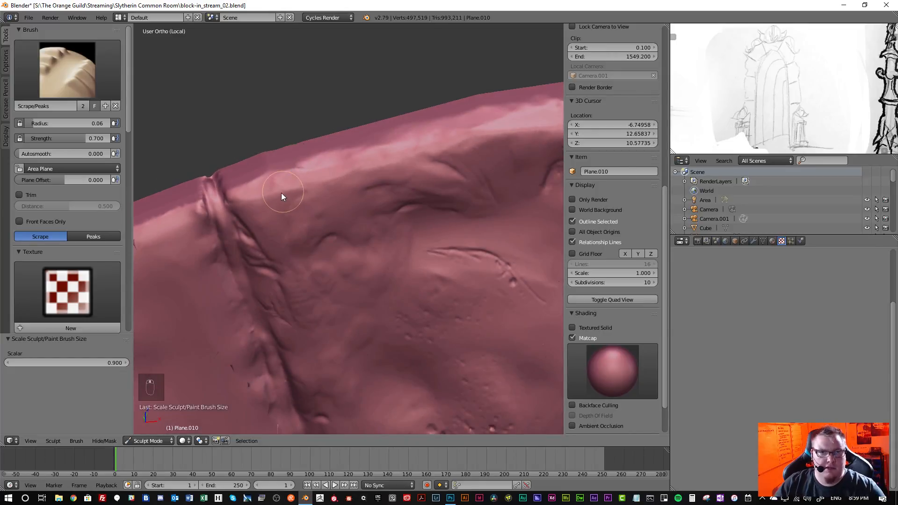
scroll(282, 192, "up", 1)
left_click_drag(283, 194, 291, 240)
scroll(335, 221, "down", 1)
- Scrape the front face just beneath the bevel, a little to the right of the upper left corner
middle_click_drag(335, 220, 302, 193)
scroll(304, 193, "up", 2)
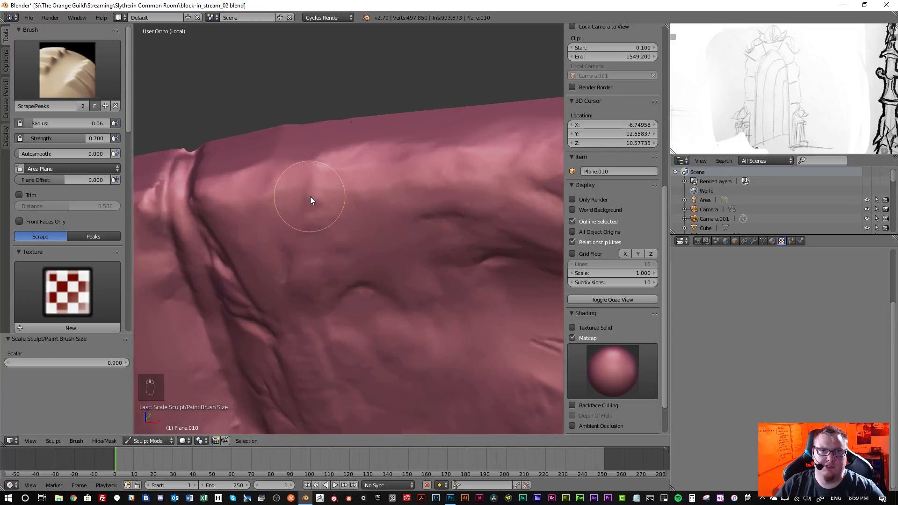
left_click_drag(327, 207, 327, 234)
scroll(351, 243, "down", 4)
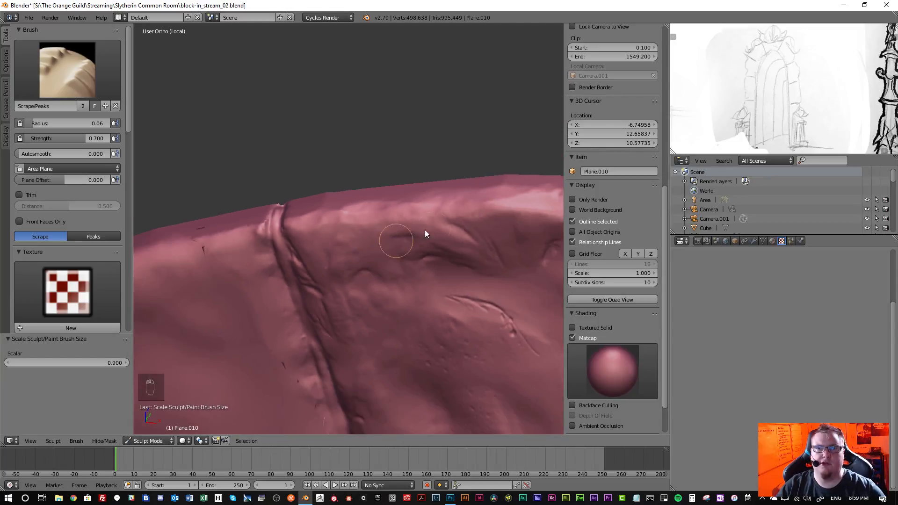
- Scrape the stone from the bevel's lower edge down over the diagonal creases under the keystone's top edge
mouse_move(487, 230)
middle_mouse_down()
mouse_move(488, 252)
mouse_move(487, 209)
middle_mouse_up()
scroll(487, 209, "up", 2)
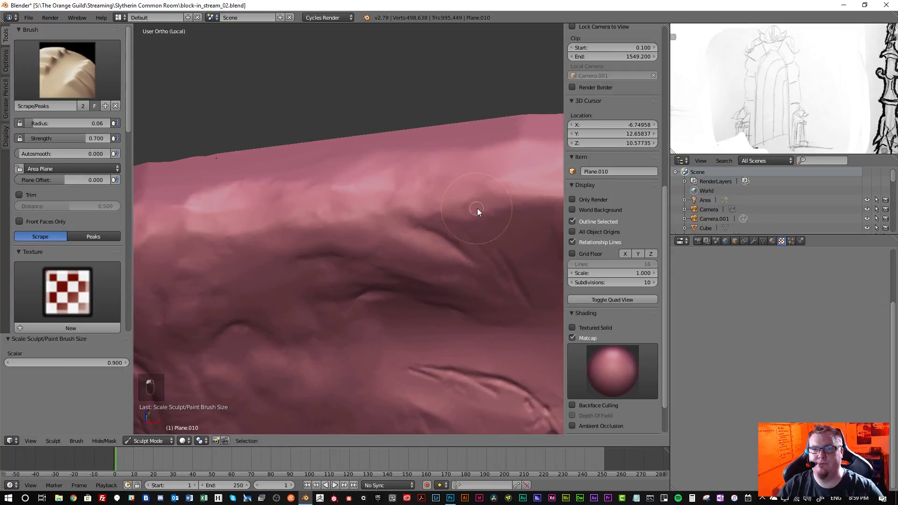
mouse_move(466, 213)
left_mouse_down()
mouse_move(451, 217)
mouse_move(489, 256)
left_mouse_up()
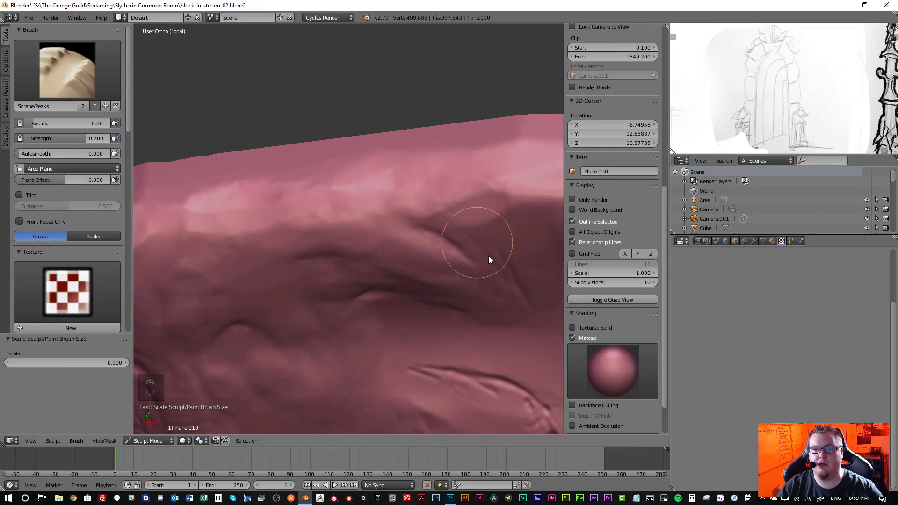
scroll(488, 257, "down", 4)
scroll(565, 251, "down", 2)
mouse_move(492, 259)
middle_mouse_down()
mouse_move(501, 261)
mouse_move(251, 241)
middle_mouse_up()
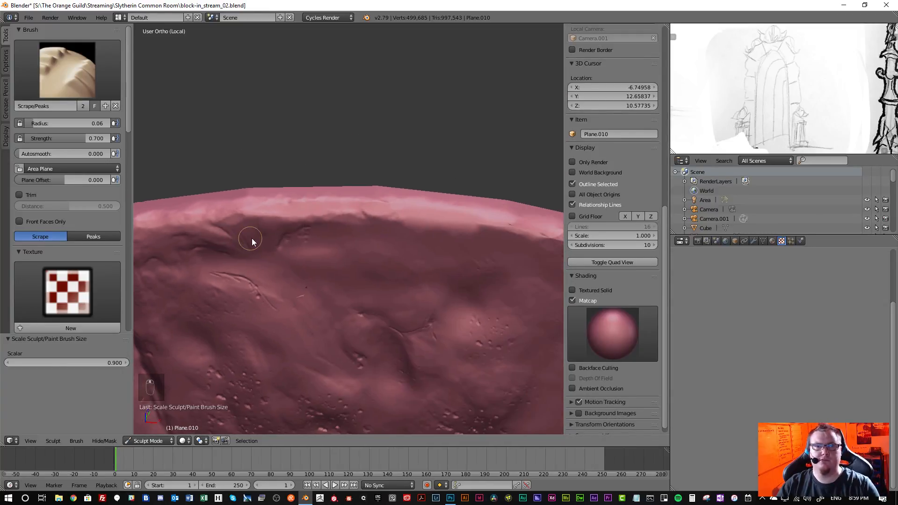
scroll(264, 201, "up", 2)
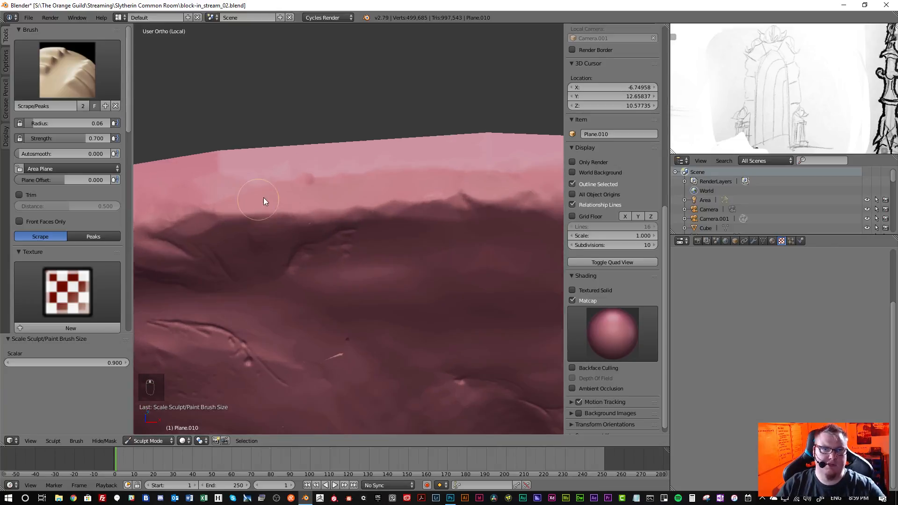
- Scrape flat facets into the keystone's top bevel, above the diagonal creases on the left half of the stone
mouse_move(296, 194)
left_mouse_down()
mouse_move(288, 197)
mouse_move(299, 191)
left_mouse_up()
middle_click_drag(299, 191, 243, 190)
mouse_move(244, 190)
left_mouse_down()
mouse_move(260, 168)
mouse_move(234, 185)
mouse_move(289, 170)
left_mouse_up()
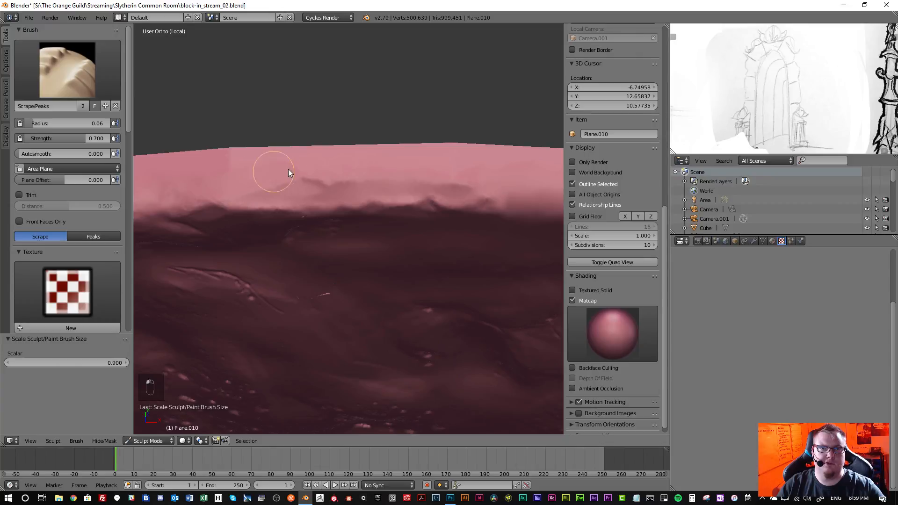
middle_click_drag(288, 170, 315, 180)
scroll(318, 180, "up", 3)
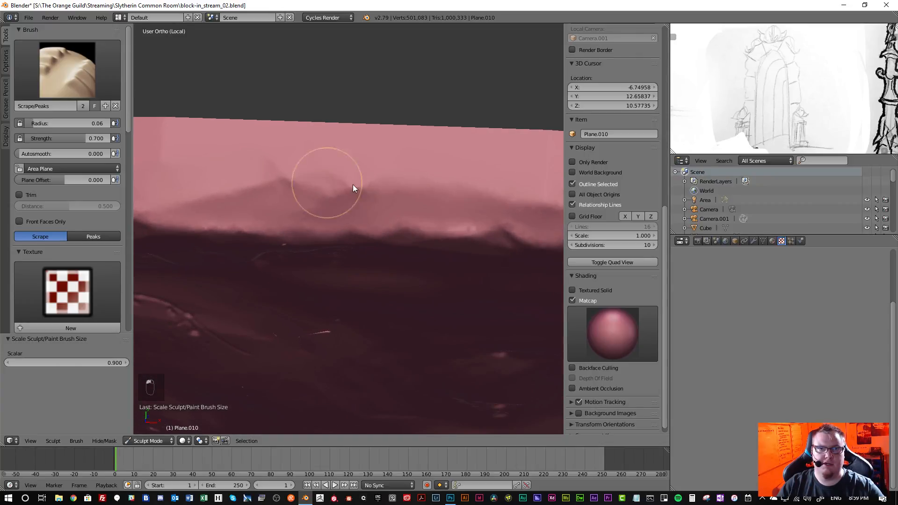
scroll(338, 192, "down", 3)
middle_click_drag(349, 204, 358, 212)
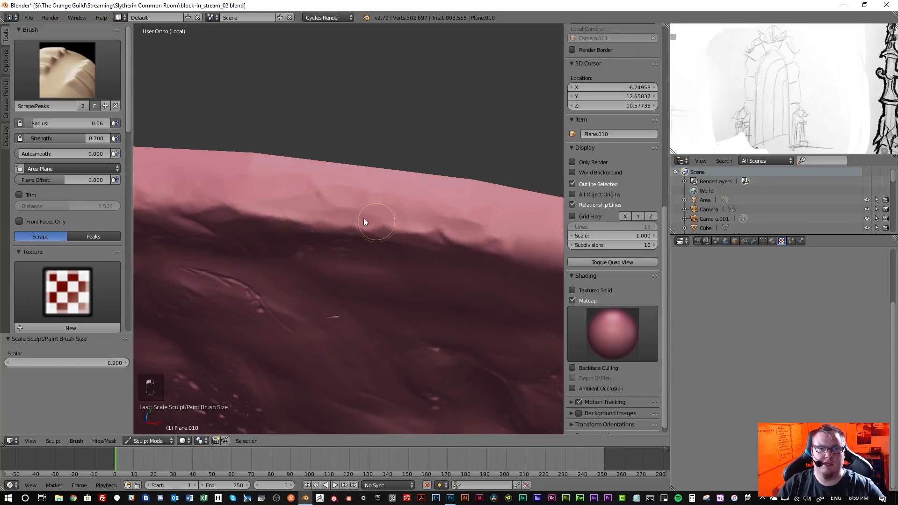
- Scrape the lower half of the top bevel to the right of those creases, breaking up its edge with the front face
left_click_drag(377, 223, 386, 214)
middle_click_drag(387, 215, 384, 217)
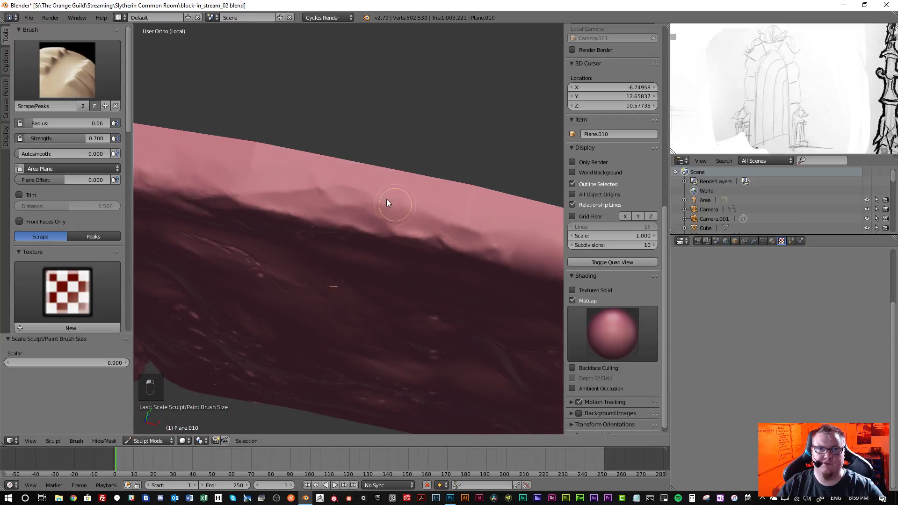
left_click_drag(386, 199, 406, 215)
middle_click_drag(385, 186, 403, 226)
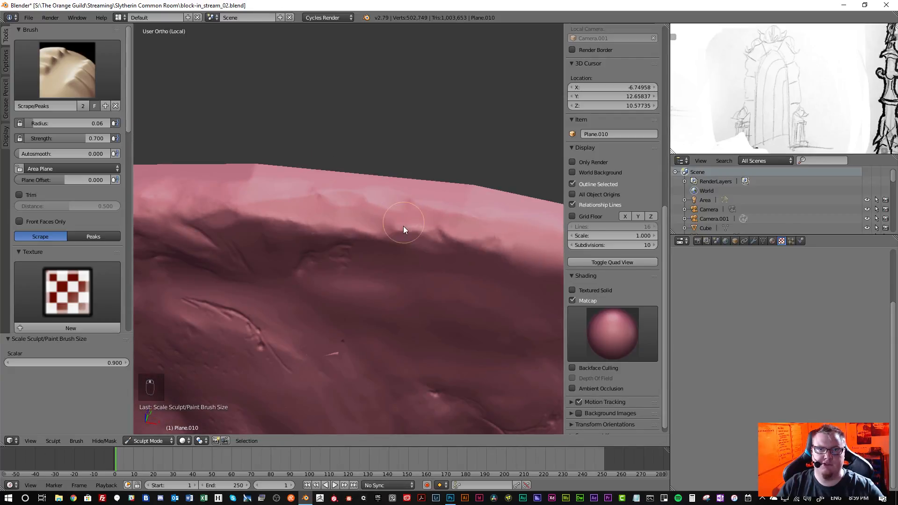
left_click_drag(410, 228, 353, 219)
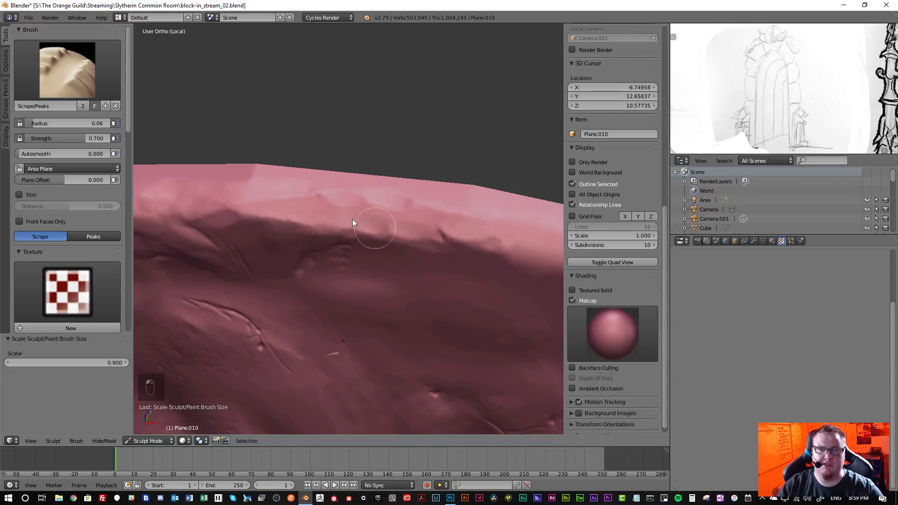
- Scrape the bevel's lower edge directly above the short forked crease on the front face
mouse_move(353, 220)
middle_mouse_down()
mouse_move(337, 236)
mouse_move(341, 225)
mouse_move(390, 246)
middle_mouse_up()
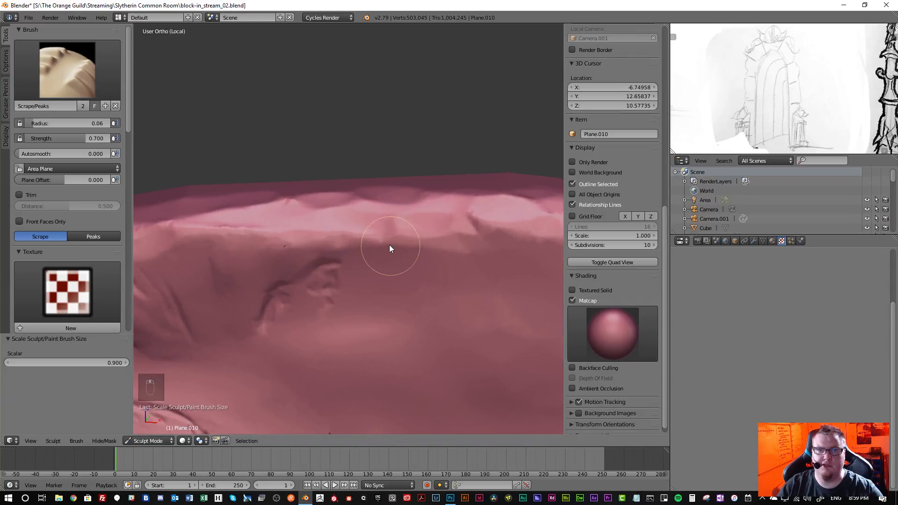
mouse_move(392, 242)
left_mouse_down()
mouse_move(407, 248)
mouse_move(337, 248)
left_mouse_up()
middle_click_drag(337, 248, 338, 273)
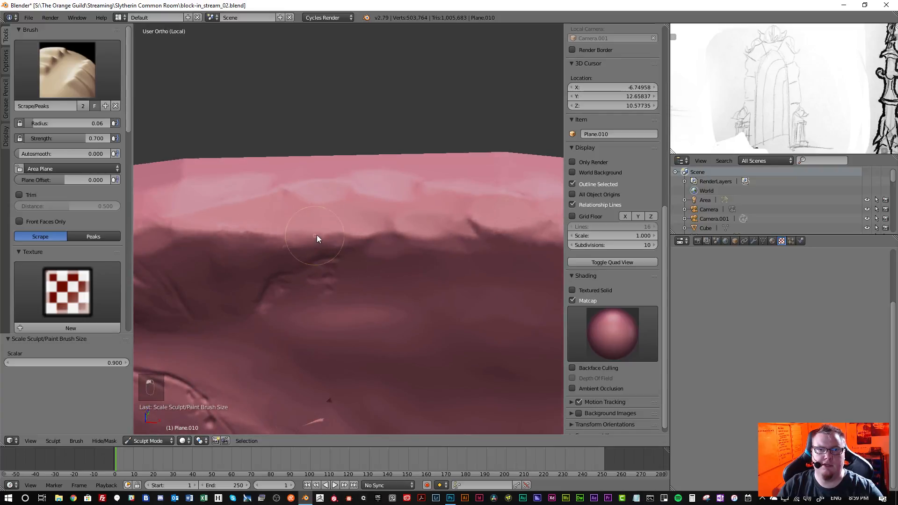
left_click_drag(331, 243, 363, 244)
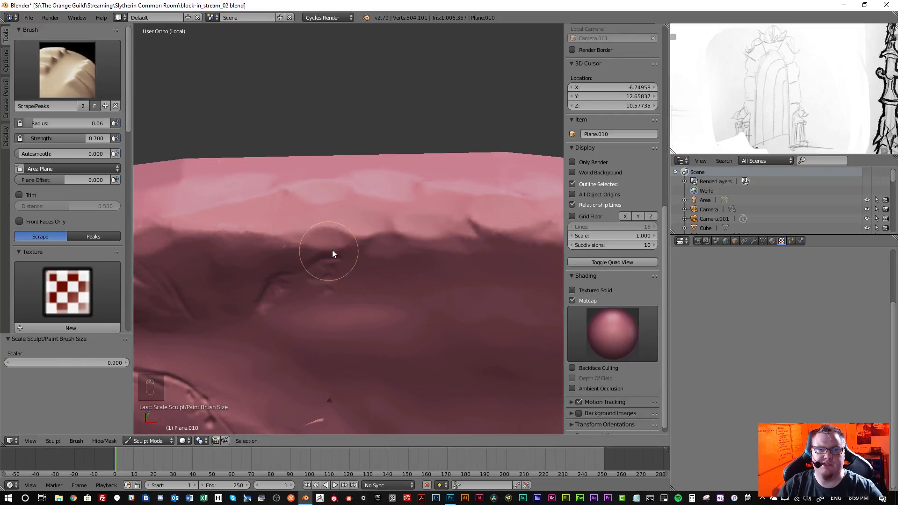
- Scrape the front face just beneath the top bevel on both sides of the short forked crease
middle_click_drag(333, 251, 357, 237)
mouse_move(361, 240)
left_mouse_down()
mouse_move(364, 231)
mouse_move(389, 285)
left_mouse_up()
mouse_move(389, 285)
middle_mouse_down()
mouse_move(464, 235)
mouse_move(476, 258)
middle_mouse_up()
mouse_move(477, 259)
left_mouse_down()
mouse_move(471, 277)
mouse_move(353, 300)
mouse_move(421, 281)
left_mouse_up()
mouse_move(240, 265)
left_mouse_down()
mouse_move(242, 302)
mouse_move(241, 259)
mouse_move(209, 258)
left_mouse_up()
mouse_move(207, 259)
middle_mouse_down()
mouse_move(205, 274)
mouse_move(367, 301)
mouse_move(369, 330)
mouse_move(363, 300)
mouse_move(341, 290)
mouse_move(355, 294)
mouse_move(369, 321)
mouse_move(361, 214)
middle_mouse_up()
scroll(357, 274, "up", 3)
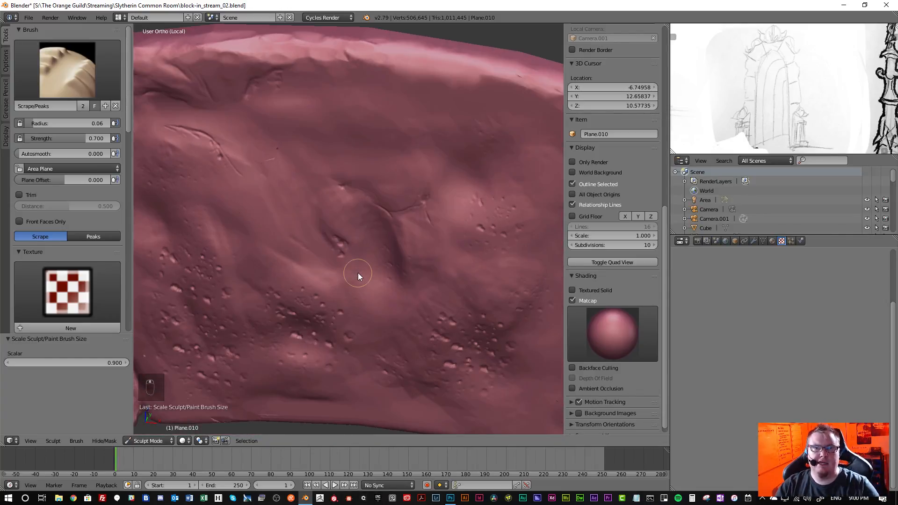
- Scrape the stone around the curved crack at the centre of the front face, including its branching right end
scroll(380, 187, "up", 4)
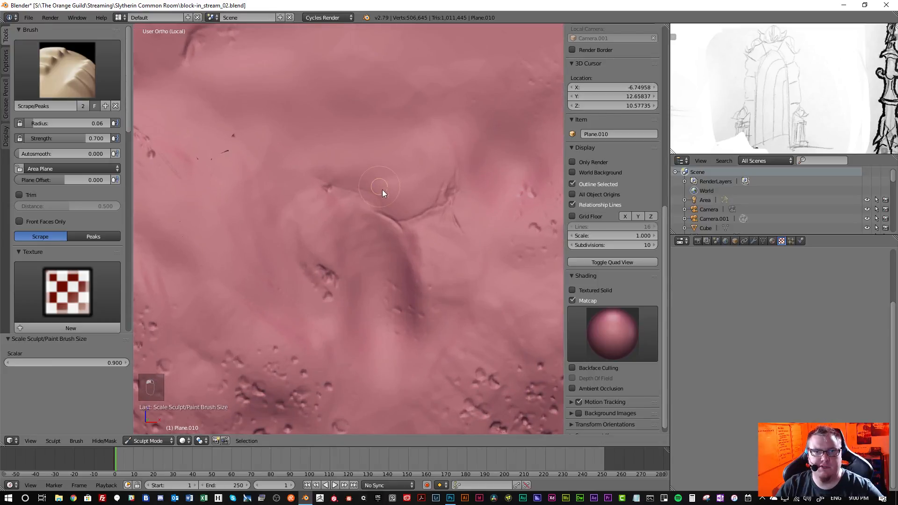
left_click_drag(426, 173, 355, 241)
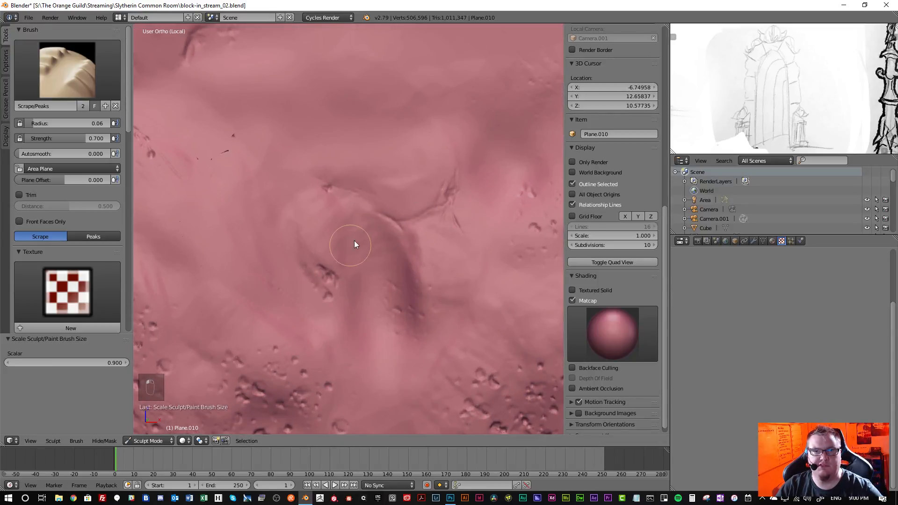
middle_click_drag(355, 241, 383, 227)
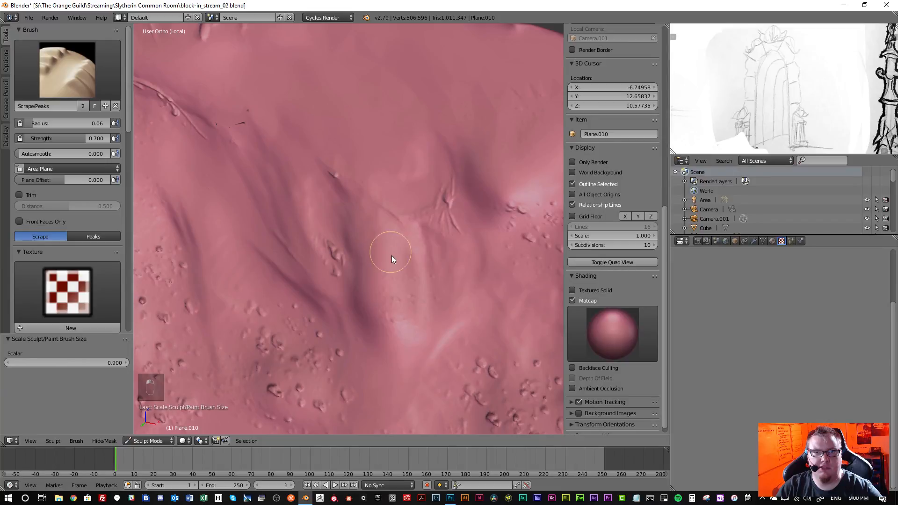
mouse_move(395, 260)
left_mouse_down()
mouse_move(387, 274)
mouse_move(426, 243)
left_mouse_up()
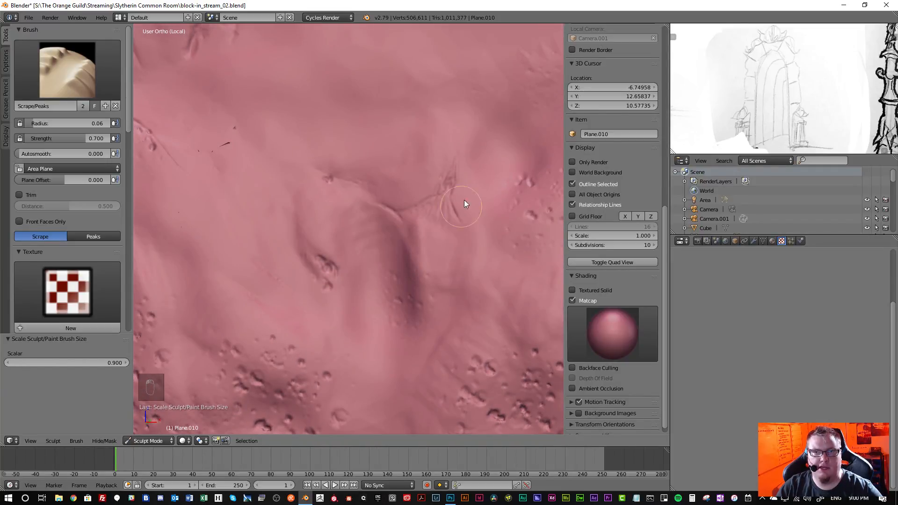
left_click_drag(469, 212, 478, 227)
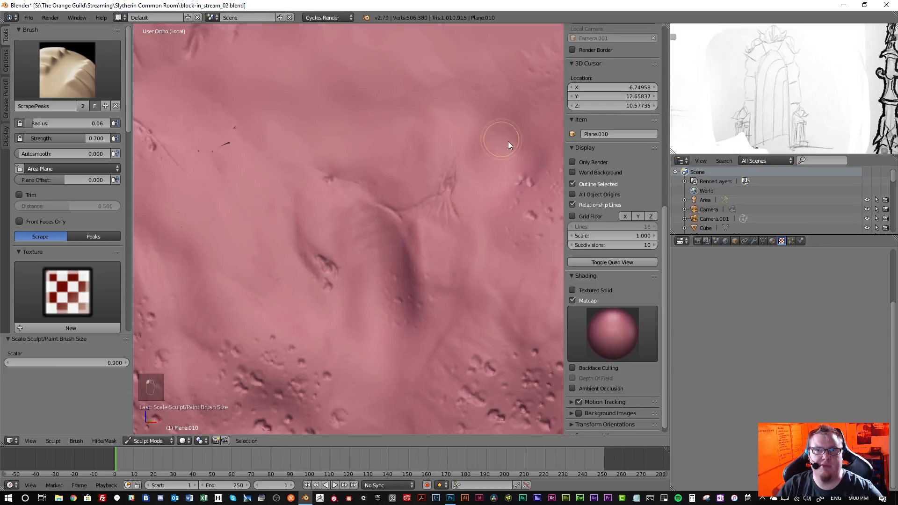
left_click_drag(510, 141, 506, 138)
- Scrape away the small dark artefact between the upper left crack and the central curved crack, and flatten the stone around it
scroll(485, 123, "down", 3)
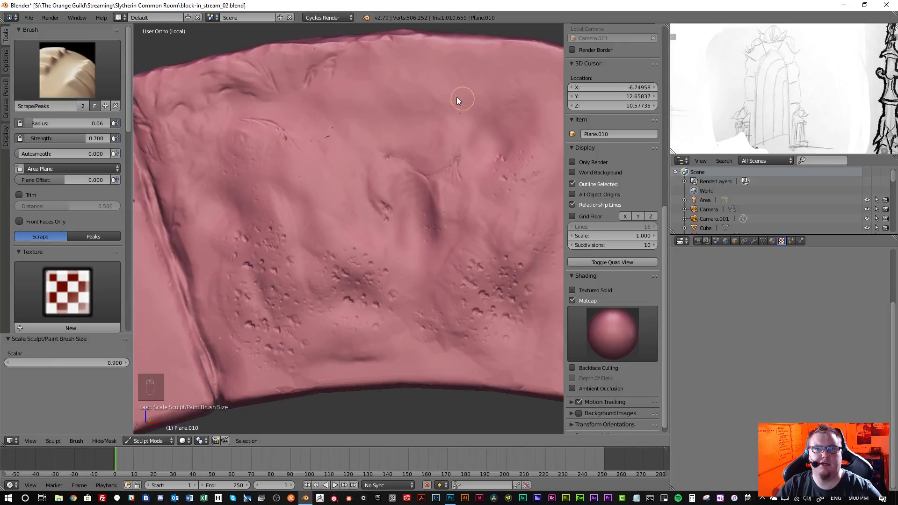
middle_click_drag(310, 145, 322, 184)
scroll(322, 137, "up", 3)
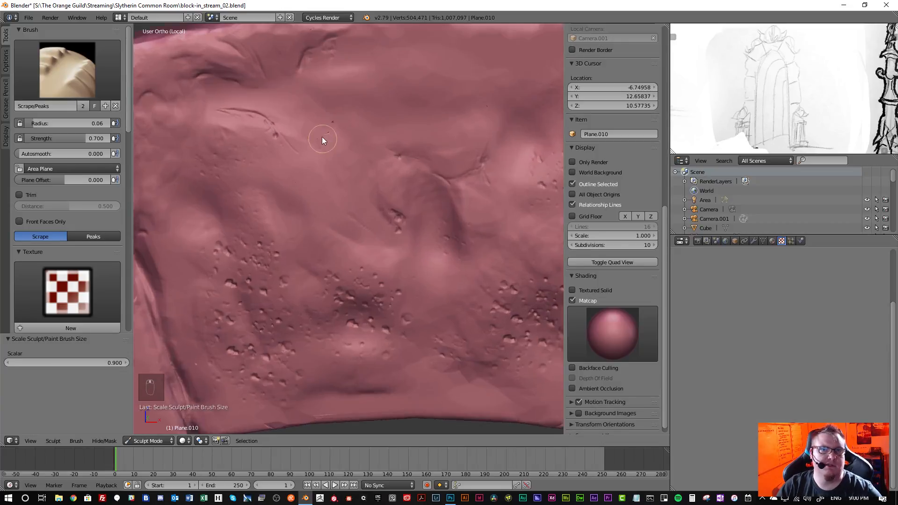
left_click_drag(322, 137, 321, 136)
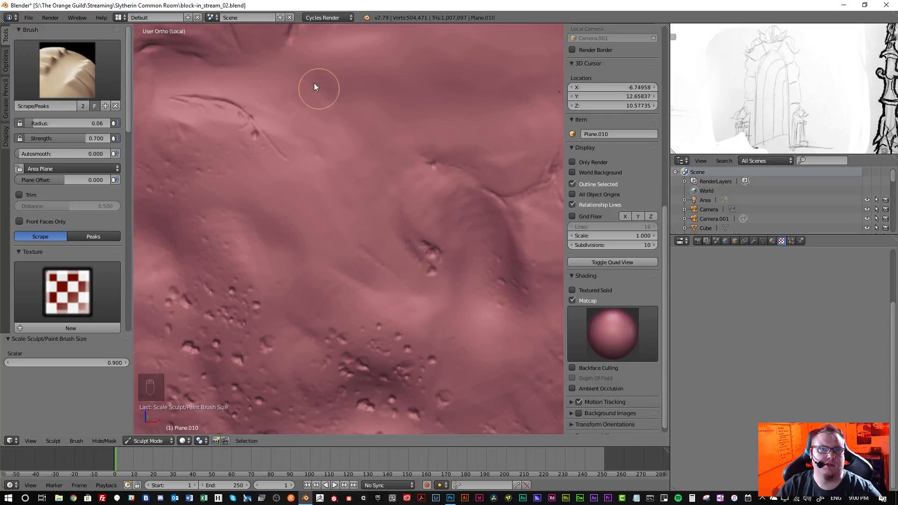
left_click_drag(314, 87, 297, 149)
- Scrape diagonal planes into the slope left of the central pit, just above the middle cluster of pockmarks
scroll(323, 166, "down", 4)
mouse_move(347, 184)
middle_mouse_down()
mouse_move(336, 163)
mouse_move(330, 180)
middle_mouse_up()
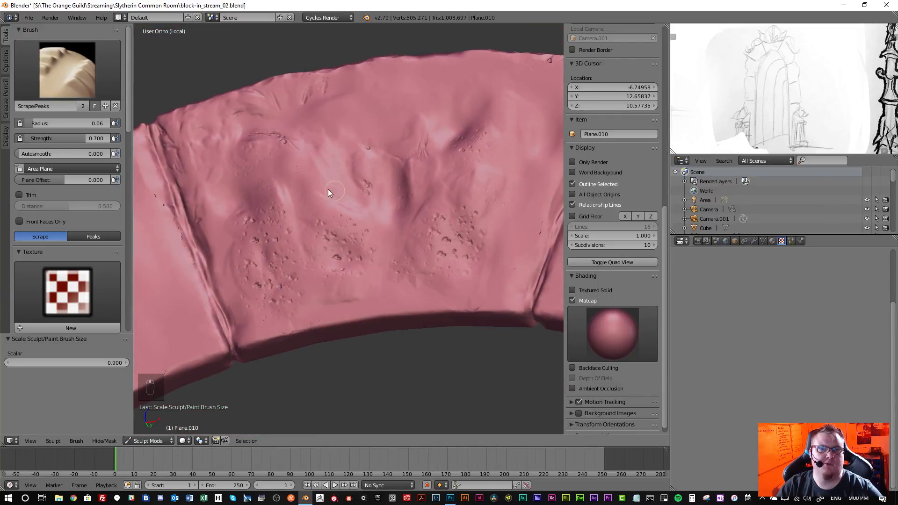
scroll(330, 196, "up", 5)
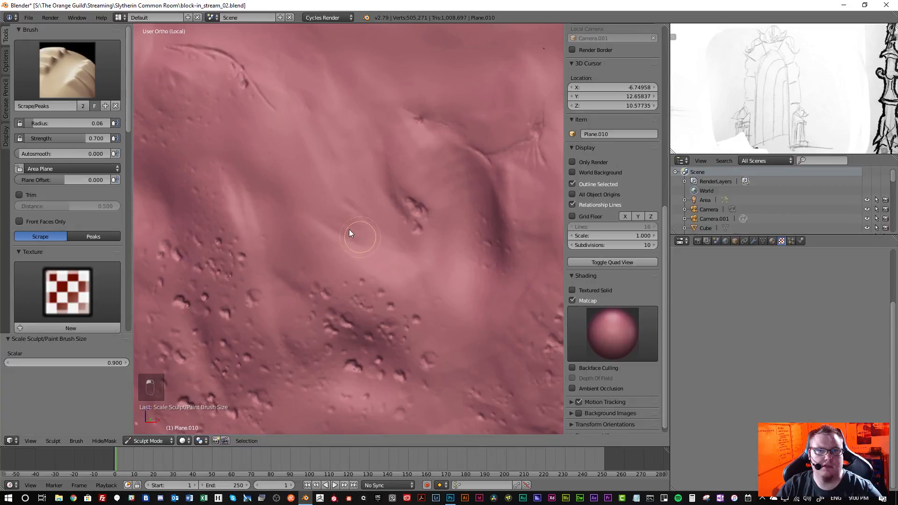
left_click_drag(363, 233, 335, 178)
mouse_move(380, 214)
left_mouse_down()
mouse_move(385, 223)
mouse_move(299, 156)
left_mouse_up()
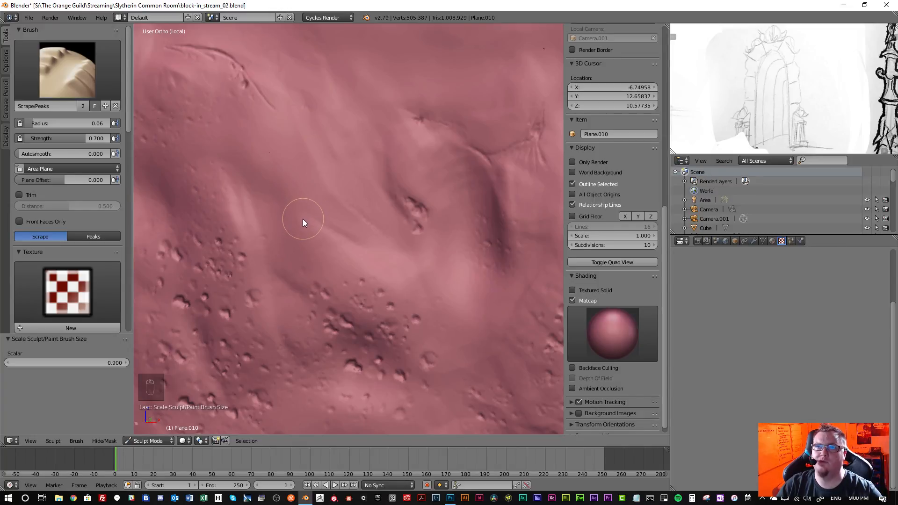
- Scrape down the raised bump above the left cluster of pockmarks, beneath the upper left crack
scroll(262, 216, "down", 4)
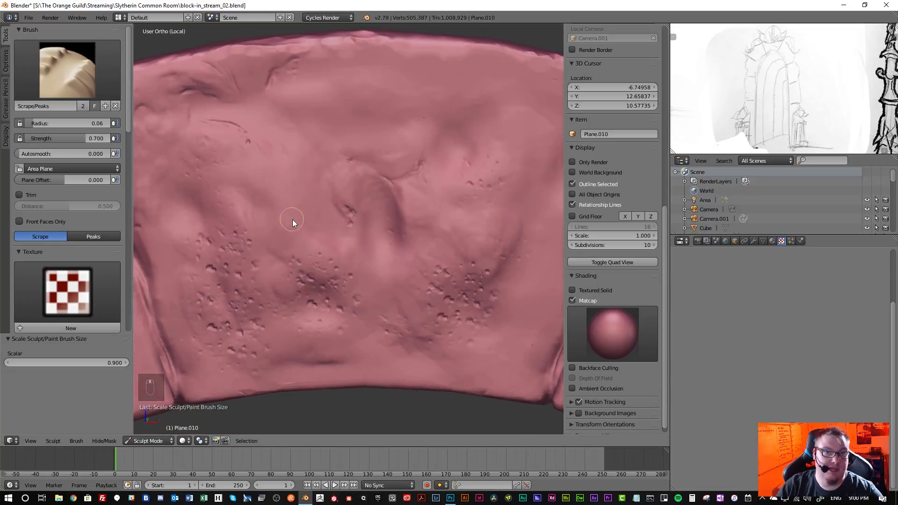
scroll(247, 219, "up", 3)
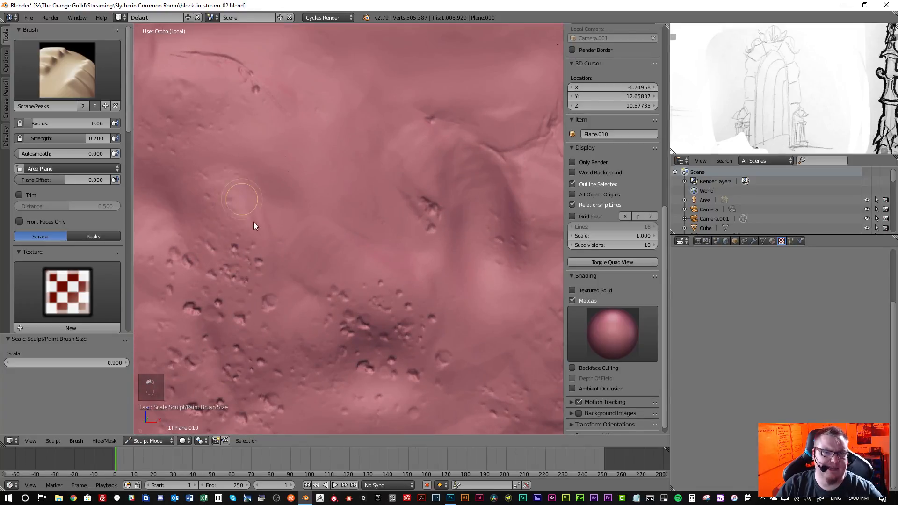
left_click_drag(254, 219, 232, 194)
mouse_move(232, 193)
middle_mouse_down()
mouse_move(261, 200)
mouse_move(250, 211)
middle_mouse_up()
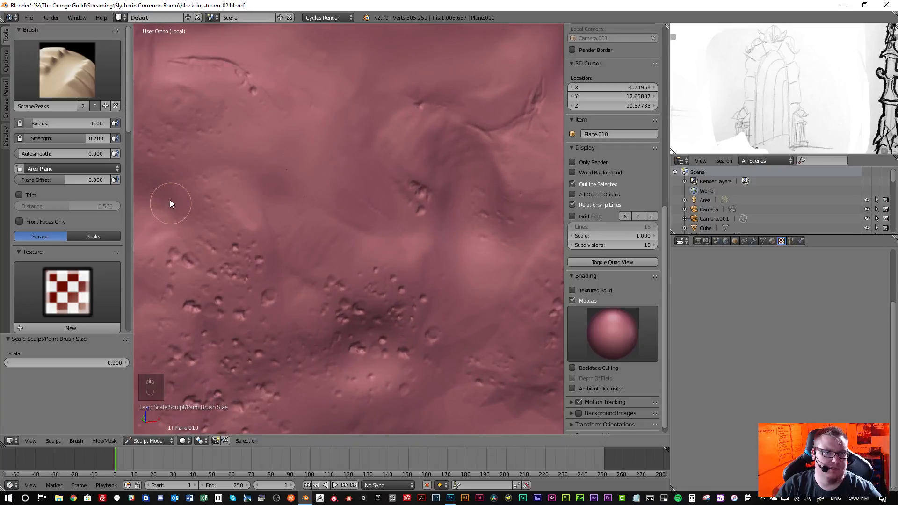
left_click_drag(192, 212, 210, 209)
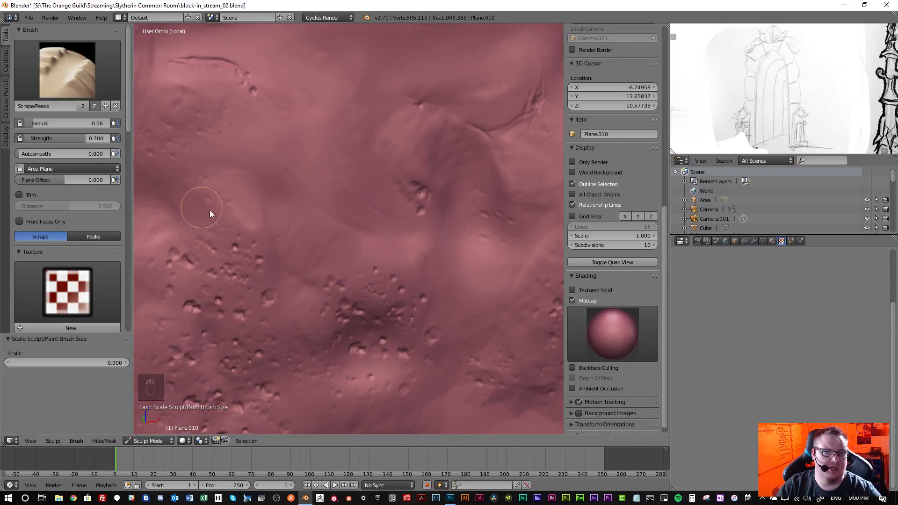
- Scrape the diagonal ridge running down beside the central pit, continuing over the stone to its left
scroll(225, 214, "down", 2)
mouse_move(239, 219)
middle_mouse_down()
mouse_move(194, 225)
mouse_move(203, 226)
middle_mouse_up()
scroll(295, 259, "up", 2)
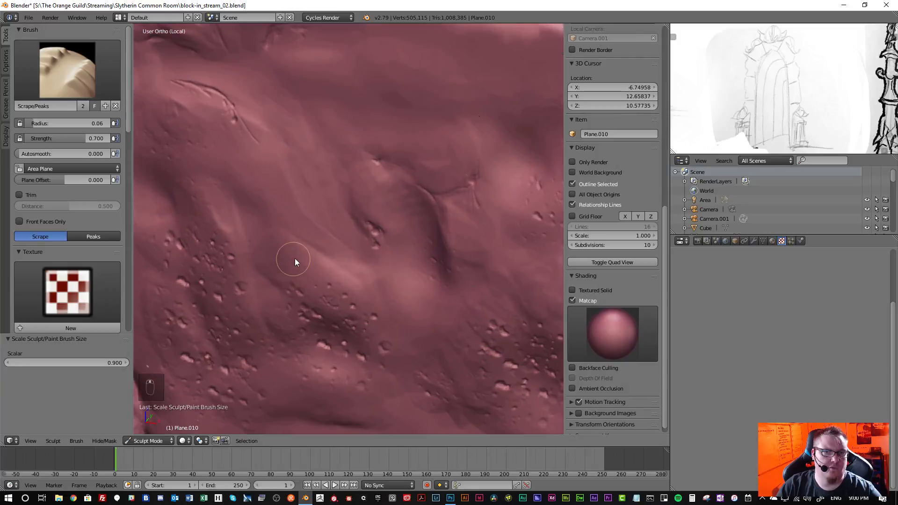
middle_click_drag(295, 258, 283, 251)
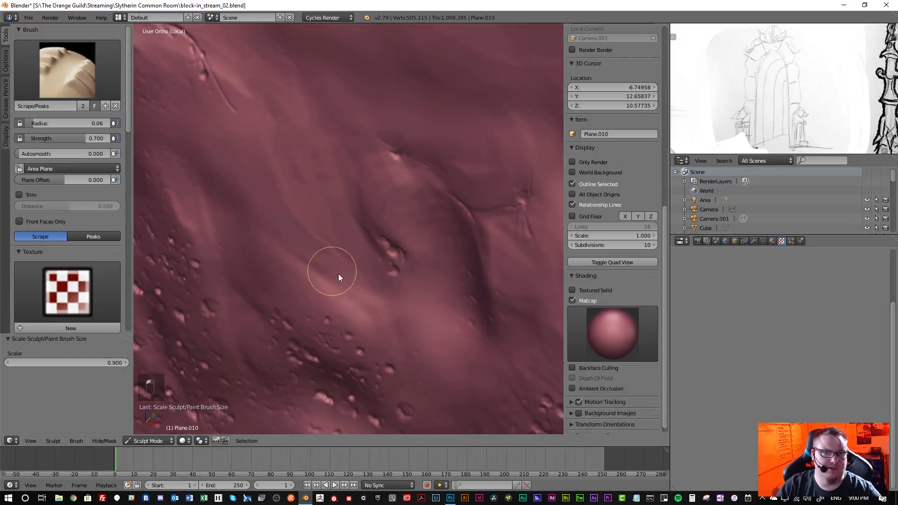
left_click_drag(338, 274, 276, 243)
scroll(269, 233, "down", 2)
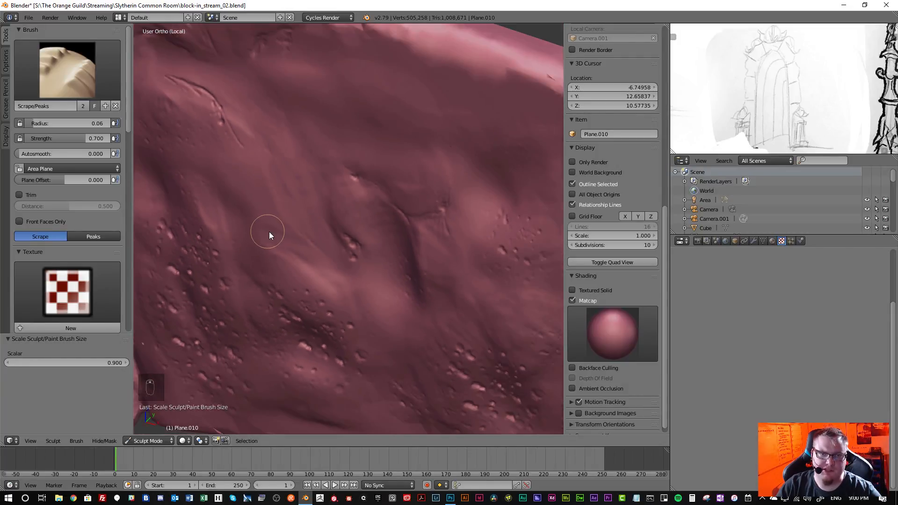
mouse_move(273, 215)
middle_mouse_down()
mouse_move(287, 230)
mouse_move(239, 160)
mouse_move(240, 129)
middle_mouse_up()
mouse_move(264, 161)
left_mouse_down()
mouse_move(257, 139)
mouse_move(249, 173)
left_mouse_up()
- Scrape the keystone's top bevel right of centre, chipping its lower edge towards the right joint
scroll(273, 240, "down", 6)
mouse_move(423, 198)
middle_mouse_down()
mouse_move(401, 220)
mouse_move(412, 213)
mouse_move(412, 236)
mouse_move(345, 199)
middle_mouse_up()
scroll(369, 168, "up", 3)
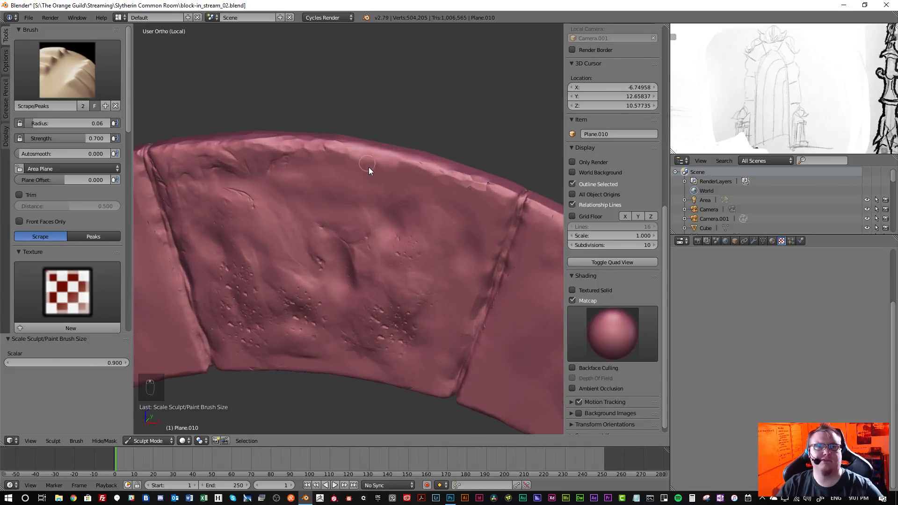
middle_click_drag(369, 169, 361, 201)
scroll(361, 192, "up", 1)
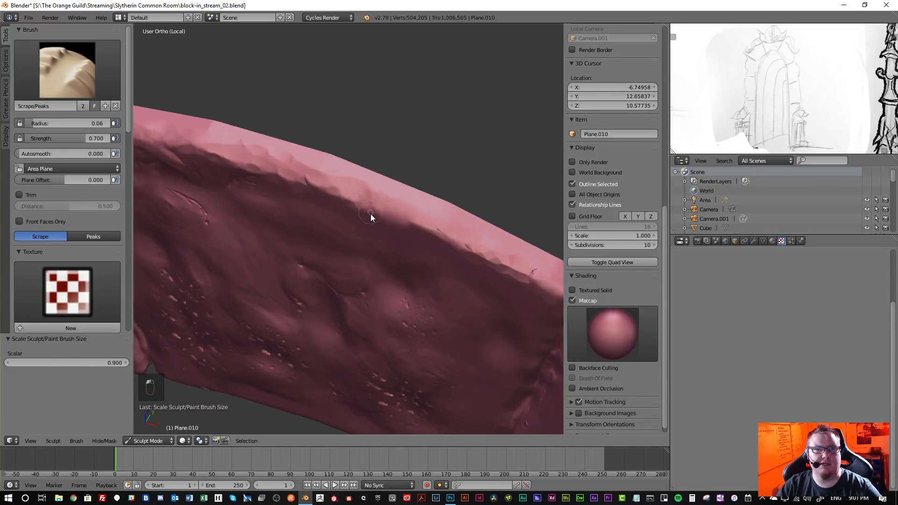
mouse_move(361, 220)
middle_mouse_down()
mouse_move(375, 204)
mouse_move(331, 209)
middle_mouse_up()
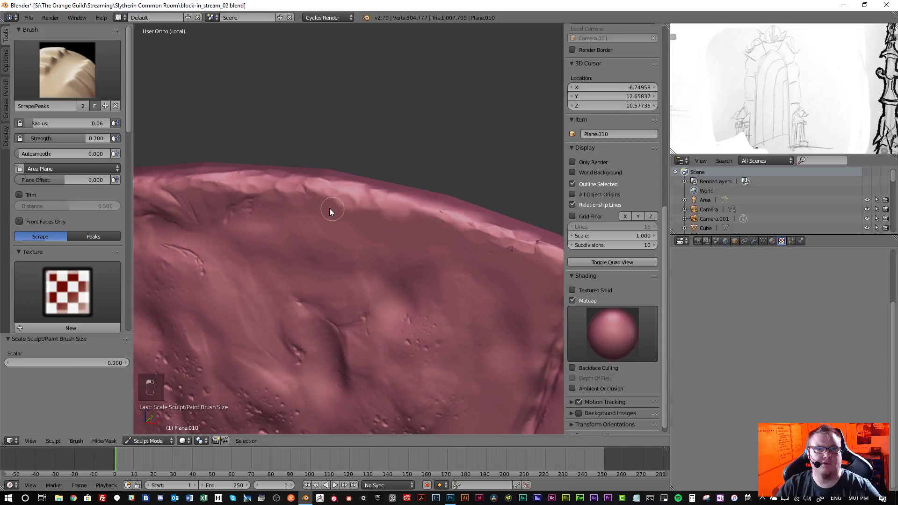
mouse_move(352, 247)
middle_mouse_down()
mouse_move(382, 231)
mouse_move(417, 245)
middle_mouse_up()
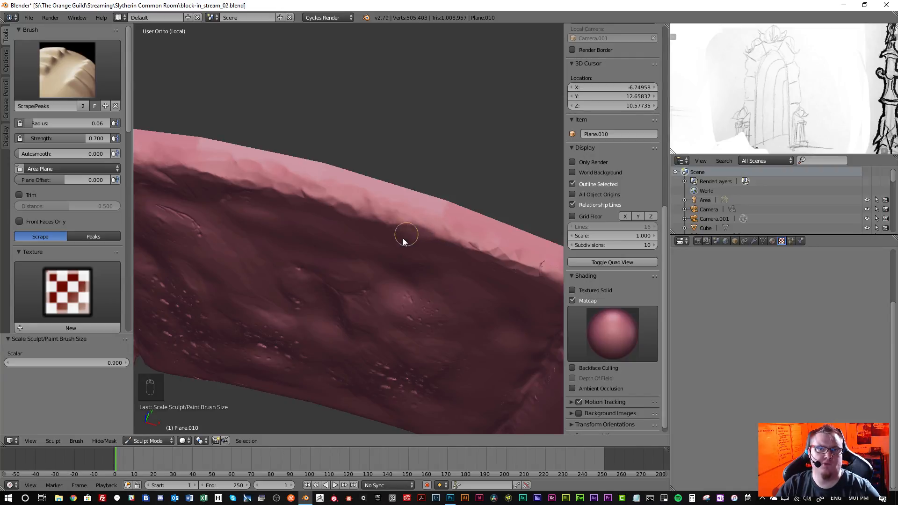
mouse_move(403, 238)
middle_mouse_down()
mouse_move(434, 243)
mouse_move(423, 232)
mouse_move(407, 246)
mouse_move(406, 215)
mouse_move(415, 227)
middle_mouse_up()
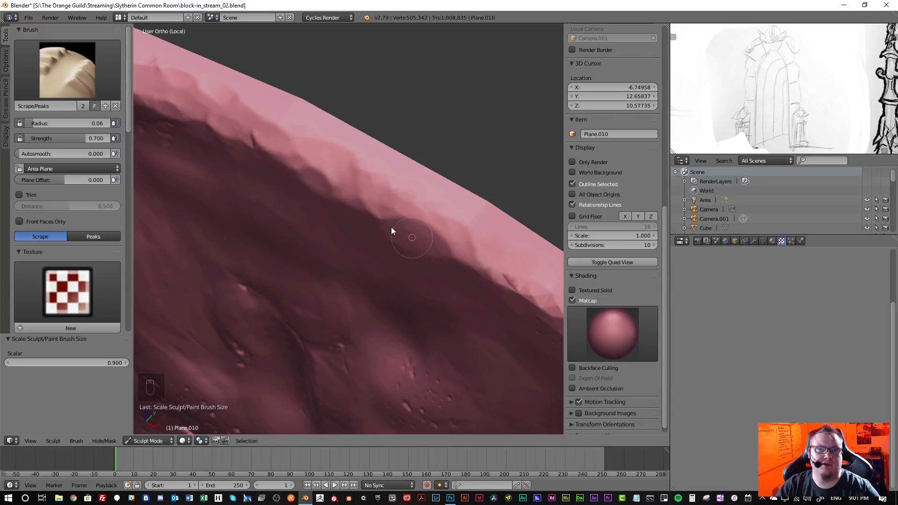
mouse_move(410, 234)
middle_mouse_down()
mouse_move(419, 251)
mouse_move(464, 237)
mouse_move(391, 237)
middle_mouse_up()
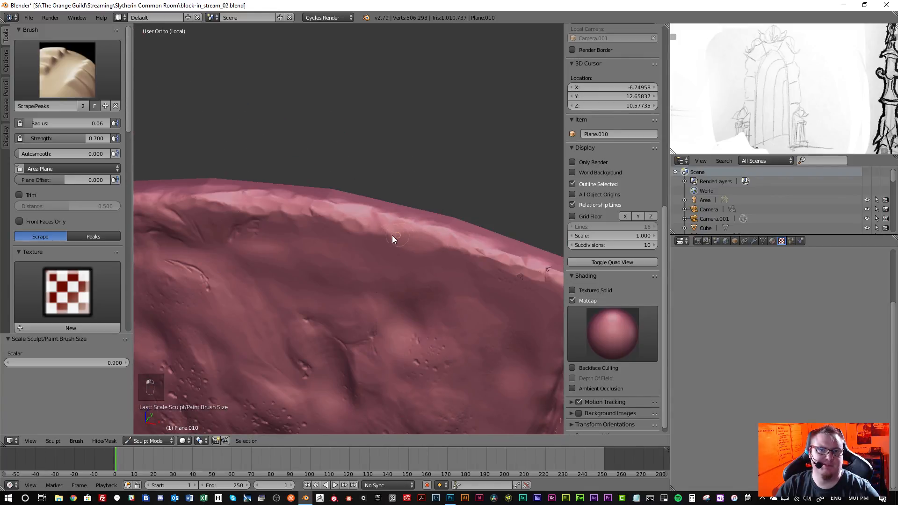
scroll(425, 252, "down", 3)
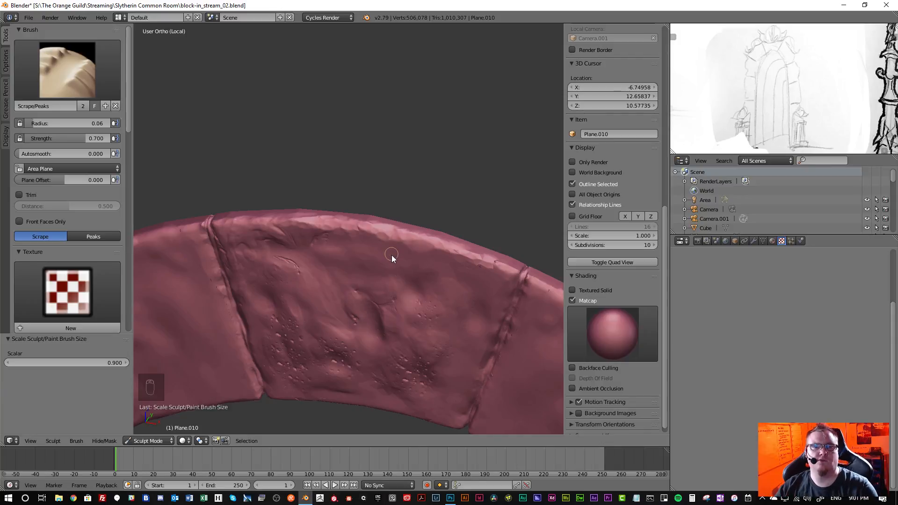
- Scrape the lower edge of the keystone's top bevel near the right joint and smooth the rough specks beside it
middle_click_drag(392, 255, 357, 168, "shift")
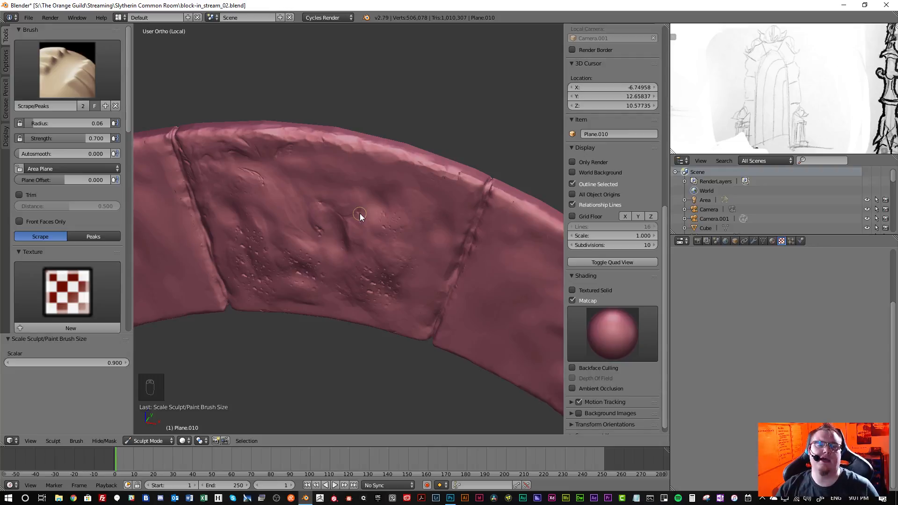
mouse_move(408, 212)
middle_mouse_down()
mouse_move(414, 239)
mouse_move(397, 221)
middle_mouse_up()
scroll(388, 179, "up", 3)
mouse_move(425, 176)
middle_mouse_down()
mouse_move(407, 170)
mouse_move(414, 164)
mouse_move(486, 192)
middle_mouse_up()
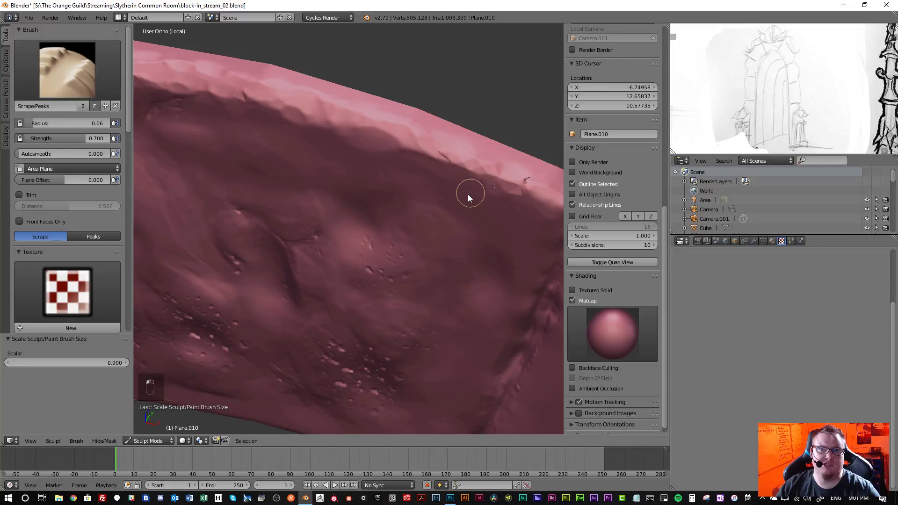
left_click_drag(486, 191, 483, 202)
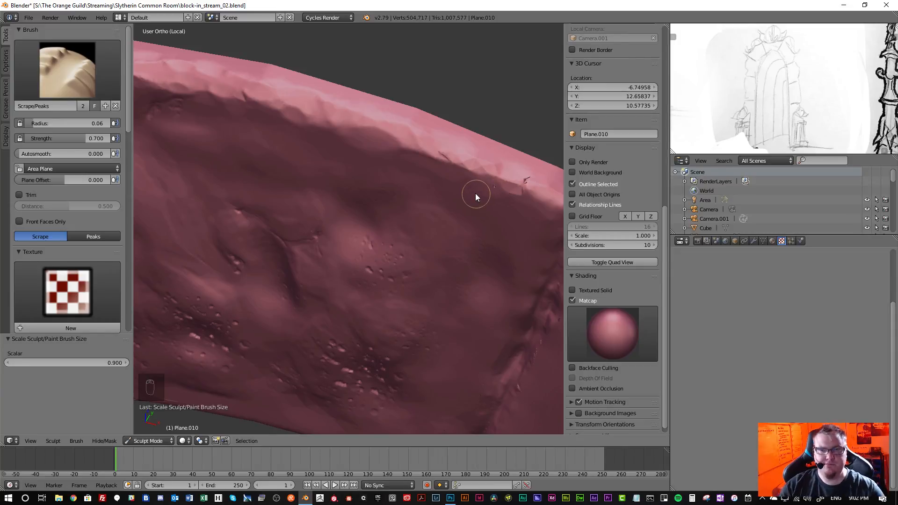
key("s")
left_click_drag(511, 199, 501, 201, "shift")
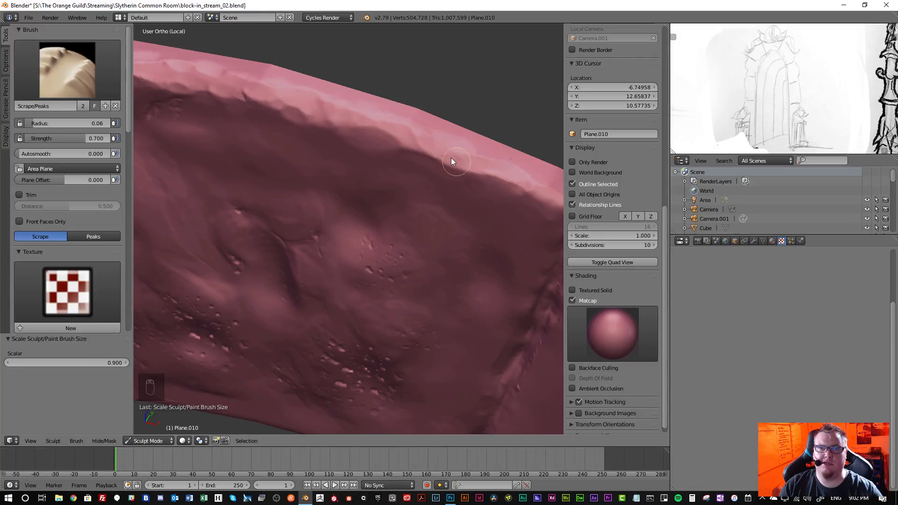
- Scrape a short facet into the lower edge of the top bevel, right of the keystone's centre
scroll(371, 275, "down", 6)
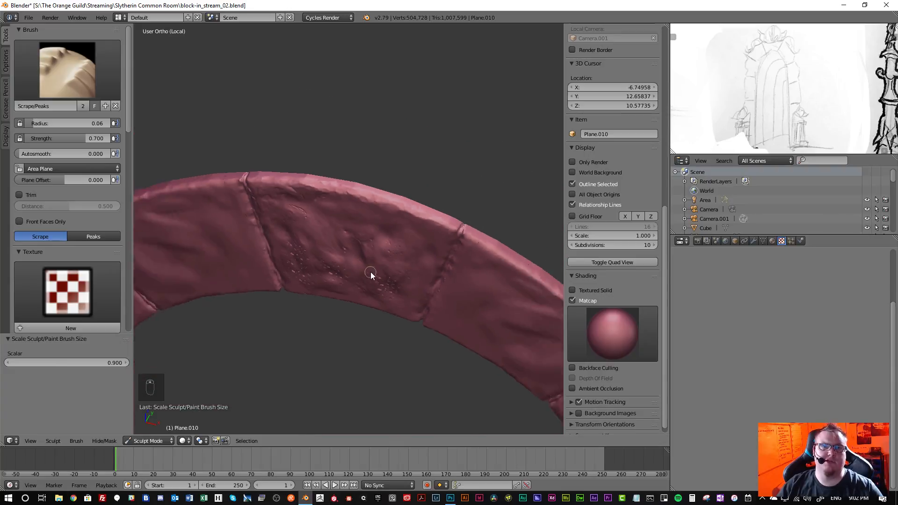
mouse_move(377, 268)
middle_mouse_down()
mouse_move(383, 248)
mouse_move(360, 268)
mouse_move(349, 264)
middle_mouse_up()
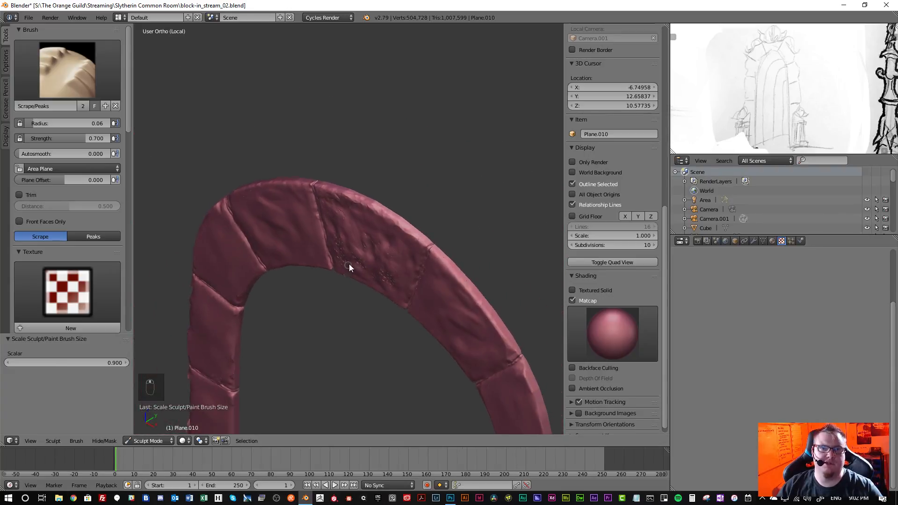
scroll(365, 251, "up", 4)
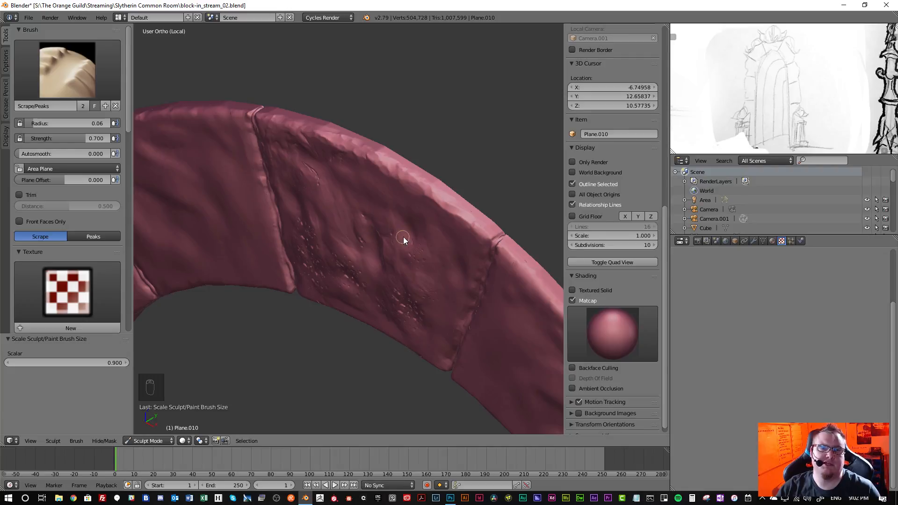
scroll(404, 237, "up", 1)
middle_click_drag(404, 237, 425, 240)
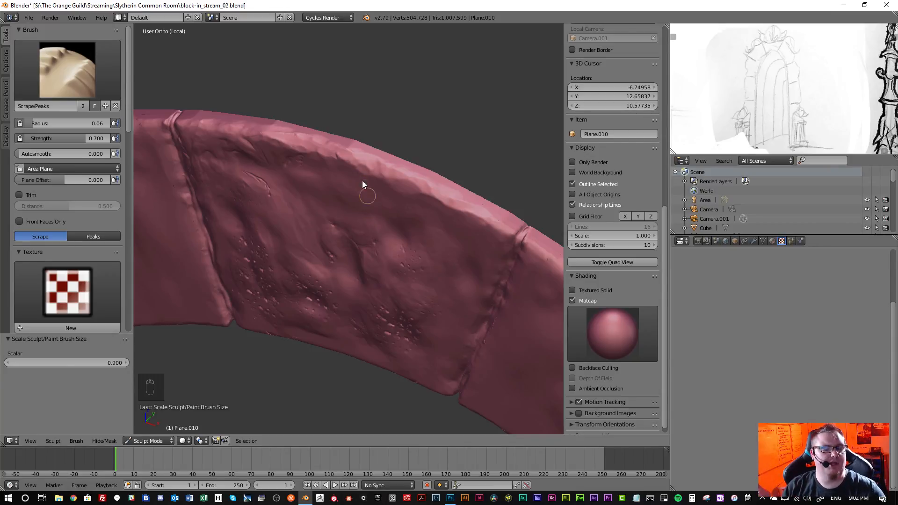
mouse_move(389, 206)
middle_mouse_down()
mouse_move(399, 217)
mouse_move(437, 175)
middle_mouse_up()
scroll(399, 206, "up", 5)
left_click_drag(444, 163, 454, 174)
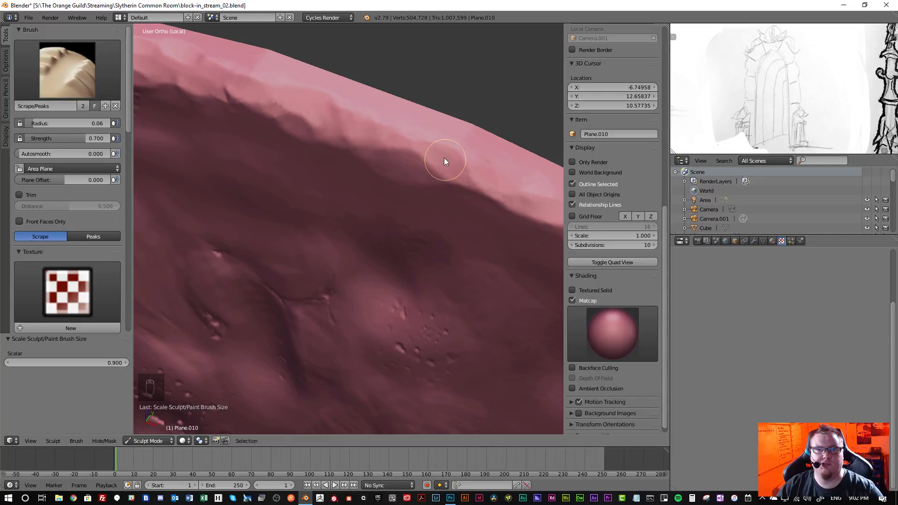
scroll(431, 178, "down", 4)
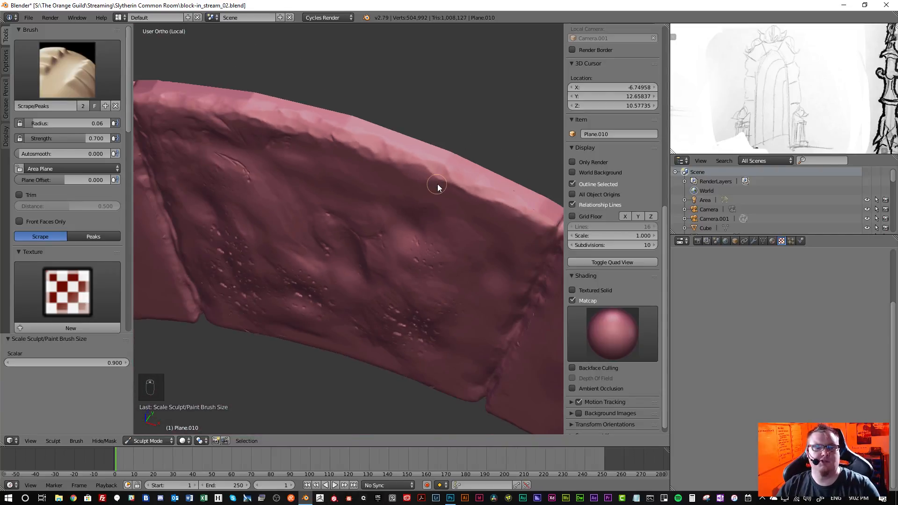
- Scrape a chip into the top bevel's lower edge, just left of the right joint
mouse_move(438, 187)
middle_mouse_down()
mouse_move(327, 145)
mouse_move(343, 167)
mouse_move(473, 217)
mouse_move(389, 189)
mouse_move(401, 156)
middle_mouse_up()
scroll(402, 149, "up", 3)
left_click_drag(402, 140, 403, 137)
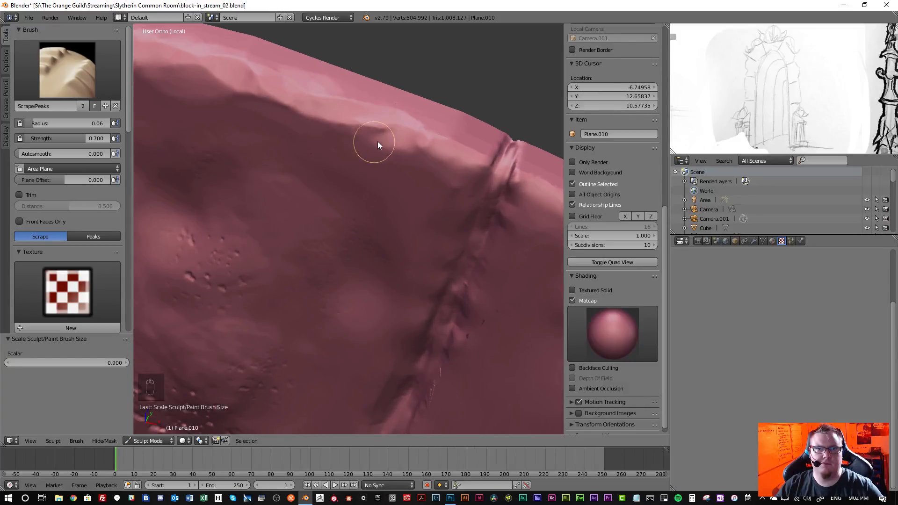
left_click_drag(377, 141, 437, 139)
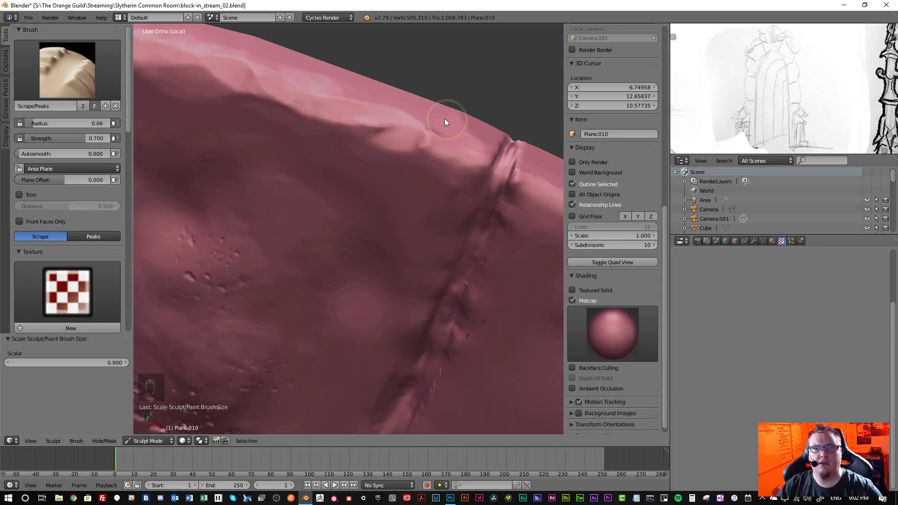
middle_click_drag(423, 134, 416, 160)
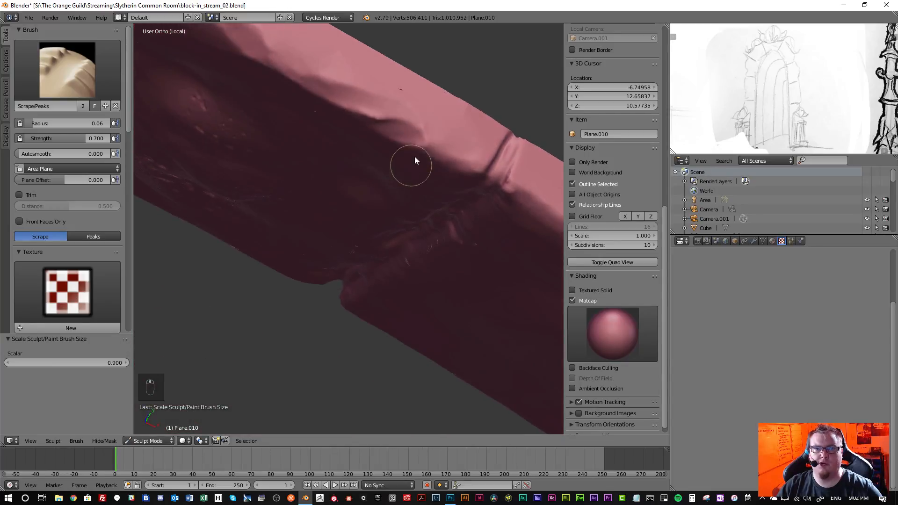
- Scrape across the bevel around the new chip and over the front face directly below it
mouse_move(420, 116)
left_mouse_down()
mouse_move(391, 97)
mouse_move(343, 84)
mouse_move(358, 89)
left_mouse_up()
mouse_move(358, 89)
middle_mouse_down()
mouse_move(411, 144)
mouse_move(445, 133)
mouse_move(461, 157)
mouse_move(424, 128)
mouse_move(438, 162)
middle_mouse_up()
left_click_drag(436, 154, 411, 157)
middle_click_drag(411, 157, 391, 178)
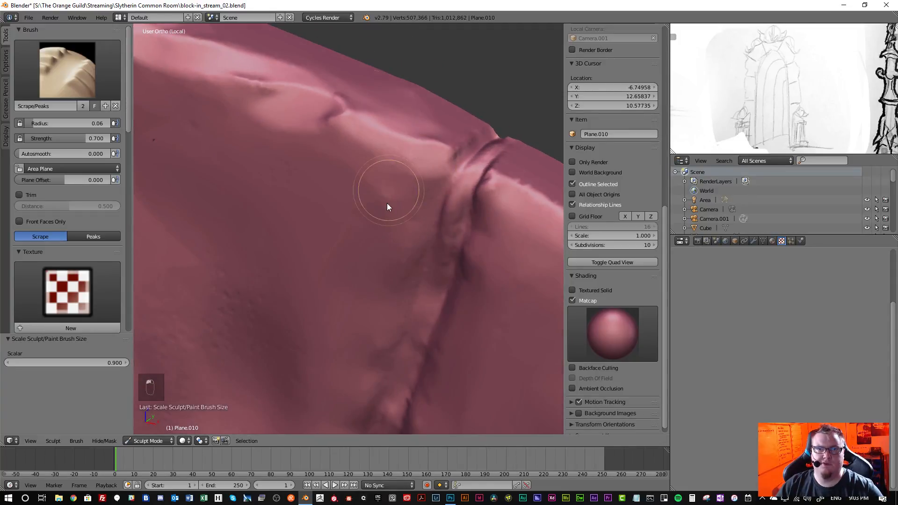
mouse_move(363, 201)
left_mouse_down()
mouse_move(359, 181)
mouse_move(318, 221)
left_mouse_up()
scroll(317, 227, "down", 5)
- Smooth the front face just below the top bevel, a short way left of the right joint
middle_click_drag(319, 263, 476, 201)
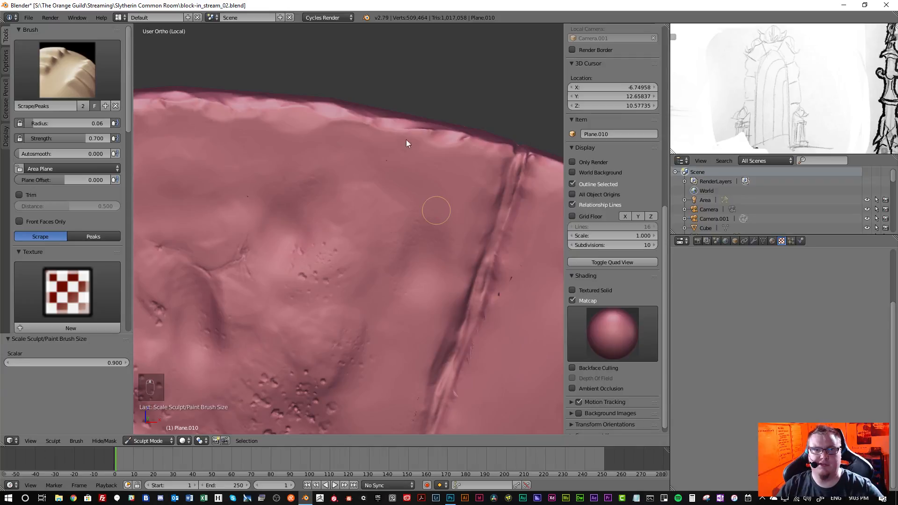
middle_click_drag(373, 194, 383, 180)
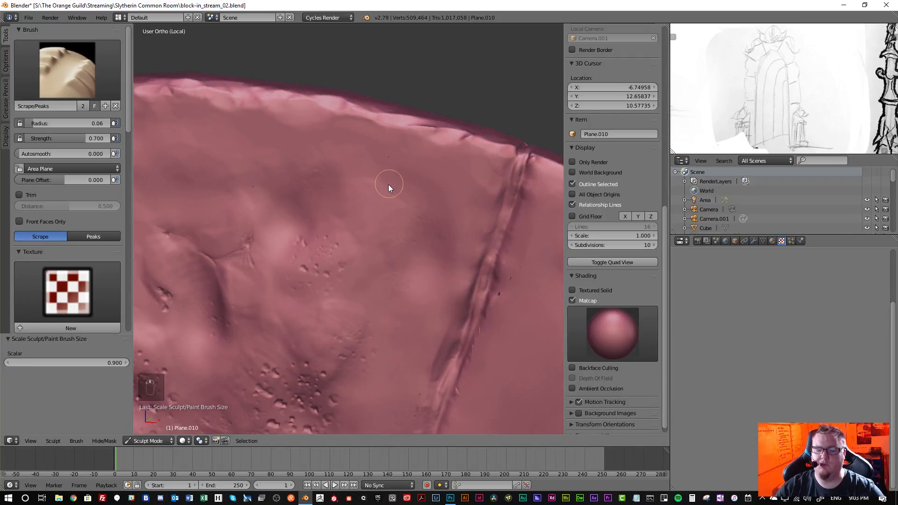
key("shift+s")
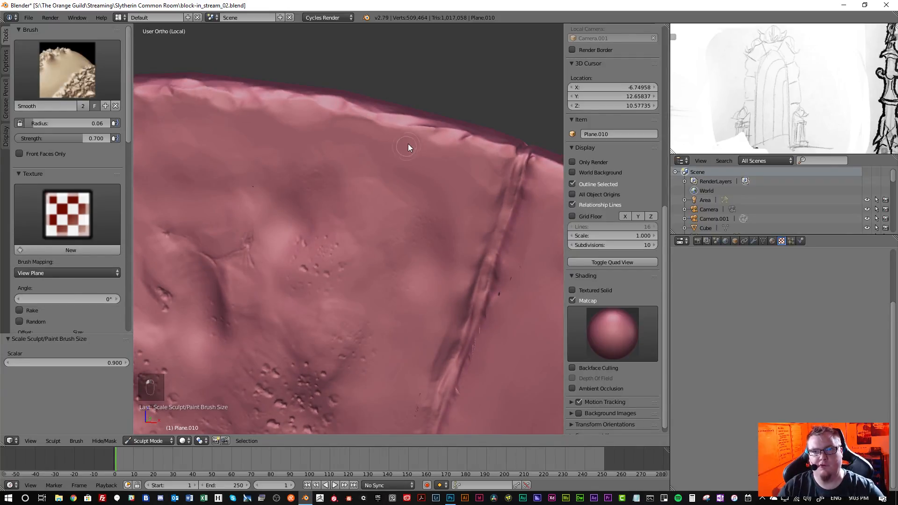
left_click_drag(408, 147, 407, 164, "shift")
mouse_move(386, 166)
middle_mouse_down()
mouse_move(400, 177)
mouse_move(394, 211)
mouse_move(428, 161)
middle_mouse_up()
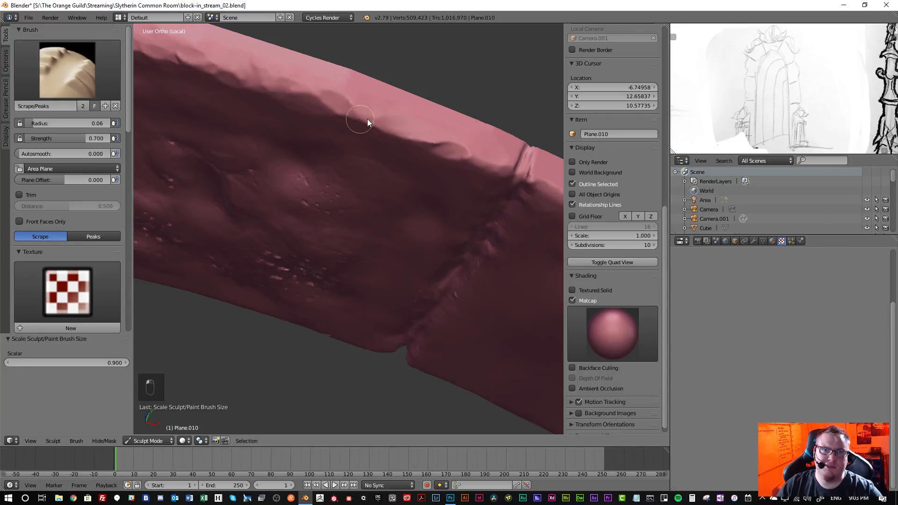
- Scrape the bevel's lower edge rightwards into the chip beside the right joint
mouse_move(450, 177)
middle_mouse_down()
mouse_move(448, 149)
mouse_move(457, 134)
mouse_move(467, 148)
middle_mouse_up()
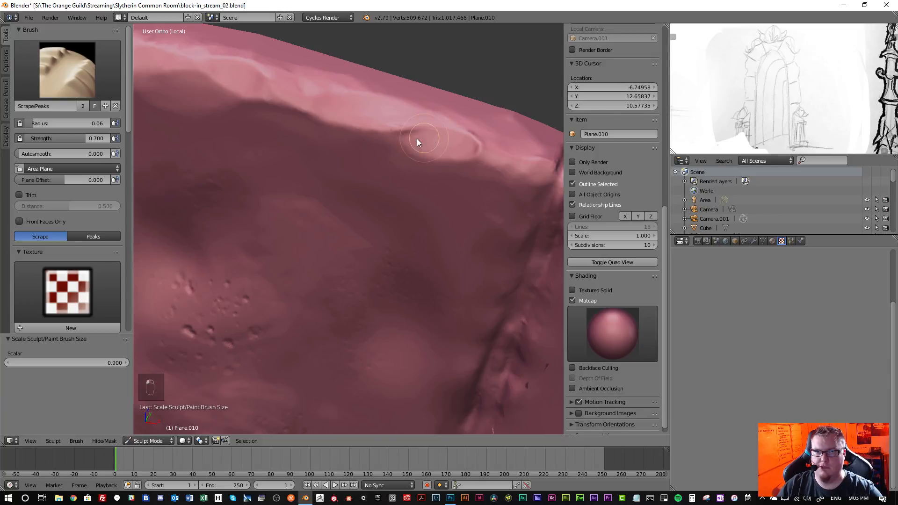
left_click_drag(417, 141, 462, 155)
mouse_move(443, 185)
middle_mouse_down()
mouse_move(457, 164)
mouse_move(448, 175)
mouse_move(475, 166)
middle_mouse_up()
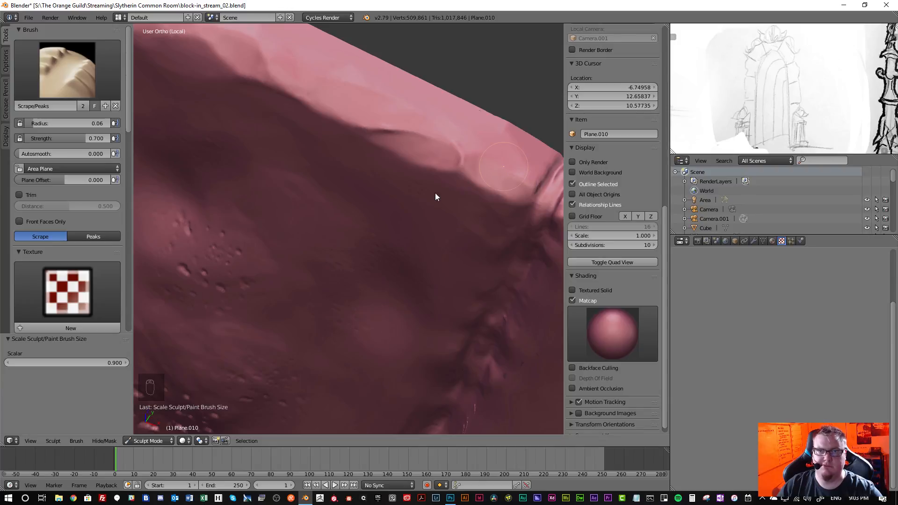
- Scrape the keystone's front face down along the right joint, wearing the border beside the groove
mouse_move(435, 196)
middle_mouse_down()
mouse_move(442, 215)
mouse_move(464, 175)
mouse_move(444, 206)
middle_mouse_up()
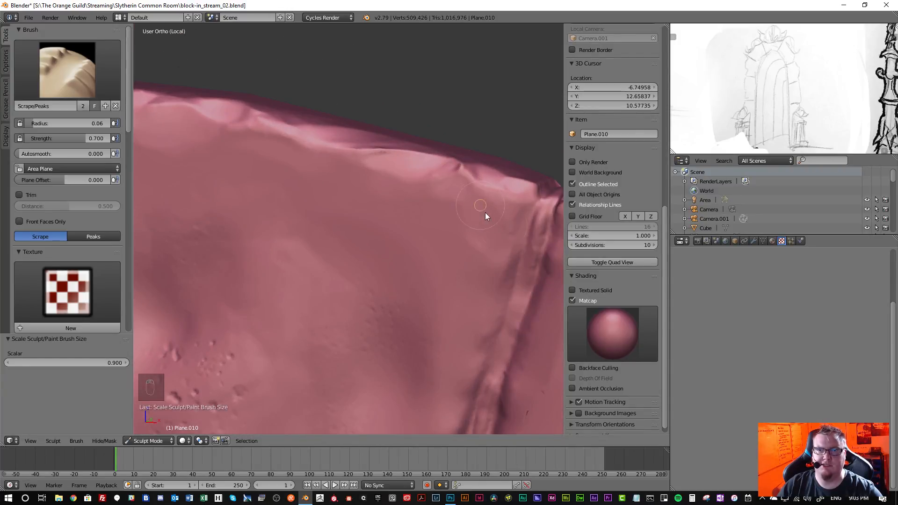
middle_click_drag(454, 225, 452, 255)
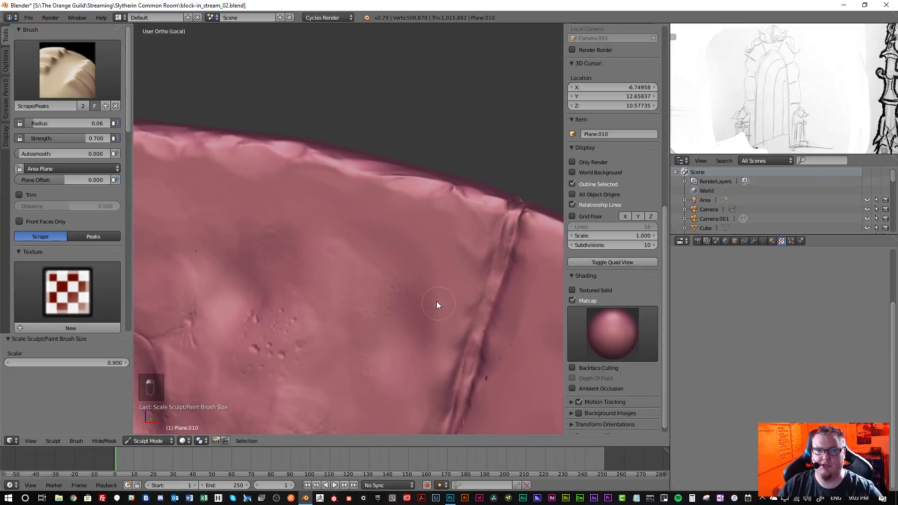
mouse_move(433, 297)
middle_mouse_down()
mouse_move(453, 299)
mouse_move(447, 283)
mouse_move(483, 229)
middle_mouse_up()
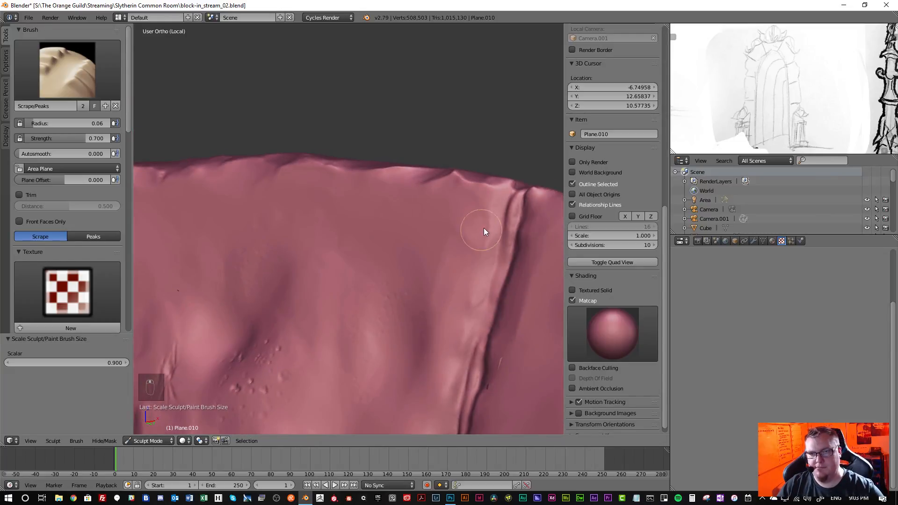
mouse_move(466, 322)
middle_mouse_down()
mouse_move(451, 331)
mouse_move(439, 297)
mouse_move(460, 354)
middle_mouse_up()
left_click_drag(460, 351, 457, 375)
mouse_move(457, 375)
middle_mouse_down()
mouse_move(440, 349)
mouse_move(473, 392)
mouse_move(450, 365)
mouse_move(473, 368)
mouse_move(465, 364)
mouse_move(472, 360)
middle_mouse_up()
mouse_move(472, 360)
left_mouse_down()
mouse_move(476, 336)
mouse_move(466, 357)
left_mouse_up()
middle_click_drag(467, 357, 418, 313)
scroll(418, 314, "down", 3)
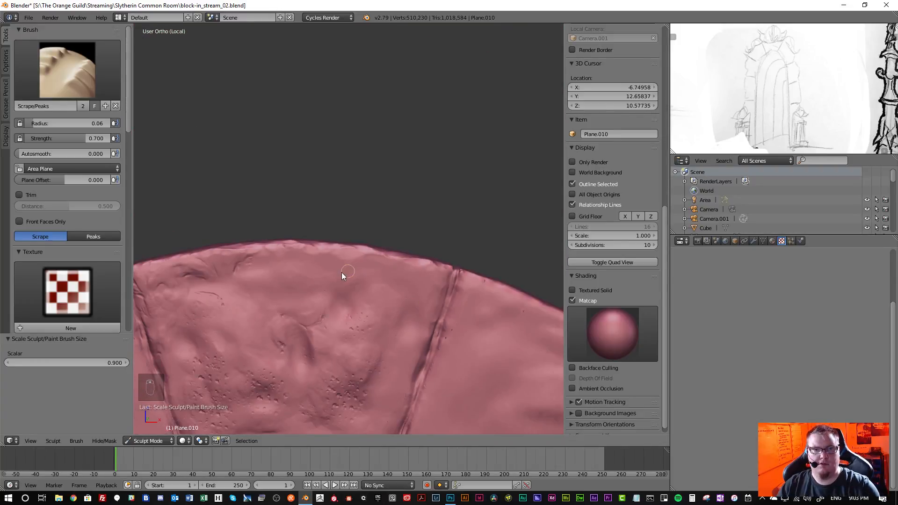
- Examine the keystone's surface detail from the front, up close and against the plainer stones of the whole arch
middle_click_drag(343, 277, 401, 176)
scroll(416, 243, "up", 3)
scroll(353, 237, "down", 2)
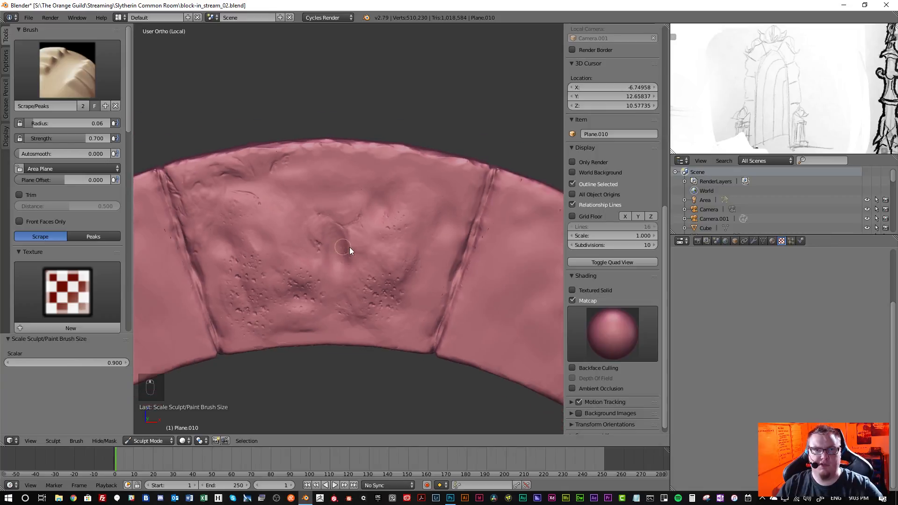
mouse_move(350, 247)
middle_mouse_down()
mouse_move(339, 240)
mouse_move(362, 247)
mouse_move(349, 242)
mouse_move(354, 248)
middle_mouse_up()
scroll(341, 244, "up", 1)
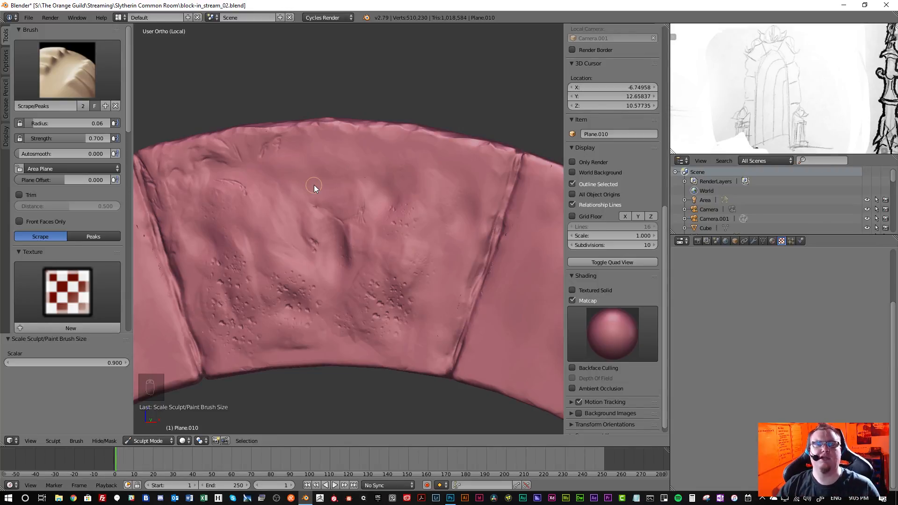
scroll(314, 184, "down", 1)
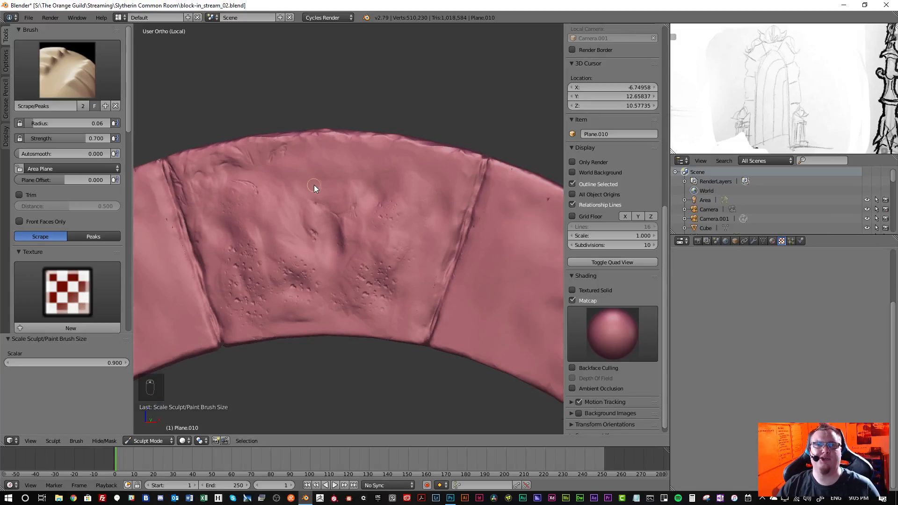
scroll(305, 203, "down", 3)
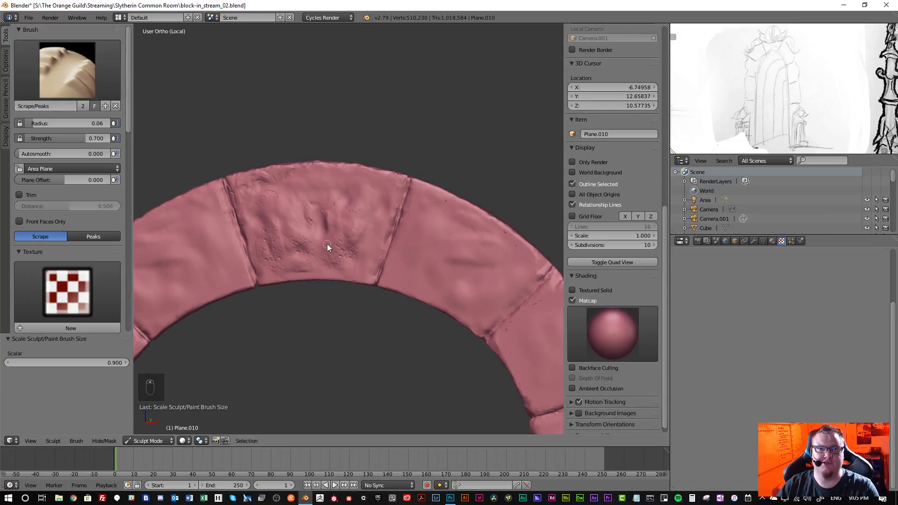
middle_click_drag(328, 244, 380, 147, "shift")
scroll(376, 161, "down", 5)
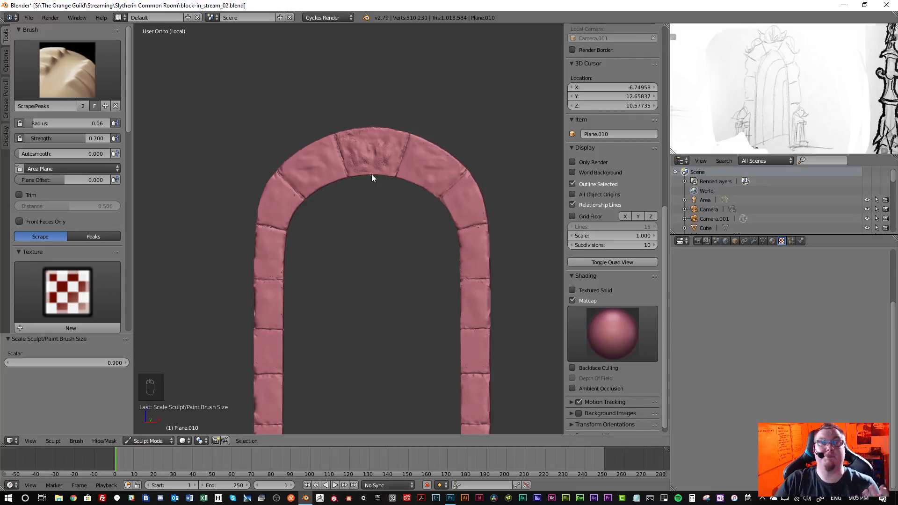
scroll(386, 206, "down", 1)
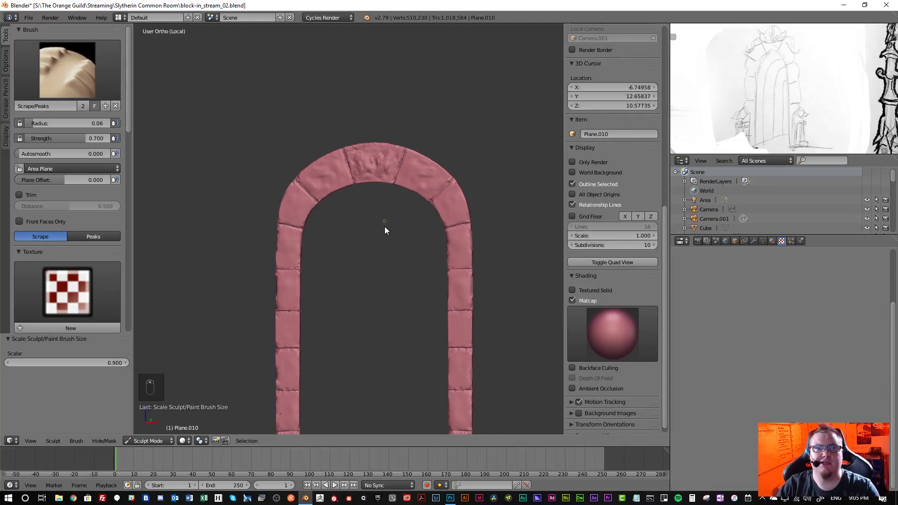
middle_click_drag(387, 227, 365, 136, "shift")
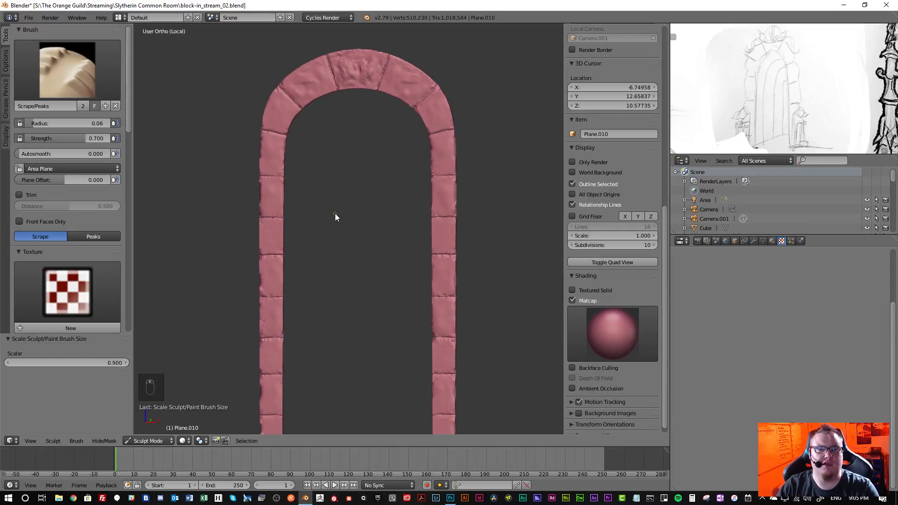
scroll(339, 171, "up", 4)
middle_click_drag(339, 170, 340, 353, "shift")
scroll(363, 263, "up", 4)
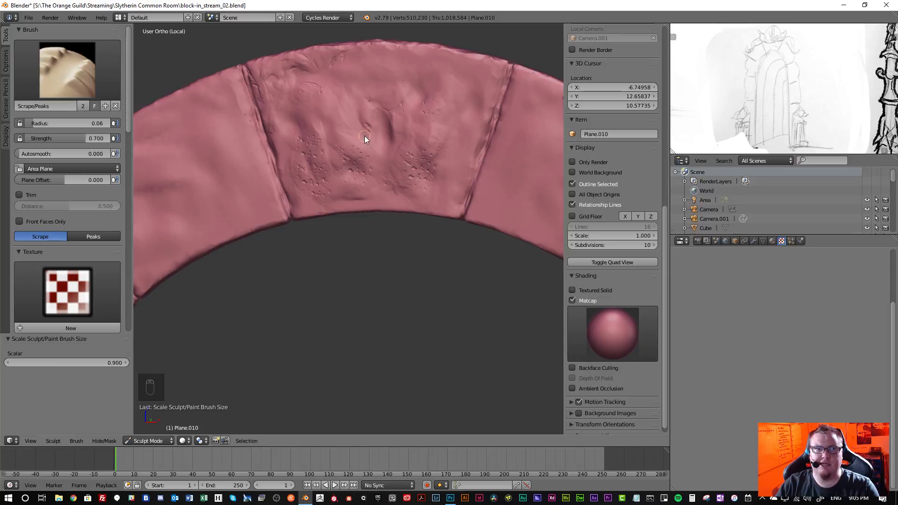
- Switch the viewport matcap to the glossy silver metal material to inspect the keystone's relief
left_click(591, 332)
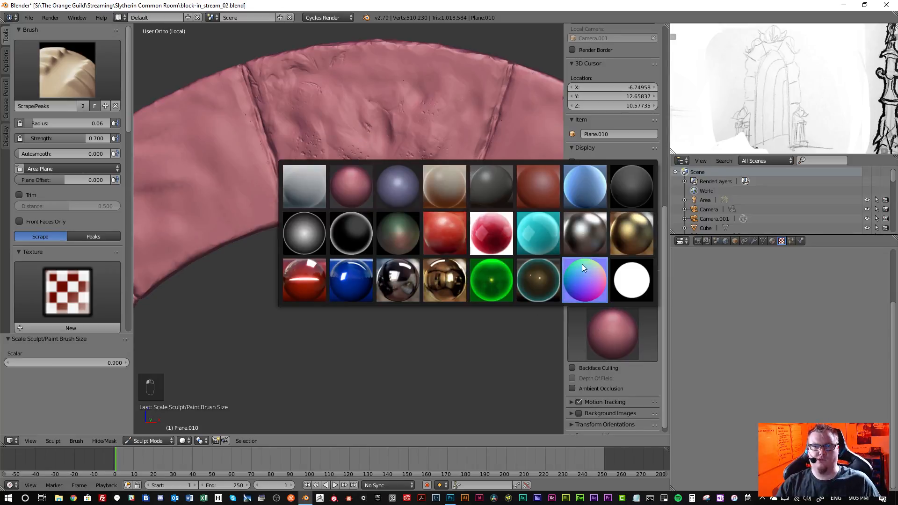
left_click(576, 239)
middle_click_drag(383, 192, 389, 162)
scroll(401, 144, "up", 4)
- Maximize the 3D viewport and hide both side panels, framing the whole keystone
key("shift+space")
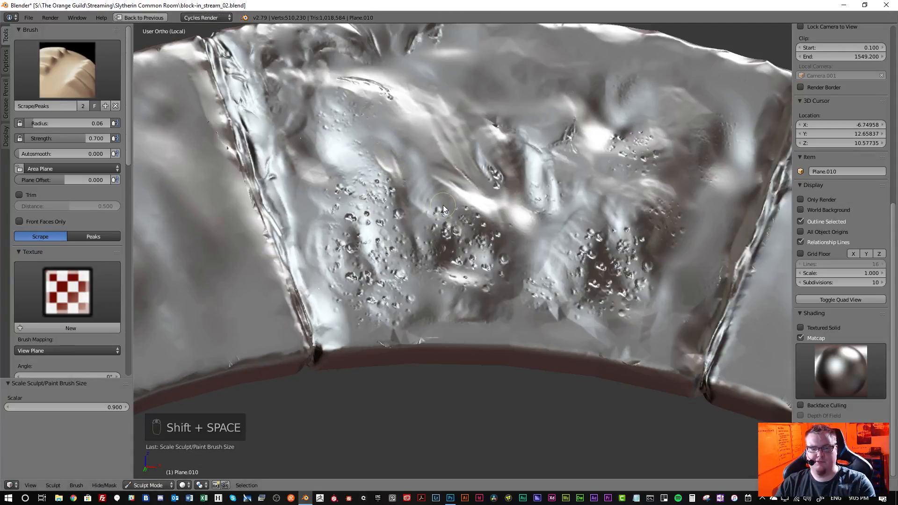
key("t")
key("n")
scroll(435, 215, "down", 2)
scroll(445, 226, "up", 1)
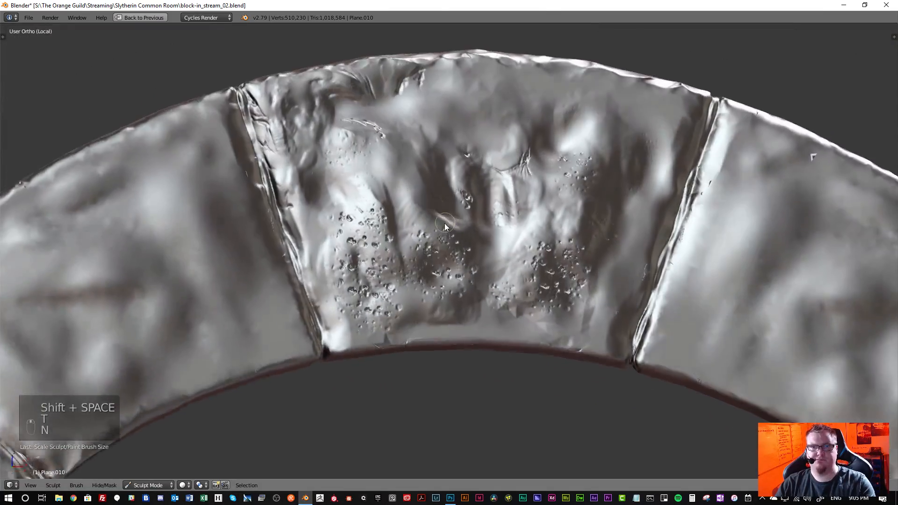
- Switch the viewport matcap to the rainbow normal-colour material and inspect the keystone's surface relief
mouse_move(445, 227)
middle_mouse_down()
mouse_move(467, 237)
mouse_move(433, 190)
mouse_move(409, 239)
mouse_move(427, 242)
mouse_move(421, 199)
mouse_move(440, 204)
mouse_move(440, 194)
mouse_move(441, 252)
mouse_move(469, 243)
mouse_move(453, 261)
mouse_move(428, 231)
mouse_move(458, 226)
middle_mouse_up()
scroll(442, 236, "down", 3)
scroll(455, 237, "up", 2)
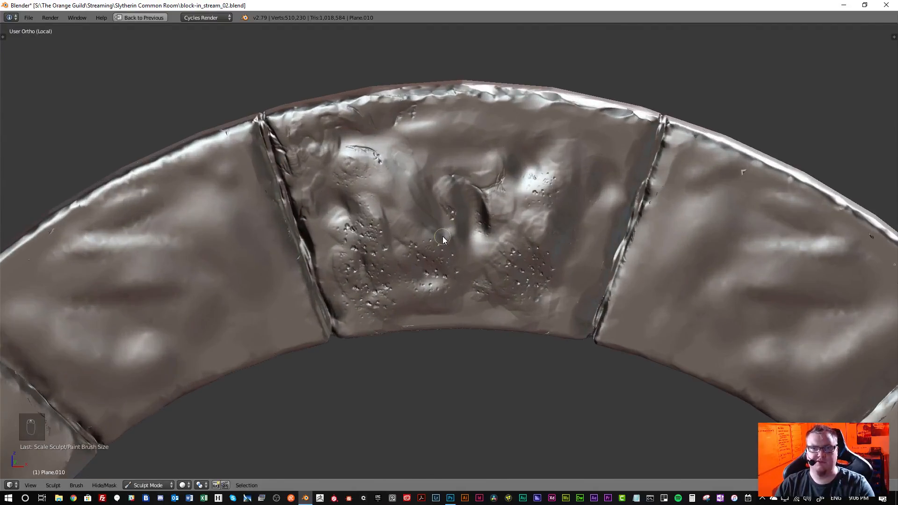
key("n")
left_click(812, 366)
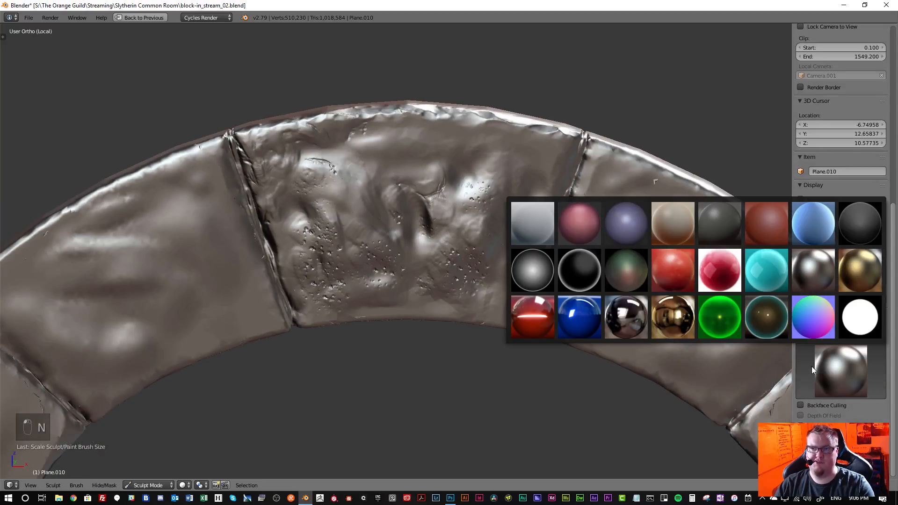
left_click(814, 319)
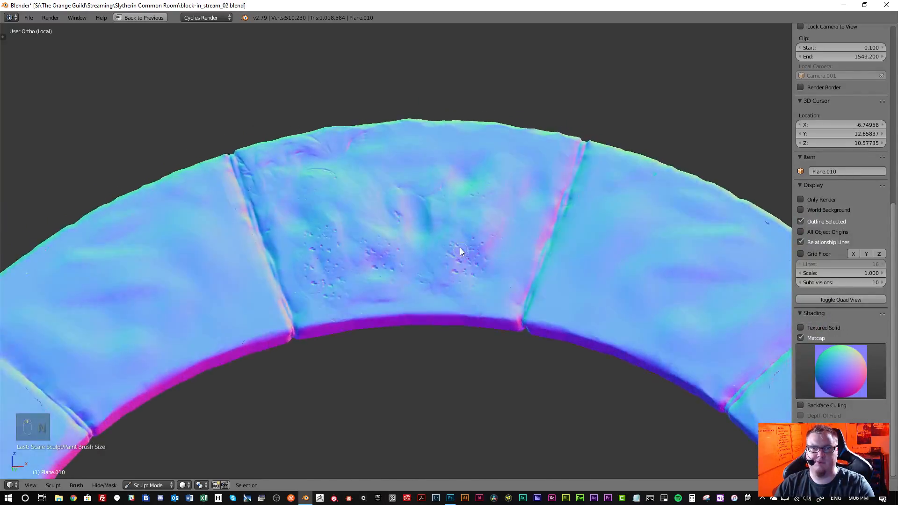
mouse_move(461, 251)
middle_mouse_down()
mouse_move(417, 285)
mouse_move(482, 301)
mouse_move(491, 244)
mouse_move(481, 267)
mouse_move(489, 271)
middle_mouse_up()
- Change the matcap to the plain light grey material and check the keystone's pitting and joints from several angles
left_click(824, 352)
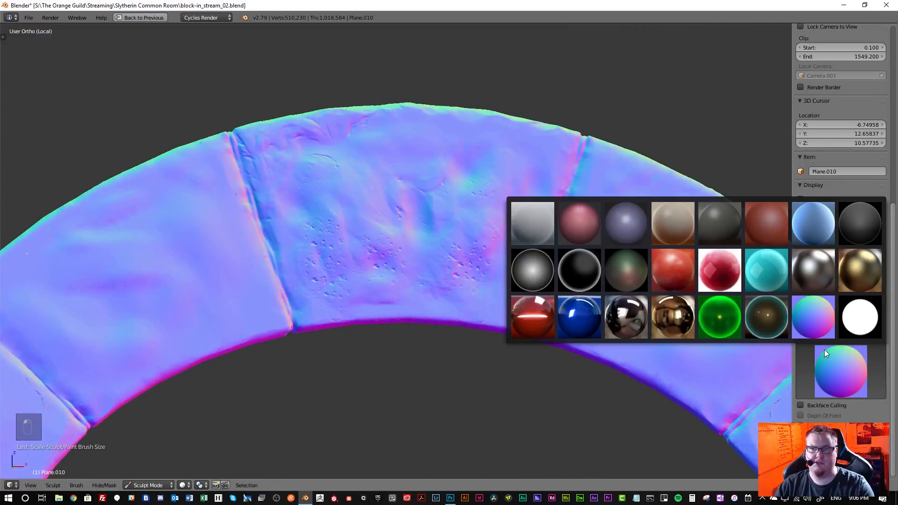
left_click(552, 226)
scroll(468, 262, "up", 2)
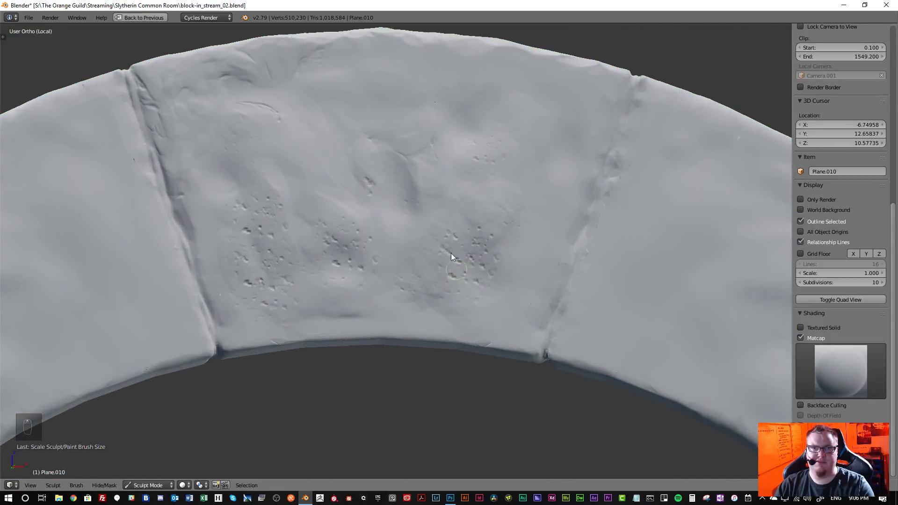
scroll(353, 203, "down", 2)
mouse_move(352, 200)
middle_mouse_down()
mouse_move(307, 229)
mouse_move(321, 229)
mouse_move(339, 204)
mouse_move(332, 186)
mouse_move(336, 201)
middle_mouse_up()
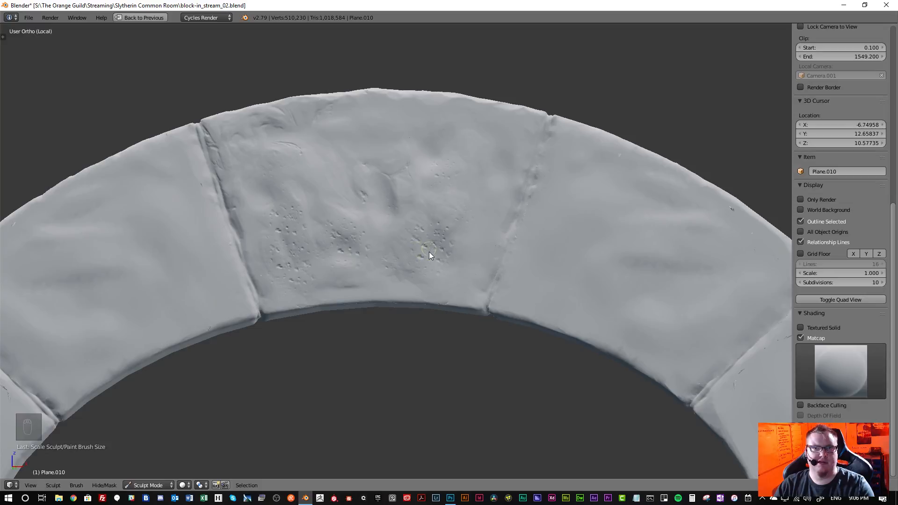
middle_click_drag(388, 240, 463, 272)
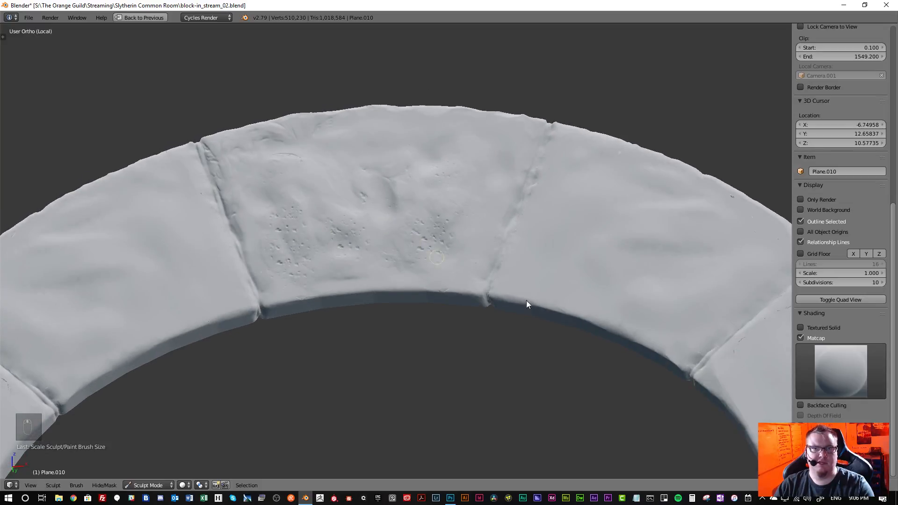
- Preview the keystone under the glossy blue matcap and the reflective gold matcap
left_click(834, 362)
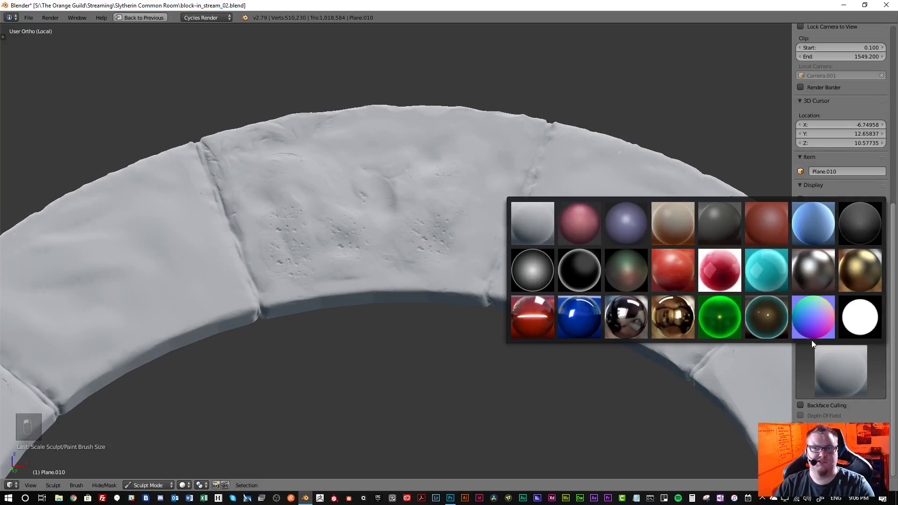
left_click(568, 315)
middle_click_drag(445, 237, 443, 294)
left_click(841, 371)
left_click(639, 312)
scroll(405, 256, "up", 3)
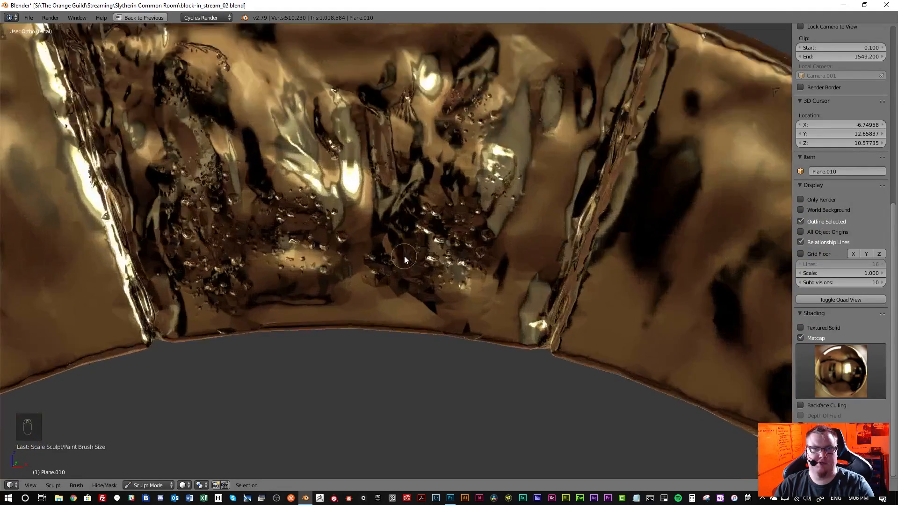
mouse_move(404, 257)
middle_mouse_down()
mouse_move(391, 233)
mouse_move(409, 237)
mouse_move(416, 257)
mouse_move(397, 256)
mouse_move(402, 231)
mouse_move(409, 239)
middle_mouse_up()
- Apply the mirror-like chrome matcap and compare the keystone's relief with the neighbouring stones
left_click(823, 374)
left_click(625, 317)
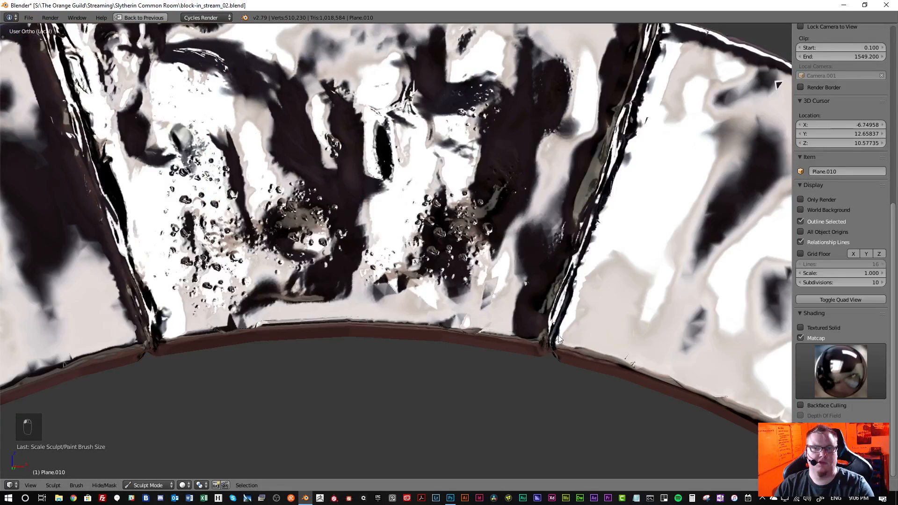
middle_click_drag(453, 295, 458, 313)
scroll(428, 231, "down", 3)
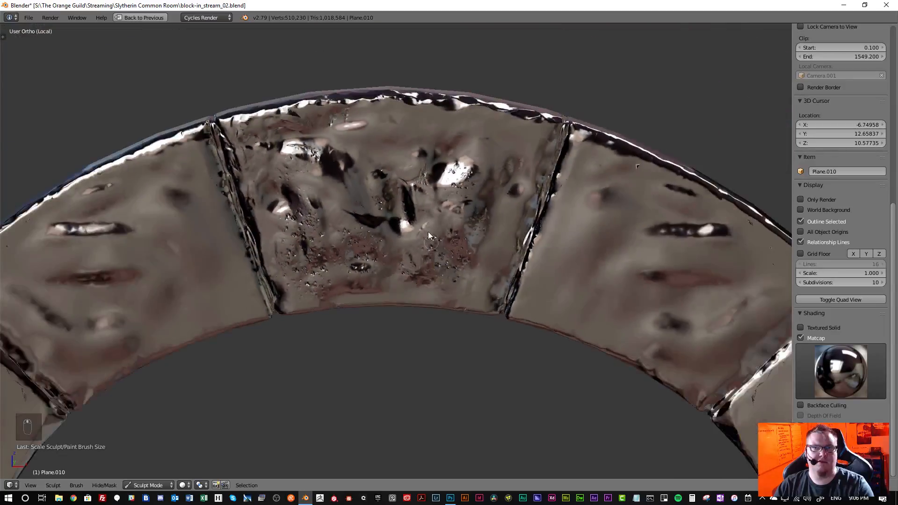
mouse_move(429, 231)
middle_mouse_down("shift")
mouse_move(455, 283)
mouse_move(436, 266)
middle_mouse_up("shift")
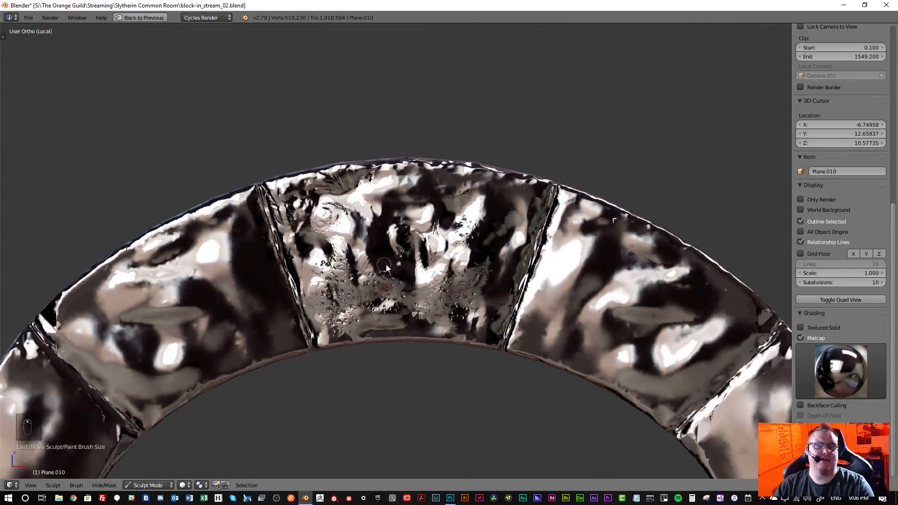
- Examine the whole arch under the chrome matcap, following both side columns down to their base stones
scroll(386, 265, "down", 5)
middle_click_drag(468, 351, 437, 145, "shift")
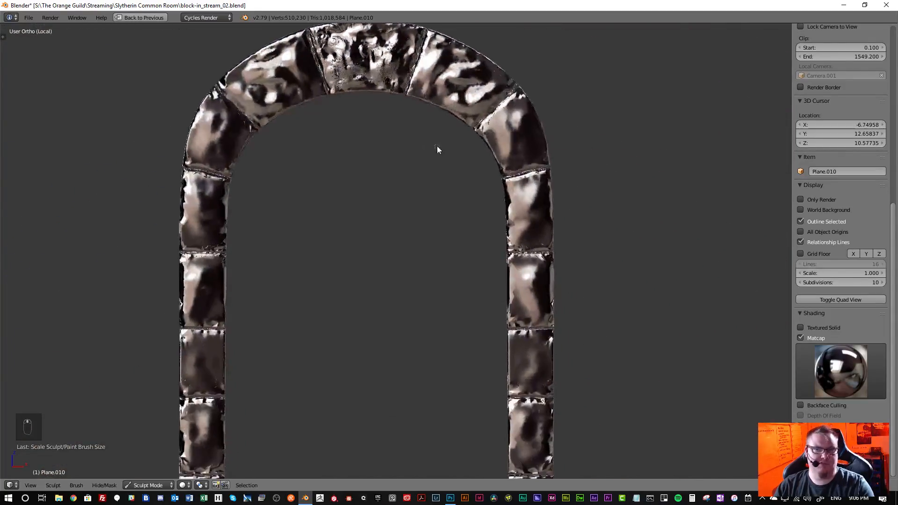
scroll(442, 296, "down", 1)
scroll(442, 295, "down", 1)
middle_click_drag(447, 317, 439, 238, "shift")
middle_click_drag(437, 275, 434, 183, "shift")
middle_click_drag(418, 319, 411, 207, "shift")
scroll(365, 274, "up", 4)
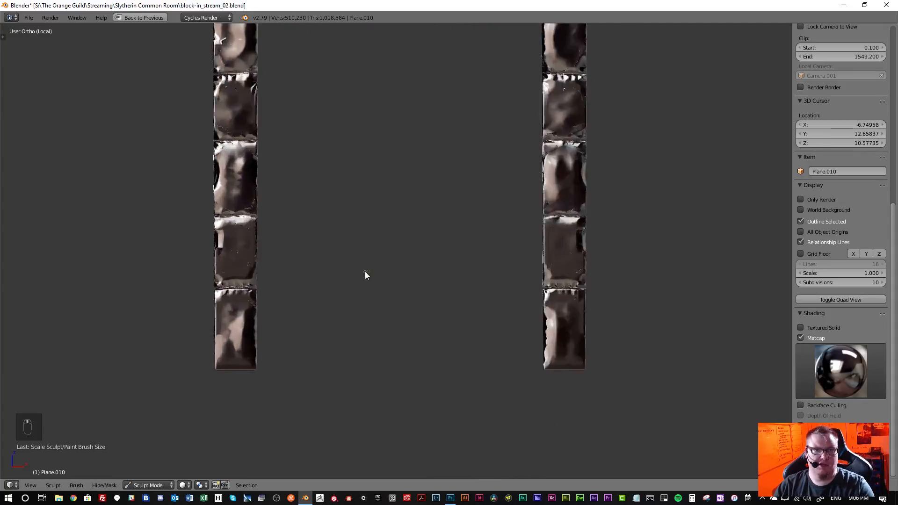
mouse_move(258, 255)
middle_mouse_down()
mouse_move(283, 255)
mouse_move(283, 231)
mouse_move(244, 255)
middle_mouse_up()
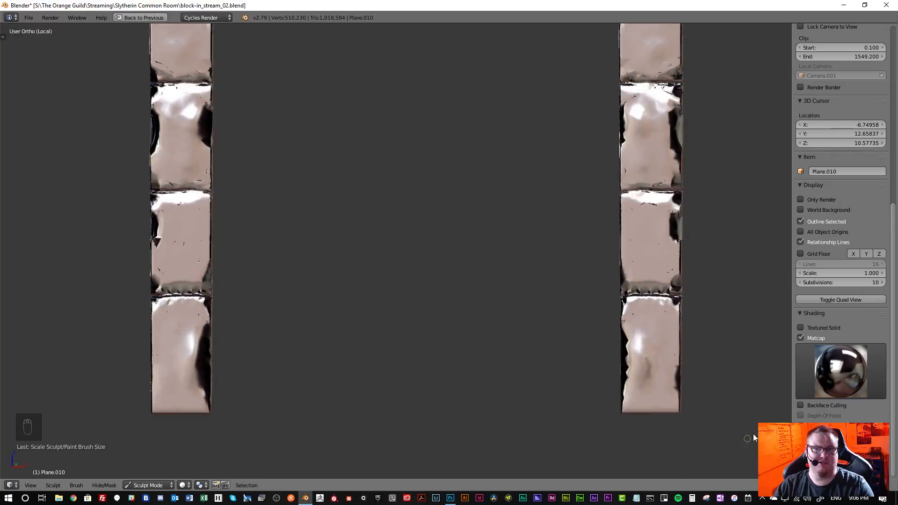
- Return the matcap to the plain light grey material and review the arch from its base up to the keystone
left_click(828, 376)
left_click(532, 222)
scroll(379, 285, "down", 2)
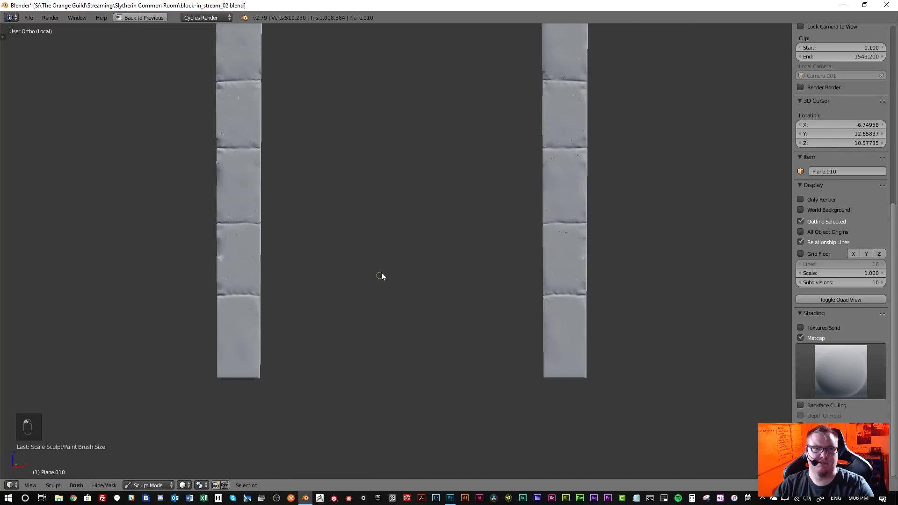
mouse_move(381, 275)
middle_mouse_down()
mouse_move(384, 295)
mouse_move(396, 260)
middle_mouse_up()
scroll(396, 261, "down", 2)
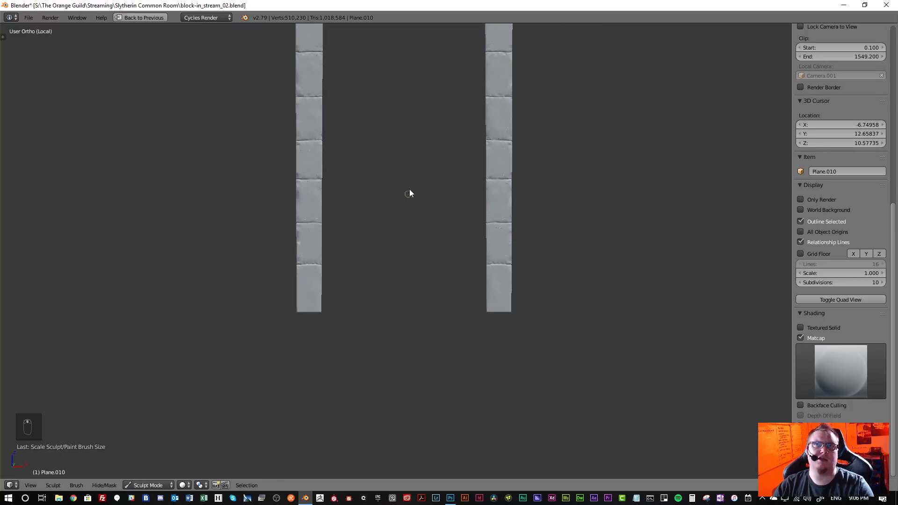
middle_click_drag(409, 192, 369, 356)
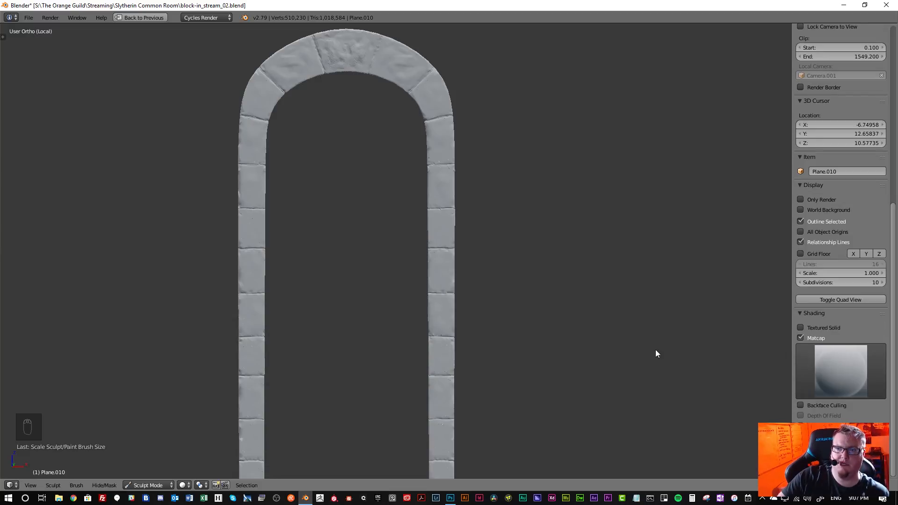
- Turn off the viewport matcap and save the blend file
left_click(801, 339)
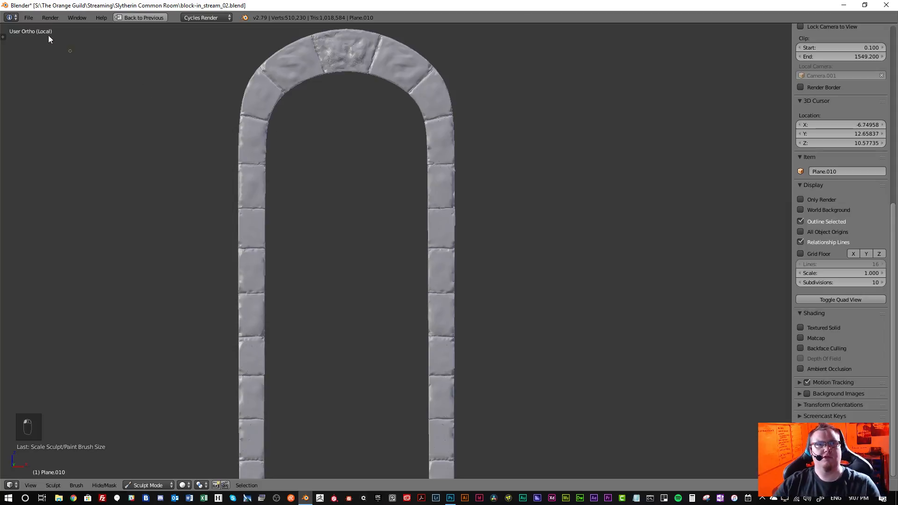
left_click(28, 18)
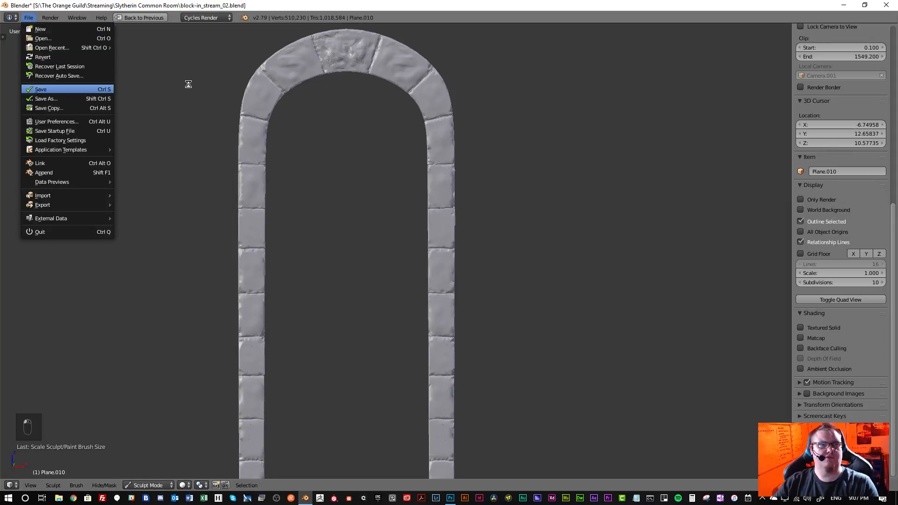
key("ctrl+s")
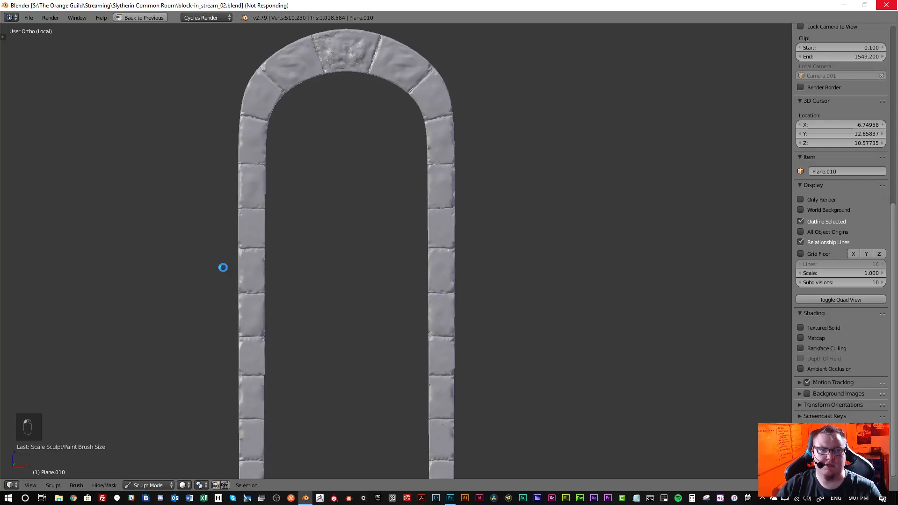
- Exit local view and check the sculpted arch in place within the full room scene
key("KP_Divide")
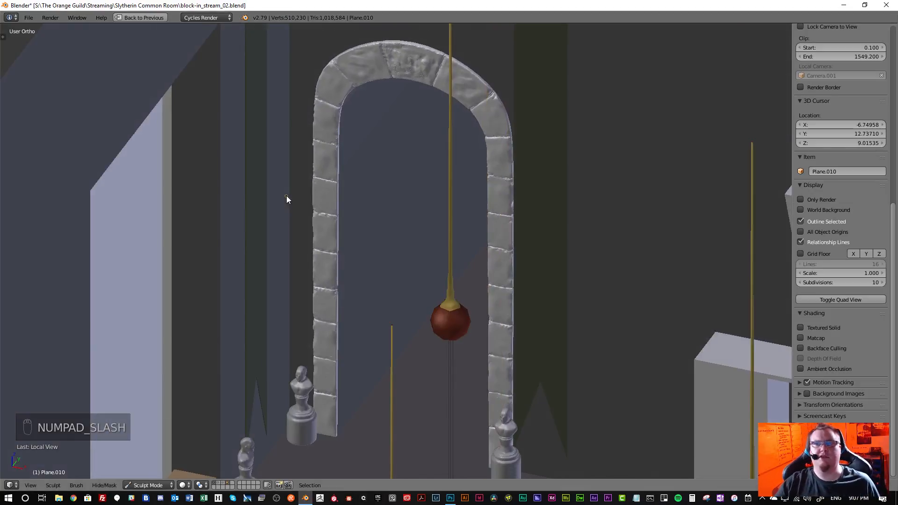
scroll(386, 241, "down", 3)
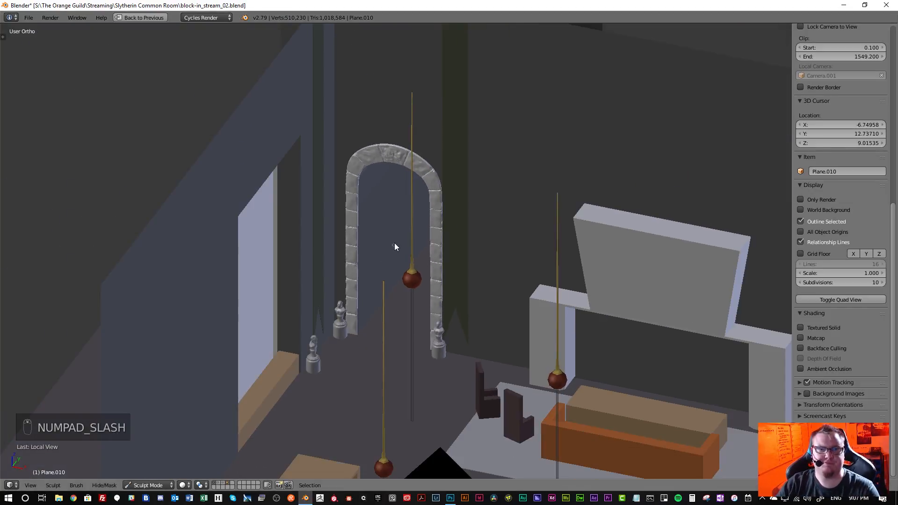
middle_click_drag(373, 251, 393, 210)
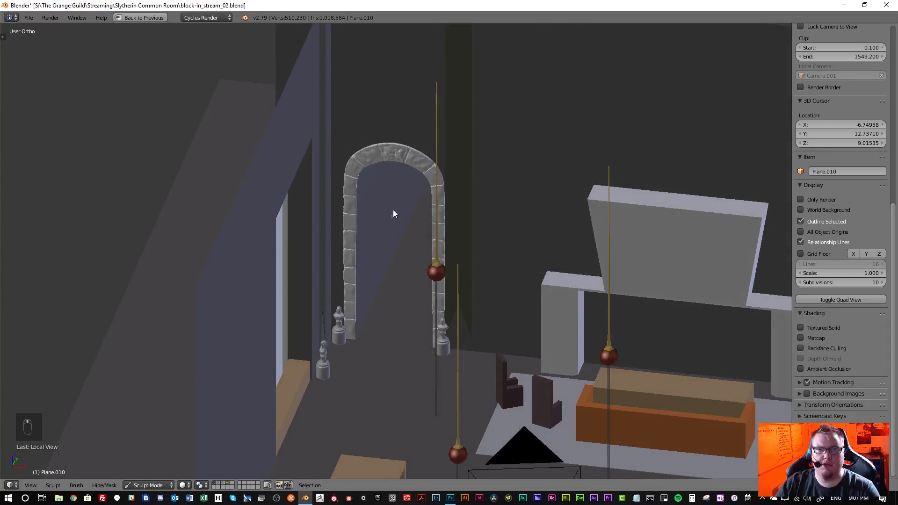
scroll(392, 202, "up", 5)
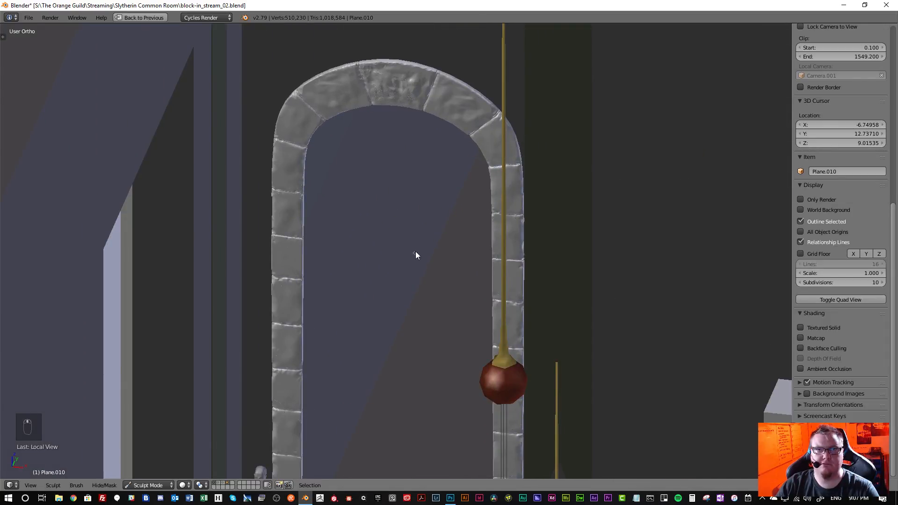
mouse_move(416, 255)
middle_mouse_down()
mouse_move(417, 230)
mouse_move(437, 220)
mouse_move(419, 239)
mouse_move(417, 259)
mouse_move(430, 252)
mouse_move(405, 260)
mouse_move(411, 254)
middle_mouse_up()
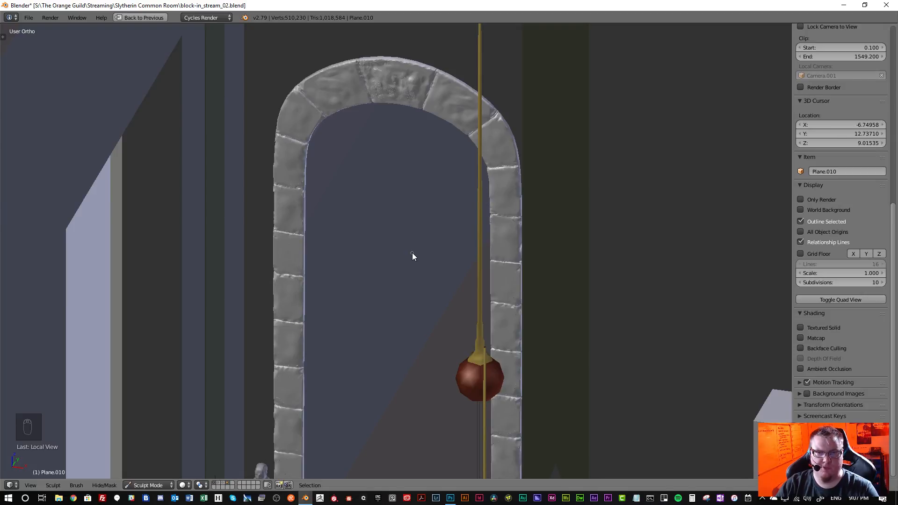
- View the room through the scene camera and switch the arch from Sculpt Mode to Object Mode
scroll(412, 253, "down", 5)
middle_click_drag(413, 278, 428, 284)
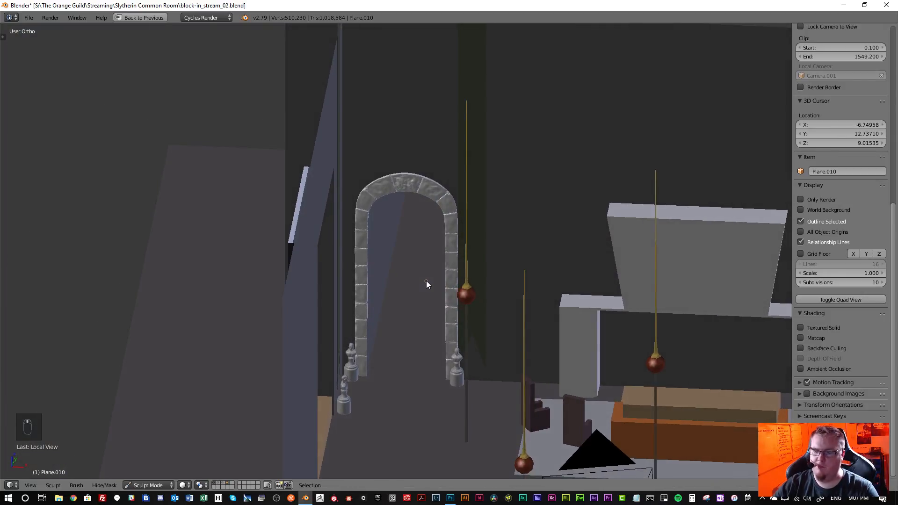
key("KP_0")
middle_click_drag(302, 240, 341, 233, "shift")
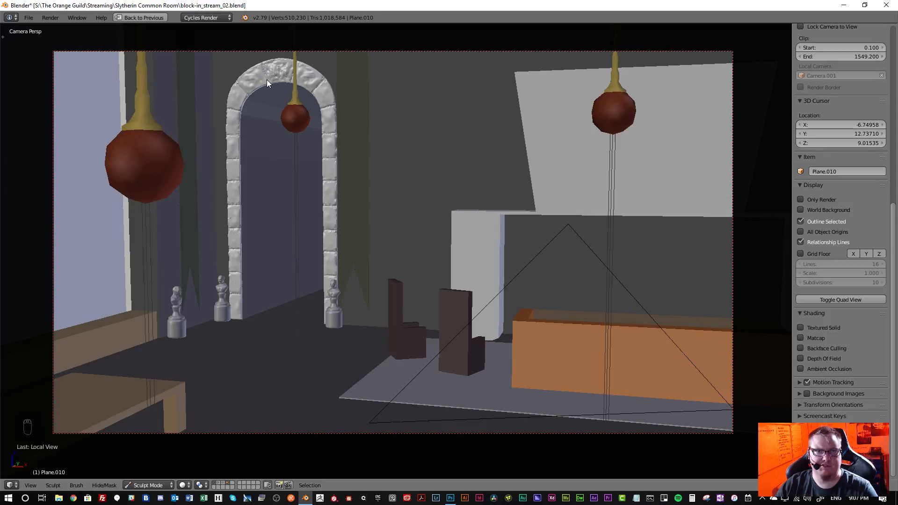
left_click(149, 485)
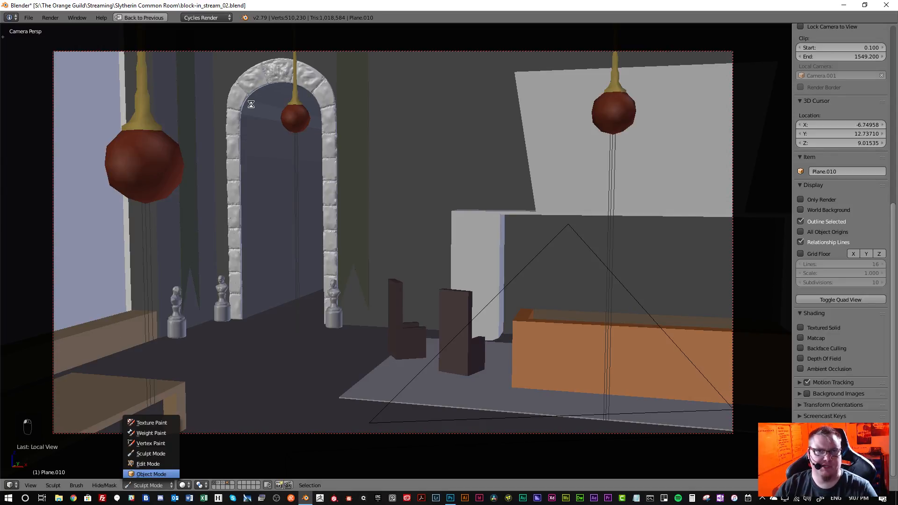
key("Return")
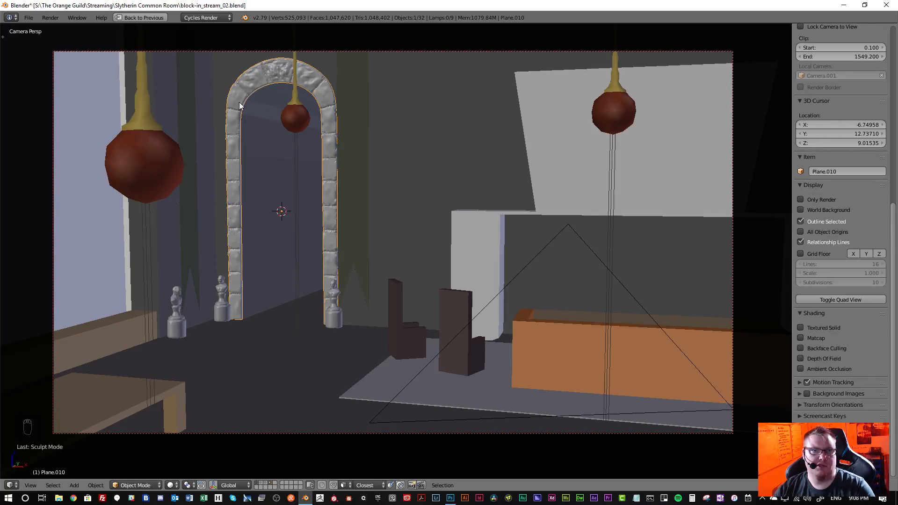
- Switch to Photoshop and quit it without saving the Untitled-1 document
left_click(451, 498)
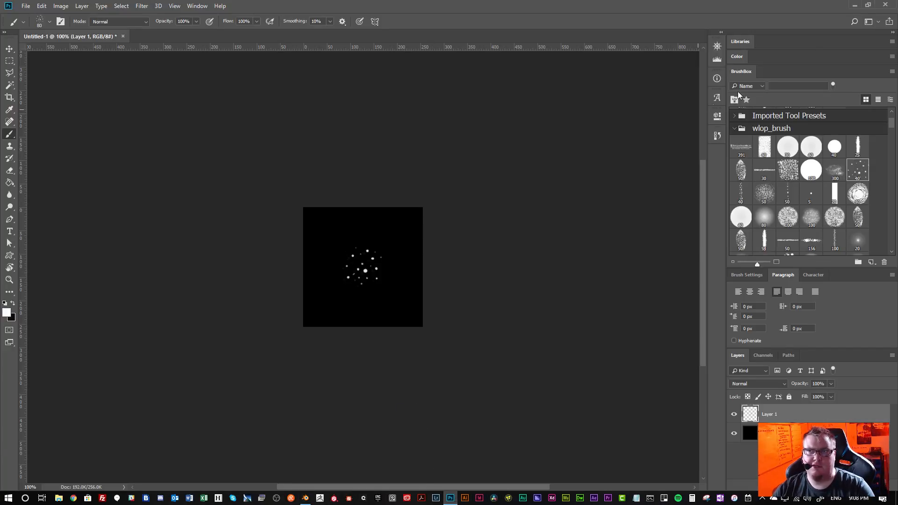
left_click(886, 5)
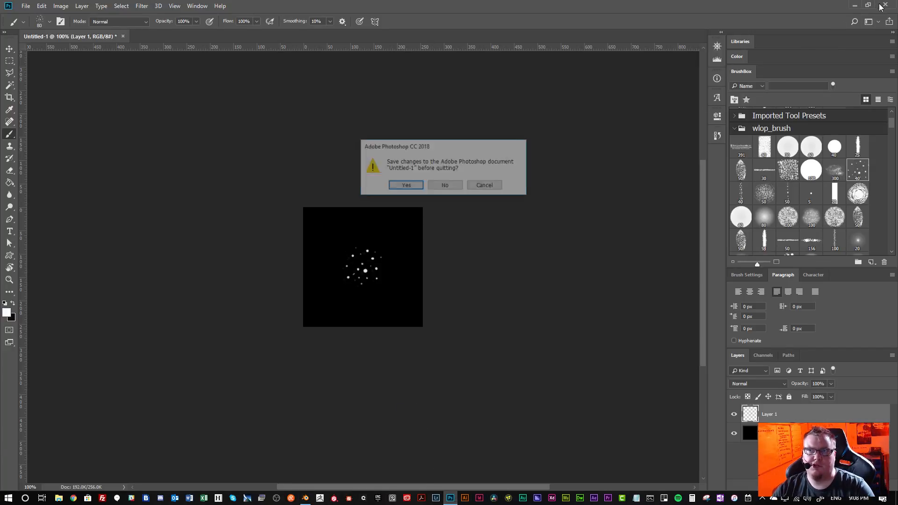
left_click(442, 186)
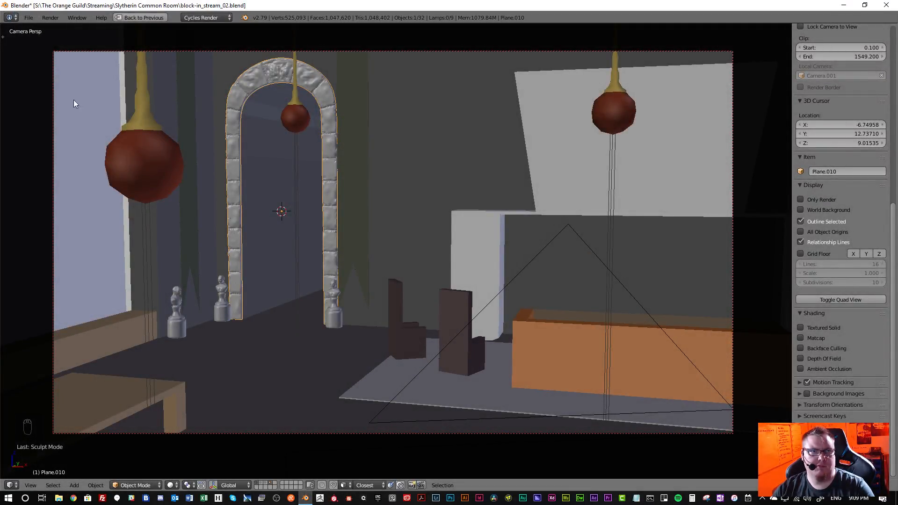
- Save the room's blend file again and close Blender
left_click(29, 18)
left_click(41, 89)
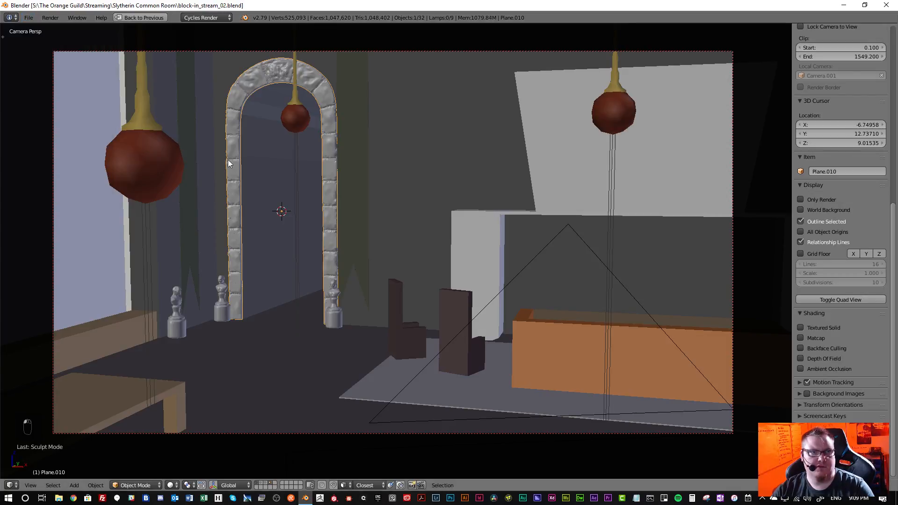
left_click(886, 5)
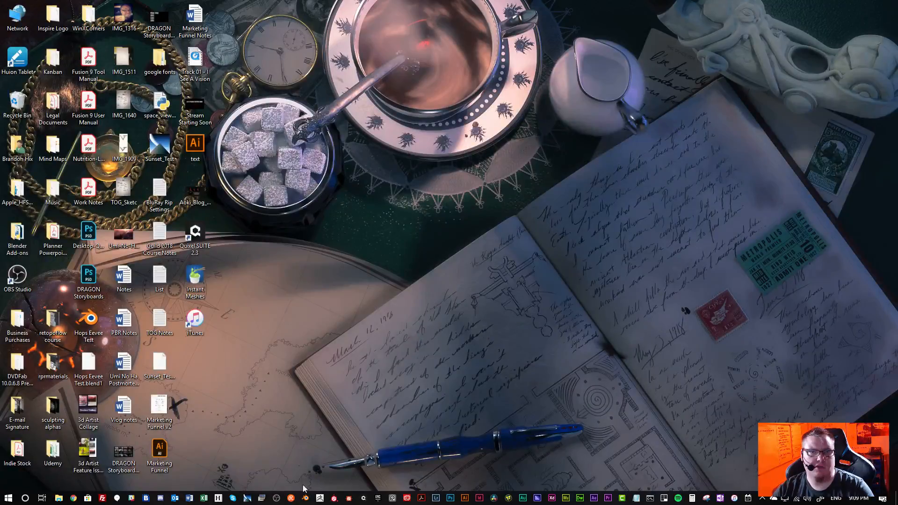
- Launch ZBrush and hide the LightBox browser to clear the canvas
left_click(320, 498)
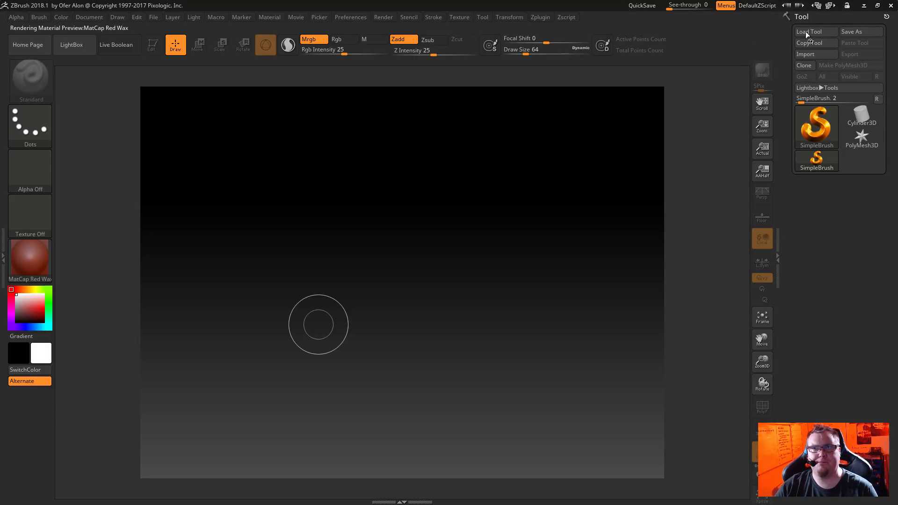
left_click(821, 31)
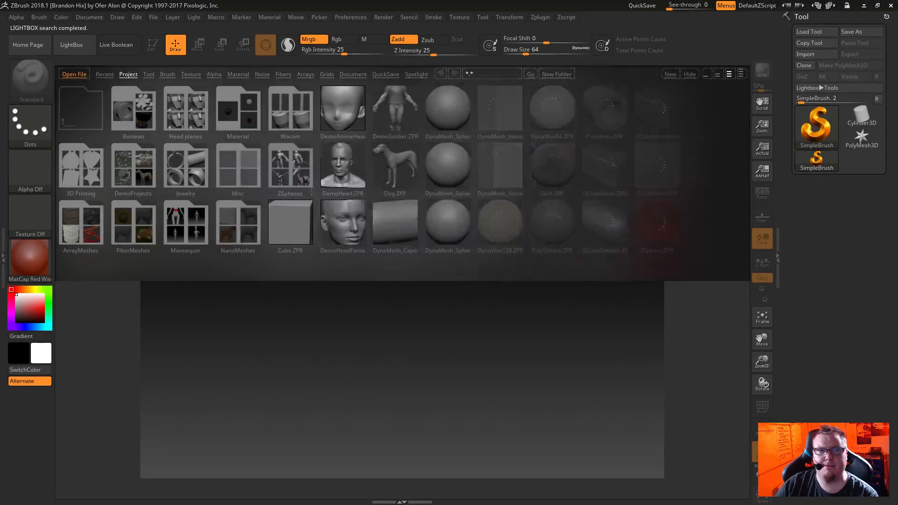
key("comma")
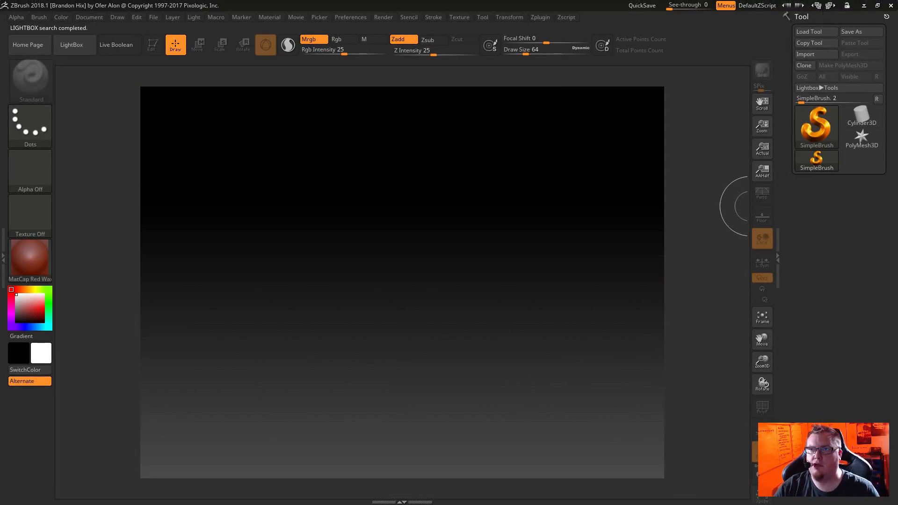
- Load the Concept_09 ZTool from the Dragon Concepts folder, draw the dragon on the canvas and enter Edit mode
left_click(814, 32)
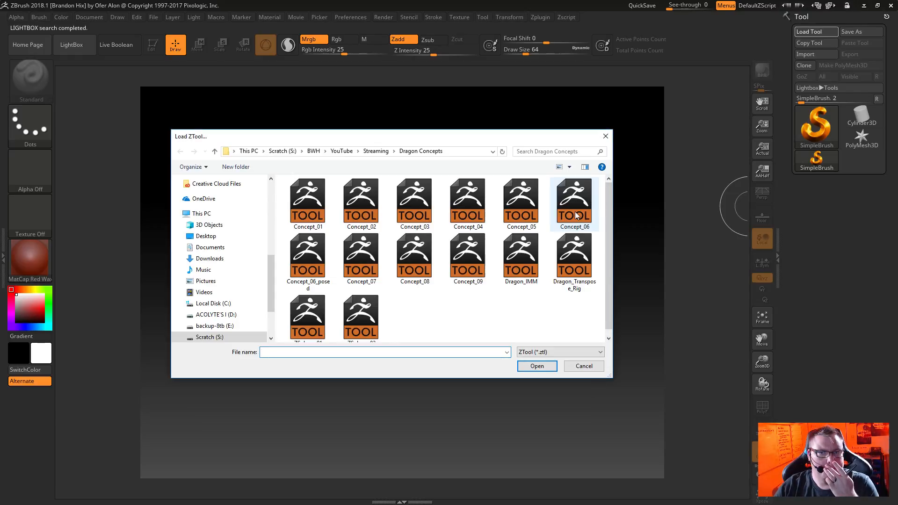
scroll(465, 310, "down", 1)
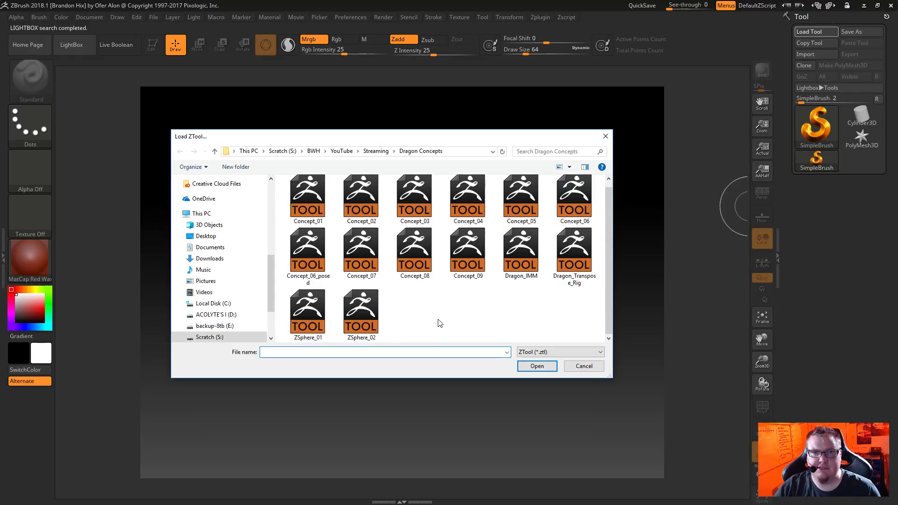
left_click(468, 252)
left_click(537, 366)
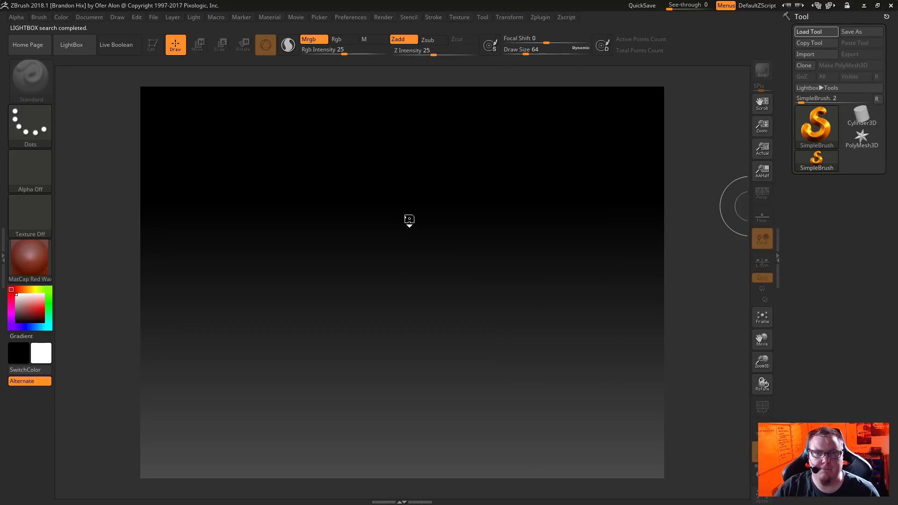
mouse_move(383, 274)
left_mouse_down()
mouse_move(421, 312)
mouse_move(388, 312)
left_mouse_up()
key("t")
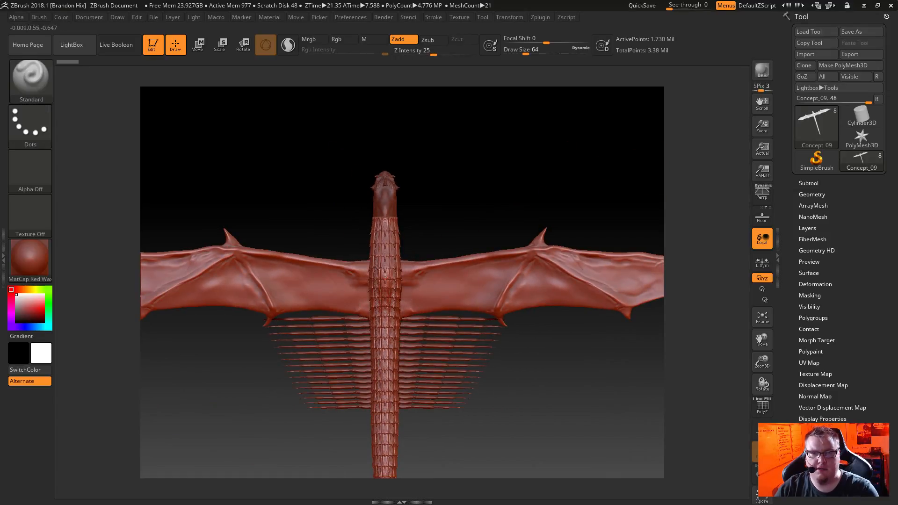
- Examine the whole dragon from the side, front, above and behind, including its wings, spines and tail
mouse_move(457, 216)
left_mouse_down()
mouse_move(467, 162)
mouse_move(449, 125)
mouse_move(381, 351)
mouse_move(454, 355)
left_mouse_up()
left_click_drag(464, 352, 491, 357)
left_click_drag(419, 335, 482, 349, "alt")
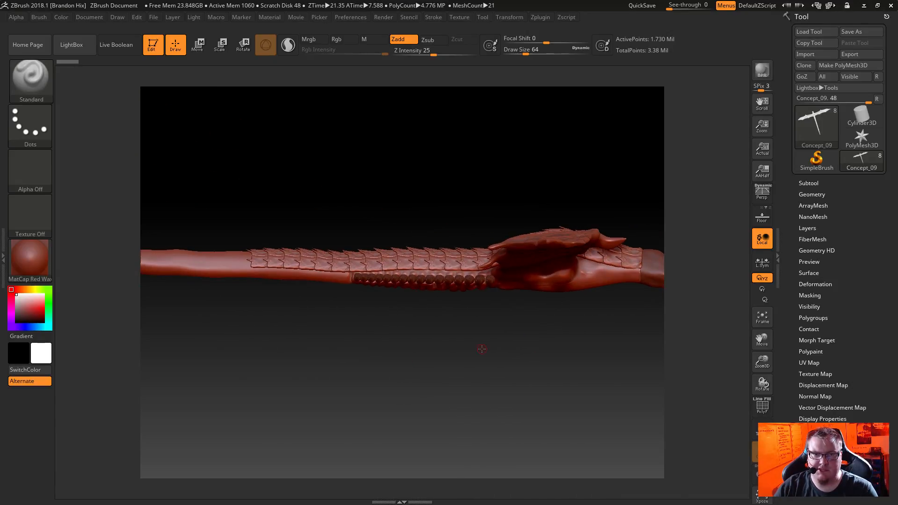
left_click_drag(407, 341, 367, 335)
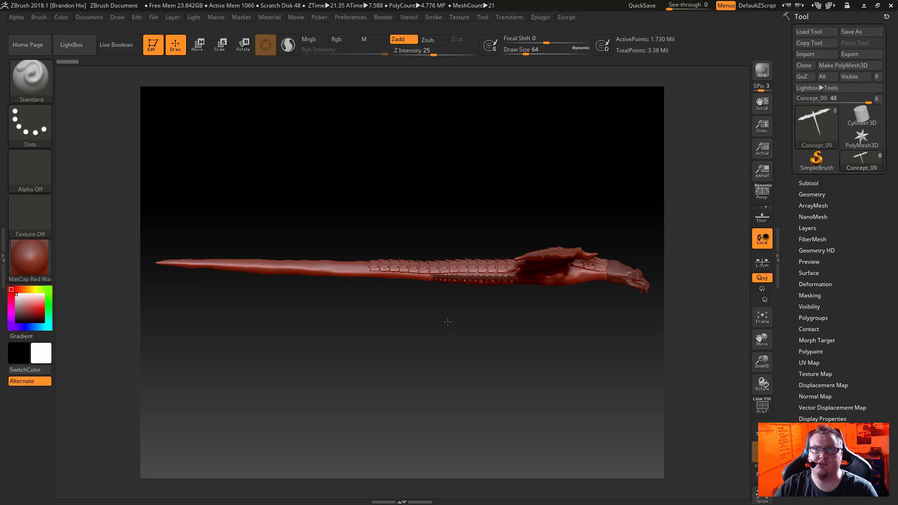
left_click_drag(448, 322, 406, 342)
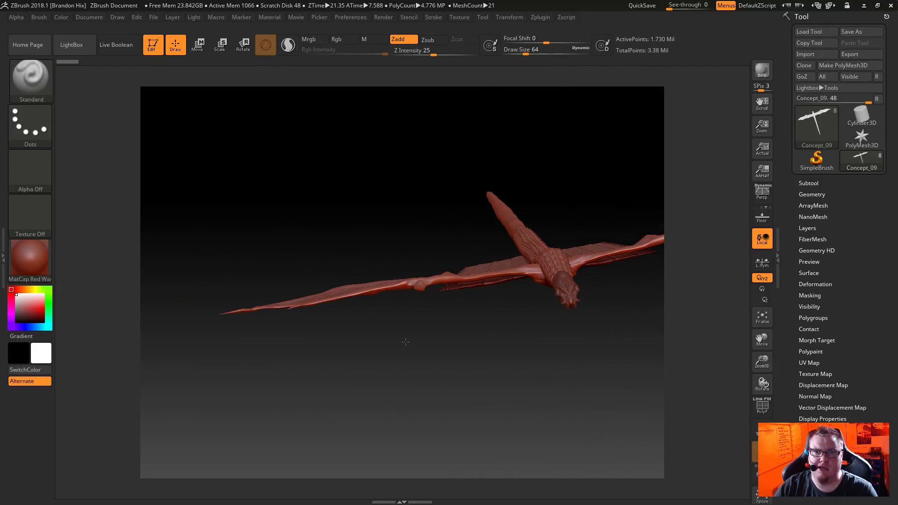
left_click_drag(487, 342, 517, 340)
left_click_drag(531, 311, 469, 327)
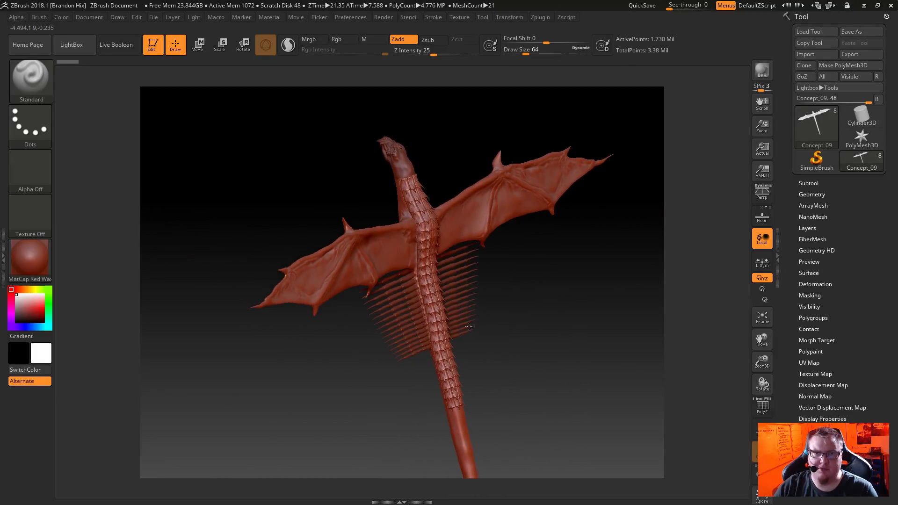
left_click_drag(566, 345, 461, 271)
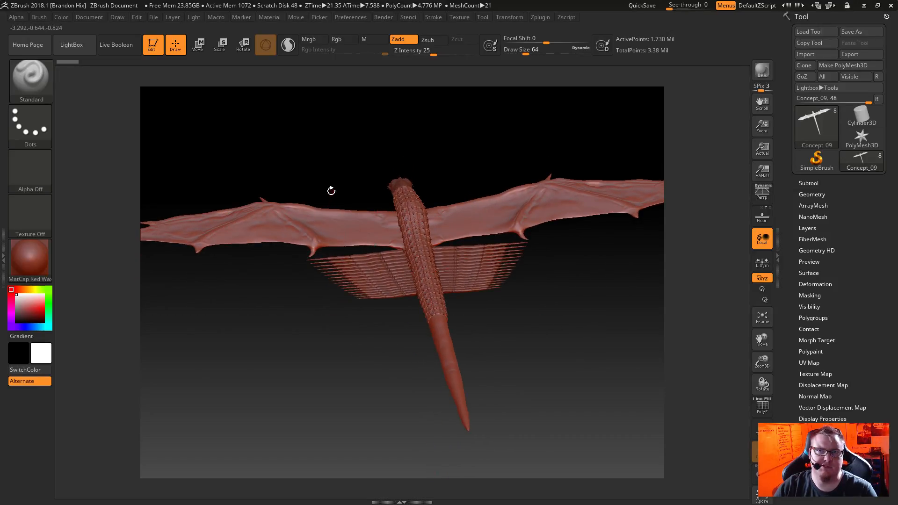
left_click_drag(459, 168, 490, 170)
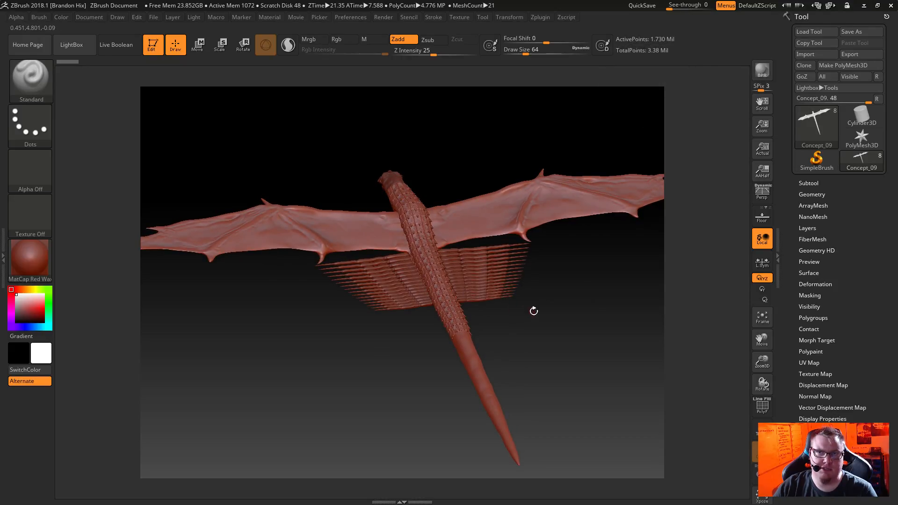
left_click_drag(446, 404, 456, 406)
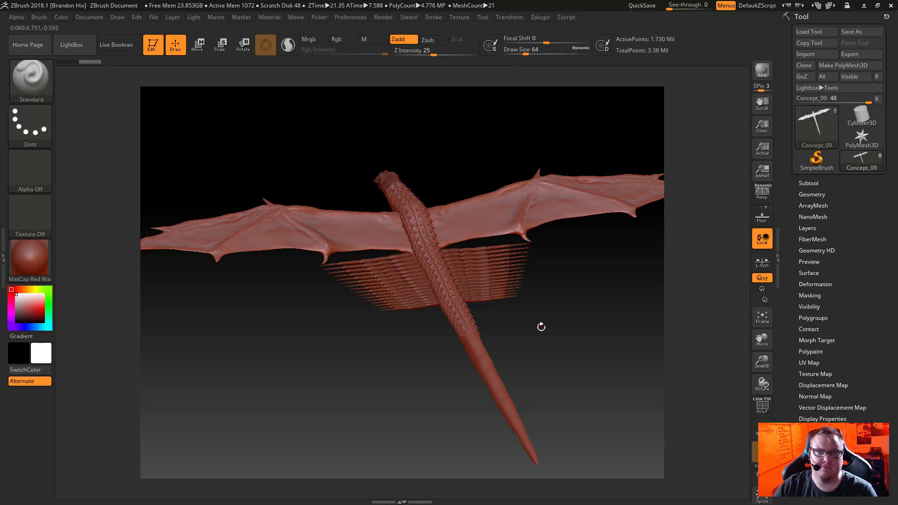
left_click_drag(542, 324, 562, 328)
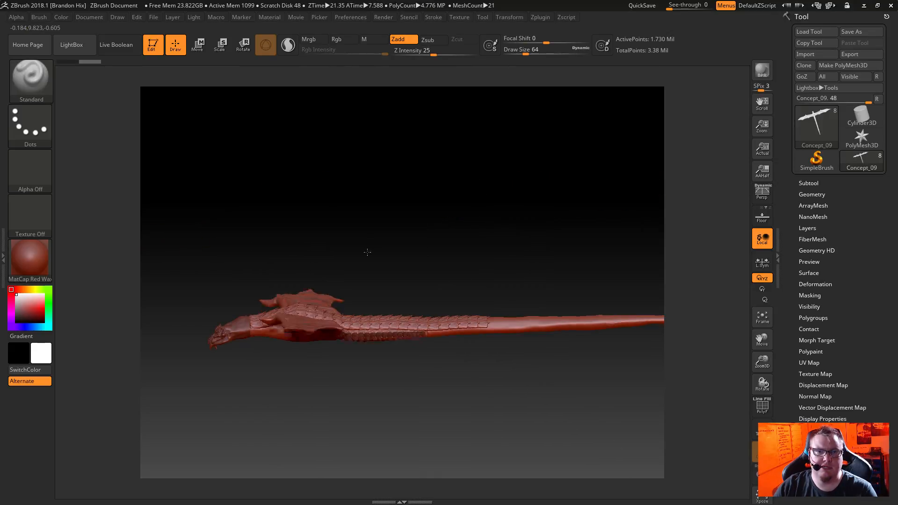
- Inspect the dragon's head, neck and scaled back up close, then return to a view of the full body
left_click_drag(367, 252, 447, 297)
left_click_drag(463, 213, 699, 87, "alt")
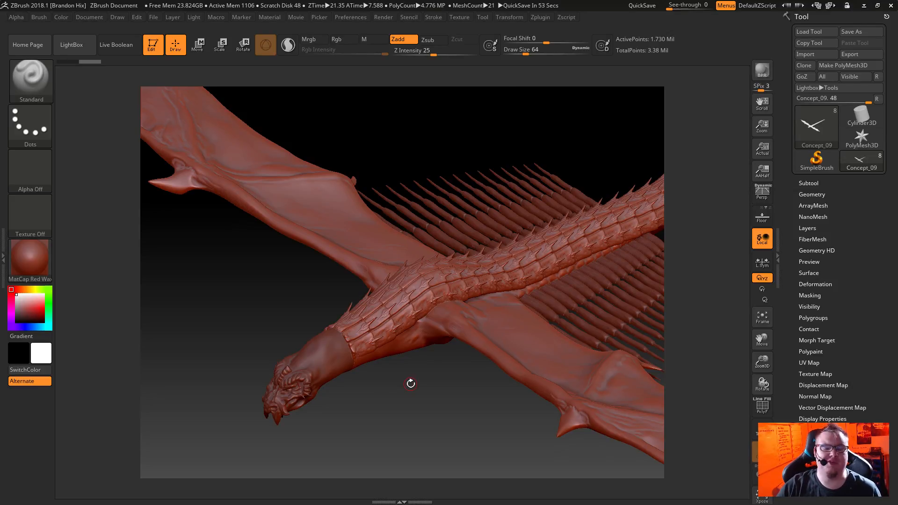
left_click_drag(425, 391, 409, 369)
left_click_drag(465, 281, 355, 369, "alt")
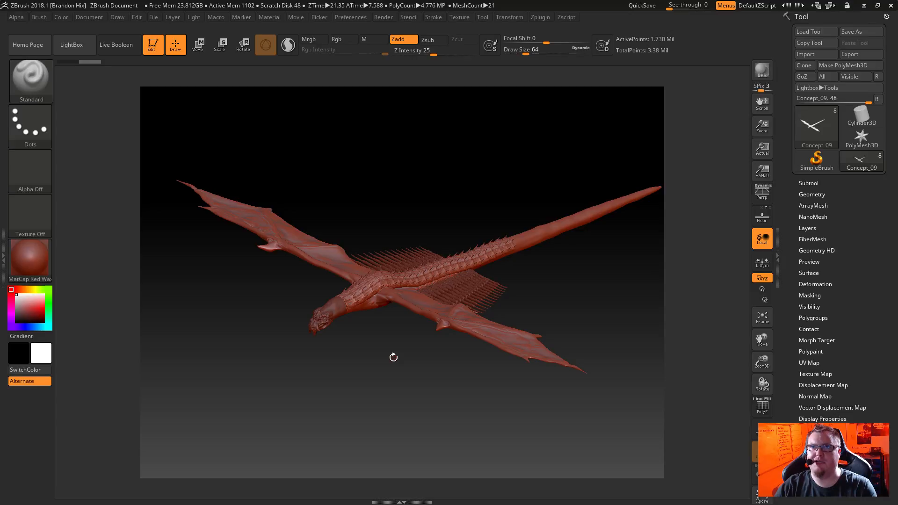